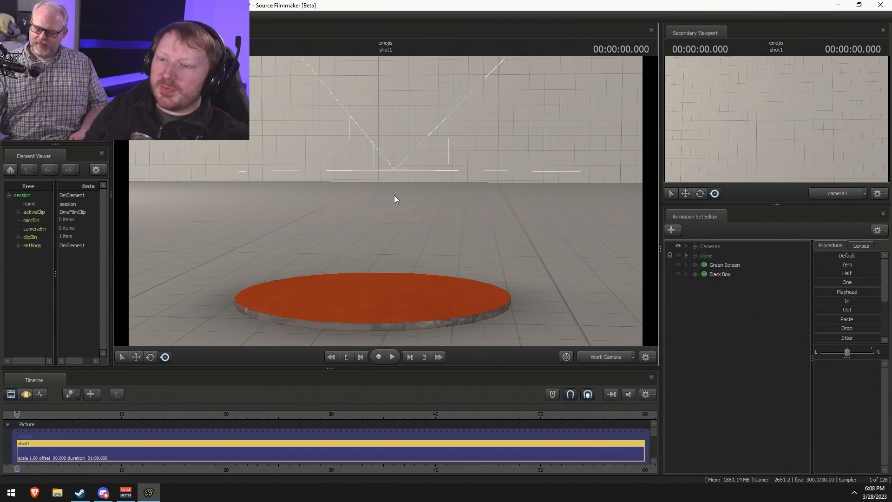
Create an animation set for a new model from revamped_derpyhooves.mdl, found by filtering the model list for "derpy".
left_click_drag(542, 182, 547, 131)
key("w")
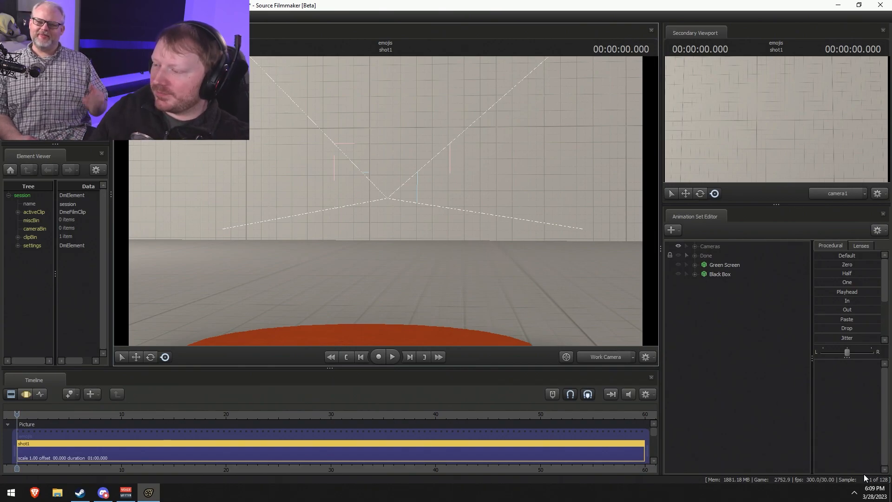
right_click(730, 325)
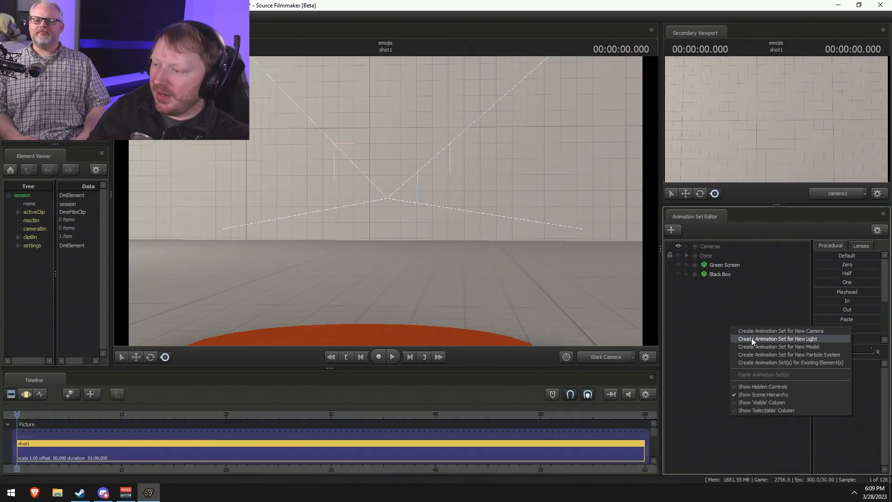
left_click(766, 347)
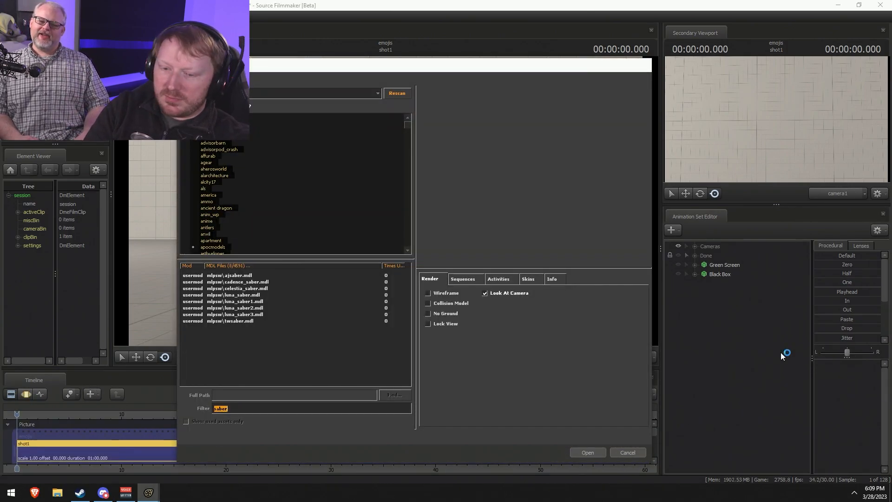
type("derpy")
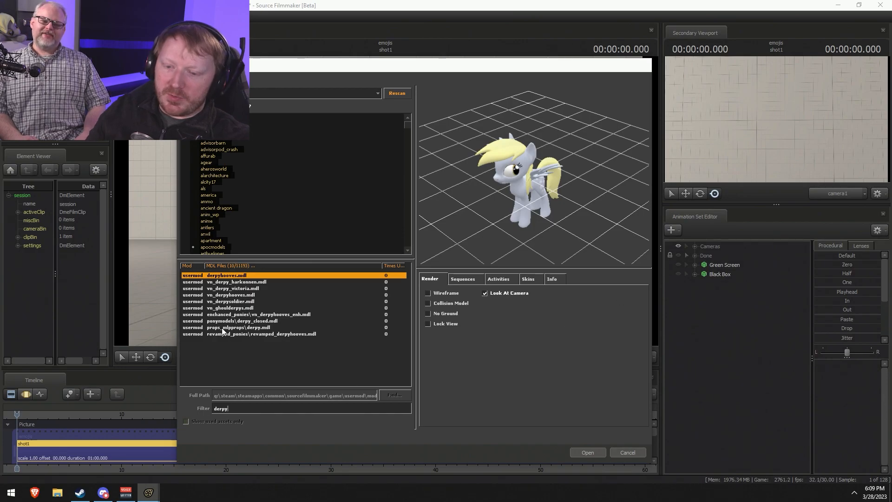
left_click(235, 335)
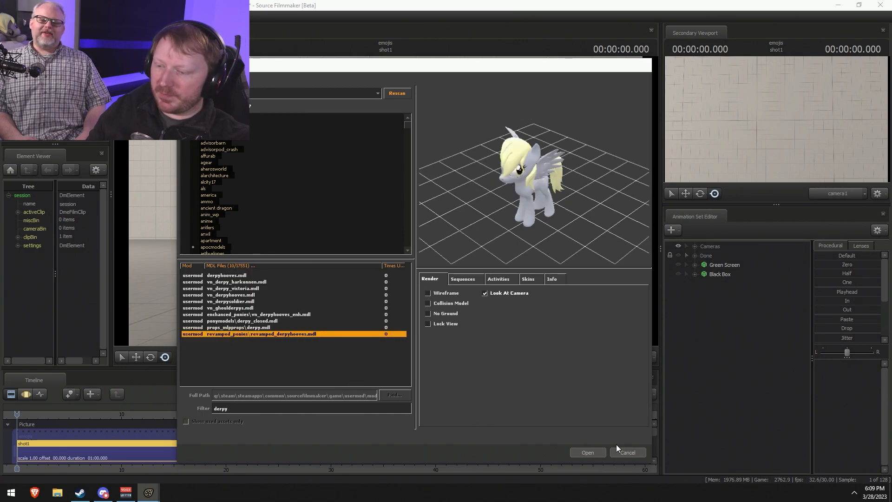
left_click(587, 453)
right_click(729, 287)
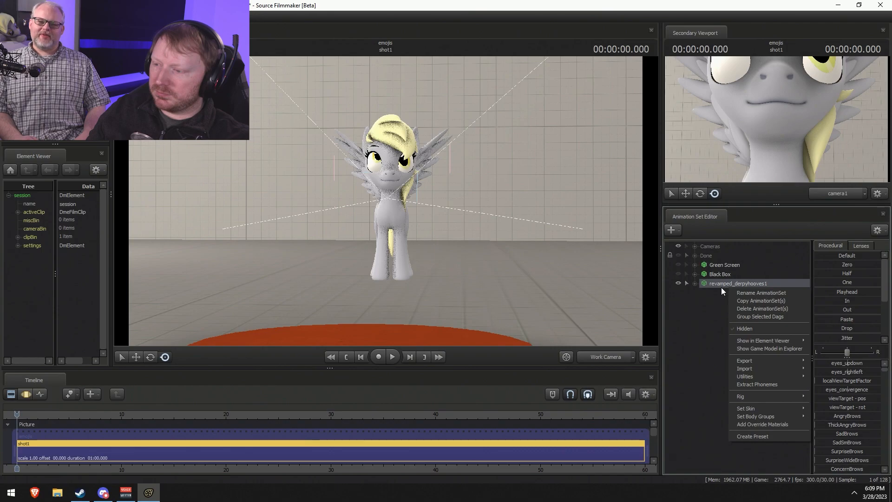
right_click(713, 285)
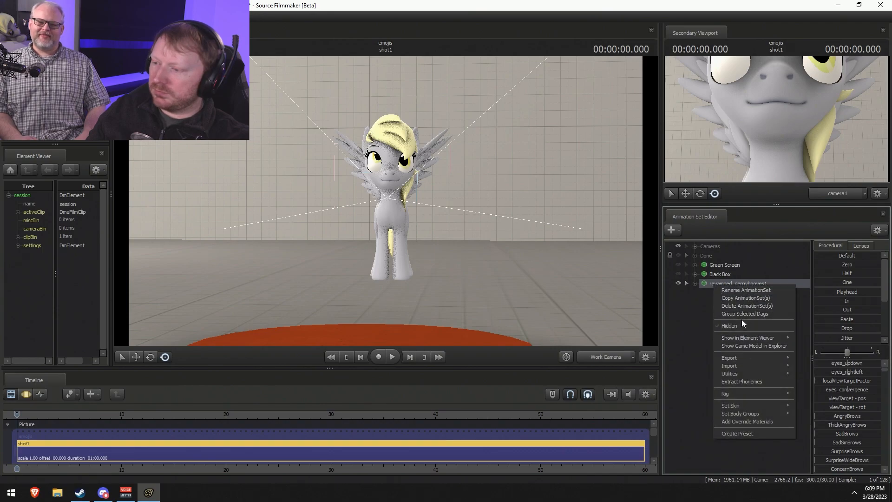
mouse_move(733, 339)
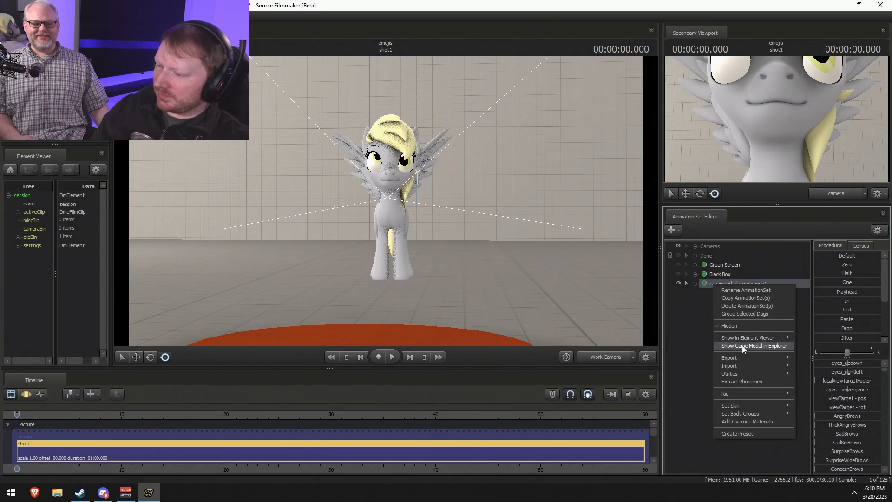
left_click(699, 302)
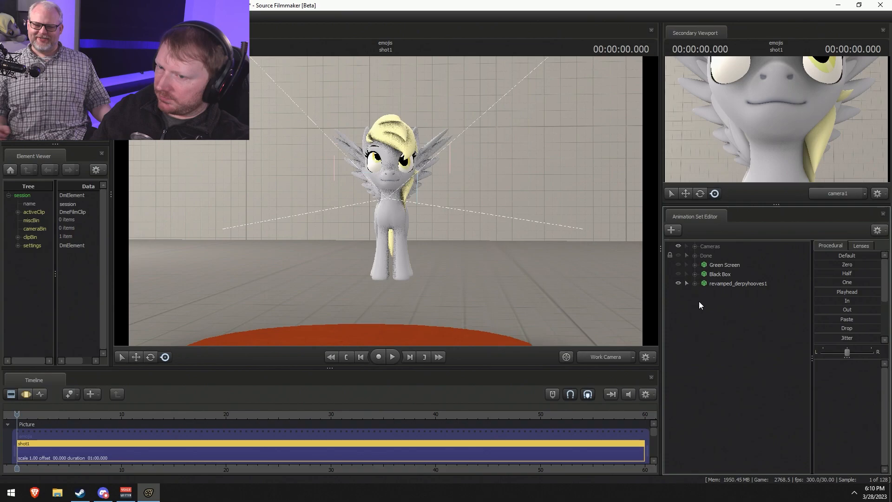
Try to stretch the Nose bone of revamped_derpyhooves1 far out from the face, and undo the move.
left_click(725, 285)
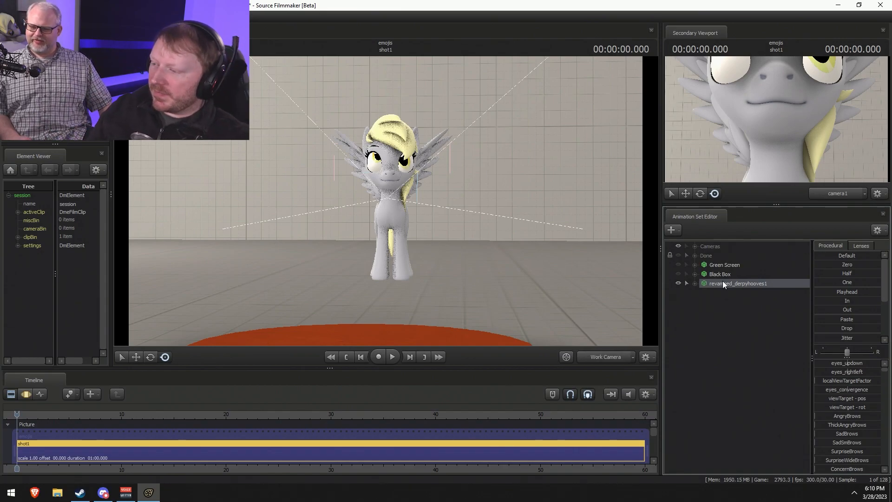
left_click_drag(548, 316, 425, 312)
key("w")
key("d")
key("F3")
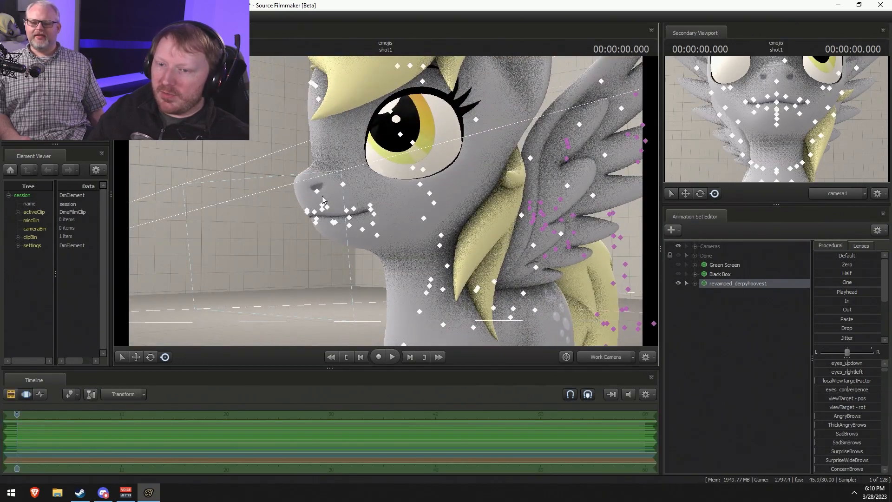
left_click(317, 192, "ctrl")
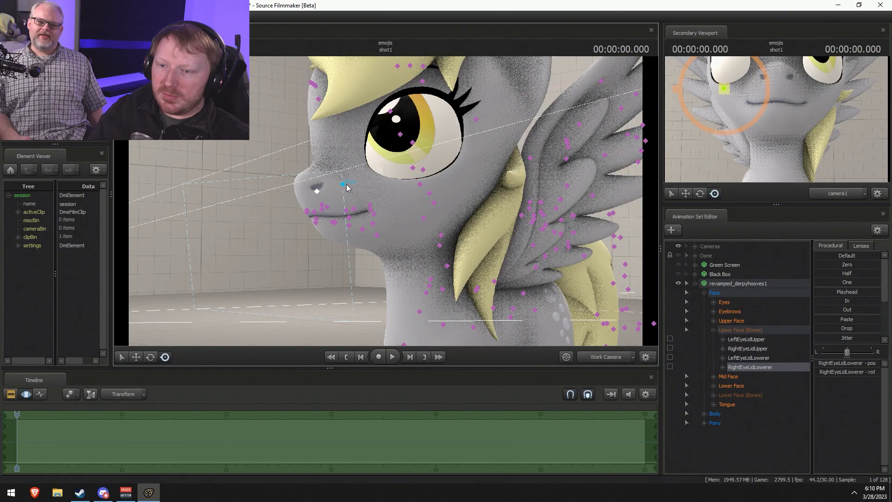
left_click(344, 186, "ctrl")
left_click_drag(357, 174, 100, 186)
key("ctrl+z")
key("ctrl+z")
left_click_drag(330, 196, 628, 225)
key("a")
key("s")
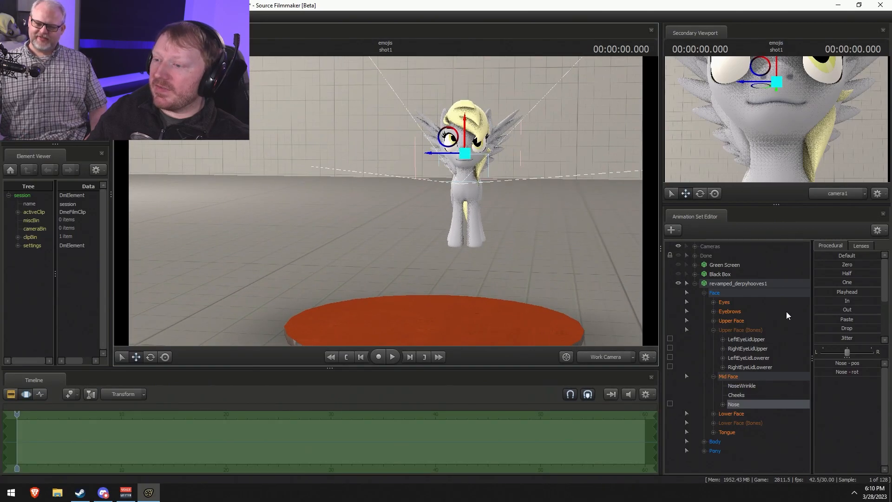
Show the finished models in the Done group to review them, and hide the group again.
left_click(679, 258)
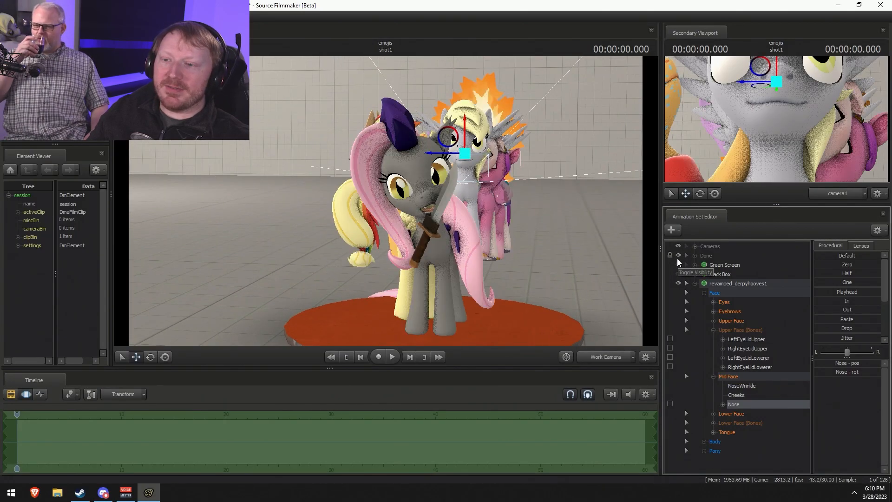
left_click(677, 259)
left_click(676, 259)
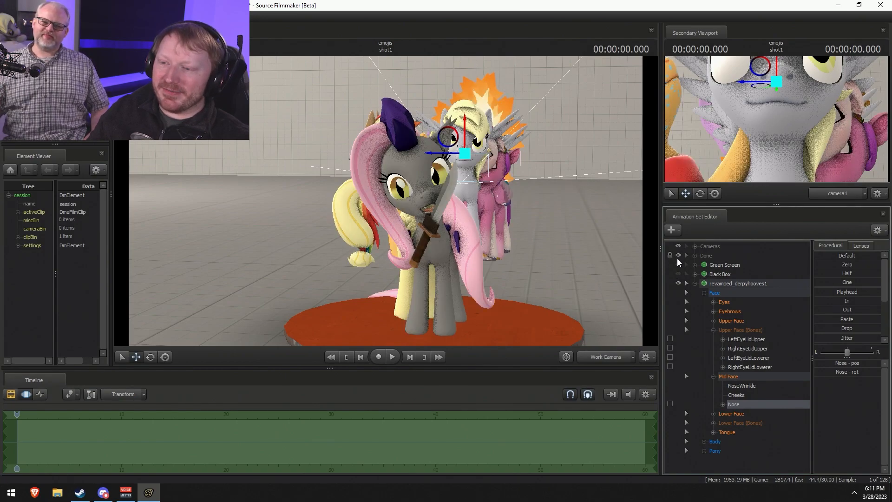
left_click(676, 258)
Move the whole revamped_derpyhooves1 model backward so it stands farther from camera1.
left_click_drag(570, 287, 569, 288)
key("w")
key("d")
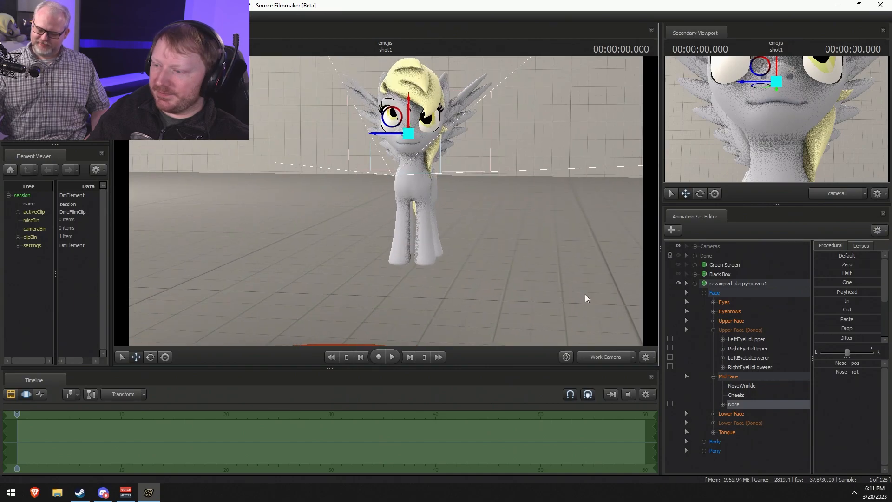
left_click(735, 284)
key("d")
left_click_drag(381, 201, 474, 218)
key("d")
left_click_drag(483, 220, 483, 221)
left_click_drag(557, 225, 557, 225)
key("a")
key("F2")
key("F3")
key("F2")
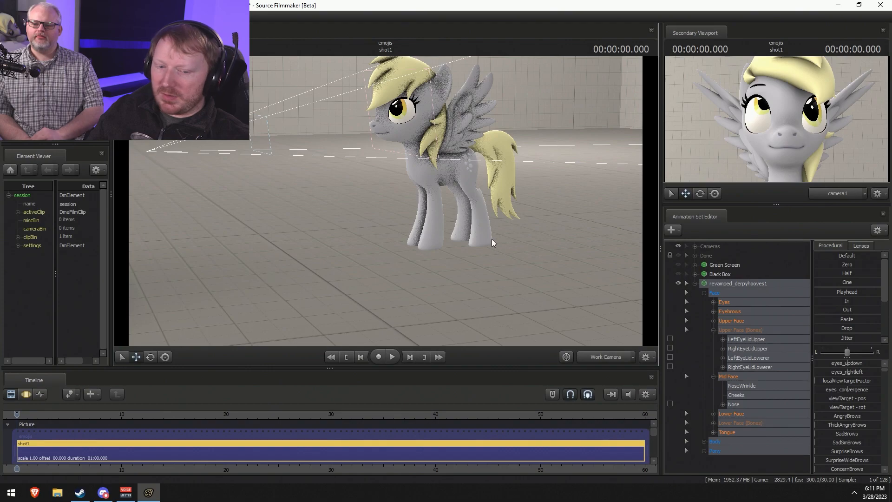
left_click_drag(492, 242, 492, 241)
key("F3")
Launch Adobe Photoshop.
key("super")
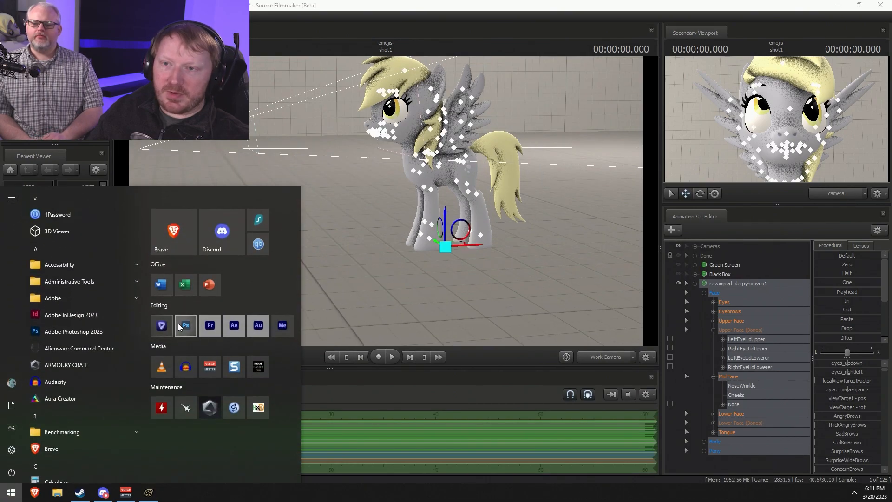
left_click(186, 324)
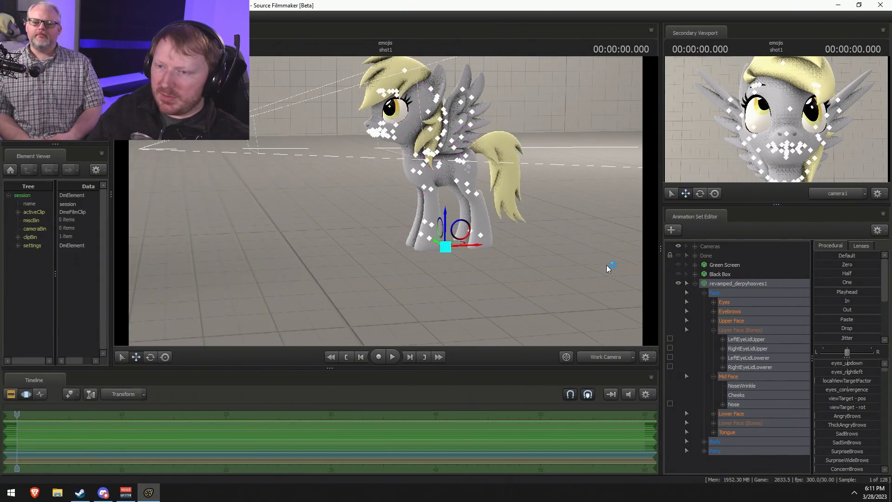
Move the viewTarget control of revamped_derpyhooves1 in front of the head so the eyes look straight ahead.
left_click(713, 303)
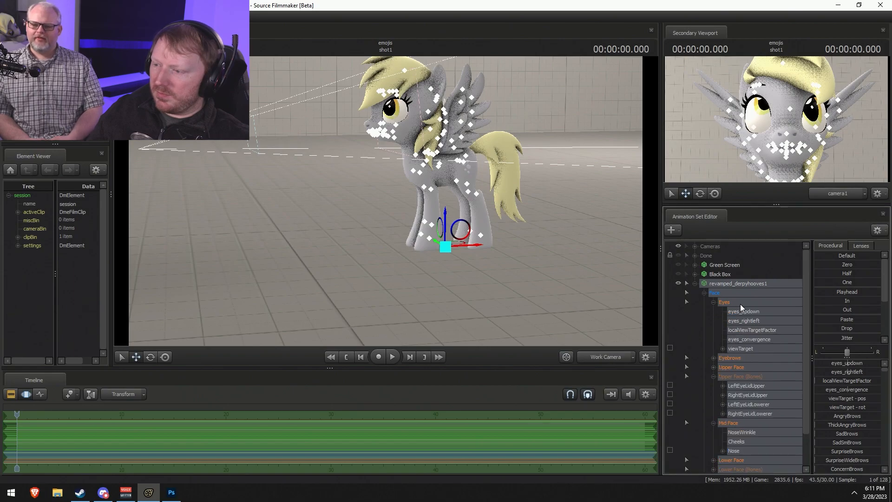
left_click(743, 311)
key("s")
left_click_drag(538, 183, 435, 197)
key("F2")
key("F3")
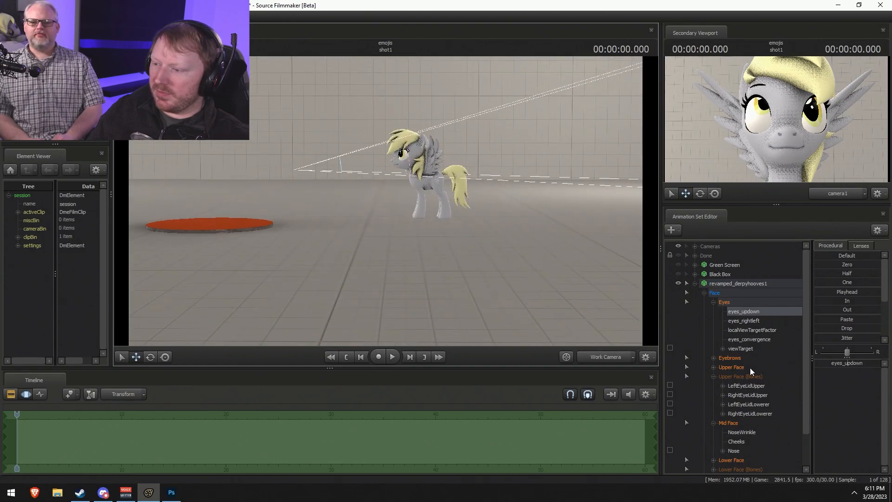
left_click(741, 349)
left_click_drag(381, 115, 230, 149)
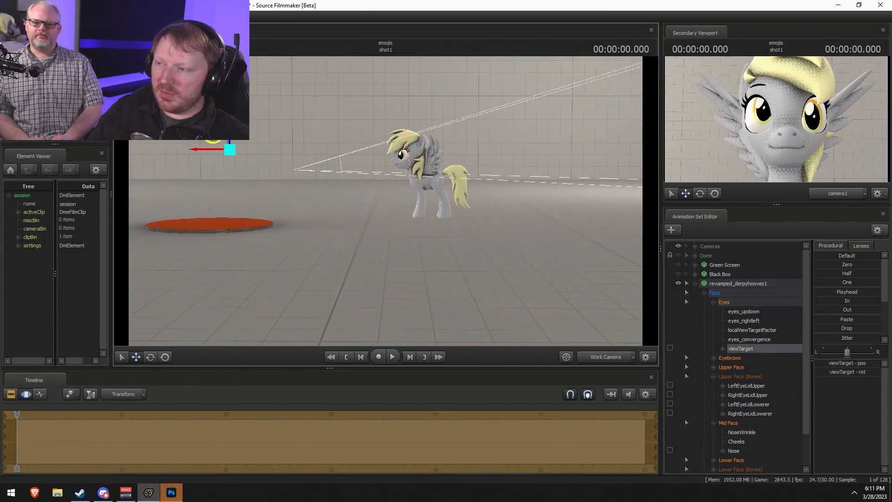
left_click_drag(385, 186, 394, 207, "alt")
key("w")
key("F2")
key("F3")
left_click(695, 283)
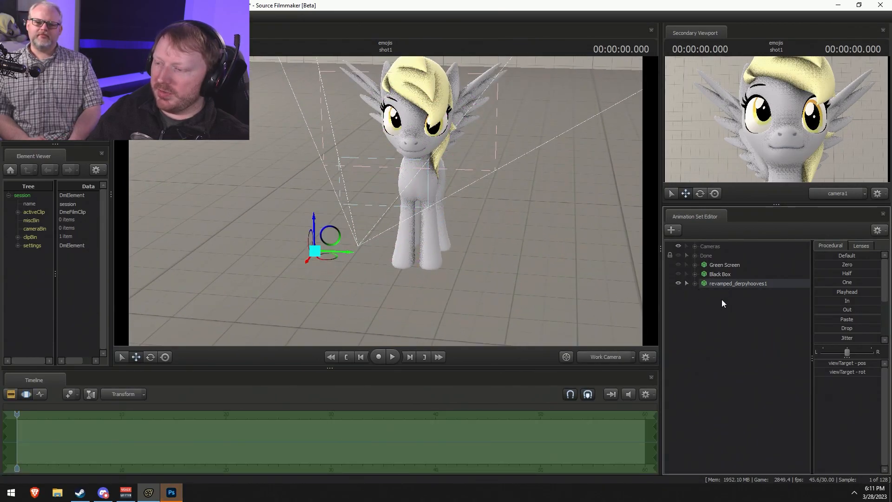
right_click(723, 303)
left_click(712, 308)
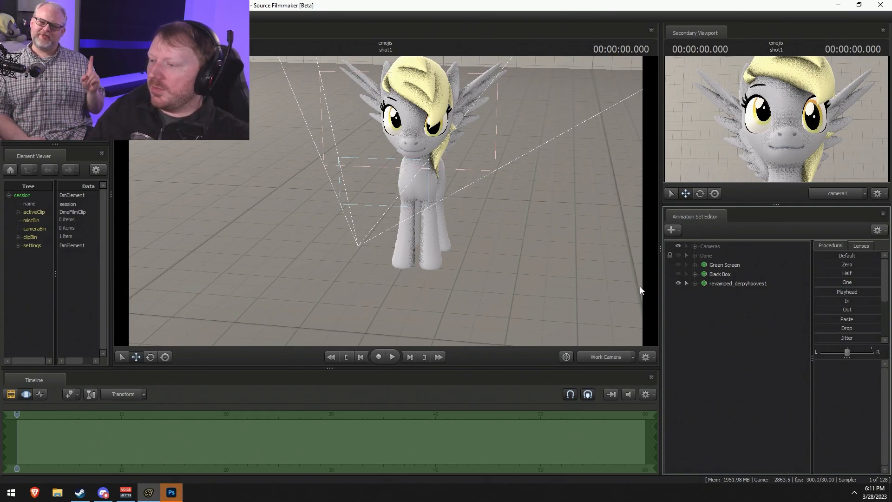
right_click(743, 310)
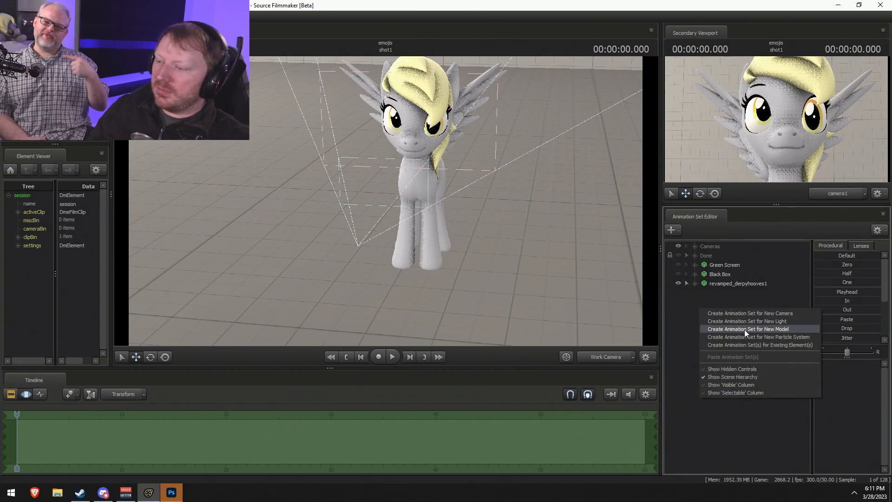
left_click(686, 303)
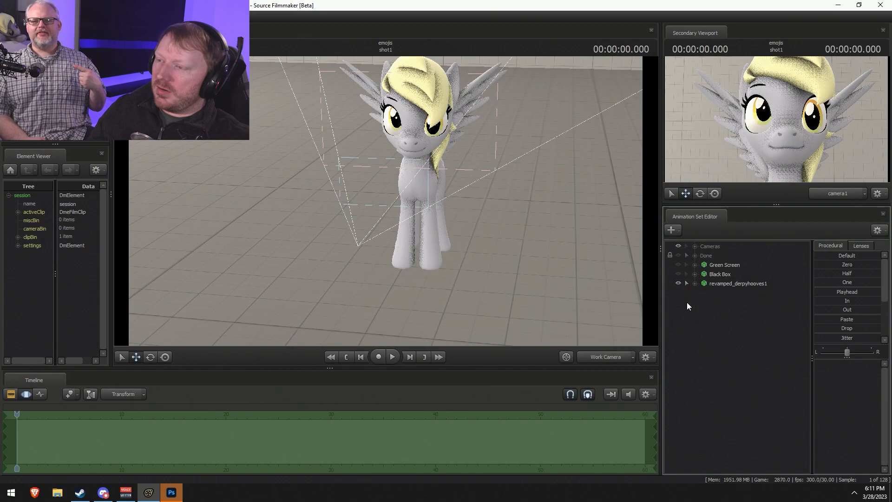
right_click(714, 316)
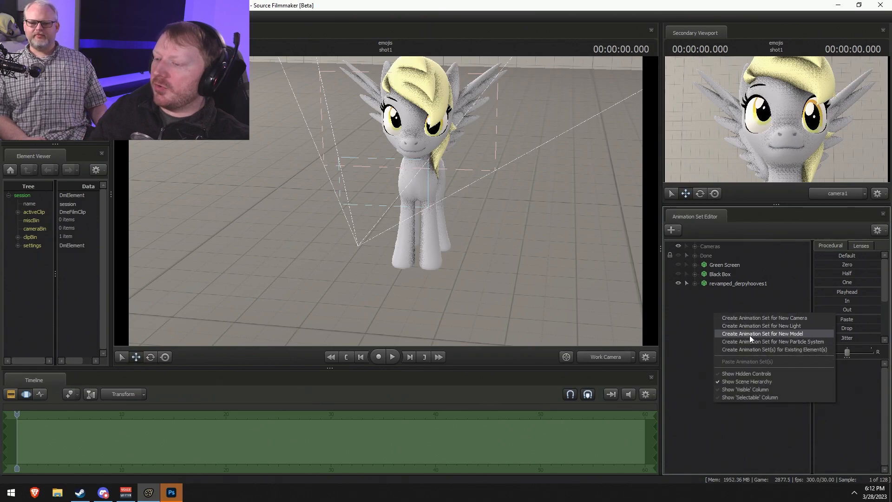
left_click(701, 325)
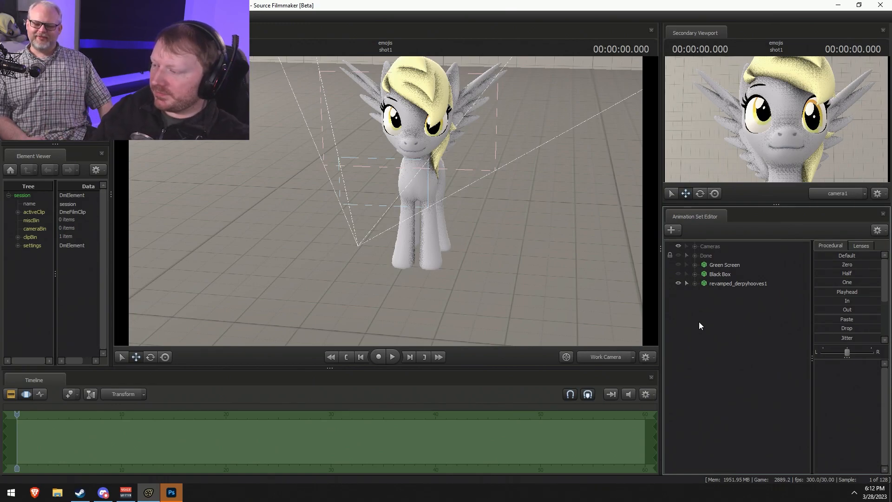
right_click(725, 290)
Create an animation set for a new model from revamped_rainbowdash.mdl, found by filtering the model list for "rainbow".
right_click(713, 323)
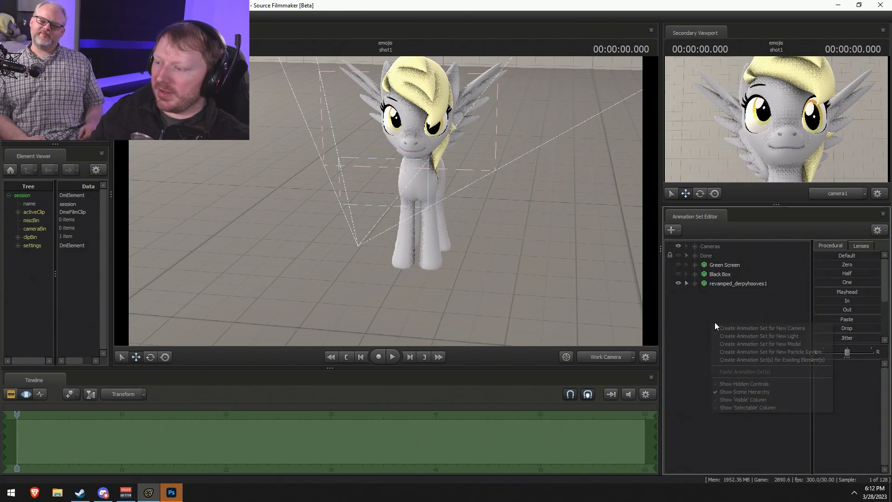
left_click(771, 345)
type("r")
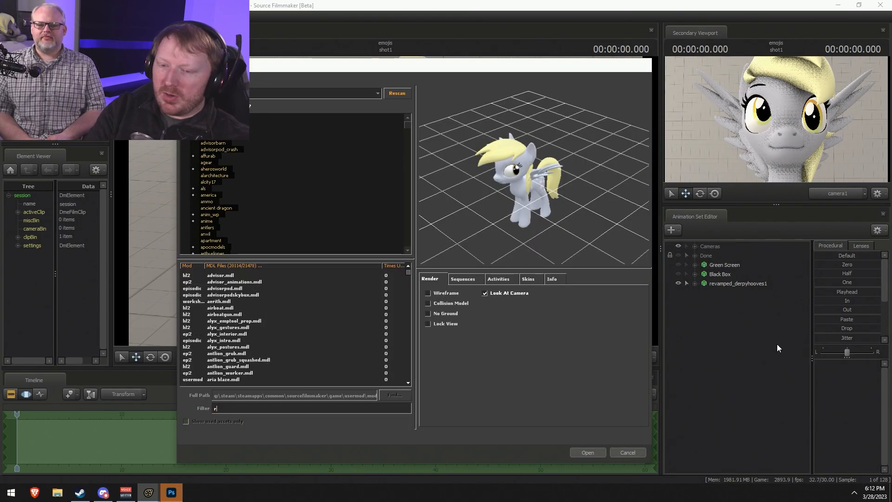
type("ainbow")
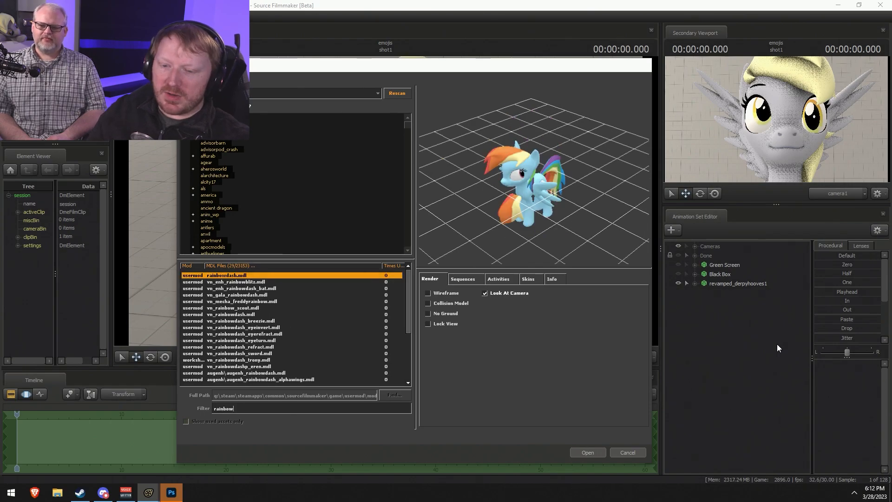
scroll(287, 317, "down", 4)
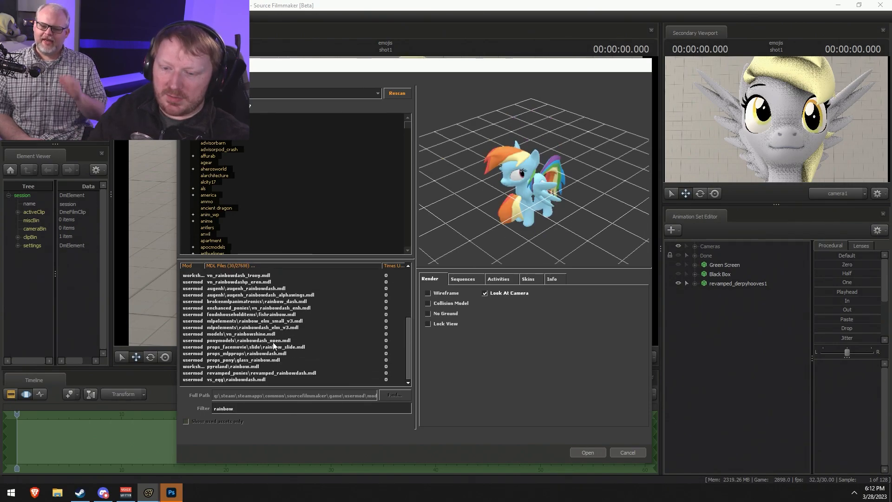
left_click(235, 374)
left_click(588, 452)
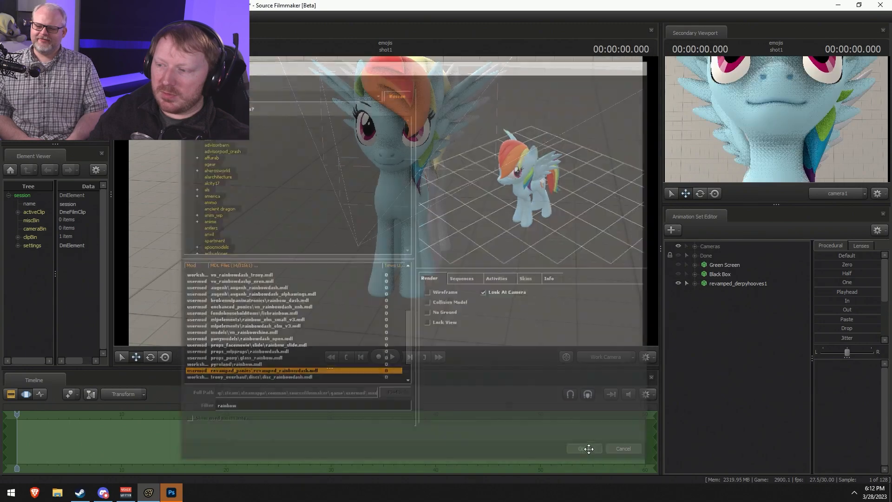
Move revamped_rainbowdash1 beside revamped_derpyhooves1 and rotate it to face the grey pony with its front end tilted upward.
left_click(734, 292)
left_click_drag(418, 210, 386, 202, "alt")
left_click_drag(390, 302, 386, 202, "alt")
key("e")
left_click_drag(321, 233, 214, 212)
key("w")
key("s")
left_click_drag(326, 207, 437, 155)
key("w")
left_click_drag(314, 301, 327, 321)
left_click_drag(347, 302, 323, 193)
key("d")
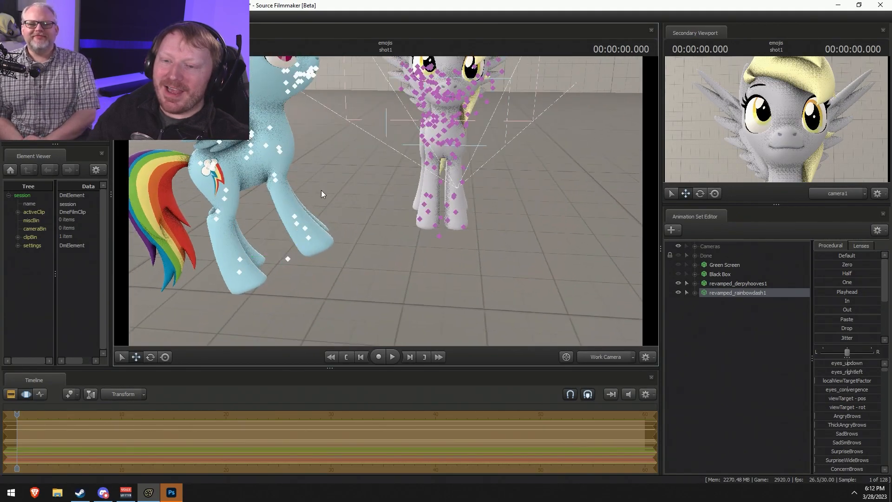
Rotate the RightShoulder bone of revamped_rainbowdash1 to raise the right front leg forward.
left_click(280, 154, "ctrl")
key("e")
left_click_drag(275, 120, 204, 169)
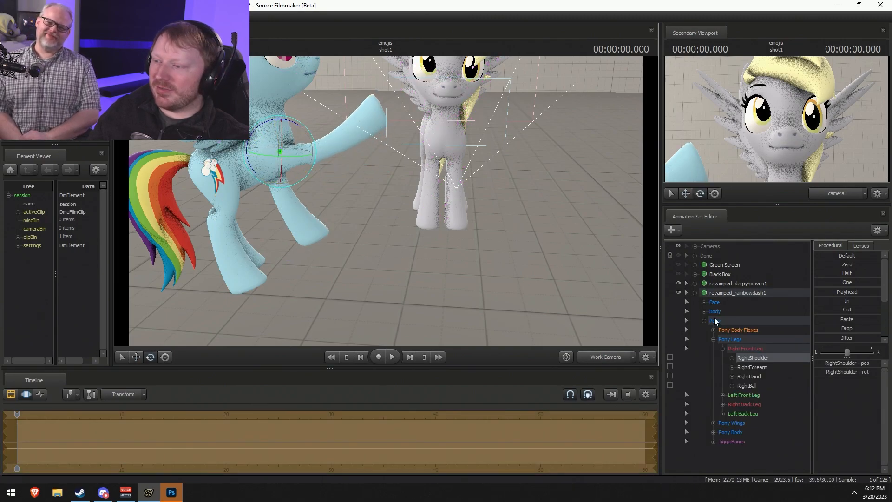
Show the finished models in the Done group to examine them, and hide the group again.
left_click(677, 256)
mouse_move(387, 201)
left_mouse_down()
mouse_move(437, 209)
mouse_move(389, 200)
left_mouse_up()
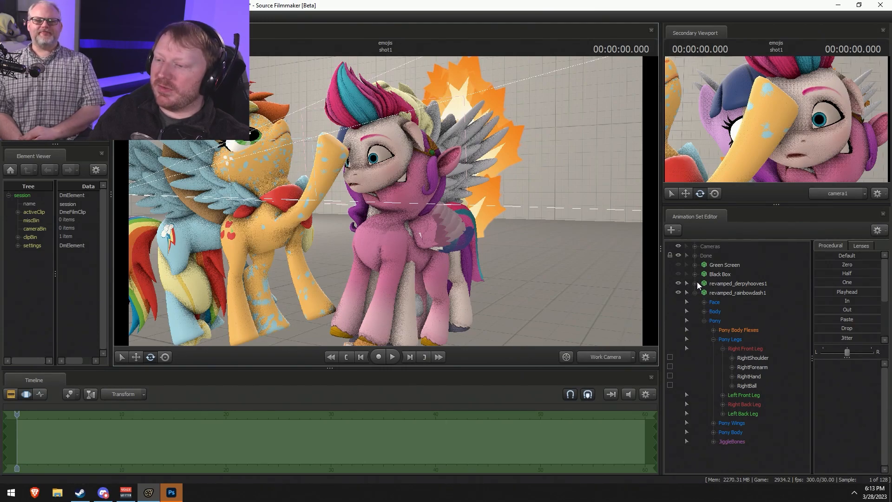
left_click(678, 255)
left_click_drag(386, 201, 394, 218)
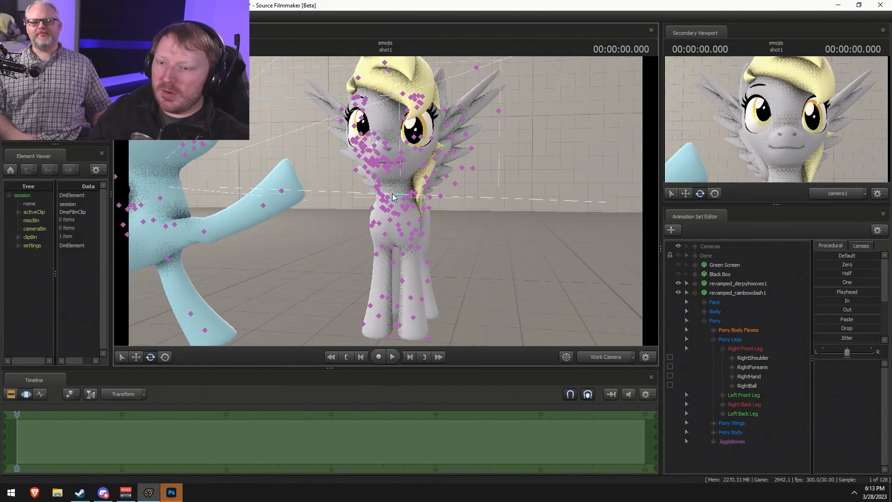
Remove both wings from revamped_derpyhooves1 by turning off its right_wing and left_wing body groups.
left_click(394, 201)
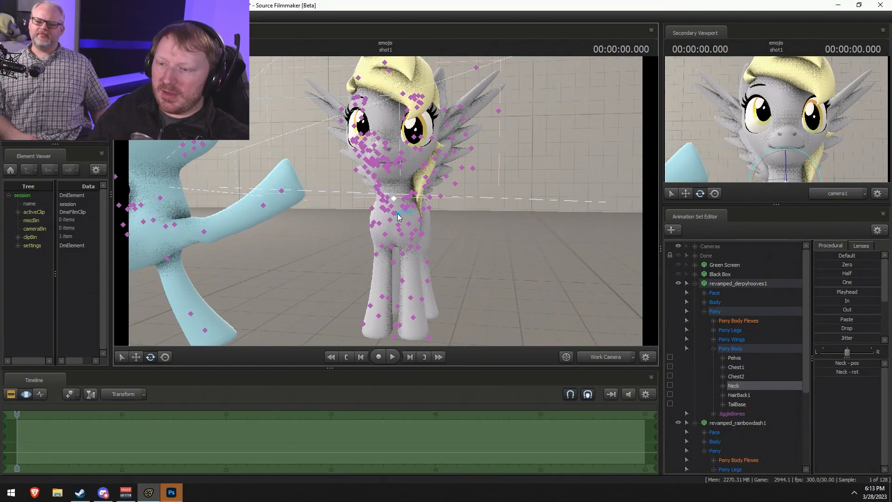
left_click(745, 283)
right_click(745, 283)
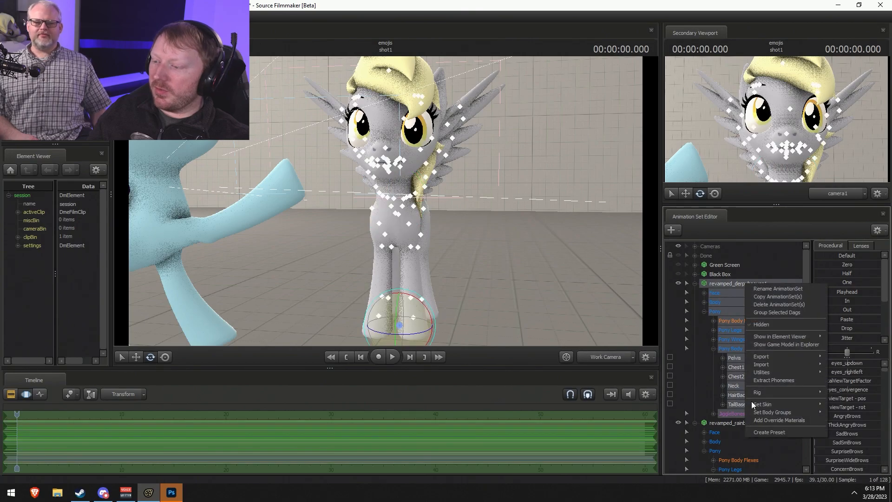
mouse_move(768, 412)
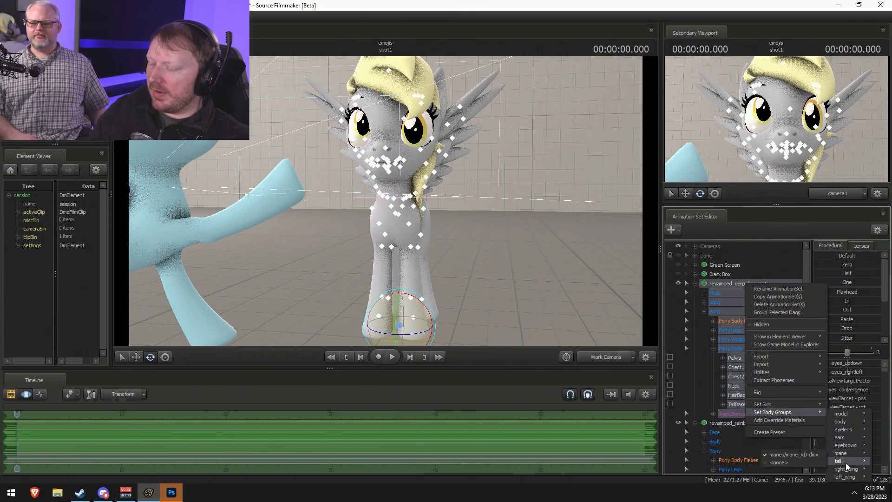
mouse_move(844, 468)
left_click(798, 486)
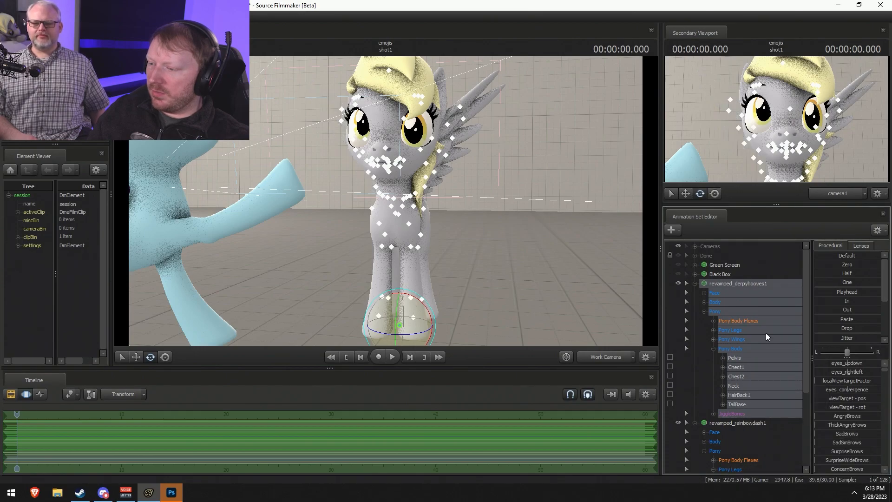
right_click(731, 286)
mouse_move(755, 414)
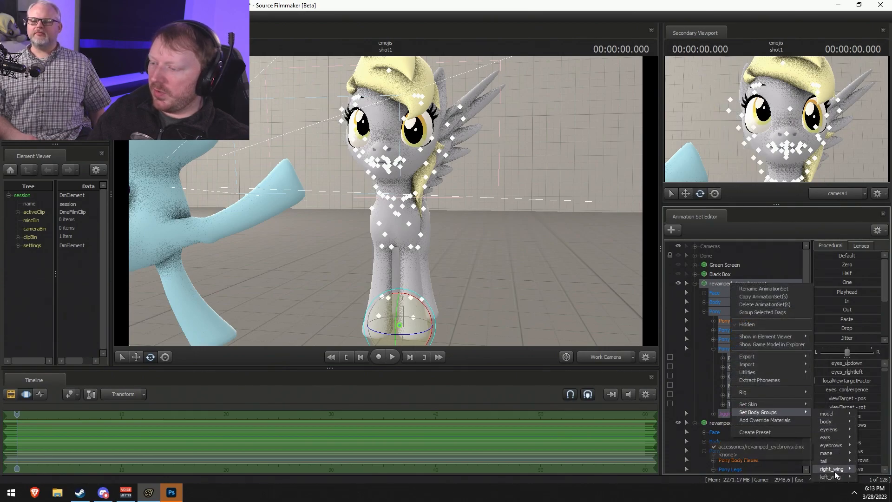
mouse_move(836, 477)
left_click(743, 487)
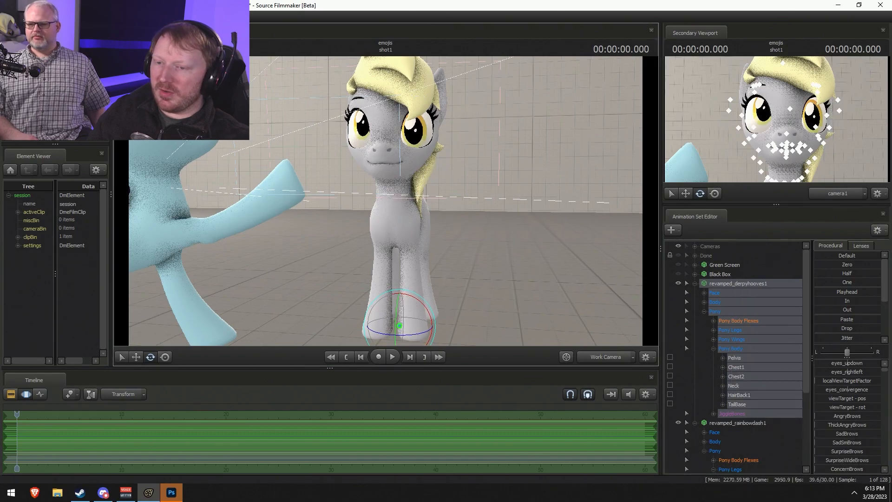
Rotate the Chest2 bone of revamped_derpyhooves1 to lean the upper body back and tilt the head upward.
left_click(397, 215)
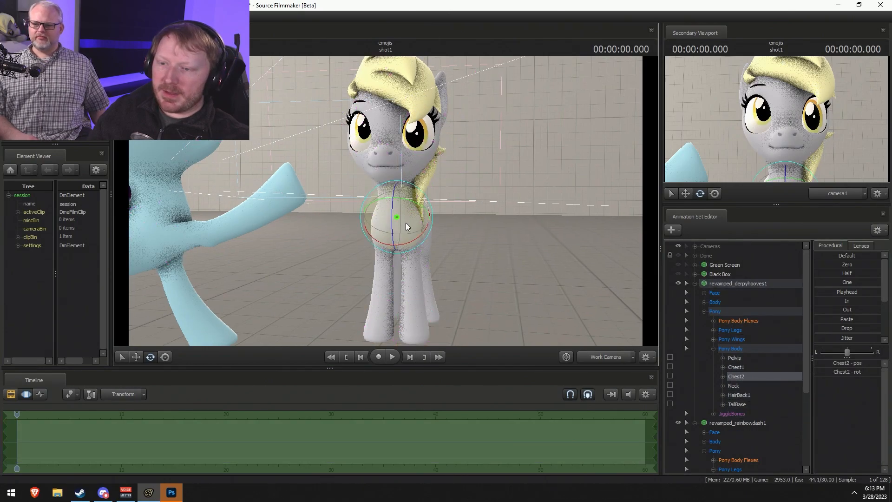
left_click_drag(404, 231, 406, 173)
key("w")
left_click(409, 175, "ctrl")
left_click(408, 169, "ctrl")
left_click(412, 178, "ctrl")
left_click(402, 197, "ctrl")
key("e")
key("w")
left_click(410, 162, "ctrl")
left_click(411, 155, "ctrl")
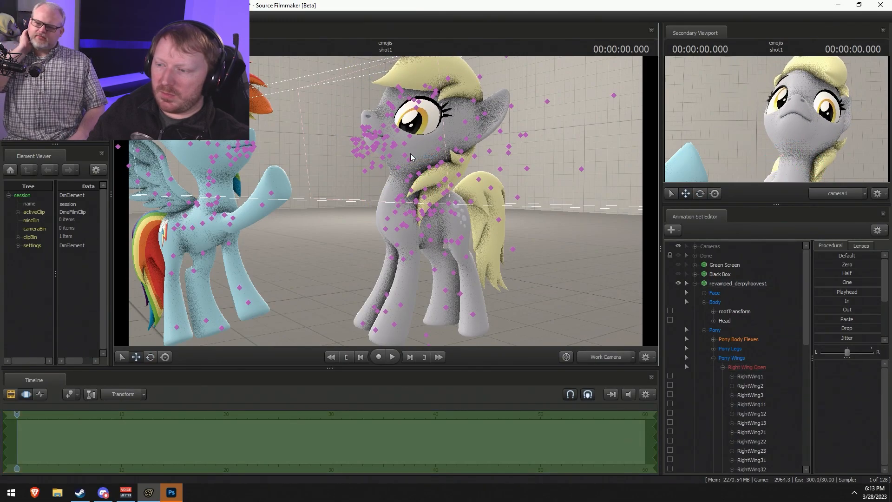
Rotate the Head bone of revamped_derpyhooves1 to level the face and turn it towards the blue pony's raised hoof.
left_click(739, 322)
key("e")
mouse_move(409, 130)
left_mouse_down()
mouse_move(426, 172)
mouse_move(419, 152)
mouse_move(400, 143)
left_mouse_up()
left_click_drag(413, 142, 411, 137)
left_click_drag(387, 227, 418, 207, "alt")
left_click_drag(393, 147, 395, 146)
key("ctrl")
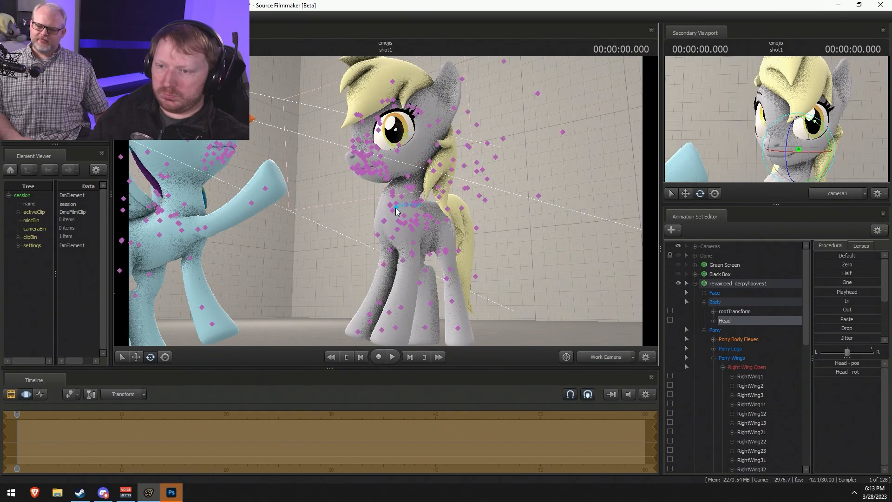
Rotate the Neck bone of revamped_derpyhooves1 to refine how the neck carries the turned head.
left_click(407, 217, "ctrl")
left_click_drag(407, 218, 473, 186, "alt")
key("w")
key("ctrl")
left_click(395, 182, "ctrl")
key("F2")
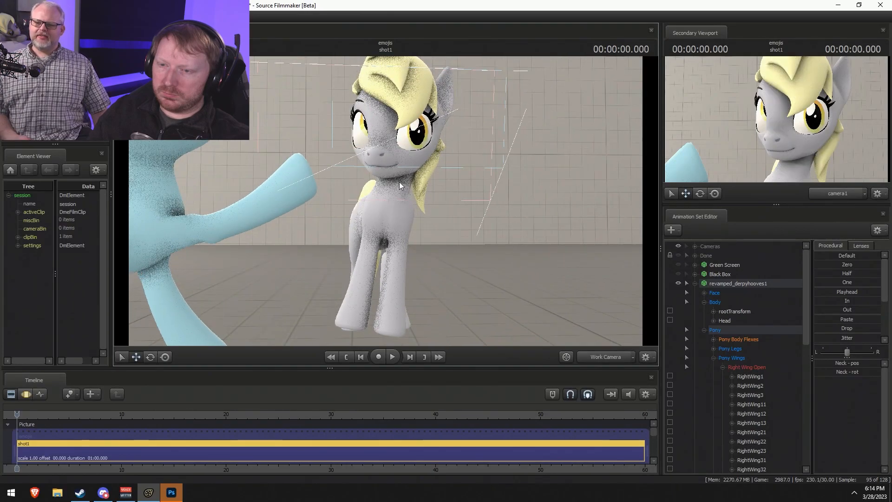
key("F3")
key("e")
left_click_drag(386, 178, 409, 174, "alt")
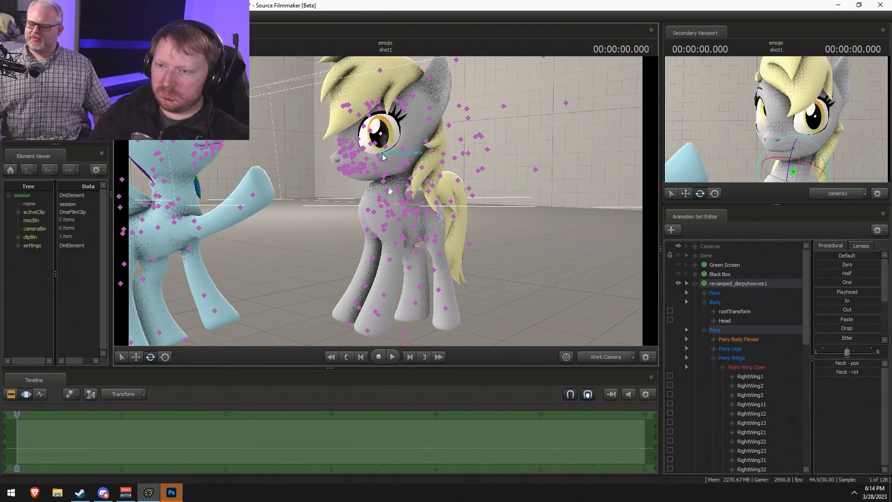
Tilt the Head bone of revamped_derpyhooves1 slightly, and collapse the Done group in the animation set list.
left_click_drag(330, 148, 451, 186, "ctrl")
left_click_drag(384, 185, 402, 184, "alt")
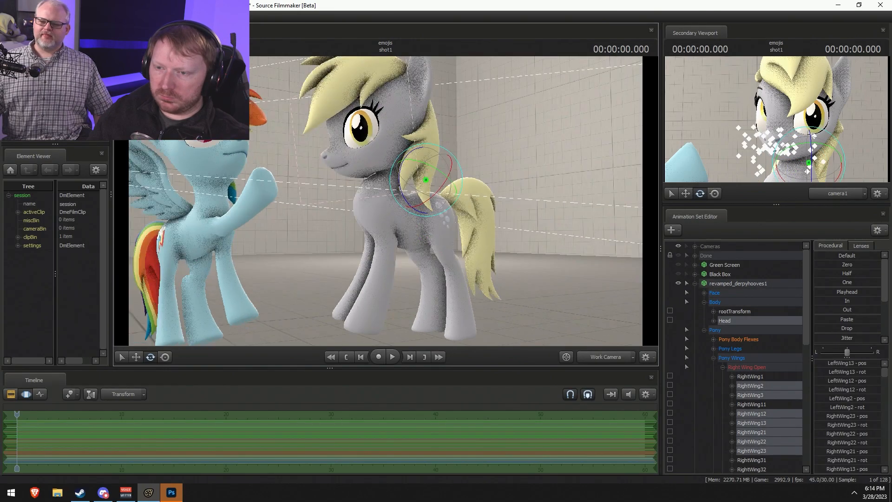
left_click(388, 158)
mouse_move(354, 162)
left_mouse_down("ctrl")
mouse_move(396, 168)
mouse_move(401, 137)
left_mouse_up("ctrl")
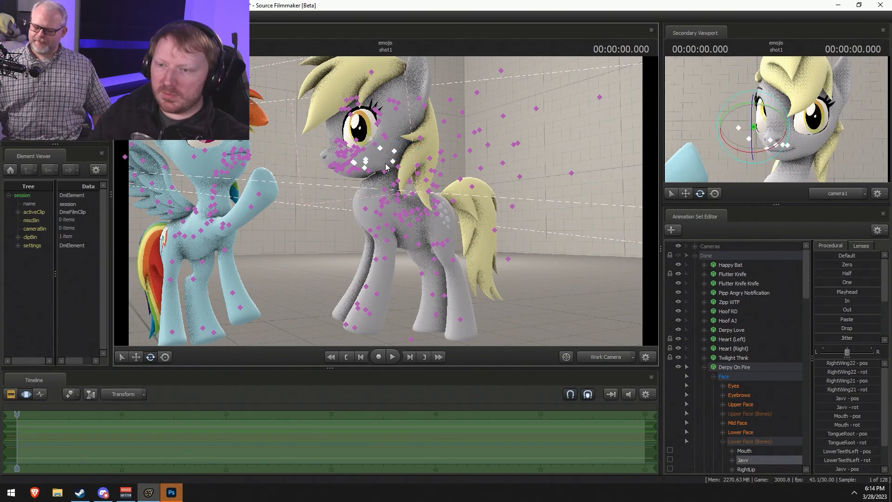
left_click(399, 162)
left_click_drag(397, 130, 449, 149)
key("ctrl+z")
left_click_drag(392, 149, 429, 169)
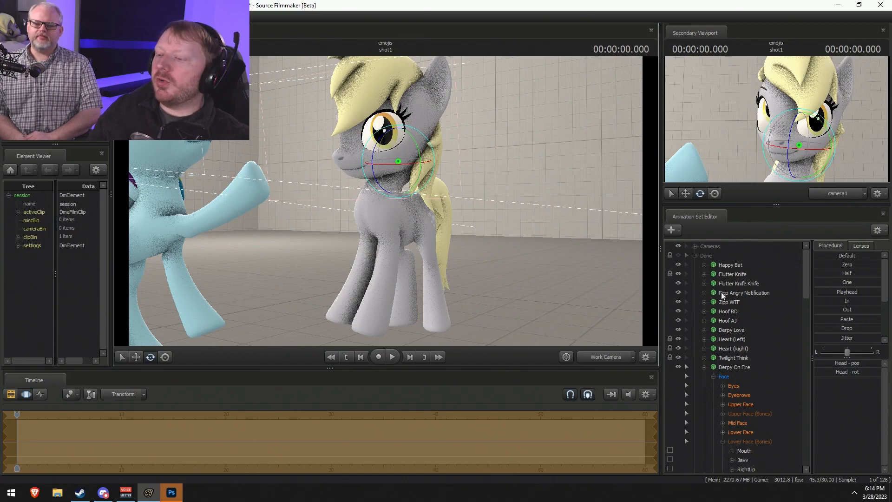
left_click(706, 370)
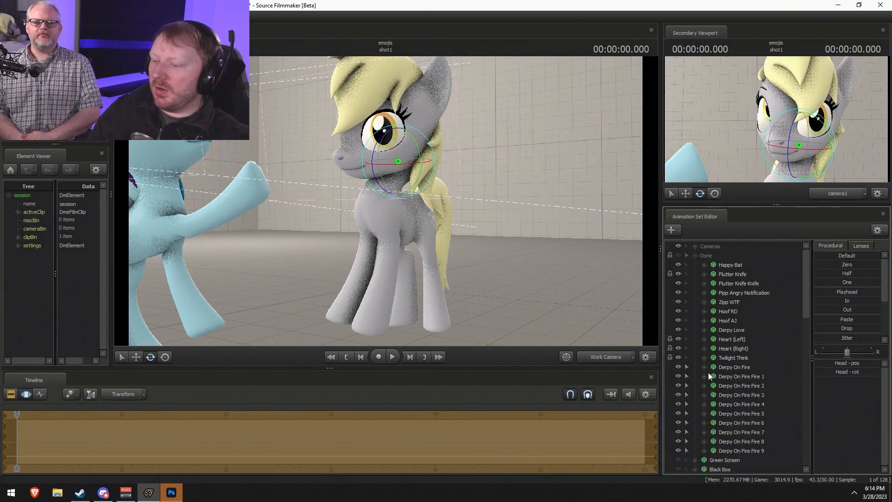
left_click(695, 255)
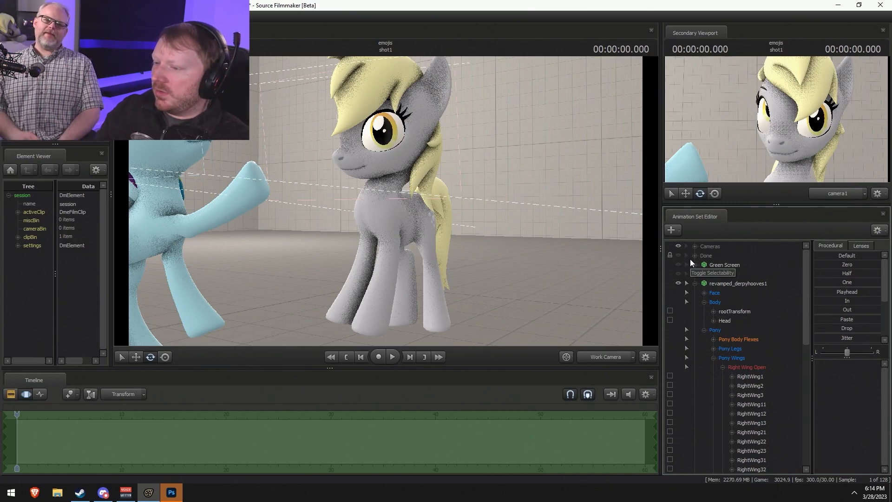
Select the viewTarget control in the Eyes group of revamped_derpyhooves1 and move it towards the blue pony's raised hoof.
left_click(715, 293)
key("s")
left_click_drag(386, 205, 320, 184)
key("w")
key("ctrl+z")
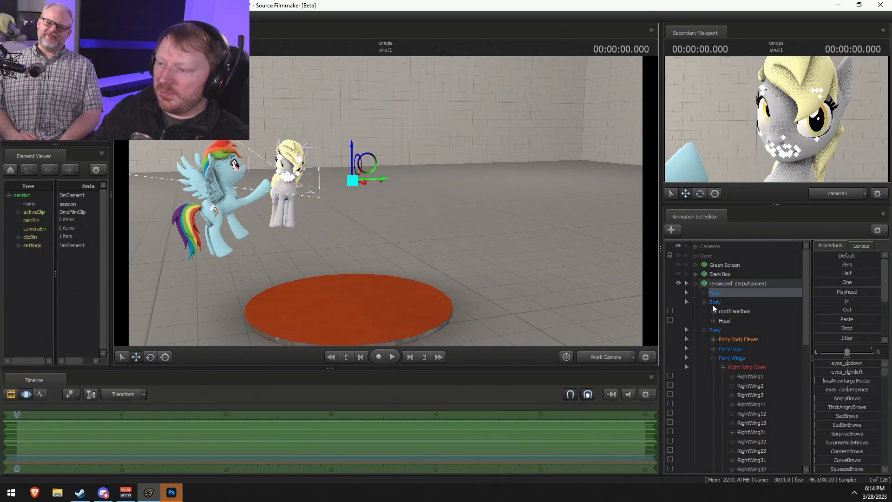
left_click(704, 292)
left_click(714, 303)
left_click(750, 349)
left_click_drag(395, 202, 279, 174)
left_click_drag(393, 186, 366, 201)
key("w")
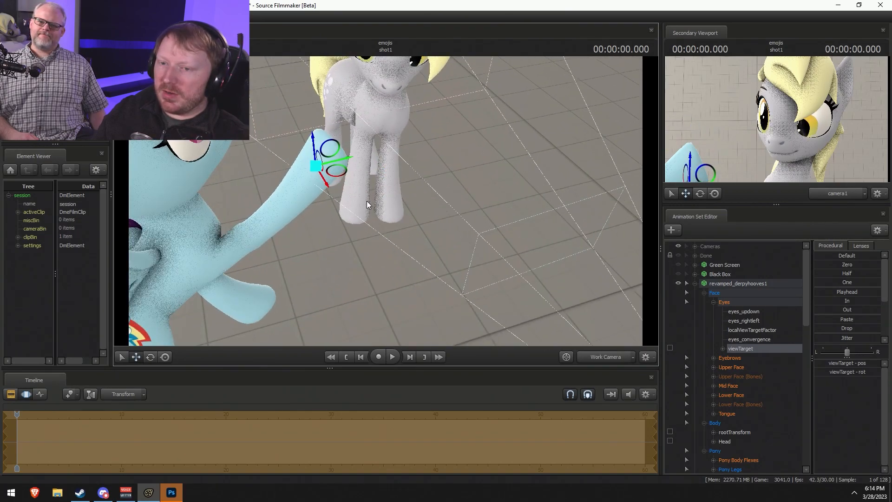
Position the viewTarget control just in front of the grey pony's muzzle so the eyes look down at that point.
left_click_drag(340, 172, 491, 152)
key("a")
key("a")
left_click_drag(446, 181, 386, 201)
left_click_drag(390, 126, 386, 201)
key("d")
left_click_drag(430, 132, 424, 113)
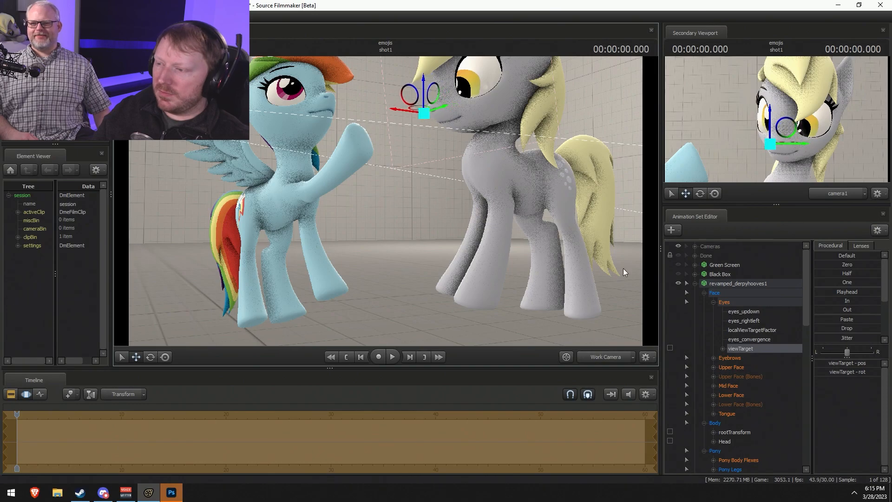
Try skin 1 on revamped_derpyhooves1 and check the eyes from the front.
right_click(733, 281)
mouse_move(790, 419)
mouse_move(779, 404)
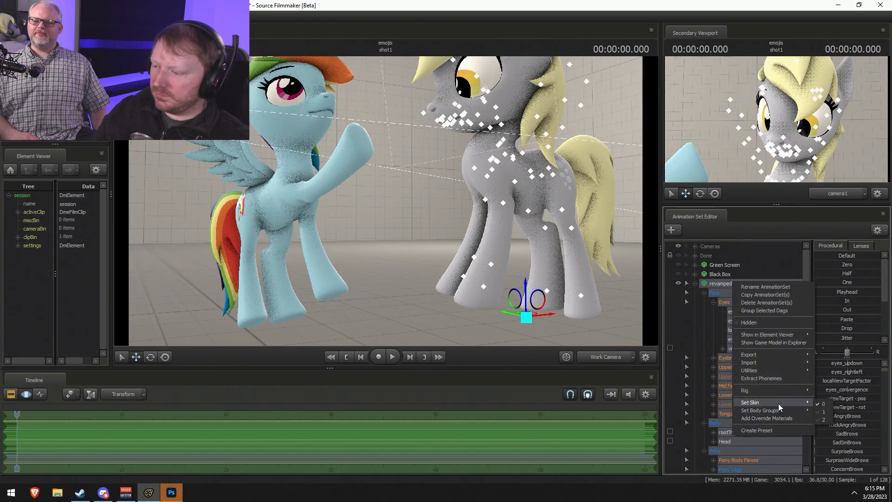
left_click(821, 411)
key("F2")
key("F3")
key("a")
left_click_drag(535, 261, 394, 202)
key("w")
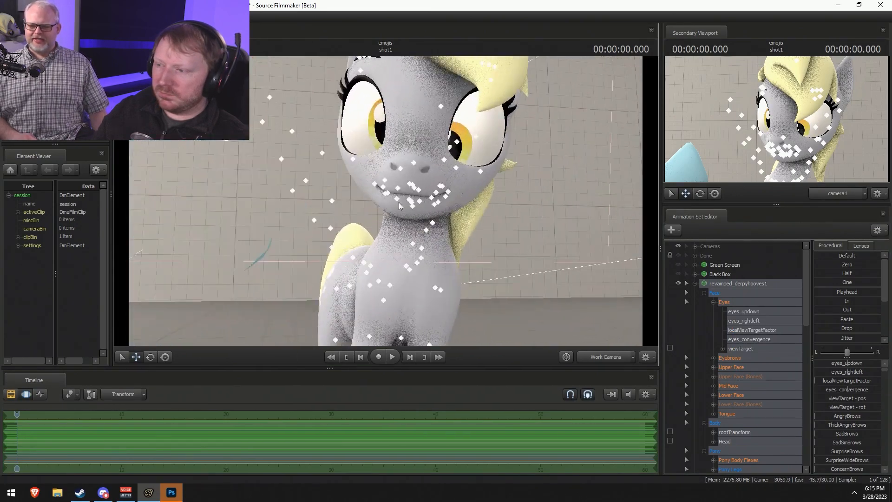
key("s")
left_click_drag(476, 212, 409, 169)
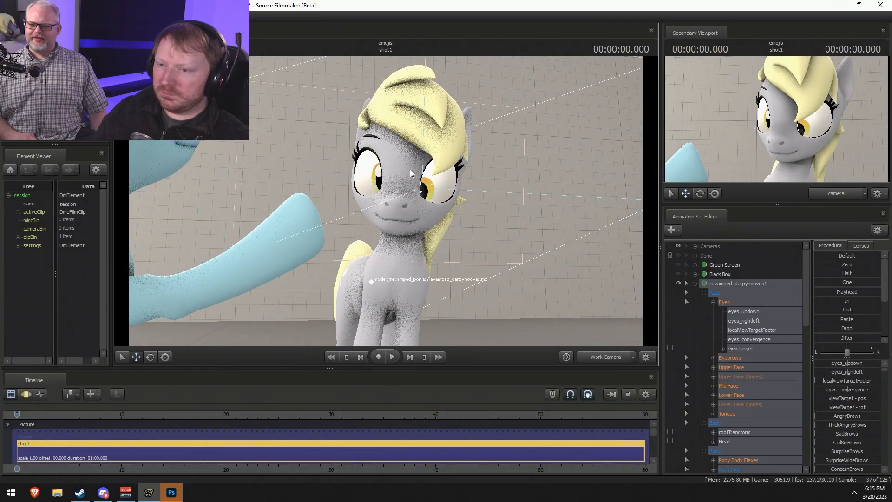
key("F2")
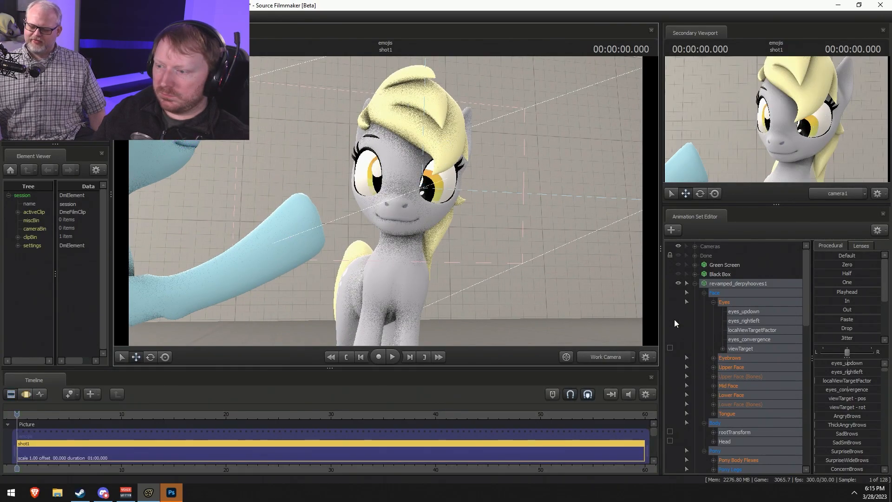
Move the RightShoulder bone of revamped_rainbowdash1 forward, stretching the right front leg until the hoof touches the grey pony's muzzle.
left_click_drag(484, 247, 350, 211)
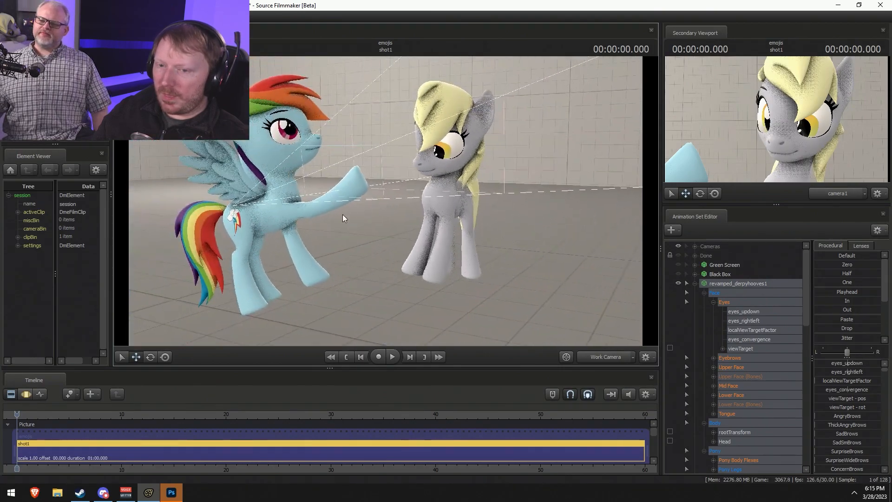
key("F3")
left_click(287, 209)
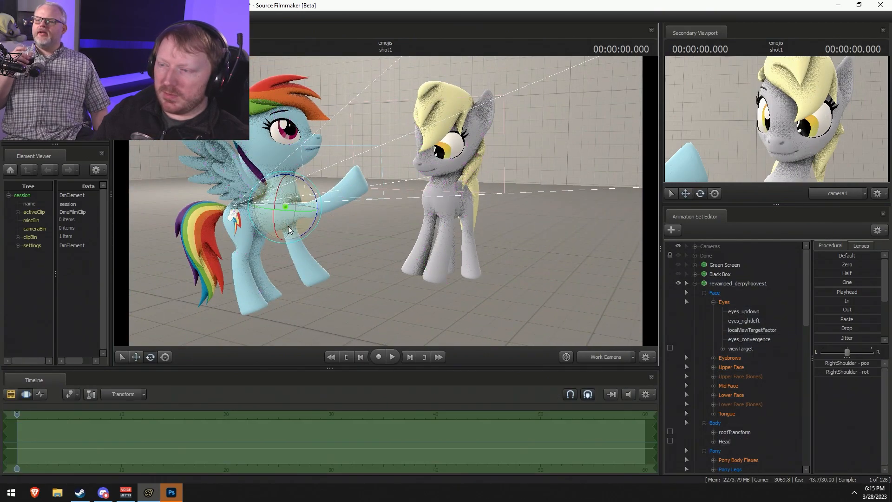
key("F4")
left_click_drag(287, 207, 372, 239)
left_click_drag(462, 177, 385, 207, "alt")
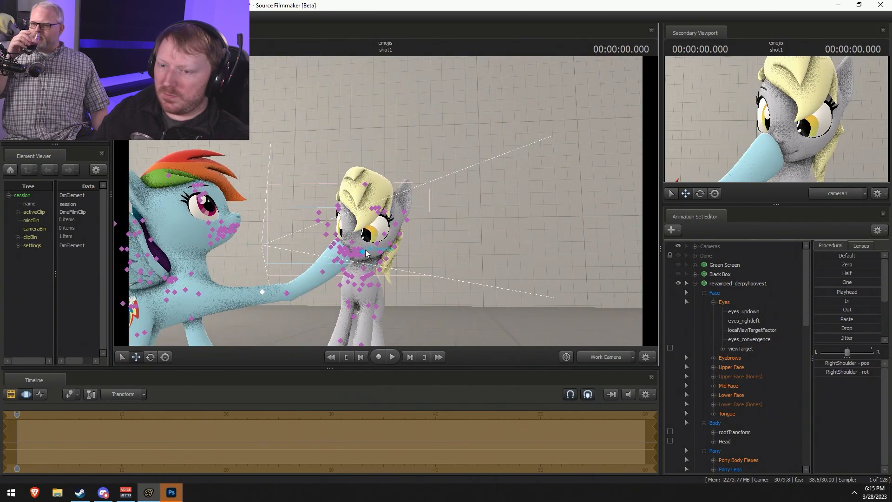
Try to adjust the LeftShoulder bone of revamped_rainbowdash1, and undo the change.
left_click(366, 252, "ctrl")
key("e")
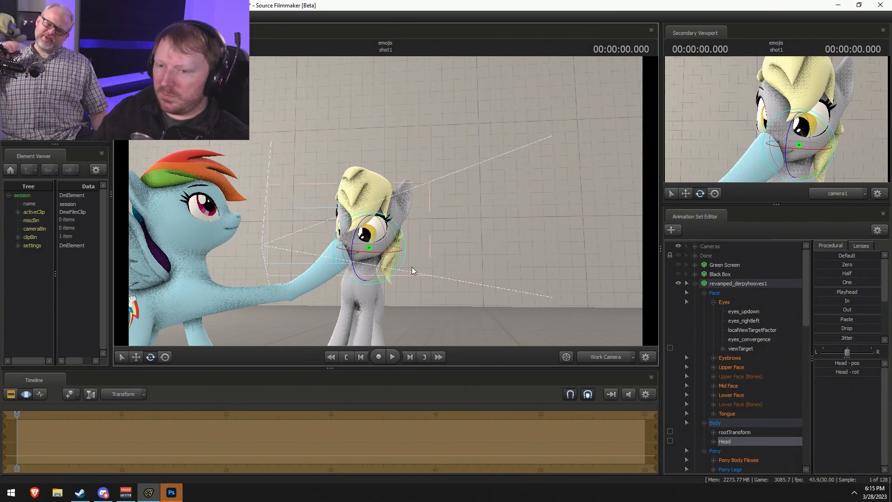
left_click(735, 283)
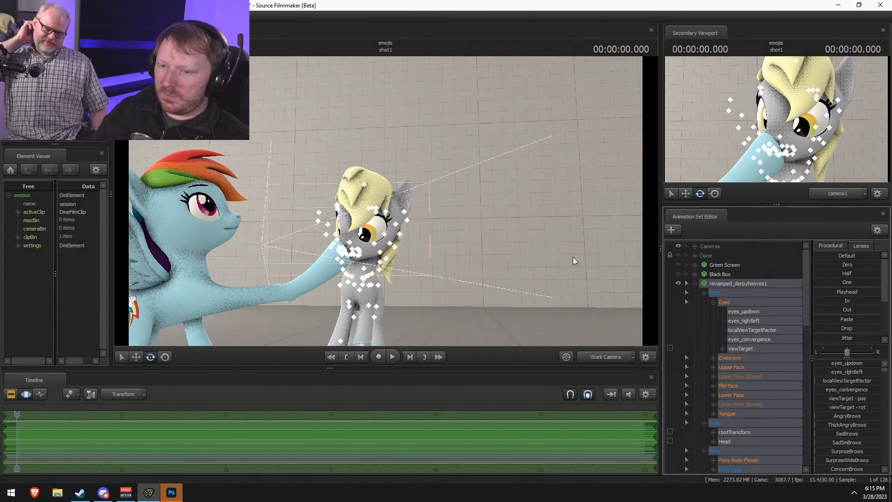
left_click_drag(465, 274, 400, 274, "alt")
left_click(215, 291)
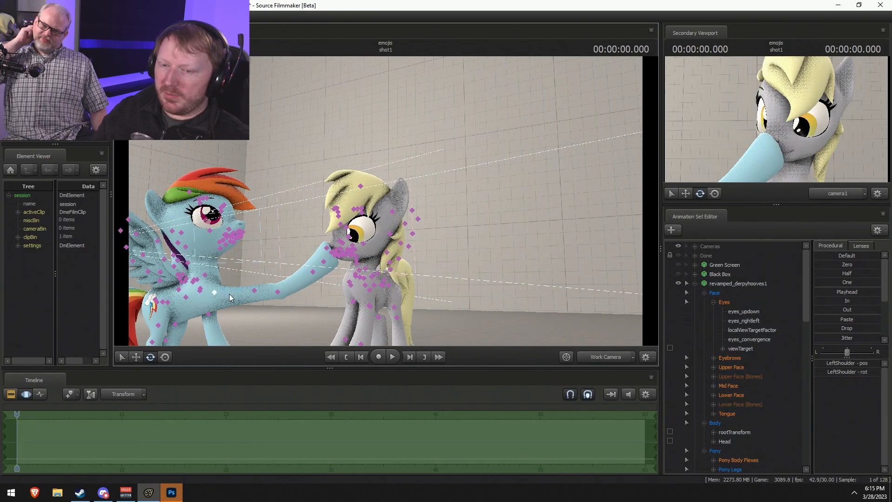
left_click_drag(213, 296, 200, 294)
key("ctrl+z")
Shift the RightShoulder bone of revamped_rainbowdash1 slightly so the hoof rests against the side of the grey pony's muzzle.
left_click(257, 294, "ctrl")
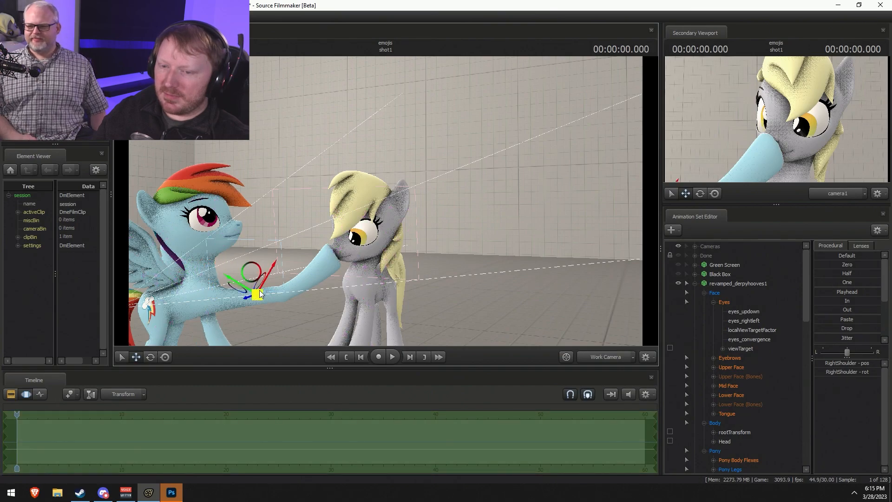
left_click_drag(257, 295, 255, 295)
left_click_drag(439, 181, 500, 185, "alt")
key("w")
left_click_drag(321, 269, 262, 272)
Try rotating the RightBall bone of revamped_rainbowdash1 to change the hoof's angle against the muzzle, and undo the rotation.
key("ctrl")
left_click(372, 208, "ctrl")
key("e")
left_click_drag(362, 194, 369, 185)
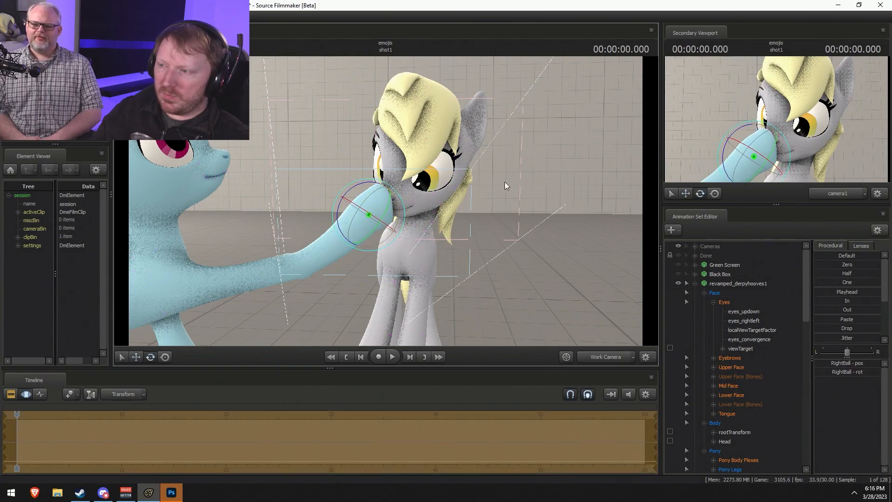
key("ctrl+z")
left_click_drag(532, 139, 484, 116, "alt")
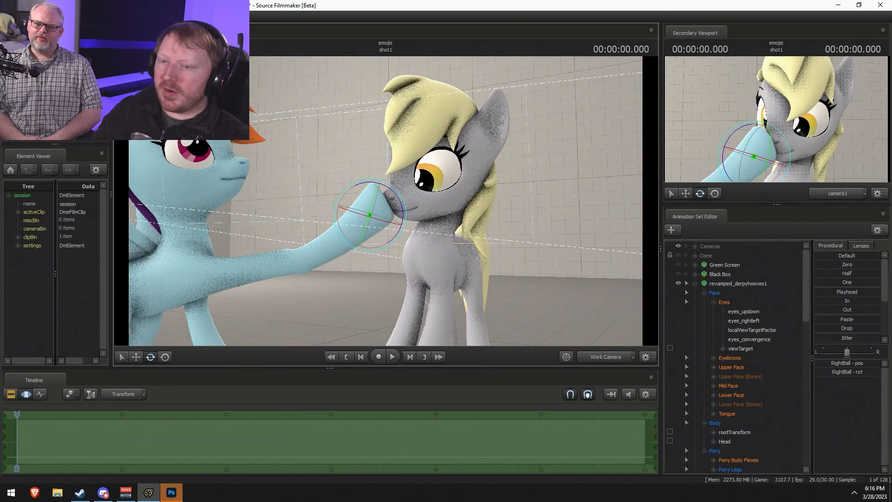
key("w")
left_click_drag(454, 209, 452, 208)
left_click_drag(353, 191, 427, 205)
key("ctrl")
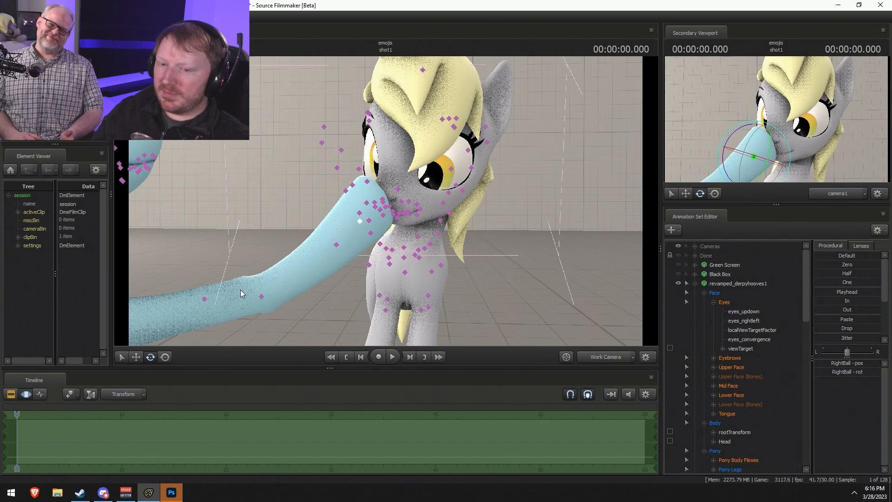
Try to reposition the RightShoulder bone of revamped_rainbowdash1 to adjust the outstretched front leg.
left_click(199, 303, "ctrl")
key("w")
mouse_move(200, 289)
left_mouse_down()
mouse_move(185, 285)
mouse_move(181, 302)
mouse_move(299, 278)
mouse_move(143, 293)
mouse_move(151, 316)
mouse_move(156, 311)
mouse_move(139, 341)
mouse_move(191, 277)
mouse_move(196, 305)
mouse_move(206, 307)
mouse_move(181, 326)
mouse_move(205, 378)
mouse_move(165, 295)
mouse_move(6, 271)
mouse_move(59, 335)
mouse_move(286, 258)
mouse_move(250, 272)
mouse_move(237, 267)
mouse_move(336, 252)
left_mouse_up()
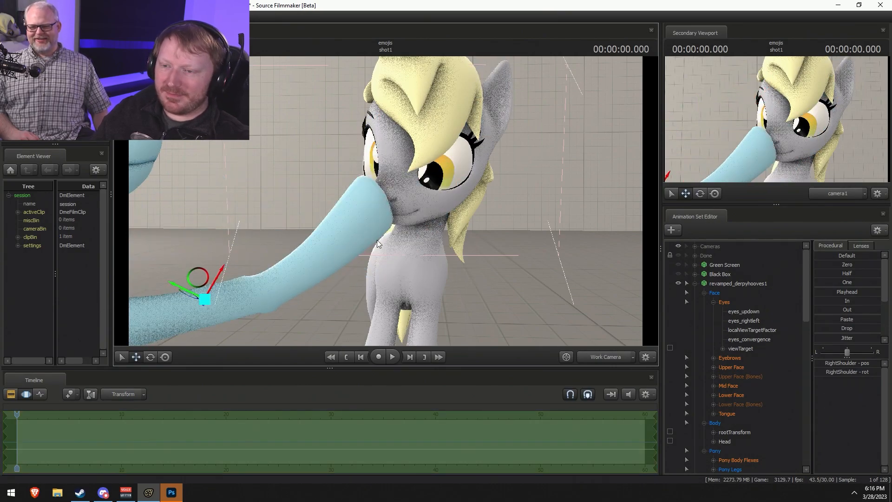
Check the Lower Face mouth sliders and the viewTarget of revamped_derpyhooves1, and inspect where the hoof meets the muzzle from several angles.
left_click(750, 396)
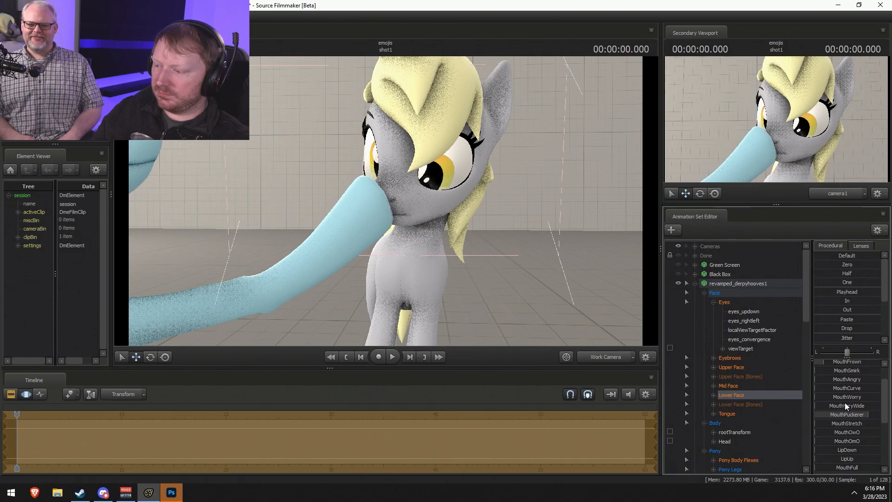
scroll(849, 444, "down", 2)
mouse_move(849, 420)
left_mouse_down()
mouse_move(862, 421)
mouse_move(850, 421)
mouse_move(854, 432)
left_mouse_up()
scroll(843, 415, "up", 3)
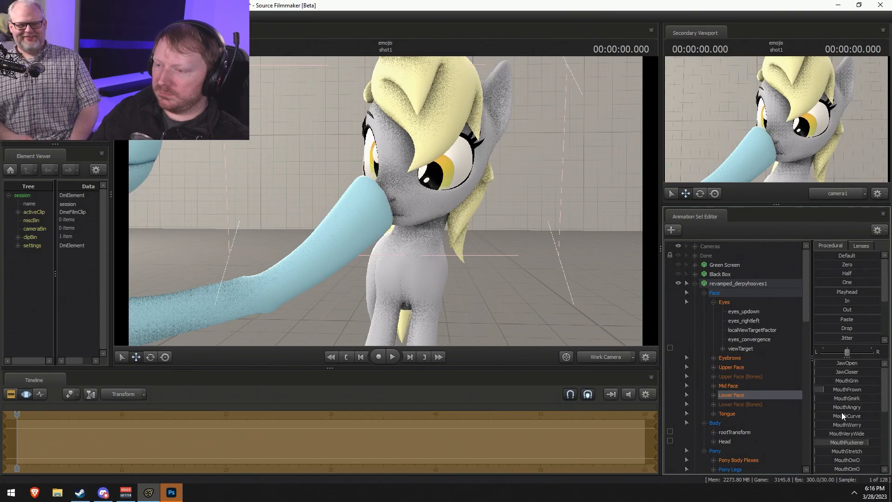
left_click_drag(515, 236, 392, 201)
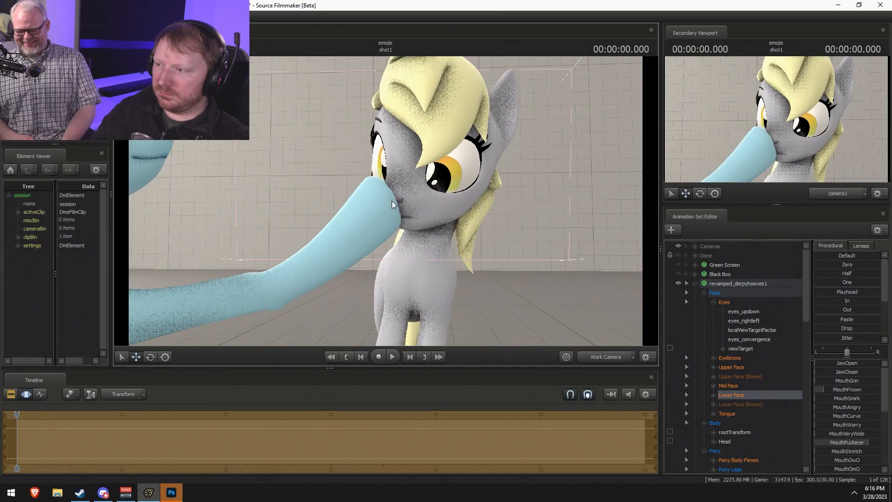
left_click_drag(539, 260, 516, 274)
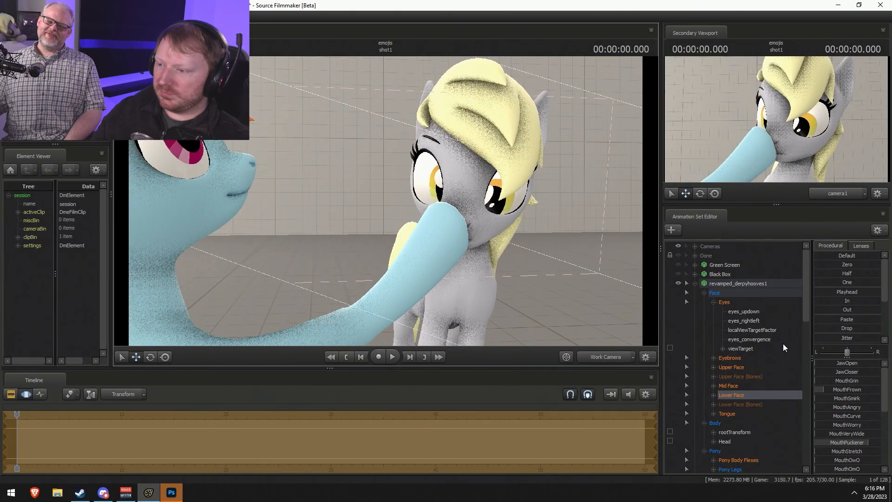
left_click(741, 348)
left_click_drag(467, 223, 446, 236)
left_click_drag(390, 204, 525, 210, "alt")
key("F2")
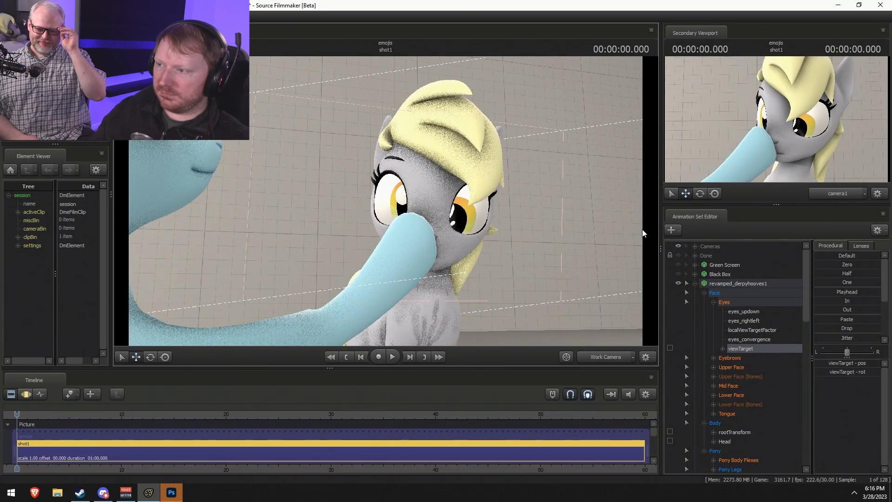
left_click_drag(640, 255, 581, 296)
key("F3")
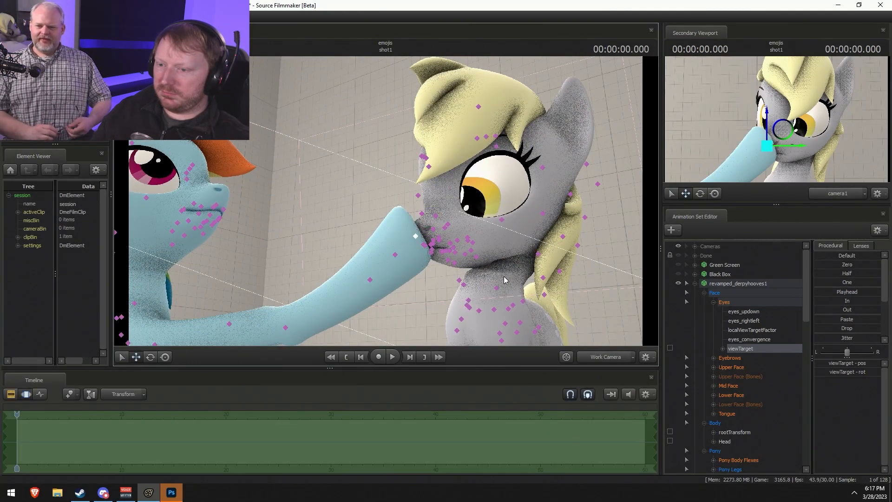
Rotate the Neck bone of revamped_derpyhooves1 slightly so the head tips back from the hoof.
left_click(496, 287, "ctrl")
key("e")
left_click_drag(482, 269, 486, 266)
left_click_drag(487, 270, 488, 272)
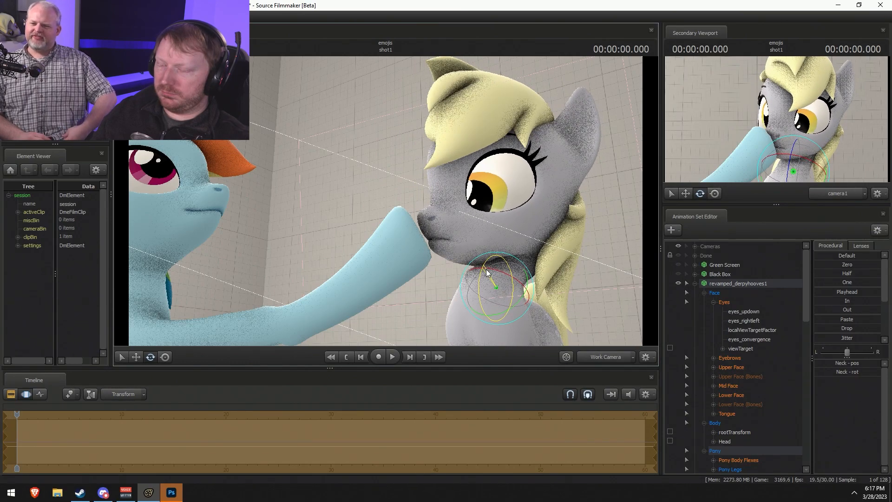
Try moving the Neck bone of revamped_derpyhooves1, and undo the move.
left_click_drag(579, 301, 554, 281, "alt")
key("w")
left_click_drag(506, 263, 400, 264)
key("ctrl+z")
key("e")
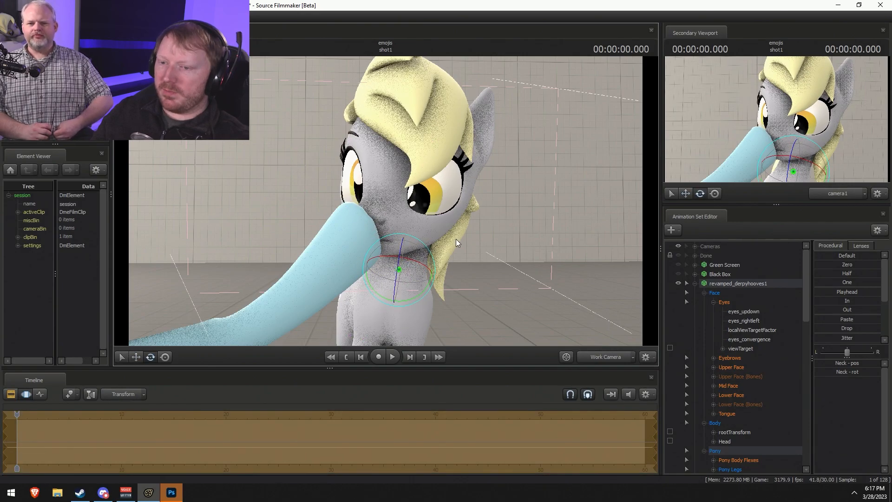
Try rotating the Head bone of revamped_derpyhooves1, and undo the rotation.
left_click_drag(457, 242, 423, 237, "alt")
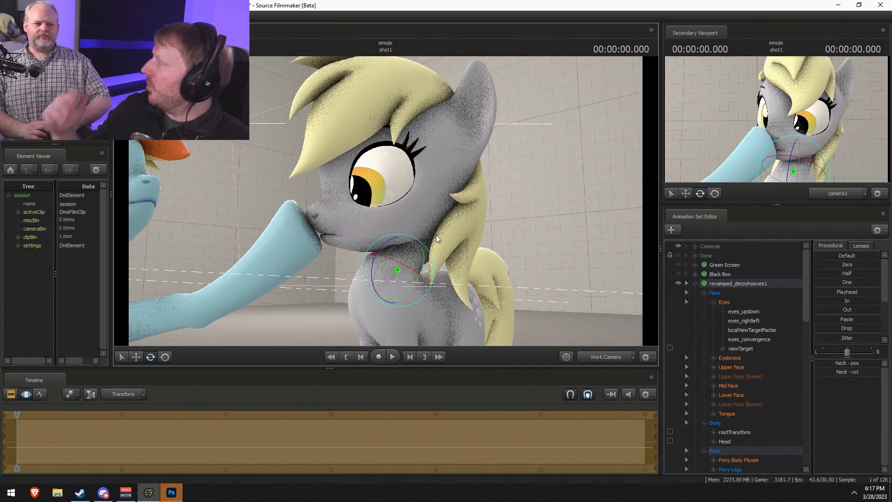
key("ctrl")
mouse_move(411, 219)
left_mouse_down("ctrl")
mouse_move(424, 248)
mouse_move(415, 244)
mouse_move(459, 236)
left_mouse_up("ctrl")
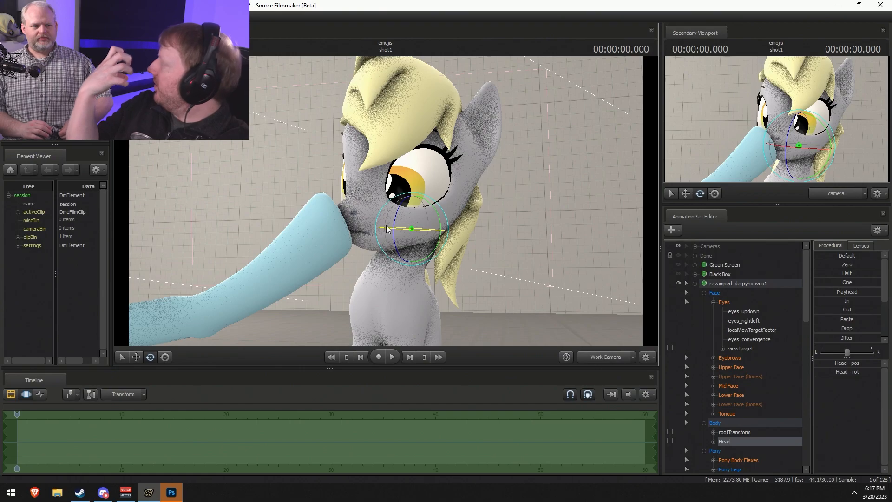
left_click_drag(440, 221, 437, 203)
key("ctrl+z")
Try adjusting the Mouth bone of revamped_derpyhooves1 on its own, and undo the change.
left_click_drag(442, 246, 477, 263, "alt")
key("w")
key("ctrl")
left_click(394, 245, "ctrl")
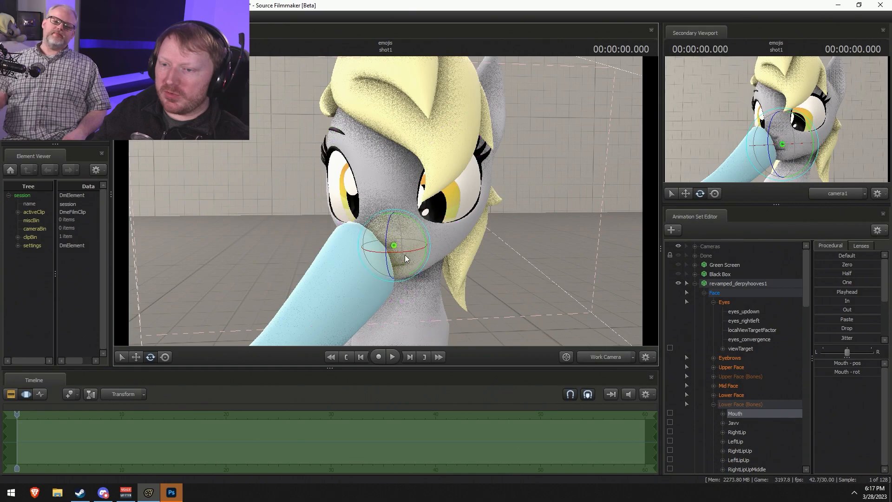
key("ctrl+z")
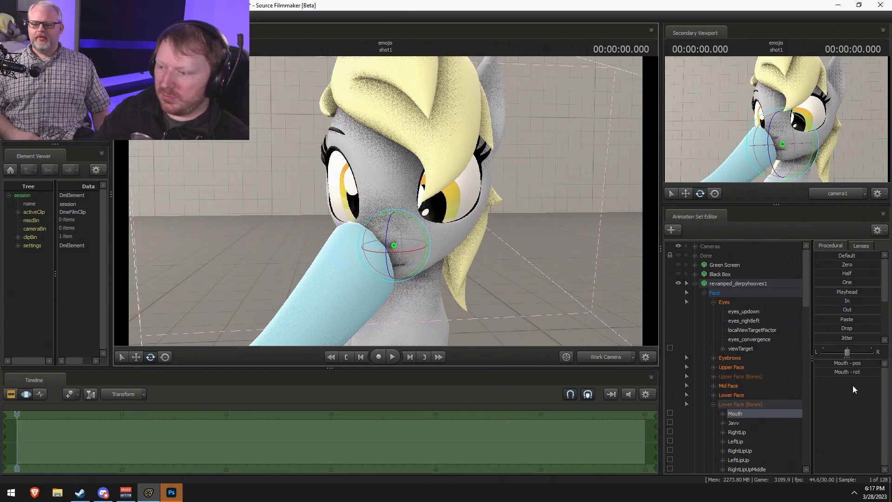
Add the Nose bone of revamped_derpyhooves1 to the Mouth selection and rotate both together to tilt the muzzle.
left_click(714, 385)
left_click(732, 413, "ctrl")
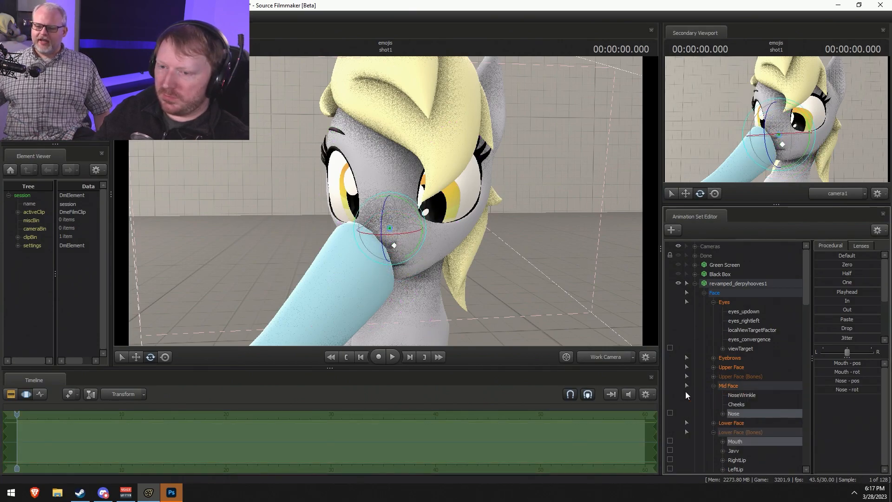
left_click_drag(402, 245, 397, 268)
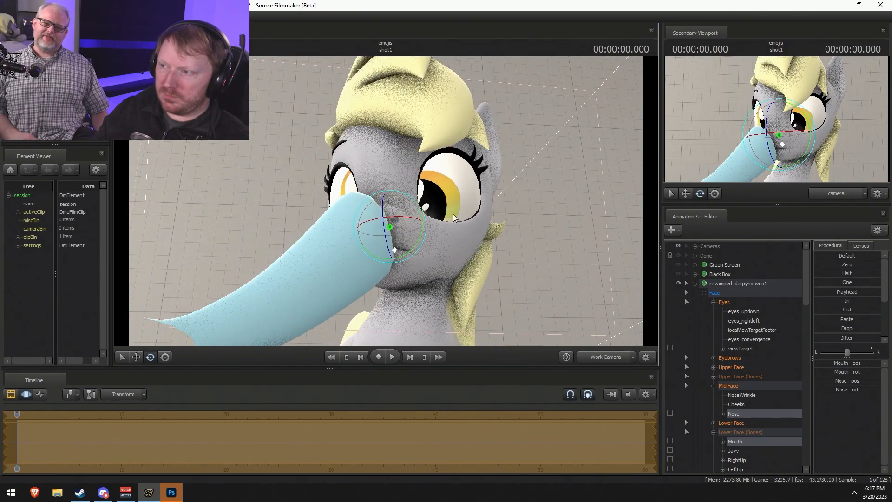
Rotate the RightBall bone of revamped_rainbowdash1 to bend the hoof sharply at the grey pony's muzzle.
key("F2")
left_click_drag(488, 226, 400, 225, "alt")
key("w")
key("s")
key("F3")
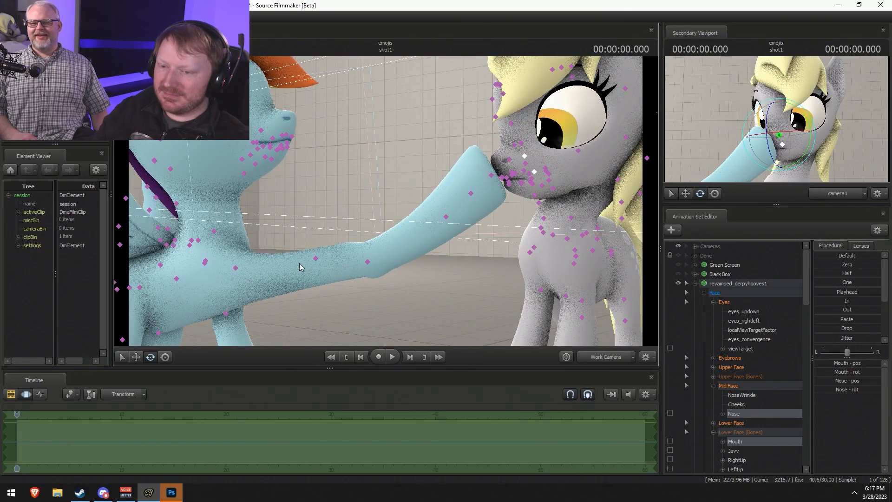
left_click(316, 258)
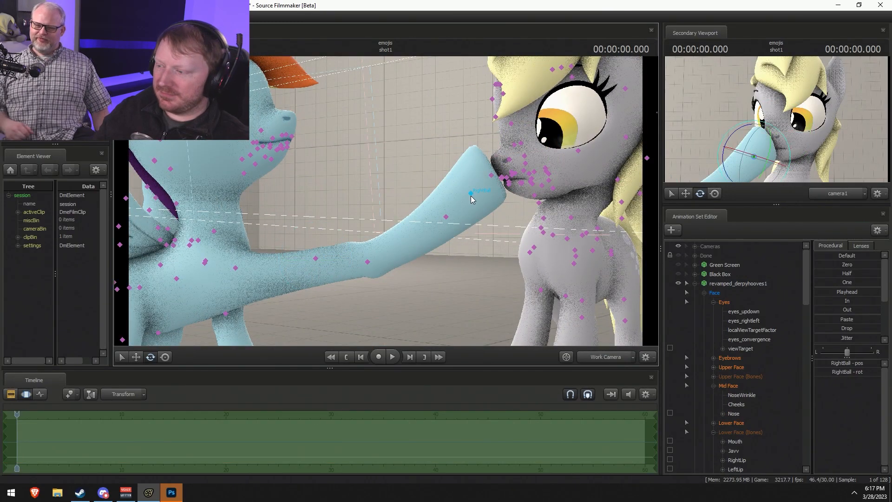
left_click(471, 194)
left_click_drag(452, 171, 502, 204)
left_click_drag(481, 170, 605, 190)
left_click_drag(493, 205, 512, 219, "alt")
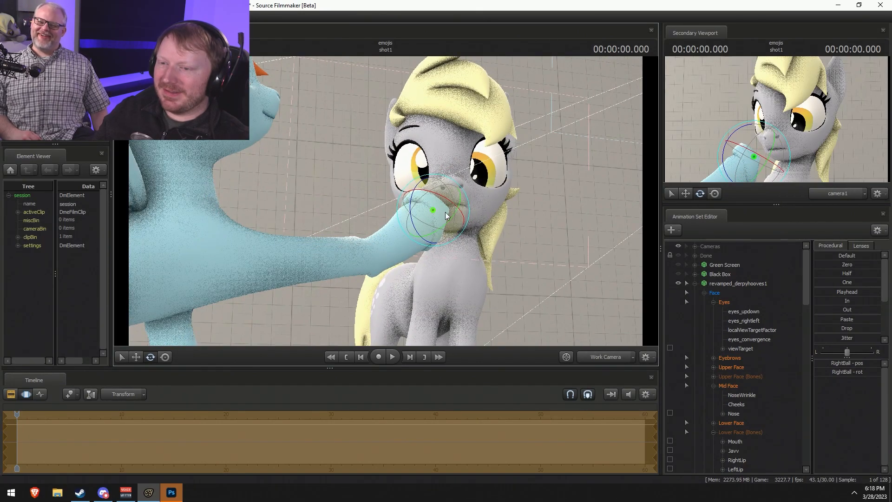
Try pulling the RightShoulder bone of revamped_rainbowdash1 back from the grey pony's face, and undo this along with the sharp hoof bend.
left_click_drag(445, 213, 371, 209, "alt")
left_click(266, 270, "ctrl")
left_click_drag(267, 270, 253, 232, "alt")
key("w")
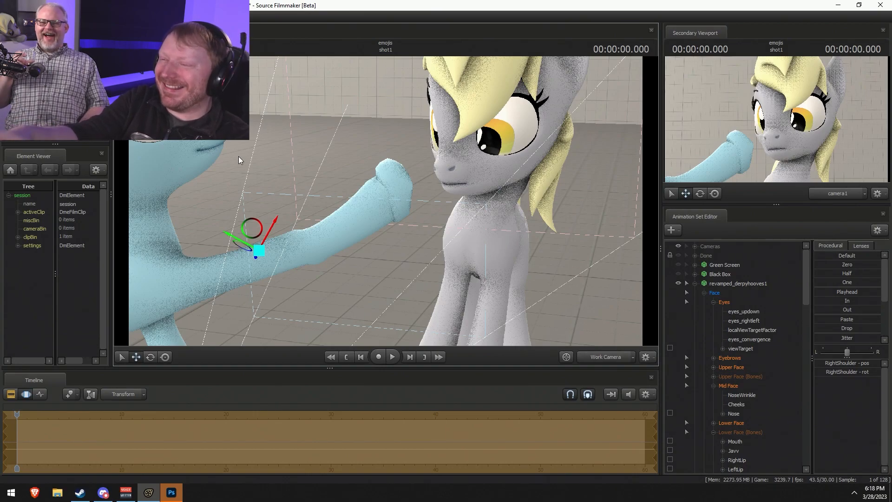
key("ctrl+z")
key("ctrl+z")
key("ctrl+y")
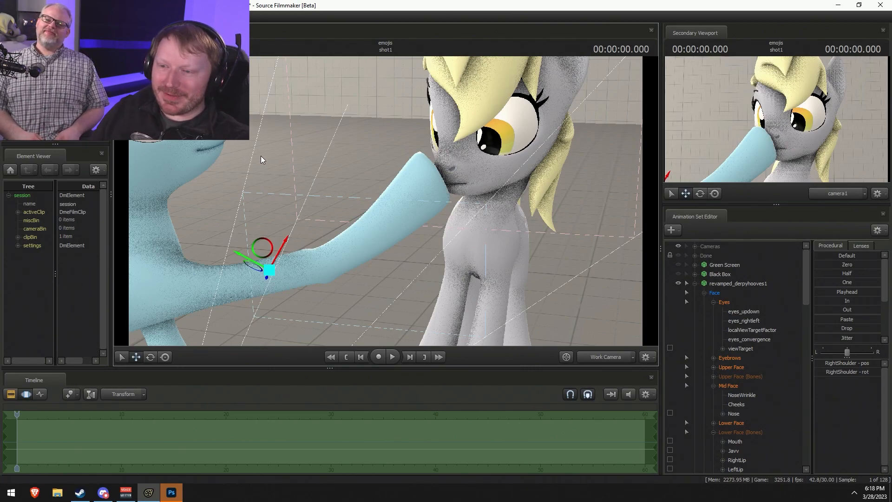
Rotate the RightBall bone of revamped_rainbowdash1 for a moderate hoof bend, undoing the unwanted adjustments.
left_click_drag(420, 205, 444, 200, "alt")
left_click(426, 202, "ctrl")
left_click_drag(353, 229, 347, 216, "alt")
key("e")
mouse_move(408, 176)
left_mouse_down()
mouse_move(426, 175)
mouse_move(411, 179)
left_mouse_up()
key("ctrl+z")
left_click_drag(434, 241, 435, 171, "alt")
key("ctrl+z")
key("ctrl+z")
Move the RightShoulder bone of revamped_rainbowdash1 so the bent hoof meets the front of the grey pony's muzzle.
key("ctrl")
left_click(273, 266, "ctrl")
mouse_move(272, 251)
left_mouse_down()
mouse_move(267, 238)
mouse_move(389, 201)
left_mouse_up()
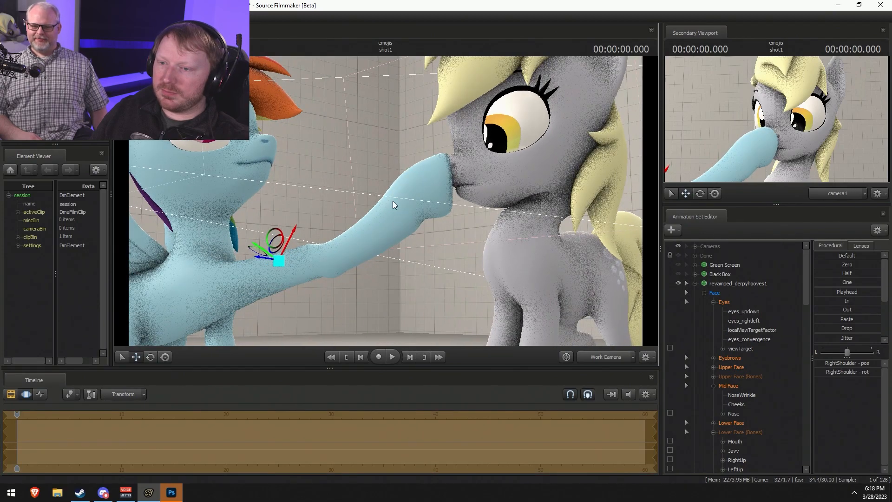
Rotate the RightBall bone of revamped_rainbowdash1 slightly further, and nudge its RightHand bone toward the grey pony's nose.
left_click(419, 195, "ctrl")
left_click(420, 194, "ctrl")
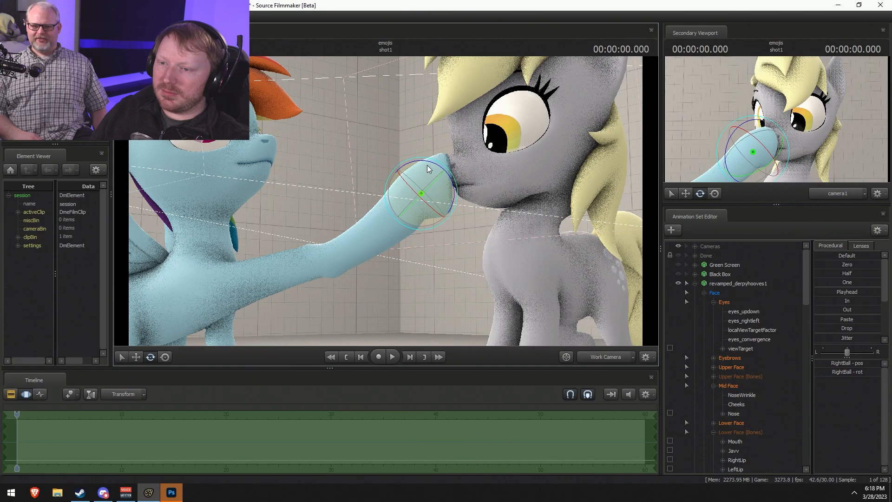
mouse_move(441, 172)
left_mouse_down()
mouse_move(430, 166)
mouse_move(444, 164)
mouse_move(439, 172)
left_mouse_up()
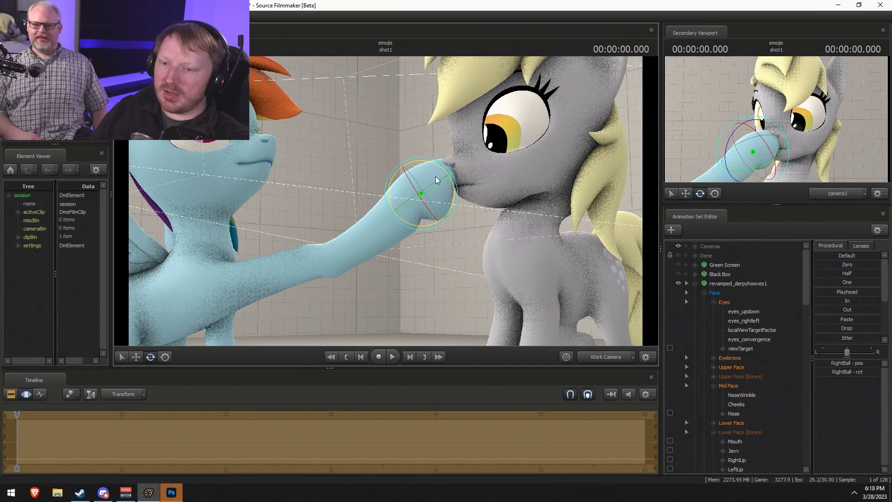
key("w")
left_click(402, 217)
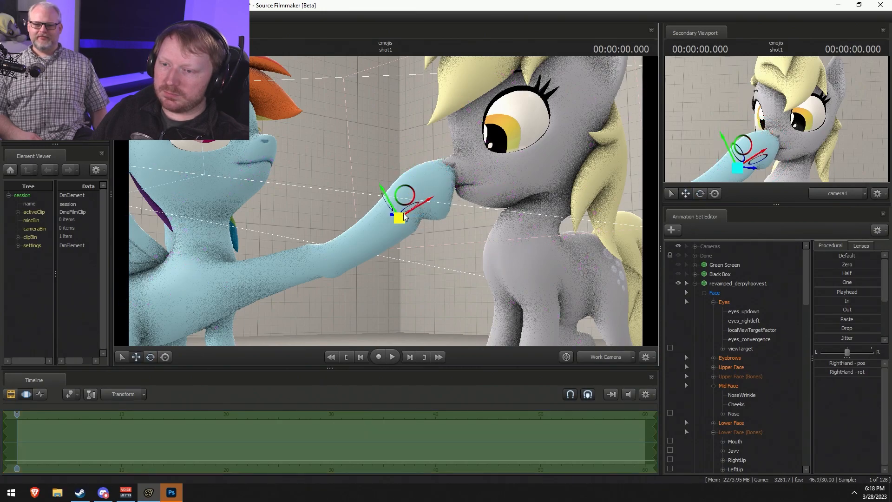
left_click_drag(406, 195, 408, 197)
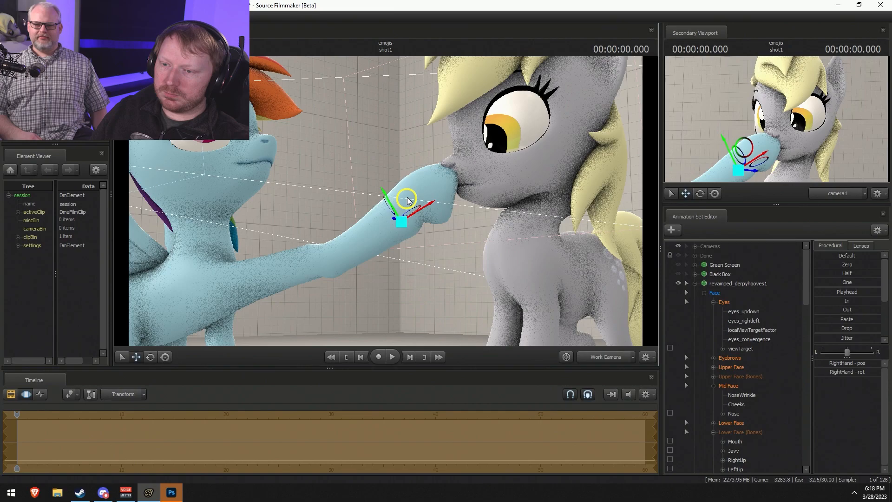
Pull the RightShoulder bone of revamped_rainbowdash1 slightly back so the hoof rests at the tip of the grey pony's nose.
left_click(279, 257)
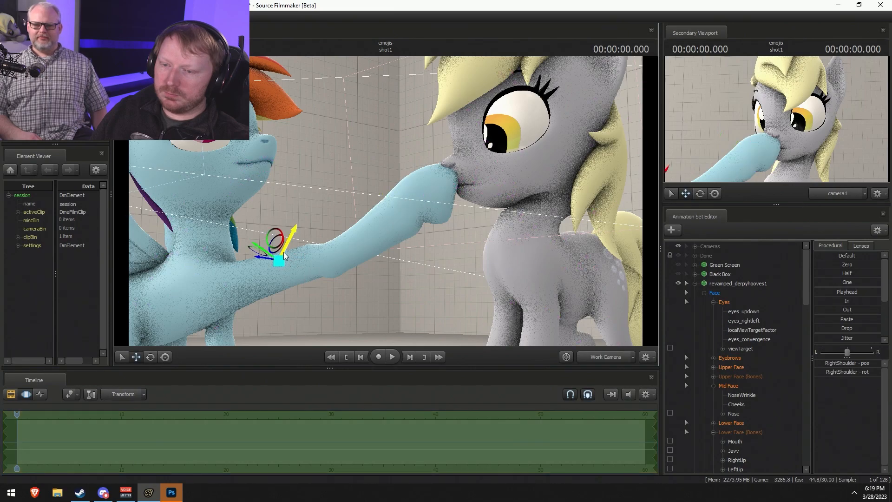
left_click_drag(278, 260, 267, 261)
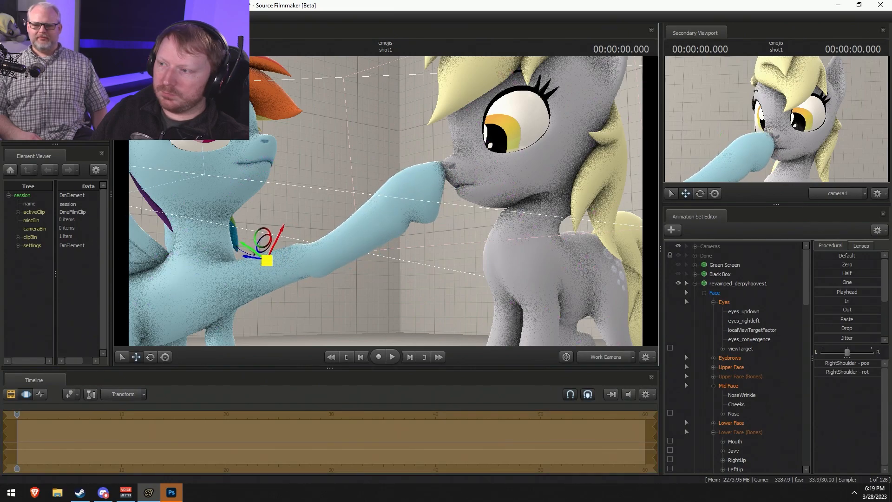
Raise the NoseWrinkle slider in the Mid Face group of revamped_derpyhooves1 to its maximum.
key("F2")
key("F3")
left_click_drag(397, 205, 405, 205)
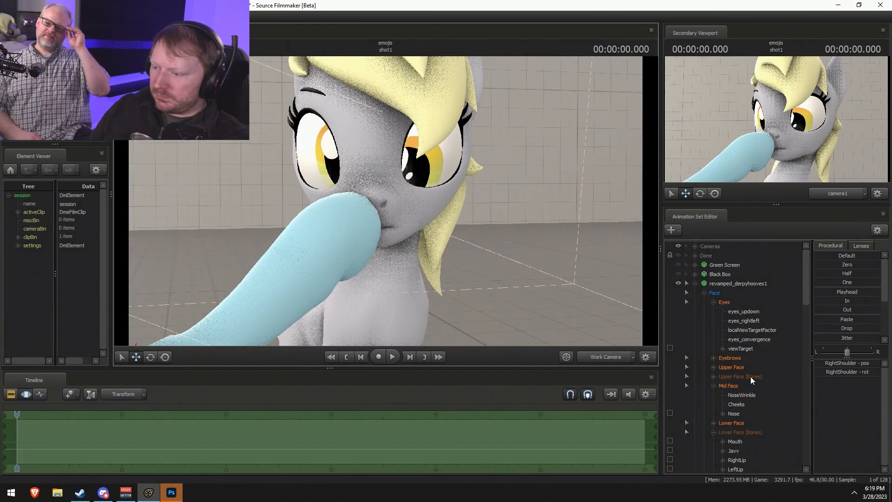
left_click(738, 387)
left_click_drag(831, 364, 880, 364)
left_click_drag(430, 306, 392, 213)
Select the Nose bone of revamped_derpyhooves1 and shift it slightly where the hoof presses against it.
key("ctrl")
left_click(406, 196, "ctrl")
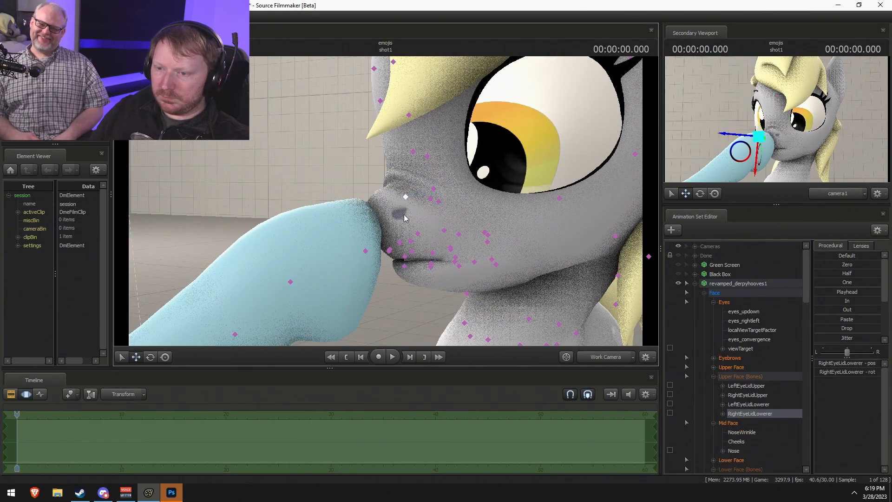
left_click(431, 198, "ctrl")
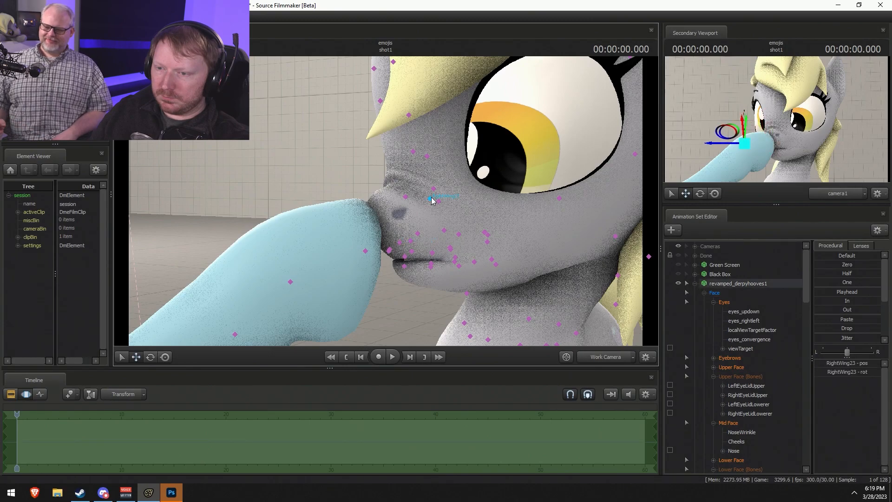
left_click(439, 201, "ctrl")
left_click_drag(439, 201, 453, 177, "alt")
key("e")
left_click_drag(389, 222, 385, 203, "alt")
left_click_drag(475, 263, 412, 251, "alt")
key("w")
left_click_drag(417, 175, 422, 173)
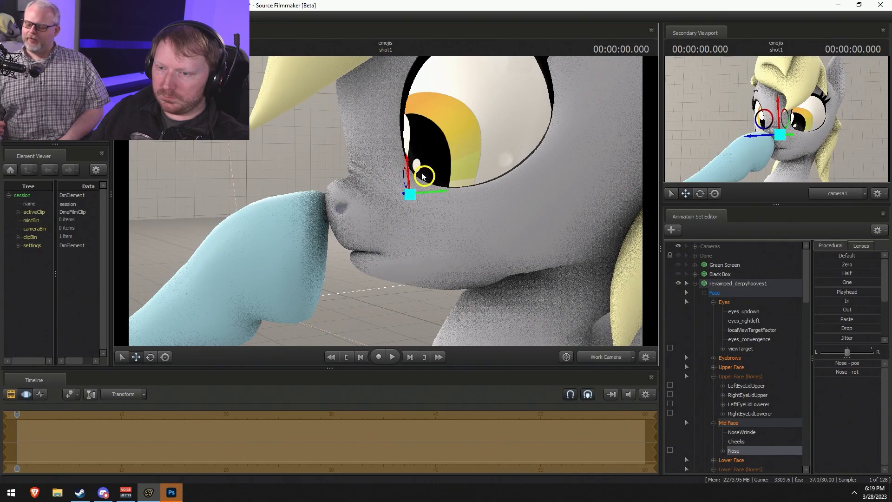
Move the RightShoulder bone of revamped_rainbowdash1 slightly up and forward so the hoof presses against the grey pony's nose.
left_click_drag(472, 205, 281, 259)
left_click(260, 288)
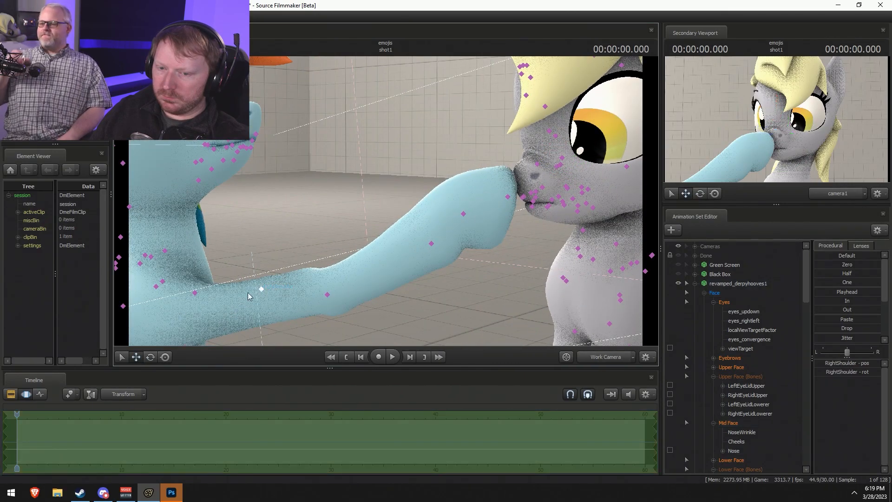
left_click_drag(261, 288, 268, 281)
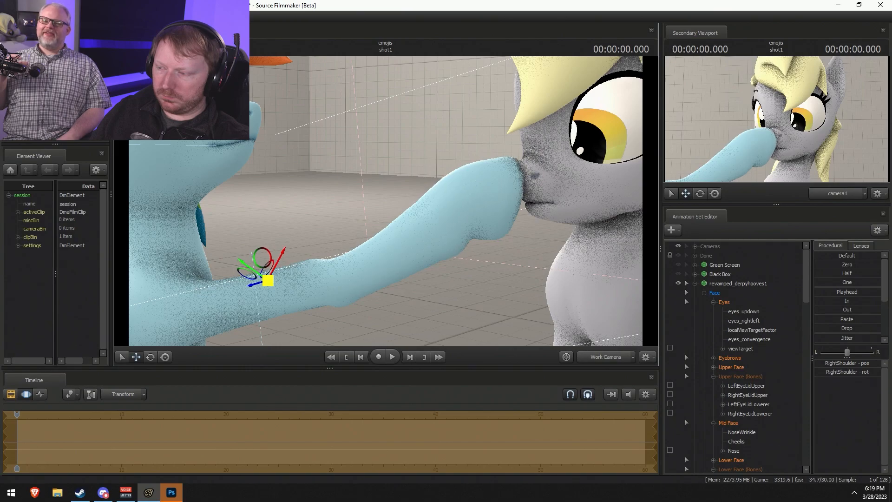
Hide the Pony Wings control group of revamped_derpyhooves1 so its bones no longer clutter the face.
left_click_drag(512, 223, 641, 228)
key("w")
key("s")
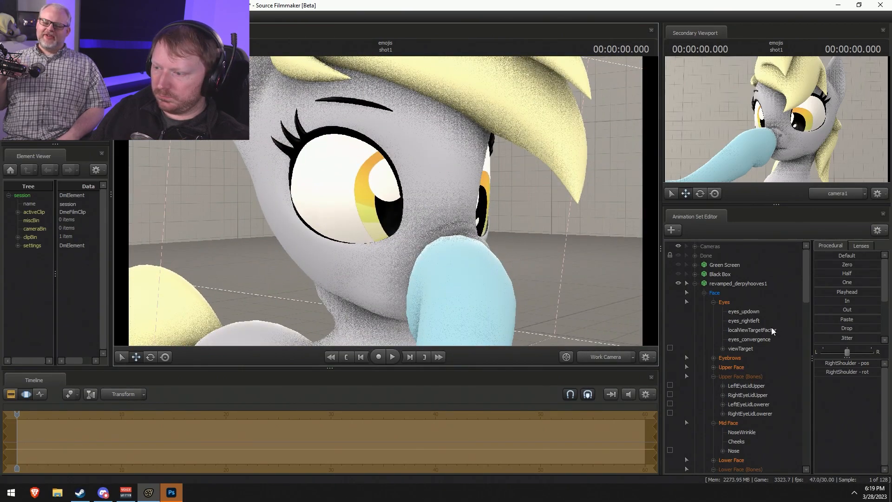
left_click(734, 367)
key("F2")
key("F3")
left_click(341, 240, "ctrl")
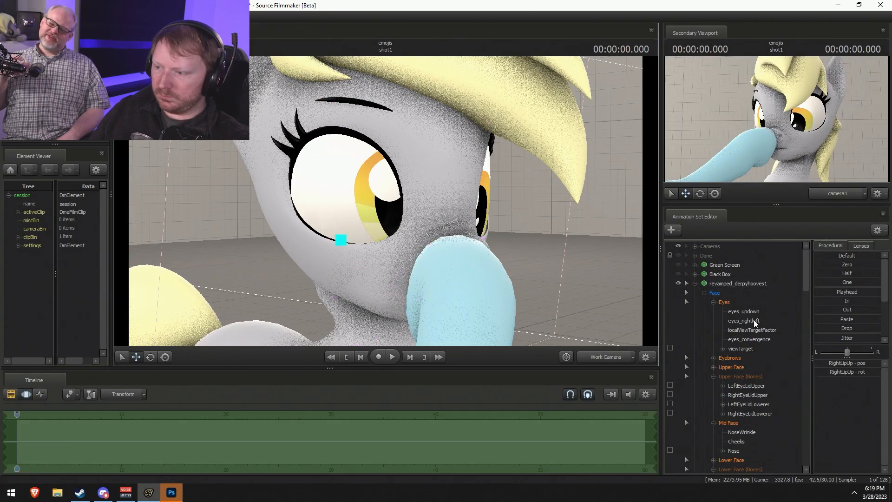
scroll(731, 418, "down", 10)
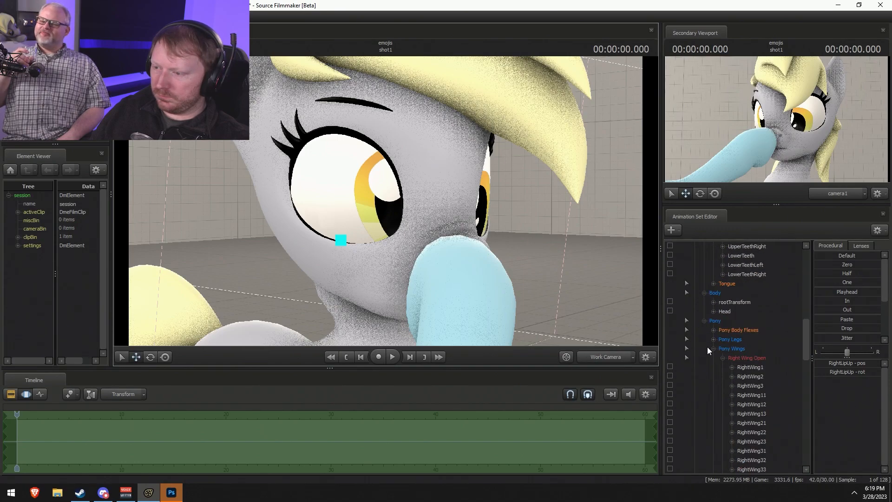
left_click(711, 348)
left_click(728, 349)
right_click(733, 350)
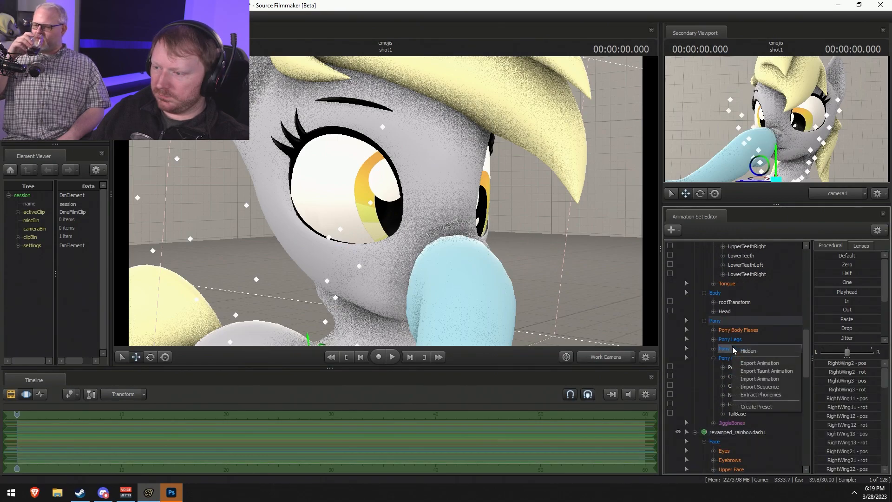
left_click(748, 352)
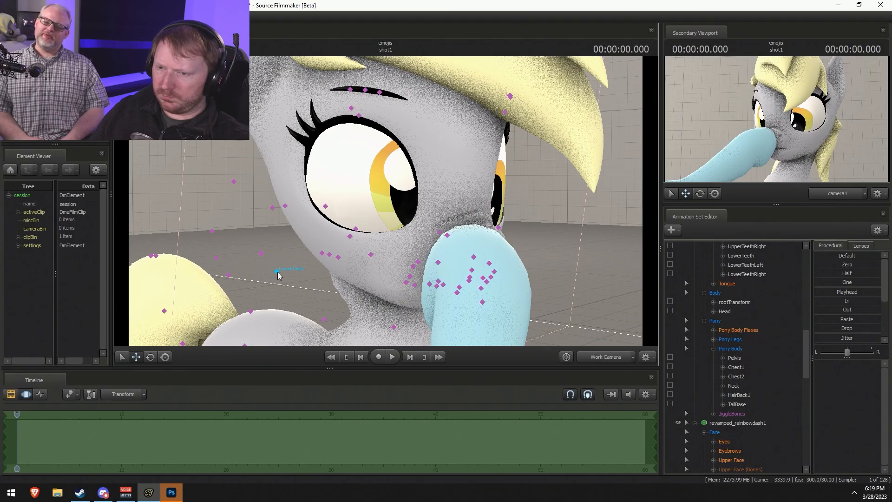
Make revamped_rainbowdash1 unselectable in the viewport so only the grey pony's bones can be picked.
key("s")
mouse_move(299, 266)
left_mouse_down()
mouse_move(293, 293)
mouse_move(300, 272)
left_mouse_up()
key("w")
left_click(687, 424)
mouse_move(515, 302)
left_mouse_down()
mouse_move(525, 323)
mouse_move(526, 311)
left_mouse_up()
key("w")
left_click(687, 423)
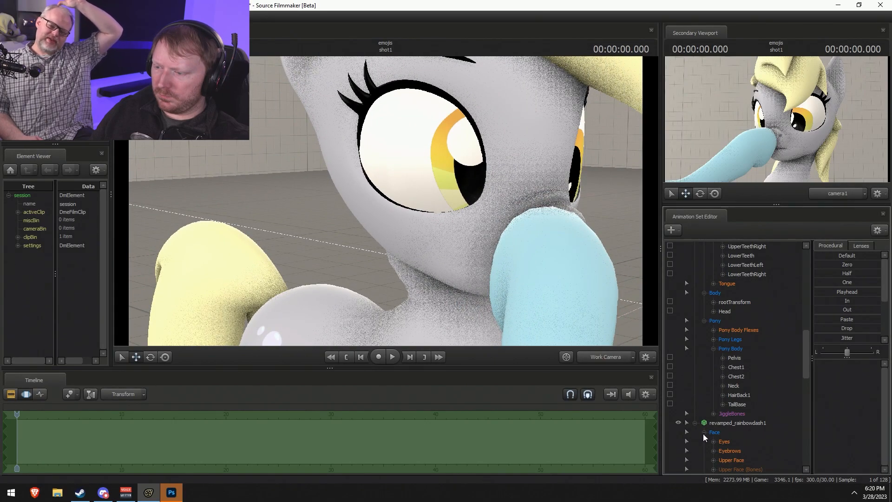
Adjust the RightEyeLidLowerer bone of revamped_derpyhooves1 slightly and undo the last move.
left_click(408, 215)
left_click_drag(434, 203, 386, 201)
key("w")
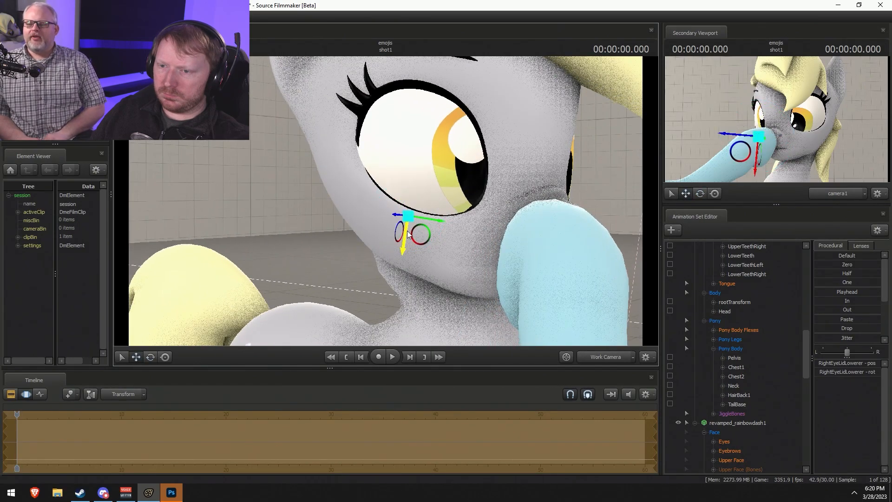
left_click_drag(426, 221, 395, 226)
key("ctrl+z")
Rotate the LeftEyeLidLowerer bone of revamped_derpyhooves1 slightly, try shifting it, and undo the shift.
left_click_drag(449, 203, 503, 239, "alt")
left_click(511, 227)
key("e")
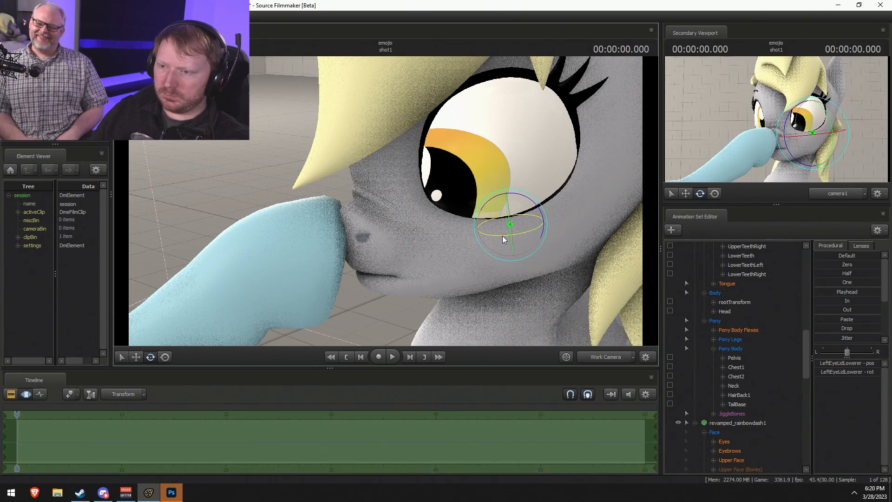
left_click_drag(505, 193, 492, 188)
key("w")
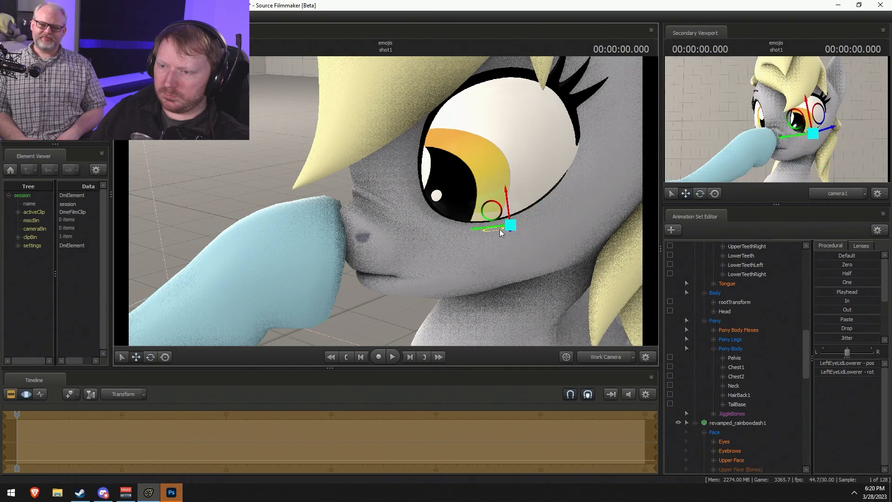
left_click_drag(485, 228, 509, 230)
key("ctrl+z")
Set the left/right balance fully to the right and raise CloseEyes slightly in the Upper Face group of revamped_derpyhooves1.
left_click_drag(317, 140, 275, 133)
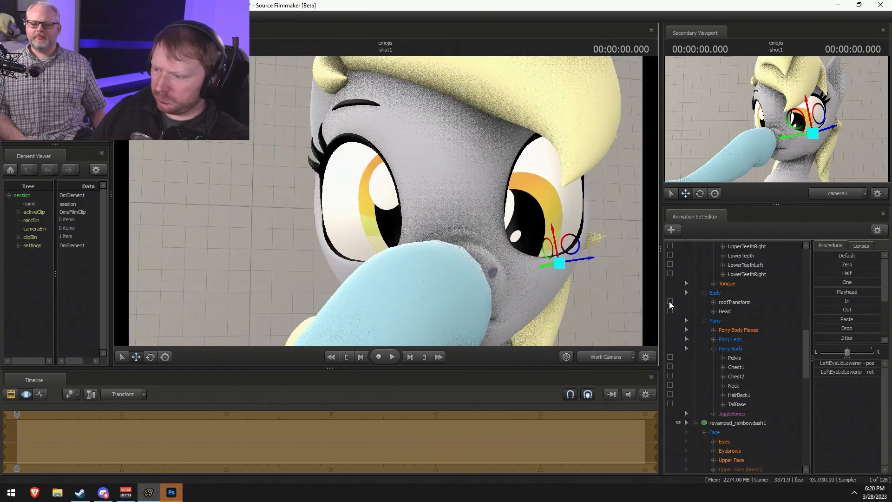
scroll(758, 331, "down", 7)
scroll(757, 347, "up", 3)
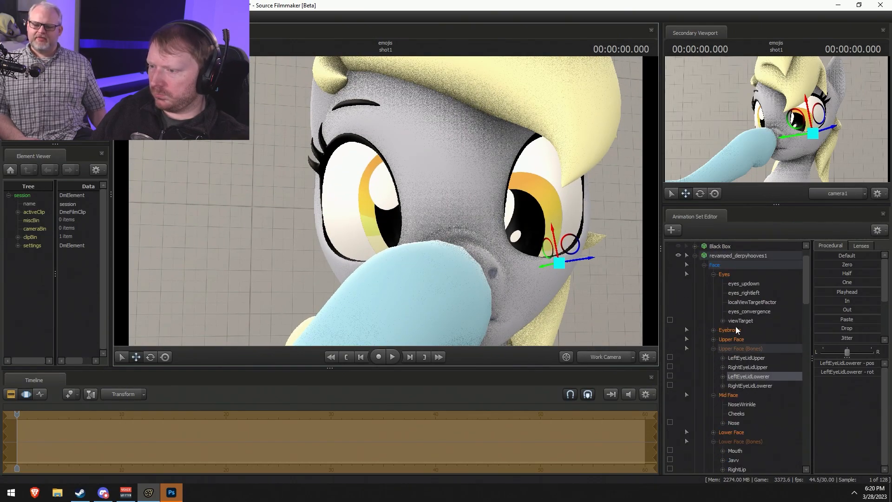
left_click(748, 339)
left_click_drag(833, 407, 816, 417)
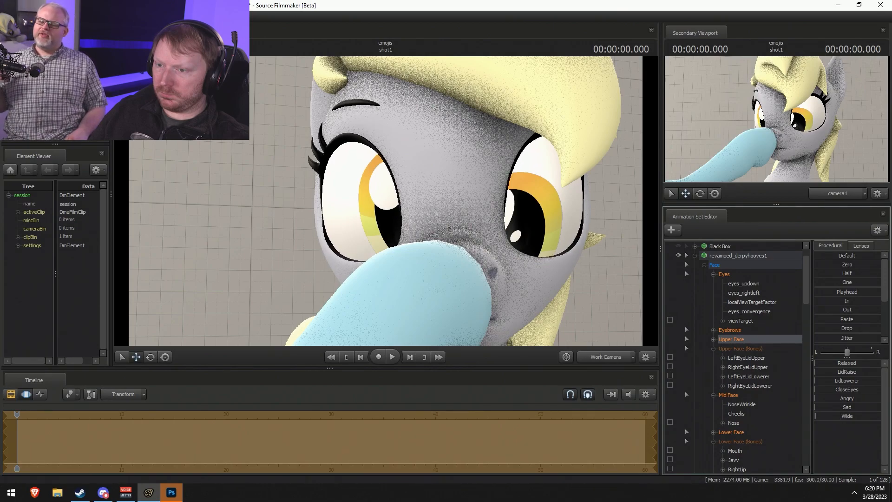
left_click_drag(847, 356, 883, 360)
left_click_drag(849, 390, 856, 391)
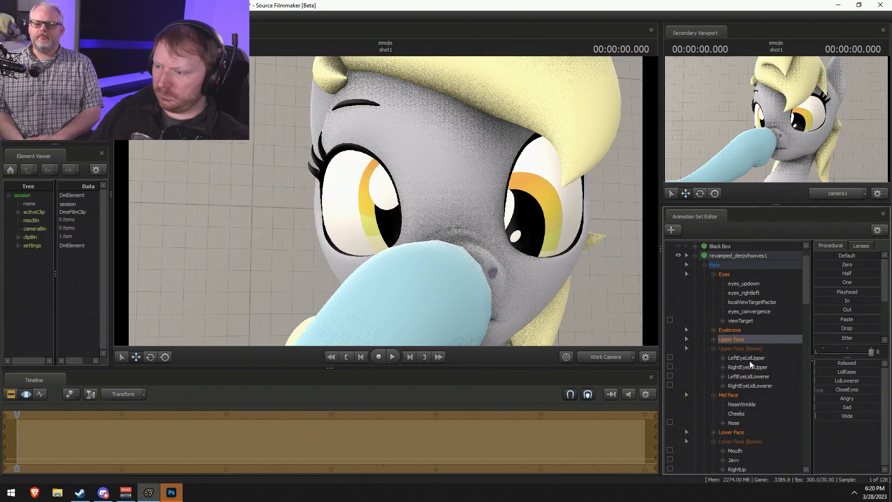
Try a worried look by raising SadBrows about halfway on the grey pony's eyebrows with the left/right balance centred.
left_click(736, 331)
left_click_drag(841, 401, 855, 395)
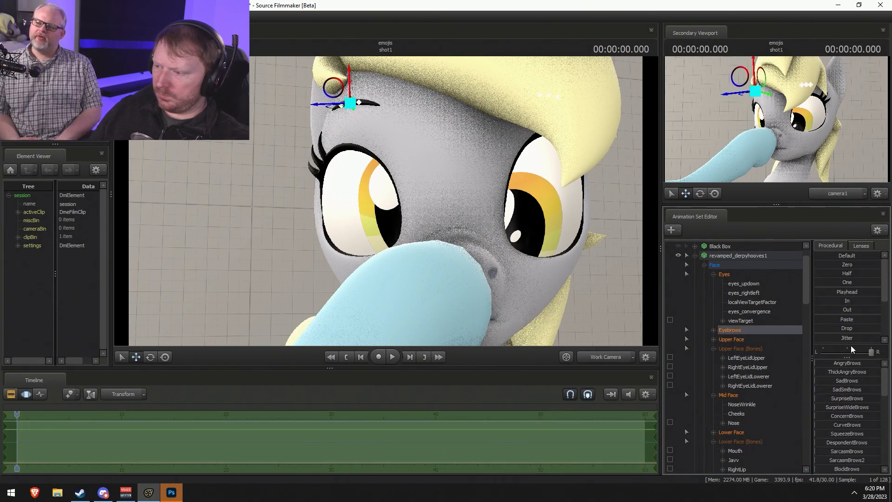
left_click_drag(837, 381, 883, 380)
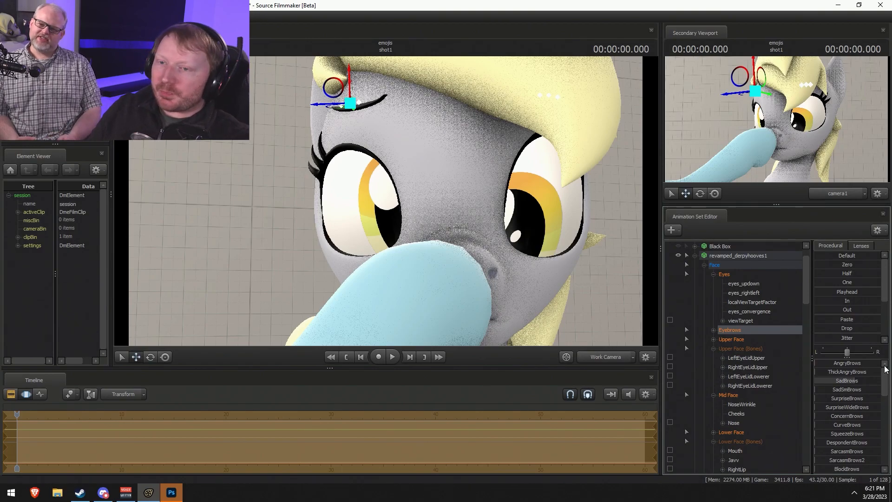
Try lowering the RightEyeBrow bone of revamped_derpyhooves1 closer to the eye.
left_click_drag(484, 145, 452, 198, "alt")
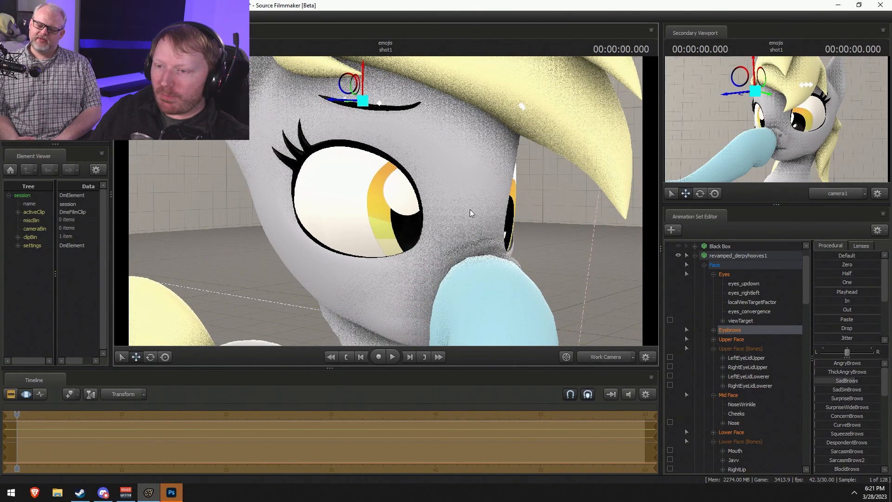
left_click(713, 339)
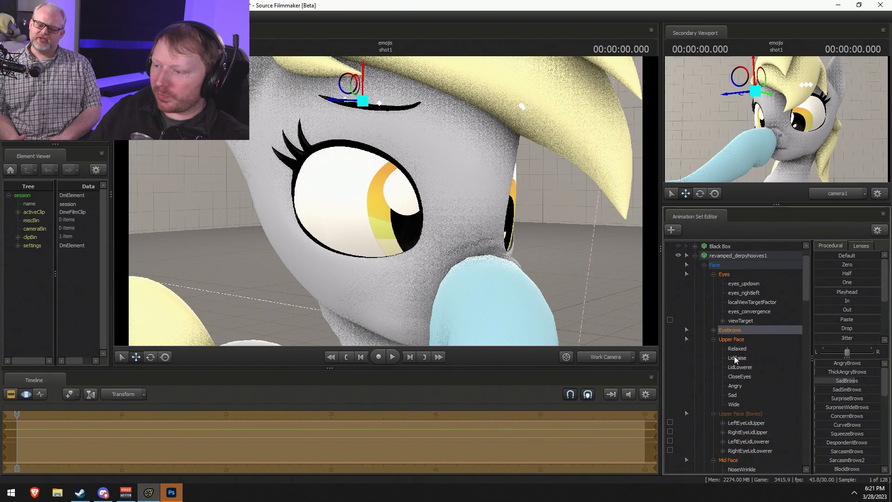
left_click(732, 350)
left_click(714, 339)
left_click(714, 330)
scroll(748, 378, "down", 5)
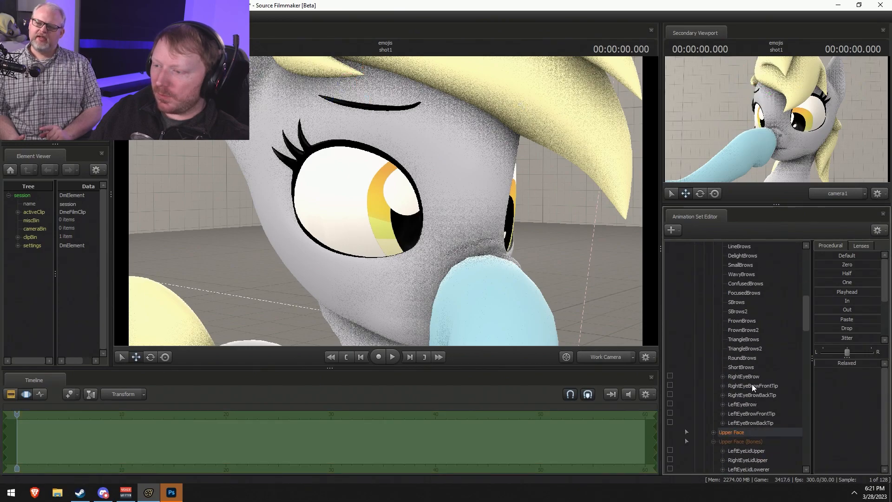
left_click(744, 376)
key("e")
left_click_drag(394, 101, 364, 95)
key("w")
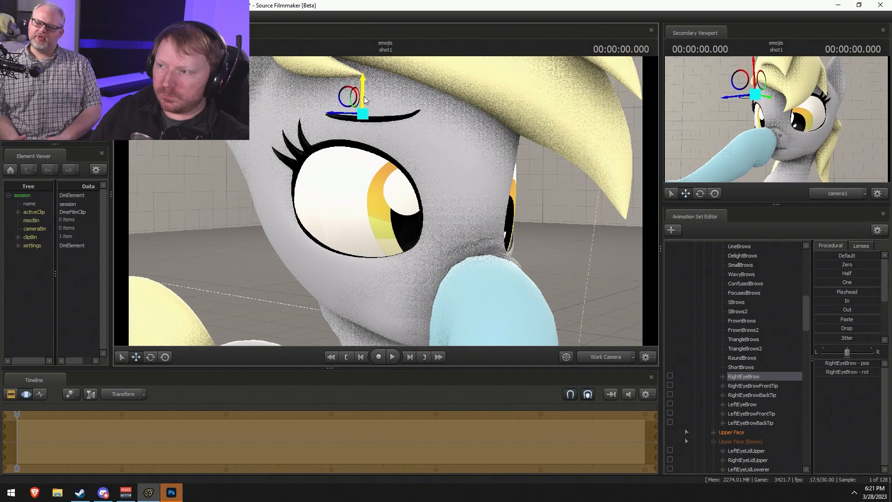
Raise the SurpriseBrows slider in the Eyebrows group of revamped_derpyhooves1 partway to arch the brows.
key("F2")
left_click_drag(491, 151, 432, 146)
left_click_drag(419, 224, 541, 216)
key("F3")
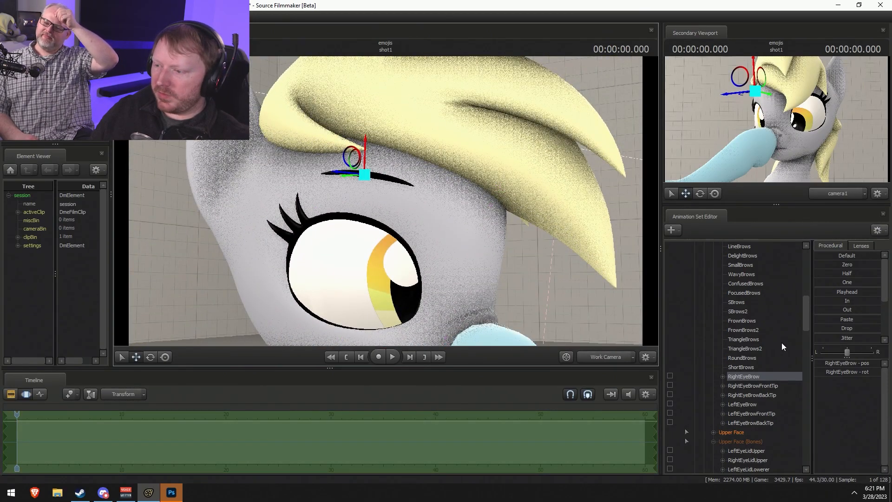
scroll(749, 358, "up", 8)
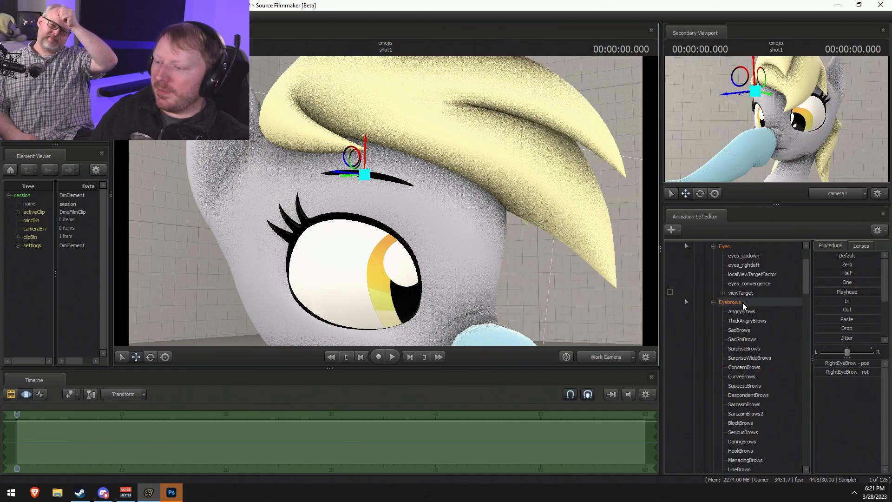
left_click(743, 303)
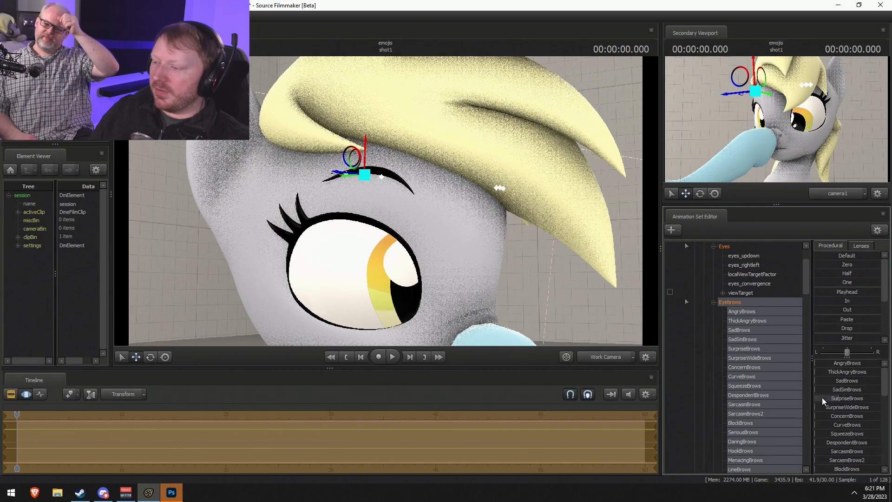
scroll(835, 411, "down", 8)
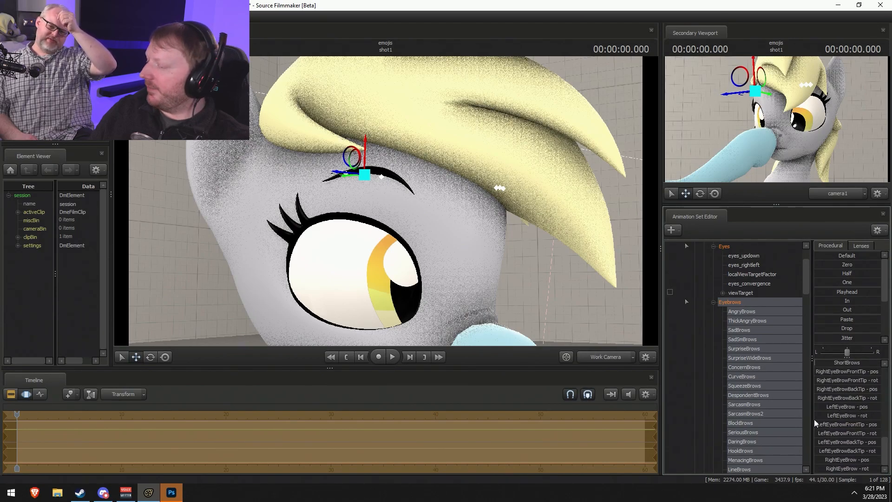
scroll(854, 414, "up", 8)
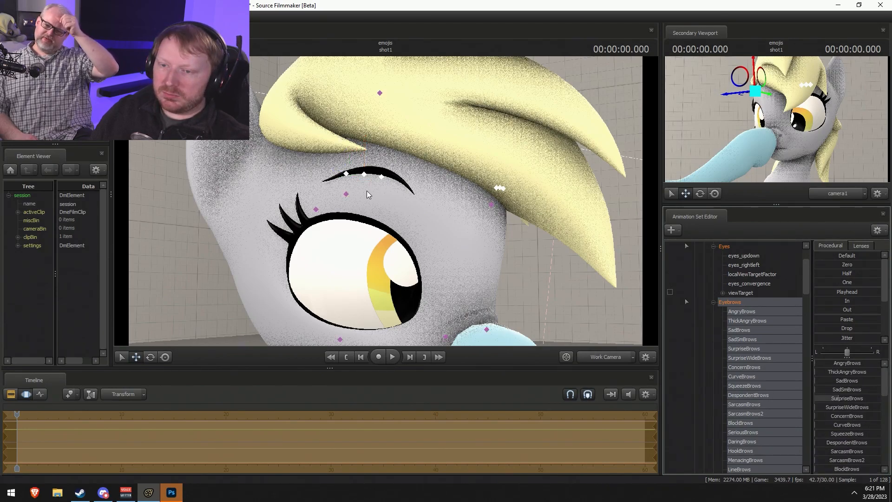
Lower the RightEyeBrow bone slightly towards the eye and reduce the SurpriseBrows slider a little.
left_click(366, 174)
left_click_drag(394, 173, 357, 188, "alt")
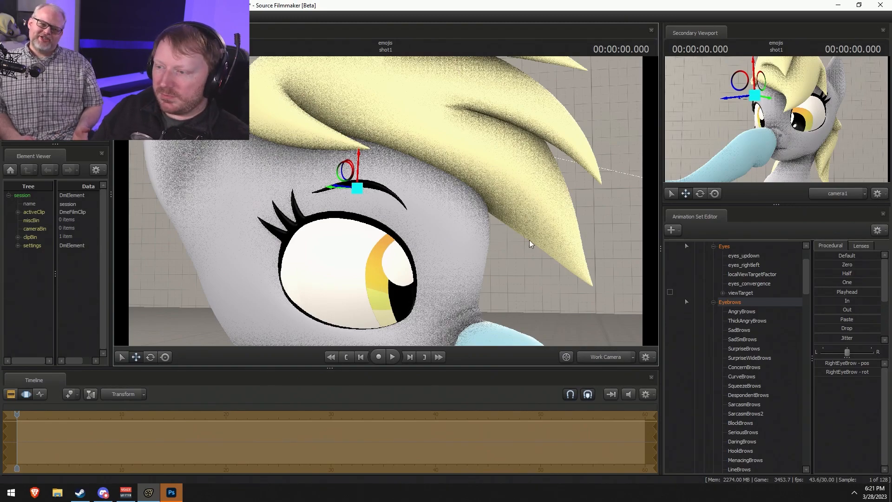
left_click(731, 304)
left_click_drag(848, 400, 842, 401)
Rotate the LeftEyeBrow bone under the grey pony's mane slightly and view the shot through camera1.
key("F2")
key("F3")
mouse_move(390, 195)
left_mouse_down()
mouse_move(372, 201)
mouse_move(387, 201)
left_mouse_up()
key("d")
key("d")
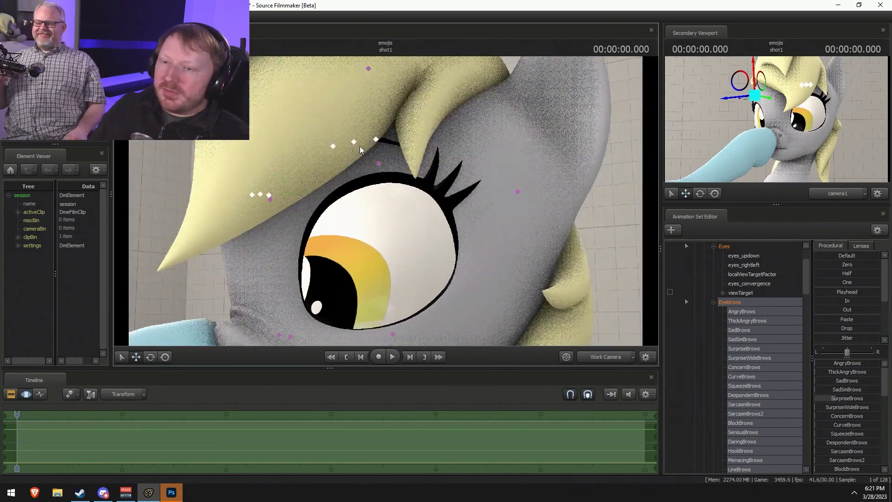
left_click(354, 142)
left_click_drag(385, 149, 402, 157)
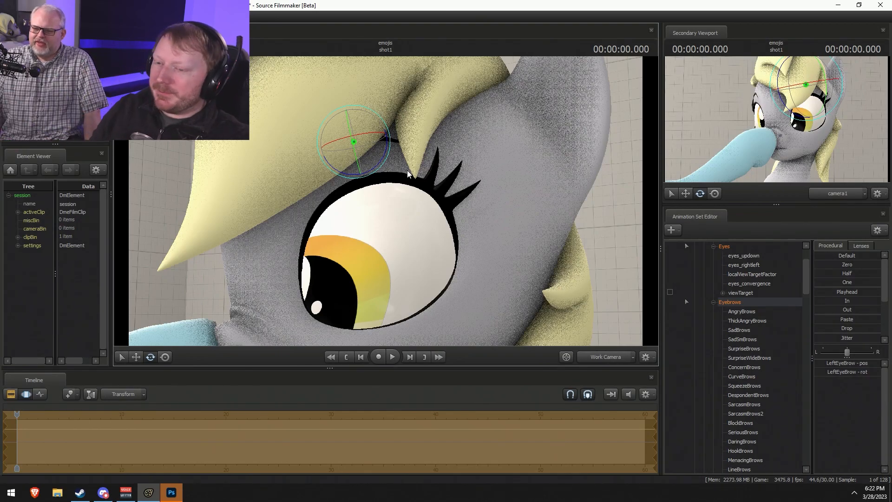
left_click(606, 358)
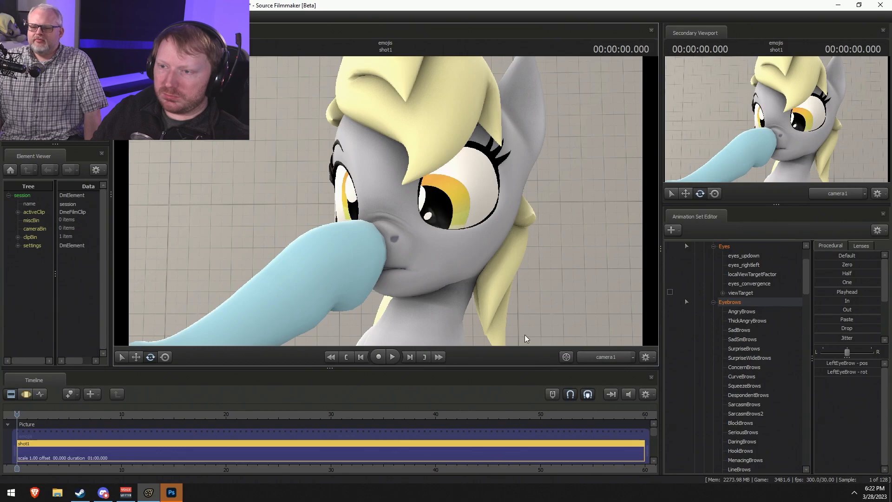
Restore the full control groups of revamped_derpyhooves1, including the hidden Pony Wings group.
key("F3")
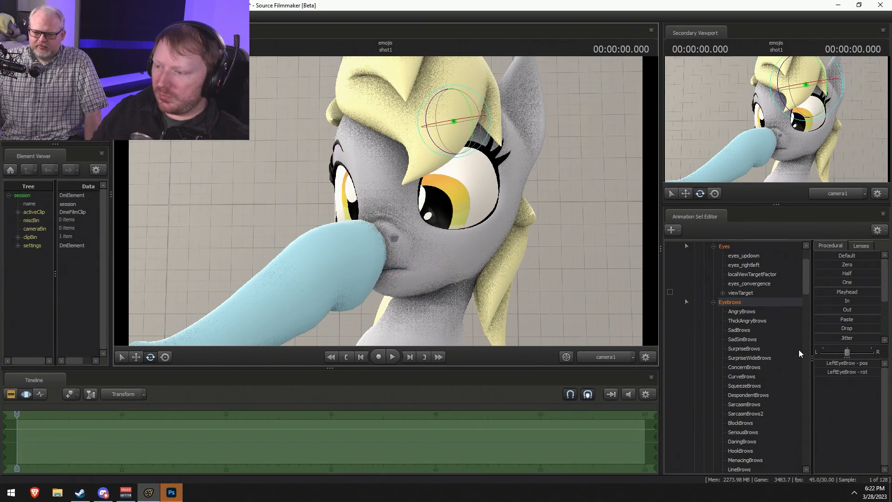
scroll(733, 299, "up", 2)
right_click(729, 285)
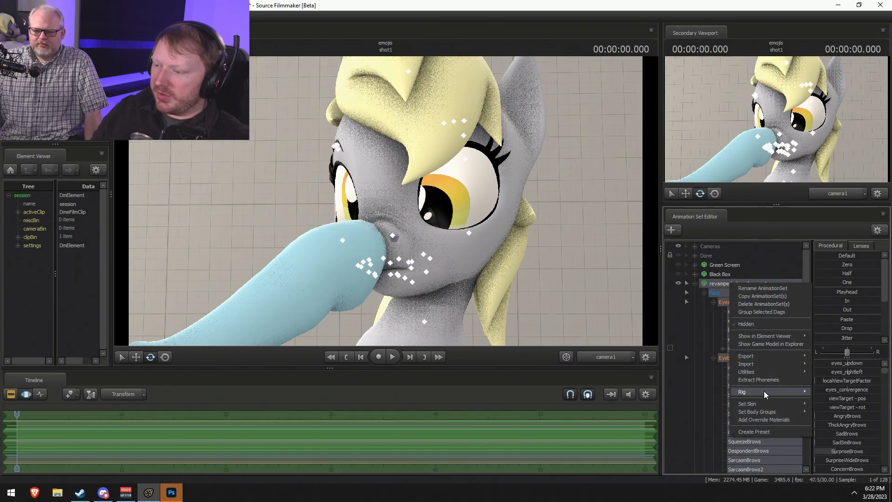
mouse_move(749, 374)
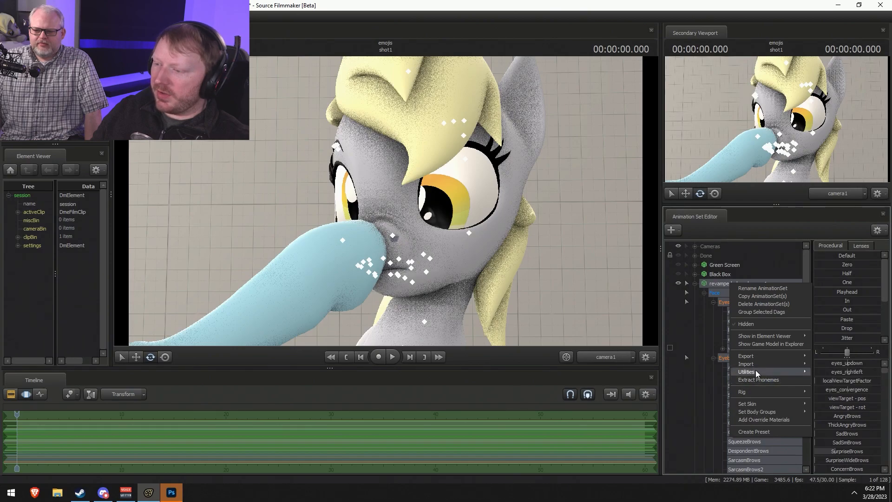
left_click(857, 384)
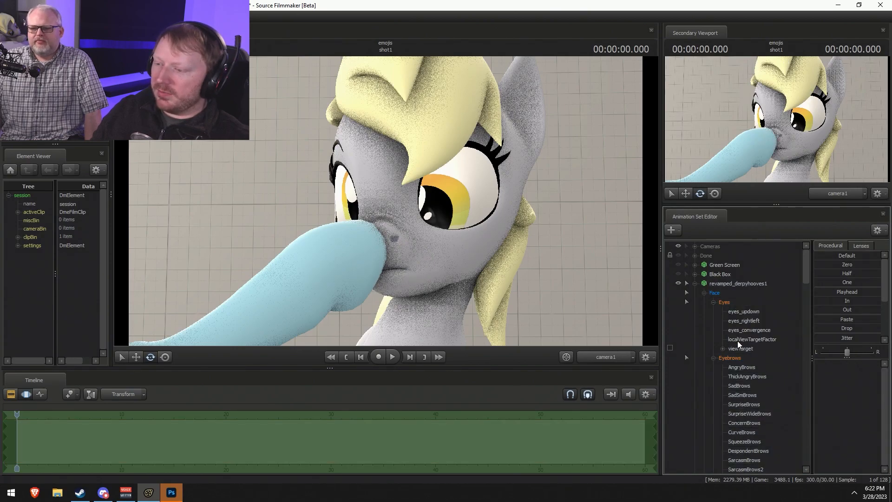
Collapse the Eyebrows and Eyes groups of revamped_derpyhooves1 while leaving the Face group expanded.
left_click(713, 359)
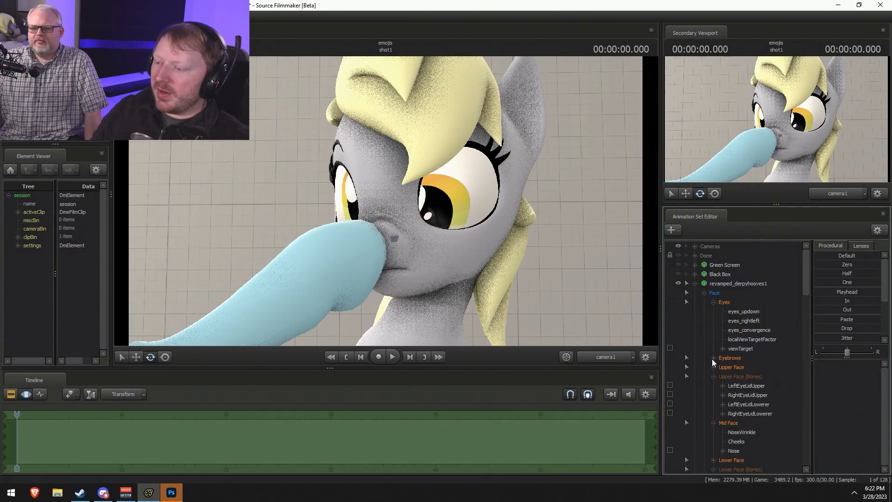
left_click(712, 302)
left_click(705, 293)
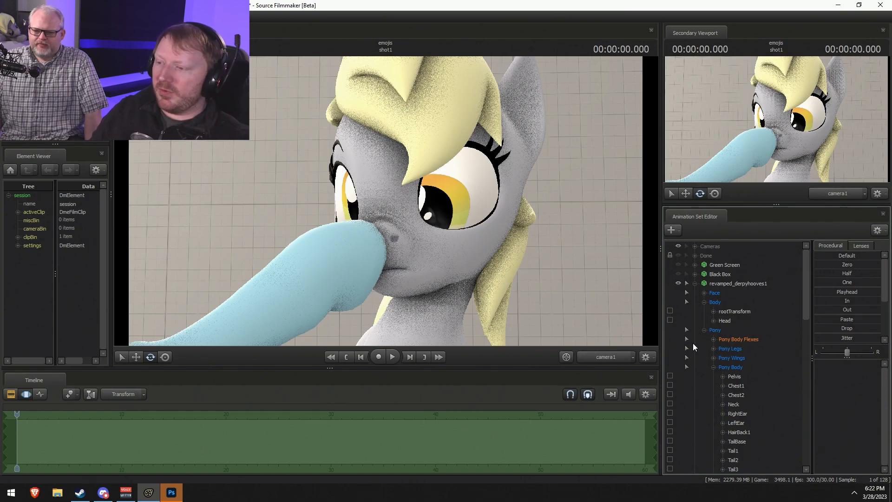
left_click(705, 293)
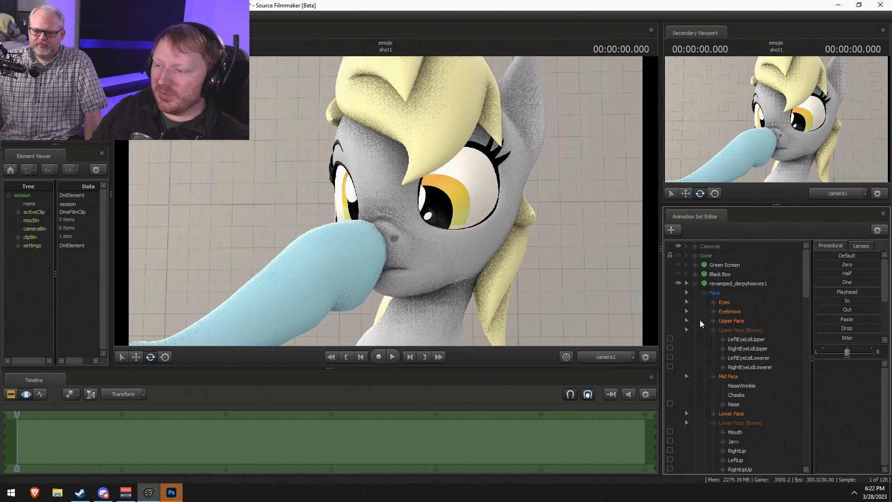
Collapse the Upper Face (Bones), Mid Face and Lower Face (Bones) groups of revamped_derpyhooves1 and check the model's control points.
left_click(713, 330)
left_click(713, 339)
left_click(713, 358)
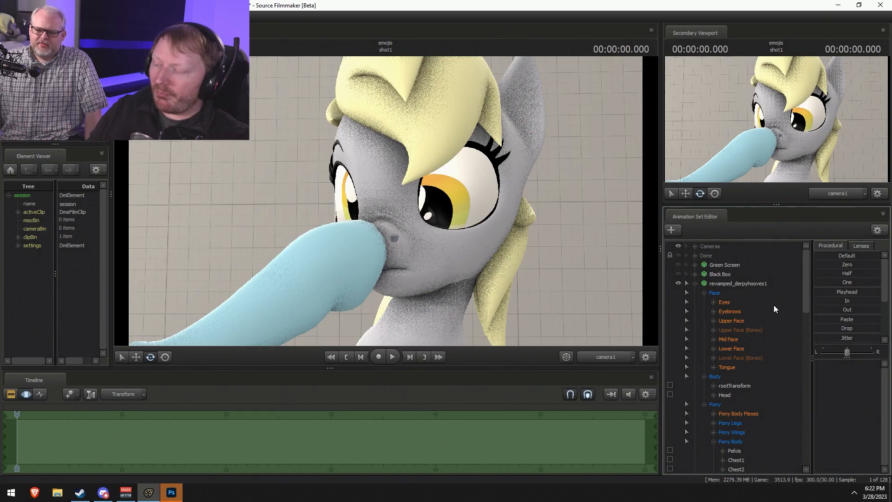
left_click(721, 283)
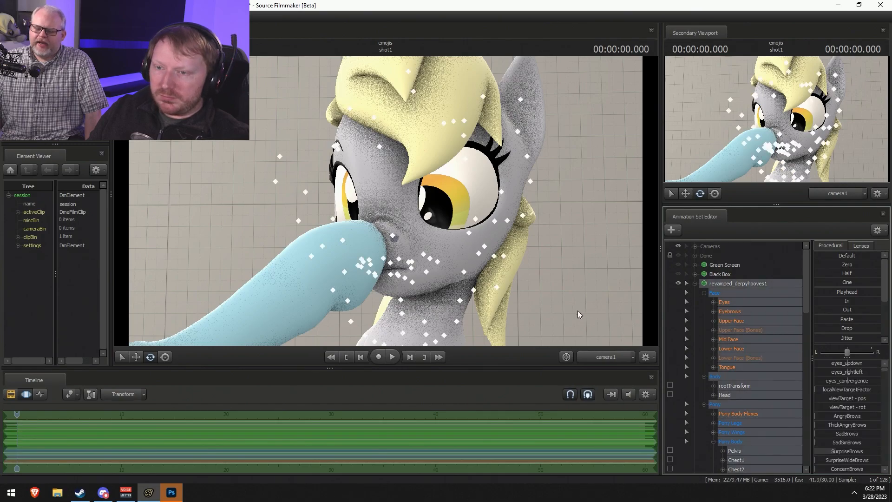
left_click(326, 216)
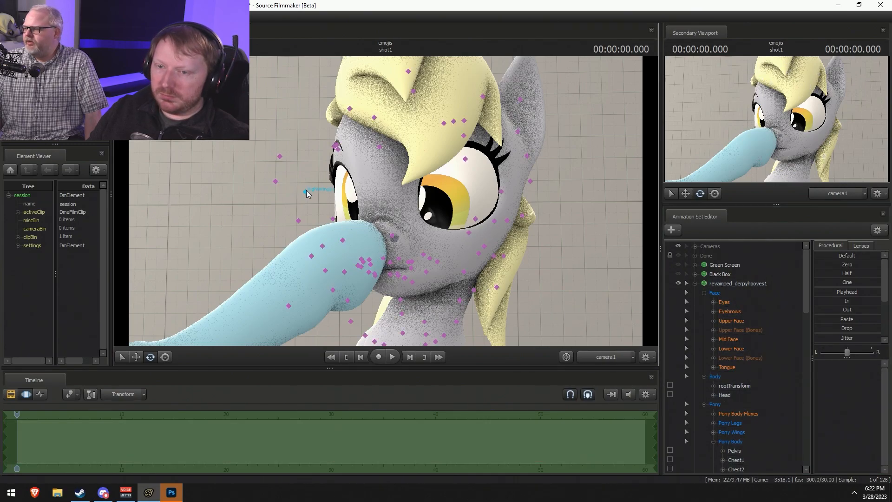
Hide the Pony Body Flexes group of revamped_derpyhooves1 and collapse both pony animation sets.
left_click(705, 293)
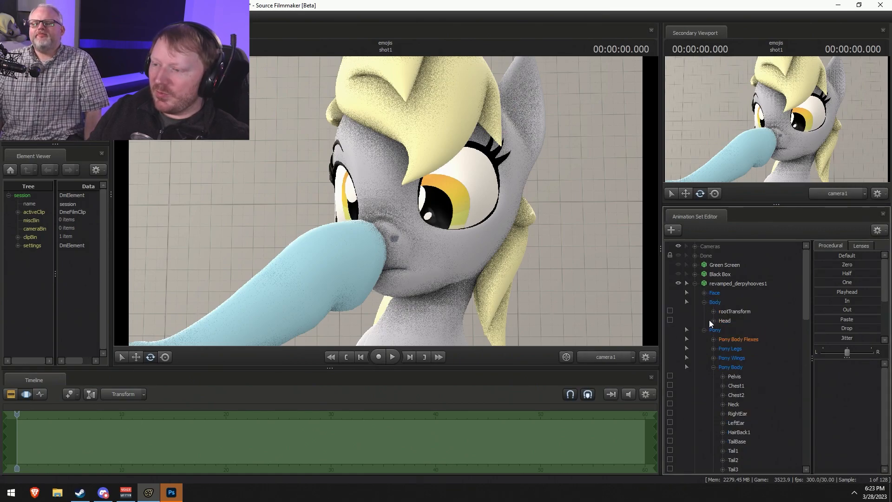
left_click(705, 303)
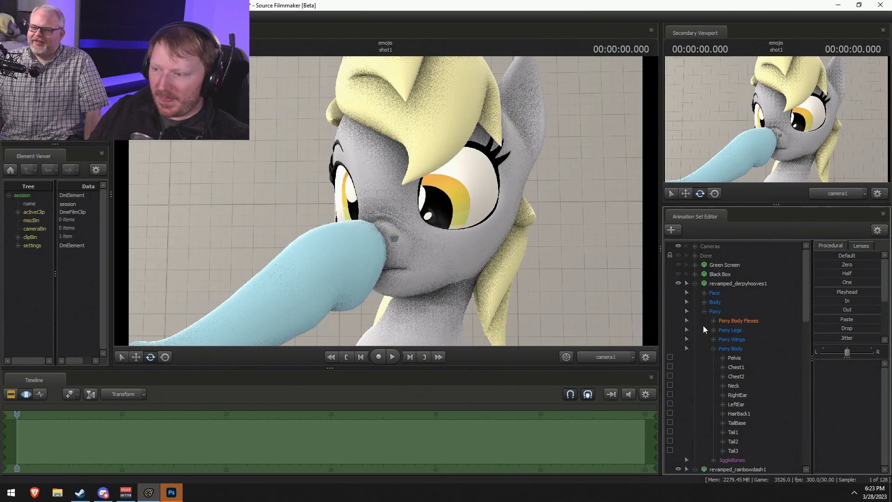
right_click(714, 324)
left_click(744, 323)
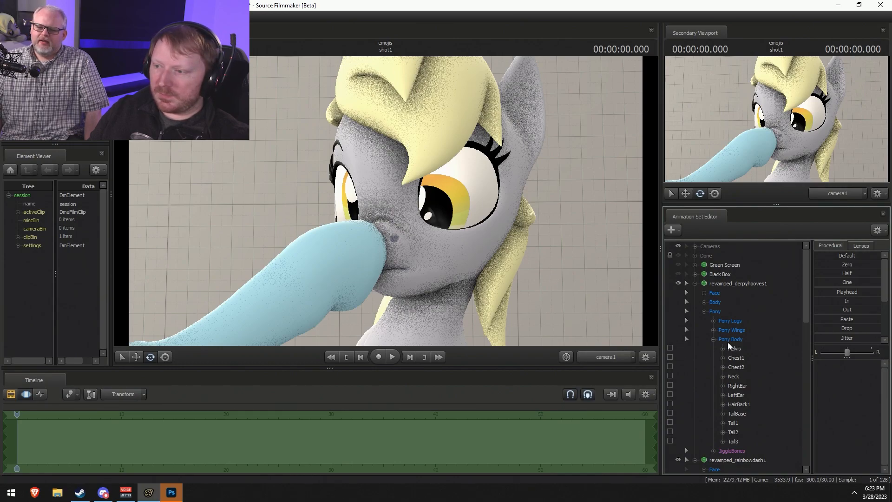
left_click(694, 284)
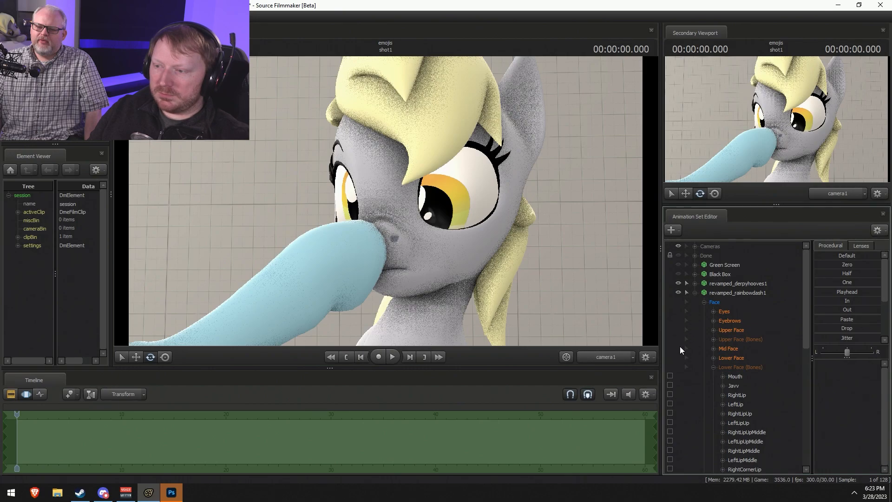
left_click(695, 293)
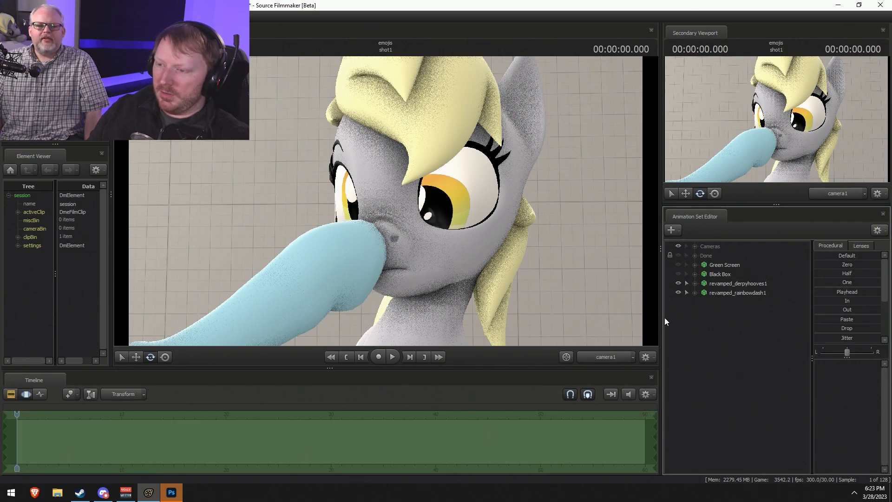
Create an animation set for a new model, filtering the model list by pip and opening vn_littlepip_ultimate.mdl.
right_click(707, 332)
left_click(758, 350)
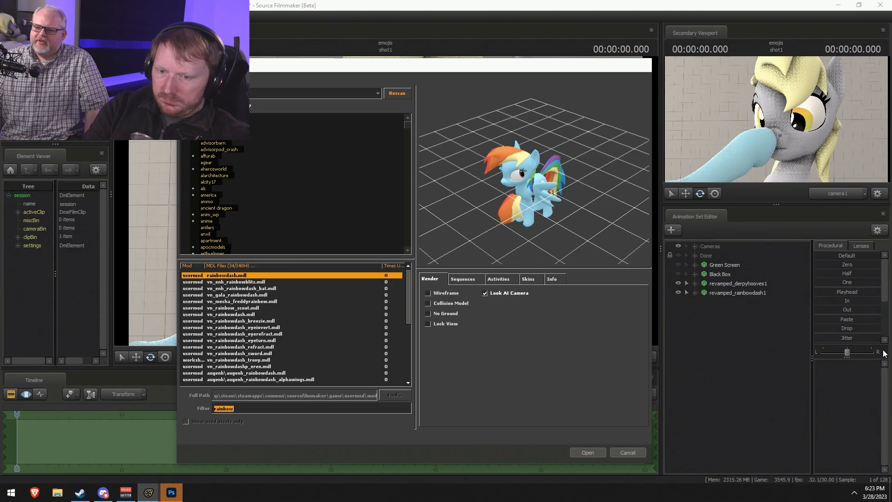
type("pipp")
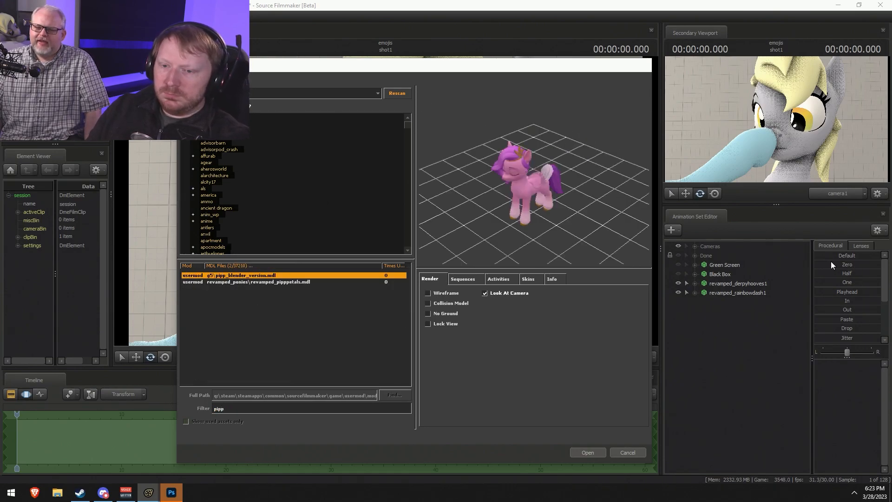
key("BackSpace")
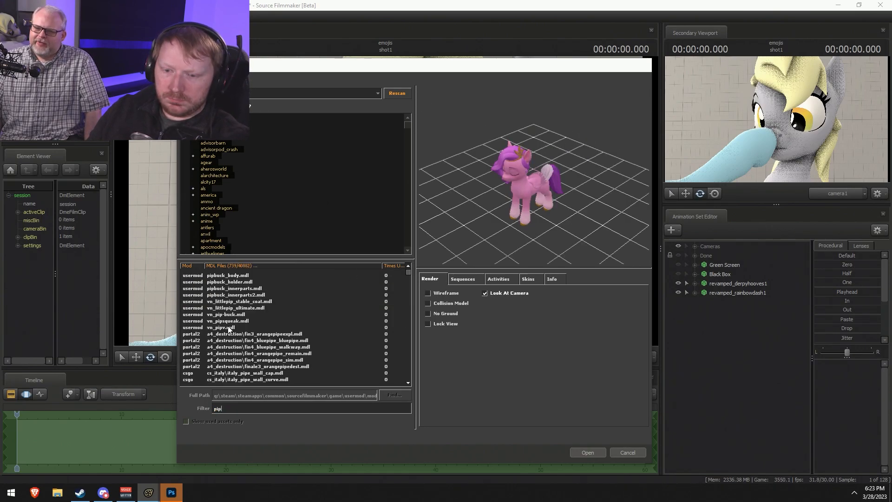
left_click(232, 327)
key("Up")
key("Up")
key("Up")
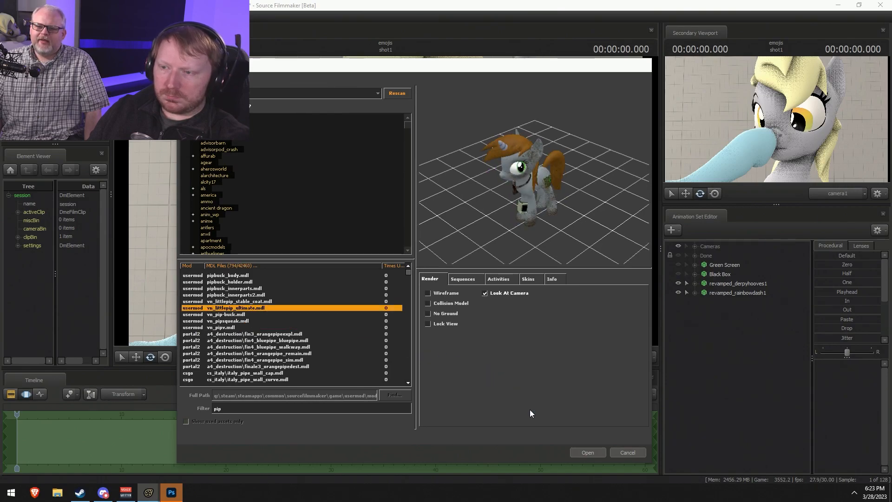
left_click(588, 454)
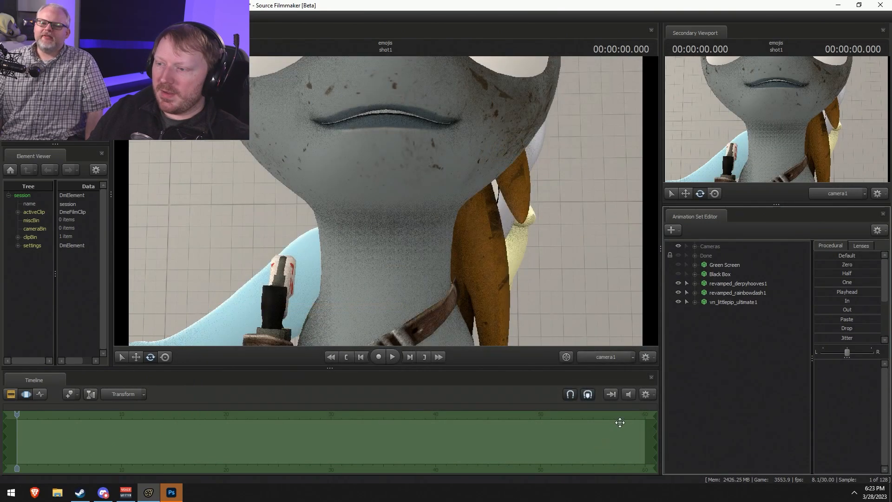
Select vn_littlepip_ultimate1 and view it beside the other two ponies through the Work Camera.
left_click(733, 301)
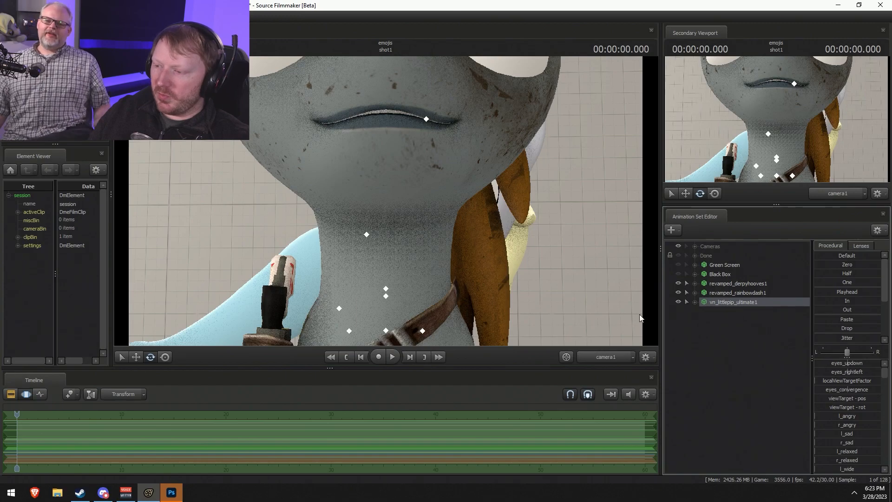
left_click(599, 356)
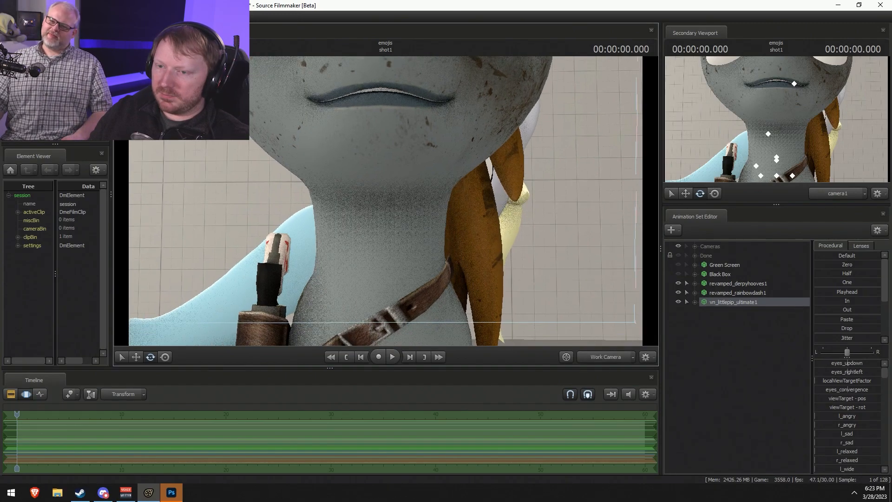
left_click_drag(389, 203, 338, 168, "alt")
key("w")
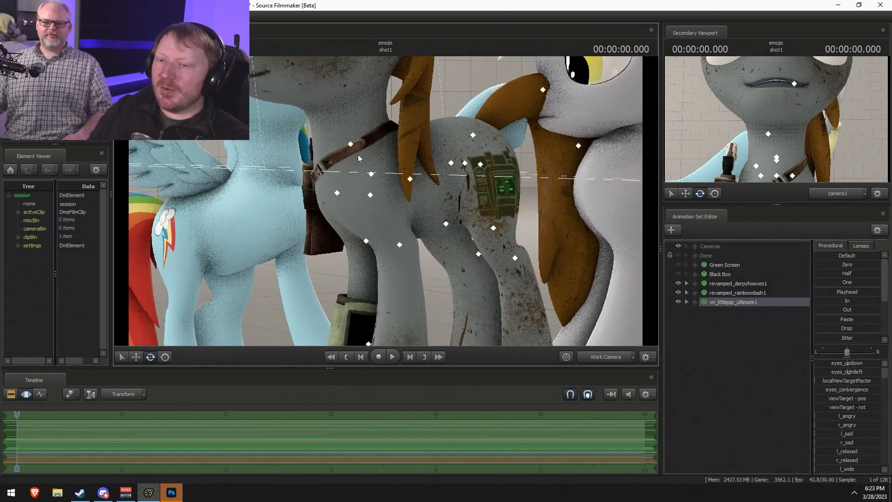
key("s")
left_click_drag(447, 289, 387, 200)
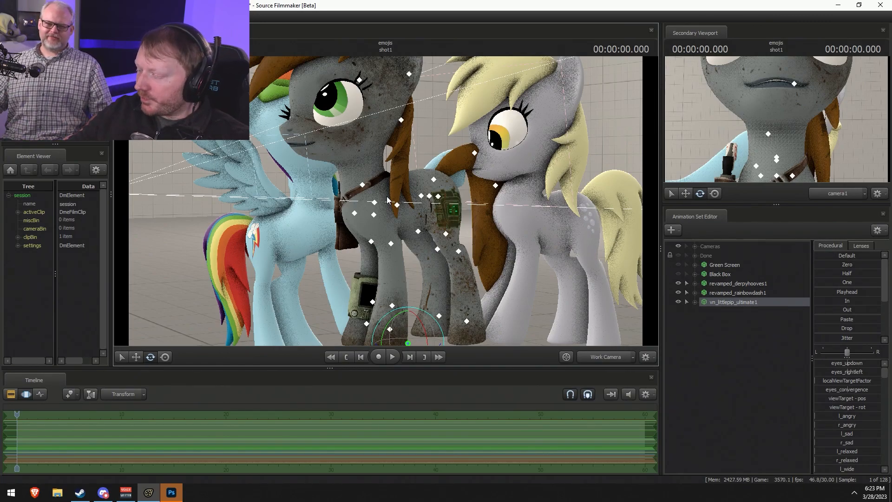
Examine the Littlepip model's flank, legs and gear up close from both sides.
mouse_move(429, 175)
left_mouse_down()
mouse_move(452, 147)
mouse_move(409, 125)
mouse_move(409, 158)
mouse_move(446, 177)
mouse_move(440, 186)
left_mouse_up()
key("w")
key("s")
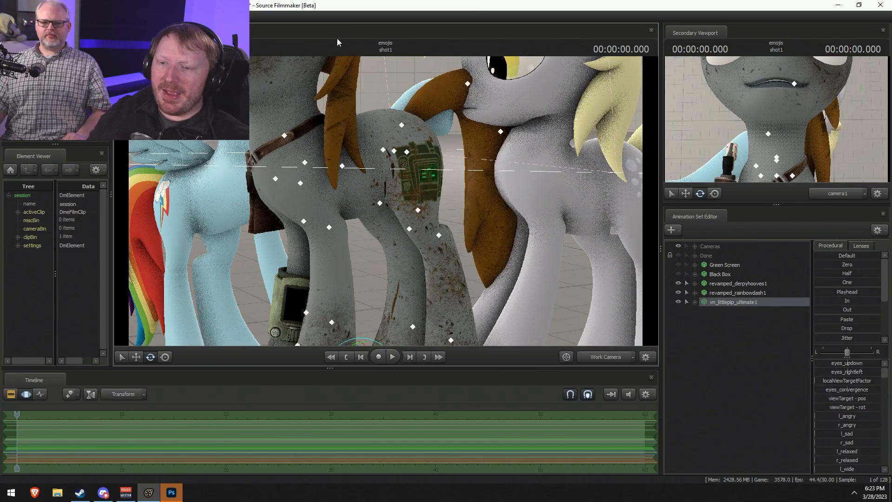
left_click_drag(332, 244, 372, 195, "alt")
key("w")
key("s")
key("w")
key("w")
left_click_drag(423, 215, 386, 201)
key("a")
key("d")
key("w")
key("s")
key("w")
key("s")
key("d")
key("s")
key("w")
key("d")
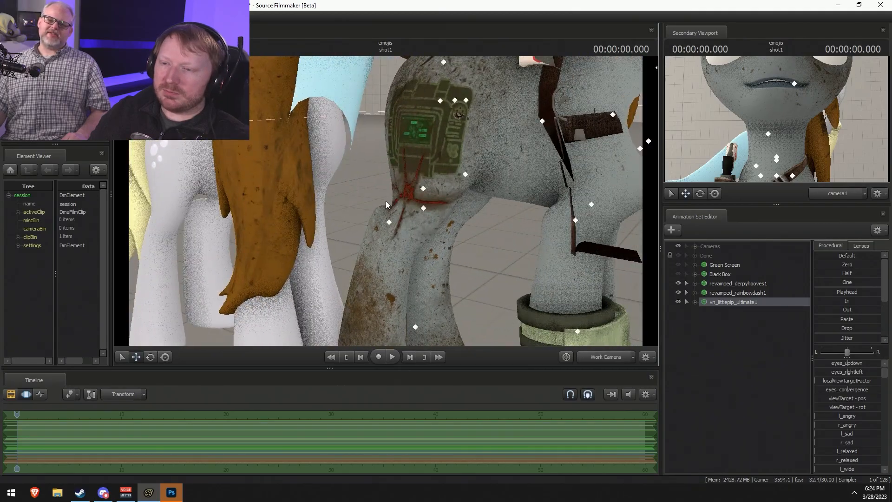
key("d")
left_click_drag(447, 230, 325, 182)
key("d")
key("d")
key("s")
key("a")
left_click_drag(383, 186, 383, 186)
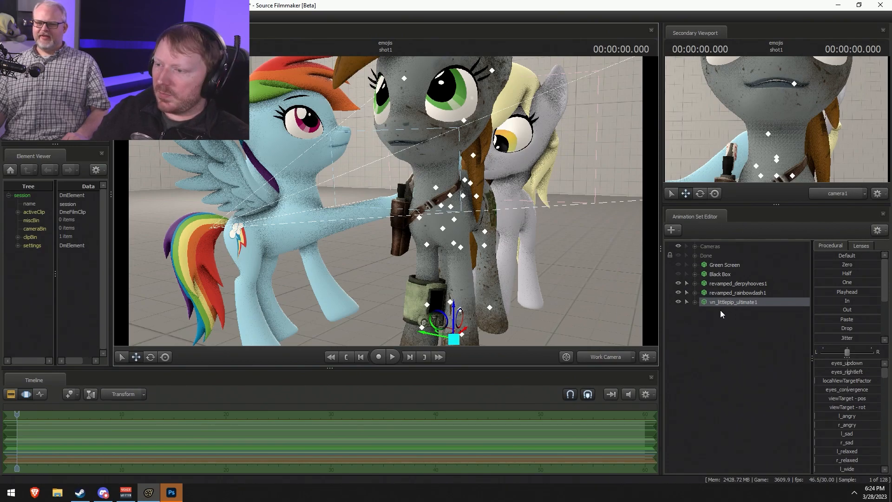
Show the control points of revamped_derpyhooves1 and reframe the view around all three ponies.
left_click(742, 284)
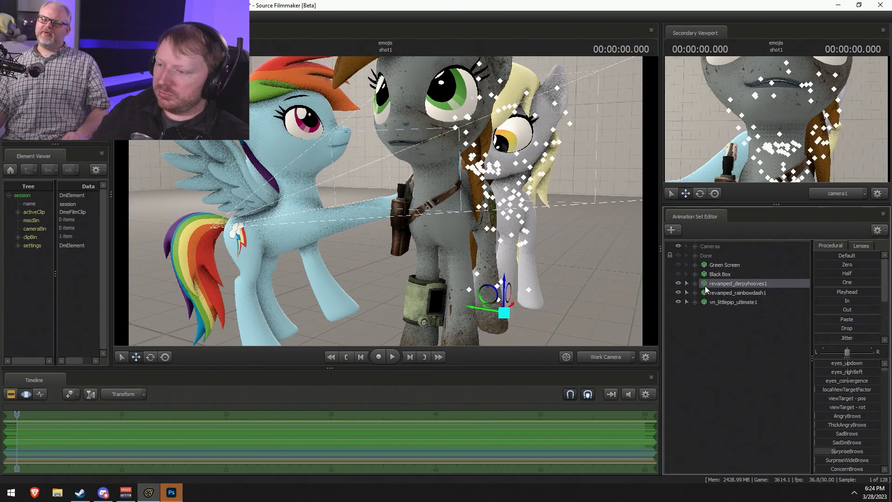
left_click_drag(429, 219, 437, 215)
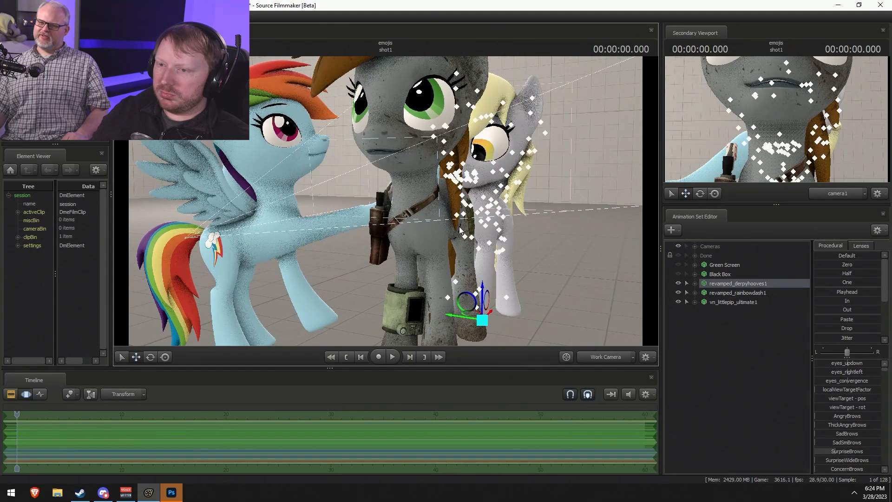
left_click_drag(562, 267, 576, 265)
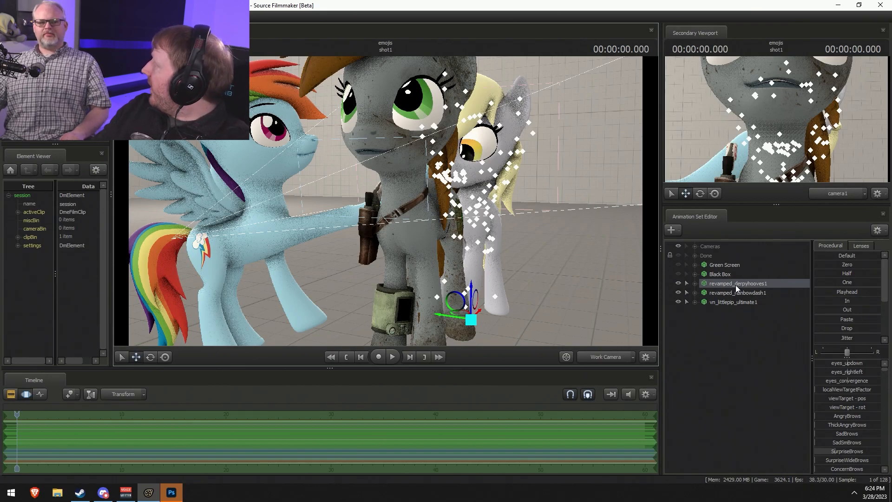
key("w")
left_click_drag(567, 275, 567, 274)
key("d")
key("s")
left_click_drag(385, 200, 389, 201)
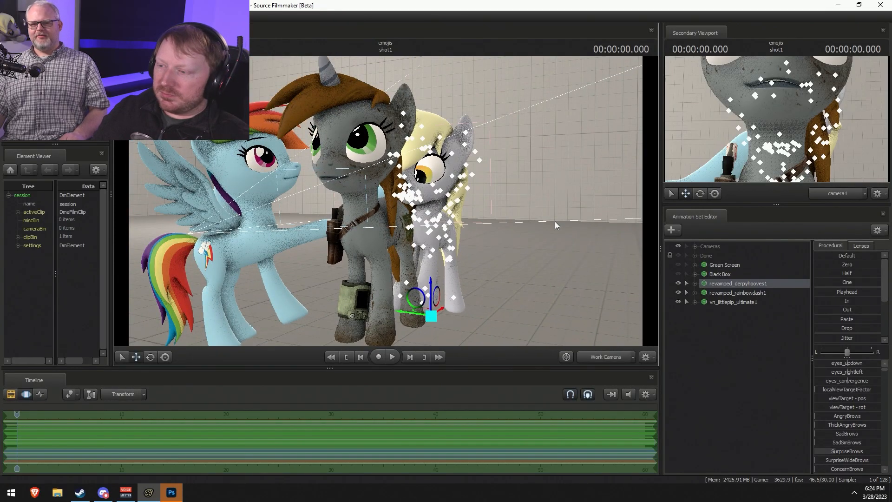
right_click(731, 288)
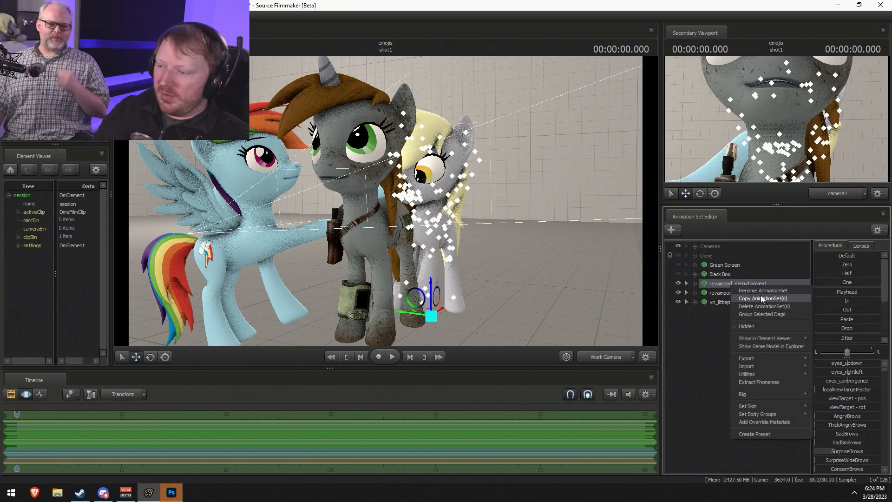
left_click(704, 323)
right_click(737, 296)
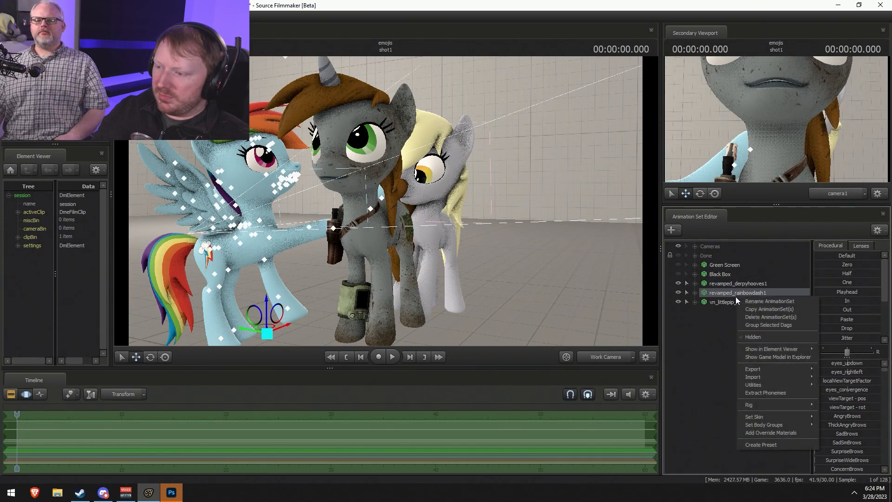
Add override materials to vn_littlepip_ultimate1 and show its game model's elements.
right_click(726, 301)
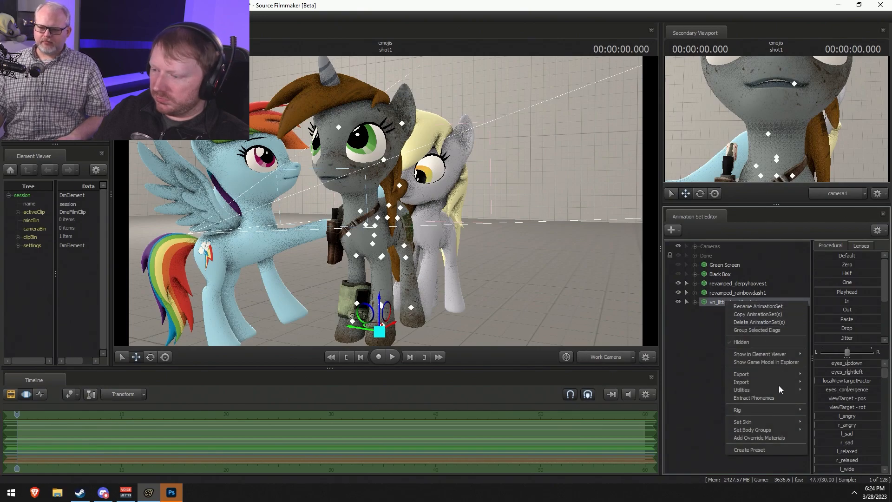
left_click(753, 438)
right_click(726, 304)
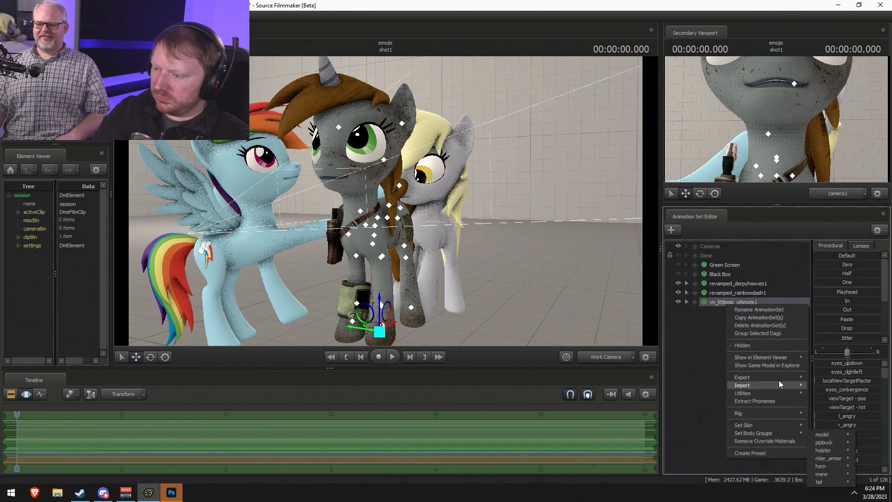
mouse_move(776, 359)
left_click(830, 366)
scroll(45, 318, "down", 3)
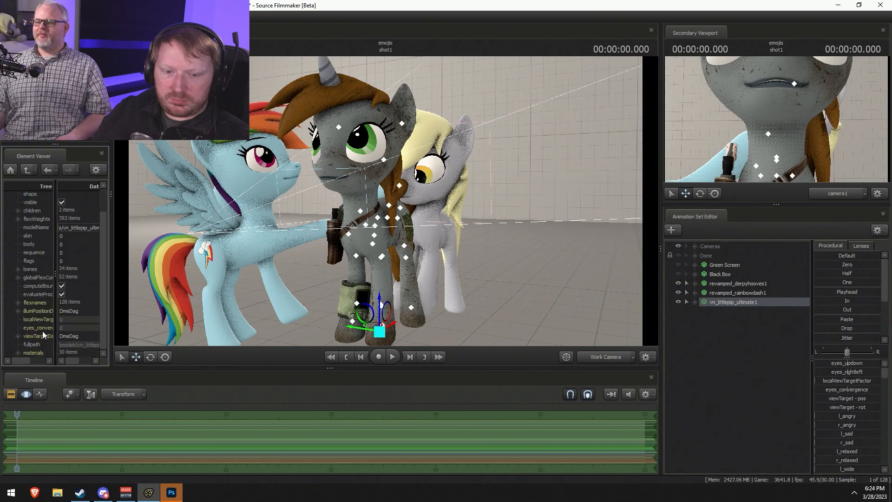
Expand the materials list of the Littlepip game model and widen the element tree area.
left_click(19, 353)
scroll(21, 349, "down", 10)
scroll(33, 231, "up", 2)
scroll(33, 233, "up", 3)
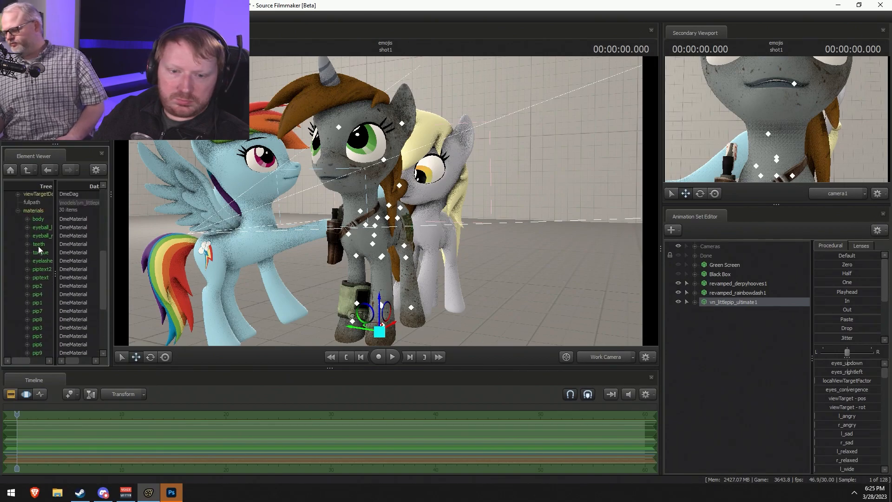
left_click_drag(111, 259, 157, 274)
Add a float attribute named $alpha to the body material of the Littlepip model.
right_click(38, 243)
mouse_move(93, 312)
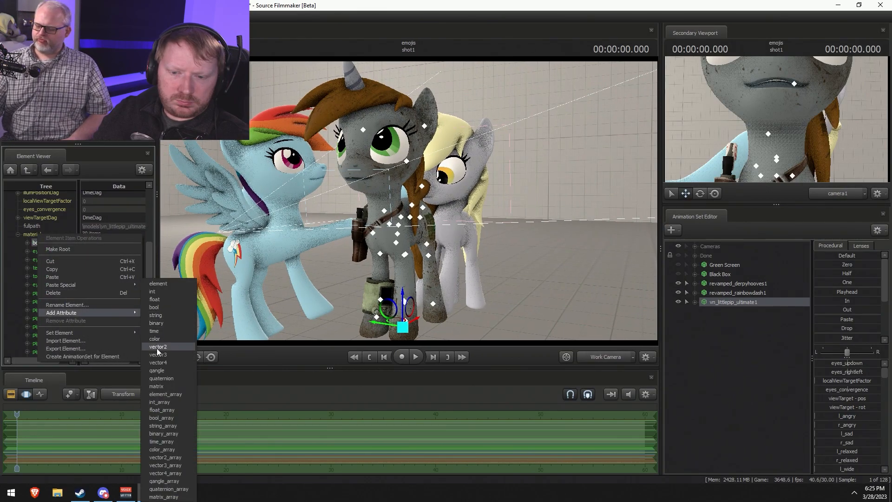
left_click(154, 299)
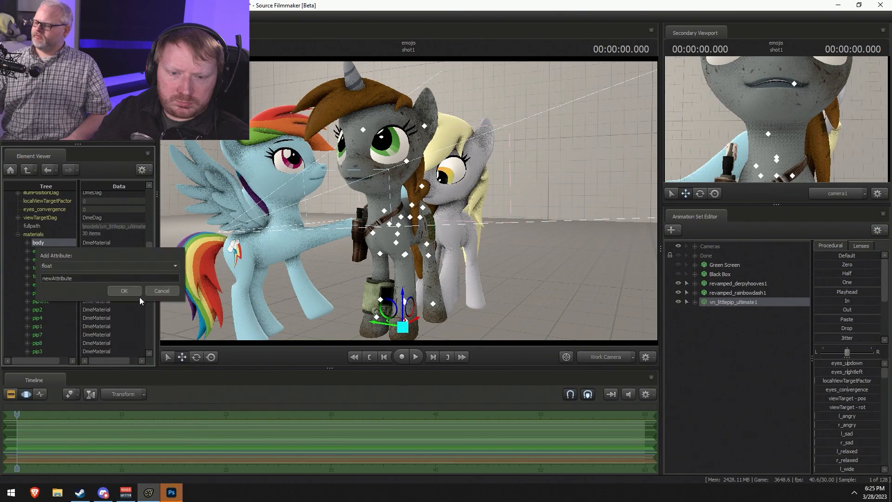
type("$alpha")
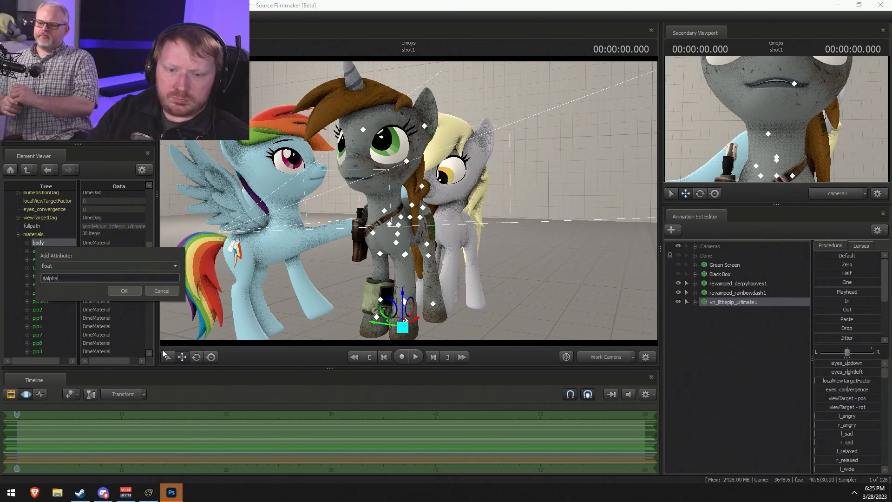
key("Return")
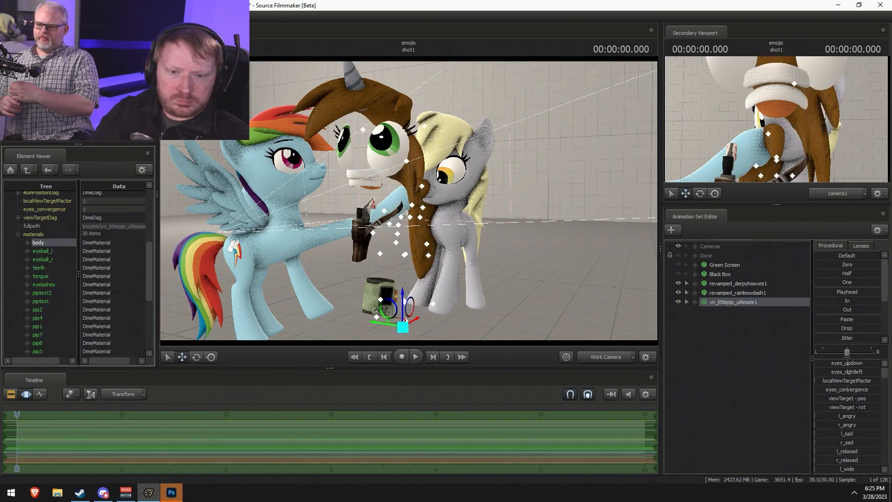
Add a float attribute named $alpha to the teeth material of the Littlepip model.
right_click(47, 269)
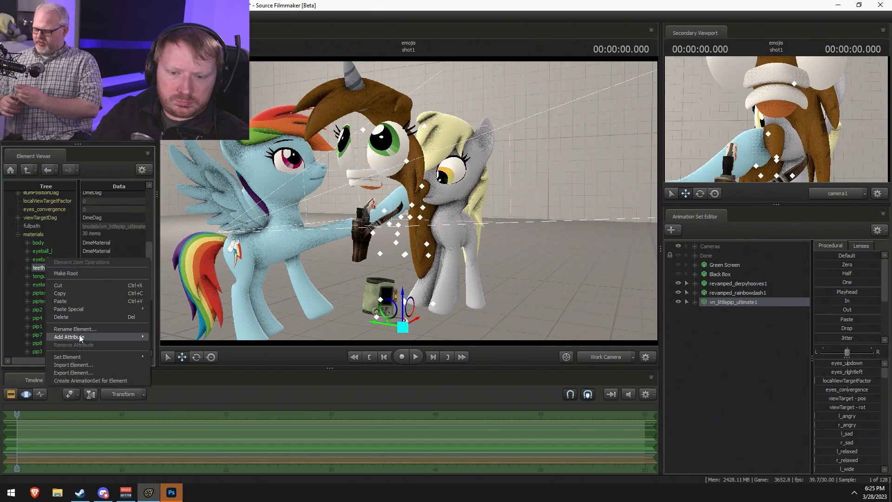
mouse_move(130, 336)
left_click(169, 300)
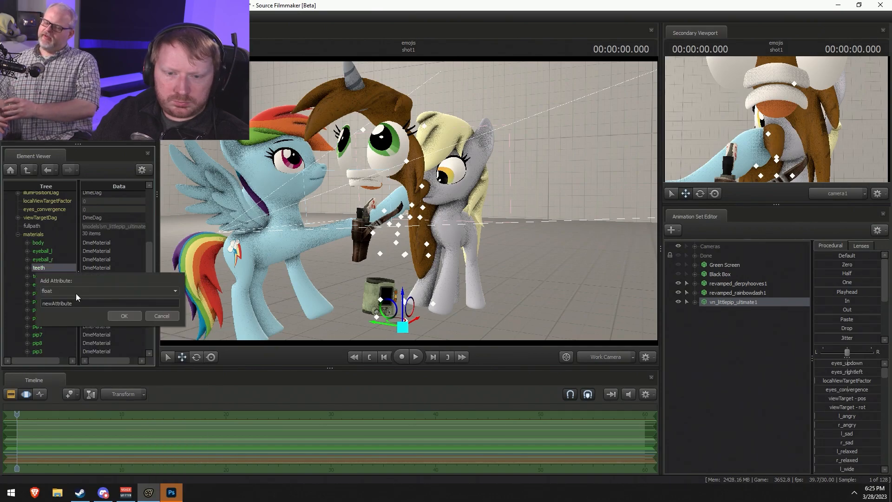
double_click(57, 302)
type("$alpha")
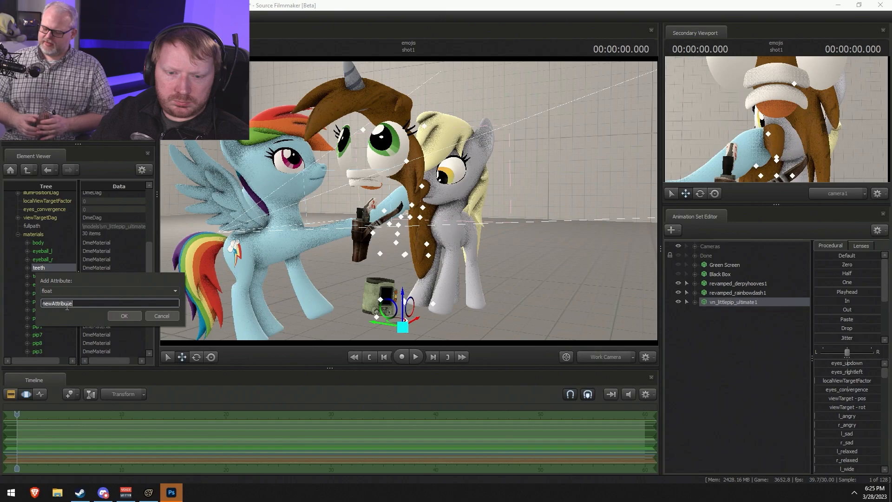
left_click(129, 318)
Add a float attribute named $alpha to the tongue material of the Littlepip model.
right_click(49, 273)
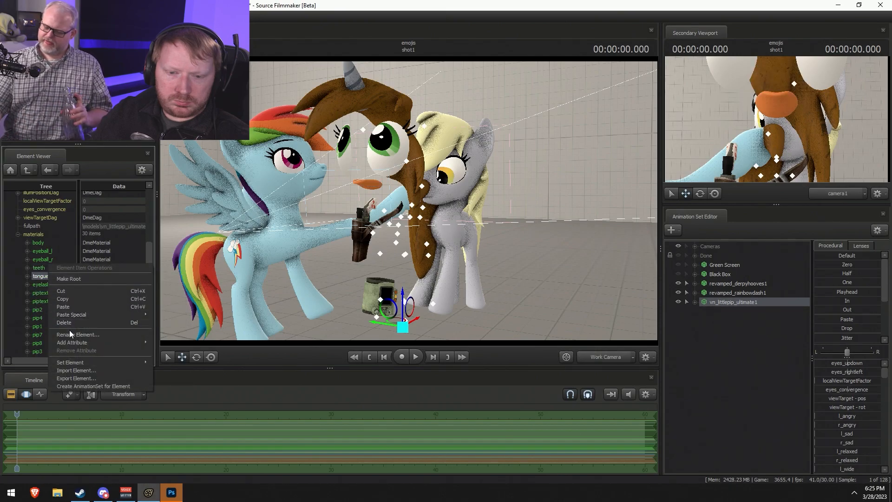
mouse_move(71, 343)
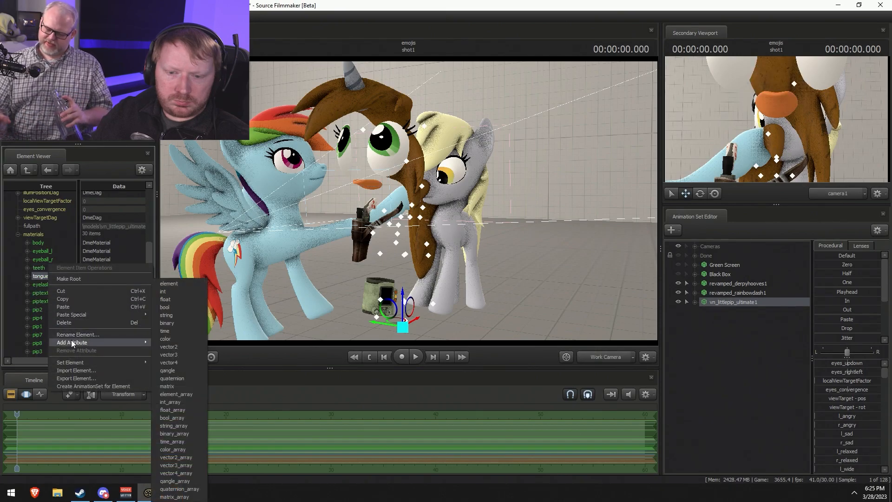
left_click(169, 300)
type("$alpha")
left_click(126, 322)
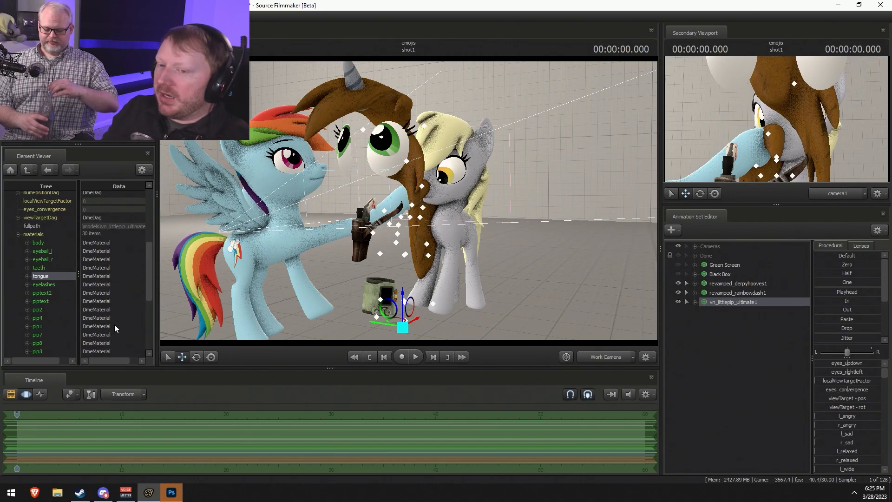
Add a float attribute named $alpha to the eyelashes material of the Littlepip model.
right_click(43, 285)
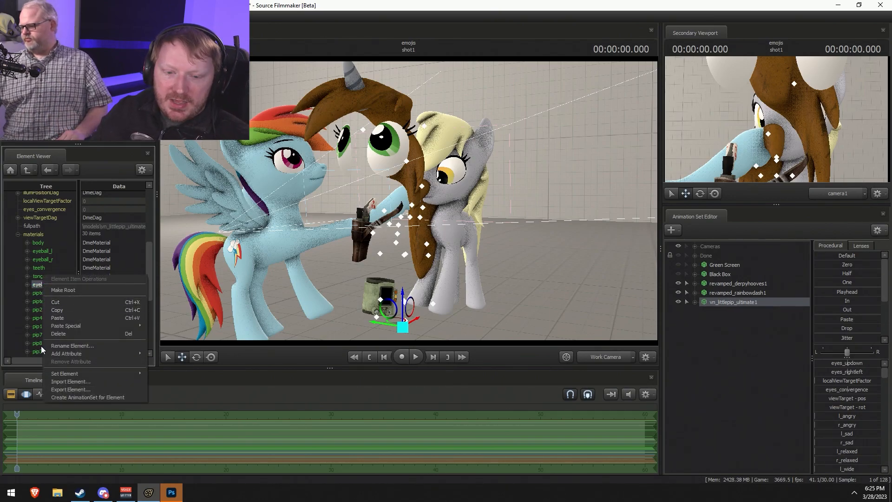
mouse_move(105, 352)
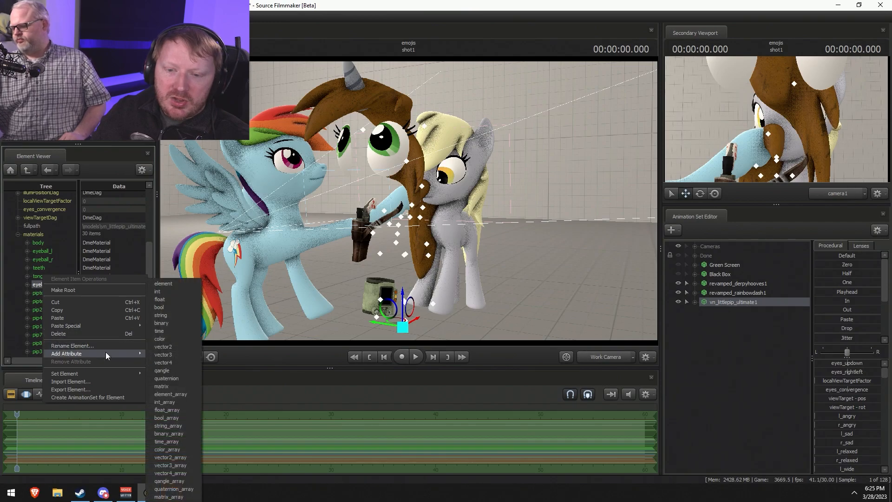
left_click(166, 301)
type("$alpha")
left_click(126, 332)
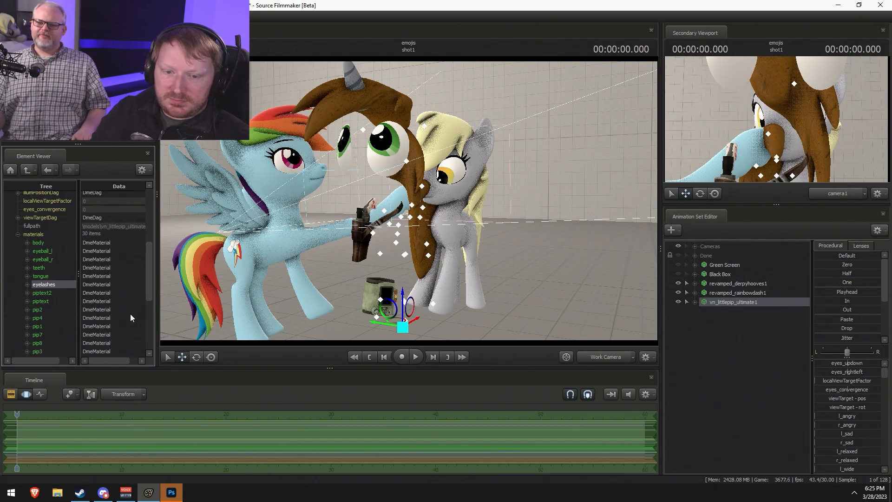
Set the holster and pipbuck body groups of vn_littlepip_ultimate1 to <none>.
right_click(734, 305)
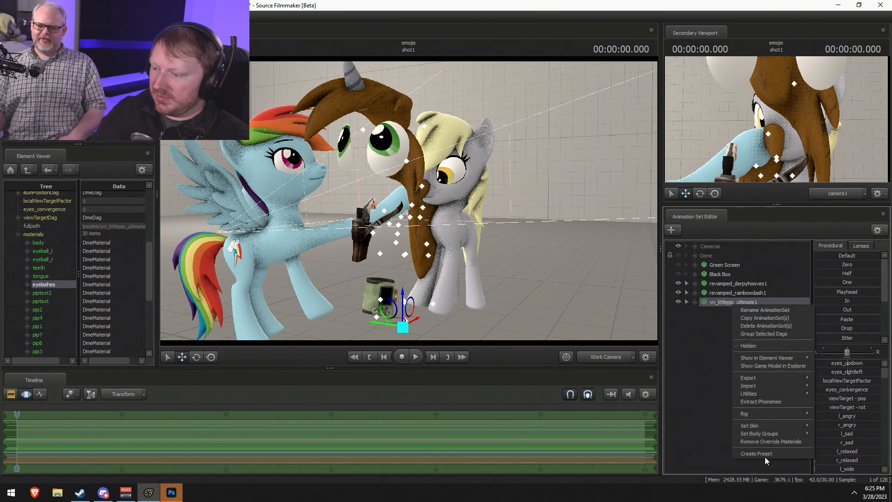
mouse_move(767, 434)
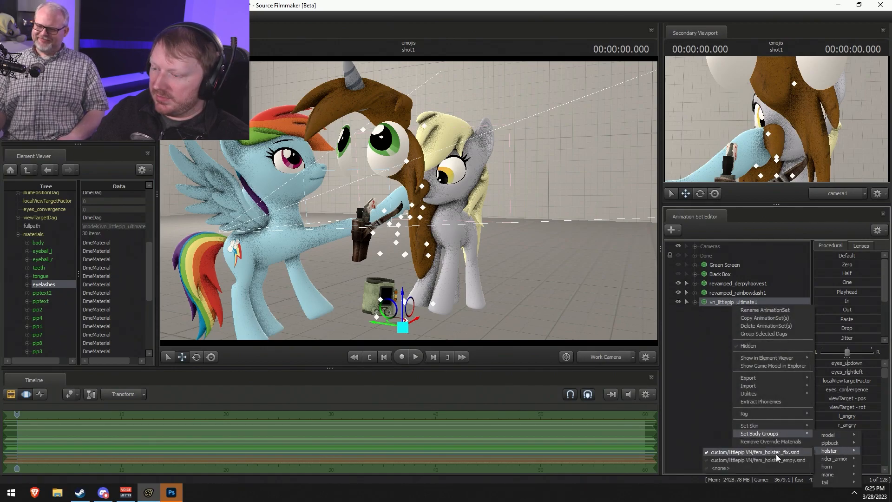
left_click(769, 468)
right_click(738, 304)
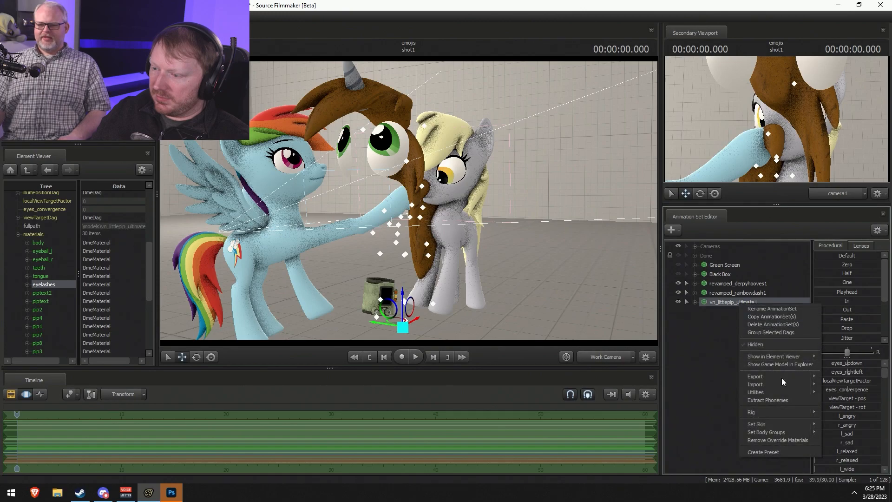
mouse_move(810, 434)
mouse_move(849, 458)
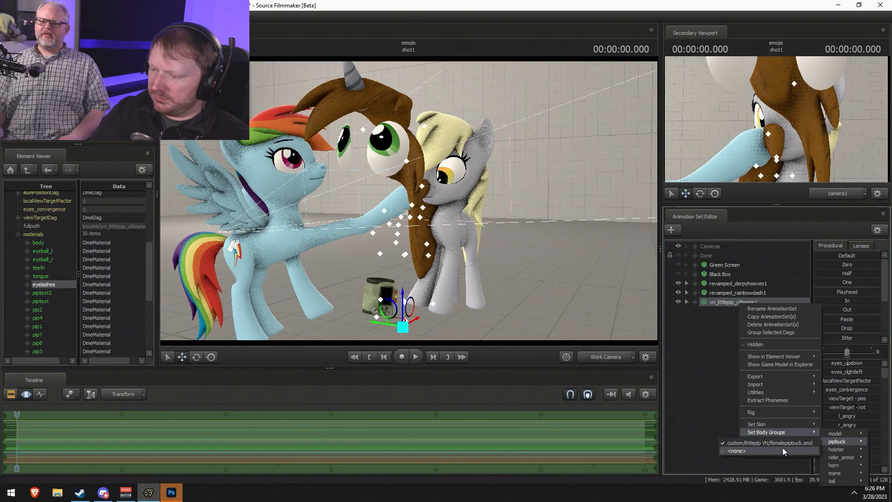
left_click(767, 444)
Check the horn body group of vn_littlepip_ultimate1 and add a float attribute named $alpha to its horn material.
mouse_move(418, 204)
left_mouse_down("alt")
mouse_move(430, 241)
mouse_move(427, 197)
left_mouse_up("alt")
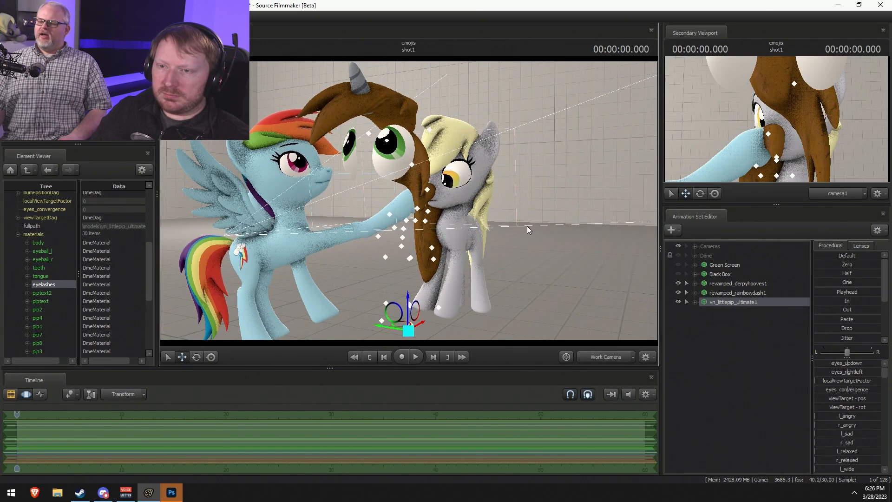
left_click_drag(528, 225, 415, 202, "alt")
right_click(711, 301)
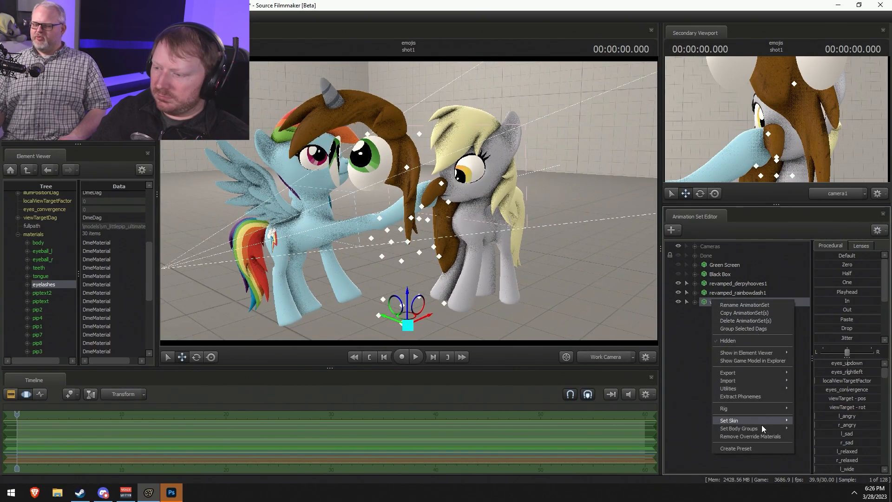
mouse_move(762, 428)
mouse_move(818, 463)
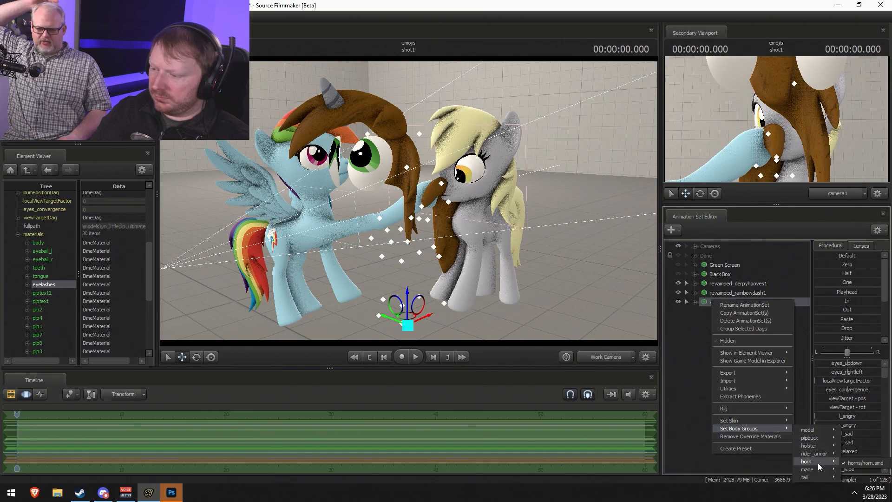
scroll(43, 277, "down", 4)
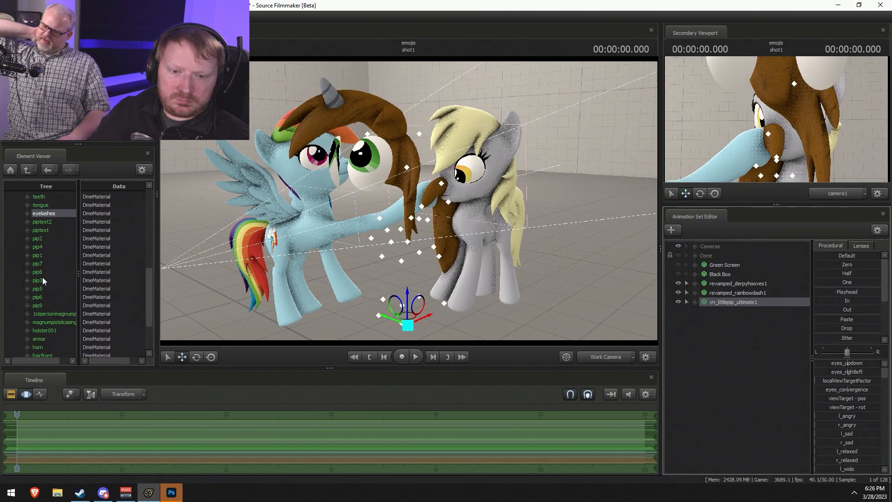
right_click(44, 317)
right_click(41, 322)
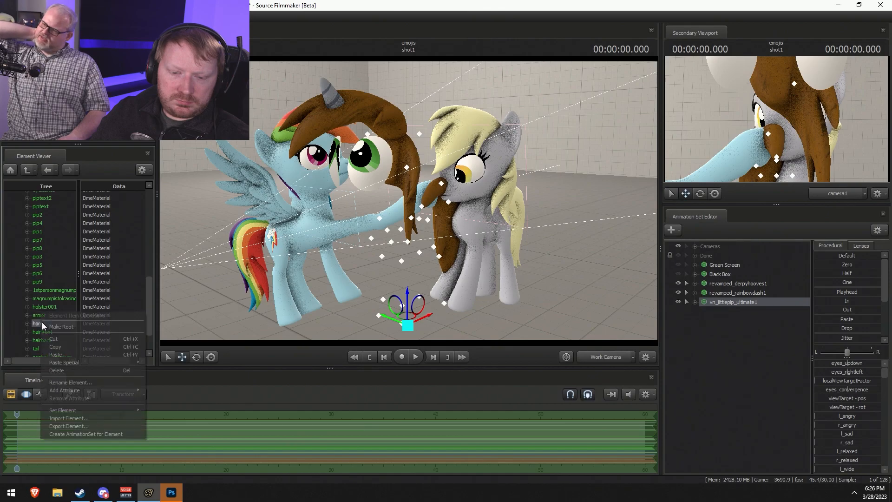
mouse_move(89, 390)
left_click(158, 299)
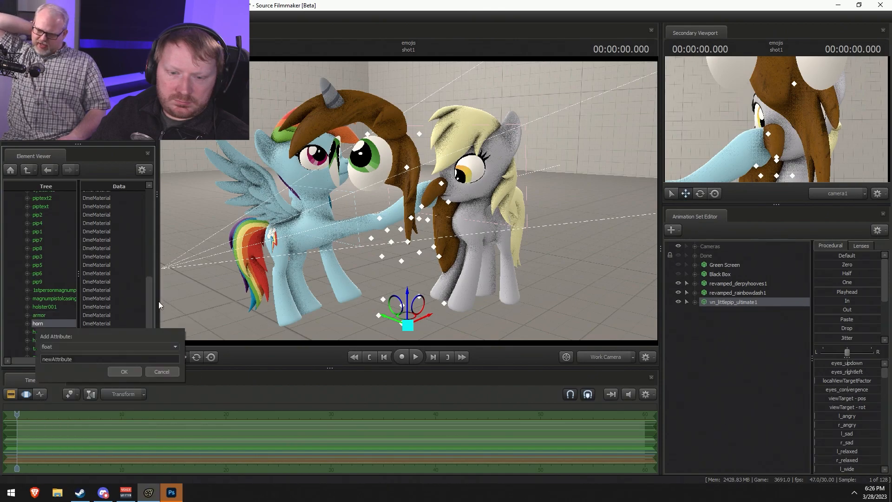
type("$alpha")
left_click(124, 372)
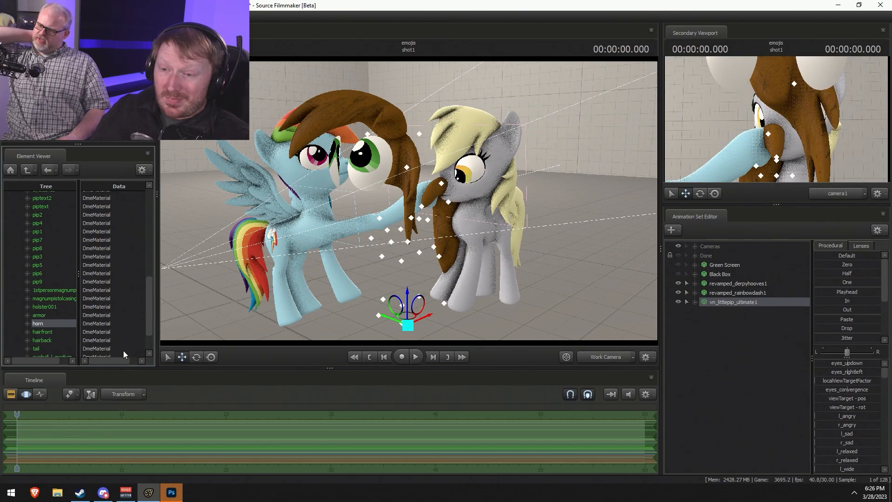
Check the mane and tail body group options of vn_littlepip_ultimate1 and inspect the ponies from a closer angle.
left_click_drag(615, 261, 408, 200)
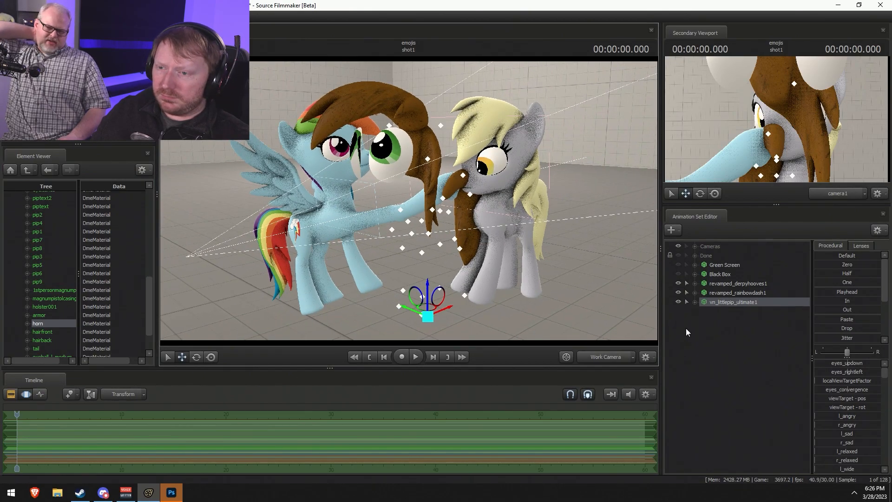
left_click_drag(574, 329, 545, 244)
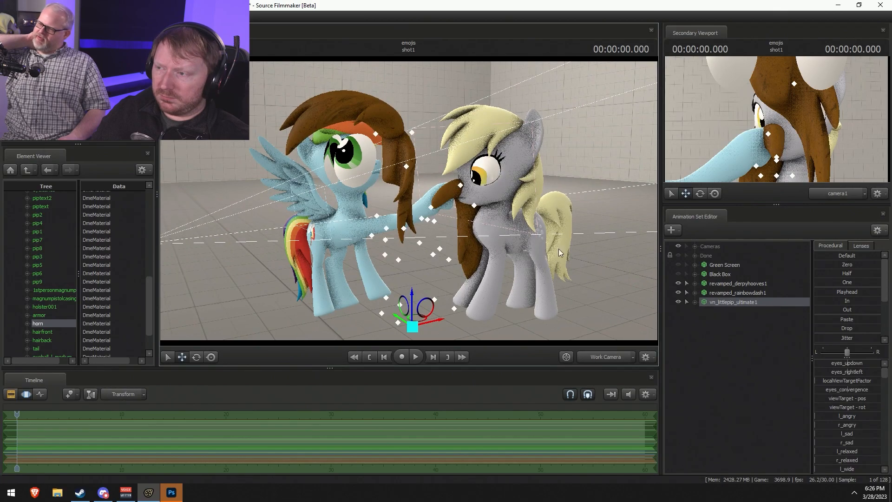
right_click(720, 306)
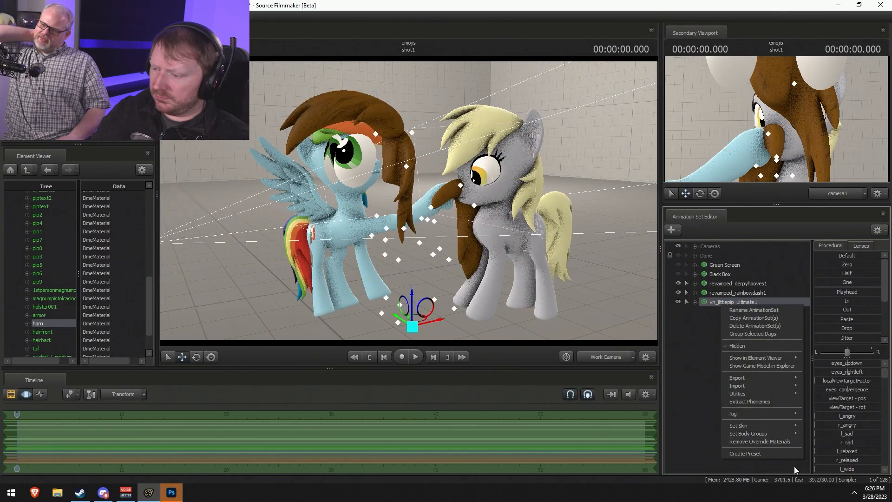
mouse_move(771, 434)
mouse_move(827, 475)
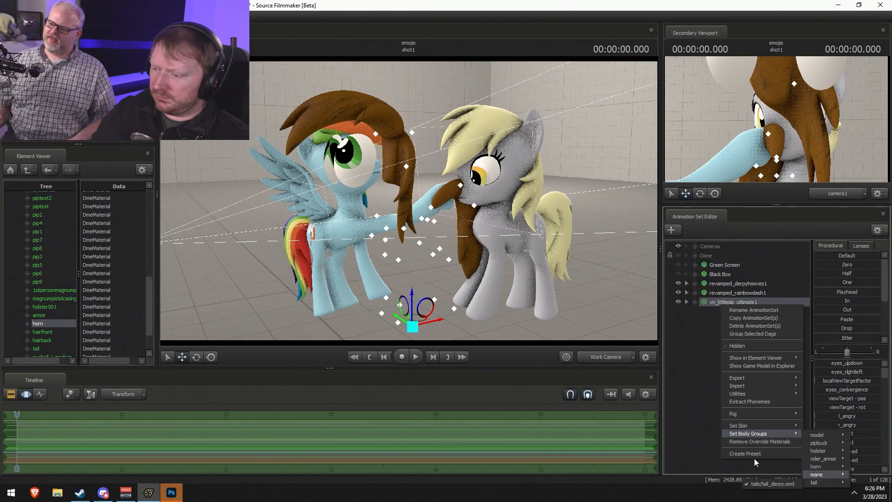
left_click(699, 381)
left_click_drag(621, 316, 409, 199)
key("s")
left_click_drag(551, 258, 409, 201)
key("w")
key("s")
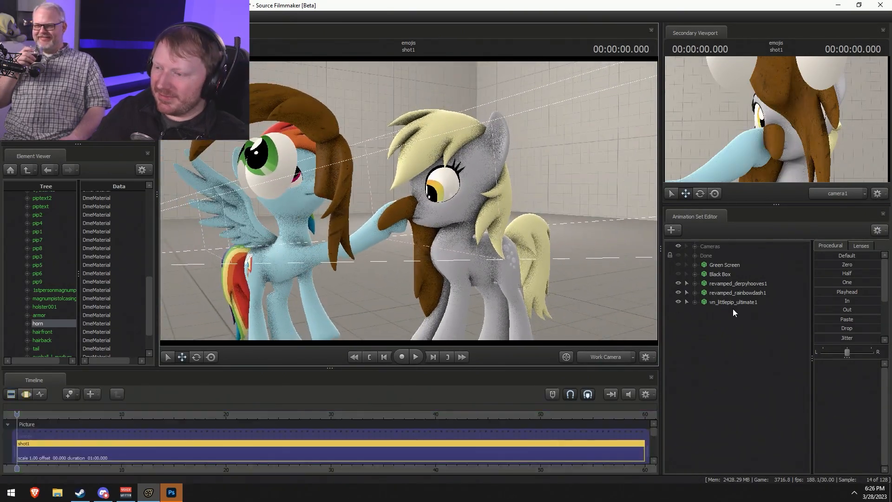
Show the game model's elements of revamped_derpyhooves1 and remove its mane through the mane body group.
right_click(744, 286)
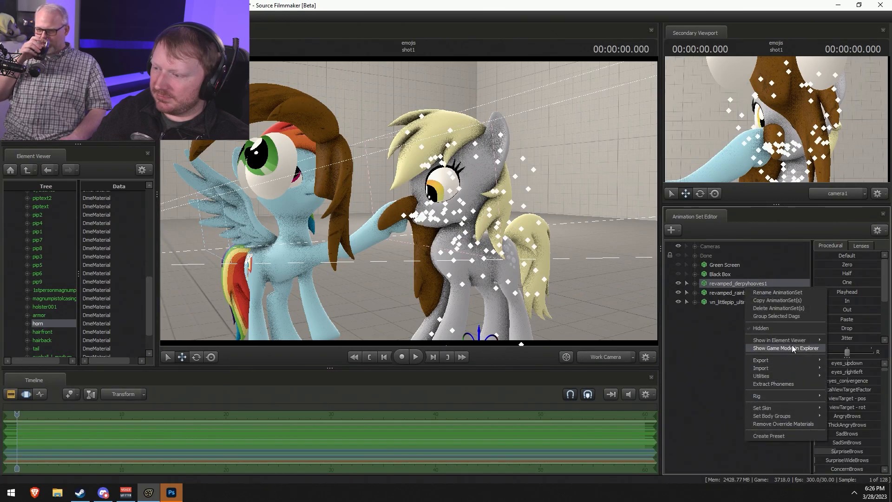
mouse_move(799, 340)
left_click(841, 349)
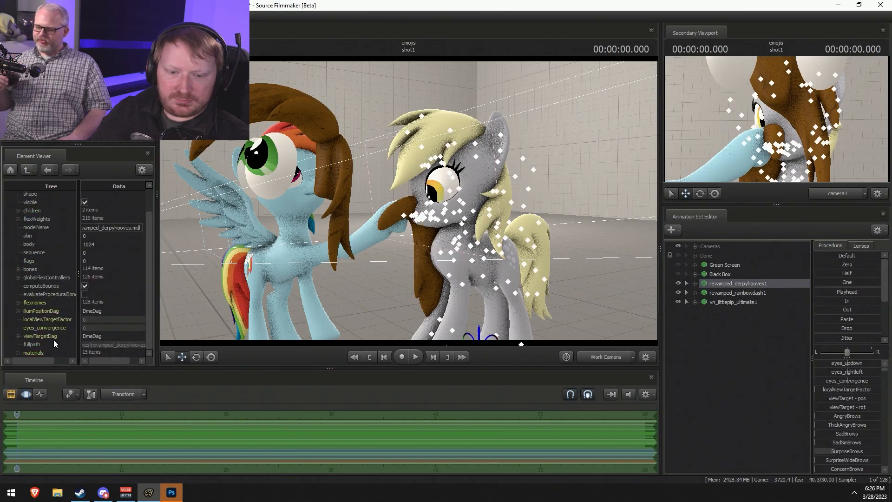
right_click(765, 283)
mouse_move(794, 412)
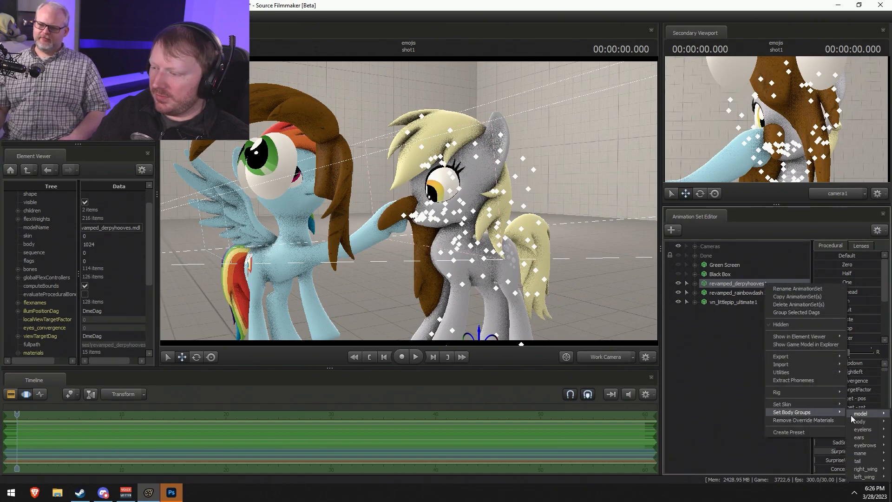
left_click(832, 463)
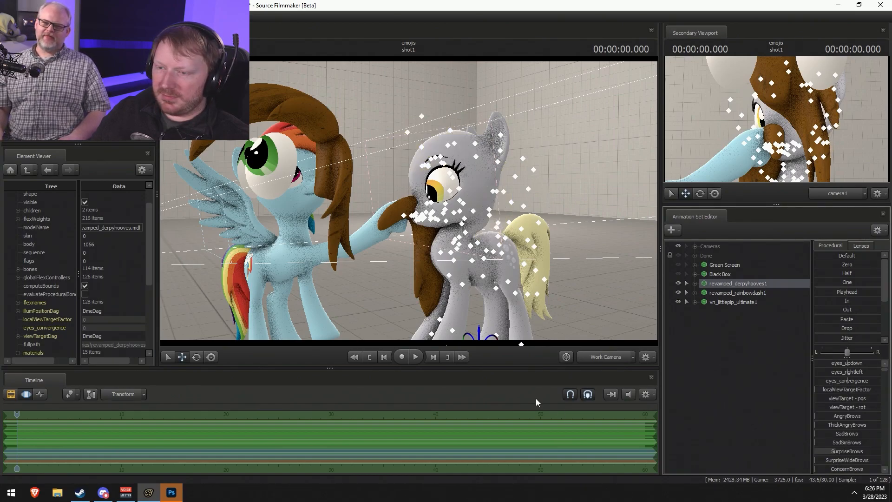
left_click(18, 352)
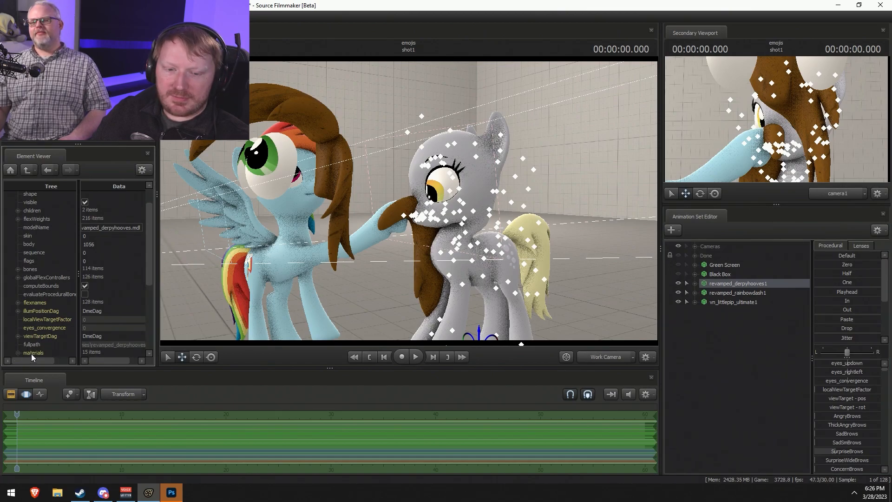
scroll(31, 339, "down", 5)
right_click(38, 243)
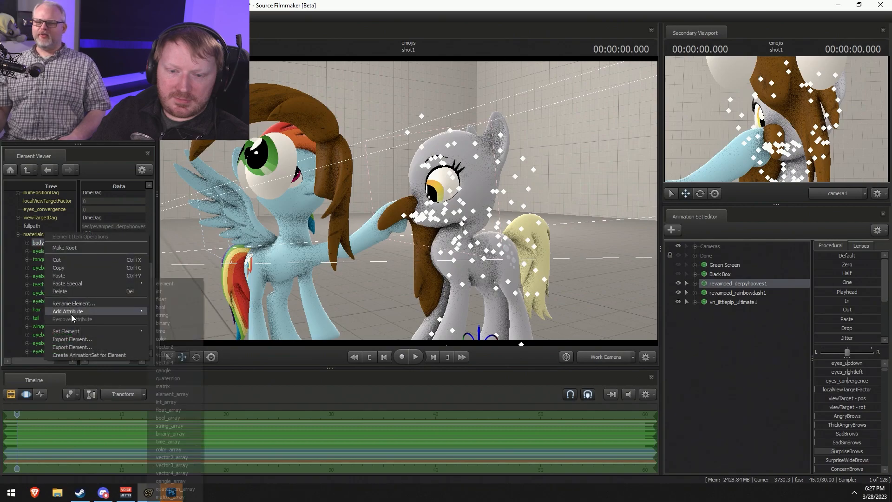
mouse_move(73, 311)
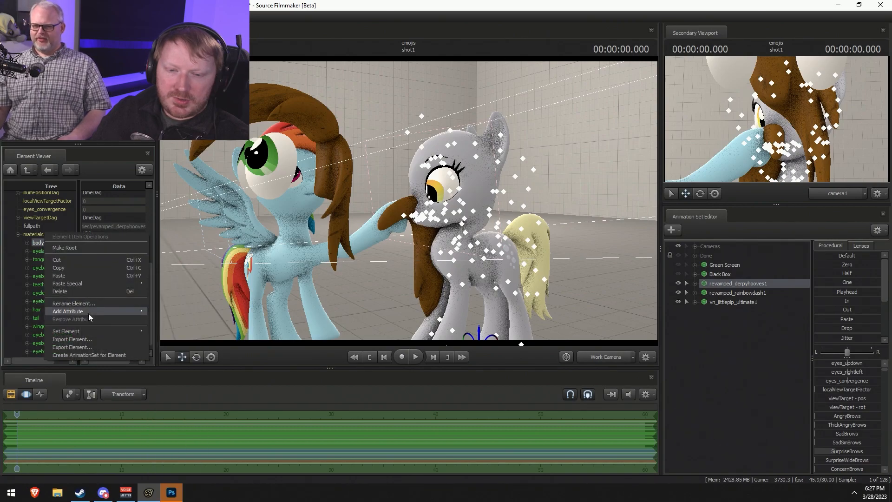
left_click(746, 375)
Show the game model's elements of vn_littlepip_ultimate1 and expand its body material's attributes.
right_click(736, 297)
right_click(715, 306)
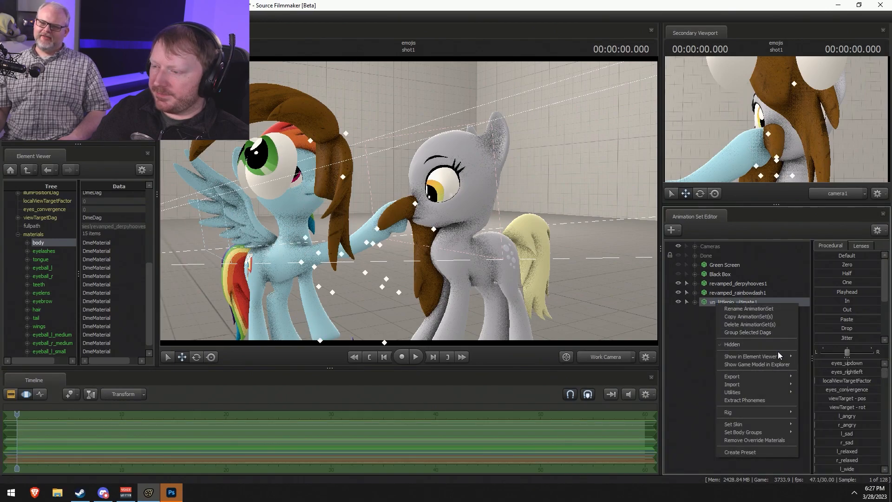
mouse_move(778, 356)
left_click(824, 372)
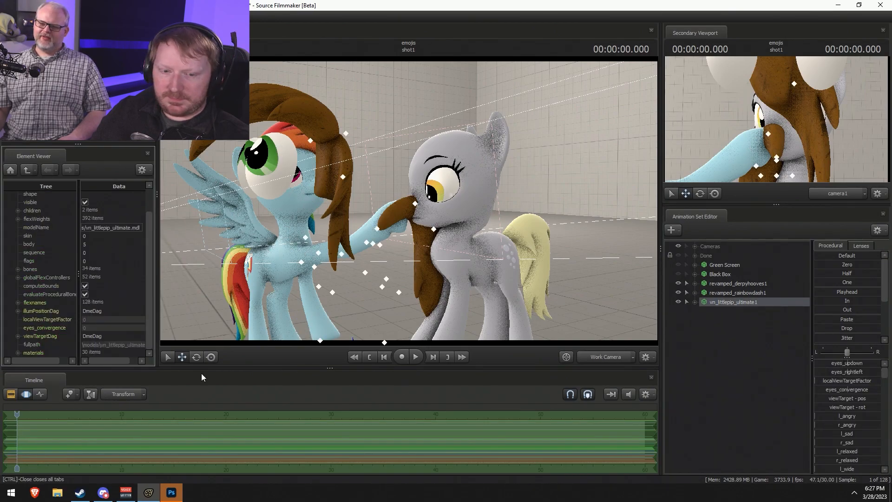
scroll(18, 353, "up", 3)
left_click(27, 291)
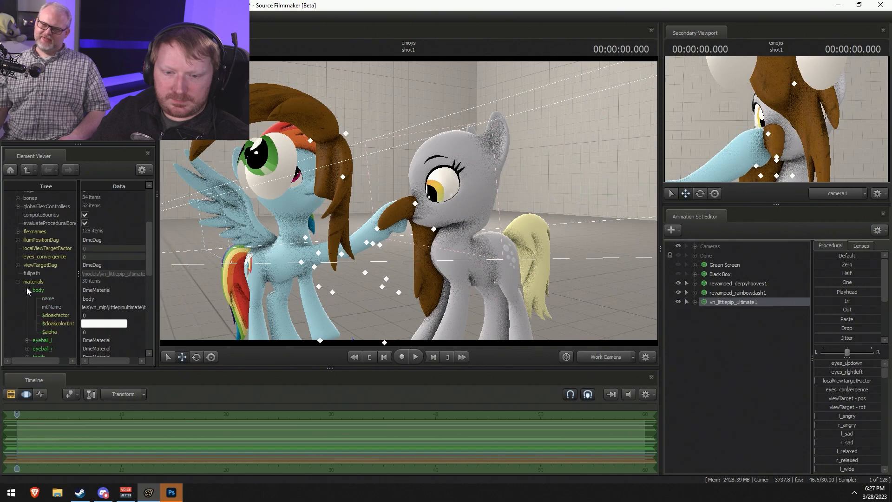
Copy the body material path of vn_littlepip_ultimate1 and expand the body material in the model elements of revamped_derpyhooves1.
left_click(131, 308)
left_click(749, 364)
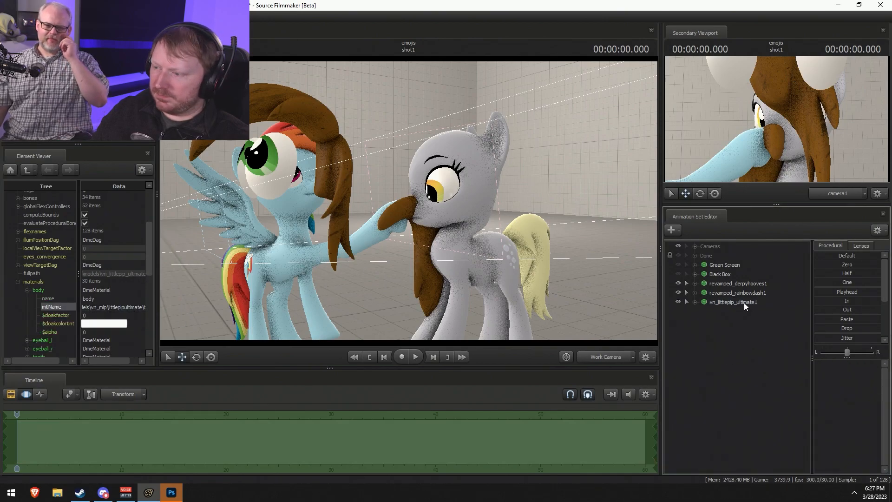
right_click(745, 285)
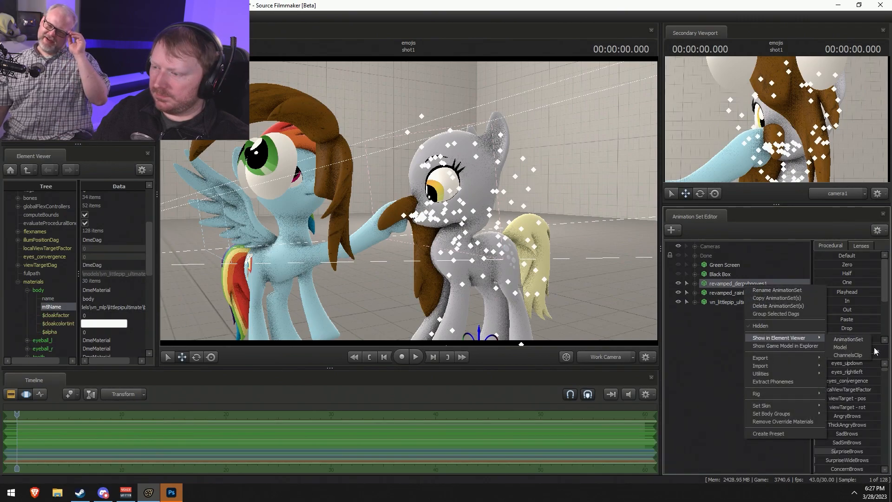
left_click(847, 349)
left_click(18, 352)
scroll(17, 352, "down", 5)
left_click(27, 235)
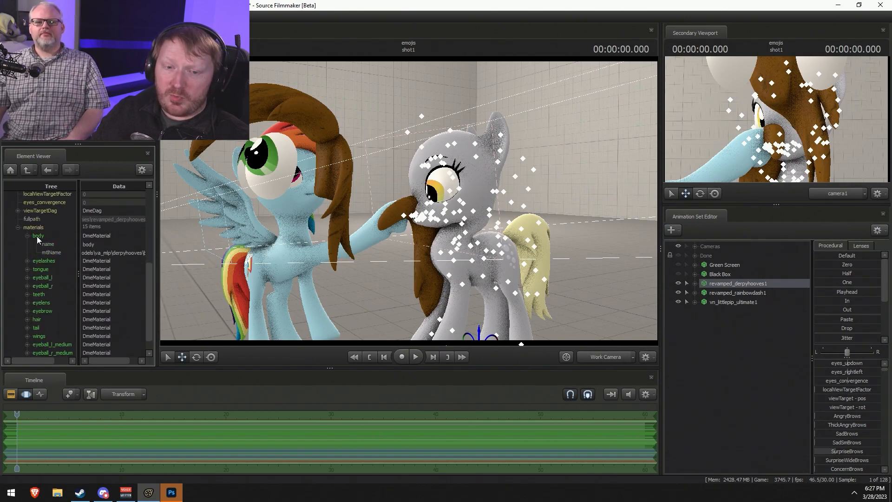
Try adding a string attribute named $basetexture to Derpy's body material, with Littlepip's body material path as its value.
right_click(38, 236)
mouse_move(74, 304)
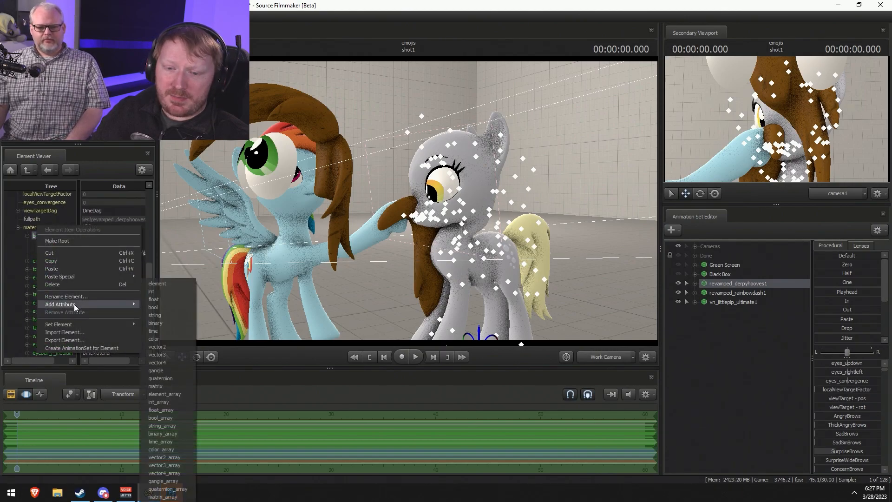
left_click(181, 316)
type("$basetexture")
key("Return")
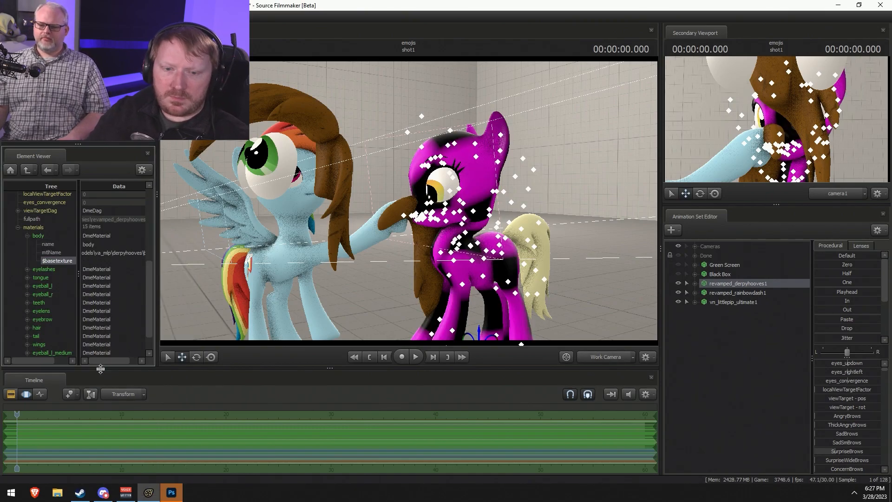
left_click(107, 253)
left_click(107, 261)
key("ctrl+v")
left_click(109, 253)
Examine Derpy's face and body from several angles to judge how the Littlepip body texture fits the model.
left_click_drag(325, 228, 464, 232)
key("w")
key("a")
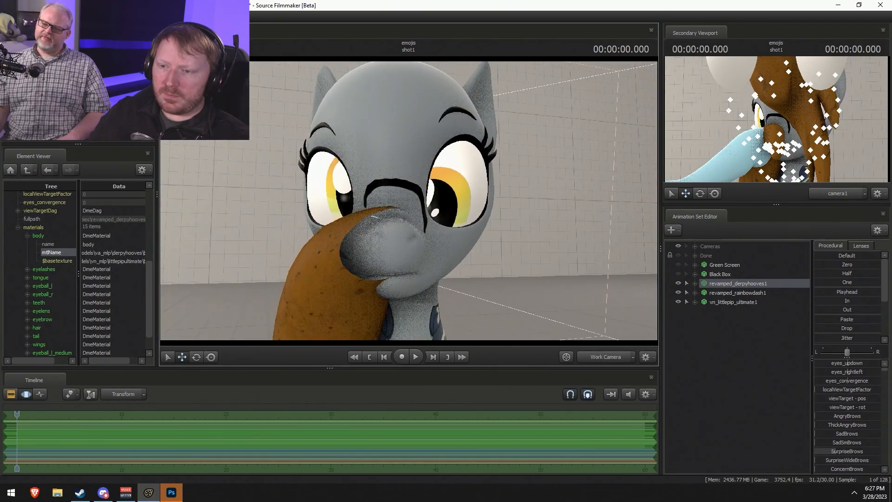
key("d")
left_click_drag(439, 183, 407, 200)
key("a")
key("d")
key("a")
key("d")
key("a")
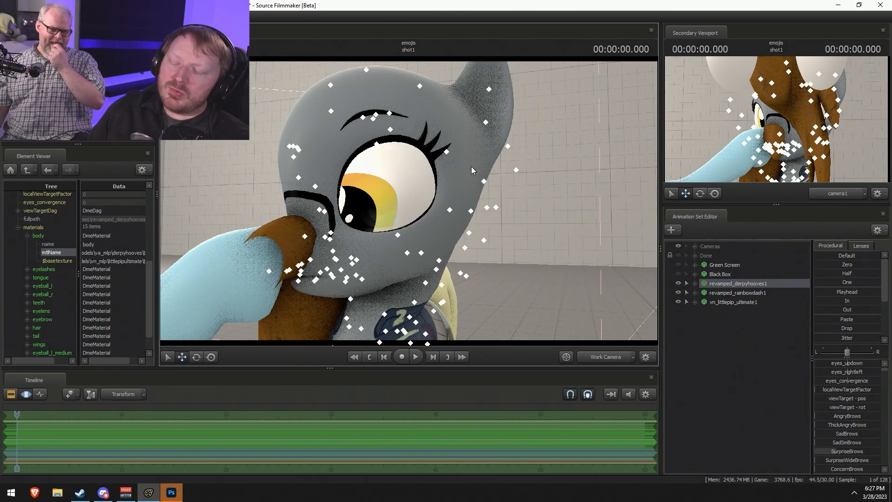
key("s")
left_click_drag(512, 259, 502, 269)
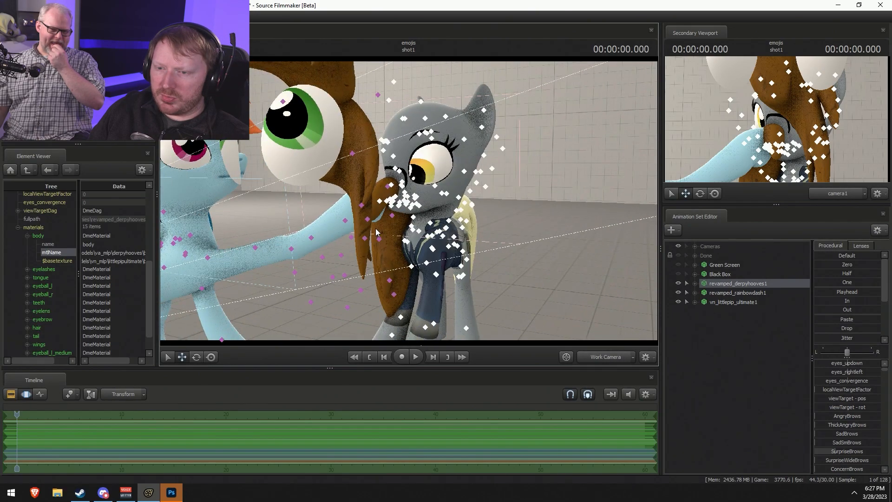
Try moving the Tail1 bone of vn_littlepip_ultimate1 downward, away from Derpy's muzzle, and check it through both cameras.
left_click(370, 218, "ctrl")
left_click_drag(355, 212, 326, 326)
left_click_drag(400, 279, 442, 213)
key("w")
key("s")
key("w")
left_click(620, 354)
left_click(620, 354, "ctrl")
left_click_drag(565, 307, 526, 238)
key("d")
key("s")
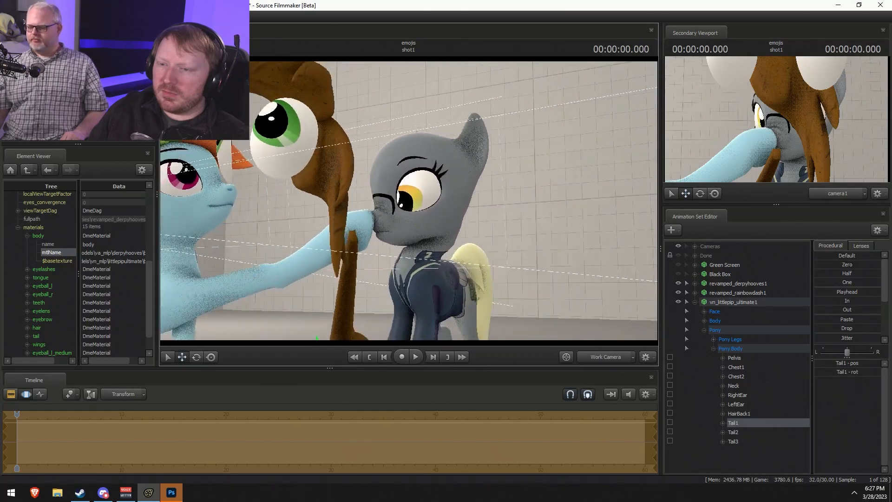
Undo the tail bone move and the $basetexture attribute on Derpy's body material.
key("ctrl+z")
key("ctrl+z")
key("ctrl+z")
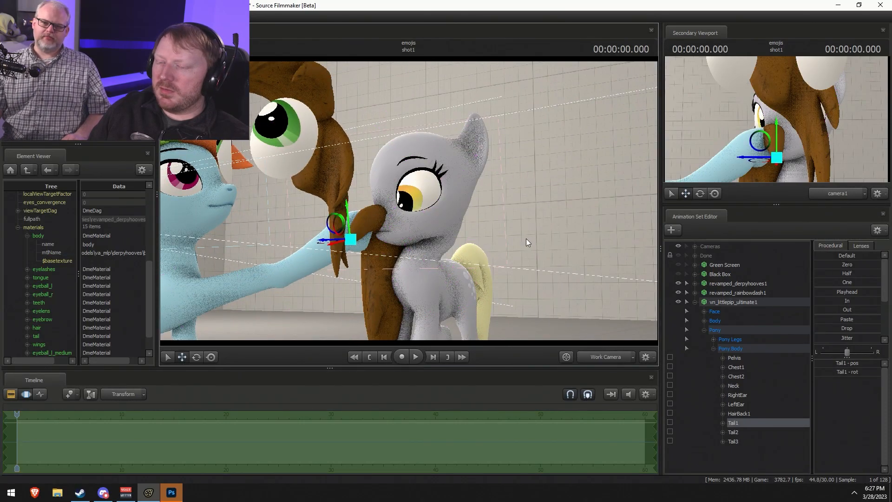
left_click_drag(526, 238, 493, 236)
key("w")
left_click_drag(385, 201, 409, 201)
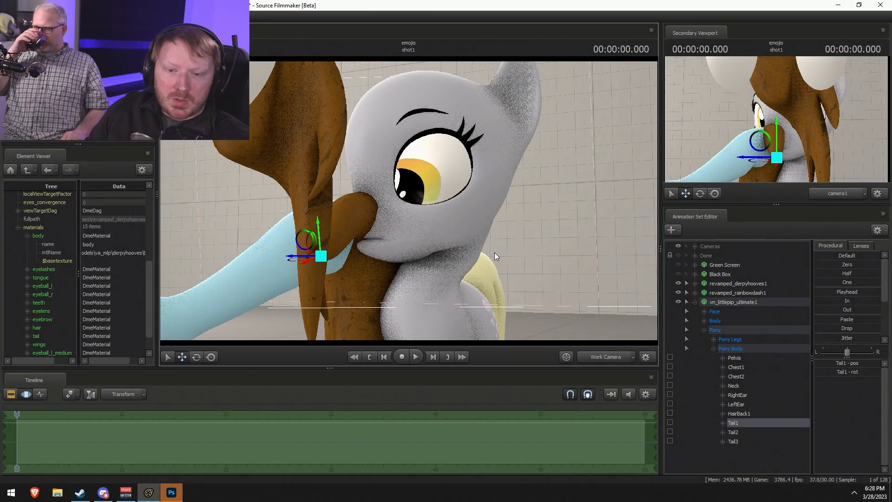
right_click(41, 237)
left_click(39, 239)
left_click(26, 236)
left_click(27, 236)
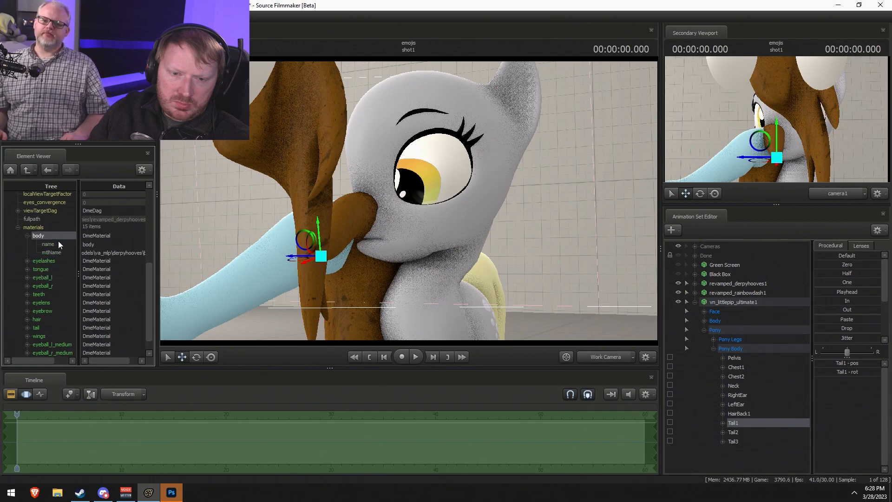
right_click(54, 237)
mouse_move(142, 306)
left_click(409, 202)
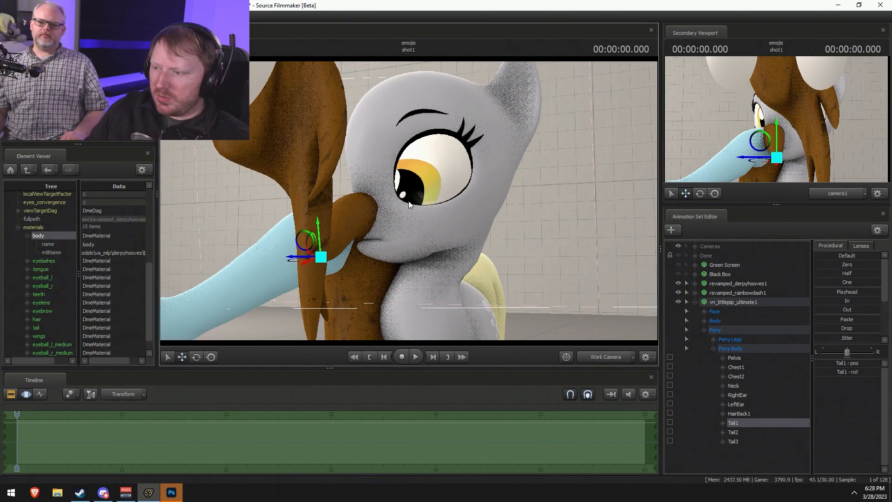
Move the whole vn_littlepip_ultimate1 model out from inside Derpy to stand next to her.
left_click(750, 300)
key("f")
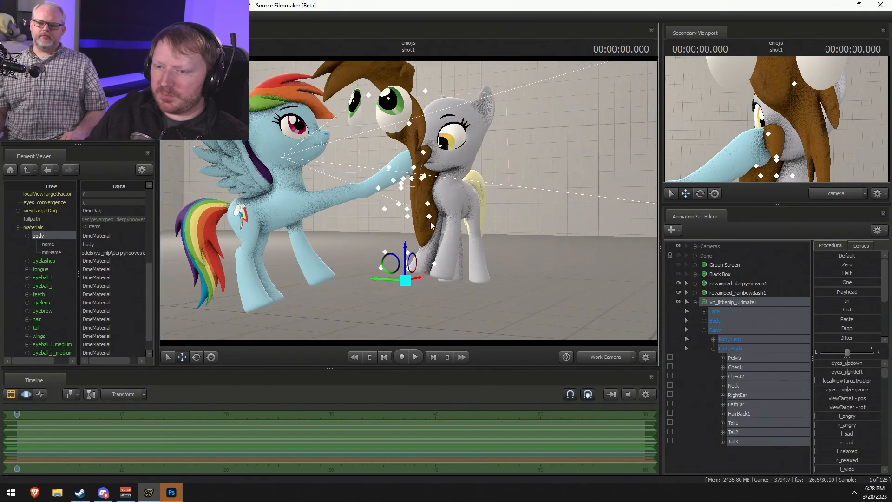
left_click_drag(389, 272, 409, 201)
key("a")
key("w")
Show the model elements of vn_littlepip_ultimate1 and set its body material's $alpha to 1.
right_click(747, 304)
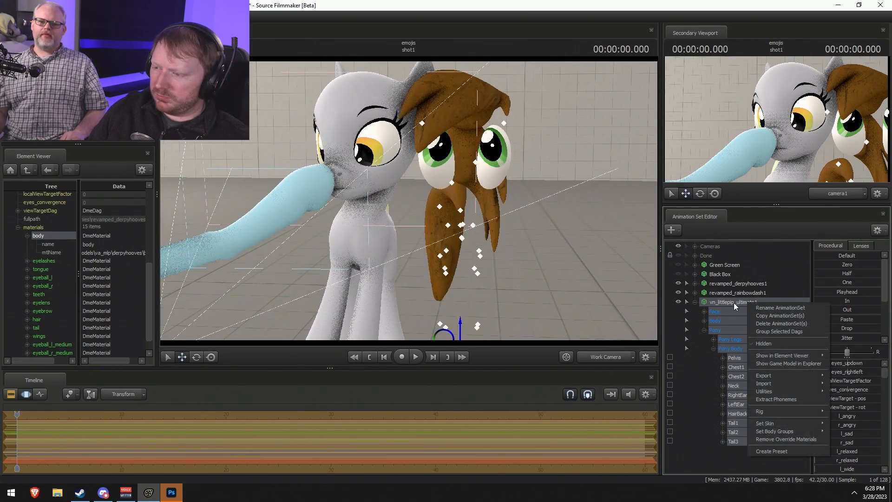
mouse_move(792, 358)
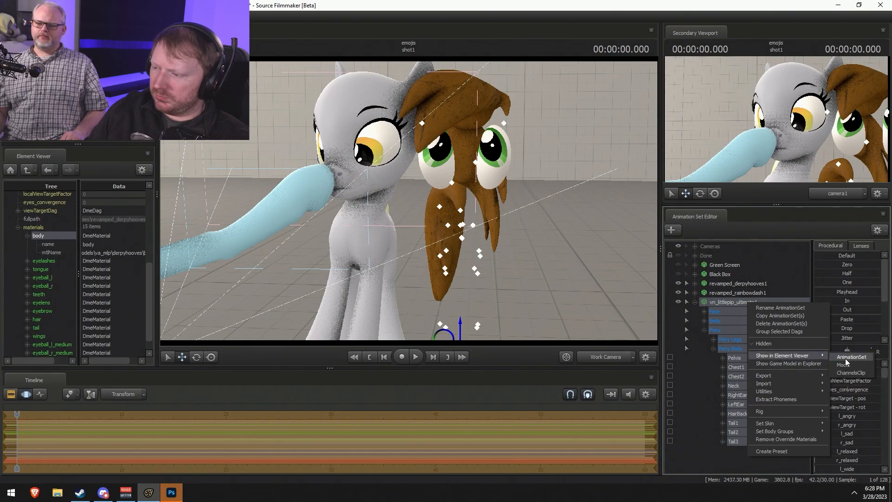
left_click(846, 364)
left_click(18, 352)
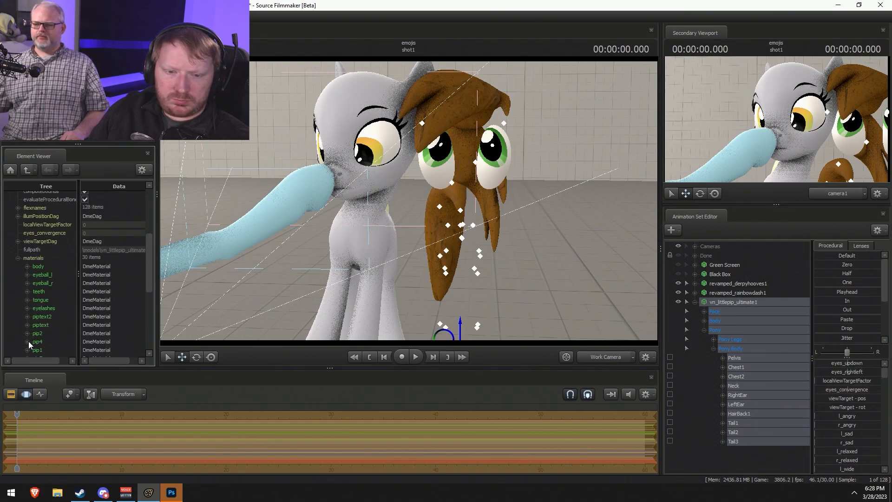
left_click(29, 266)
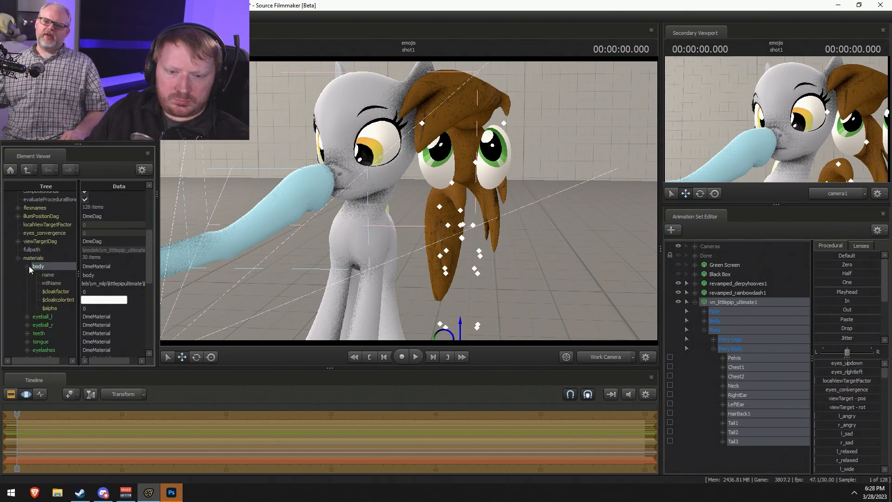
left_click(102, 315)
double_click(103, 309)
type("1")
left_click(100, 283)
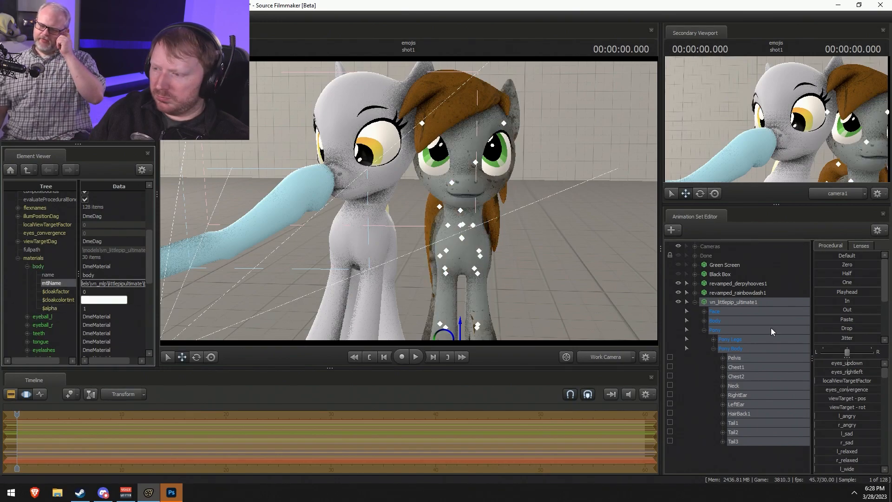
Show the model elements of revamped_derpyhooves1 and expand its body material.
right_click(760, 301)
mouse_move(806, 355)
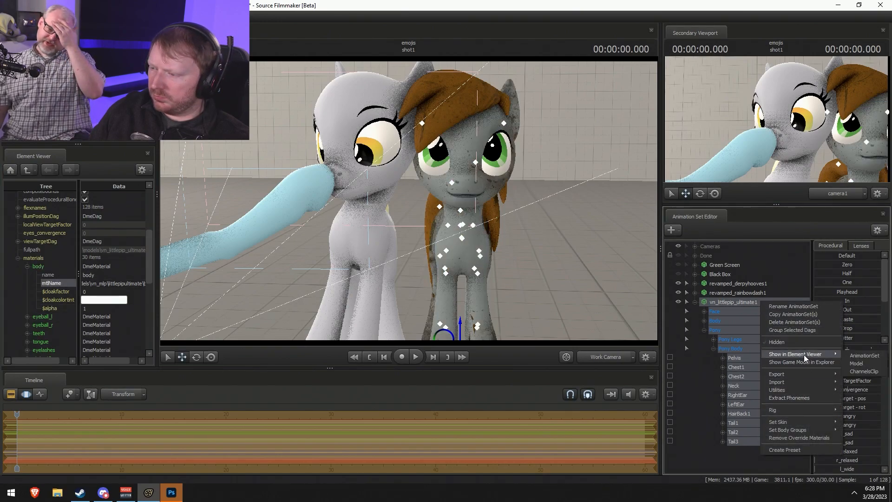
right_click(743, 284)
mouse_move(782, 339)
left_click(851, 350)
key("w")
left_click_drag(552, 263, 550, 251)
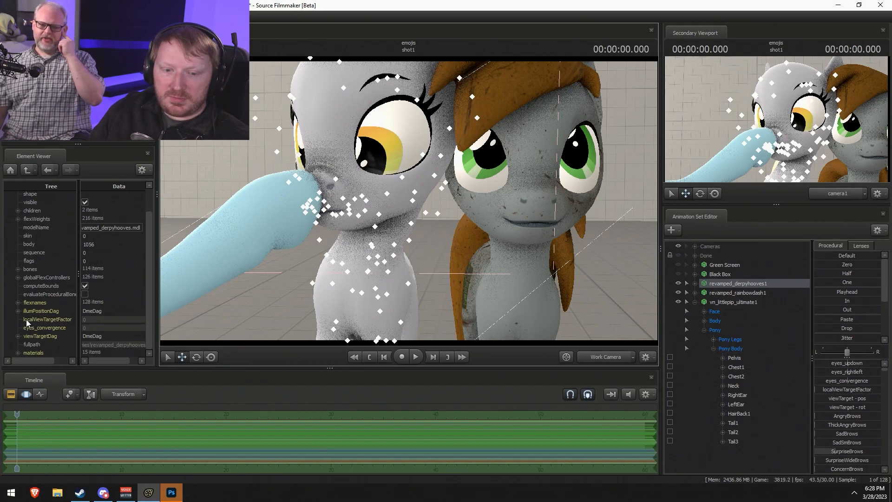
left_click(18, 353)
left_click(27, 267)
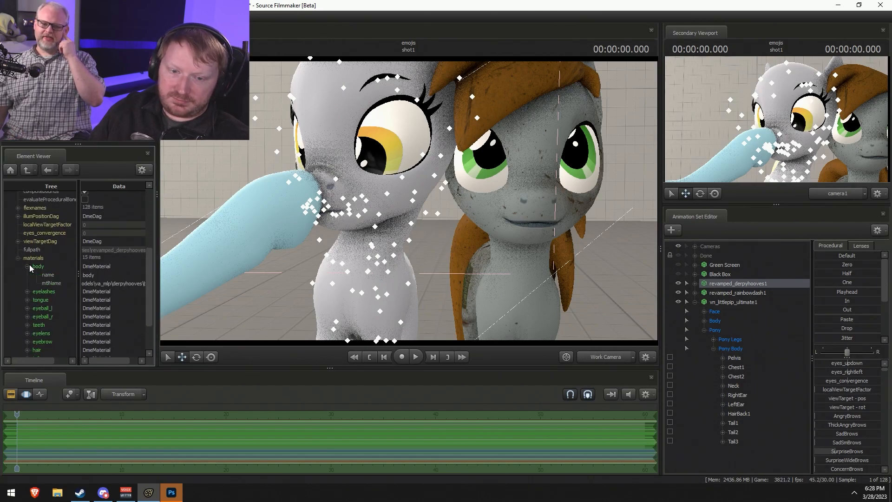
Add a vector3 attribute named $color to Derpy's body material.
right_click(41, 265)
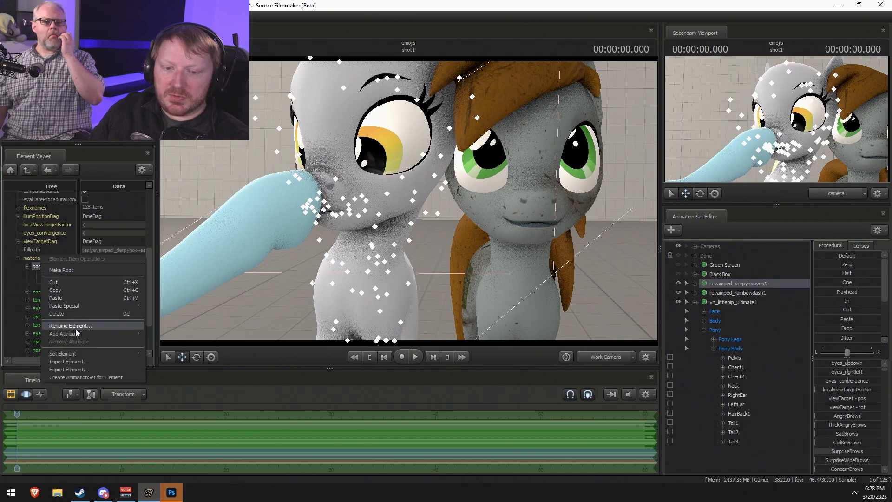
mouse_move(76, 335)
left_click(162, 355)
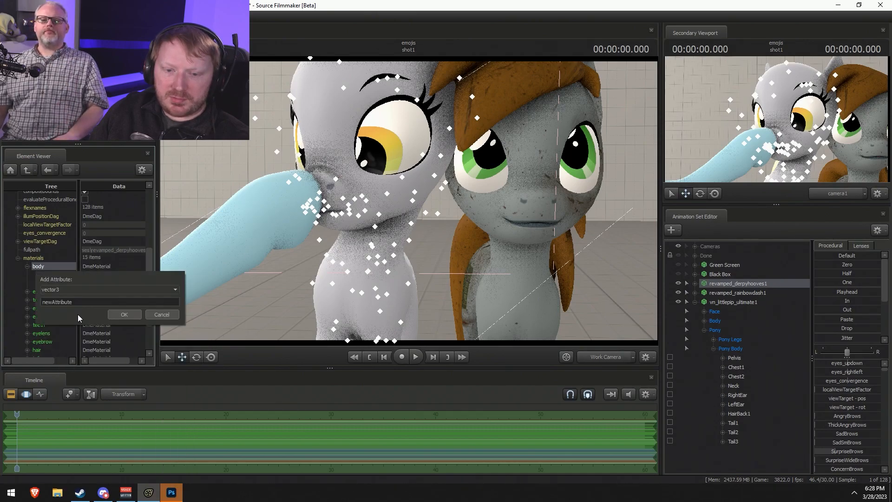
type("$color")
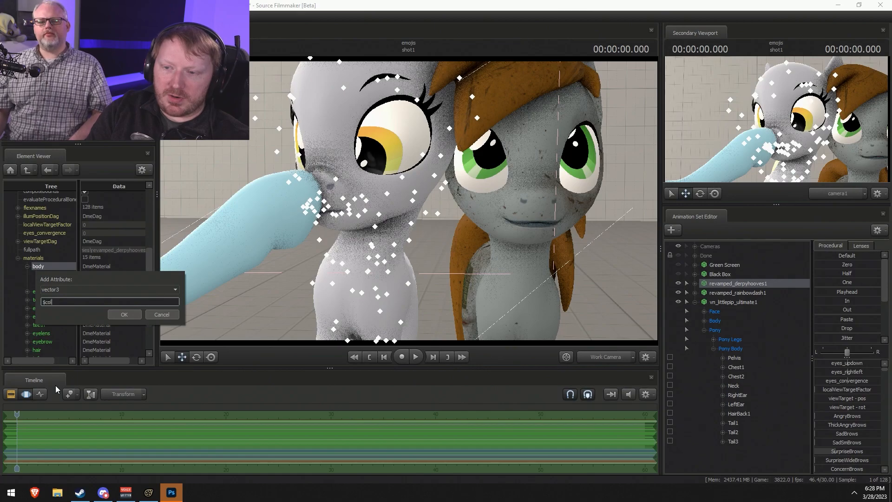
key("Return")
left_click(69, 284)
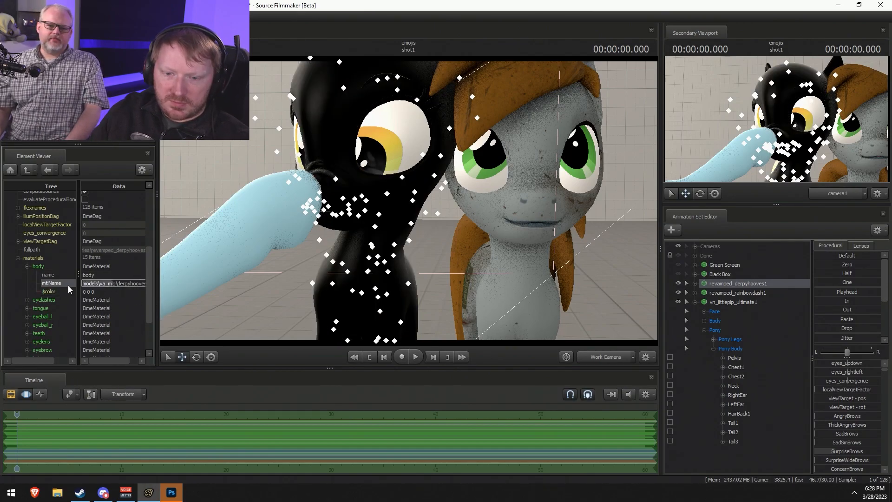
Set Derpy's body $color to 0.8 0.8 0.8 and compare her coat with Littlepip's up close.
left_click(105, 292)
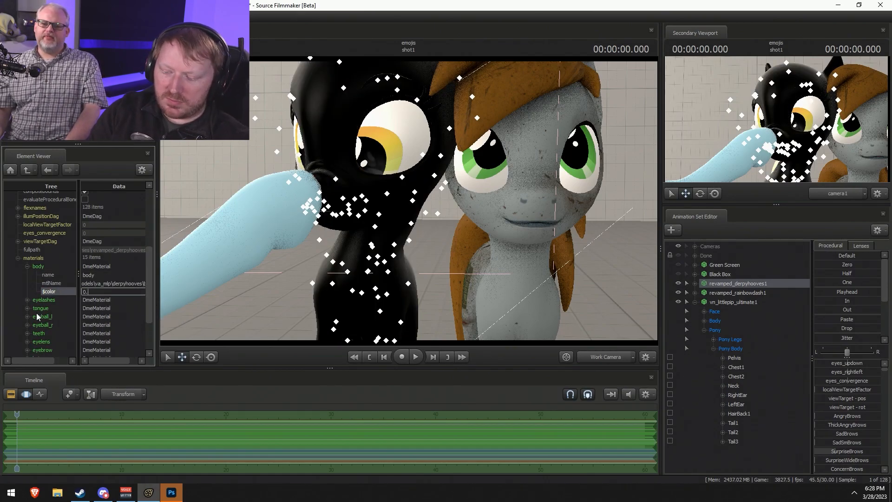
type("0.8 0.8 0.8")
key("Return")
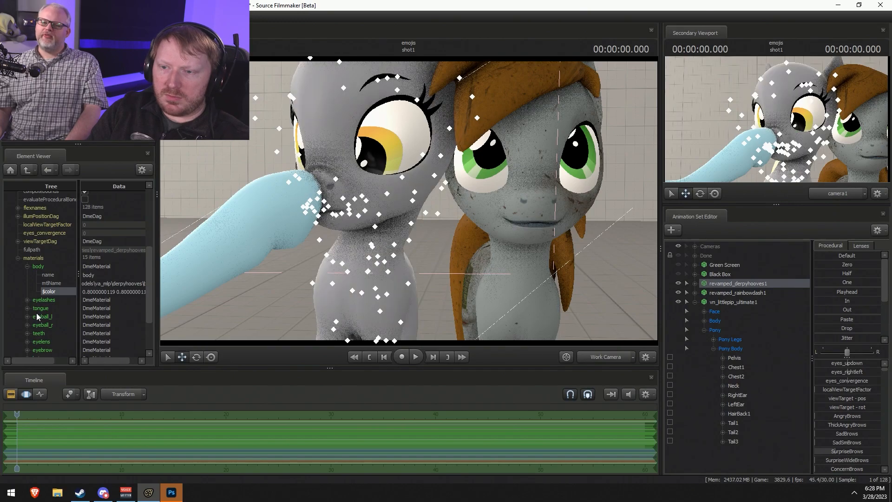
left_click_drag(405, 241, 428, 229)
key("w")
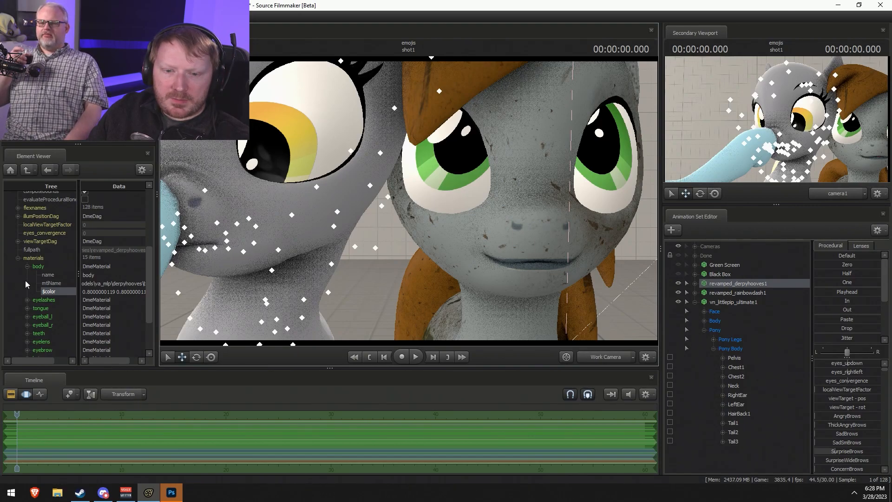
Change Derpy's body $color to 0.8 0.85 0.8.
double_click(126, 293)
double_click(126, 292)
type("85 0.8")
key("Return")
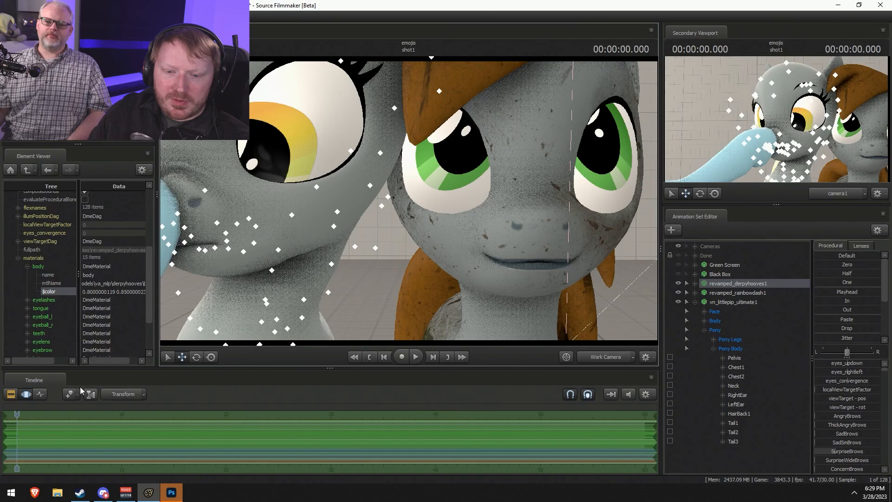
Set the third component of Derpy's body $color to 0.83.
left_click_drag(113, 362, 135, 361)
double_click(142, 291)
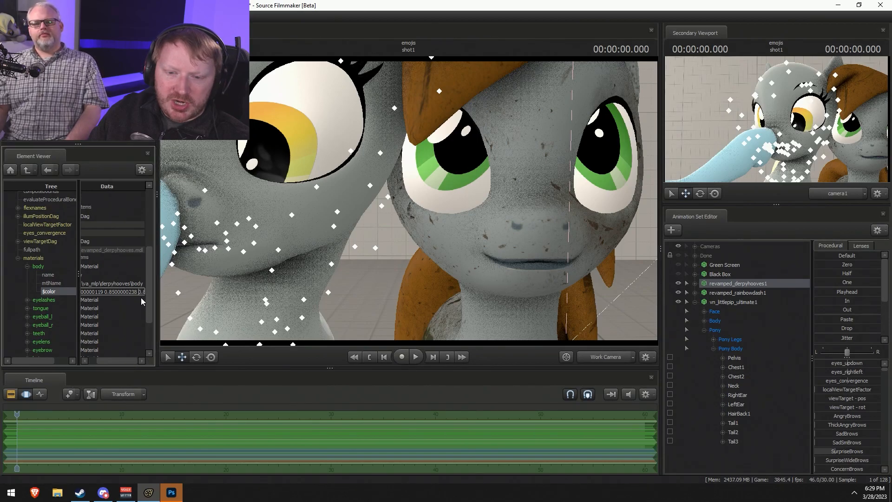
left_click_drag(150, 292, 561, 290)
type("0.825")
key("Return")
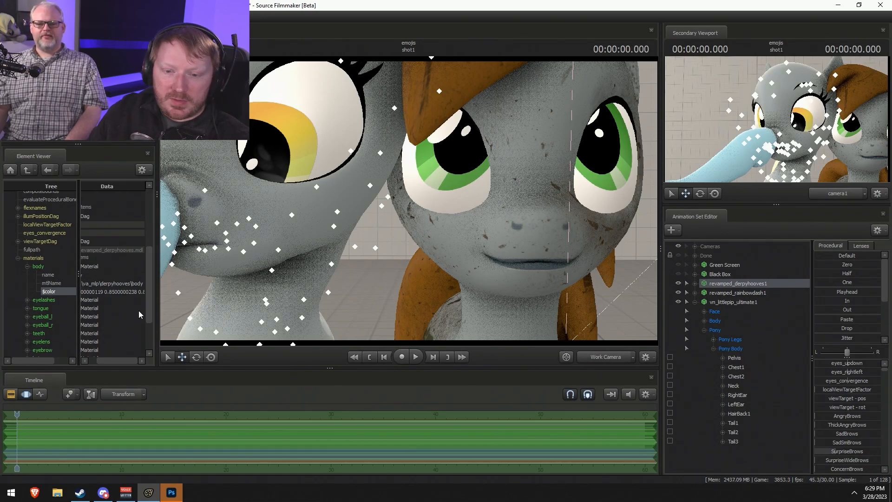
Set Derpy's body $color to 0.7 0.7 0.7.
double_click(123, 293)
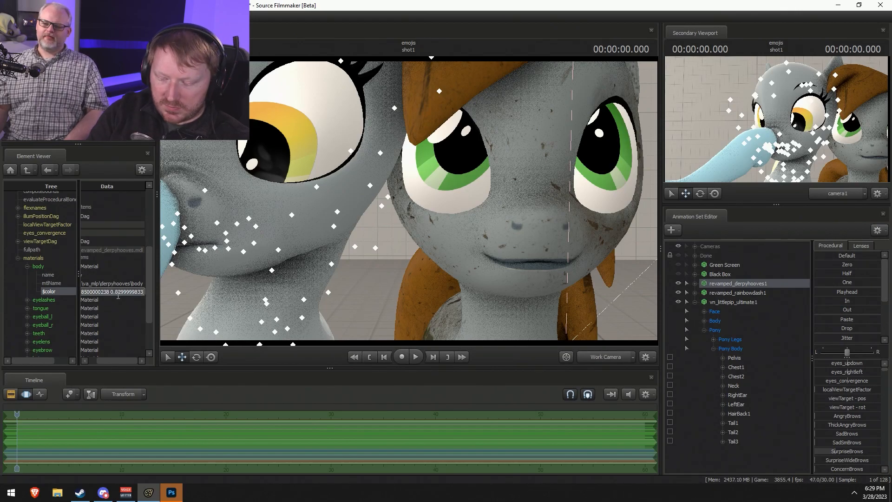
key("ctrl+a")
key("BackSpace")
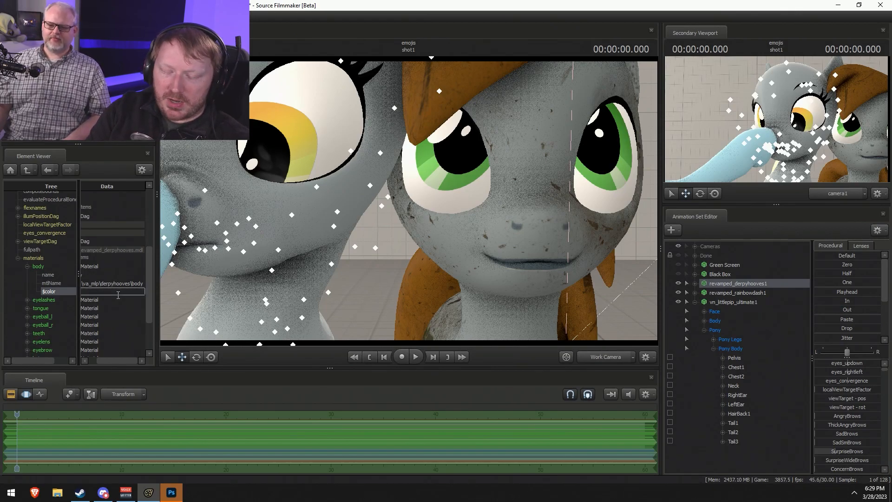
type("0.7 0")
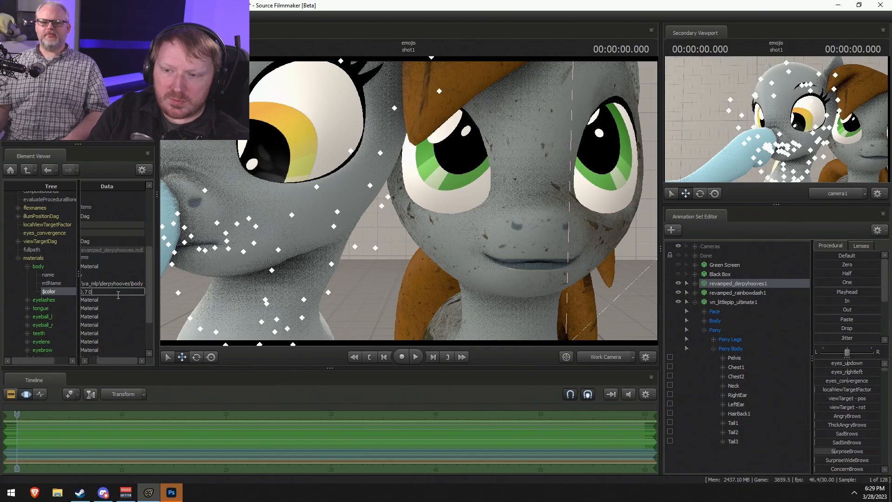
type(".7 0.7")
key("Return")
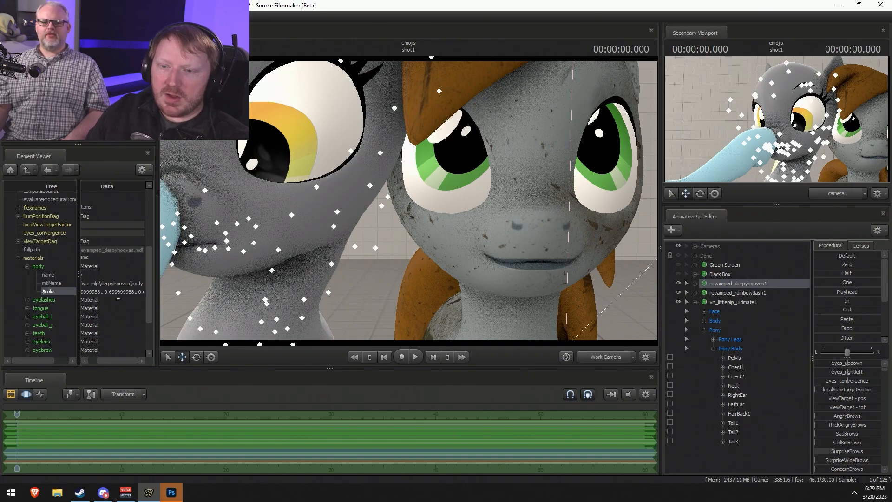
Set Derpy's body $color to 0.75 0.75 0.75.
left_click_drag(117, 361, 66, 356)
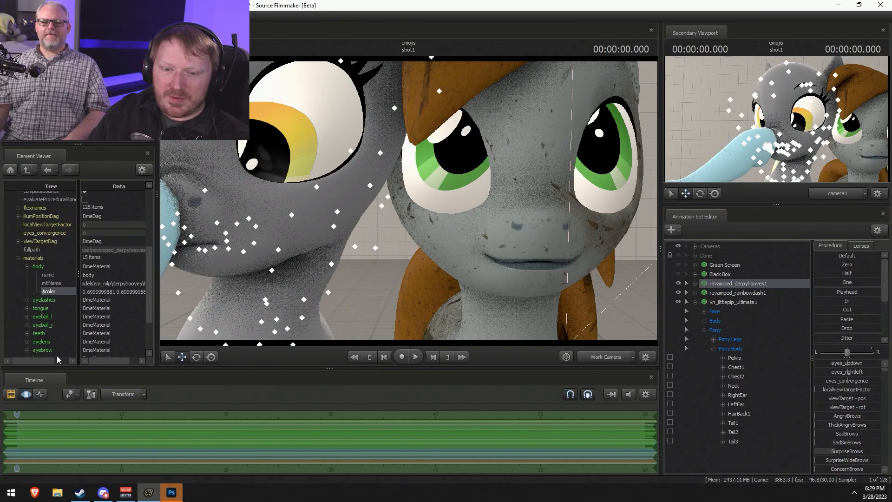
double_click(130, 294)
type("0.75 0.75 0.75")
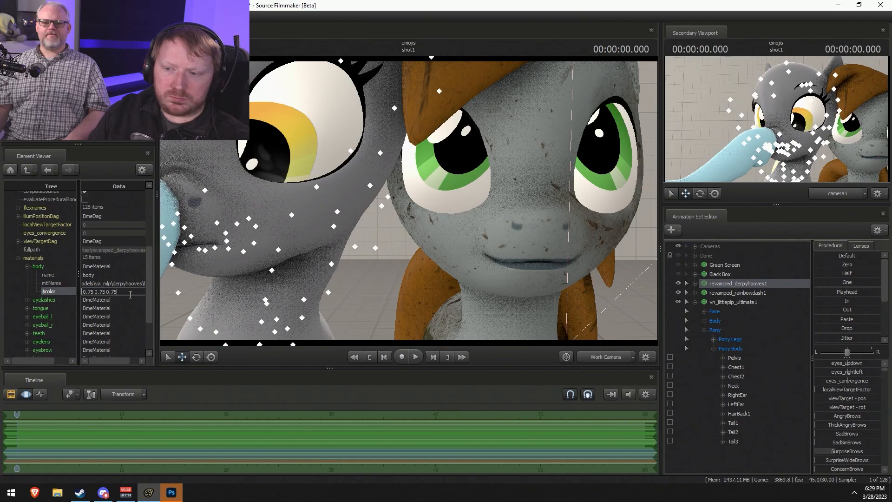
key("Return")
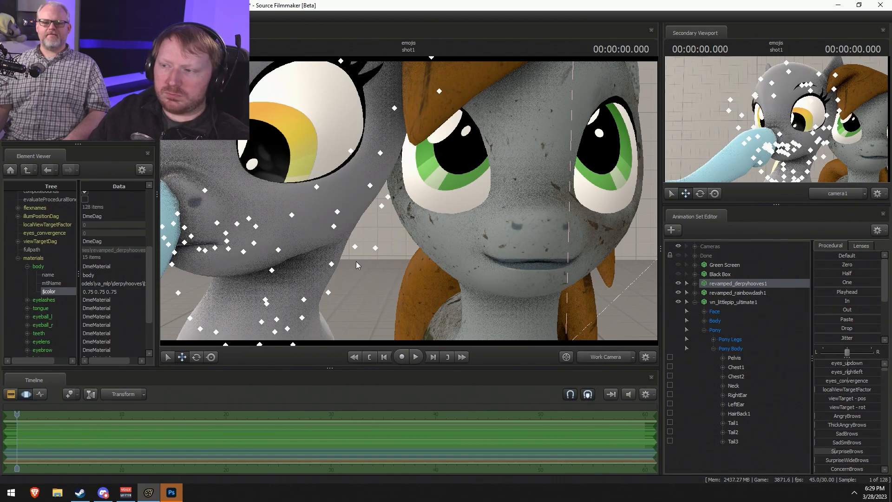
Change the second component of Derpy's body $color to 0.80 and the third to 0.77.
double_click(104, 292)
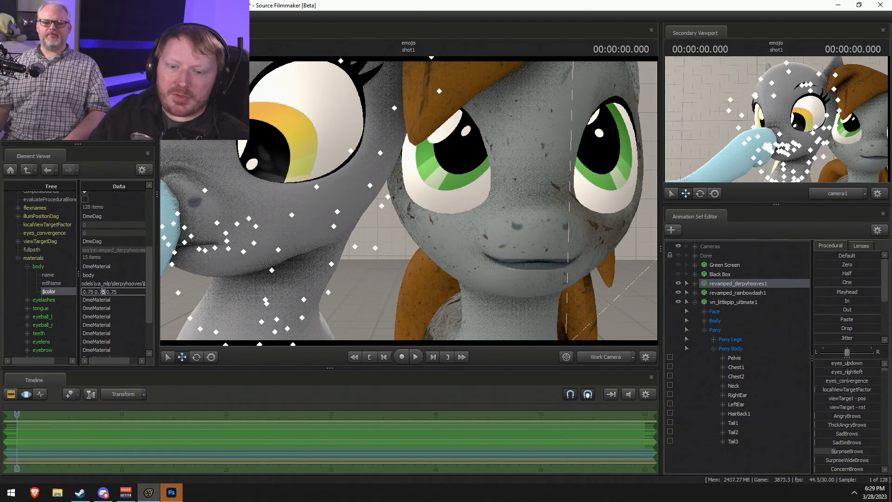
key("BackSpace")
key("BackSpace")
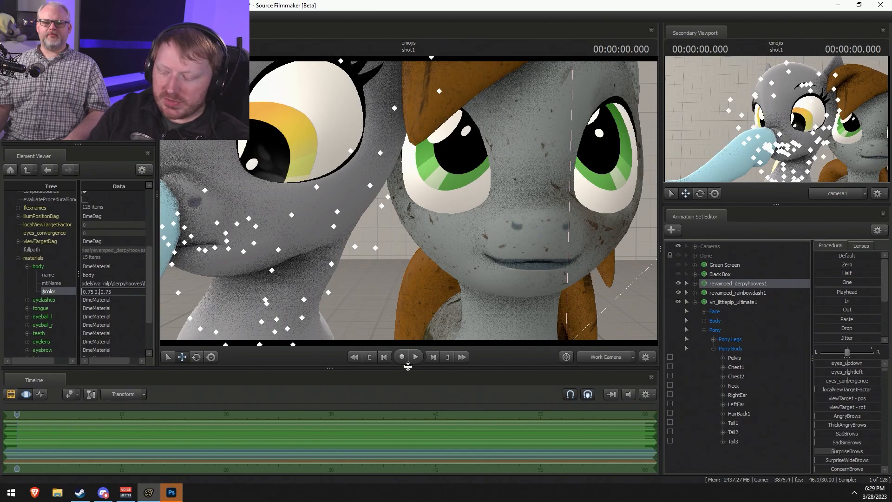
type("80")
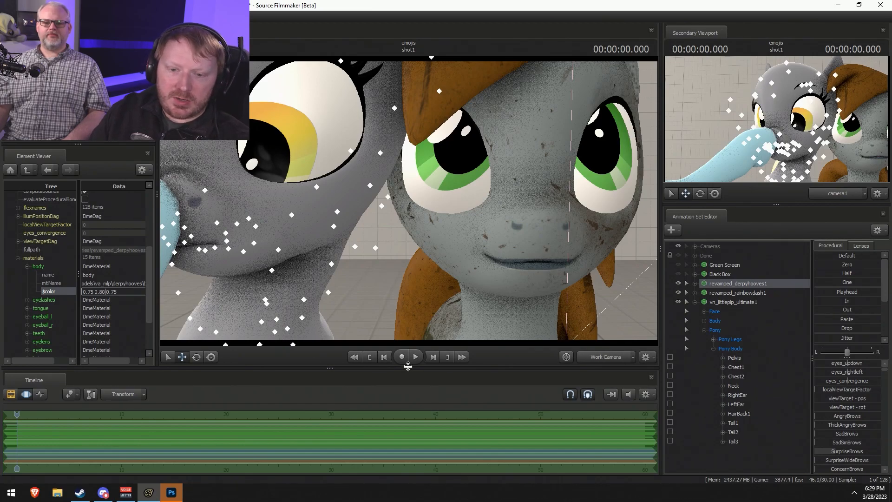
key("Return")
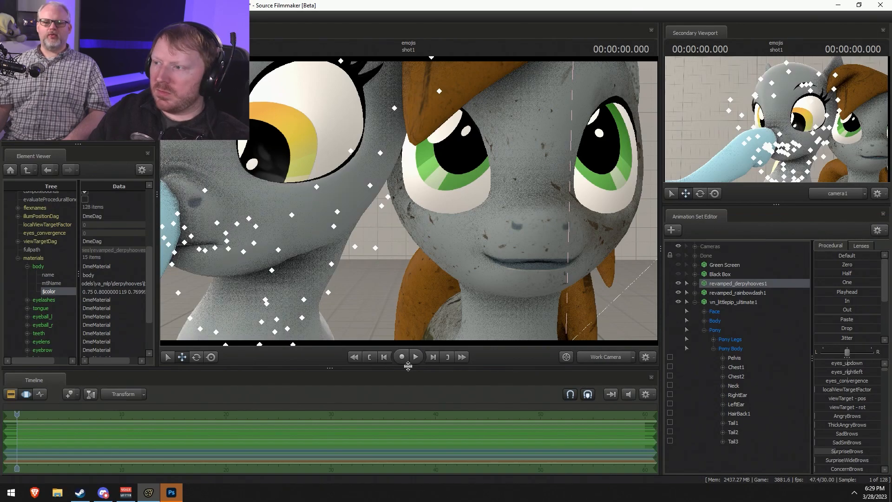
Compare both ponies' chests, set the first two components of Derpy's body $color to 0.74 and 0.79, and reframe their faces.
key("s")
left_click_drag(412, 249, 402, 275)
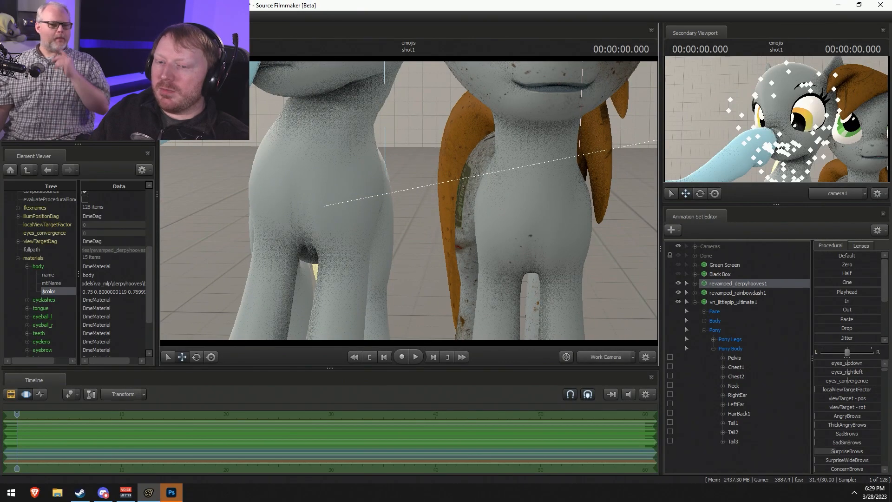
left_click(121, 292)
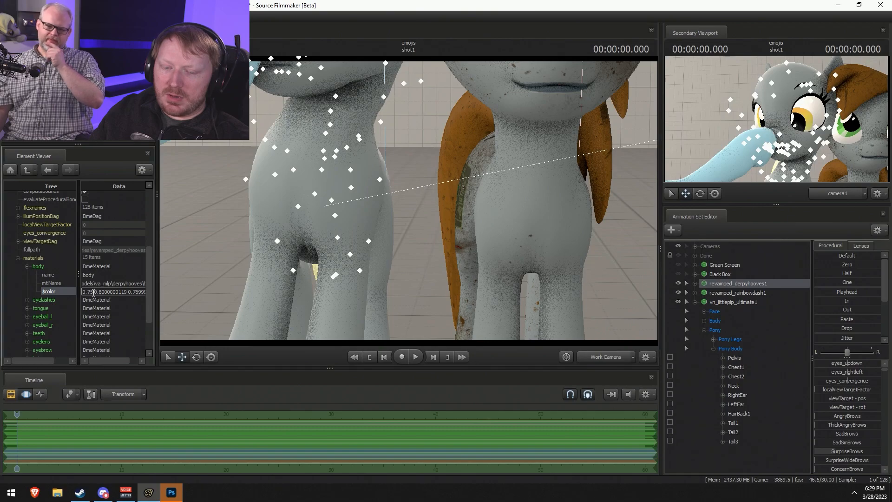
key("BackSpace")
type("4")
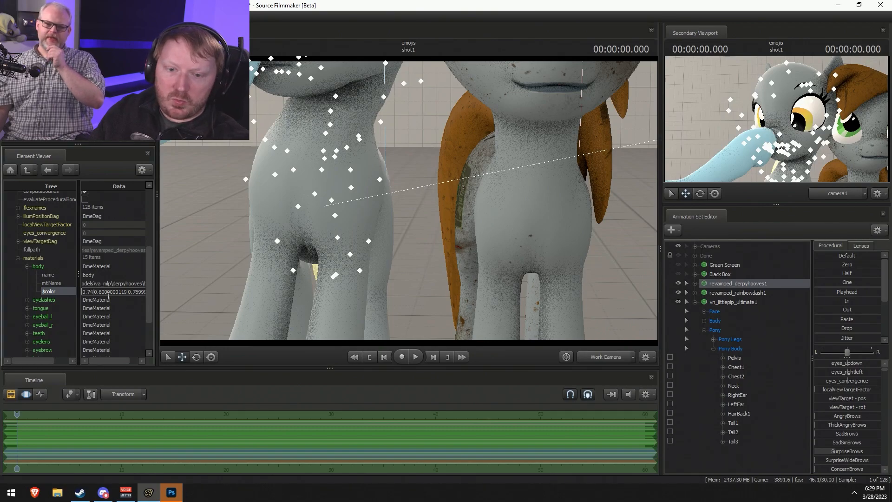
left_click_drag(103, 292, 127, 295)
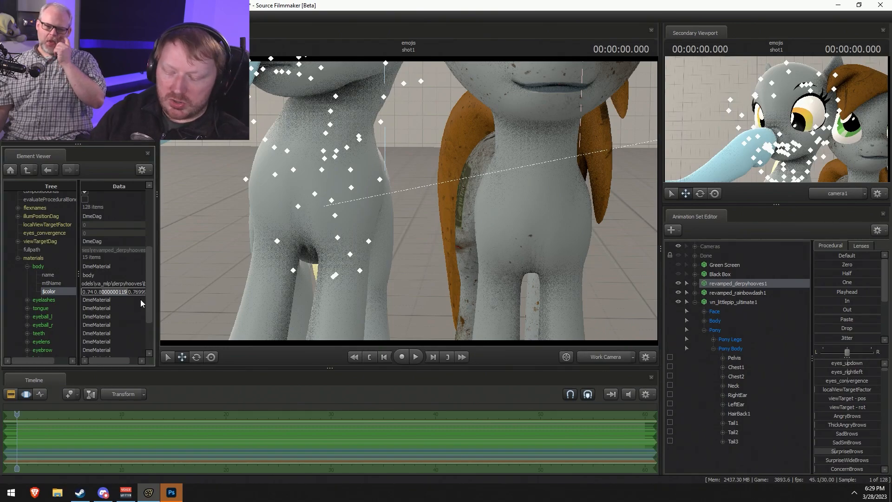
key("BackSpace")
key("BackSpace")
type("79")
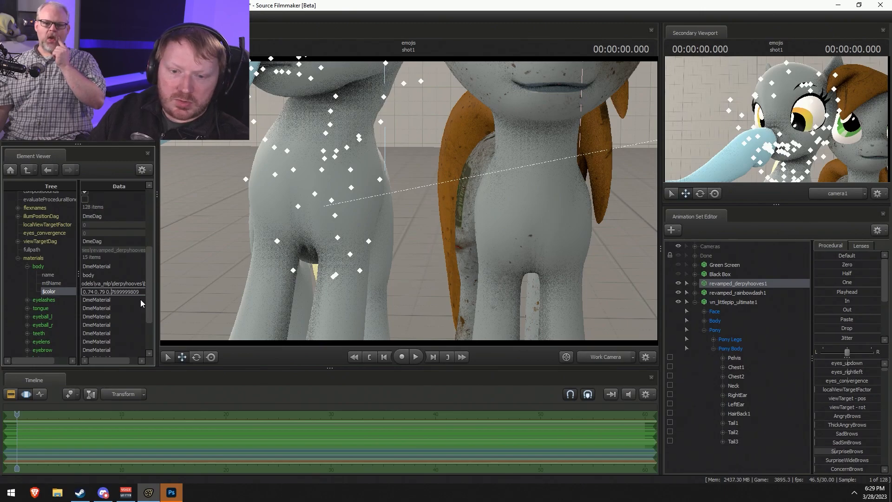
key("Return")
left_click(120, 284)
left_click_drag(455, 246, 455, 148)
key("s")
left_click_drag(409, 200, 395, 163)
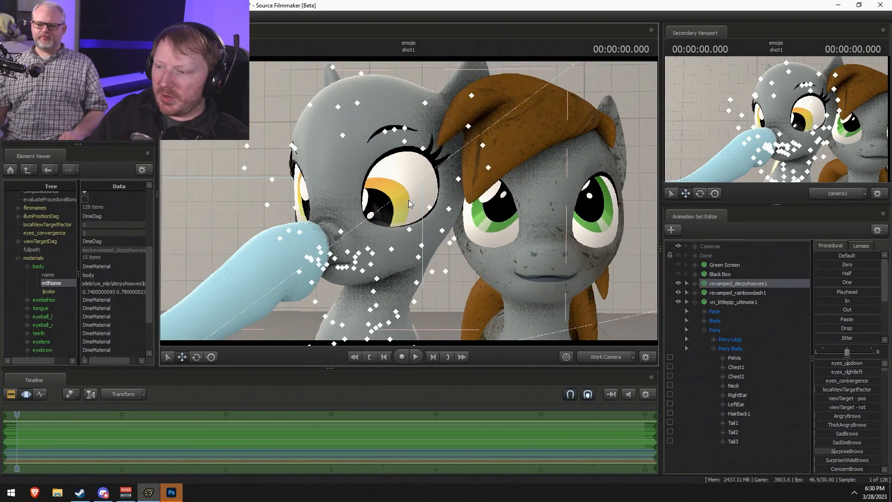
Show the vn_littlepip_ultimate1 model in the Element Viewer and set its body material's $alpha to 0.
left_click(26, 266)
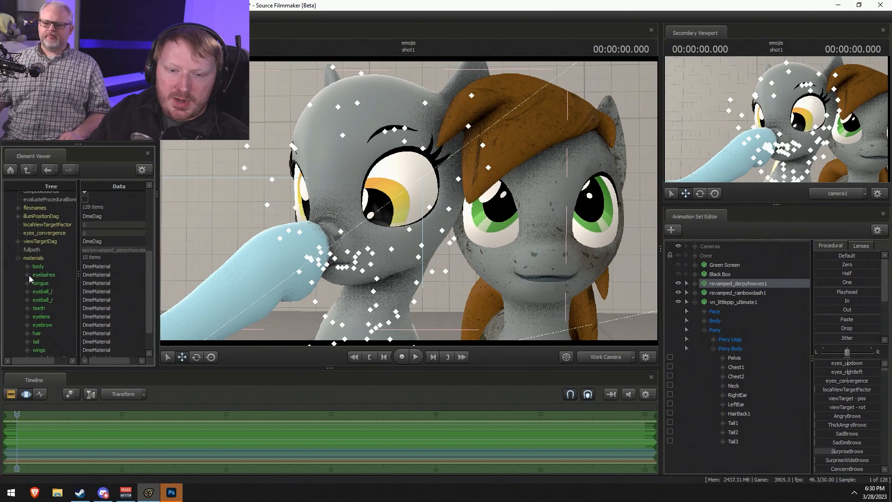
right_click(742, 302)
left_click(816, 365)
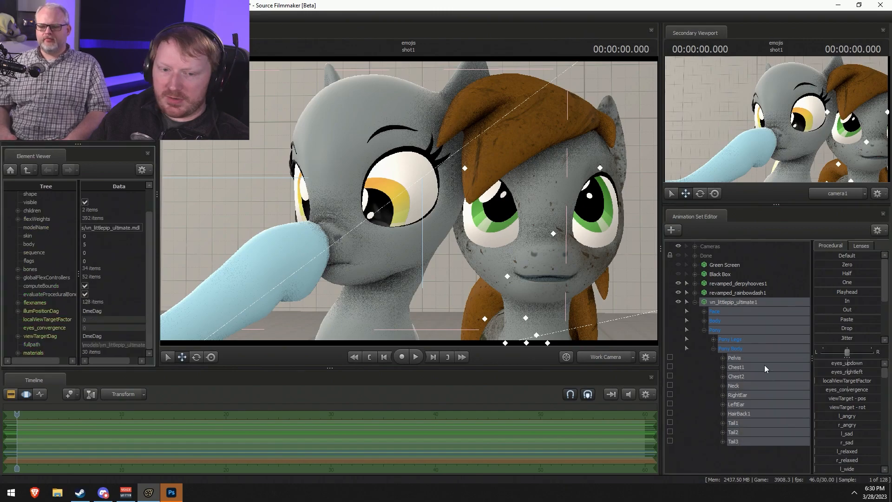
left_click(18, 353)
scroll(37, 302, "down", 5)
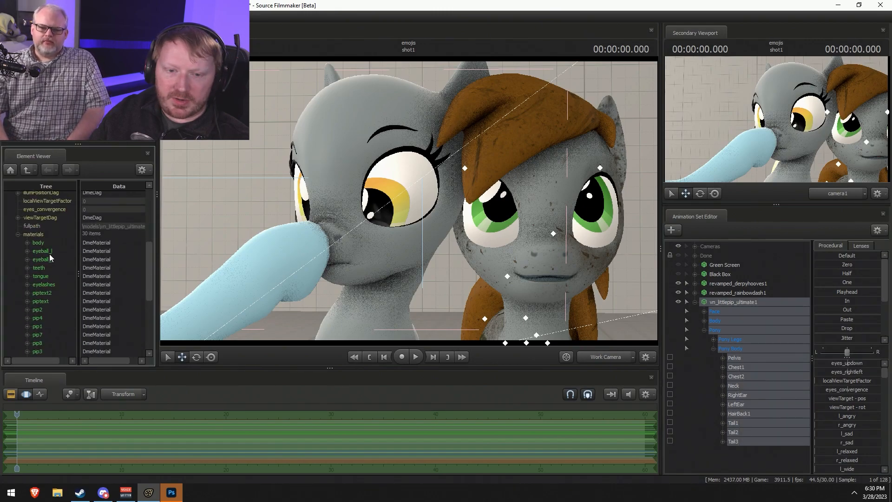
left_click(27, 243)
left_click(98, 283)
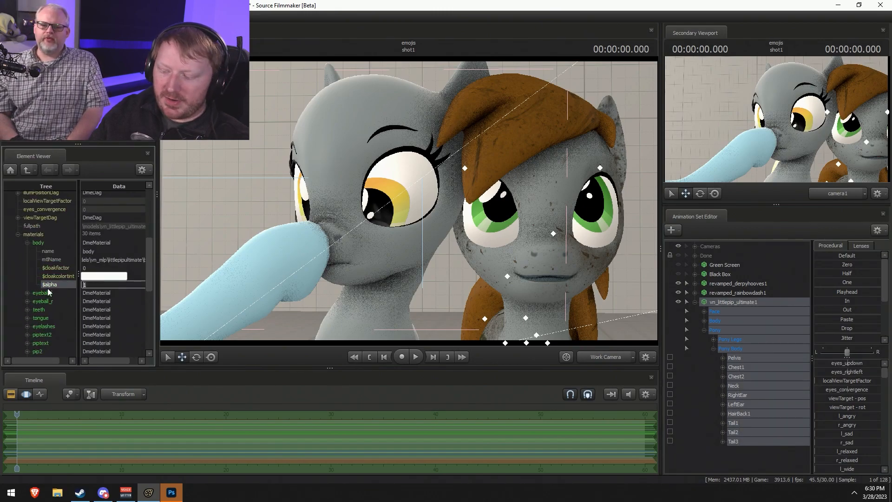
type("0")
key("Return")
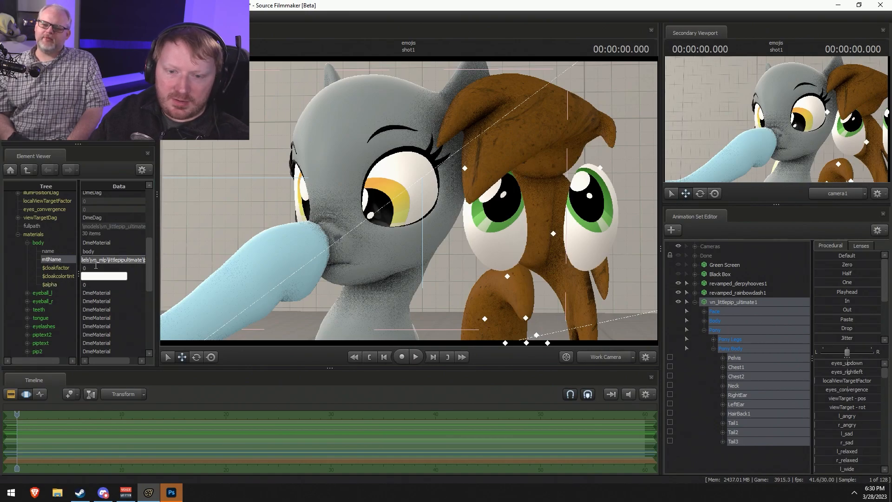
Copy the mtlName path of Littlepip's body material and list the materials of revamped_derpyhooves1 in the Element Viewer.
left_click(111, 251)
left_click(751, 282)
right_click(752, 283)
mouse_move(781, 349)
left_click(855, 345)
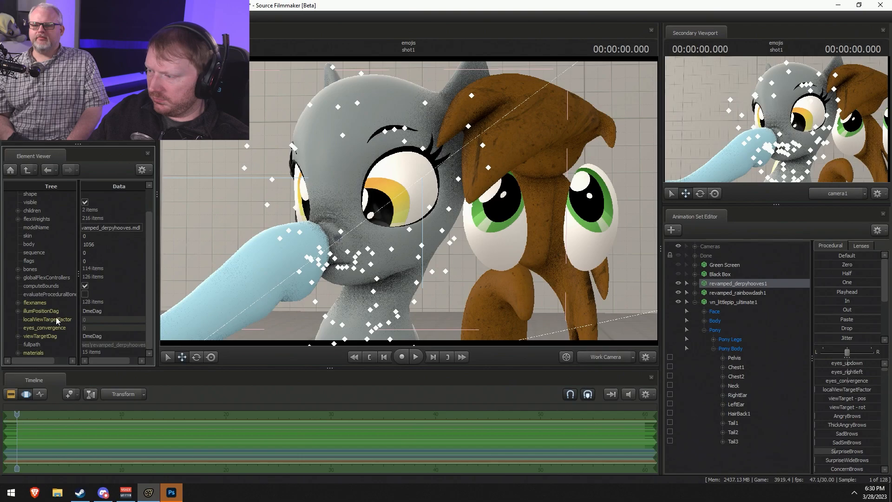
left_click(18, 353)
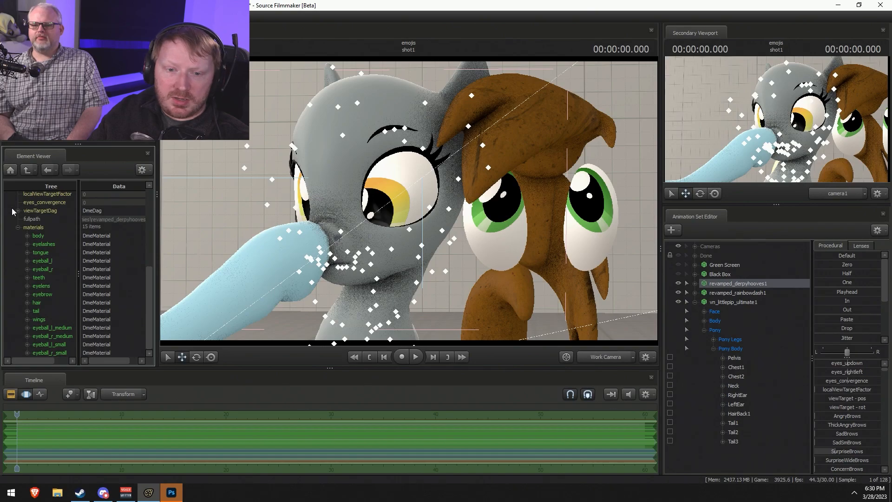
Add a string attribute named $iris to Derpy's eyeball_l material.
right_click(37, 261)
left_click(28, 260)
right_click(42, 262)
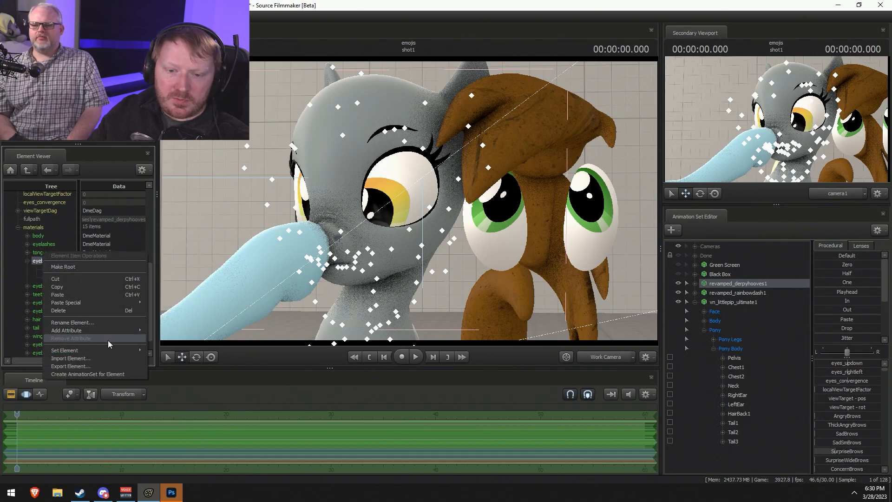
mouse_move(110, 331)
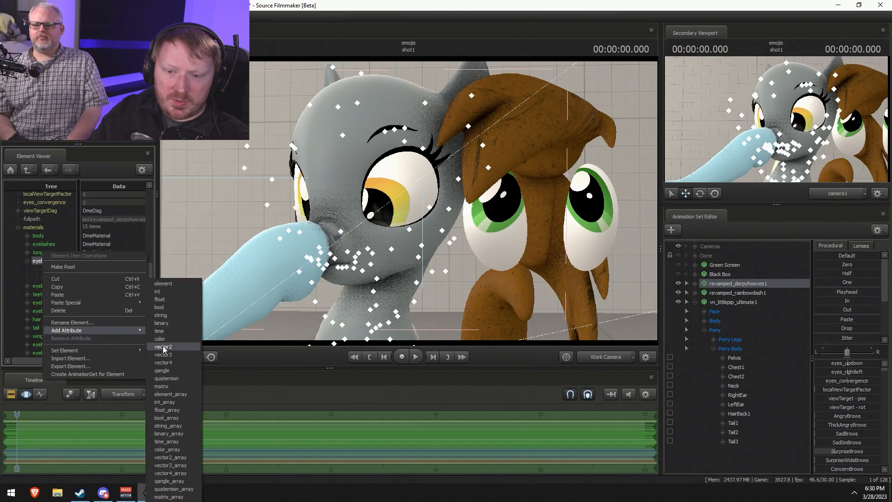
left_click(169, 316)
type("s")
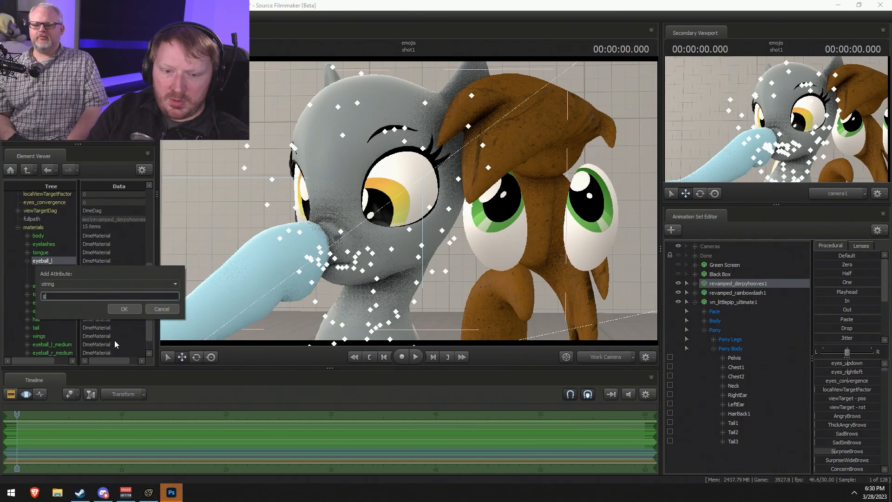
type("iris")
key("Return")
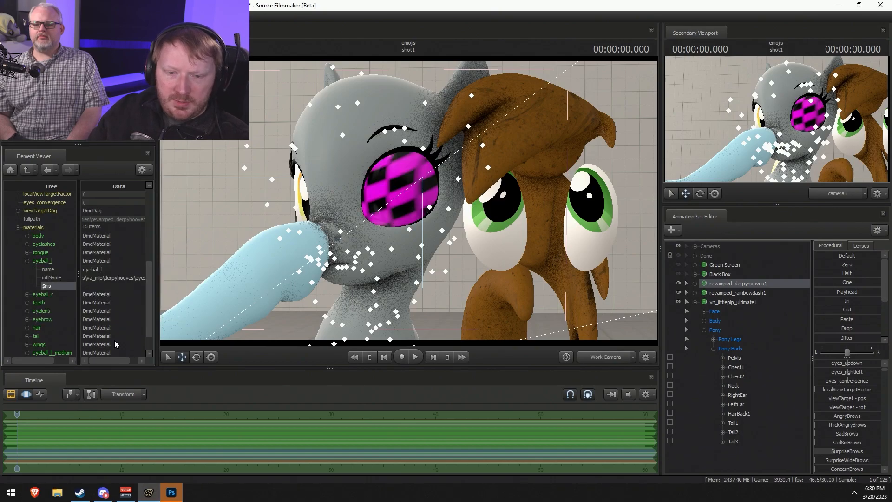
Paste the copied Littlepip body material path as the $iris value of Derpy's eyeball_l material.
double_click(109, 286)
key("ctrl+v")
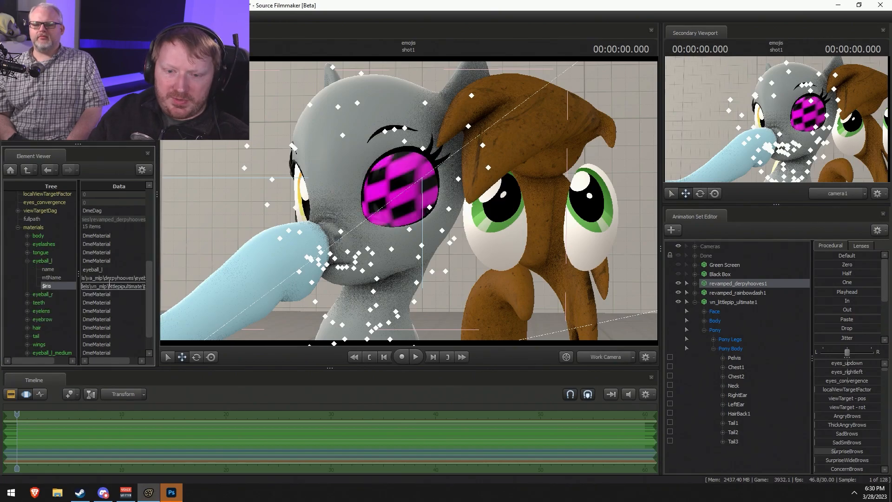
key("Return")
left_click_drag(103, 367, 125, 357)
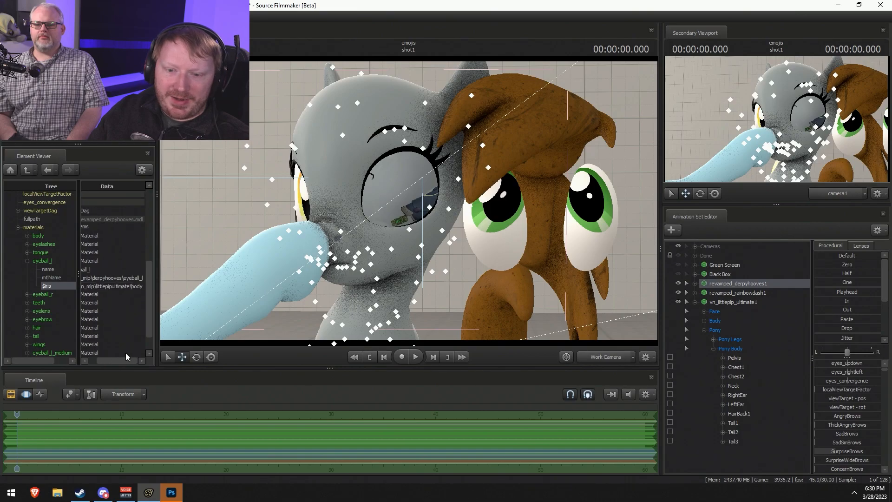
Replace body with pupil at the end of the $iris path, making it end in vn_mlp\littlepipultimate\pupil.
double_click(134, 287)
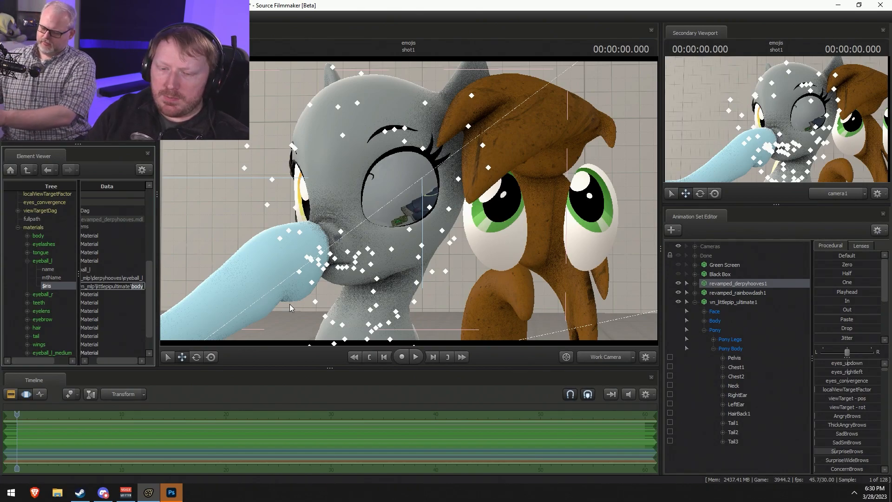
type("pupil")
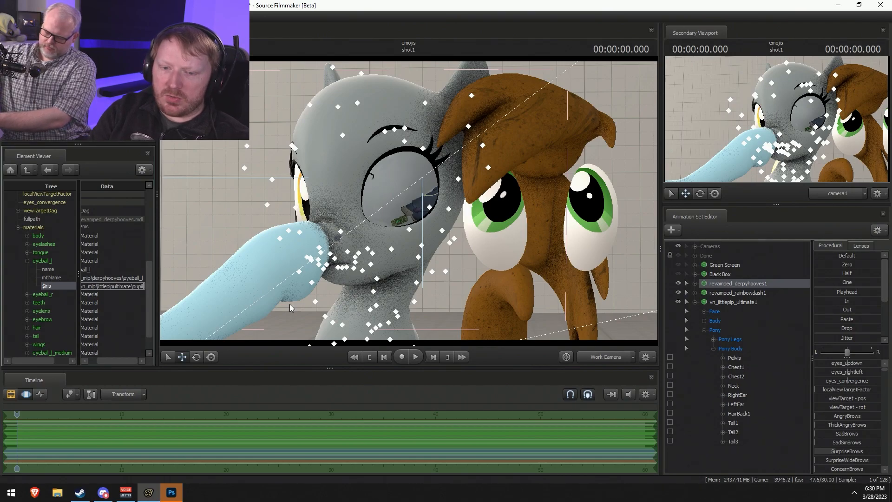
key("Return")
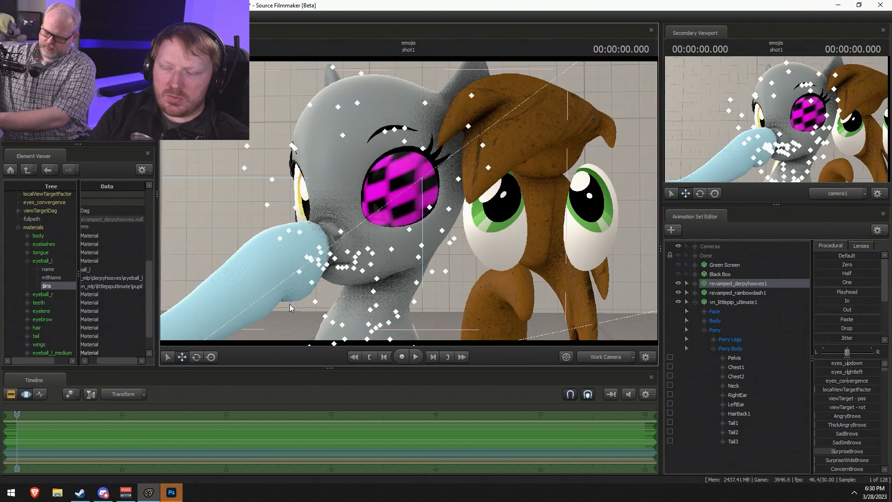
left_click(144, 286)
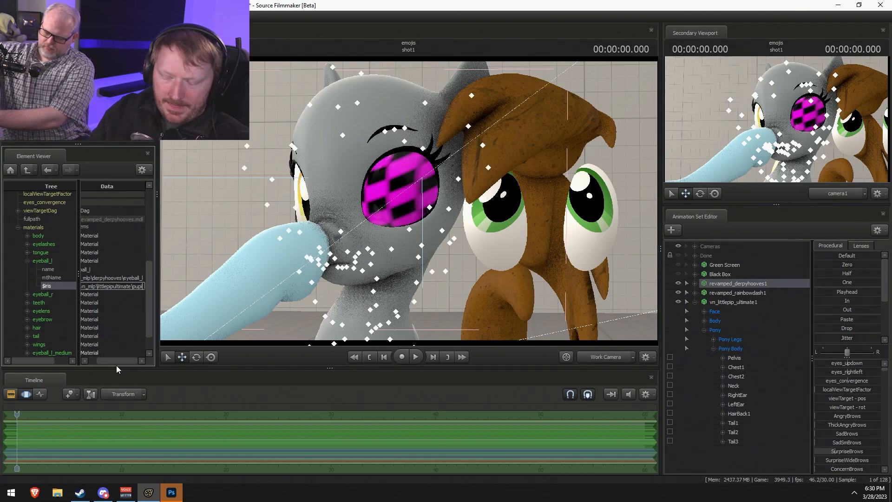
left_click(120, 440)
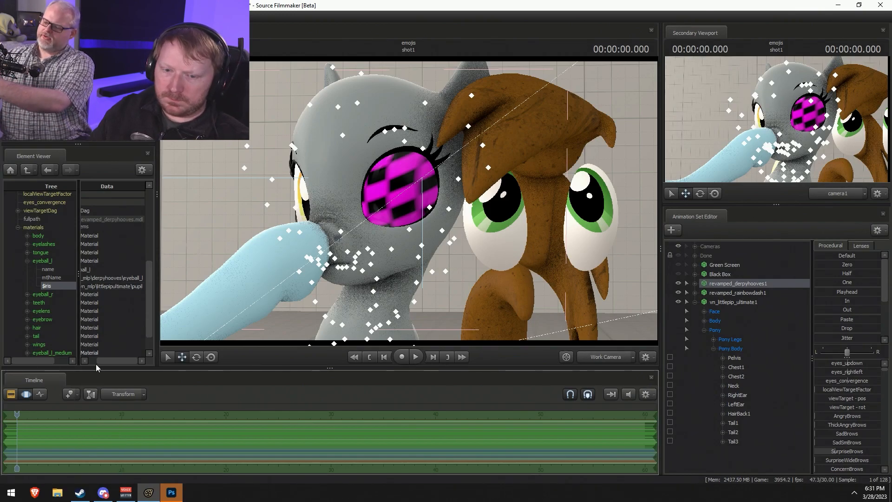
Append _l to the $iris path of Derpy's eyeball_l so it ends in vn_mlp\littlepipultimate\pupil_l.
left_click(135, 278)
left_click(143, 287)
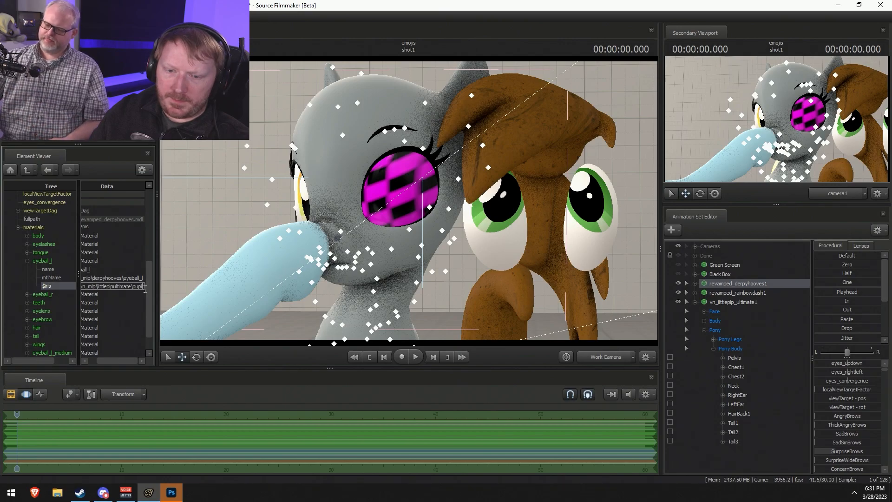
type("_l")
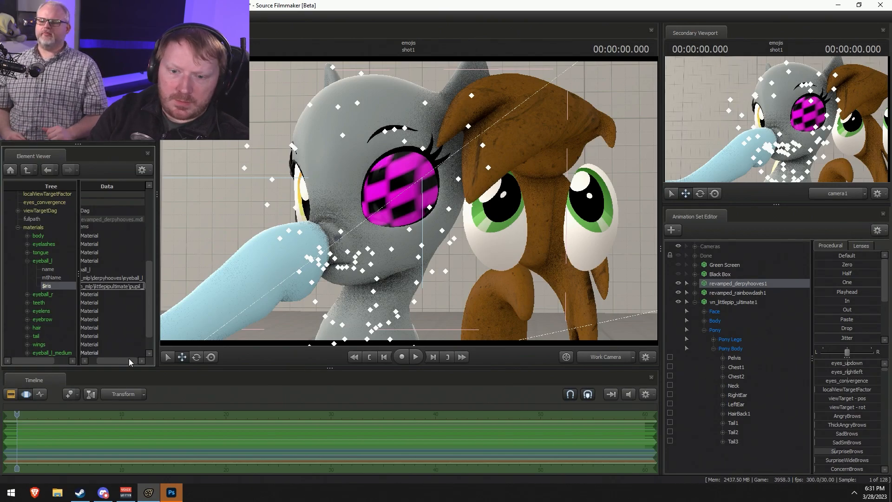
key("Return")
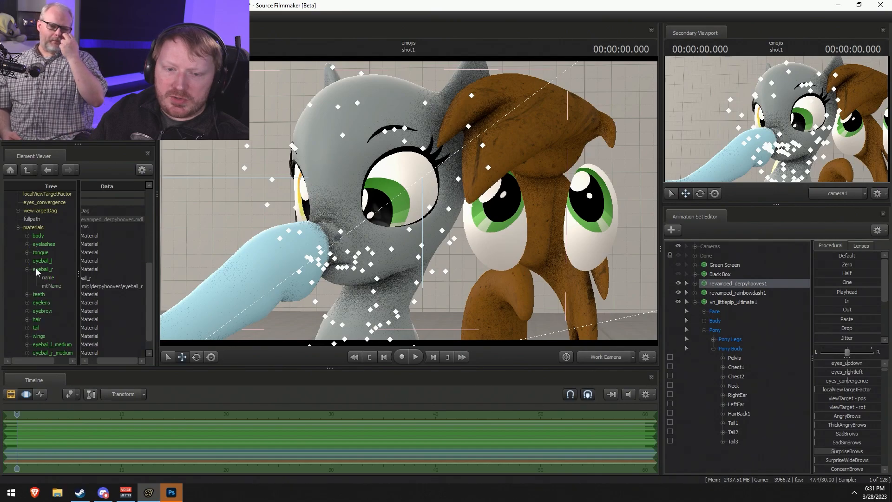
Add a string attribute named $iris to Derpy's eyeball_r material.
right_click(34, 268)
mouse_move(58, 308)
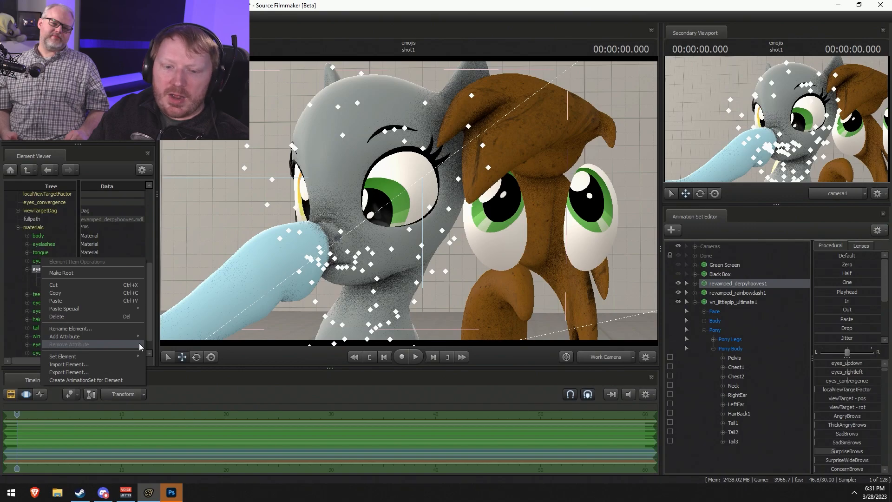
mouse_move(102, 336)
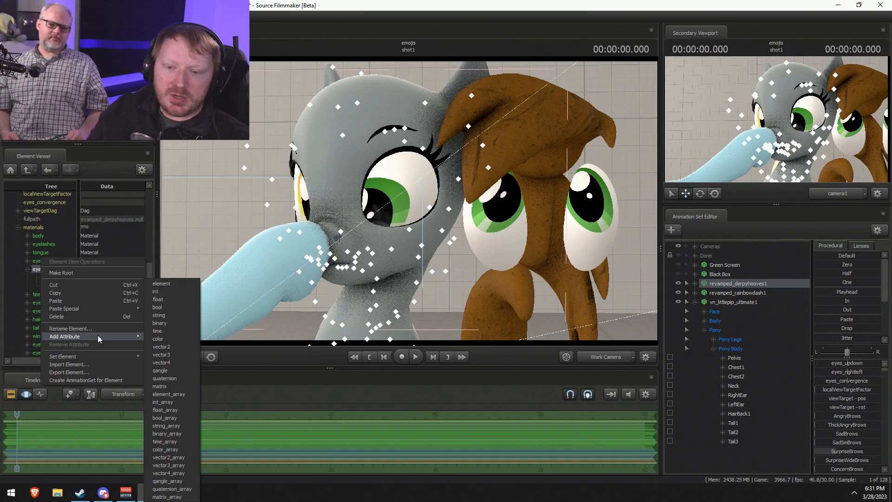
left_click(173, 315)
double_click(62, 305)
type("$iris")
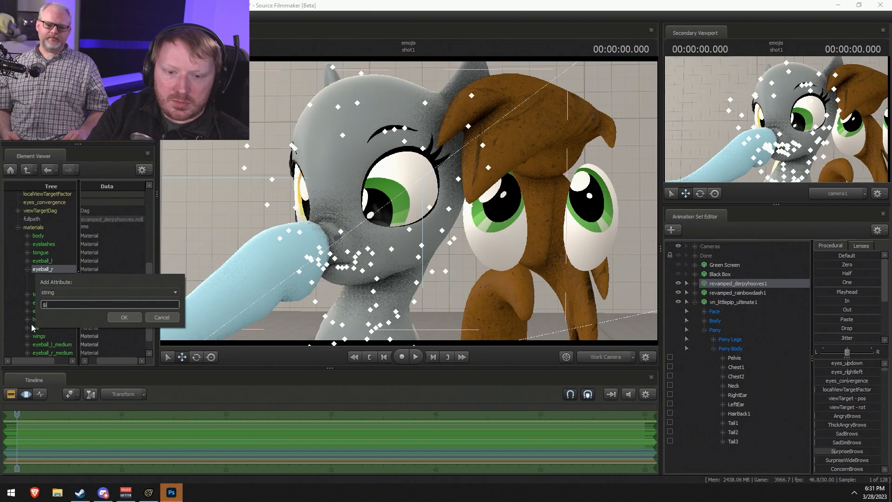
key("Return")
Set the $iris value of eyeball_r to the copied Littlepip body path, replacing body with pupil_r at its end.
double_click(110, 294)
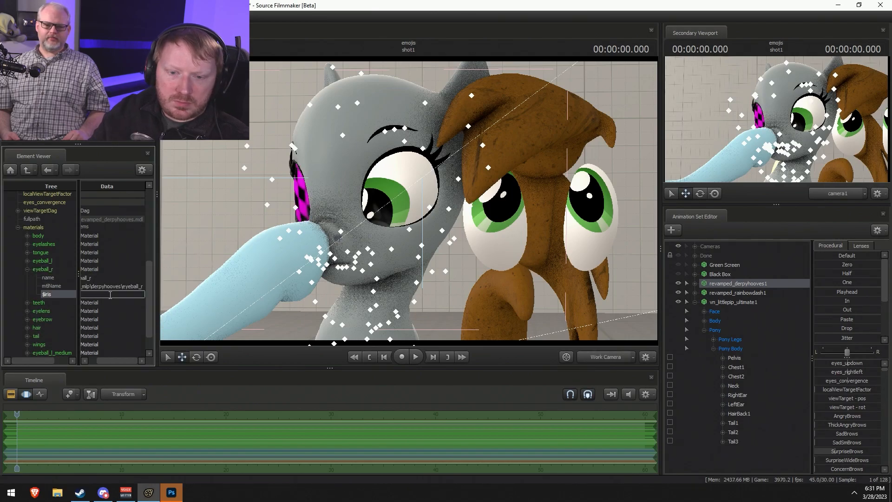
key("ctrl+v")
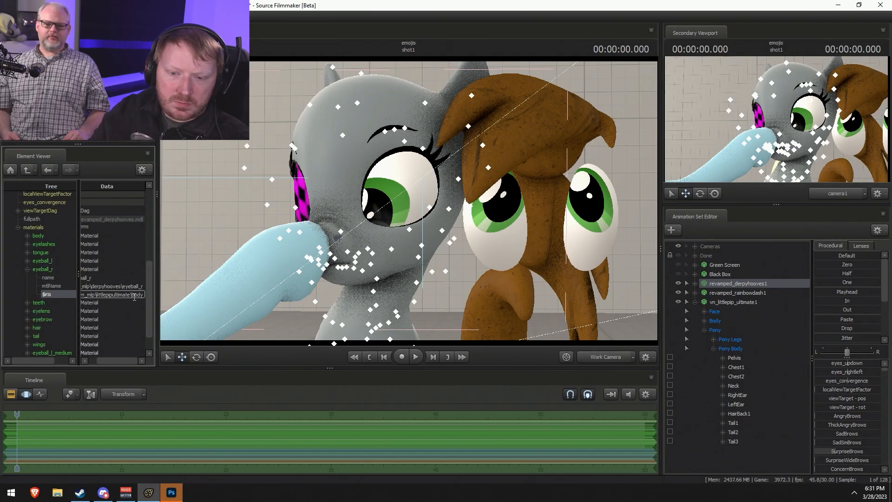
type("pupil")
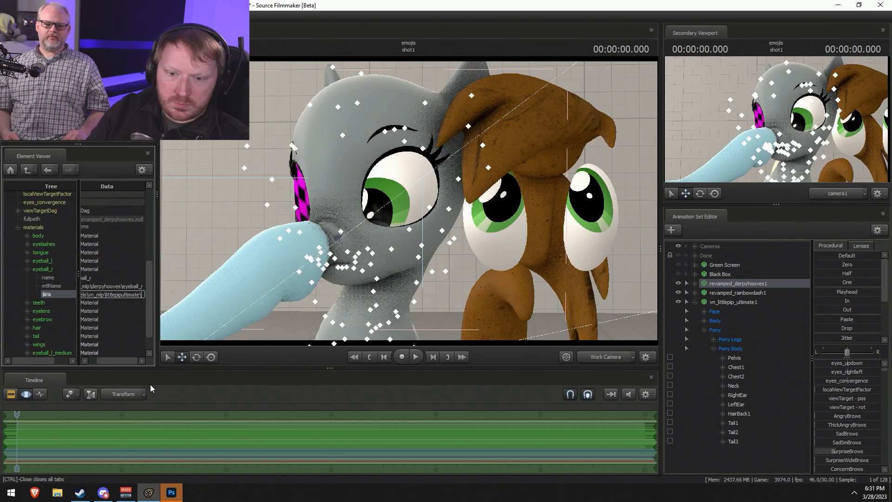
type("_r")
key("Return")
Examine both of Derpy's re-textured eyes up close from the front.
left_click_drag(365, 285, 445, 281)
key("s")
key("w")
key("a")
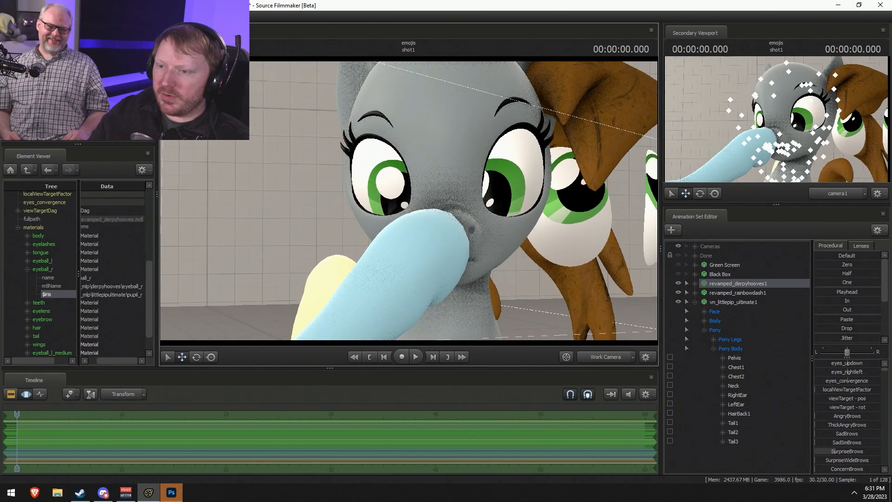
key("F2")
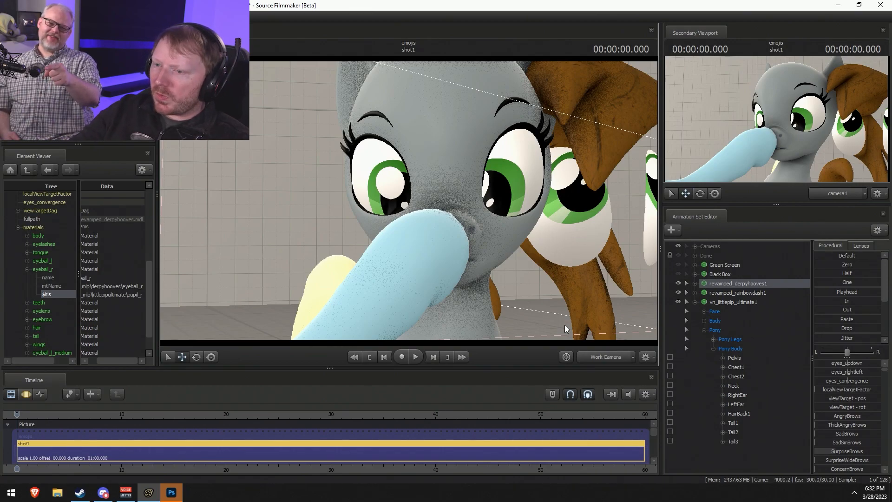
middle_click_drag(643, 252, 491, 192)
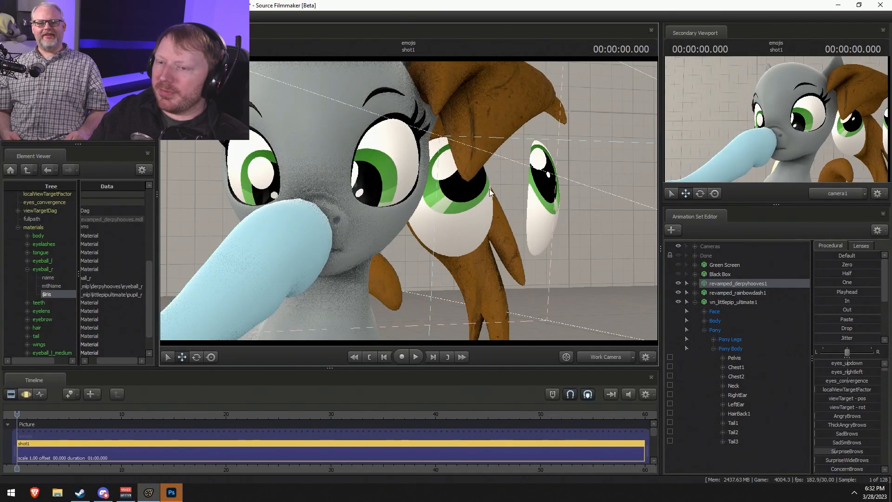
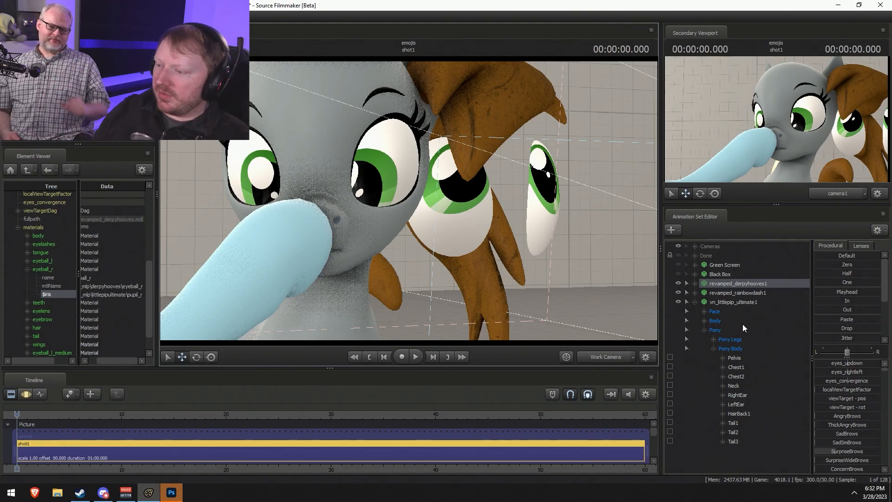
Try shifting Derpy's gaze sideways with the eyes_rightleft control and undo the change.
left_click(753, 301)
left_click(771, 282)
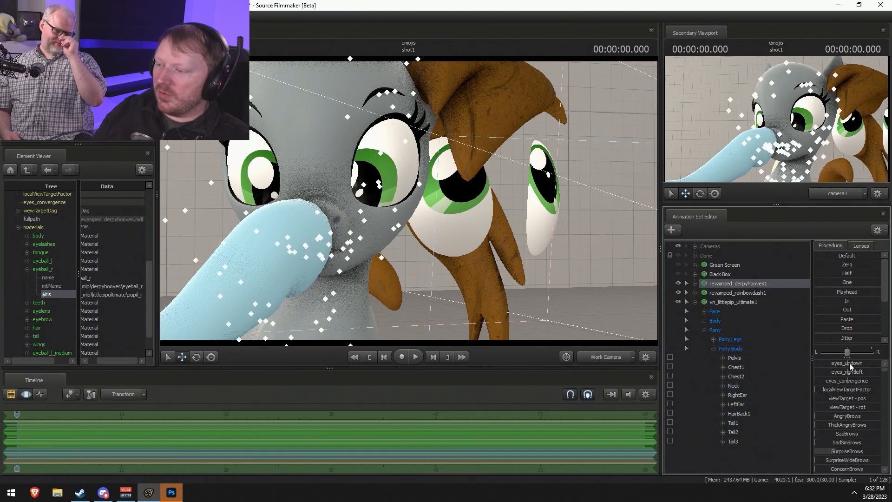
left_click_drag(856, 372, 831, 373)
key("ctrl+z")
key("ctrl+z")
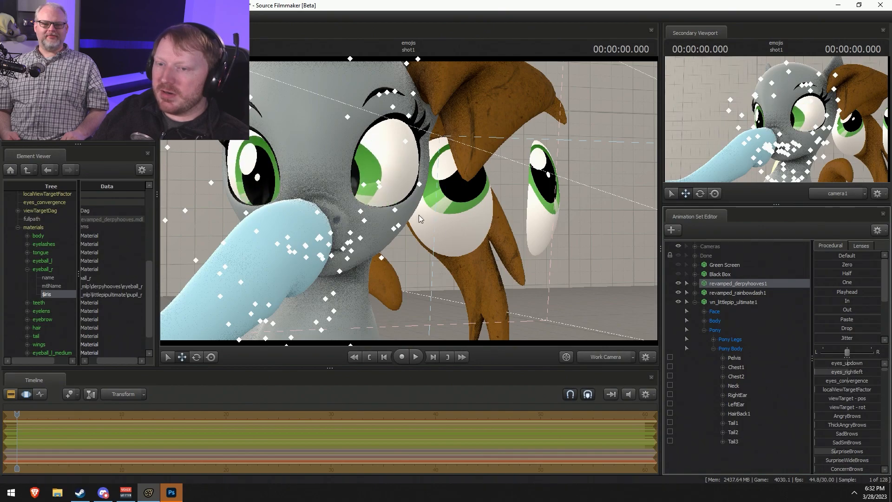
key("ctrl+z")
left_click_drag(368, 182, 334, 178, "alt")
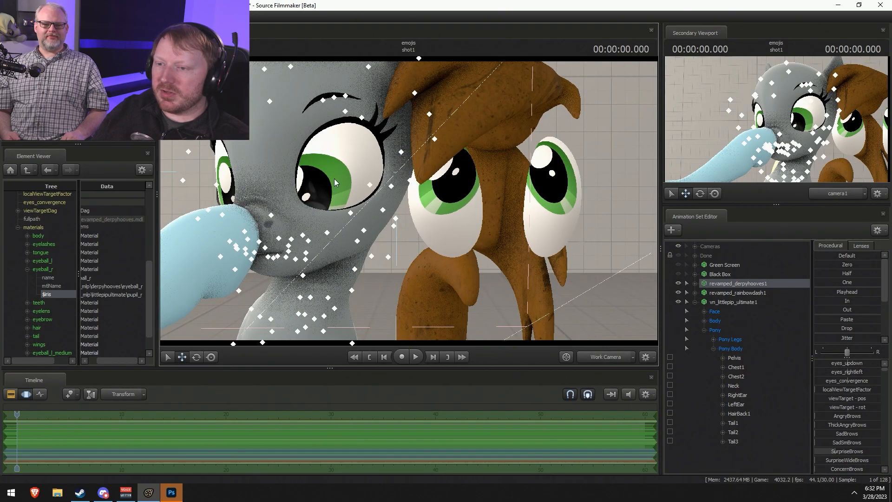
left_click_drag(468, 201, 526, 204, "alt")
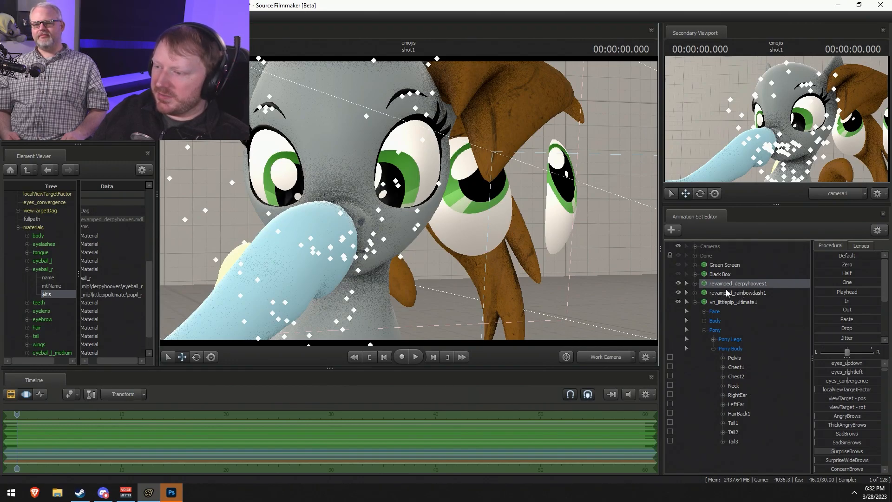
Unlock Littlepip's HairBack1 control and test zeroing her Head control, undoing each zeroing.
left_click_drag(729, 285, 729, 302)
left_click(728, 302)
left_click(704, 321)
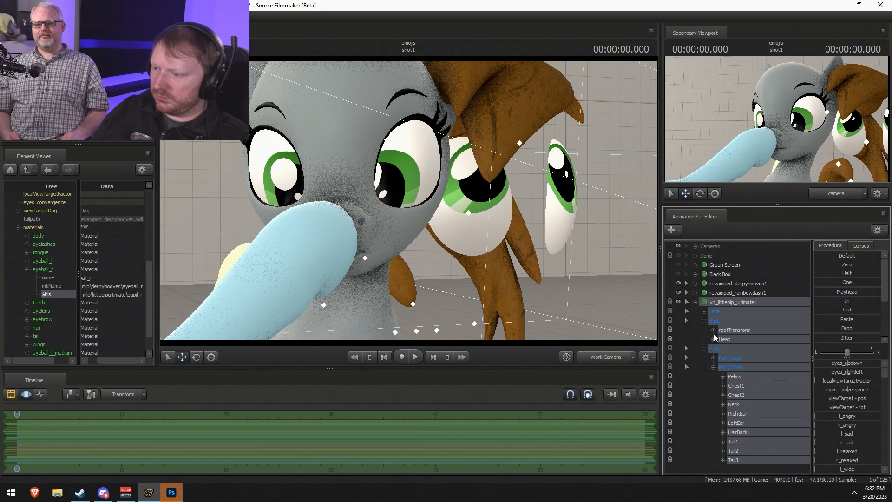
left_click(727, 339)
left_click(817, 264)
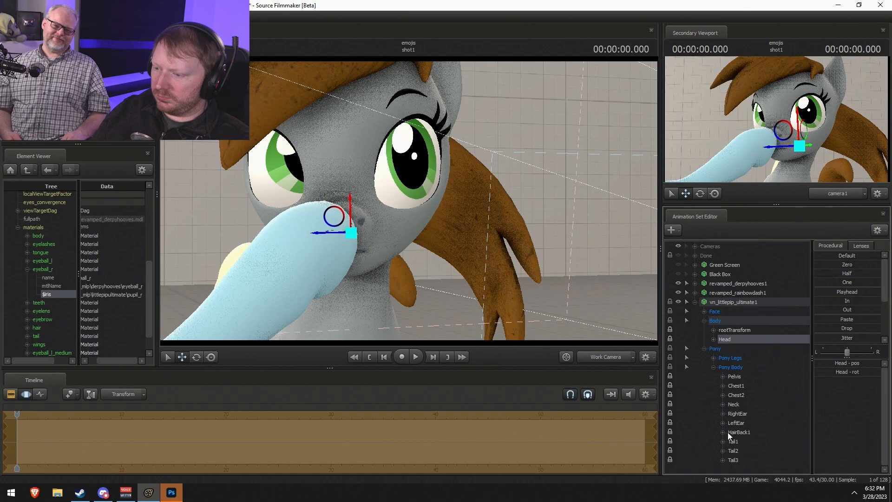
key("ctrl+z")
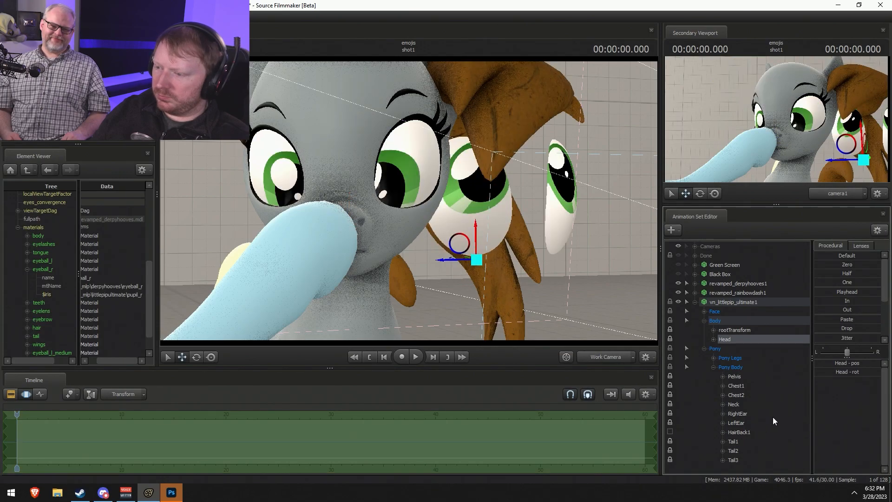
left_click(816, 265)
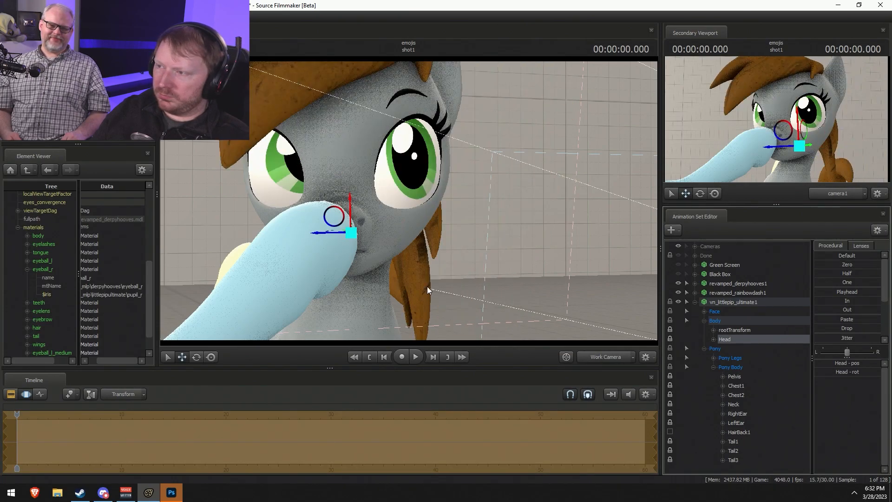
key("ctrl+z")
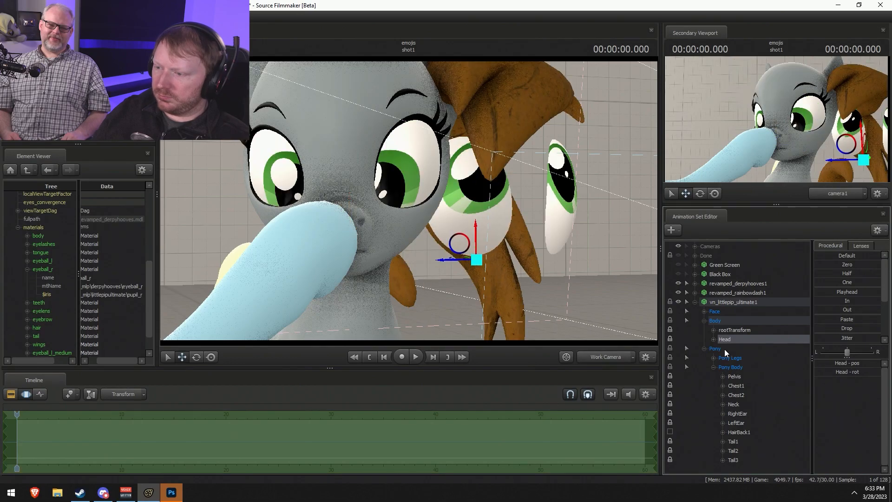
Try unlocking the transforms of Littlepip's Face group together with Head and zeroing them, undoing the attempt.
left_click(706, 313)
left_click(705, 312)
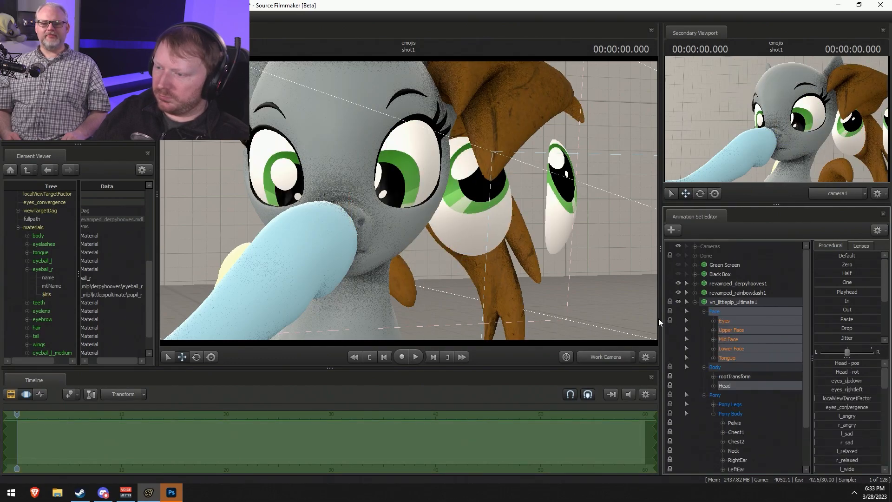
left_click(705, 312)
right_click(721, 309)
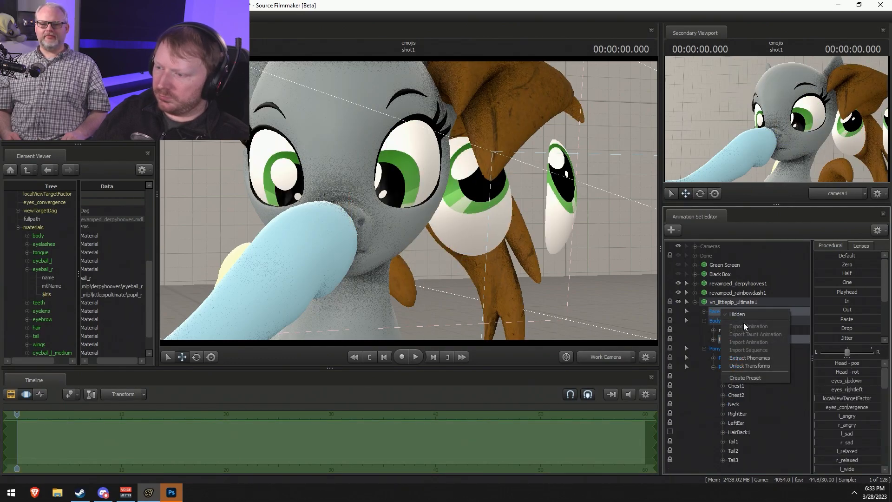
left_click(745, 365)
left_click_drag(818, 263, 880, 264)
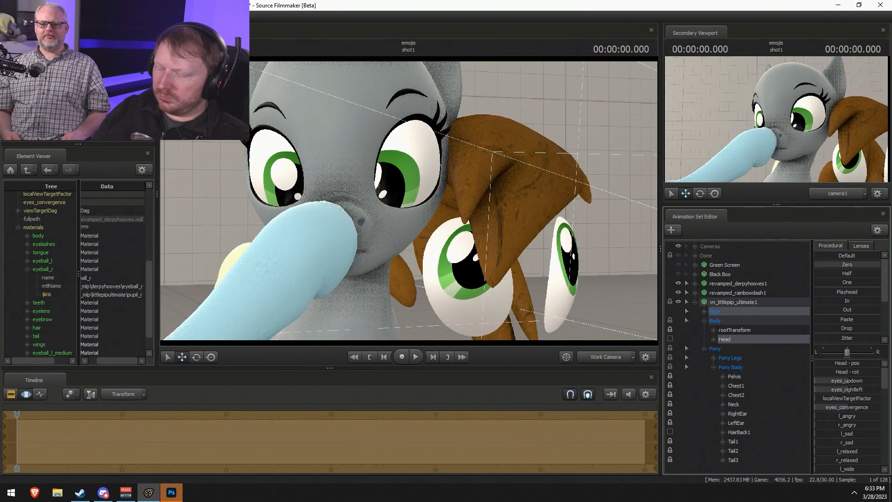
key("ctrl+z")
left_click(726, 338)
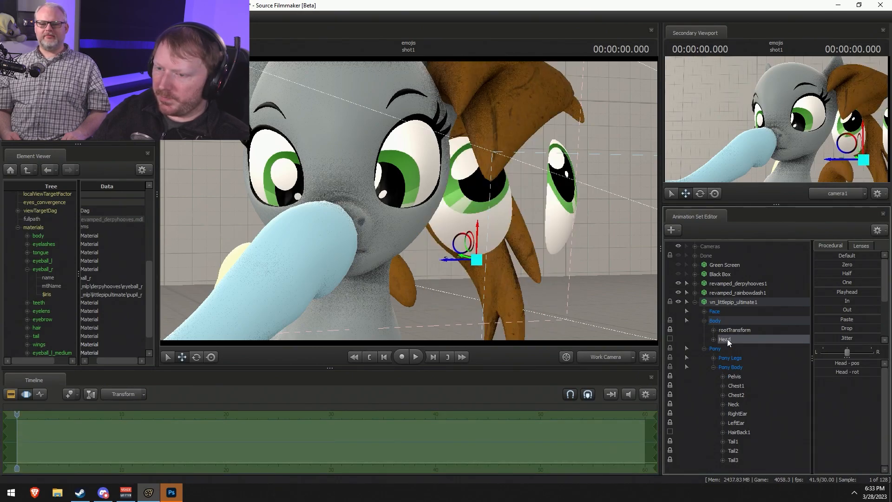
key("ctrl+z")
key("ctrl+z")
key("ctrl+z")
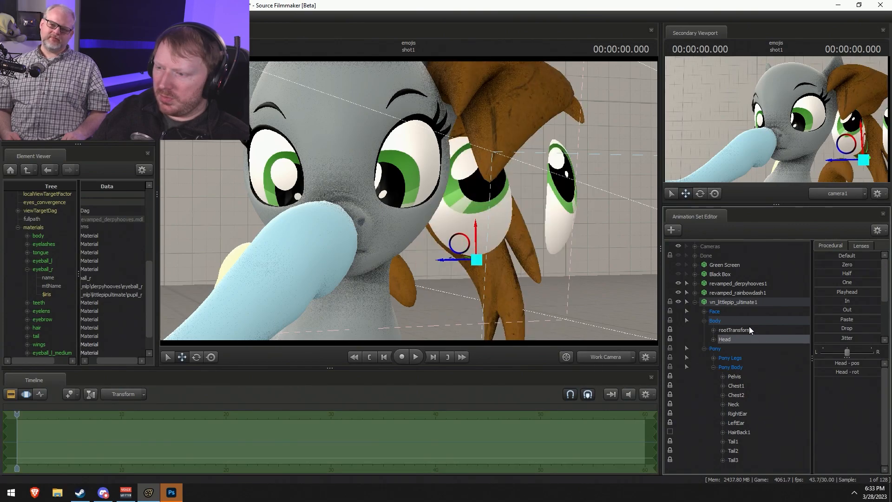
Unlock the transforms of only the Face group of vn_littlepip_ultimate1.
left_click(715, 312)
right_click(715, 313)
left_click(732, 369)
left_click(705, 312)
Zero Littlepip's Head control to fit her hair and eyes onto Derpy's head, comparing with and without the change.
left_click(725, 337)
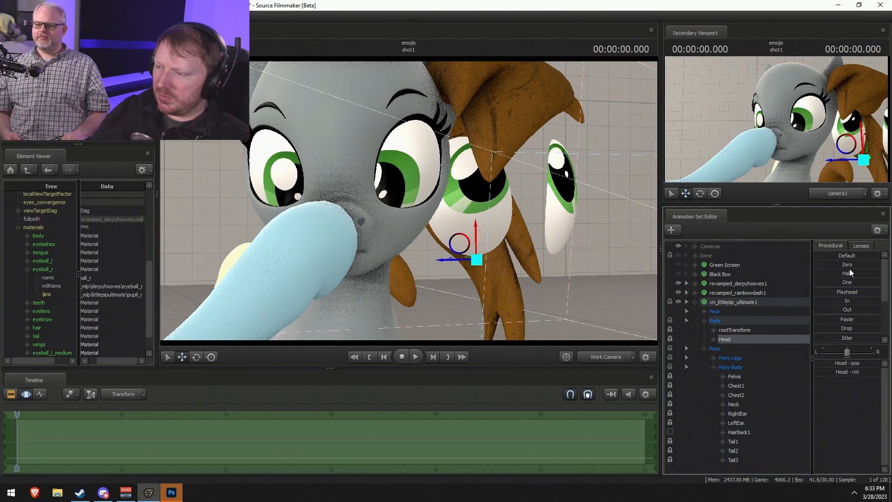
left_click(821, 265)
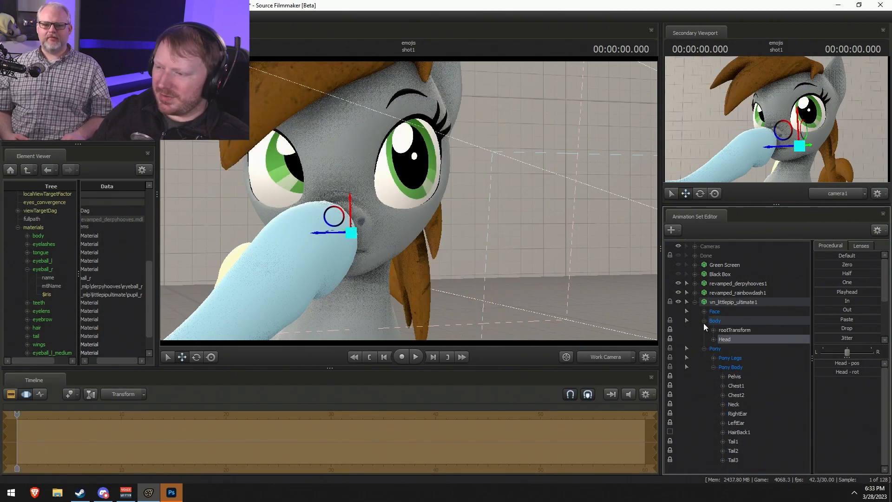
key("ctrl+z")
left_click(705, 311)
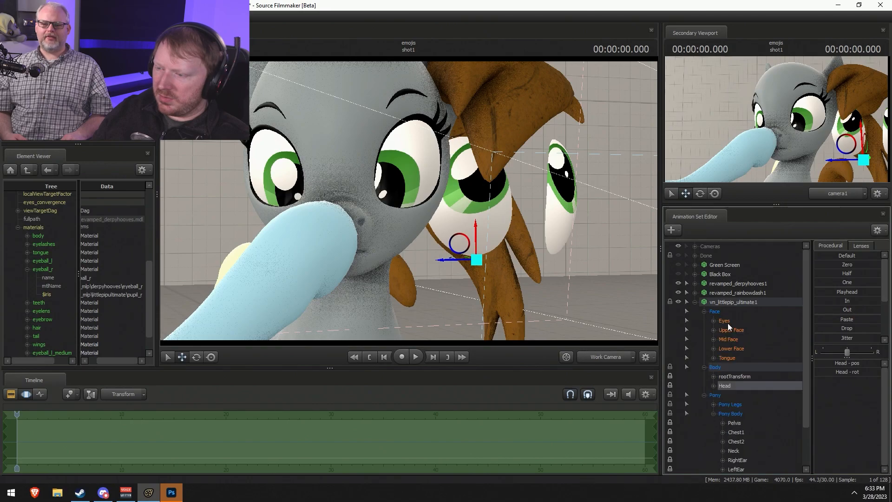
mouse_move(533, 251)
left_mouse_down()
mouse_move(409, 200)
mouse_move(533, 251)
left_mouse_up()
key("s")
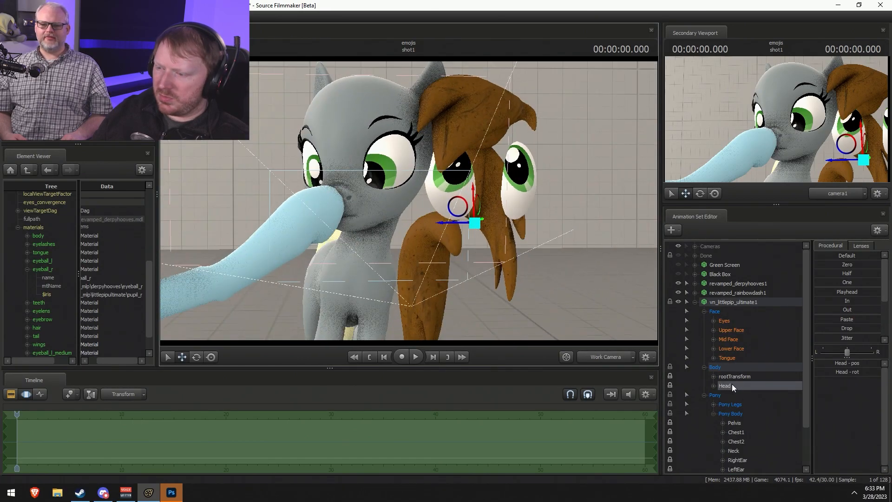
scroll(730, 385, "down", 2)
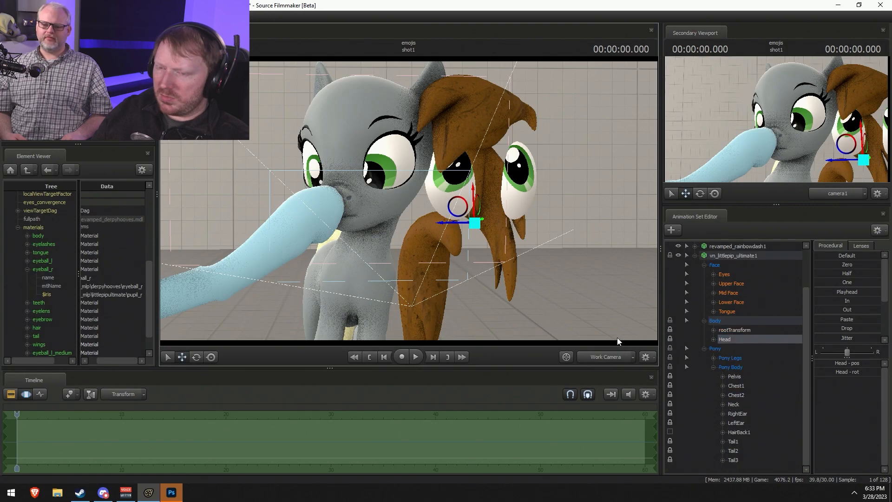
key("ctrl+z")
key("ctrl+y")
key("ctrl+z")
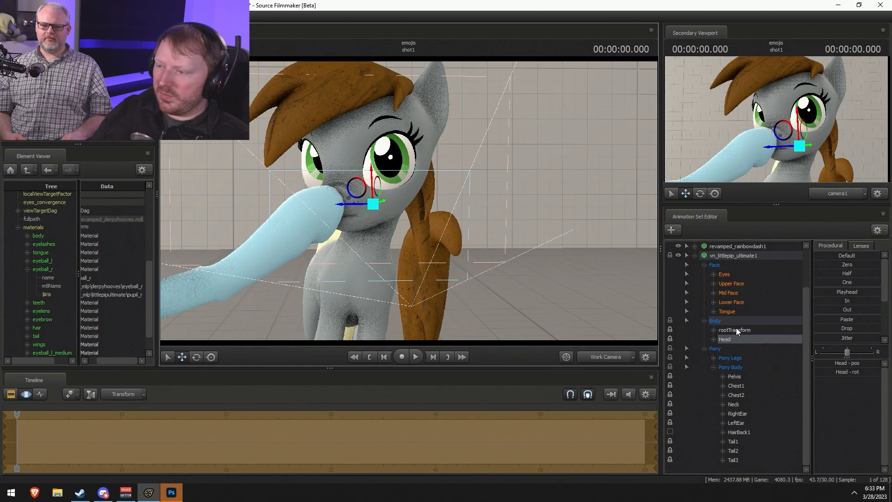
Shift Littlepip's Head control slightly back so her own eyes sit behind Derpy's, and check the face up close.
left_click(726, 338)
left_click_drag(509, 237, 479, 244, "alt")
key("ctrl+z")
key("ctrl+y")
left_click_drag(450, 201, 408, 196, "alt")
key("w")
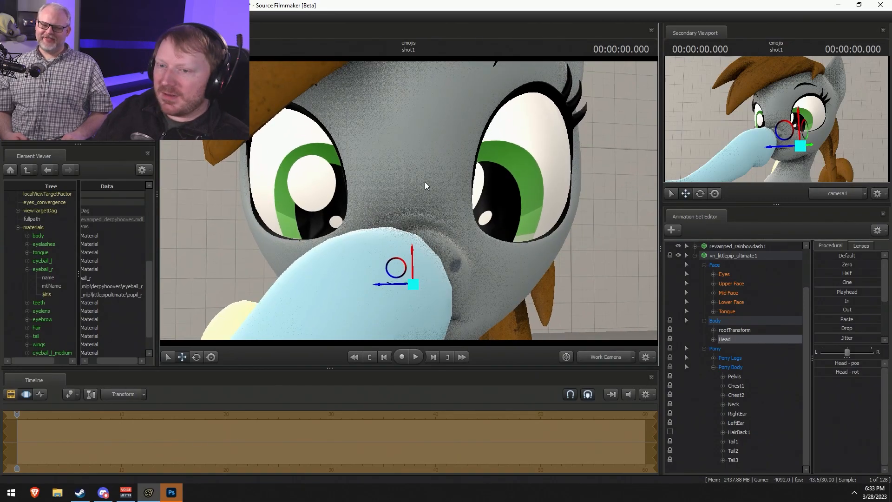
key("s")
left_click_drag(405, 211, 405, 211)
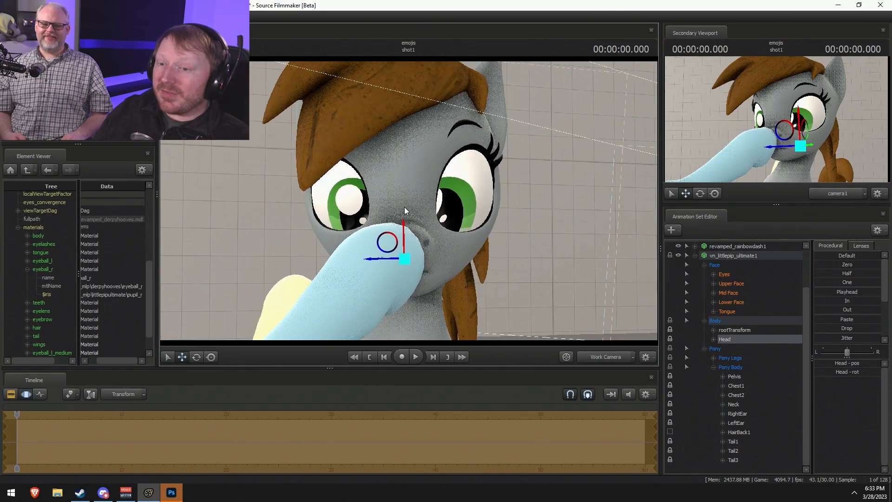
Select Littlepip's Face controls and undo the most recent changes.
left_click(737, 266)
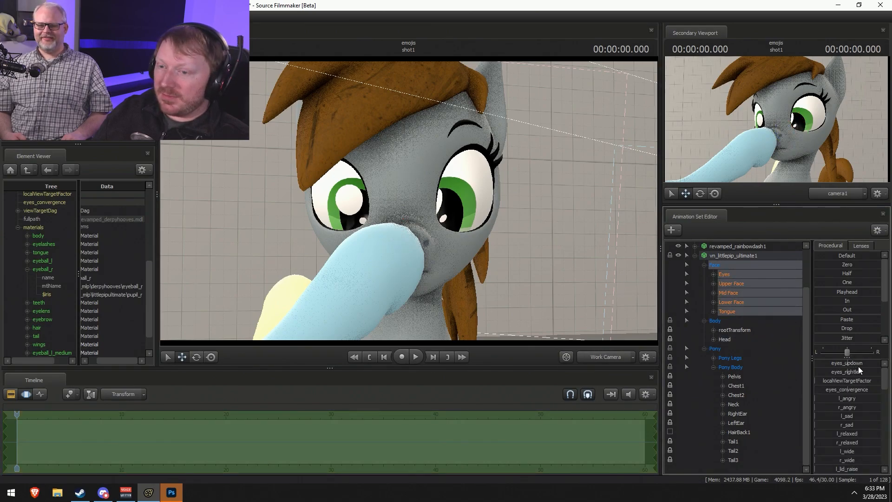
key("ctrl+z")
key("ctrl+z")
key("ctrl+z")
key("ctrl+z")
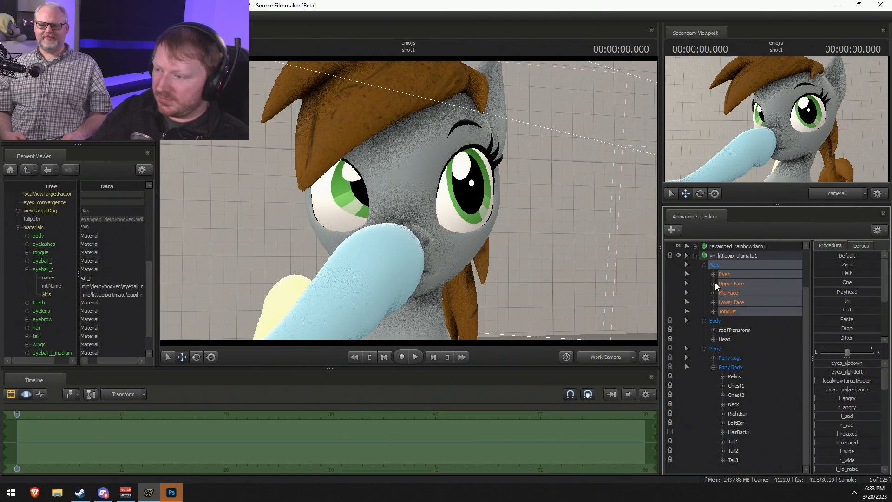
Select the viewTarget under Derpy's Eyes group as a gaze reference and adjust Littlepip's Eyes controls.
scroll(714, 279, "up", 2)
left_click(695, 284)
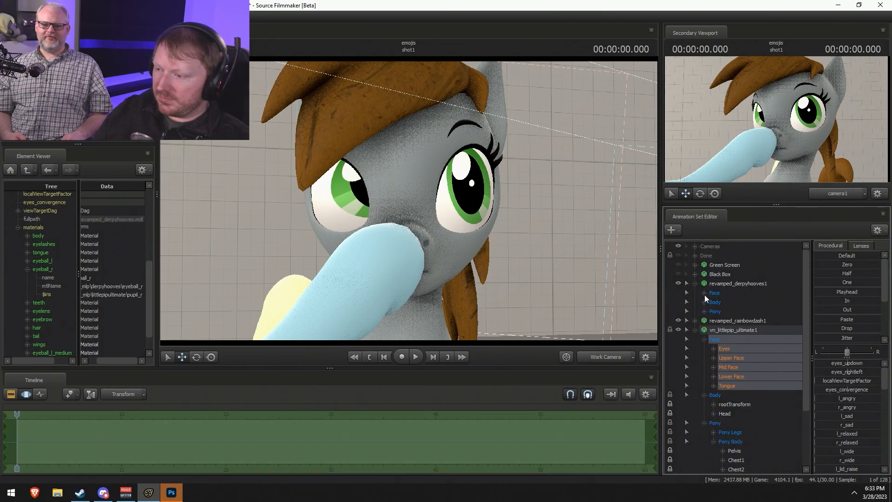
left_click(705, 293)
left_click(714, 302)
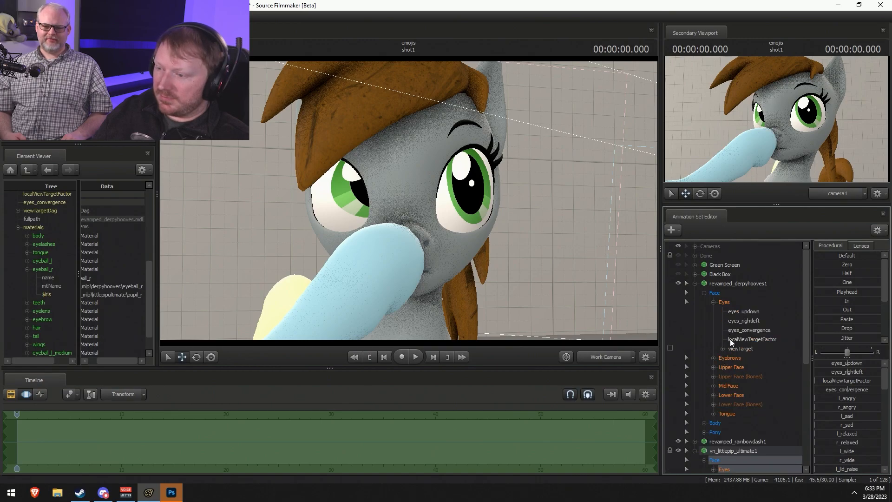
left_click(740, 349)
scroll(679, 450, "down", 3)
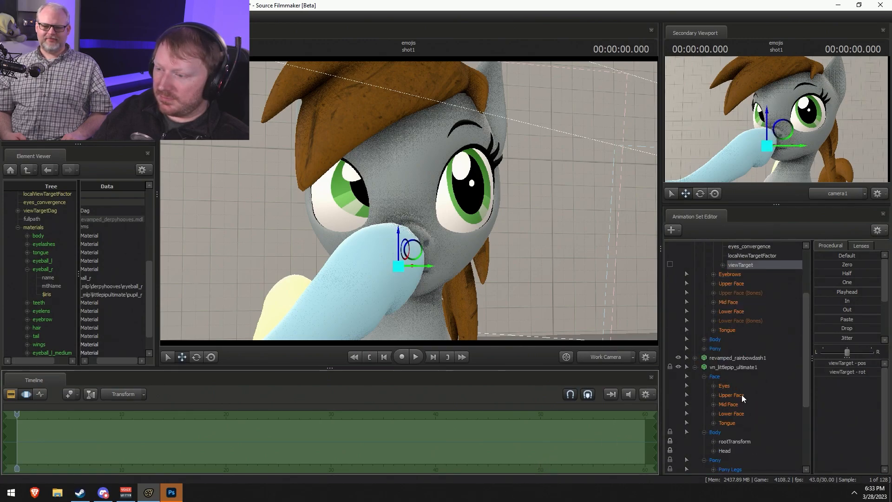
left_click(727, 386)
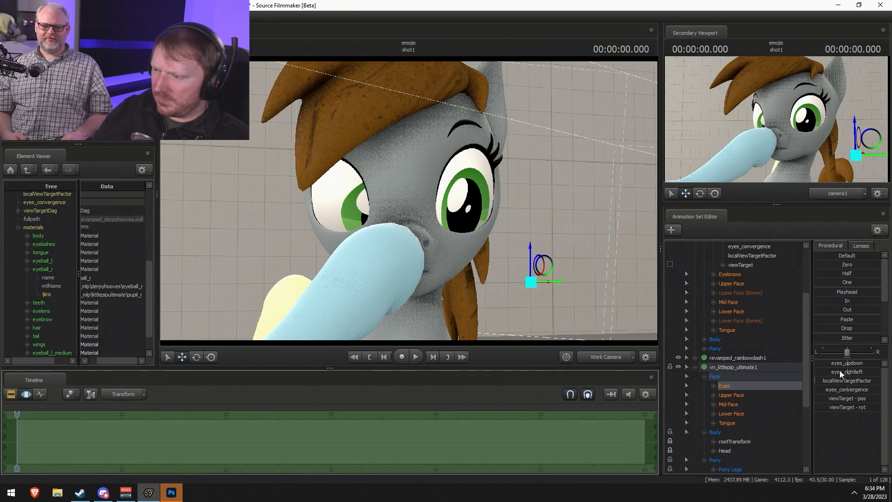
Compare Derpy's eye controls and viewTarget position with Littlepip's Eyes controls.
scroll(749, 322, "up", 3)
left_click_drag(735, 314, 738, 319)
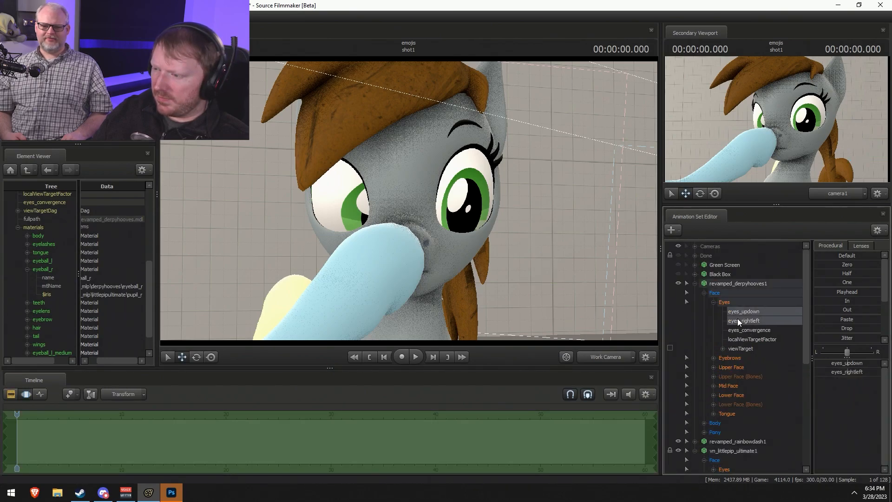
scroll(733, 358, "down", 5)
left_click(739, 331)
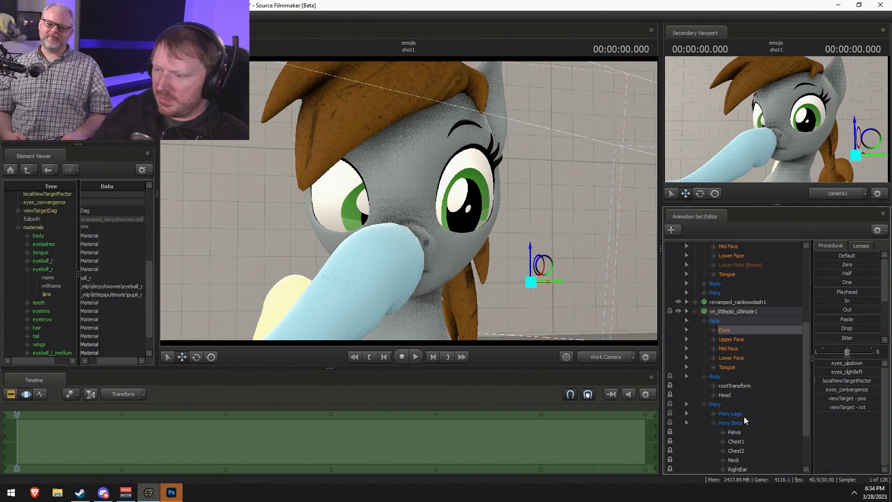
scroll(735, 372, "up", 3)
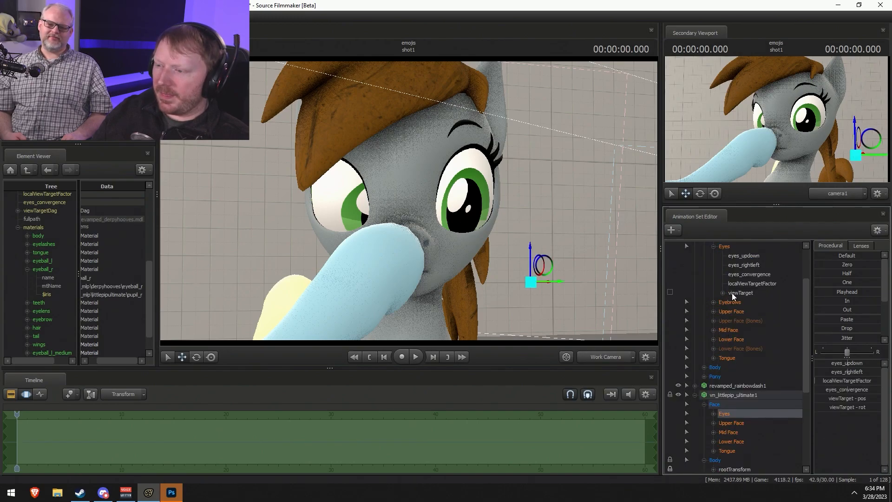
left_click(739, 293)
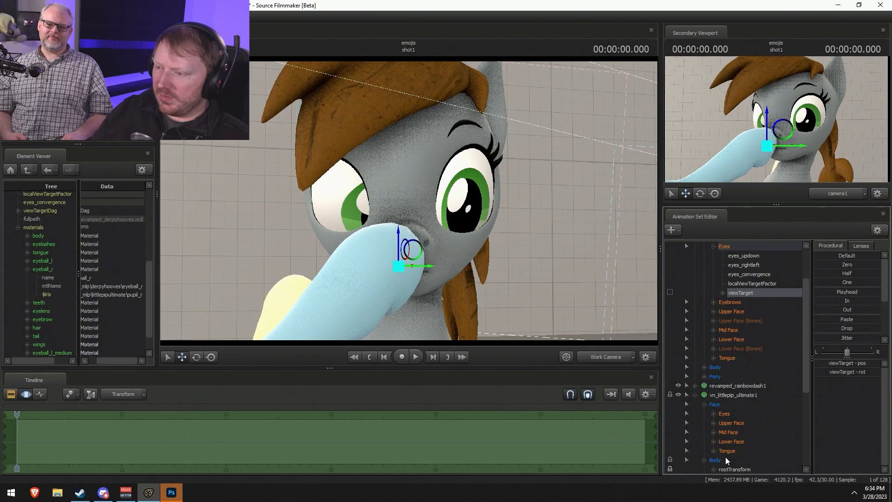
scroll(740, 344, "down", 5)
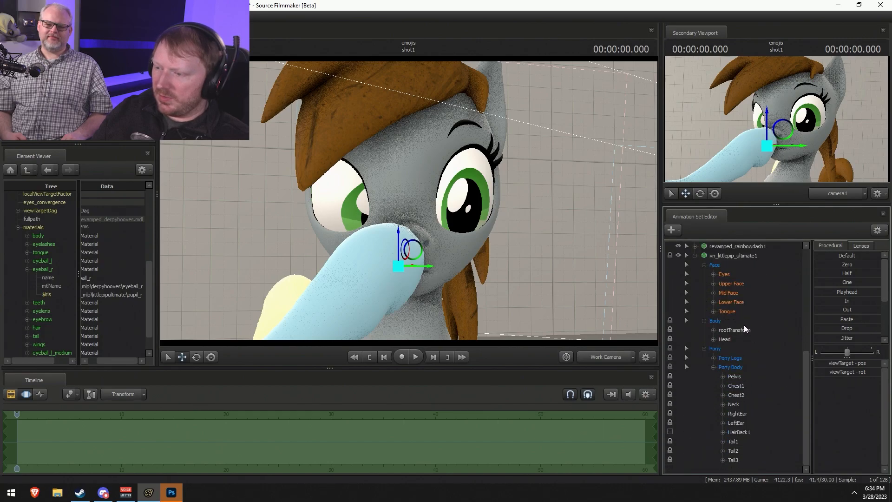
Move Littlepip's viewTarget to the point where the hoof touches the nose, refining it from the side and up close.
left_click(715, 275)
left_click(738, 311)
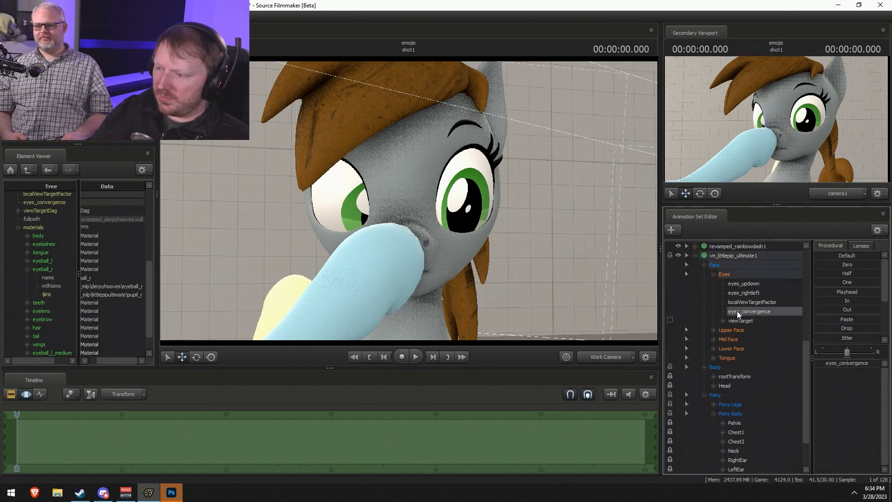
left_click(739, 320)
left_click_drag(543, 186, 454, 208)
left_click_drag(522, 204, 409, 206)
mouse_move(391, 252)
left_mouse_down()
mouse_move(406, 237)
mouse_move(394, 239)
left_mouse_up()
left_click_drag(462, 194, 410, 157, "alt")
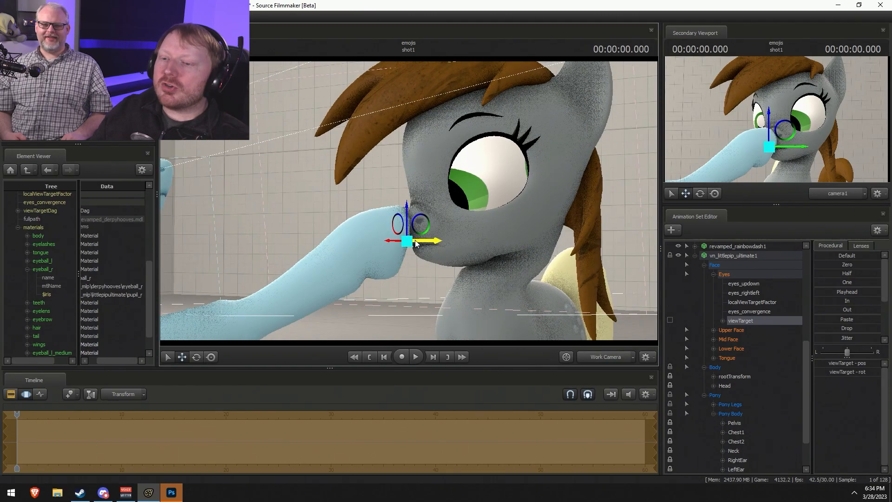
left_click_drag(406, 241, 402, 227)
left_click_drag(473, 197, 322, 228, "alt")
mouse_move(567, 230)
left_mouse_down()
mouse_move(551, 225)
mouse_move(567, 230)
left_mouse_up()
key("w")
key("F2")
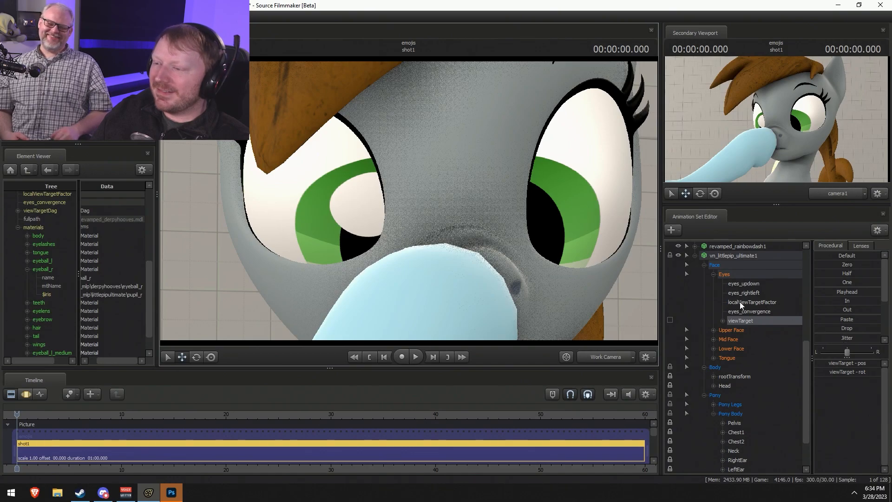
Adjust Littlepip's eyes_convergence and eyes_updown controls and check her gaze through camera1.
left_click(754, 287)
key("F3")
left_click_drag(847, 364, 816, 364)
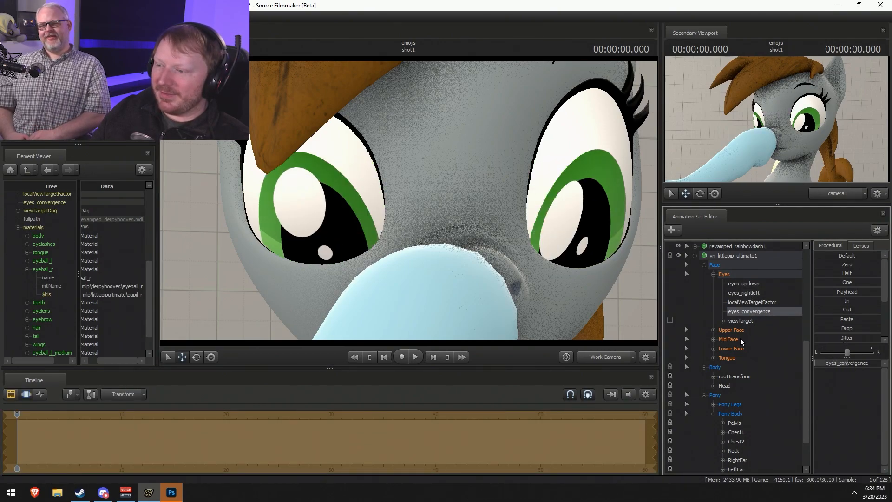
left_click(780, 285)
left_click_drag(830, 363, 844, 363)
key("s")
left_click_drag(576, 260, 523, 313)
left_click(606, 357)
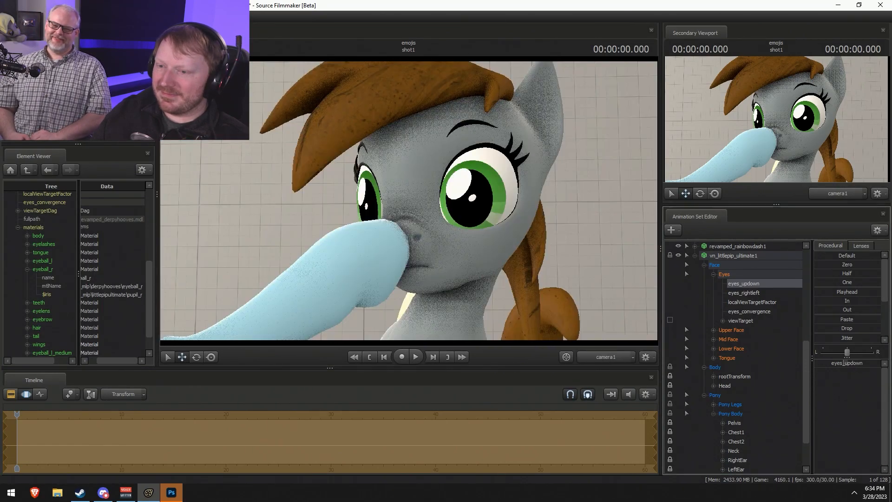
mouse_move(848, 363)
left_mouse_down()
mouse_move(817, 363)
mouse_move(858, 366)
mouse_move(836, 363)
mouse_move(847, 362)
left_mouse_up()
left_click(754, 294)
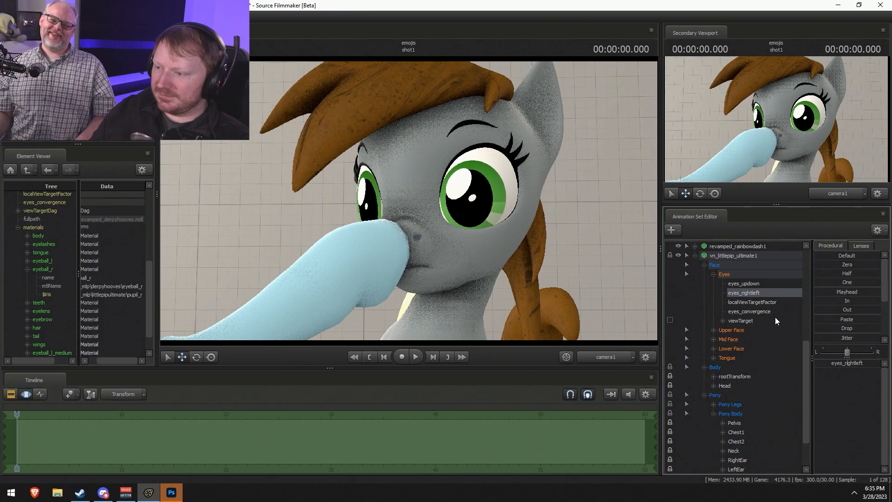
Select Littlepip's Head control and inspect the eye alignment from the side.
left_click(724, 386)
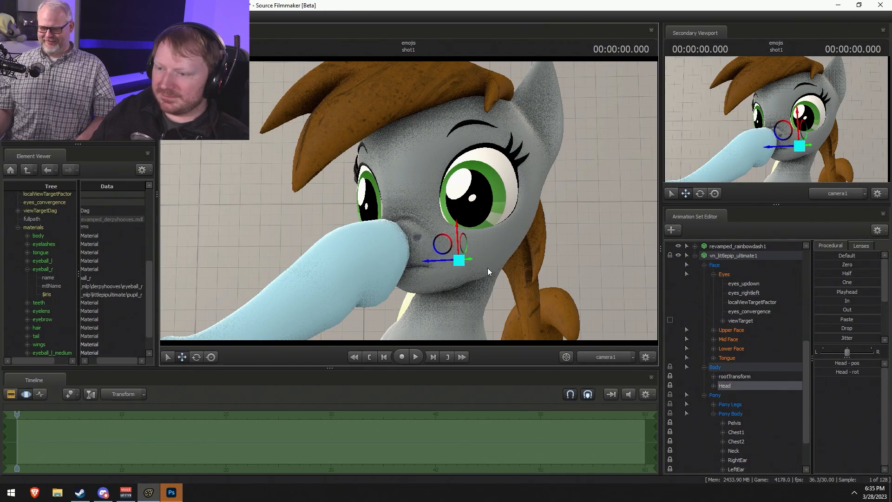
left_click_drag(461, 210, 367, 211, "alt")
left_click_drag(597, 223, 367, 216)
key("F2")
key("F3")
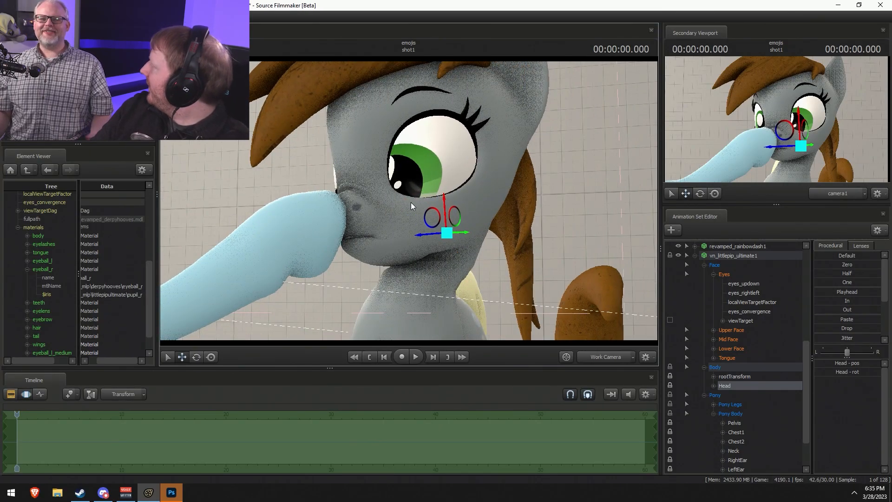
Expand Derpy's Lower Face and Tongue groups and add a scale control to TongueRoot.
left_click(714, 358)
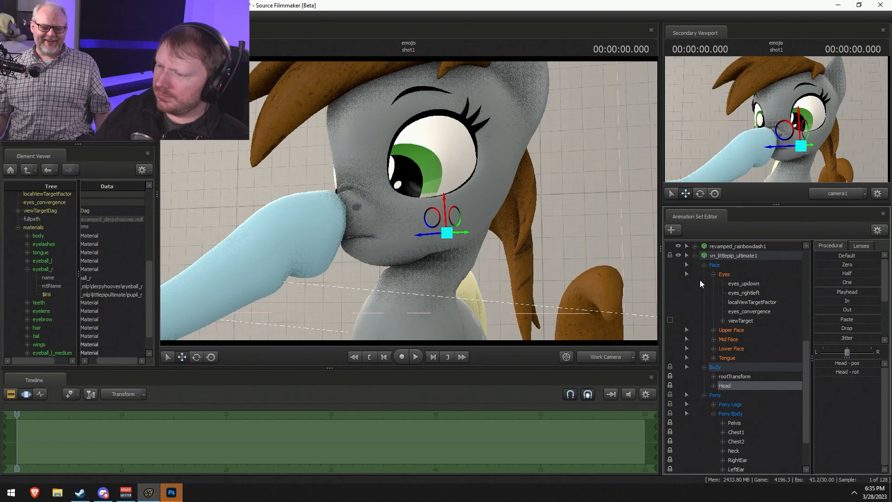
left_click(696, 256)
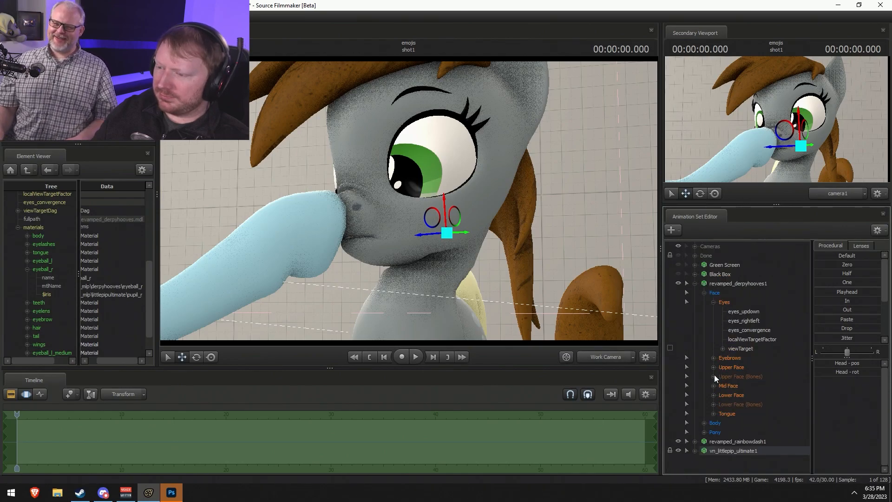
left_click(714, 395)
scroll(743, 425, "down", 10)
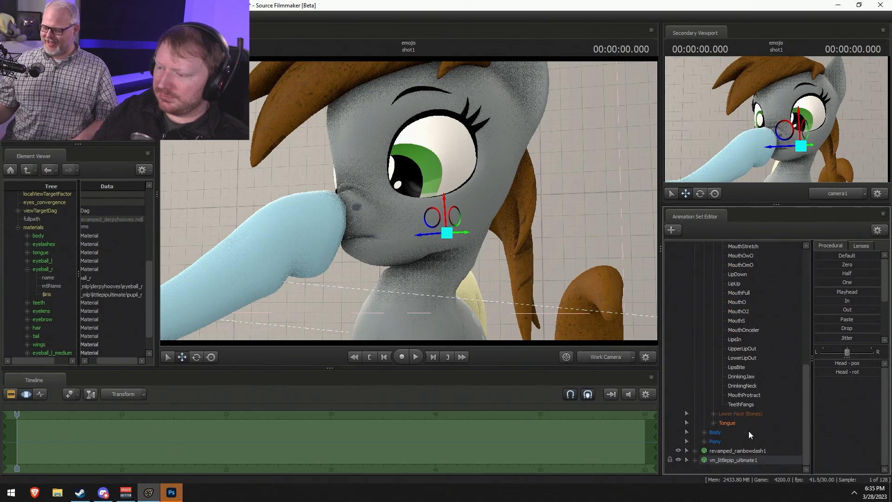
left_click(714, 423)
scroll(728, 432, "down", 3)
left_click(729, 368)
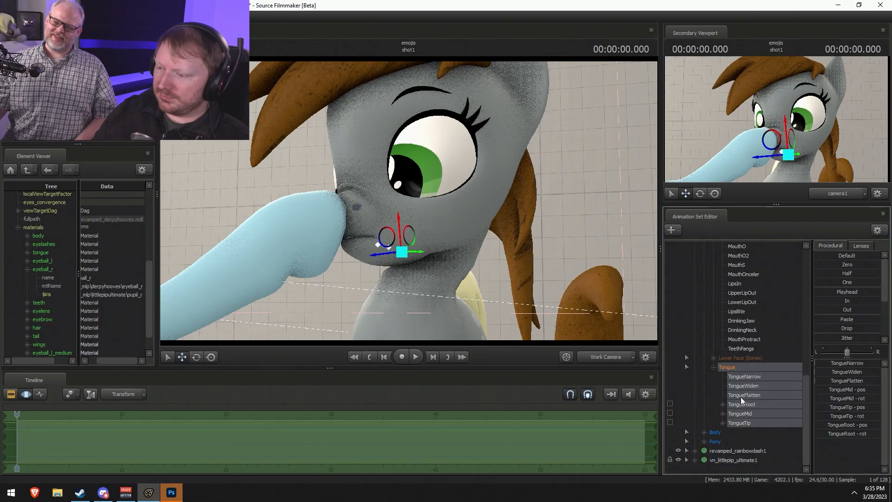
left_click(745, 405)
right_click(749, 405)
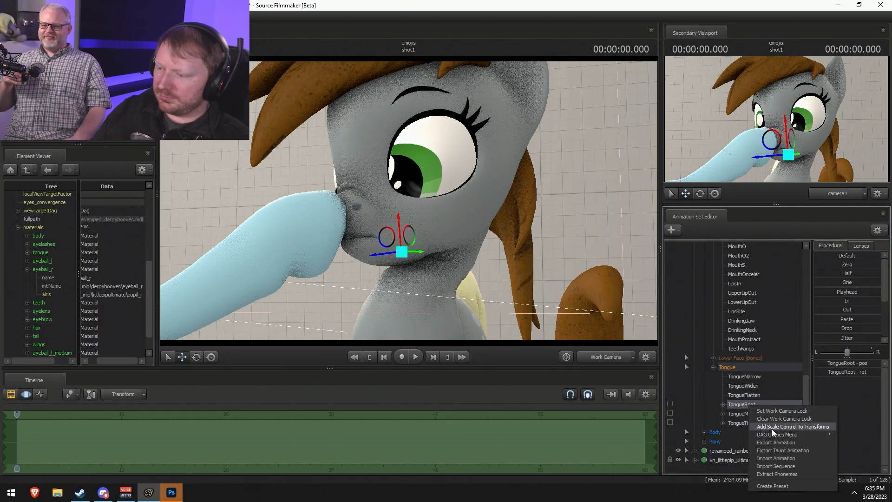
left_click(771, 428)
Enlarge Derpy's tongue with the TongueRoot scale and move TongueRoot forward out of her mouth.
left_click_drag(826, 364, 851, 363)
left_click(741, 405)
left_click_drag(414, 278, 364, 226)
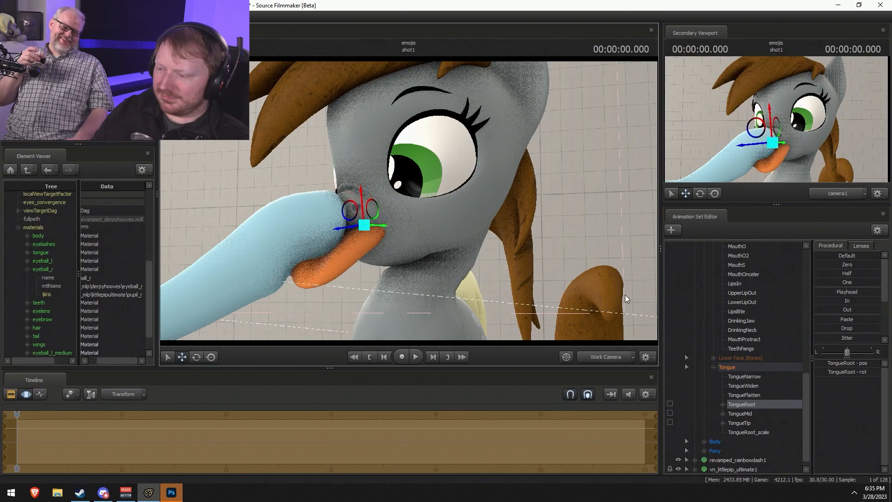
Move and rotate Derpy's TongueMid so the tongue extends over Rainbow Dash's raised hoof.
left_click(740, 413)
left_click_drag(356, 261, 325, 273)
key("w")
left_click_drag(385, 258, 398, 235, "alt")
left_click_drag(395, 290, 363, 253)
key("w")
left_click_drag(414, 286, 427, 308)
left_click_drag(427, 309, 408, 279, "alt")
key("e")
Rotate and move Derpy's TongueTip so the tongue wraps around Rainbow Dash's foreleg.
left_click(735, 425)
left_click_drag(394, 232, 465, 254, "alt")
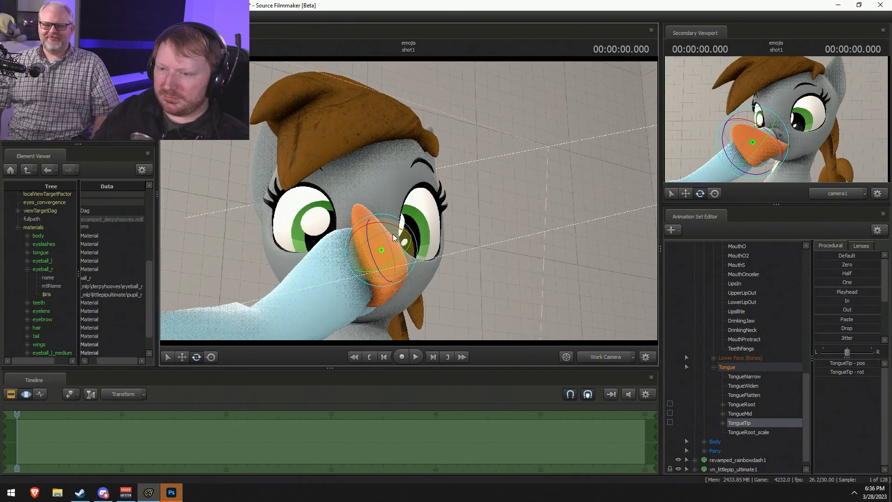
left_click_drag(396, 231, 260, 216)
key("w")
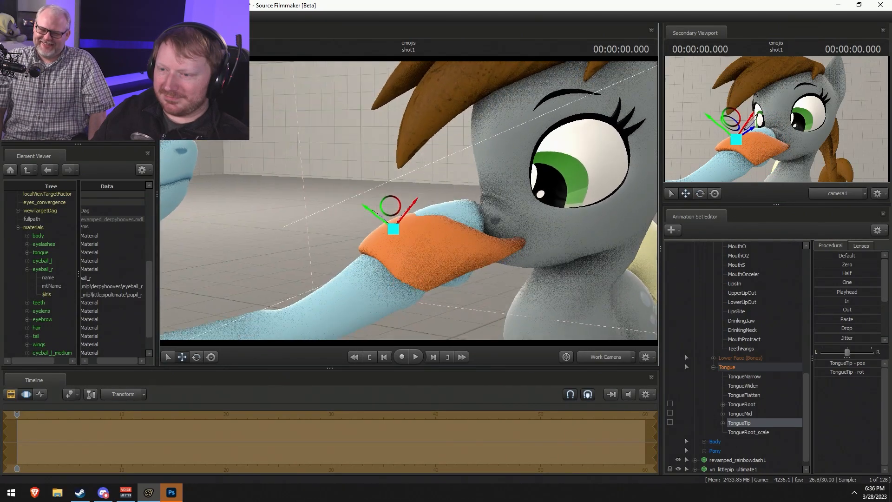
left_click_drag(505, 191, 553, 197)
Adjust Rainbow Dash's Head and lower her gaze with the eyes_updown control.
left_click_drag(492, 251, 263, 223)
mouse_move(298, 267)
left_mouse_down("ctrl")
mouse_move(286, 234)
mouse_move(298, 270)
mouse_move(326, 264)
left_mouse_up("ctrl")
key("e")
scroll(762, 330, "up", 10)
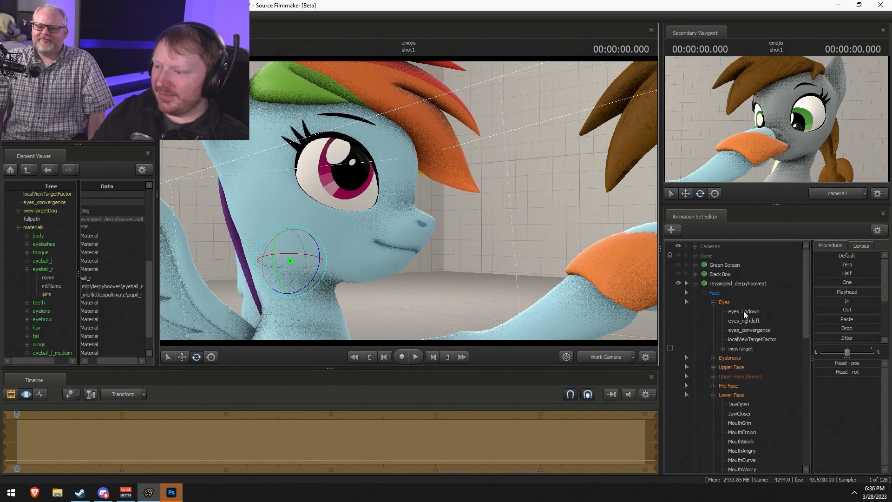
scroll(723, 321, "down", 10)
left_click(695, 451)
left_click(715, 432)
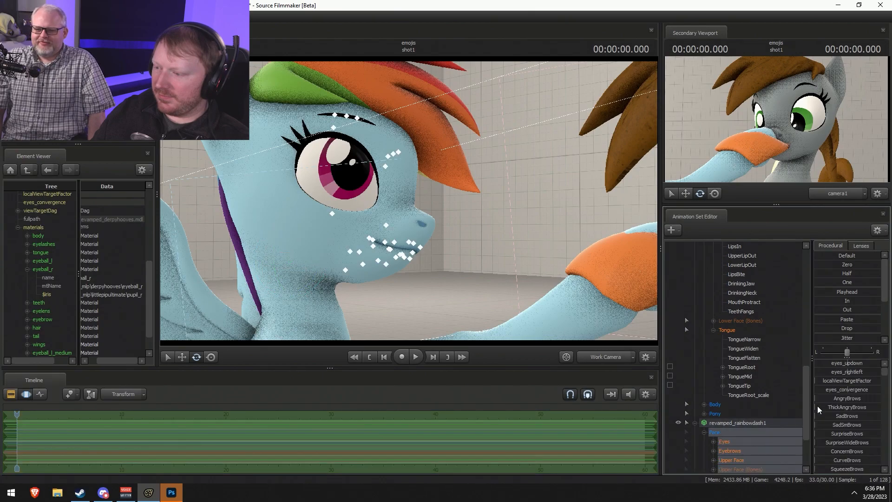
left_click_drag(851, 366, 844, 366)
Narrow Rainbow Dash's eyes with the Upper Face controls and bare her teeth with MouthAngry in Lower Face.
scroll(755, 431, "down", 2)
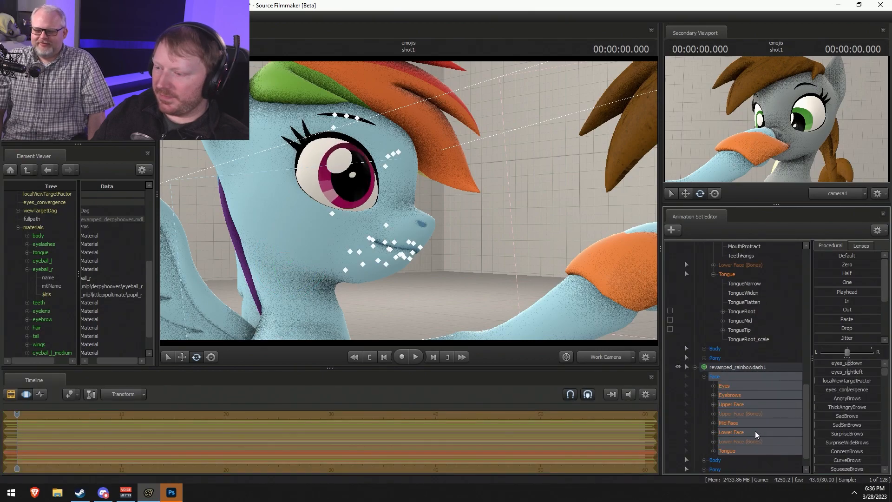
left_click(733, 406)
mouse_move(847, 402)
left_mouse_down()
mouse_move(861, 402)
mouse_move(854, 408)
left_mouse_up()
left_click(744, 433)
key("s")
left_click_drag(628, 325, 652, 324)
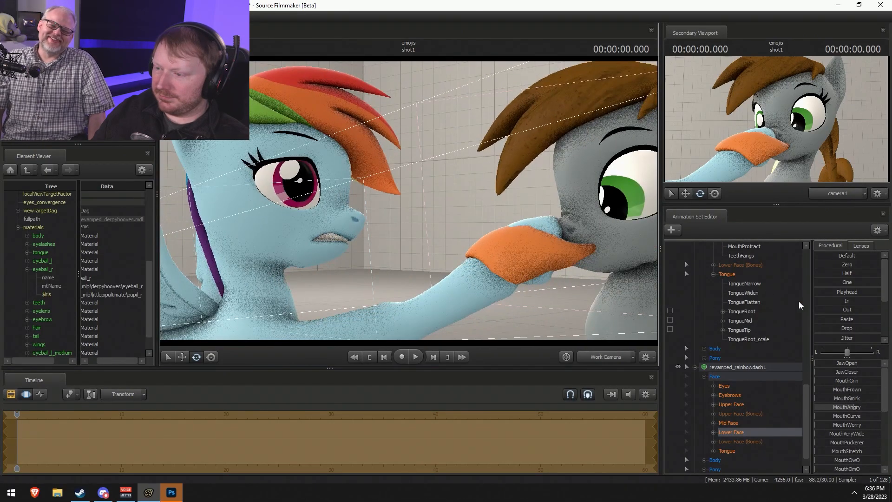
Adjust Rainbow Dash's Eyes controls to redirect her gaze, and check both characters from the side.
left_click(747, 385)
mouse_move(847, 364)
left_mouse_down()
mouse_move(855, 364)
mouse_move(850, 372)
left_mouse_up()
left_click_drag(403, 197, 410, 201)
key("s")
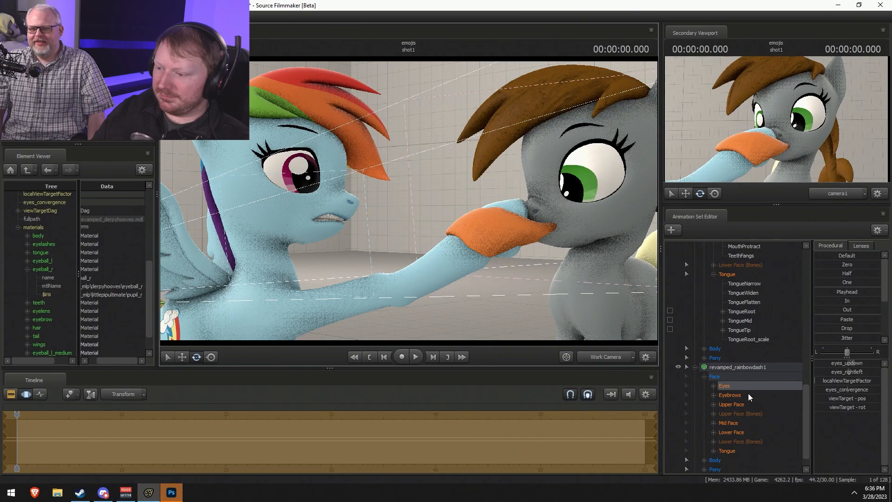
Try combining Rainbow Dash's RightShoulder with Derpy's TongueMid in one selection and nudging the shoulder.
scroll(724, 363, "down", 1)
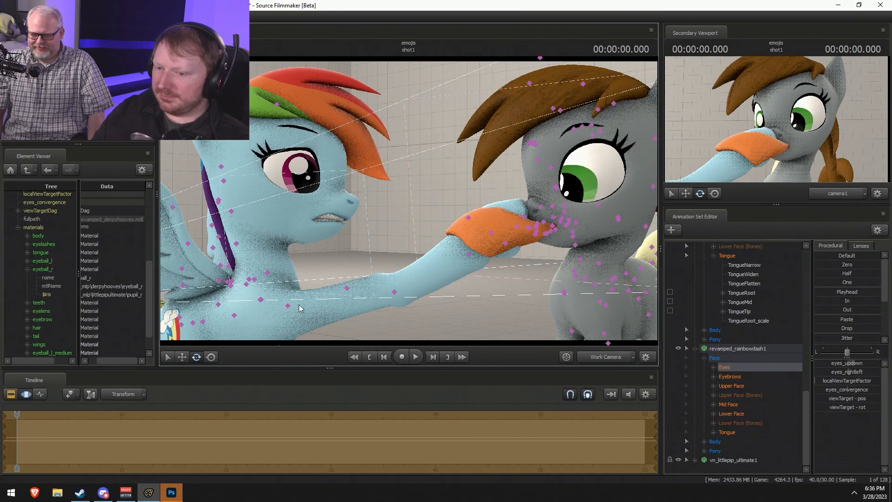
left_click(347, 290)
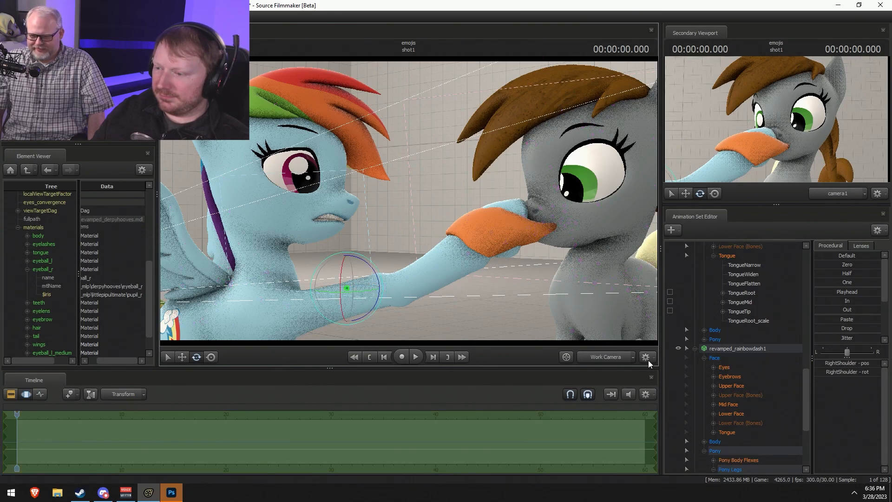
left_click(741, 293)
left_click(744, 302)
left_click(348, 289)
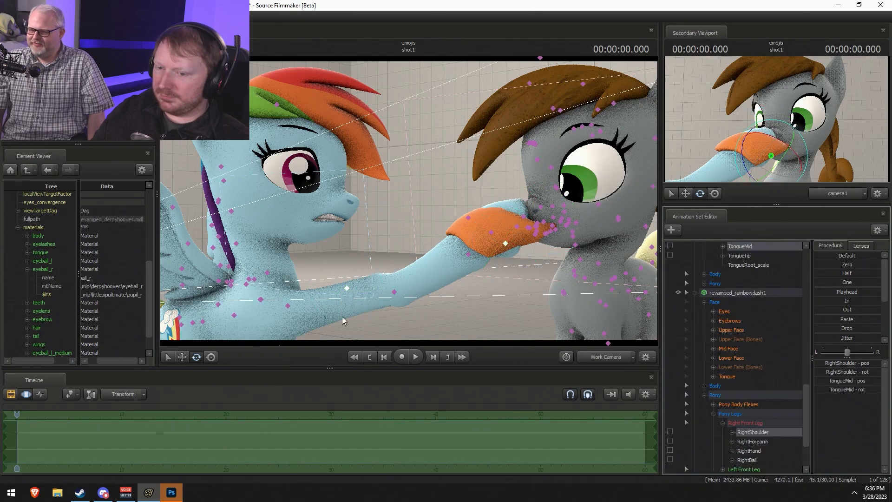
left_click(346, 290)
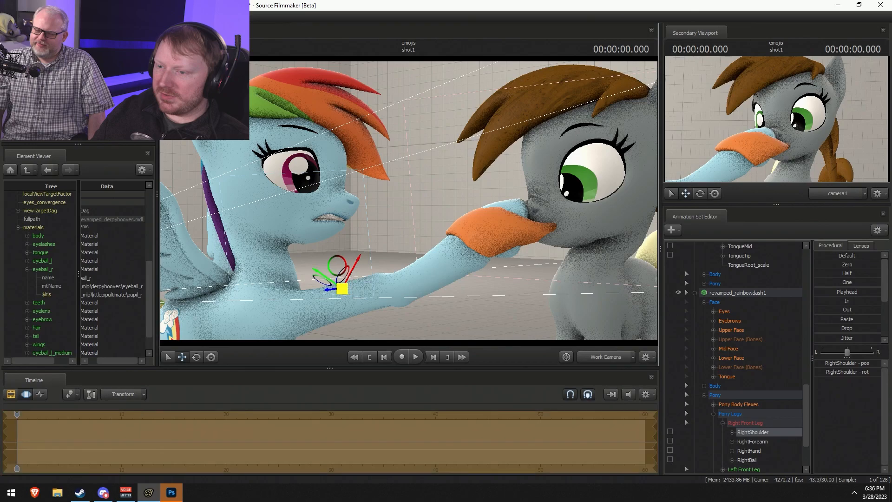
Select Derpy's TongueMid together with Rainbow Dash's RightShoulder.
scroll(746, 258, "up", 1)
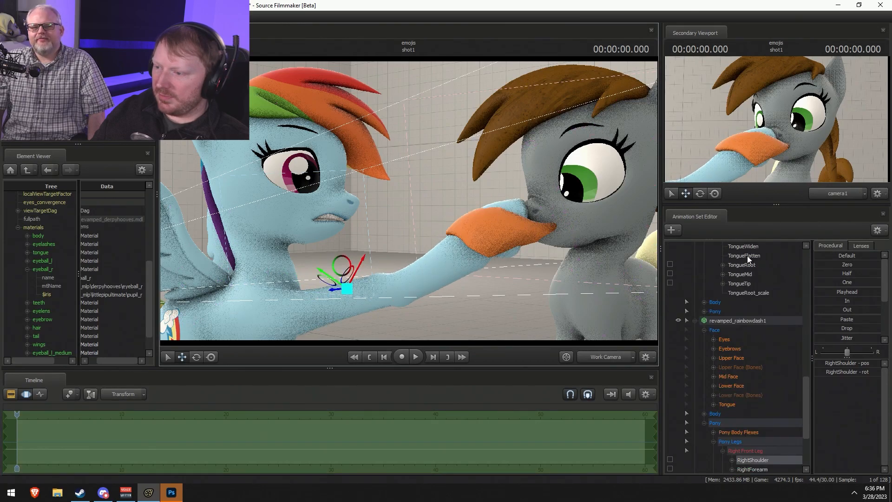
left_click(746, 271)
scroll(788, 414, "down", 2)
left_click(773, 407, "ctrl")
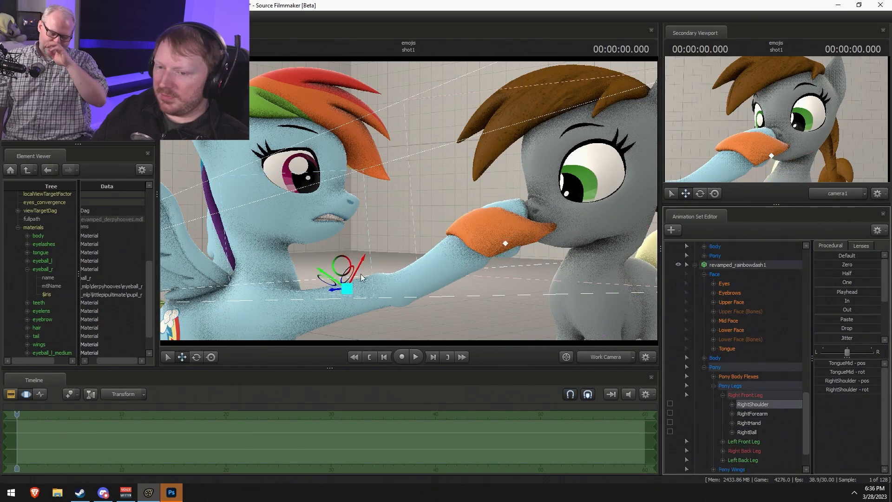
left_click_drag(347, 291, 176, 265)
left_click_drag(211, 331, 195, 144)
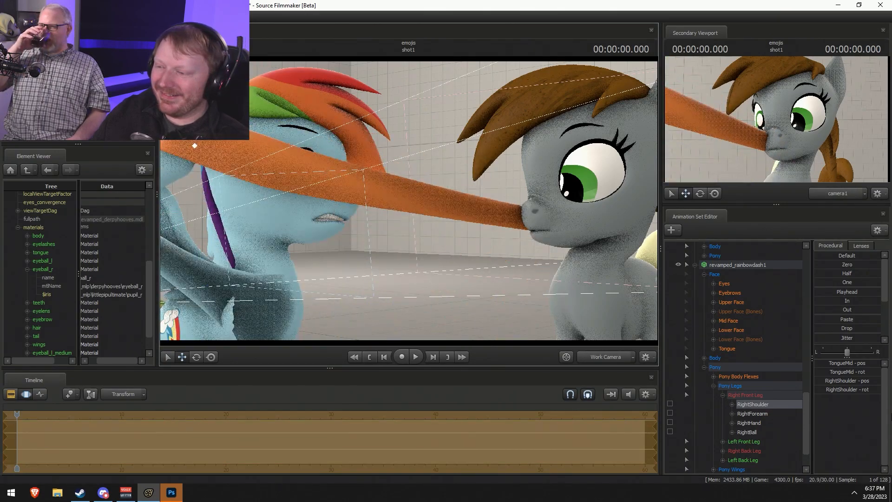
key("ctrl+z")
left_click(739, 330)
left_click_drag(834, 364, 730, 353)
left_click_drag(418, 278, 407, 199)
Undo the recent face and tongue edits until the grey pony's tongue is back inside its closed mouth.
key("ctrl+z")
key("ctrl+z")
key("ctrl+z")
key("ctrl+z")
key("ctrl+z")
key("ctrl+z")
key("ctrl+z")
key("ctrl+z")
key("ctrl+z")
key("ctrl+z")
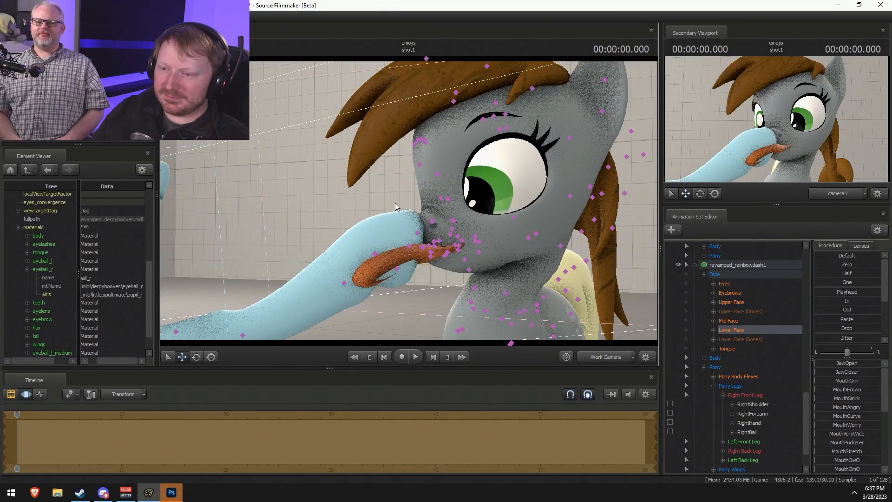
key("ctrl+z")
key("ctrl+z")
key("ctrl+z")
key("ctrl+z")
key("ctrl+z")
key("ctrl+z")
key("ctrl+z")
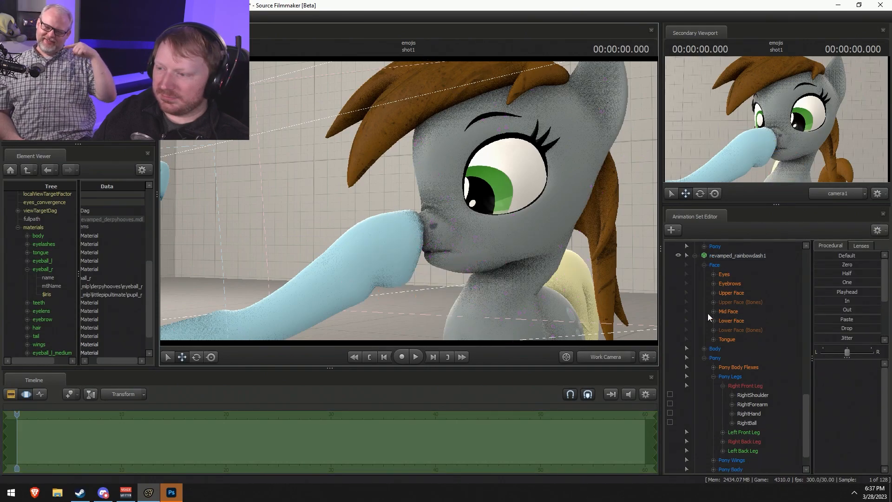
Collapse the revamped_rainbowdash1 controls and locate the Tongue controls of revamped_derpyhooves1.
scroll(698, 278, "up", 2)
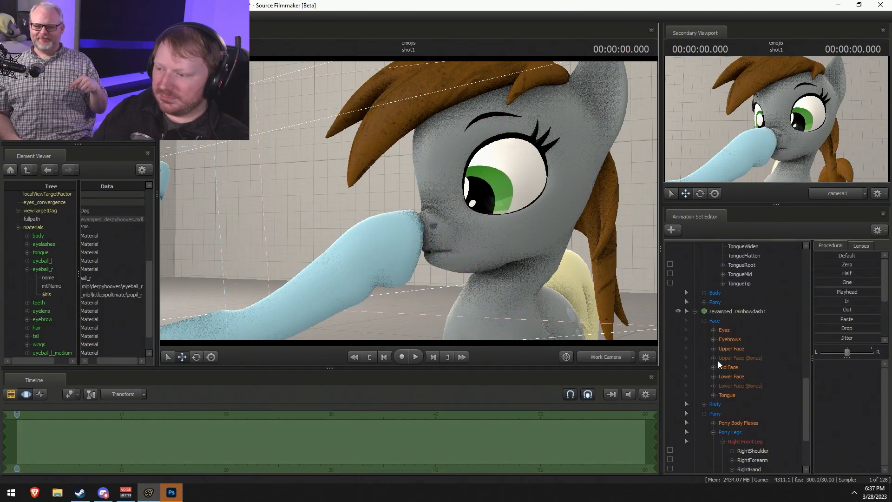
left_click(726, 394)
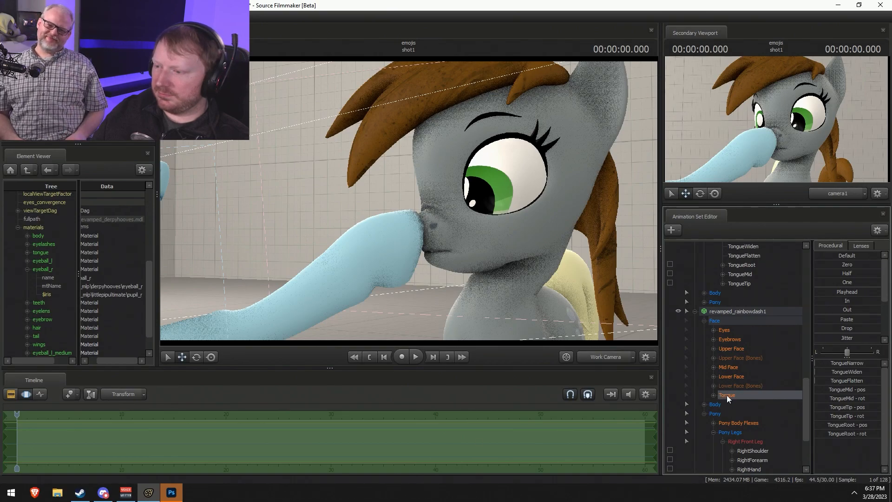
left_click(695, 311)
scroll(726, 392, "up", 1)
left_click(743, 377)
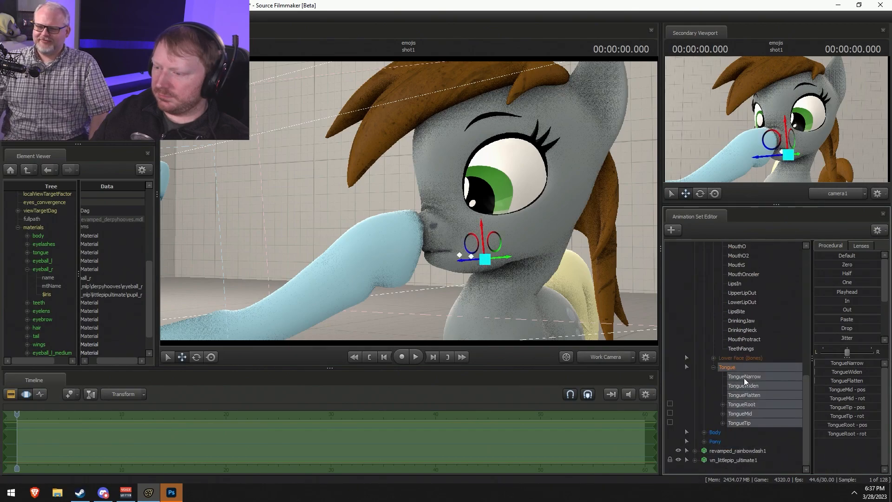
Select the grey pony's TongueTip bone and move it forward out of the mouth toward the hoof.
left_click(740, 423)
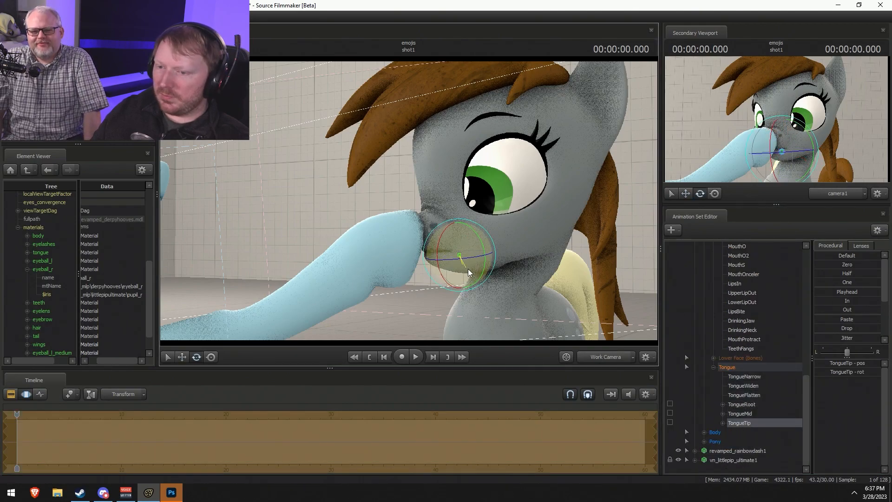
key("w")
left_click_drag(461, 256, 435, 247)
left_click_drag(435, 247, 458, 272, "alt")
mouse_move(409, 201)
left_mouse_down()
mouse_move(428, 205)
mouse_move(409, 200)
left_mouse_up()
key("w")
key("e")
key("w")
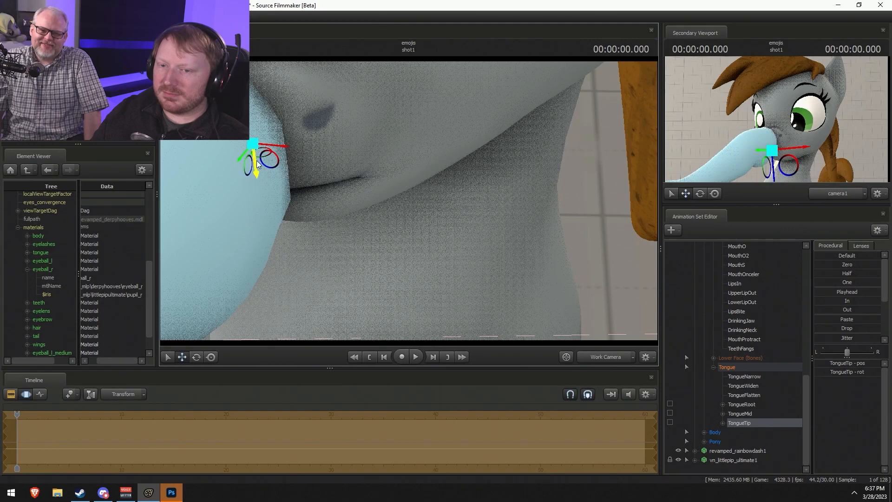
Reposition TongueTip so the orange tongue pokes out between the lips beside the hoof.
left_click_drag(266, 161, 378, 180)
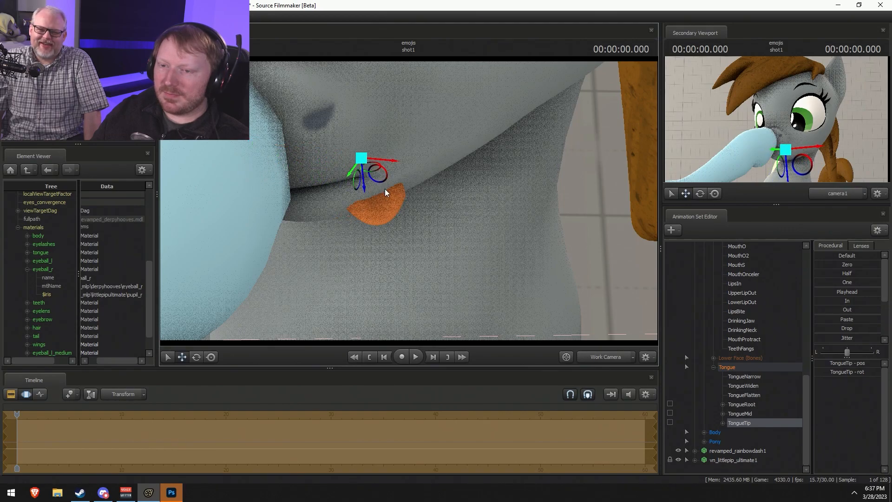
left_click_drag(349, 153, 321, 133)
left_click_drag(409, 200, 411, 202)
left_click_drag(357, 134, 297, 129)
key("F2")
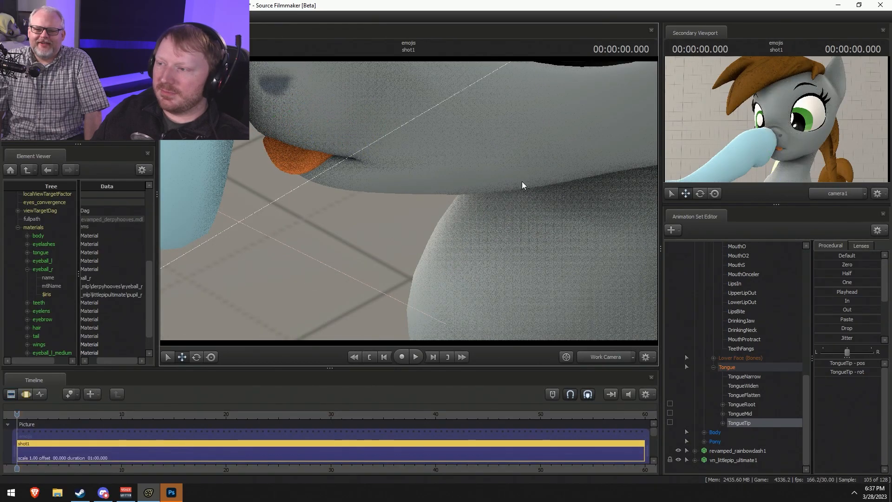
left_click_drag(521, 181, 346, 140)
Rotate TongueTip and nudge its position so the tongue lies over the lower lip.
key("F3")
key("e")
mouse_move(306, 108)
left_mouse_down()
mouse_move(321, 106)
mouse_move(298, 108)
left_mouse_up()
key("w")
mouse_move(365, 158)
left_mouse_down()
mouse_move(358, 164)
mouse_move(354, 150)
left_mouse_up()
key("e")
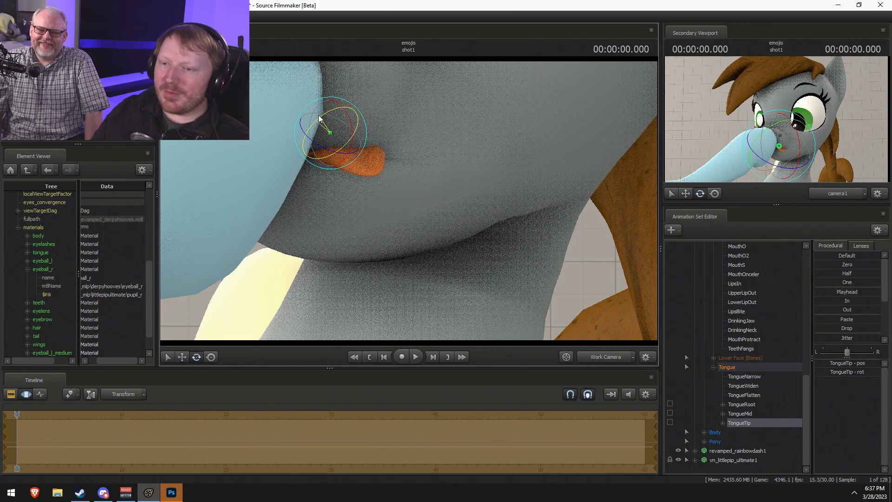
View the shot through camera1 and refine the TongueTip rotation from that angle.
left_click_drag(608, 367, 607, 367)
left_click(610, 358)
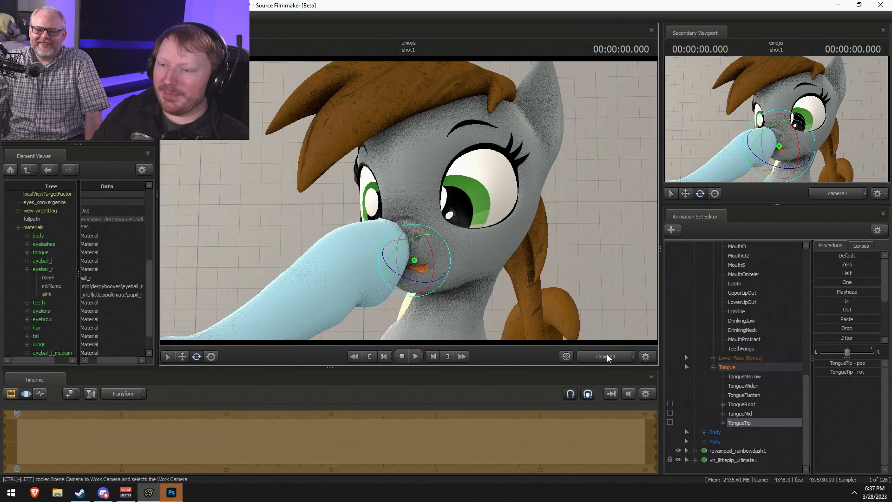
key("F2")
key("F3")
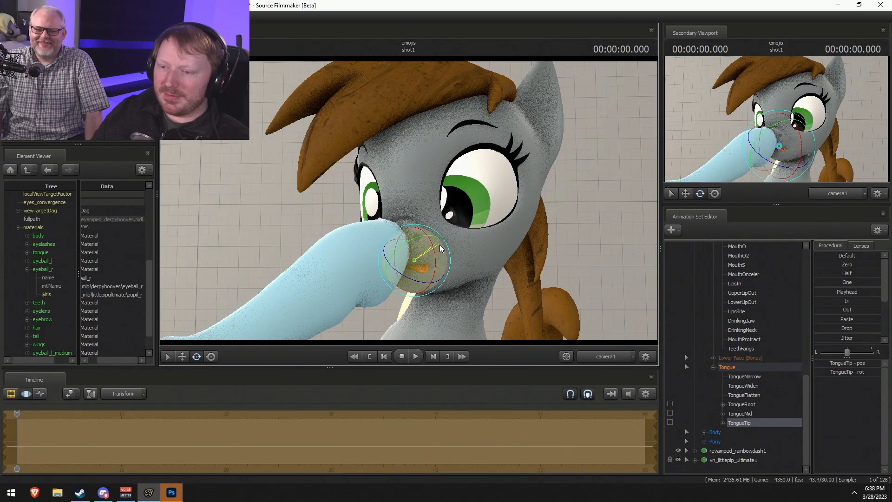
key("F2")
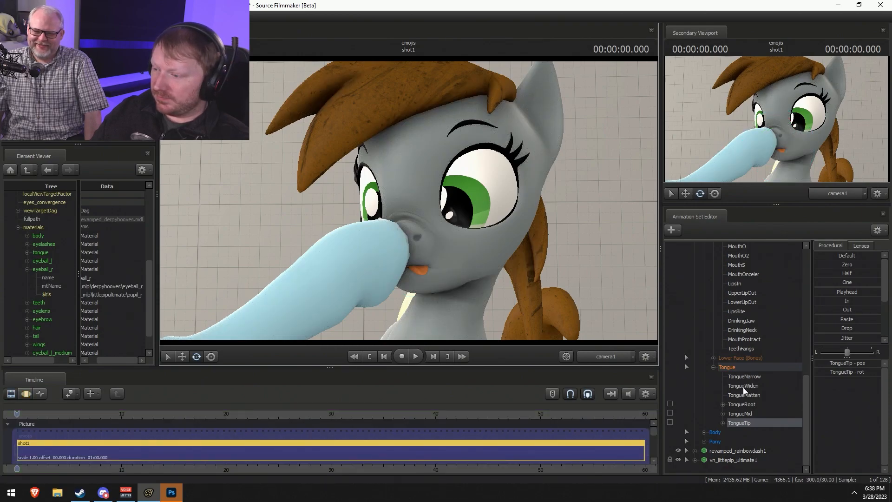
Select the grey pony's HairBack1 bone and begin rotating the back hair in the camera1 view.
scroll(762, 403, "up", 10)
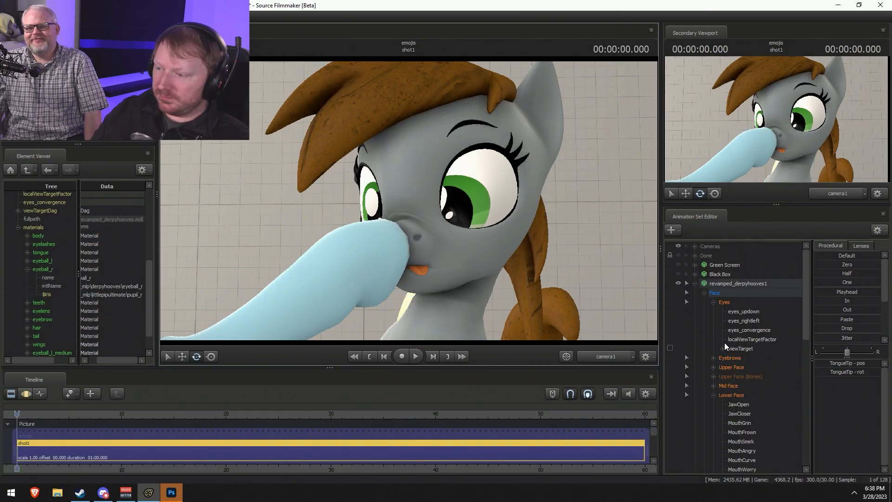
key("F3")
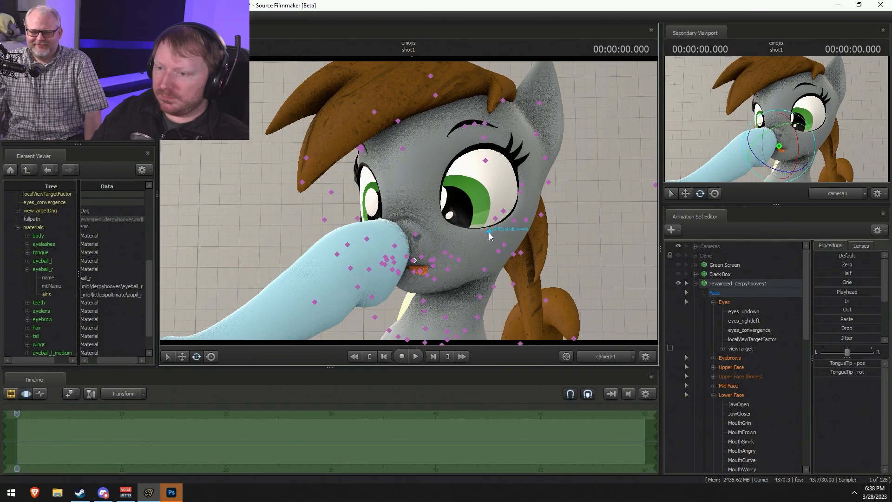
left_click(504, 212, "ctrl")
mouse_move(524, 217)
left_mouse_down()
mouse_move(539, 231)
mouse_move(515, 208)
mouse_move(529, 210)
left_mouse_up()
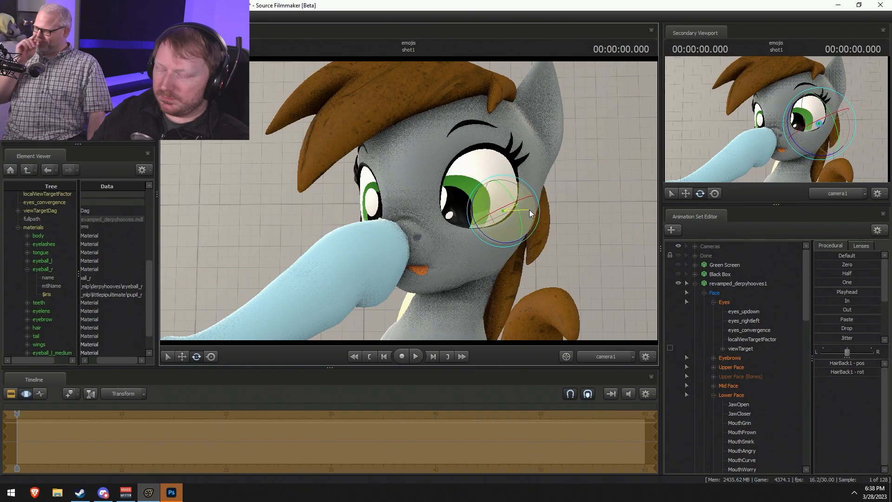
Rotate and reposition HairBack1 from the Work Camera so the back hair falls forward beside the neck.
left_click(618, 351, "ctrl")
left_click_drag(558, 279, 514, 179)
key("w")
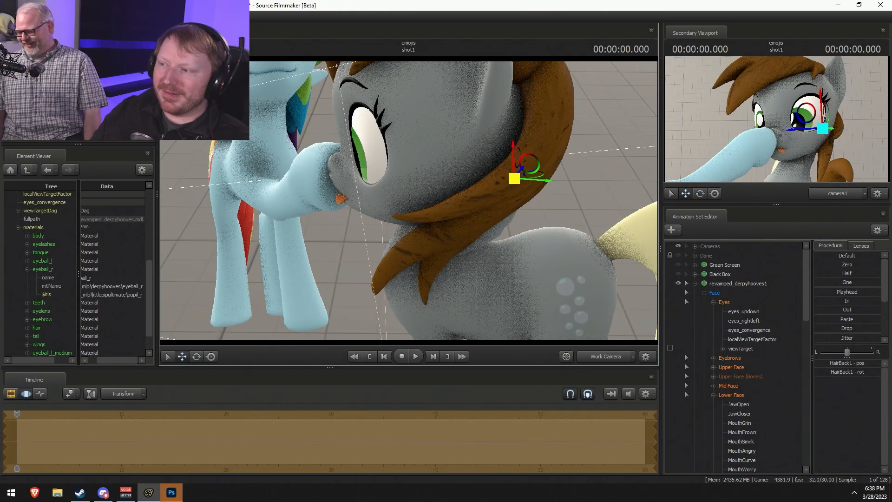
key("e")
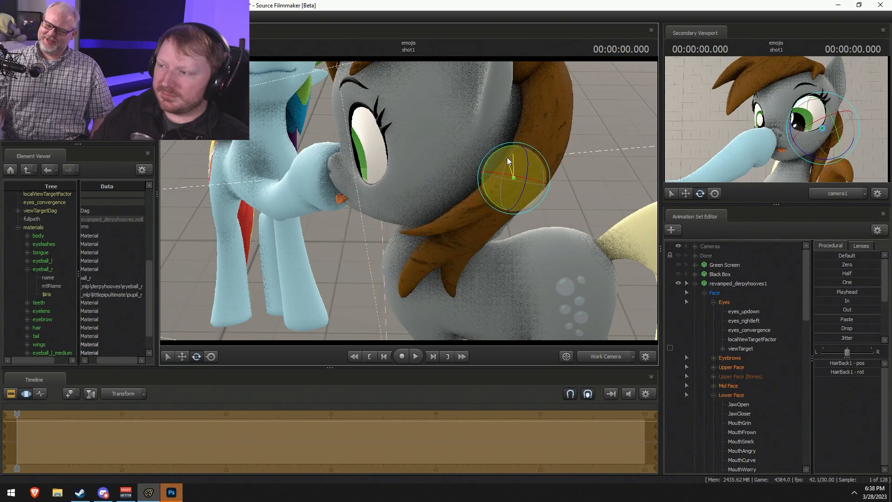
left_click_drag(509, 158, 462, 192)
left_click_drag(492, 162, 448, 205)
key("w")
key("F2")
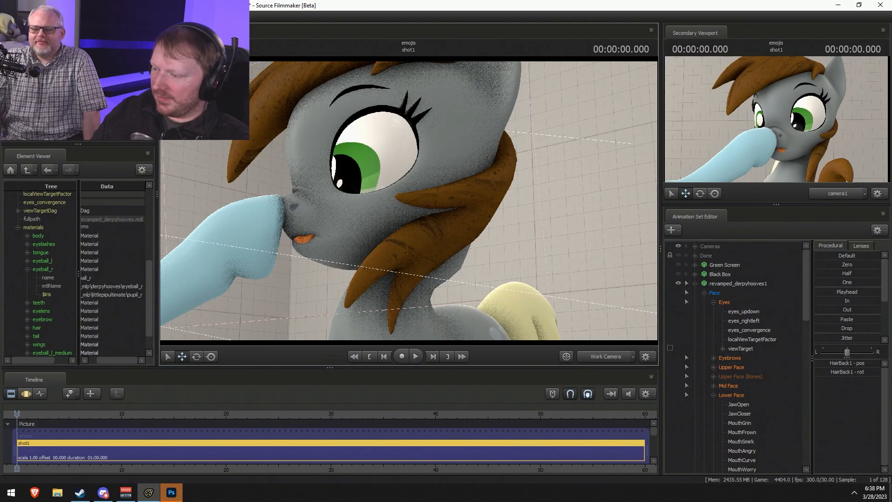
left_click_drag(529, 233, 547, 230, "alt")
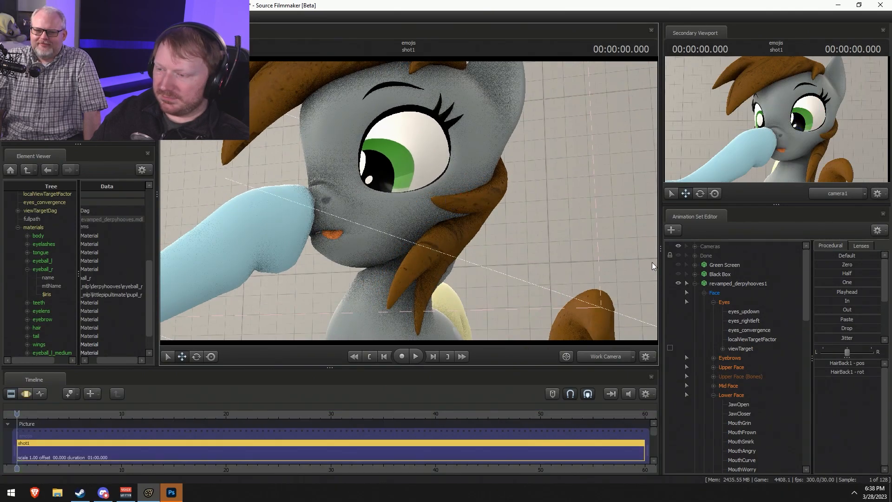
Adjust the MouthPuckerer shape in the grey pony's Lower Face controls while viewing the mouth up close.
left_click(733, 395)
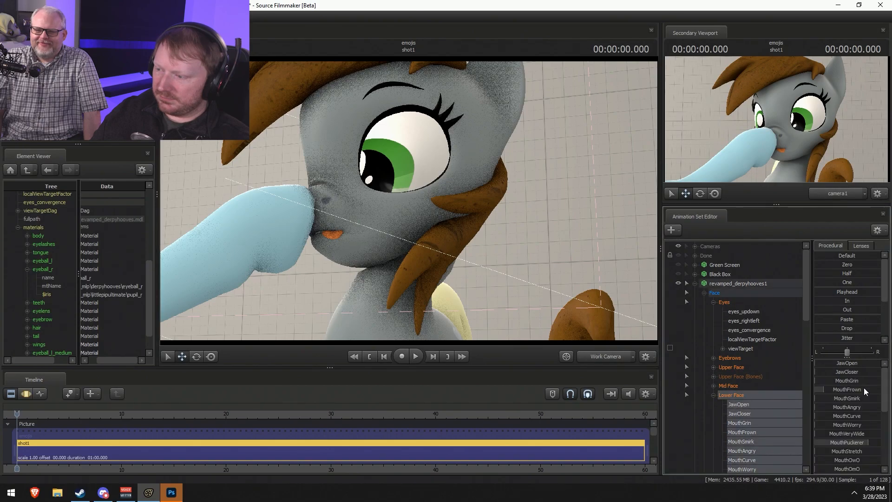
key("F3")
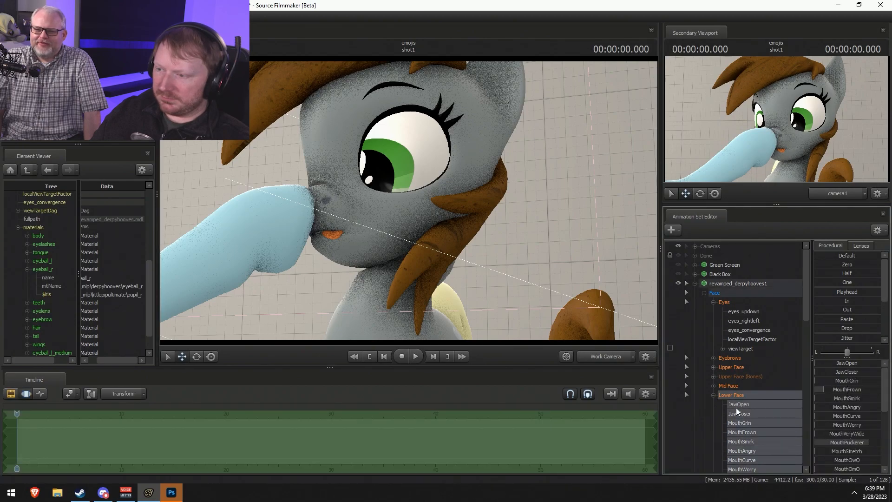
scroll(849, 438, "down", 2)
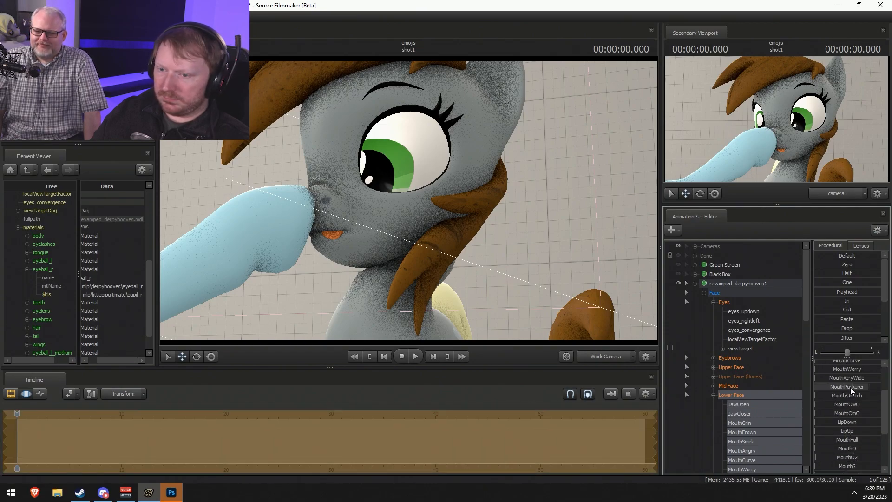
left_click_drag(418, 200, 388, 221)
key("a")
key("w")
Select the grey pony's TongueRoot bone and raise it slightly.
scroll(723, 414, "down", 10)
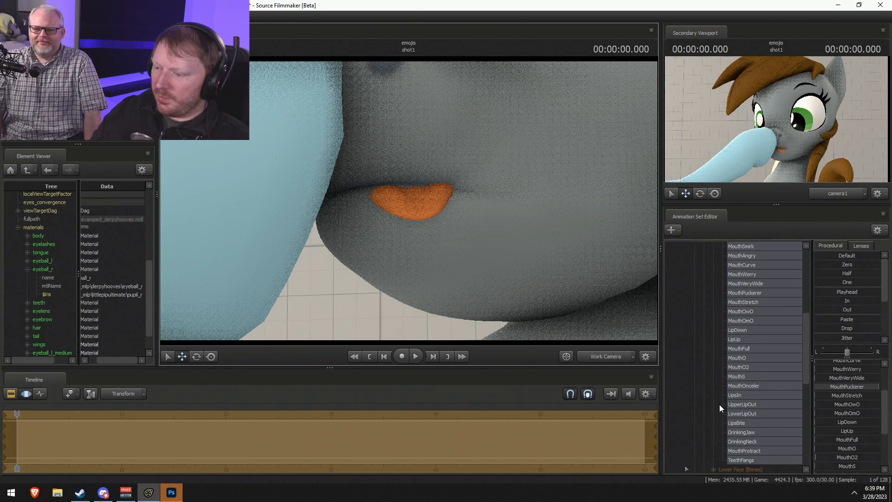
left_click(742, 348)
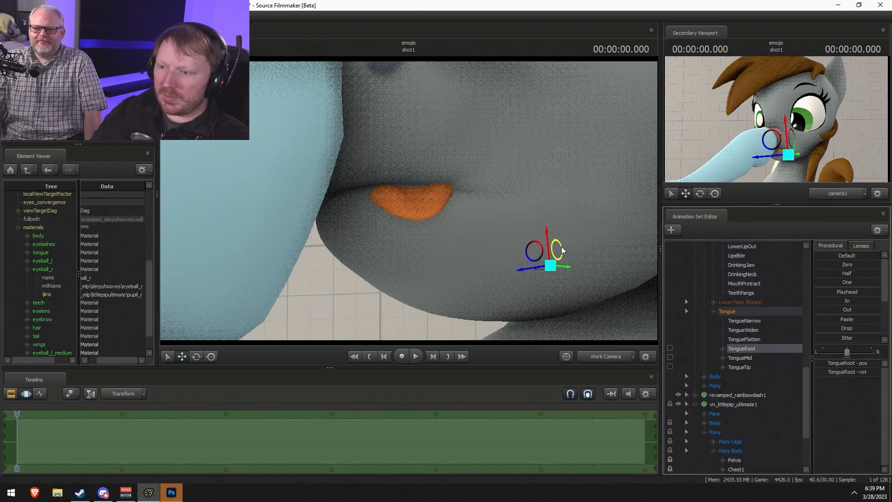
left_click_drag(542, 233, 544, 232)
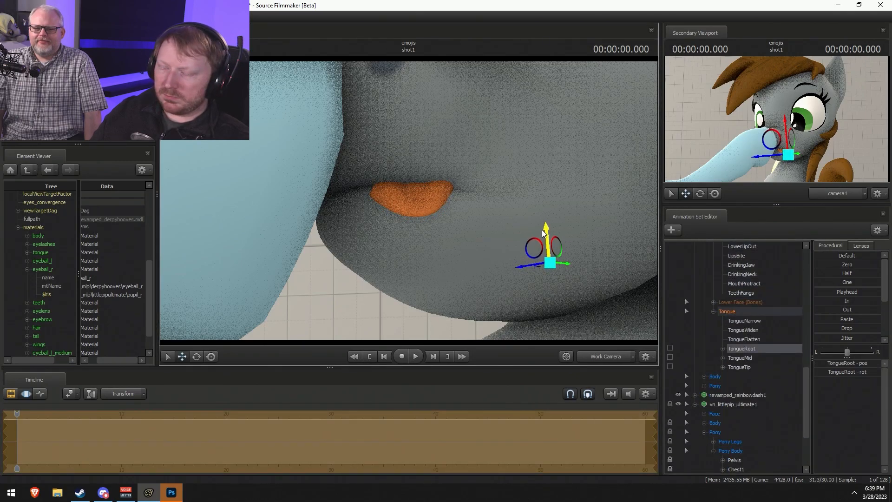
Select the LeftCornerLip bone on the grey pony's cheek and rotate it to shape the mouth corner.
left_click_drag(409, 199, 446, 183)
key("s")
key("a")
left_click_drag(428, 216, 431, 231)
key("w")
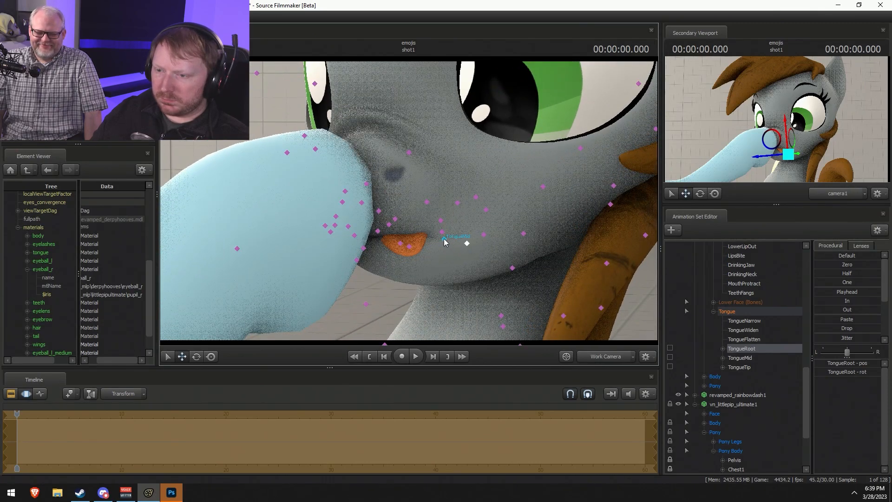
left_click(445, 240)
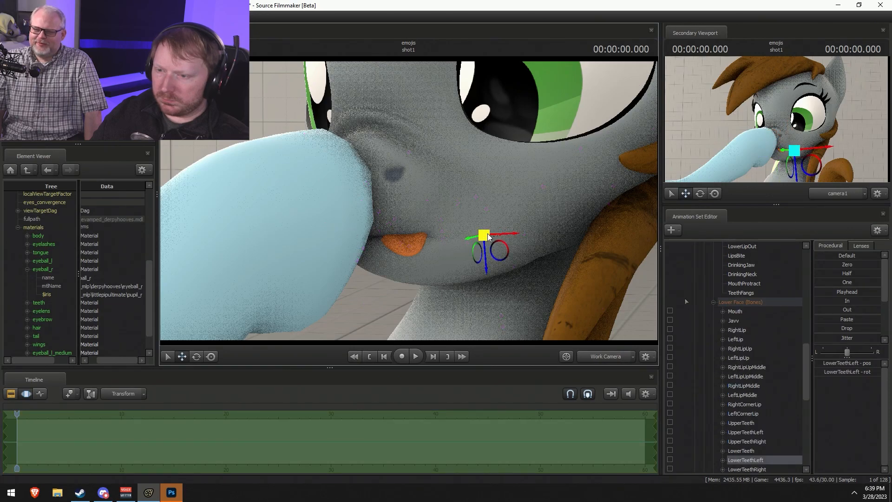
left_click(487, 237)
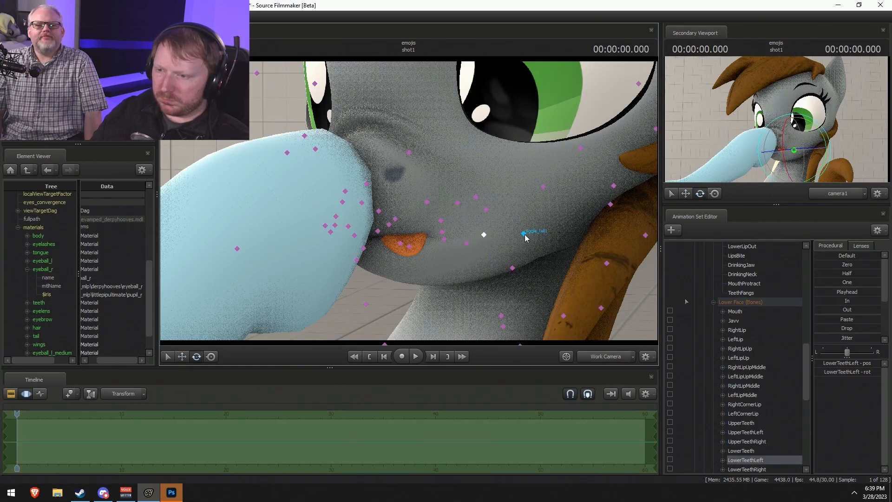
left_click(524, 233)
left_click(487, 210)
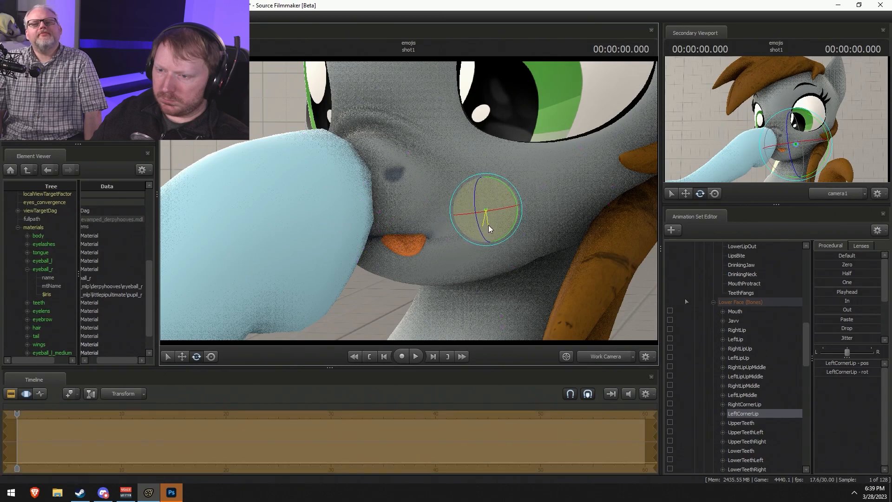
left_click_drag(486, 222, 503, 200, "alt")
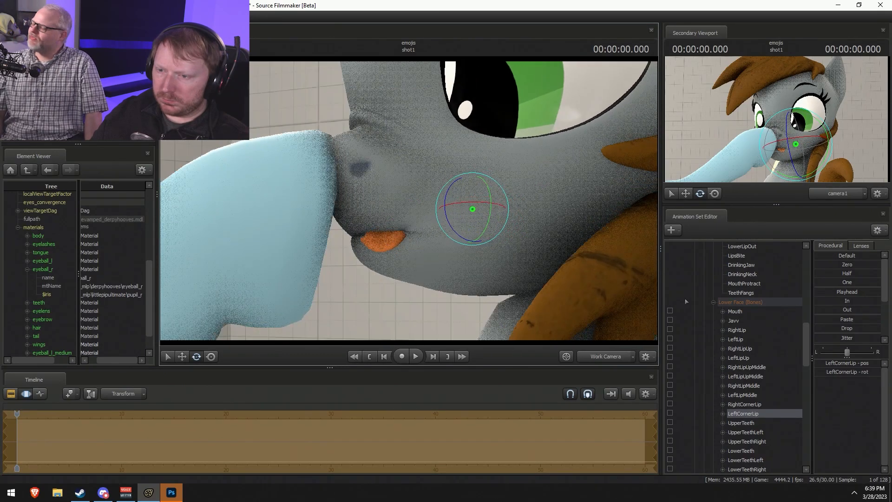
Move LeftCornerLip to refine the corner of the mouth, and check the pose through camera1.
key("w")
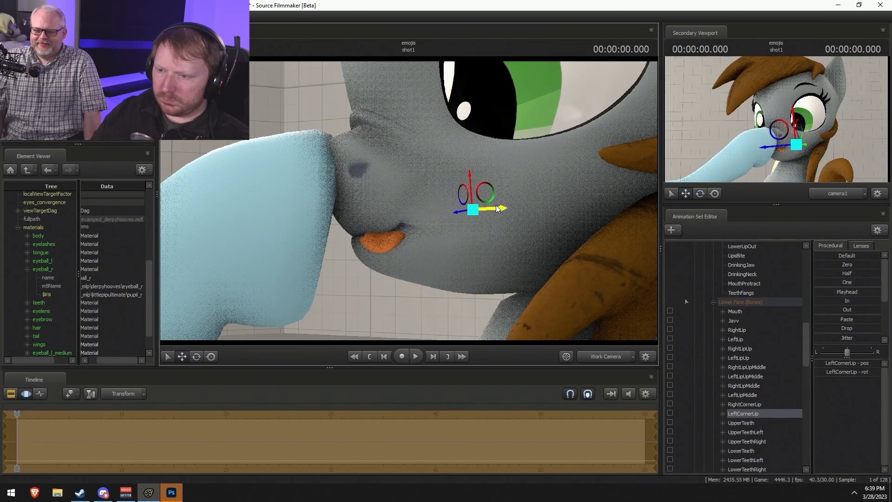
left_click_drag(473, 210, 511, 214)
left_click_drag(409, 202, 412, 205, "alt")
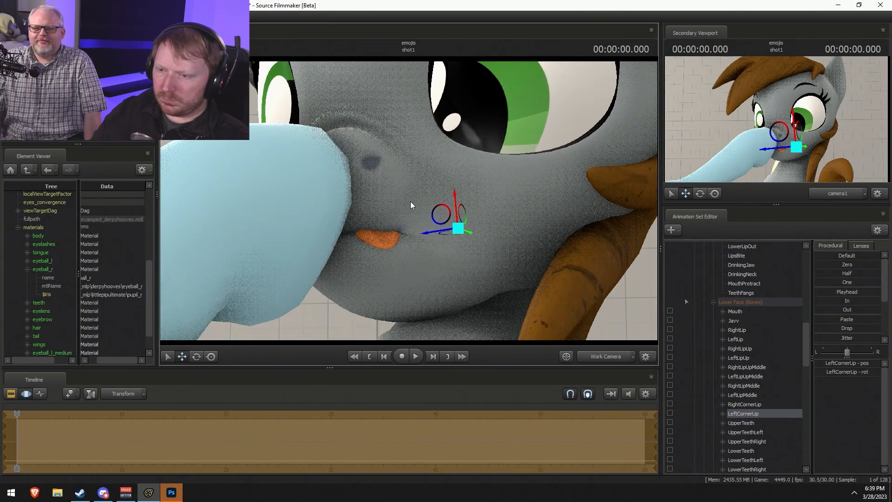
left_click(605, 356)
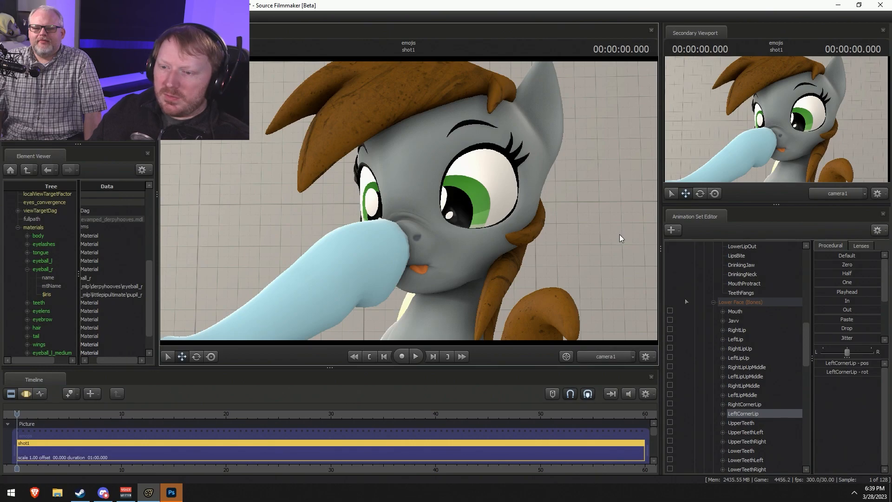
Set the tail body group of revamped_derpyhooves1 to <none>.
scroll(727, 326, "down", 2)
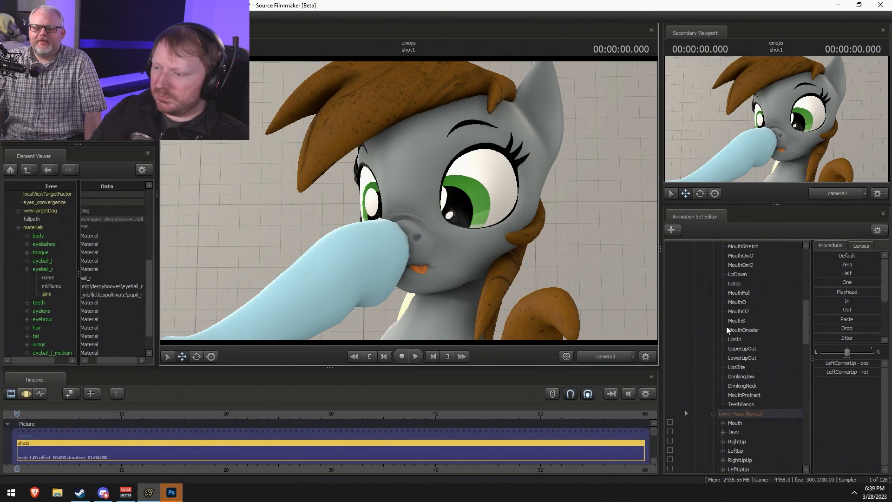
scroll(748, 363, "up", 10)
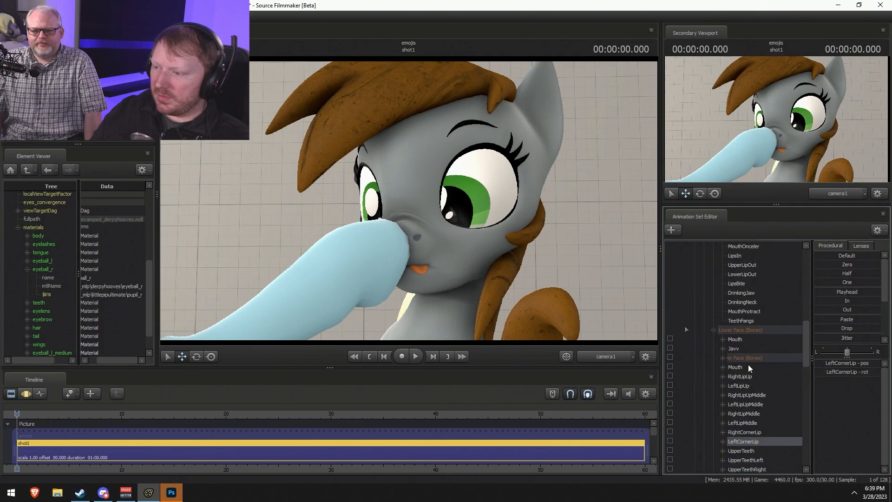
right_click(746, 283)
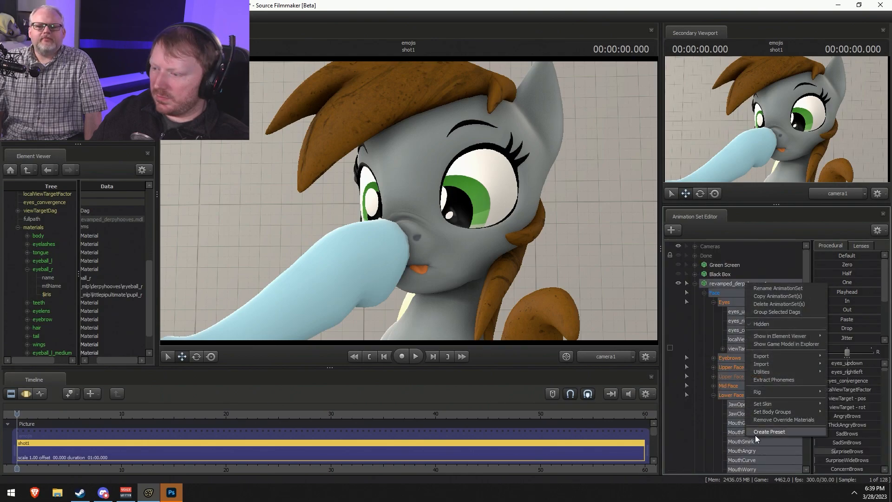
mouse_move(774, 412)
mouse_move(846, 461)
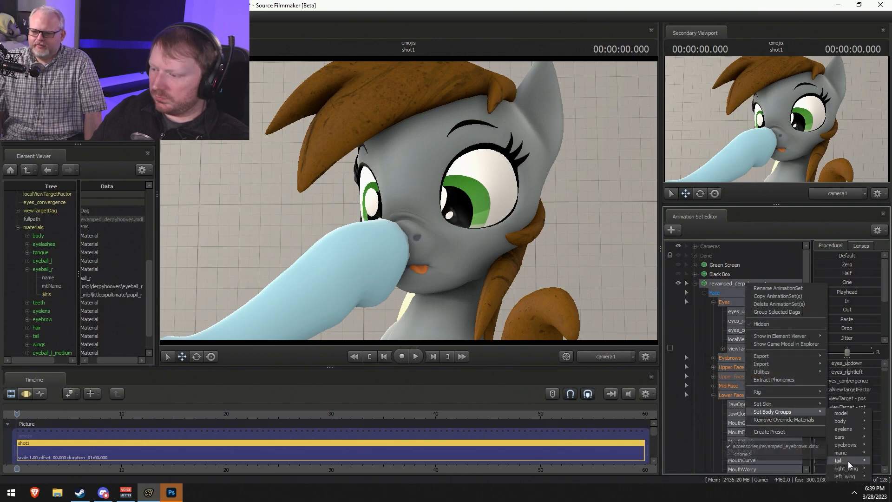
left_click(791, 470)
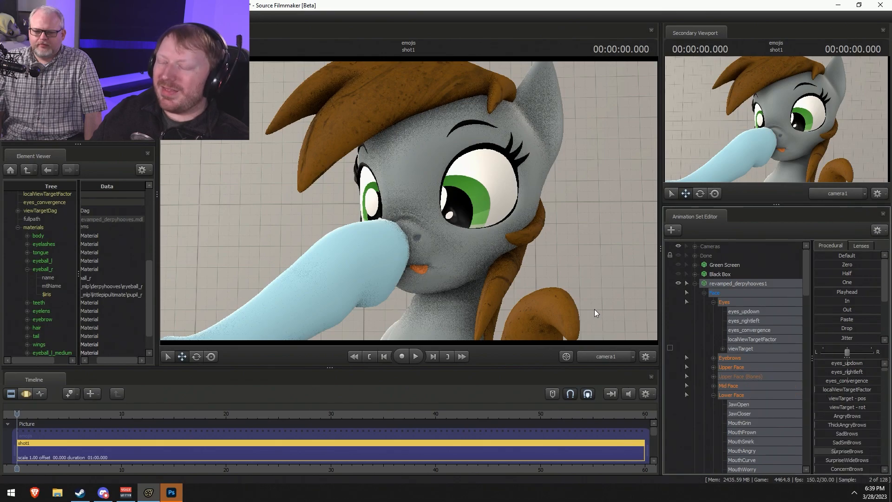
Try to lower the brown tail out of the shot with the Tail1 bone, undoing each move.
left_click(574, 337)
left_click_drag(575, 341, 576, 353)
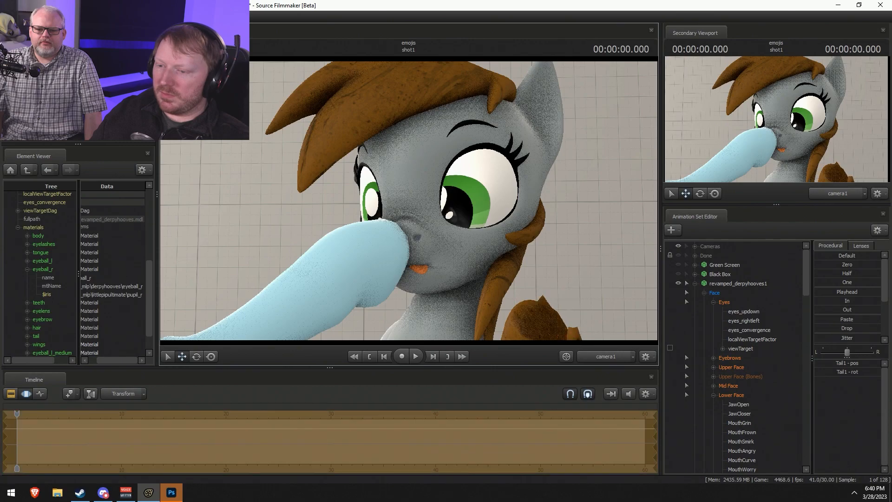
key("ctrl+z")
scroll(727, 409, "down", 15)
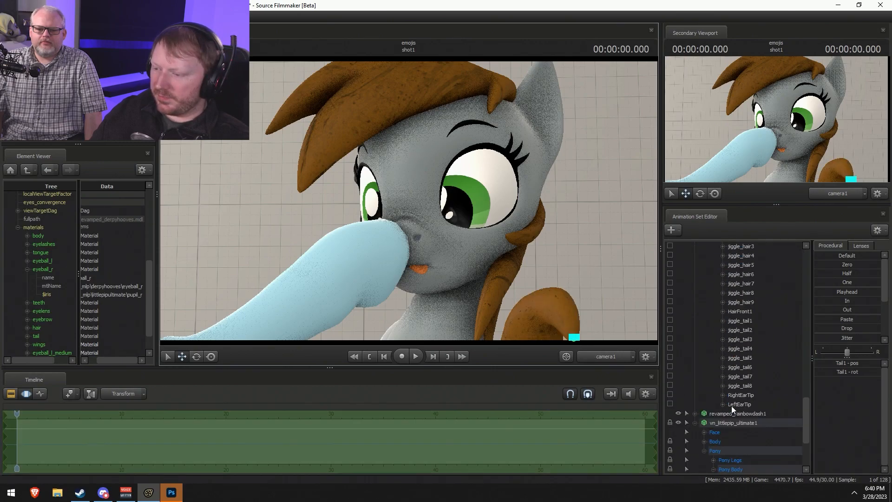
left_click(671, 446)
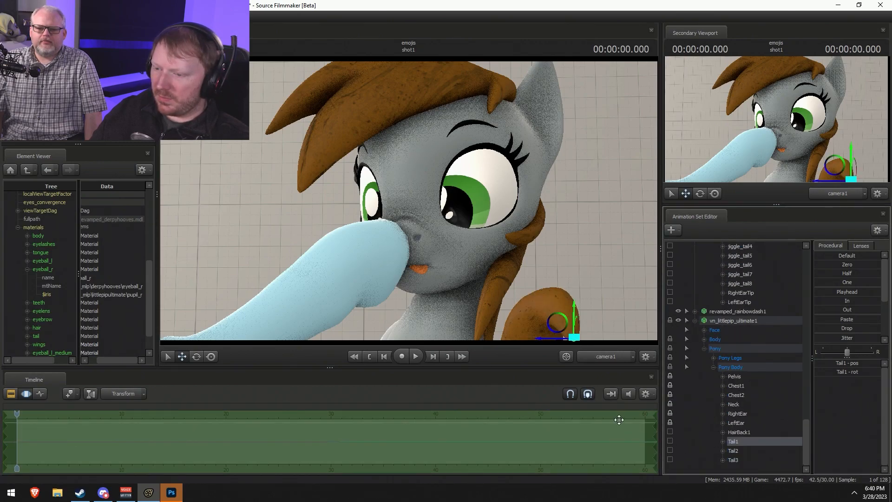
left_click_drag(560, 324, 584, 486)
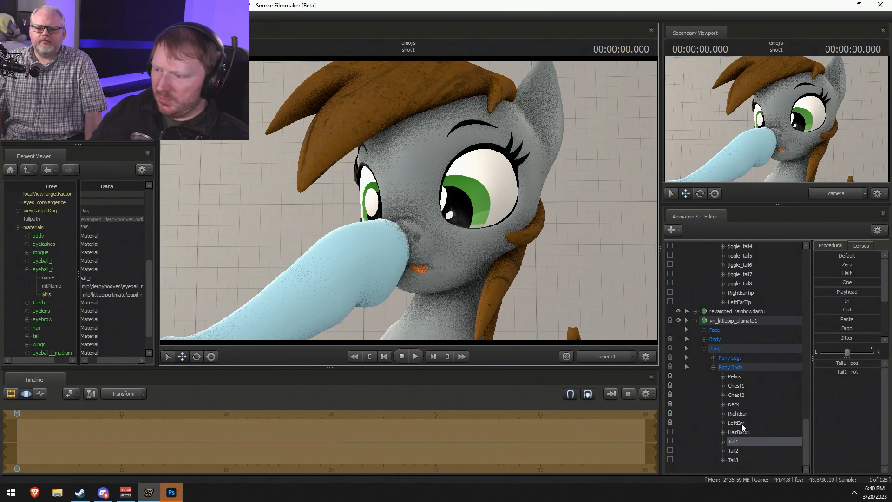
key("ctrl+z")
Through the Work Camera, select the Pelvis bone of vn_littlepip_ultimate1, lower the tail and undo the last adjustment.
left_click(613, 356)
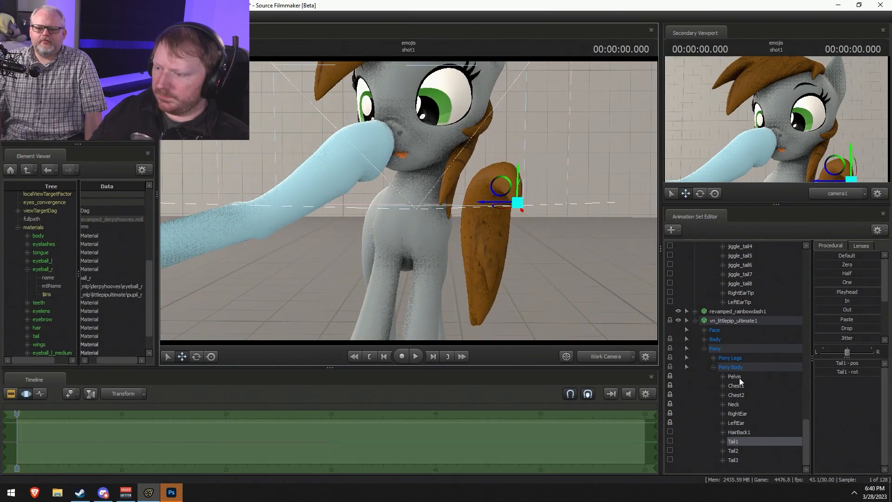
left_click(741, 378)
left_click_drag(505, 207, 512, 384)
left_click_drag(504, 298, 446, 270)
mouse_move(465, 199)
left_mouse_down()
mouse_move(517, 183)
mouse_move(456, 209)
left_mouse_up()
key("ctrl+z")
Rotate the Pelvis bone and move it further down so the brown tail stays out of camera1's view.
key("e")
left_click_drag(550, 259, 447, 235)
key("w")
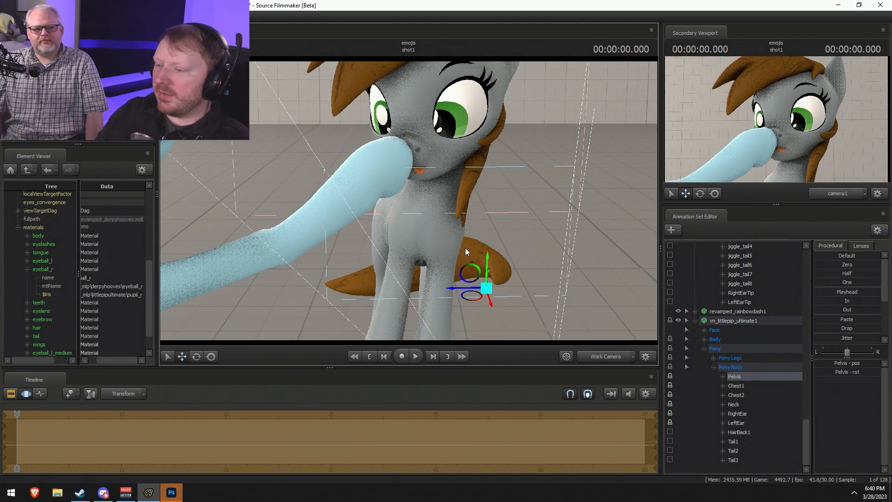
left_click(471, 273)
left_click_drag(471, 273, 465, 322)
left_click_drag(549, 245, 542, 228)
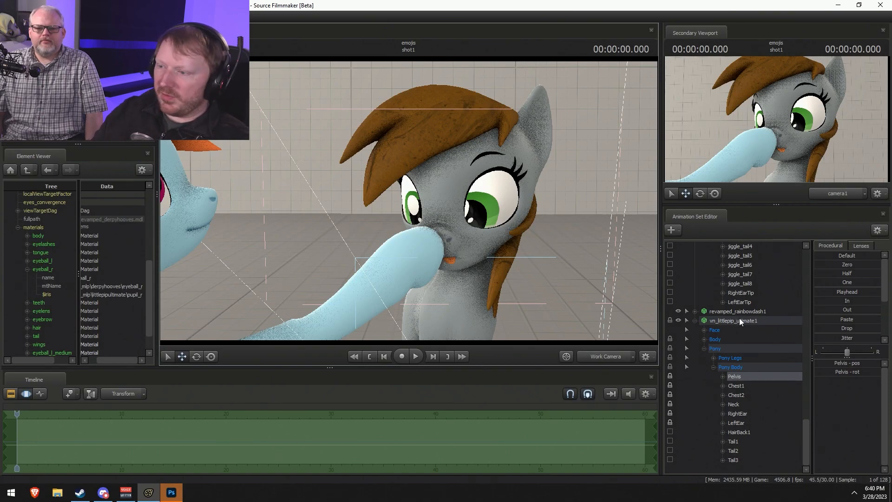
Show vn_littlepip_ultimate1's game model in the Element Viewer and expand its materials.
left_click(745, 321)
scroll(685, 318, "up", 5)
scroll(685, 318, "up", 3)
left_click(743, 311)
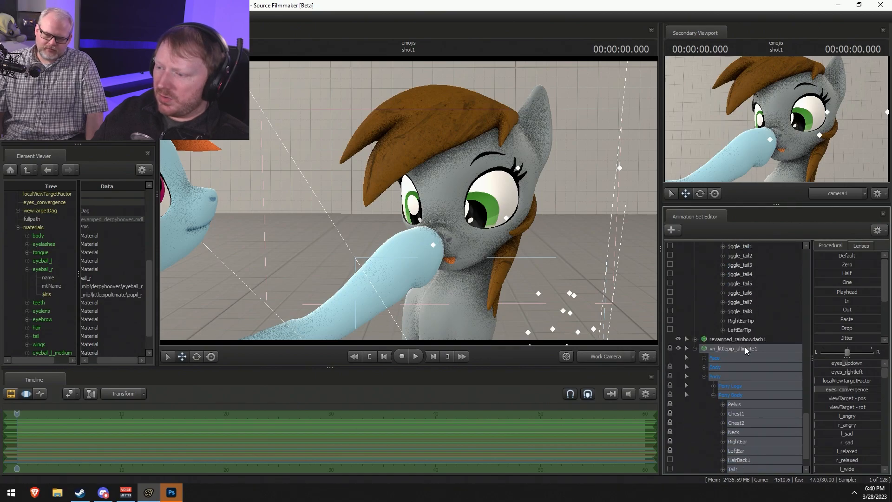
right_click(746, 347)
left_click(842, 238)
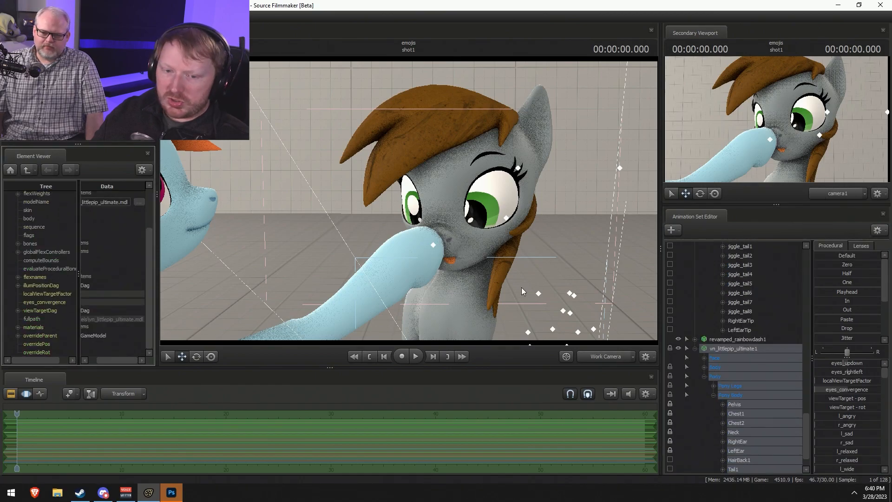
left_click(23, 322)
left_click(18, 328)
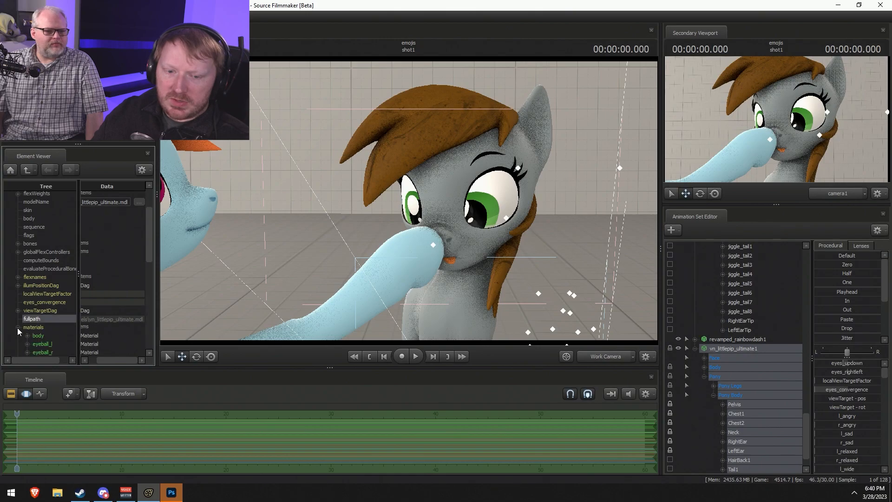
Expand the hairfront material and copy its mtlName path.
scroll(27, 323, "down", 5)
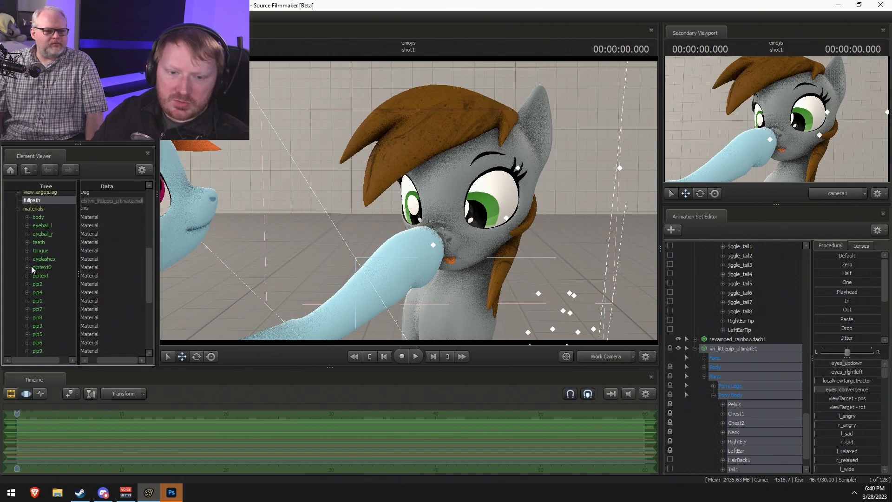
scroll(29, 265, "down", 5)
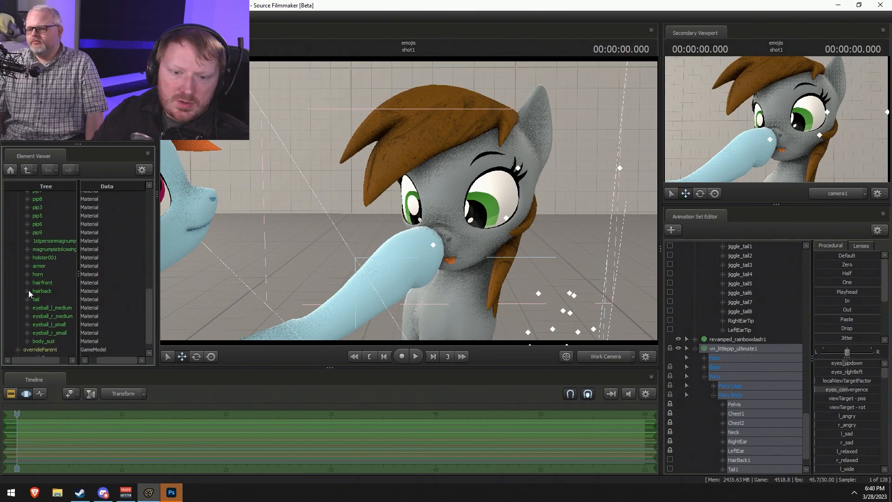
left_click(27, 282)
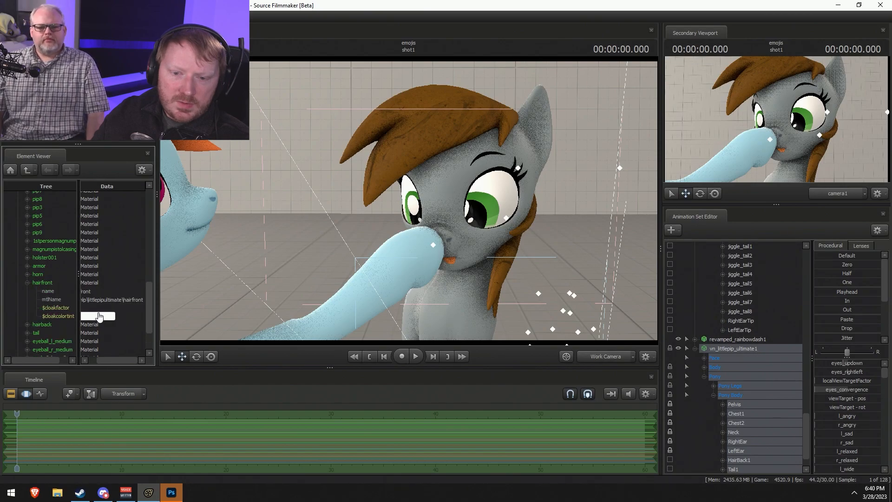
left_click(130, 298)
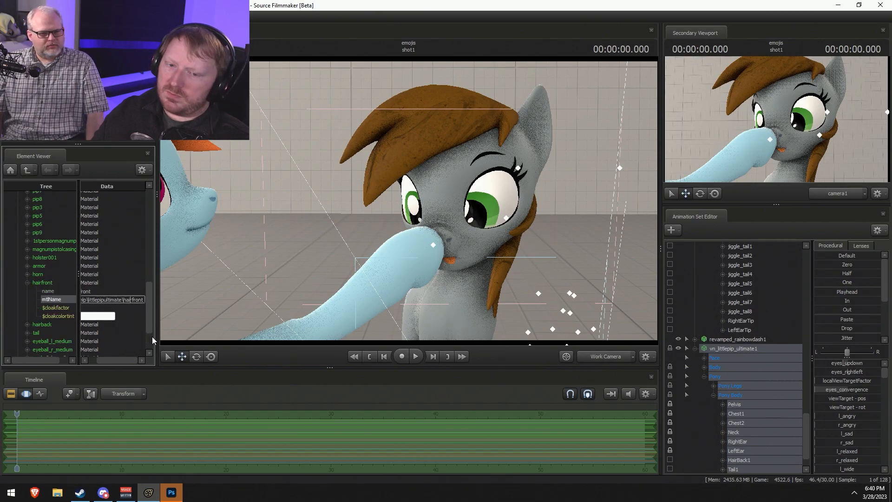
left_click(117, 299)
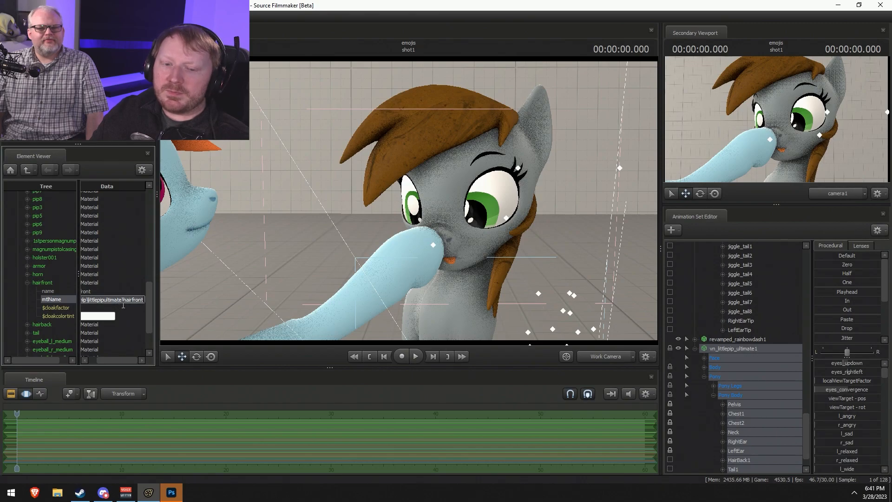
Switch to File Explorer and open the materials folder inside usermod.
left_click(58, 492)
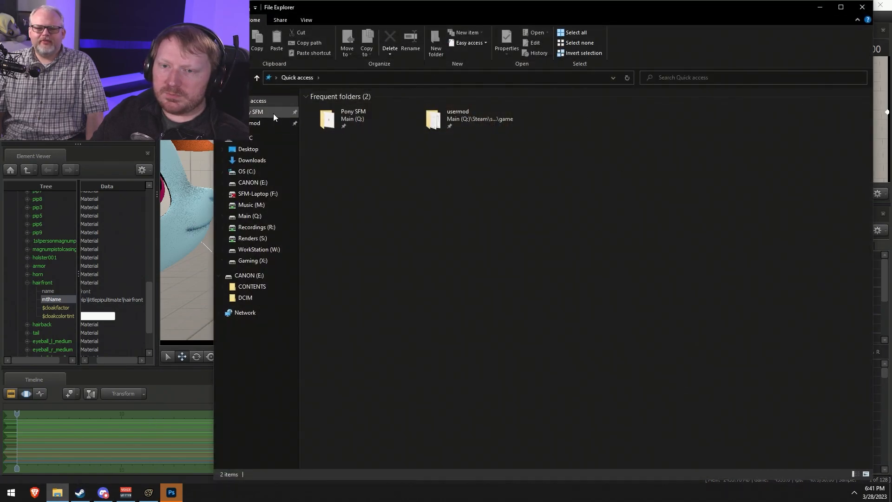
left_click(273, 113)
left_click(273, 124)
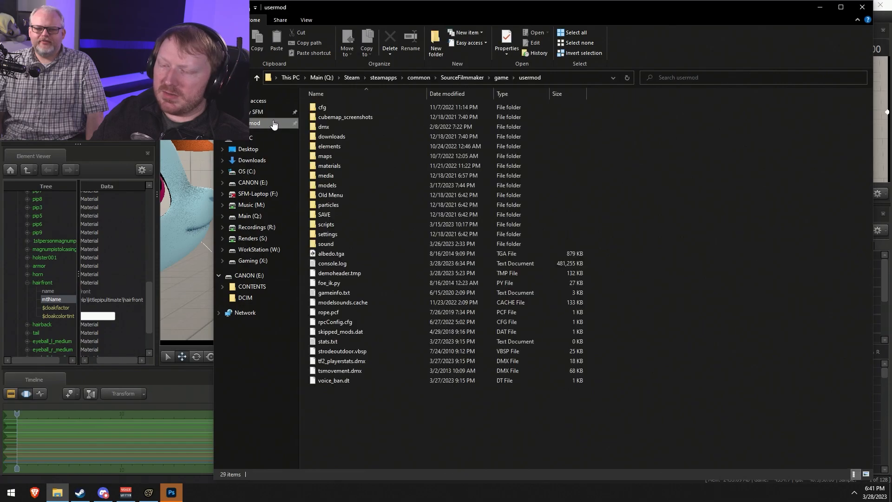
double_click(336, 145)
left_click(529, 78)
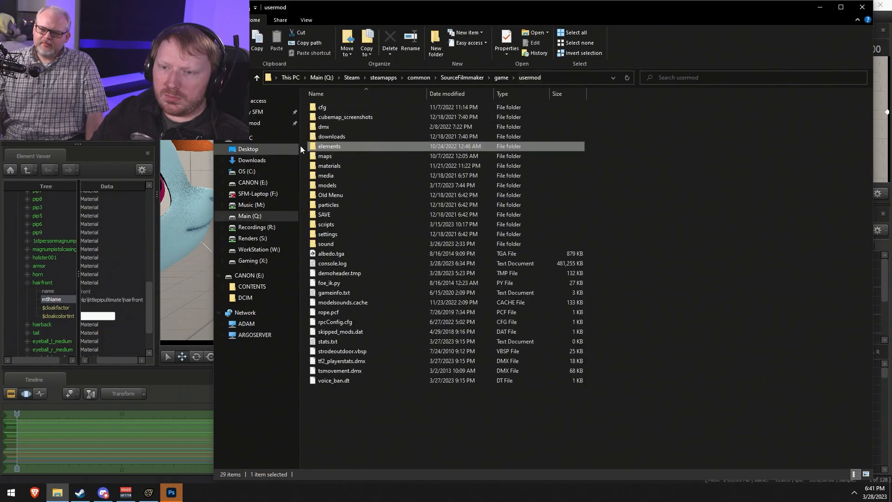
double_click(335, 168)
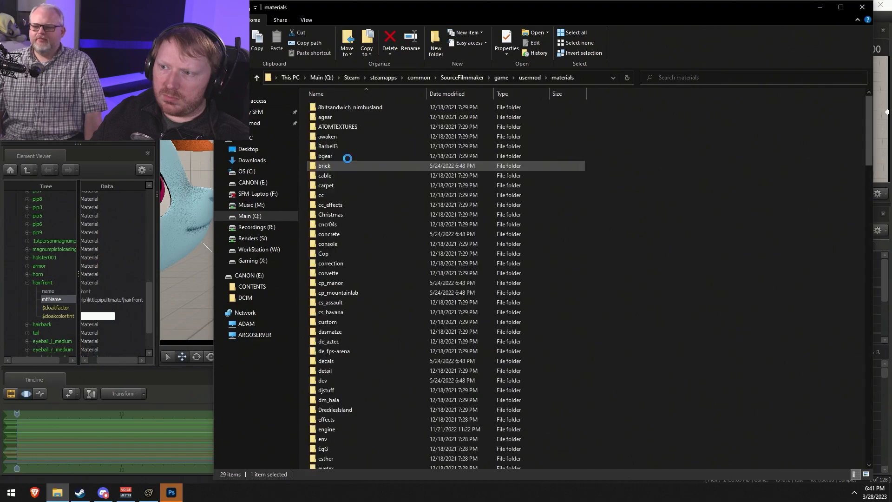
Extend the folder path with the copied material path, without hairfront, and go to models\vn_mlp\littlepipultimate.
left_click(587, 81)
key("End")
type("\\")
type("models\\vn_mlp\\littlepipultimate\\hairfront")
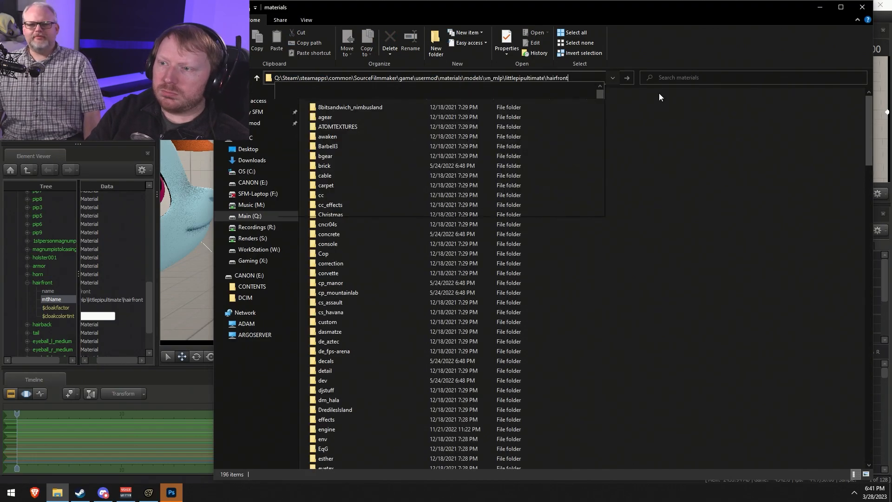
key("BackSpace")
key("BackSpace")
key("BackSpace")
key("BackSpace")
key("BackSpace")
key("BackSpace")
key("BackSpace")
key("BackSpace")
key("BackSpace")
key("BackSpace")
key("Return")
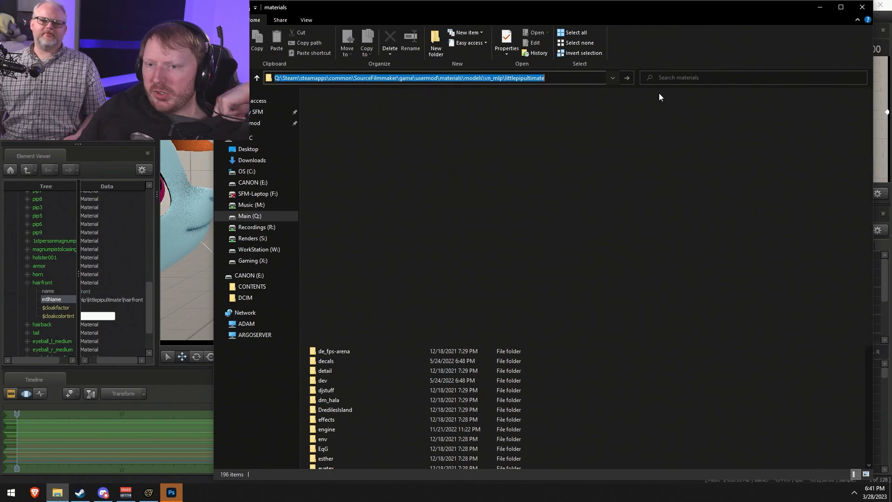
Open hairfront.vmt and hairback.vmt from the littlepipultimate folder in Notepad++.
scroll(763, 370, "down", 6)
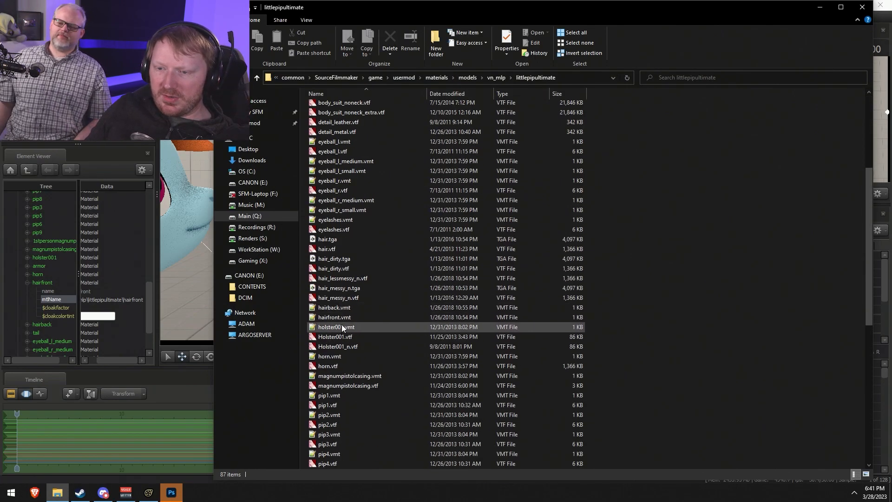
left_click(347, 268)
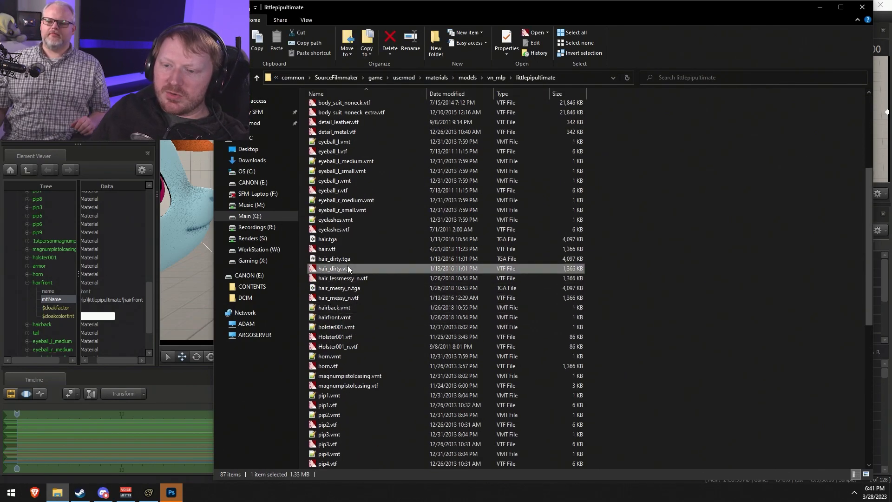
double_click(344, 318)
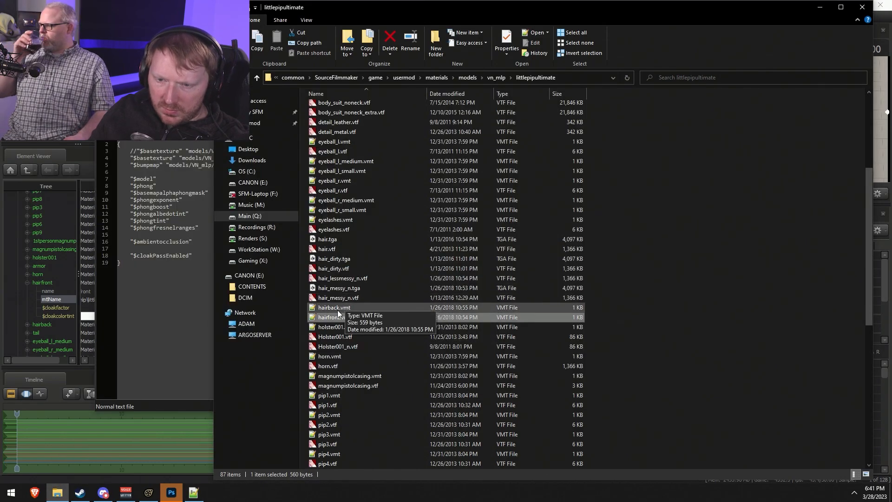
double_click(338, 308)
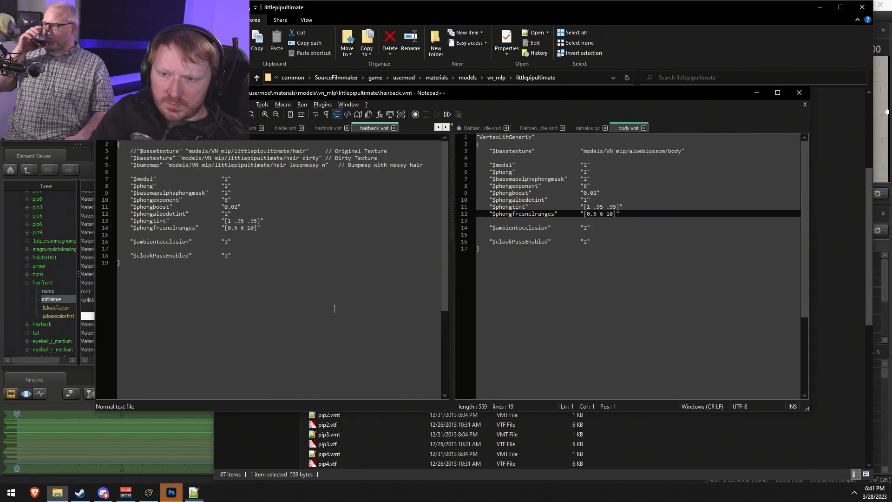
In hairback.vmt, comment out the hair_dirty base texture line, uncomment the original hair texture line and save.
left_click(304, 159)
left_click(130, 158)
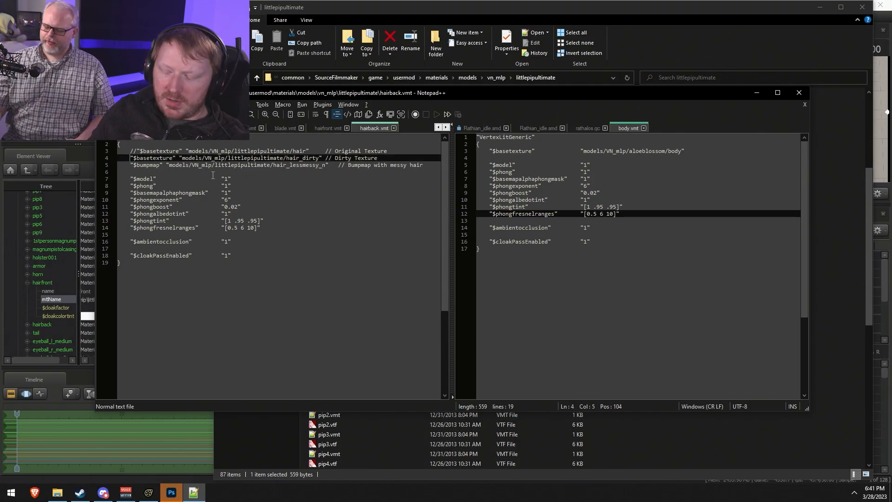
type("//")
key("Up")
key("BackSpace")
key("BackSpace")
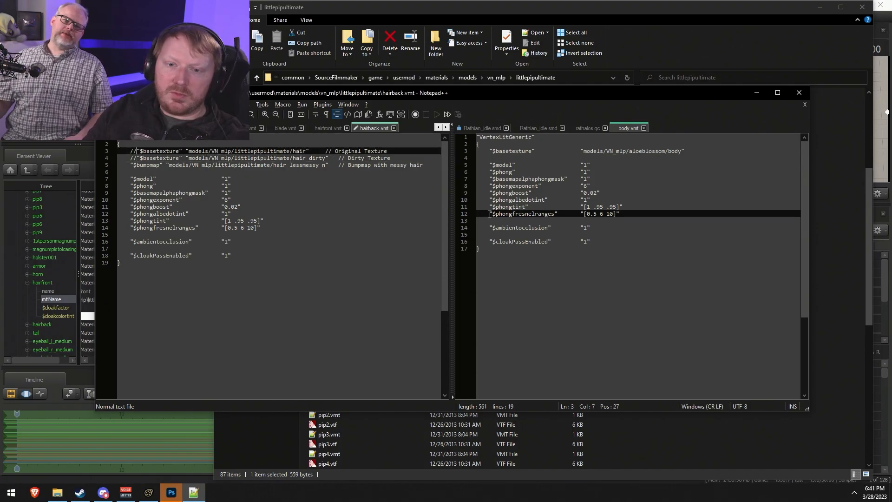
key("ctrl+s")
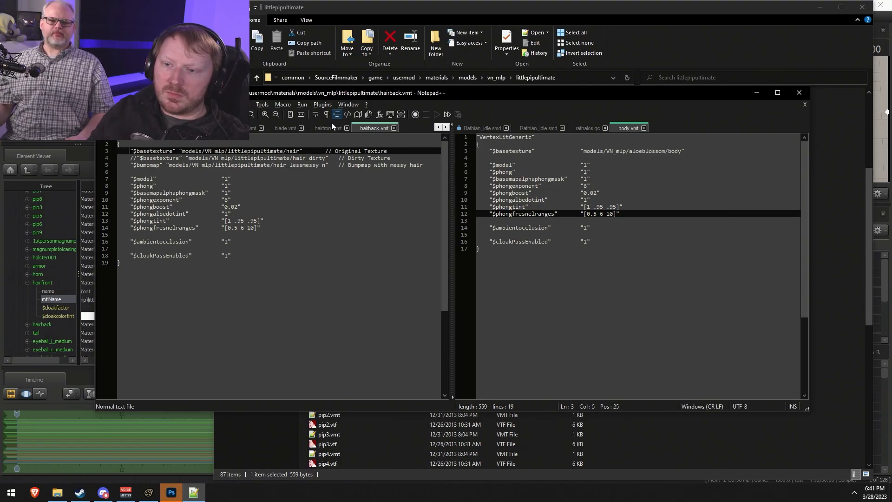
In hairfront.vmt, comment out the hair_dirty base texture line and uncomment the original hair texture line.
left_click(327, 128)
left_click(130, 158)
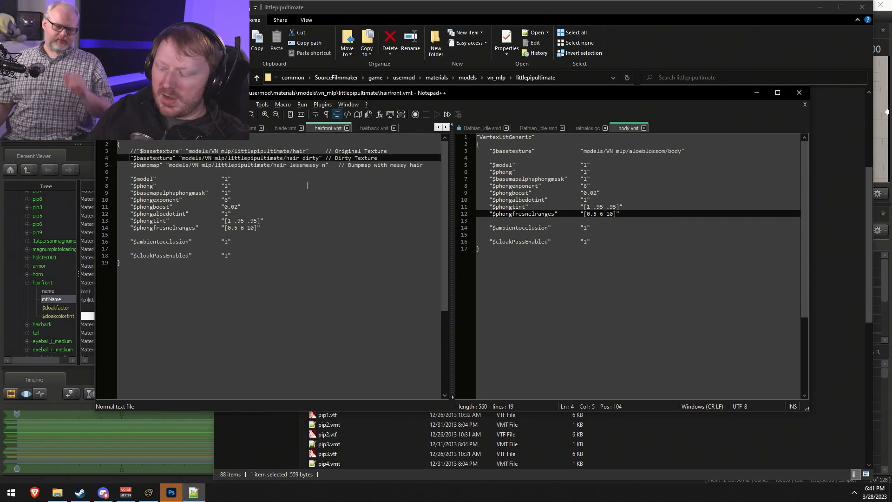
type("//")
key("Up")
key("BackSpace")
key("BackSpace")
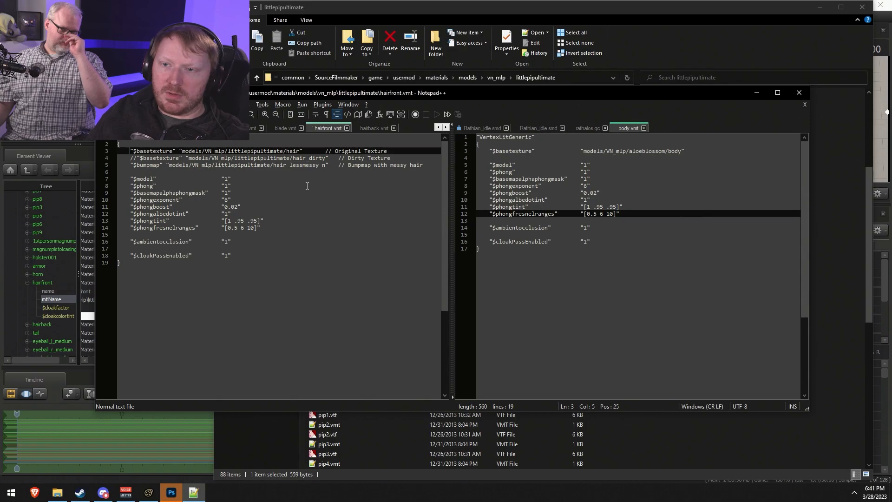
Switch back to Source Filmmaker, move the playhead to 00:00:01.200 and view the shot through camera1.
key("alt+Tab")
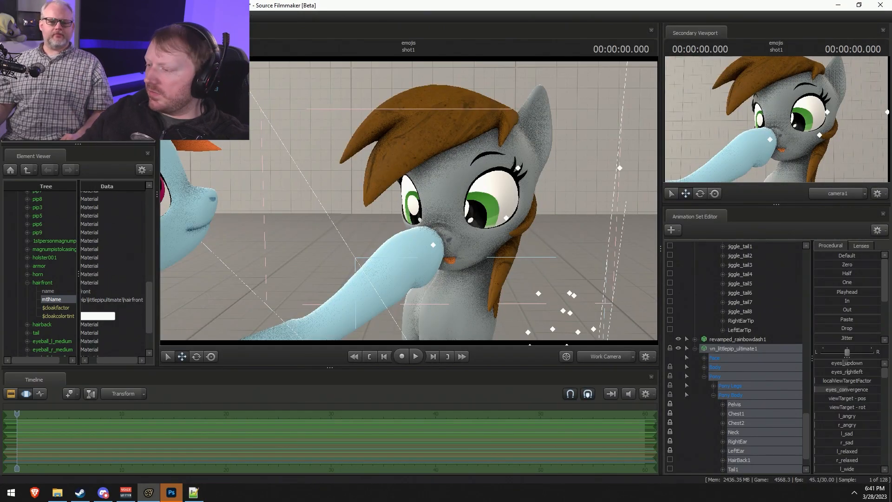
type("d")
key("BackSpace")
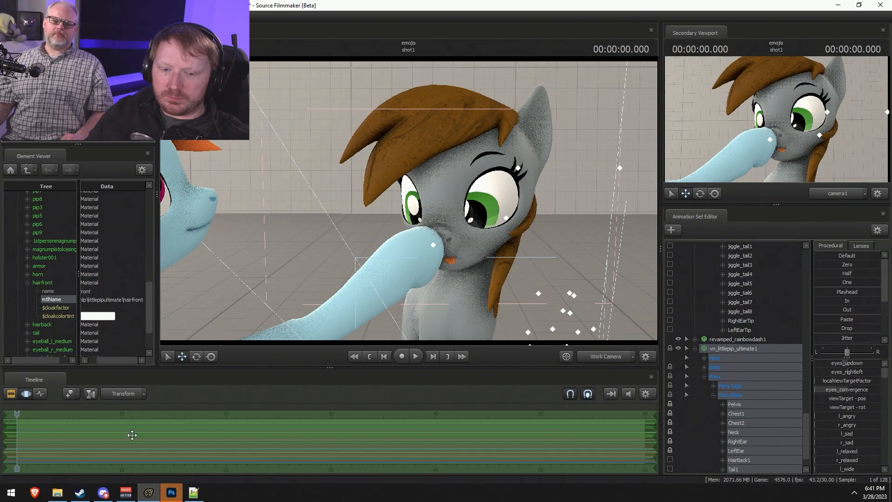
left_click_drag(26, 415, 39, 415)
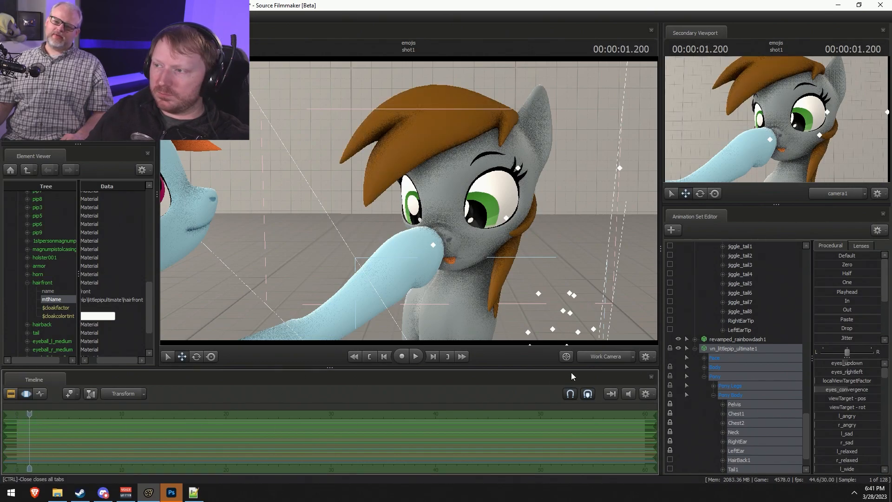
left_click(608, 356)
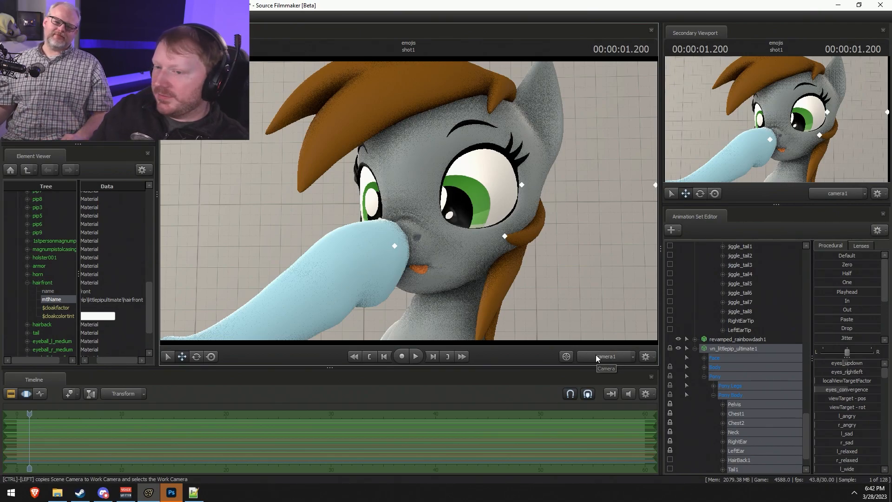
In the Clip Editor, make the Green Screen model visible and collapse the expanded pony animation sets.
key("F2")
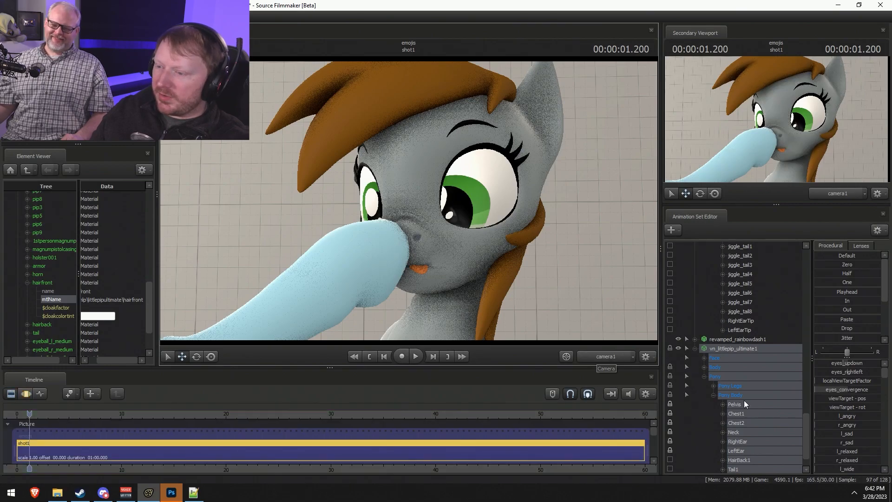
left_click(690, 348)
scroll(703, 351, "up", 20)
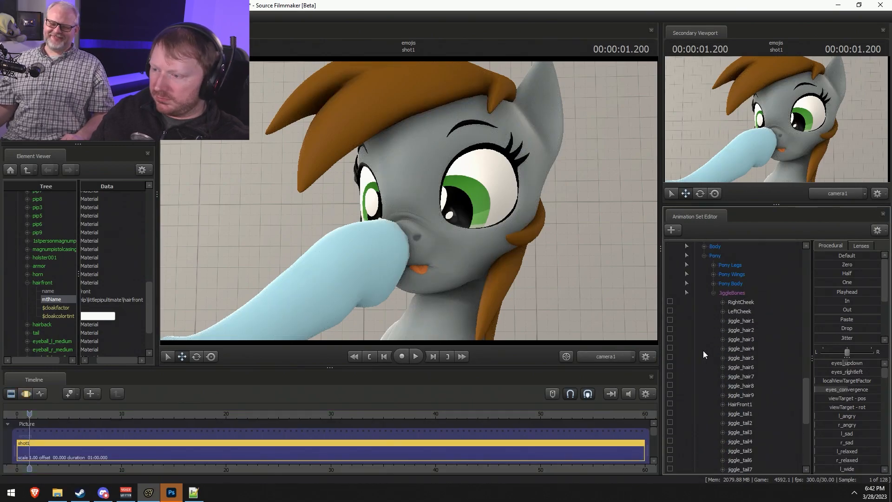
scroll(698, 345, "up", 10)
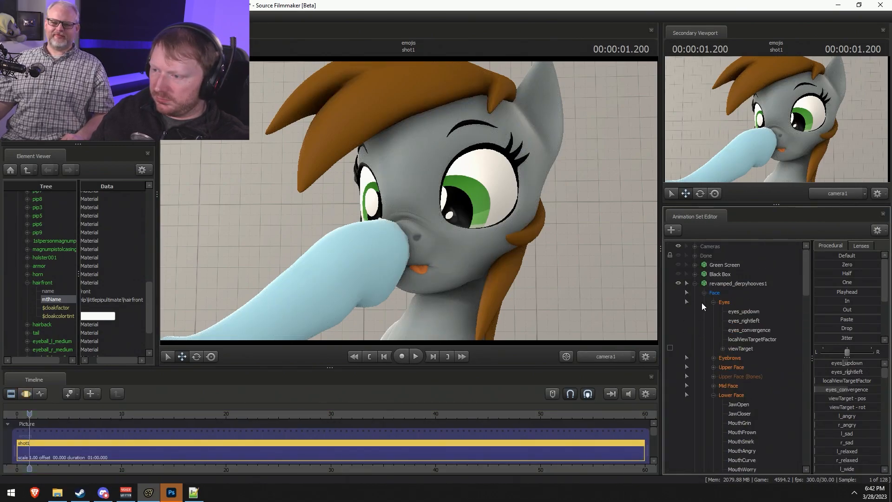
left_click(679, 265)
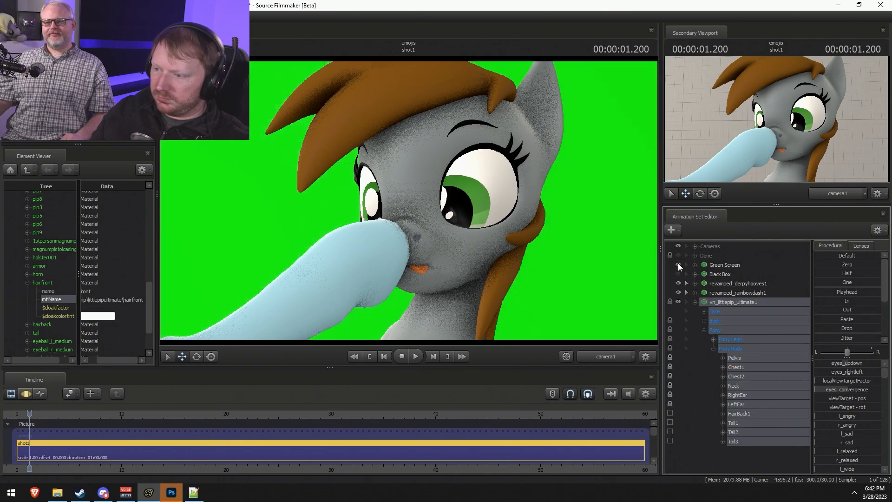
left_click(695, 302)
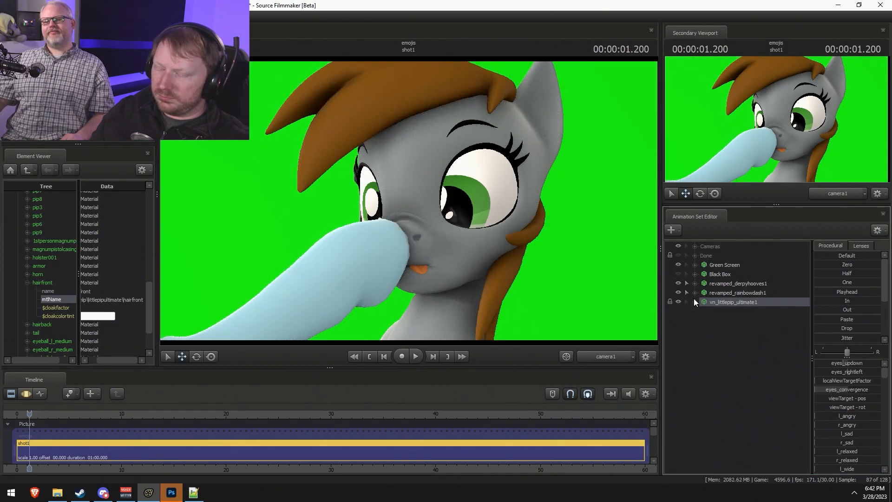
Expand the Cameras group and toggle the viewport lighting off and on to compare the look of the shot.
left_click(695, 247)
right_click(497, 192)
left_click(517, 199)
left_click(473, 293)
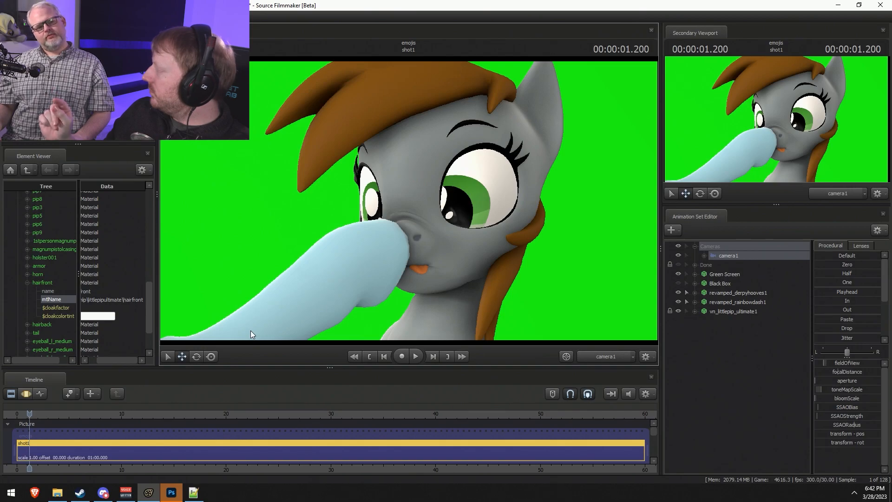
right_click(514, 181)
left_click(530, 206)
right_click(473, 218)
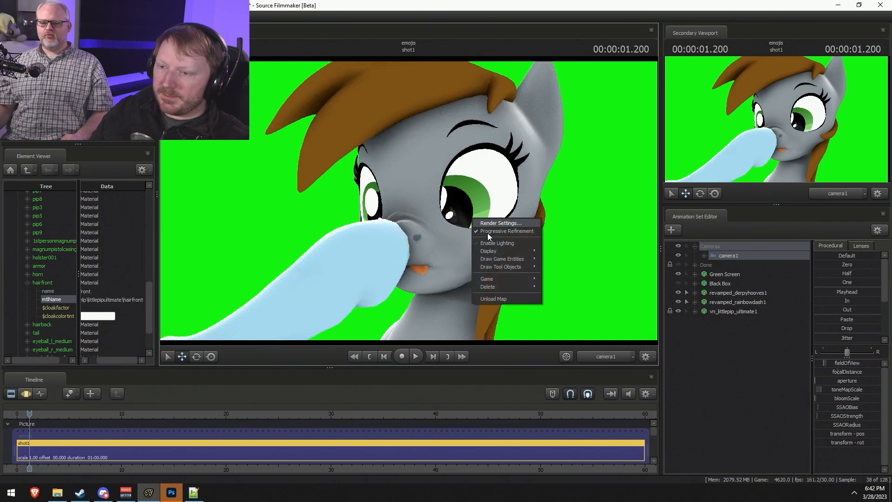
left_click(489, 243)
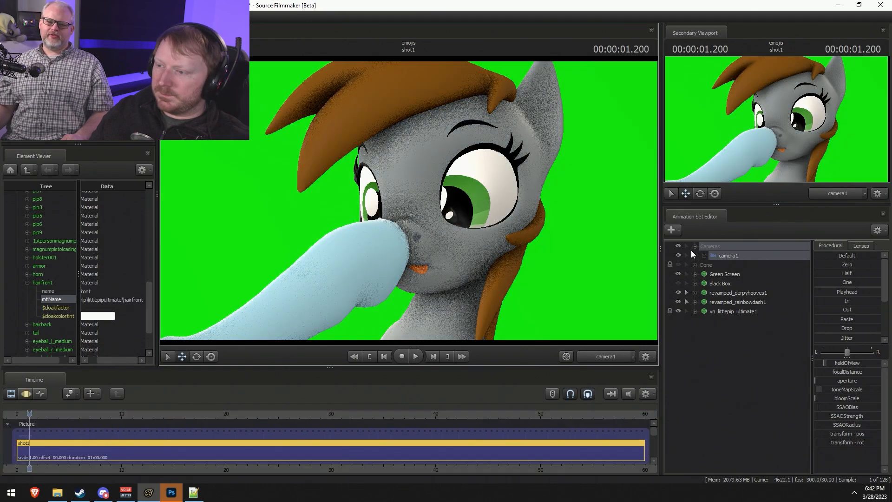
right_click(707, 334)
left_click(681, 328)
right_click(589, 281)
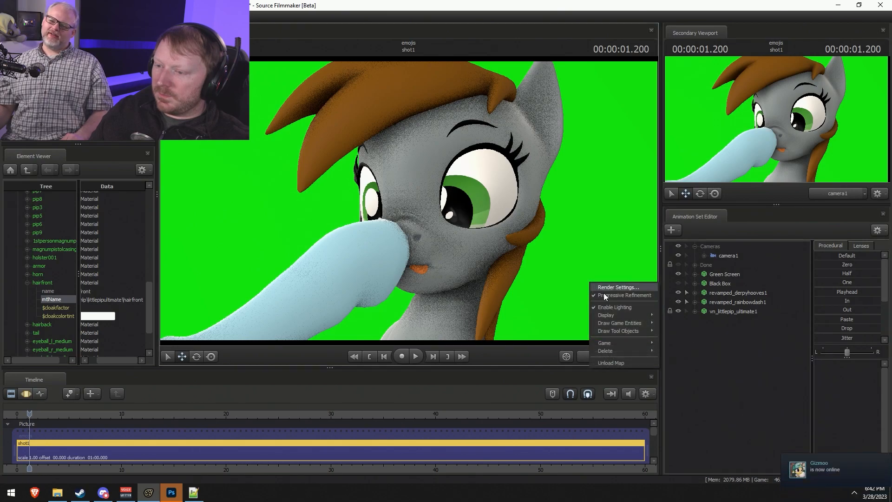
left_click(726, 344)
Create an animation set for a new model, filtering the models by "vinyl" and loading vn_vinyl_scratch.mdl.
right_click(726, 347)
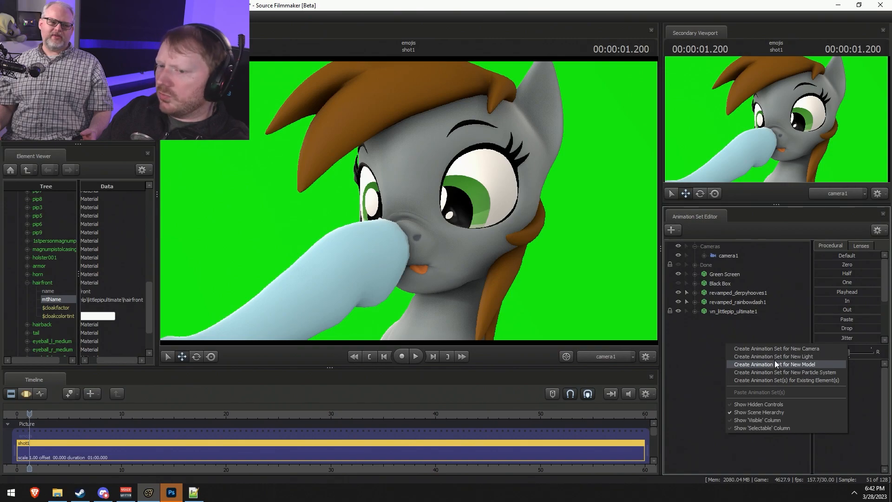
left_click(775, 362)
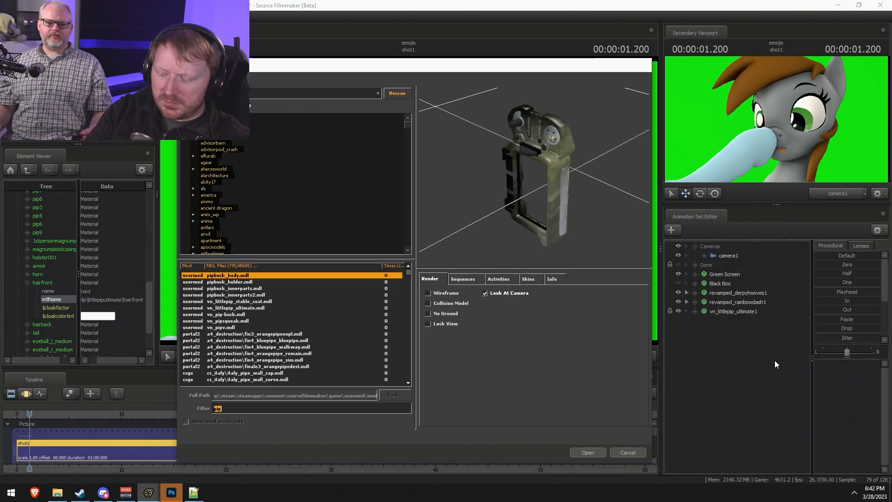
type("djpon")
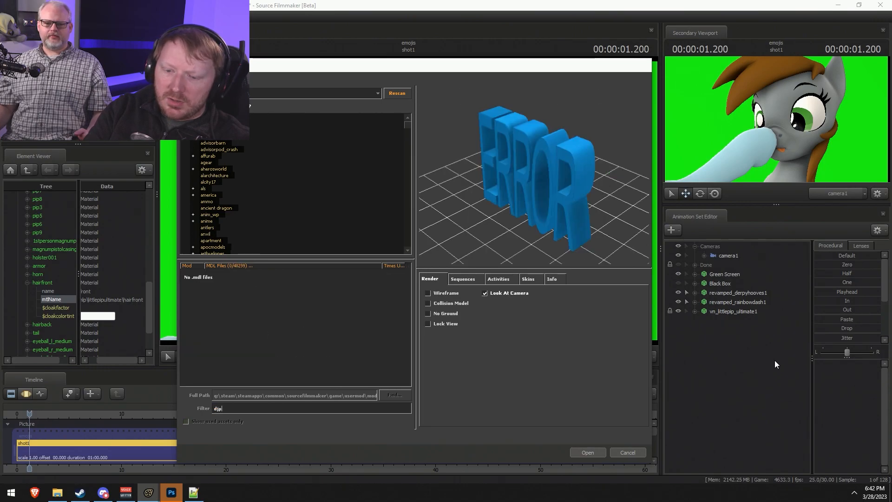
key("BackSpace")
key("BackSpace")
key("BackSpace")
key("BackSpace")
key("BackSpace")
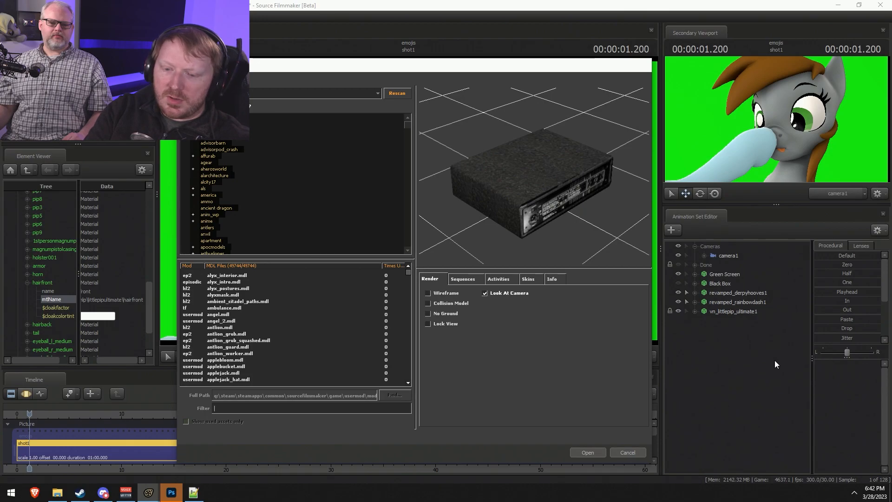
type("vinyl")
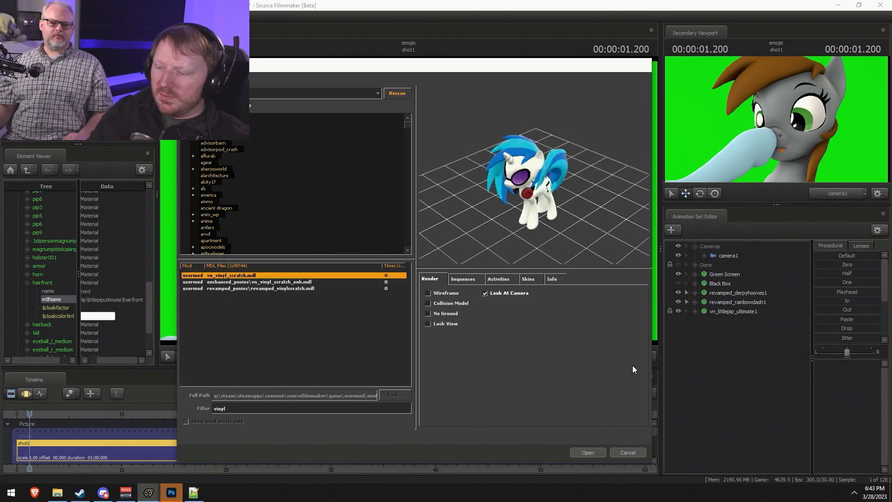
left_click(588, 453)
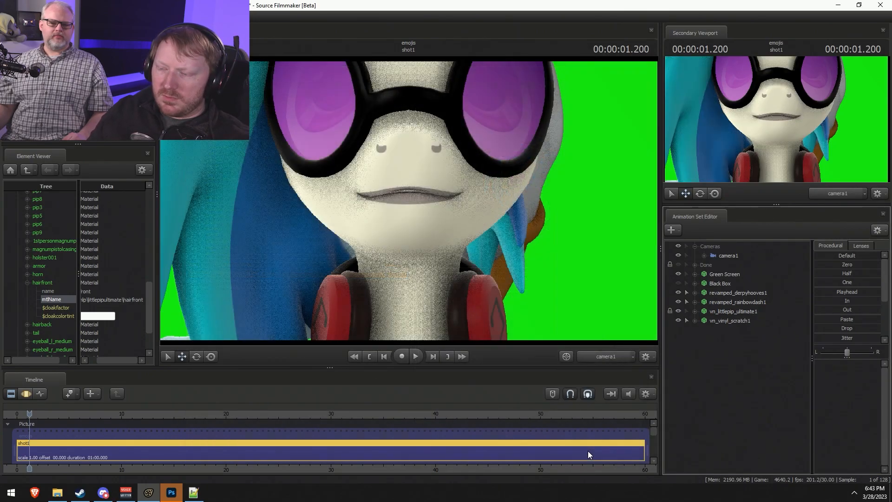
In the Motion Editor, lock vn_vinyl_scratch1 onto revamped_rainbowdash1's pose with the Zero preset and hide revamped_rainbowdash1.
left_click(722, 321)
left_click(506, 275)
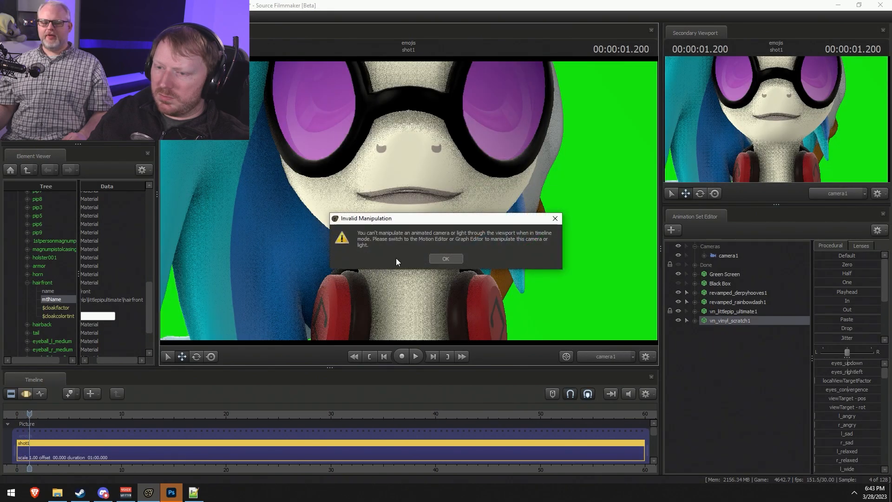
left_click(446, 259)
left_click(732, 320)
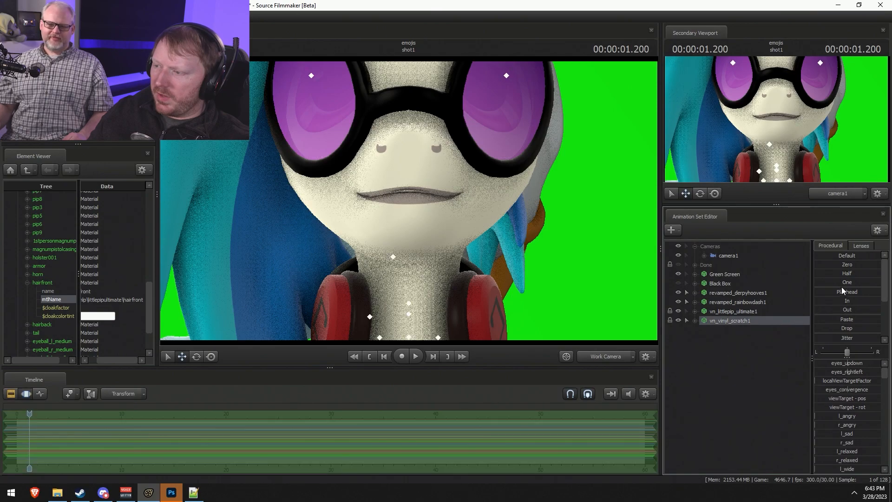
left_click(819, 262)
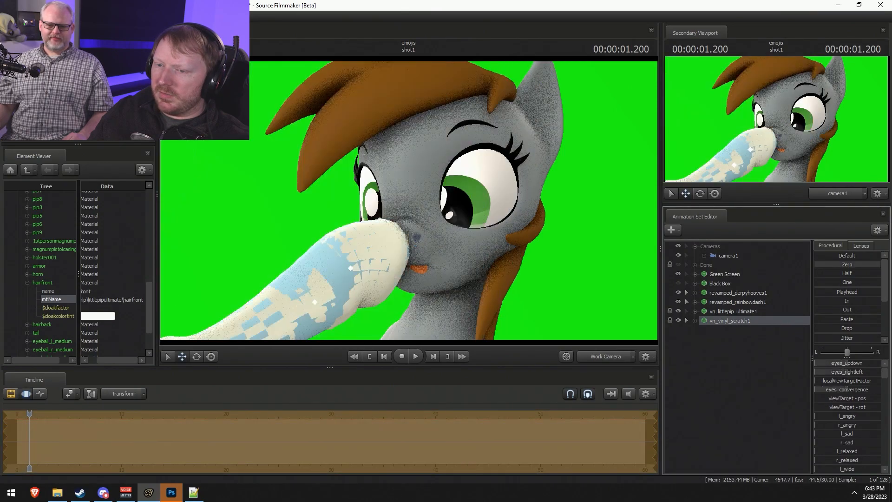
left_click(679, 302)
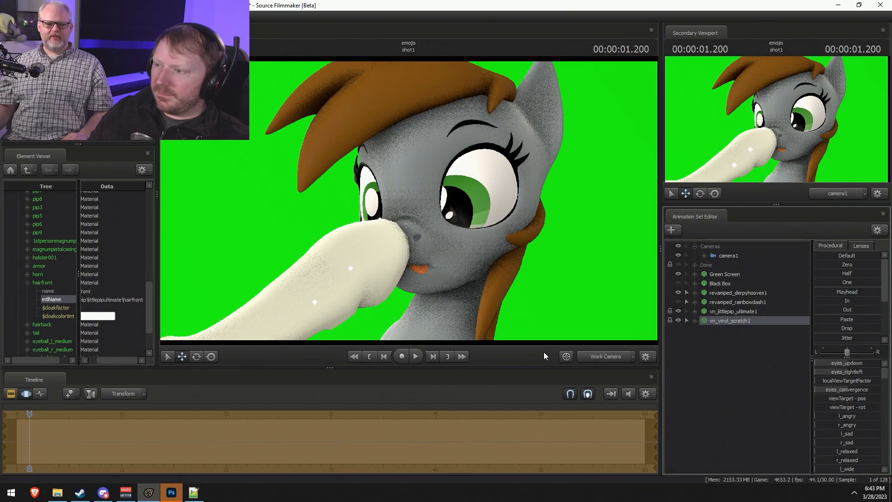
Examine the white pony's reaching hoof against the grey pony from a wider work camera angle and return to camera1.
key("F3")
left_click_drag(525, 279, 456, 288)
key("s")
left_click_drag(409, 200, 470, 179)
key("w")
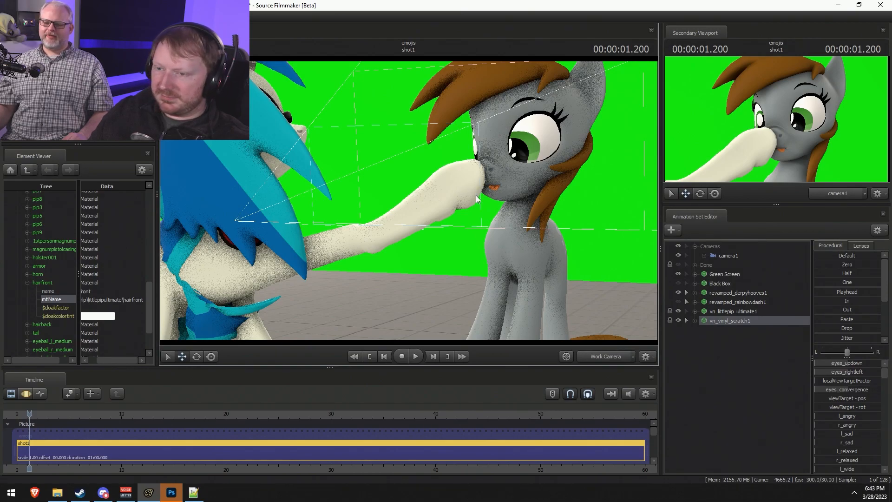
left_click_drag(477, 194, 495, 194)
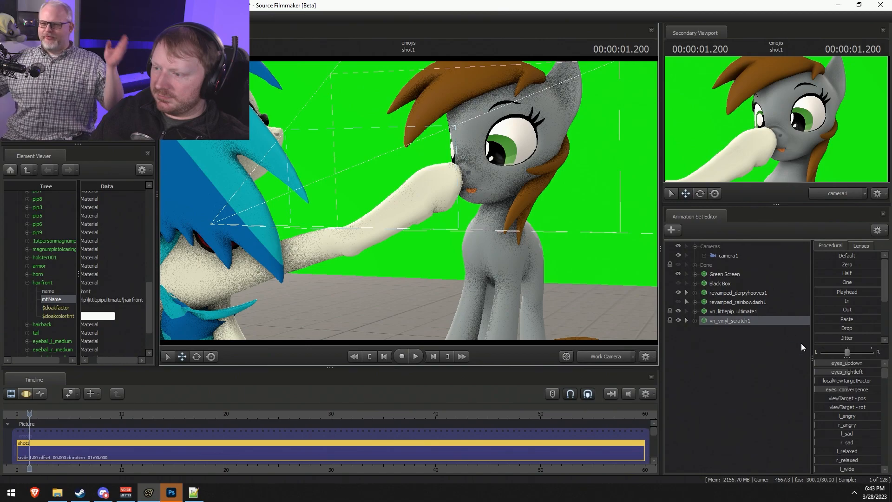
left_click(704, 249)
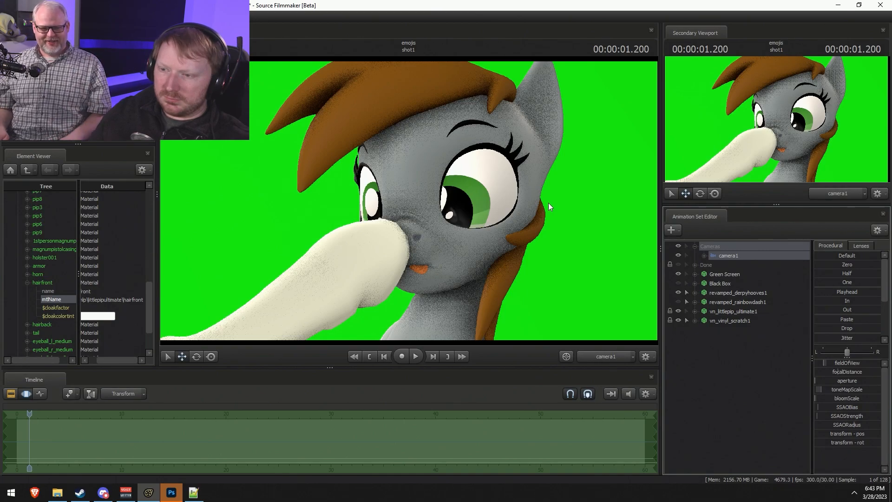
left_click(754, 355)
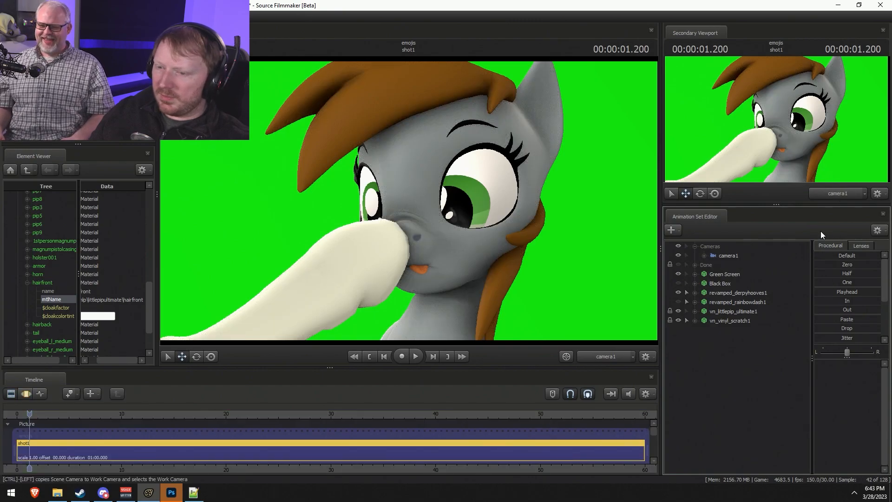
Enlarge the primary viewport by narrowing the Animation Set Editor and readjusting the timeline's height.
left_click_drag(488, 368, 473, 474)
left_click_drag(662, 377, 686, 375)
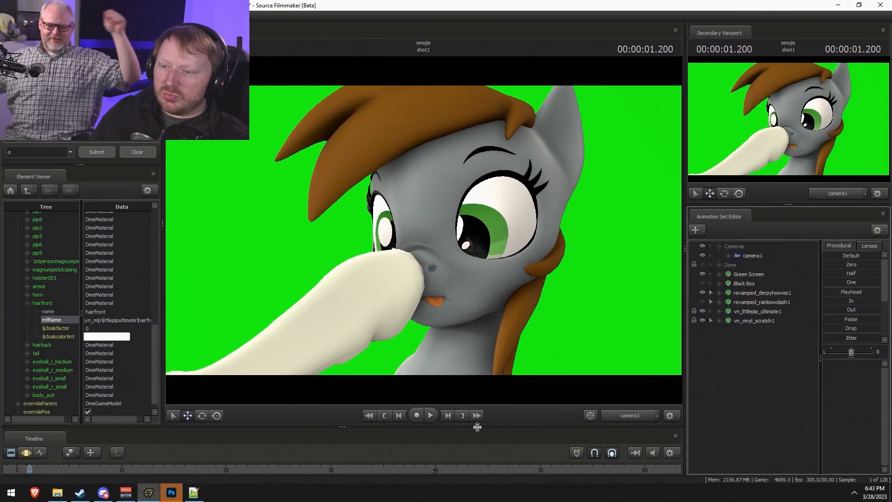
left_click_drag(484, 426, 497, 371)
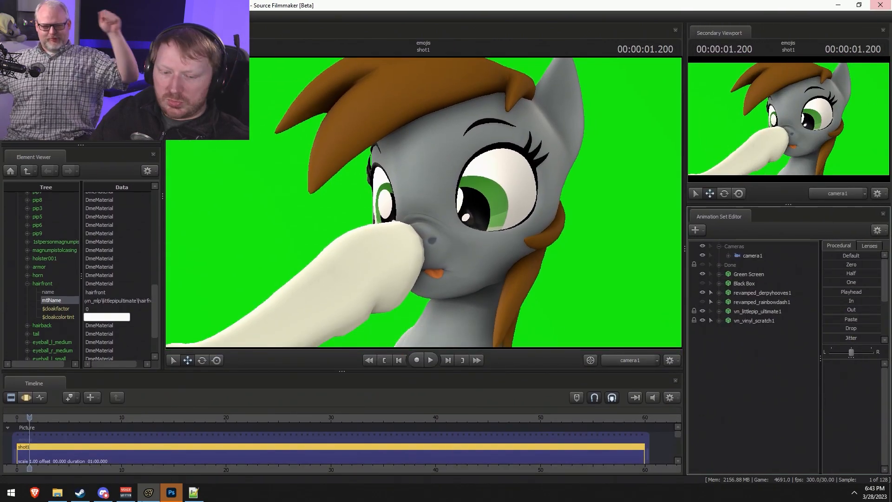
Close Source Filmmaker, switch to Steam and open Source Filmmaker's properties from the library's Software category.
left_click(880, 5)
left_click(82, 496)
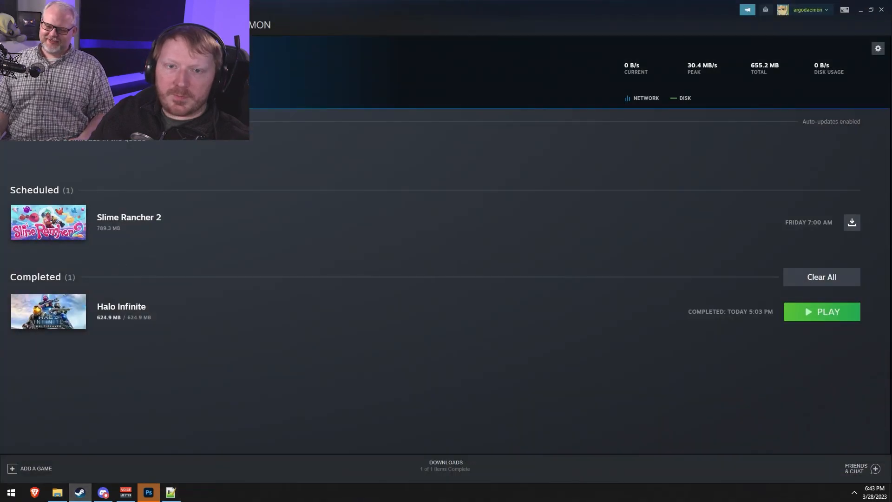
left_click(90, 25)
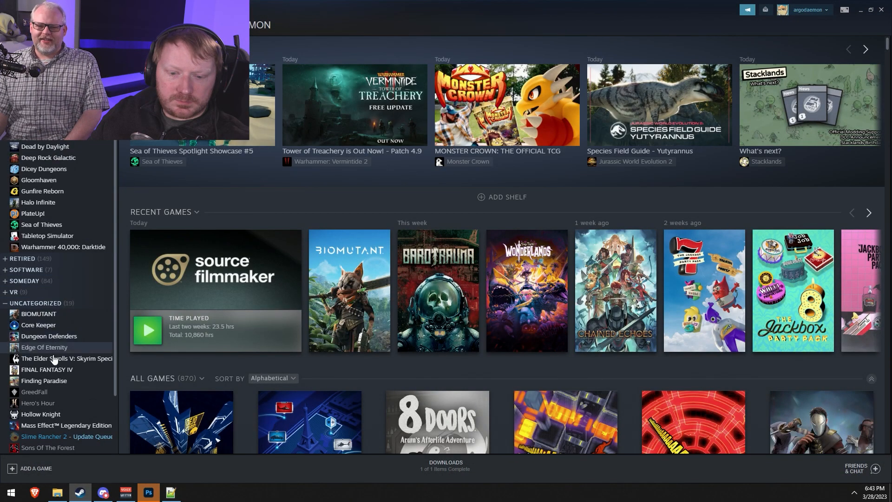
left_click(8, 271)
right_click(32, 325)
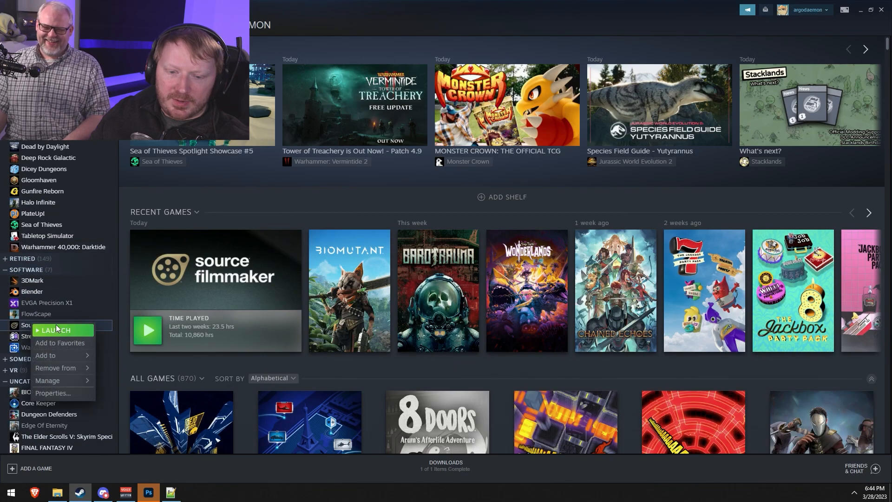
left_click(60, 393)
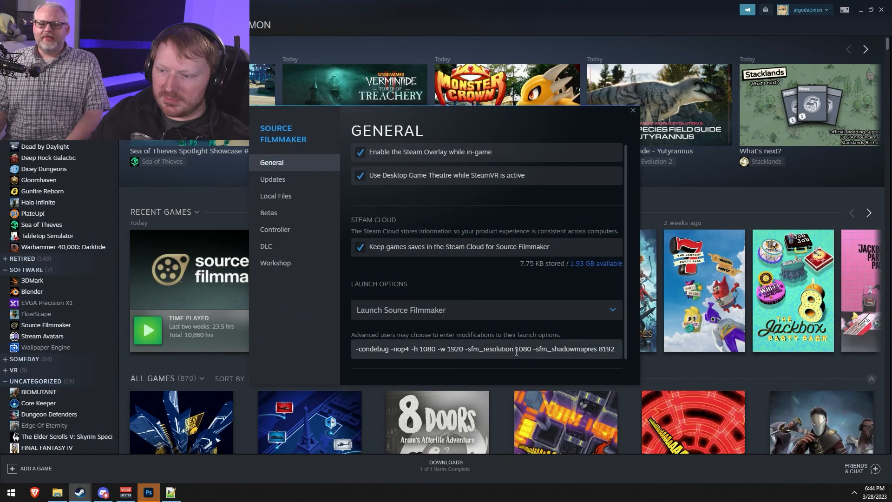
Set the -sfm_resolution value in Source Filmmaker's launch options to 720 and close the properties.
double_click(523, 349)
type("720")
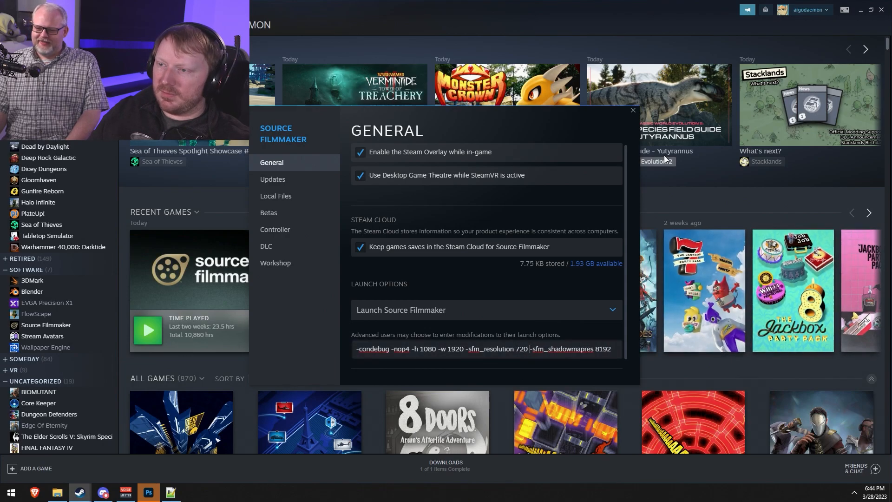
left_click(633, 111)
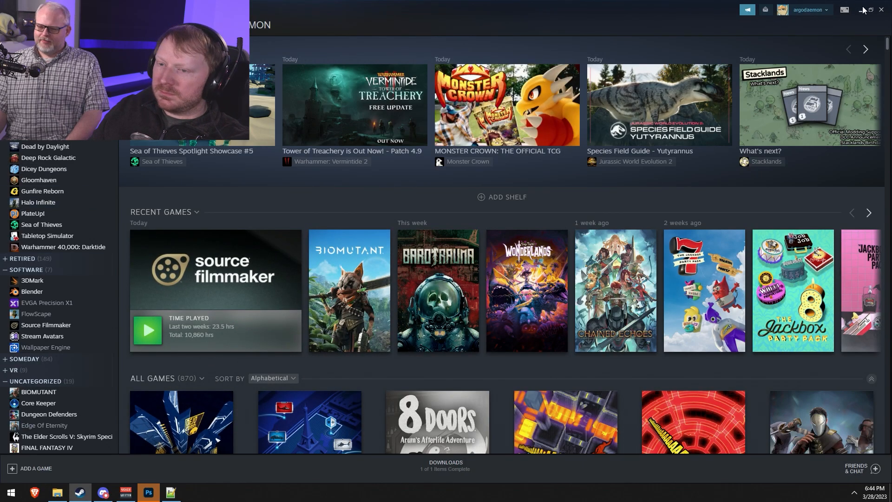
Close the Steam window, relaunch Source Filmmaker and open the recent emojis.dmx session.
left_click(880, 8)
right_click(78, 497)
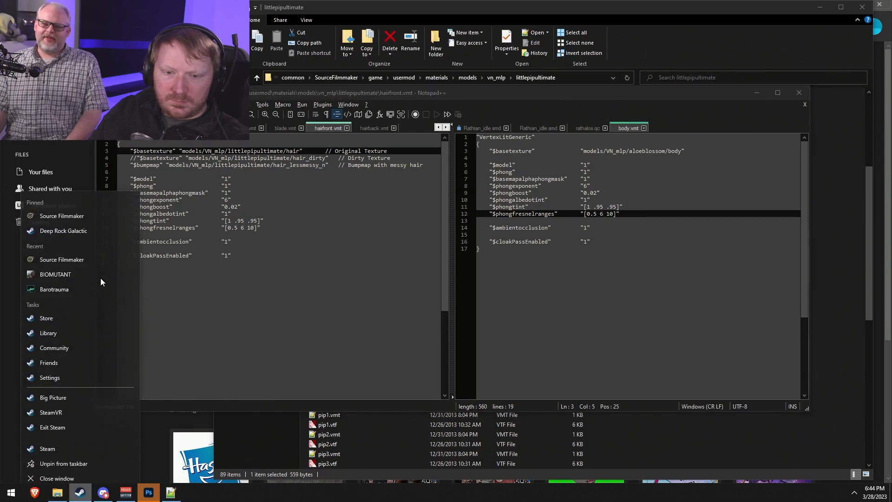
left_click(48, 211)
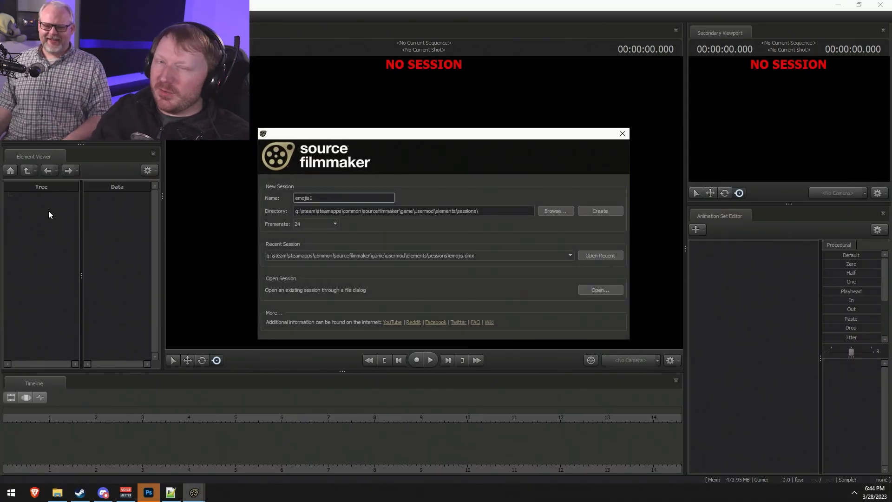
left_click(595, 257)
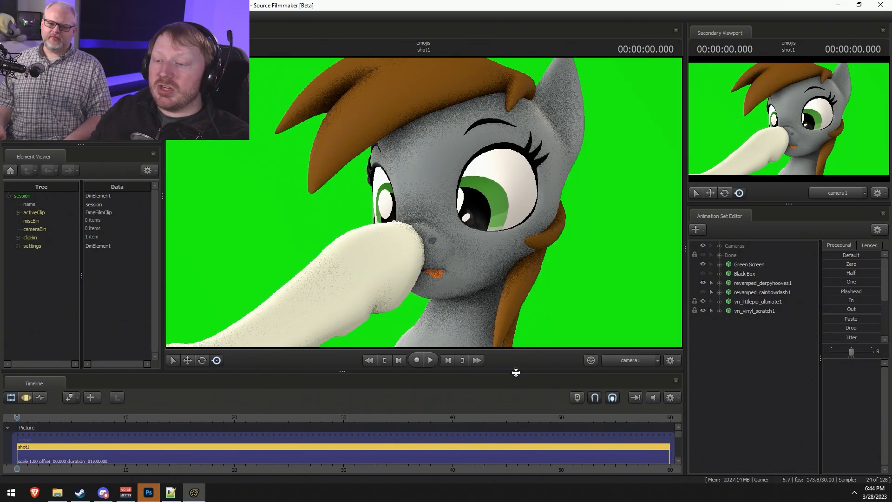
Enlarge the primary viewport and capture the rendered shot area as an image with Snagit.
left_click_drag(509, 371, 501, 432)
left_click_drag(684, 346, 809, 367)
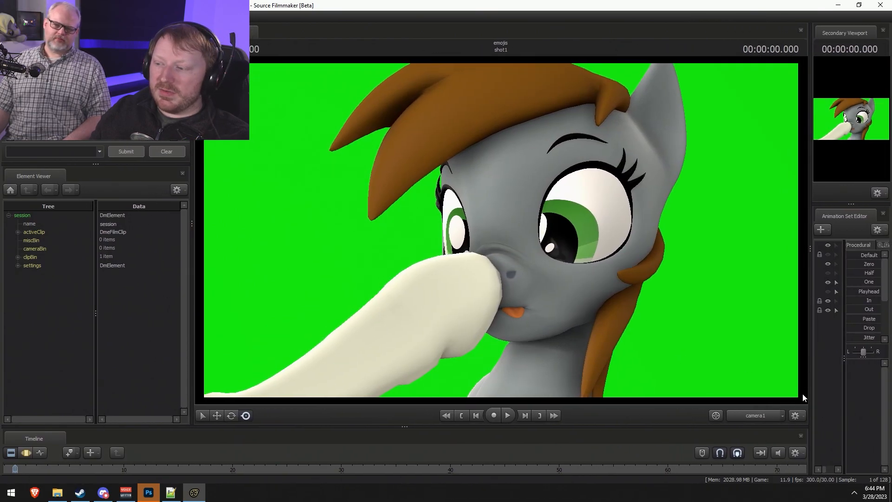
key("Print")
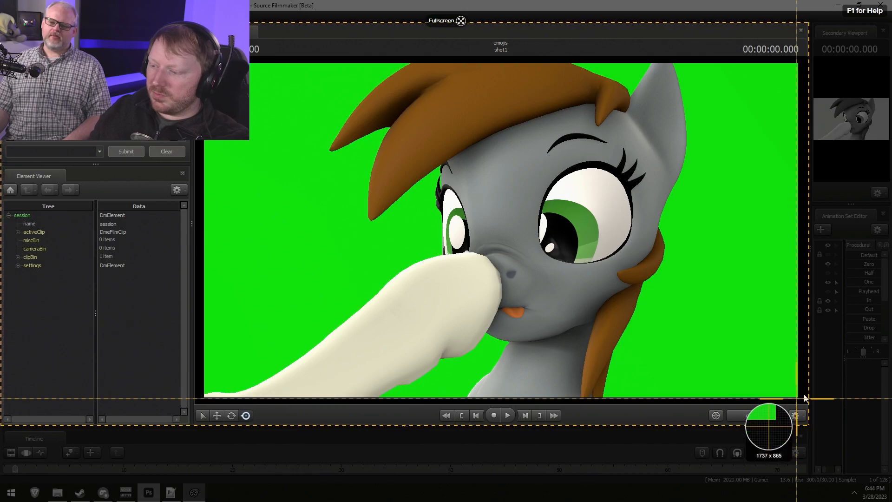
left_click_drag(799, 398, 204, 62)
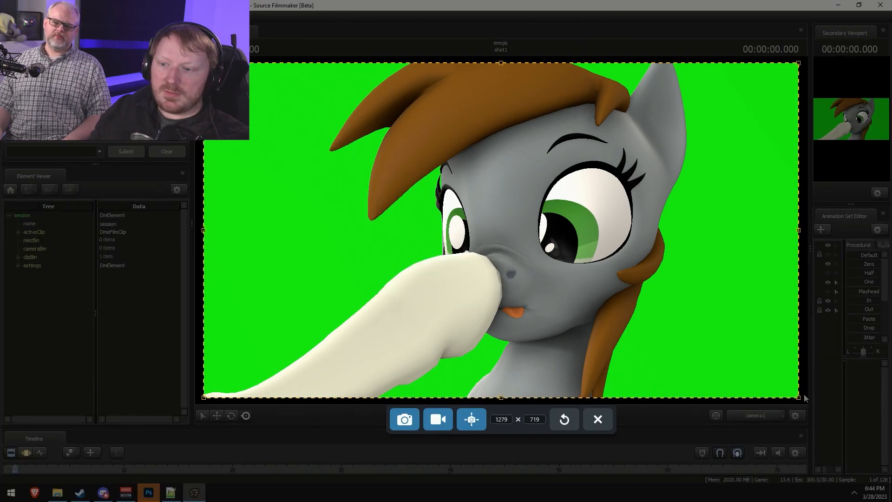
left_click(418, 417)
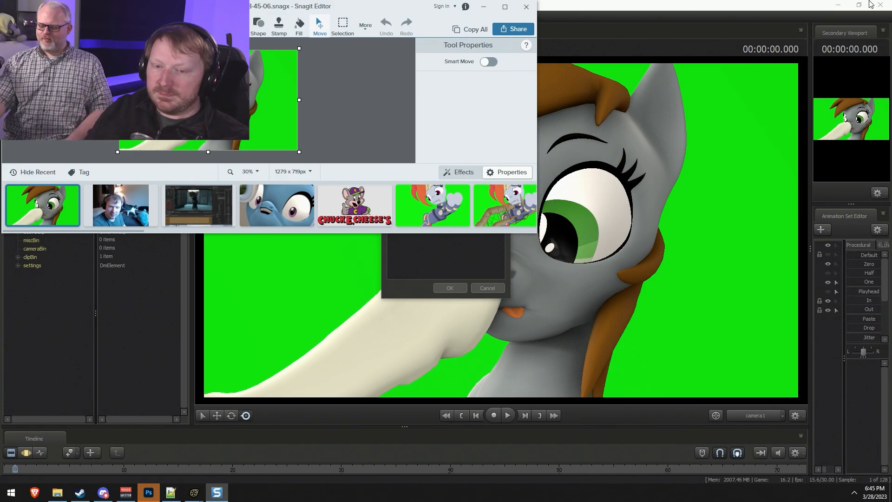
Enlarge the Snagit Editor window, copy the green-screen nose-boop capture to the clipboard and dismiss Source Filmmaker's open dialog.
left_click(275, 213)
left_click_drag(312, 236, 313, 421)
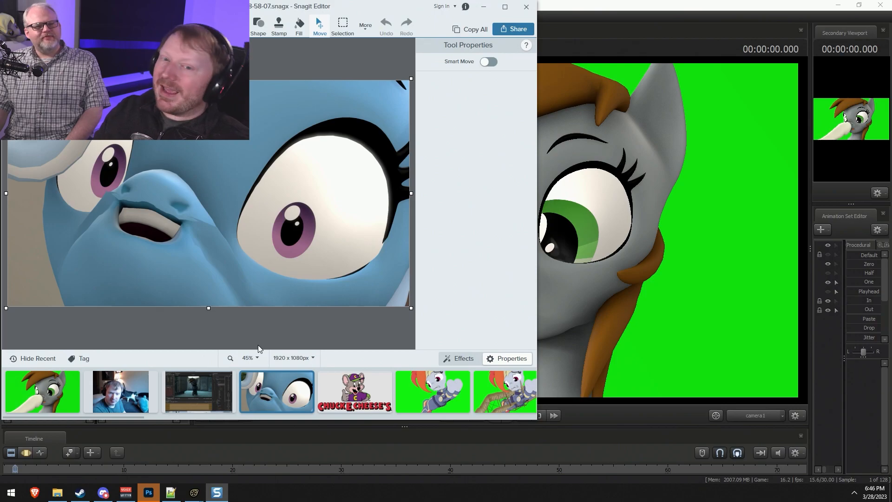
left_click(62, 397)
left_click(484, 35)
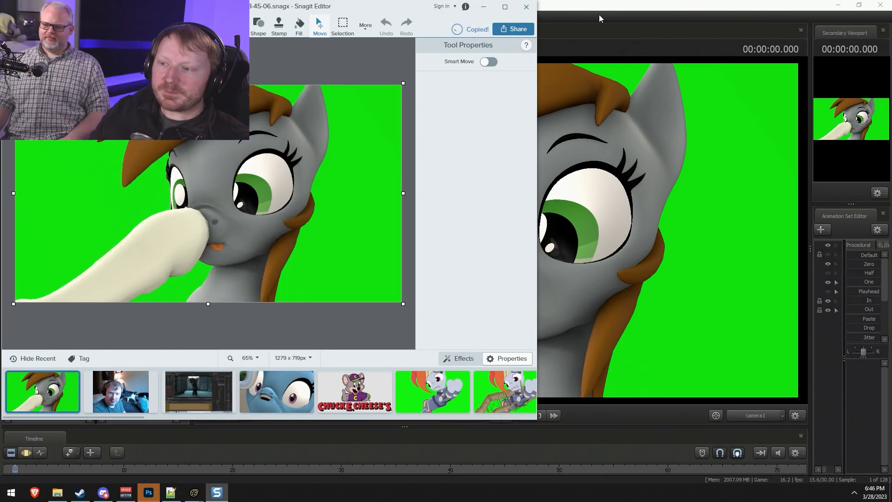
left_click(488, 288)
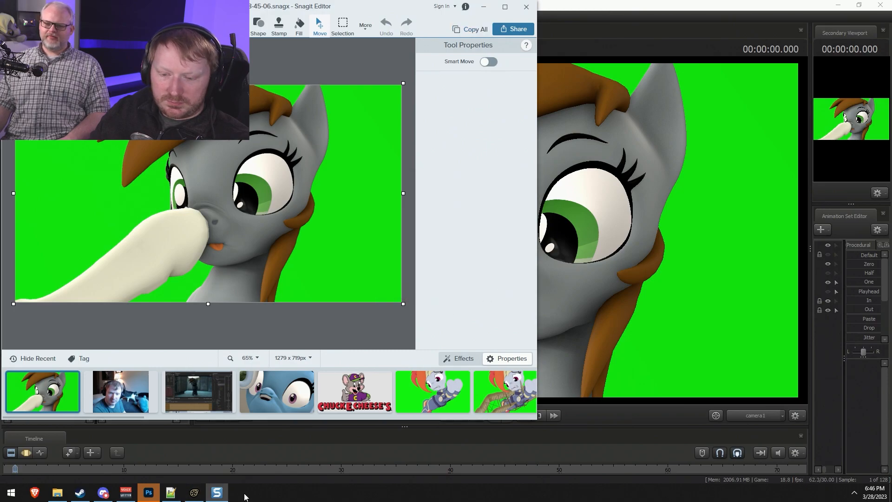
Switch to Photoshop and open the recent file Argo Zone Youtube Card - Trixie Wants Boops.psd.
left_click(195, 494)
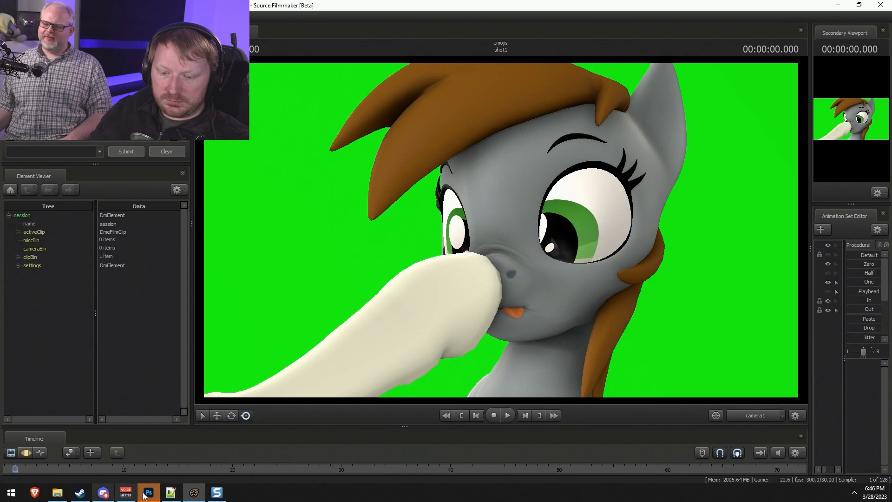
left_click(158, 496)
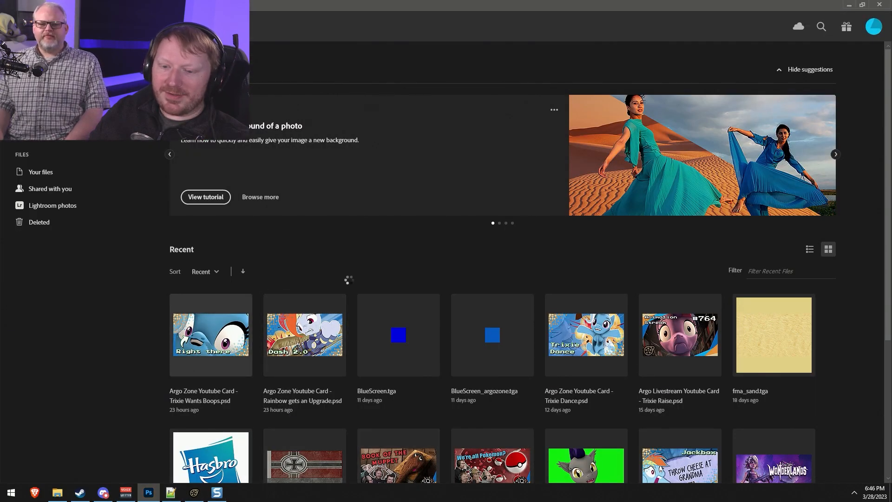
left_click(215, 345)
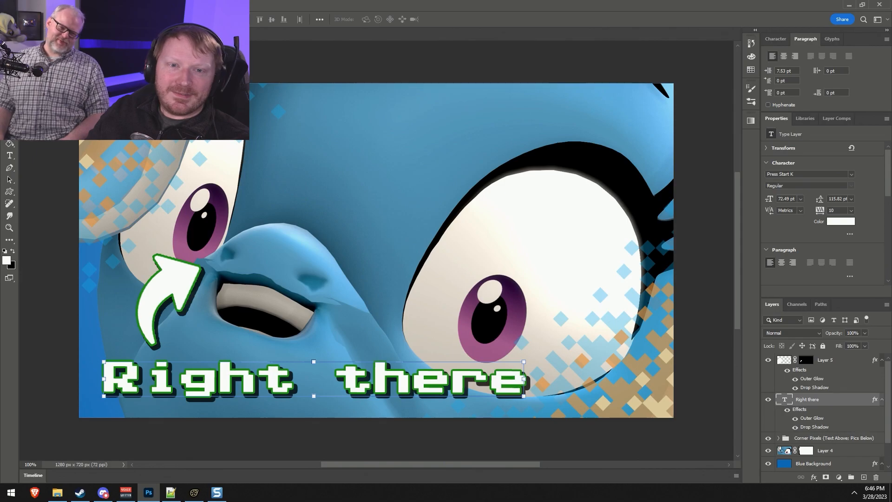
Try pasting the nose-boop capture into a new white 1920 x 1080 px document.
left_click(19, 5)
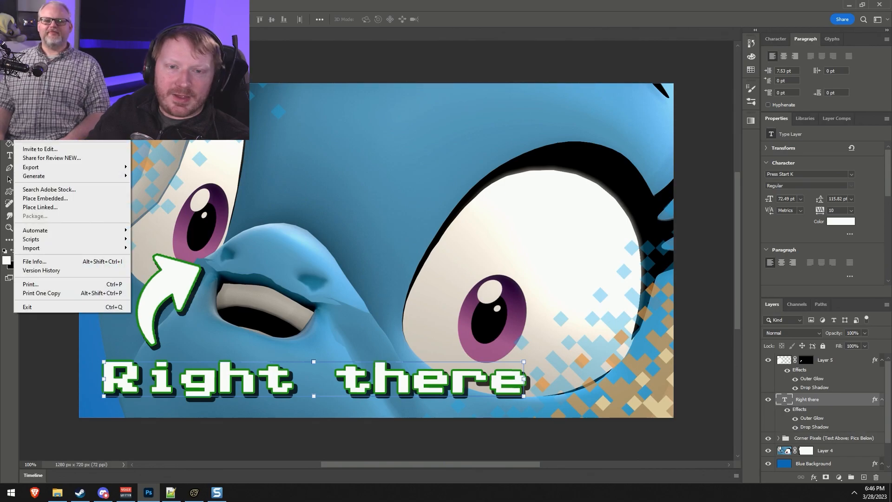
mouse_move(46, 59)
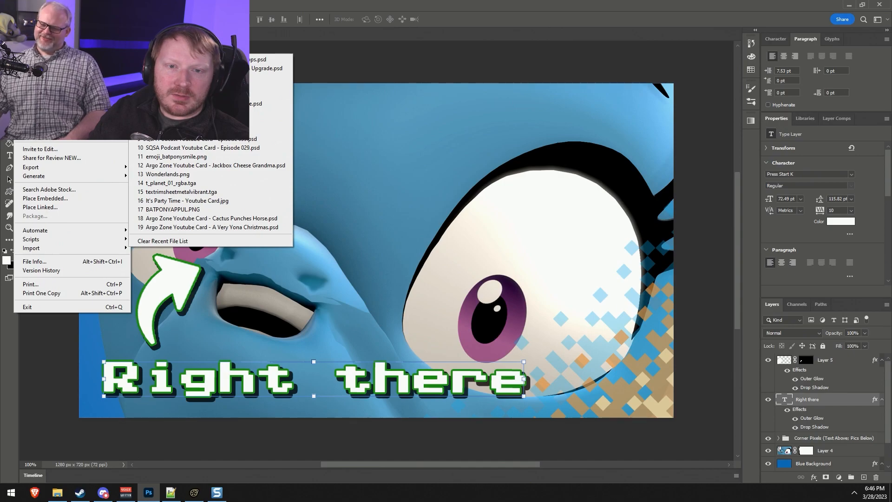
left_click(31, 15)
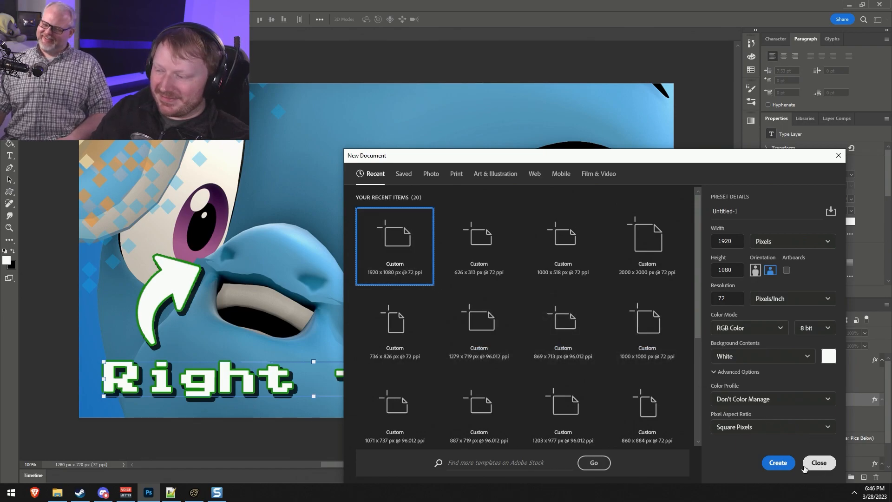
left_click(779, 463)
key("ctrl+v")
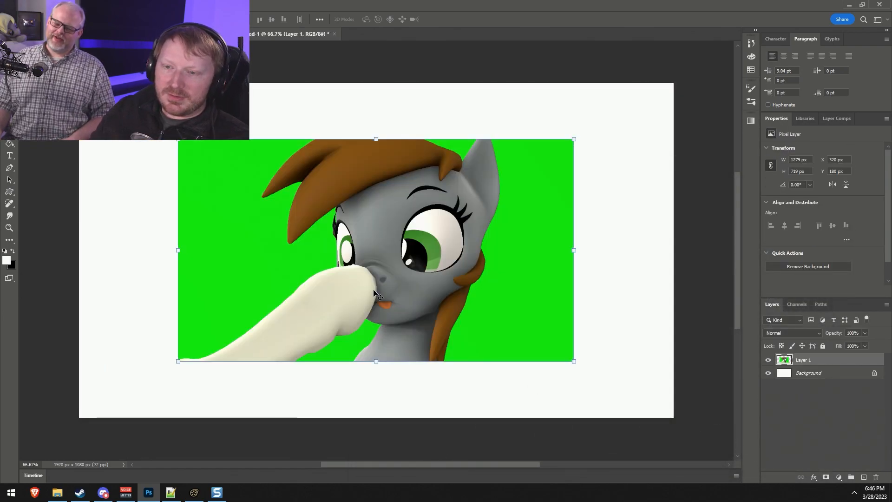
key("ctrl+z")
Create a new white 1280 x 720 px document and paste the nose-boop capture into it.
left_click(31, 14)
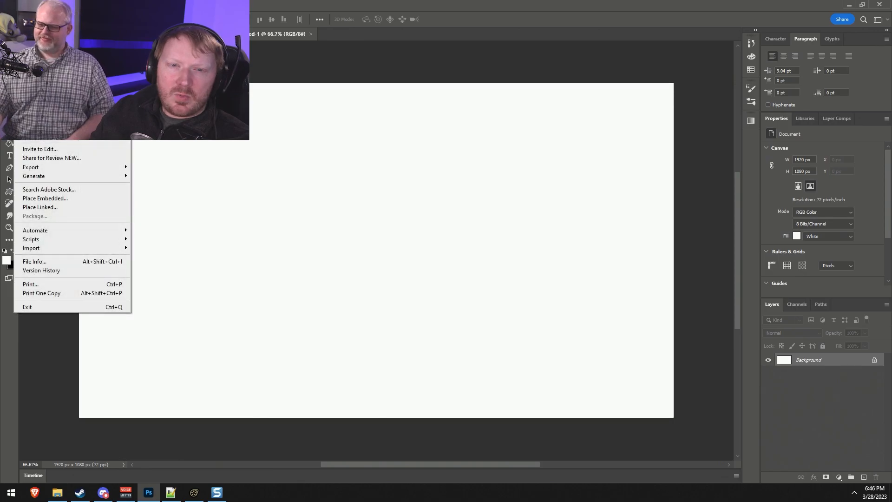
left_click(31, 15)
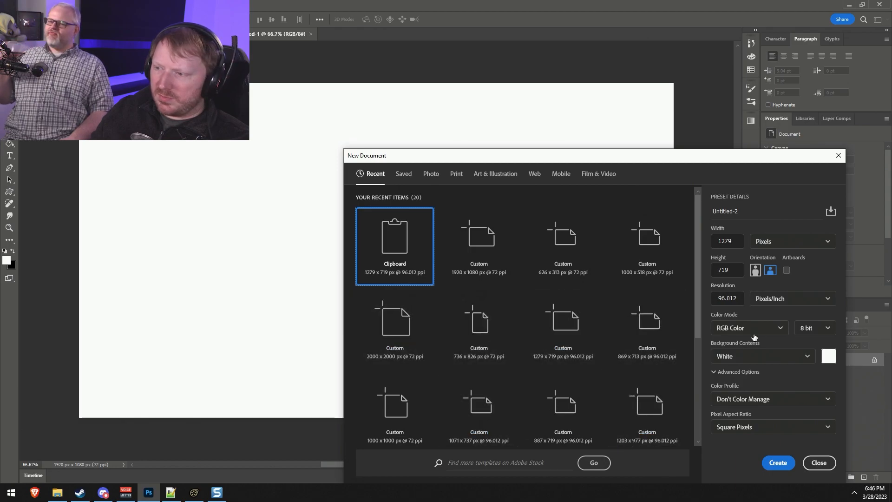
double_click(736, 242)
type("1280")
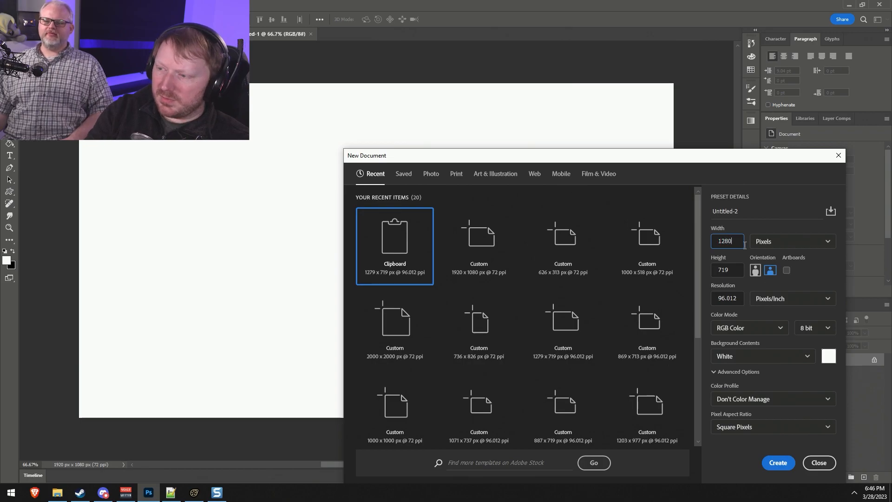
key("Tab")
type("720")
key("Return")
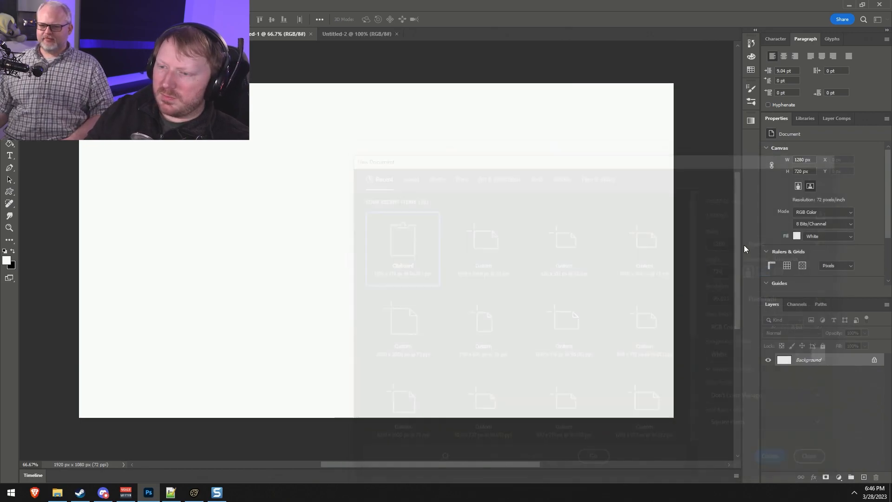
key("ctrl+v")
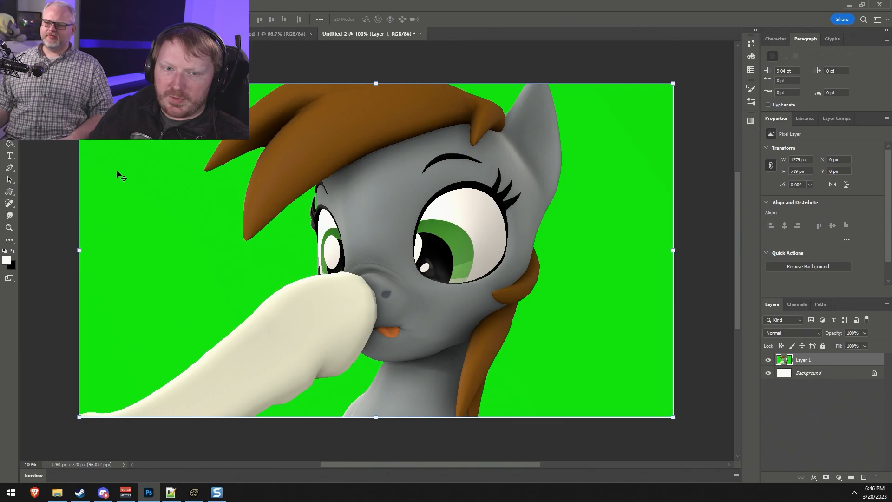
Activate the Magic Wand tool and examine the brown hair's edges against the green background at pixel level.
key("w")
scroll(251, 198, "up", 6, "alt")
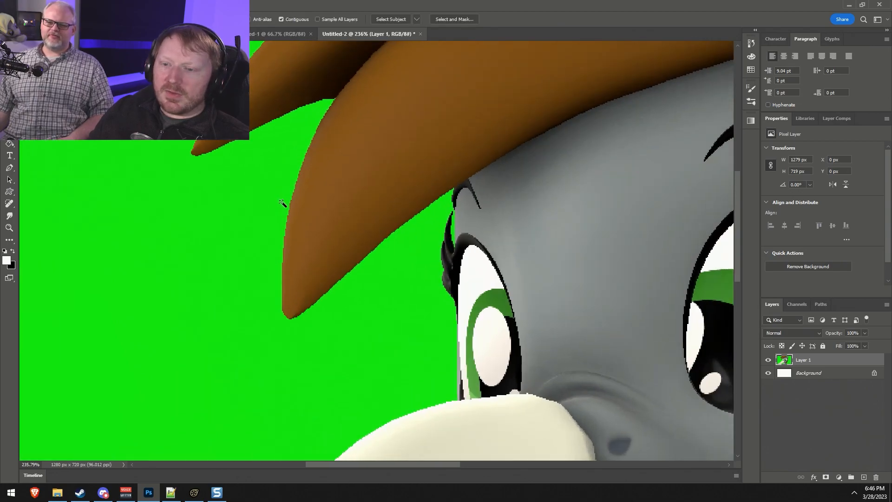
scroll(251, 200, "up", 3, "alt")
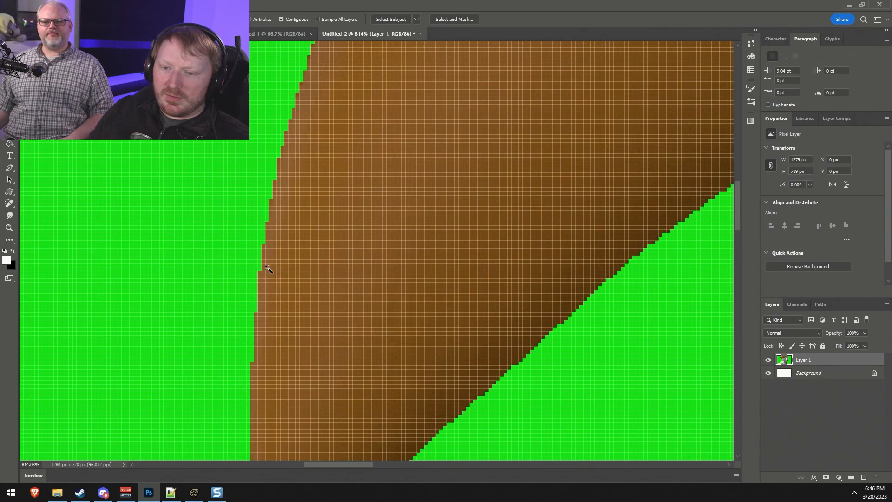
scroll(557, 319, "down", 3, "alt")
scroll(630, 332, "down", 2, "alt")
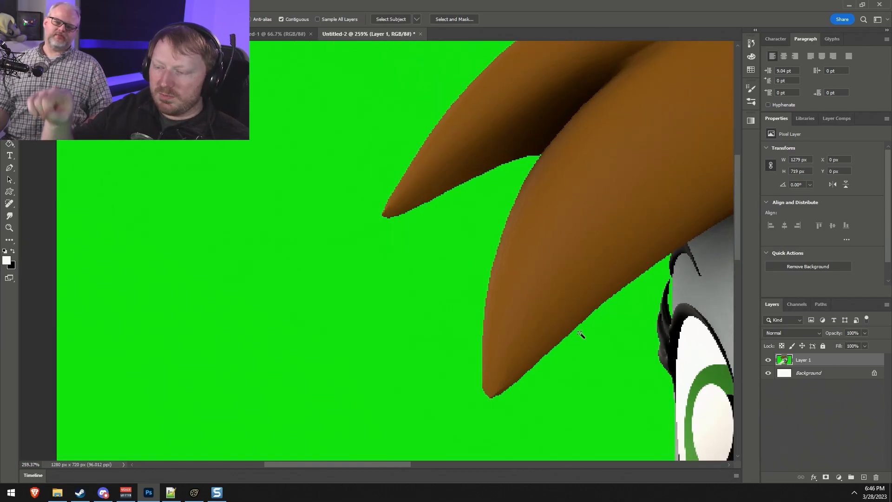
Switch to Source Filmmaker and check the viewport's Progressive Refinement settings, leaving them as they are.
key("alt+Tab")
right_click(676, 294)
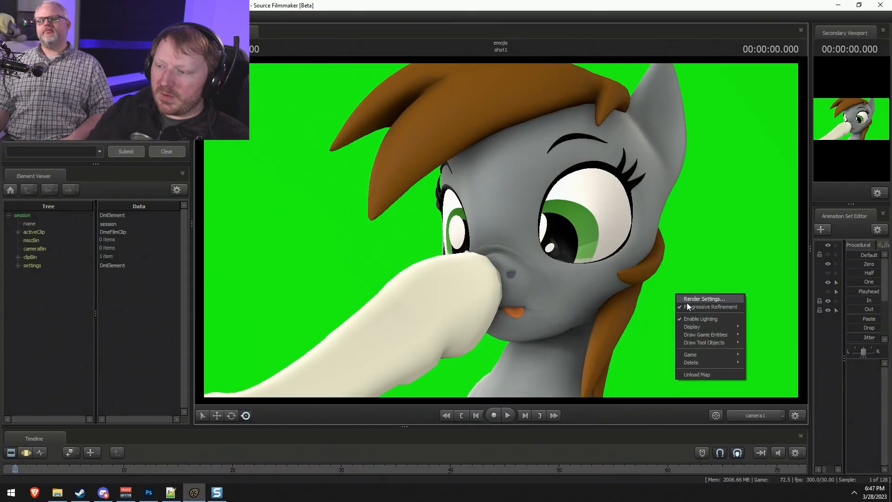
left_click(702, 300)
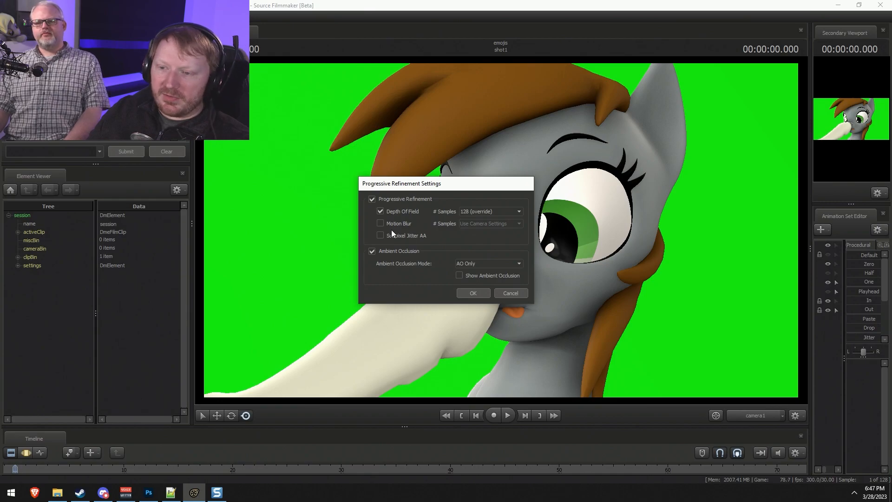
left_click(514, 293)
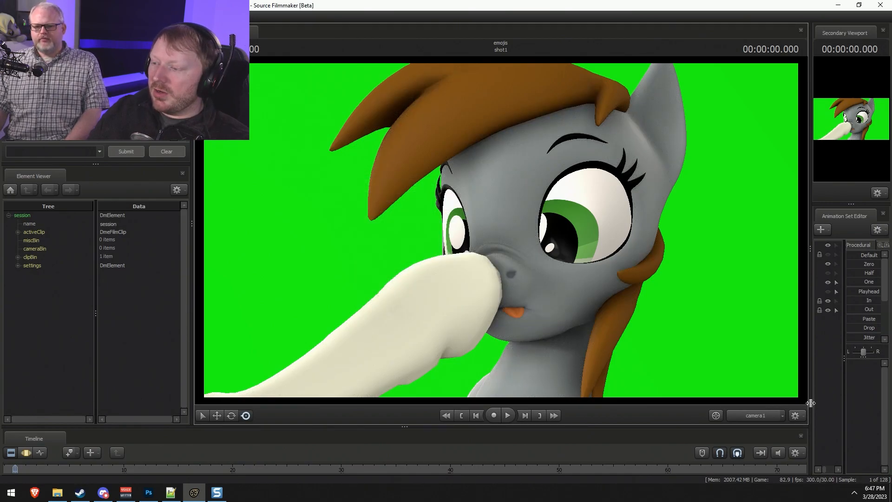
Widen the Animation Set Editor, expand the Cameras group and select camera1.
left_click_drag(811, 404, 712, 404)
left_click(744, 246)
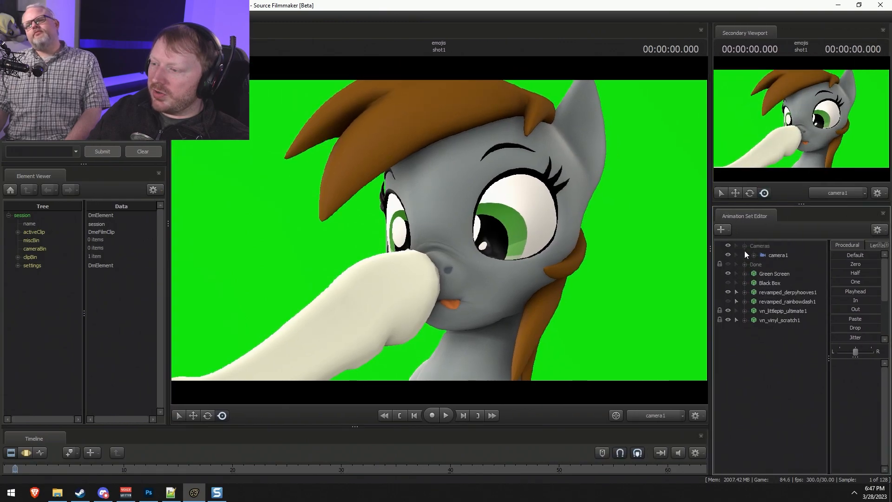
left_click(777, 255)
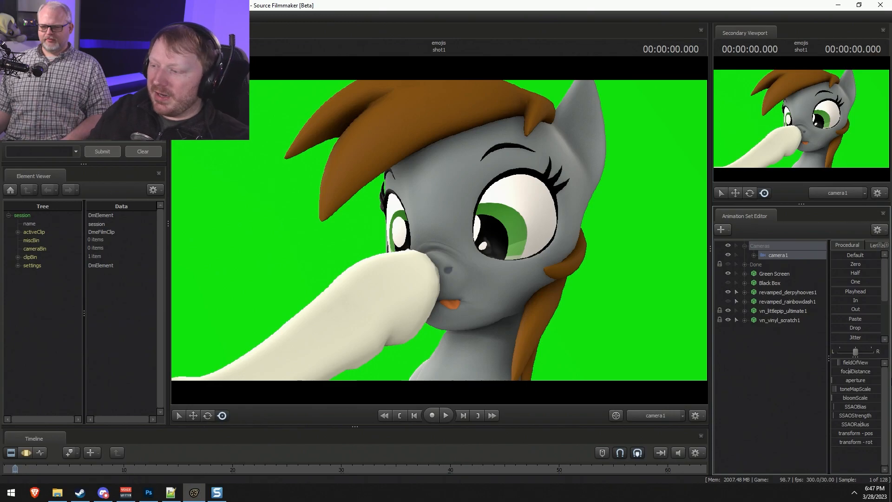
Try raising camera1's bloomScale to make the white hoof and eyes glow.
key("F3")
left_click_drag(840, 397, 864, 398)
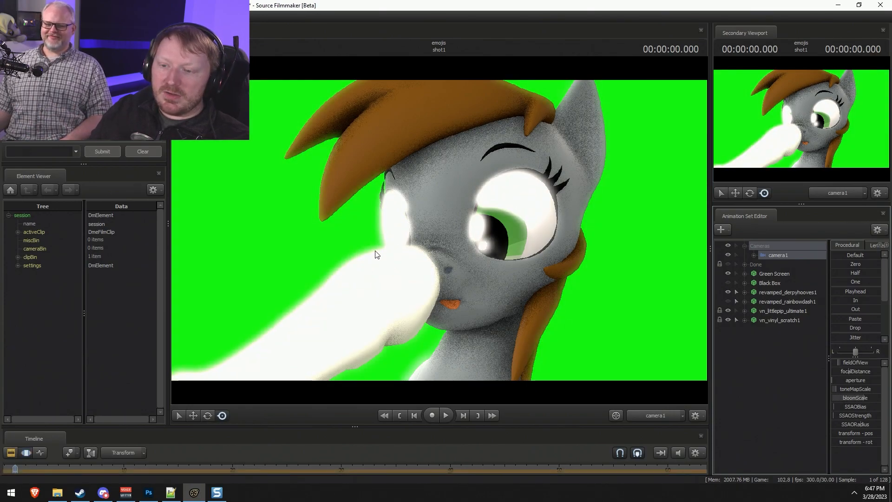
key("ctrl+z")
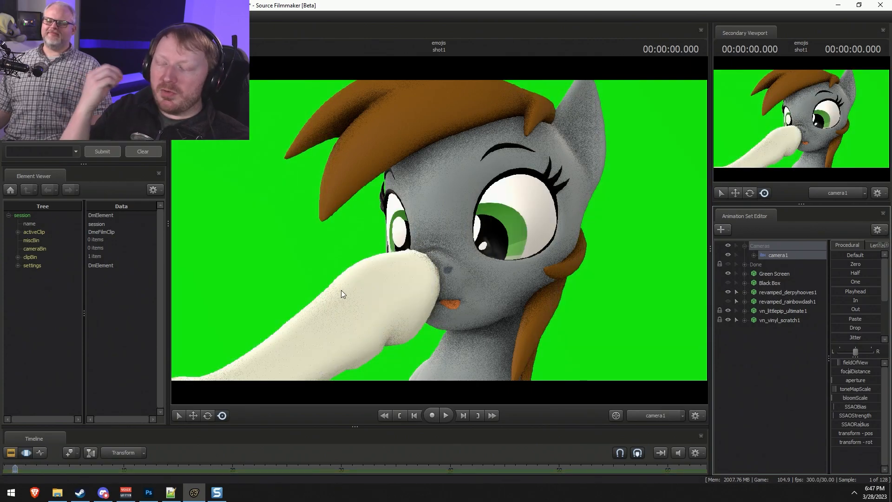
Switch to Photoshop, clear a trial Magic Wand selection and examine the edges between the two hair spikes.
key("alt+Tab")
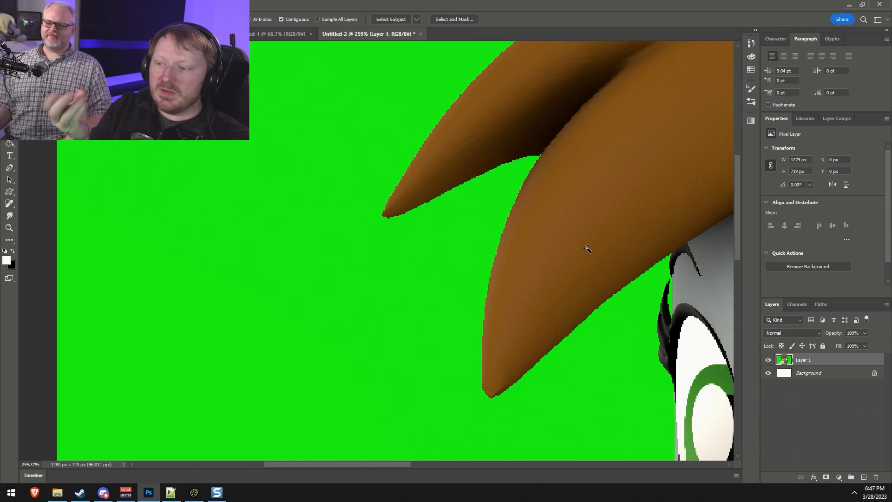
left_click(558, 198)
key("ctrl+d")
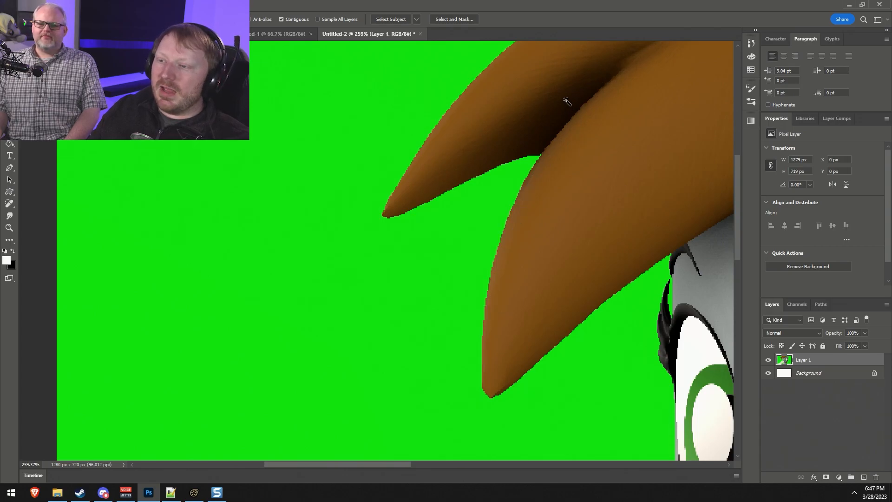
scroll(577, 105, "up", 2, "alt")
scroll(581, 109, "up", 2, "alt")
scroll(520, 204, "down", 1, "alt")
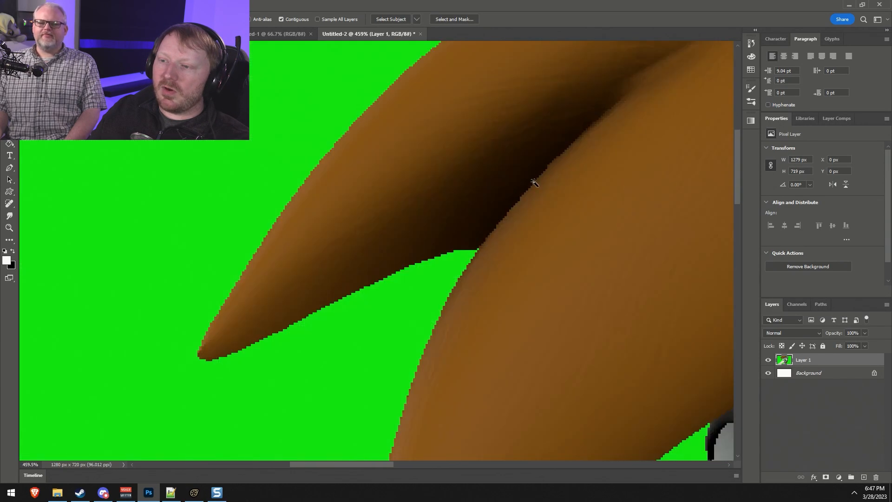
Select the green background on both sides of the pony with the Magic Wand.
scroll(533, 172, "down", 6, "alt")
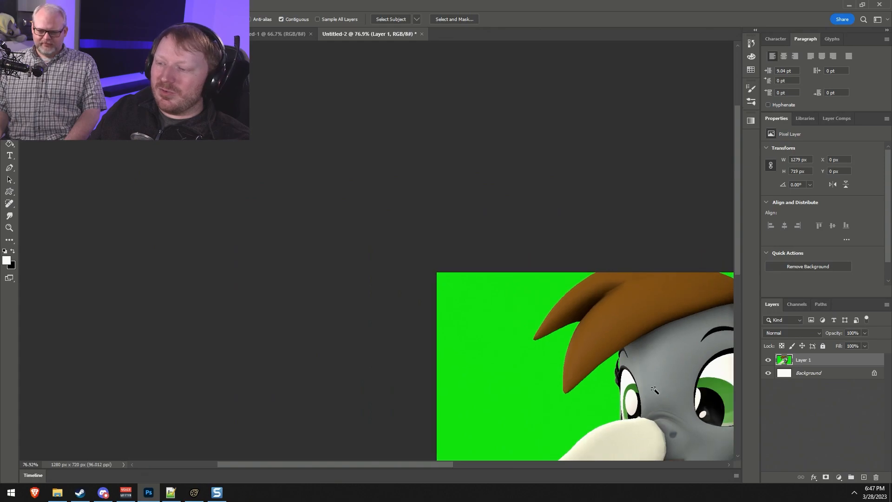
left_click_drag(435, 464, 521, 469)
scroll(423, 370, "up", 2, "alt")
left_click(250, 307)
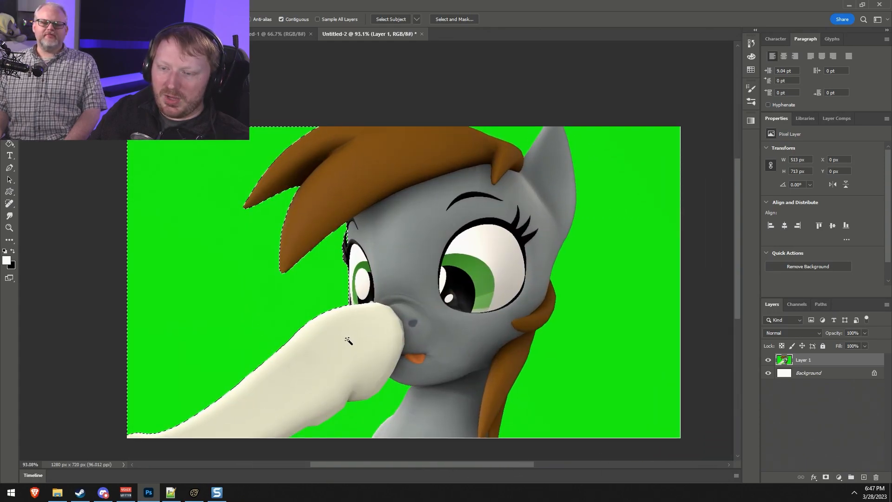
scroll(347, 353, "down", 3)
left_click(605, 334, "shift")
Examine the selection edge along the hair, the far eyelashes and the hoof.
scroll(620, 214, "up", 1, "alt")
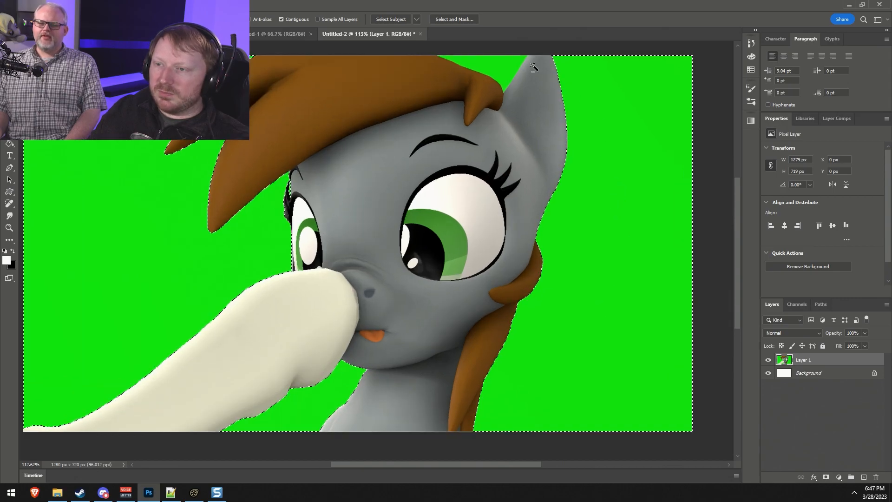
scroll(234, 175, "up", 4, "alt")
scroll(257, 227, "up", 3, "alt")
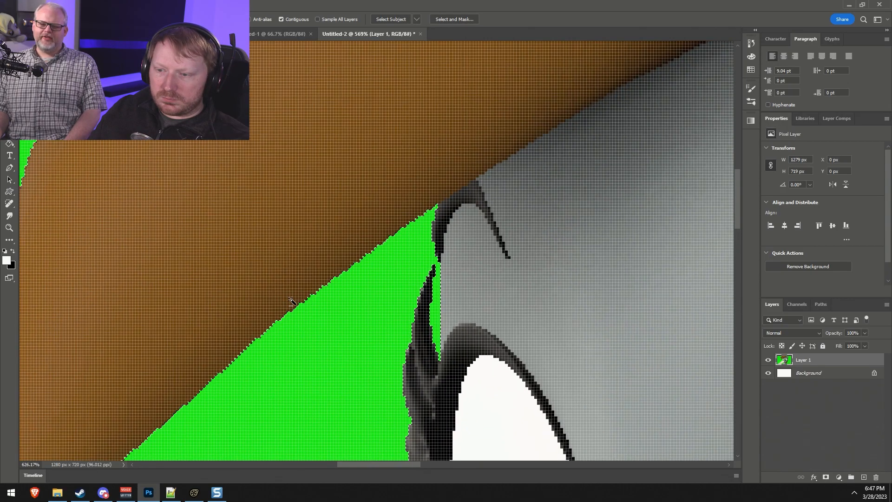
scroll(336, 324, "down", 2)
scroll(340, 326, "down", 10)
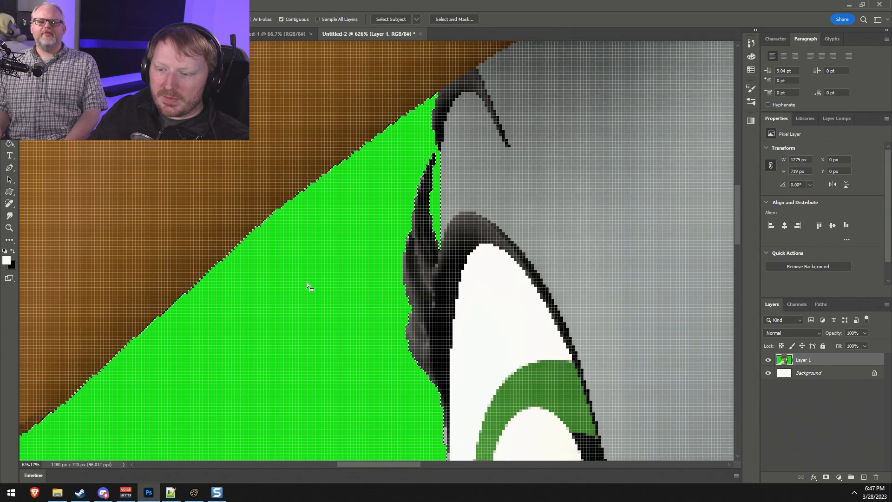
scroll(437, 217, "down", 8, "alt")
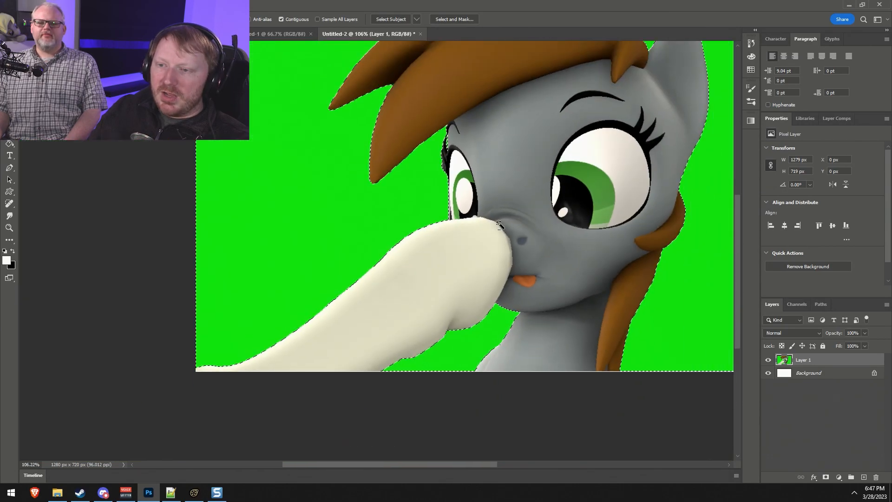
scroll(637, 333, "up", 1, "alt")
left_click_drag(458, 467, 480, 467)
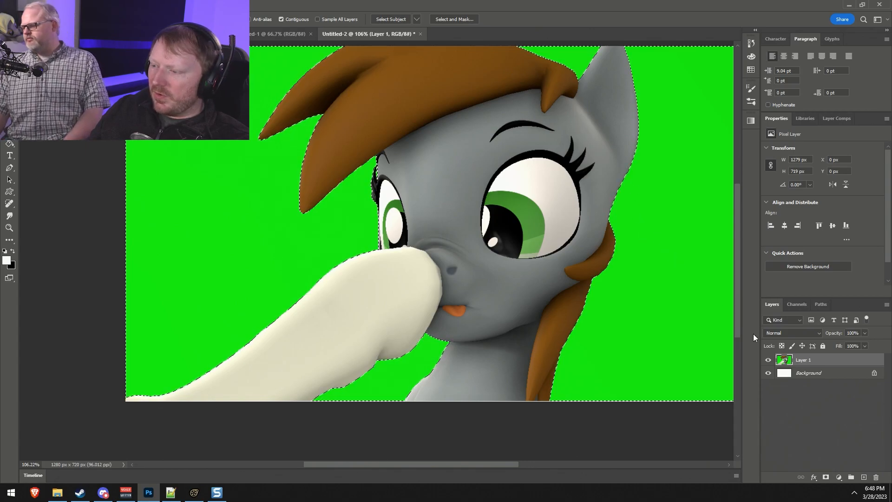
Invert the selection and add it to Layer 1 as a layer mask that hides the green background.
right_click(513, 258)
left_click(553, 381)
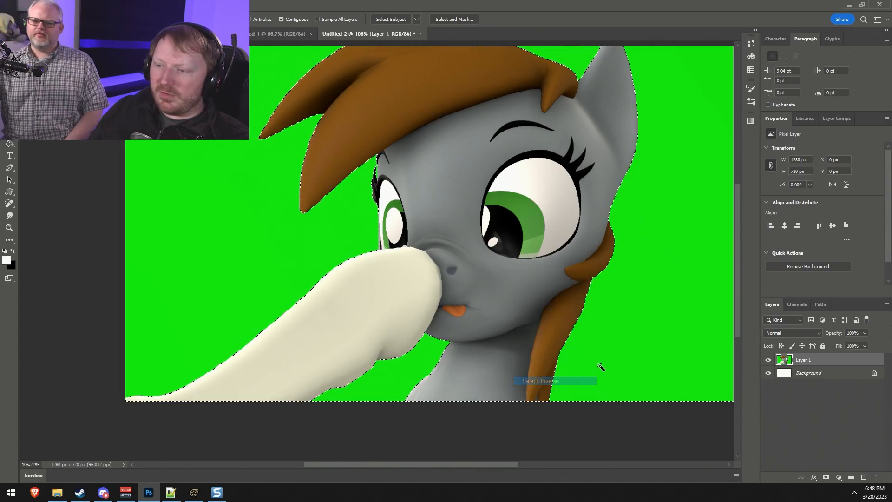
left_click(826, 478)
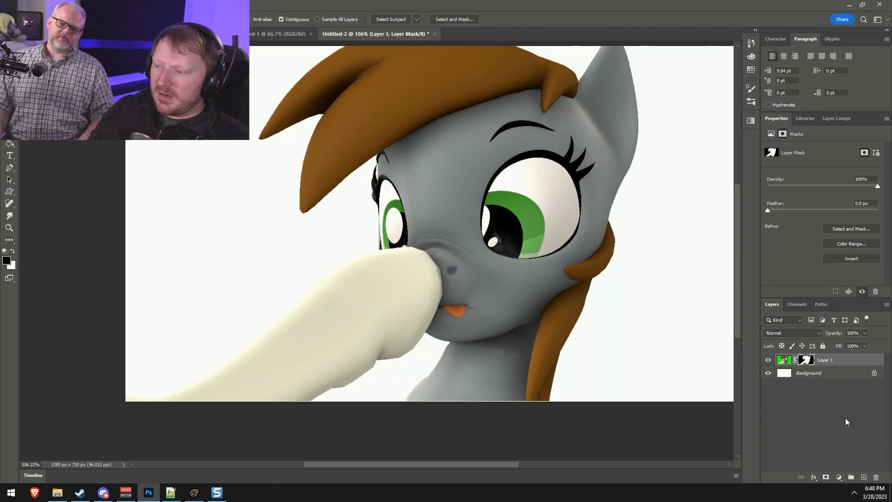
Toggle the Background layer's visibility off and on and examine the cutout's edges around the face, ear, hair and hoof.
left_click(768, 373)
left_click(768, 374)
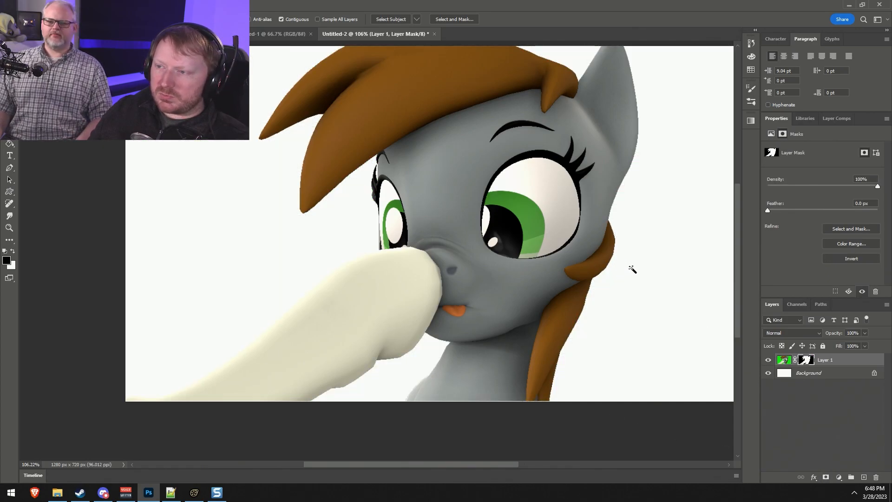
scroll(634, 108, "up", 8)
scroll(552, 150, "down", 5)
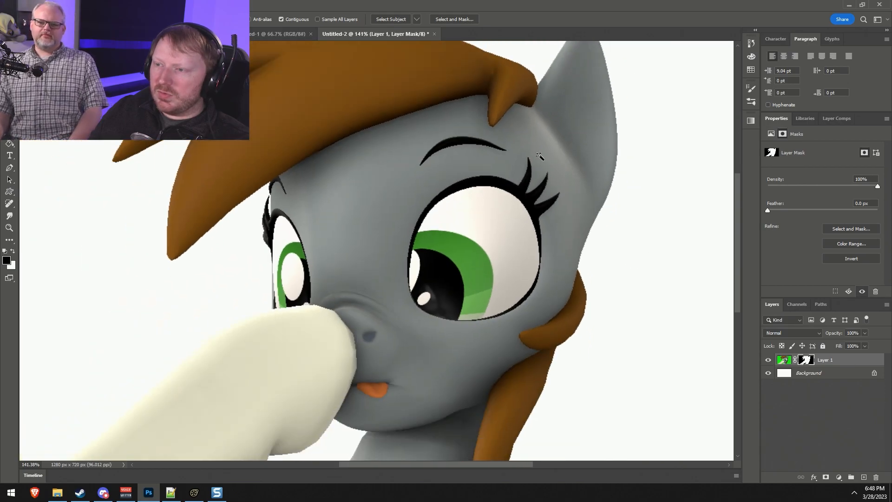
scroll(498, 185, "up", 5)
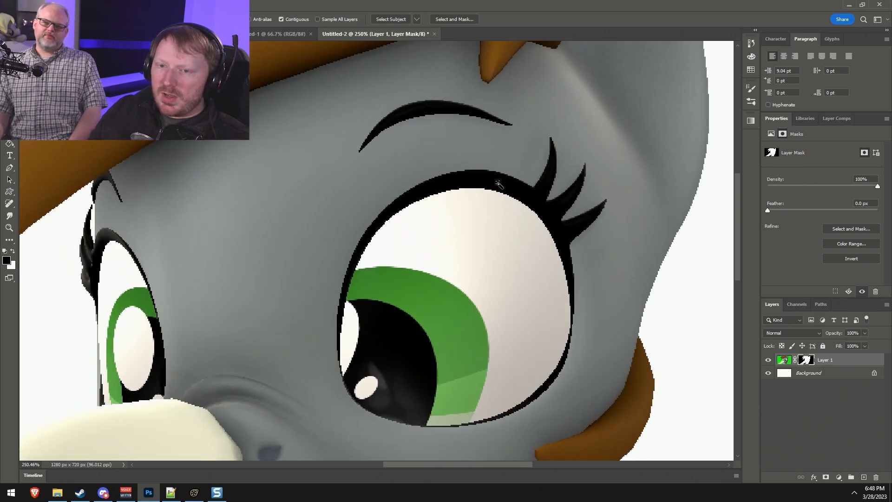
scroll(483, 188, "down", 10)
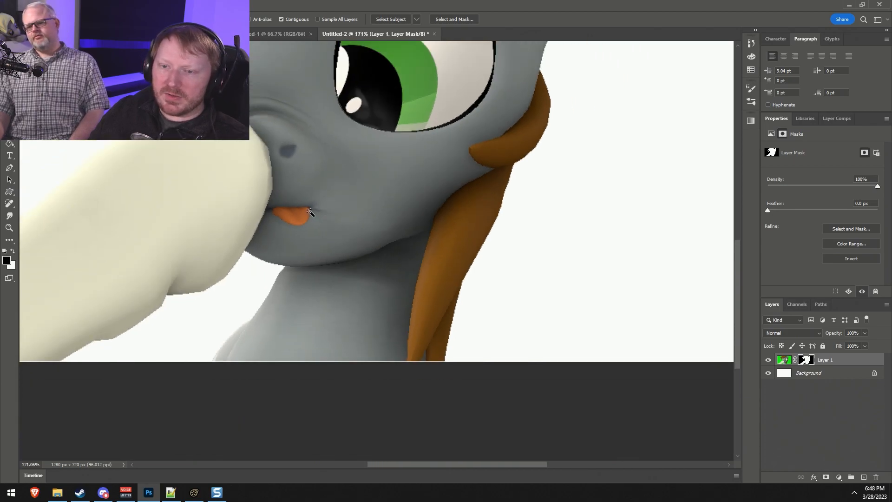
scroll(297, 223, "down", 5)
scroll(235, 194, "up", 3)
scroll(279, 209, "down", 3)
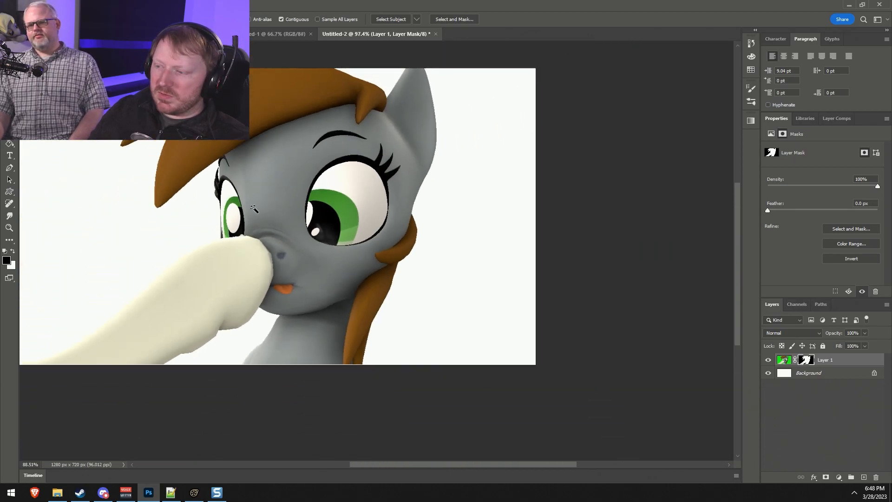
Apply a Levels adjustment to Layer 1's image with input levels 9, 1.20 and 240.
left_click(783, 361)
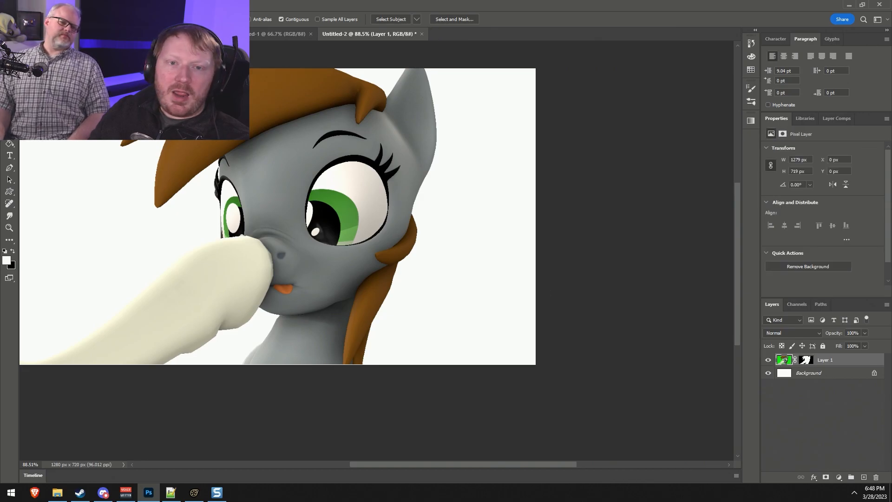
left_click(51, 5)
mouse_move(68, 29)
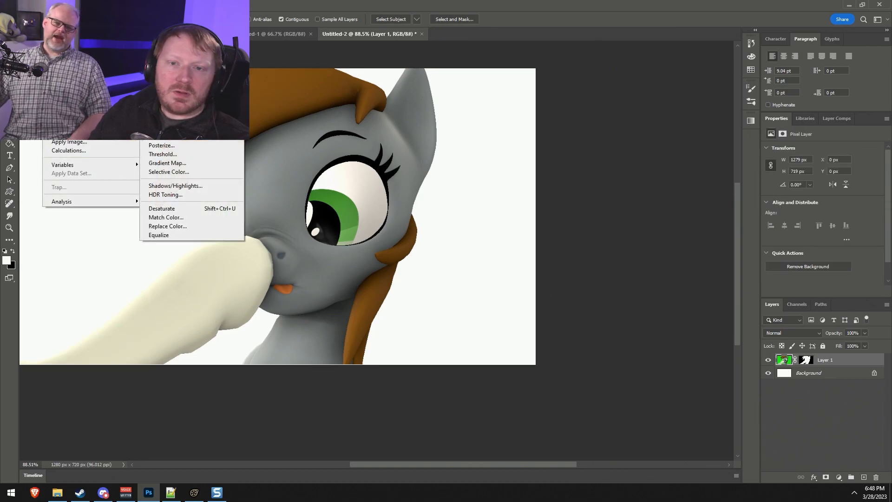
left_click(161, 38)
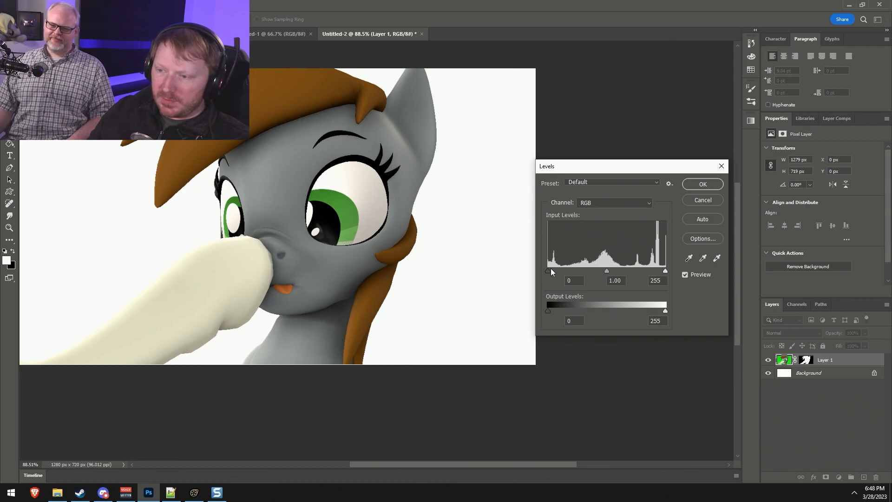
left_click_drag(548, 271, 552, 271)
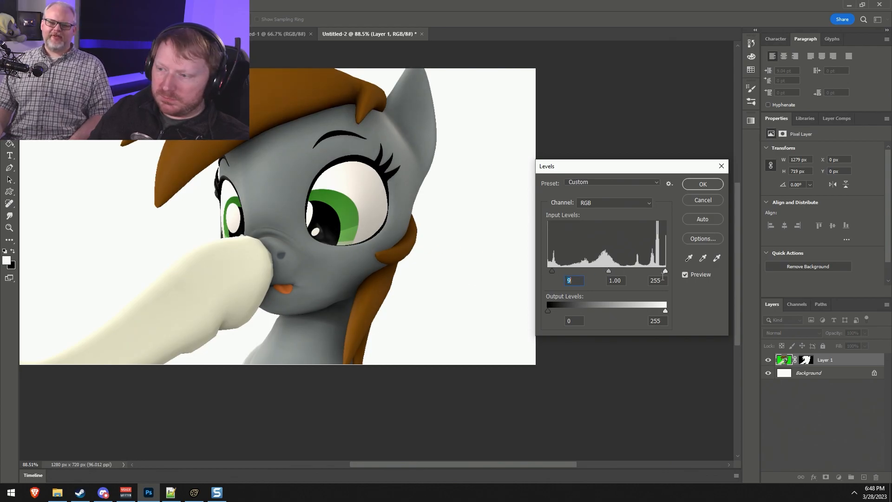
left_click_drag(665, 271, 603, 271)
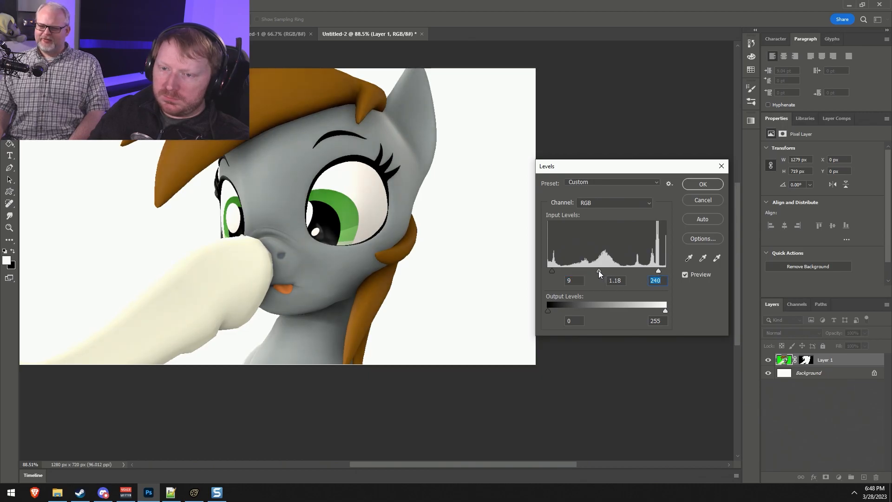
left_click(599, 271)
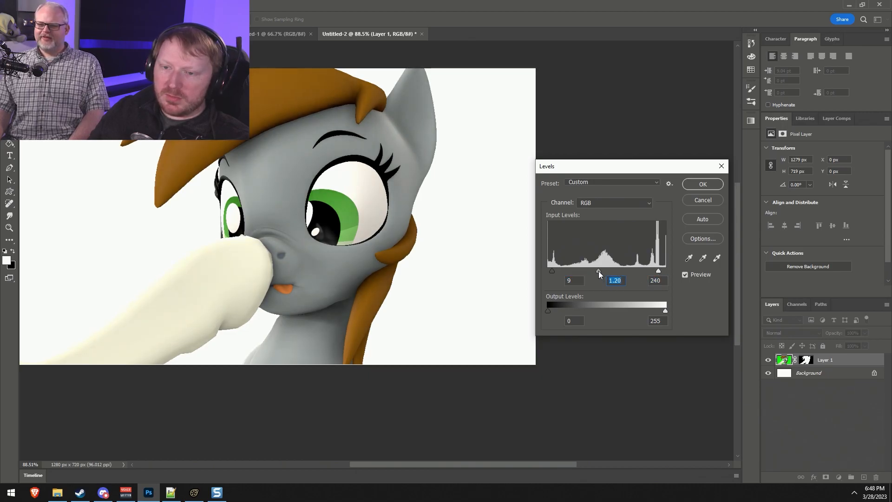
left_click(708, 185)
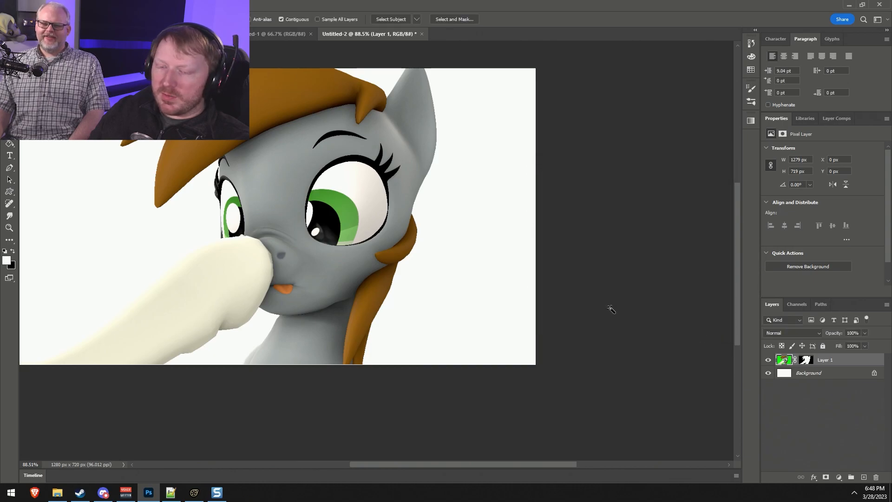
left_click(51, 5)
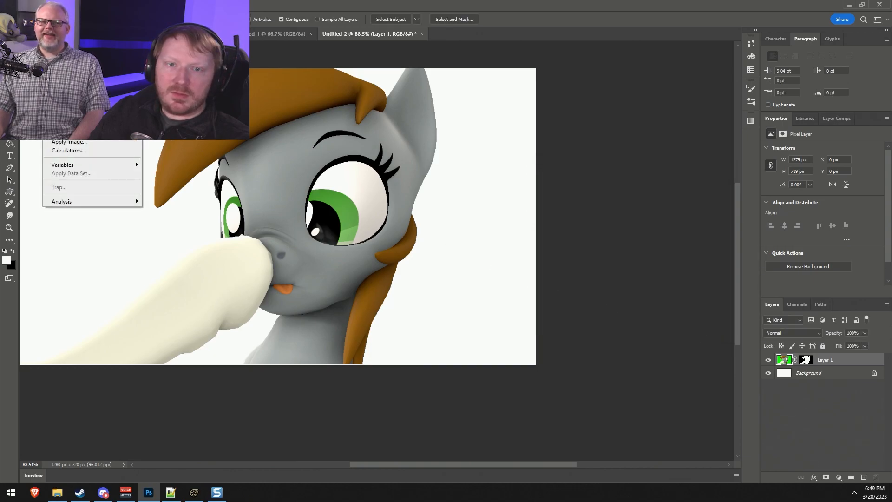
mouse_move(68, 30)
left_click(158, 38)
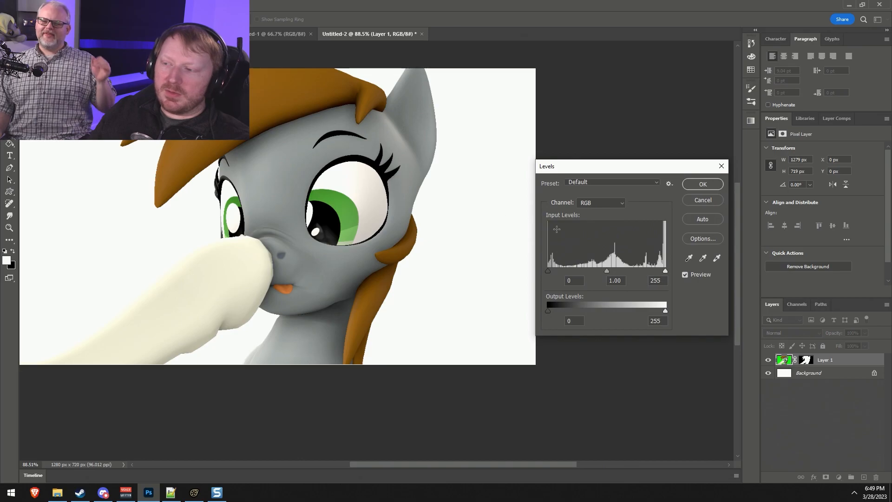
key("Escape")
Apply a Vibrance adjustment of +31 to Layer 1's image.
left_click(50, 5)
mouse_move(68, 30)
left_click(158, 69)
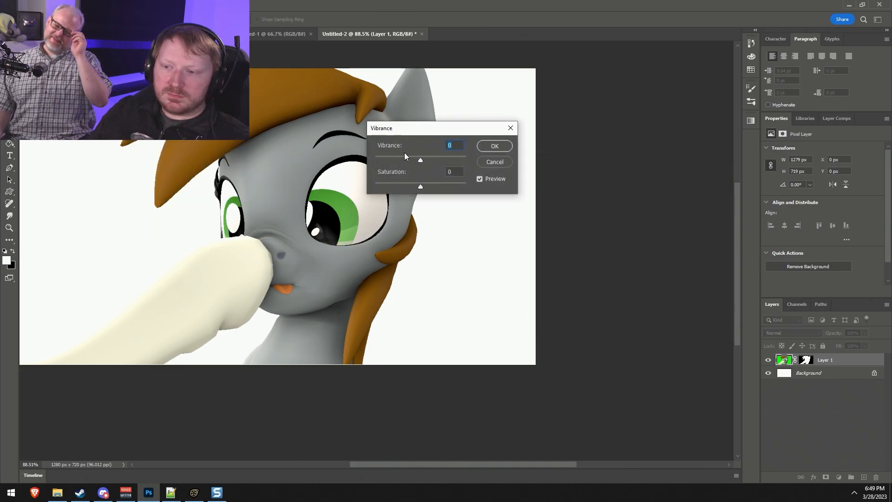
left_click_drag(417, 159, 433, 160)
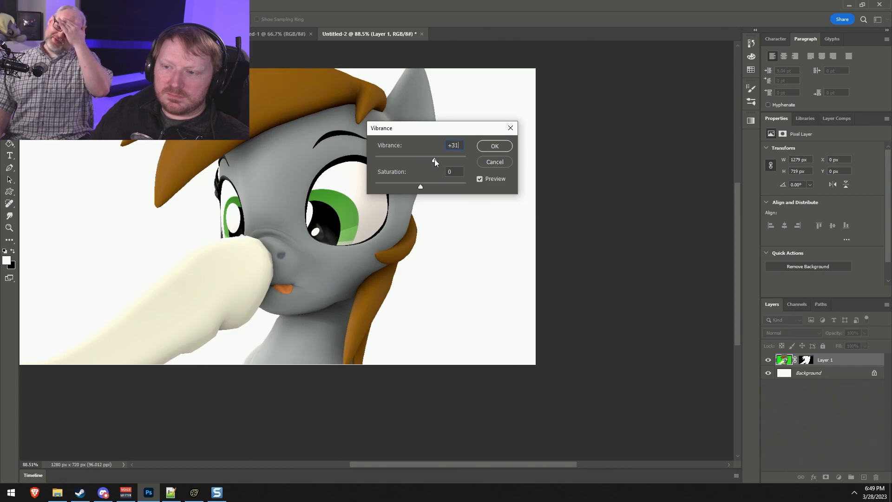
left_click(494, 146)
scroll(347, 207, "down", 3, "alt")
scroll(225, 255, "up", 3, "alt")
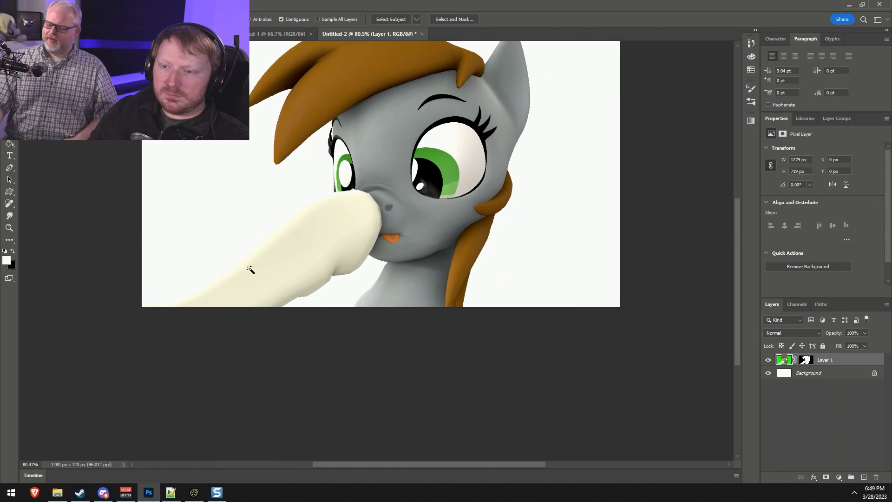
scroll(261, 269, "up", 2)
scroll(264, 273, "up", 1)
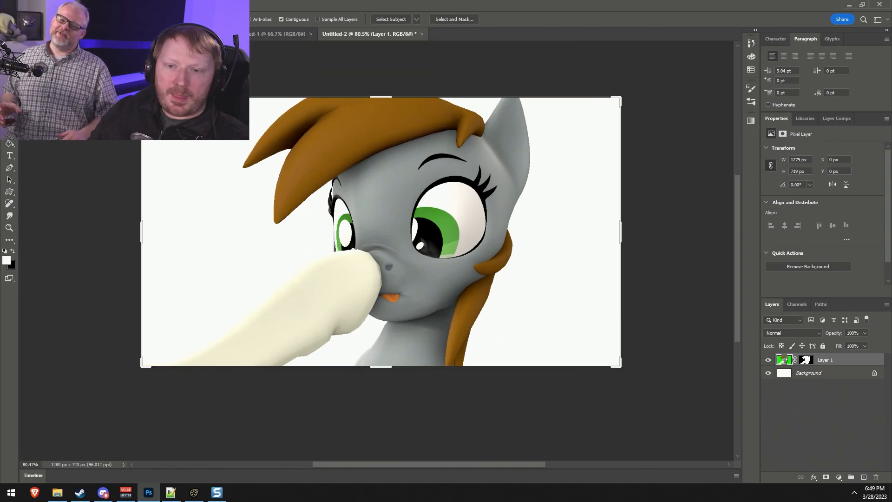
key("c")
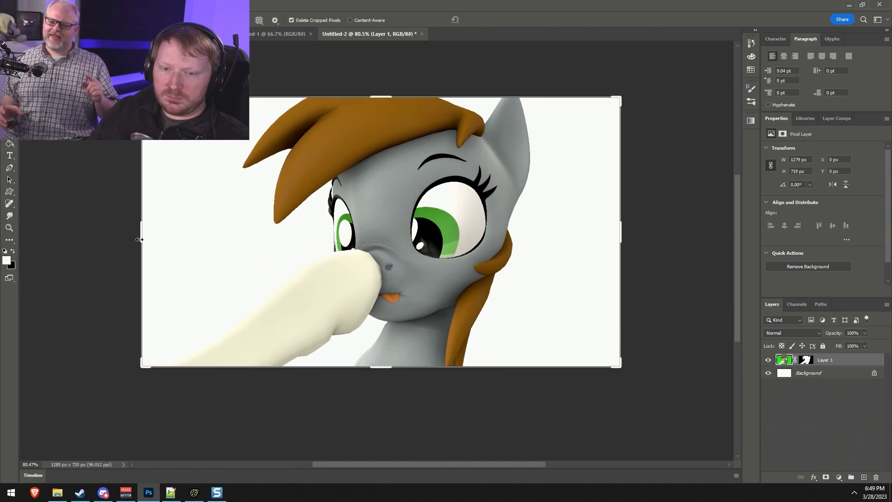
left_click(48, 5)
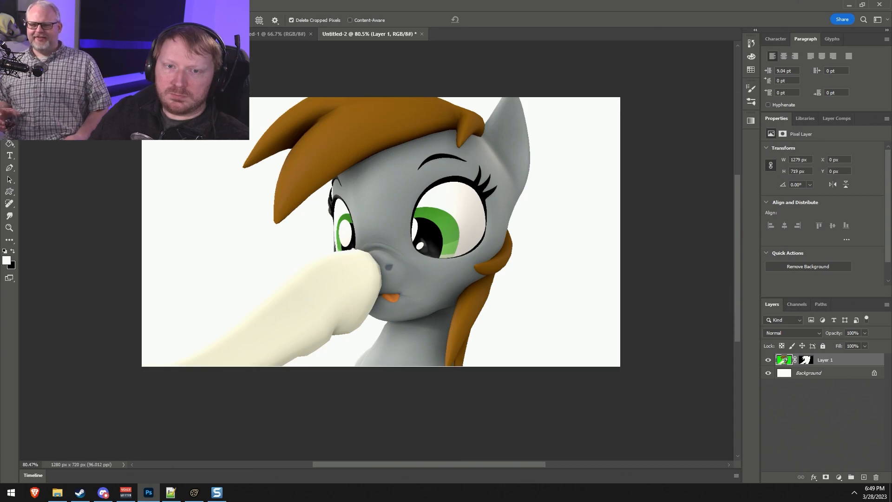
mouse_move(32, 4)
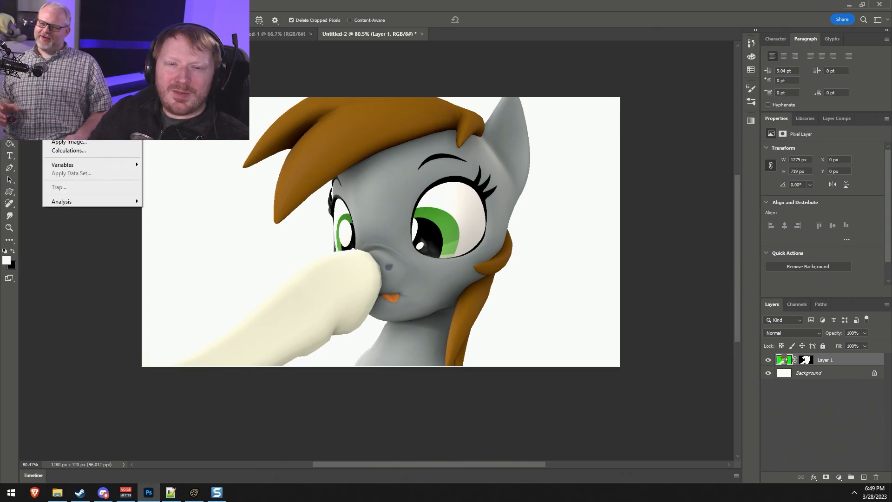
left_click(65, 76)
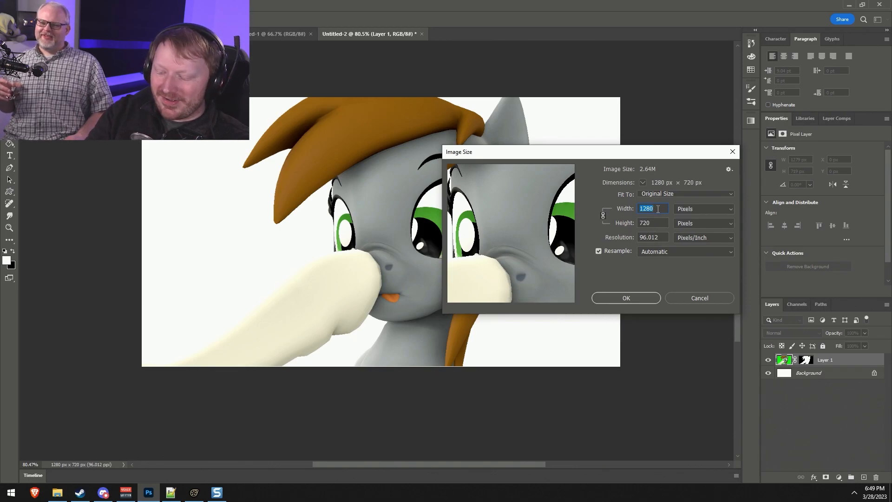
key("Escape")
Set the canvas width to 720 pixels, keeping the centre anchor, and accept the clipping.
key("c")
left_click(51, 4)
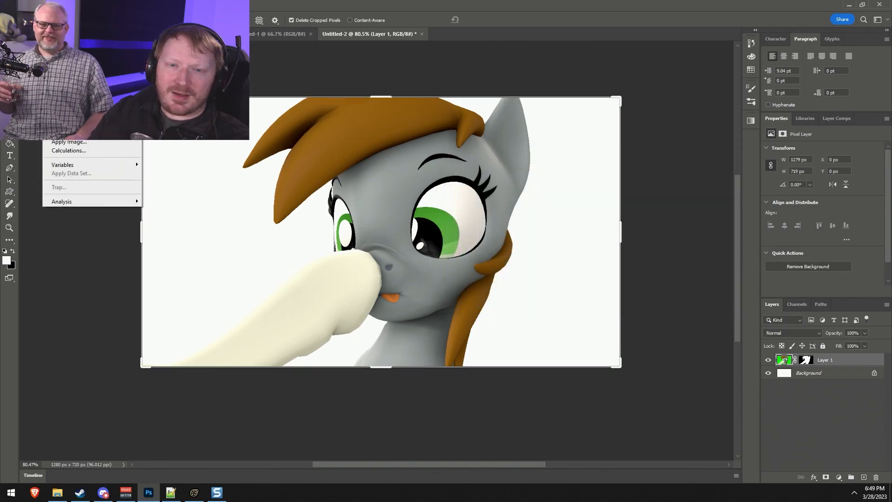
mouse_move(69, 29)
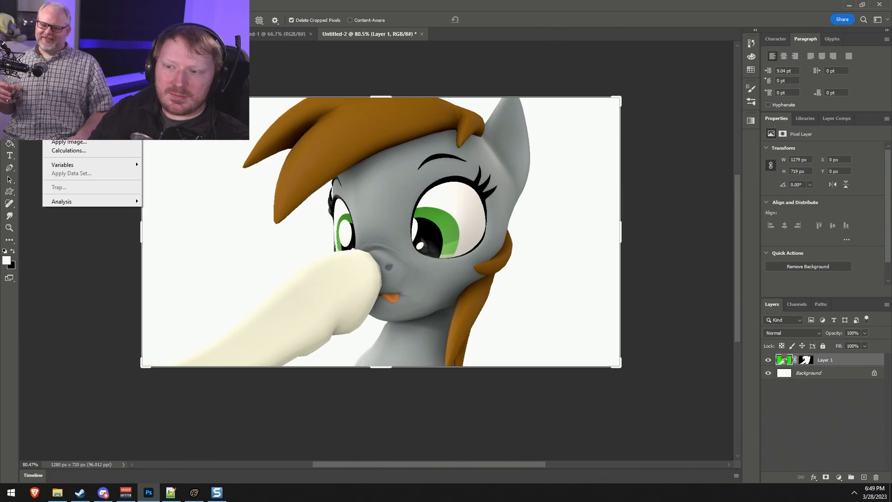
left_click(69, 89)
double_click(586, 214)
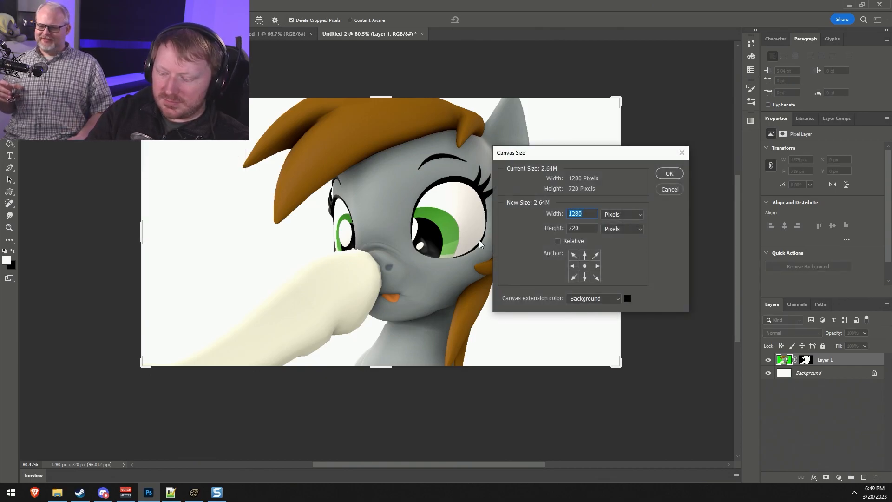
type("720")
key("Return")
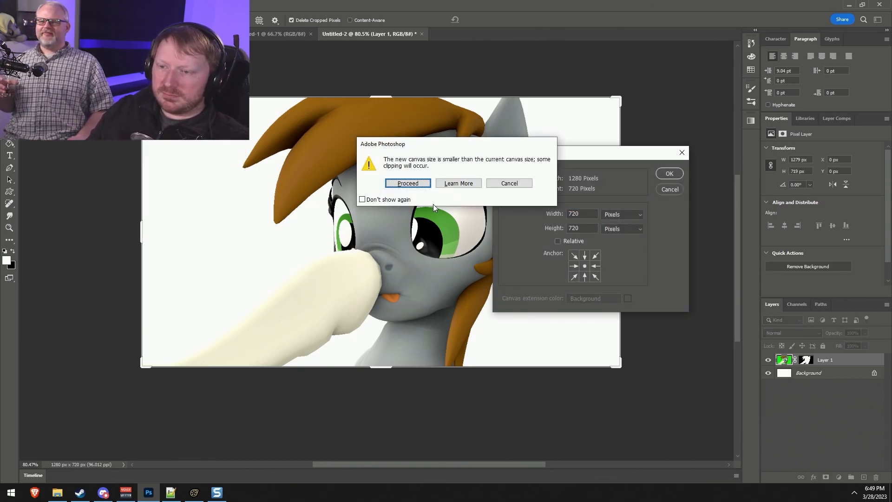
key("Return")
Shift Layer 1 horizontally to X -321 px so the ear fits just inside the square canvas.
key("v")
left_click_drag(373, 266, 354, 269)
scroll(162, 328, "up", 2, "alt")
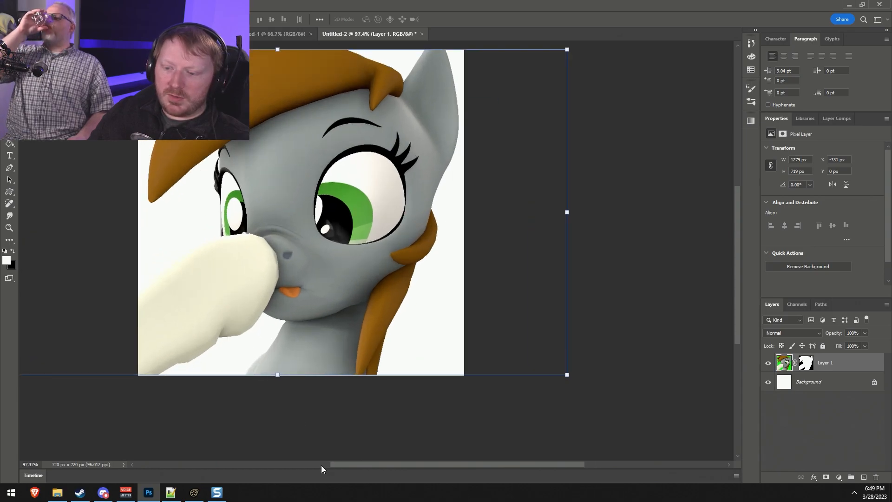
scroll(355, 462, "down", 2, "alt")
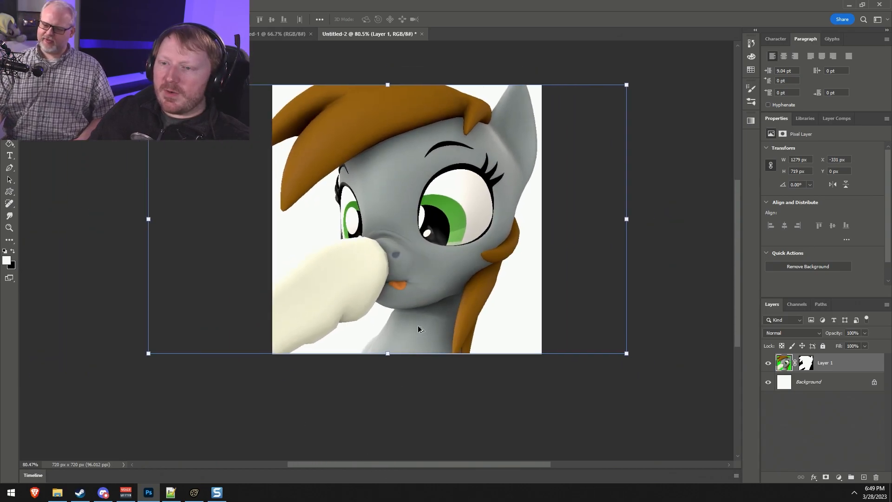
scroll(412, 228, "up", 2)
key("Right")
key("Right")
key("Right")
key("Right")
key("Right")
key("Right")
key("Right")
key("Right")
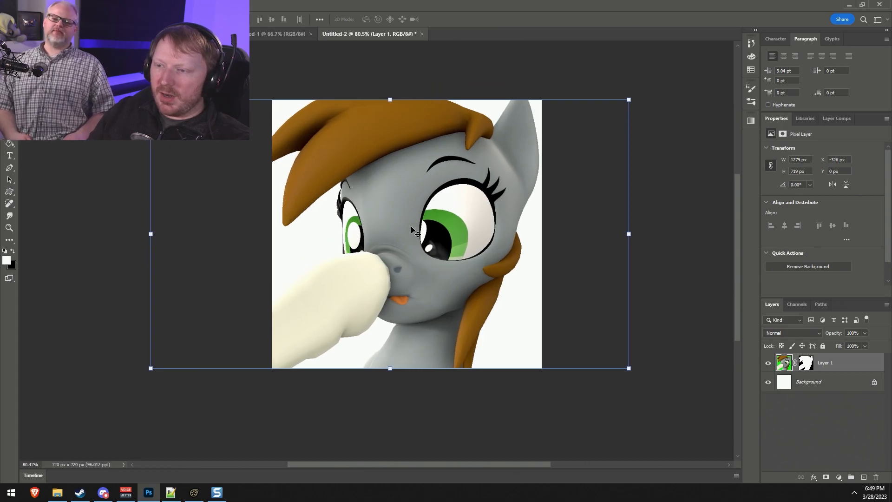
key("Right")
key("Right")
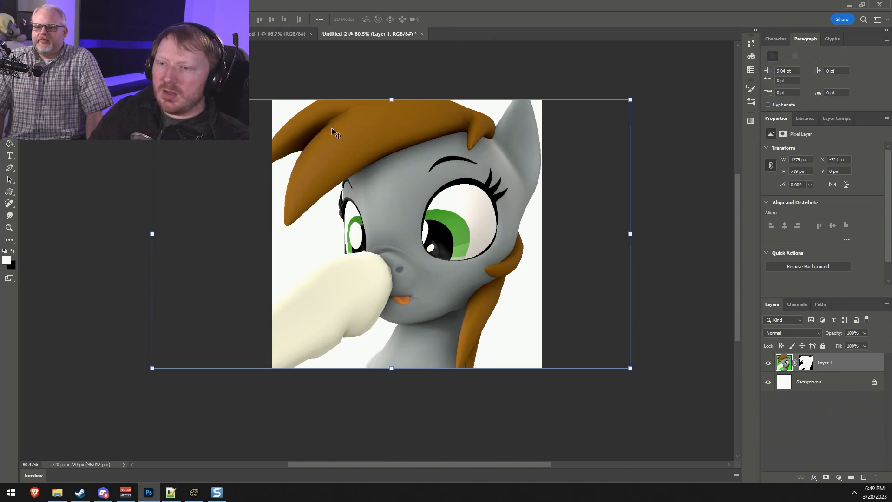
Try Layer 1 further right at X -280 px, and move it back to X -321 px.
left_click_drag(370, 165, 383, 202)
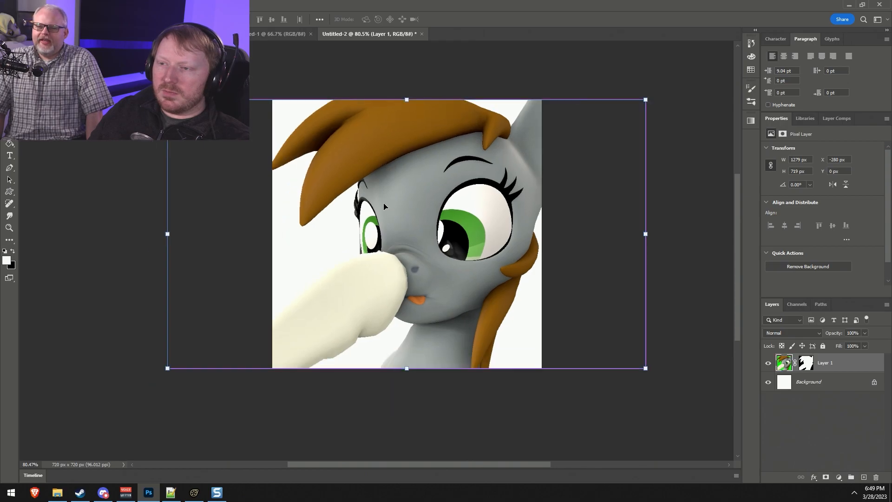
key("ctrl+z")
key("ctrl+shift+z")
left_click_drag(503, 188, 487, 188)
key("Right")
key("Right")
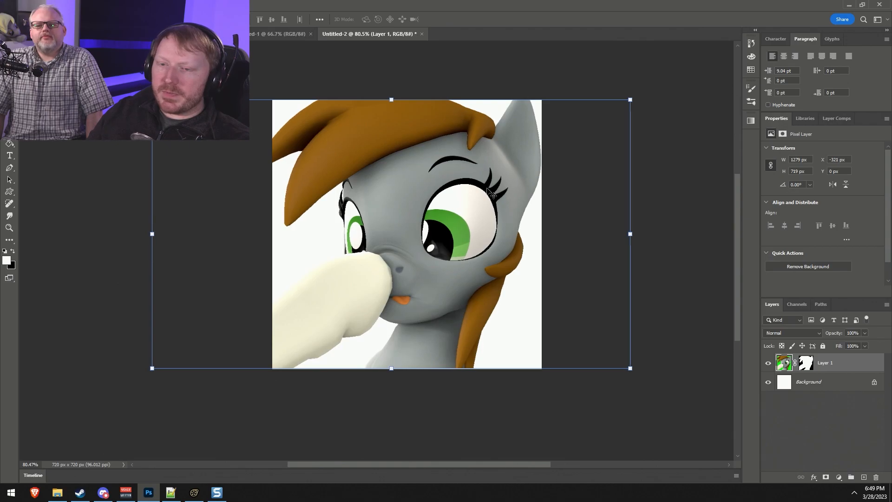
Hide the Background layer so the cutout sits on transparency.
key("c")
left_click_drag(275, 370, 292, 365)
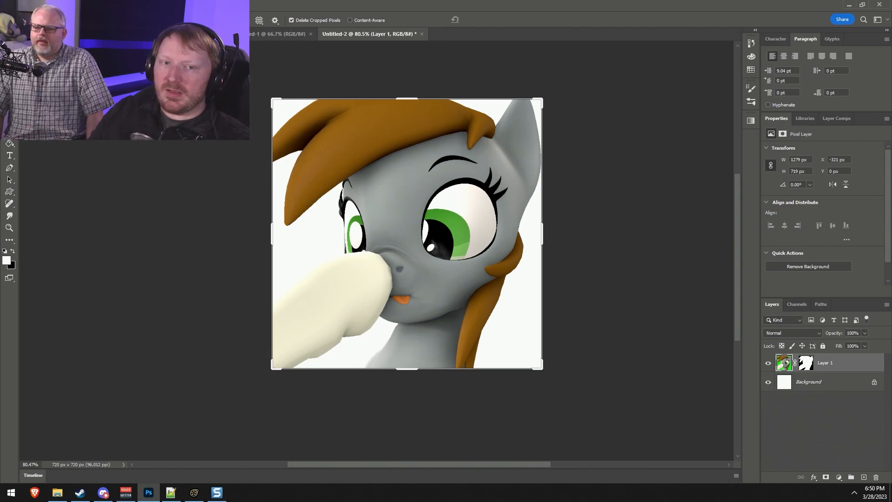
key("v")
left_click(768, 381)
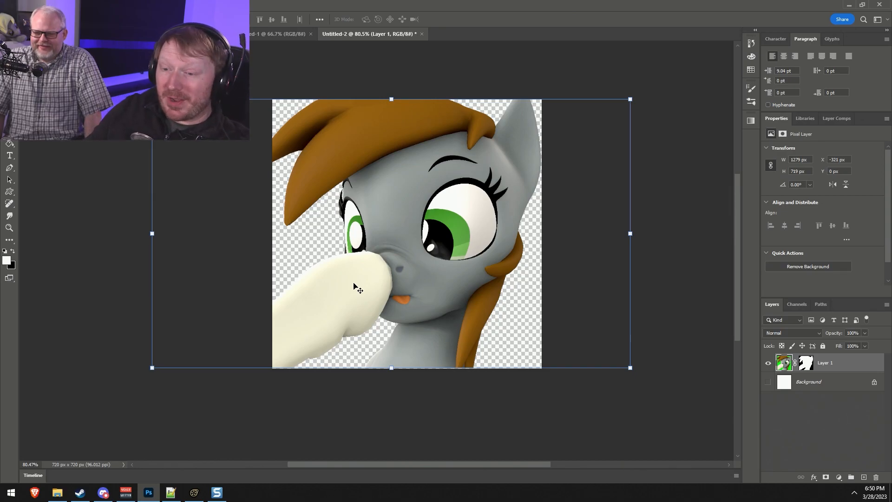
Try to save the image on the computer as a PNG in the Resources\Emojis\Emoji - Pony folder.
left_click(19, 5)
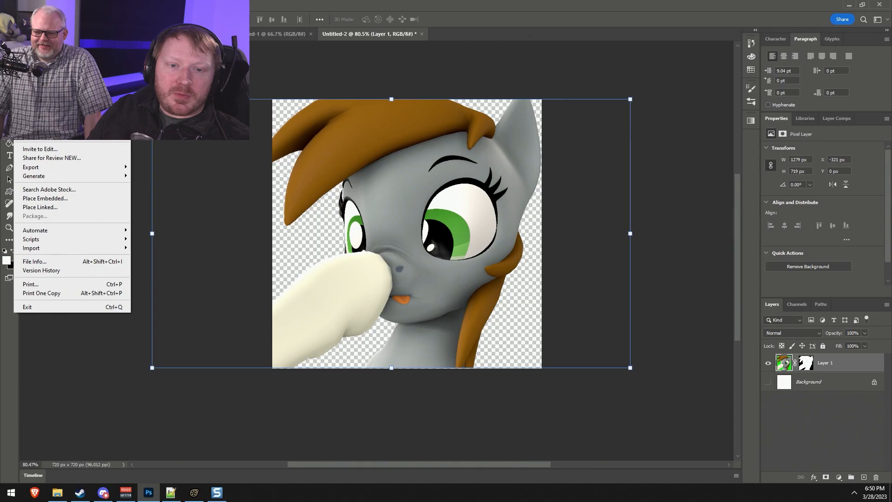
key("ctrl+shift+s")
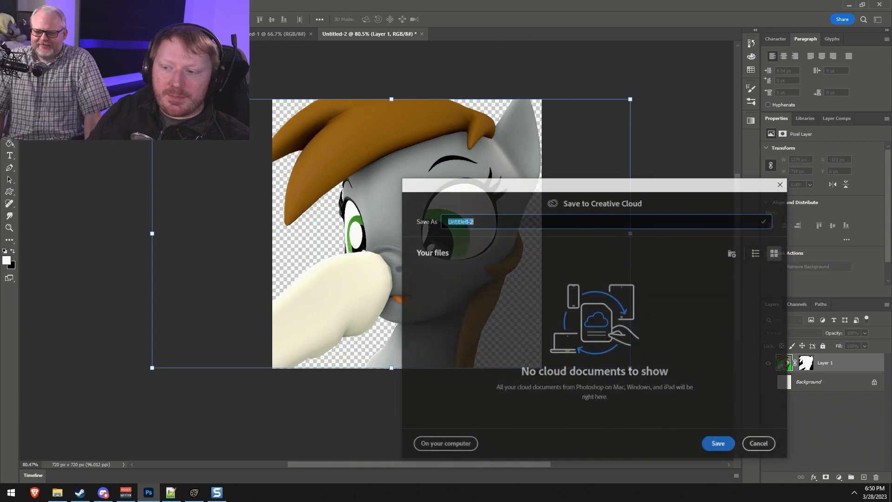
left_click(442, 444)
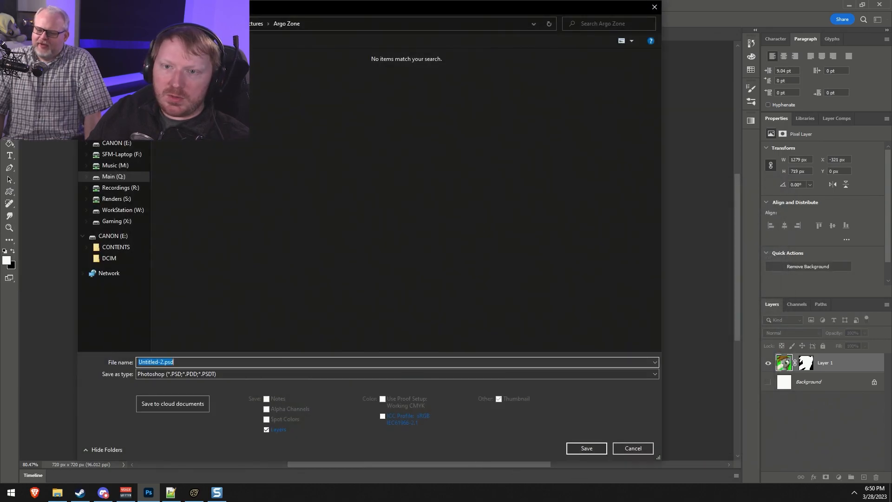
left_click(247, 24)
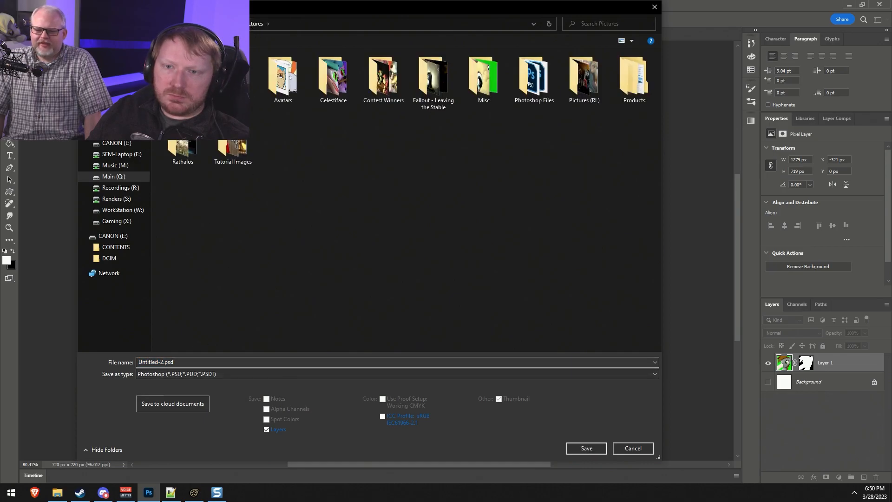
left_click(225, 24)
double_click(182, 155)
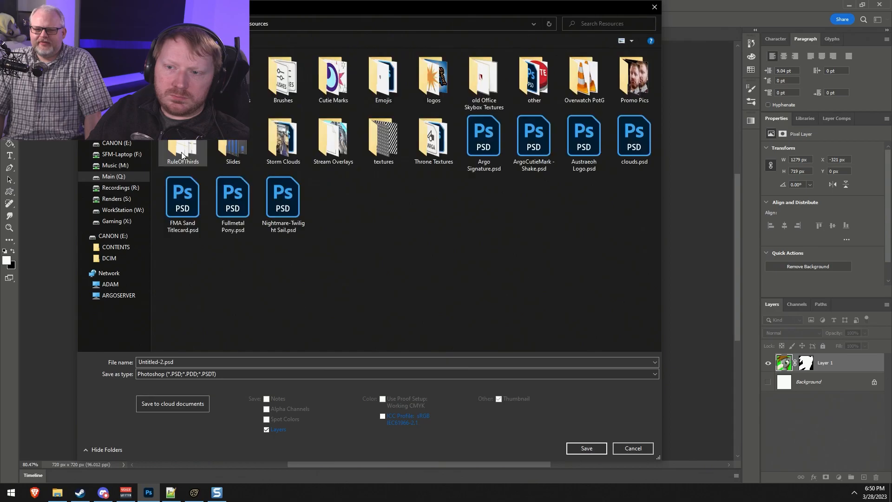
double_click(382, 78)
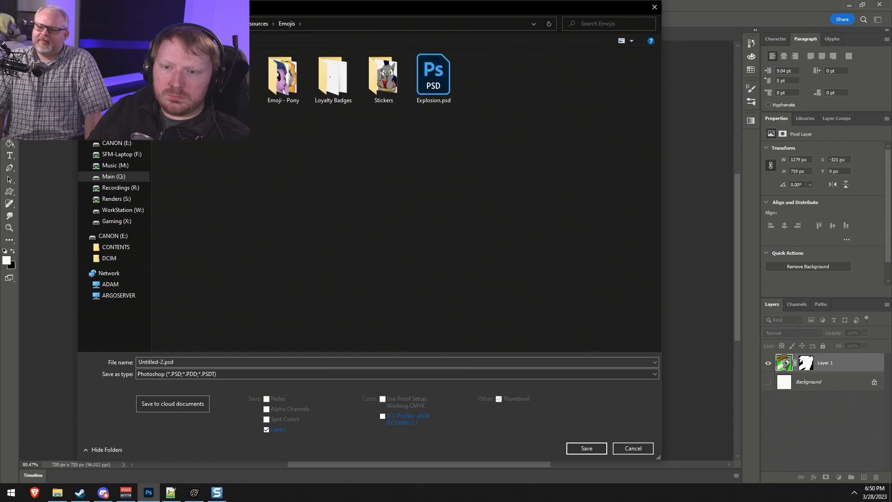
double_click(283, 82)
left_click(164, 375)
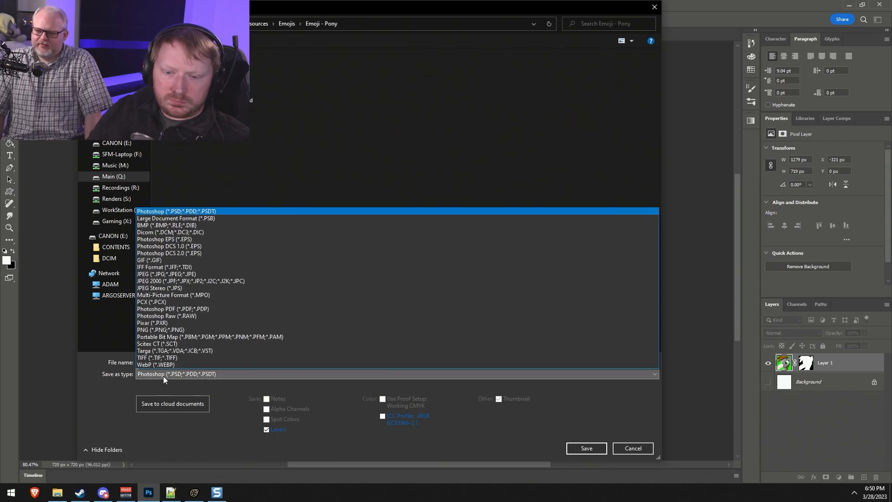
left_click(156, 330)
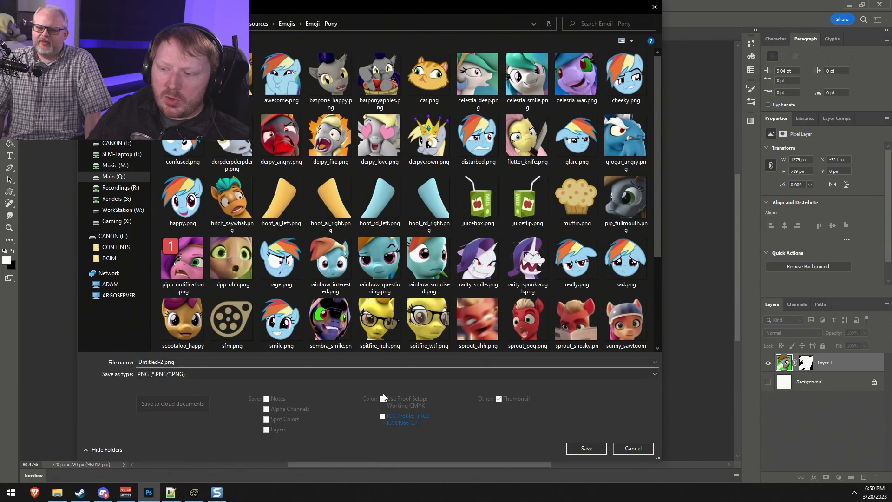
key("Return")
left_click(52, 5)
mouse_move(68, 29)
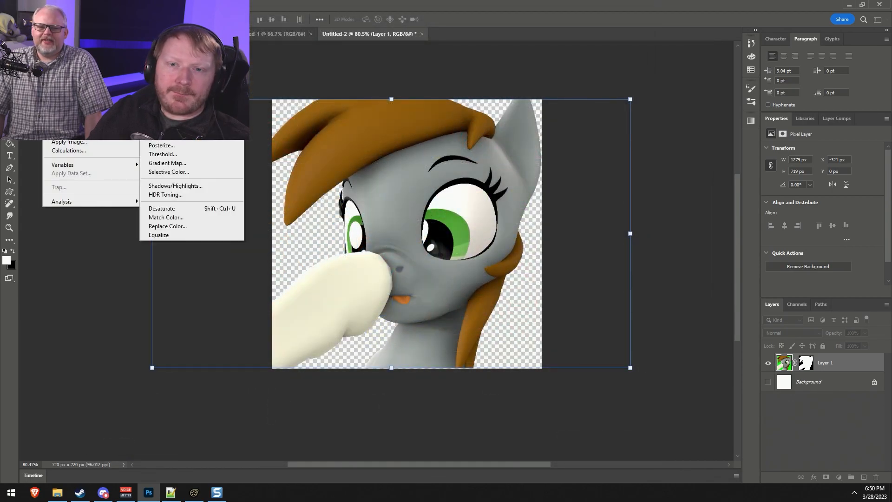
key("Escape")
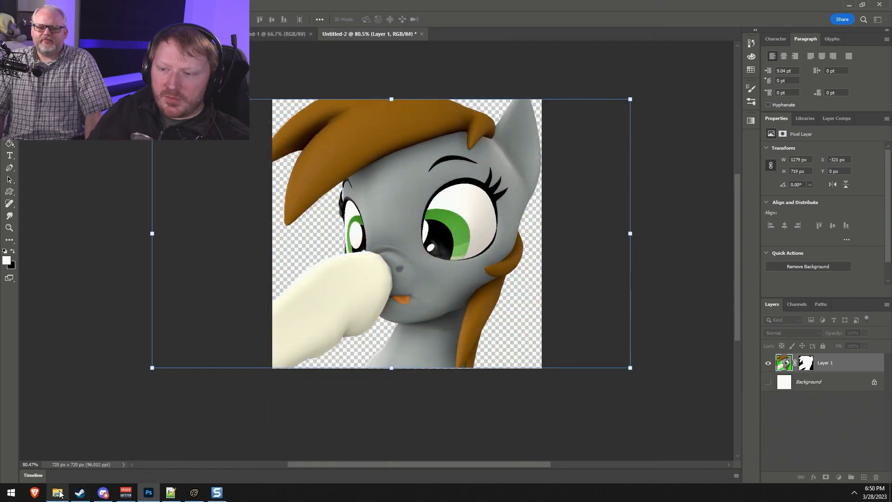
Switch to File Explorer and browse the Emoji - Pony folder under Pony SFM\Resources\Emojis.
left_click(57, 493)
left_click(257, 111)
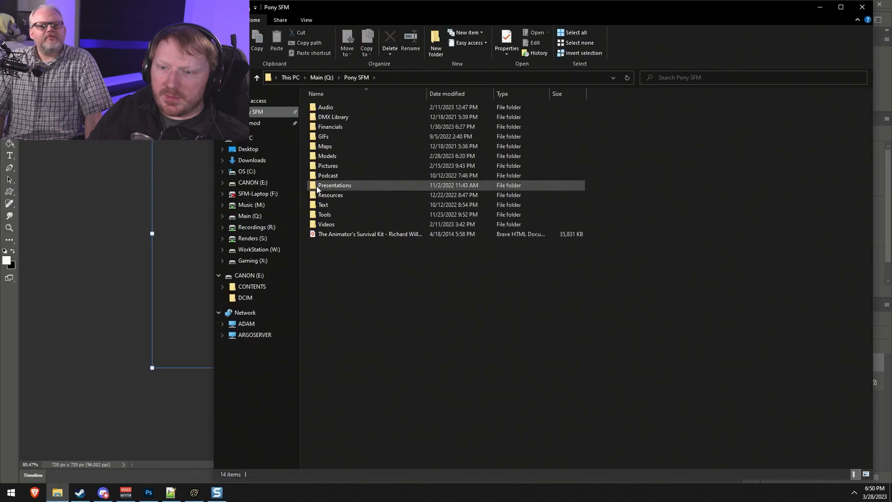
double_click(325, 195)
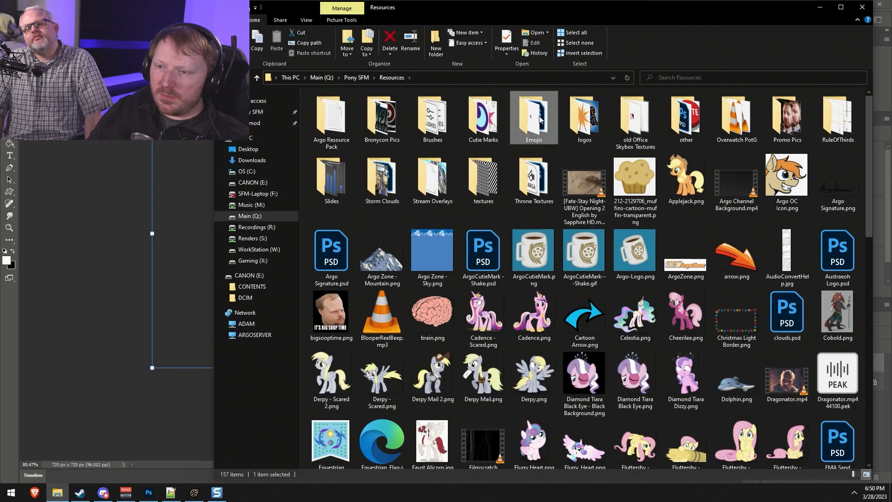
double_click(534, 118)
double_click(451, 126)
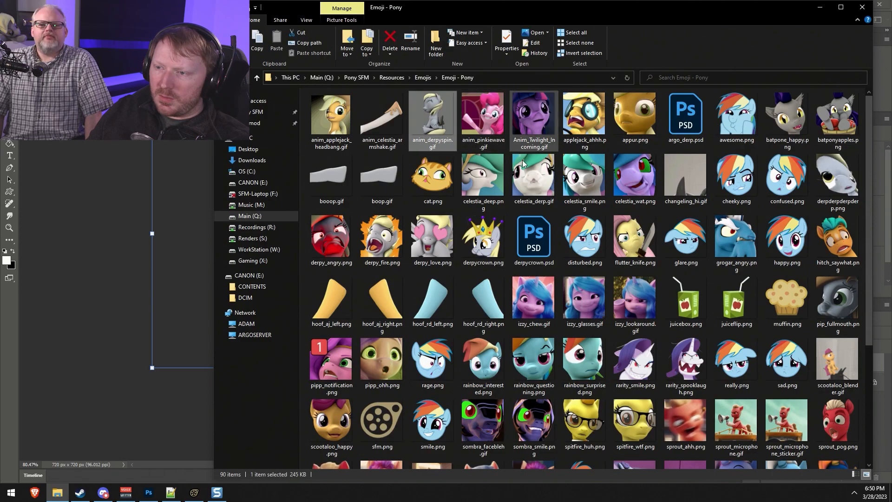
scroll(585, 367, "down", 3)
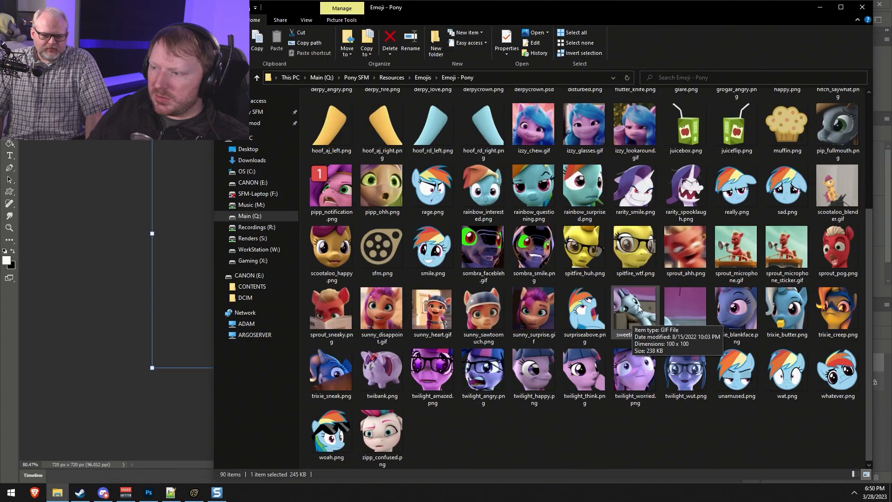
Check the file properties of sprout_pog.png and pipp_notification.png for the pixel dimensions of existing emojis.
left_click(776, 279)
right_click(821, 259)
left_click(785, 476)
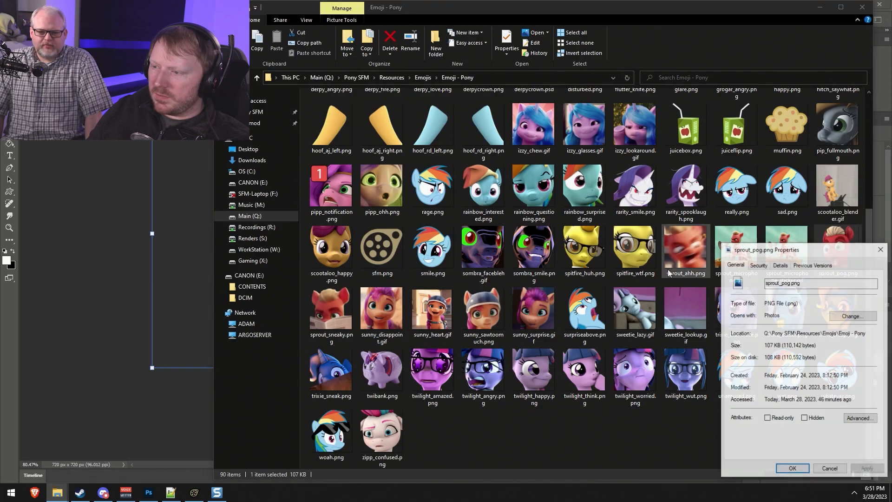
left_click(780, 264)
key("Escape")
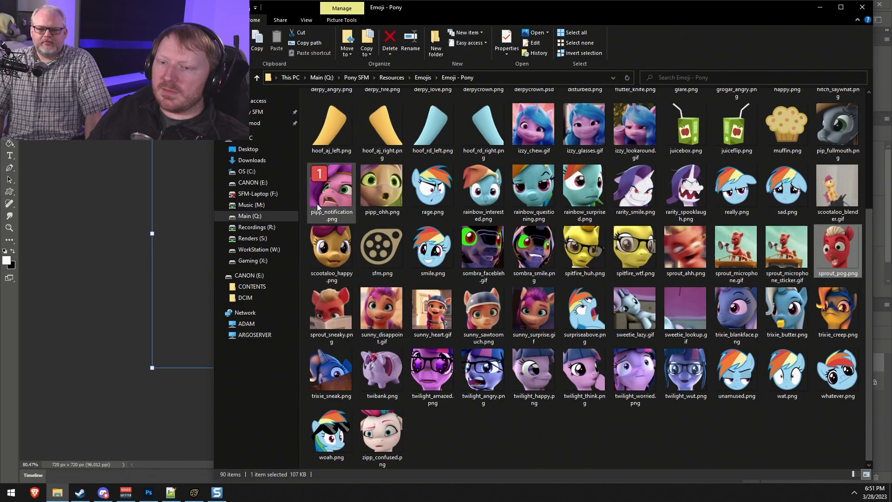
right_click(341, 192)
left_click(372, 454)
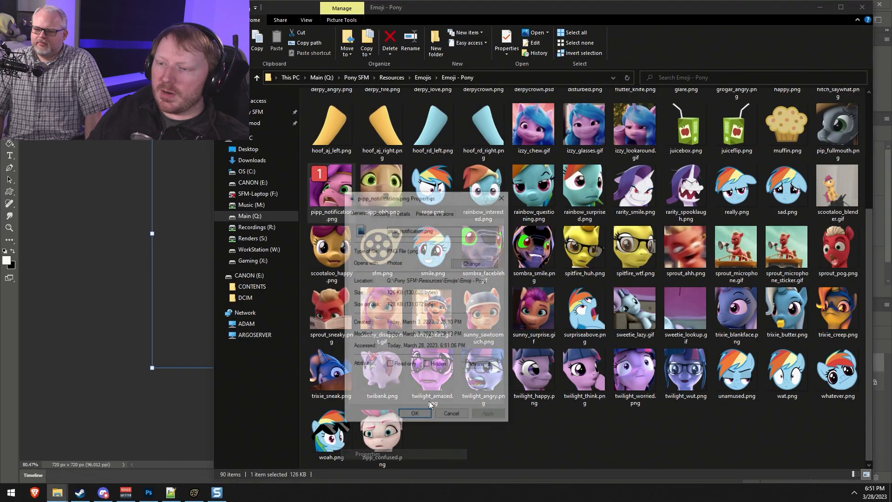
left_click(403, 213)
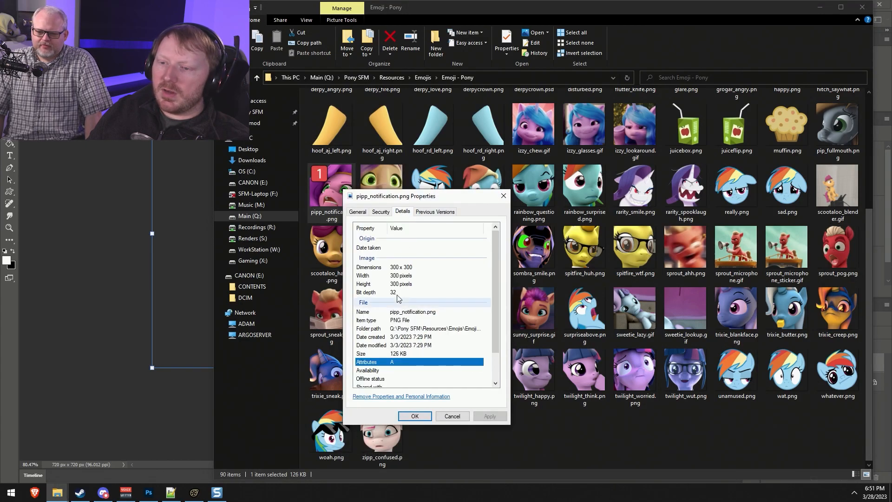
key("Escape")
Switch back to Photoshop, resize the image to 300 × 300 pixels and examine the cutout's edges with the Background layer shown.
left_click(50, 5)
left_click(59, 76)
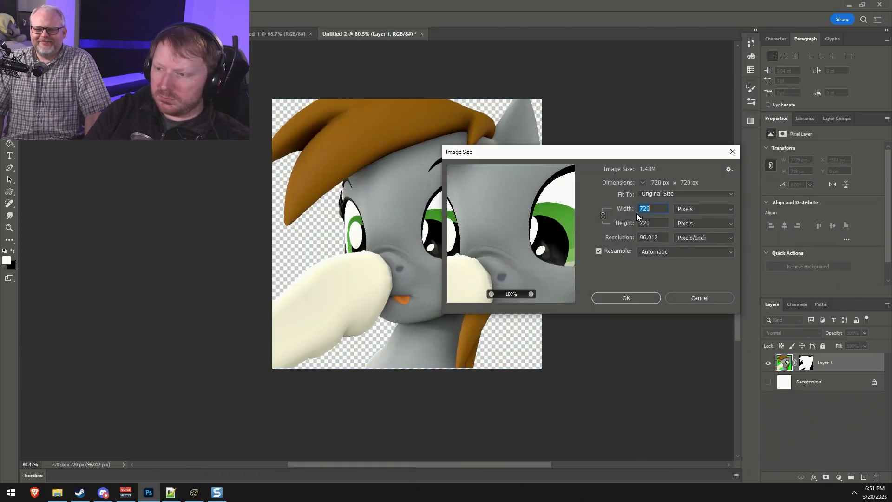
type("300")
key("Return")
scroll(281, 139, "up", 9, "alt")
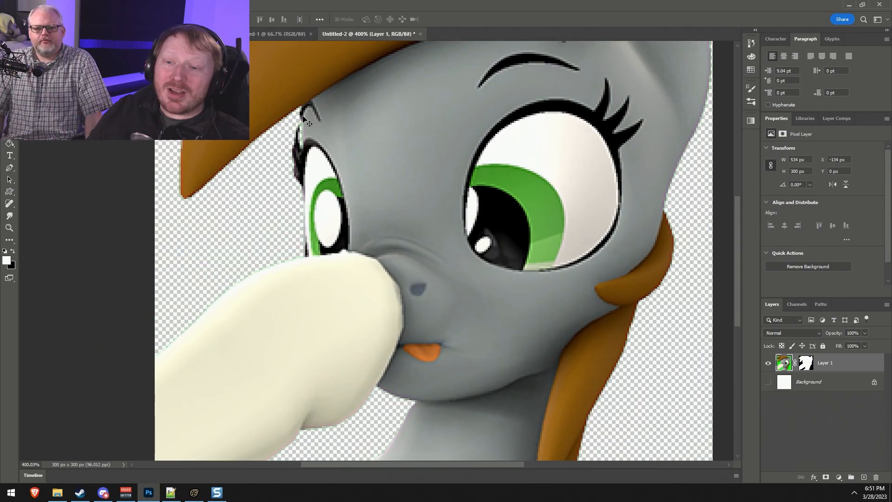
scroll(495, 224, "down", 3, "alt")
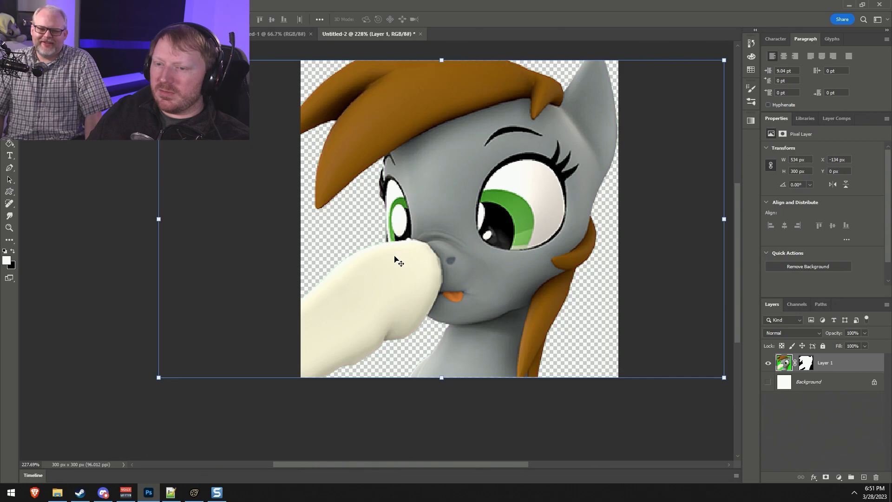
left_click(767, 382)
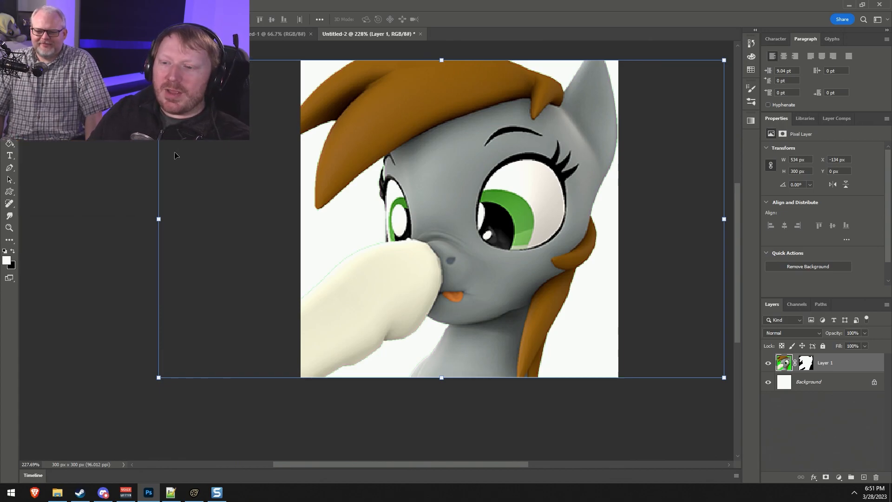
Undo the Background layer's visibility change and the resize to 300 pixels.
key("ctrl+z")
key("ctrl+z")
scroll(569, 261, "down", 4, "alt")
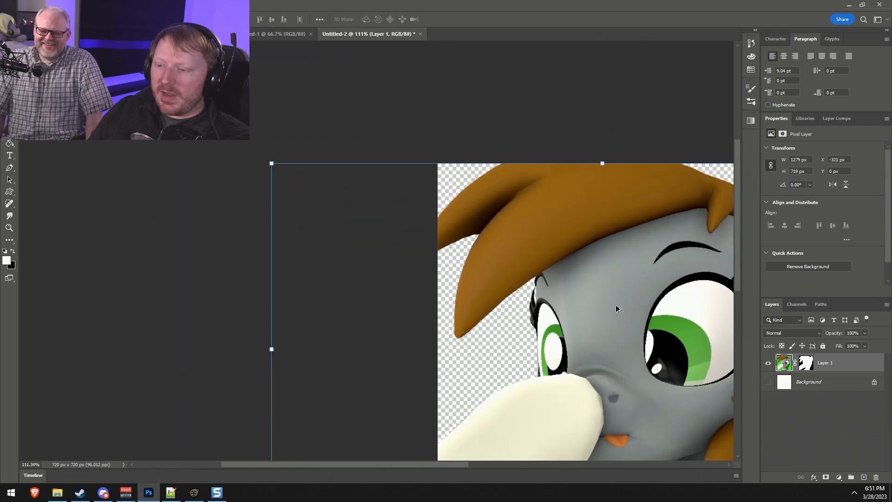
Apply Layer 1's layer mask so the cutout becomes permanent on the layer.
scroll(653, 386, "down", 2, "alt")
scroll(673, 420, "up", 5, "alt")
right_click(785, 367)
left_click(832, 405)
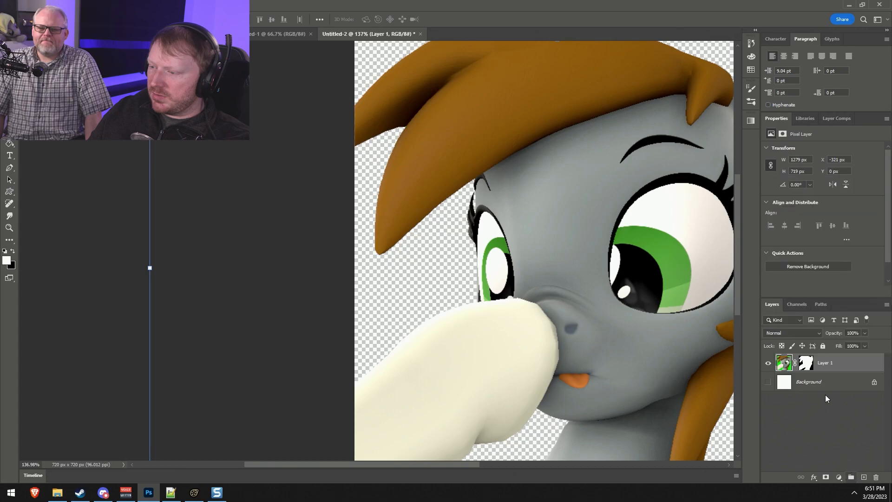
right_click(807, 364)
left_click(832, 390)
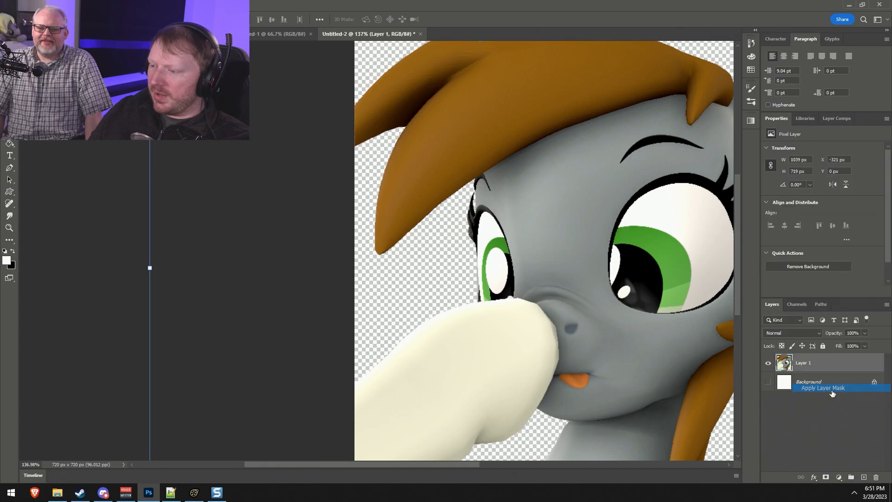
Resize the image to 300 × 300 pixels and examine the cutout's edges.
left_click(51, 5)
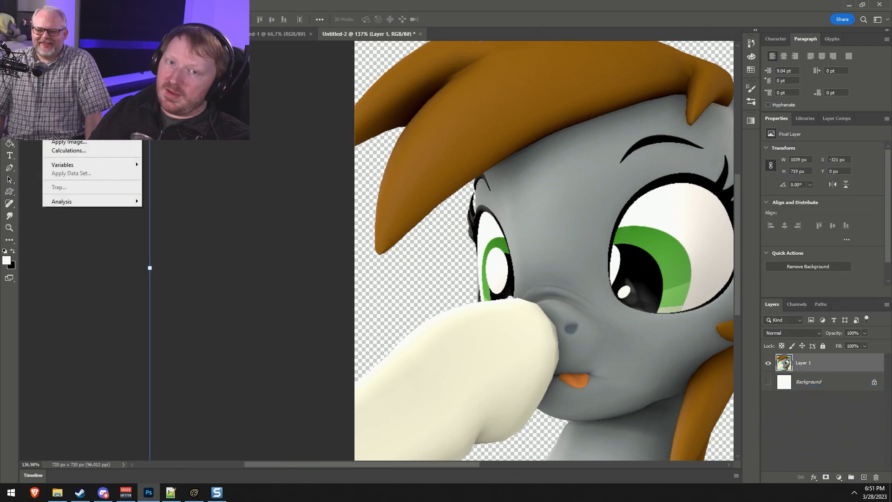
mouse_move(68, 29)
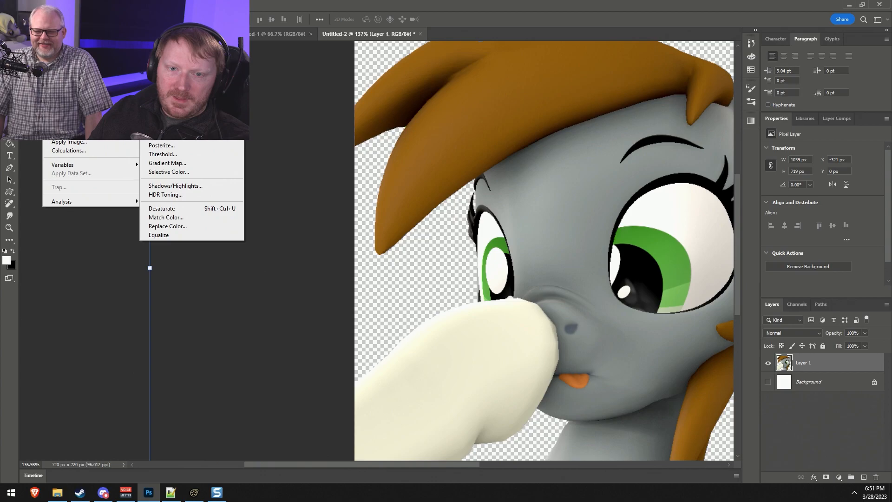
left_click(66, 75)
type("300")
key("Return")
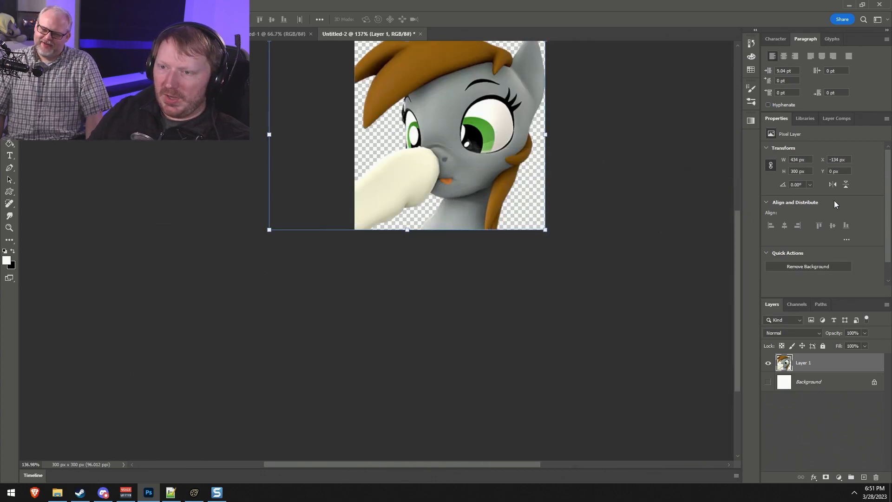
scroll(400, 164, "up", 4, "alt")
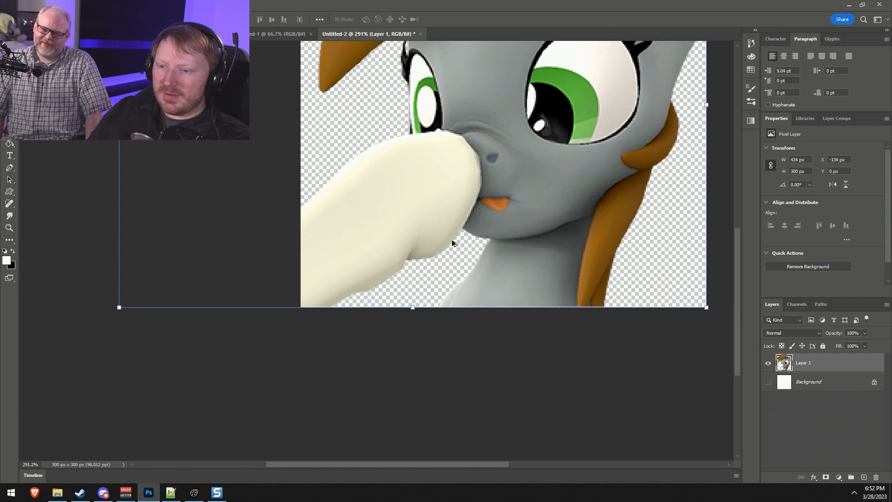
scroll(464, 268, "down", 3, "alt")
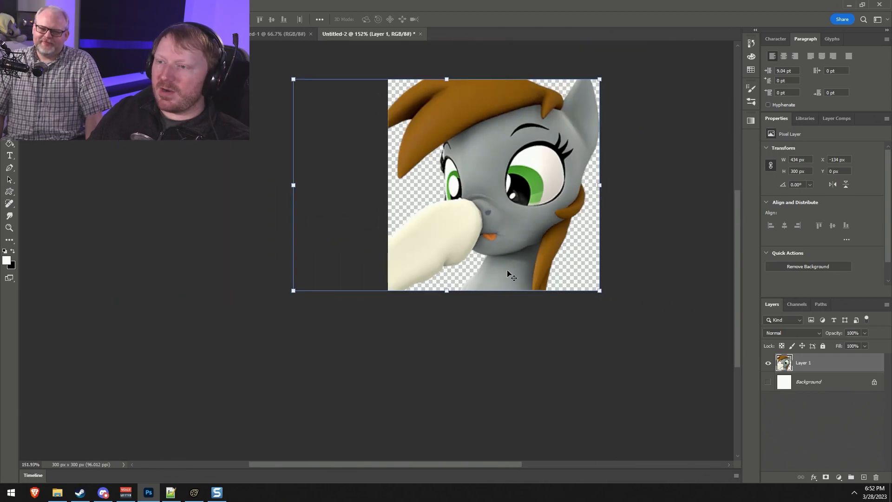
scroll(483, 272, "up", 1)
scroll(506, 273, "up", 2, "alt")
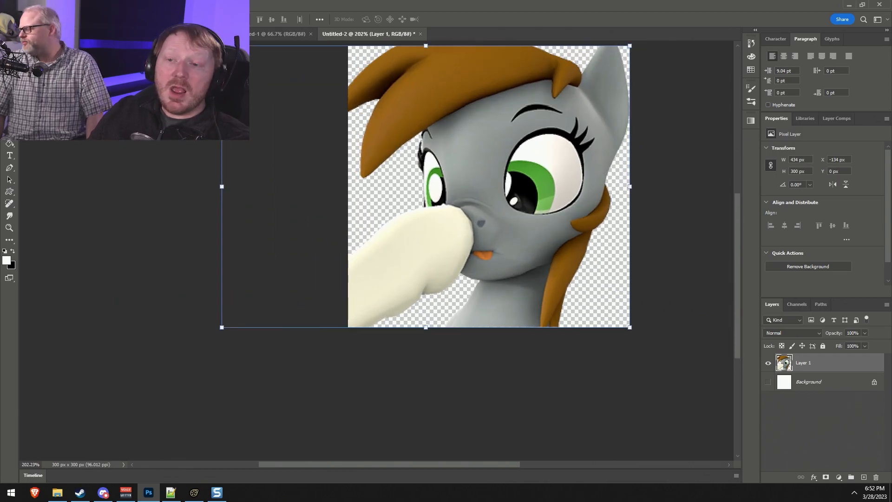
Start saving the document on the computer and choose the Resources\Emojis\Emoji - Pony folder as its location.
left_click(31, 5)
mouse_move(19, 4)
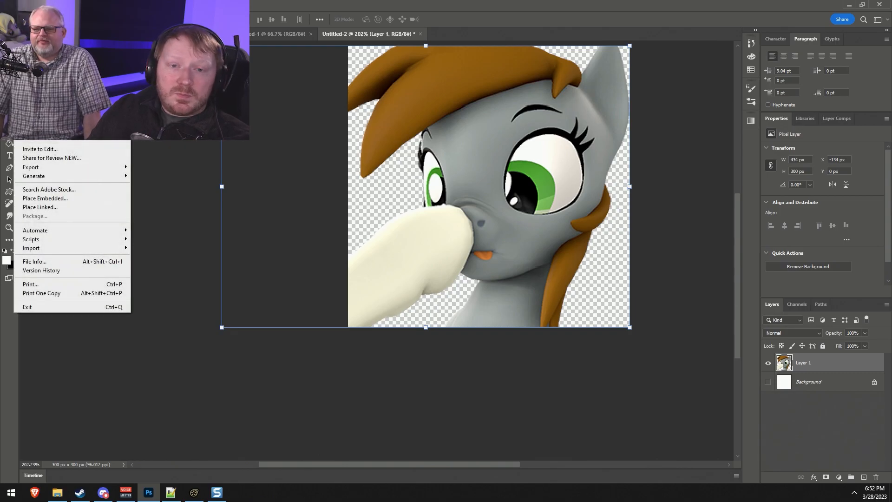
key("shift+ctrl+s")
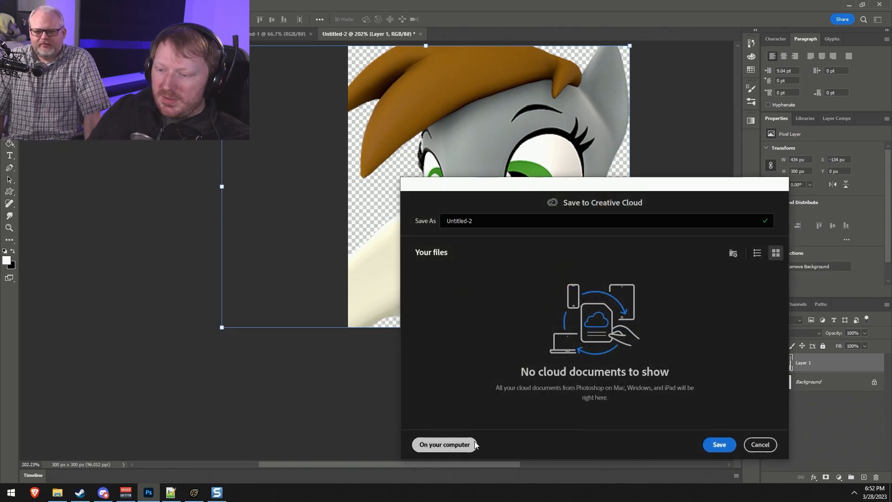
left_click(445, 442)
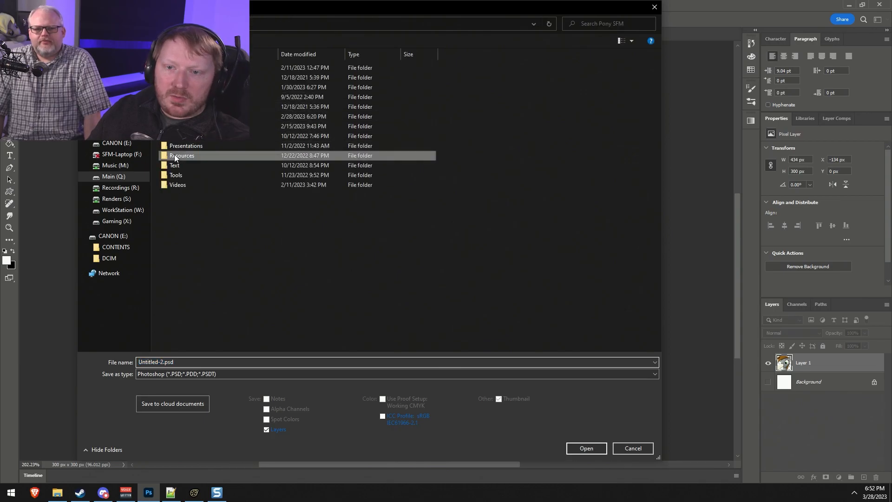
double_click(174, 155)
double_click(384, 80)
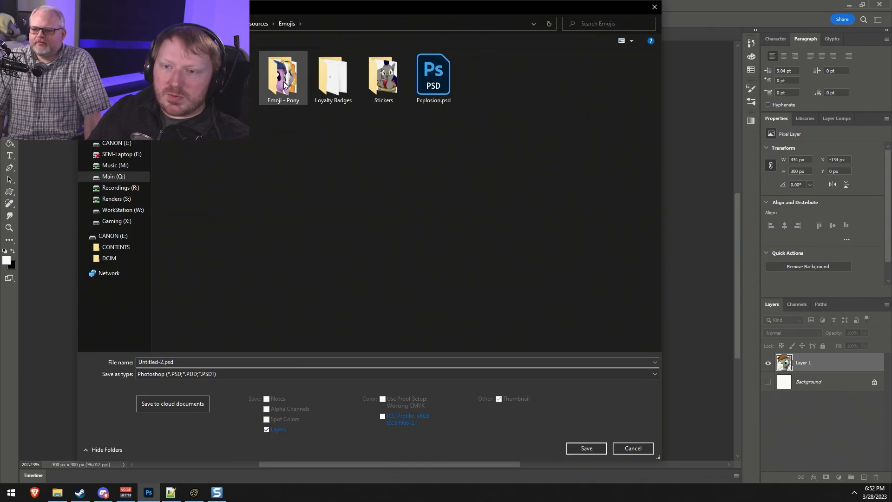
double_click(291, 79)
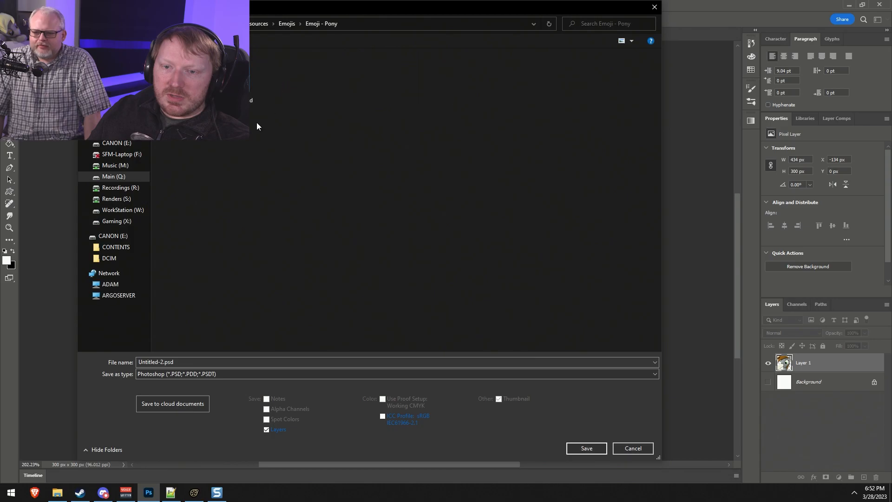
Save the image in PNG format as pip_boop.png with the Large file size (Fastest saving) option.
left_click(184, 374)
left_click(164, 331)
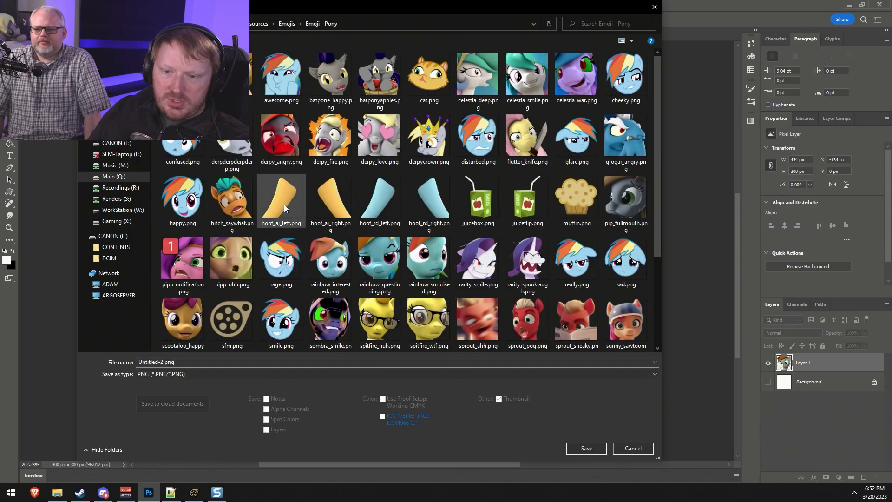
double_click(161, 361)
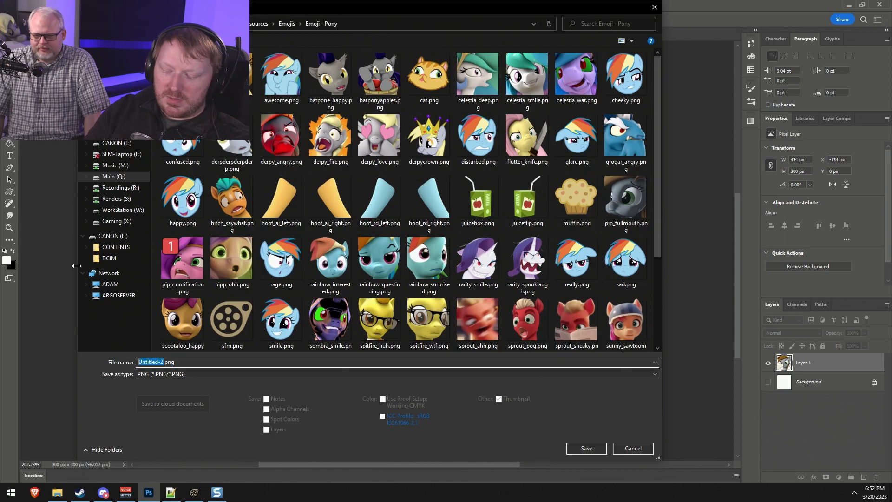
type("pip_boop")
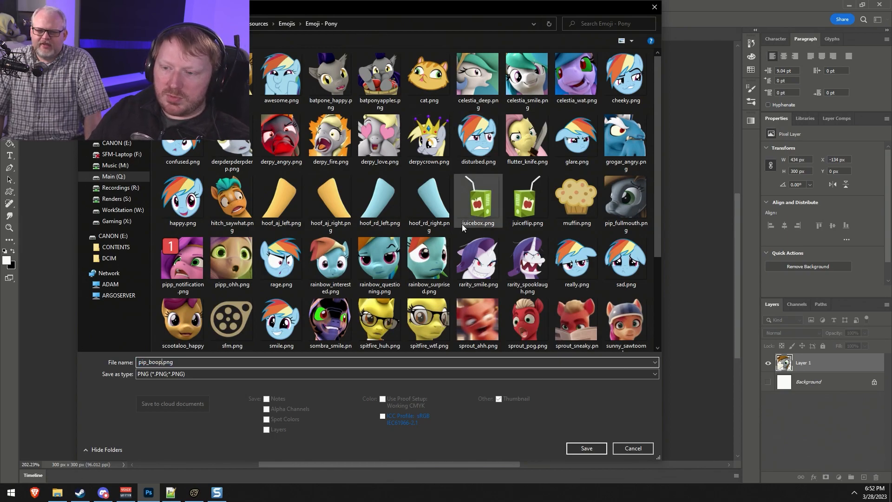
left_click(586, 449)
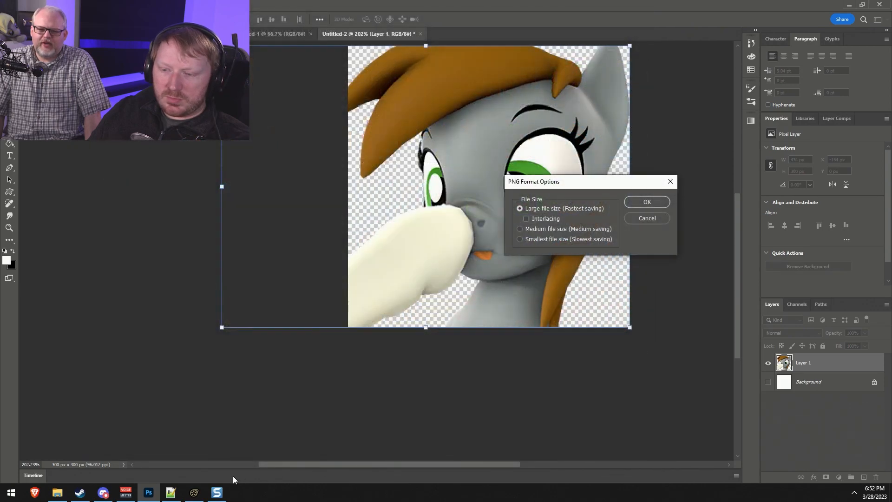
left_click(646, 202)
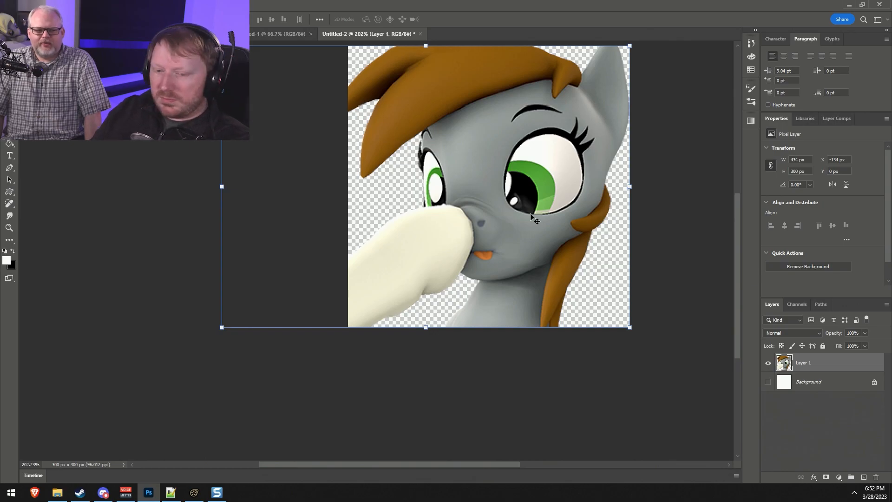
left_click(102, 495)
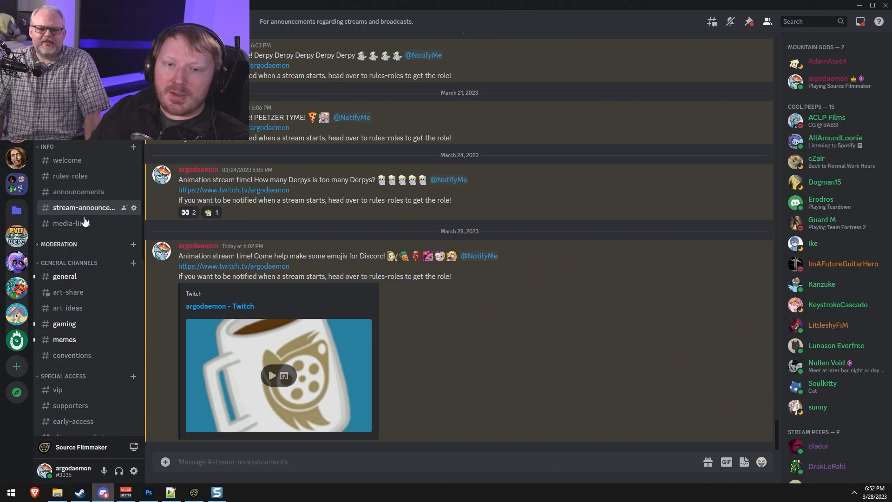
left_click(89, 22)
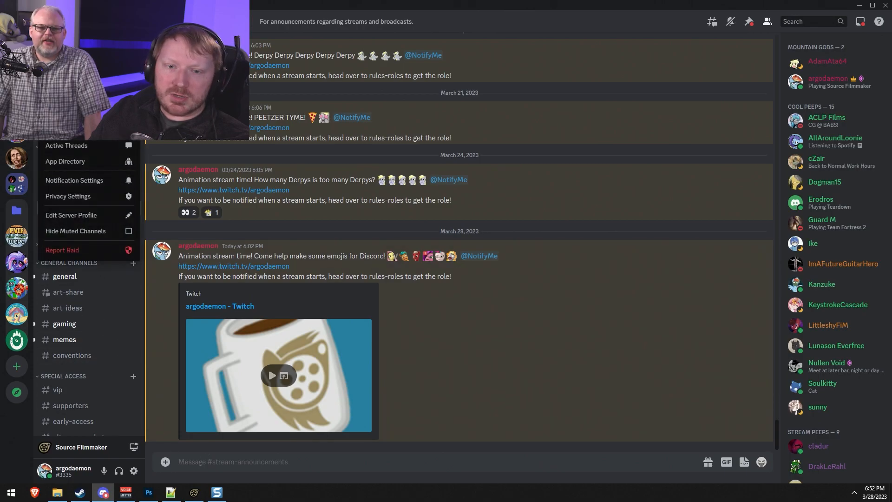
left_click(83, 82)
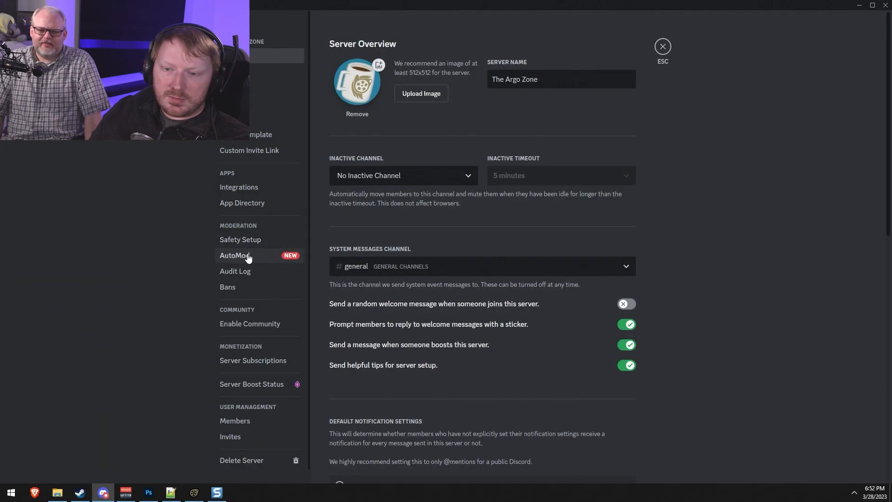
left_click(235, 87)
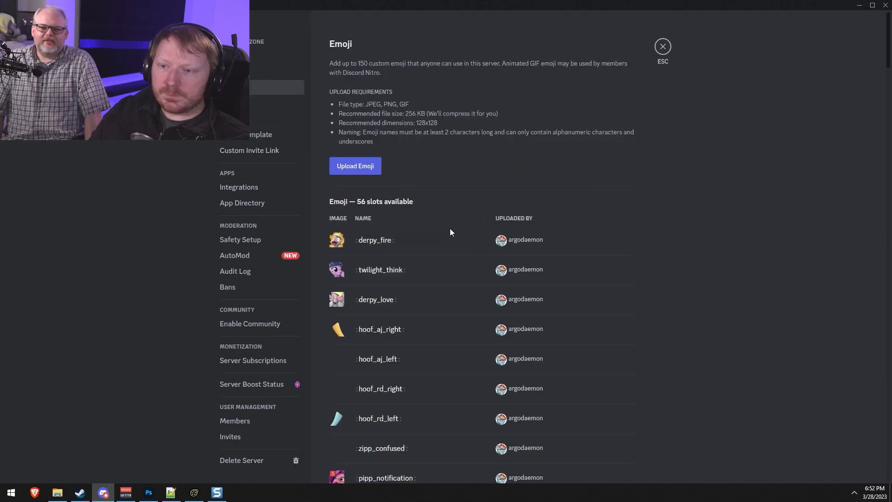
scroll(576, 321, "down", 12)
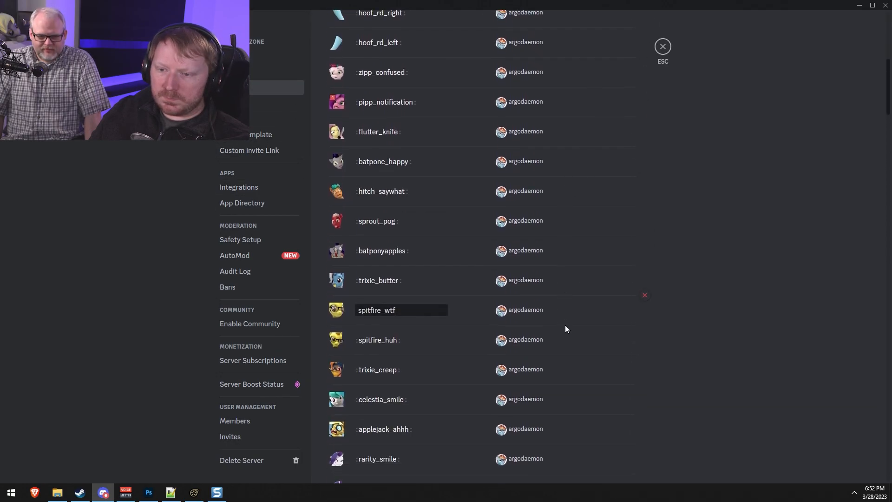
scroll(581, 320, "down", 7)
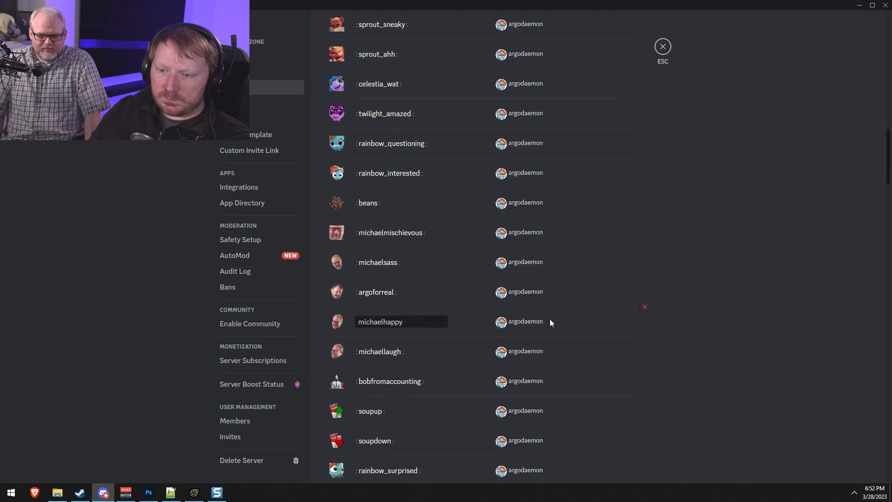
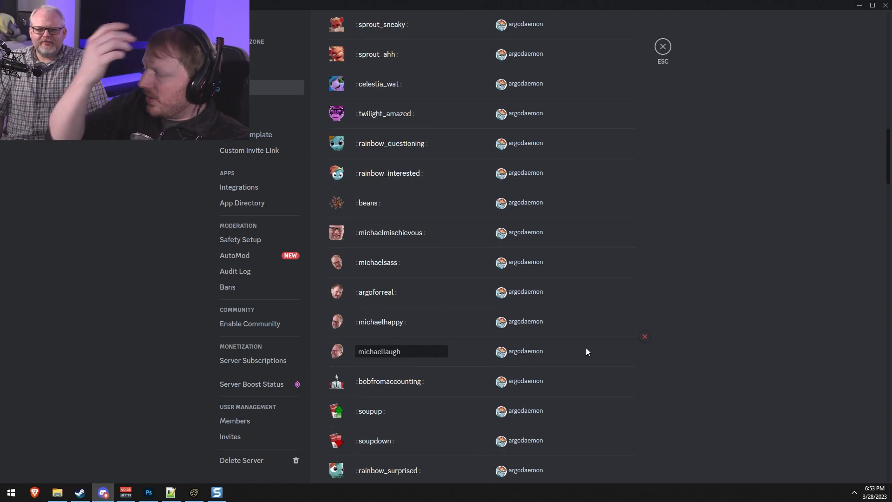
scroll(587, 352, "up", 15)
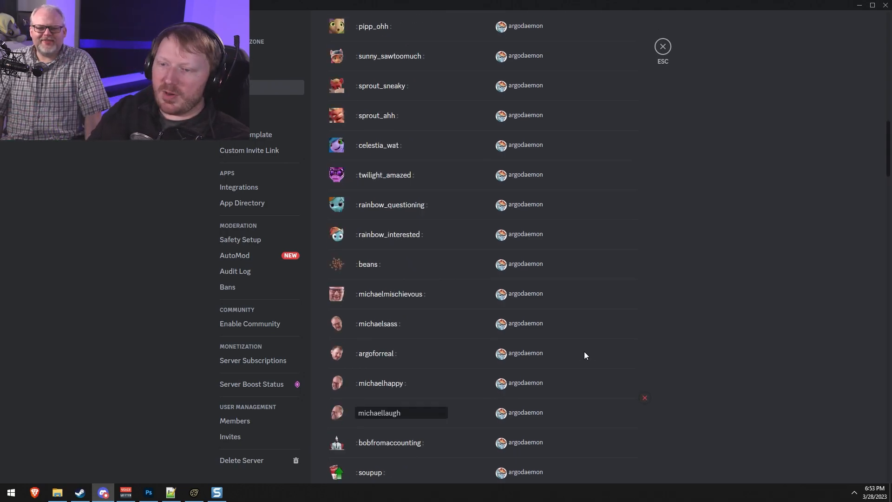
Upload pip_boop.png from the Resources\Emojis\Emoji - Pony folder as a new server emoji.
left_click(332, 168)
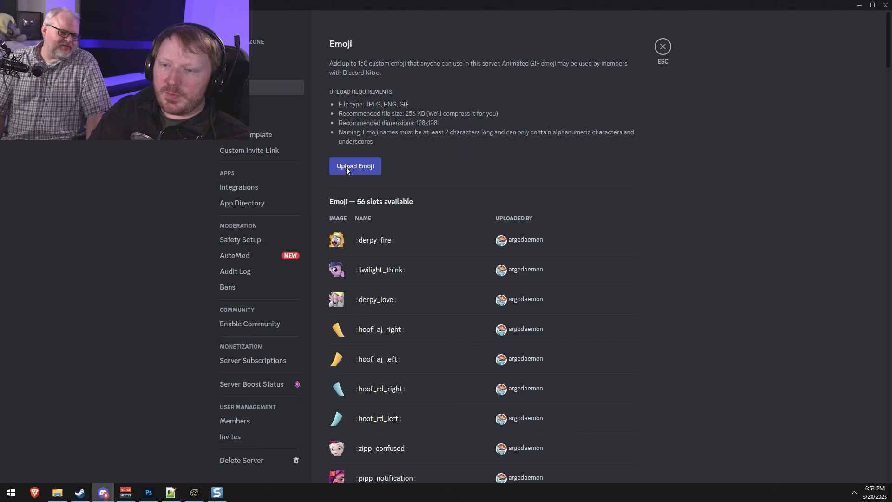
left_click(186, 24)
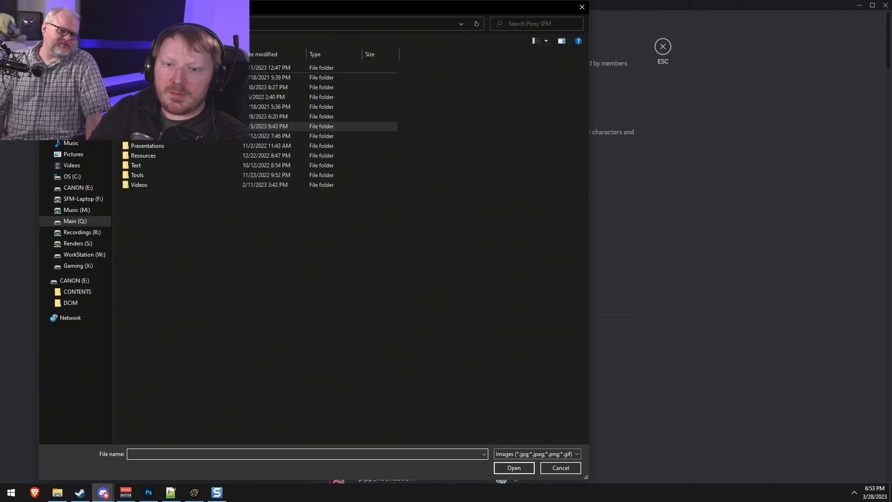
double_click(152, 155)
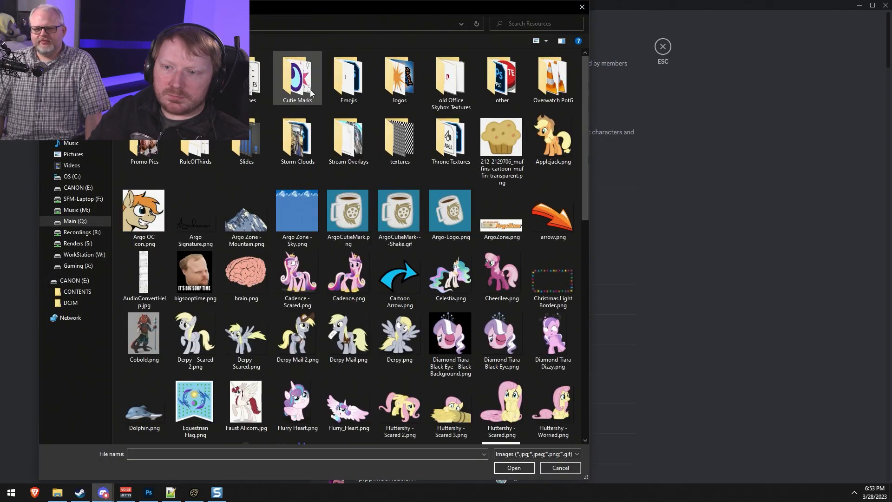
double_click(336, 89)
double_click(250, 84)
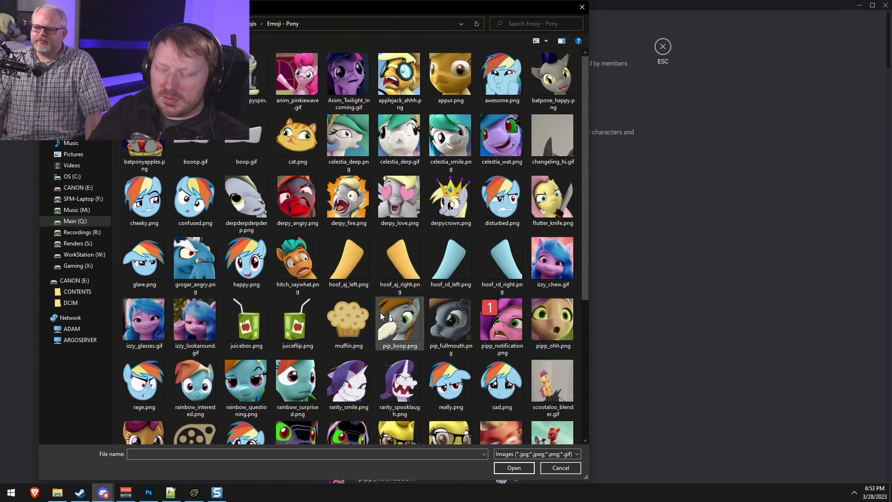
scroll(380, 315, "down", 4)
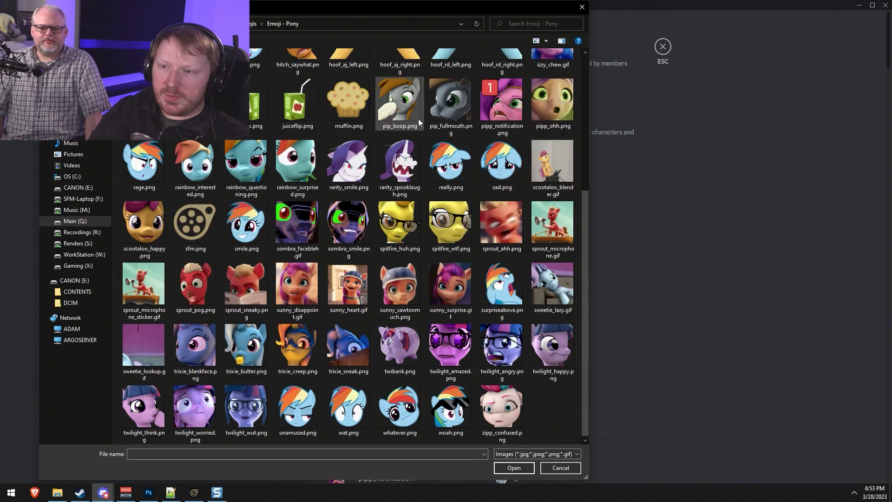
double_click(387, 110)
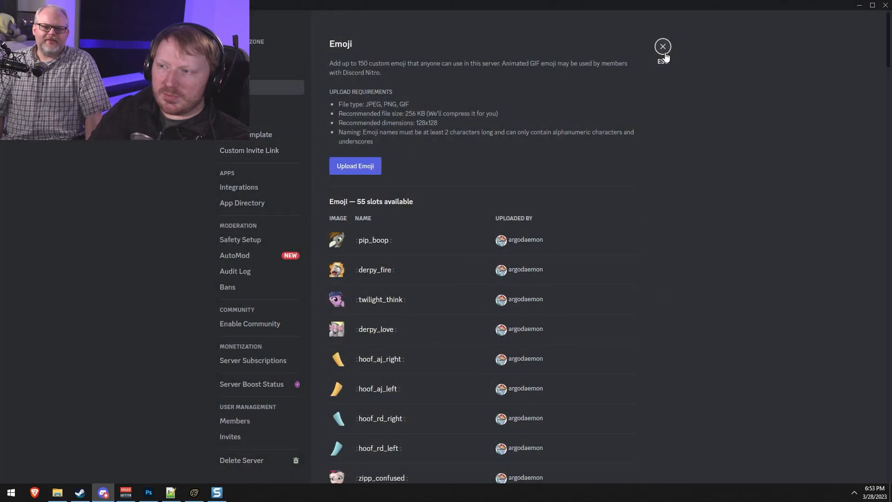
Leave the server settings, open the general channel's emoji picker and browse to the new emoji among The Argo Zone's emojis.
left_click(663, 47)
left_click(70, 276)
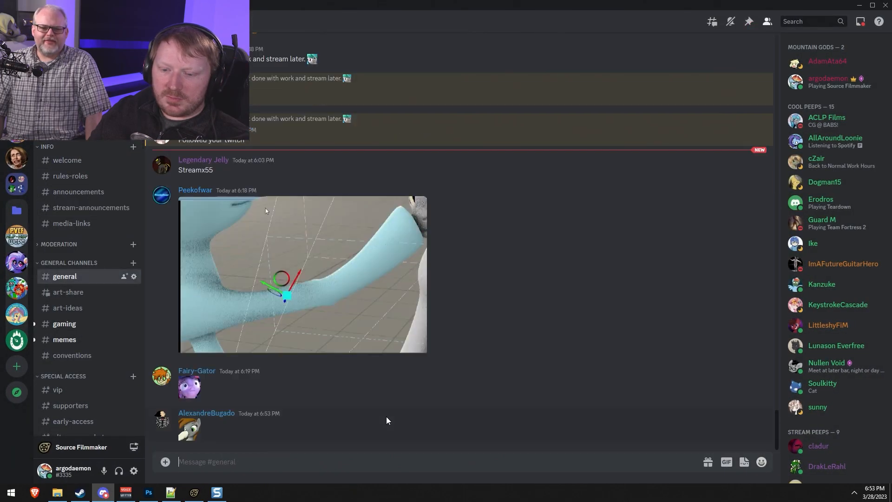
left_click(762, 465)
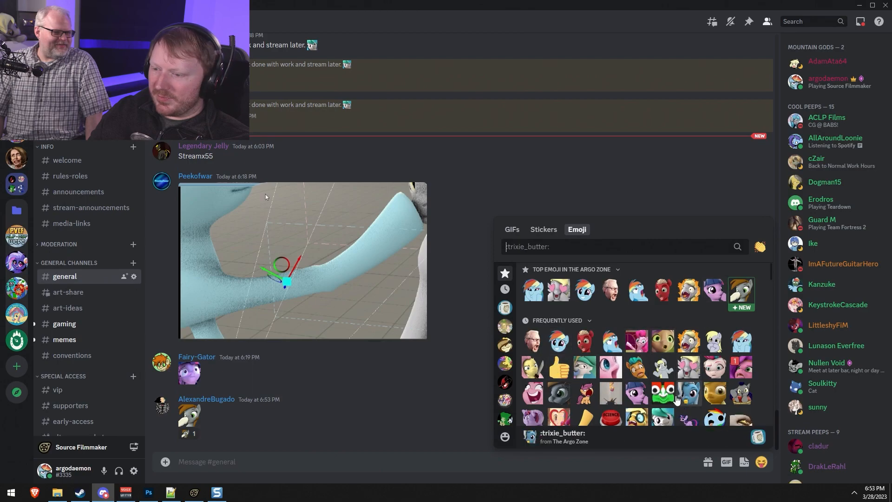
scroll(664, 409, "down", 2)
scroll(663, 405, "down", 4)
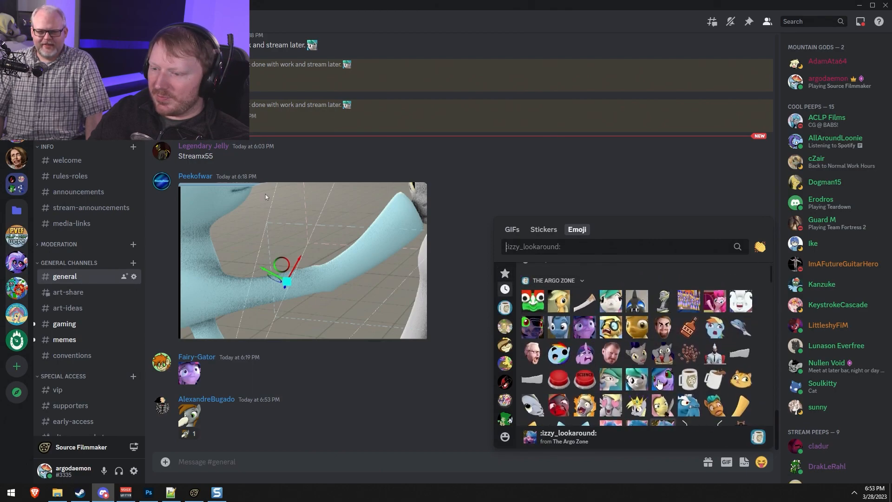
scroll(660, 385, "down", 5)
scroll(659, 386, "down", 3)
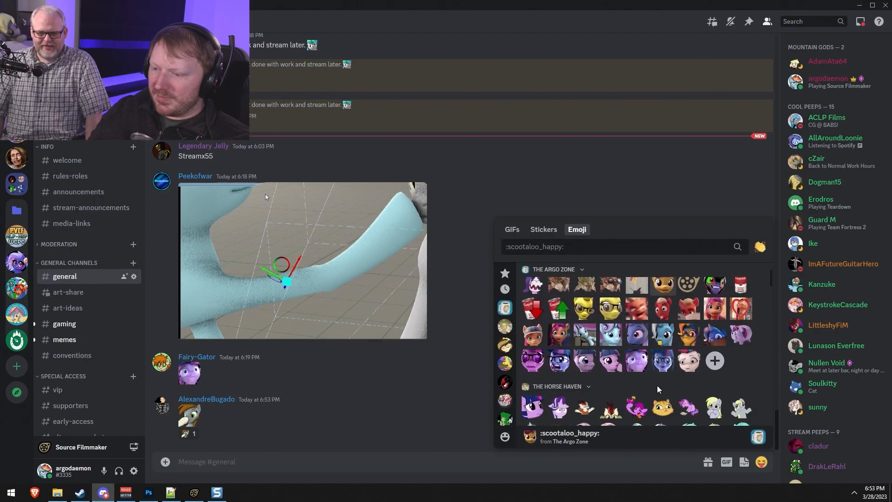
scroll(660, 389, "up", 1)
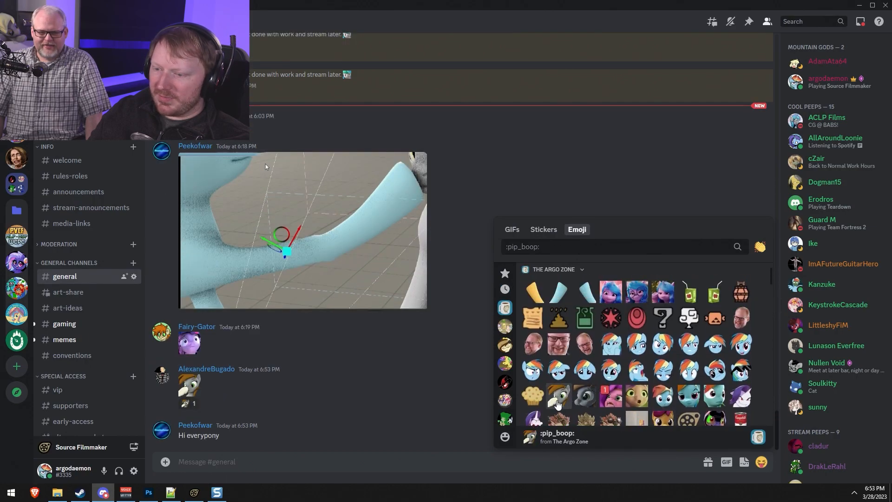
Post the pip_boop emoji in the general channel and view the details of the copy posted in the chat.
left_click(585, 293)
key("Return")
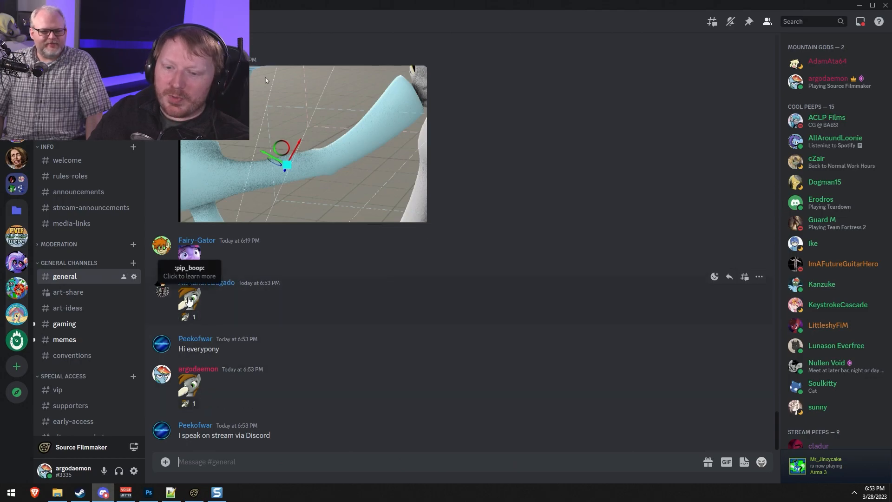
left_click(190, 300)
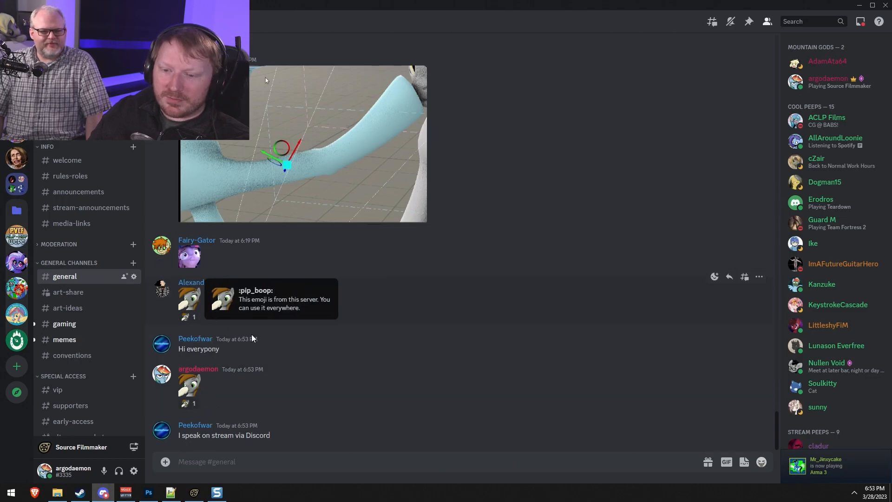
left_click(224, 310)
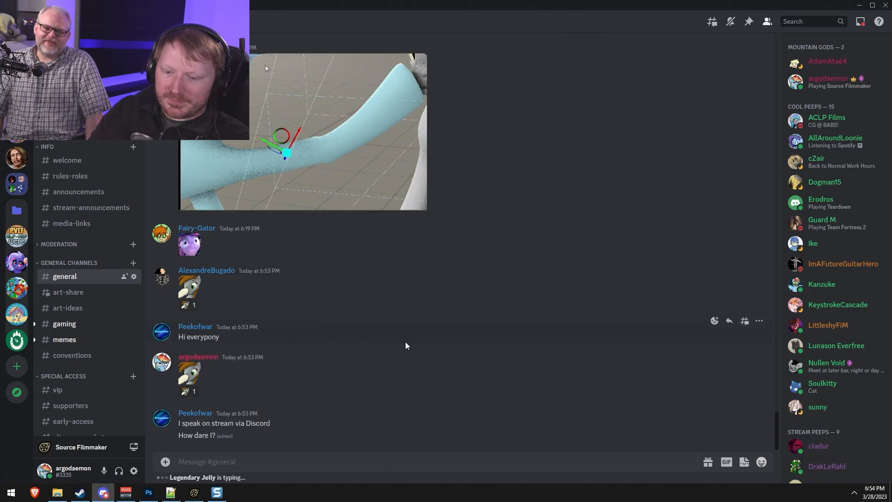
Switch to Source Filmmaker and move the four pony animation sets into the Done group, leaving Green Screen and Black Box outside it.
left_click(859, 5)
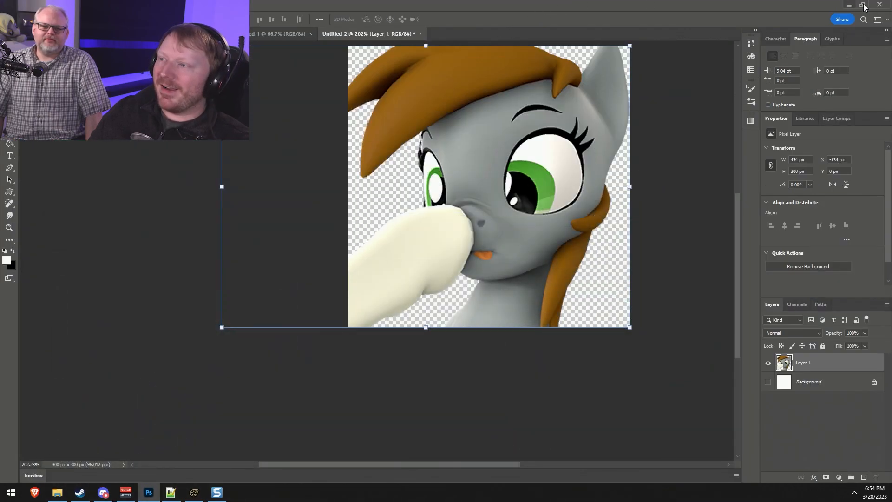
left_click(849, 5)
left_click(820, 7)
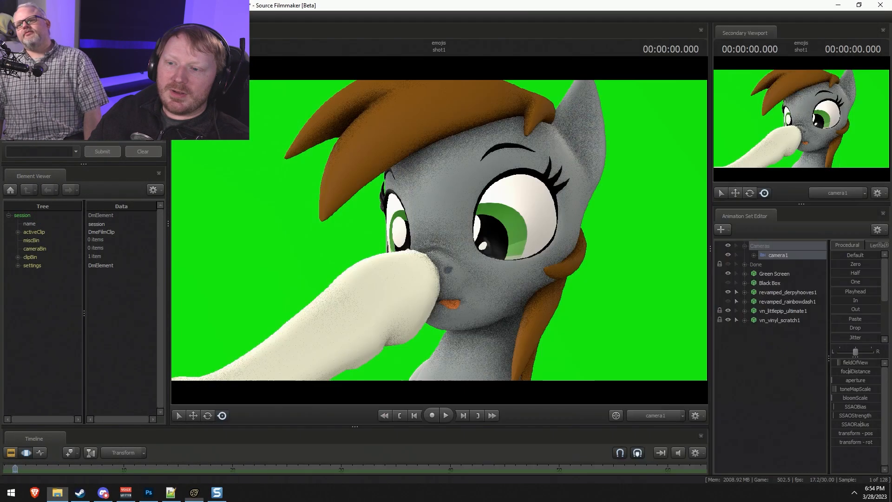
key("F2")
key("F3")
key("F2")
key("F3")
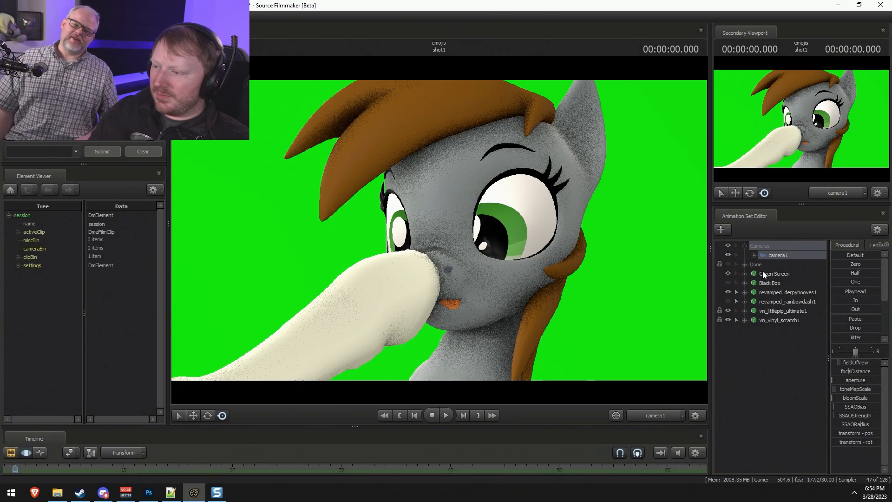
left_click(764, 273)
left_click_drag(763, 291, 759, 266)
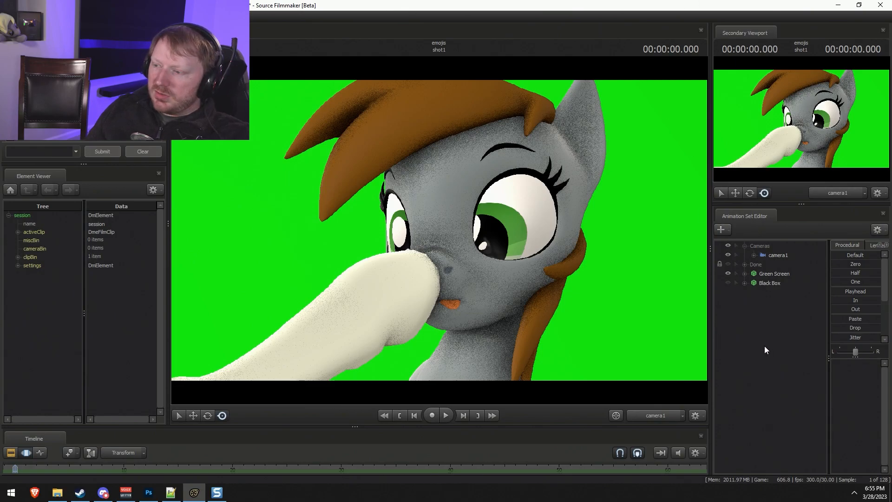
Switch to File Explorer and look through the finished emojis in the Emoji - Pony folder.
left_click(57, 492)
scroll(722, 420, "up", 3)
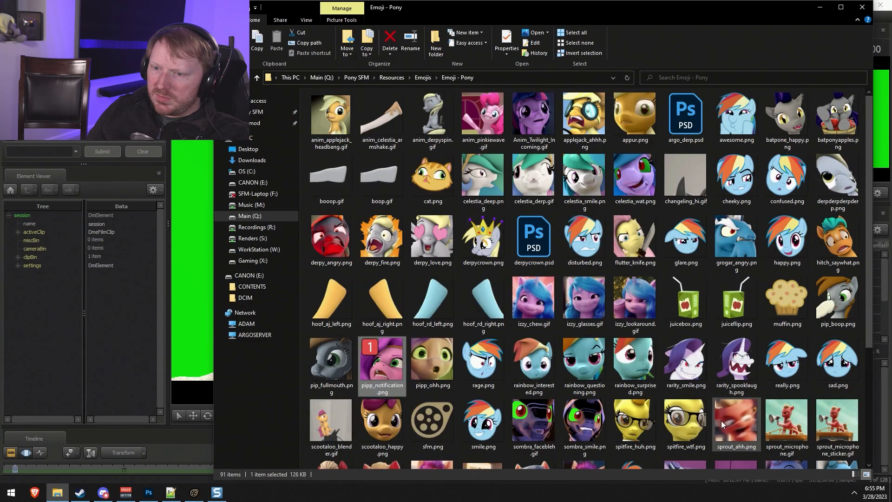
scroll(722, 420, "down", 3)
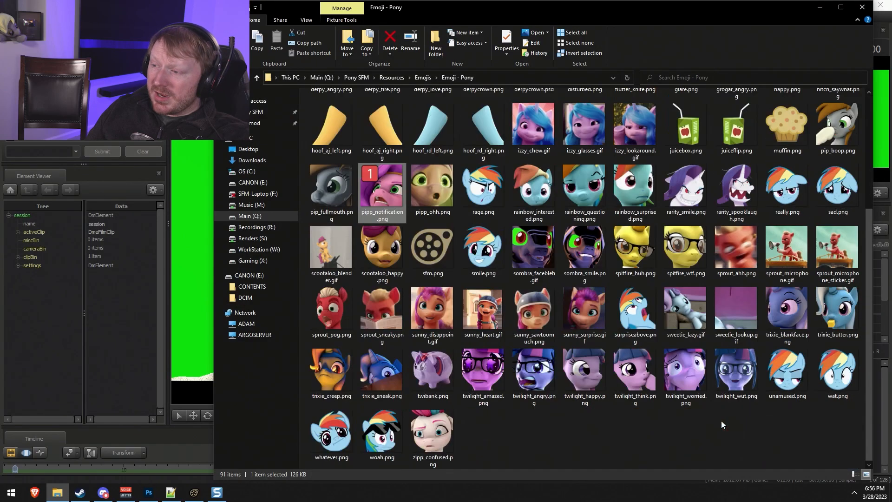
left_click(690, 445)
Return to Source Filmmaker, start opening another session document and move the file dialog higher.
key("alt+Tab")
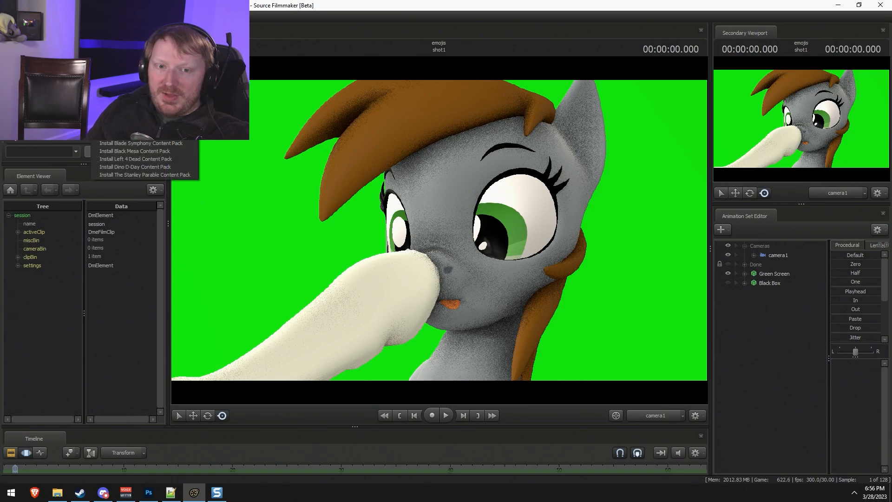
mouse_move(37, 113)
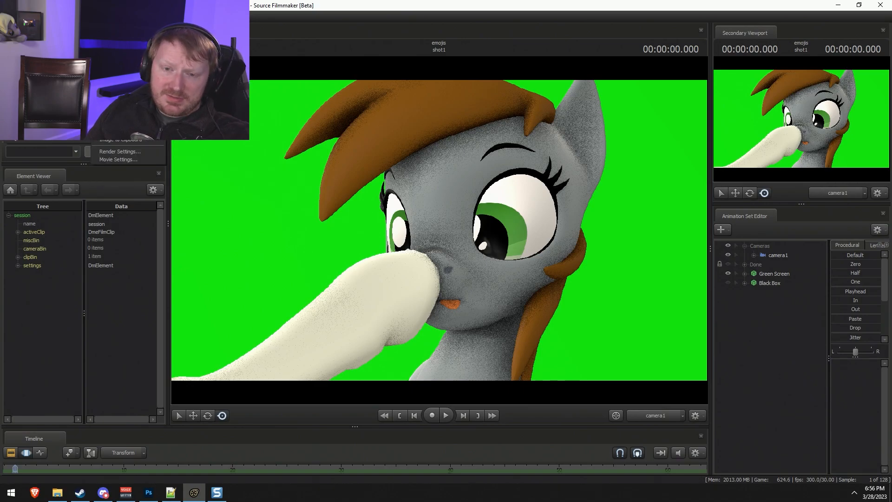
left_click(23, 36)
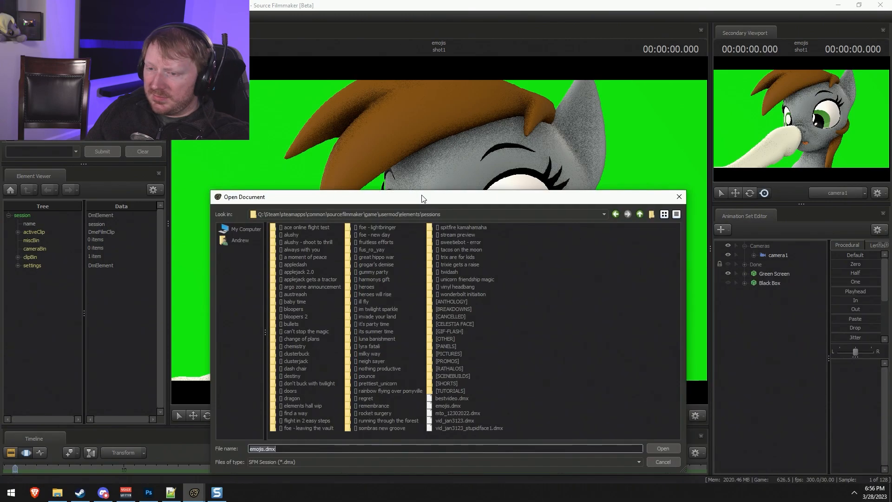
left_click_drag(422, 195, 464, 116)
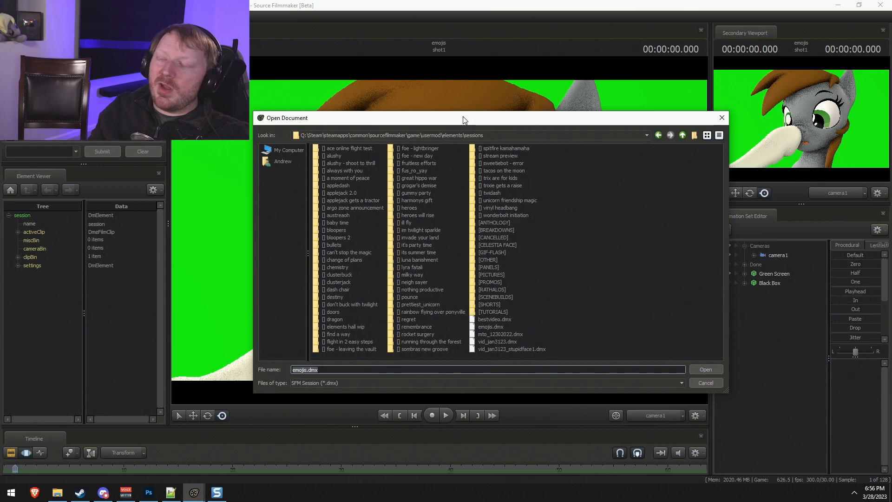
Switch to Discord and look through the PonyFest Online! emojis in the emoji picker, then close it.
left_click(103, 492)
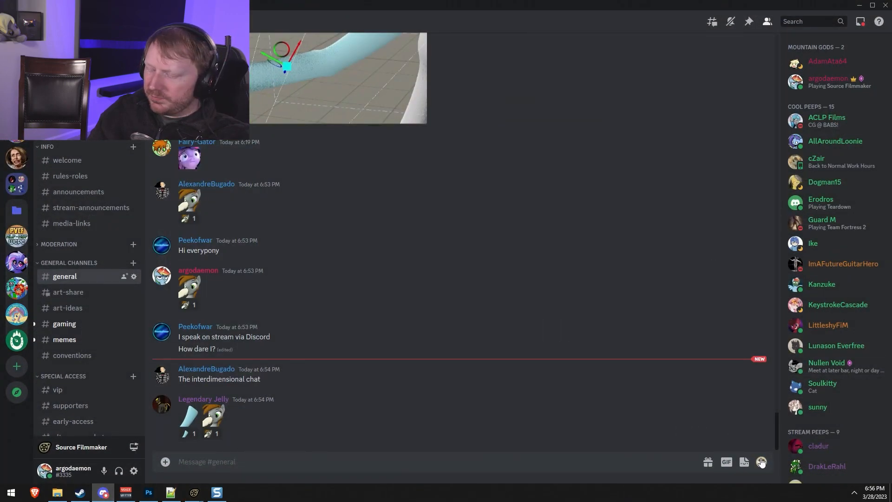
left_click(761, 462)
scroll(509, 390, "up", 3)
left_click(508, 386)
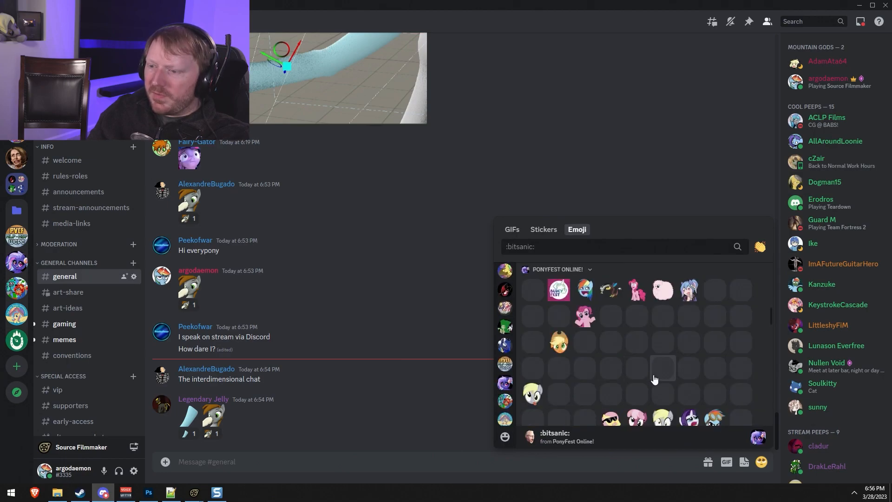
scroll(650, 382, "down", 2)
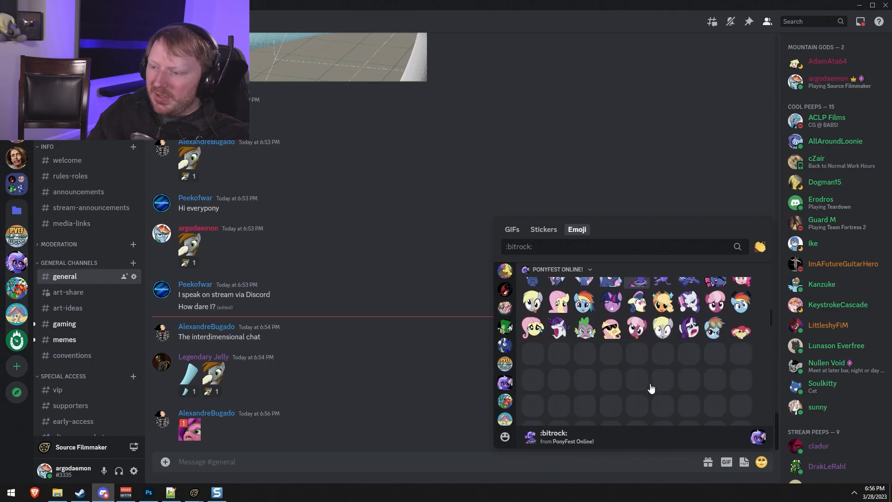
scroll(658, 405, "down", 1)
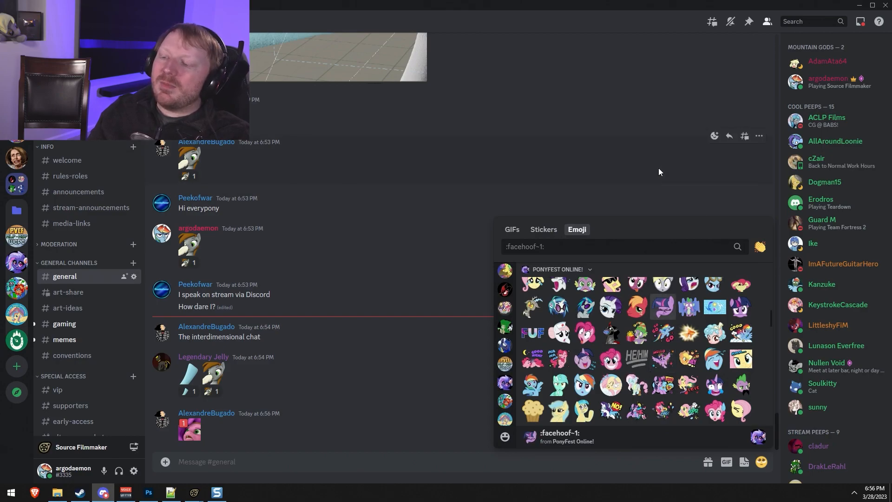
left_click(600, 465)
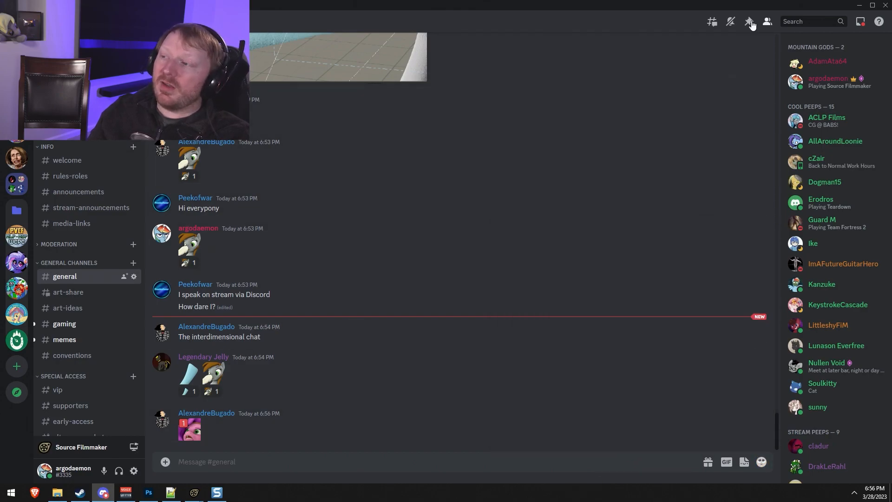
Go back to Source Filmmaker and open the luna_coffee.dmx session from the [OTHER] folder.
left_click(860, 5)
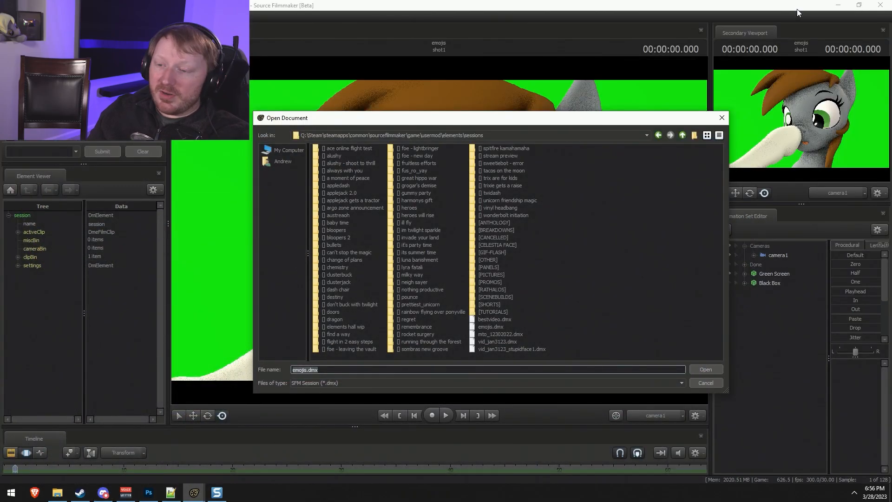
double_click(492, 260)
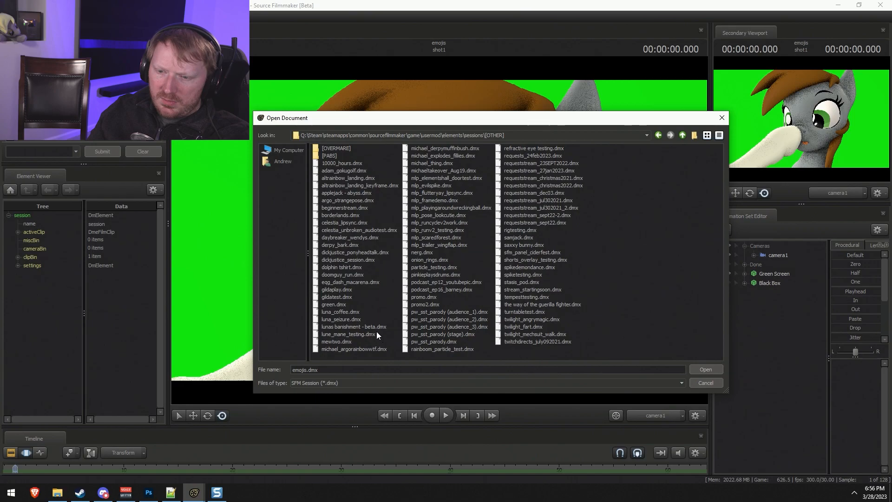
double_click(354, 312)
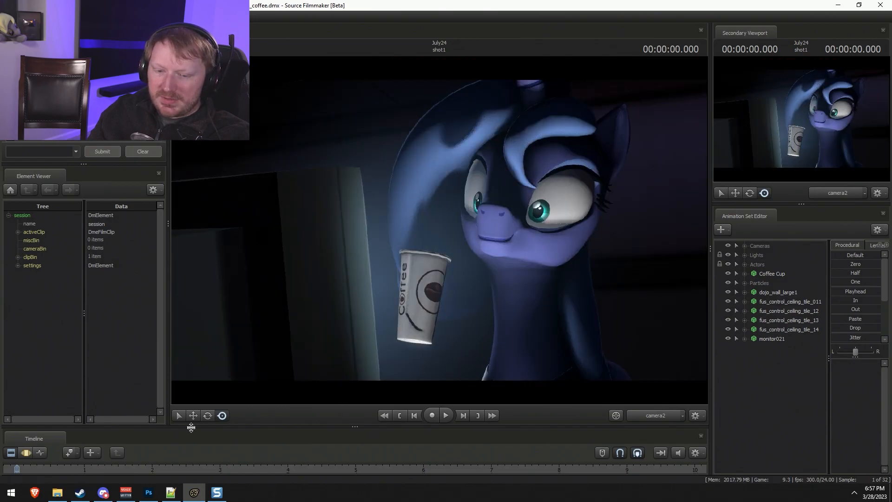
Enlarge the timeline area, then play and scrub through shot1 to examine the floating coffee cup animation.
left_click_drag(356, 427, 386, 370)
key("space")
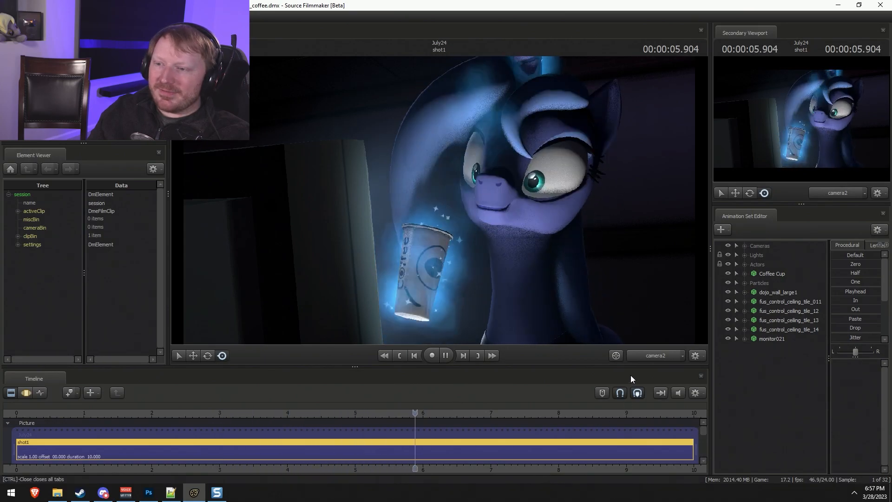
key("space")
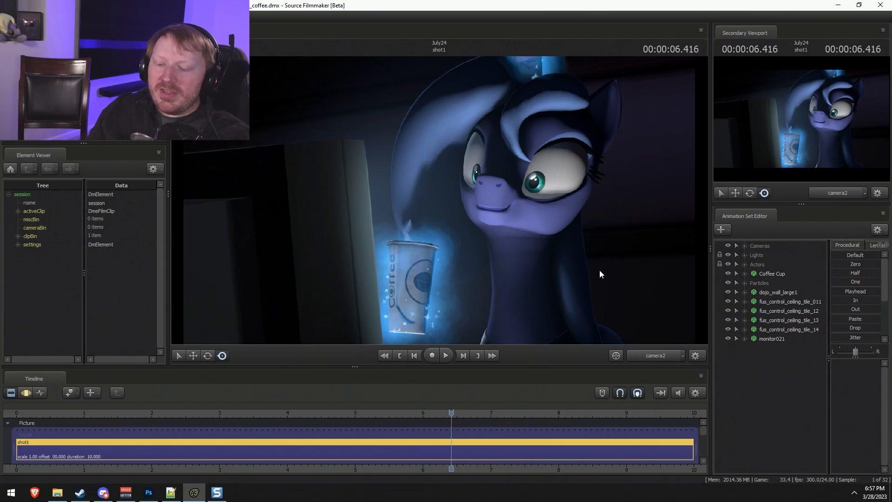
left_click_drag(457, 412, 619, 436)
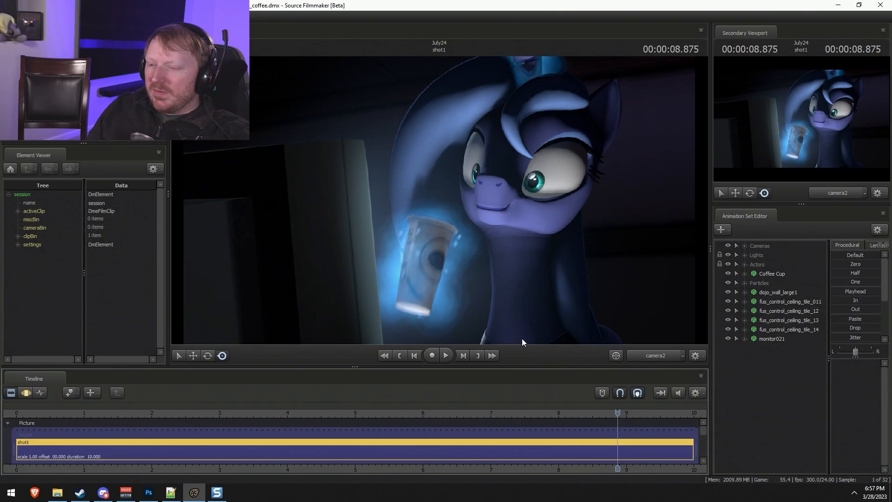
left_click_drag(572, 412, 307, 415)
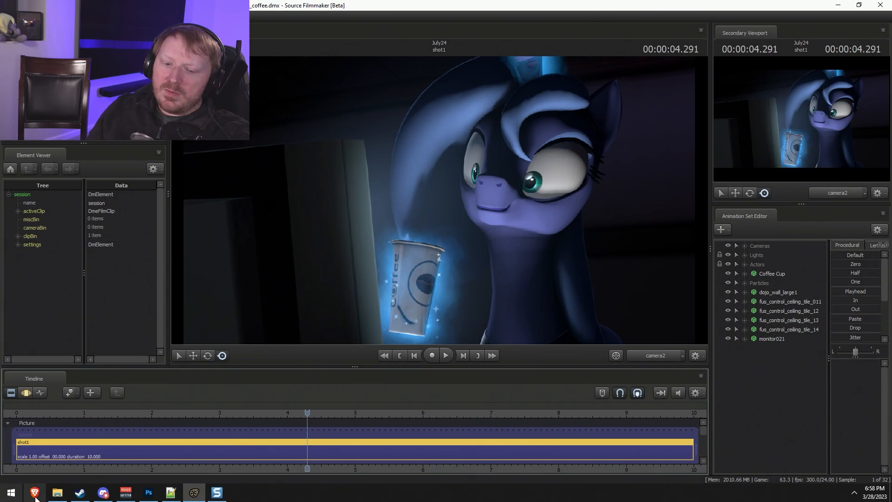
Switch to the Brave browser, search the web for "discord emoji max file size" and open Vectornator's Discord Size Guide.
mouse_move(64, 496)
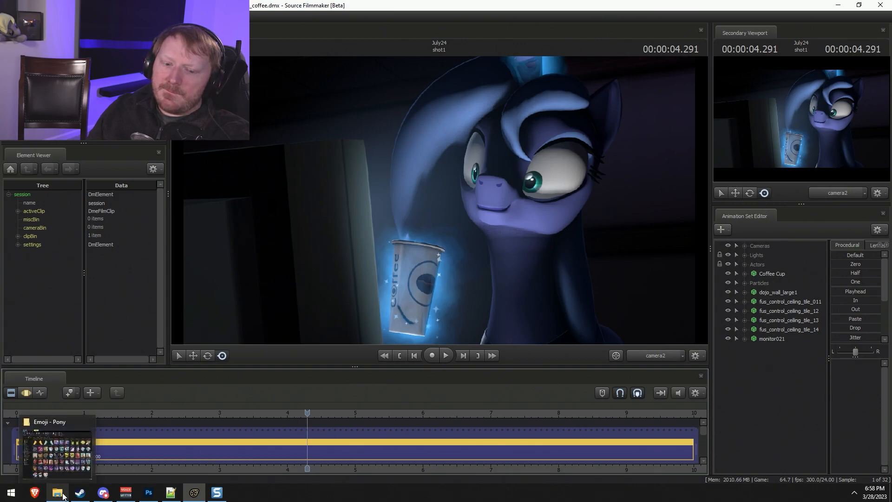
left_click(35, 493)
left_click(375, 20)
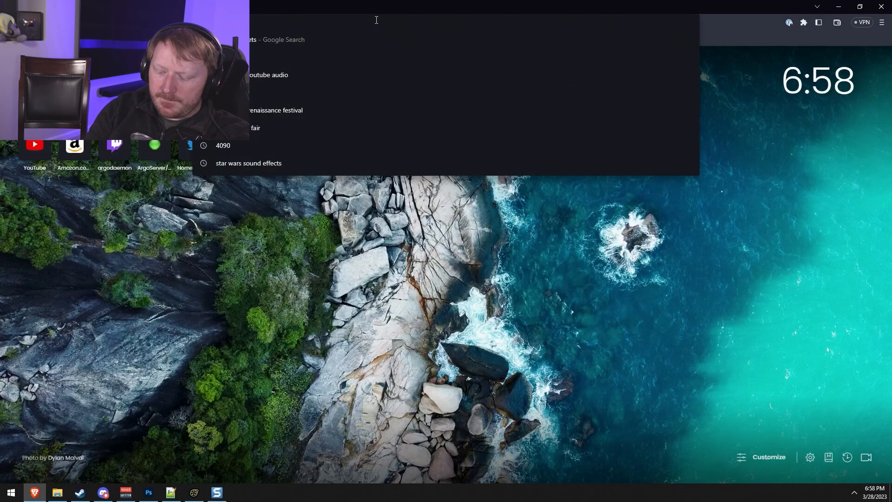
type("discord emoji max ")
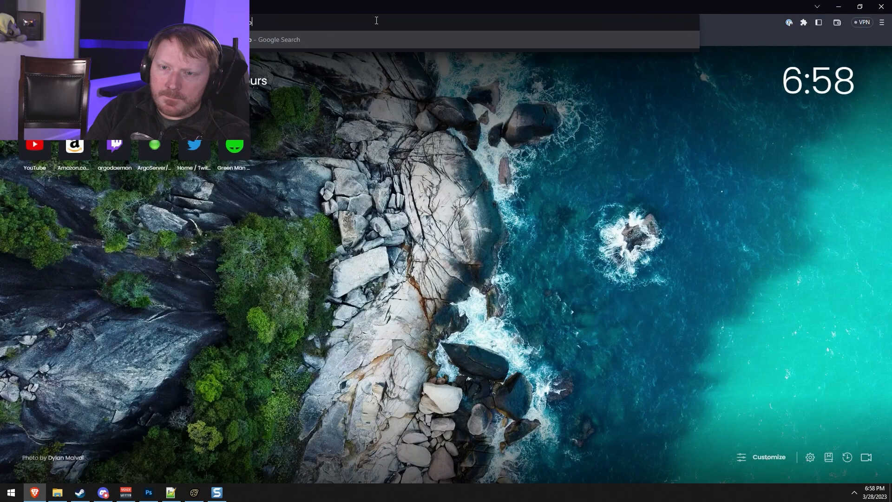
type("file size")
key("Return")
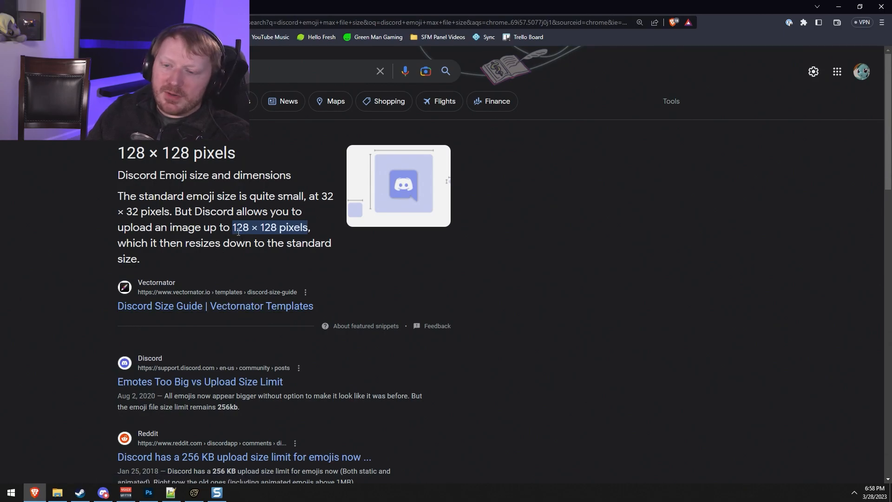
left_click(202, 312)
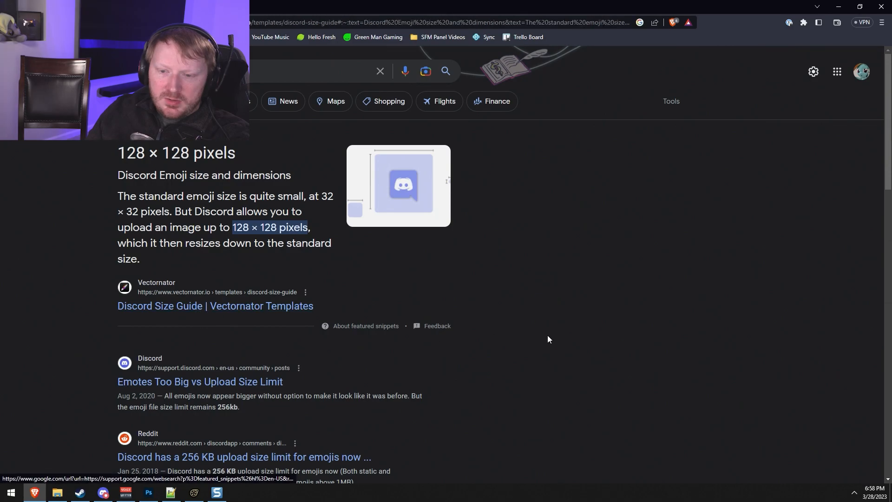
Check the emoji row of the Discord image size table for its pixel and file size limits, then return to Source Filmmaker.
scroll(514, 339, "down", 6)
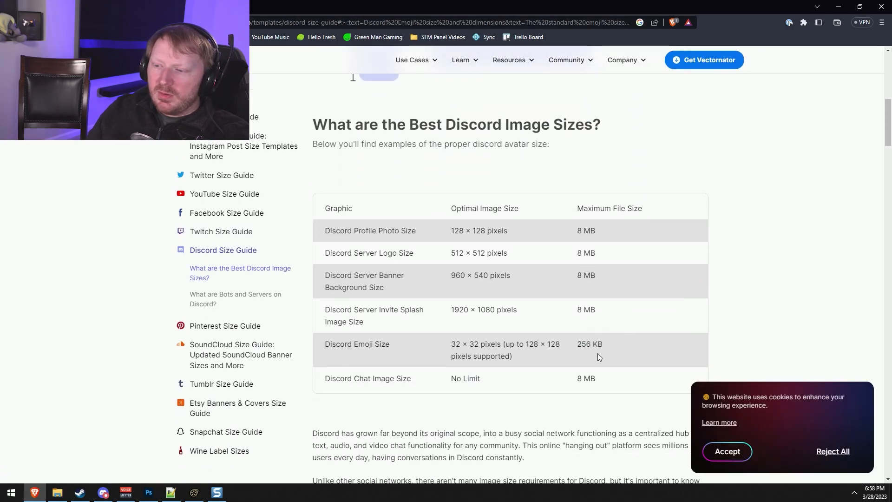
left_click_drag(572, 341, 631, 347)
left_click(631, 348)
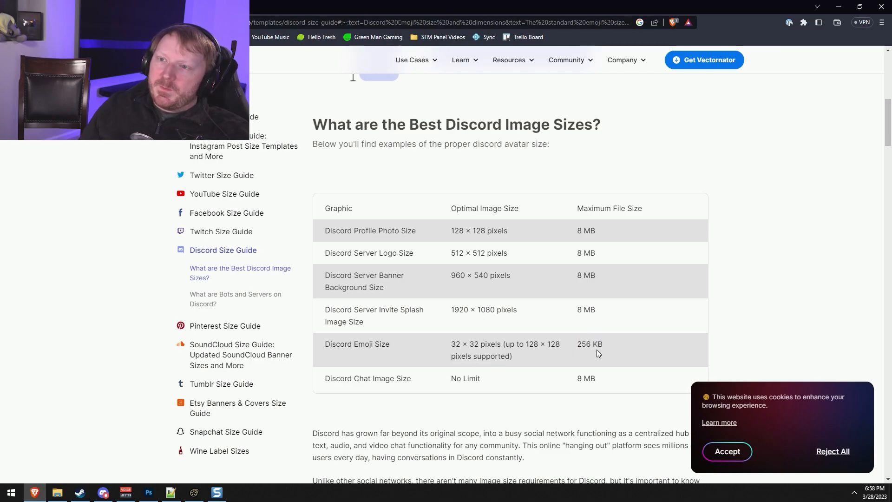
left_click(840, 13)
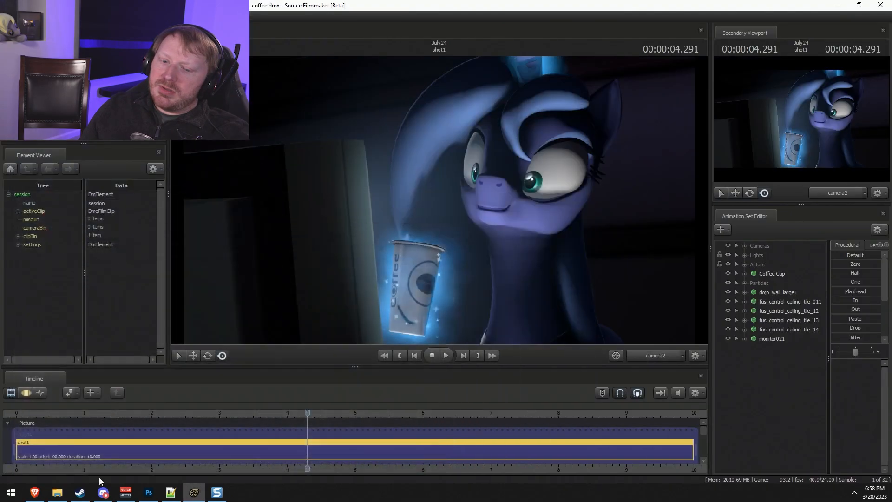
In the Emoji - Pony folder, preview sprout_microphone.gif and check its file size and that of scootaloo_blender.gif, then put the folder away.
left_click(57, 492)
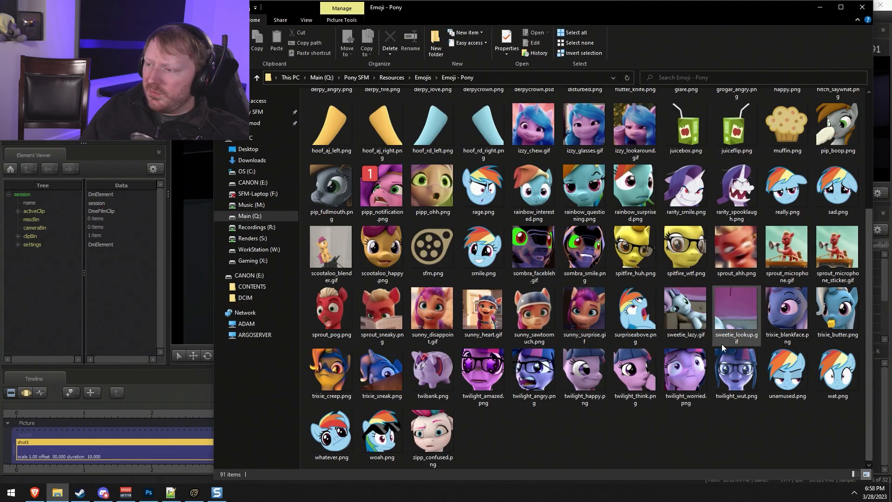
double_click(791, 245)
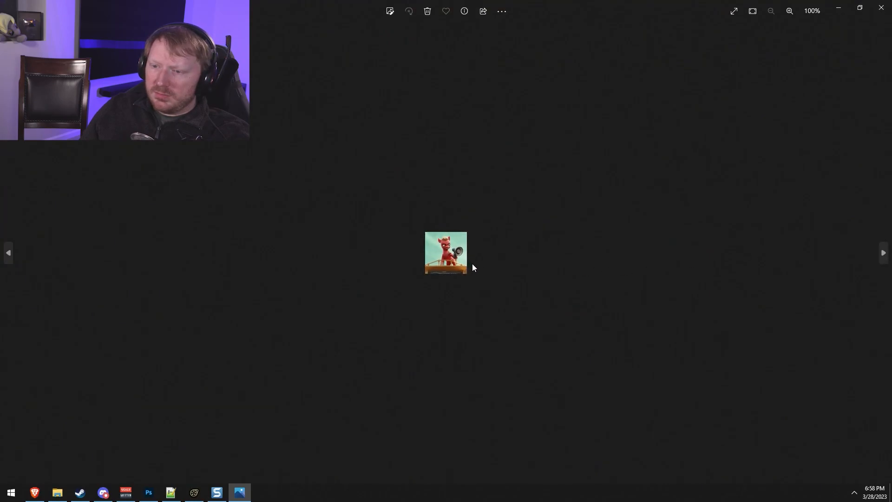
left_click(879, 14)
right_click(780, 256)
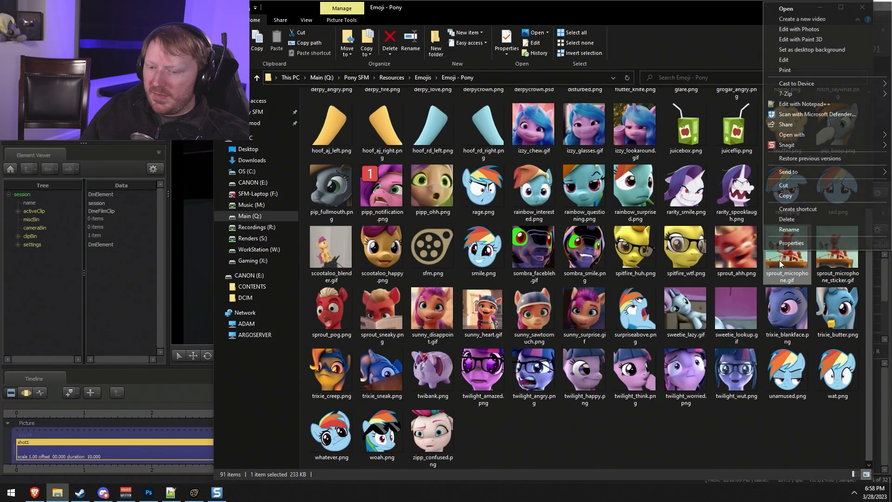
key("Escape")
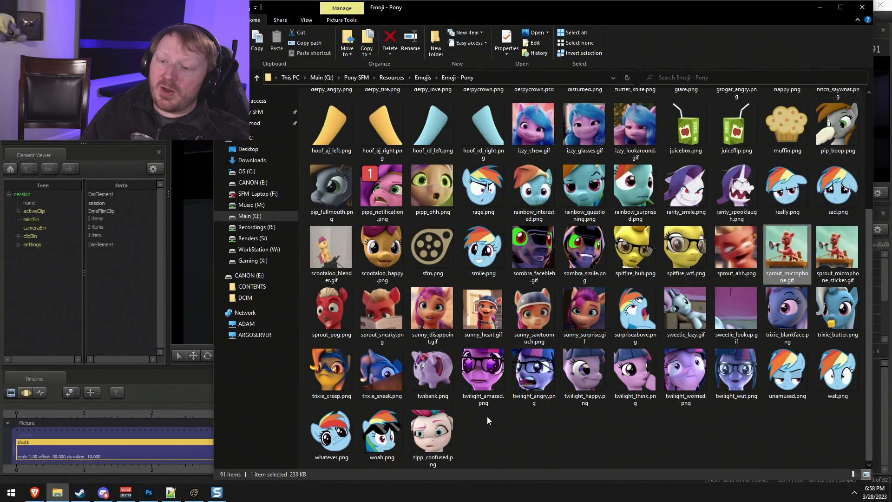
left_click(339, 260)
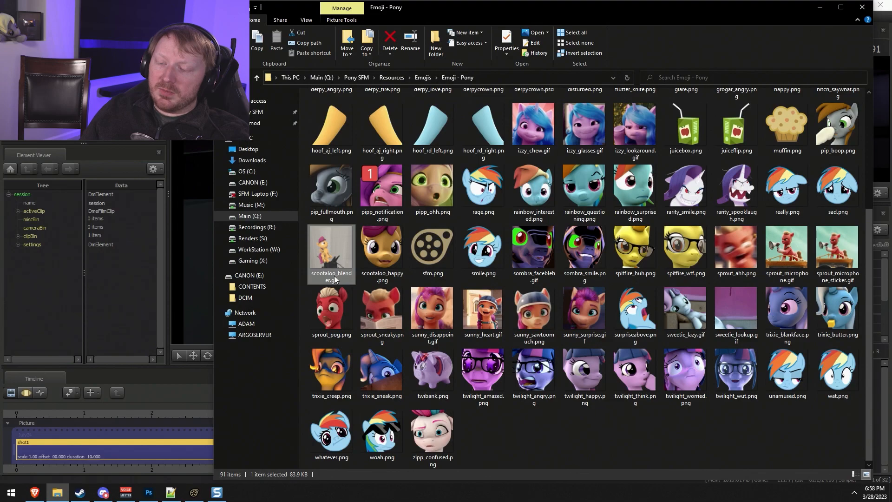
left_click(542, 439)
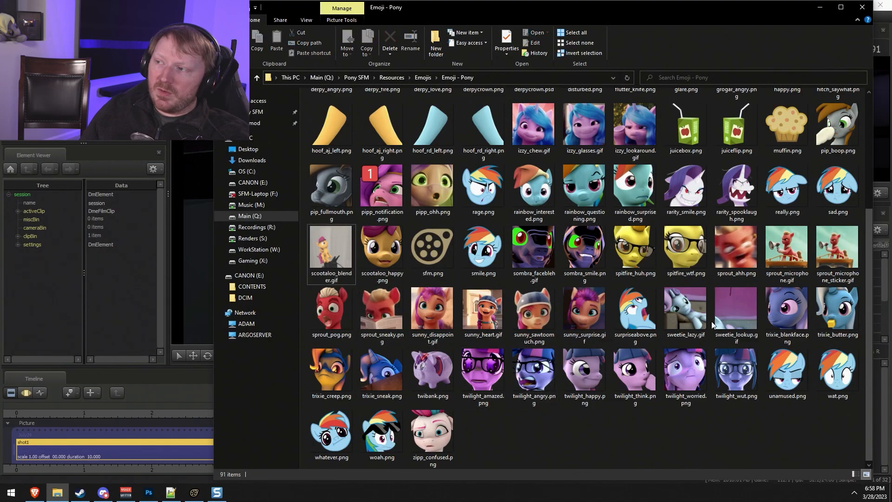
left_click(821, 8)
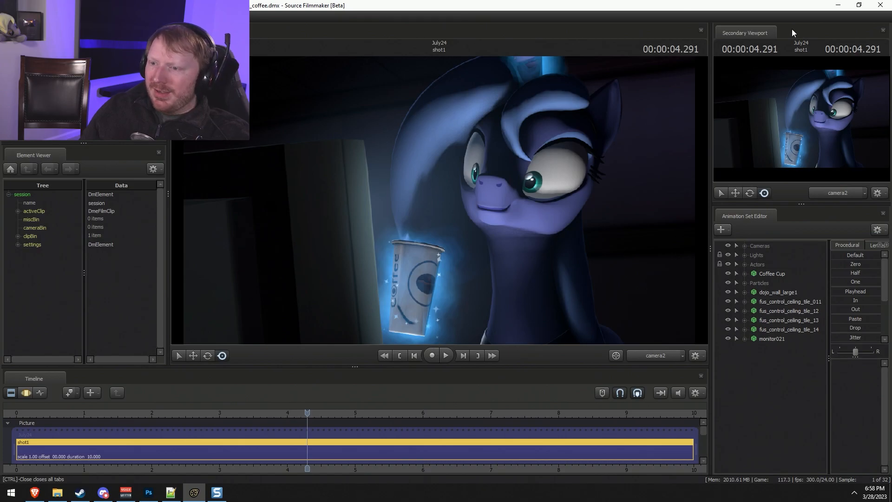
Scrub and play through shot1 to examine Luna and the floating coffee cup in motion.
left_click_drag(284, 416, 428, 431)
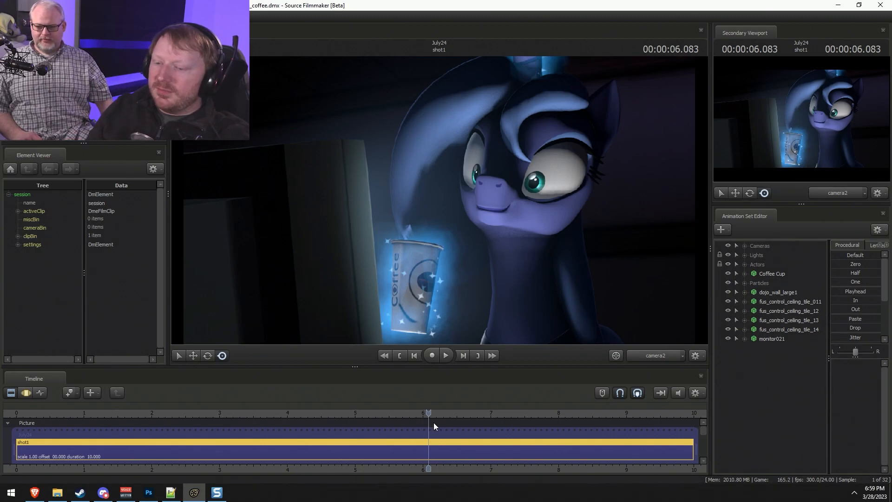
left_click(340, 413)
key("space")
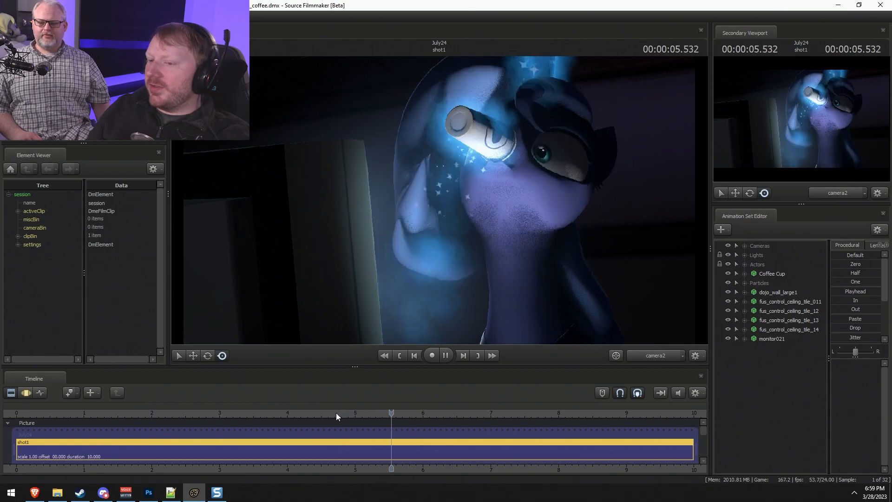
key("space")
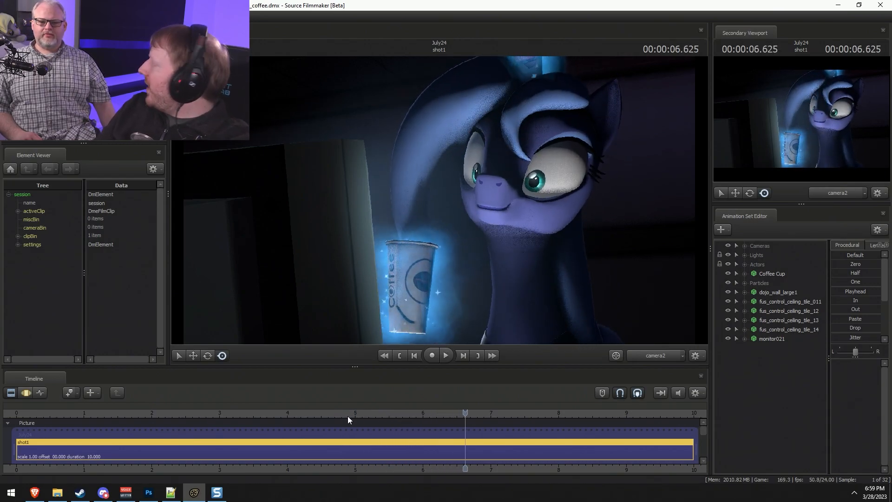
left_click(352, 422)
left_click(348, 414)
key("space")
key("space")
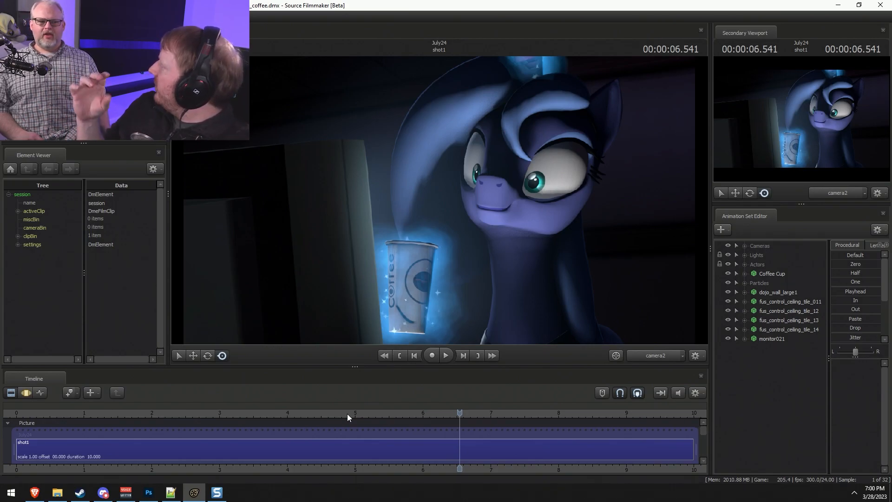
key("space")
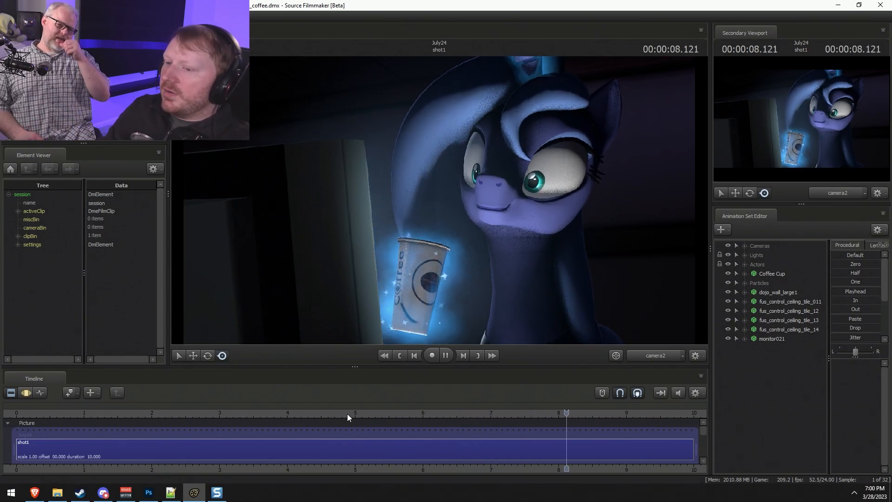
key("space")
left_click_drag(540, 419, 453, 450)
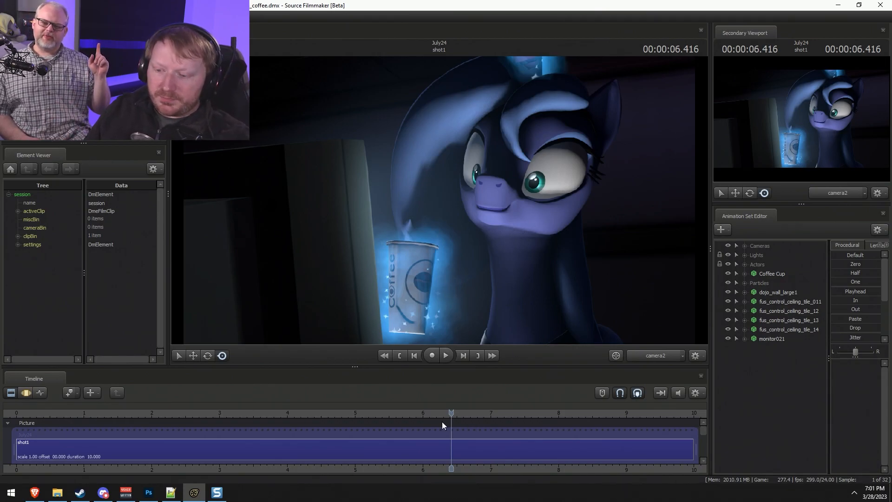
left_click_drag(450, 413, 349, 428)
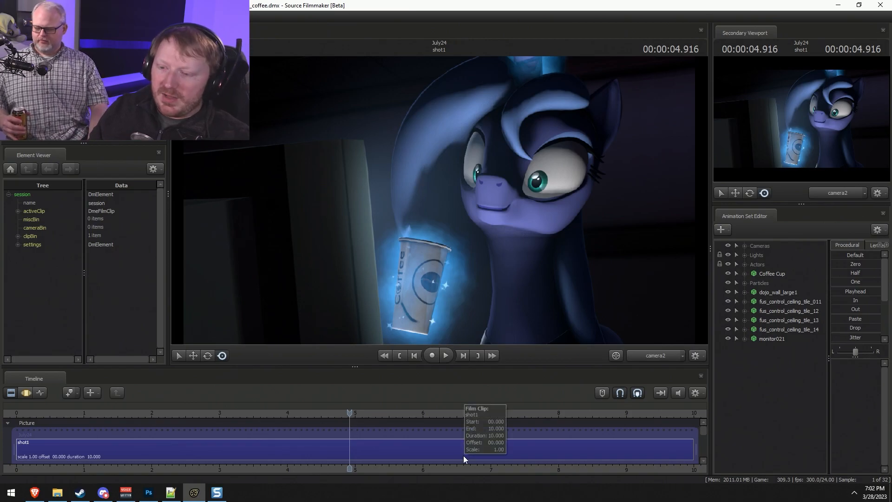
Select shot1 and place the playhead at 5 seconds.
left_click(405, 460)
left_click(405, 460)
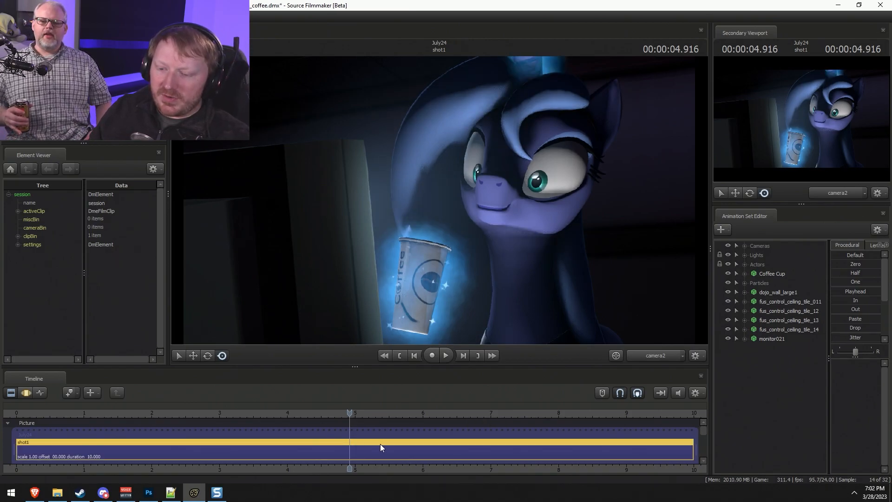
mouse_move(349, 413)
left_mouse_down()
mouse_move(329, 416)
mouse_move(379, 417)
mouse_move(353, 417)
left_mouse_up()
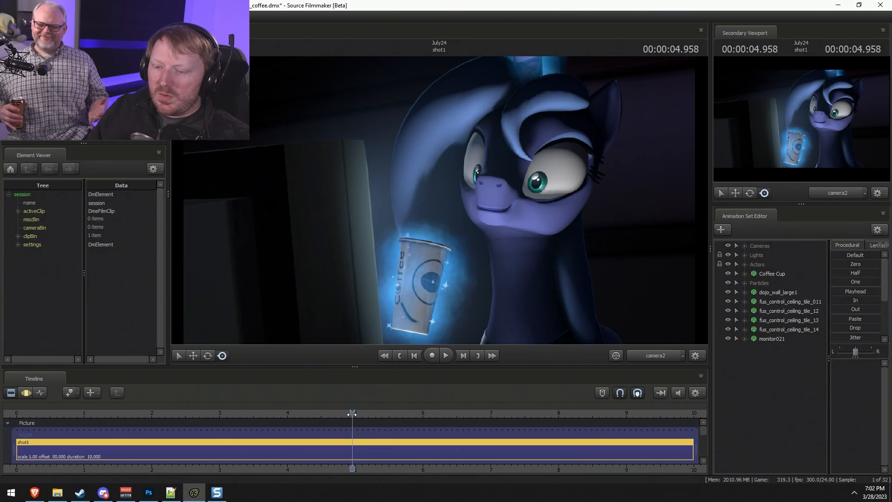
left_click_drag(352, 414, 355, 414)
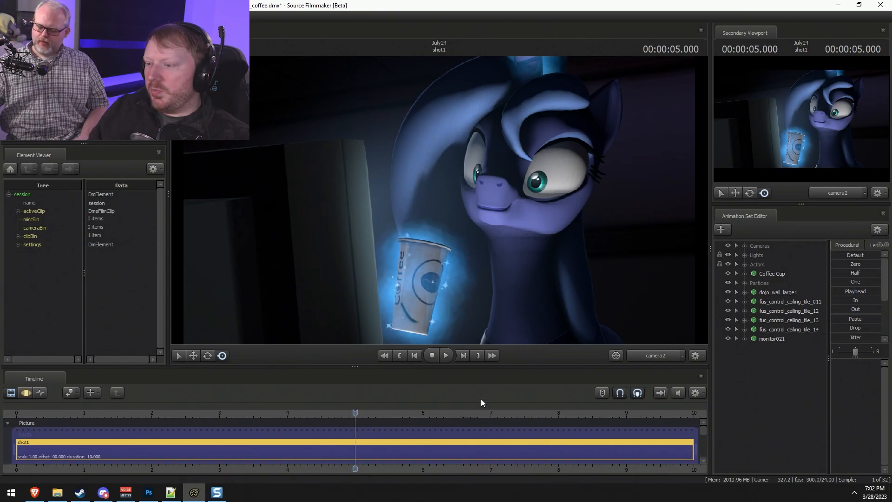
Inspect the Coffee Cup's motion curves and turn off lighting in the main viewport.
left_click(781, 273)
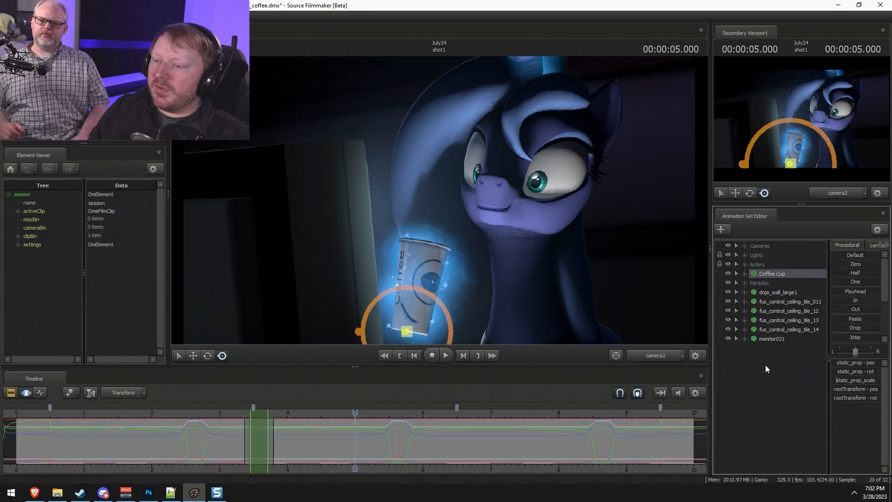
right_click(498, 240)
left_click(534, 269)
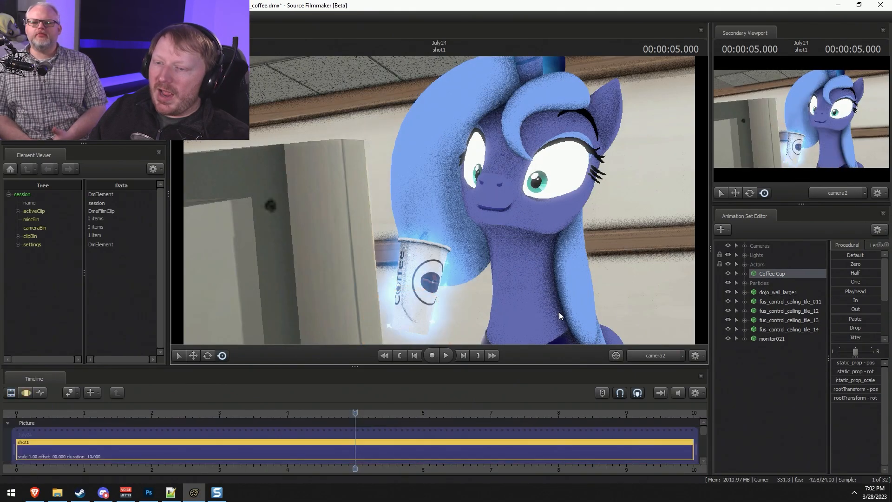
Start creating an animation set for a new model and filter the models by "coffee".
right_click(786, 353)
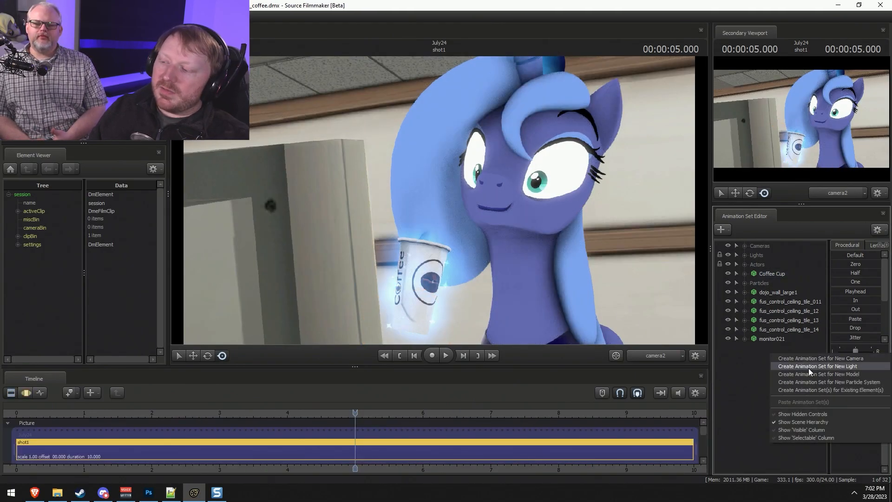
left_click(811, 374)
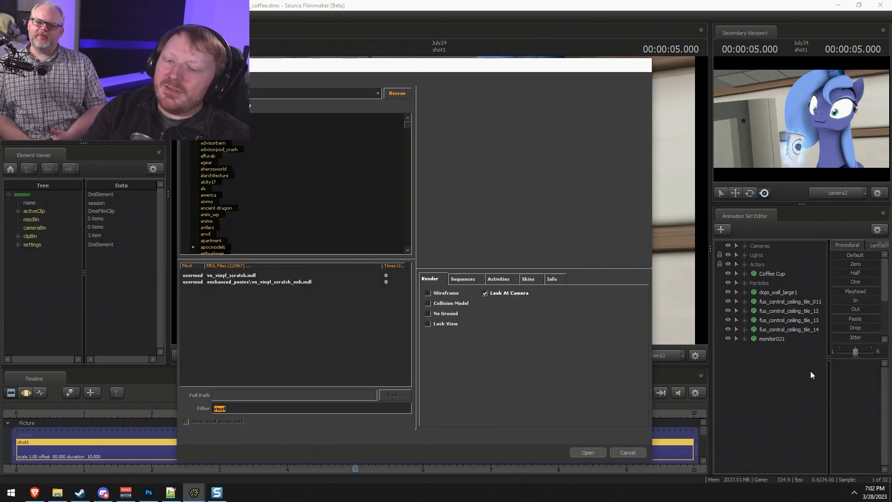
type("fee")
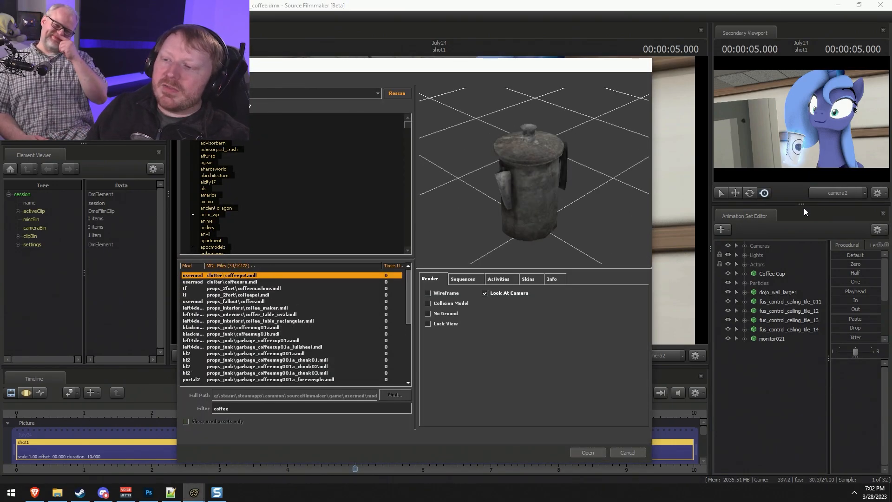
Preview the coffee models and add props_junk\garbage_coffeemug001a_fullsheet.mdl to the scene.
key("Down")
key("Down")
key("Down")
key("Down")
key("Down")
key("Down")
key("Down")
key("Down")
key("Down")
key("Down")
key("Down")
key("Down")
key("Down")
key("Down")
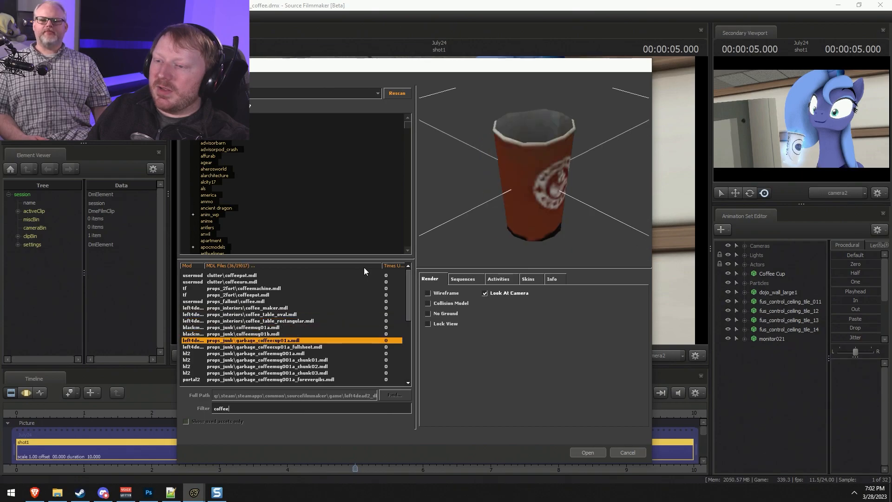
key("Down")
key("Down")
key("Down")
key("Down")
key("Down")
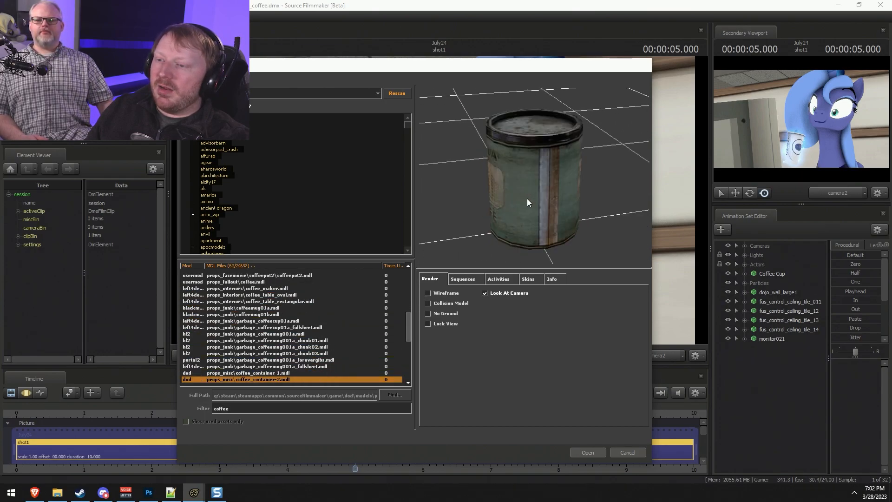
key("Up")
key("Up")
left_click_drag(528, 201, 570, 200)
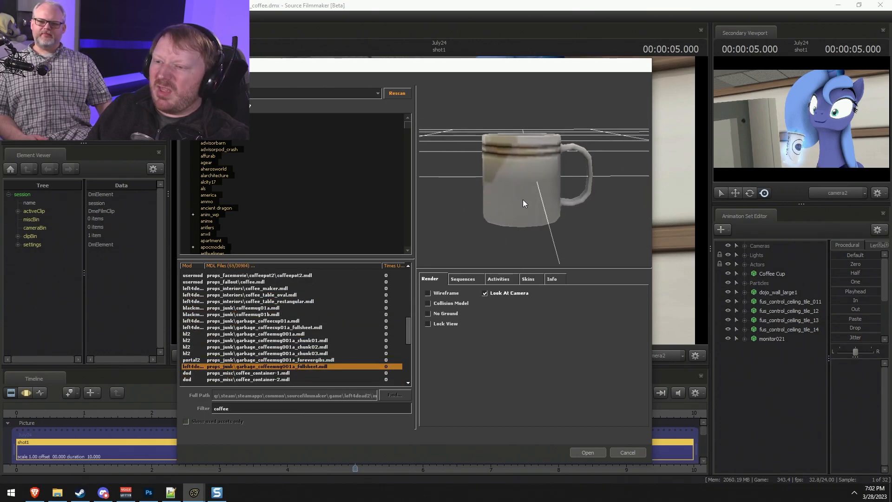
left_click(586, 452)
Using the work camera, move the coffee mug up to the floating cup beside Luna across the whole shot duration.
left_click(794, 348)
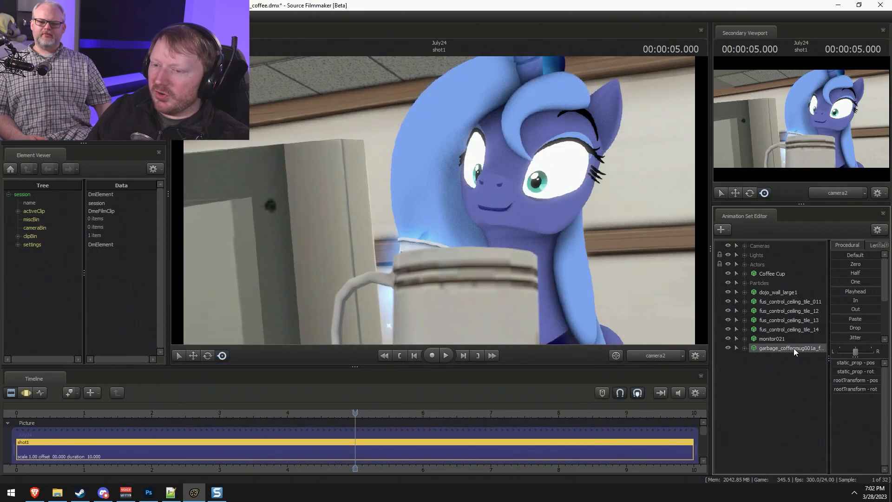
key("s")
left_click_drag(640, 324, 405, 101)
key("F3")
left_click(426, 397)
key("ctrl+a")
left_click_drag(439, 199, 425, 133)
key("w")
key("s")
left_click_drag(483, 233, 484, 235)
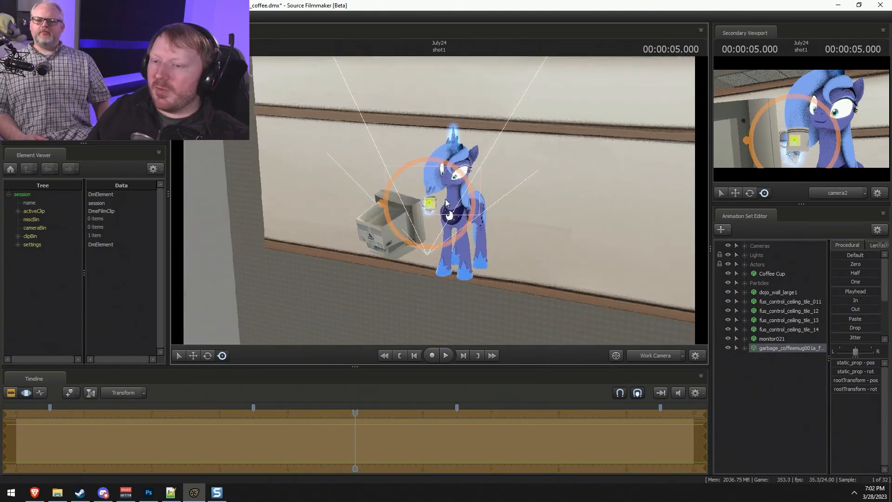
Get a close view of the mug and lock garbage_coffeemug001a to the Coffee Cup.
key("F2")
left_click_drag(558, 240, 577, 232)
key("s")
key("w")
key("w")
left_click_drag(764, 274, 771, 348)
left_click(770, 348)
Apply the Zero preset to the mug over the whole shot, then expand its Body group and select static_prop.
left_click_drag(833, 264, 836, 264)
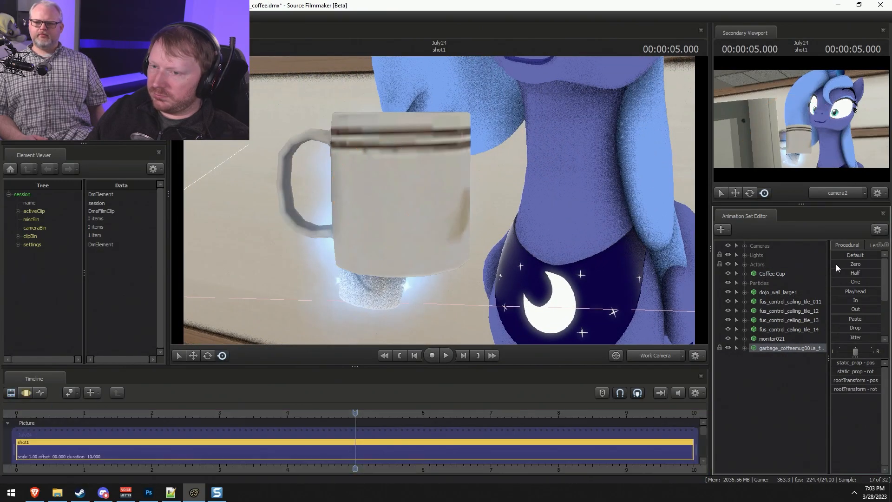
left_click(808, 346)
left_click(746, 348)
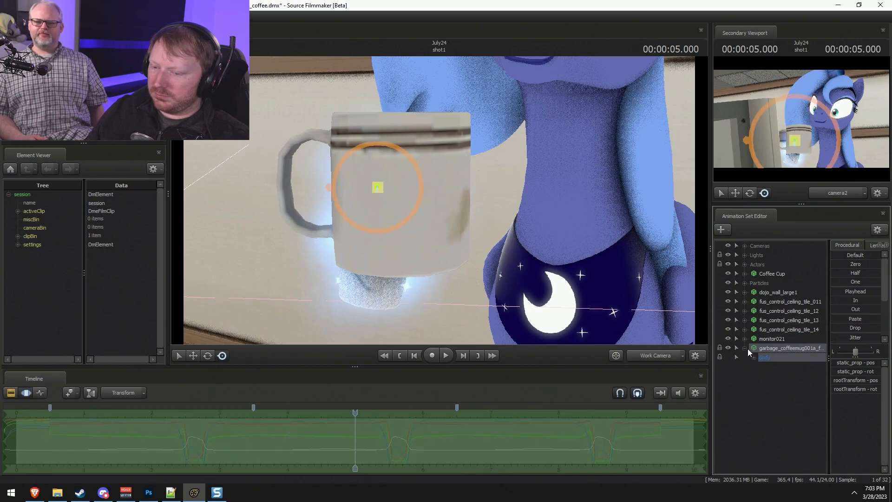
key("F2")
key("F3")
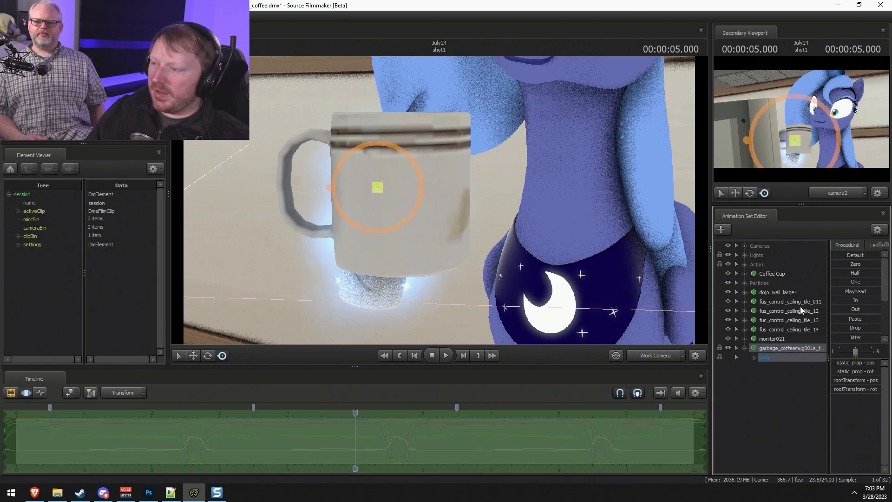
left_click(843, 261)
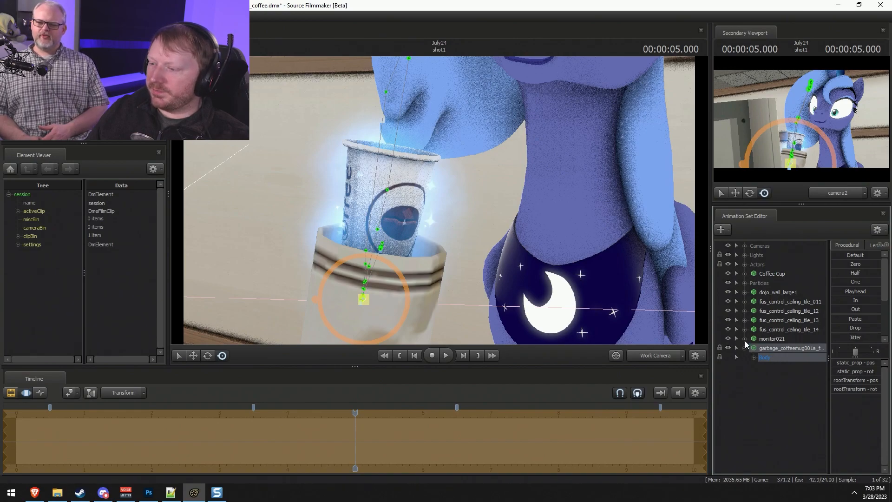
left_click(754, 358)
left_click(791, 376)
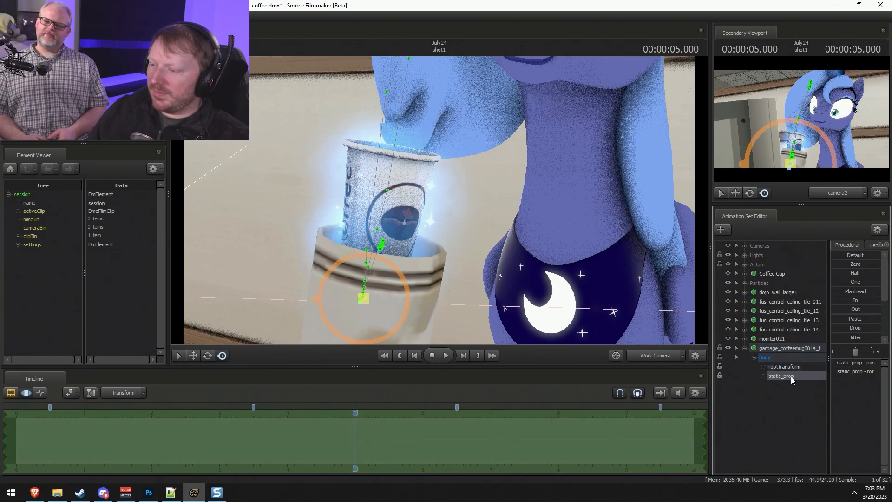
Add a scale control to the mug's static_prop and shrink the mug to about the paper cup's width.
right_click(791, 377)
left_click(821, 402)
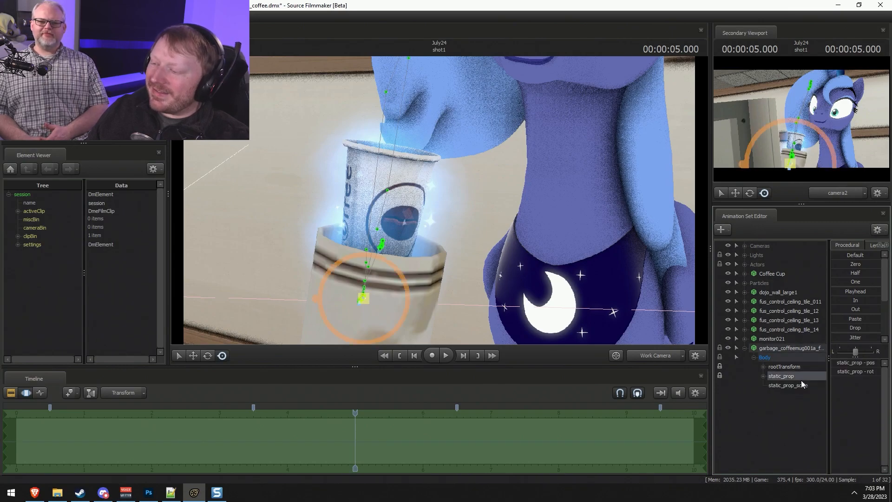
left_click(803, 385)
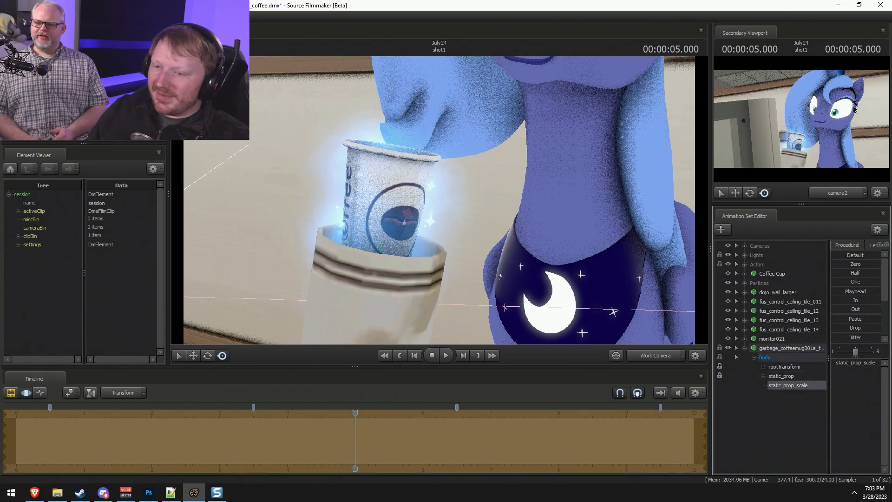
left_click_drag(837, 363, 835, 363)
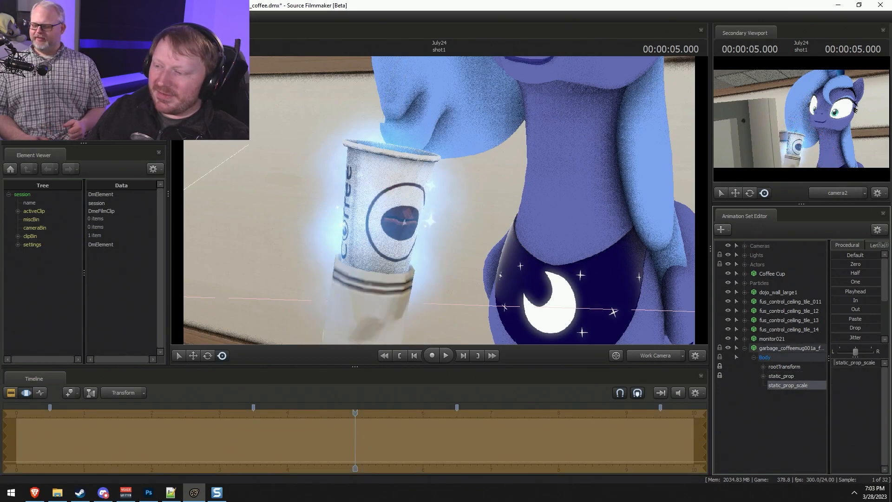
Move the mug's static_prop bone so the mug sits over the upper part of the floating Coffee Cup.
left_click(799, 350)
left_click_drag(442, 204, 436, 227)
key("w")
left_click_drag(381, 214, 416, 110)
key("ctrl+z")
left_click(788, 378)
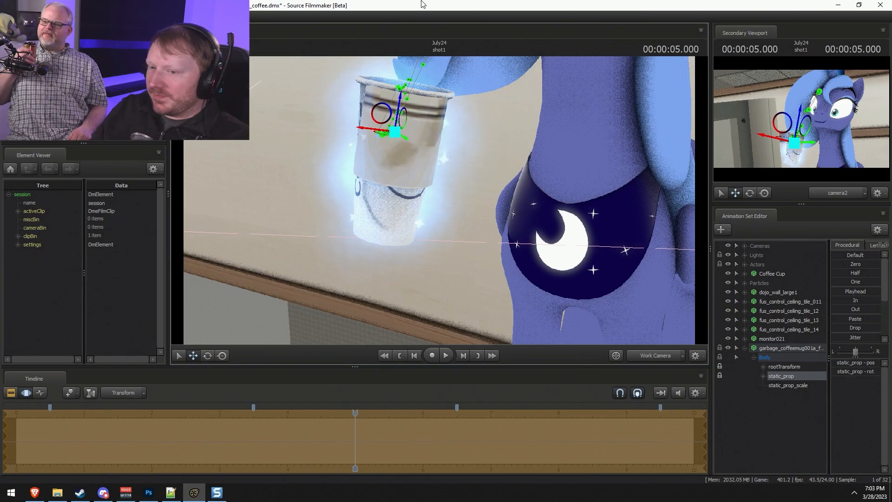
left_click_drag(493, 211, 395, 190, "alt")
left_click_drag(492, 144, 505, 200, "alt")
left_click_drag(576, 161, 471, 206, "alt")
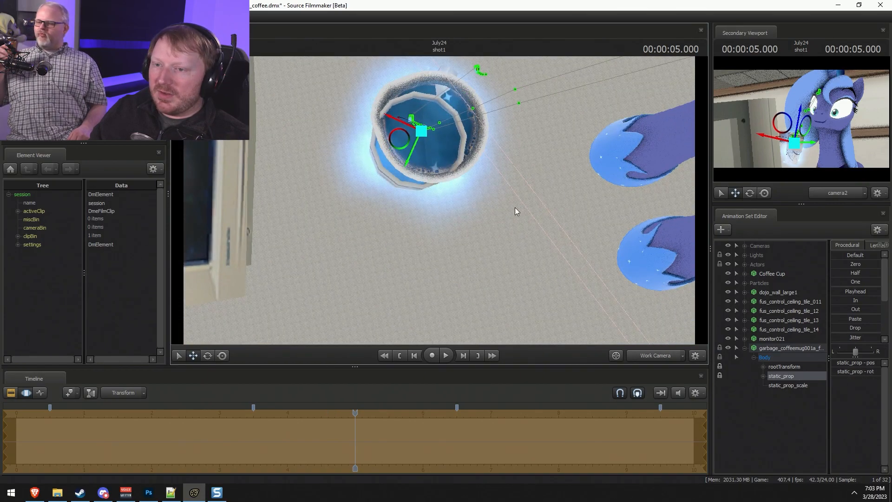
left_click_drag(395, 134, 388, 62)
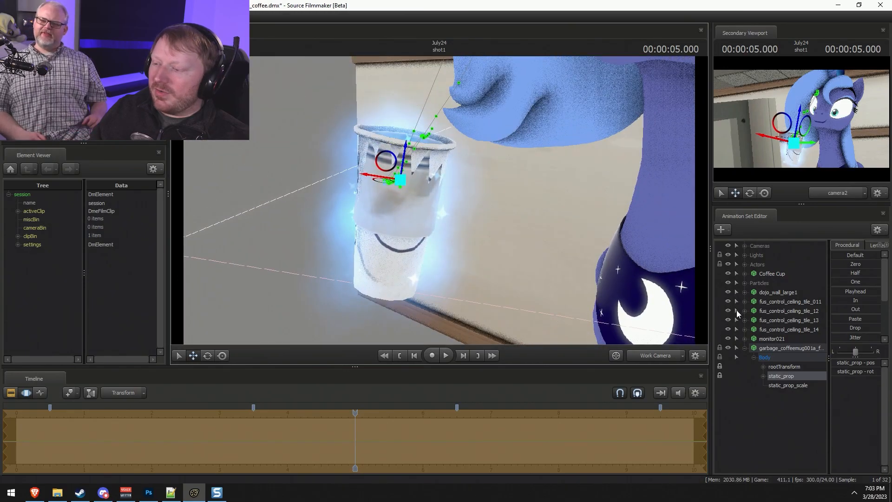
Hide the Coffee Cup model and enlarge the mug slightly with its static_prop_scale over the whole shot.
left_click(728, 274)
left_click_drag(530, 223, 496, 227, "alt")
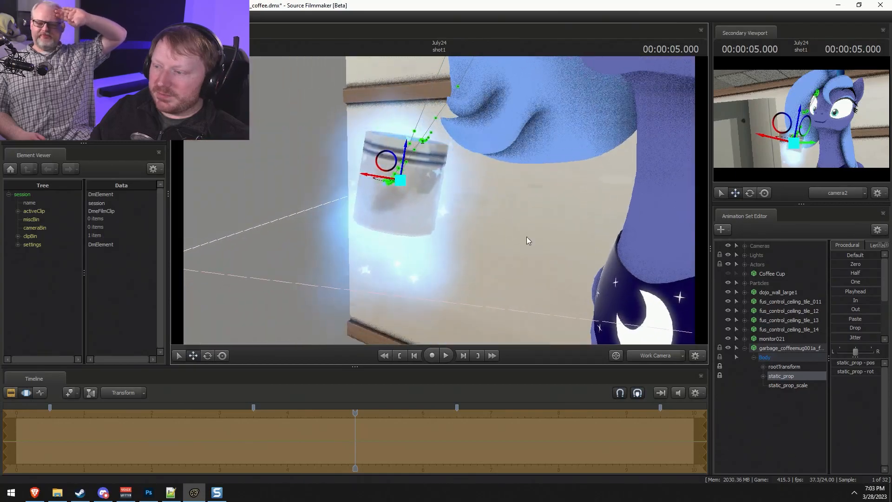
key("Escape")
key("ctrl+a")
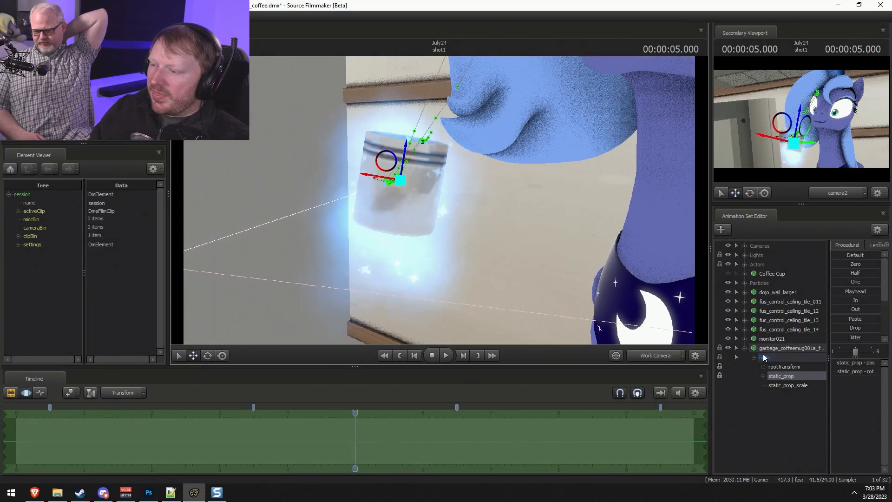
key("F2")
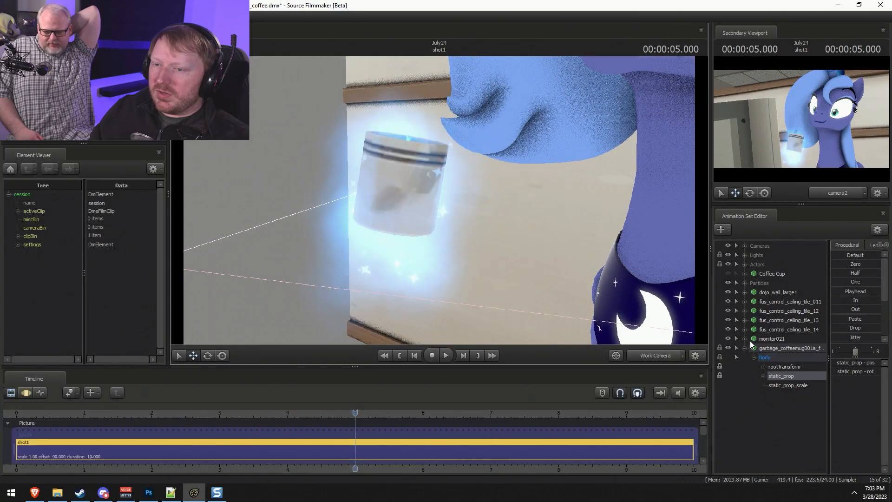
key("F3")
left_click(786, 386)
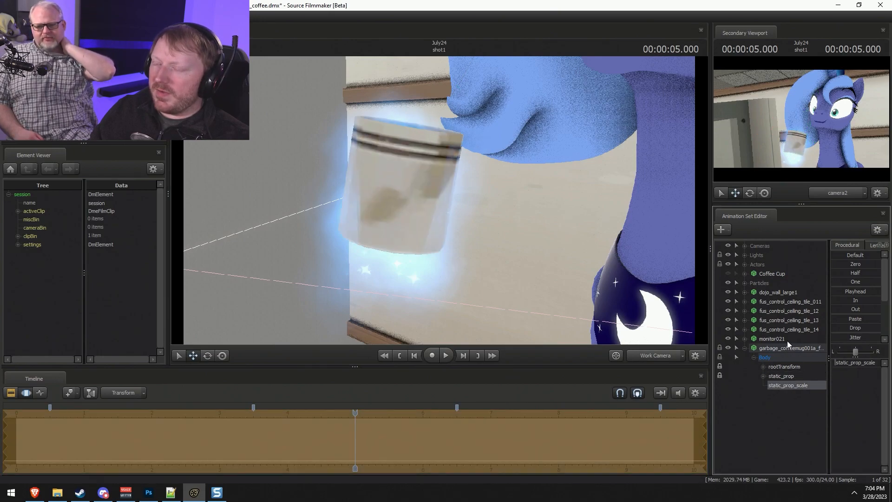
Try changing the hidden Coffee Cup's static_prop_scale, and undo the change.
left_click(770, 274)
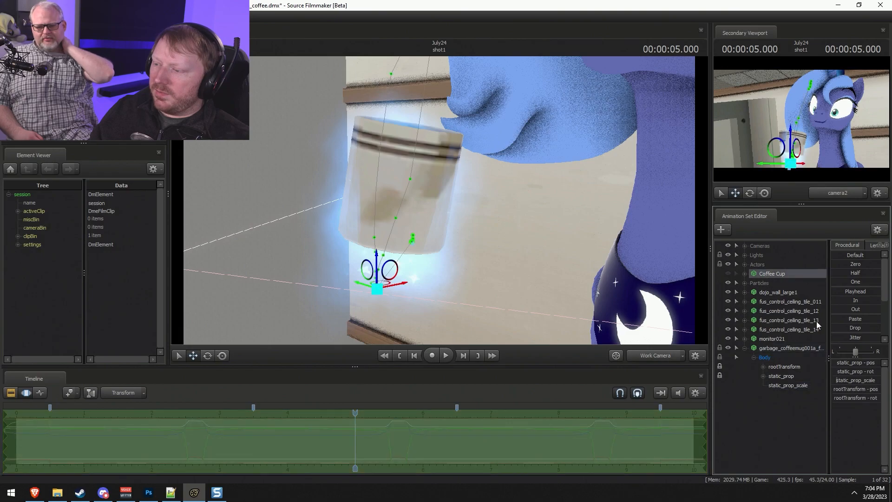
left_click_drag(872, 380, 869, 380)
key("ctrl+z")
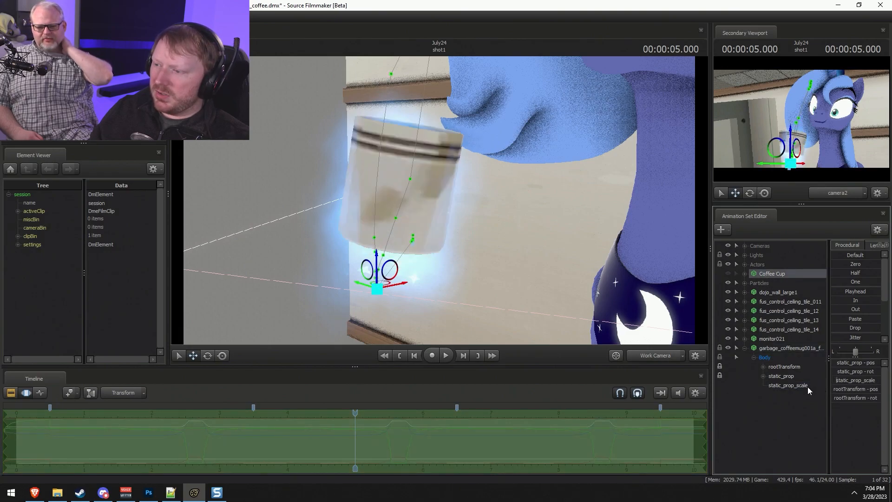
Expand the Particles group and try to lock THE CUP'S MAGIC to the whole Coffee Cup.
left_click(745, 283)
left_click_drag(768, 274, 788, 310)
left_click(784, 274)
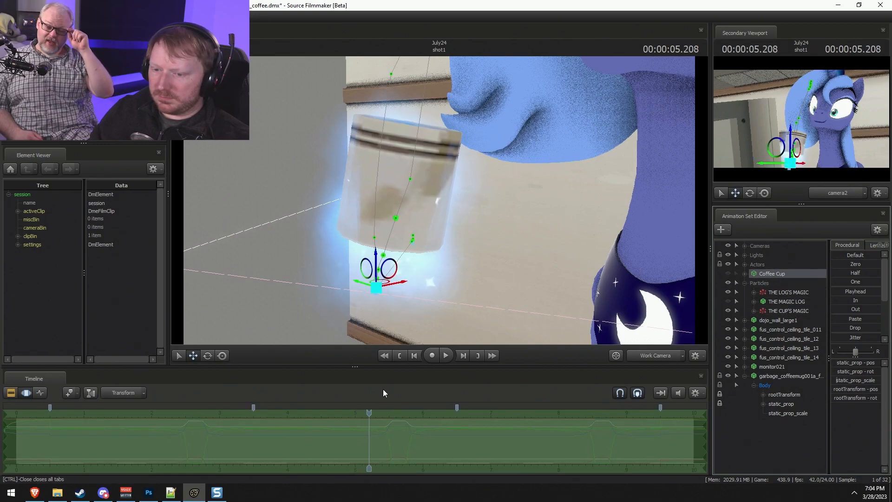
mouse_move(369, 412)
left_mouse_down()
mouse_move(357, 413)
mouse_move(370, 413)
left_mouse_up()
key("F2")
key("F3")
Expand THE CUP'S MAGIC and the Coffee Cup's Body group, and lock controlPoint0 to the cup's static_prop.
left_click(755, 311)
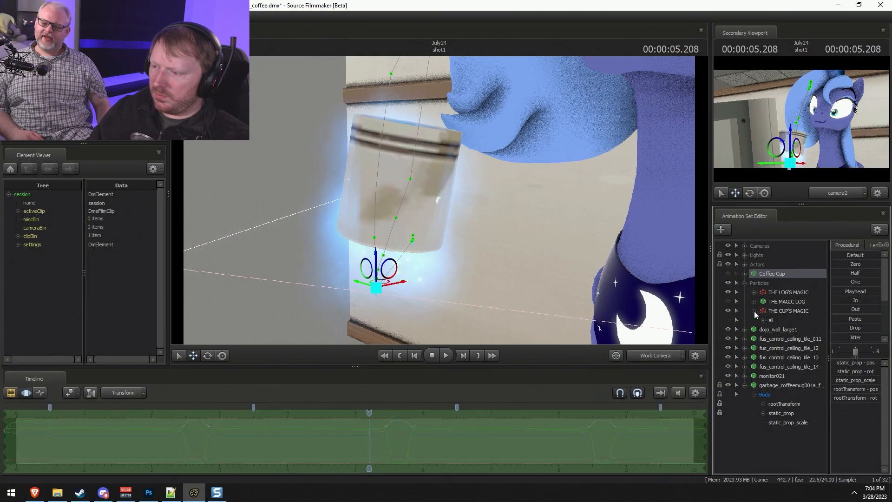
left_click(763, 320)
left_click(745, 275)
left_click(754, 283)
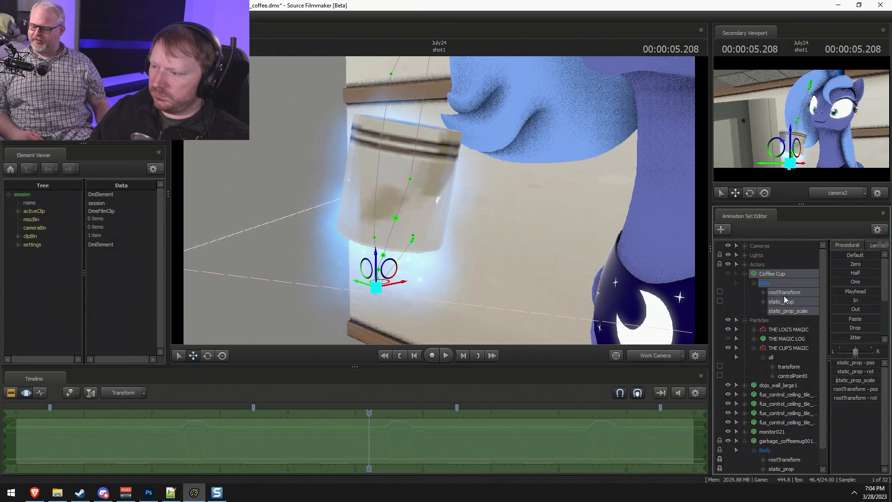
left_click(789, 302)
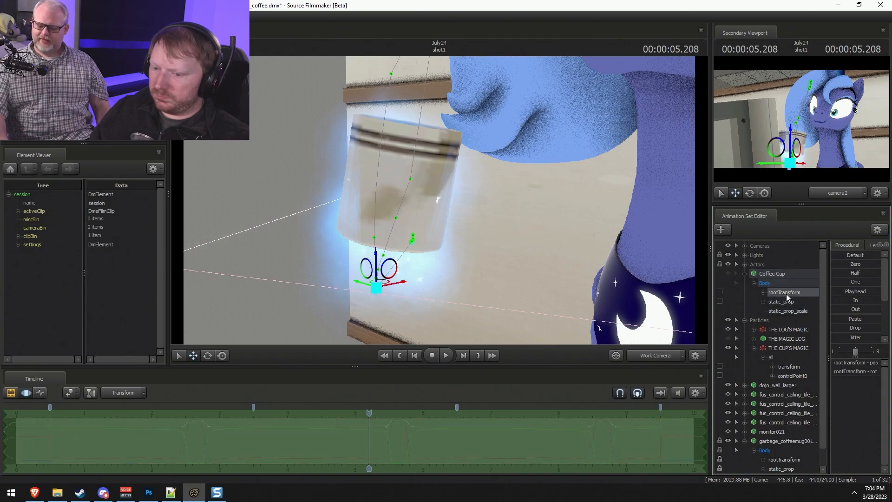
left_click_drag(787, 299, 788, 370)
left_click(791, 367)
left_click_drag(786, 308, 798, 372)
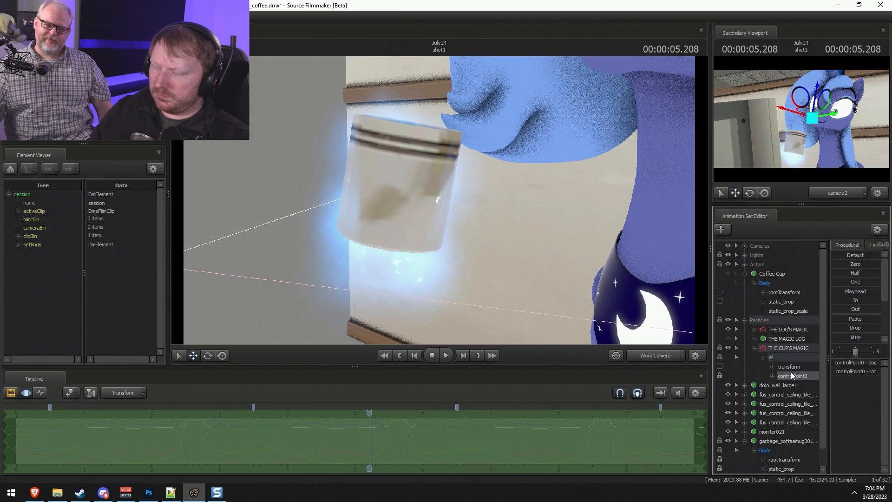
Apply the Zero preset to controlPoint0 over the whole shot and collapse THE CUP'S MAGIC.
left_click(837, 264)
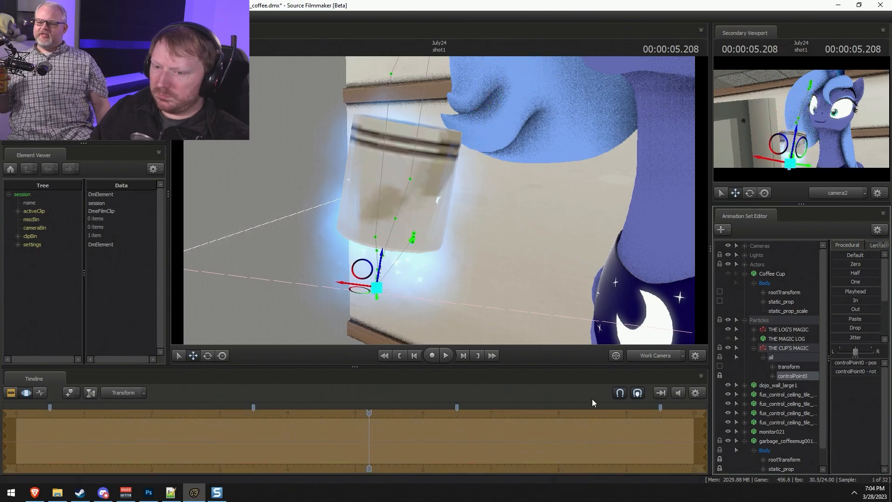
left_click_drag(374, 466, 369, 446)
left_click(726, 348)
left_click(726, 347)
key("F2")
key("F3")
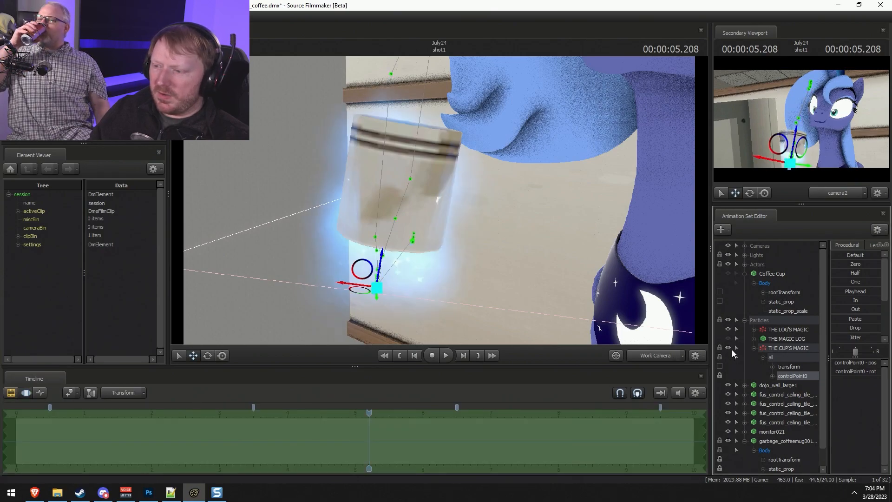
left_click(754, 348)
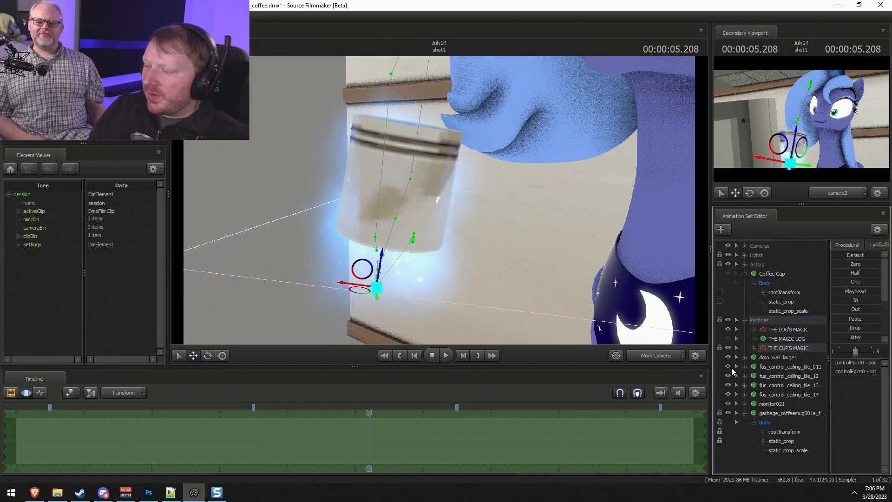
Reduce the hidden Coffee Cup's static_prop_scale to shrink the locked mug.
right_click(793, 301)
left_click(780, 310)
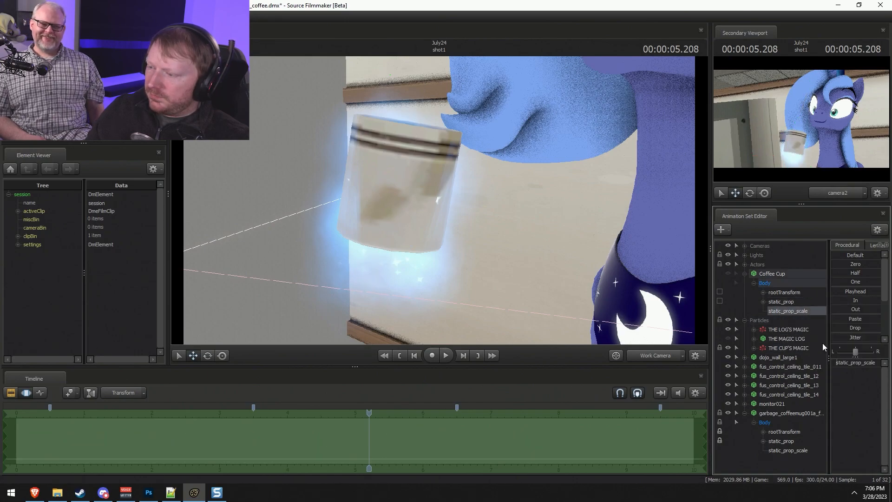
left_click_drag(856, 364, 844, 364)
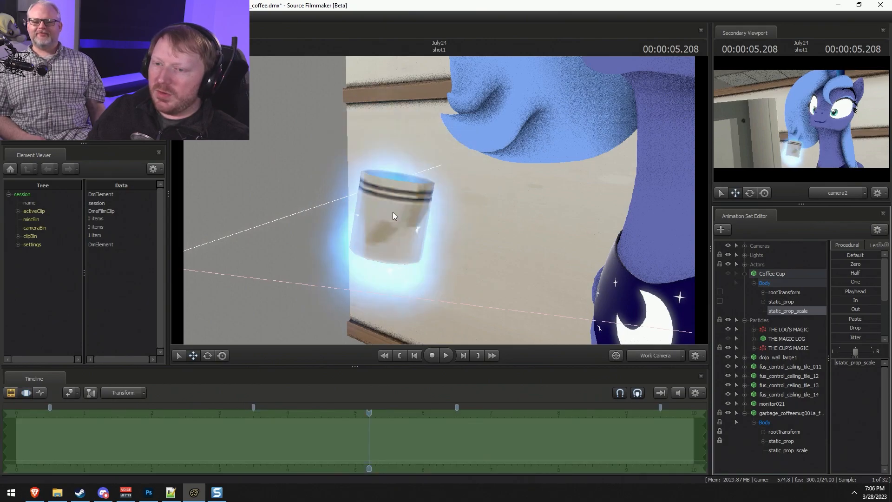
key("F2")
Increase the mug's own static_prop_scale slightly over the whole shot.
left_click(791, 449)
key("F3")
left_click_drag(853, 363, 859, 363)
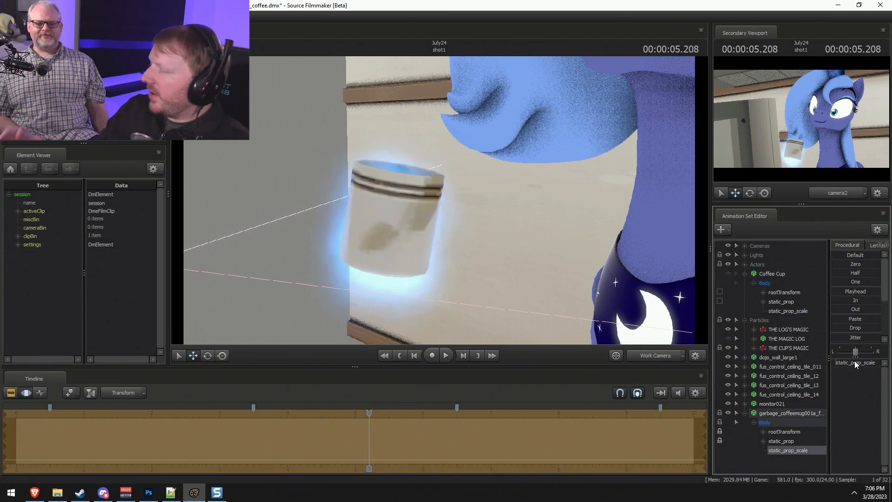
key("F2")
key("F3")
Try raising the mug's rootTransform along its vertical axis, and undo the move.
left_click(774, 432)
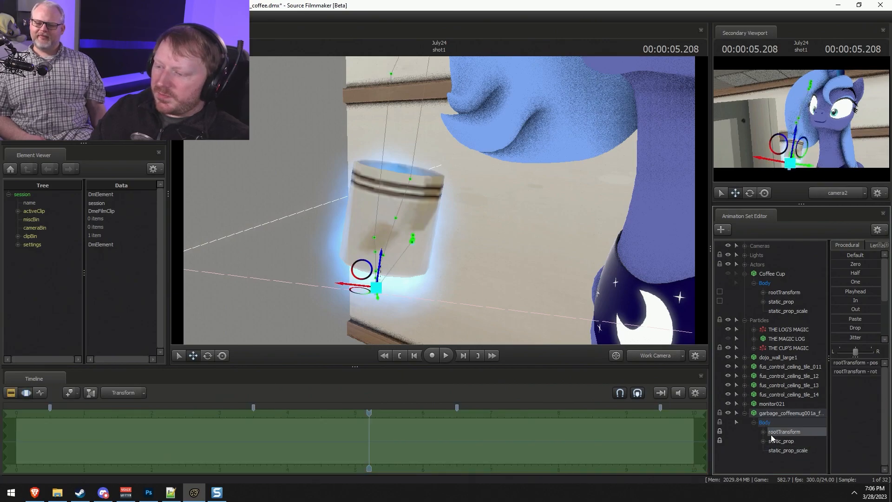
left_click_drag(383, 253, 382, 251)
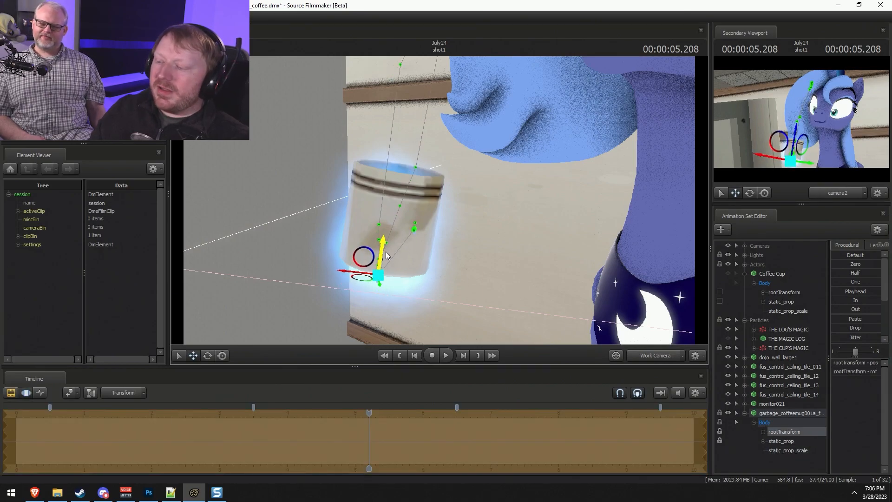
key("ctrl+z")
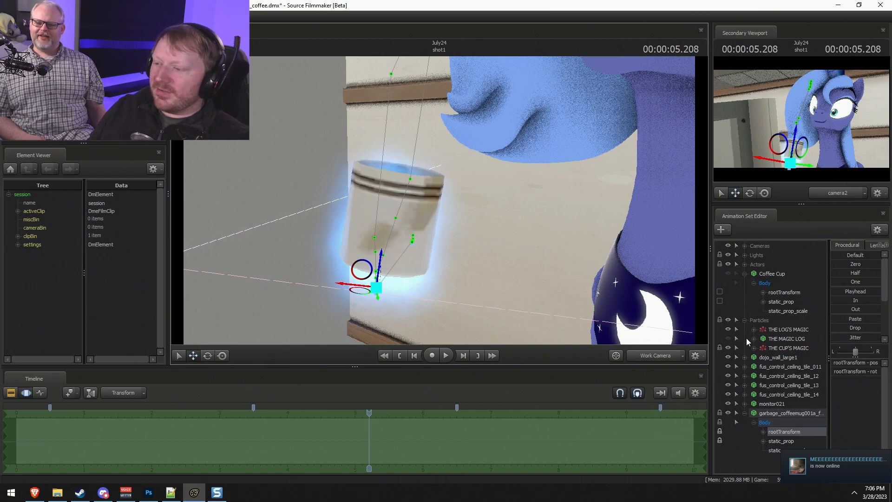
Raise controlPoint0 of THE CUP'S MAGIC along its vertical axis to lift the glow toward the mug's middle.
left_click(784, 348)
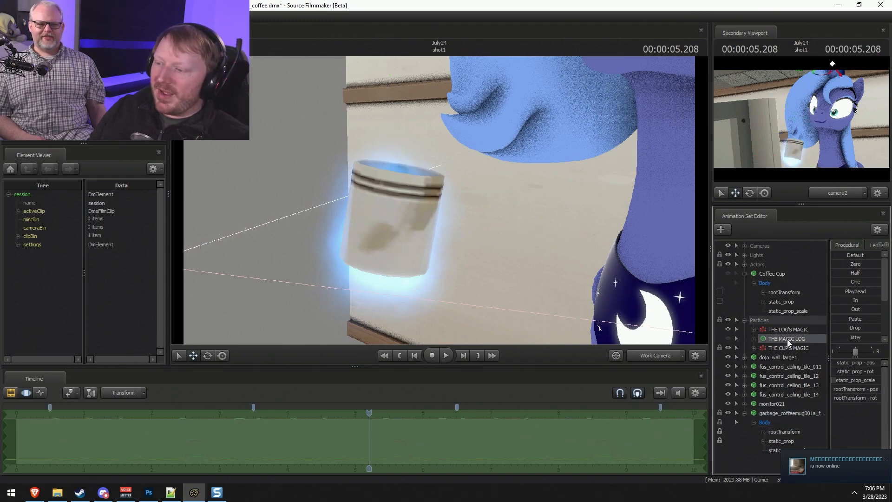
left_click(785, 305)
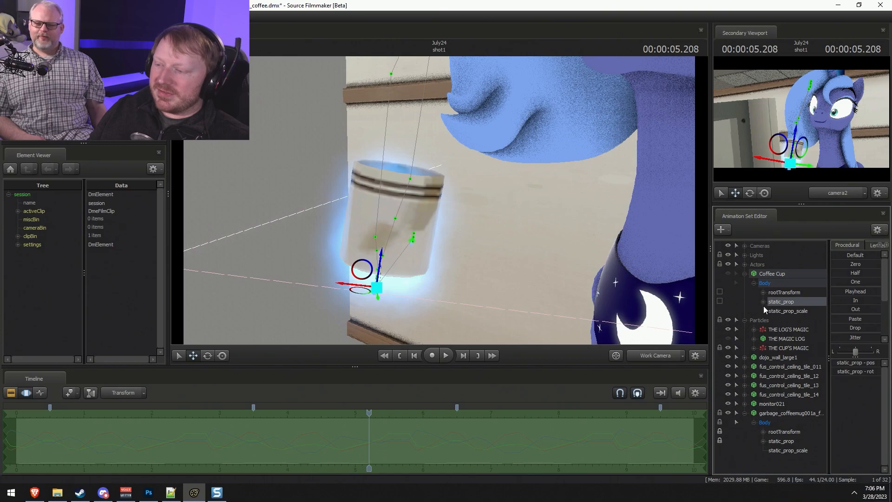
left_click(770, 348)
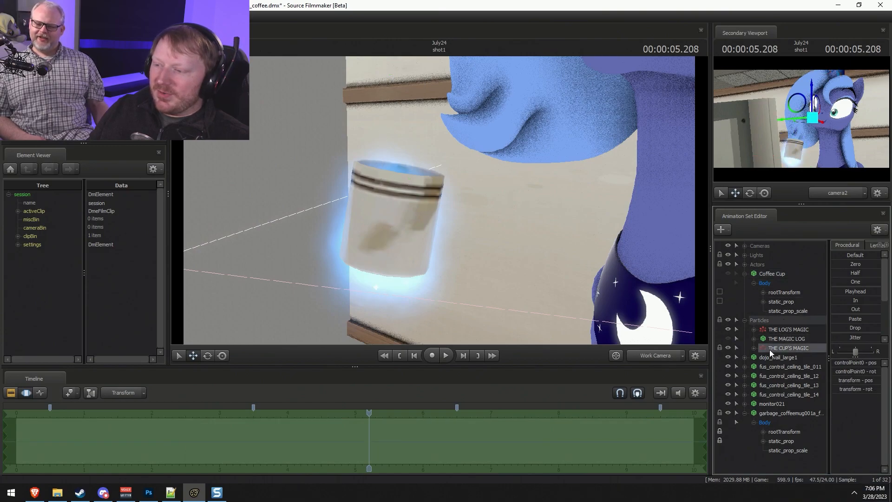
left_click(753, 348)
left_click(801, 379)
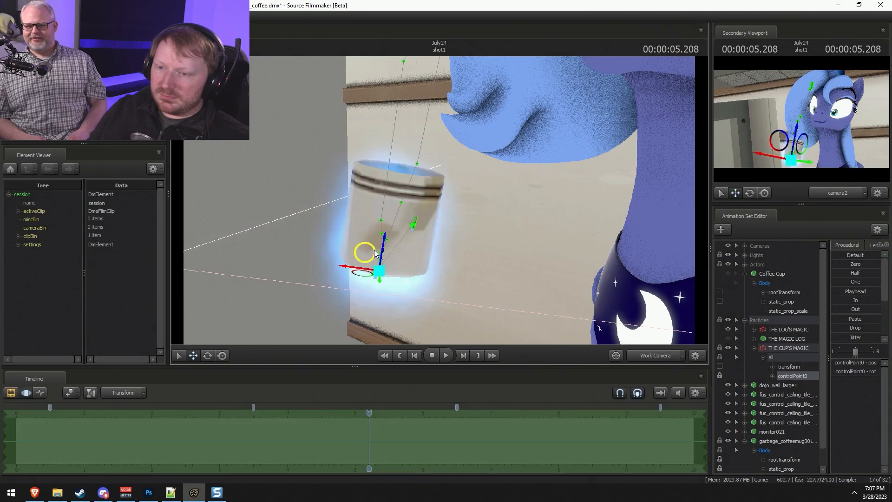
mouse_move(366, 412)
left_mouse_down()
mouse_move(375, 411)
mouse_move(363, 411)
left_mouse_up()
left_click_drag(385, 242, 387, 226)
left_click_drag(364, 411, 363, 411)
left_click_drag(458, 291, 446, 260, "alt")
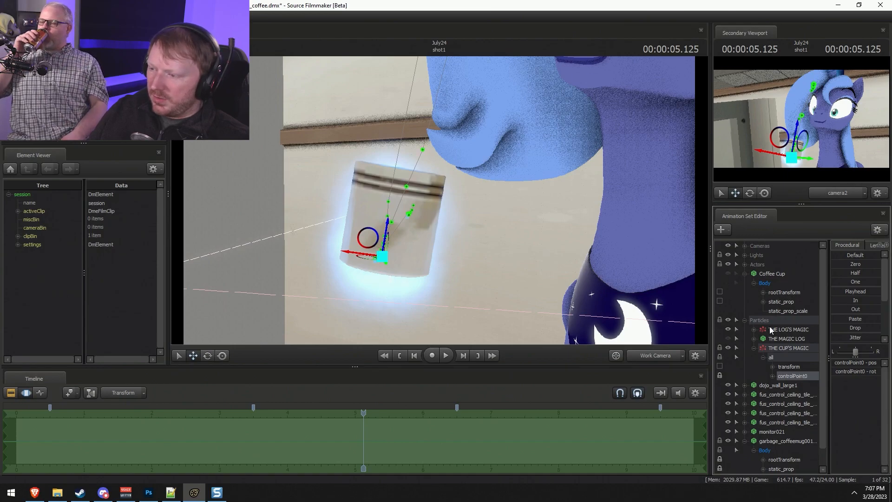
Unlock the transforms of THE CUP'S MAGIC and collapse the coffee mug's controls.
right_click(774, 351)
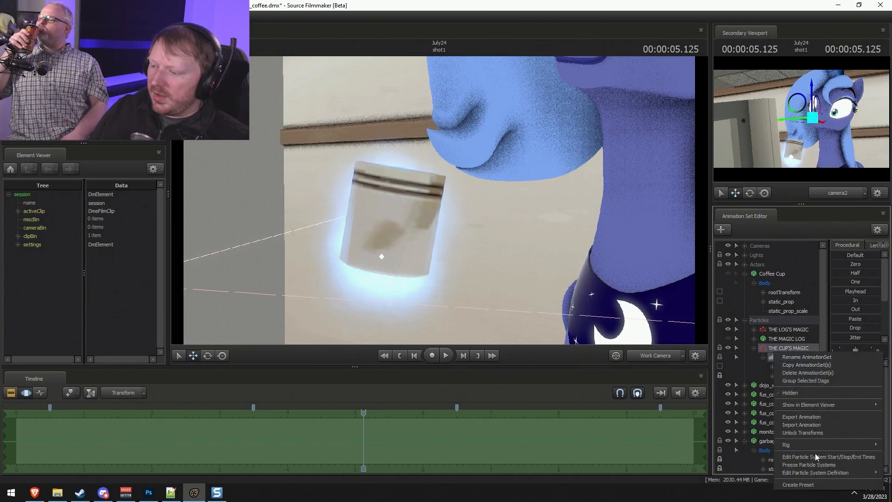
mouse_move(796, 473)
left_click(797, 431)
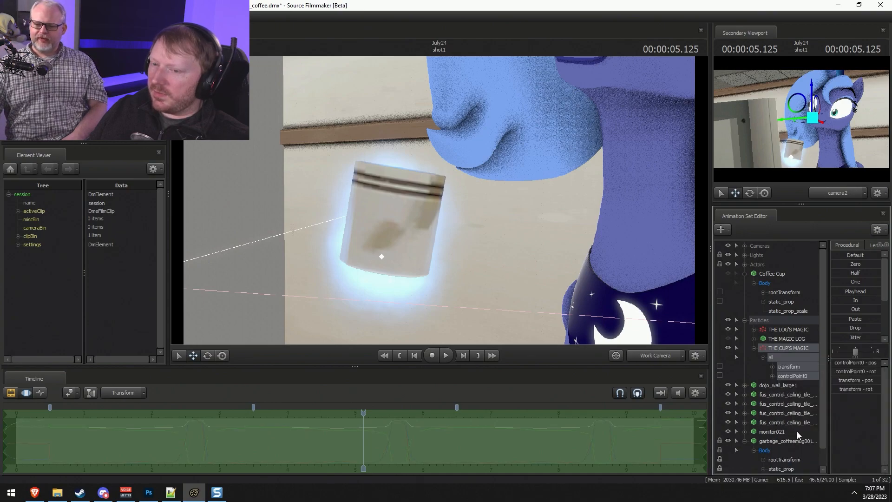
left_click(747, 440)
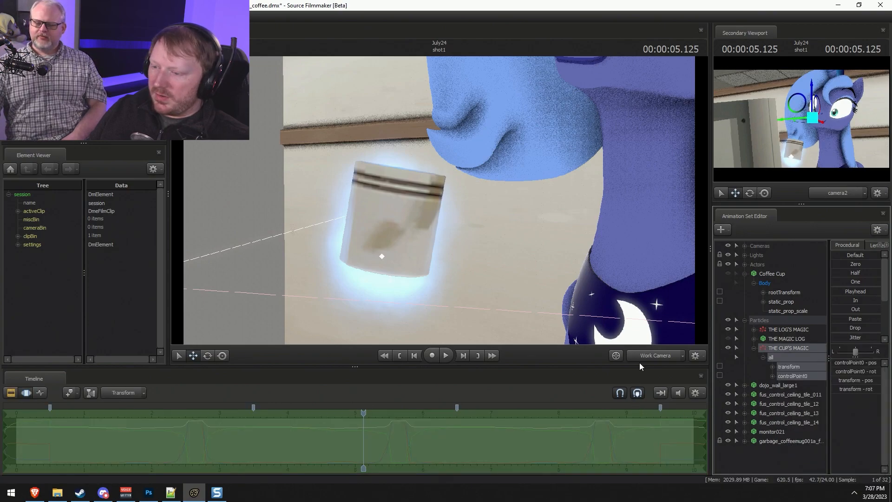
Switch the main view to camera2 and play a short stretch of the shot.
left_click(649, 355)
key("F2")
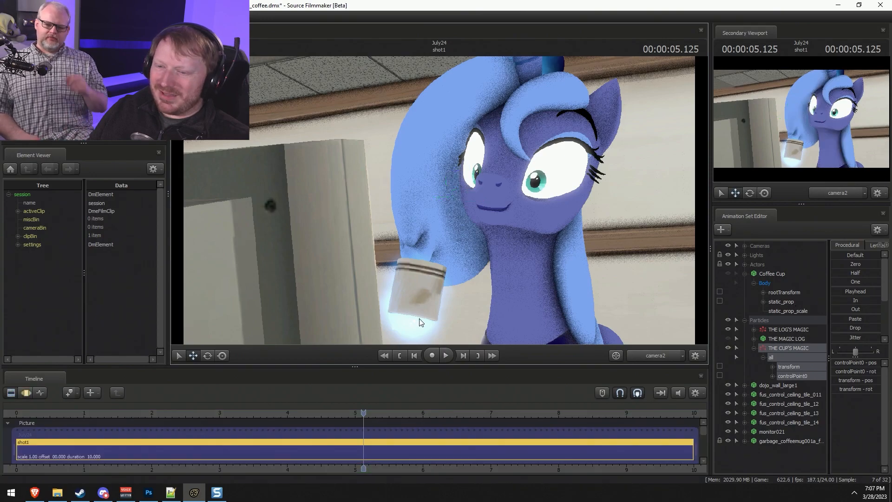
key("space")
key("space")
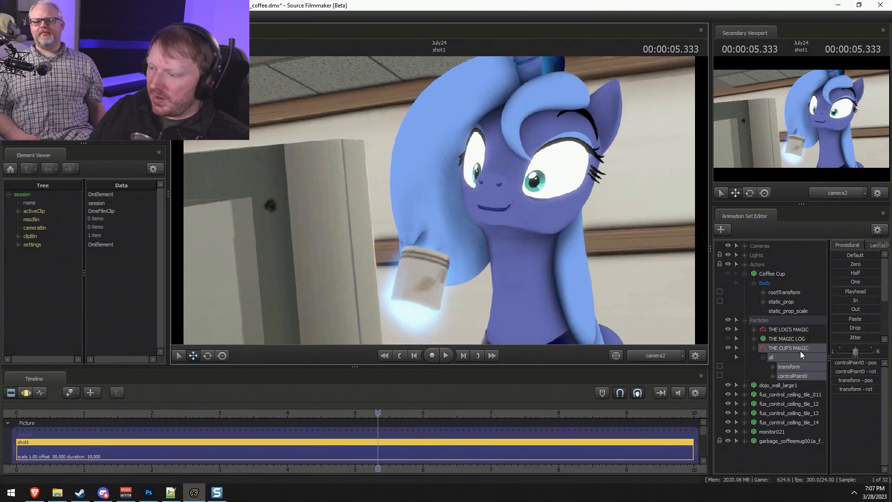
Turn on scene lighting in the camera2 view and open the options for THE CUP'S MAGIC.
right_click(787, 350)
mouse_move(813, 464)
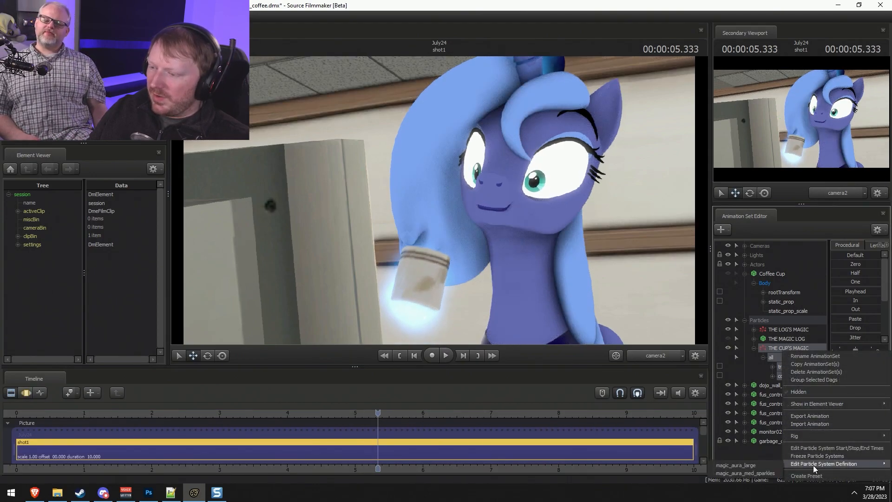
right_click(603, 272)
left_click(620, 296)
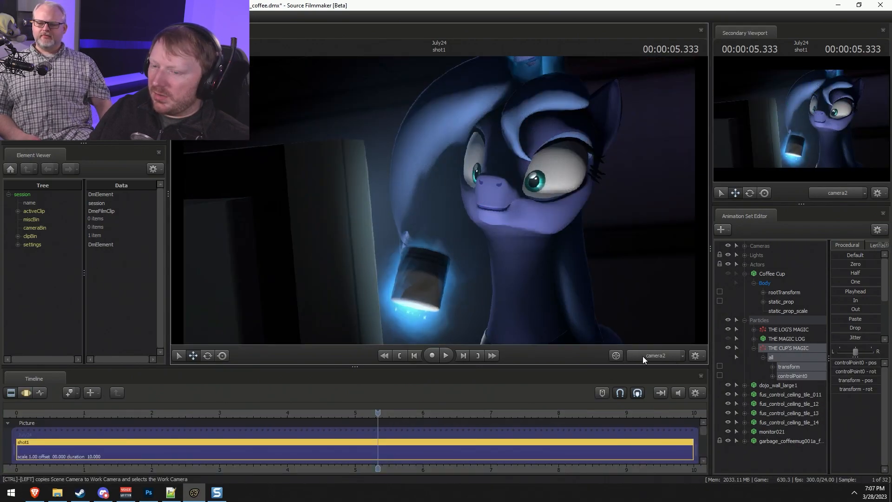
right_click(797, 351)
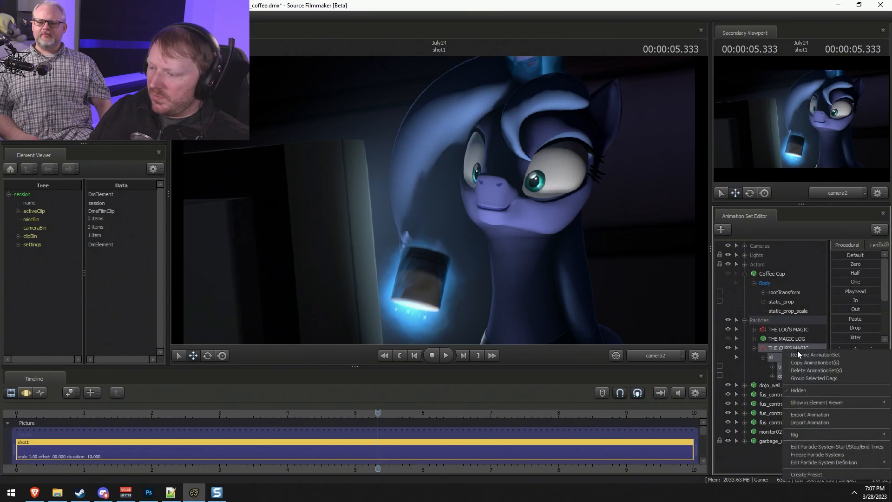
Set the emission rate of the magic_aura_large emitter in THE CUP'S MAGIC to 100 and accept the particle edit.
mouse_move(815, 462)
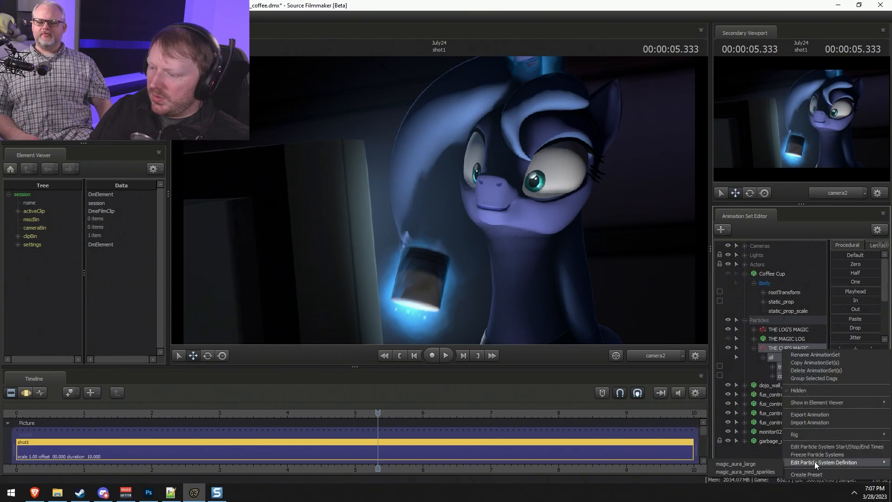
left_click(738, 465)
left_click(205, 371)
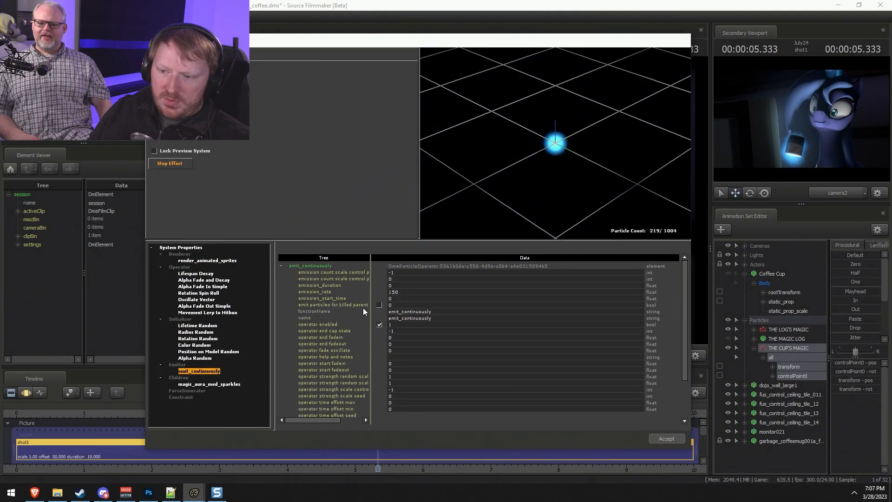
double_click(399, 293)
type("100")
key("Return")
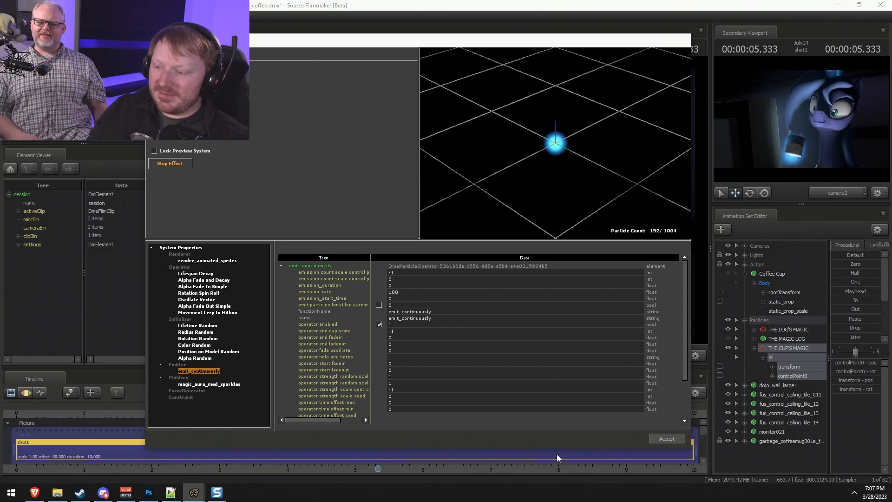
left_click(670, 439)
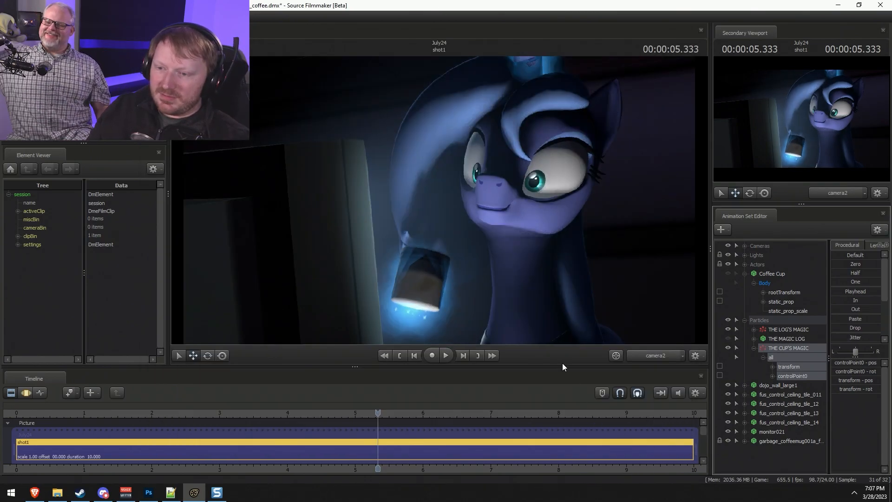
Collapse the Coffee Cup and Particles entries in the animation set list.
left_click_drag(358, 414, 358, 413)
left_click(762, 274)
left_click(746, 274)
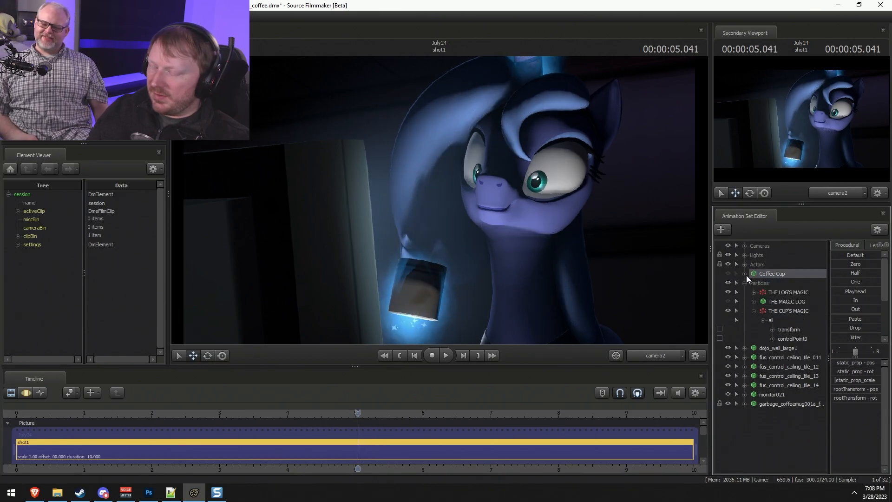
left_click(746, 283)
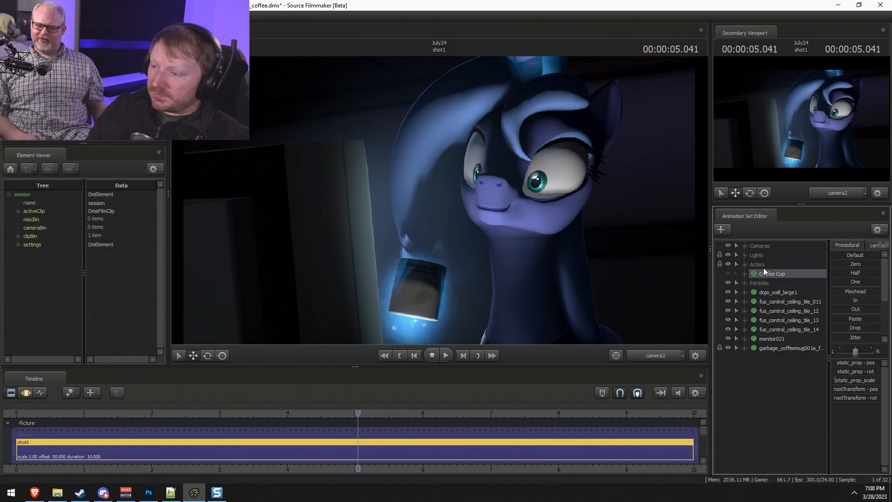
left_click(763, 266)
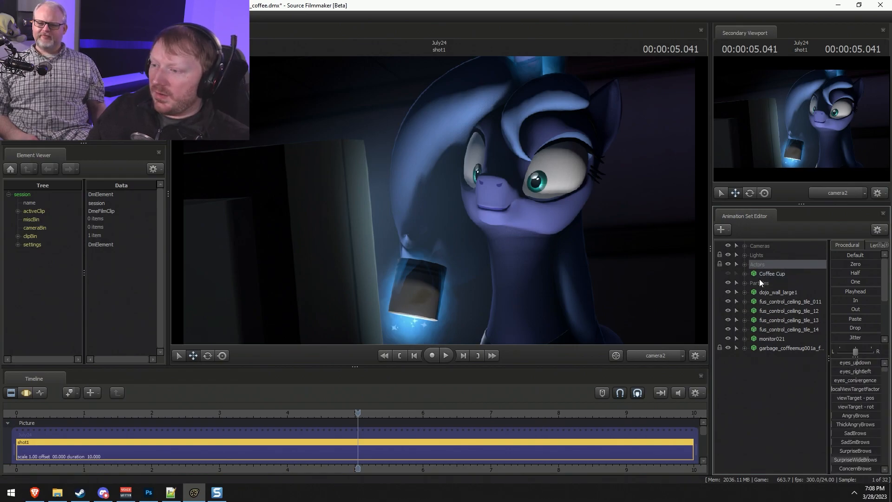
Select all animation sets from Cameras to the garbage coffee mug and enlarge their motion graph in the timeline.
left_click(769, 247)
left_click(765, 349, "shift")
key("shift")
scroll(458, 454, "down", 4)
scroll(415, 454, "up", 6)
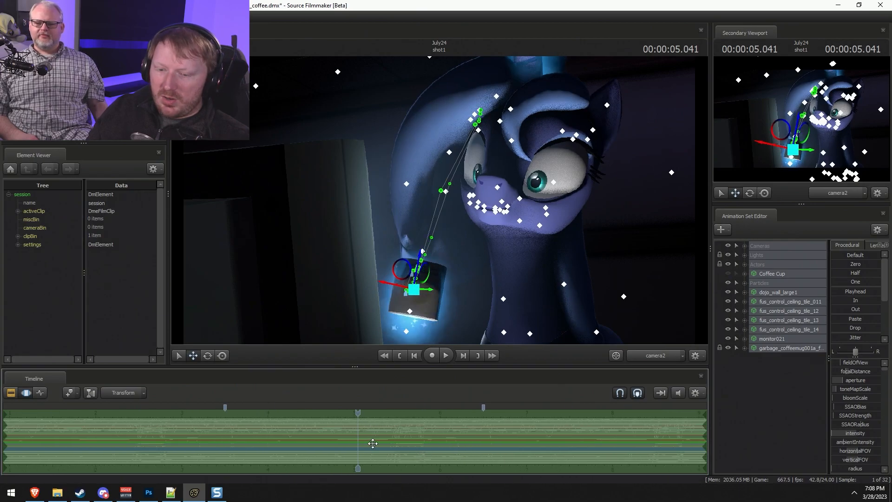
left_click_drag(382, 367, 375, 201)
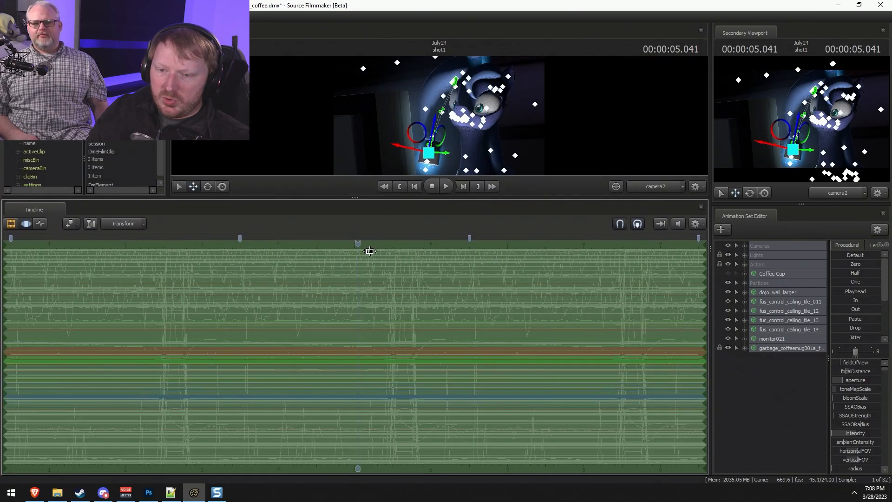
Mark the time range from 5 to 6.5 seconds in the motion graph and play through it.
left_click_drag(163, 319, 409, 316)
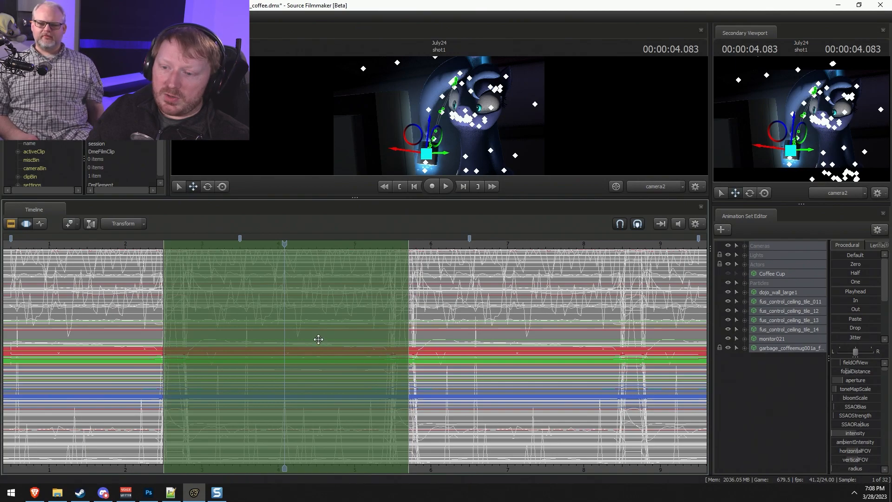
left_click_drag(355, 269, 470, 273)
key("space")
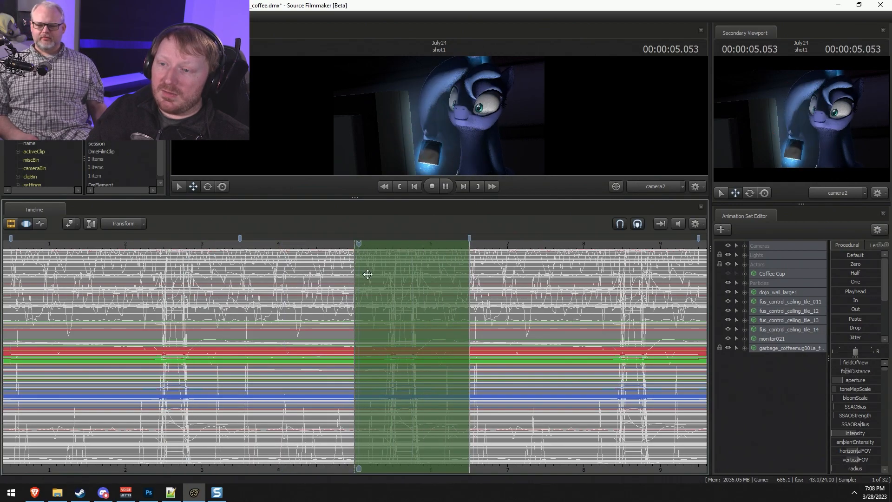
key("space")
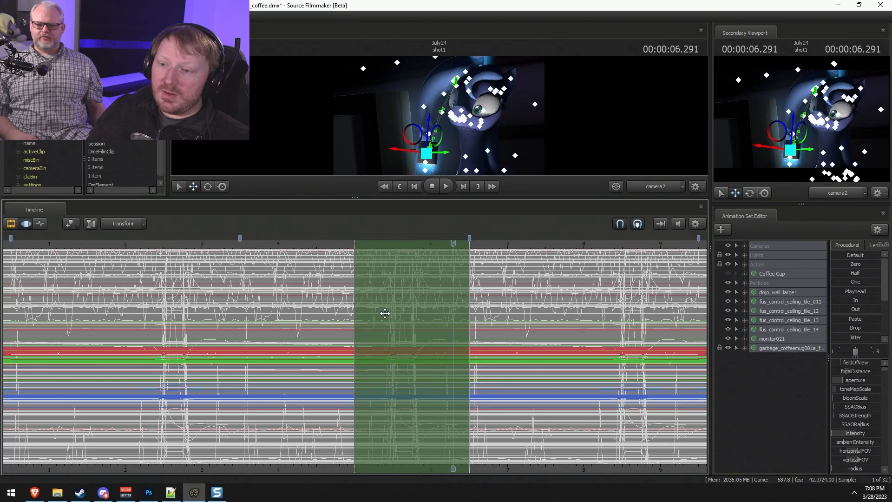
left_click_drag(436, 278, 446, 277)
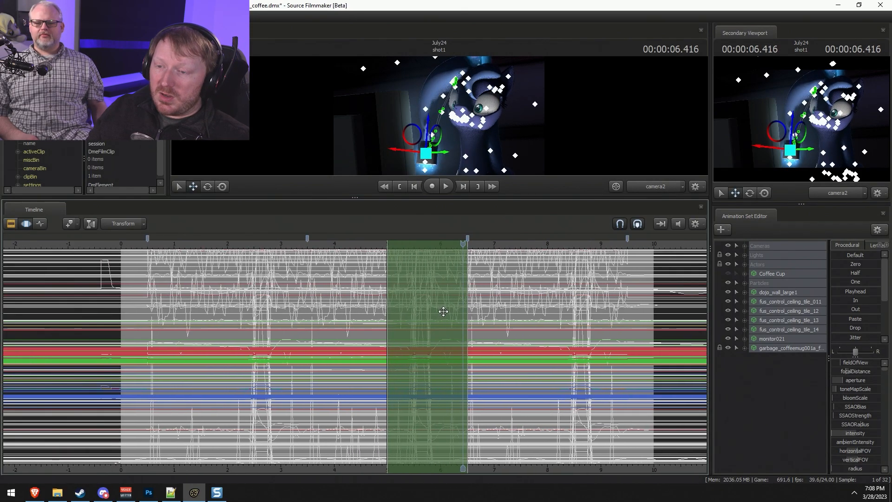
Rearrange the timeline bookmarks so they sit at 3.5, 5, 6.5 and 8 seconds.
left_click_drag(240, 237, 354, 238)
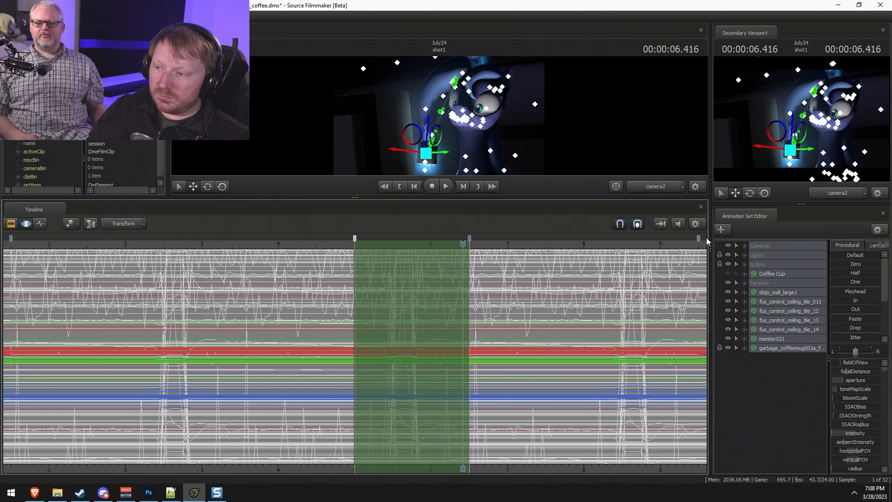
mouse_move(699, 239)
left_mouse_down()
mouse_move(536, 265)
mouse_move(553, 268)
mouse_move(544, 270)
left_mouse_up()
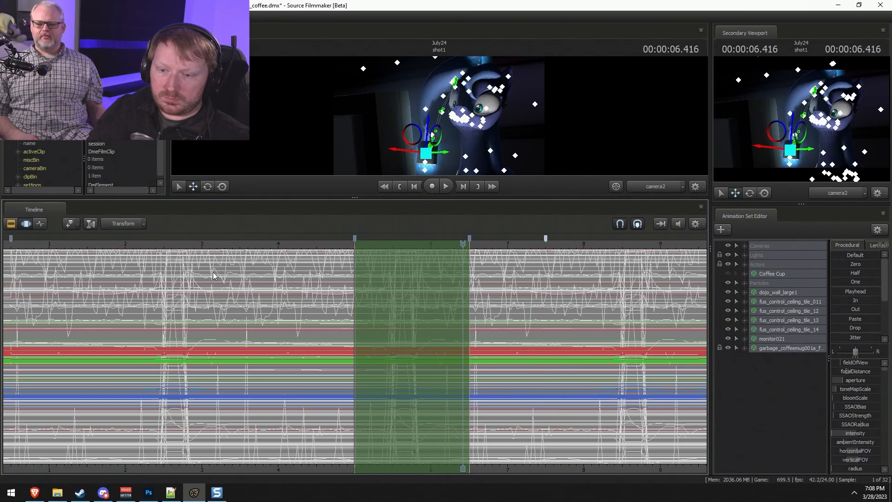
left_click_drag(12, 239, 294, 239)
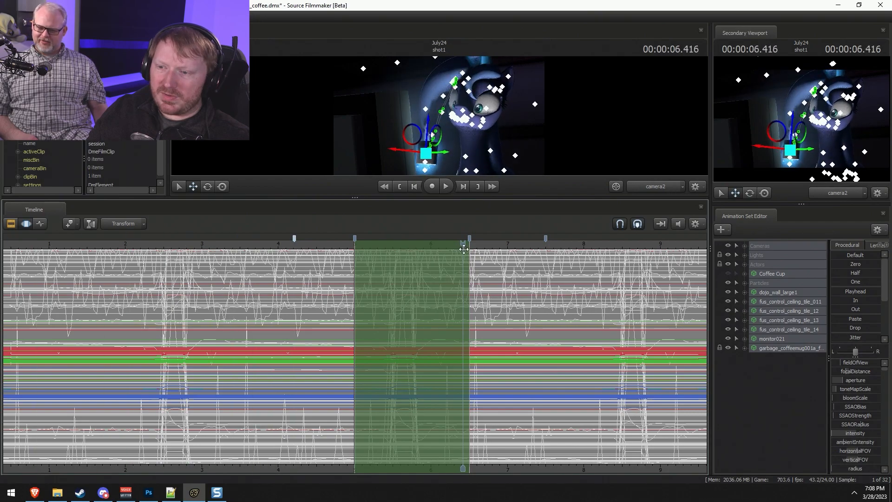
left_click_drag(462, 242, 469, 241)
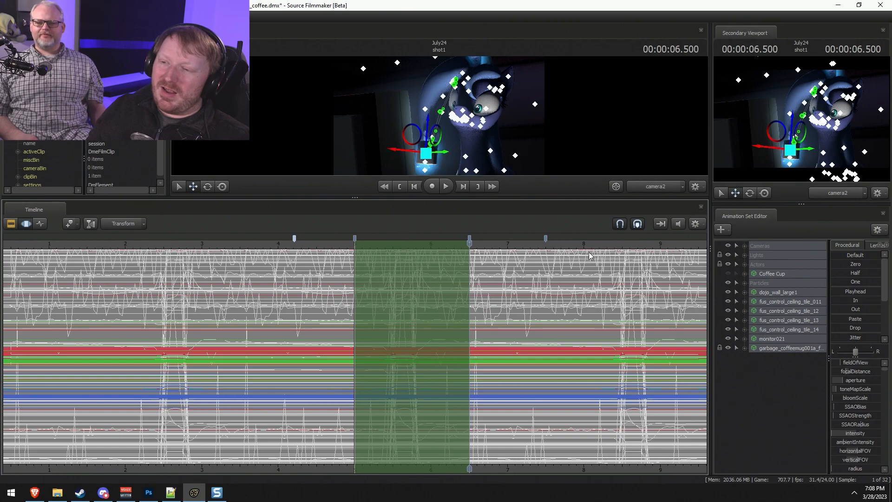
mouse_move(551, 242)
left_mouse_down()
mouse_move(508, 242)
mouse_move(623, 265)
mouse_move(569, 262)
mouse_move(584, 272)
left_mouse_up()
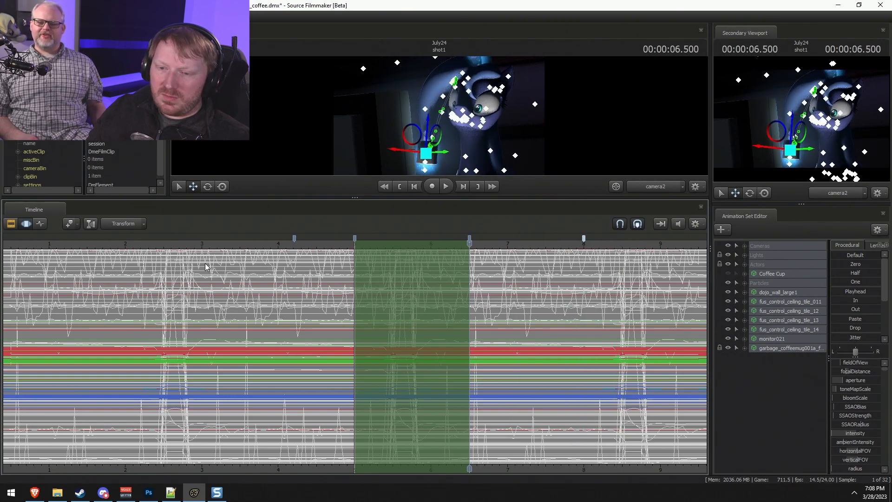
left_click_drag(294, 239, 240, 239)
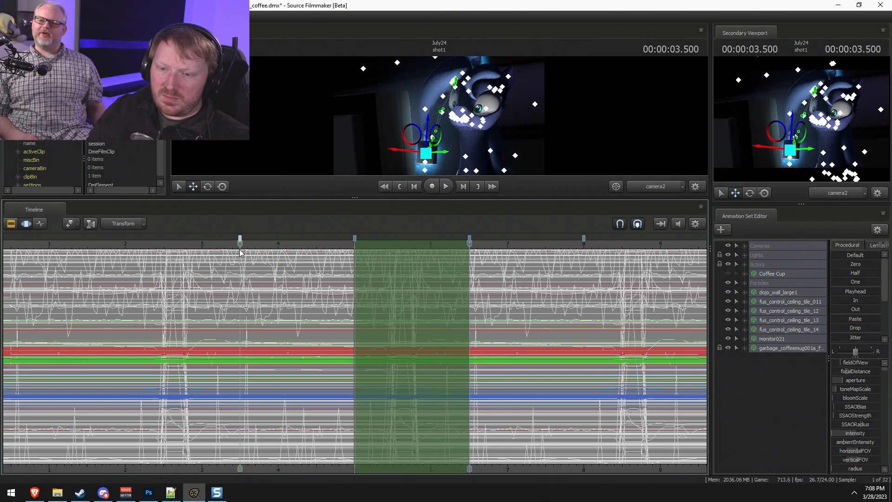
Place a narrow time selection with falloff on both sides around the 5-second bookmark.
left_click_drag(405, 264, 514, 279)
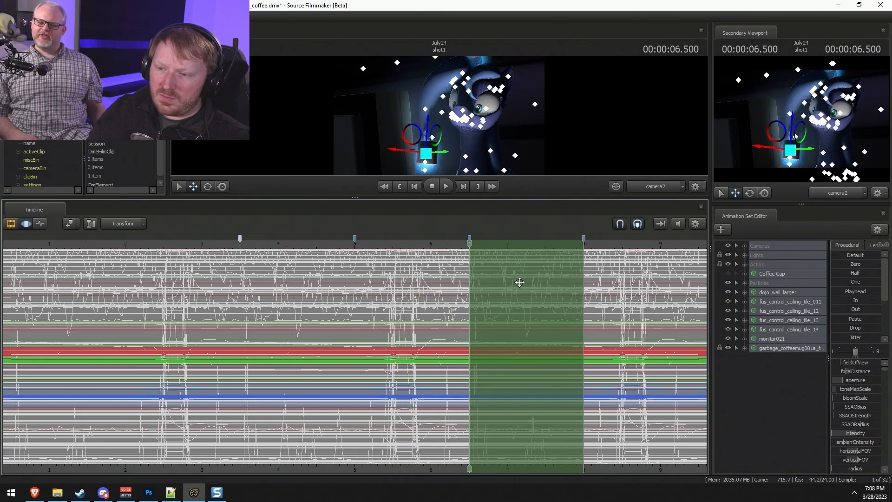
left_click_drag(333, 310, 287, 322)
key("F2")
key("F3")
left_click(348, 296)
scroll(392, 297, "up", 6)
left_click_drag(349, 289, 365, 280)
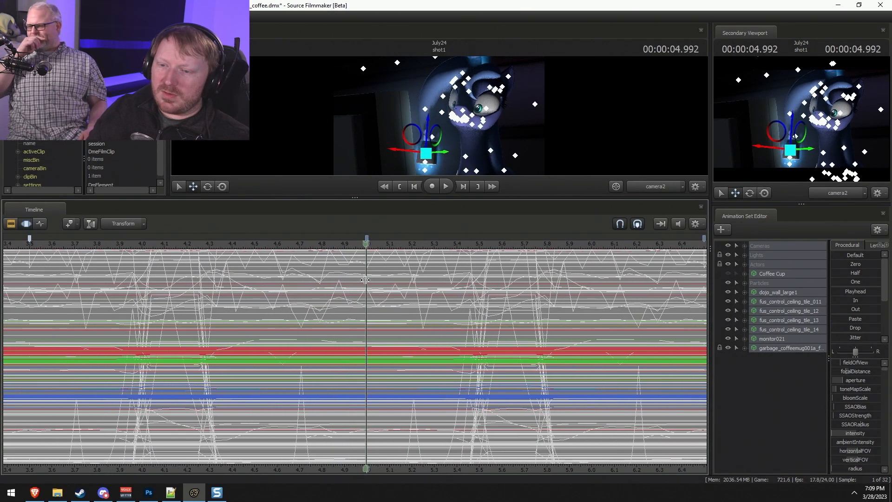
left_click(365, 280, "shift")
scroll(365, 280, "down", 1, "shift")
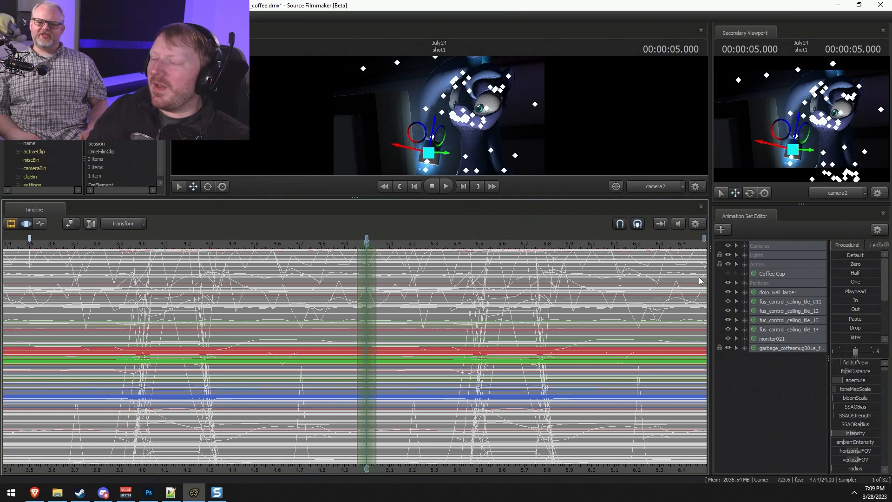
Enlarge the viewport and play back the animation across the 5-second bookmark.
left_click_drag(634, 197, 631, 286)
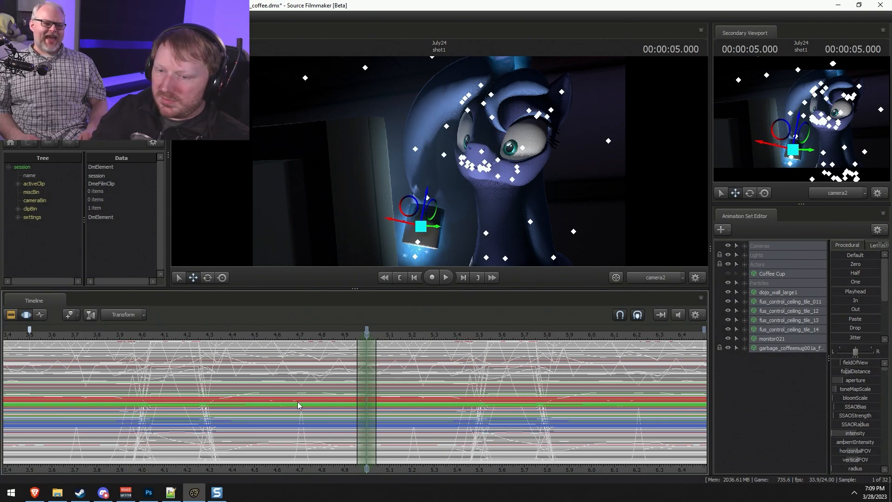
left_click(285, 338)
key("space")
key("space")
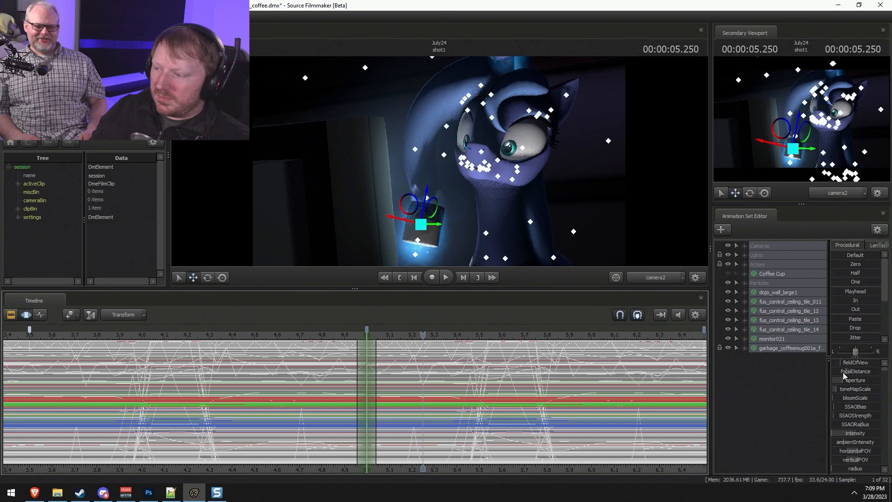
scroll(843, 335, "down", 3)
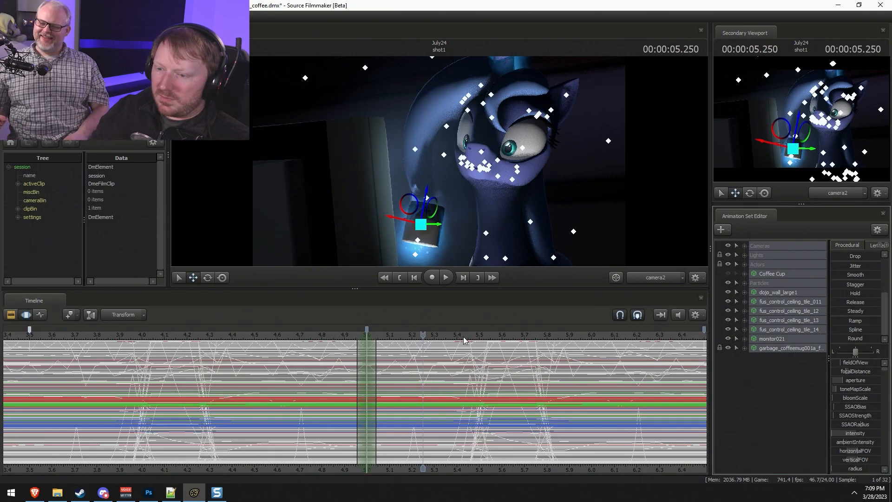
scroll(461, 341, "down", 3)
left_click(362, 335)
key("space")
key("space")
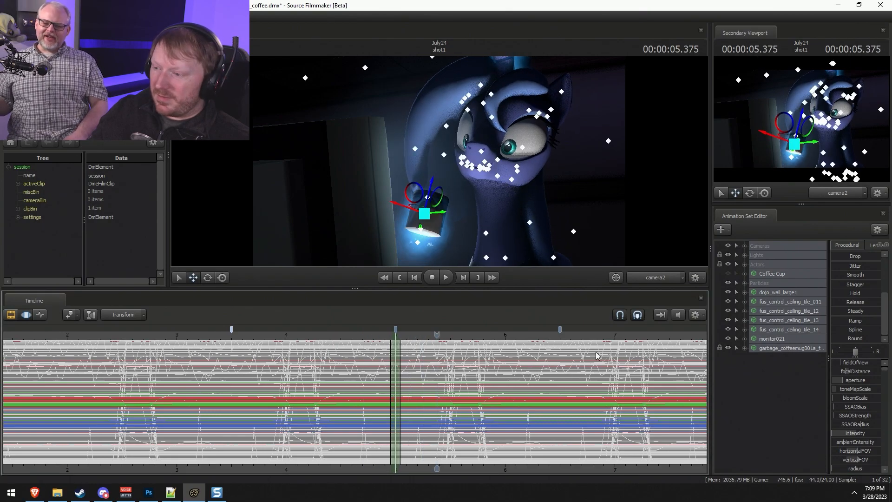
Apply the Round procedural preset to the Coffee Cup's motion between about 4.8 and 5.1 seconds, with falloff on both sides.
left_click(775, 276)
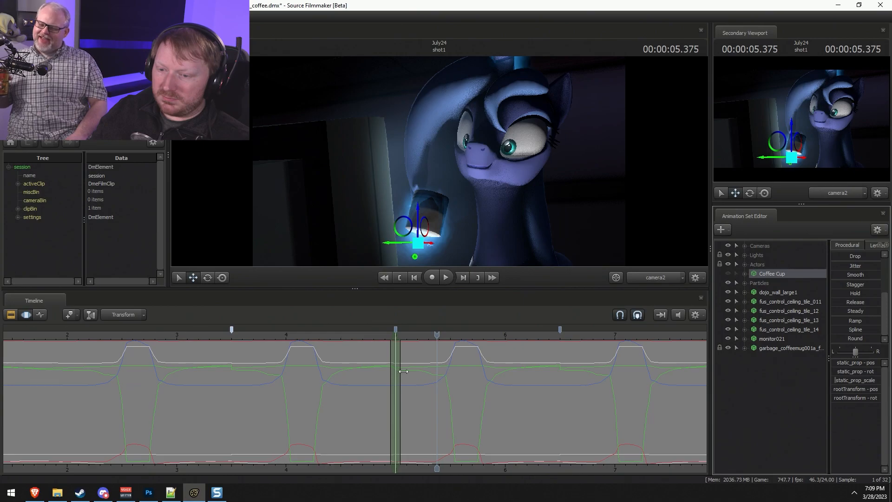
left_click_drag(377, 375, 410, 380, "shift")
scroll(409, 380, "up", 4, "shift")
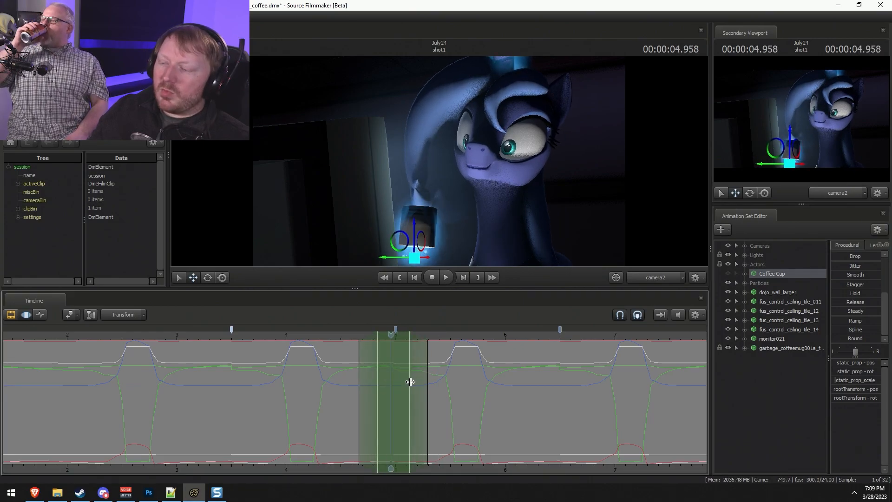
left_click(851, 328)
left_click(839, 341)
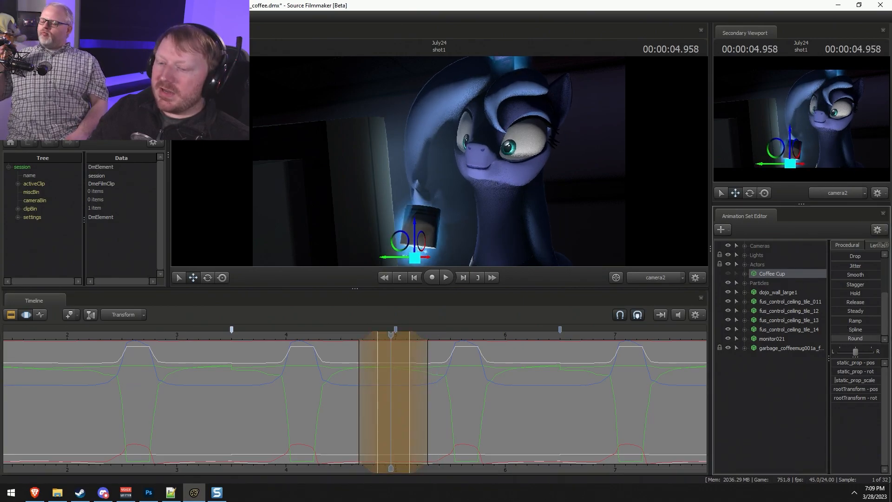
Play back the Coffee Cup's motion through the adjusted section around 5 seconds.
left_click(331, 335)
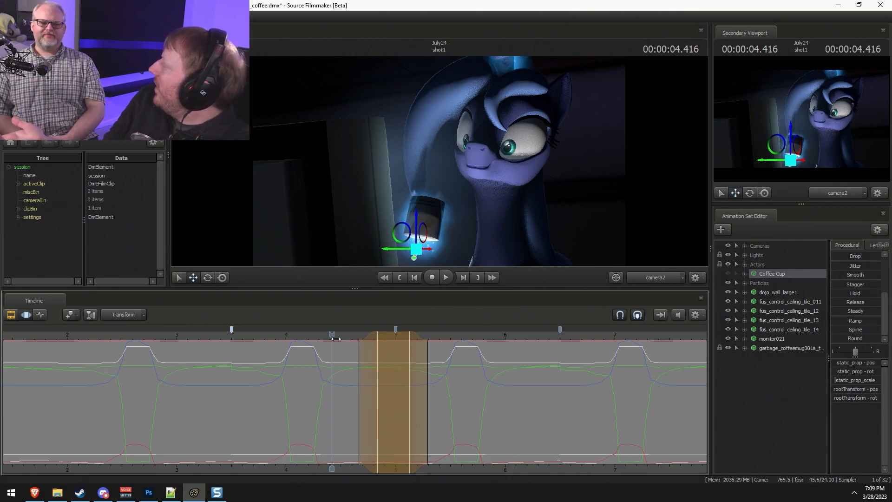
key("space")
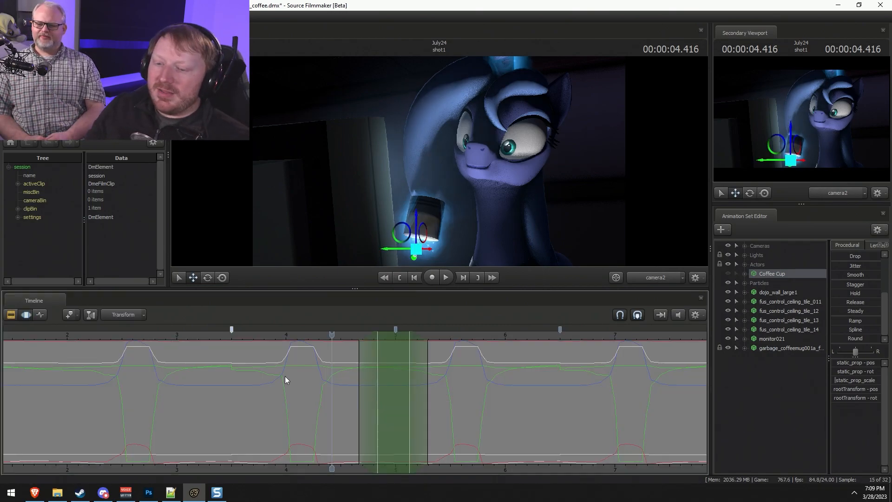
key("space")
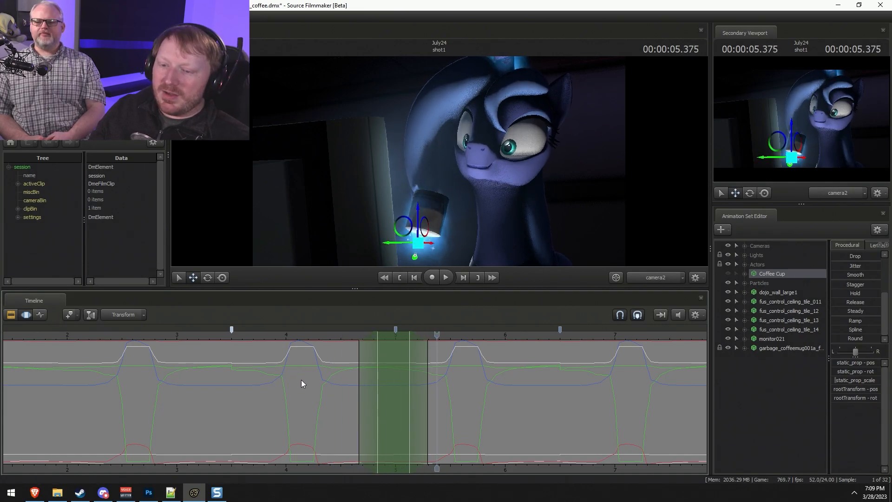
Place the playhead on the 3.5-second bookmark and show shot1 in the clip editor.
left_click_drag(340, 371, 578, 406)
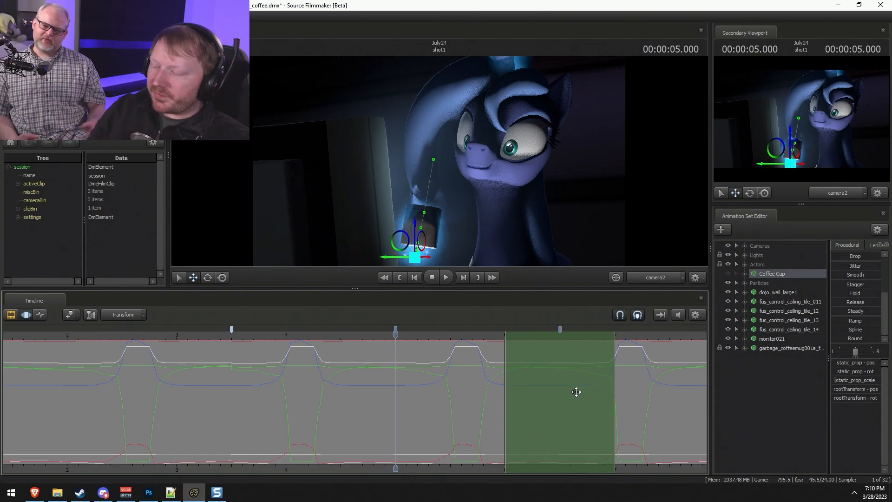
scroll(705, 349, "down", 3)
key("F2")
key("F3")
left_click_drag(395, 336, 302, 338)
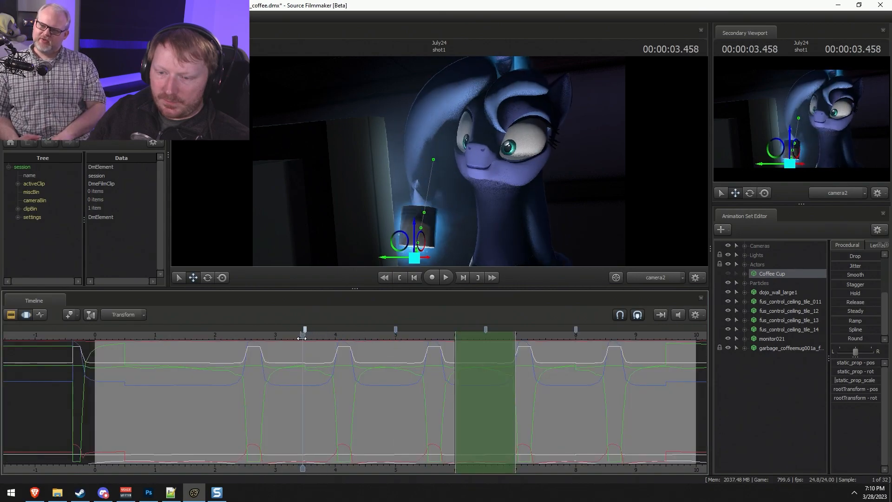
key("F2")
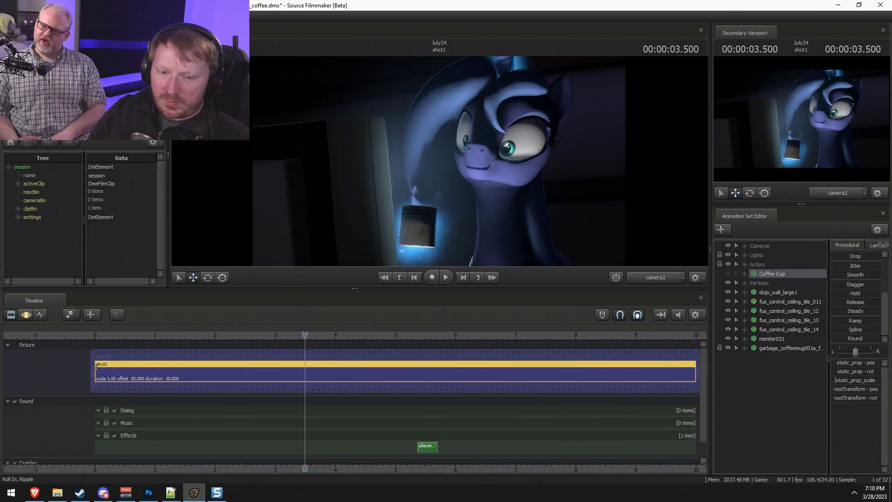
Trim the sequence range around shot1 so that it starts at 3.5 seconds and ends at the 8-second bookmark.
left_click_drag(97, 370, 108, 370)
left_click_drag(74, 374, 311, 376)
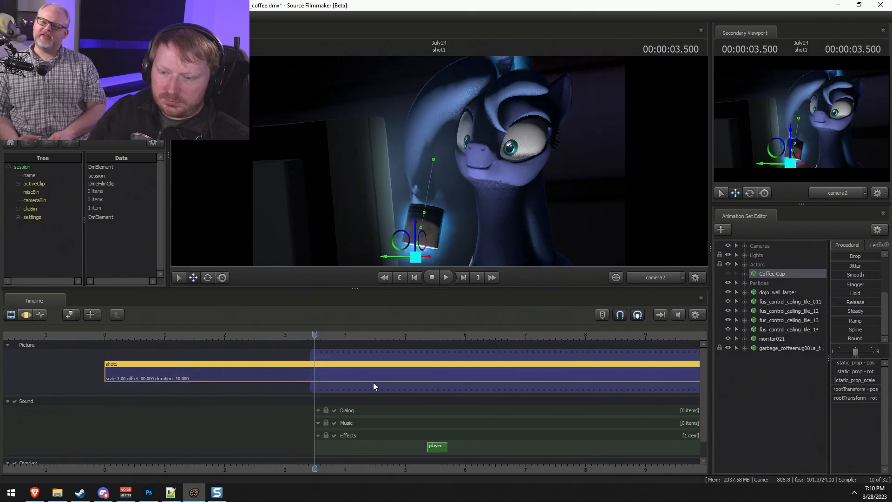
key("F3")
left_click(587, 334)
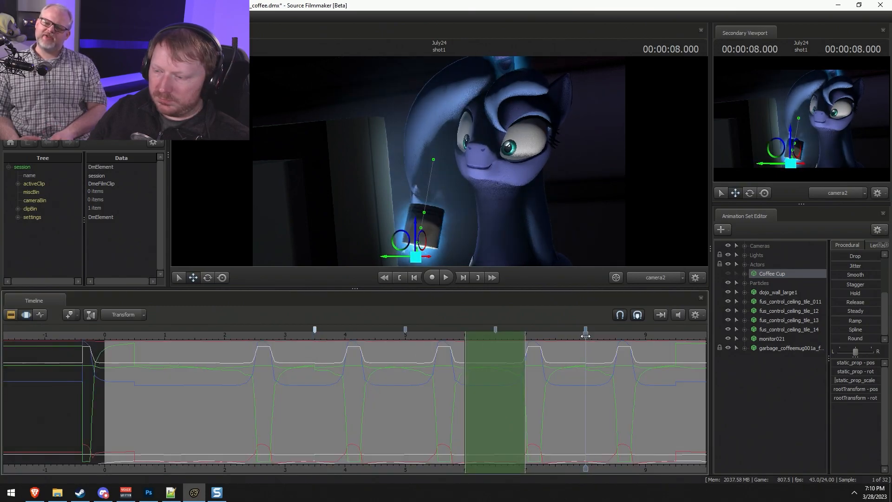
key("F2")
left_click_drag(654, 368, 588, 368)
scroll(350, 356, "up", 8)
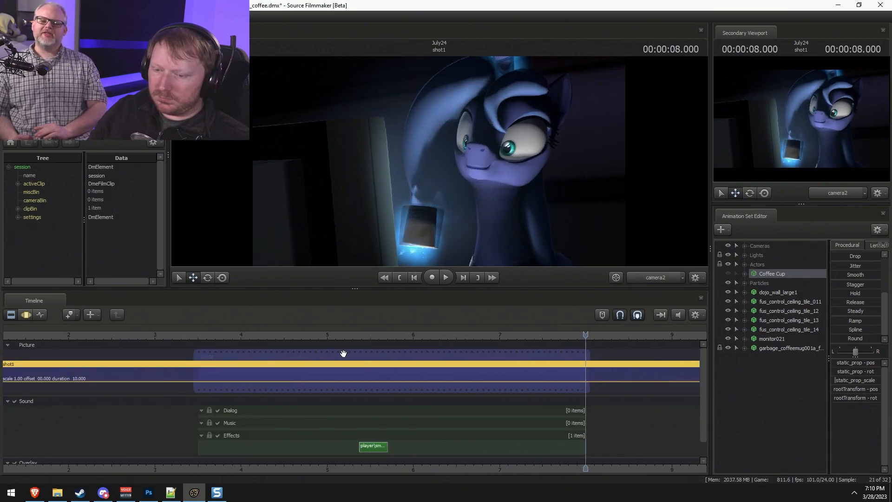
Move the playhead to about 4.958 seconds and enlarge the primary viewport by reducing the timeline's height.
left_click(323, 340)
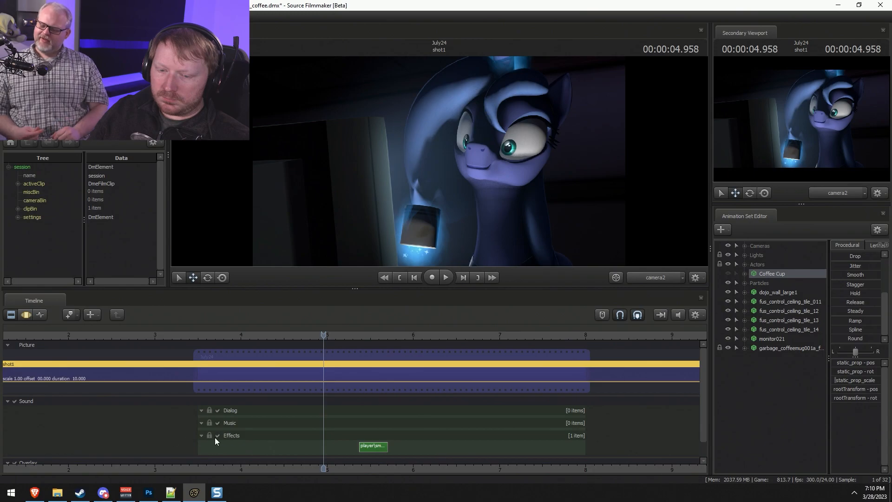
key("F3")
scroll(344, 355, "down", 5)
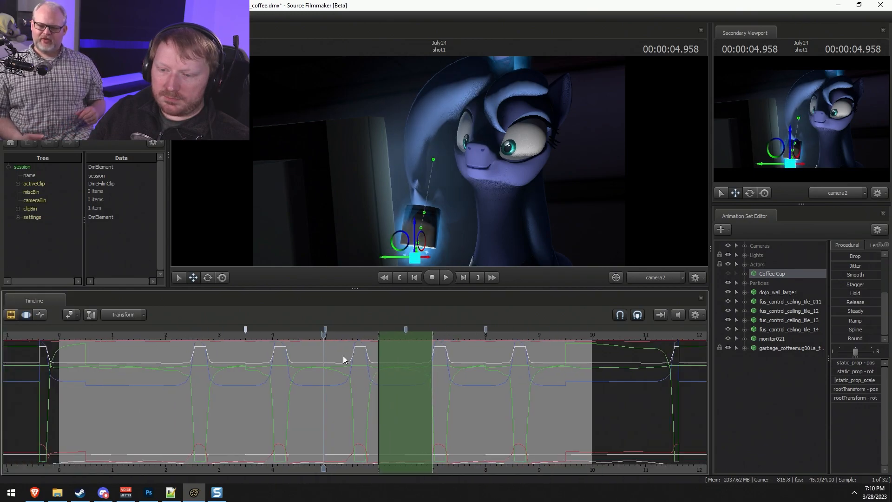
key("F2")
left_click_drag(471, 290, 455, 363)
key("F3")
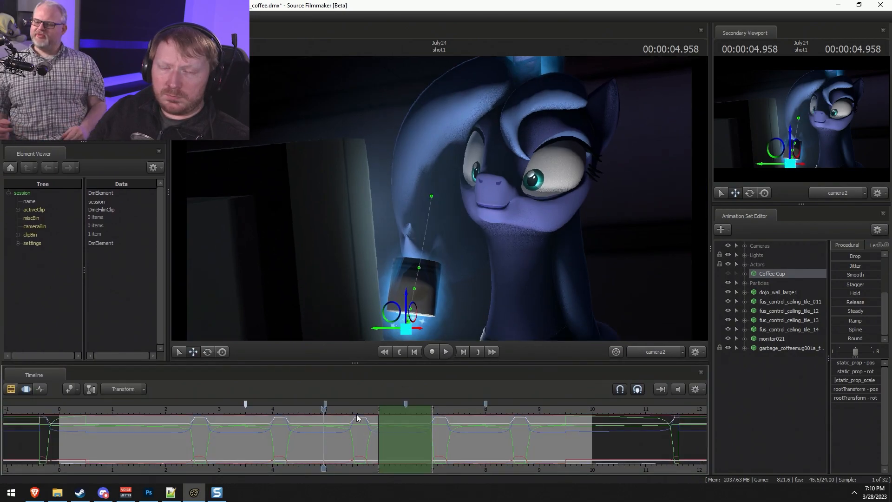
Start a movie export without saving the session and set the output path to usermod\elements\sessions\luna_coffee_loop\luna_coffee_loop_.
mouse_move(38, 116)
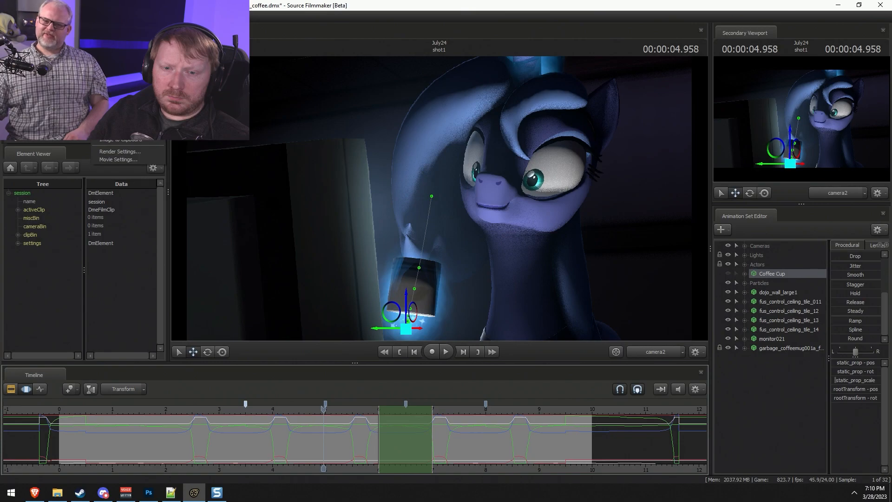
left_click(110, 115)
left_click(450, 253)
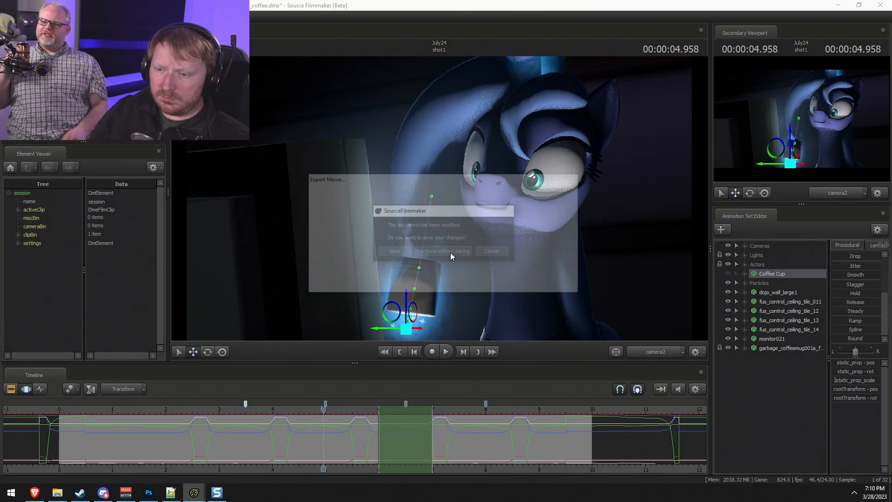
left_click(470, 241)
left_click(489, 239)
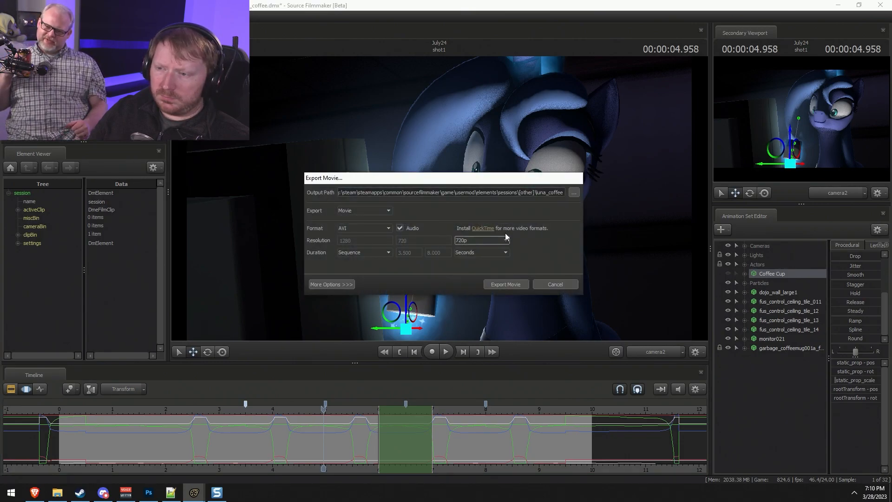
left_click(520, 192)
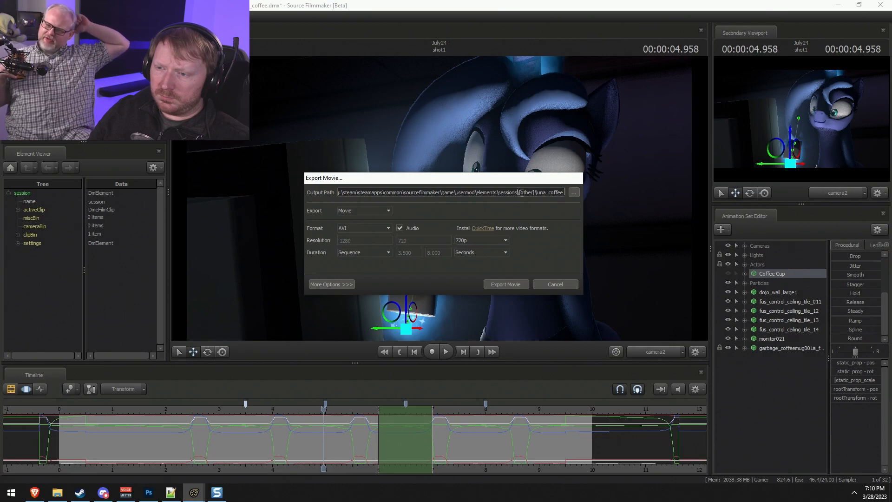
key("shift+End")
key("Delete")
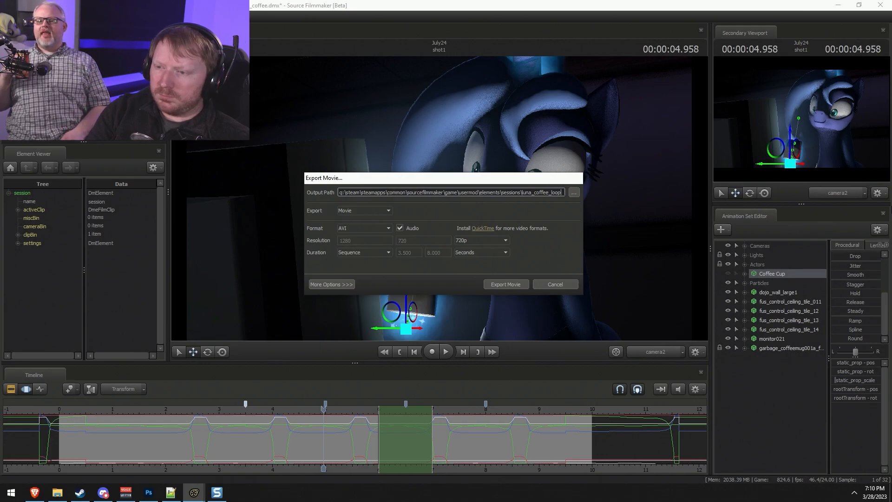
type("luna_coffe")
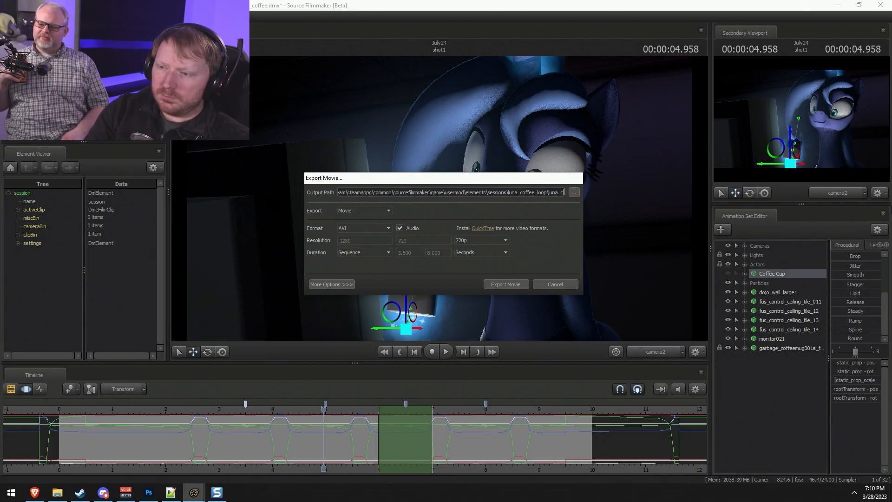
type("e_loop_")
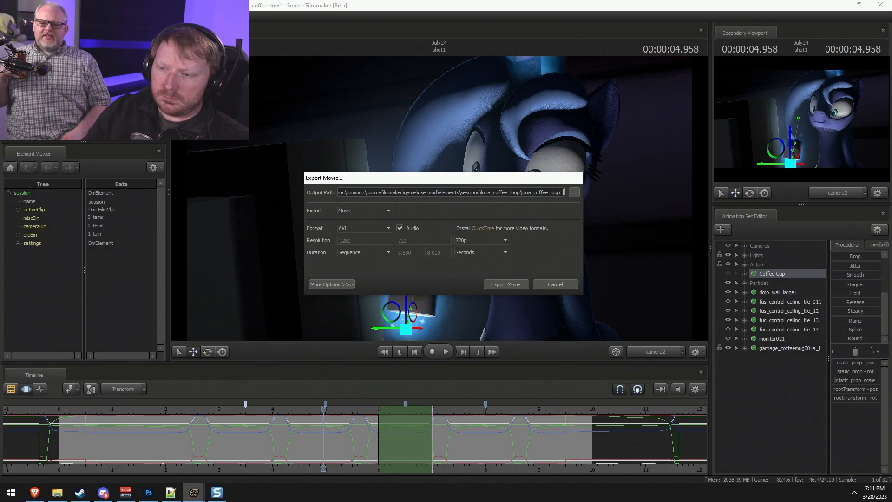
Set the export to an Image Sequence in PNG format and turn off the separate WAV file.
left_click(372, 210)
left_click(352, 225)
left_click(367, 227)
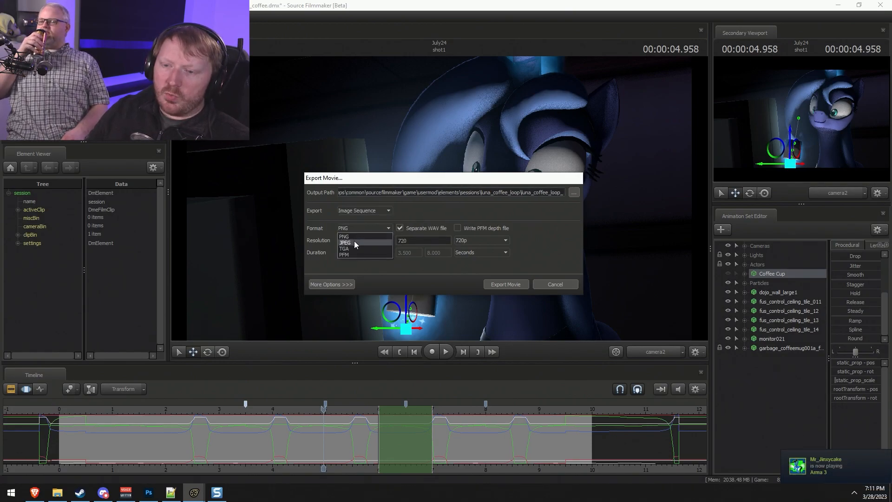
left_click(355, 238)
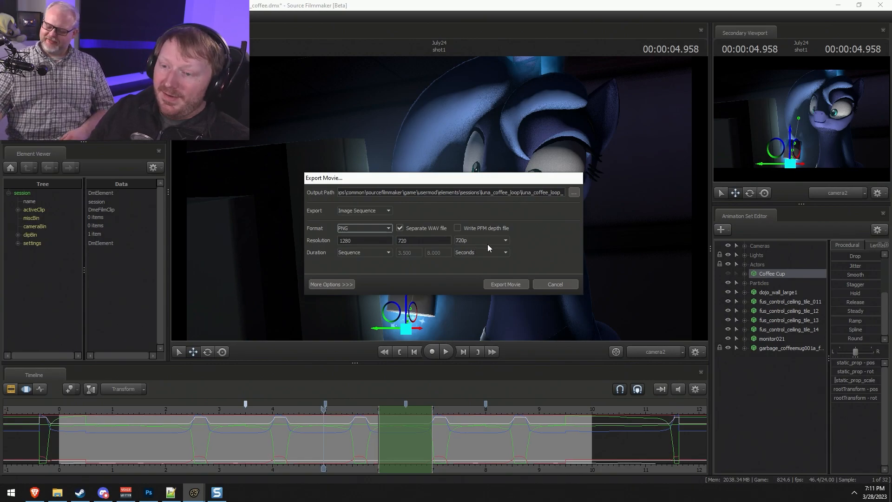
left_click(401, 228)
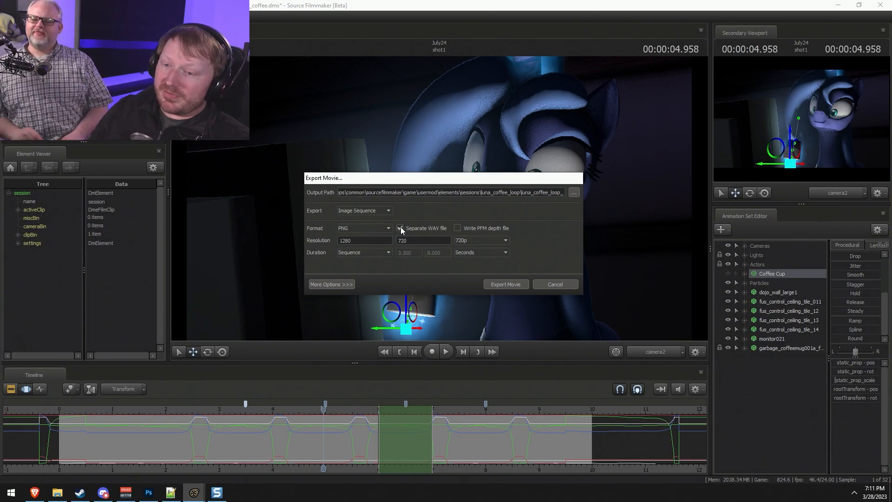
Look over the additional render settings and the depth of field sample choices, and leave the export dialog without exporting.
left_click(333, 285)
left_click(469, 302)
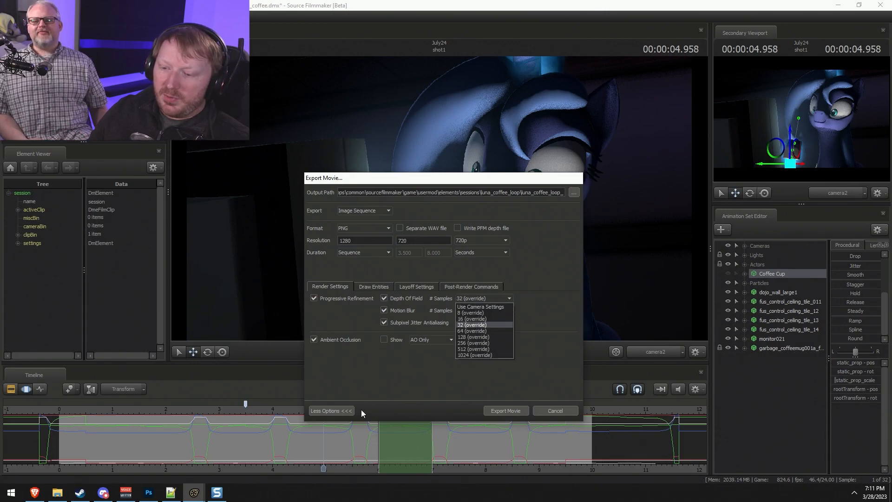
left_click(497, 408)
left_click(567, 412)
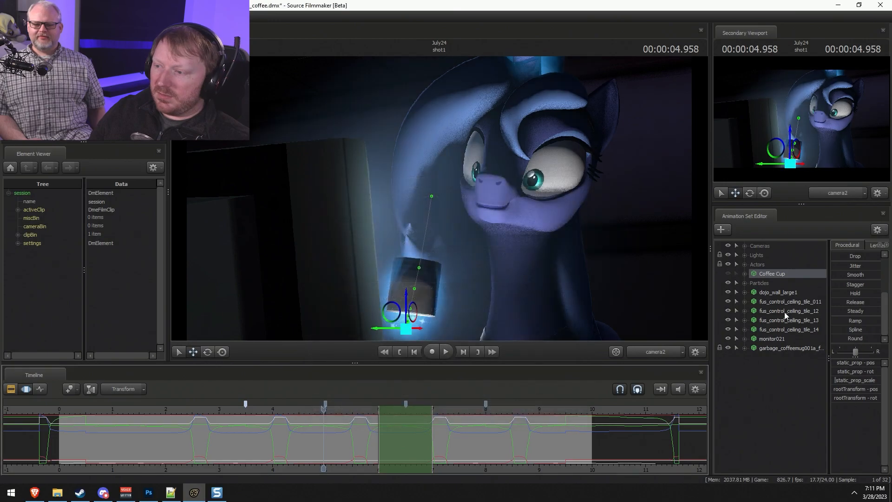
Select the Cameras group, extend the time selection across the whole timeline and adjust the camera's focal distance.
left_click(780, 249)
double_click(582, 429)
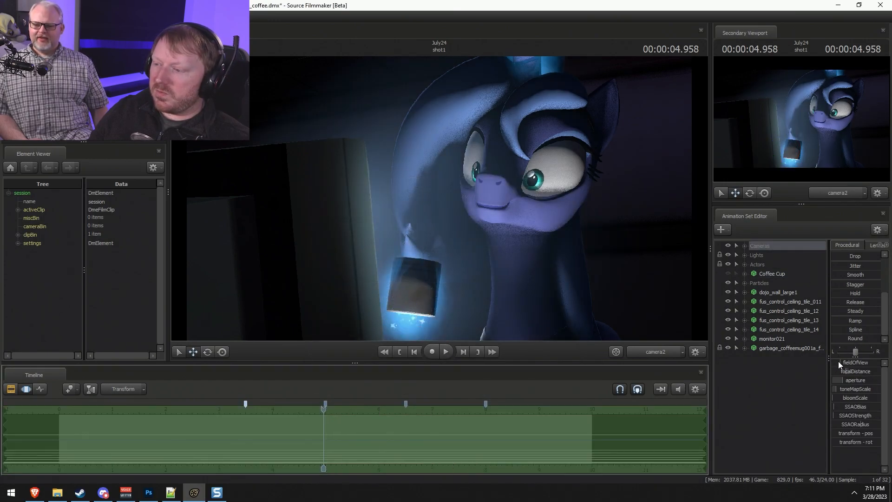
left_click_drag(854, 371, 846, 375)
key("F3")
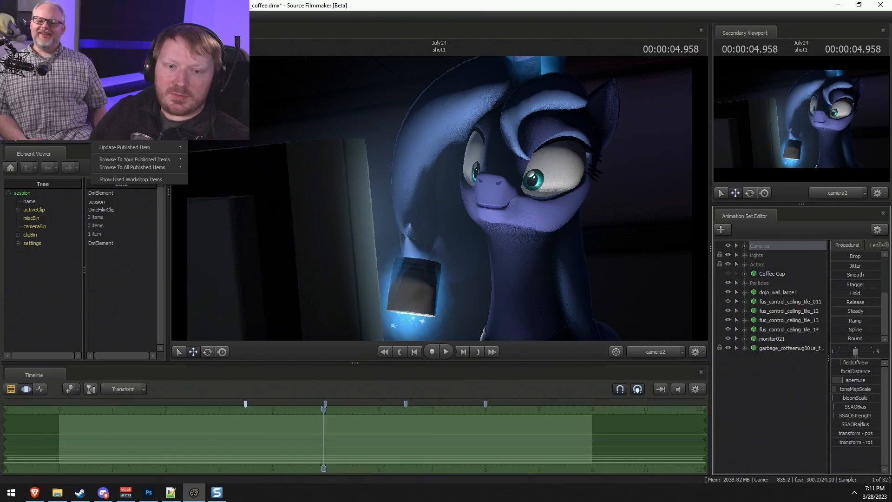
Reopen the movie export without saving and set both the depth of field and motion blur samples to 64 (override).
mouse_move(37, 116)
left_click(110, 116)
left_click(437, 252)
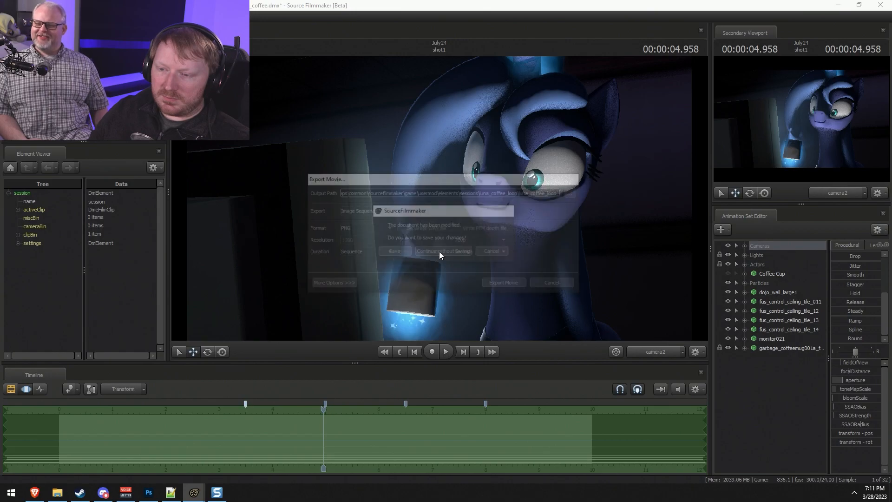
left_click(344, 284)
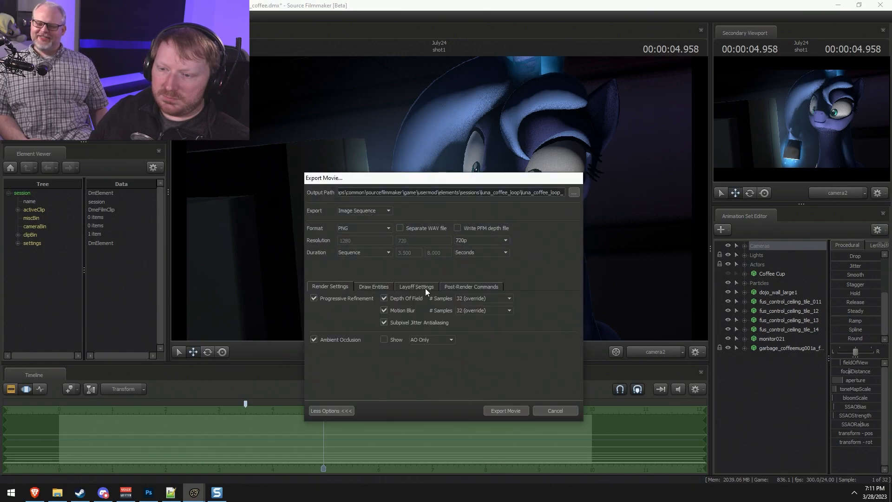
left_click(475, 298)
left_click(483, 331)
left_click(479, 310)
left_click(477, 342)
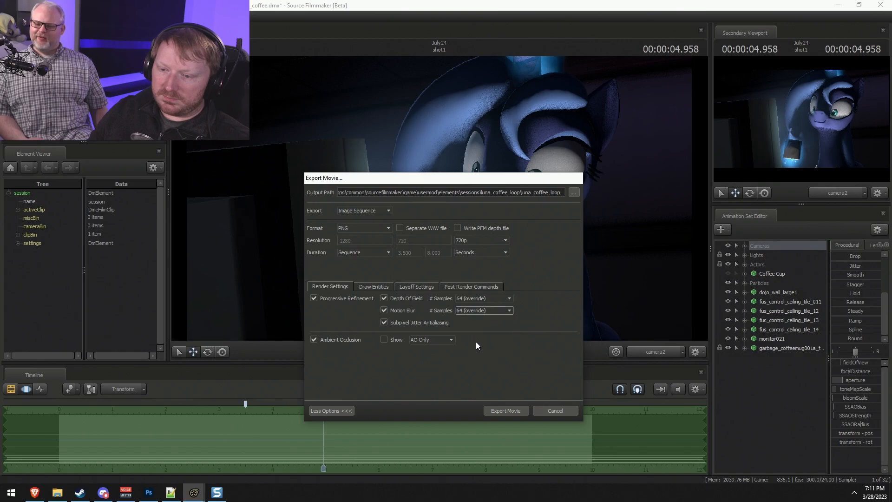
left_click(343, 409)
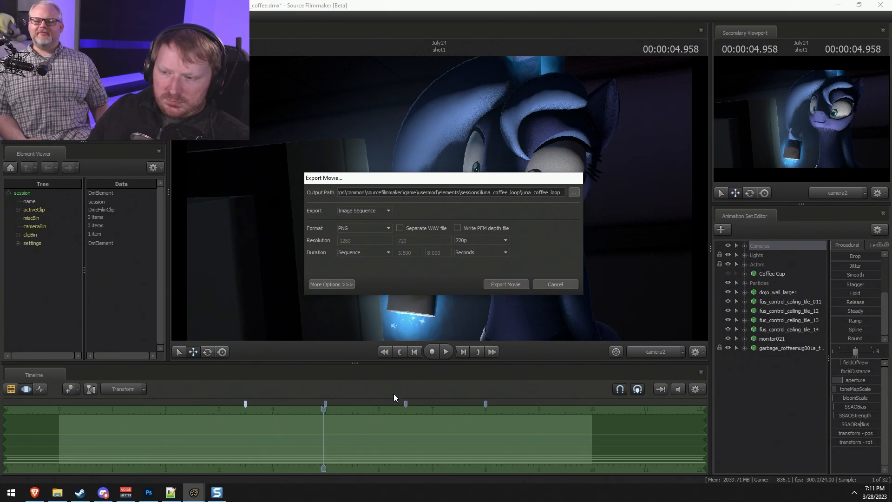
Check the sequence's range in the clip editor and export the PNG image sequence without saving the session.
left_click(543, 283)
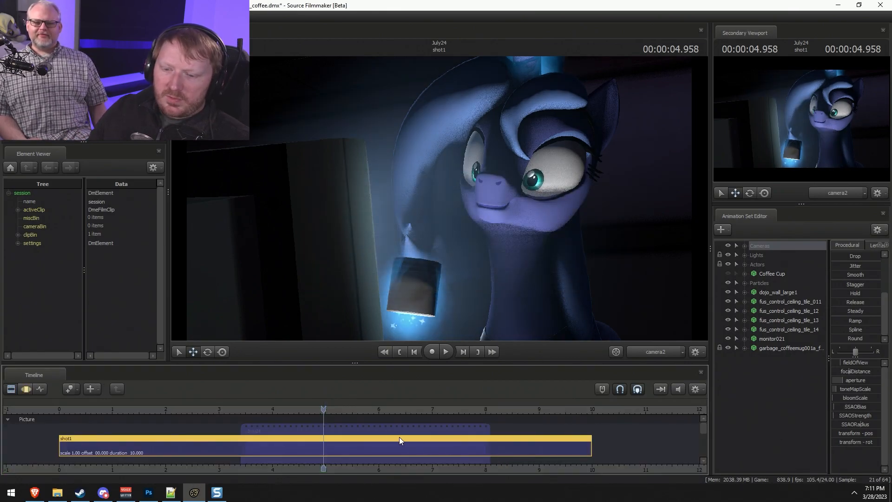
mouse_move(28, 115)
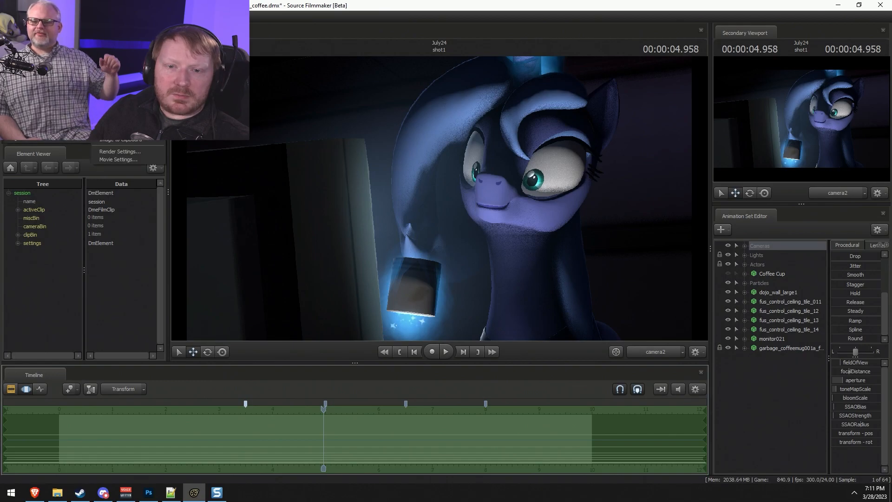
left_click(111, 131)
left_click(474, 249)
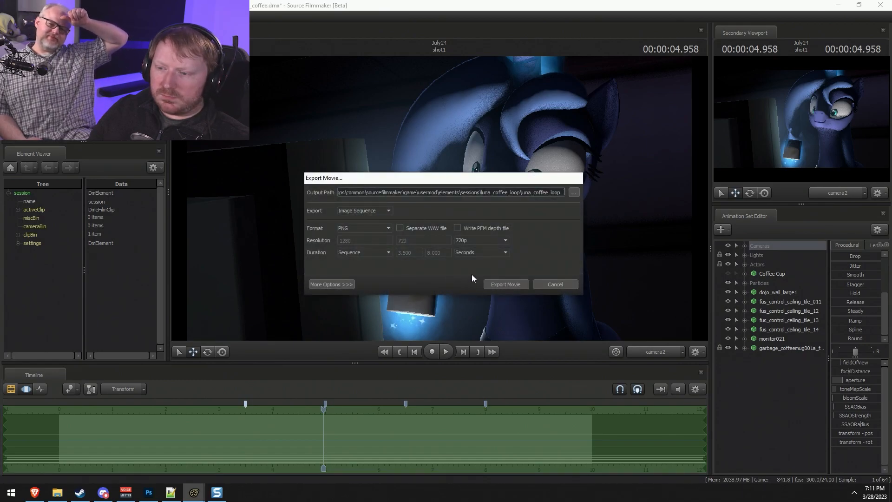
left_click(506, 284)
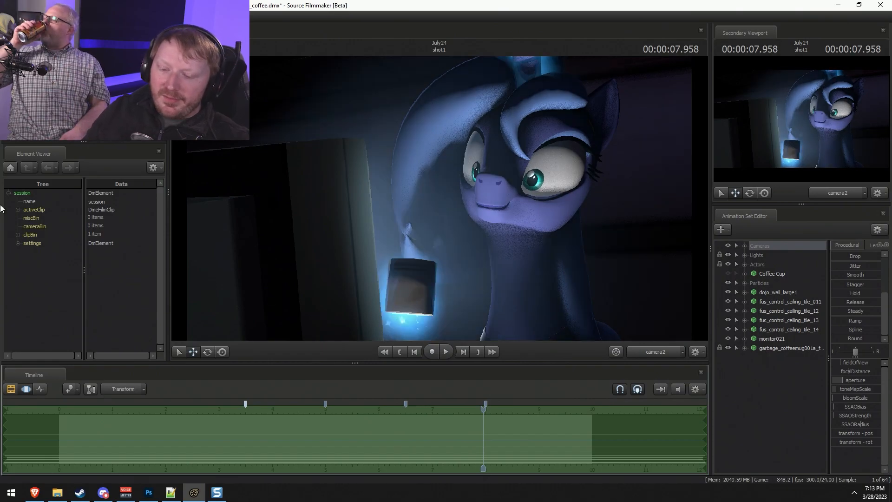
Switch to Photoshop and close both open documents, discarding the changes to Untitled-2.
left_click(149, 492)
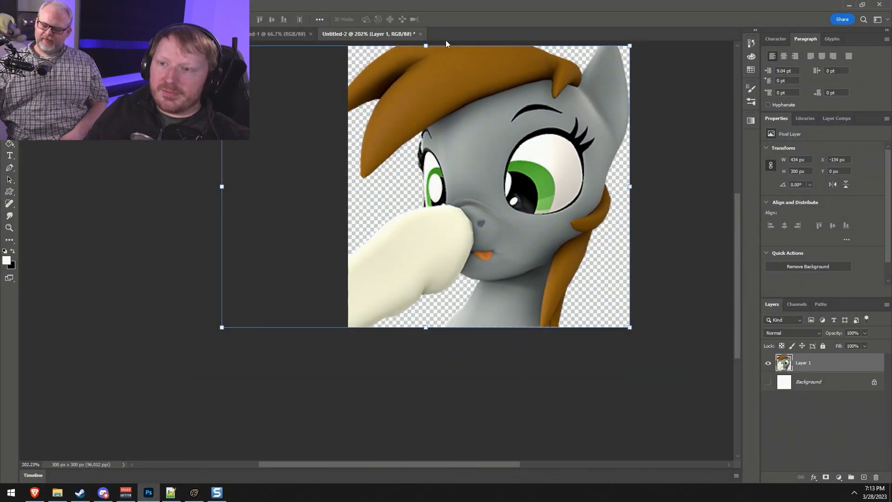
left_click(420, 34)
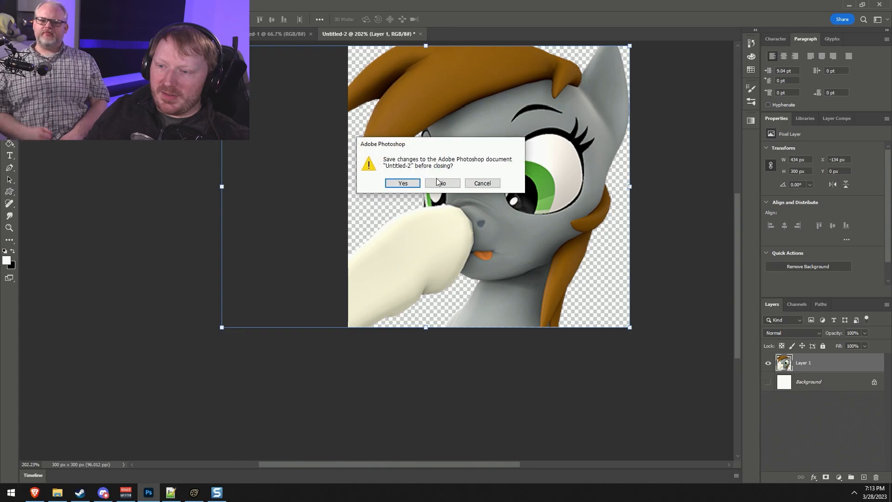
left_click(437, 182)
left_click(301, 35)
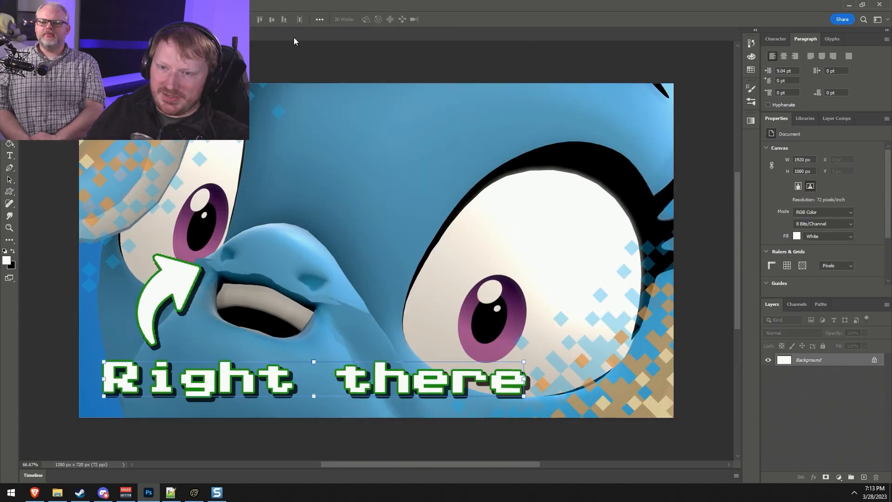
key("ctrl+w")
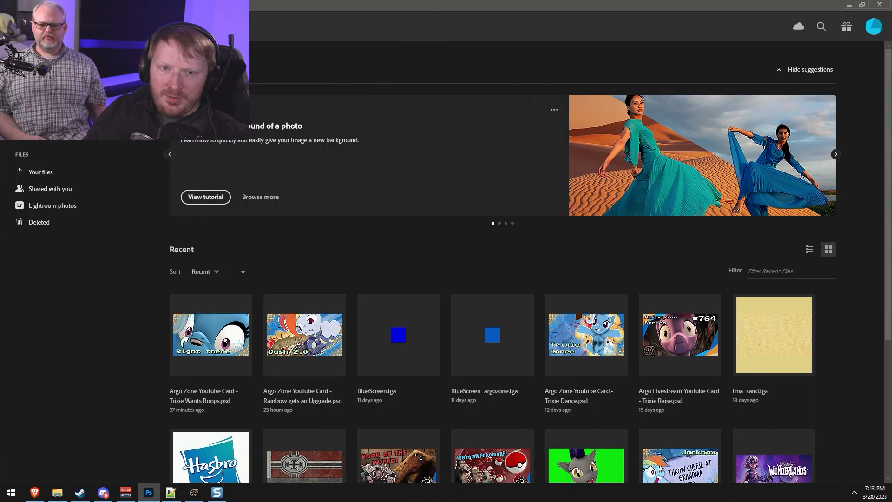
Start opening a file and browse to the luna_coffee_loop folder inside SourceFilmmaker's usermod/elements/sessions folder.
left_click(19, 5)
left_click(28, 25)
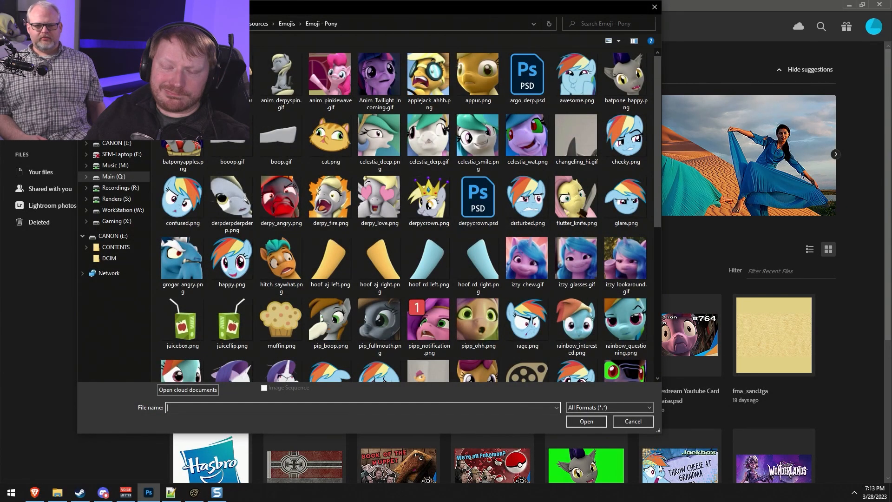
left_click(114, 79)
left_click(114, 89)
double_click(186, 117)
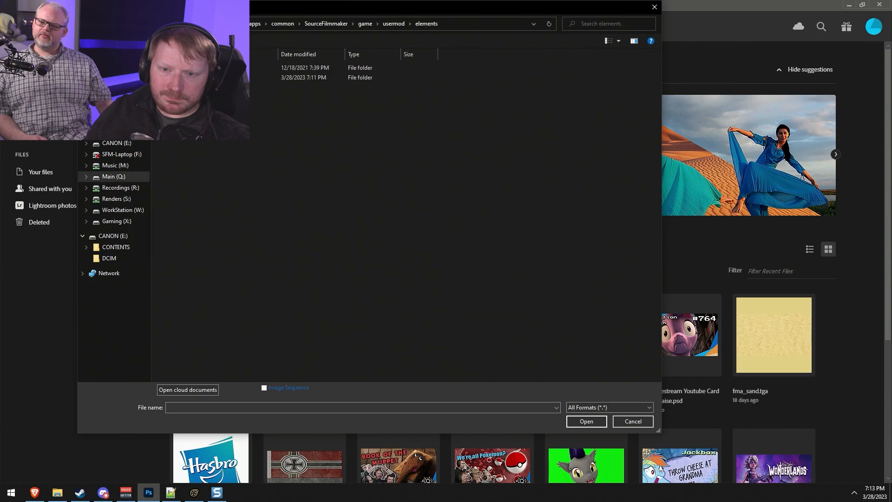
double_click(224, 77)
scroll(230, 260, "down", 10)
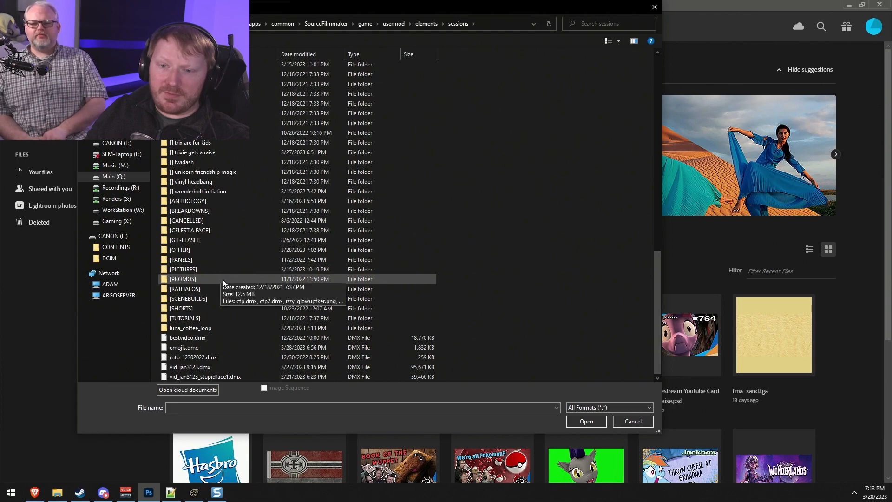
scroll(223, 281, "up", 6)
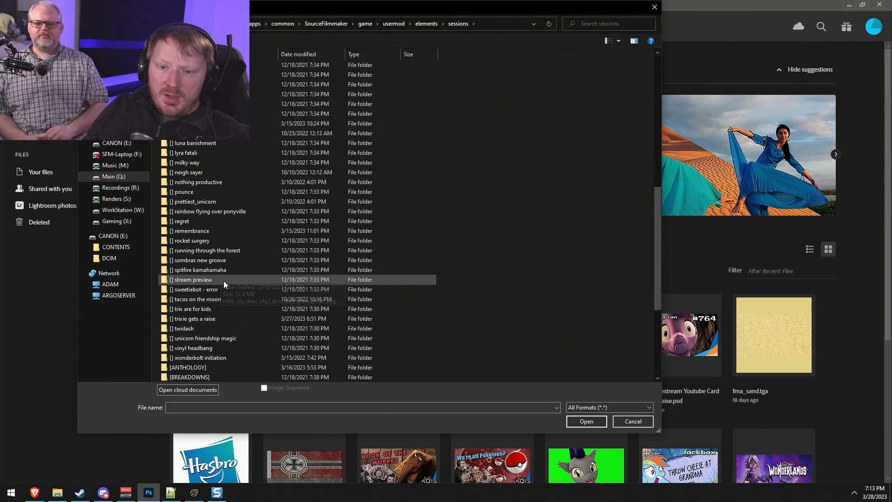
scroll(222, 281, "down", 6)
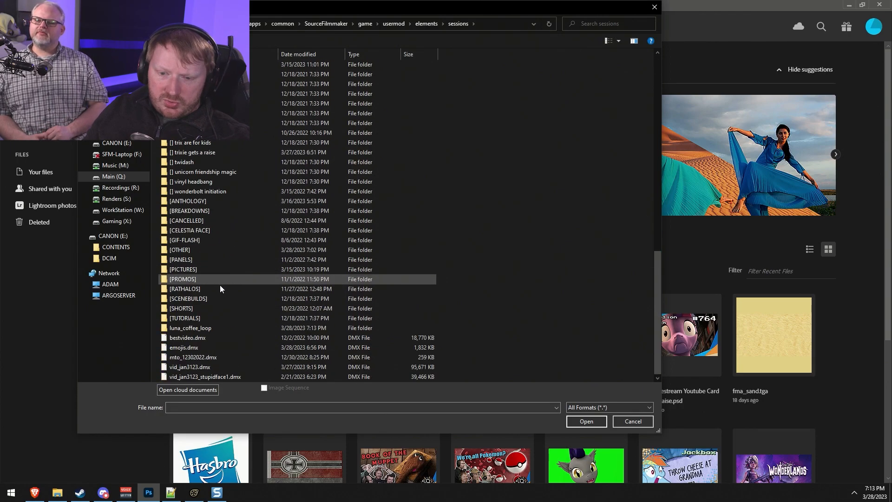
double_click(188, 328)
Open luna_coffee_loop_000084.png as an image sequence at 30 fps.
left_click(232, 88)
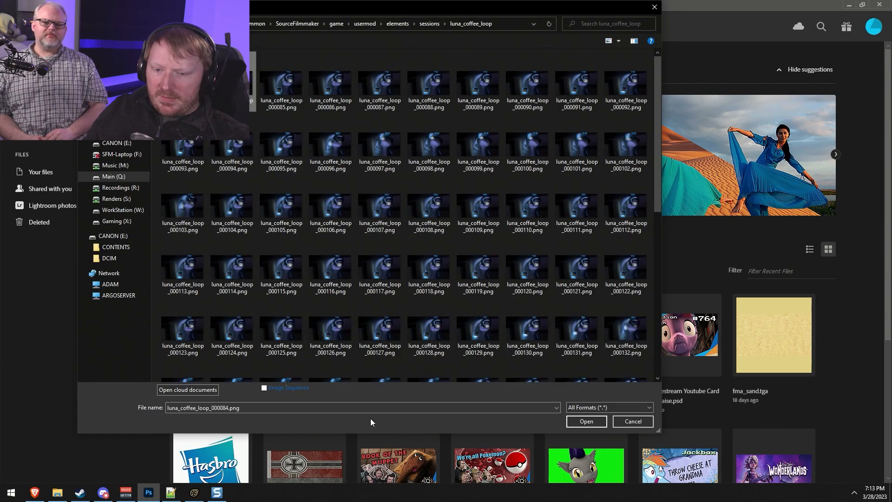
left_click(265, 387)
left_click(586, 421)
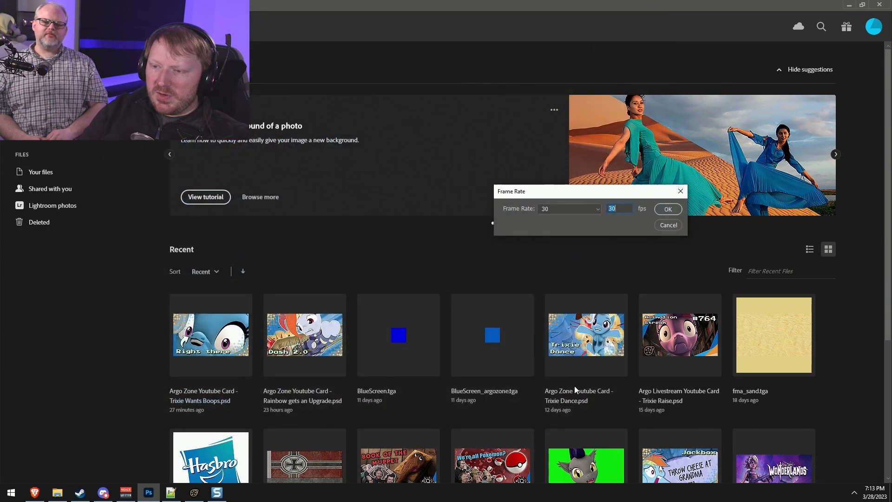
left_click(667, 209)
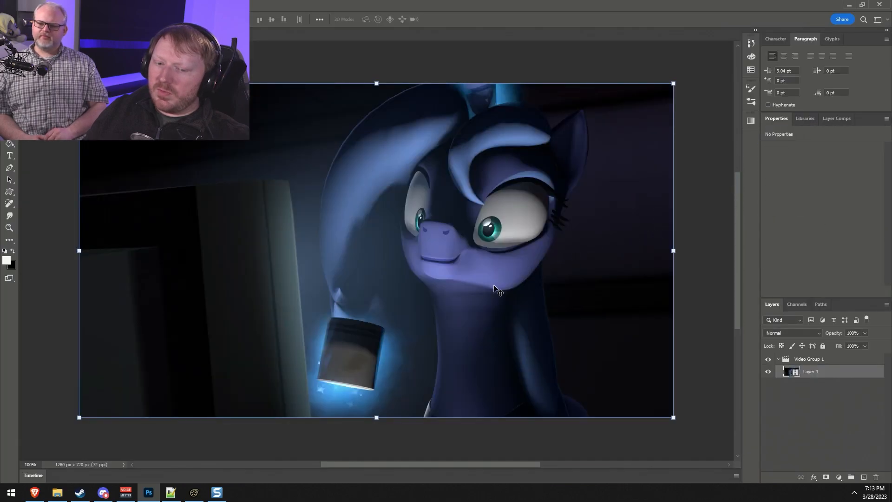
Switch to Source Filmmaker, examine the session's renderSettings in the Element Viewer, and return to Photoshop.
left_click(195, 494)
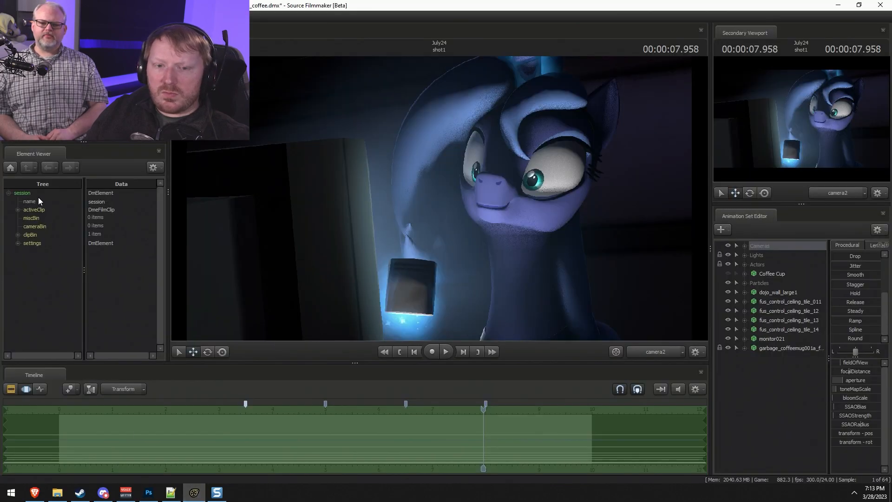
left_click(18, 243)
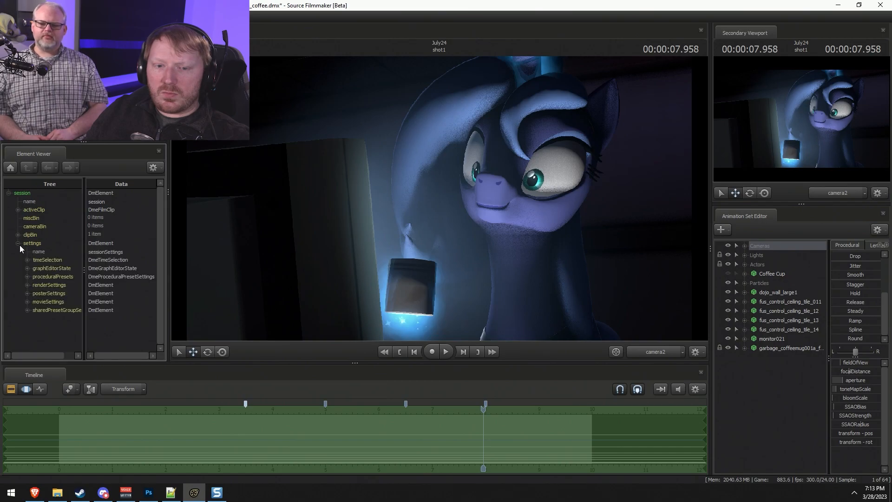
left_click(27, 285)
key("alt+Tab")
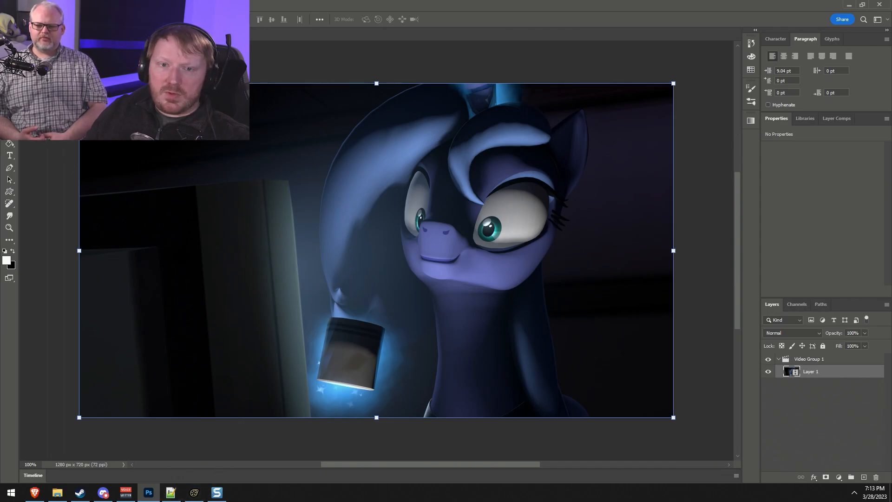
Close Untitled-1 without saving and reopen luna_coffee_loop_000084.png as an image sequence, choosing the frame rate that matches the Source Filmmaker session.
key("ctrl+w")
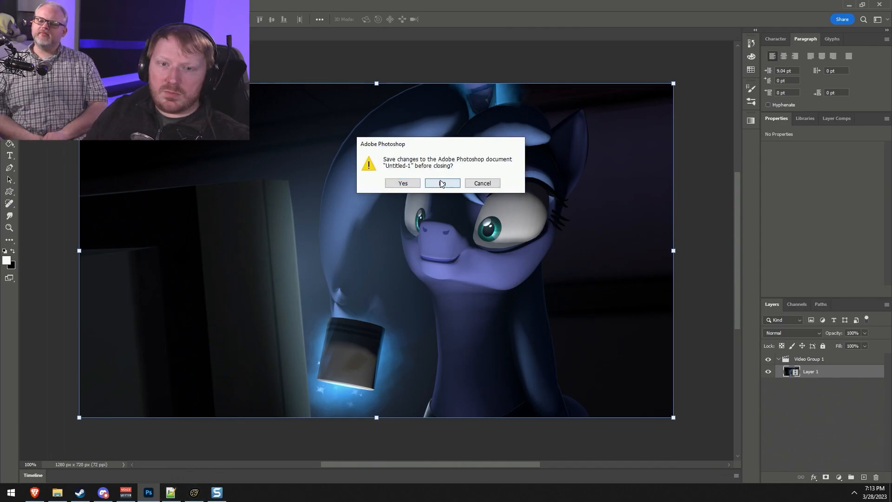
left_click(443, 184)
left_click(19, 4)
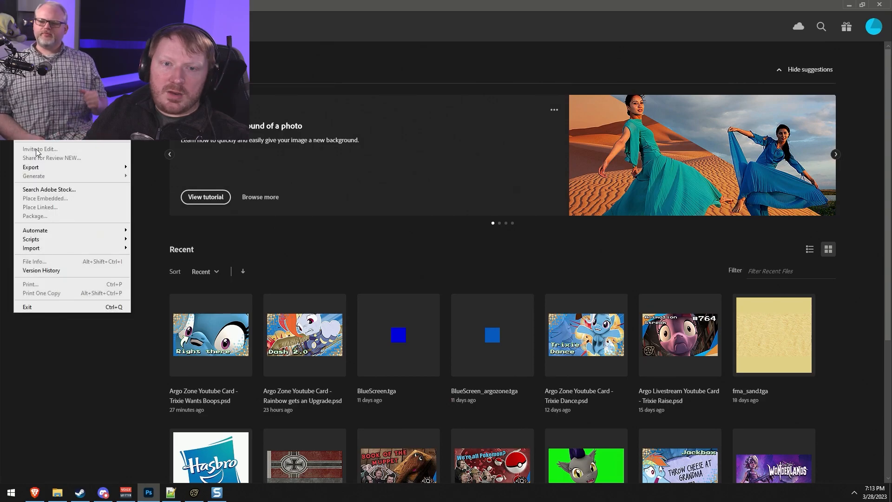
left_click(31, 24)
left_click(235, 88)
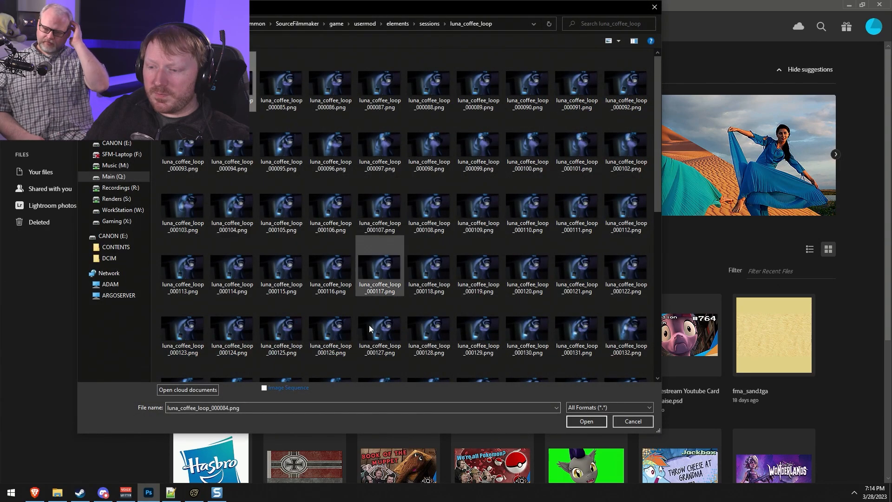
left_click(275, 390)
left_click(587, 421)
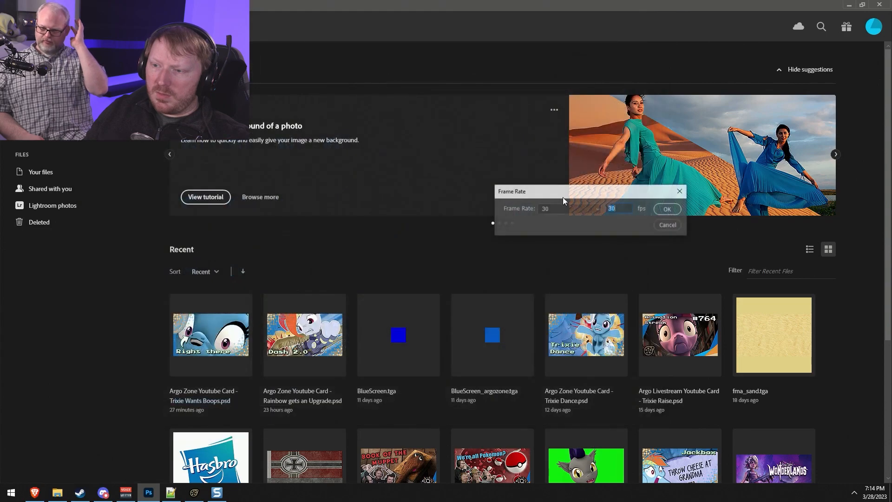
left_click(560, 208)
left_click(563, 257)
left_click(666, 209)
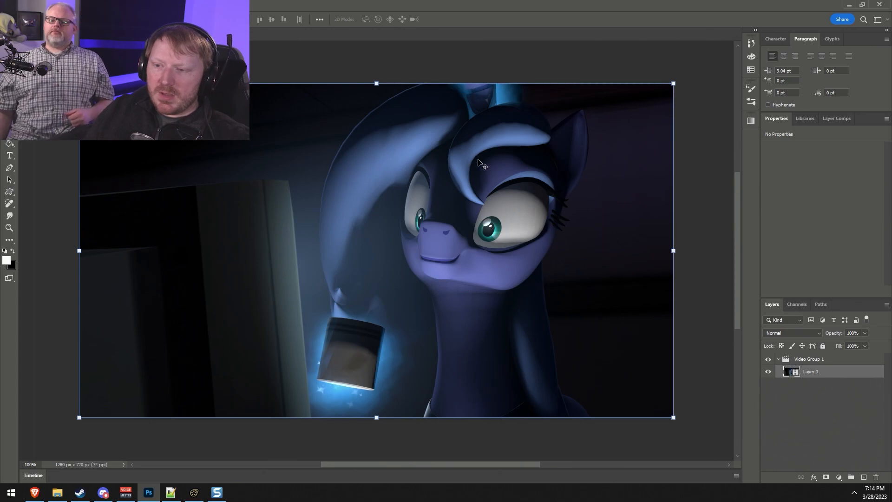
Add a Levels adjustment layer, move it above Video Group 1, and set its midtone input to 1.09 and white input to 230.
scroll(495, 267, "down", 3, "alt")
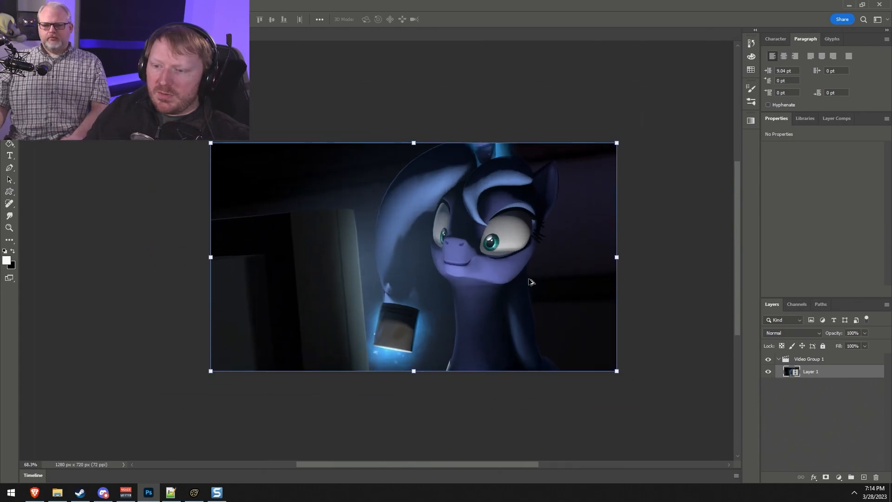
scroll(531, 282, "up", 1, "alt")
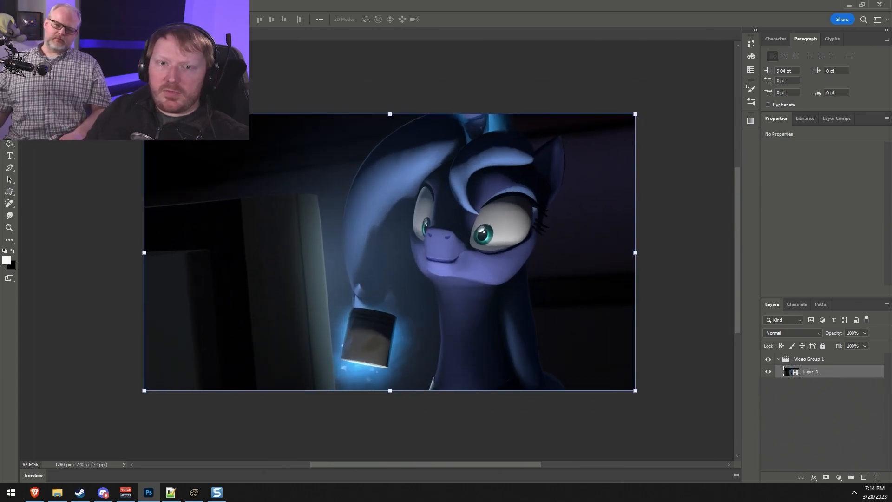
left_click(71, 5)
mouse_move(52, 4)
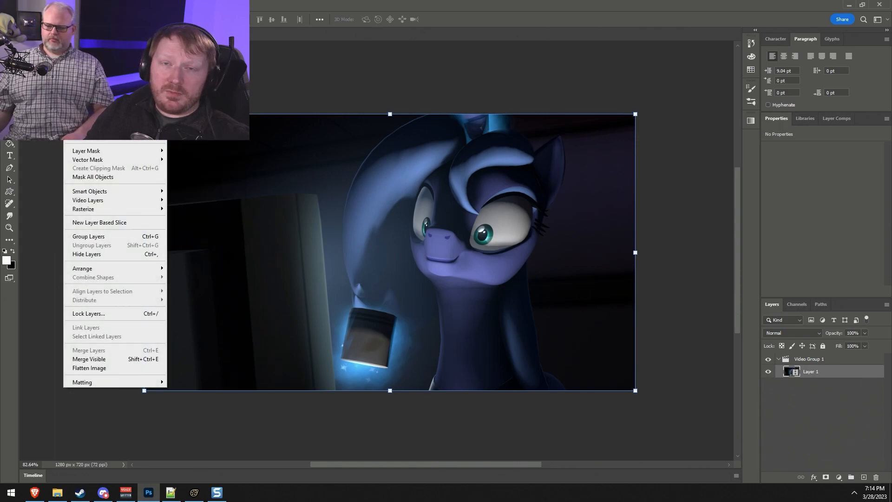
mouse_move(96, 127)
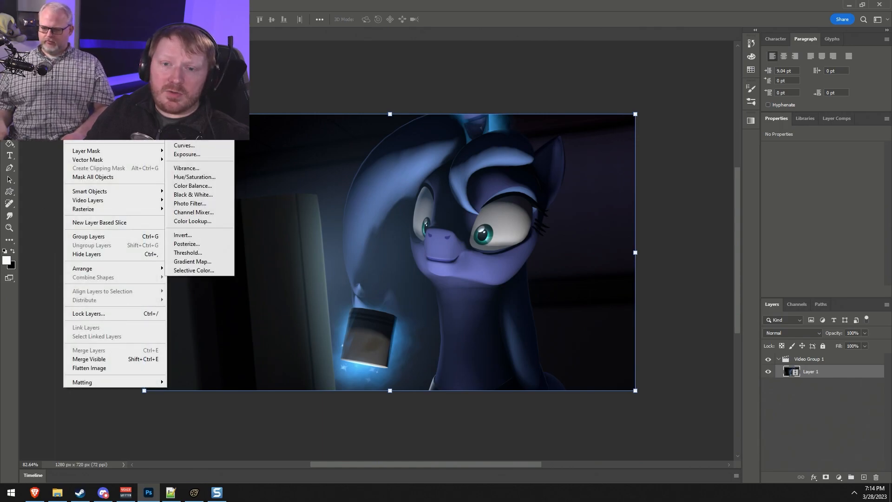
left_click(185, 135)
left_click(657, 200)
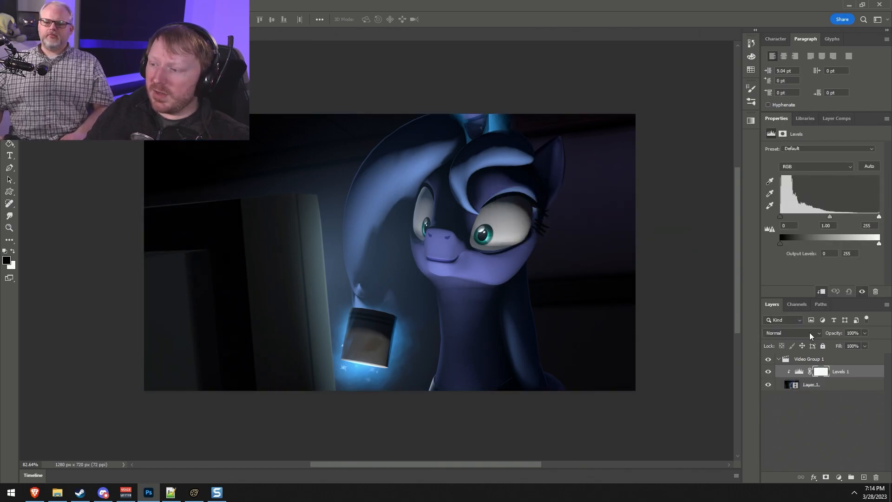
left_click_drag(847, 378, 837, 353)
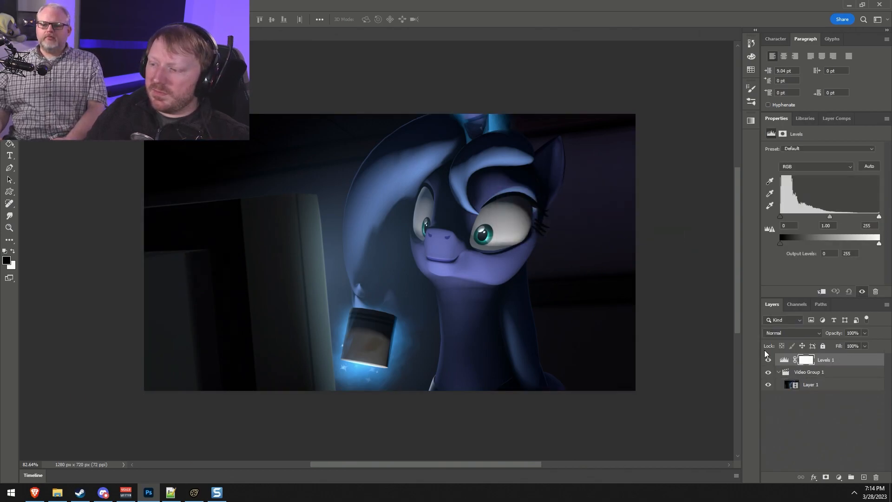
left_click_drag(781, 216, 776, 219)
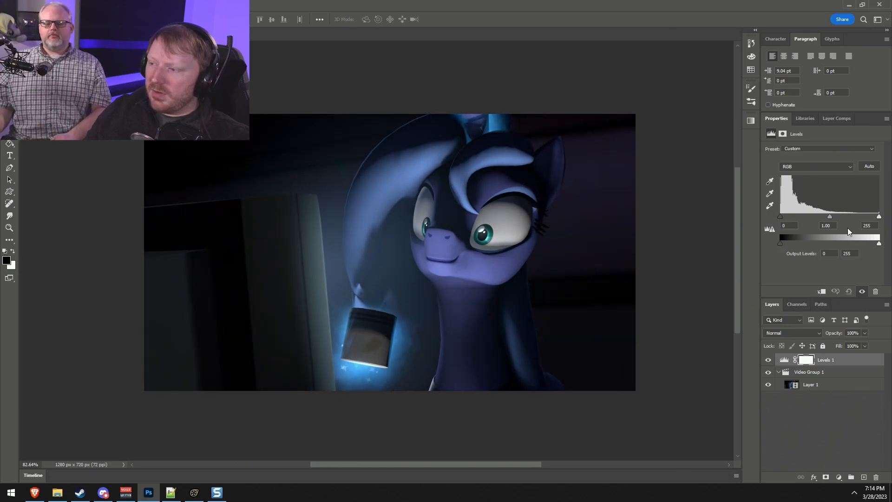
left_click_drag(880, 219, 823, 217)
Add a Vibrance adjustment layer above the Levels layer, set its vibrance to +30, and deselect all layers.
left_click(50, 5)
mouse_move(71, 5)
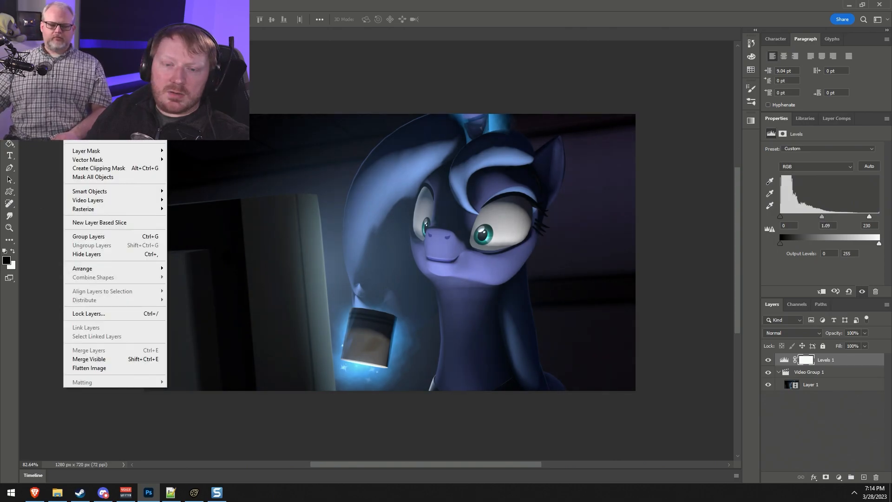
mouse_move(117, 142)
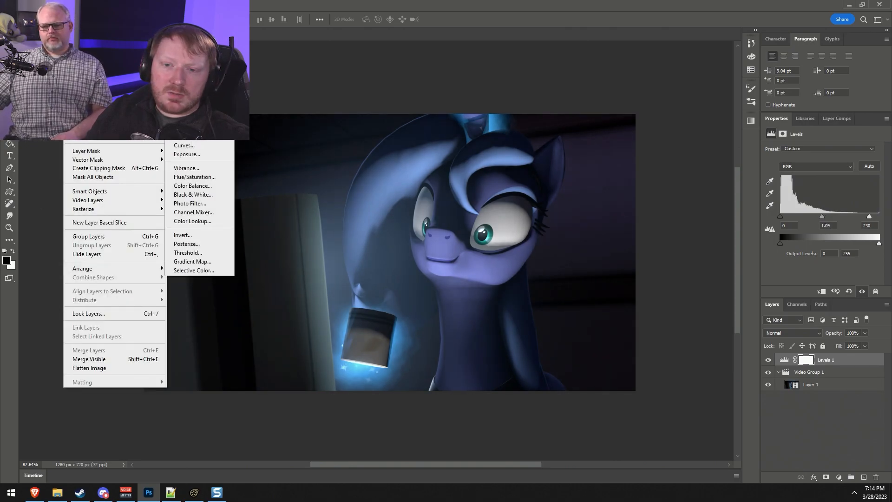
left_click(187, 168)
left_click(670, 198)
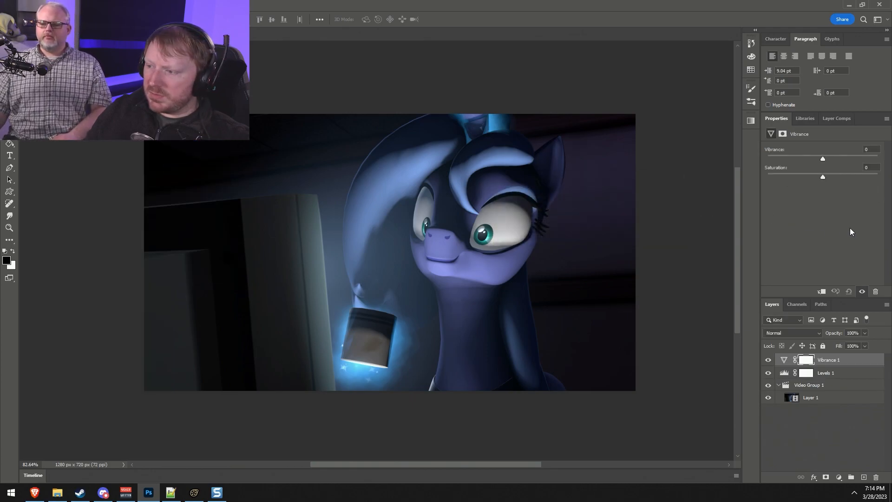
left_click_drag(822, 158, 827, 158)
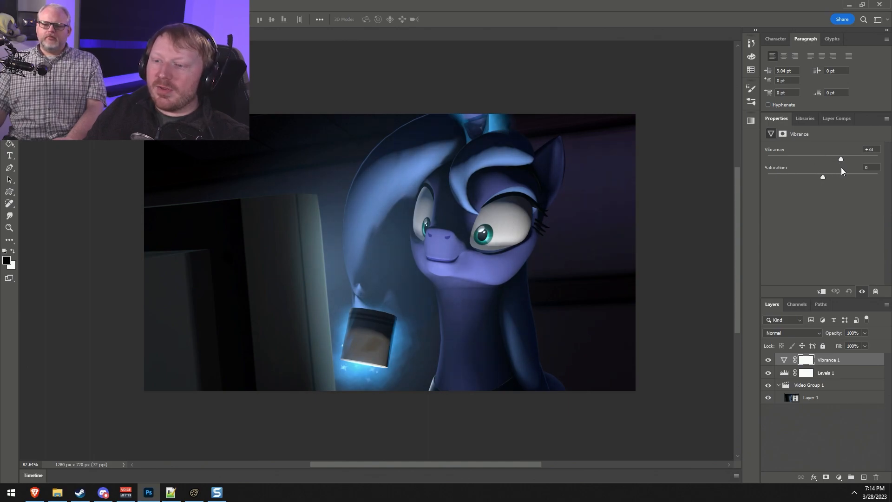
left_click_drag(841, 168, 817, 167)
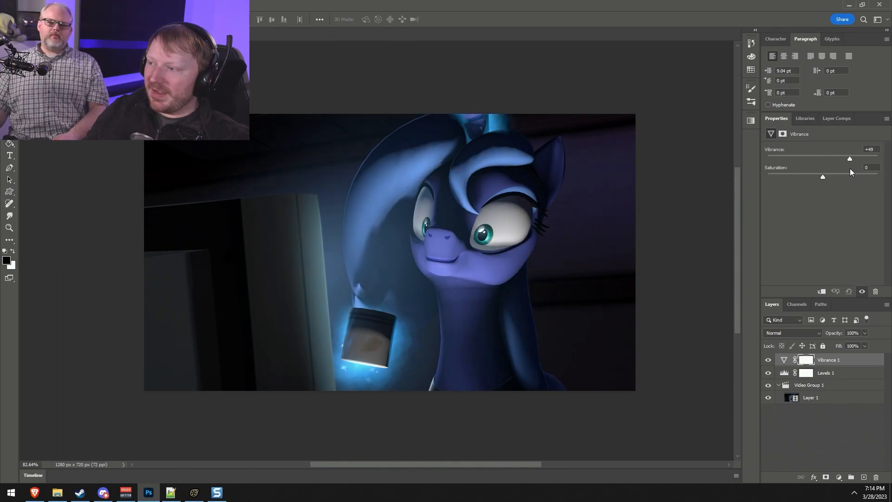
left_click_drag(843, 170, 841, 170)
scroll(841, 168, "down", 1)
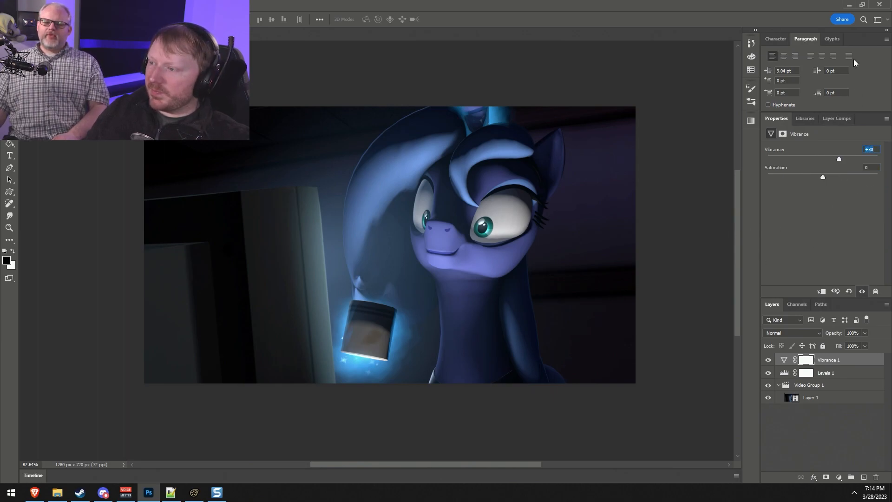
left_click(827, 428)
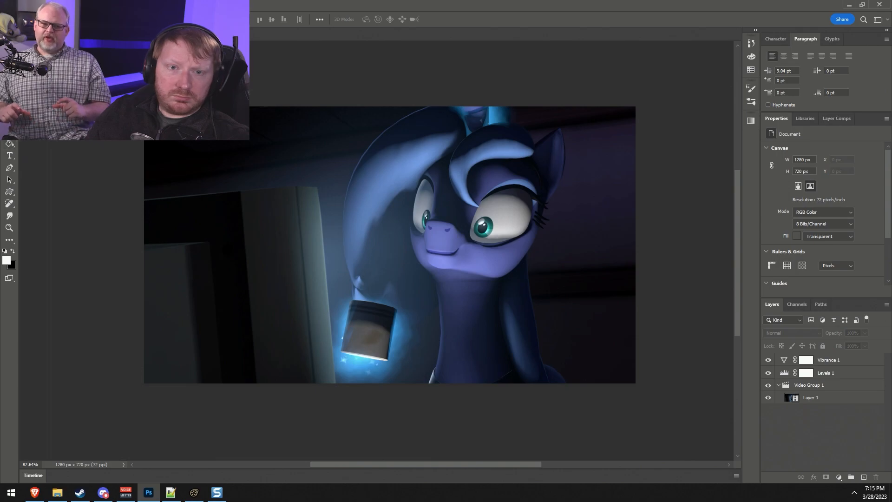
Crop the canvas to a 720 × 720 pixel square by setting the canvas width to 720, accepting the clipping.
left_click(36, 5)
mouse_move(50, 4)
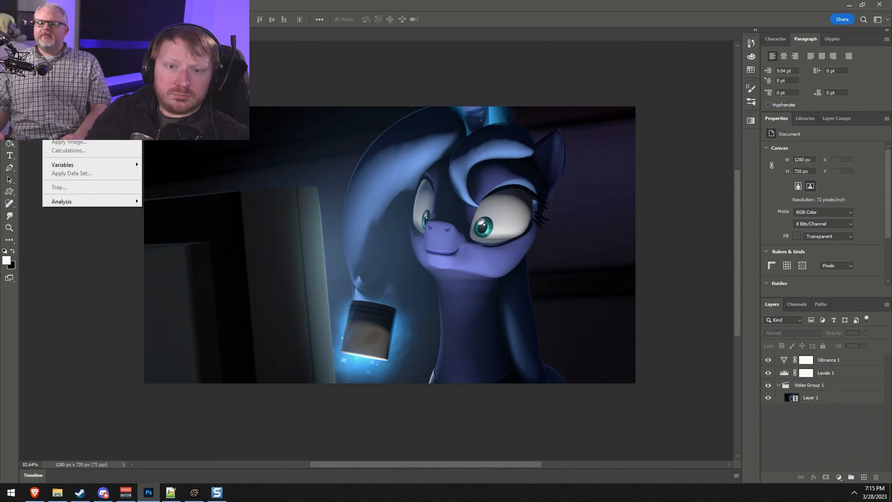
left_click(67, 84)
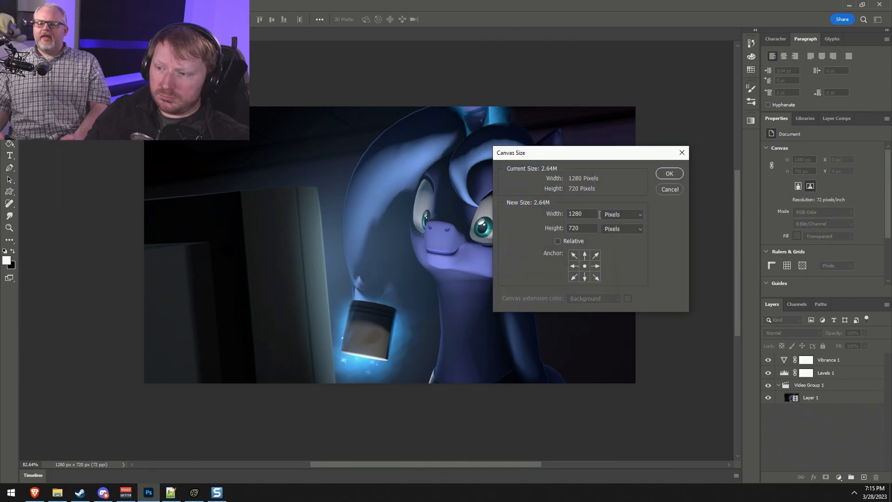
left_click_drag(589, 214, 536, 216)
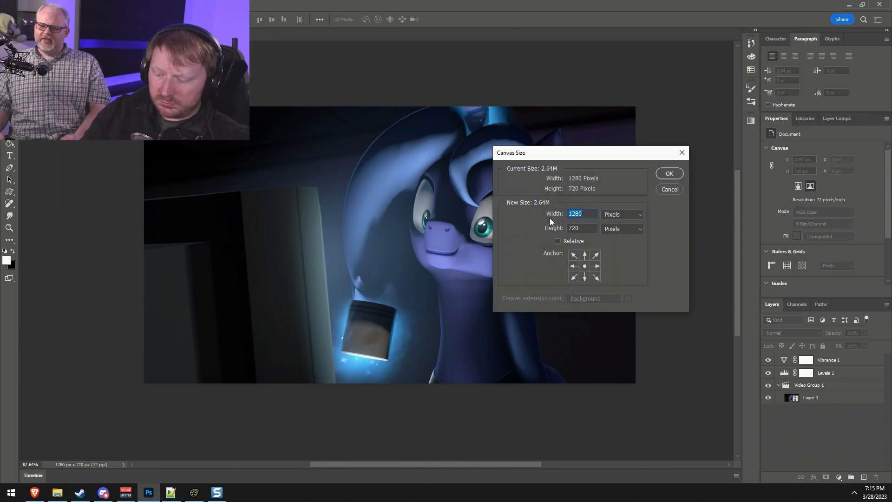
type("720")
key("Tab")
key("Return")
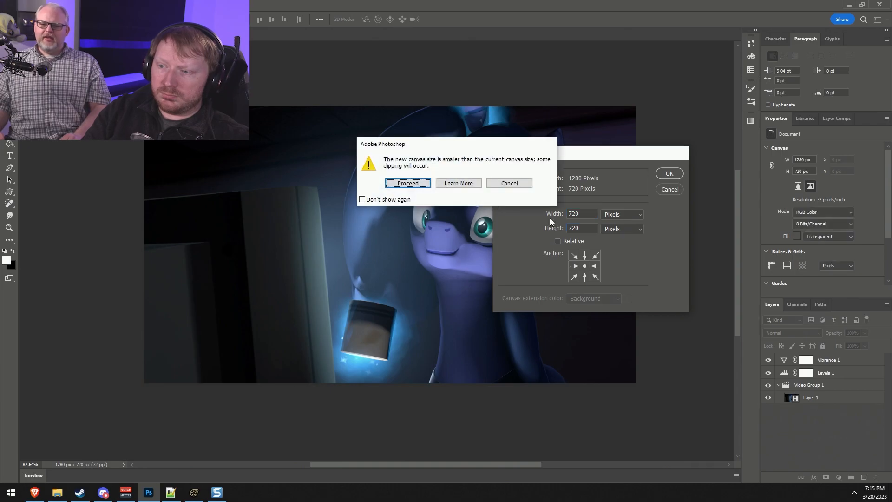
key("Return")
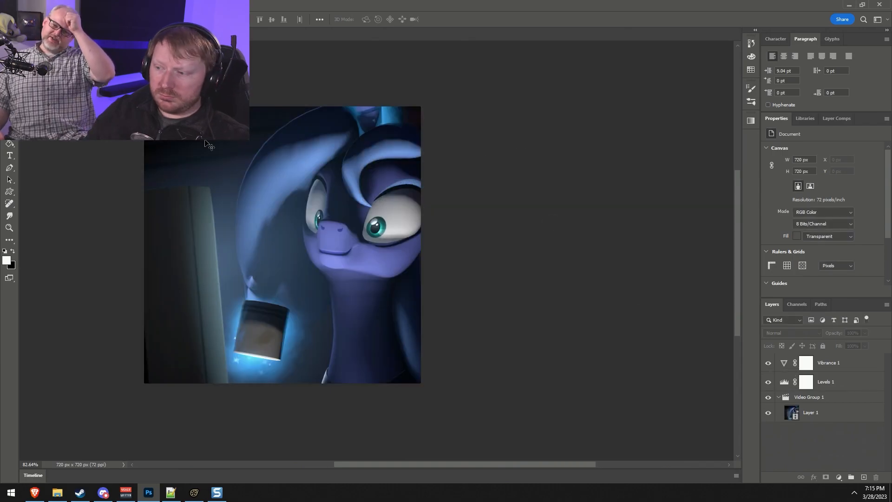
Select Layer 1 and open the Timeline, enlarging it to show all tracks and magnifying its time scale.
left_click(842, 414)
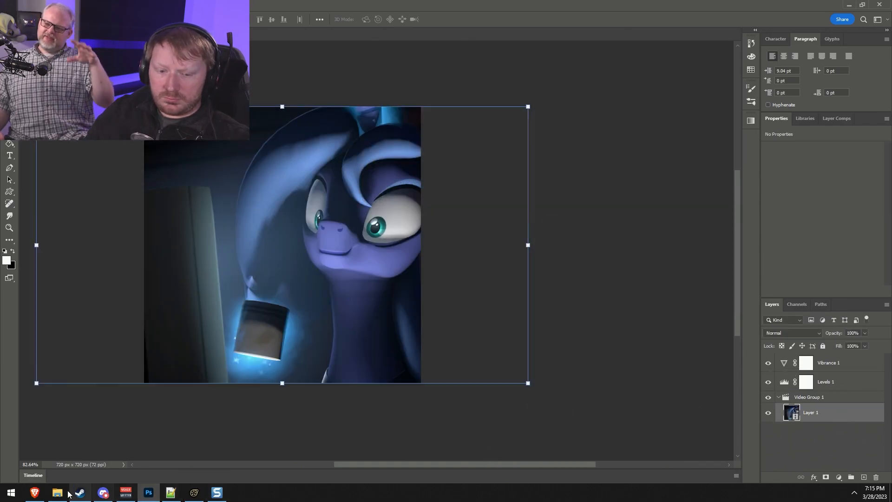
left_click(33, 475)
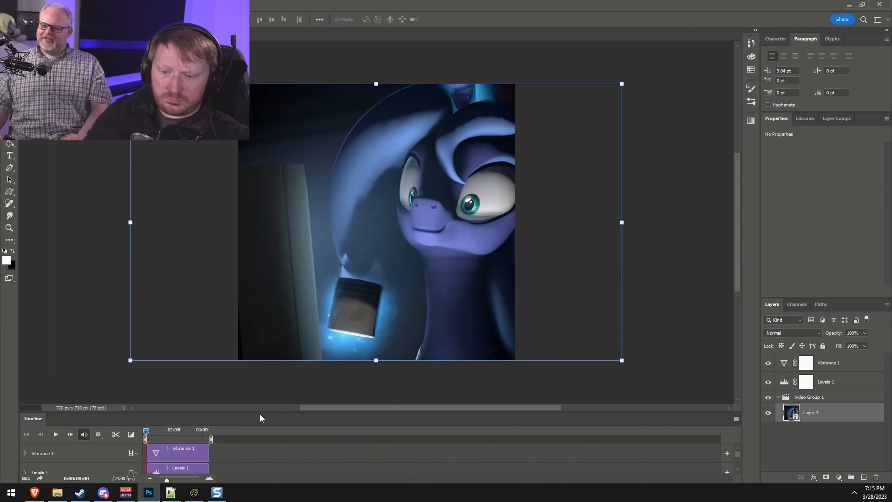
left_click_drag(261, 412, 254, 355)
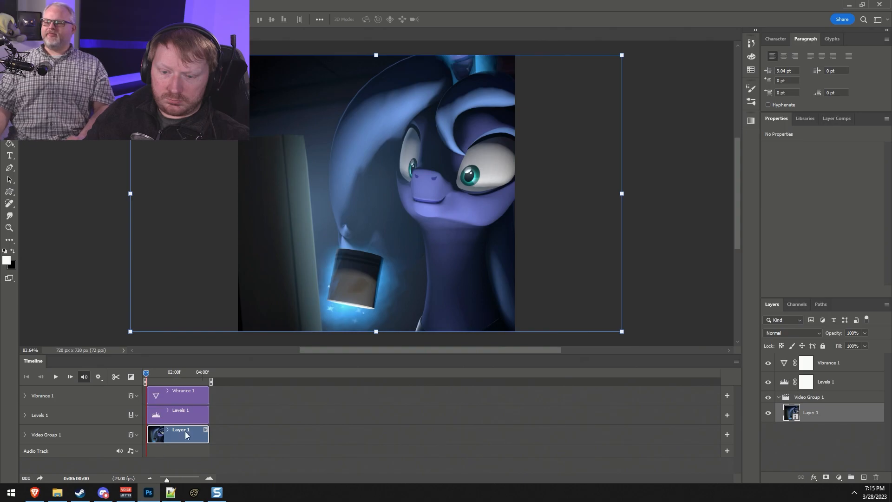
left_click(209, 479)
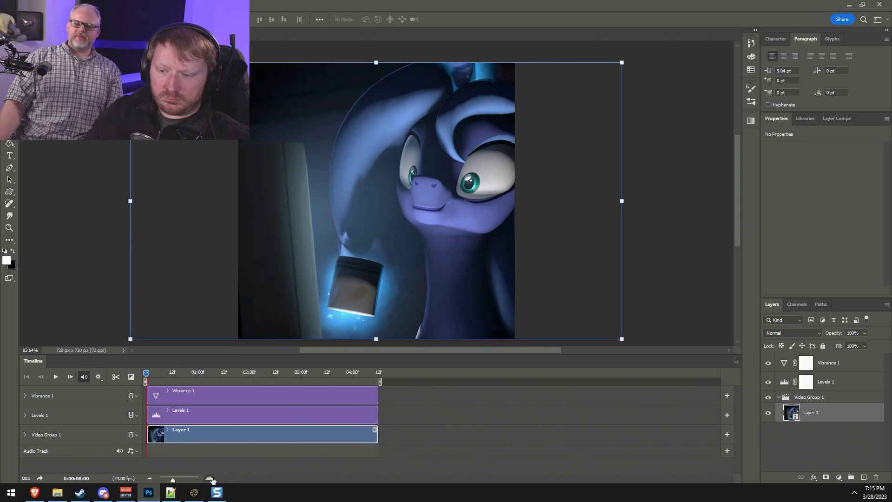
left_click(210, 479)
left_click(209, 479)
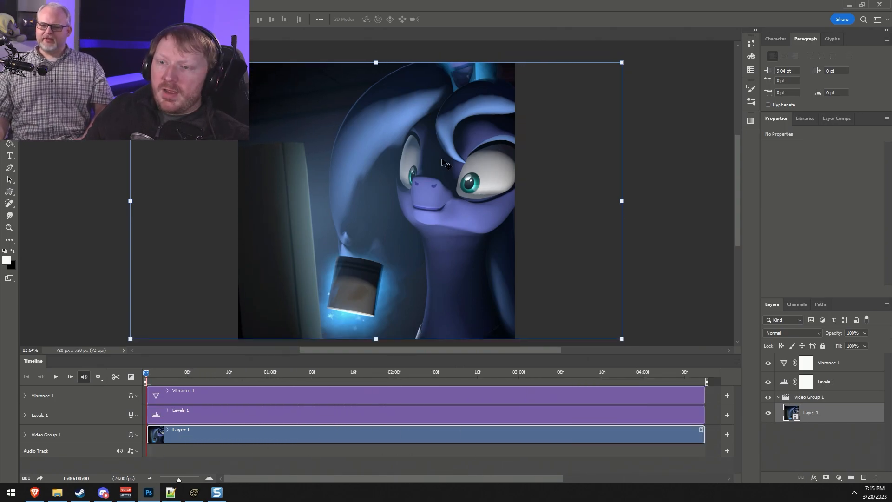
Shift Layer 1 left within the square canvas, using frame 0:00:00:09 to frame the head and cup with the layer's upper edge aligned to the canvas.
left_click_drag(442, 161, 382, 164)
left_click_drag(222, 376, 193, 375)
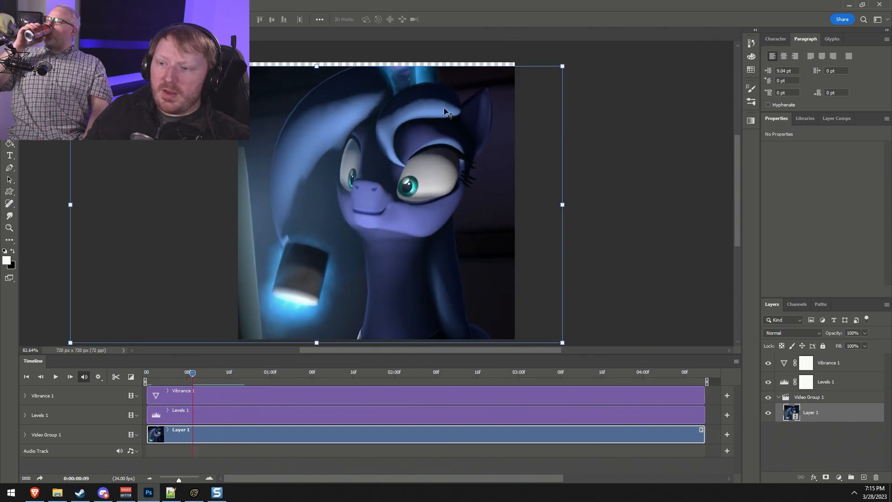
key("shift+Up")
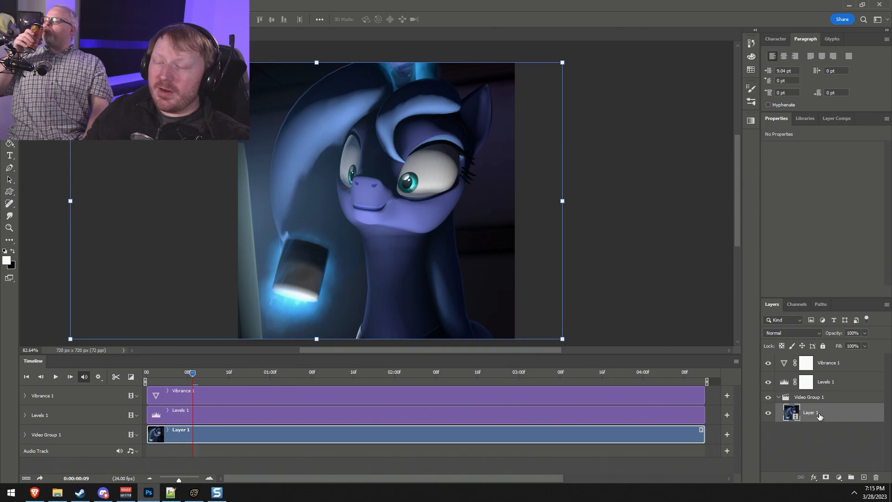
left_click_drag(406, 251, 415, 251)
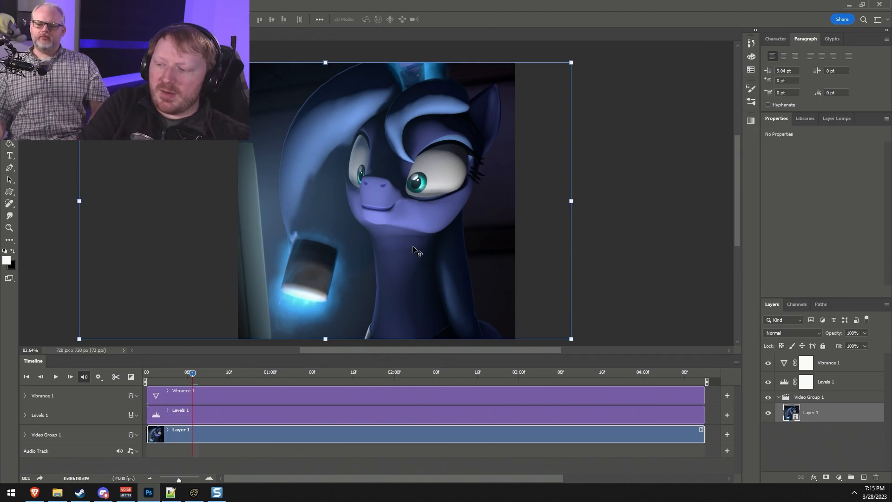
left_click_drag(457, 160, 463, 162)
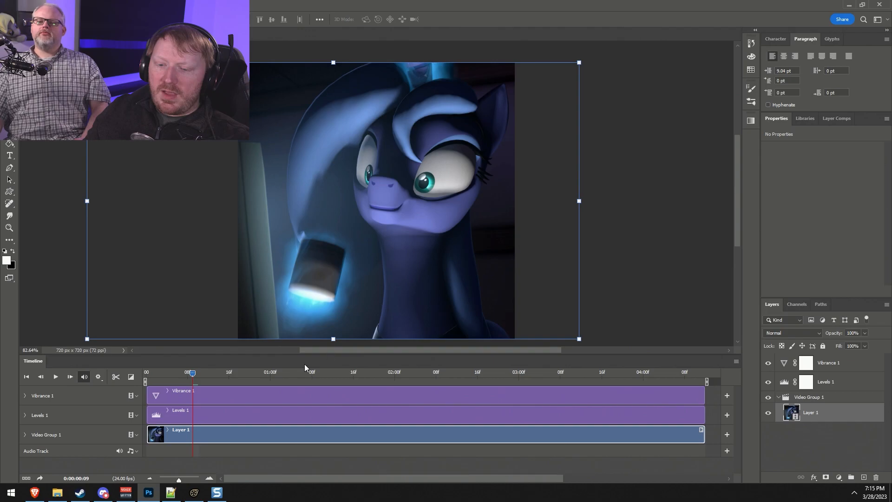
Scrub to the second half of the animation's second second and nudge Layer 1 slightly up and to the right.
left_click_drag(188, 374, 364, 376)
left_click_drag(445, 228, 445, 218)
mouse_move(364, 375)
left_mouse_down()
mouse_move(351, 370)
mouse_move(420, 368)
mouse_move(372, 370)
left_mouse_up()
left_click_drag(384, 272, 388, 272)
left_click_drag(373, 372, 353, 372)
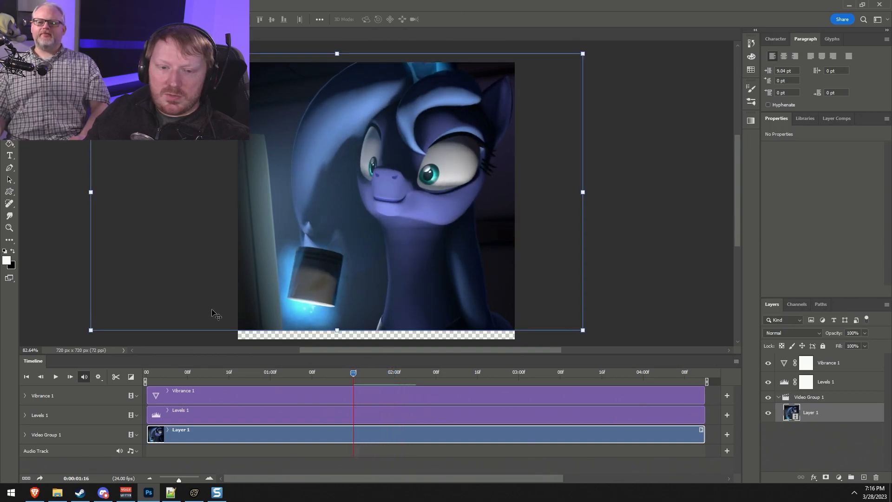
Try cropping the canvas to a 493 × 493 pixel square around the character's head and preview the playback.
key("c")
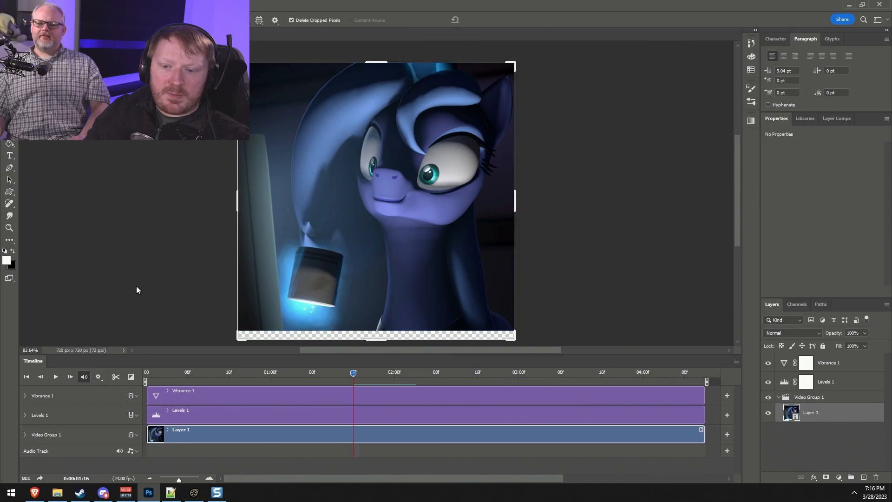
left_click_drag(239, 340, 303, 318)
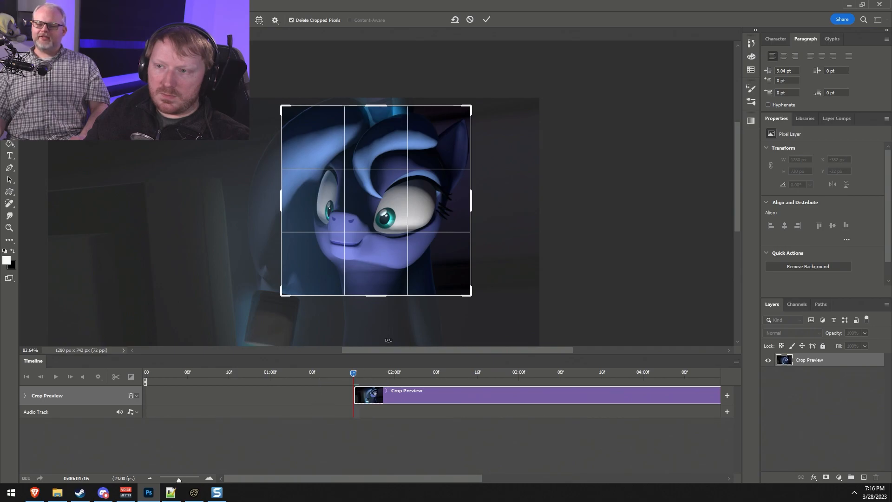
key("Return")
left_click(198, 375)
left_click_drag(198, 374, 177, 373)
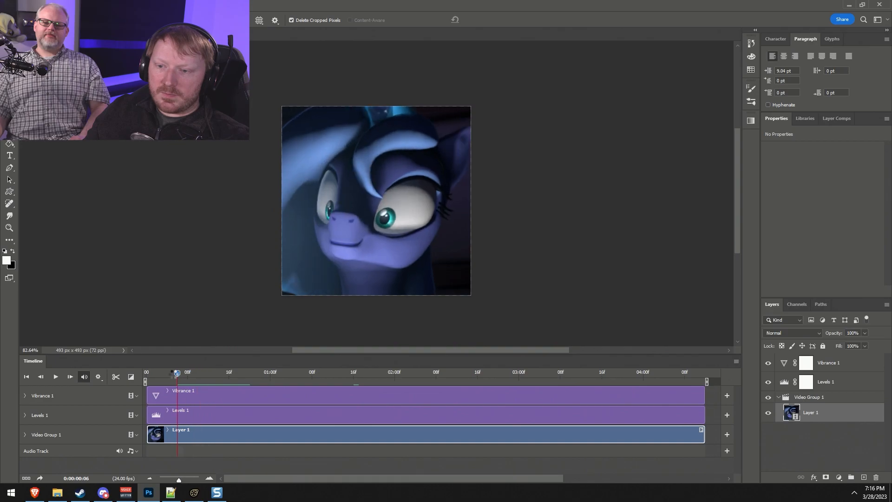
key("space")
key("space")
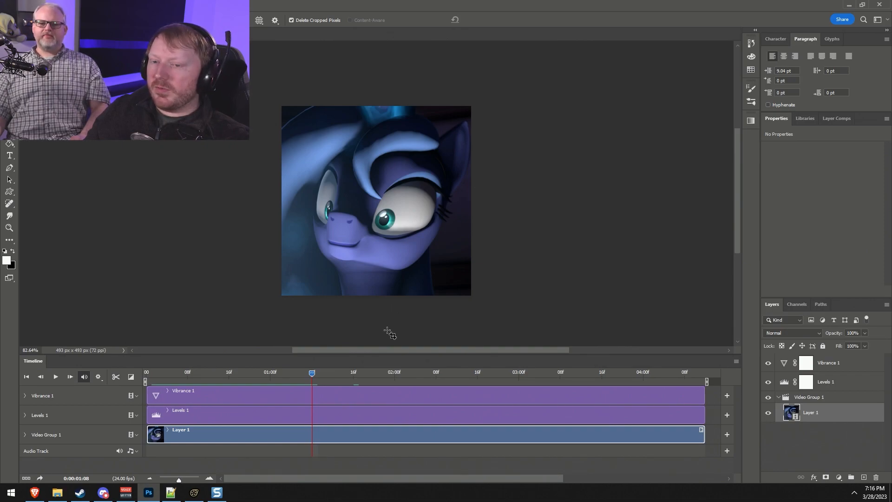
Undo the crop around the character's head.
mouse_move(312, 378)
left_mouse_down()
mouse_move(411, 381)
mouse_move(311, 376)
left_mouse_up()
key("ctrl+z")
key("ctrl+z")
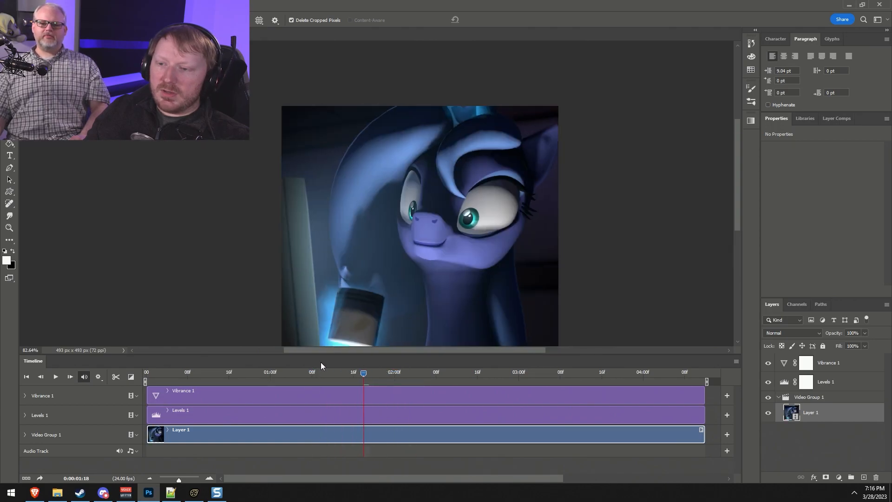
Crop the canvas to a 531 × 531 pixel square around the head and the top of the cup, excluding the transparent strip.
scroll(394, 269, "down", 6)
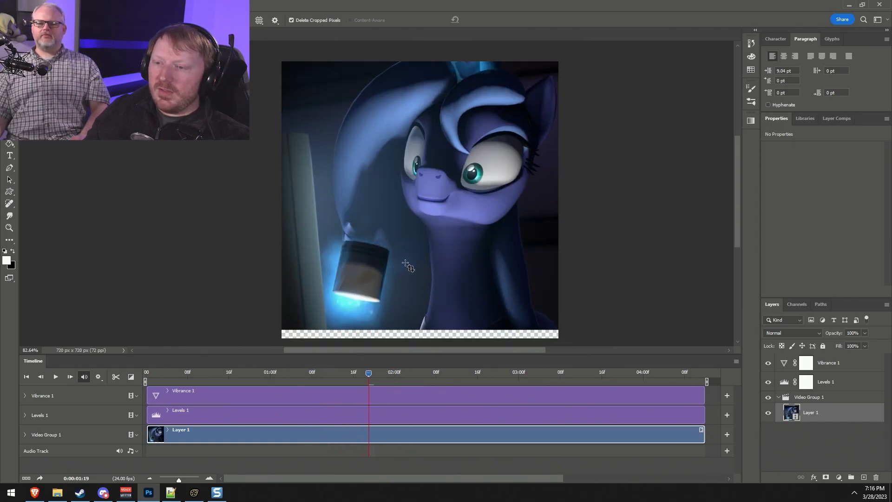
scroll(410, 259, "down", 16, "alt")
scroll(411, 262, "down", 6, "alt")
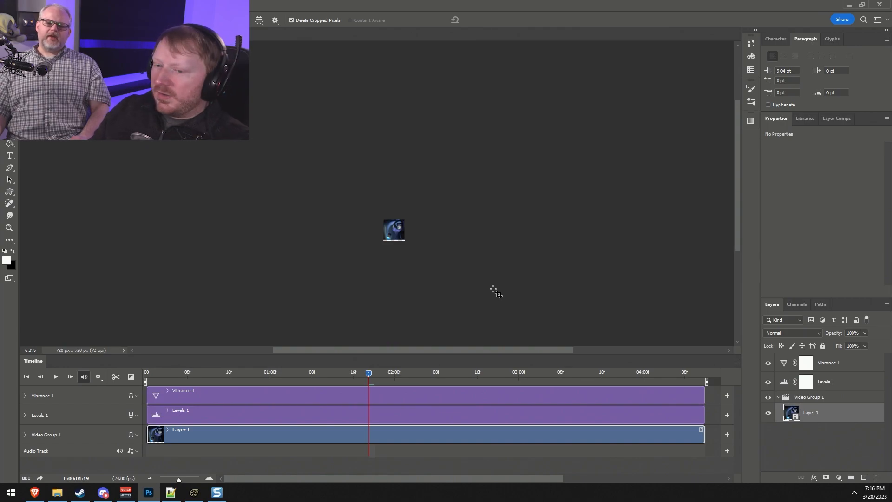
scroll(401, 215, "up", 12, "alt")
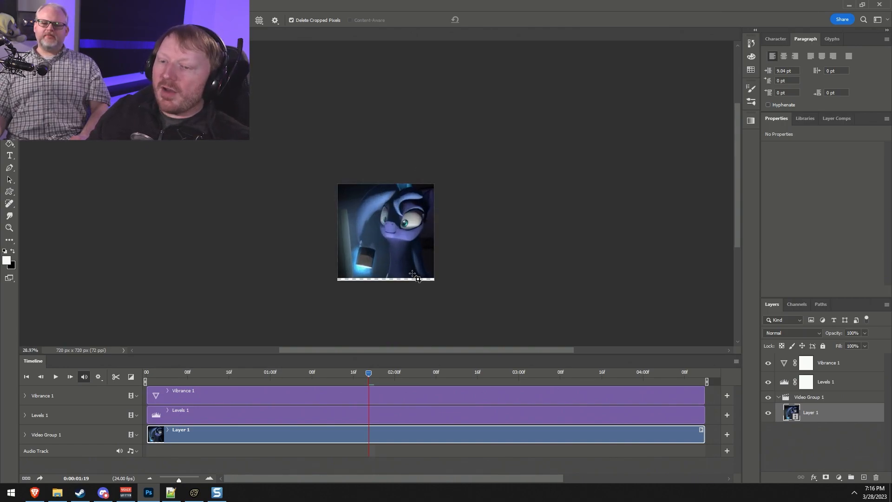
scroll(367, 266, "up", 1)
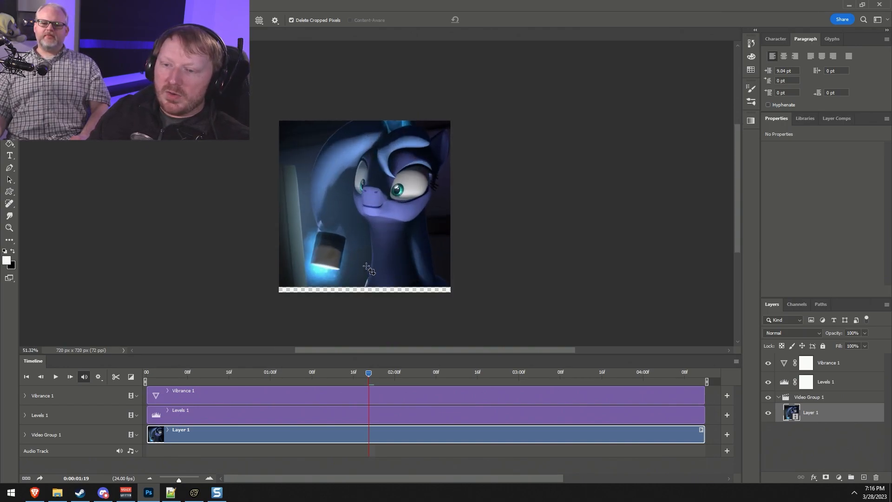
key("v")
key("c")
left_click_drag(285, 294, 305, 277)
left_click_drag(311, 277, 312, 277)
mouse_move(342, 246)
left_mouse_down()
mouse_move(348, 234)
mouse_move(351, 247)
left_mouse_up()
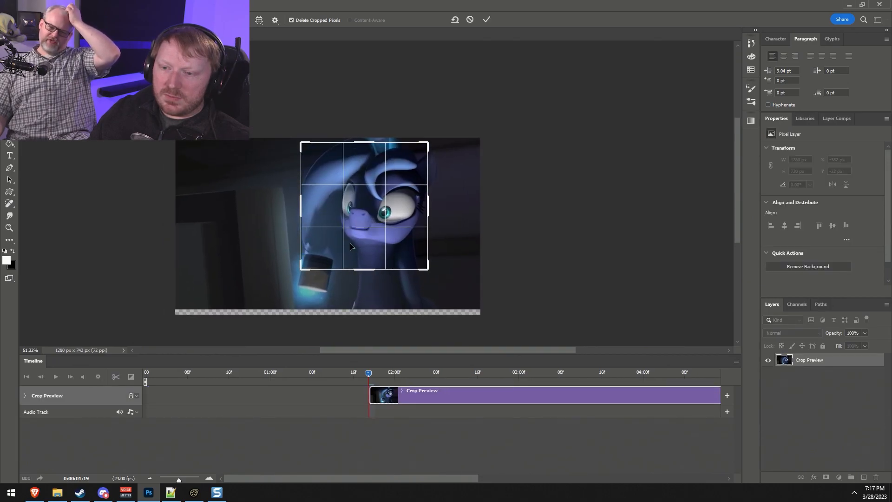
left_click_drag(391, 361, 387, 375)
left_click(486, 20)
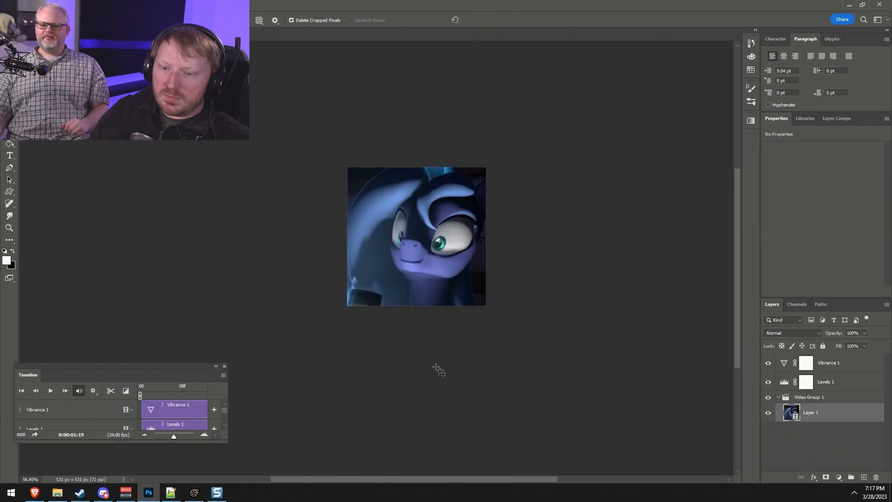
Dock the floating Timeline back below the canvas and play the cropped animation up to 0:00:04:00.
left_click_drag(86, 376, 133, 473)
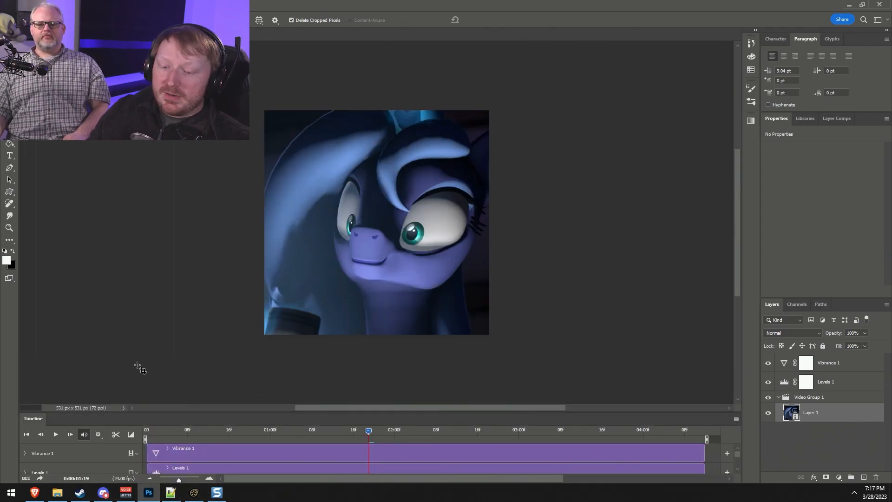
key("space")
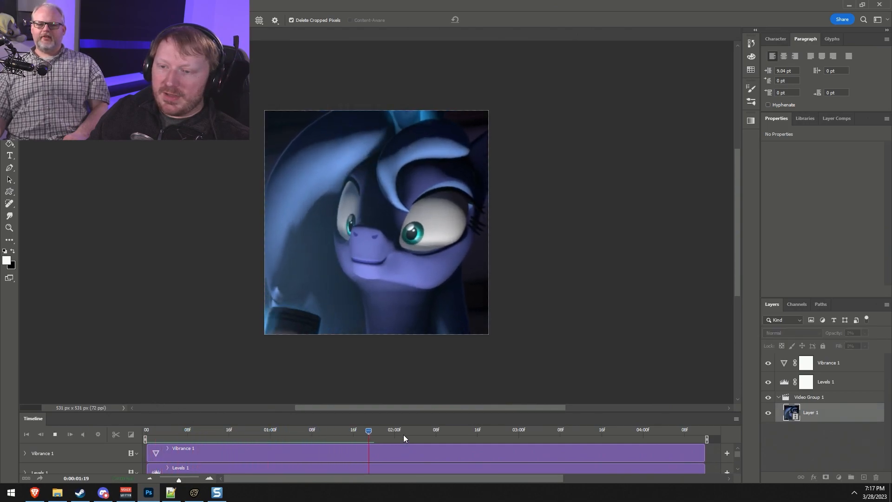
key("space")
scroll(507, 276, "down", 5, "alt")
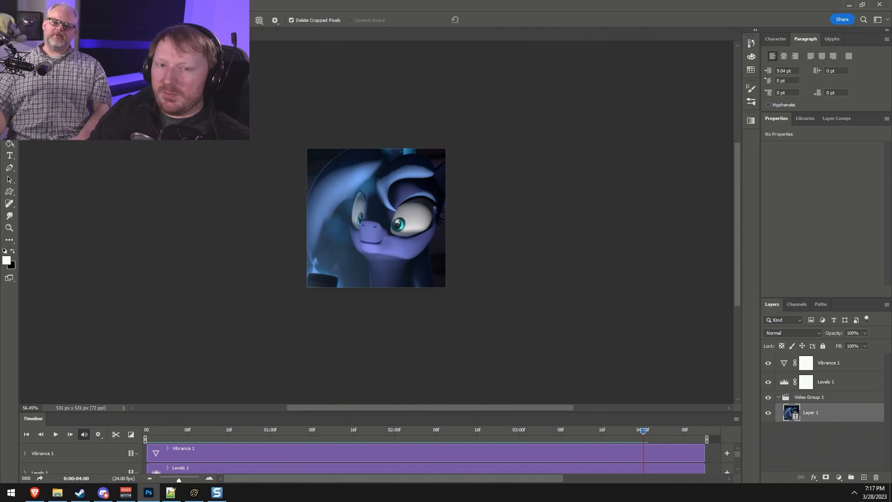
Start a Save for Web (Legacy) export of the animation as GIF and bring its image size settings into view.
left_click(21, 6)
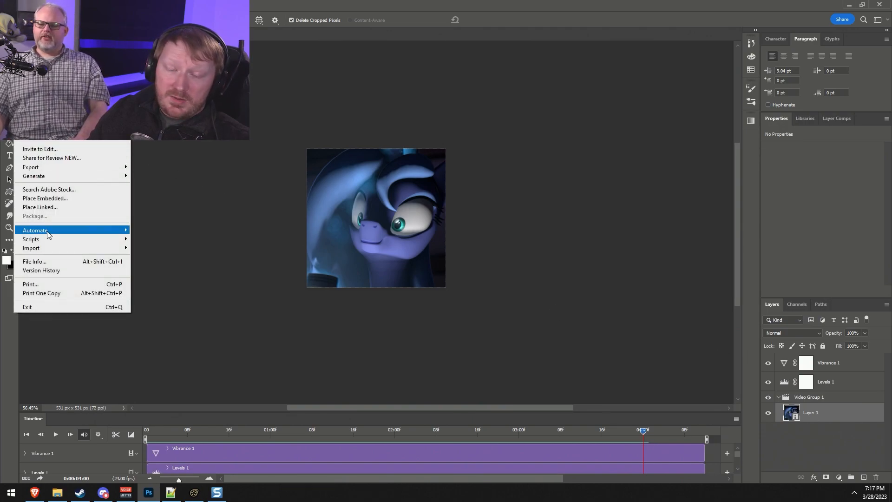
mouse_move(122, 167)
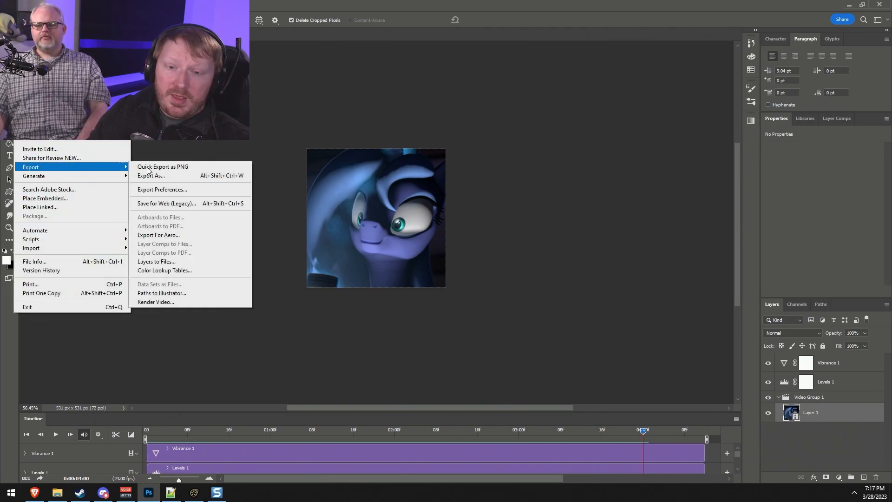
left_click(177, 203)
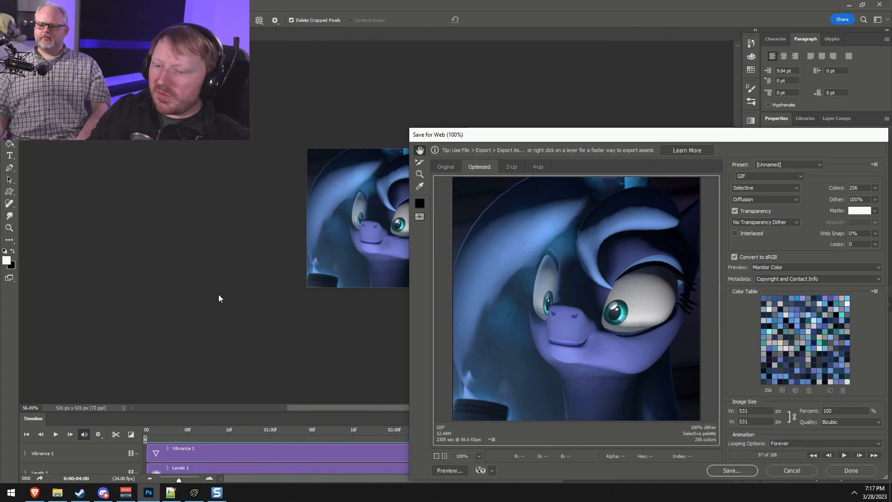
left_click_drag(678, 142, 402, 72)
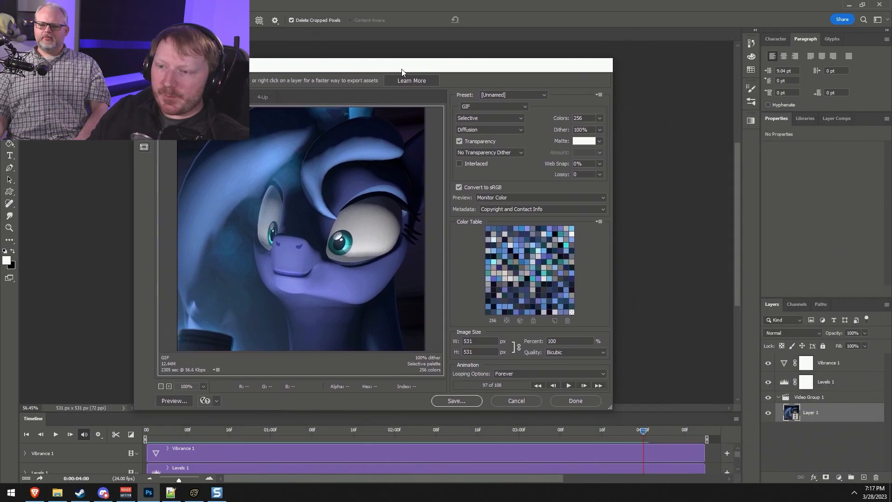
left_click(483, 352)
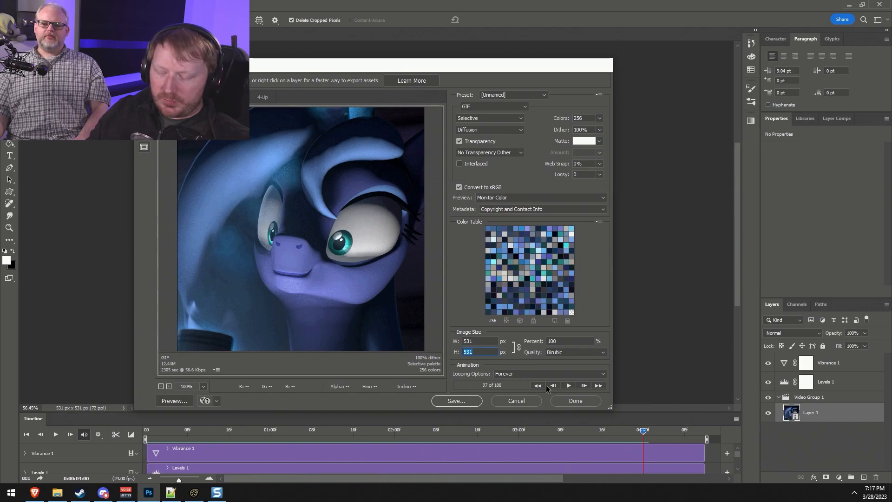
Switch to File Explorer and look up the pixel dimensions of sprout_microphone.gif in the Emoji - Pony folder.
left_click(57, 492)
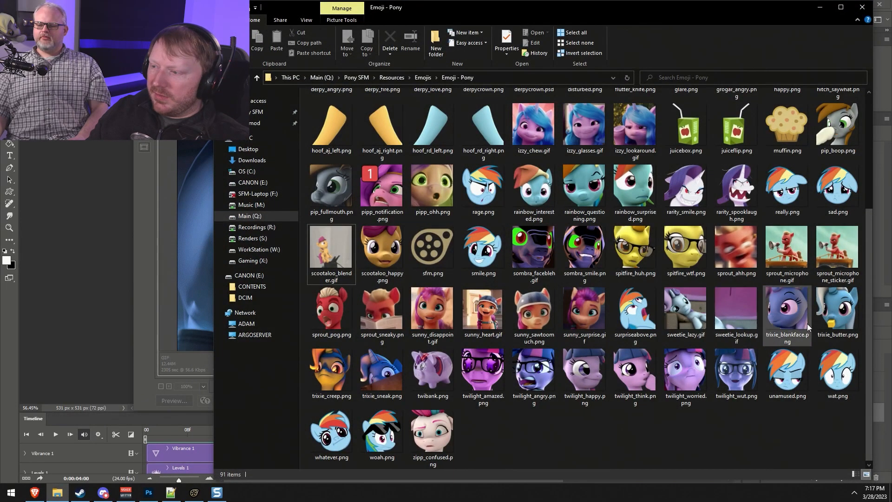
right_click(793, 261)
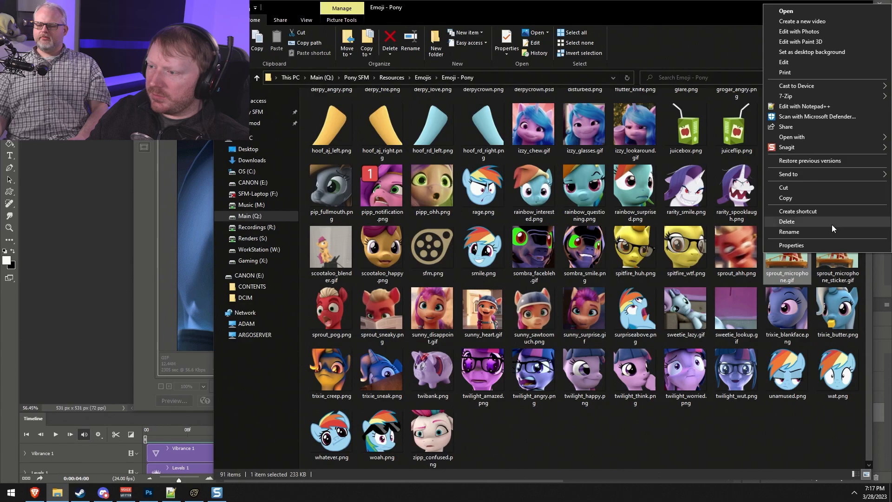
left_click(796, 246)
left_click(781, 265)
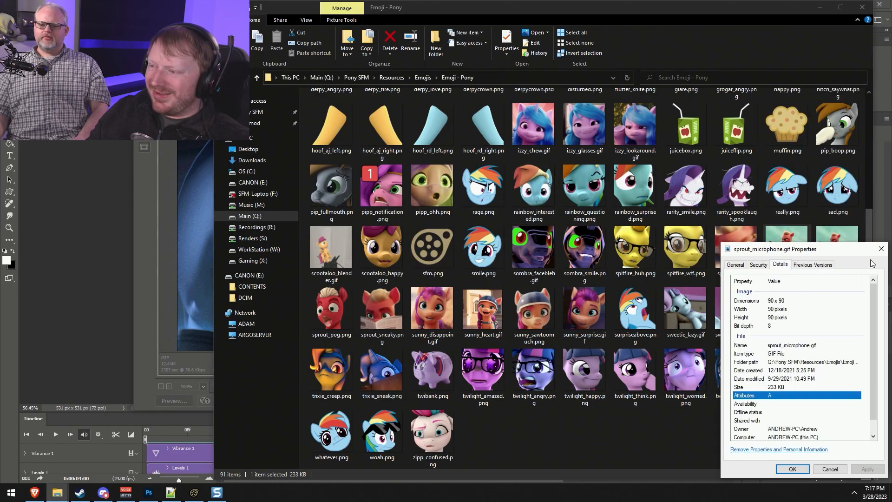
left_click(881, 249)
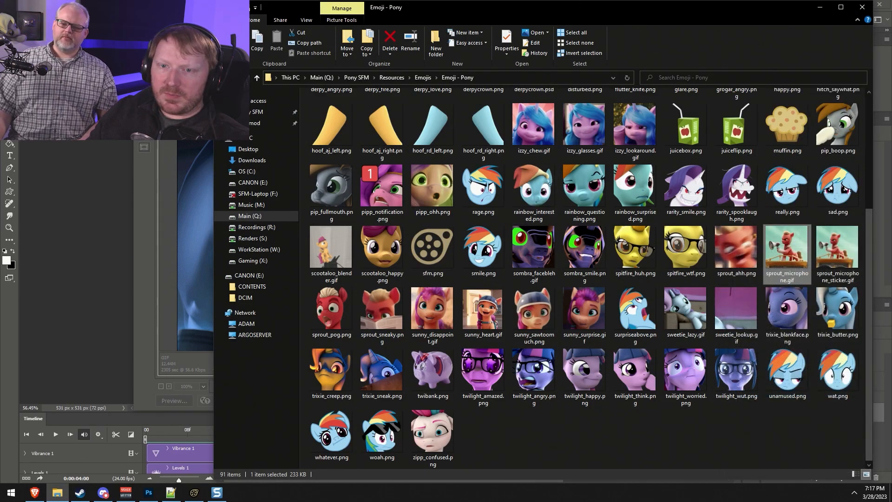
Switch back to Photoshop and set the GIF's export size to 90 × 90 pixels.
key("alt+Tab")
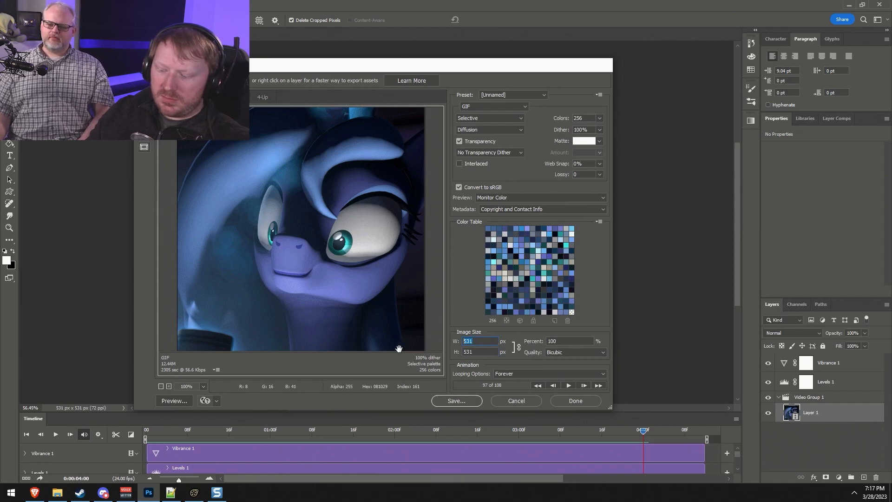
type("90")
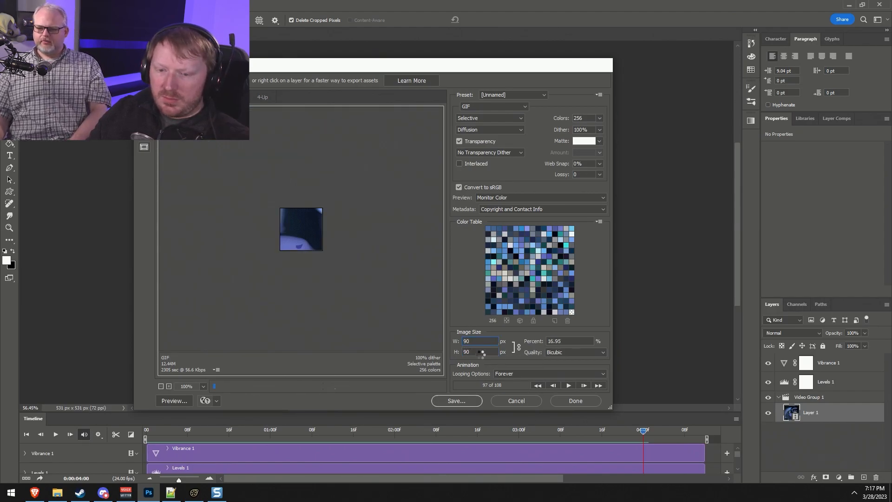
Try limiting the GIF's colour table to 128 and 64 colours, return to 128, and cancel the export.
left_click(481, 352)
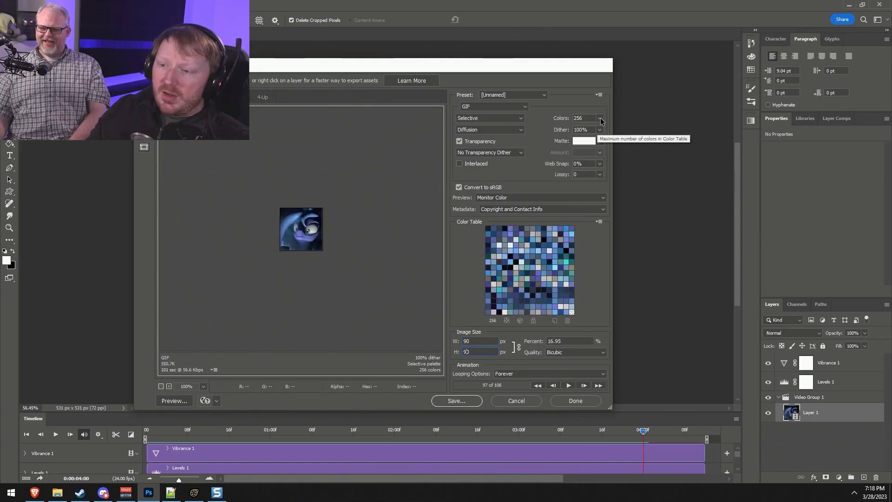
left_click(600, 118)
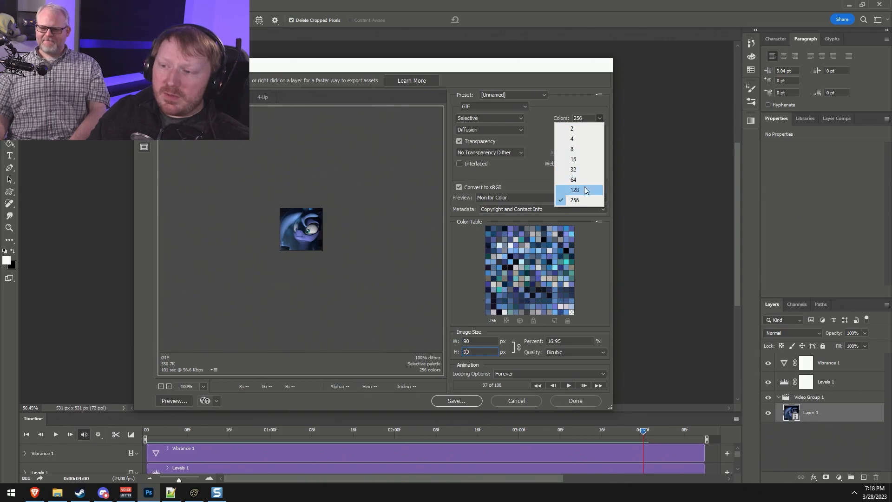
left_click(586, 191)
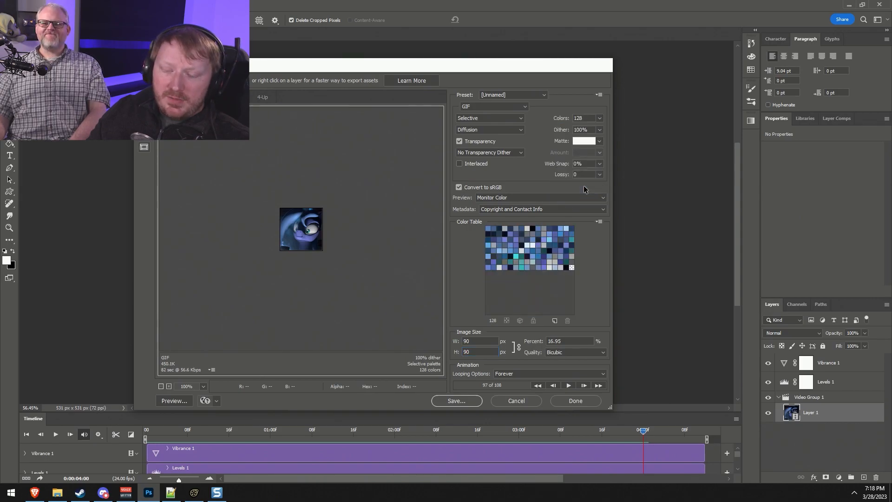
left_click(600, 118)
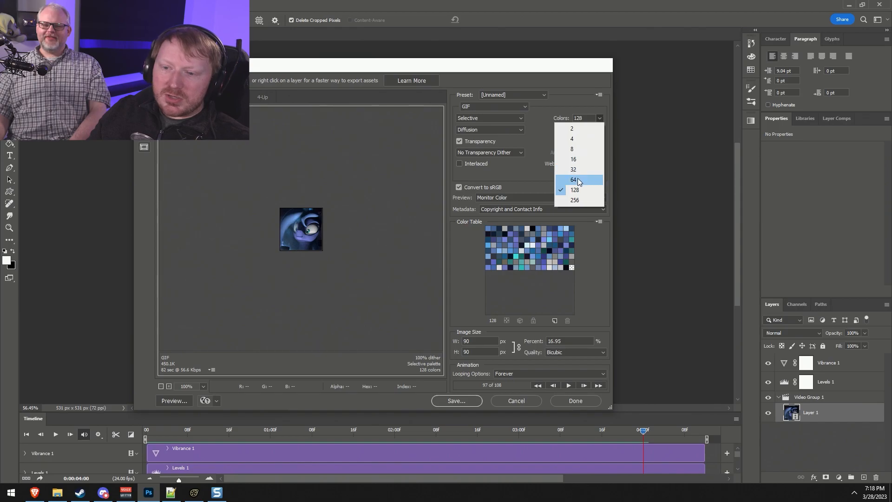
left_click(579, 181)
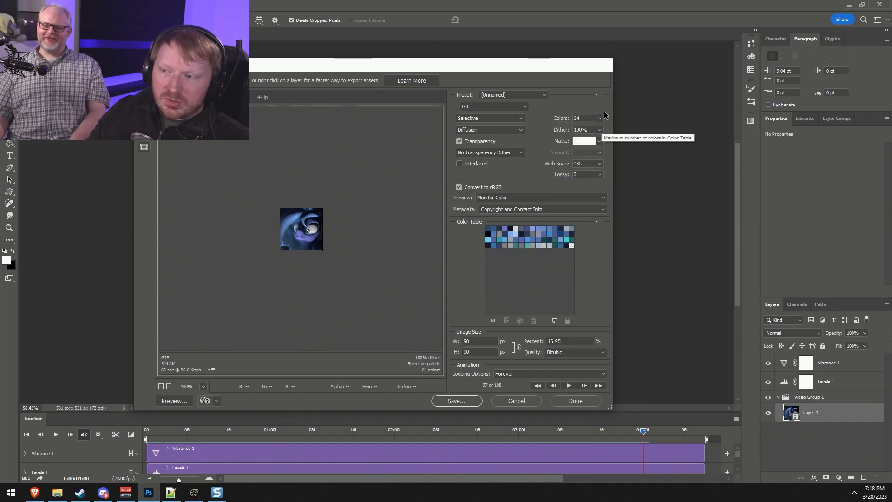
left_click(601, 118)
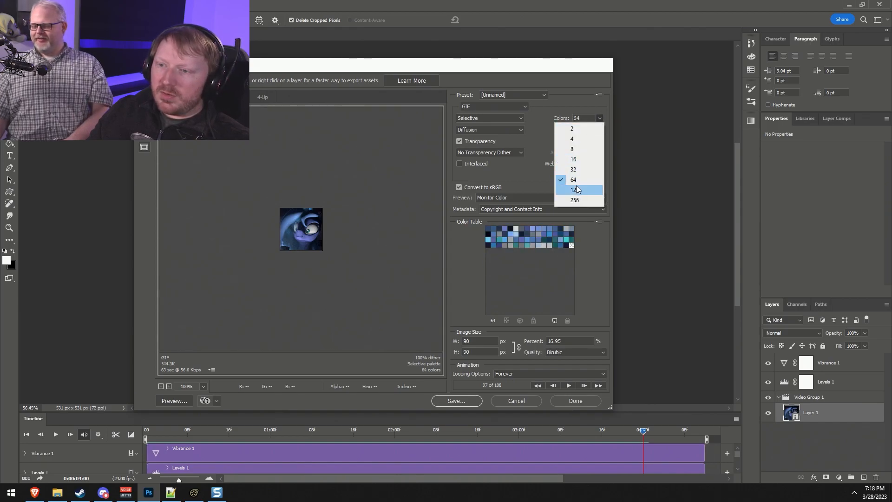
left_click(579, 192)
left_click(600, 130)
left_click_drag(600, 142, 620, 140)
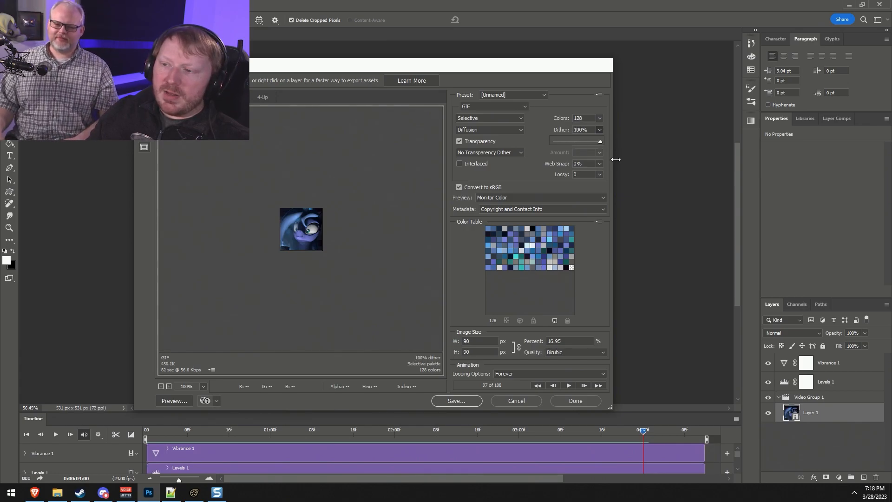
left_click(537, 404)
Trim the timeline work area to run from 0:00:02:00 to about 0:00:03:12.
left_click_drag(587, 429, 394, 456)
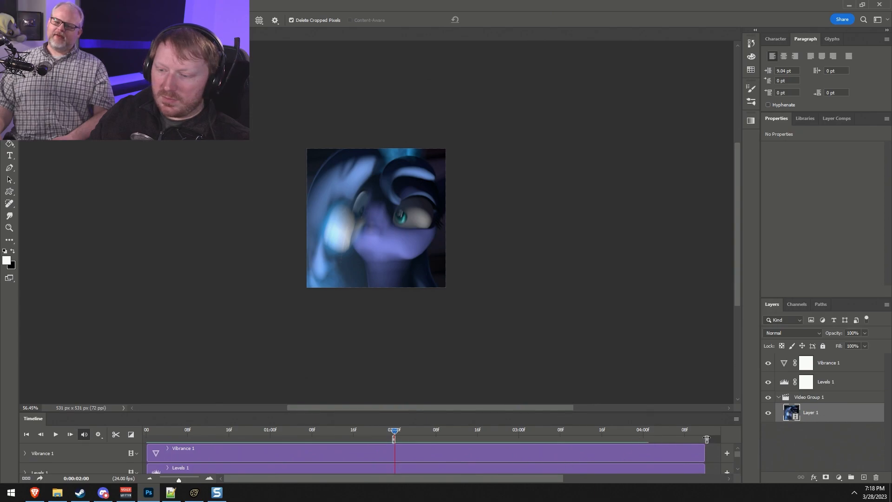
left_click_drag(475, 452, 575, 446)
left_click_drag(483, 431, 581, 442)
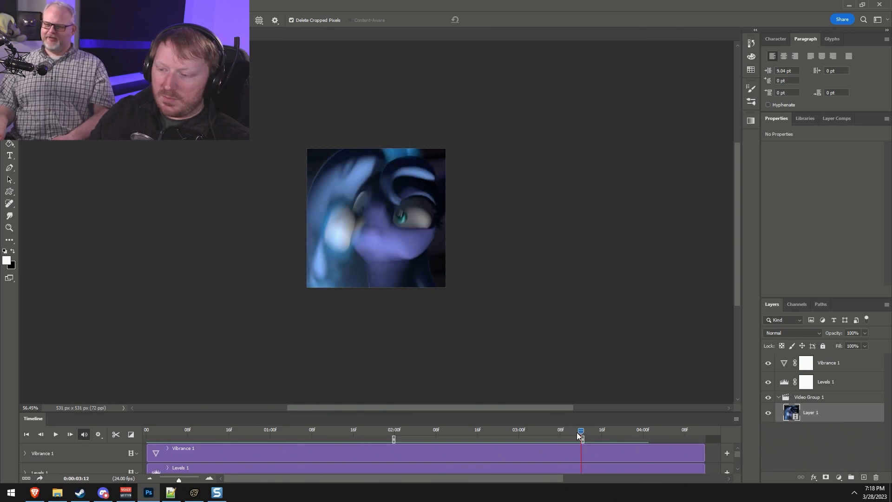
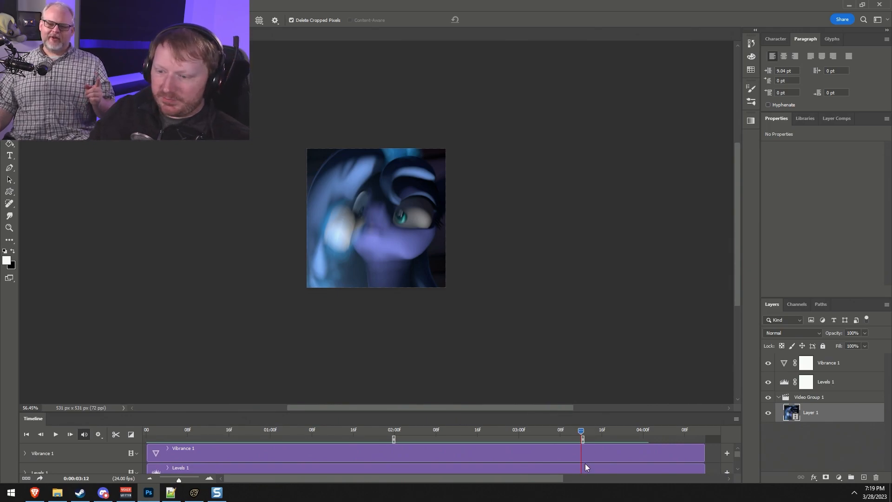
Play the trimmed work area repeatedly to check how smoothly the animation loops.
left_click(399, 430)
key("space")
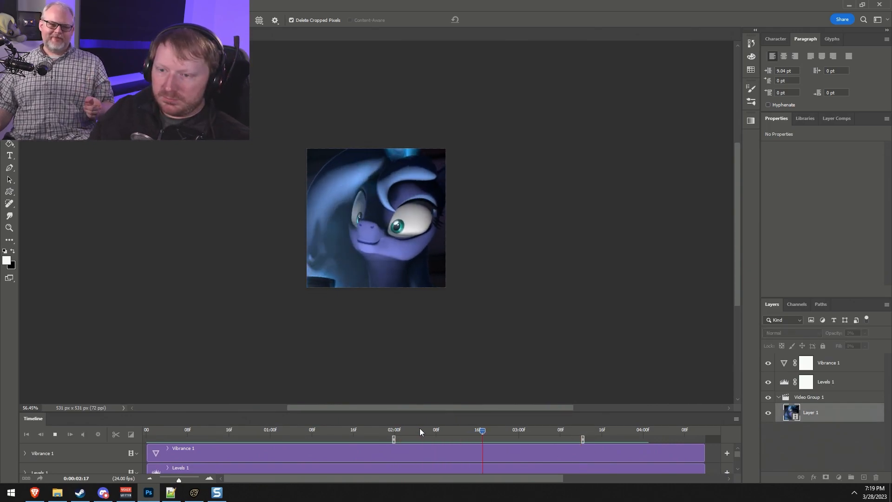
left_click(419, 428)
left_click(422, 424)
left_click(422, 423)
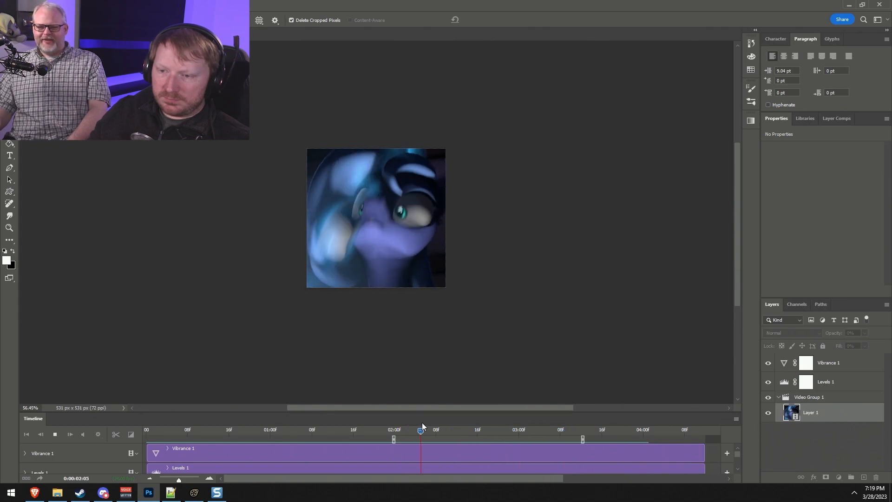
key("space")
key("space")
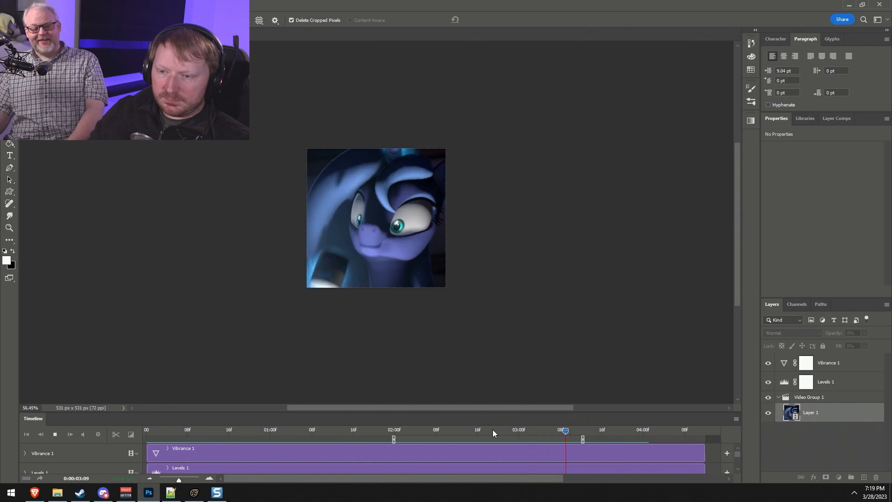
key("space")
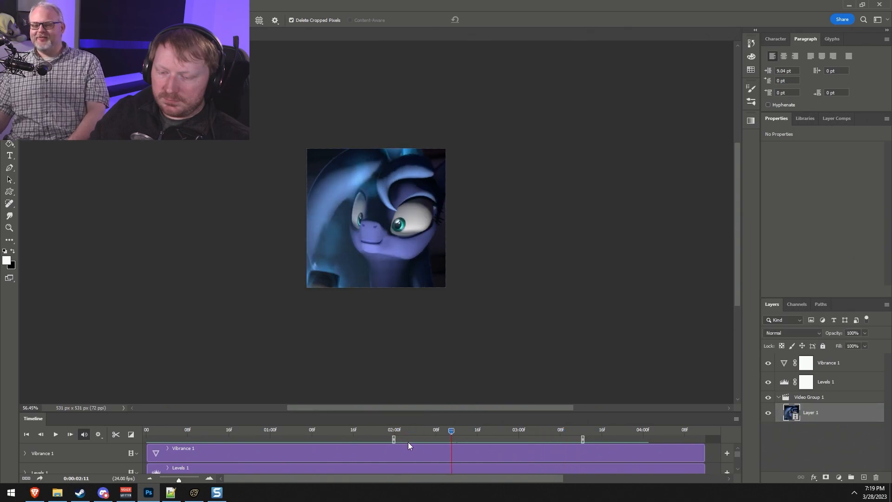
Compare frames at 0:00:01:03 and 0:00:02:00, shift the work area earlier to start at about 0:00:01:10, and play the loop.
left_click_drag(447, 432, 287, 452)
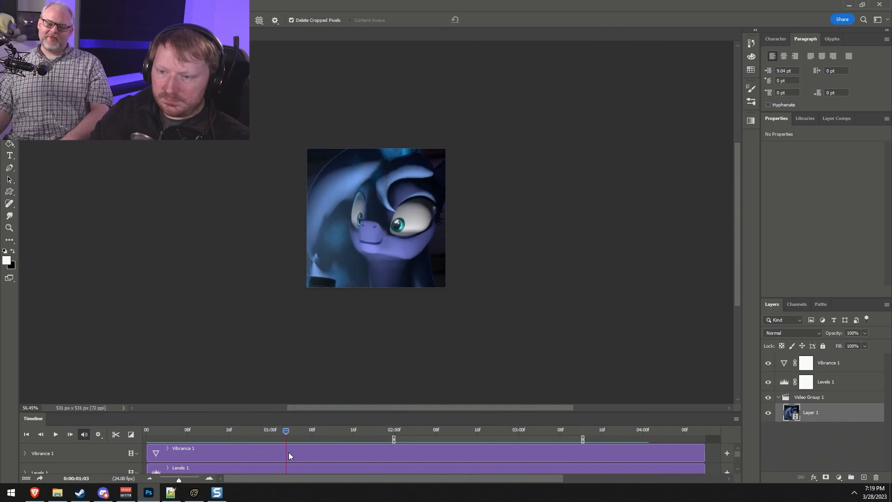
left_click_drag(384, 452, 394, 449)
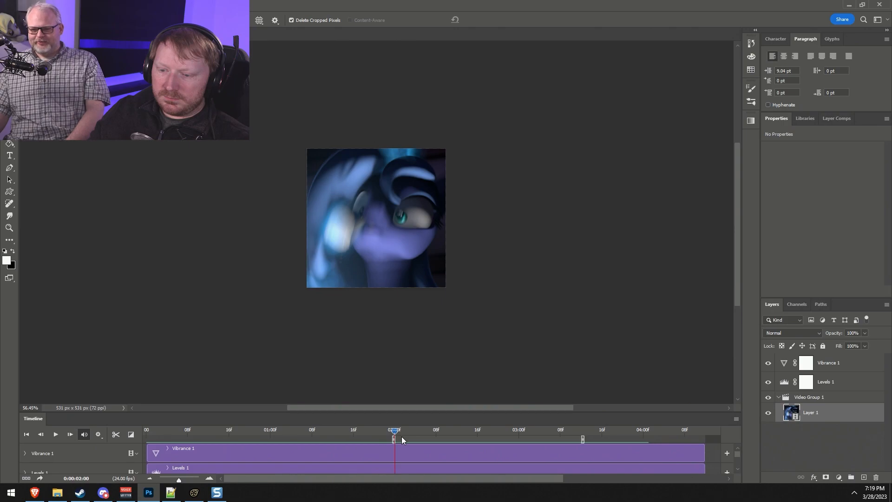
left_click_drag(581, 439, 477, 439)
left_click(307, 430)
left_click_drag(311, 432, 359, 441)
key("space")
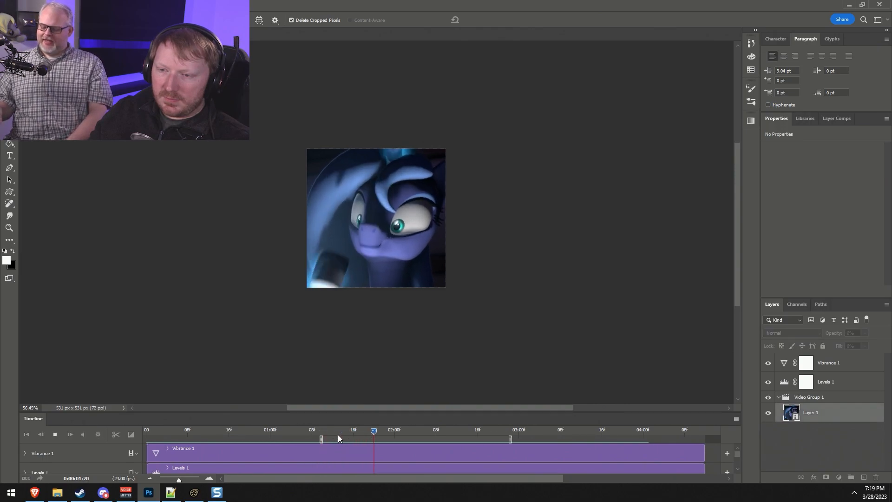
key("space")
Start a new Save for Web (Legacy) export of the trimmed loop and set its GIF size to 90 × 90 pixels.
left_click(19, 5)
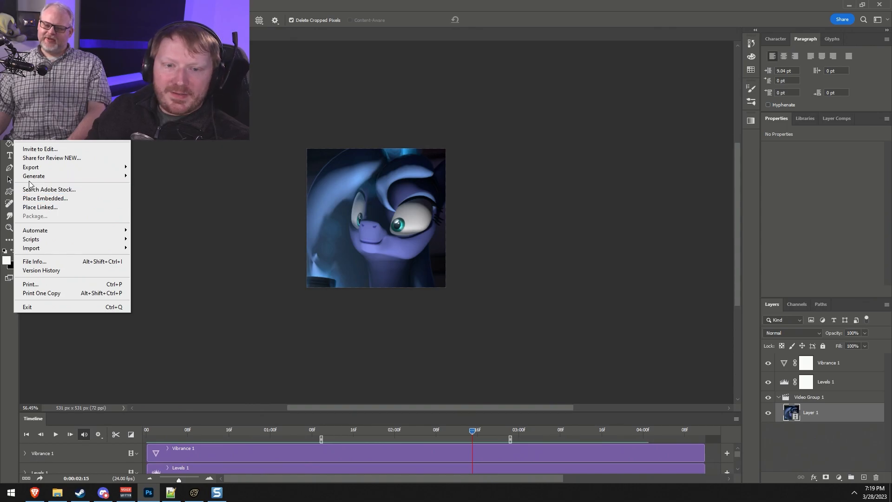
mouse_move(70, 167)
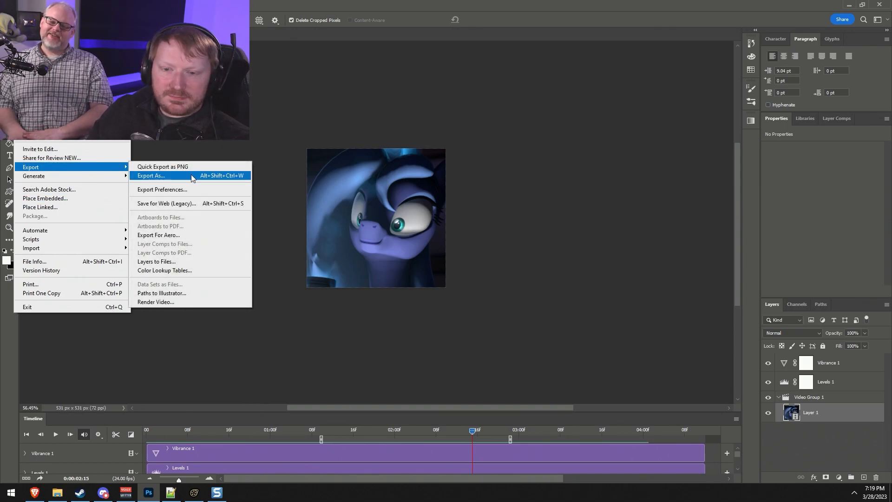
left_click(194, 204)
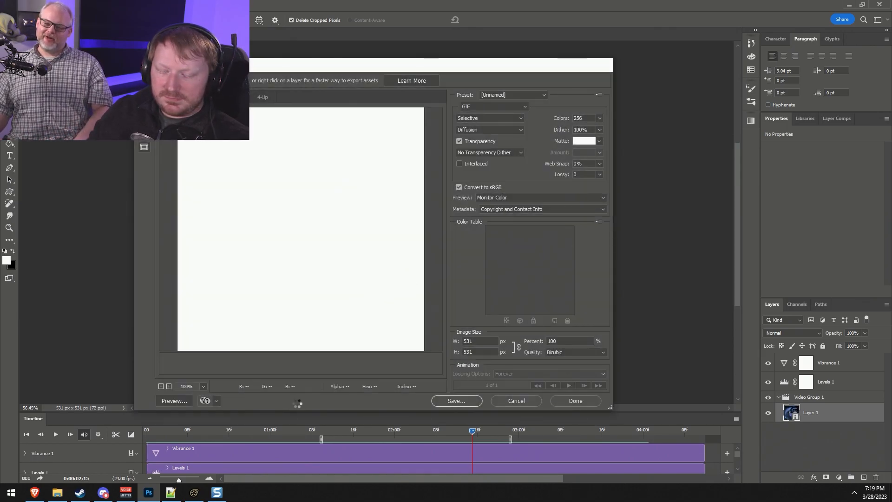
double_click(471, 352)
type("90")
left_click(490, 341)
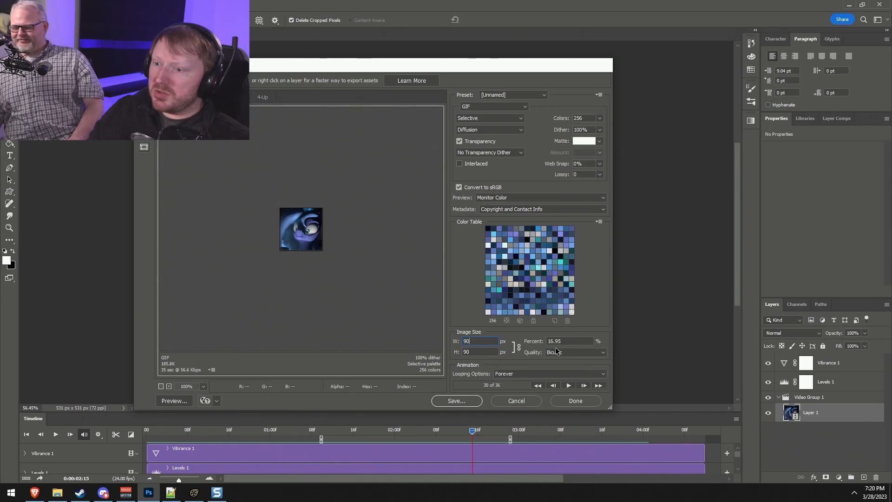
Try a larger GIF export size of 105 × 105 pixels to test the file size.
key("BackSpace")
key("BackSpace")
type("10")
left_click(482, 353)
left_click_drag(482, 342, 393, 340)
type("1095")
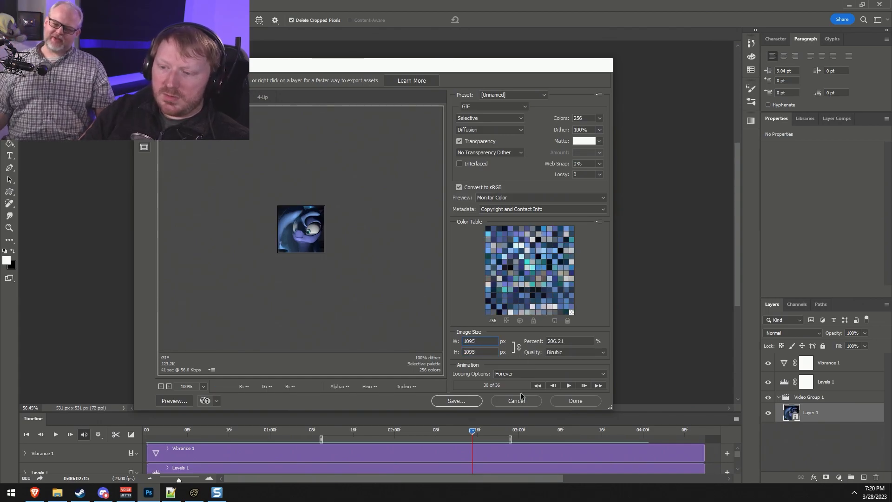
left_click(490, 351)
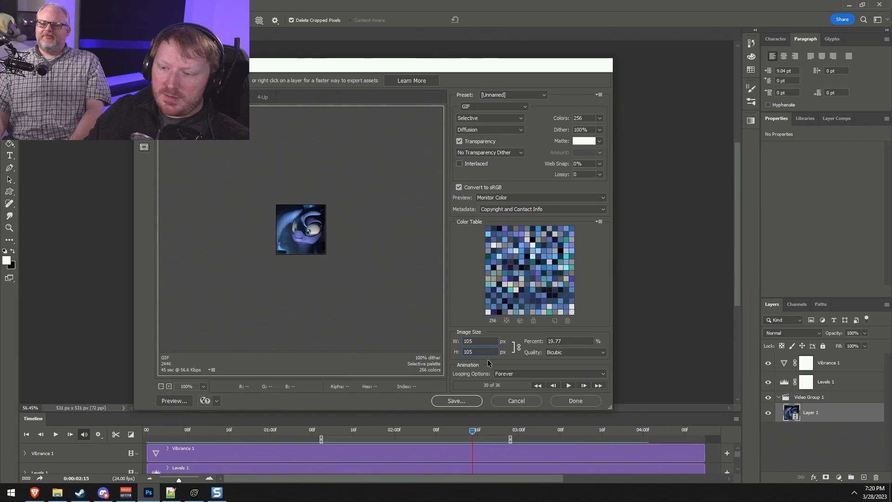
Try 106 pixels for the GIF's dimensions and settle on an export size of 107 × 107 pixels.
left_click(484, 344)
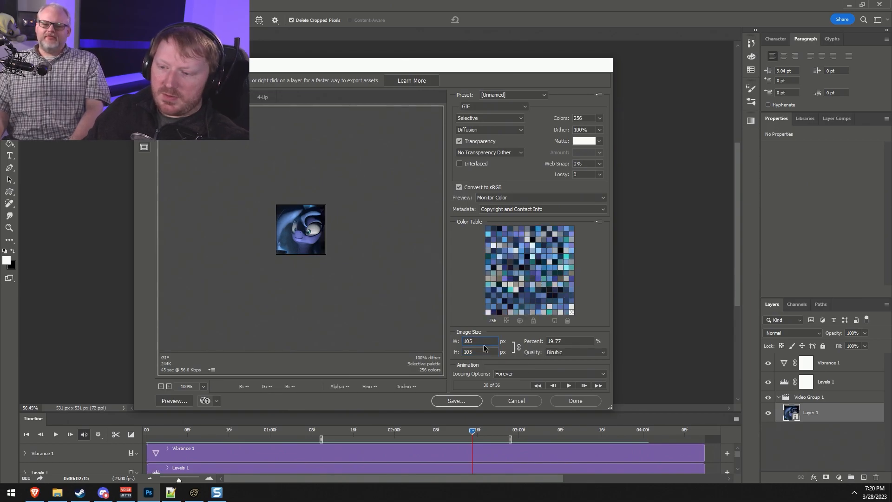
left_click(478, 349)
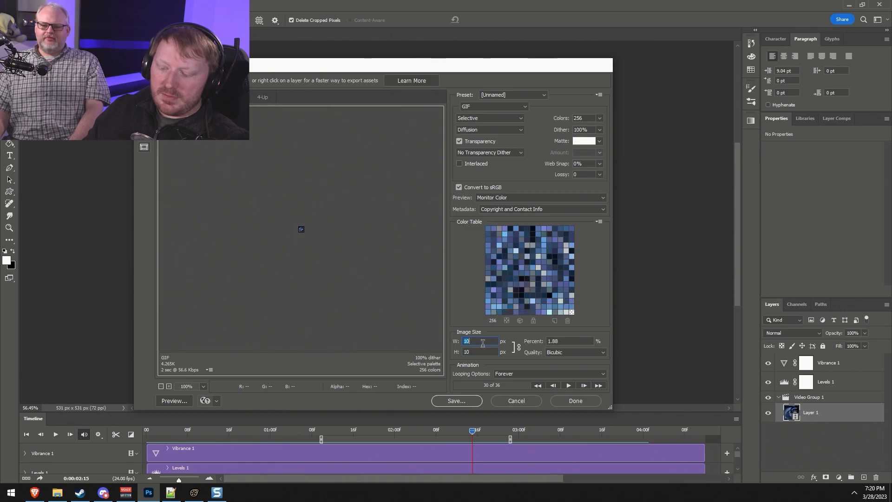
type("6")
key("Down")
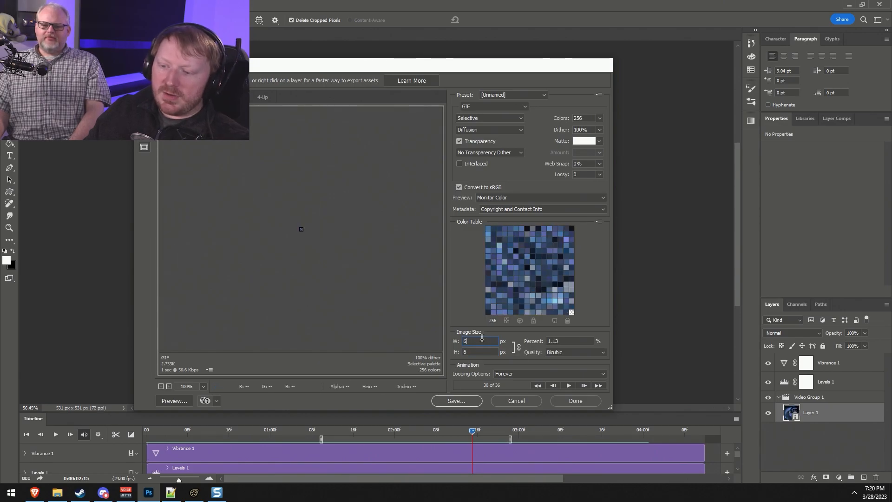
type("10")
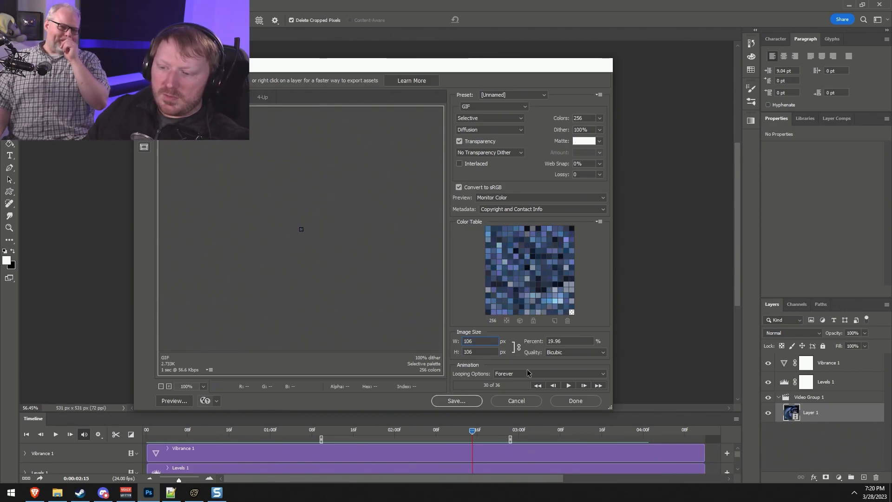
type("6")
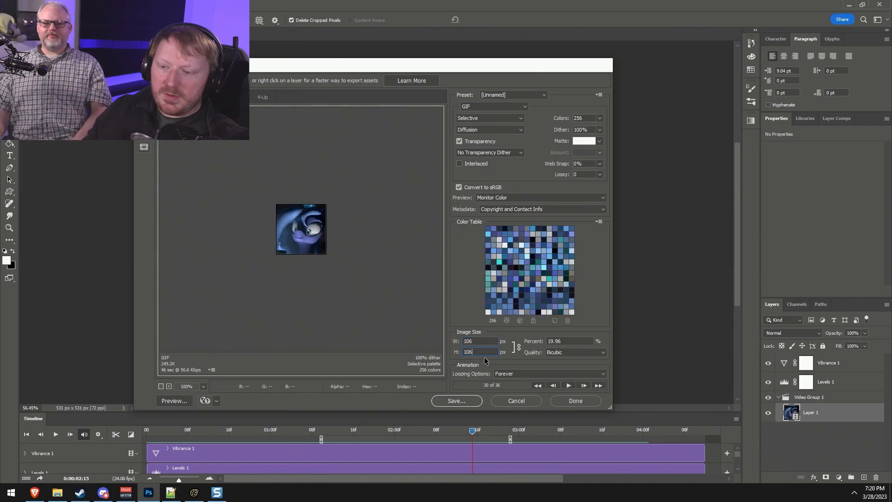
key("Up")
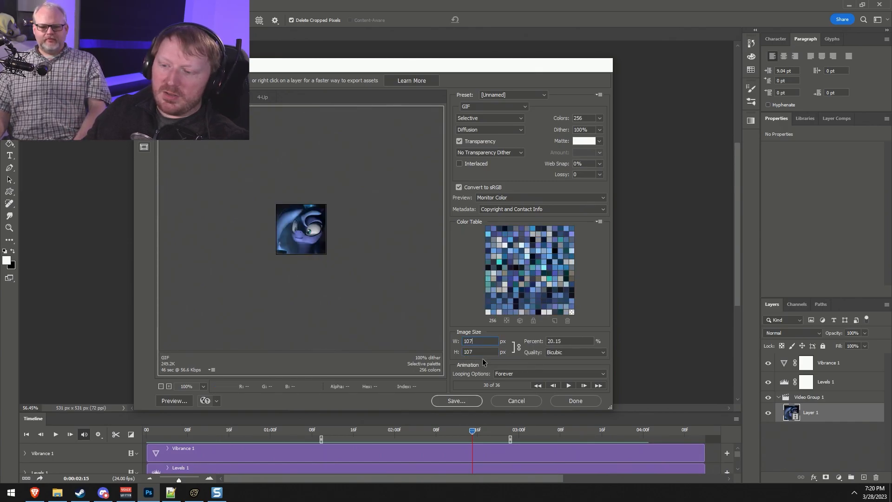
left_click(486, 352)
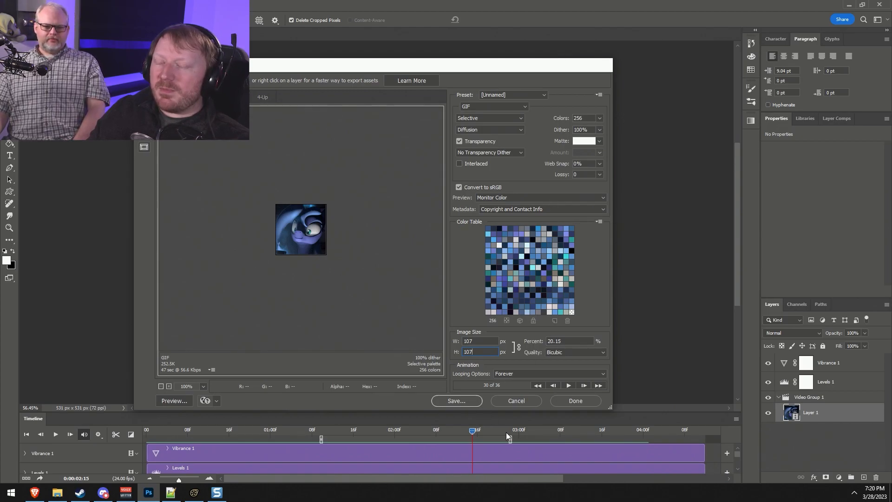
Start saving the optimized GIF and browse to the Emoji - Pony folder inside Emojis as its destination.
left_click(456, 402)
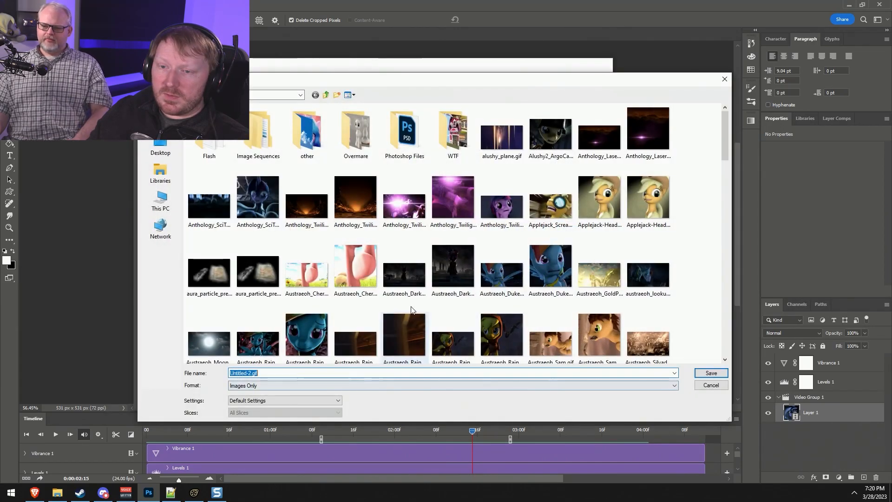
left_click(328, 95)
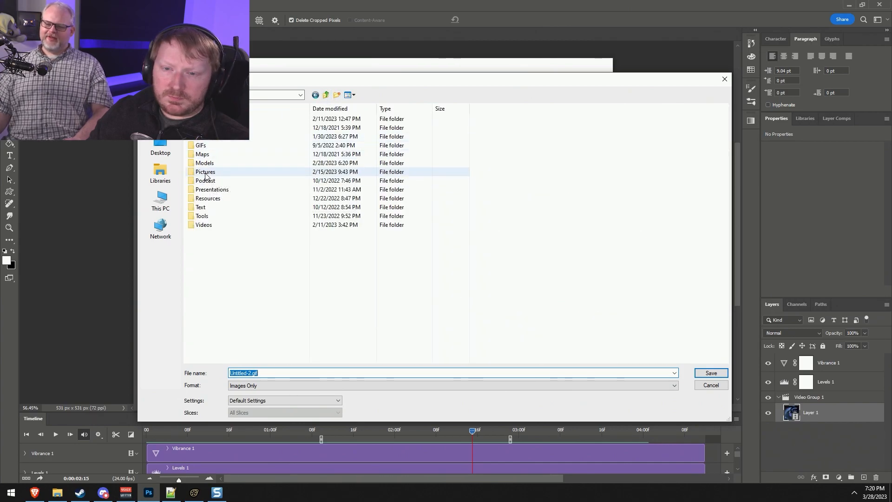
double_click(217, 200)
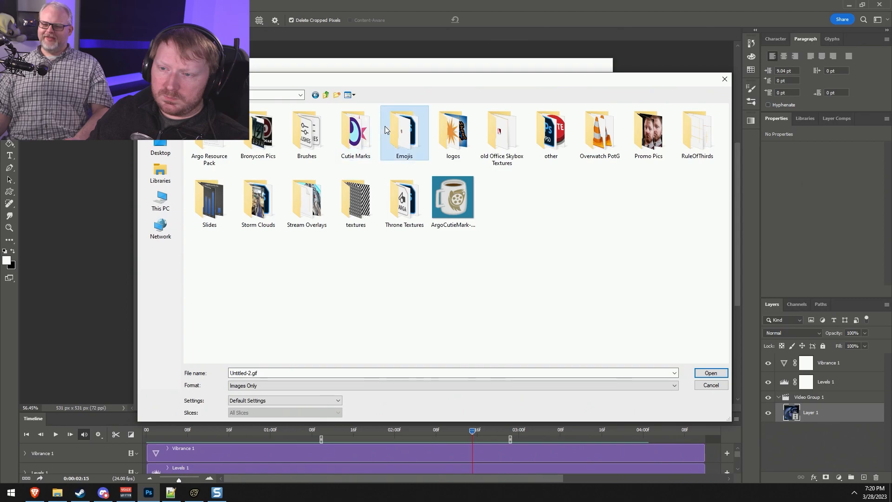
double_click(385, 126)
double_click(322, 142)
Name the exported file luna_coffee.gif and save it.
double_click(252, 373)
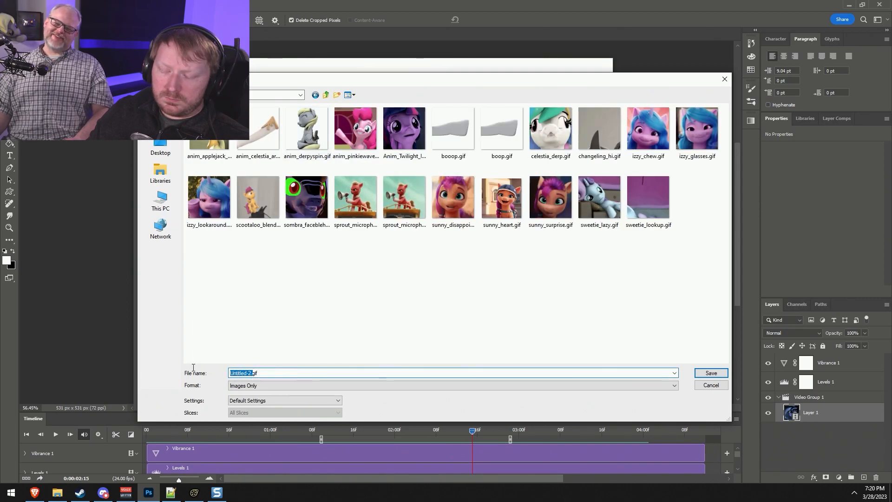
type("luna_")
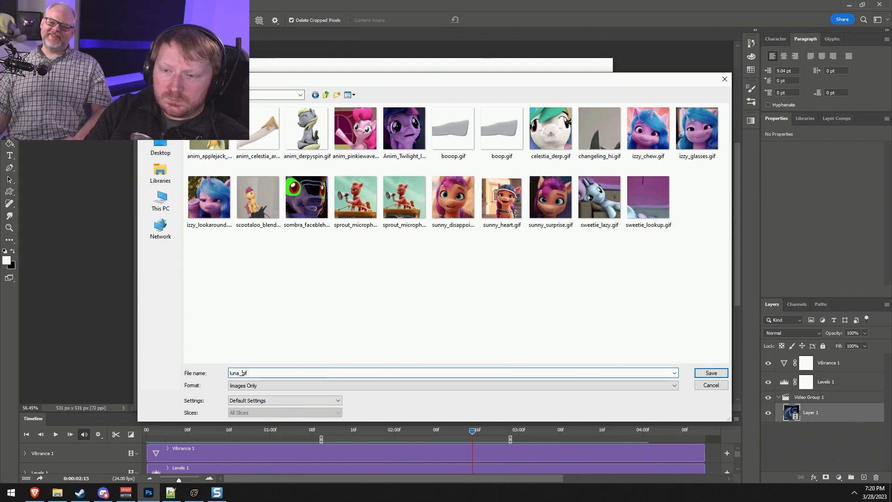
type("coffee")
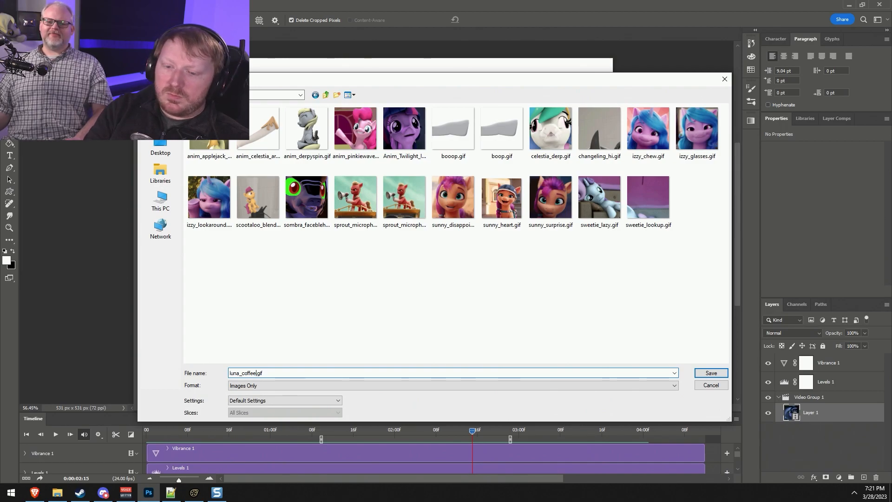
type("_")
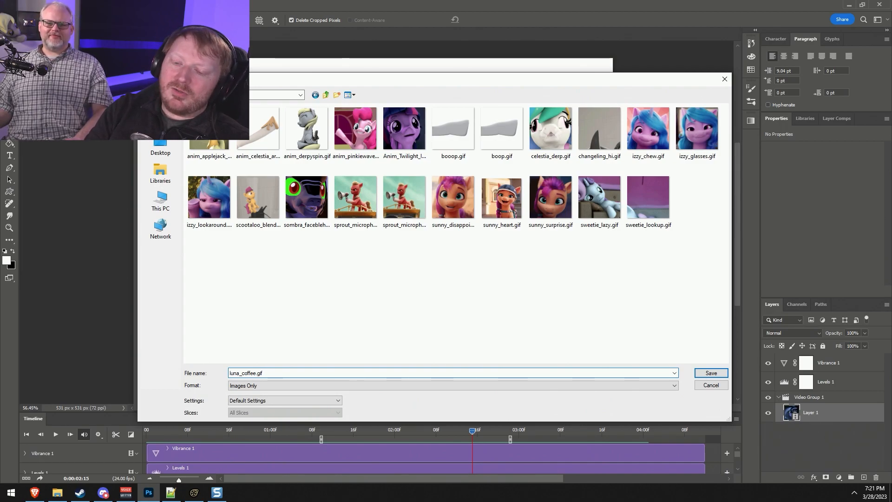
left_click(722, 375)
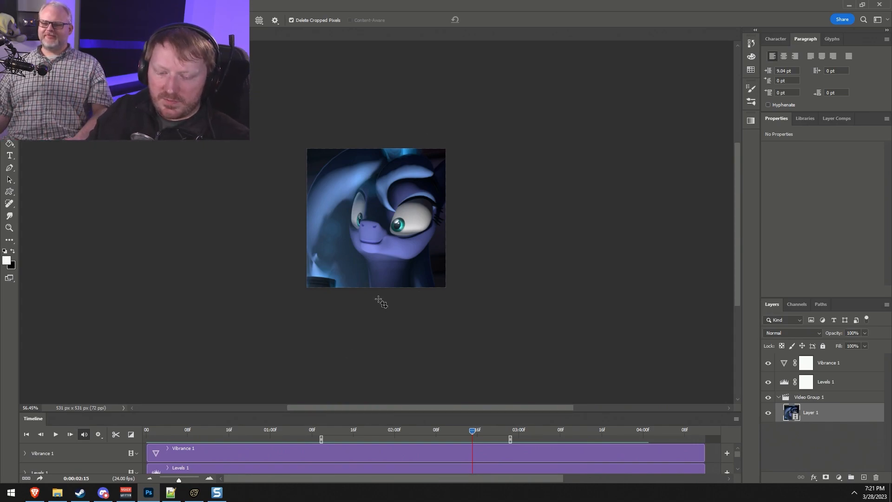
Switch to Discord and open the server's Emoji settings.
left_click(81, 495)
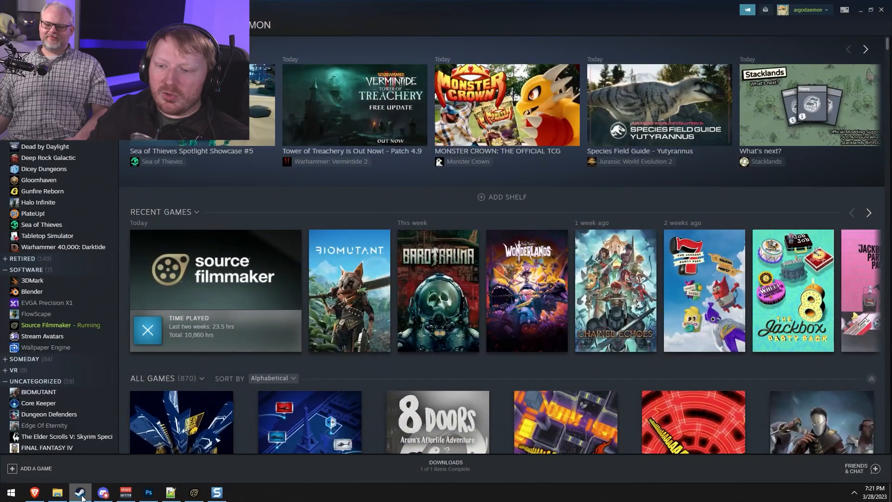
left_click(81, 496)
left_click(84, 495)
left_click(88, 496)
left_click(103, 493)
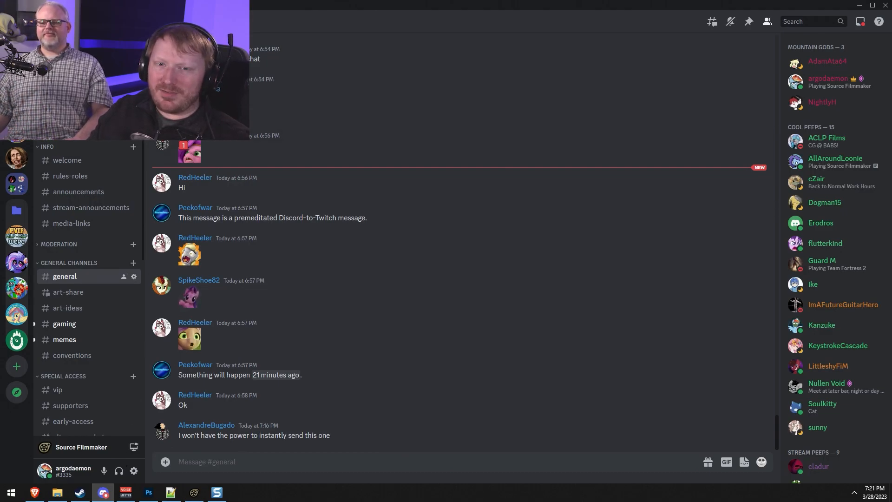
left_click(126, 22)
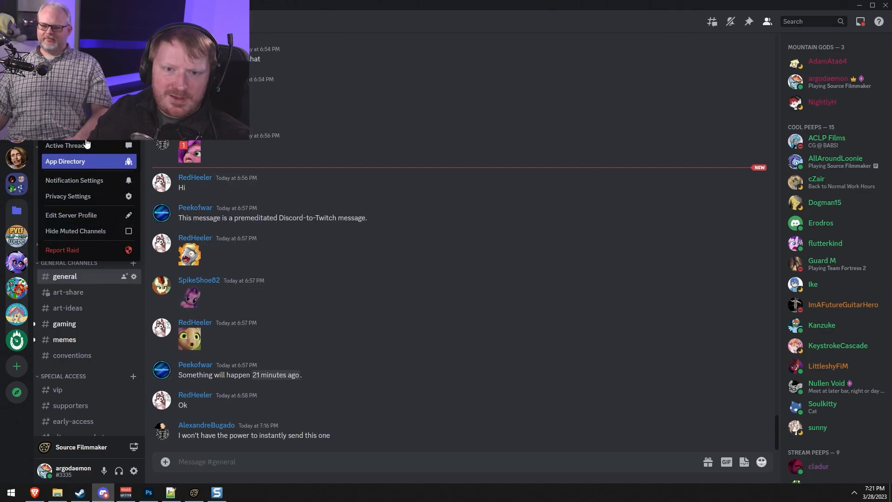
left_click(83, 83)
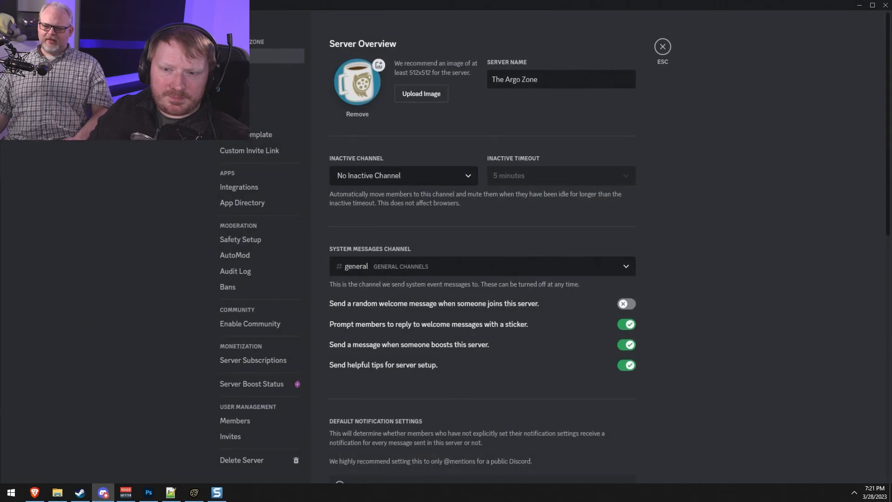
left_click(239, 88)
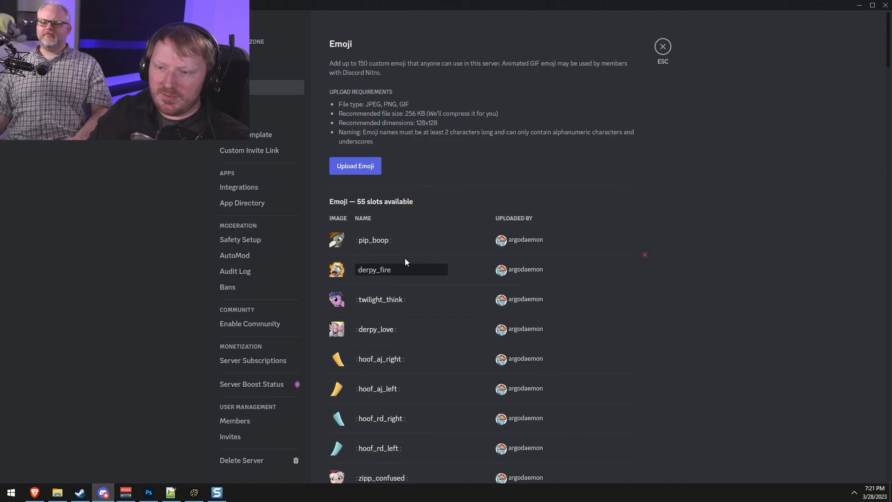
Upload luna_coffee.gif as a custom emoji and check its entry in the Animated Emoji list.
left_click(373, 167)
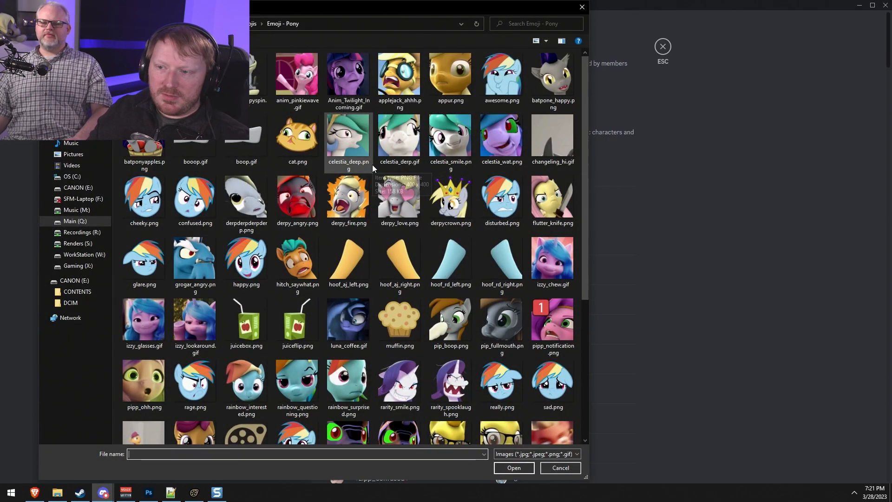
scroll(391, 301, "down", 3)
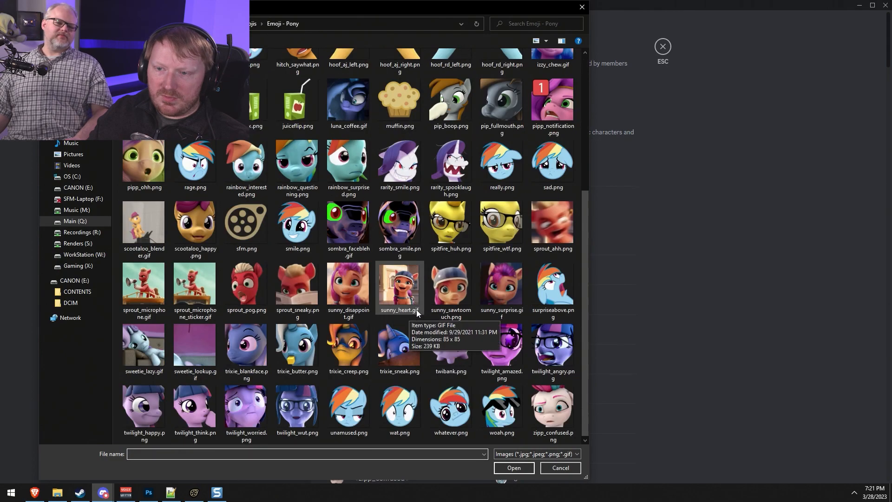
scroll(416, 300, "up", 2)
double_click(339, 261)
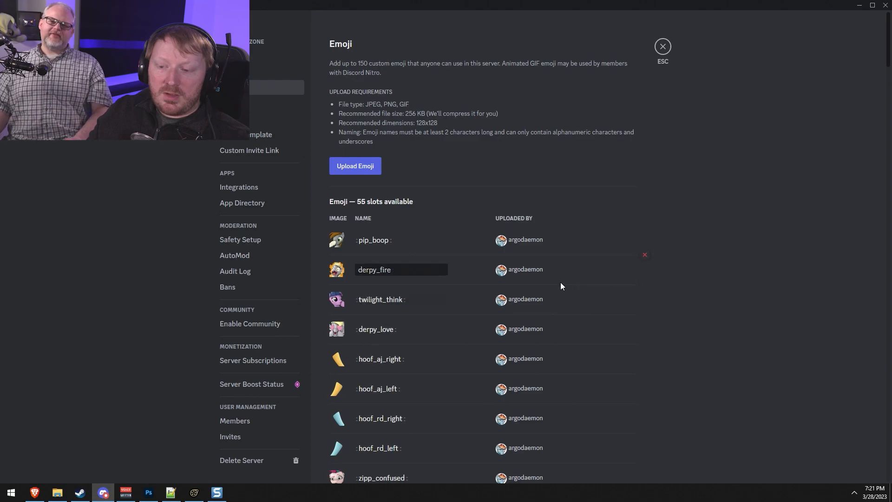
scroll(590, 299, "down", 20)
scroll(592, 297, "up", 9)
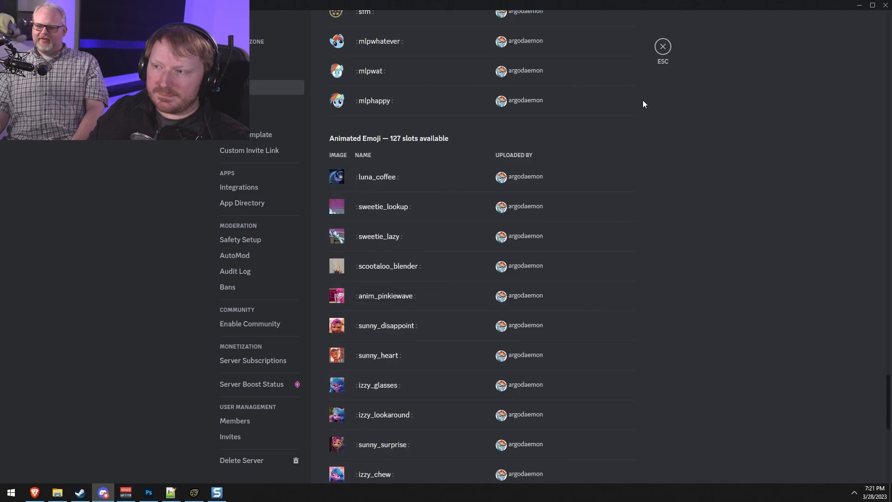
Leave the server settings and send the luna_coffee emoji in the general channel.
left_click(664, 47)
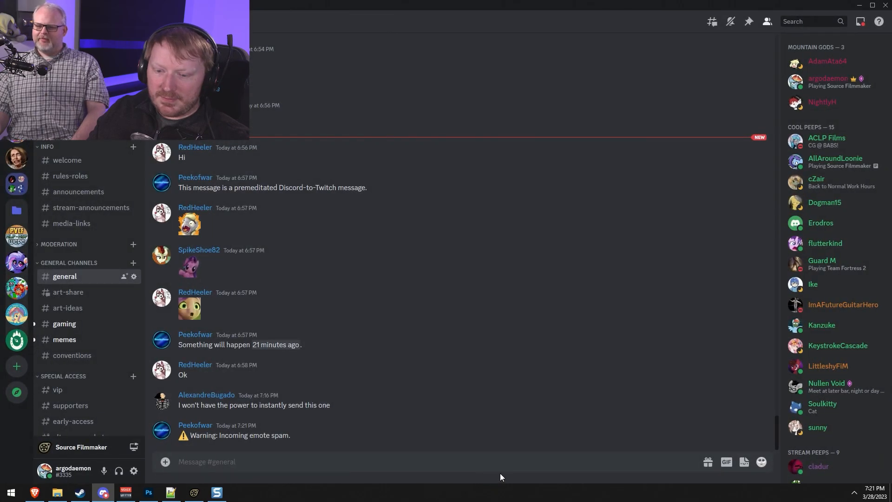
left_click(761, 461)
left_click(690, 297)
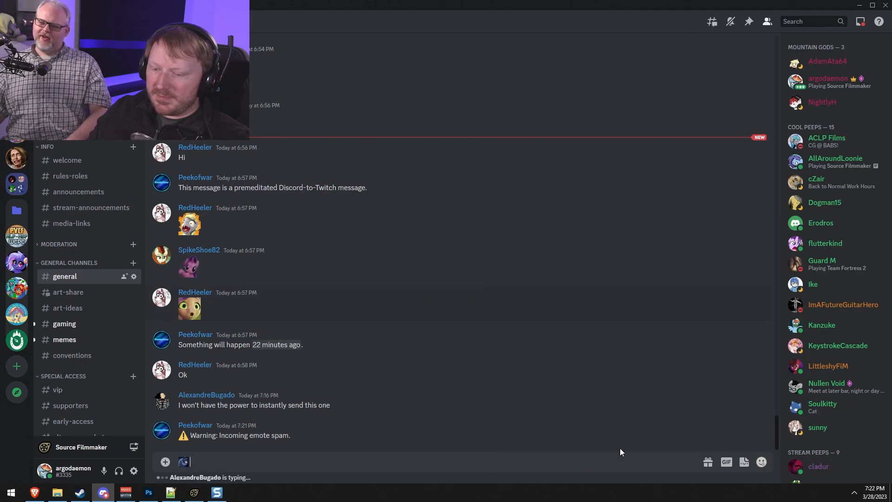
key("Return")
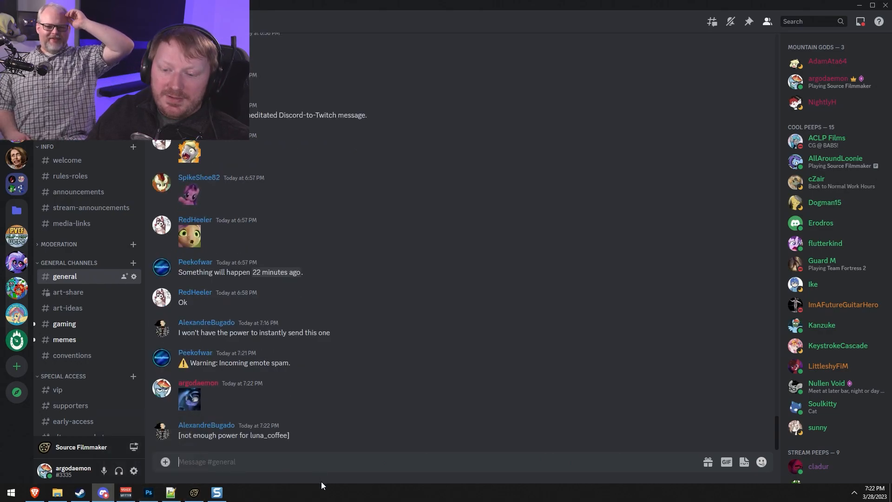
Switch back to Photoshop and step back through the edits to the uncropped 1280 × 720 frame with default Levels.
key("alt+Tab")
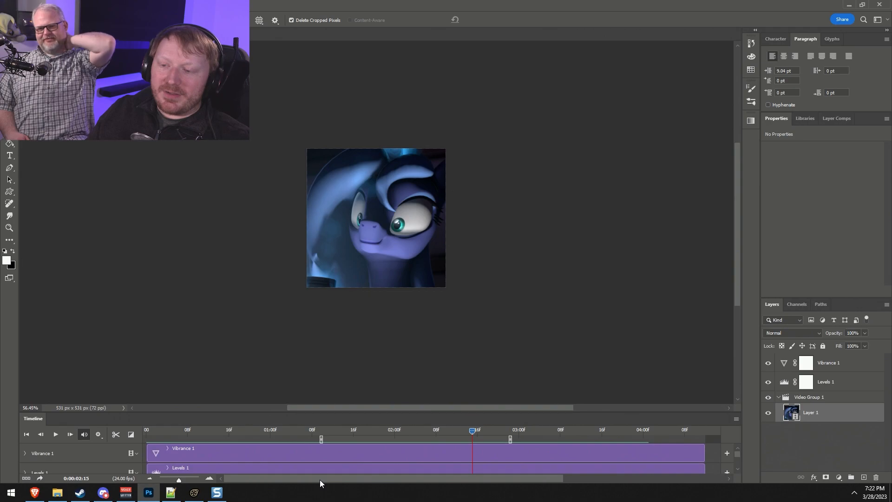
key("ctrl+z")
key("ctrl+z")
key("ctrl+z")
key("ctrl+z")
key("ctrl+z")
key("ctrl+z")
key("ctrl+z")
key("ctrl+z")
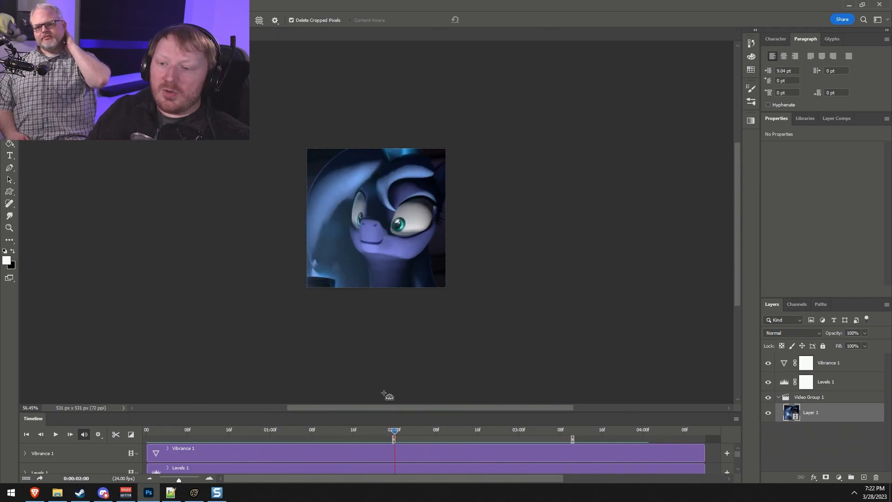
key("ctrl+z")
key("ctrl+z")
key("ctrl+z")
key("ctrl+z")
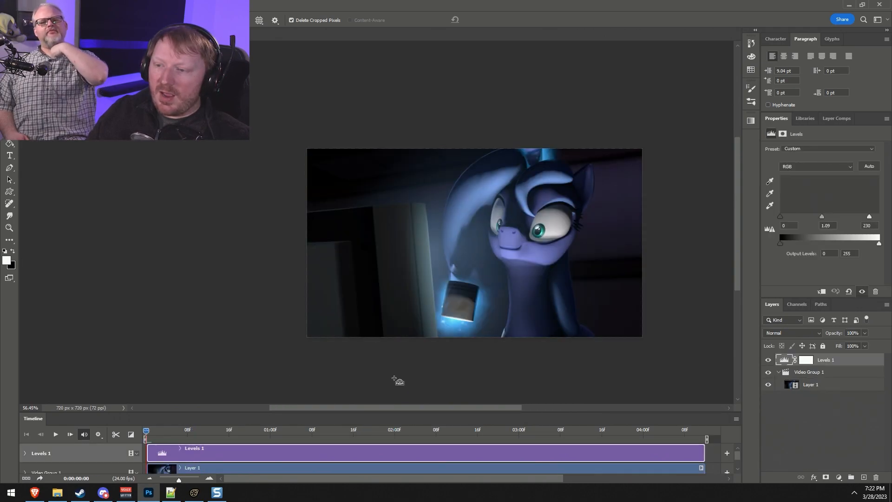
key("ctrl+shift+z")
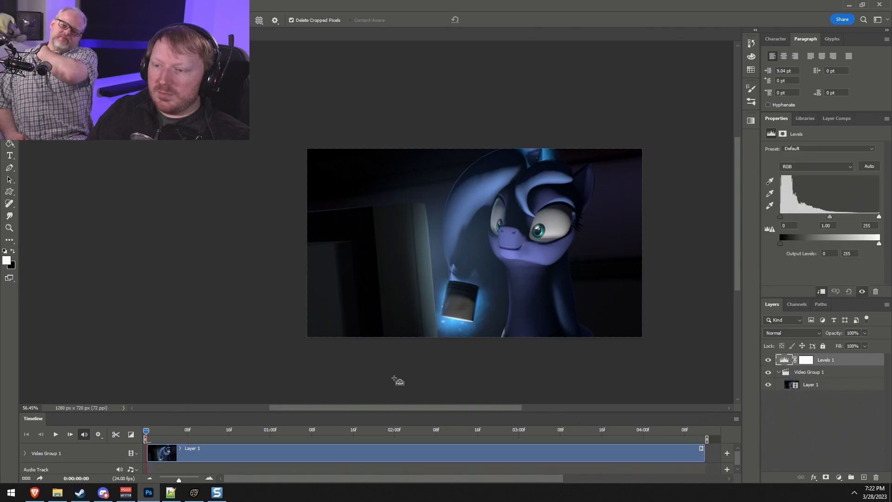
Reduce the canvas width to 720 pixels for a 720 × 720 square, accepting the clipping.
scroll(674, 242, "up", 5, "alt")
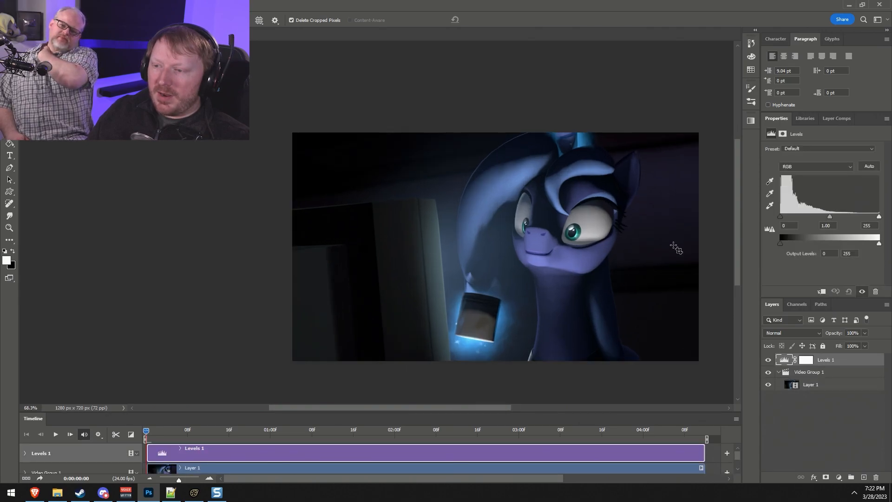
scroll(633, 303, "down", 3, "alt")
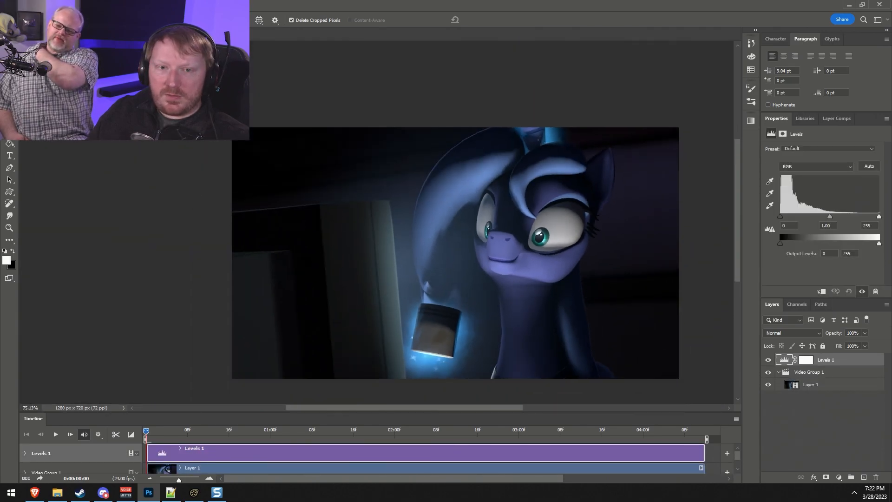
left_click(51, 5)
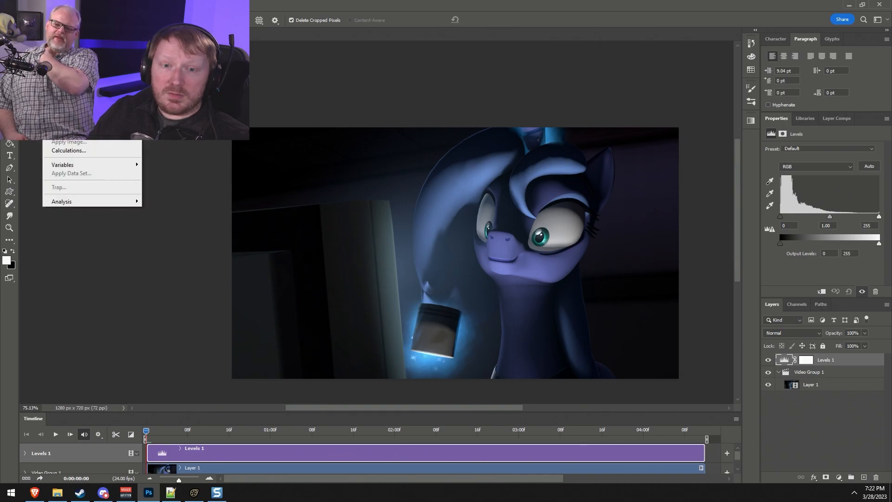
left_click(69, 85)
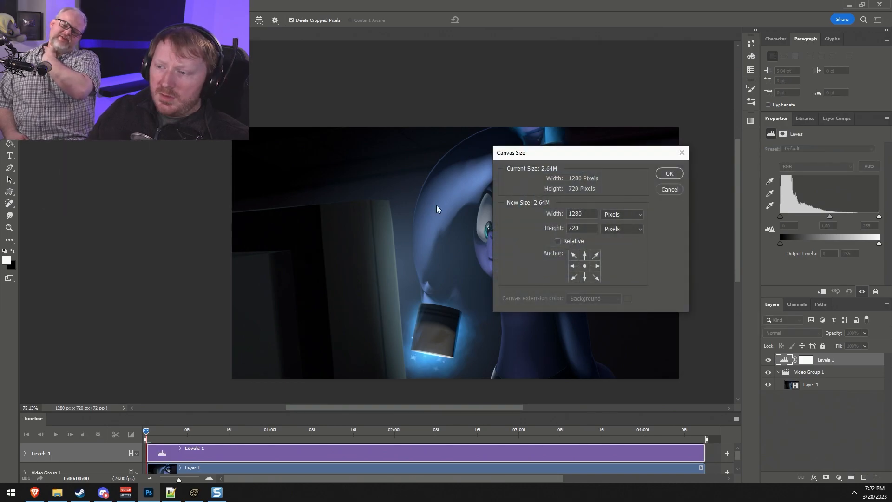
double_click(588, 214)
type("7")
key("Return")
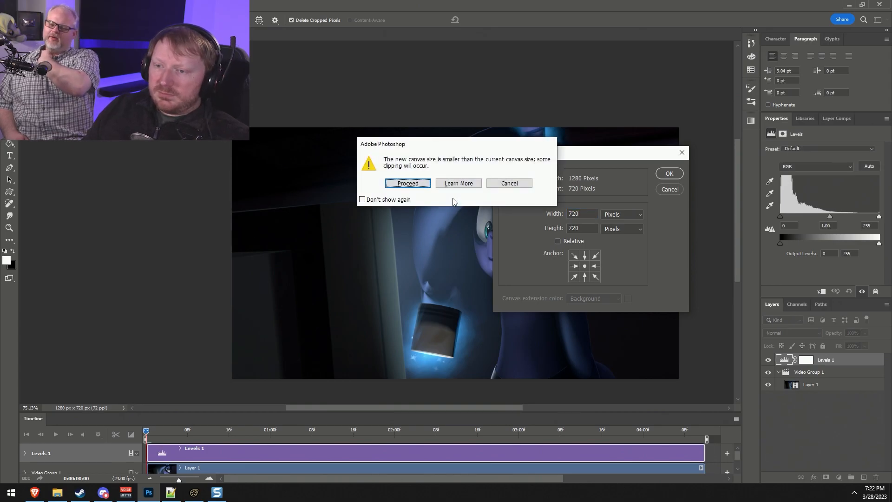
left_click(427, 183)
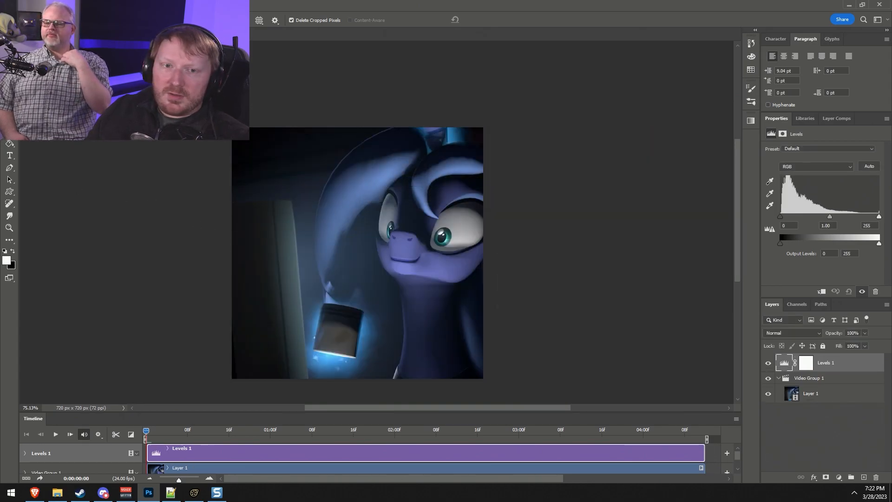
Go to about 0:00:01:17 and shift Layer 1 up and to the left to reposition the character in the square.
key("v")
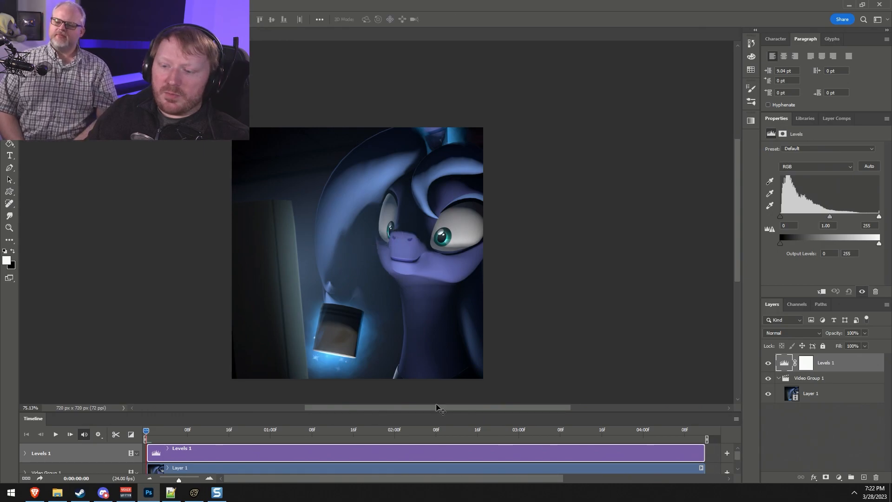
left_click(358, 431)
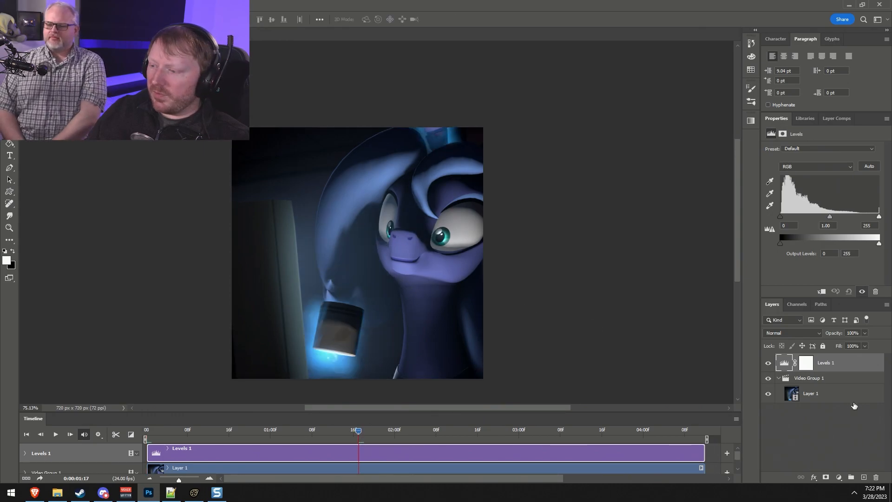
left_click(836, 393)
left_click_drag(394, 263, 374, 233)
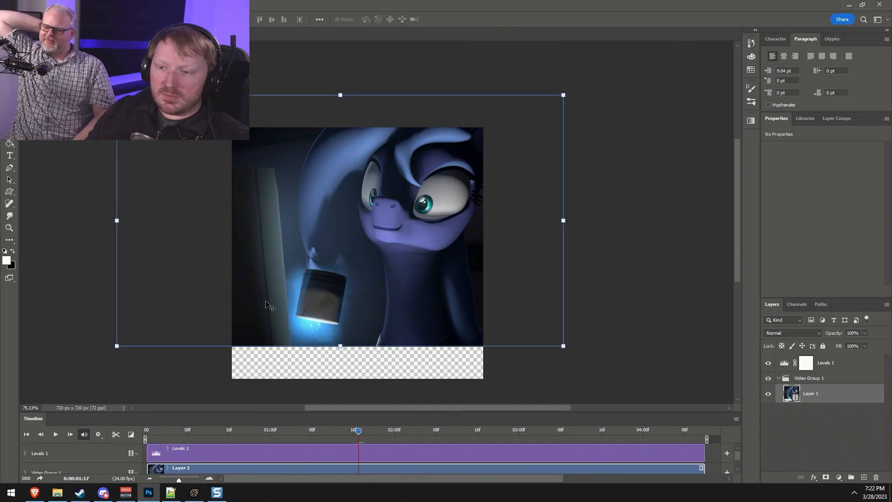
Crop the canvas to a square of about 388 × 388 px framing the character's face.
key("c")
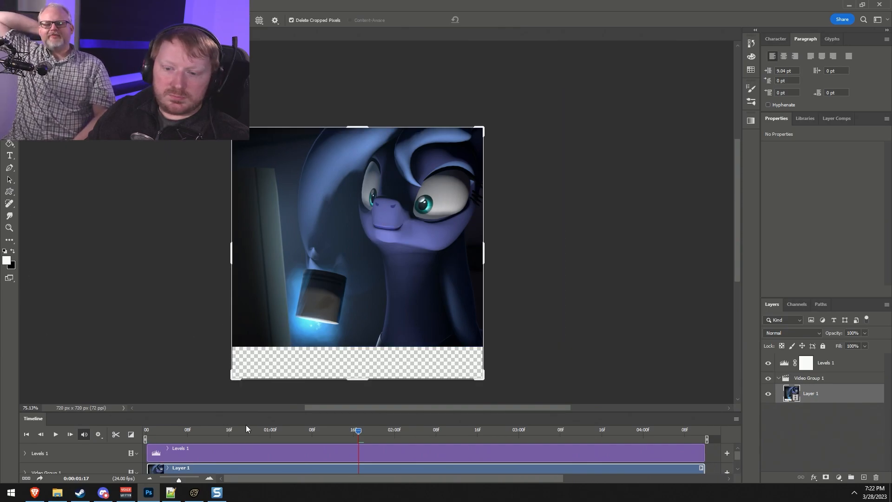
left_click_drag(234, 382, 308, 338)
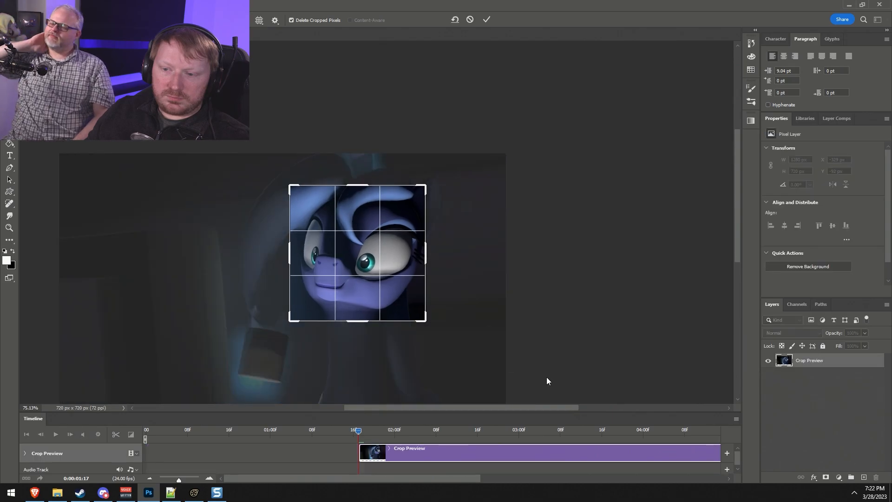
left_click(493, 19)
scroll(315, 338, "up", 5, "alt")
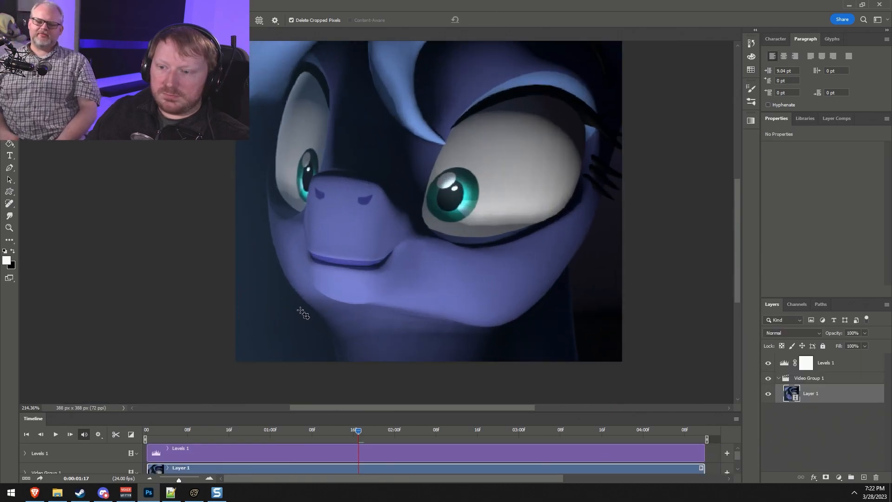
scroll(415, 262, "down", 4, "alt")
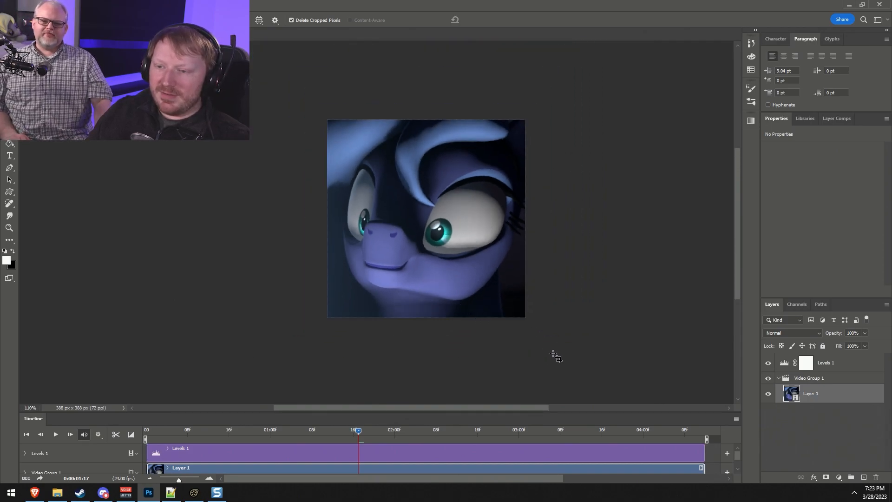
Brighten the image by lowering the white input level of the Levels 1 adjustment to 232.
left_click(843, 363)
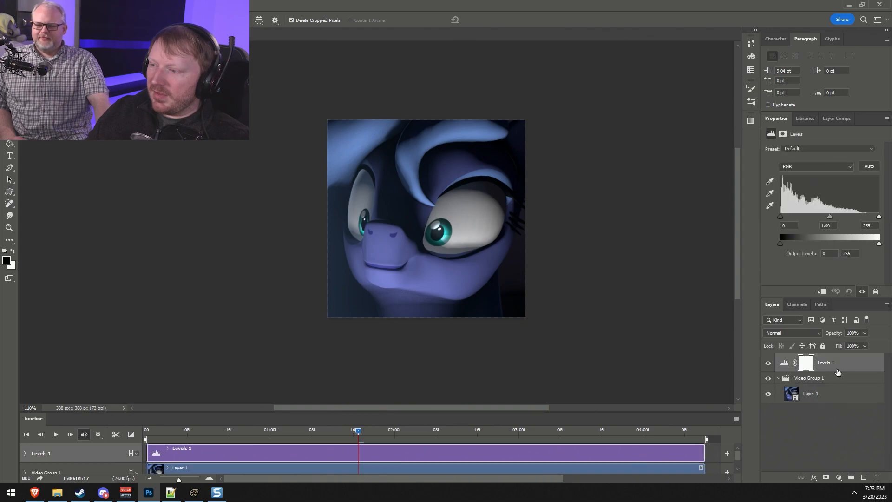
left_click_drag(879, 220, 826, 218)
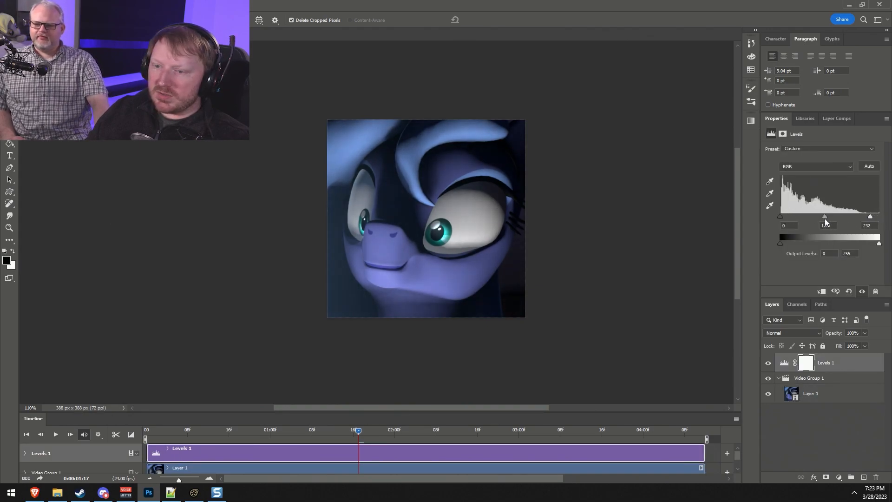
Add a Vibrance adjustment layer above Levels 1 and set its Vibrance to +35.
left_click(72, 5)
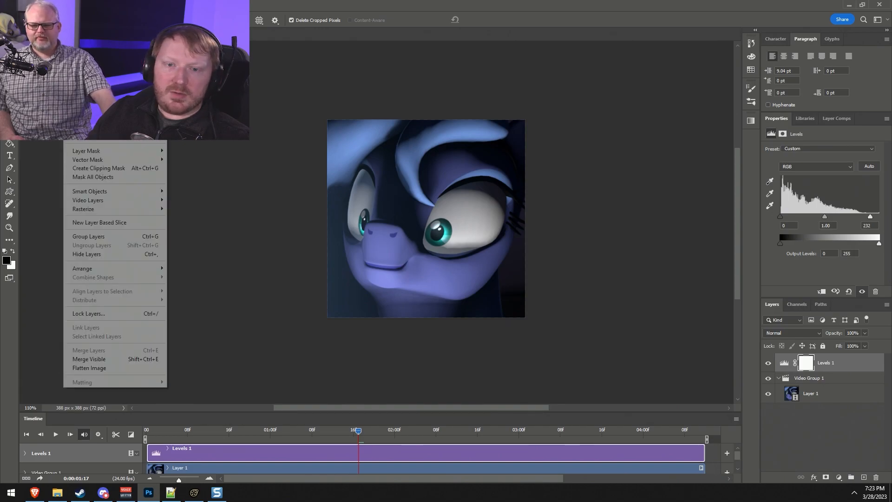
left_click(72, 5)
left_click(72, 6)
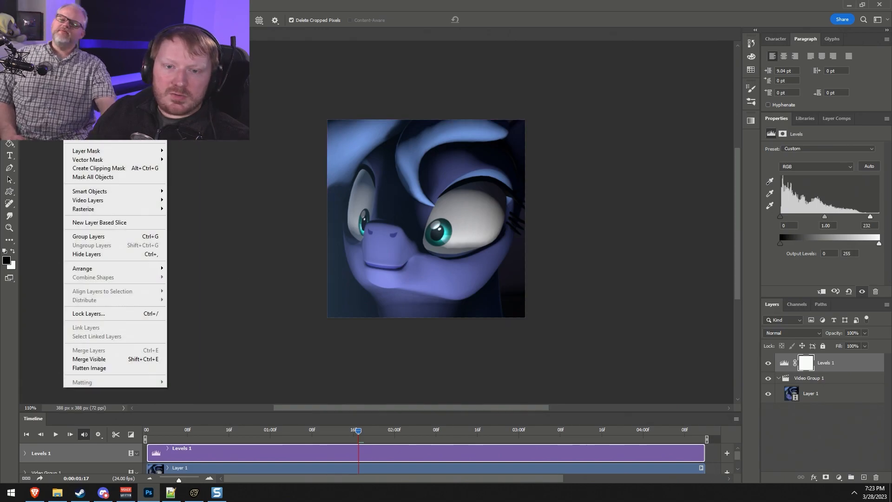
mouse_move(153, 142)
left_click(200, 169)
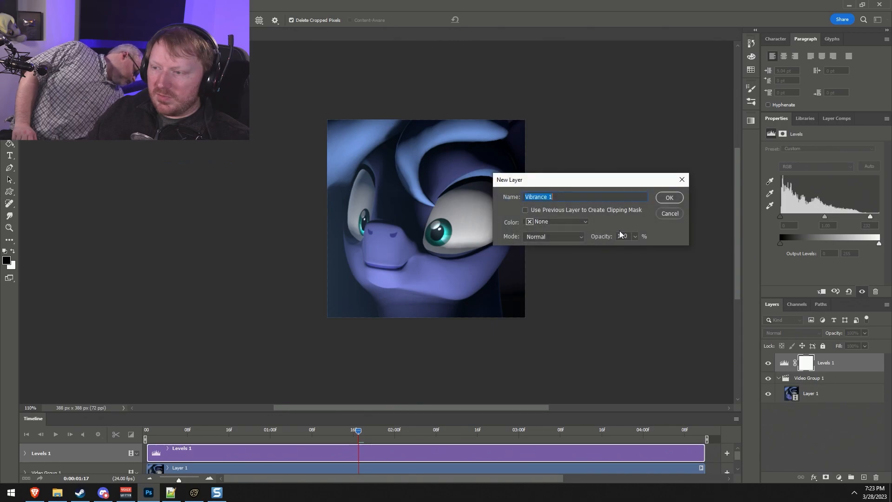
left_click(678, 202)
left_click_drag(823, 158, 843, 159)
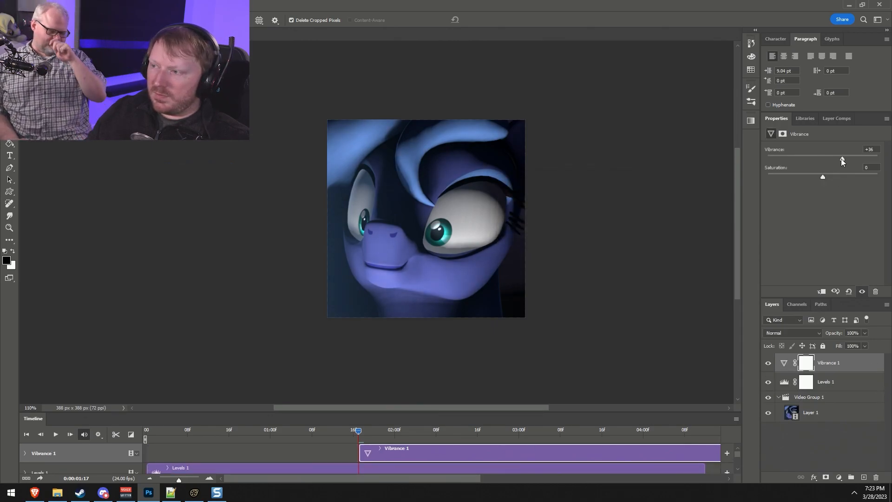
scroll(844, 159, "down", 1)
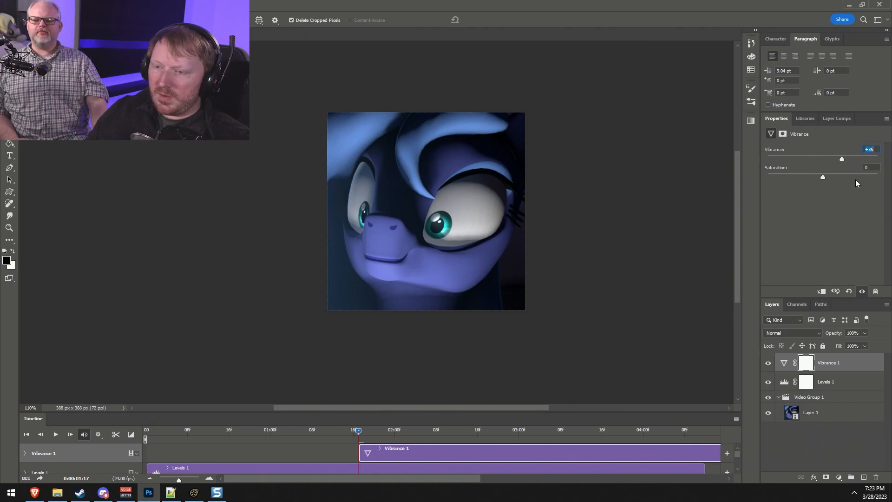
Resize the image to 300 × 300 pixels, accepting the conversion of the video layer to a smart object.
left_click(19, 5)
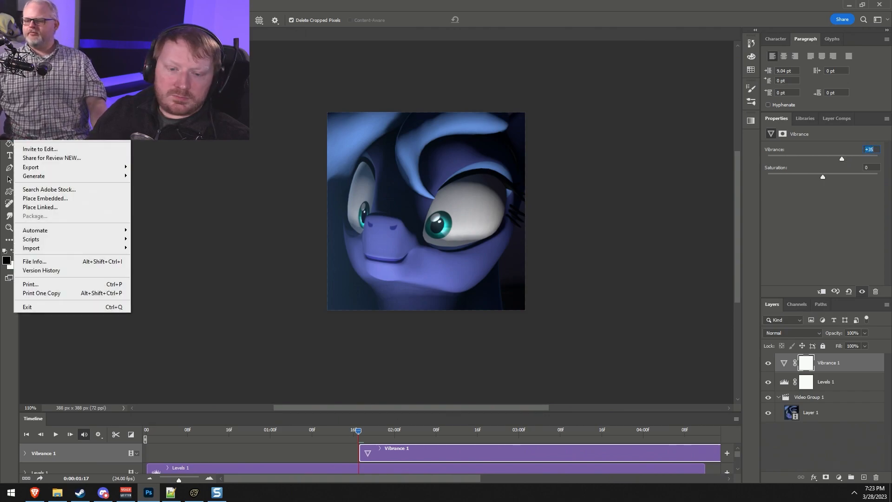
left_click(50, 5)
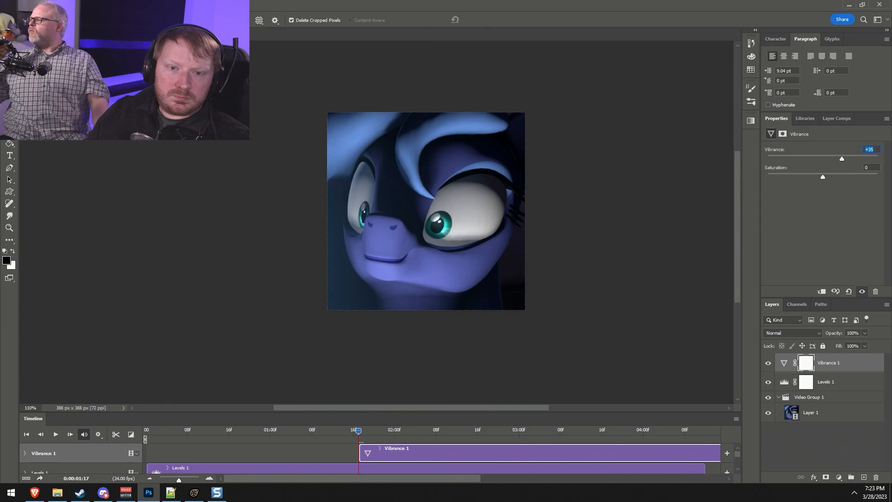
left_click(51, 5)
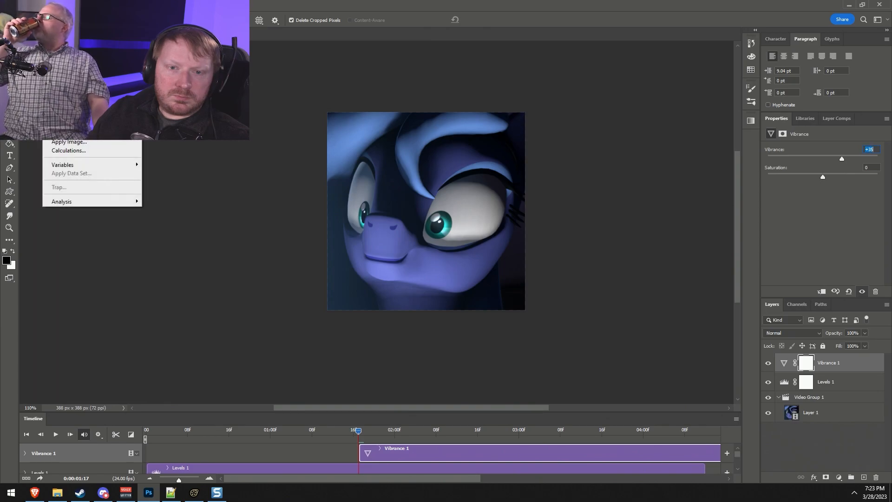
left_click(66, 75)
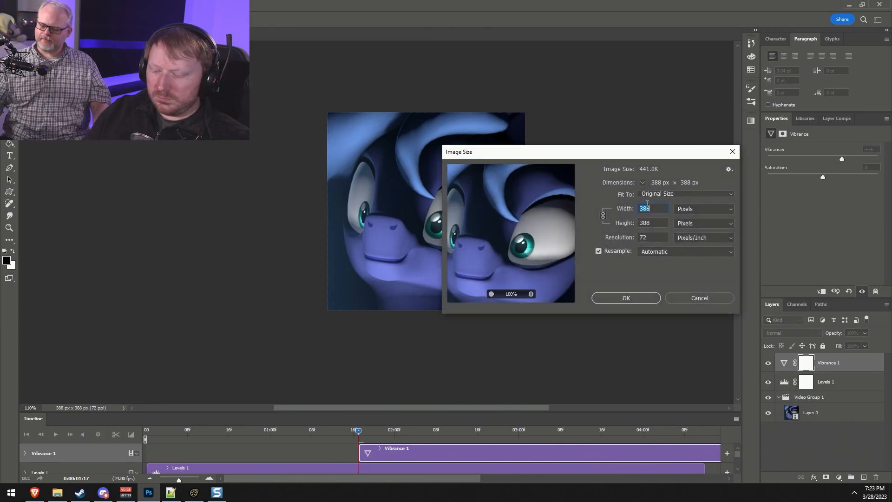
type("300")
key("Return")
key("Return")
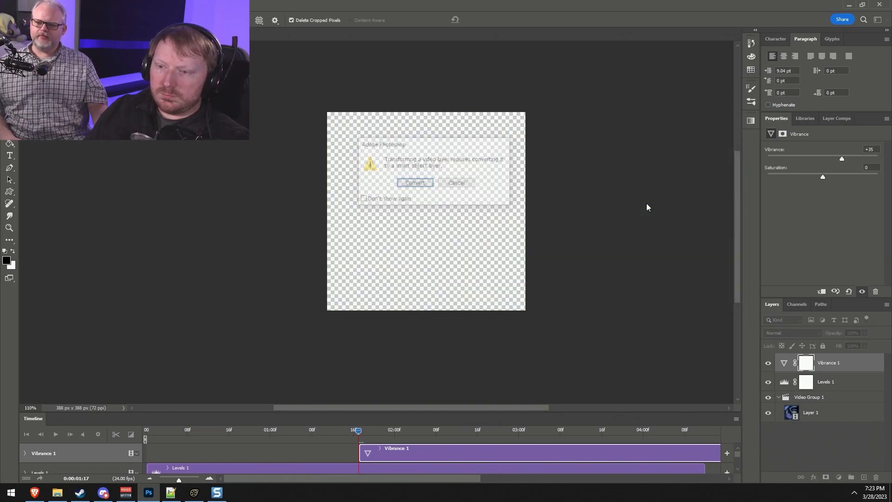
Start saving a copy on the computer as PNG in the Pony SFM > Resources > Emojis > Emoji - Pony folder.
left_click(17, 5)
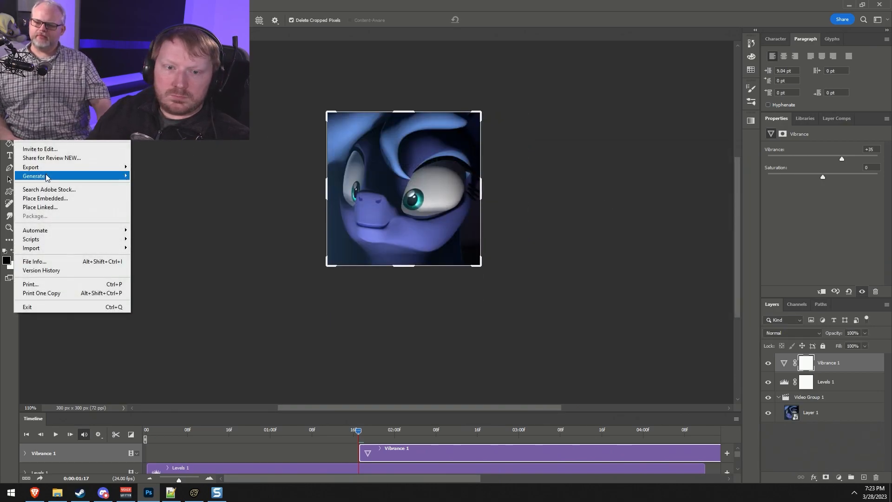
left_click(45, 118)
left_click(437, 447)
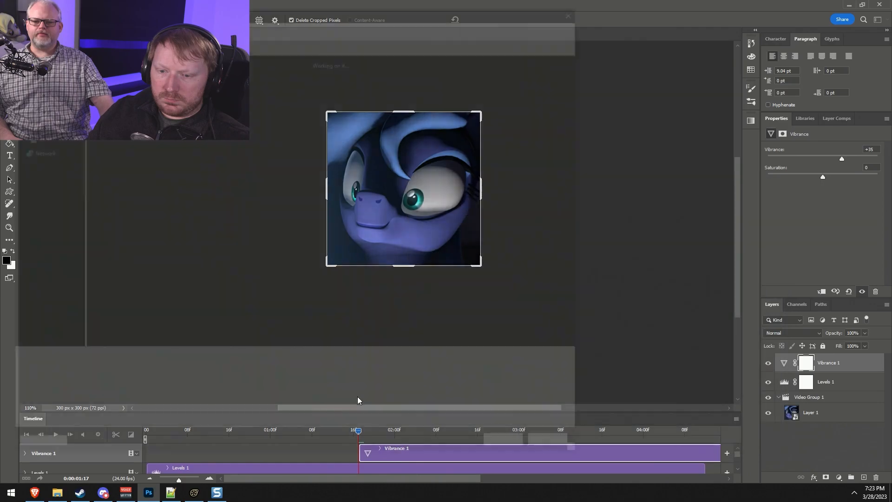
left_click(103, 374)
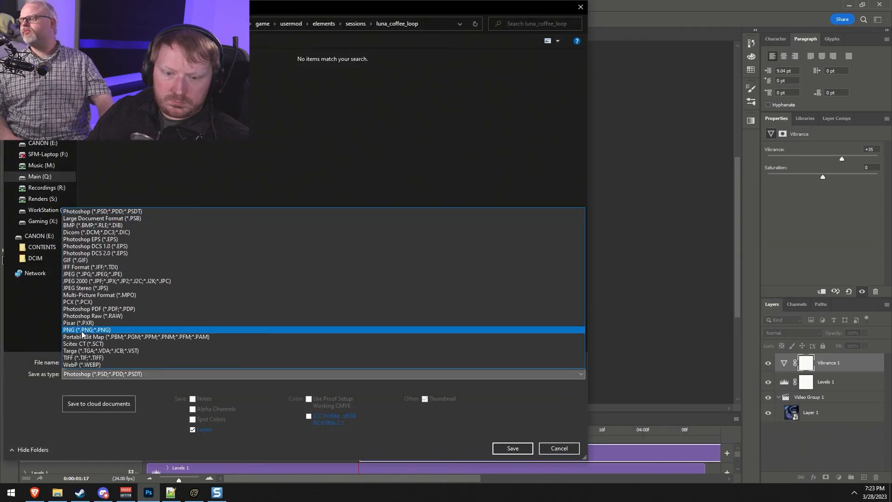
left_click(93, 330)
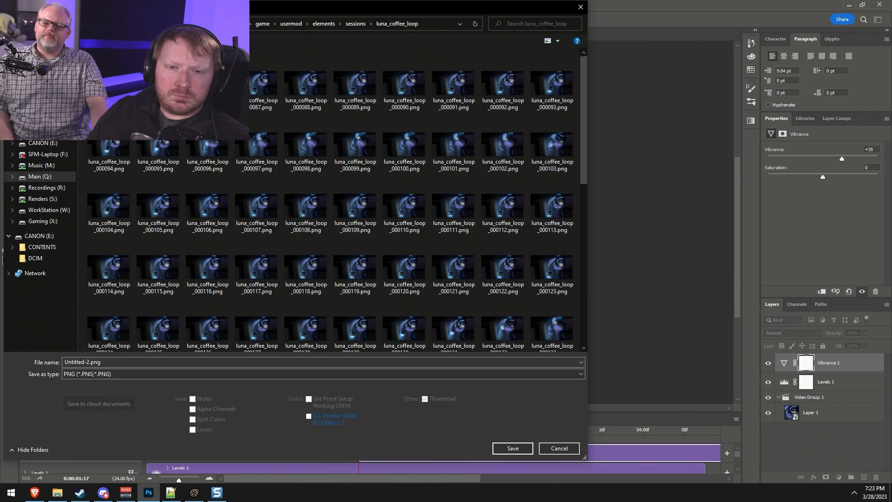
left_click(40, 88)
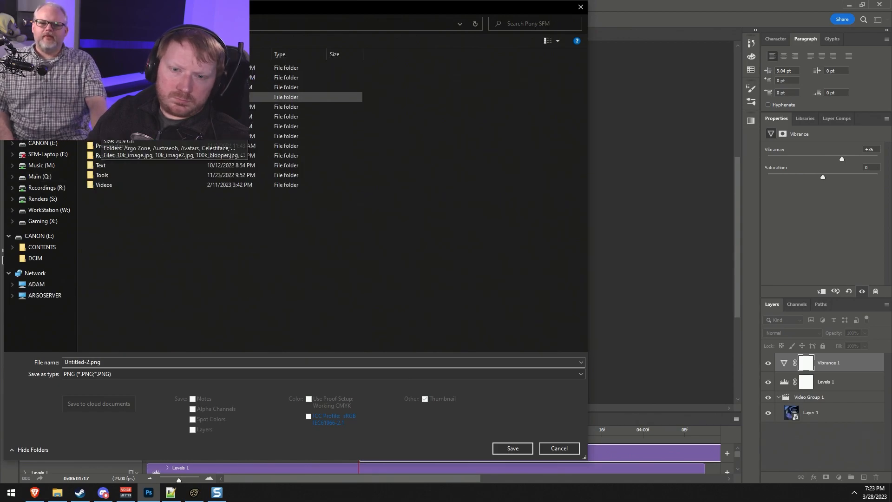
double_click(108, 155)
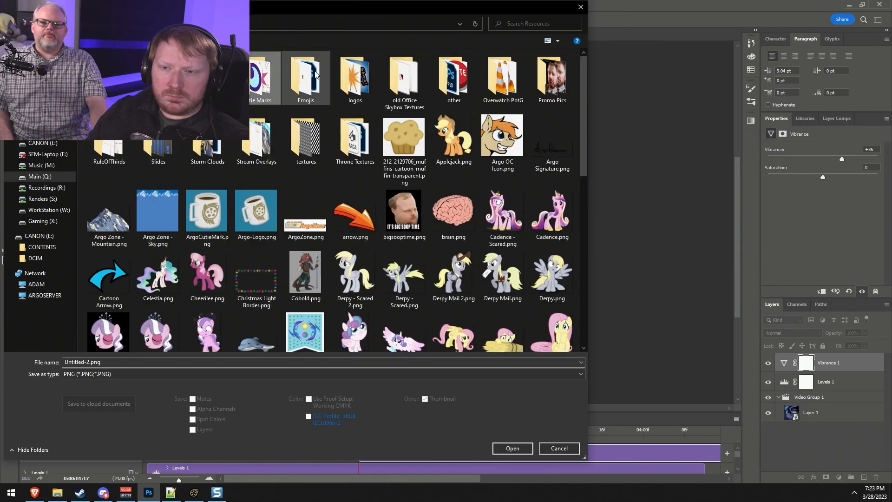
double_click(306, 79)
double_click(172, 166)
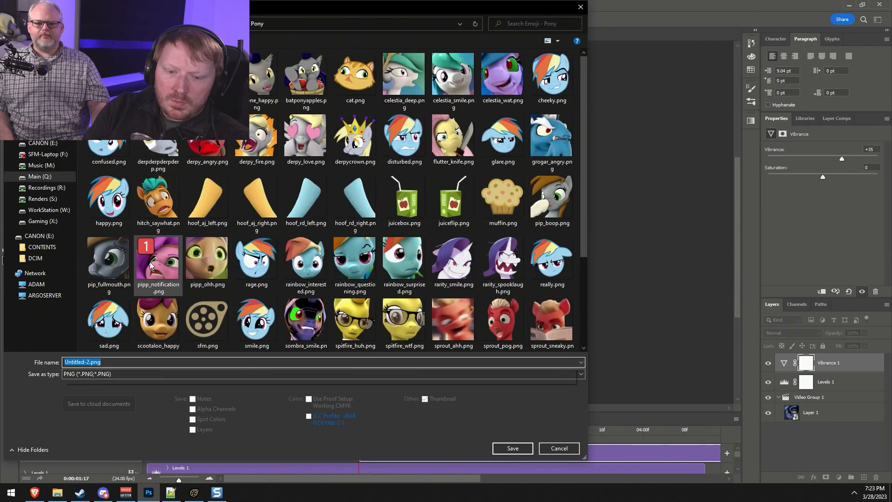
Name the copy luna_wired and save the PNG with the large file size, fastest saving option.
type("luna_")
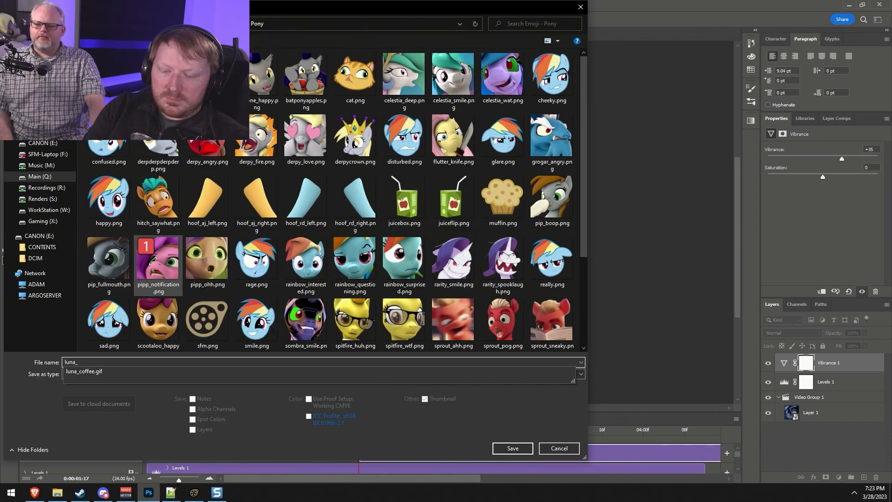
left_click_drag(346, 8, 563, 305)
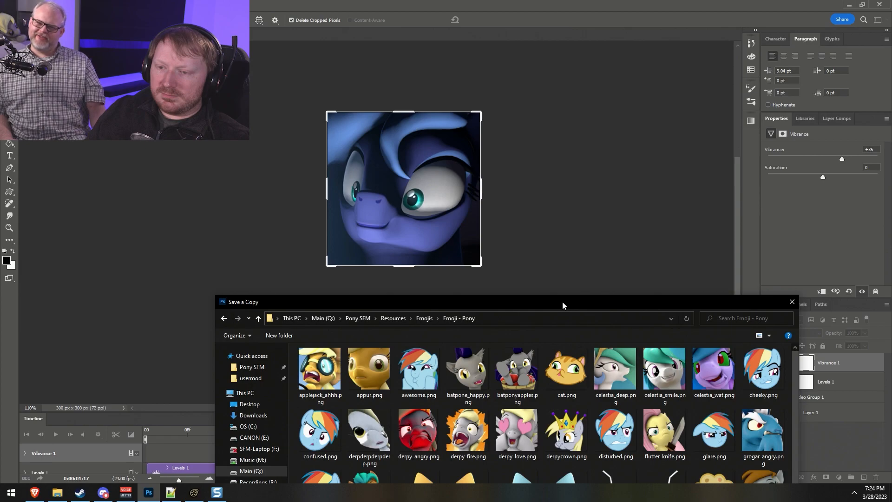
left_click_drag(563, 306, 542, 279)
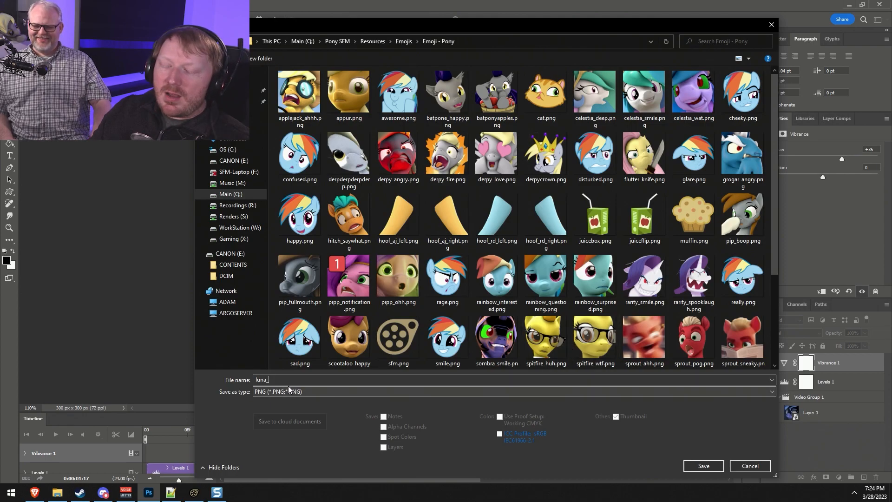
type("wired")
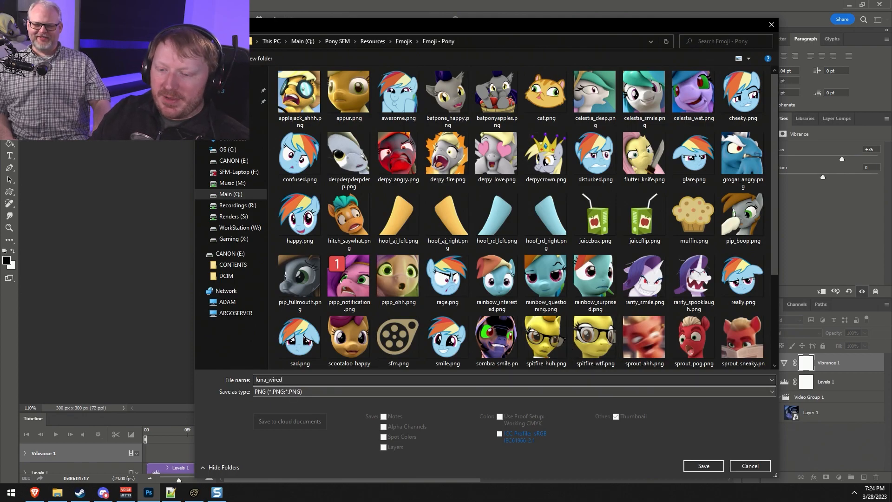
left_click(700, 466)
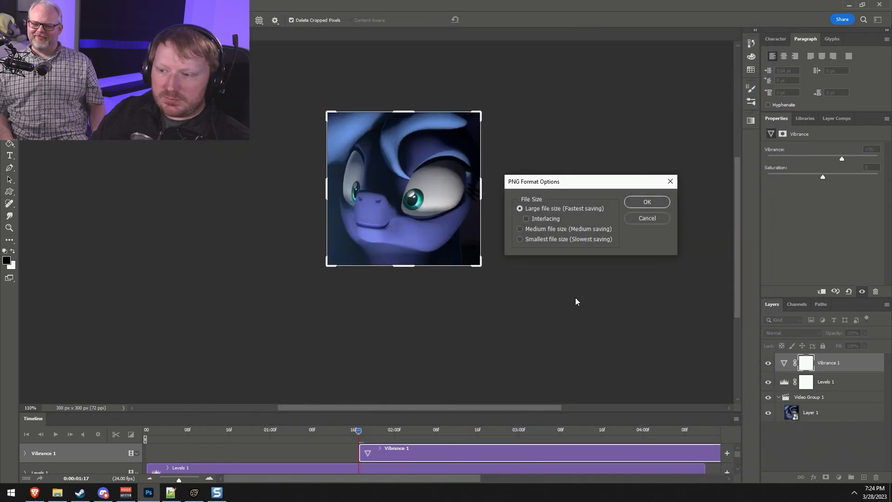
left_click(647, 202)
Switch to Discord and open the Emoji page in the server settings of The Argo Zone.
left_click(103, 493)
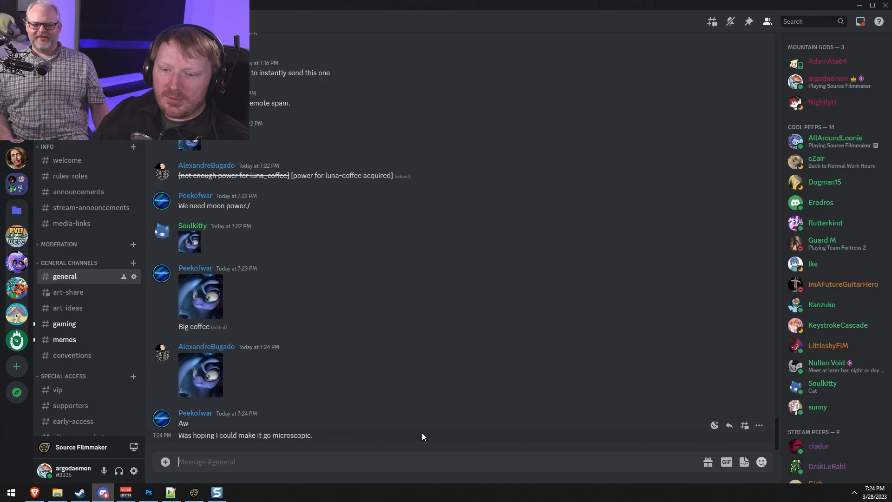
left_click(761, 461)
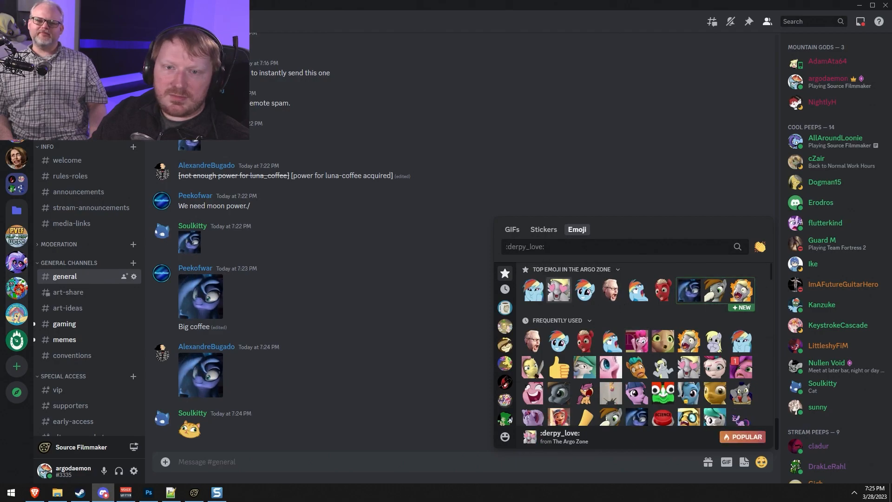
left_click(89, 21)
left_click(236, 146)
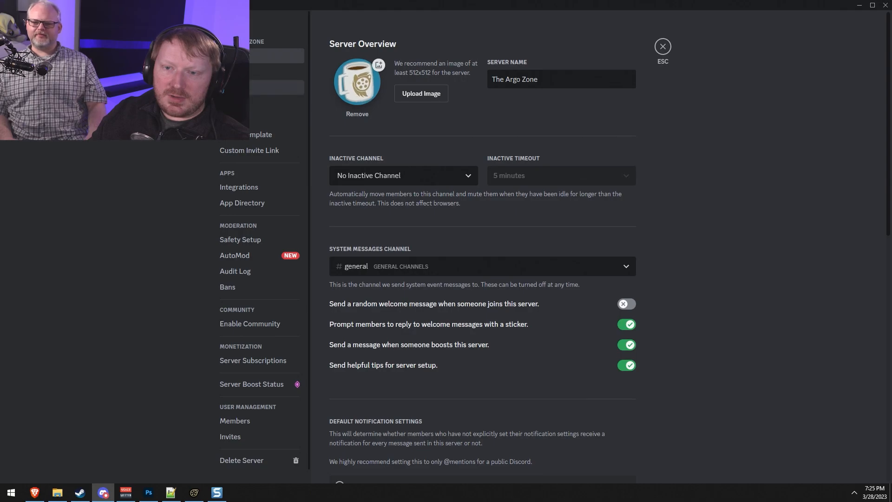
left_click(277, 87)
scroll(380, 302, "down", 15)
scroll(374, 296, "up", 15)
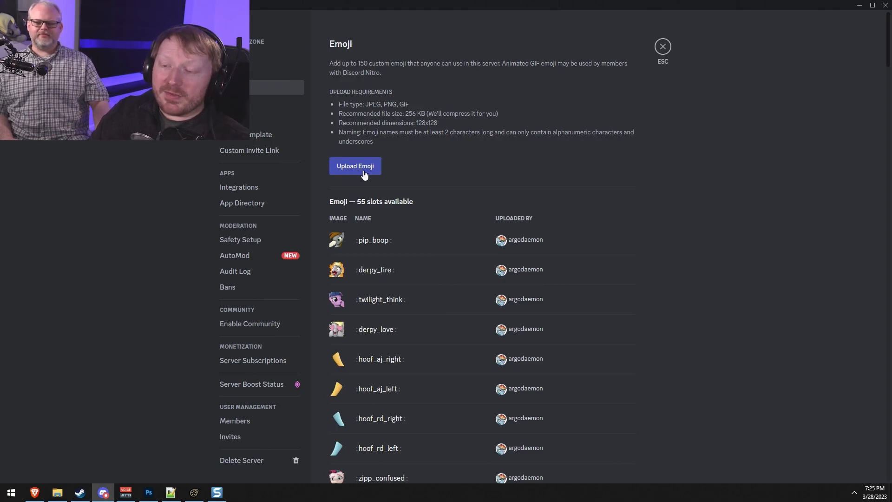
Upload luna_wired.png from the Emoji - Pony folder as a new server emoji.
left_click(363, 169)
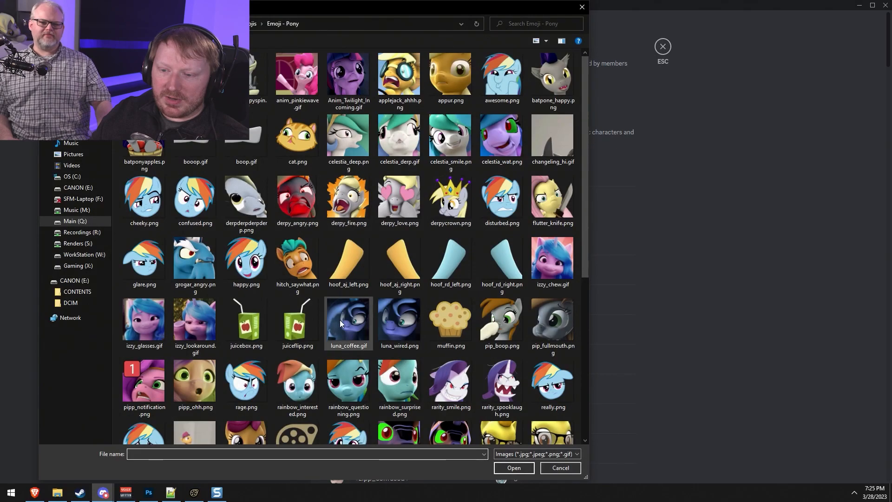
left_click(391, 328)
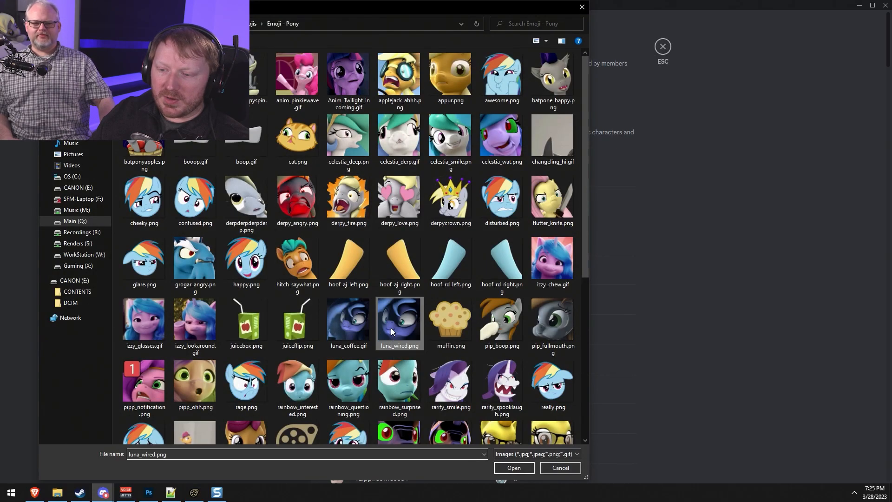
double_click(391, 327)
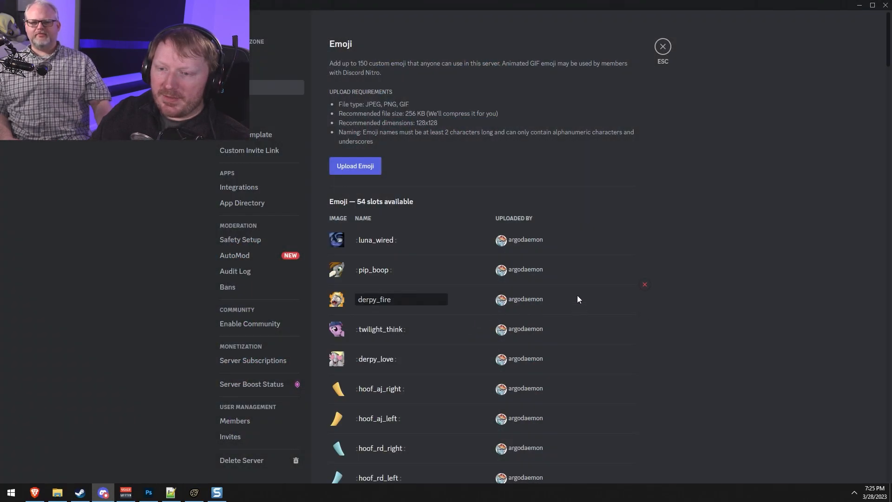
Close the server settings and post the new luna_wired emoji in the general channel.
left_click(661, 53)
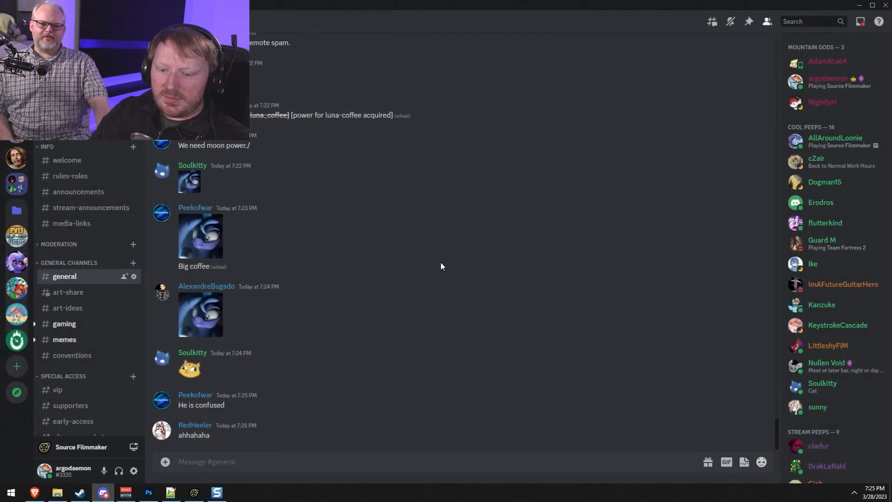
left_click(761, 462)
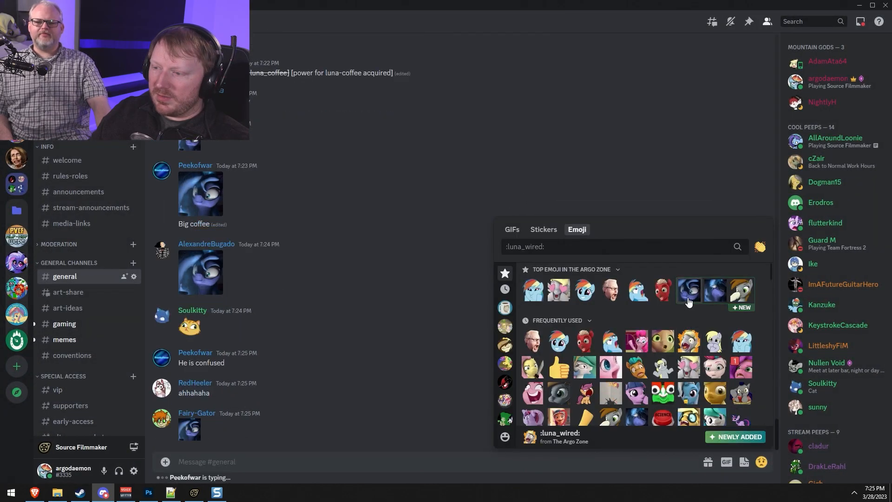
left_click(715, 290)
key("Return")
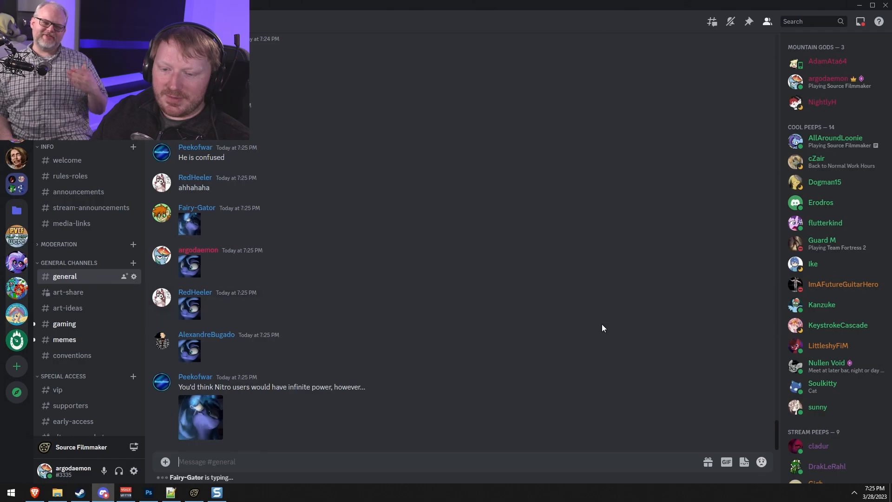
Switch to Photoshop, close the Untitled-2 document without saving, and minimize the program.
left_click(859, 5)
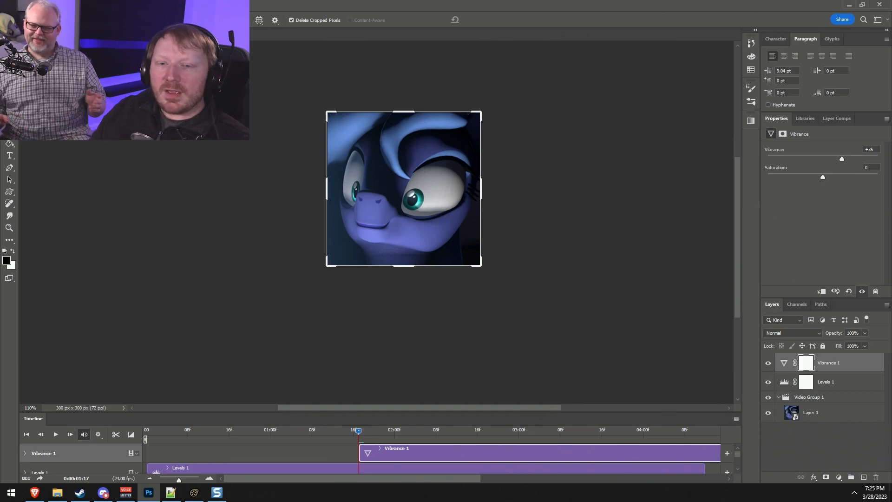
key("ctrl+w")
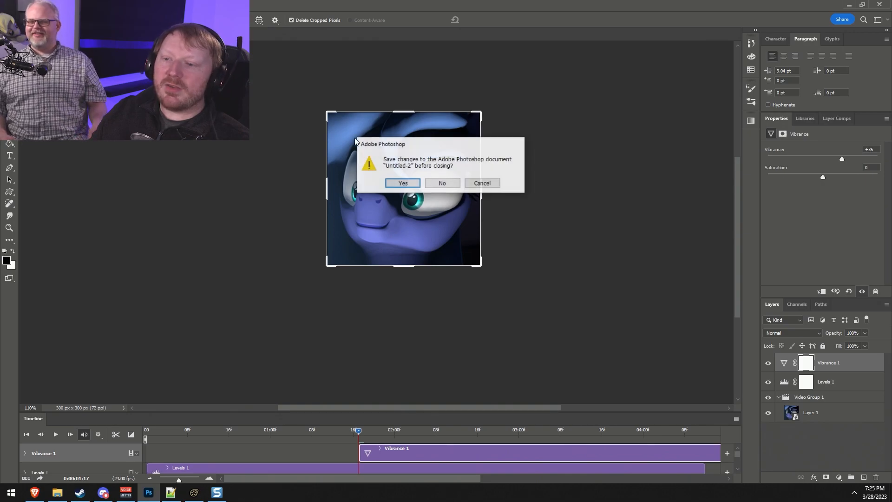
left_click(441, 184)
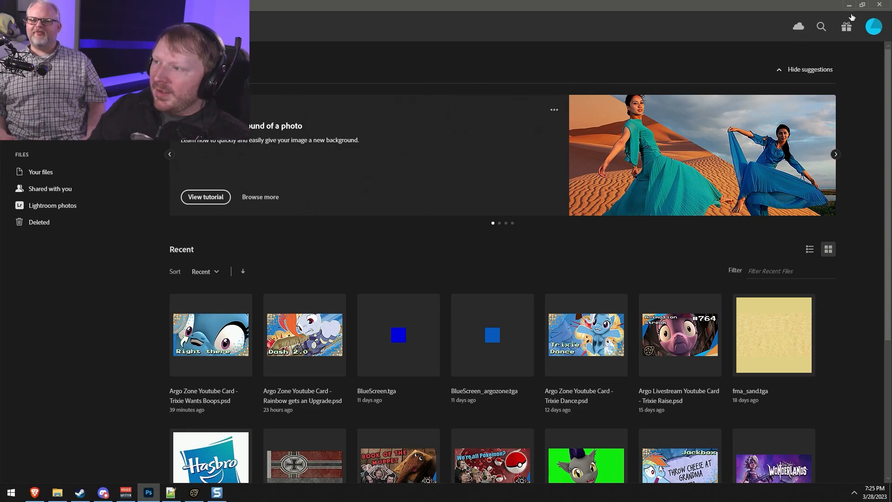
left_click(850, 5)
In Source Filmmaker, open the emojis session, continuing without saving the luna coffee session.
left_click(185, 107)
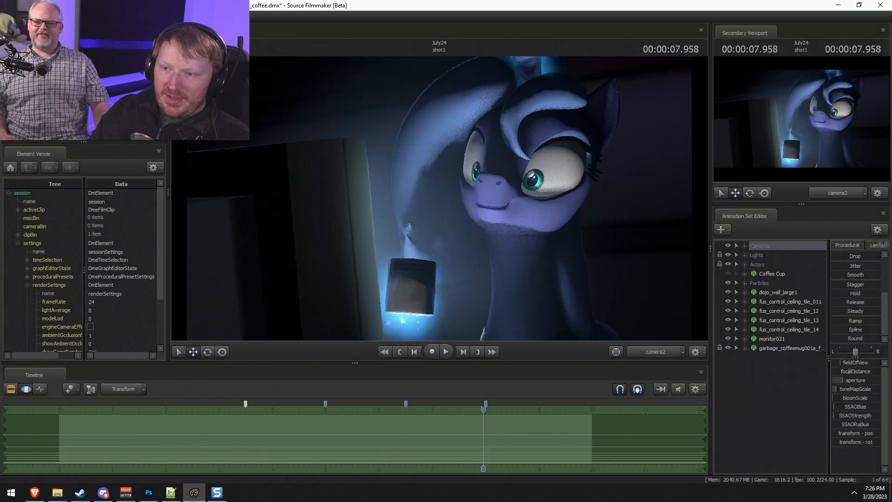
left_click(8, 17)
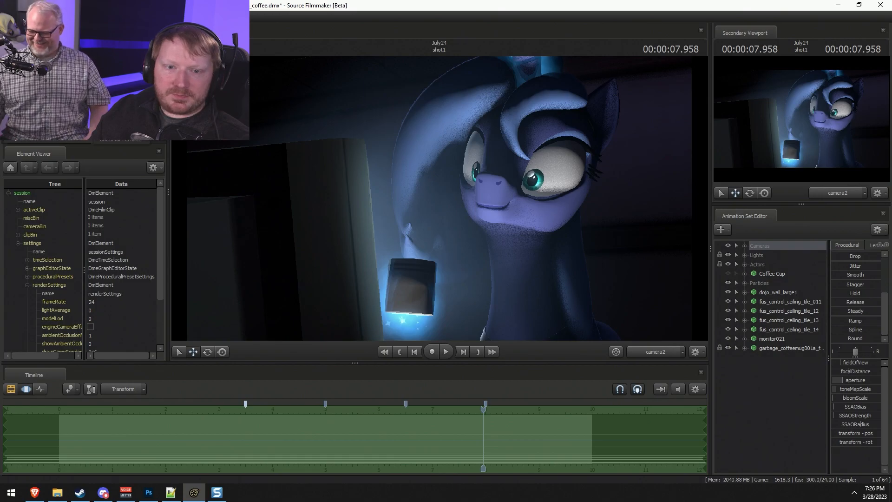
mouse_move(42, 79)
left_click(209, 87)
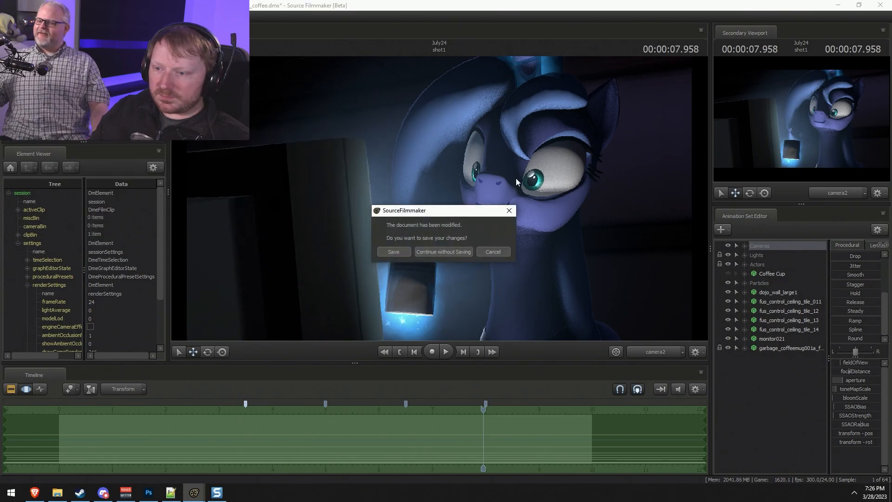
left_click(433, 255)
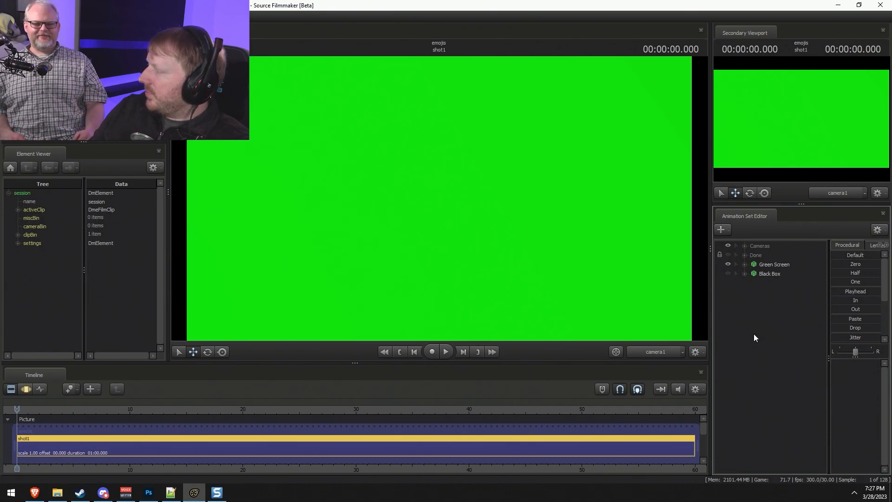
Add a new animation set using revamped_derpyhooves.mdl and bring the whole model into view with the work camera.
right_click(742, 302)
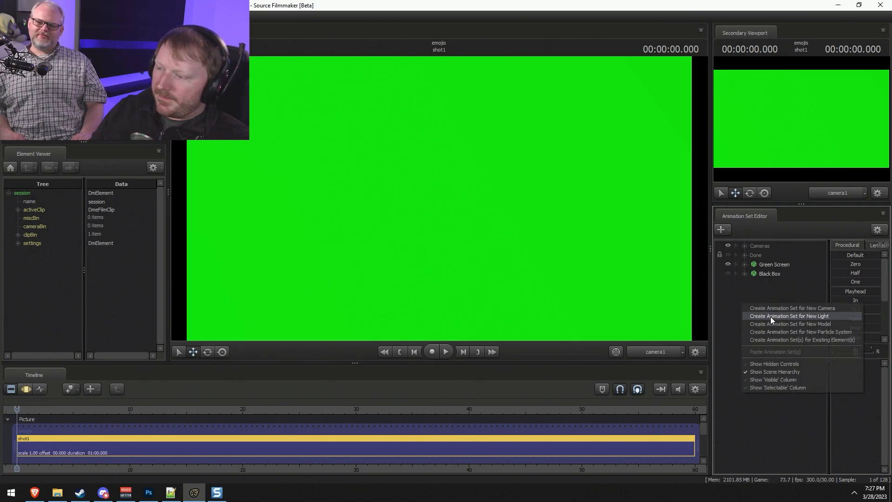
left_click(799, 322)
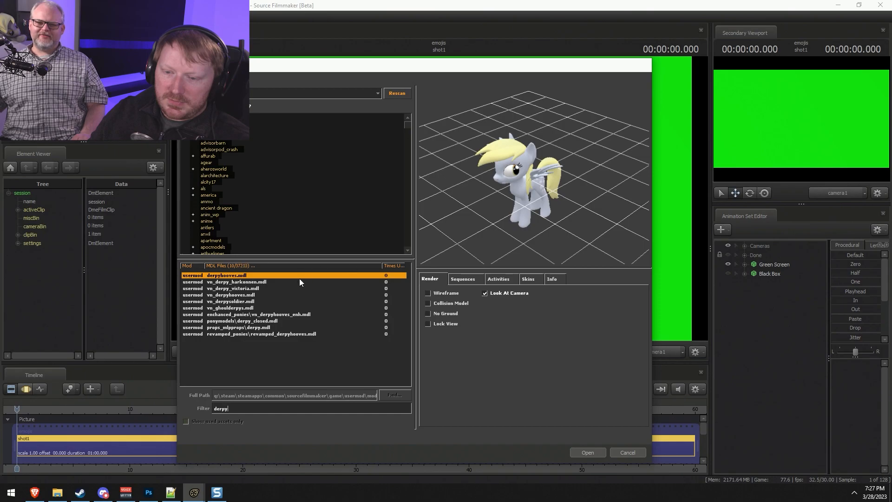
double_click(271, 334)
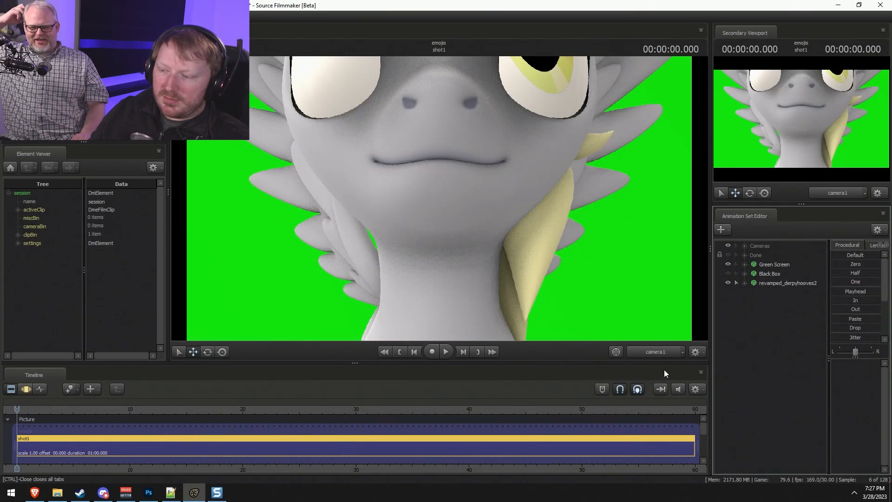
key("s")
left_click_drag(553, 184, 552, 205)
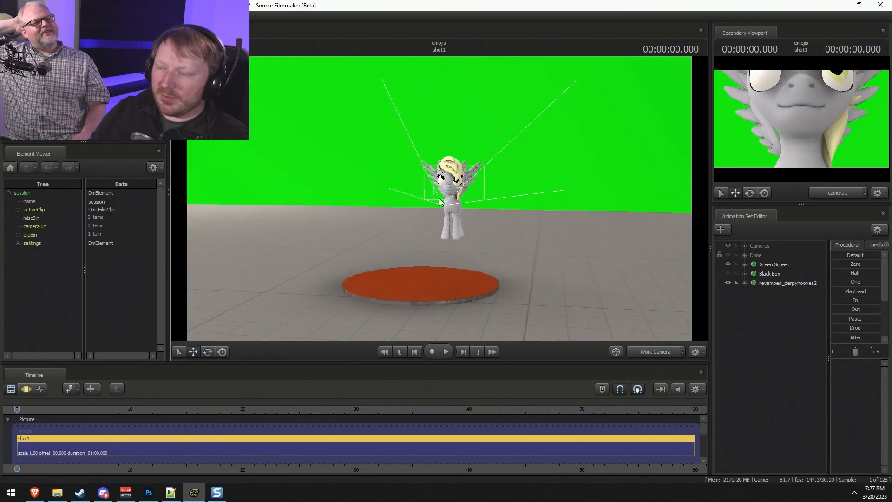
Expand the body controls of revamped_derpyhooves2 and start an animation import from its Head control.
left_click(756, 283)
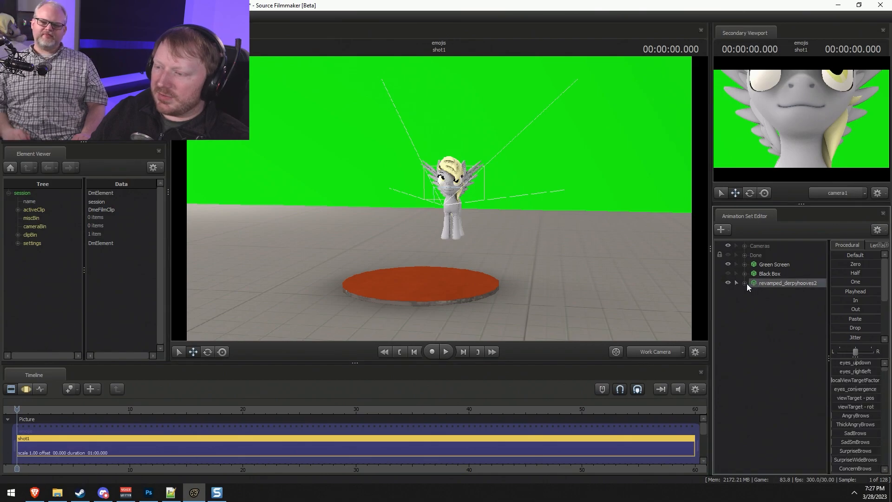
left_click(745, 283)
left_click(754, 302)
right_click(776, 319)
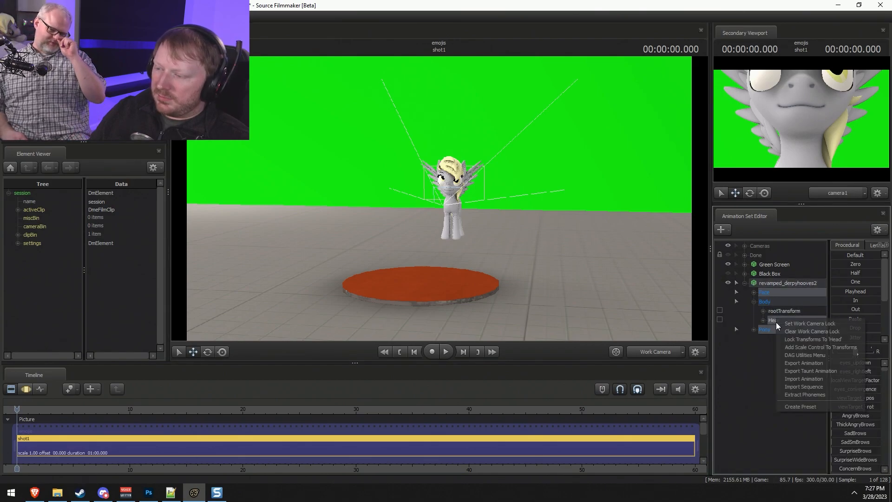
left_click(803, 380)
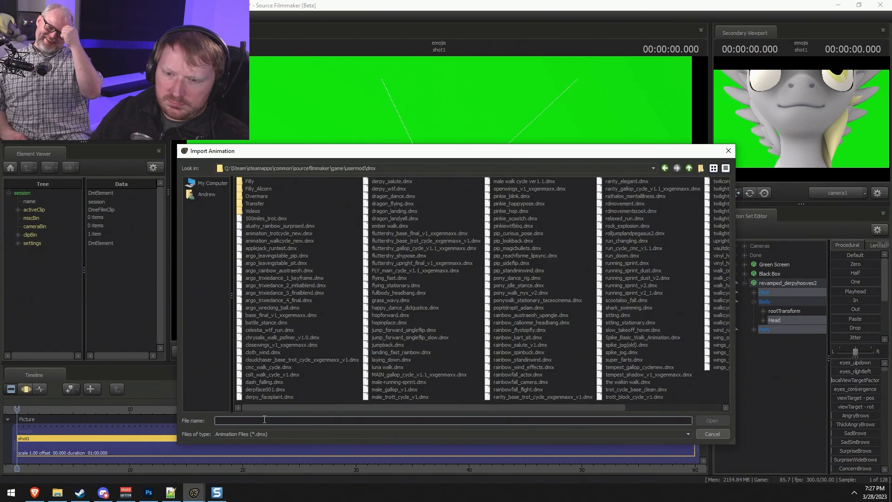
Look through the Transfer folder's animation files for one that suits the Derpy model.
double_click(253, 205)
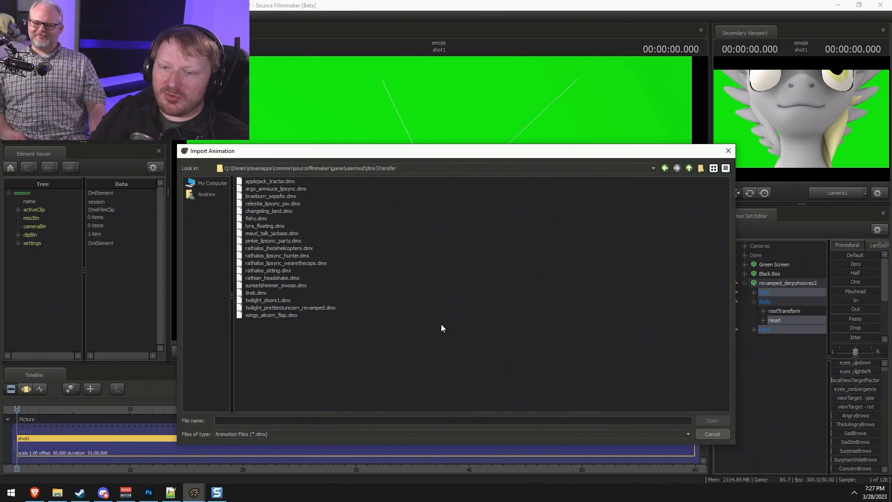
left_click(279, 205)
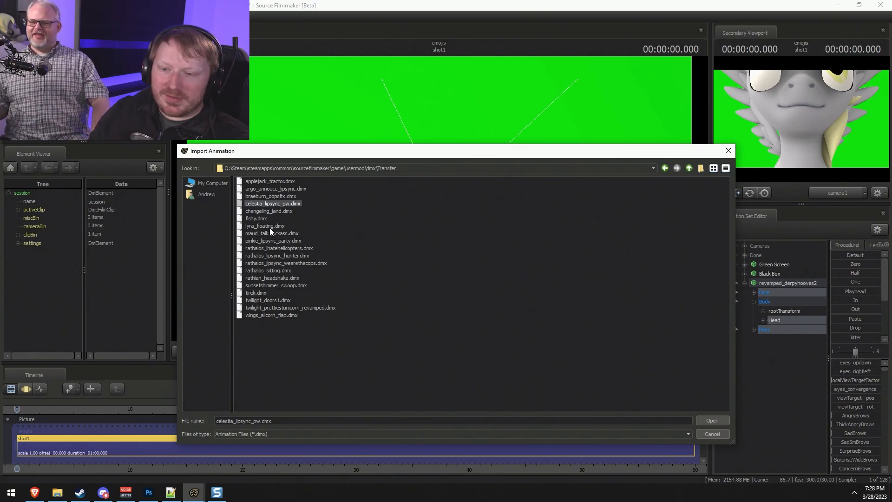
left_click(292, 182)
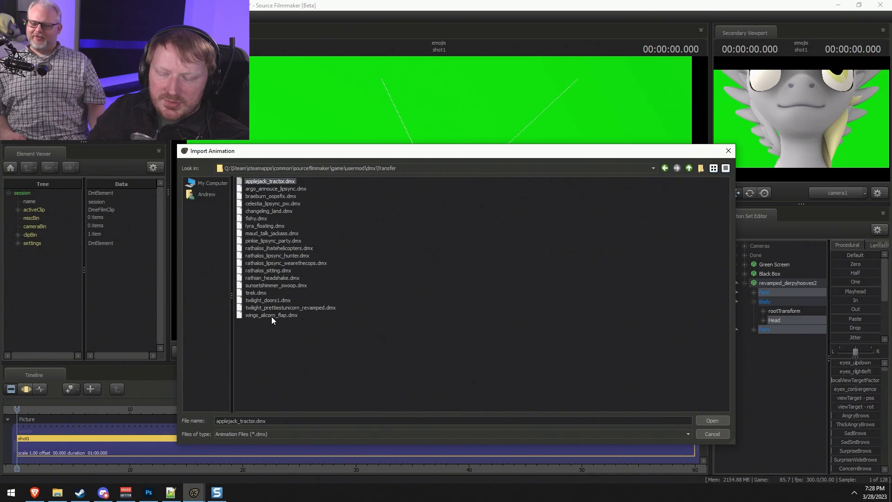
left_click(274, 189)
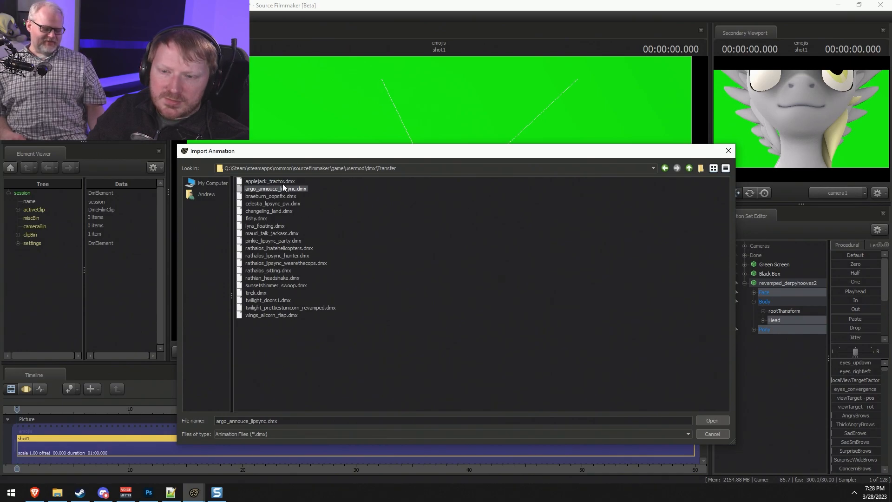
left_click(283, 182)
key("Down")
key("Down")
key("Down")
key("Down")
key("Down")
key("Down")
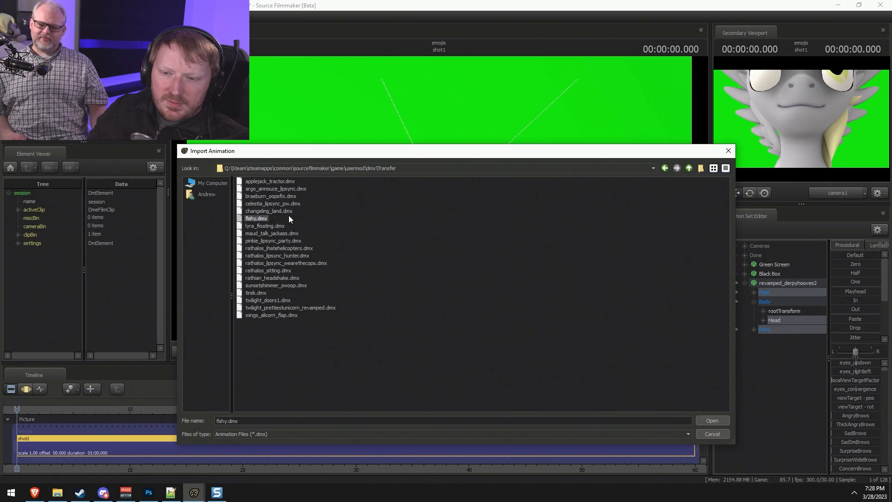
key("Down")
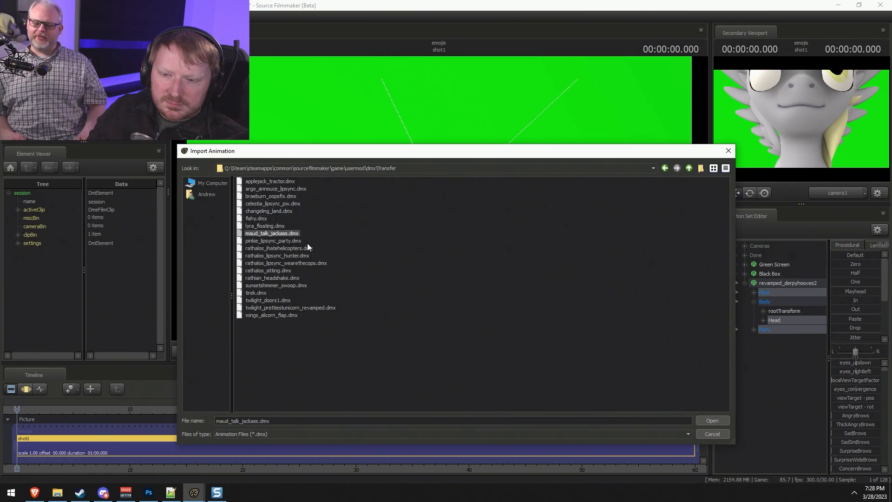
key("Down")
key("Down")
key("Down")
key("Down")
key("Down")
key("Down")
key("Down")
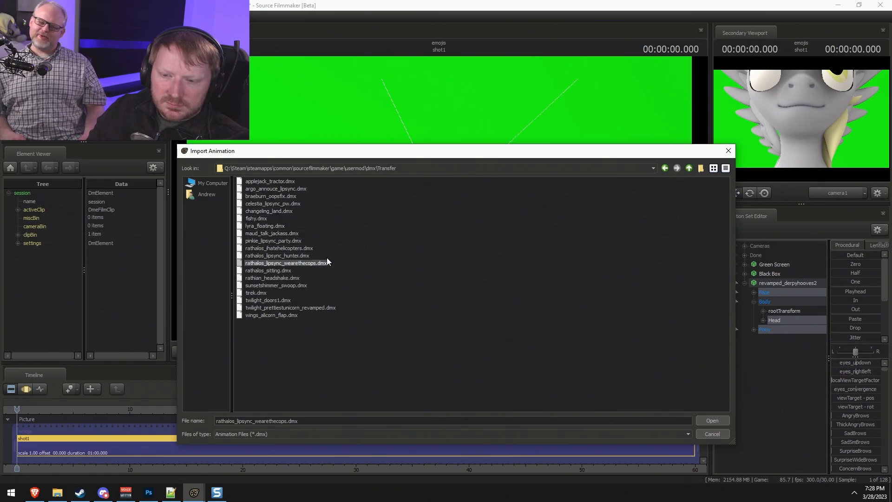
Import rainbow_flight2steps_smackpartial_v1.dmx from the Videos > Flight in 2 Easy Steps folder onto the Derpy model.
left_click(690, 169)
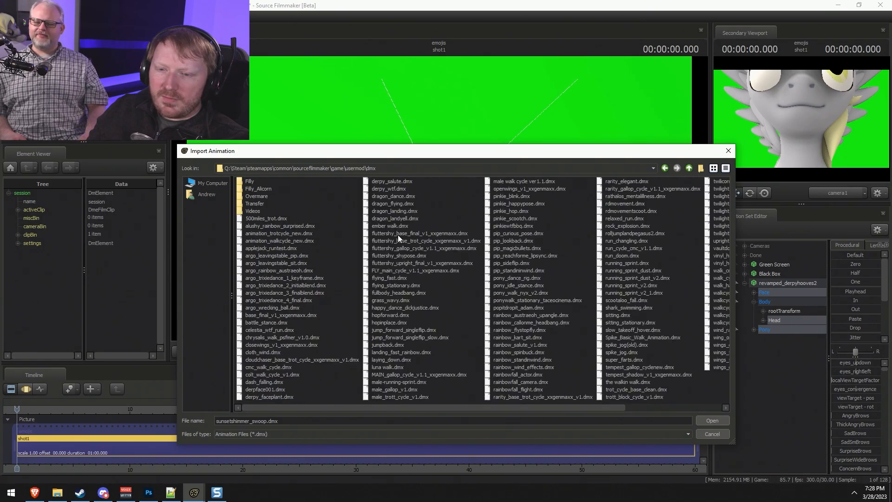
double_click(253, 211)
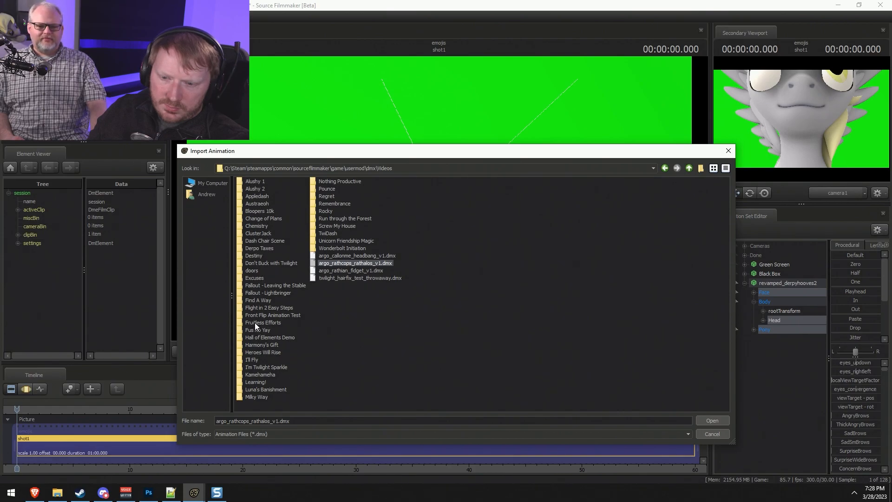
double_click(261, 305)
double_click(297, 181)
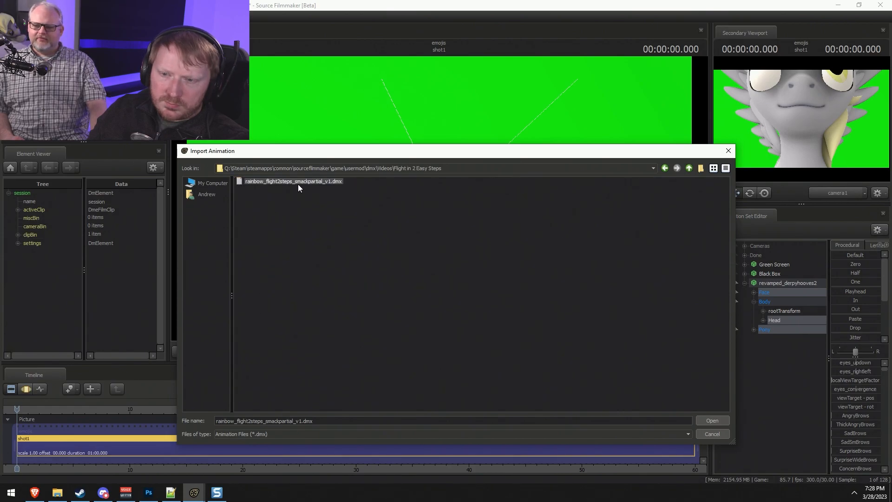
left_click(450, 288)
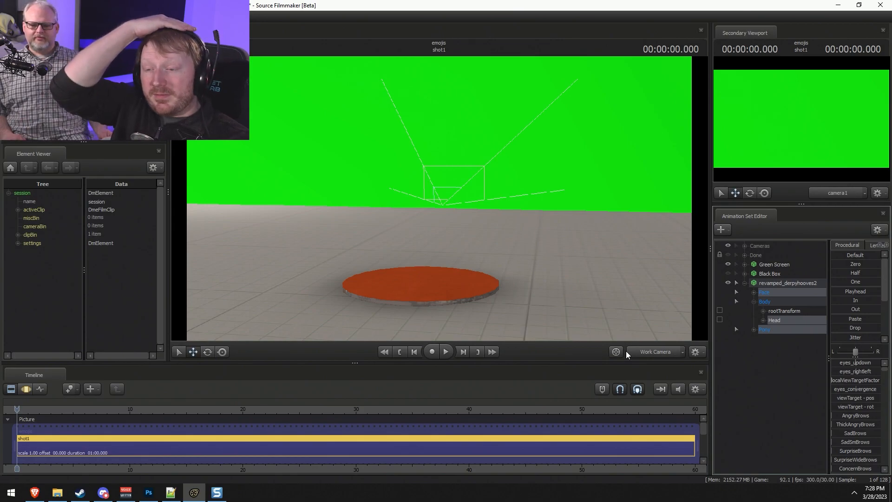
Look around the scene for the Derpy model, select revamped_derpyhooves2, and switch to the Motion Editor.
key("s")
left_click_drag(600, 254, 454, 200)
left_click(802, 283)
mouse_move(604, 260)
left_mouse_down()
mouse_move(381, 233)
mouse_move(651, 246)
mouse_move(609, 244)
left_mouse_up()
key("a")
mouse_move(456, 195)
left_mouse_down()
mouse_move(504, 198)
mouse_move(470, 213)
mouse_move(494, 227)
mouse_move(445, 191)
mouse_move(449, 210)
left_mouse_up()
key("F3")
Move the playhead to 00:00:08.966, examine the model's imported pose up close, and undo the last change.
key("w")
scroll(21, 410, "up", 1)
left_click_drag(20, 410, 134, 423)
left_click_drag(489, 248, 494, 254)
left_click_drag(422, 191, 344, 178)
left_click_drag(526, 232, 499, 208, "alt")
key("w")
key("s")
key("ctrl+z")
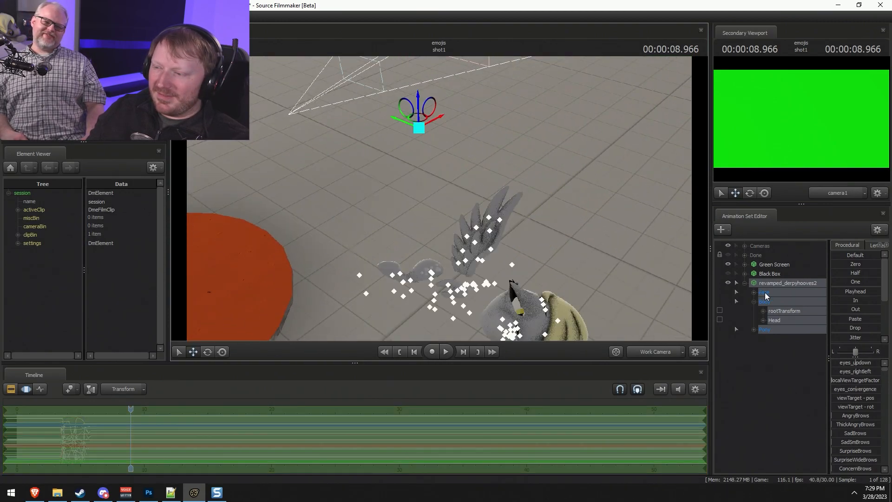
Reset the Derpy model's Face controls to their default values.
left_click(767, 292)
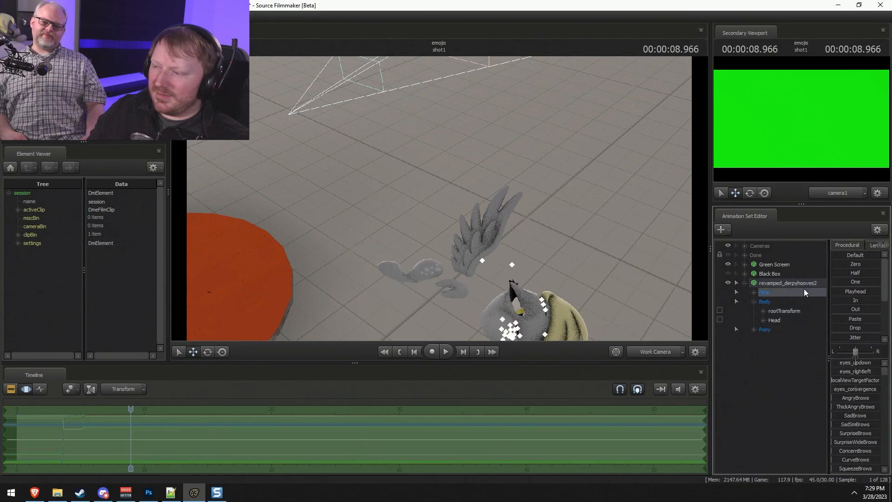
left_click(836, 256)
key("F2")
key("F3")
key("s")
left_click_drag(573, 255, 537, 246)
Select the model's rootTransform for rotation, expand its Pony control group, and undo the last changes.
left_click(760, 283)
left_click(782, 312)
key("e")
left_click(754, 330)
key("F2")
key("F3")
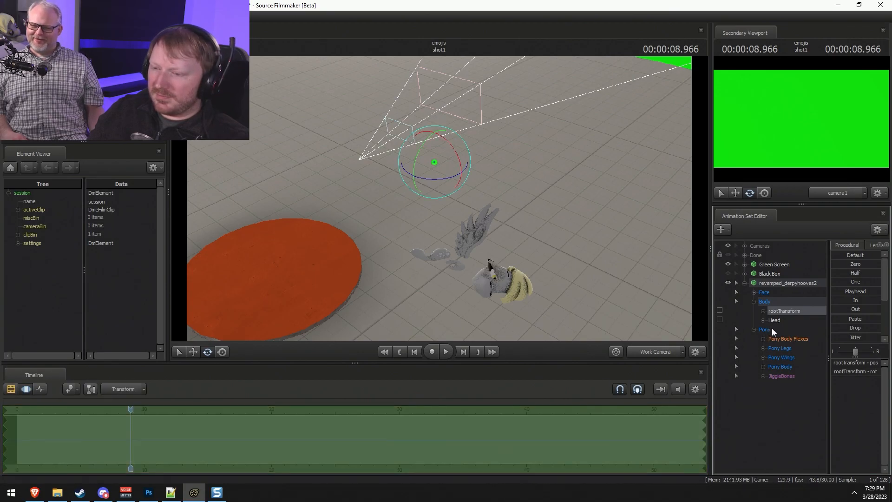
key("ctrl+z")
key("ctrl+z")
key("ctrl+z")
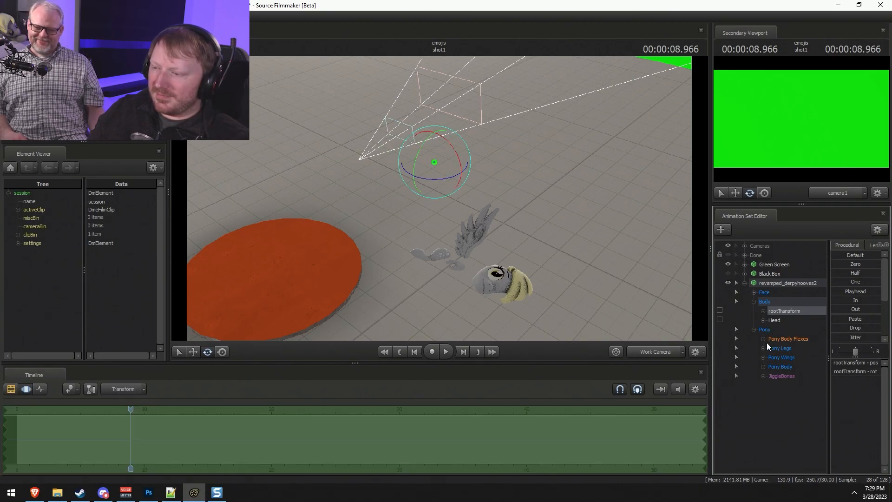
Move the Pelvis bone under Pony Body to lift the model out of the floor, and set the playhead to 00:00:05.000.
left_click(765, 368)
left_click(785, 376)
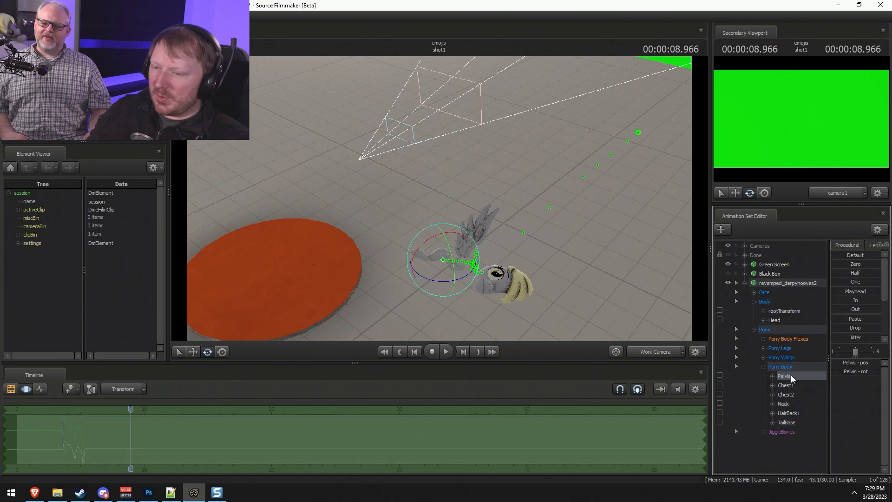
left_click_drag(433, 254, 456, 285)
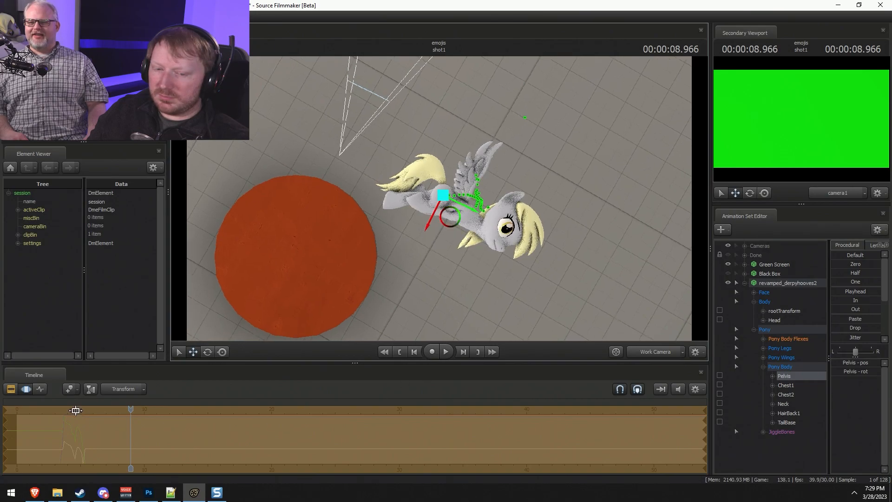
left_click_drag(132, 412, 81, 409)
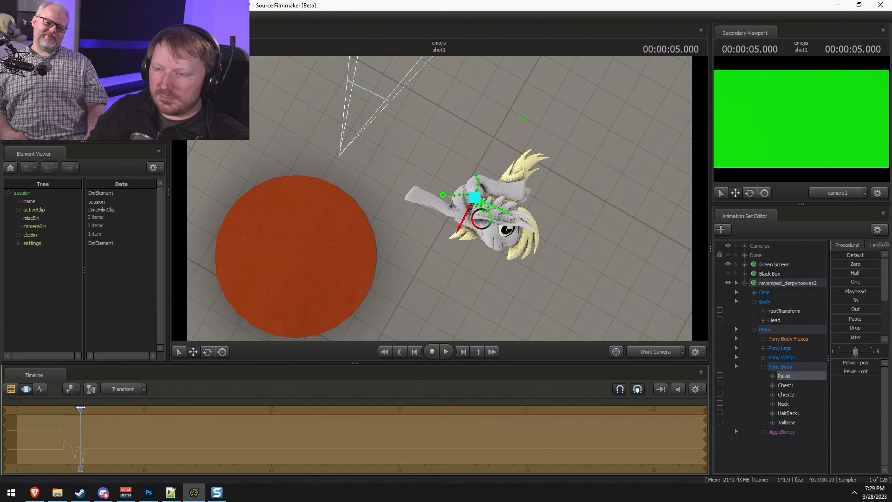
Move and rotate Derpy's Pelvis bone so that the model is placed over the orange disc.
left_click_drag(454, 212, 434, 210, "alt")
key("t")
left_click_drag(548, 160, 442, 197)
right_click(396, 269)
left_click(402, 274)
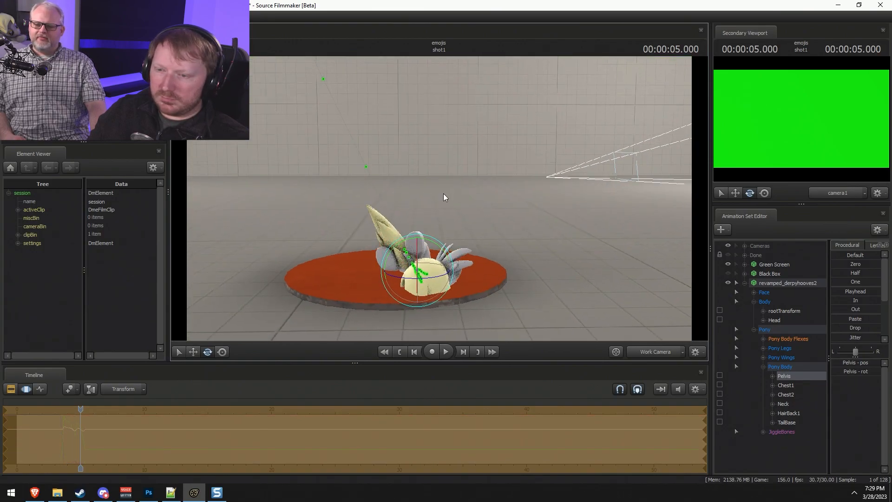
Rotate and raise the Pelvis bone until Derpy rests face down on the disc's surface, and save the session.
left_click_drag(435, 242, 321, 177)
key("w")
left_click_drag(493, 195, 469, 186, "alt")
right_click_drag(470, 186, 439, 198, "alt")
left_click_drag(440, 199, 442, 184, "alt")
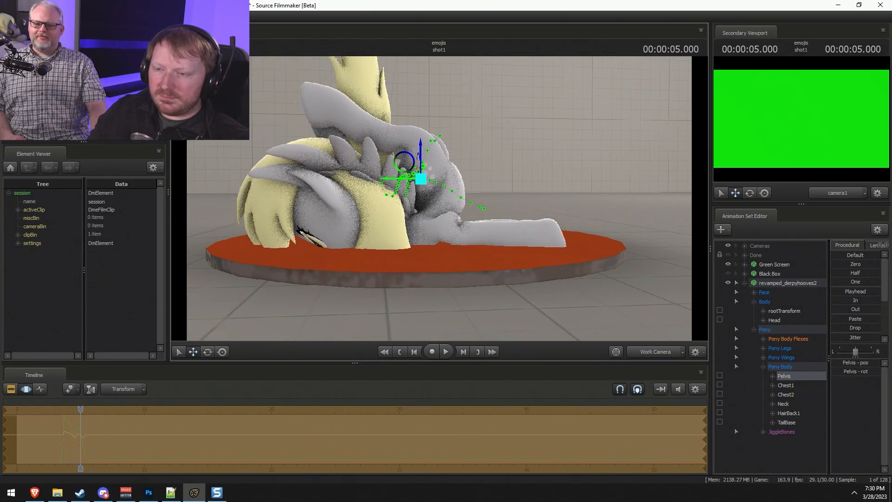
middle_click_drag(442, 184, 485, 201, "alt")
middle_click_drag(528, 228, 511, 239, "alt")
right_click_drag(551, 219, 550, 186, "alt")
mouse_move(551, 186)
left_mouse_down("alt")
mouse_move(576, 181)
mouse_move(551, 179)
left_mouse_up("alt")
key("ctrl+s")
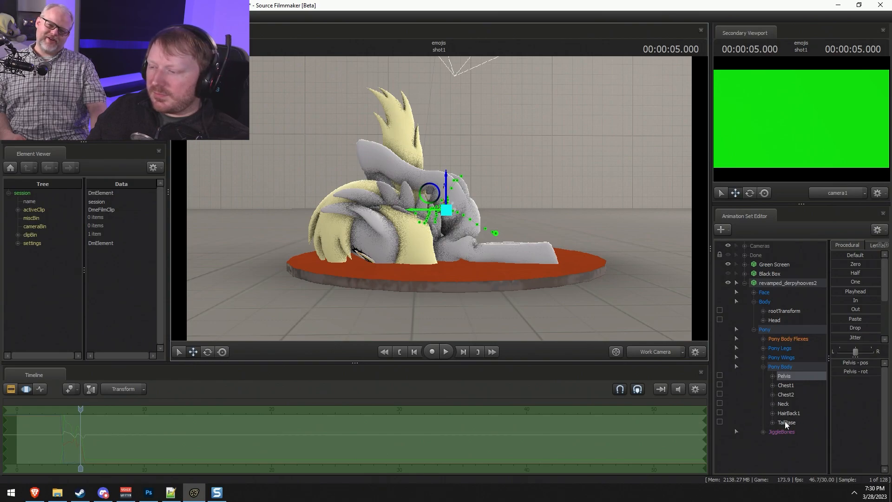
Expand the TailBase control, set the playhead to 00:00:05.100 and select the whole time range for motion editing.
left_click(772, 422)
key("F2")
key("F3")
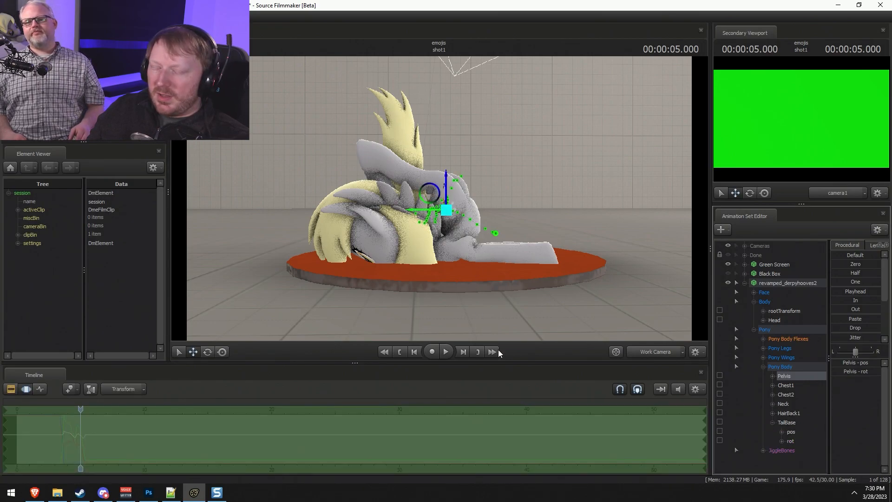
key("F2")
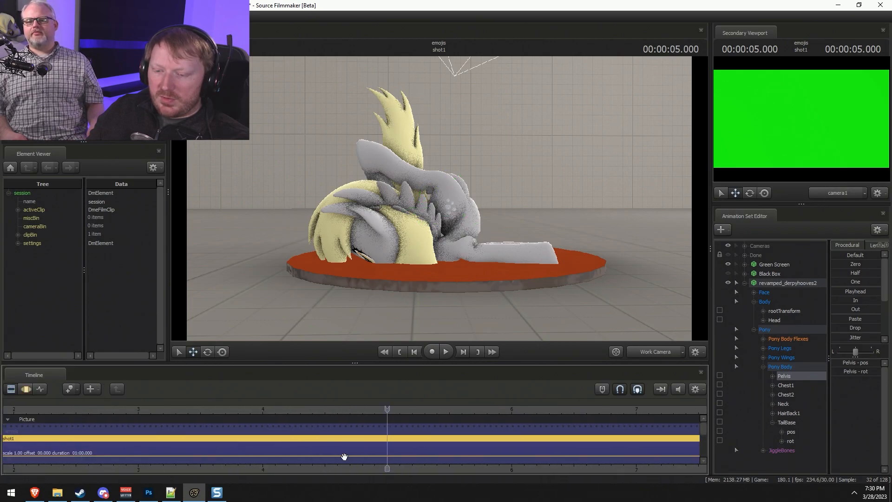
key("F3")
left_click(327, 432)
left_click_drag(359, 439, 405, 415)
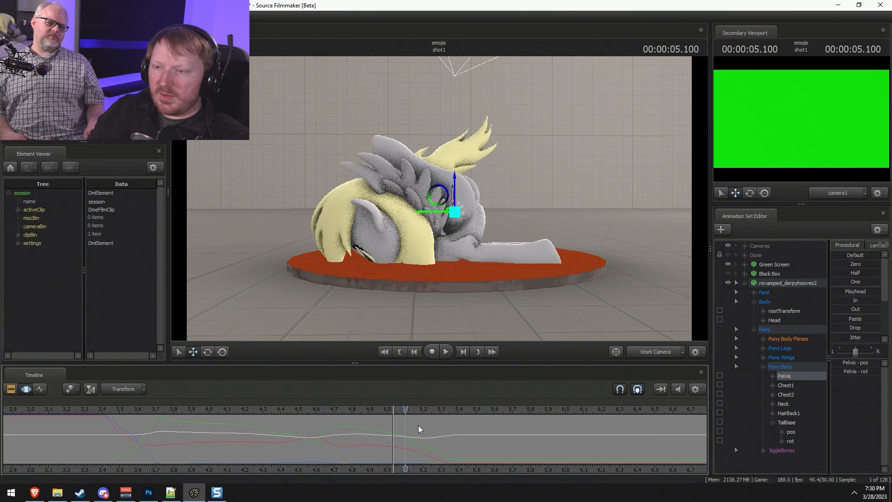
key("ctrl+a")
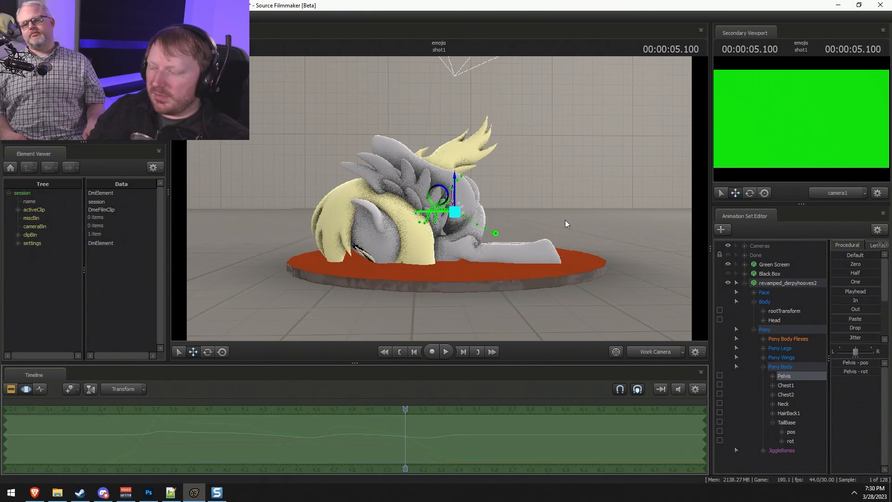
Collapse the revamped_derpyhooves2 animation set and save the session.
left_click(781, 283)
right_click(781, 283)
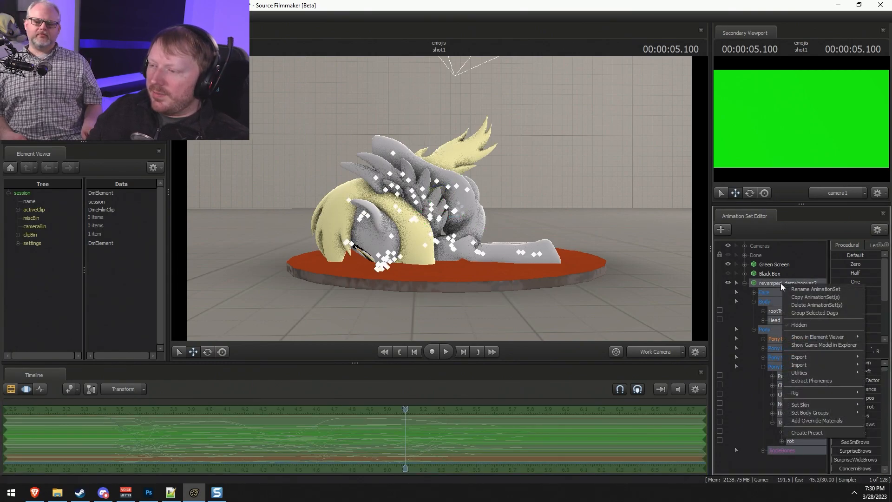
left_click(620, 450)
left_click(837, 291)
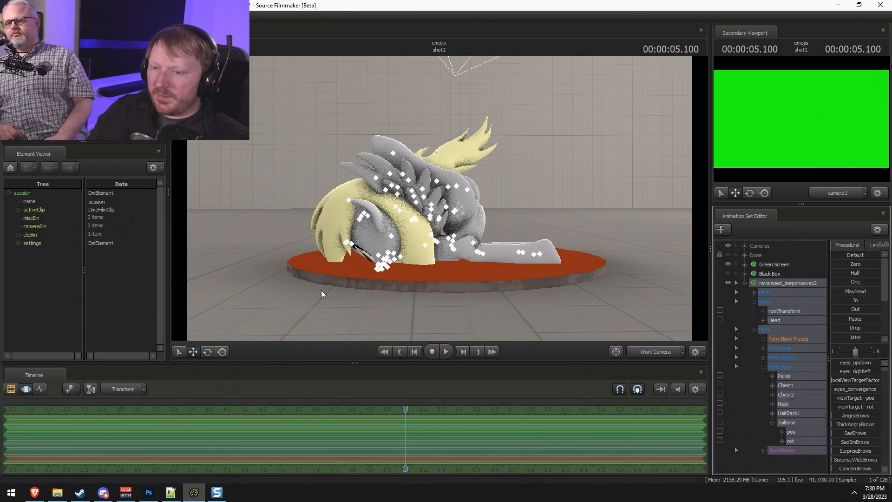
left_click(391, 237)
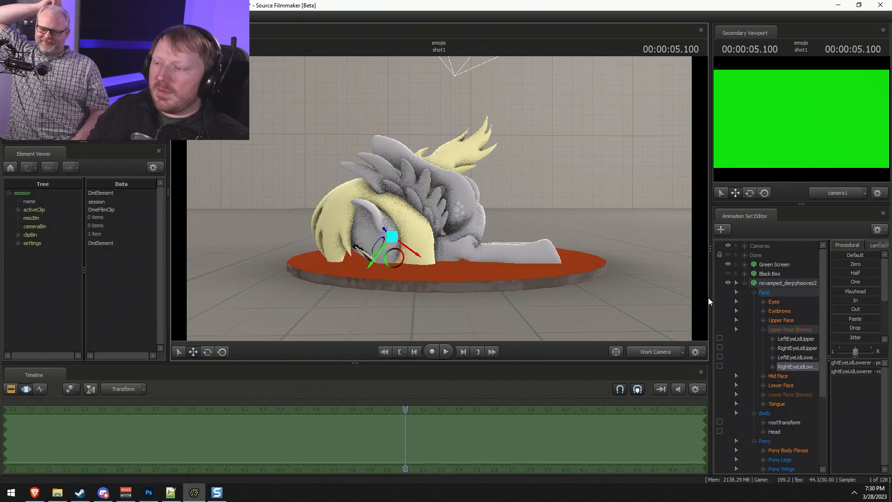
left_click(745, 284)
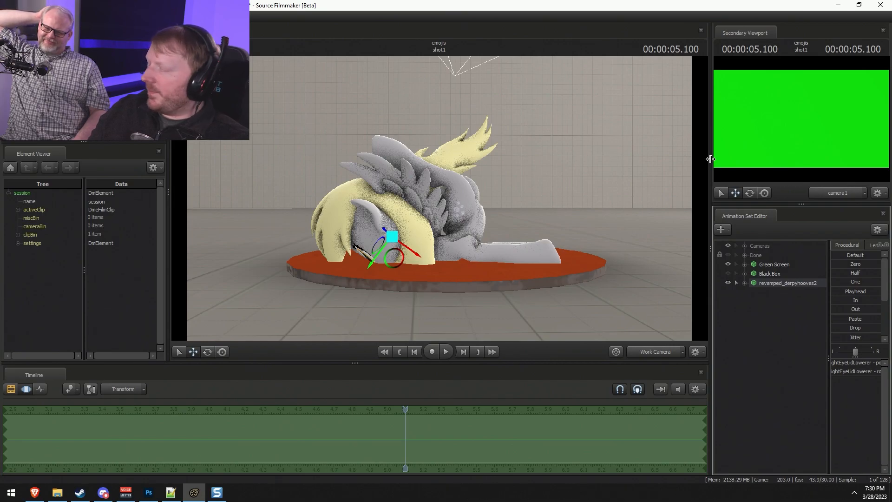
key("ctrl+s")
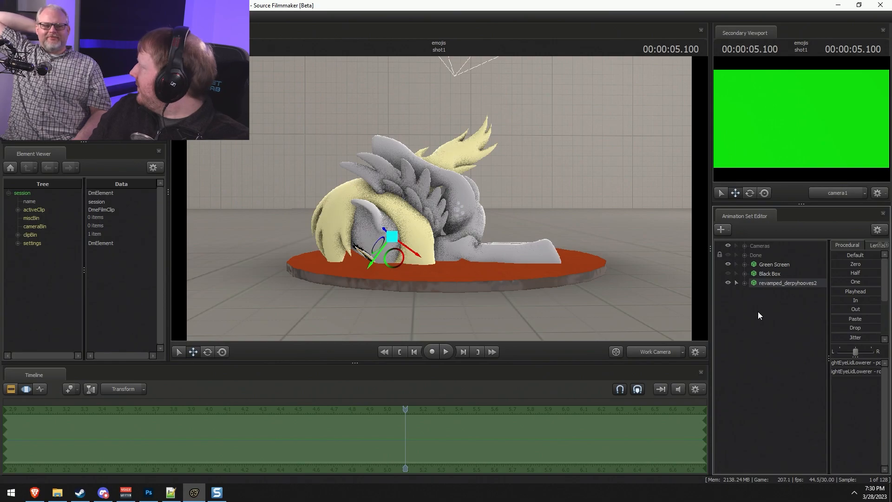
Add a new animation set for the revamped_ponies/revamped_lyra.mdl model, filtering the model list by "lyra".
right_click(772, 317)
left_click(816, 339)
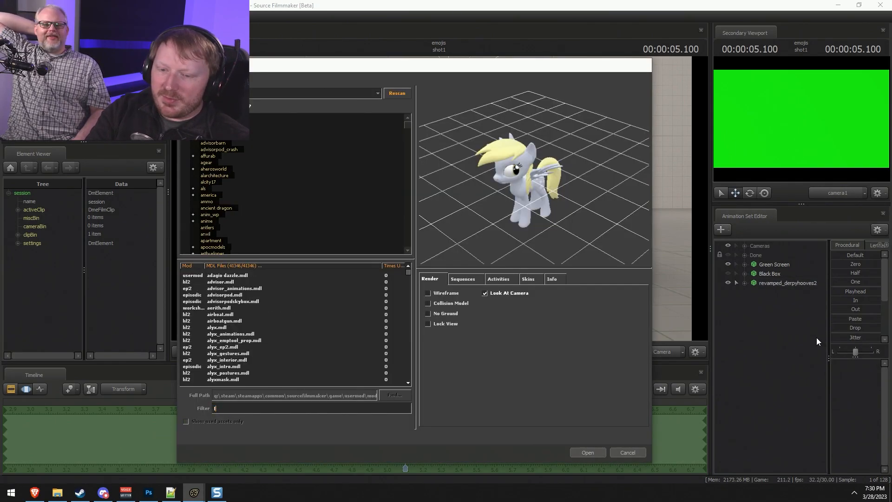
type("lyra")
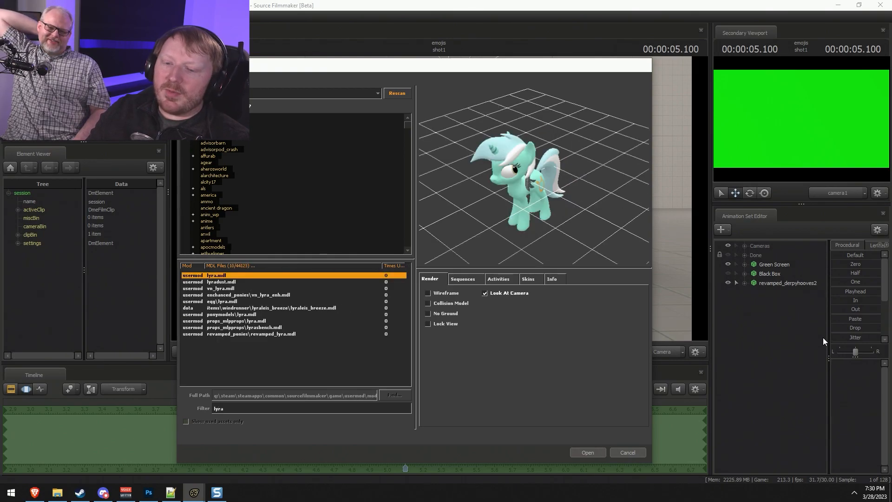
double_click(239, 333)
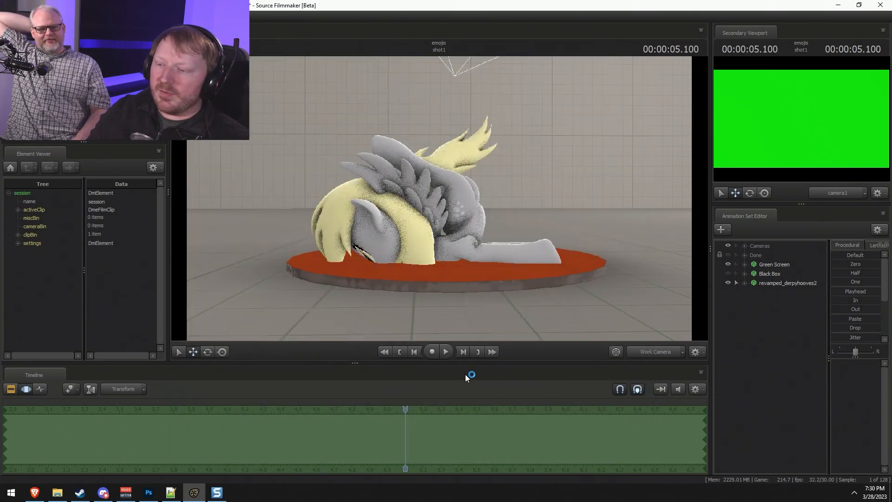
Lock revamped_lyra1 to revamped_derpyhooves2, hide the Derpy model and fully zero Lyra's controls so she takes over Derpy's pose.
left_click(787, 291)
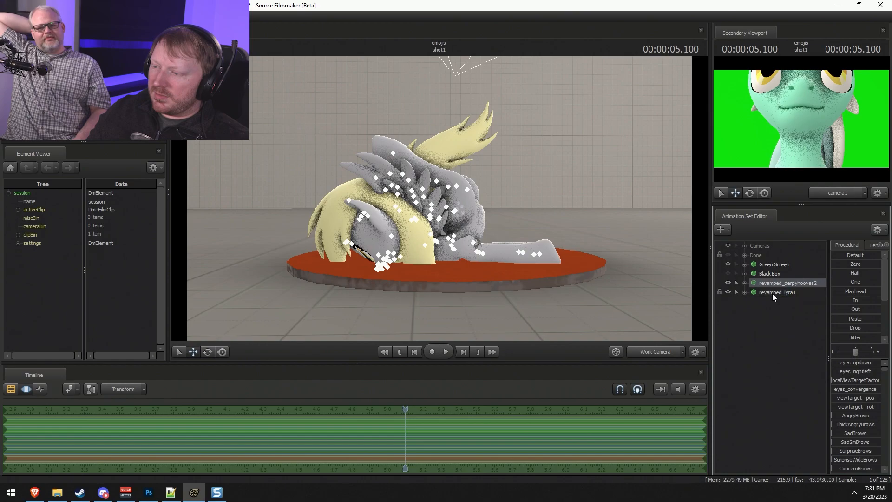
left_click(729, 284)
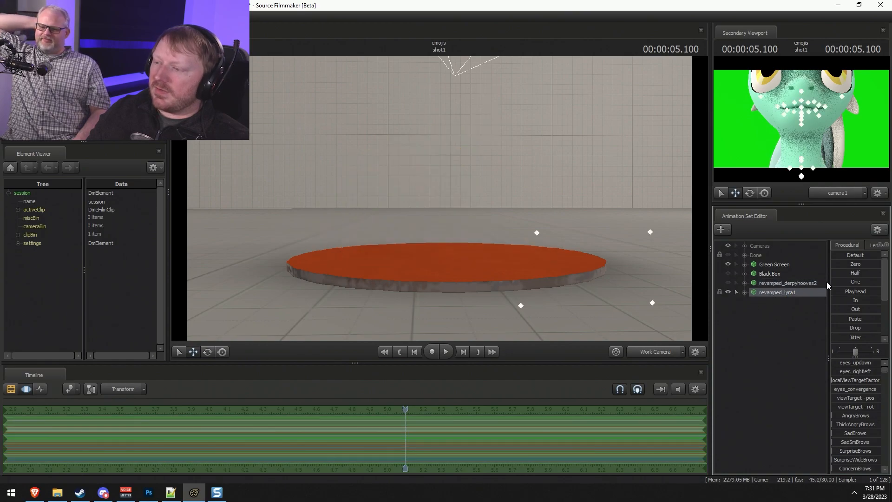
left_click_drag(841, 263, 882, 264)
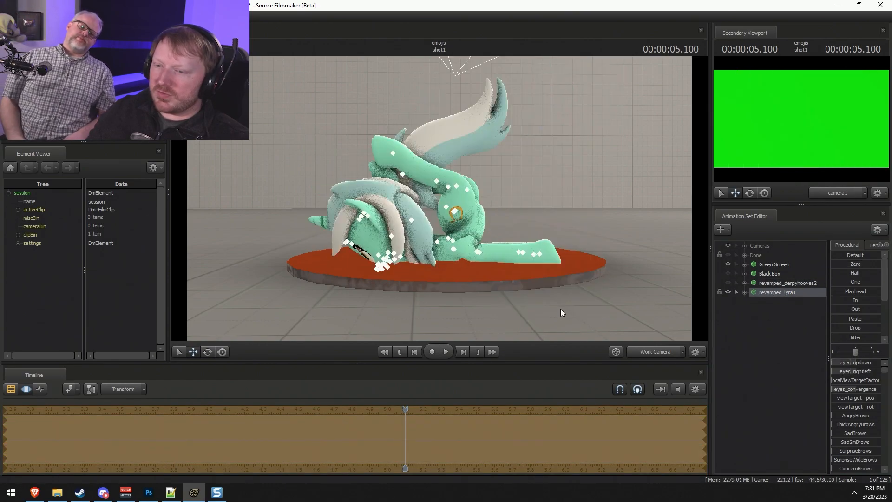
key("F2")
key("F3")
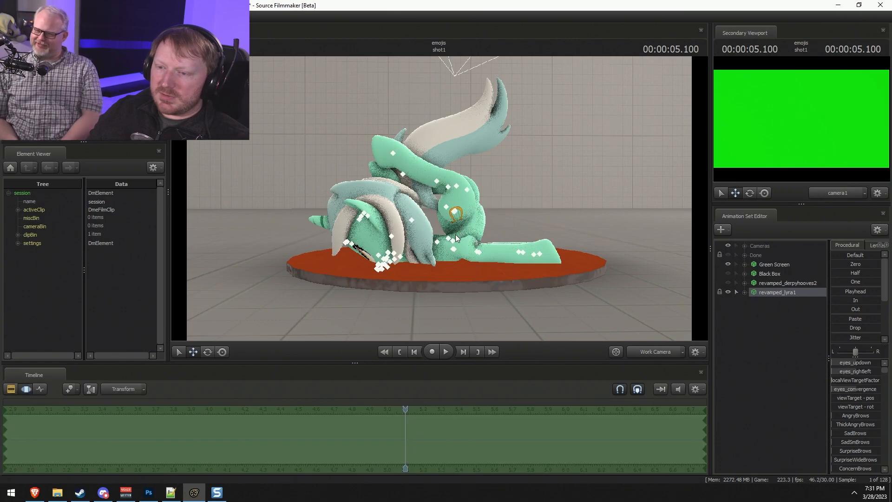
Check Lyra's TailBase control and bake the procedural bones of revamped_lyra1.
left_click(449, 206)
left_click_drag(479, 202, 461, 208)
key("ctrl")
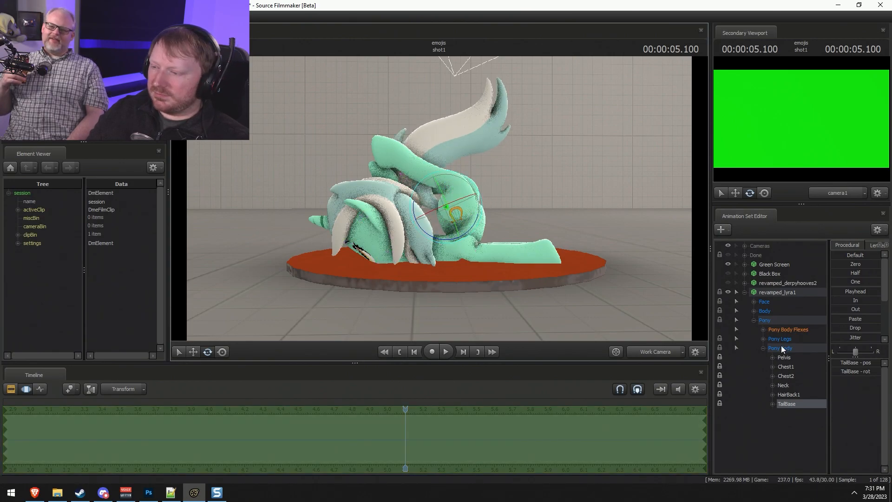
right_click(779, 301)
mouse_move(811, 384)
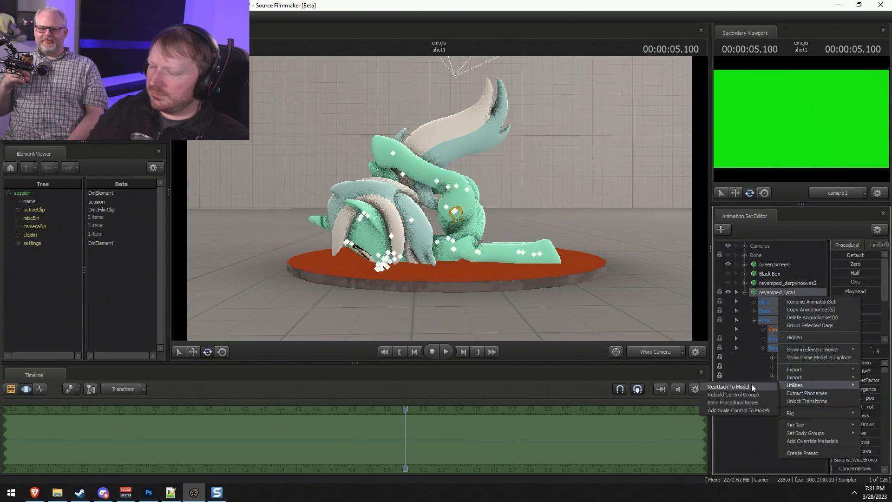
left_click(747, 403)
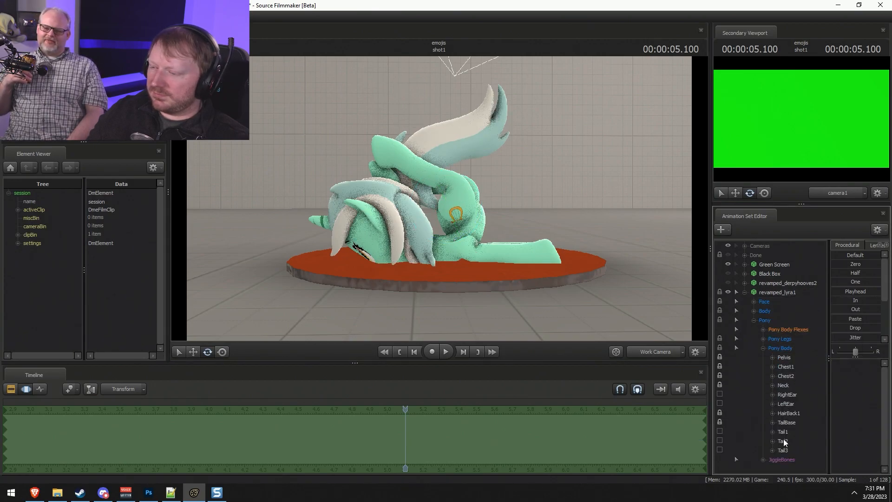
Rotate Lyra's Tail1, Tail2 and Tail3 bones together to curl the tail down behind her.
left_click(784, 439)
left_click(783, 432, "ctrl")
left_click(785, 450, "ctrl")
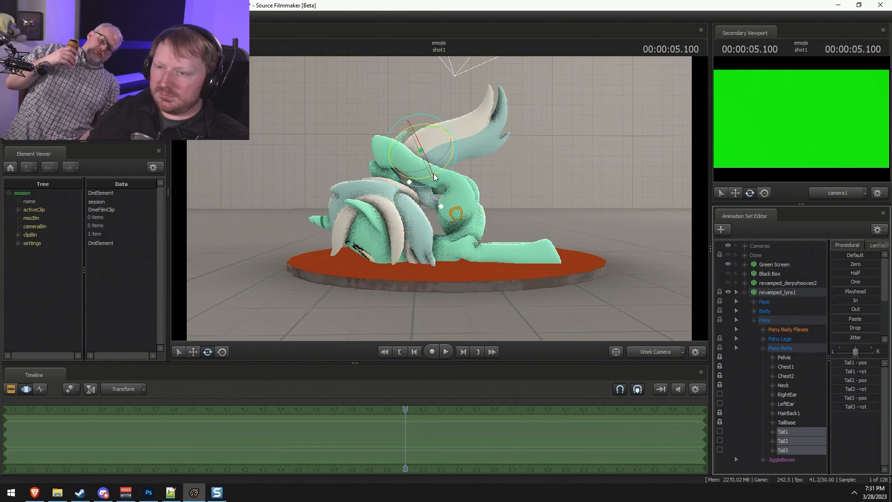
right_click(436, 152)
mouse_move(477, 172)
left_click(529, 175)
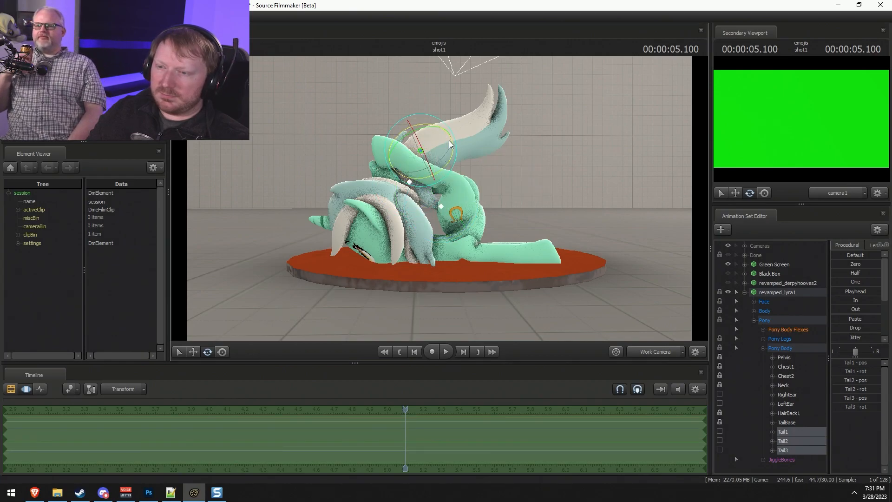
left_click_drag(458, 148, 485, 174)
left_click(454, 151, "ctrl")
left_click(473, 172, "ctrl")
key("ctrl+z")
left_click_drag(514, 245, 506, 258)
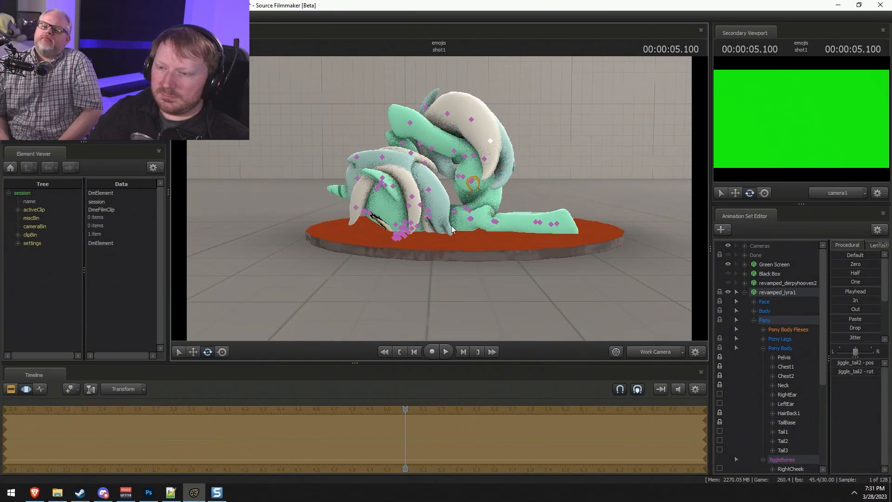
Try to rotate Lyra's Neck bone while its transform is locked, and undo the attempt.
left_click(455, 213, "ctrl")
left_click_drag(471, 219, 473, 212)
key("ctrl+z")
key("ctrl")
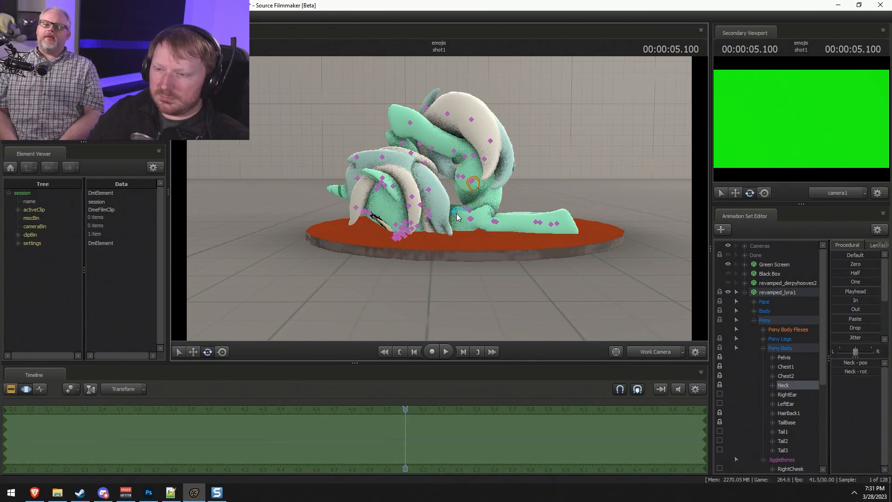
Unlock the transforms of revamped_lyra1 and slightly rotate its Neck bone.
right_click(771, 294)
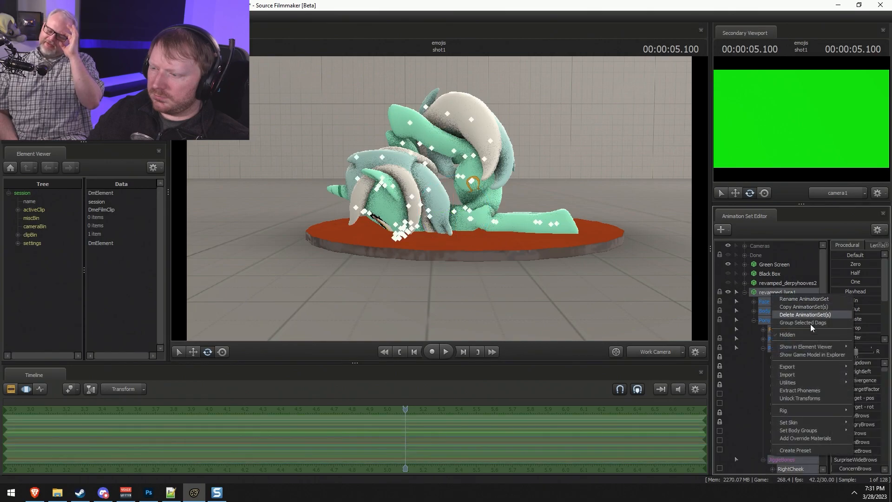
left_click(805, 397)
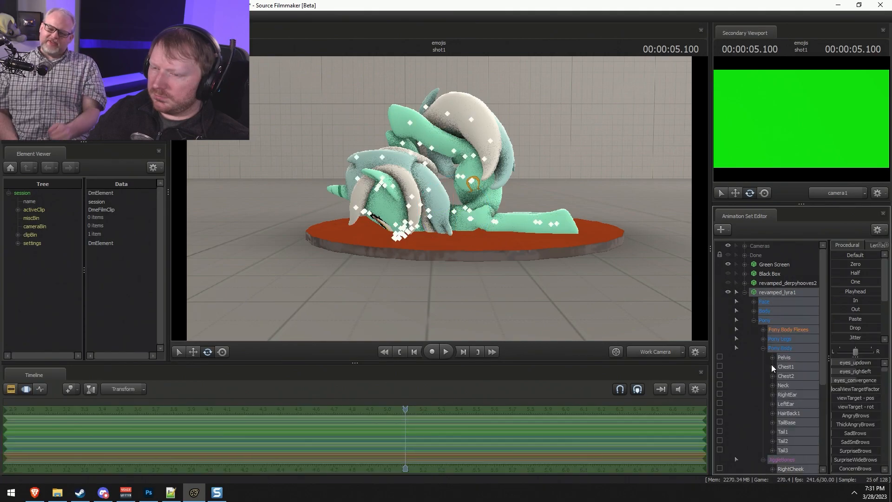
left_click(456, 213)
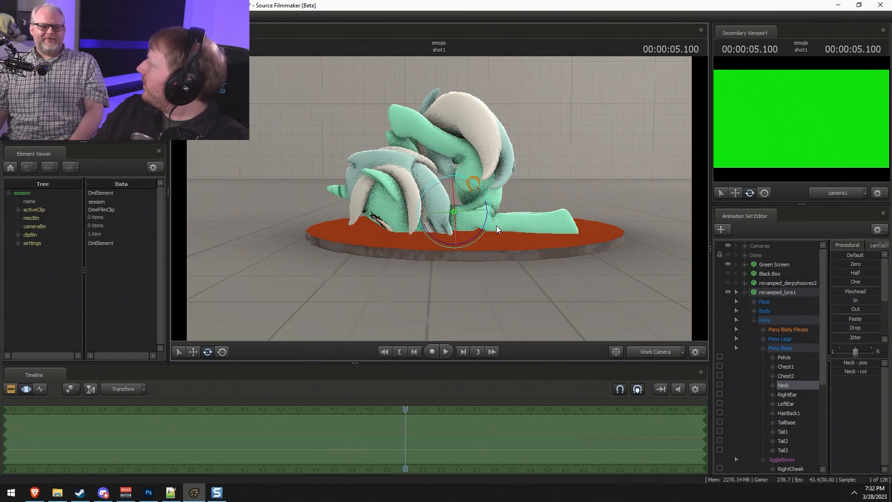
key("ctrl")
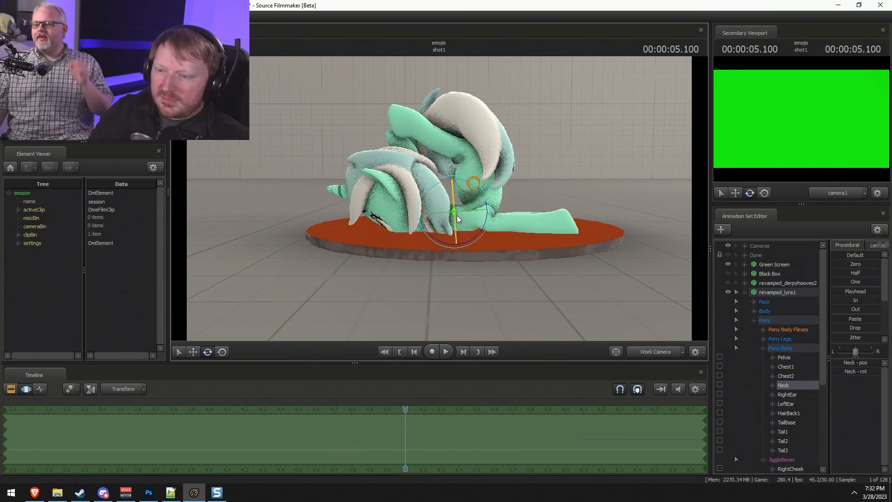
mouse_move(471, 224)
left_mouse_down()
mouse_move(474, 211)
mouse_move(464, 219)
left_mouse_up()
left_click_drag(539, 253, 518, 241, "alt")
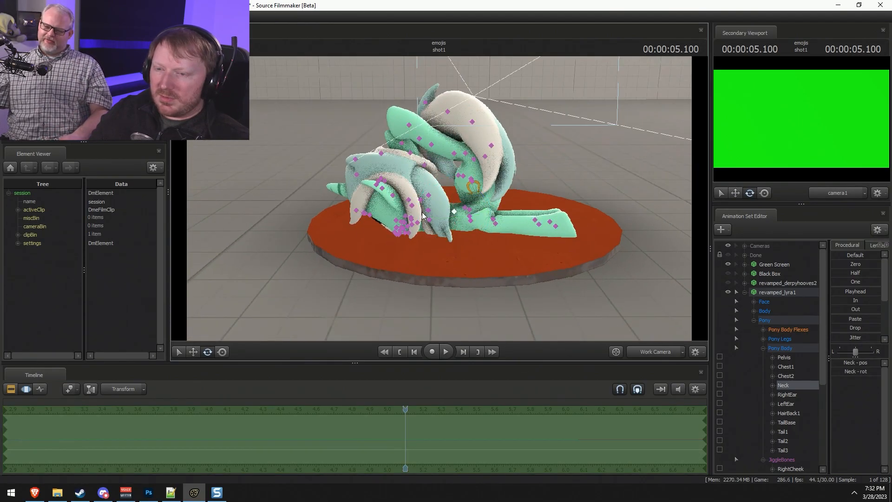
Try to rotate Lyra's Head bone to turn her face down on the disc, and undo the last changes.
left_click(428, 213, "ctrl")
left_click_drag(453, 209, 419, 174)
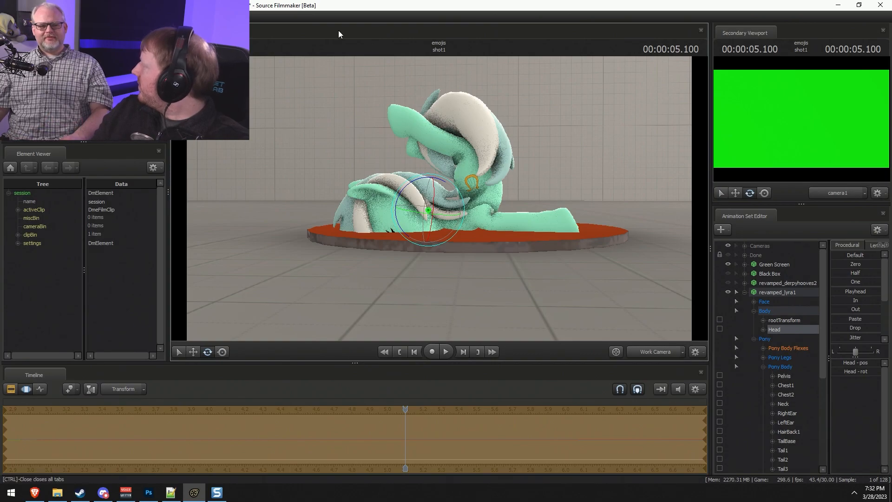
key("w")
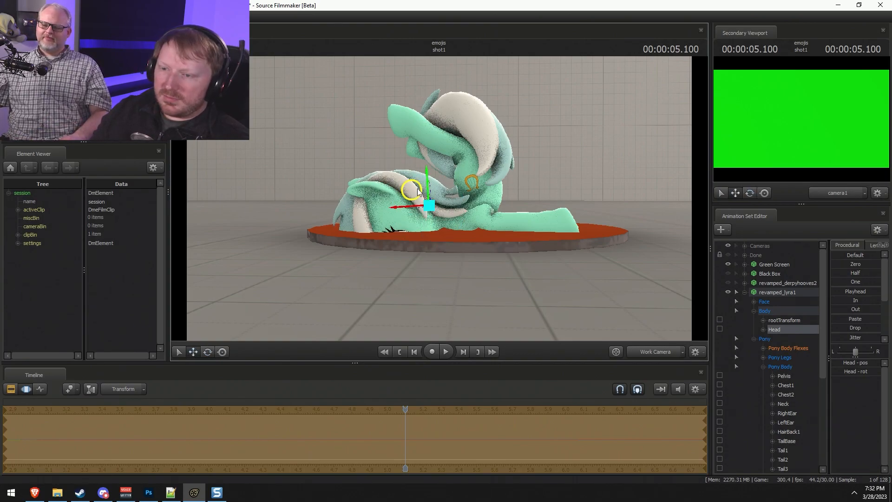
key("ctrl+z")
key("ctrl+z")
key("ctrl+z")
key("ctrl+z")
key("ctrl+z")
Adjust the pose of Lyra's head with the Head bone and lock the Head control.
left_click_drag(482, 247, 479, 224)
left_click_drag(444, 260, 474, 208)
key("w")
key("e")
key("w")
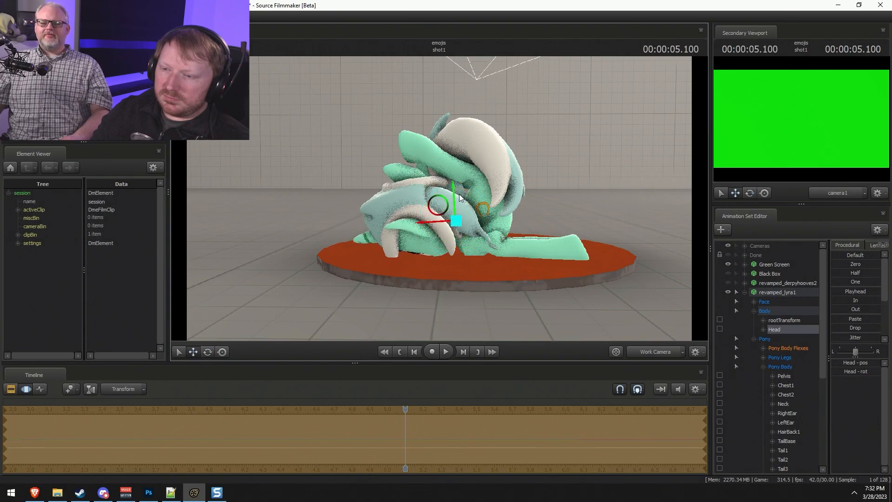
left_click(720, 329)
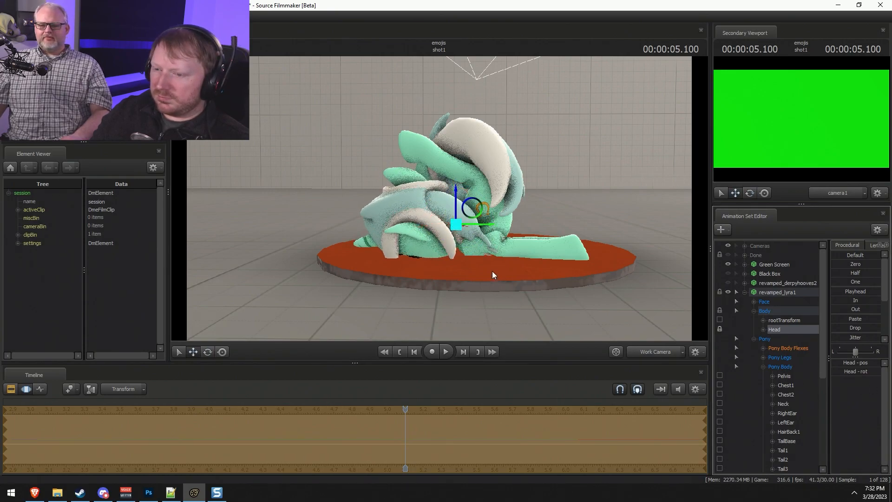
Rotate the Neck bone of revamped_lyra1 to adjust how her head rests on the disc.
left_click(465, 237)
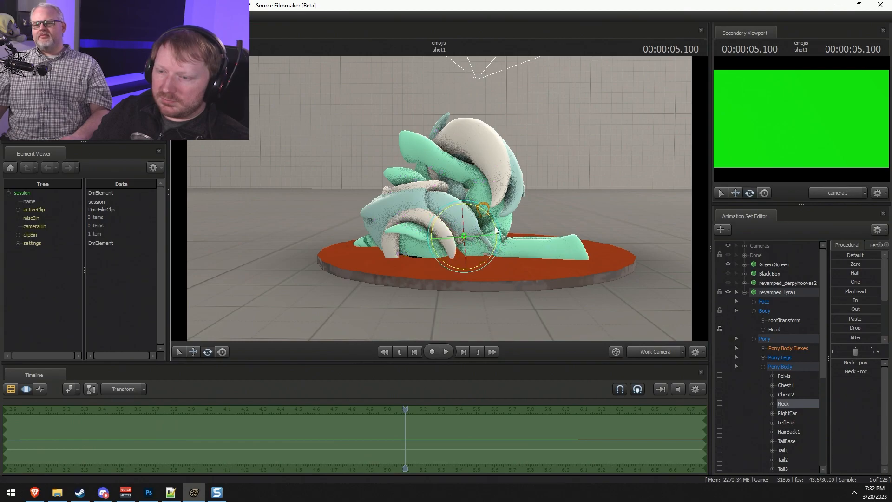
left_click_drag(465, 238, 430, 218)
left_click_drag(555, 186, 464, 211, "alt")
key("F2")
key("F3")
key("ctrl")
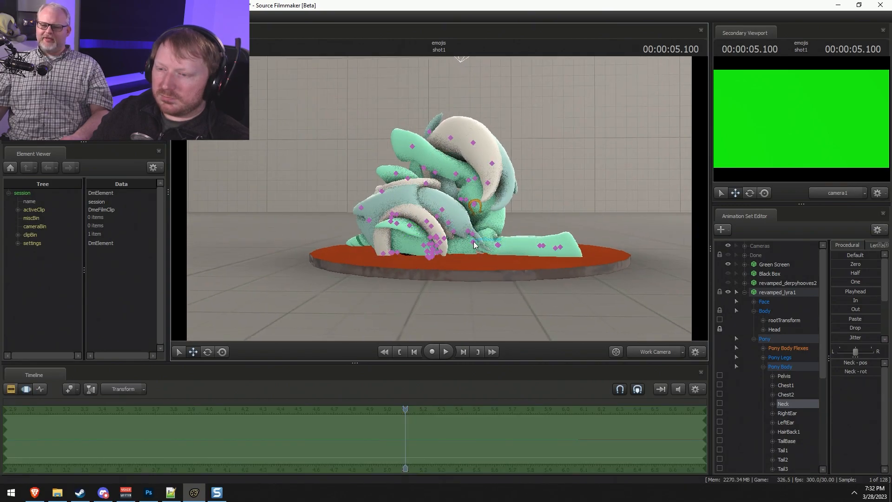
Rotate the LeftShoulder and RightShoulder bones of revamped_lyra1 together and check the pose from several distances.
left_click(474, 242, "ctrl")
left_click(472, 242, "ctrl+shift")
key("e")
left_click_drag(509, 233, 526, 240)
left_click_drag(625, 189, 440, 193)
key("F2")
key("w")
key("s")
key("s")
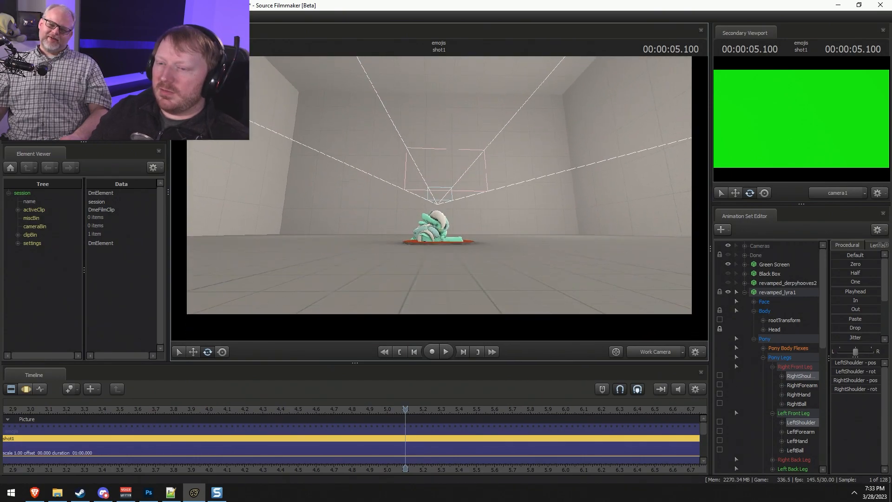
key("w")
key("F3")
key("F2")
left_click_drag(501, 170, 441, 198)
key("w")
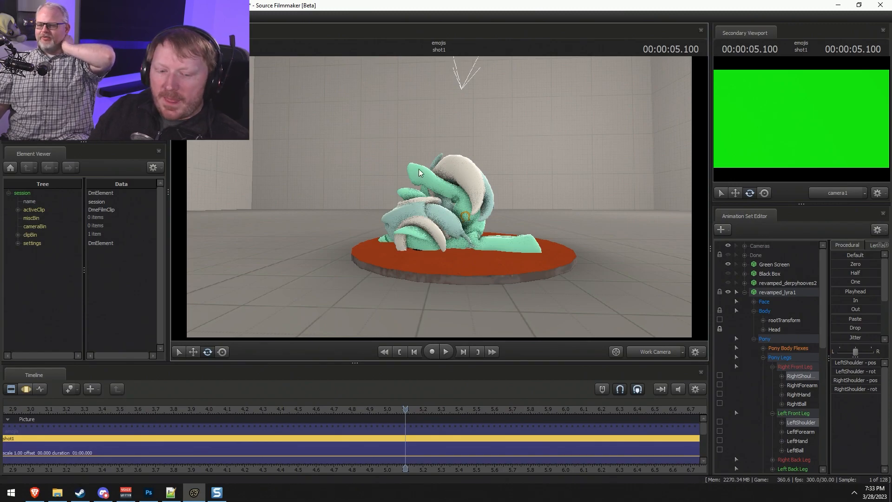
Switch to the browser, search the web for "meme side eye girl car", preview the first image result, and return to Source Filmmaker.
left_click(35, 493)
left_click(518, 23)
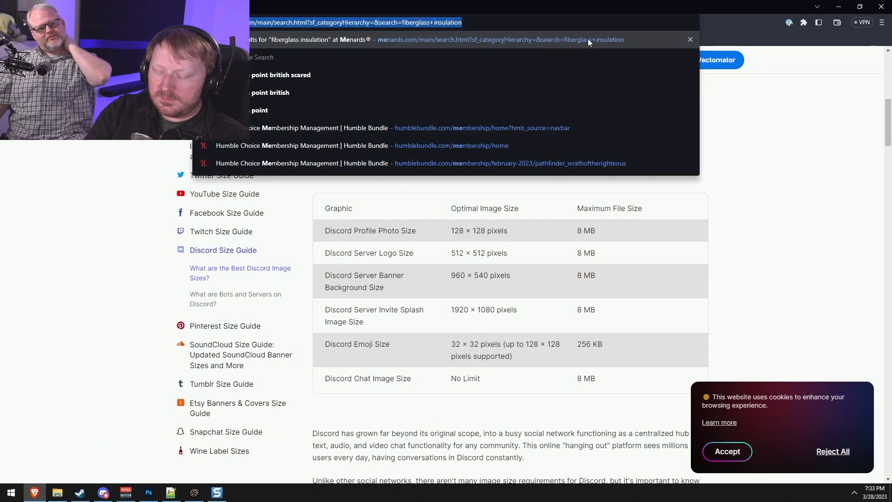
key("BackSpace")
type("eye girl cart")
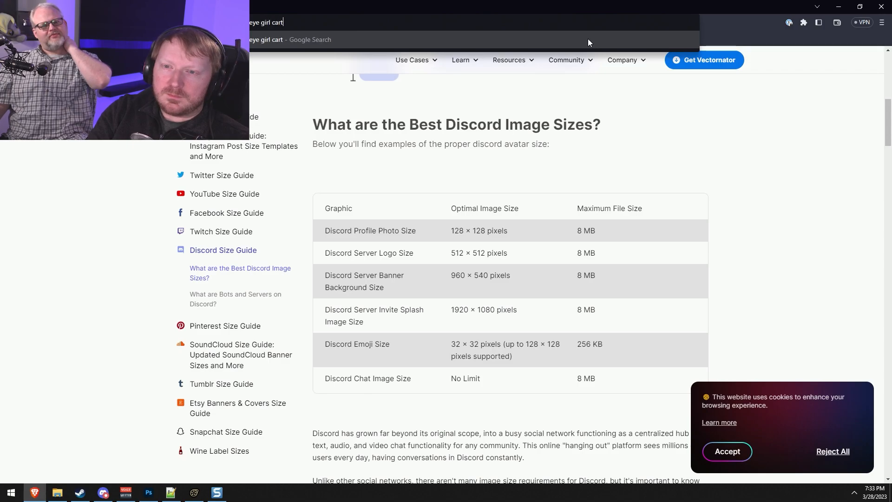
key("Return")
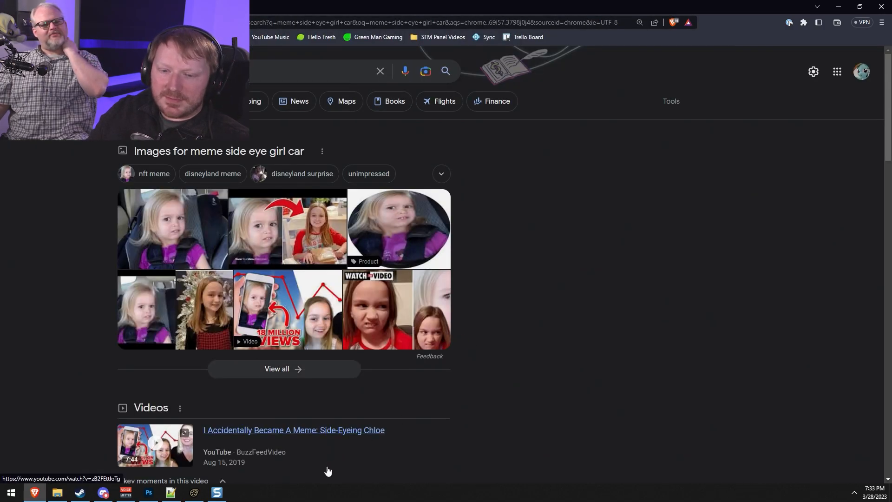
left_click(159, 231)
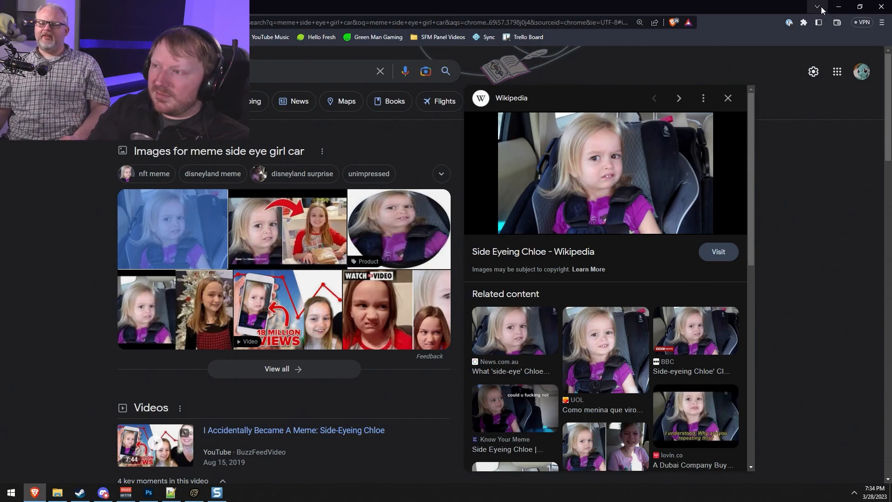
left_click(838, 7)
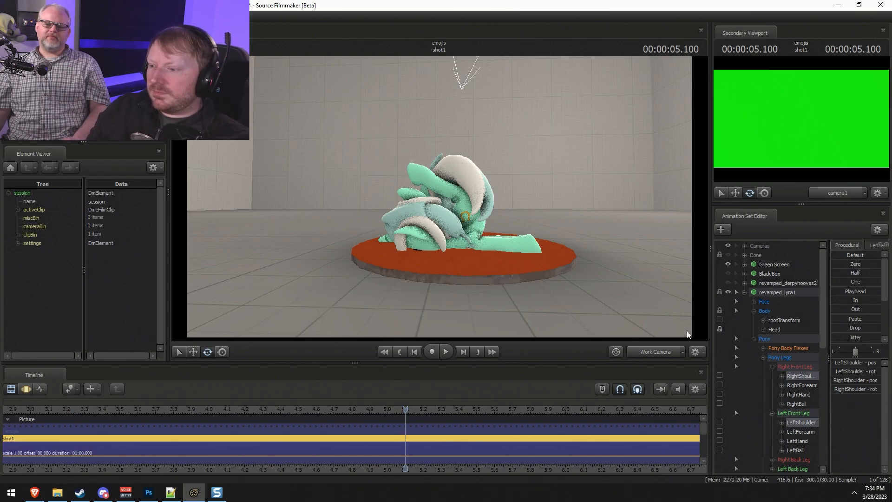
Try to rotate the Pelvis bone of revamped_lyra1 in the slumped pose on the disc.
left_click(746, 295)
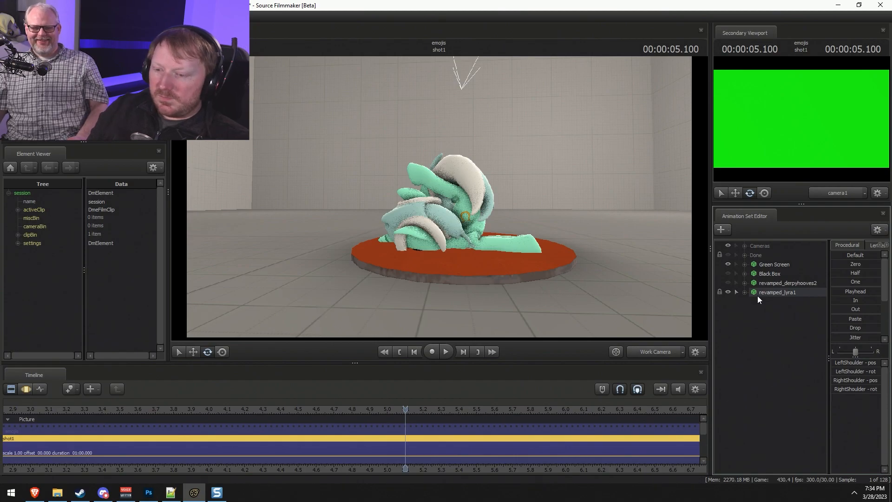
right_click(774, 287)
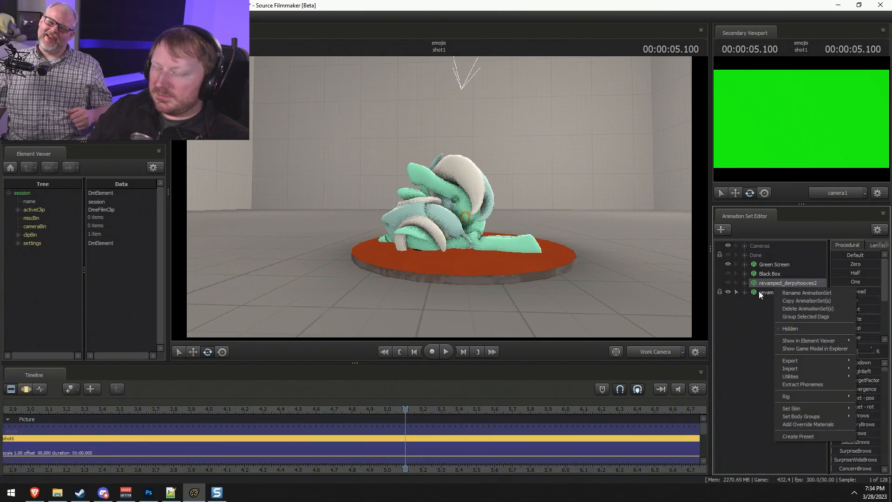
left_click(762, 292)
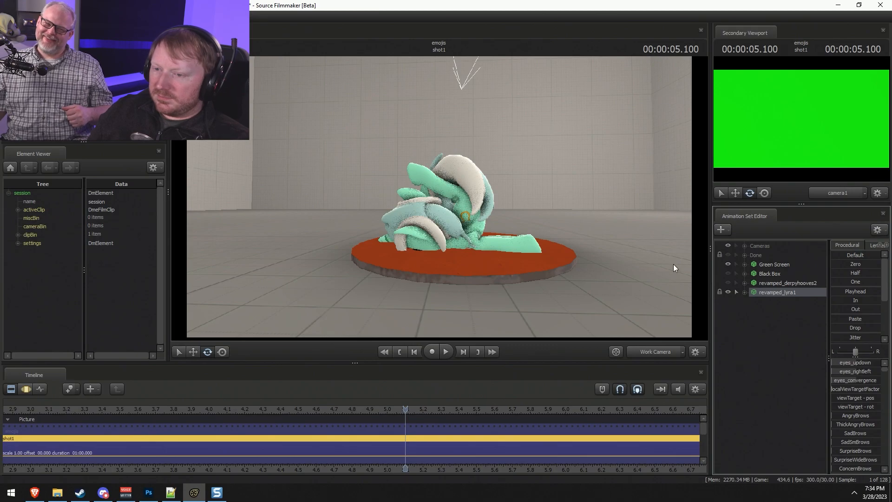
left_click(464, 213)
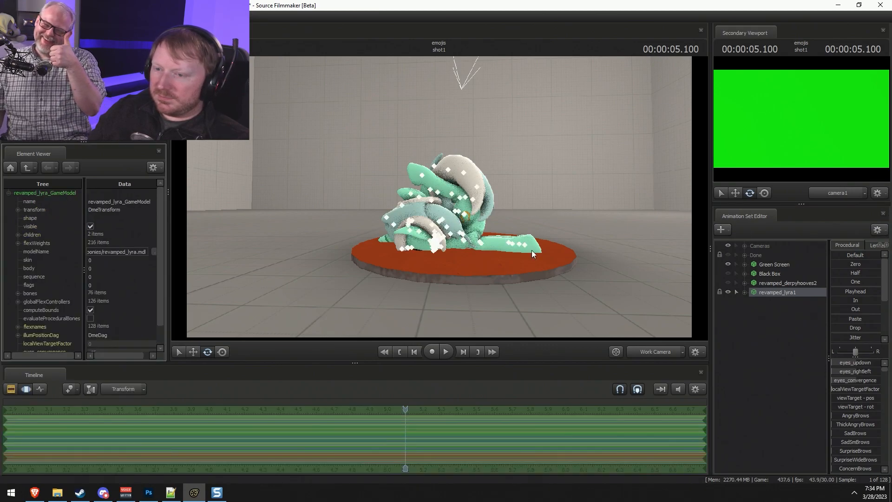
left_click(456, 216)
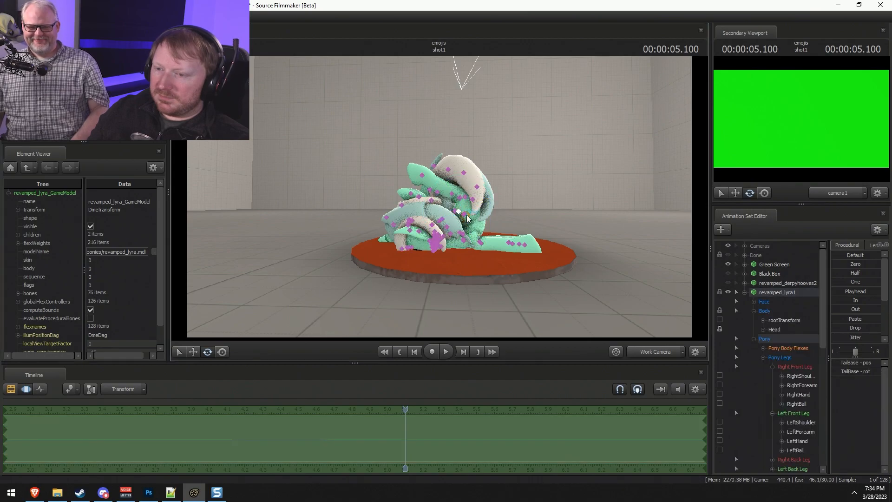
left_click(450, 225)
left_click_drag(451, 225, 475, 200)
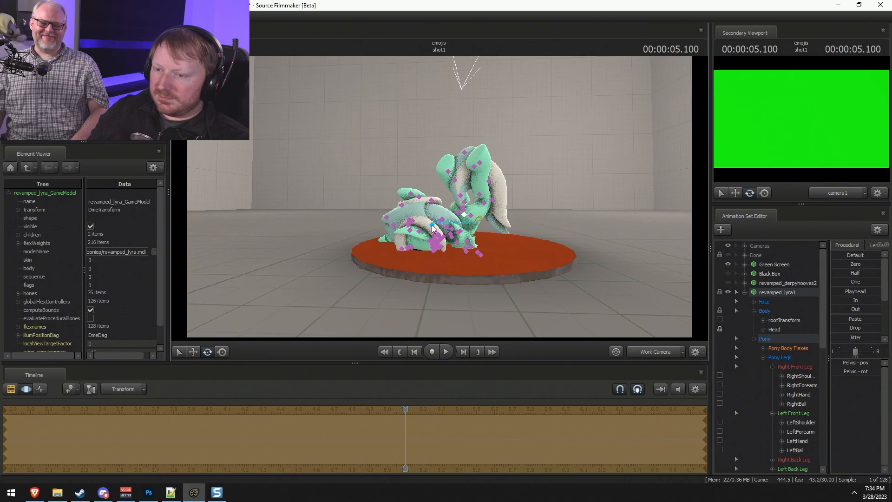
Delete the posed revamped_lyra1 animation set and add a fresh one from the revamped_lyra.mdl model.
left_click(771, 291)
right_click(772, 292)
left_click(788, 309)
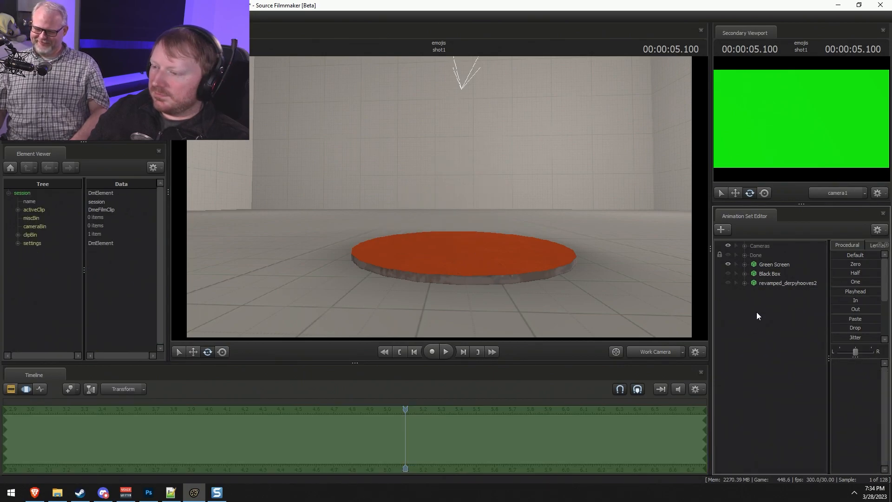
right_click(762, 311)
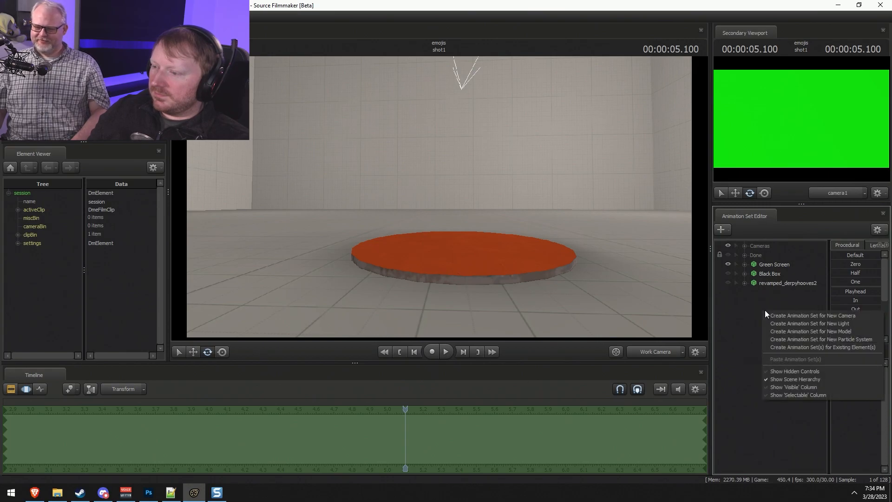
left_click(791, 331)
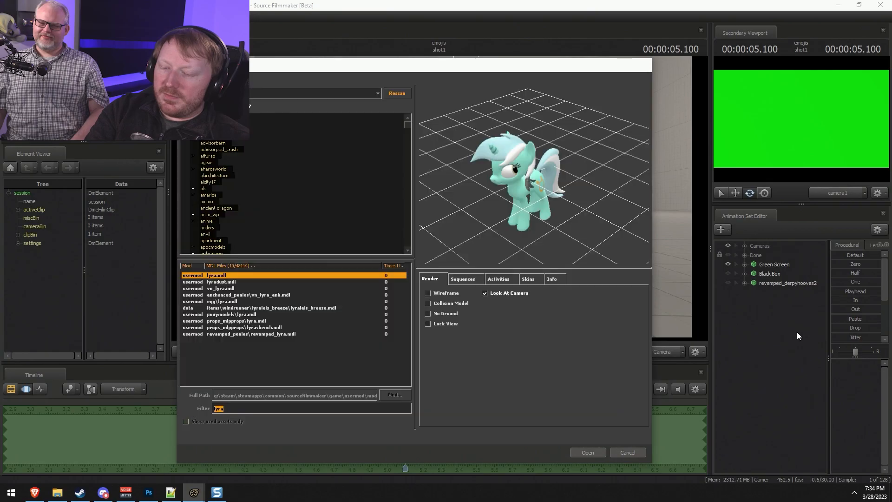
double_click(284, 334)
Move the new Lyra model across the floor in front of the green screen, farther from camera1.
left_click(801, 292)
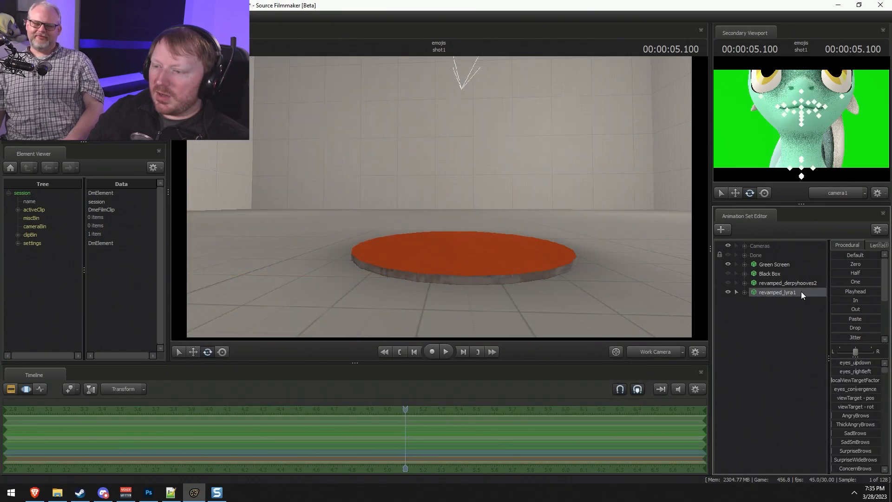
left_click(653, 355, "ctrl")
left_click_drag(605, 302, 549, 320)
key("s")
key("d")
key("s")
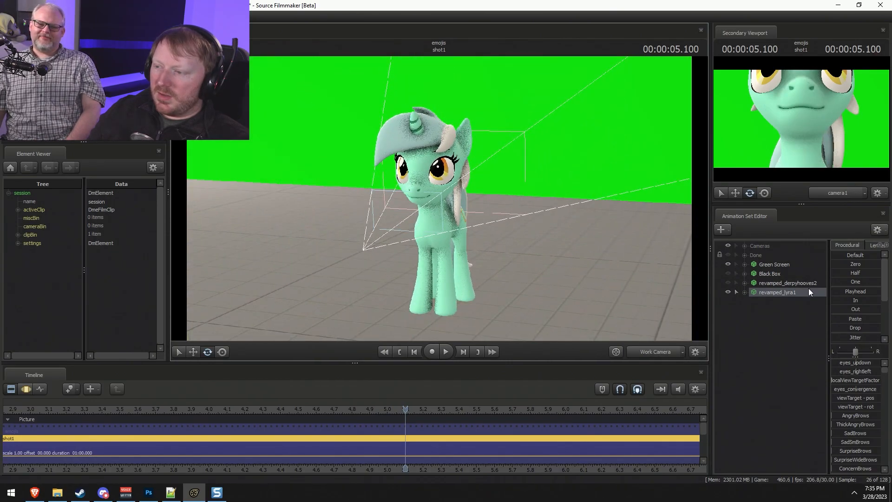
left_click(810, 290)
key("F3")
key("w")
left_click_drag(448, 282, 524, 260)
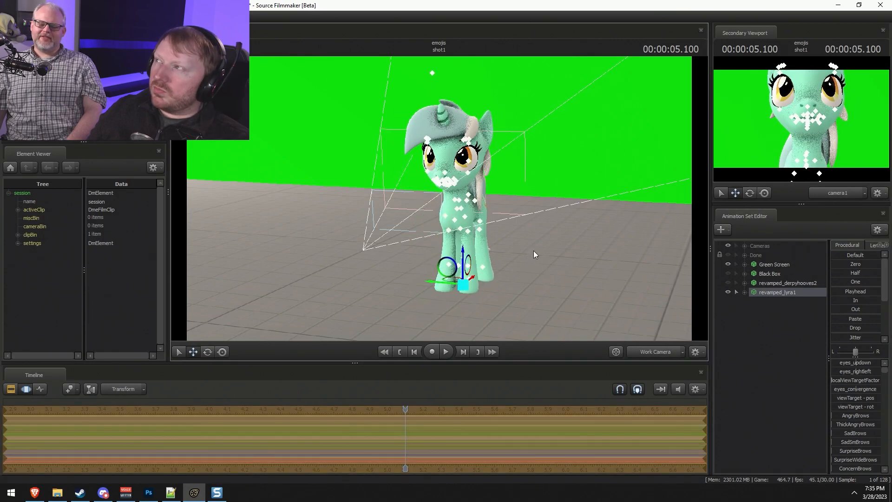
key("F2")
Save the session and add an animation set for the christian_server.mdl model, found with the filter "christian".
right_click(773, 337)
left_click(747, 341)
key("ctrl+s")
right_click(768, 328)
left_click(799, 348)
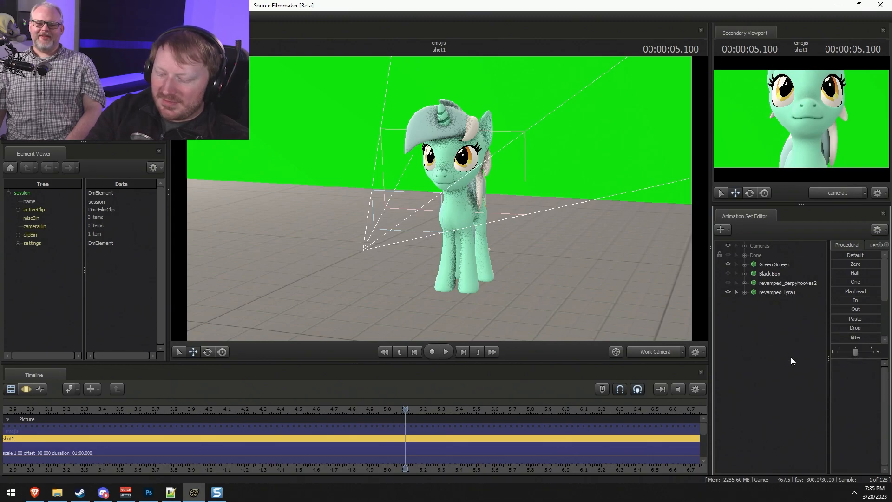
type("christian")
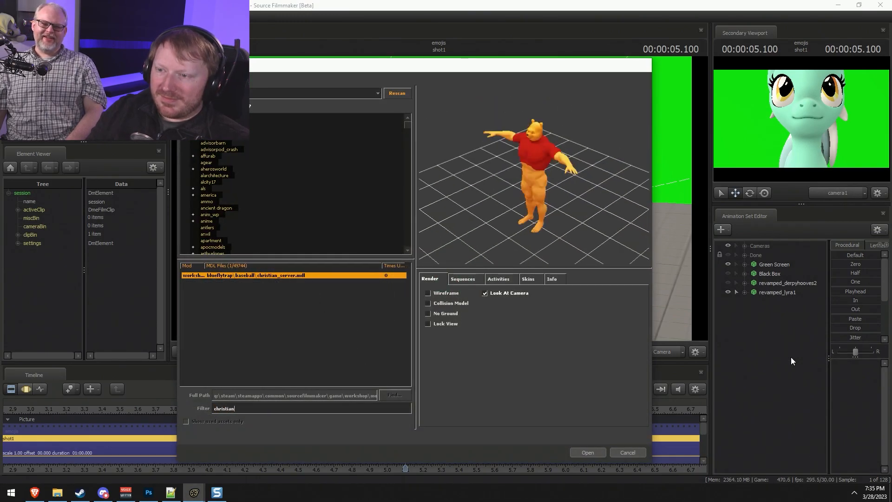
left_click(589, 455)
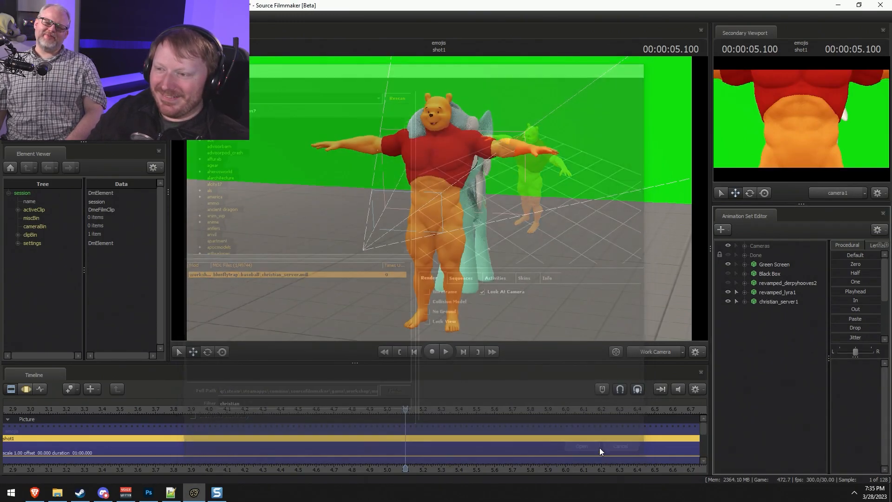
Examine the christian_server1 model from several angles, including a close view of its hand.
key("s")
left_click_drag(439, 199, 395, 184)
key("w")
key("s")
key("s")
key("w")
key("w")
key("s")
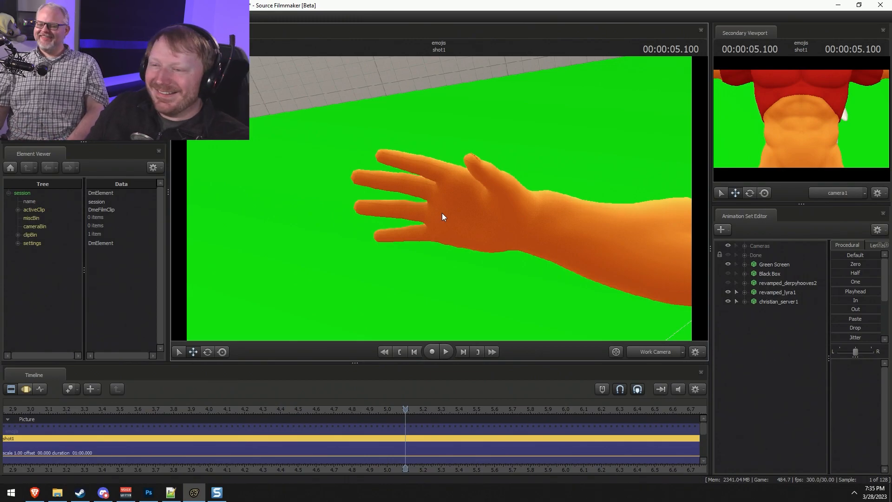
left_click_drag(509, 227, 437, 198)
key("s")
key("d")
key("s")
key("s")
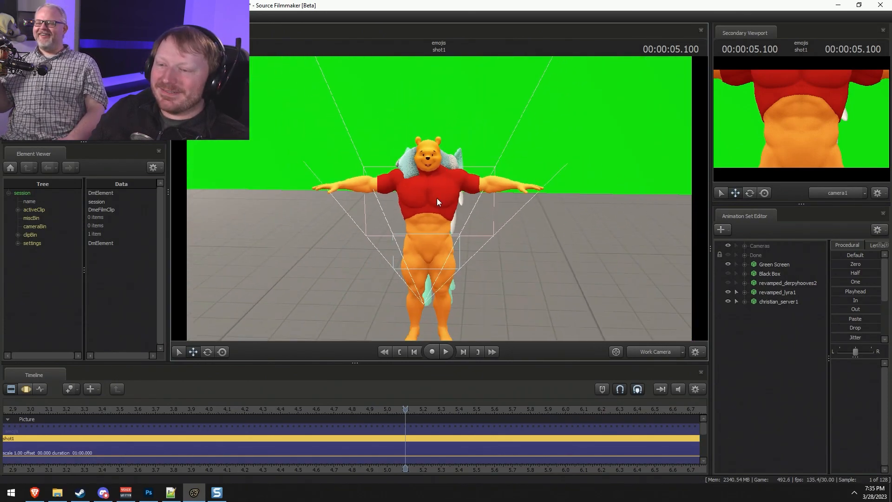
Move the christian_server1 model sideways so it stands clear of Lyra.
left_click(797, 303)
left_click_drag(405, 326, 610, 327)
key("w")
mouse_move(448, 207)
left_mouse_down()
mouse_move(456, 211)
mouse_move(439, 197)
left_mouse_up()
Rotate the Chest1 bone of revamped_lyra1 to tilt her upper body.
left_click(784, 294)
key("d")
left_click_drag(419, 255, 439, 198)
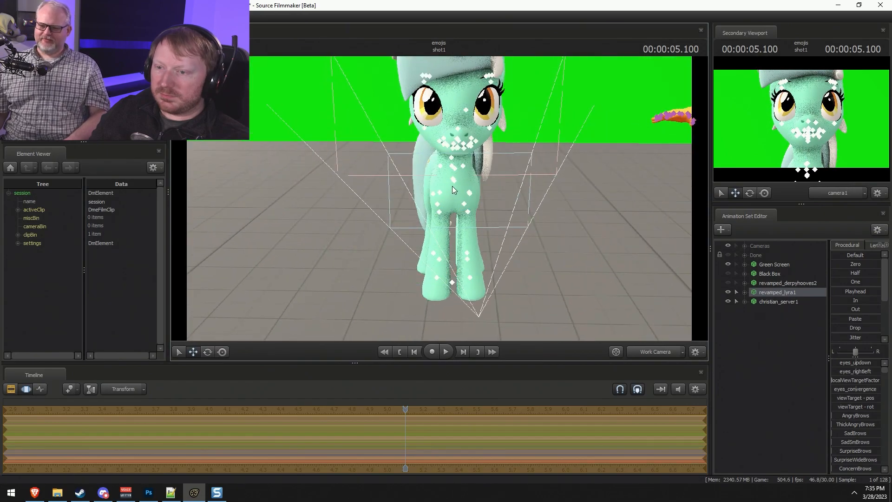
left_click(454, 180)
key("e")
left_click_drag(440, 169, 448, 157)
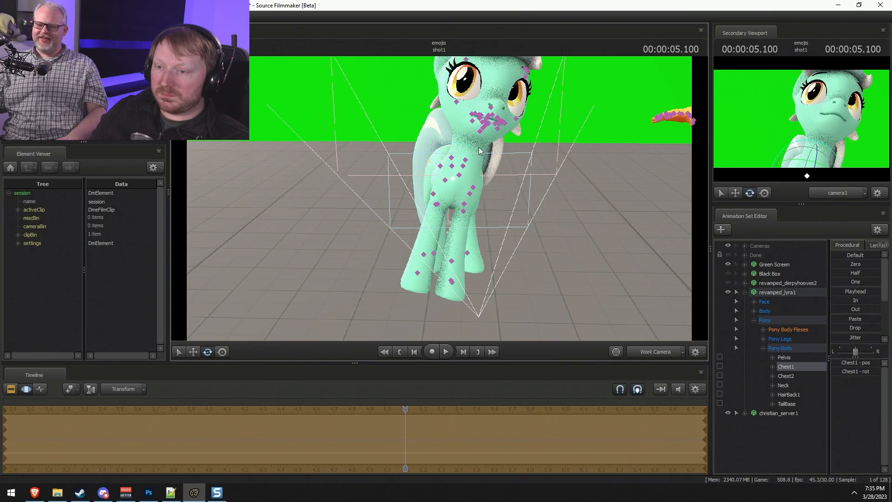
Rotate Lyra's Head and Neck bones together using the Local rotation mode.
left_click(469, 135)
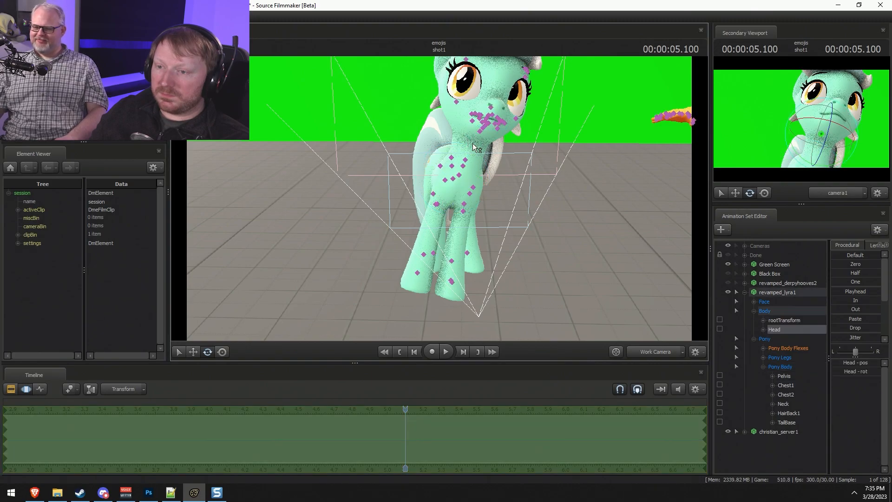
left_click(464, 157)
right_click(470, 150)
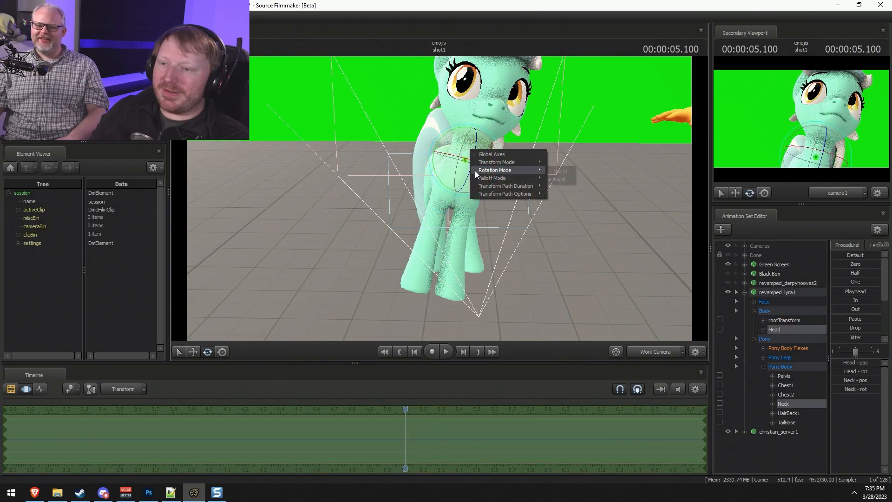
left_click(556, 177)
left_click_drag(448, 137, 469, 160)
Try to rotate the R_Forearm bone of christian_server1, and undo the rotation.
left_click_drag(520, 181, 625, 167)
key("s")
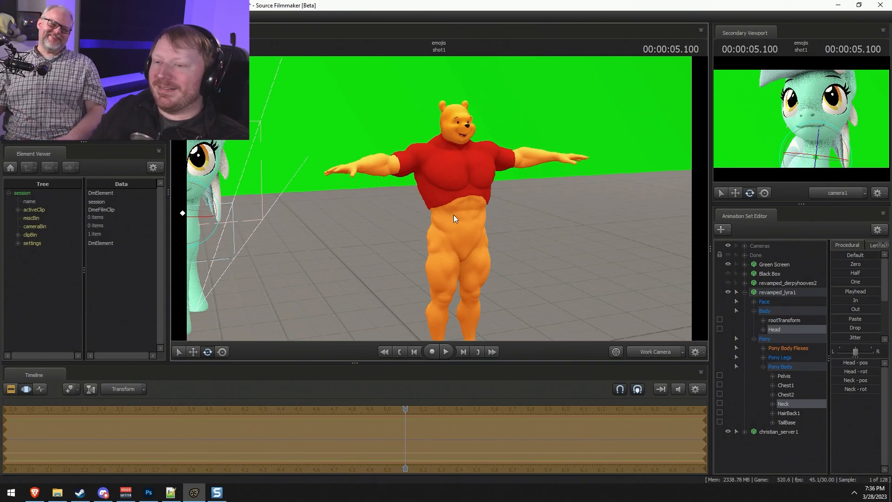
left_click_drag(454, 215, 400, 209)
left_click(630, 182, "ctrl")
left_click_drag(631, 184, 440, 199)
key("w")
left_click_drag(440, 199, 454, 200)
left_click(375, 182, "ctrl")
left_click_drag(395, 160, 453, 210)
key("ctrl+z")
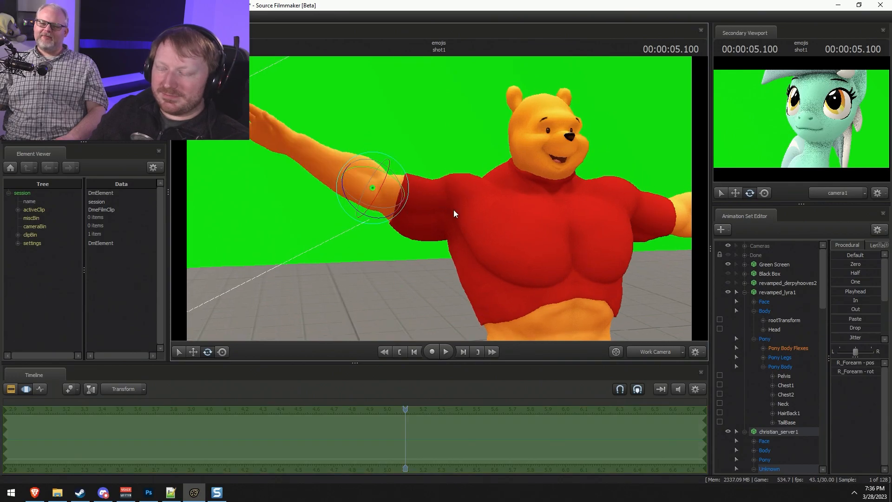
Select all four fingers' bones on christian_server1's right hand, change the rotation mode, and curl the fingers together.
key("ctrl")
mouse_move(309, 187)
left_mouse_down()
mouse_move(407, 202)
mouse_move(399, 204)
left_mouse_up()
mouse_move(375, 160)
left_mouse_down("ctrl")
mouse_move(245, 240)
mouse_move(386, 205)
left_mouse_up("ctrl")
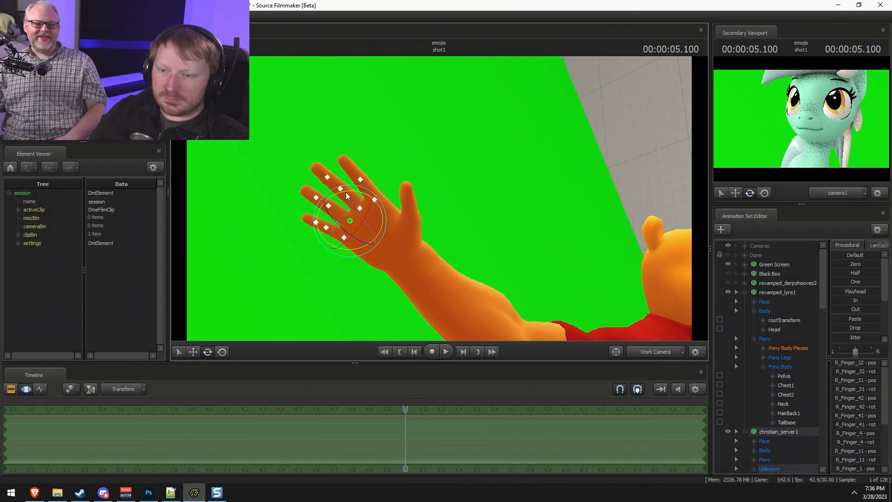
left_click(360, 168)
right_click(352, 200)
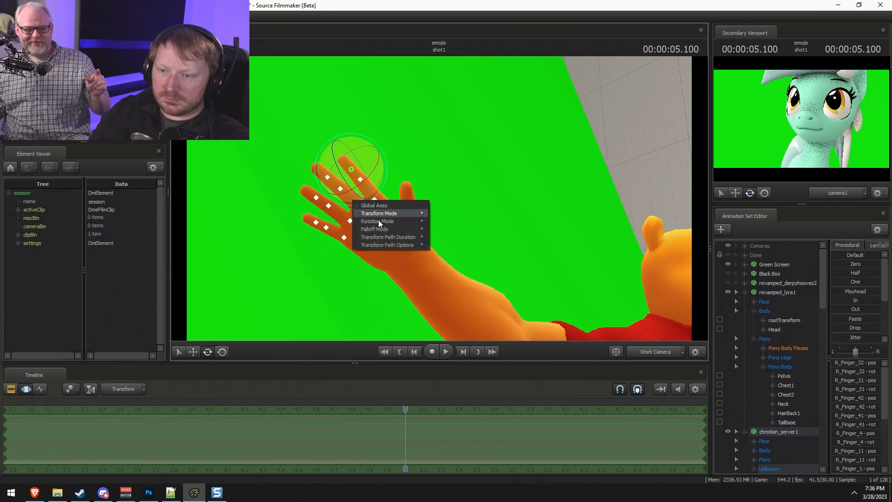
mouse_move(377, 221)
left_click(443, 230)
left_click_drag(344, 179, 367, 200)
Rotate the R_Finger_1 bone of christian_server1's right hand to bring the curled index finger closer to the middle finger.
left_click_drag(437, 223, 414, 213, "alt")
left_click_drag(414, 213, 386, 193, "alt")
left_click(357, 184)
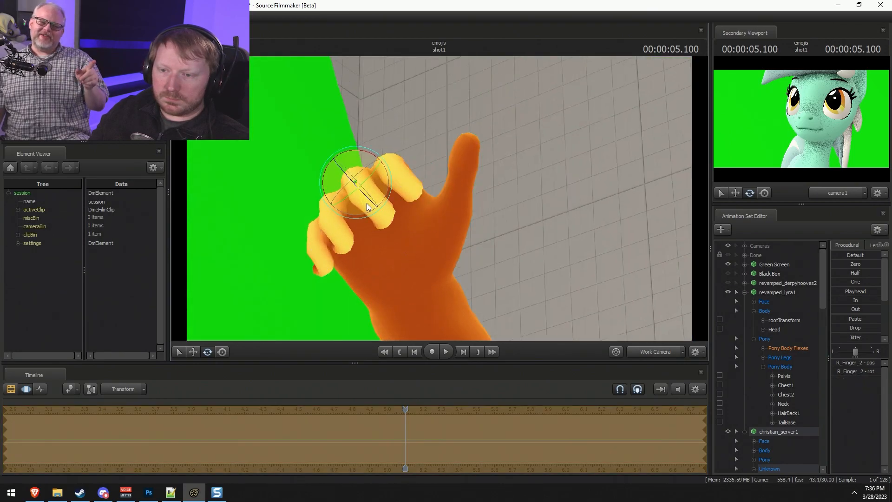
left_click_drag(398, 189, 426, 224, "alt")
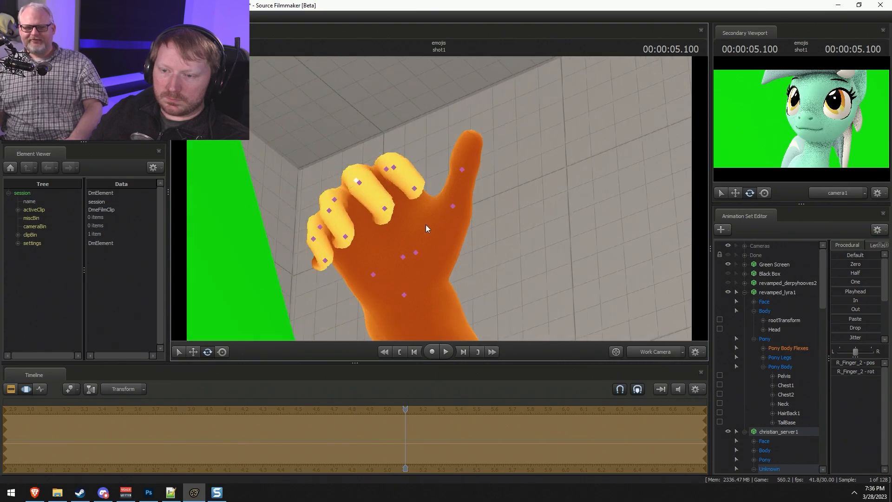
left_click(388, 210)
left_click(386, 168)
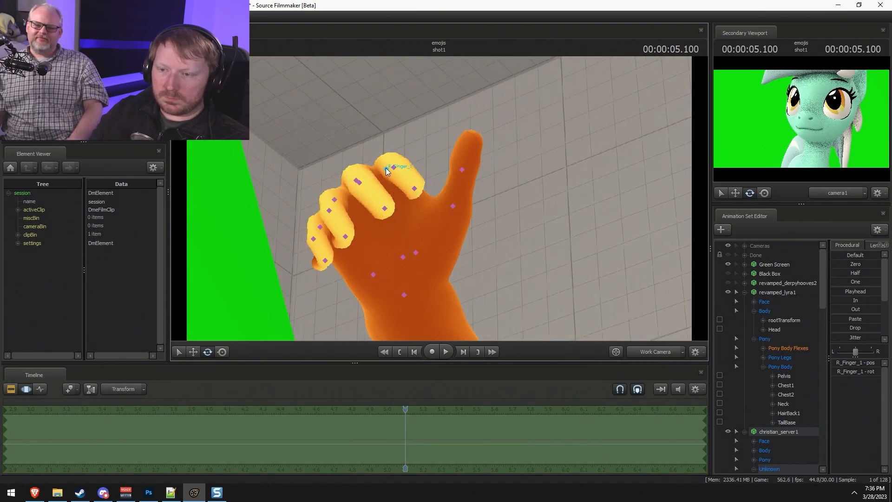
left_click_drag(421, 184, 409, 190)
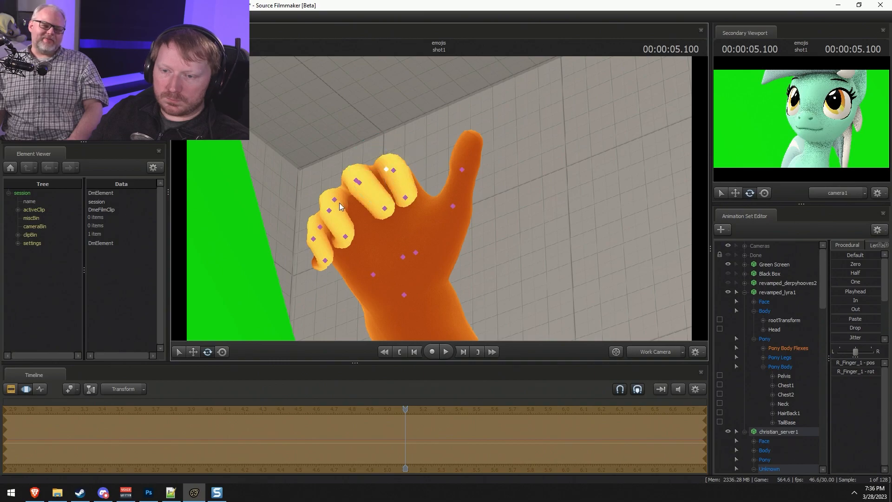
Adjust the rotation of the curled ring finger on christian_server1's right hand.
left_click(339, 203)
left_click_drag(351, 214, 438, 197, "alt")
left_click(348, 222, "ctrl+shift")
left_click_drag(368, 210, 365, 191)
left_click(349, 223)
left_click(335, 189)
Rotate the R_Finger_4 bone to tuck the little finger against the ring finger of christian_server1's right hand.
left_click(326, 244)
left_click_drag(350, 231, 342, 230)
left_click_drag(328, 225, 439, 199)
left_click(320, 213, "ctrl")
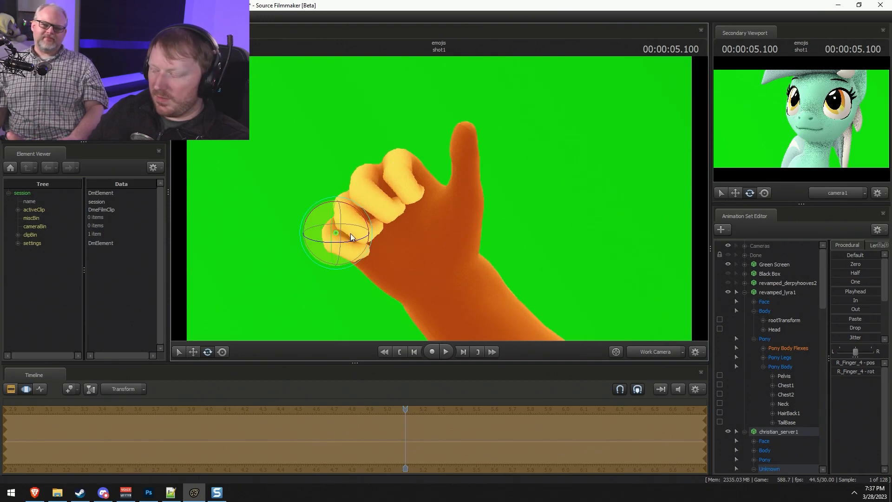
Rotate the R_Finger_2 bone toward the ring finger, and move the R_Finger_1 bone slightly to align the index finger with the fist.
left_click_drag(459, 176, 442, 196, "alt")
left_click(367, 174, "ctrl")
mouse_move(395, 165)
left_mouse_down()
mouse_move(407, 164)
mouse_move(375, 160)
mouse_move(380, 171)
left_mouse_up()
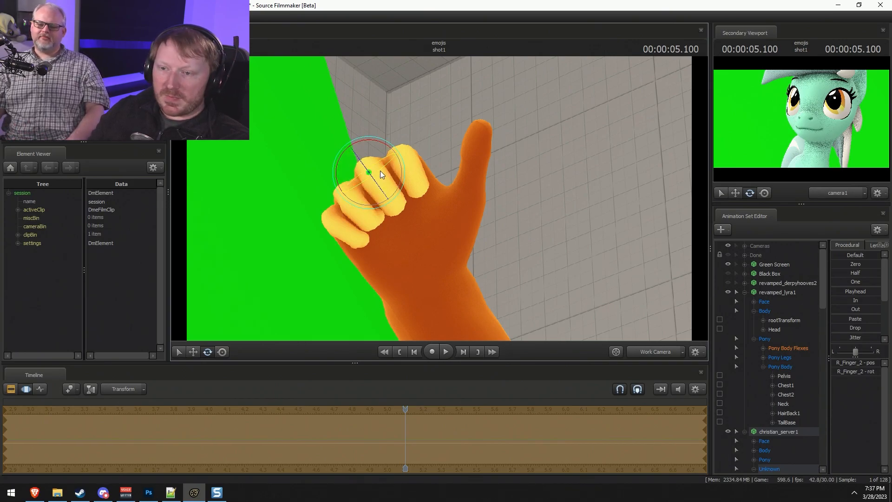
left_click(403, 162, "ctrl")
key("w")
left_click_drag(404, 154, 404, 159)
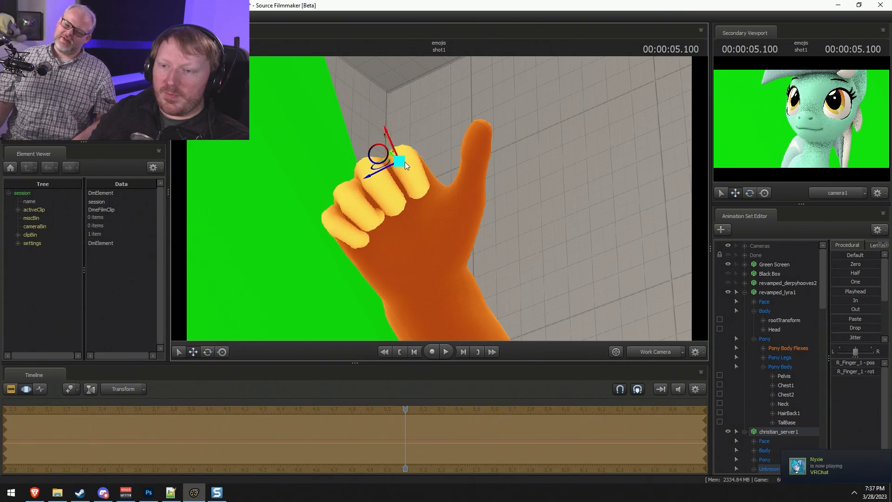
Rotate the R_Finger_3 bone to fit the ring finger between its neighbours in the fist.
key("ctrl")
left_click(345, 197)
key("e")
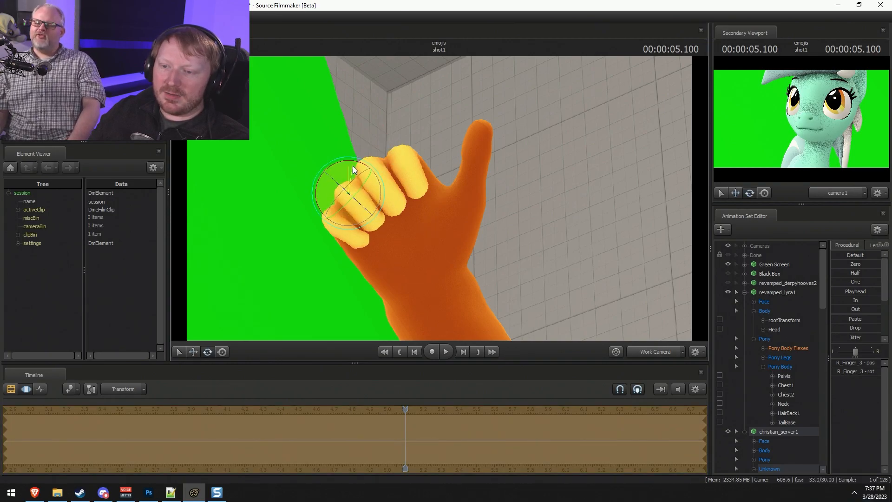
key("ctrl")
left_click(372, 221)
key("ctrl")
left_click(350, 195)
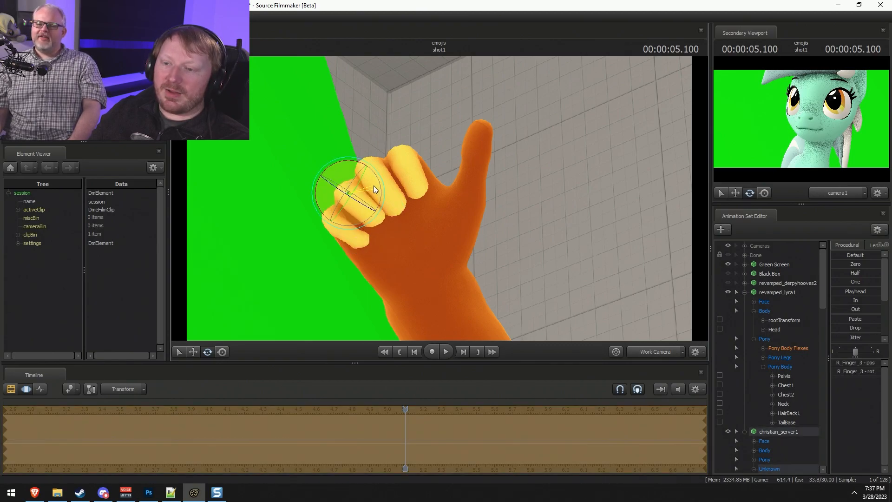
Rotate the index finger's R_Finger_1 bone slightly to adjust its curl in the fist.
key("ctrl")
left_click(400, 161)
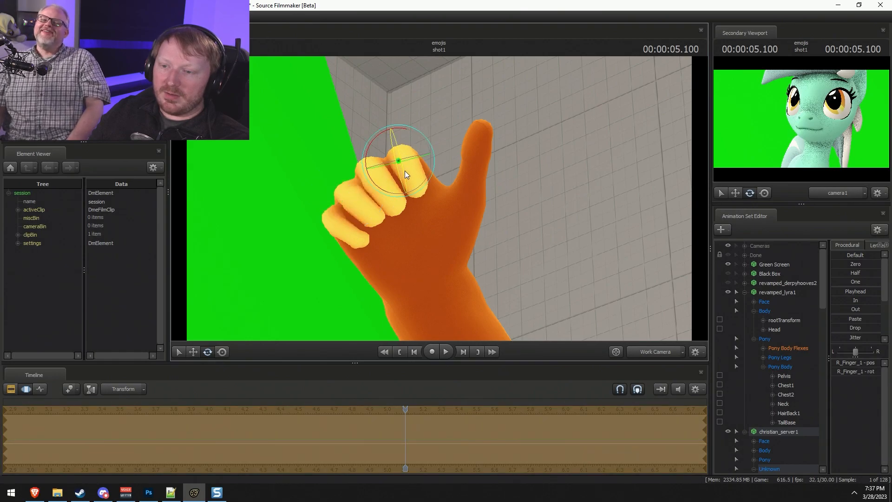
left_click_drag(402, 151, 406, 152)
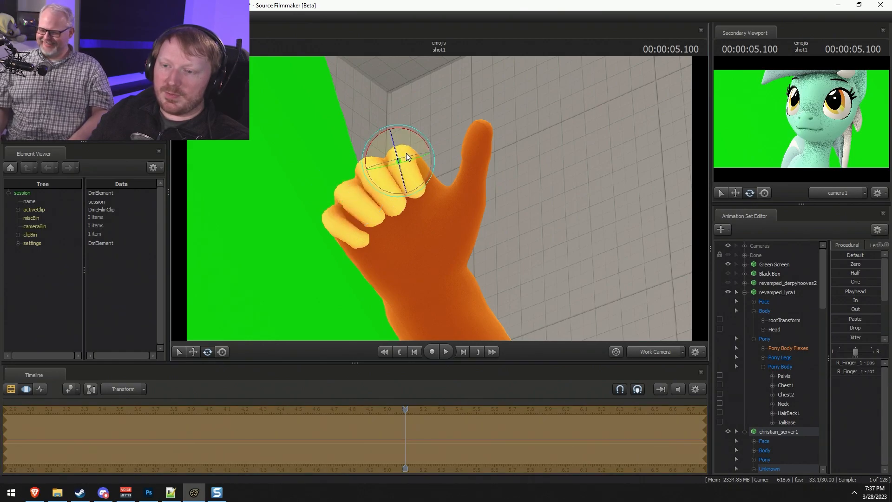
Go through the R_Finger_4, R_Finger_42 and R_Finger_3 bones and examine the curled fingers from several angles.
key("ctrl")
left_click(335, 220, "ctrl")
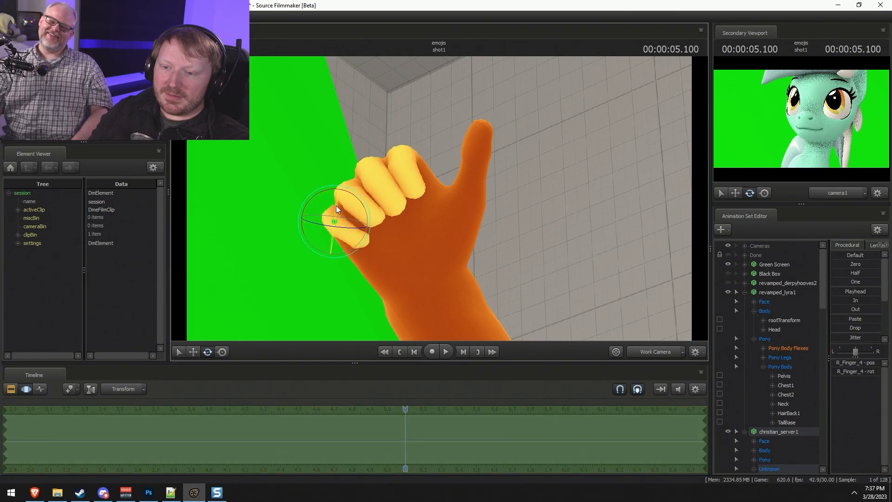
left_click_drag(350, 199, 439, 213, "alt")
key("ctrl")
left_click(412, 179, "ctrl")
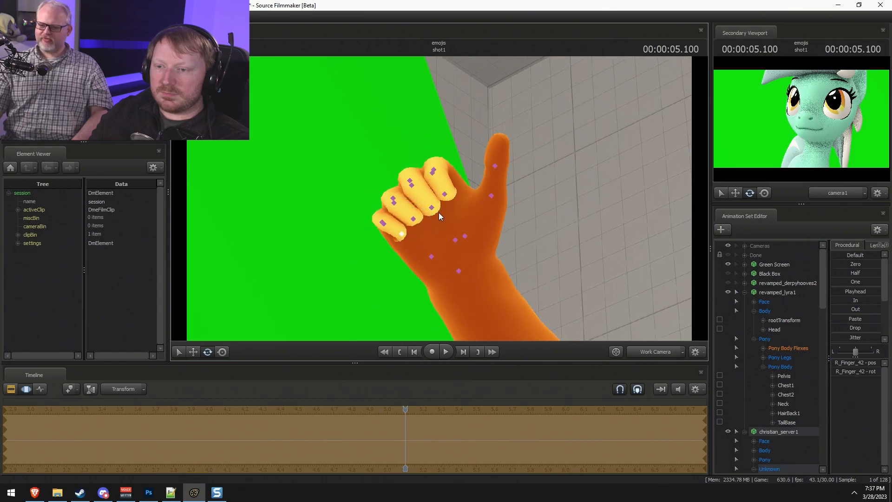
left_click(394, 197)
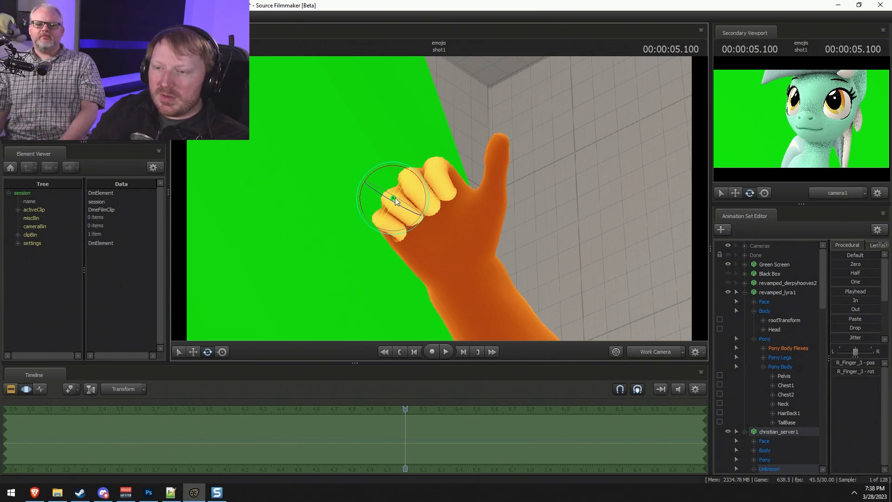
left_click_drag(573, 174, 436, 199, "alt")
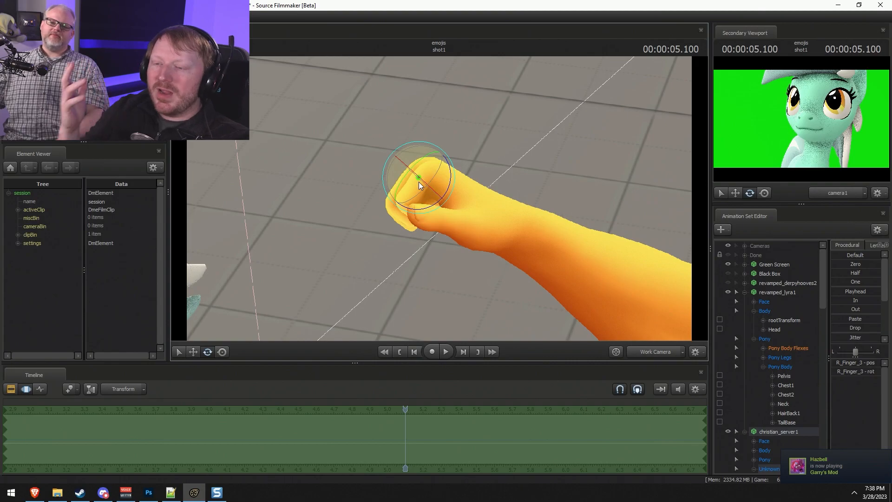
Select the base bones R_Finger_1 through R_Finger_4 together and switch to the Move tool.
mouse_move(503, 197)
left_mouse_down("alt")
mouse_move(474, 228)
mouse_move(493, 197)
left_mouse_up("alt")
mouse_move(409, 161)
left_mouse_down("ctrl")
mouse_move(447, 169)
mouse_move(412, 160)
mouse_move(446, 148)
mouse_move(469, 102)
mouse_move(439, 198)
left_mouse_up("ctrl")
key("w")
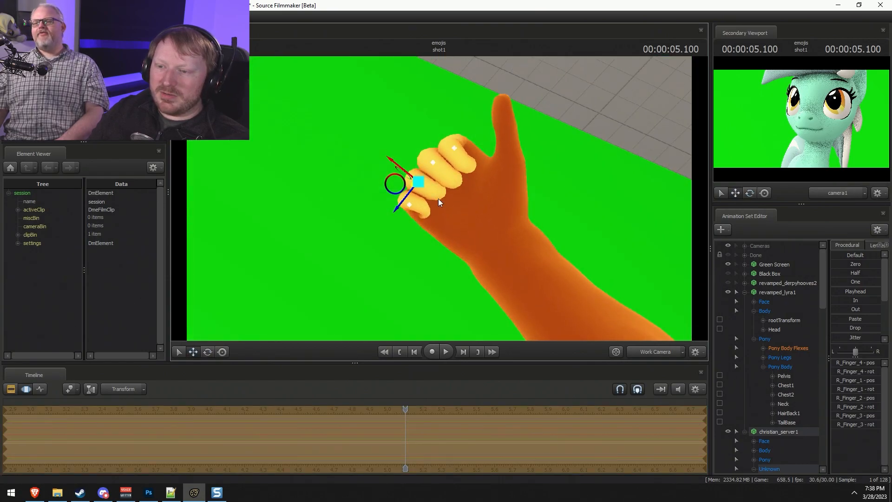
Rotate the pinky's R_Finger_42 bone to adjust its curl, and select R_Finger_41 to check the joint.
left_click(422, 209)
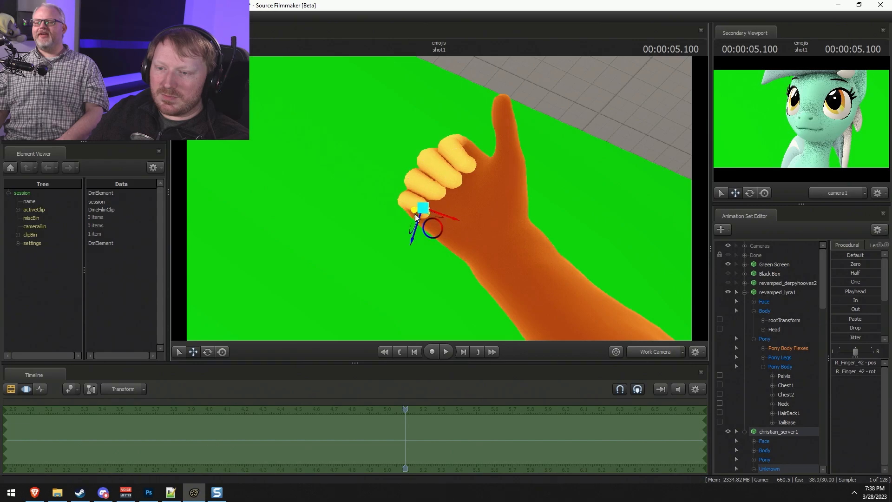
key("e")
mouse_move(415, 208)
left_mouse_down()
mouse_move(383, 225)
mouse_move(398, 219)
left_mouse_up()
left_click_drag(556, 234, 439, 198, "alt")
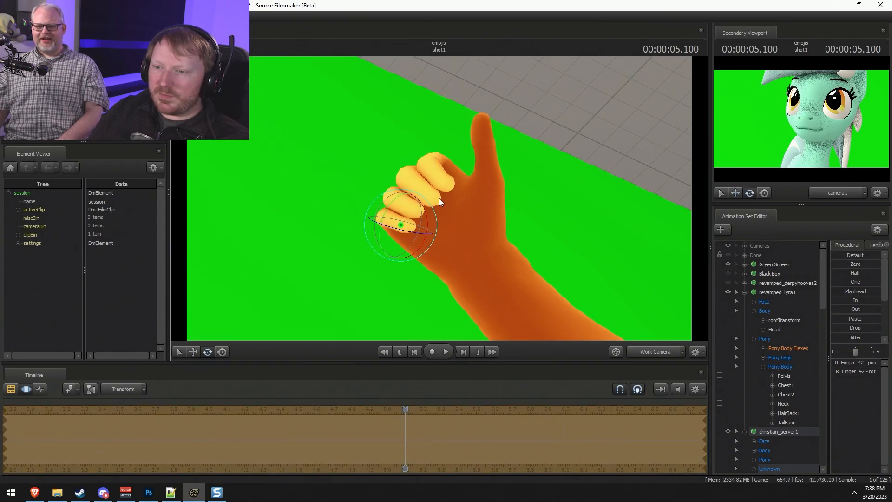
left_click(397, 200)
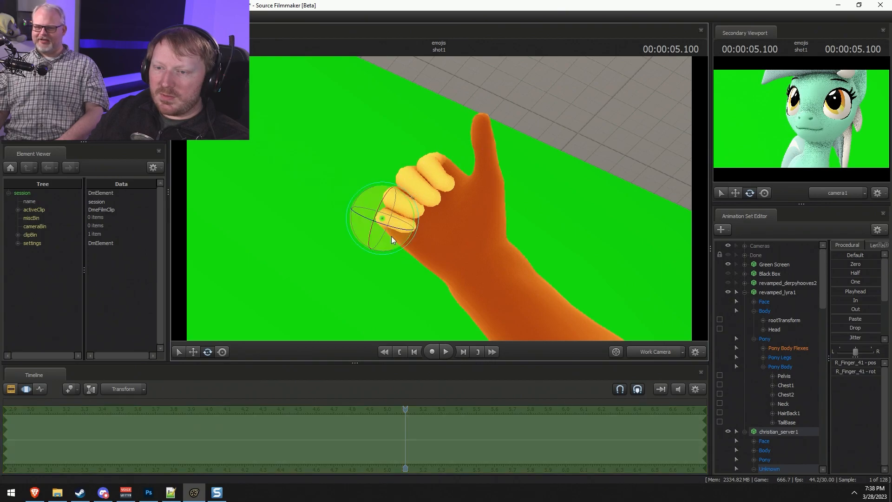
left_click_drag(394, 231, 448, 192, "alt")
Rotate the thumb's R_Finger_0 bone to refine the thumbs-up pose, and select the R_Carpal_1 bone in the palm.
left_click(466, 181)
left_click(474, 179)
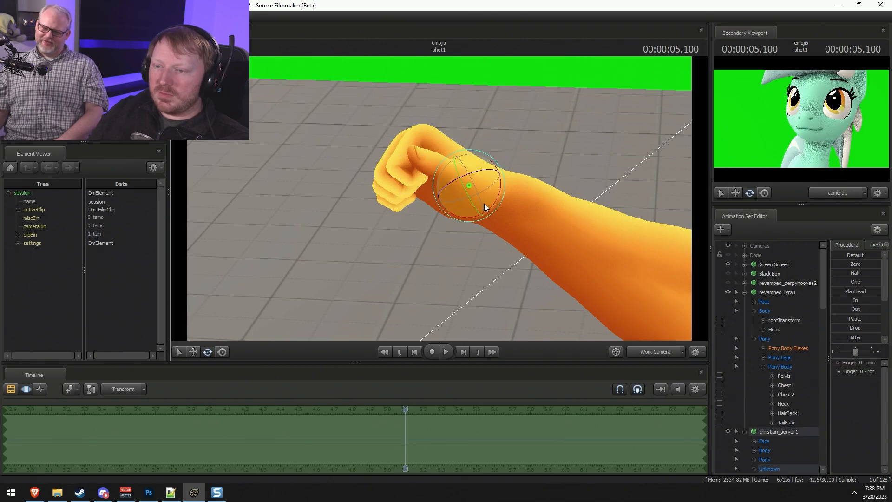
key("e")
left_click_drag(479, 202, 439, 140)
mouse_move(439, 176)
left_mouse_down()
mouse_move(453, 200)
mouse_move(439, 177)
mouse_move(478, 212)
mouse_move(451, 202)
mouse_move(458, 172)
mouse_move(414, 181)
mouse_move(461, 166)
mouse_move(456, 207)
mouse_move(445, 224)
mouse_move(434, 219)
mouse_move(445, 215)
mouse_move(452, 187)
left_mouse_up()
left_click(435, 203)
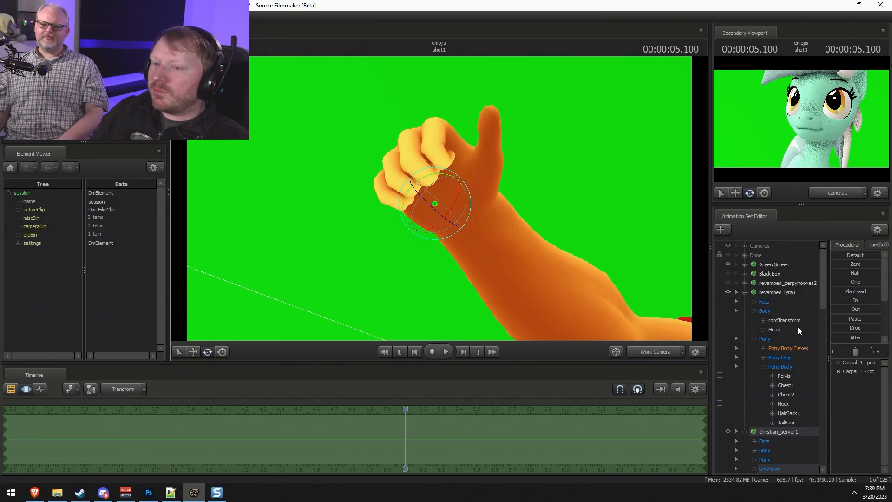
Collapse the revamped_lyra1 and christian_server1 animation sets and add override materials to christian_server1.
left_click(745, 292)
left_click(745, 301)
right_click(747, 321)
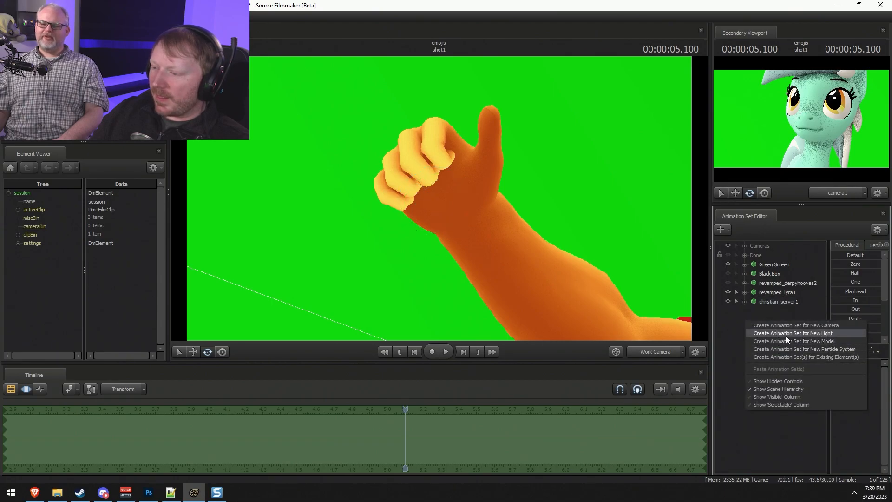
left_click(734, 326)
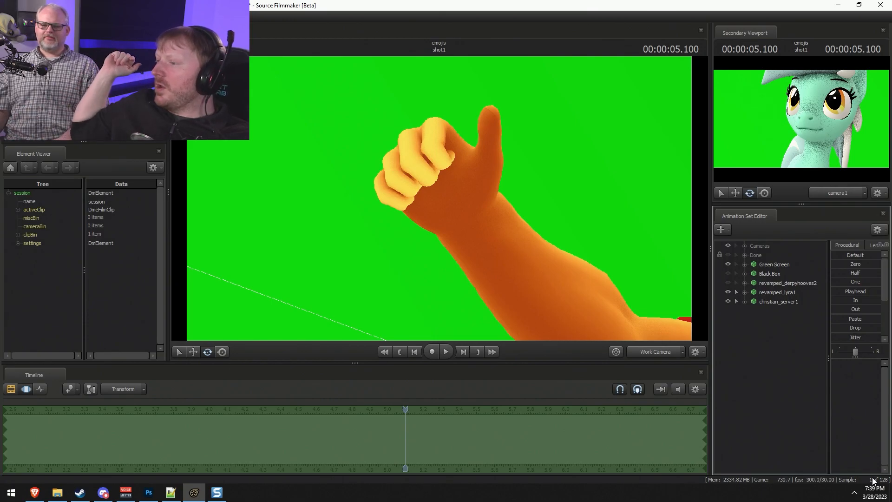
right_click(774, 302)
left_click(800, 427)
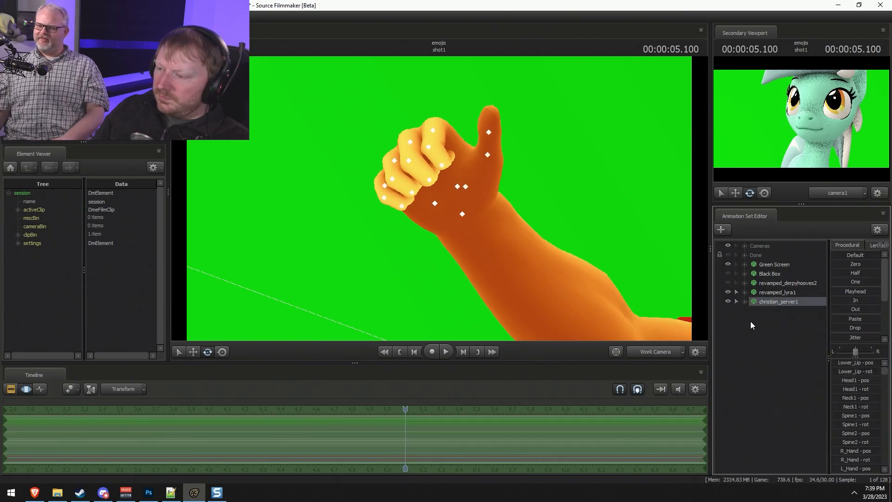
Show the christian_server1 game model in the Element Viewer and expand its materials down to poohbear.
right_click(766, 302)
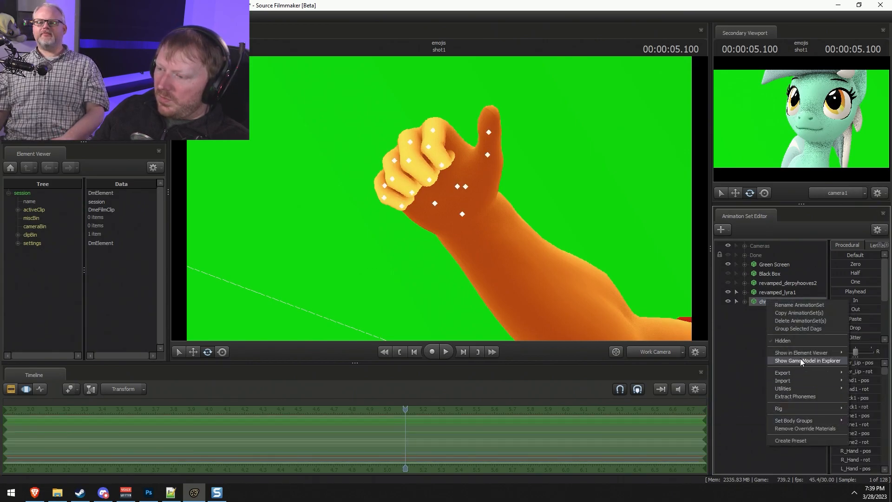
mouse_move(833, 356)
left_click(744, 362)
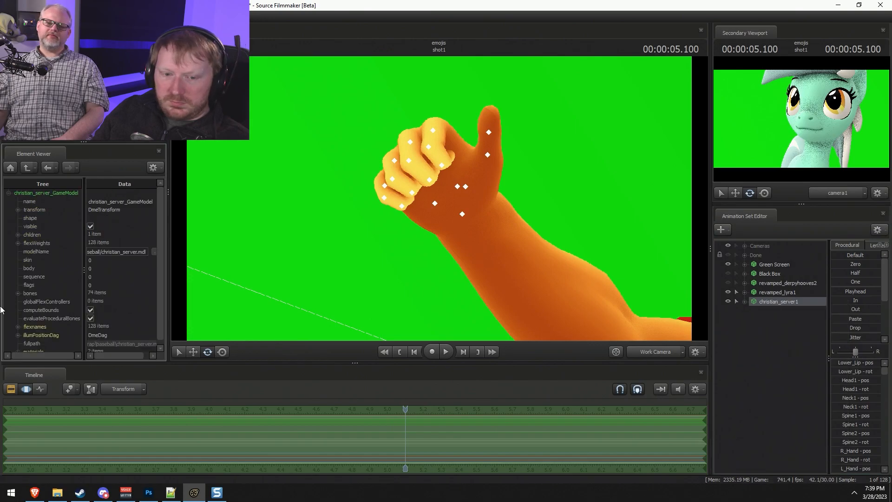
left_click(17, 347)
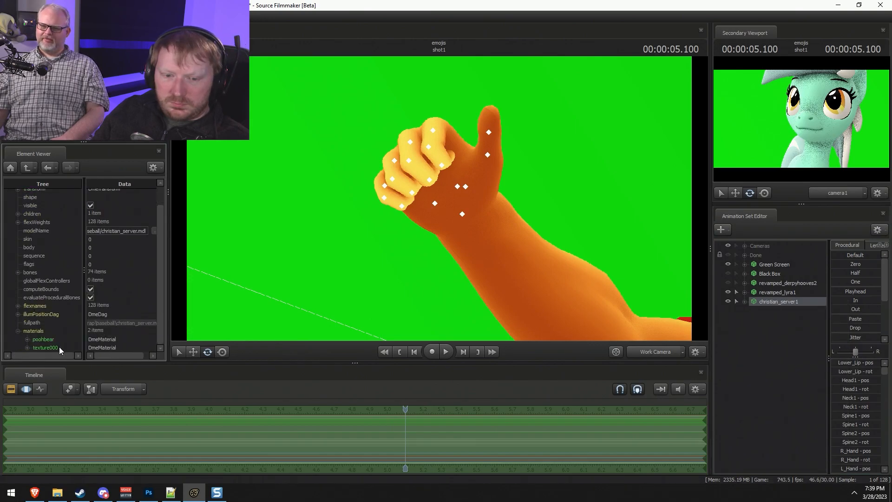
left_click(26, 340)
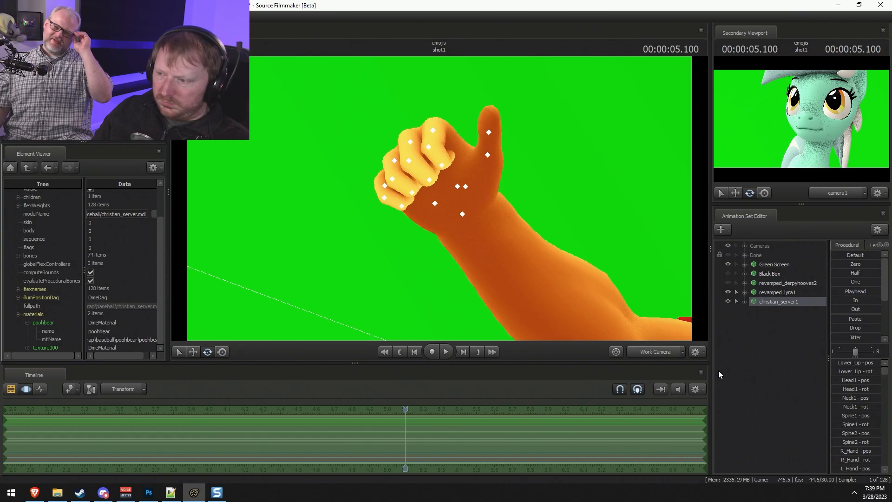
Add a vector3 attribute named $color to the poohbear material.
right_click(768, 300)
mouse_move(796, 419)
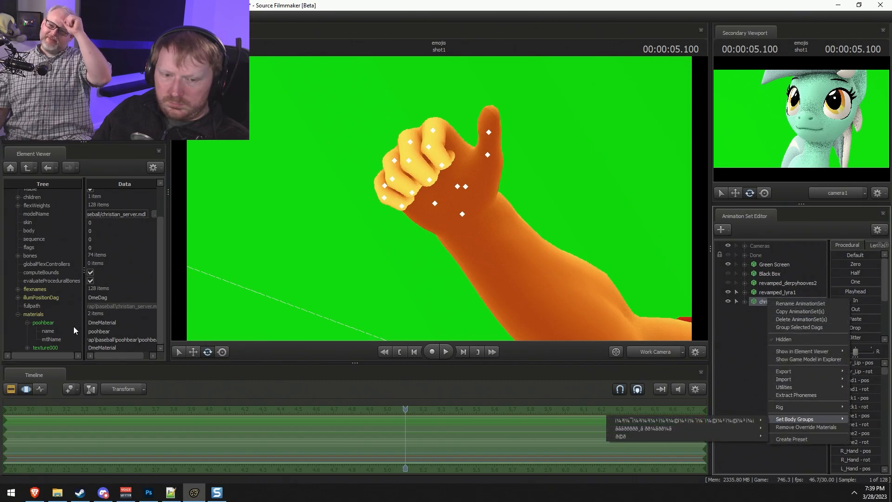
left_click(40, 321)
right_click(40, 321)
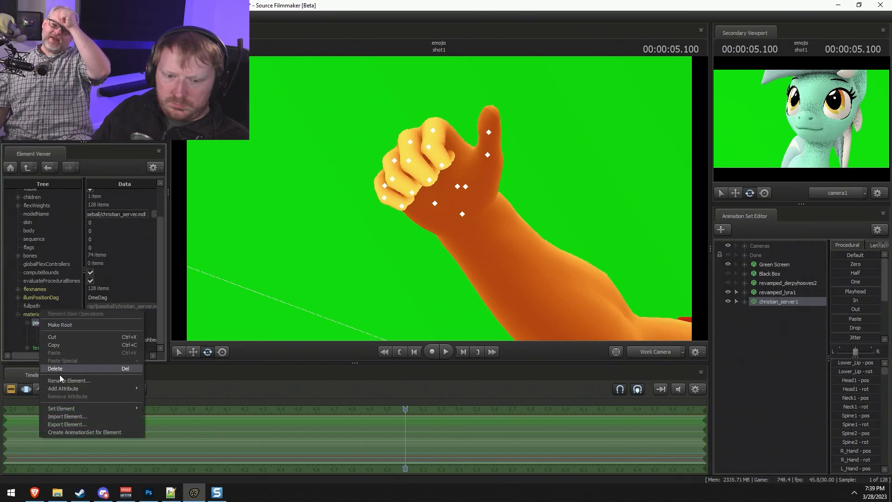
mouse_move(111, 389)
left_click(164, 355)
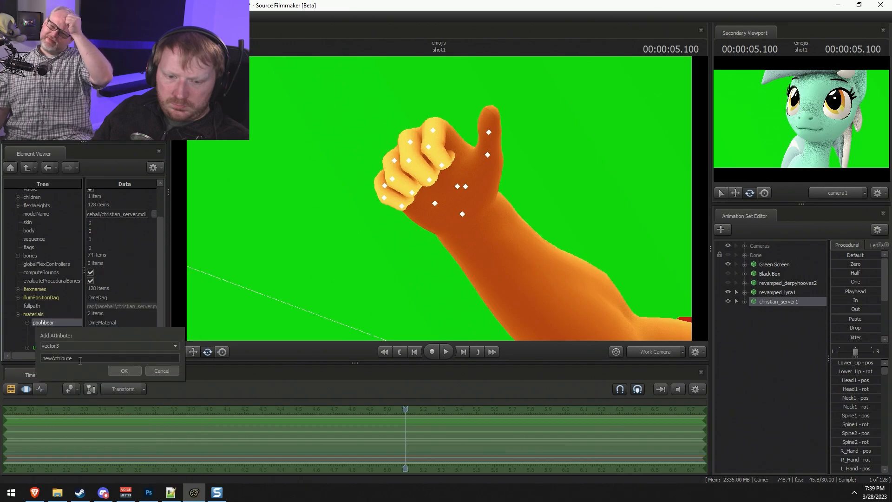
type("$color")
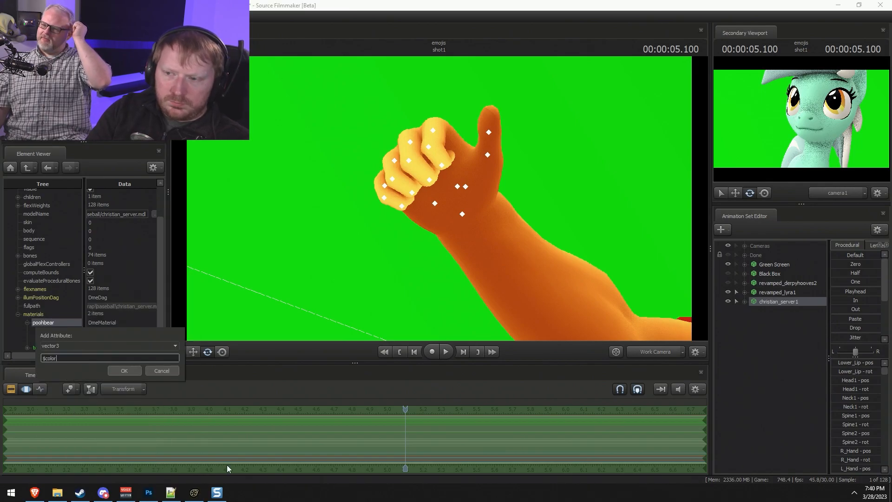
key("Return")
Set the first two components of poohbear's $color to 0.9 and 0.7, and fill in the third.
double_click(105, 348)
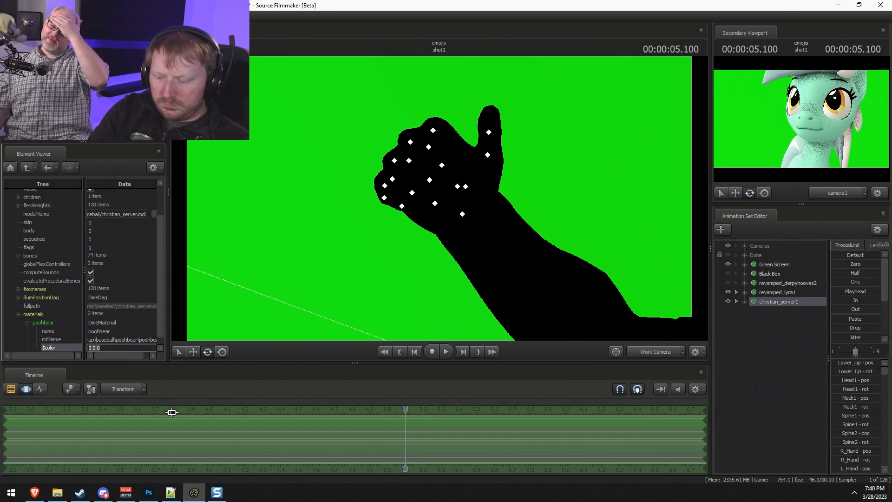
type("0")
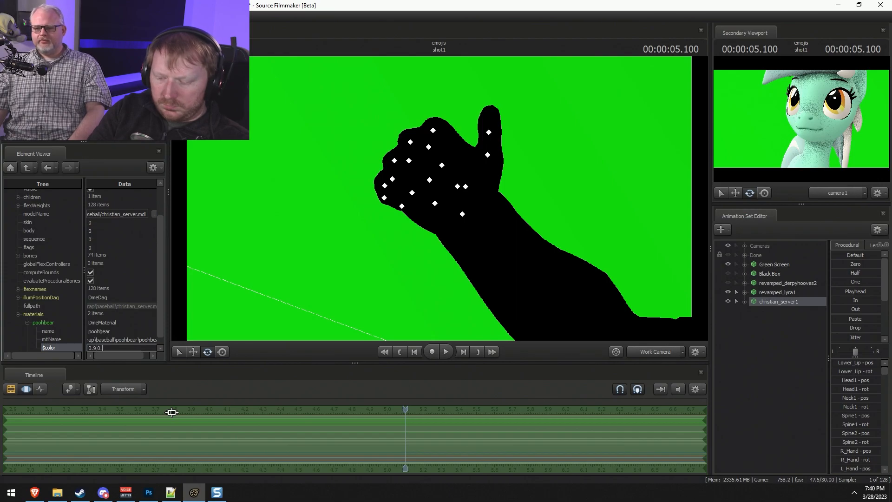
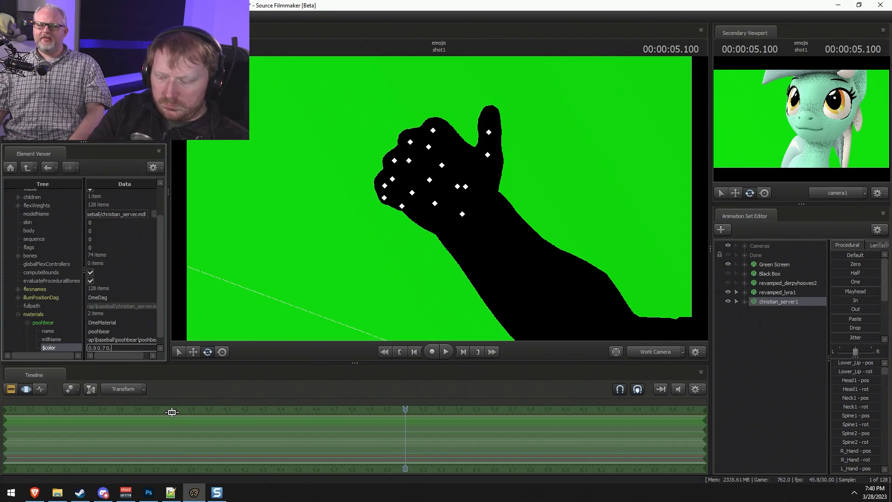
key("Return")
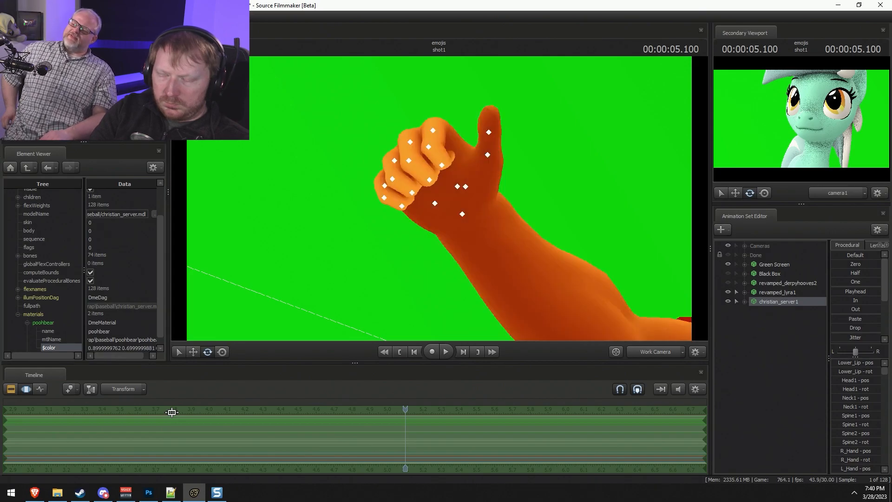
View the arm from the other side and try to replace the $color value with one starting with 0.9.
left_click_drag(383, 289, 251, 311, "alt")
mouse_move(456, 208)
left_mouse_down()
mouse_move(432, 199)
mouse_move(456, 208)
mouse_move(432, 214)
mouse_move(458, 202)
left_mouse_up()
left_click_drag(371, 223, 365, 229)
left_click(122, 349)
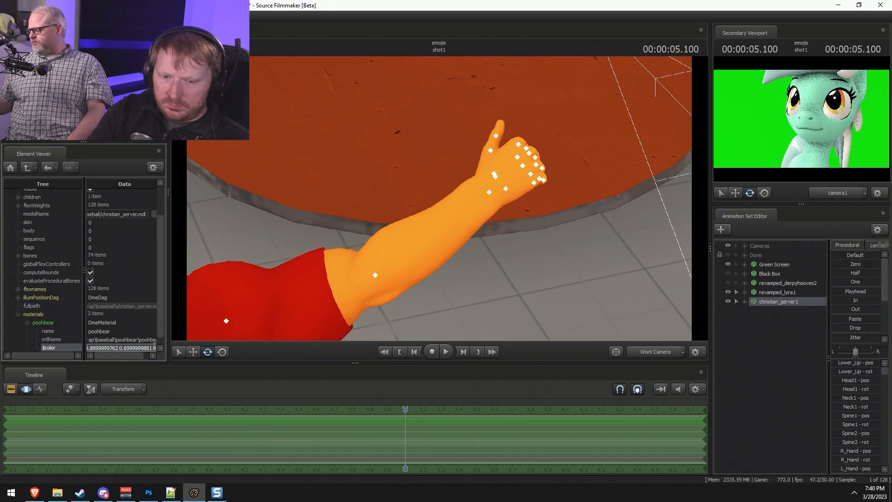
key("ctrl+a")
type("0")
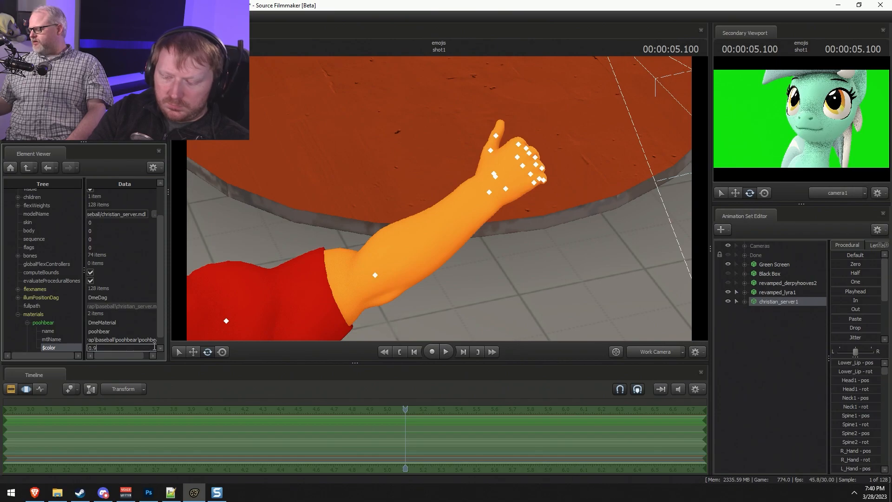
type("0")
key("Return")
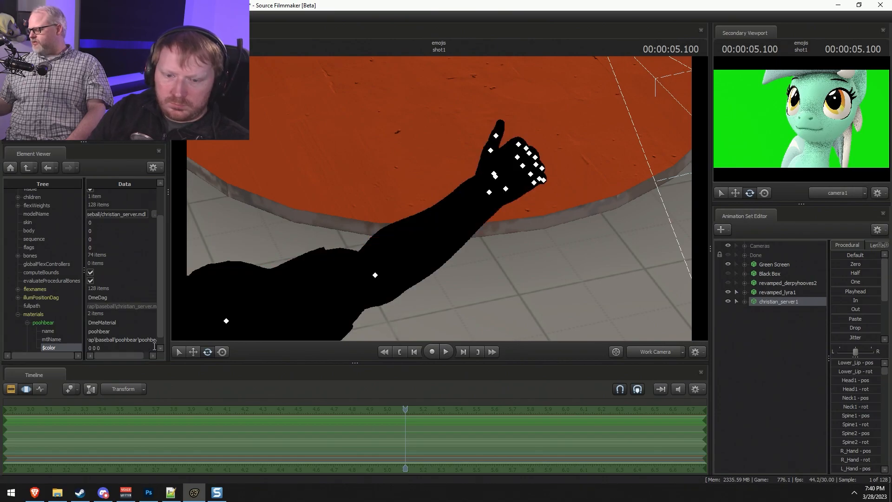
Set poohbear's $color attribute to 0.9 0.3 0.9.
left_click_drag(113, 349, 2, 355)
type("0.9 0.3")
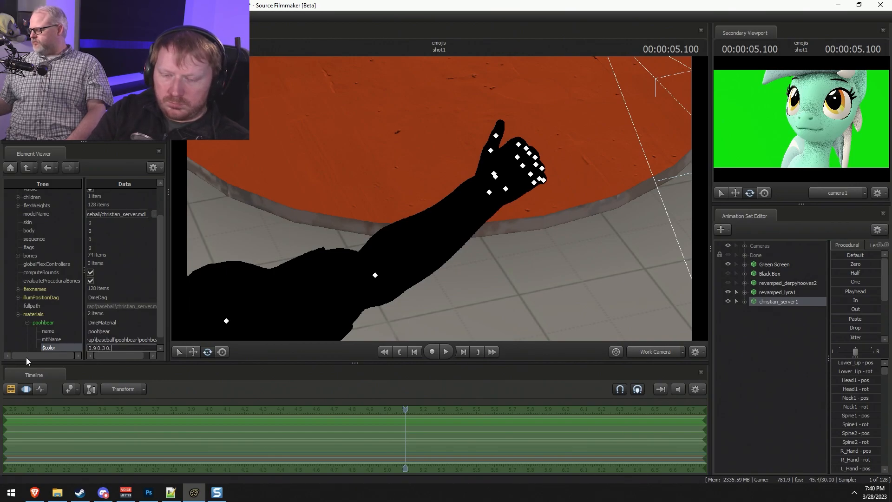
key("Return")
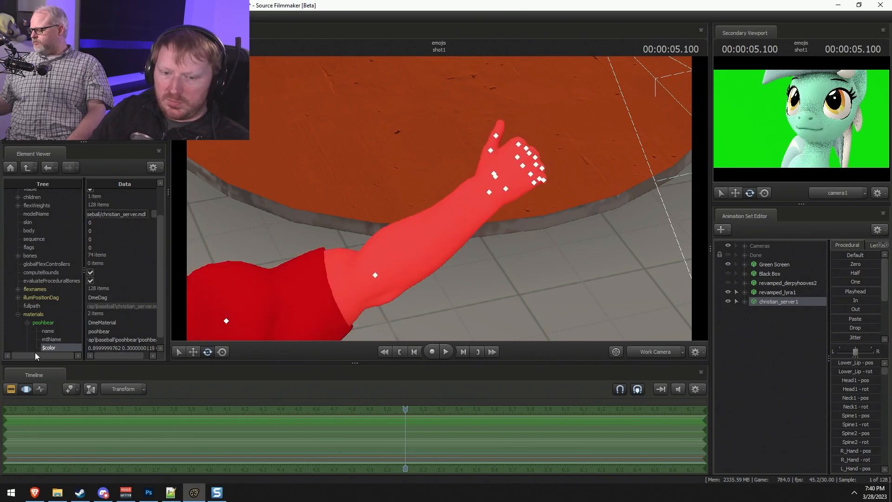
Change the third component of poohbear's $color to 0.5.
left_click_drag(110, 358, 135, 359)
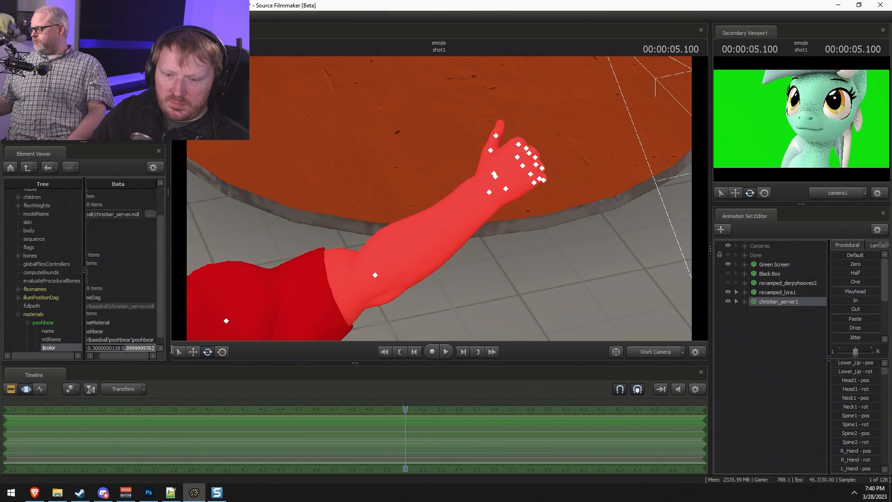
type(".5")
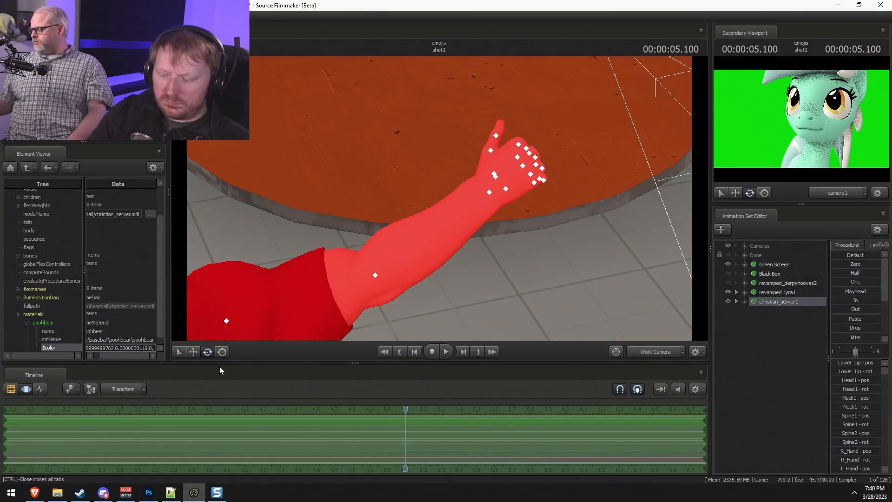
key("Return")
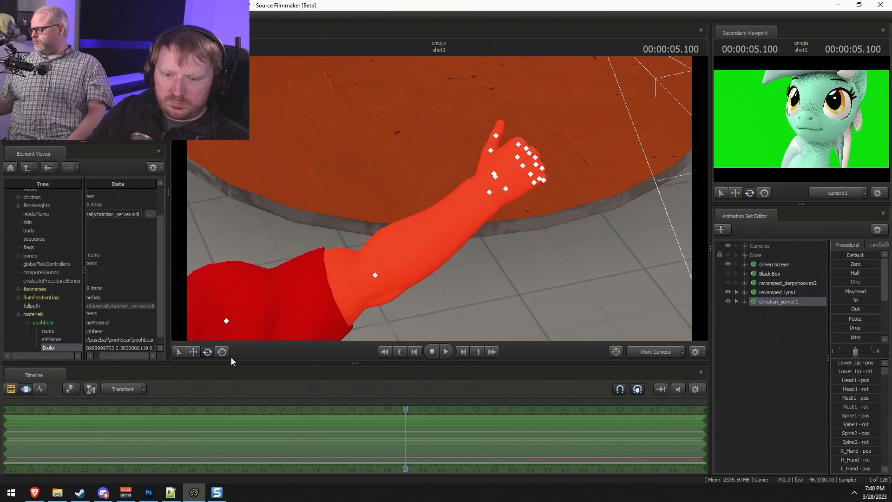
Set poohbear's $color attribute to 0.4 0.4 0.8 and check the arm's colour from the other side.
left_click_drag(148, 356, 104, 358)
left_click(89, 348)
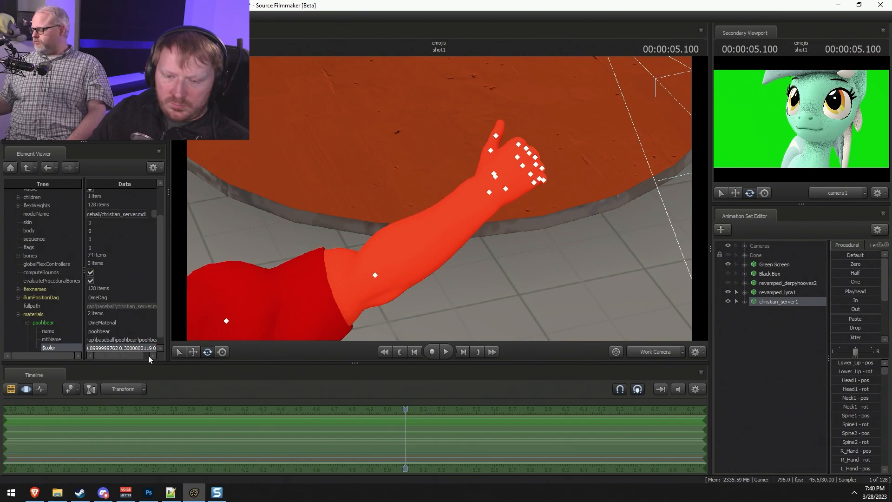
type("0.4 0.4")
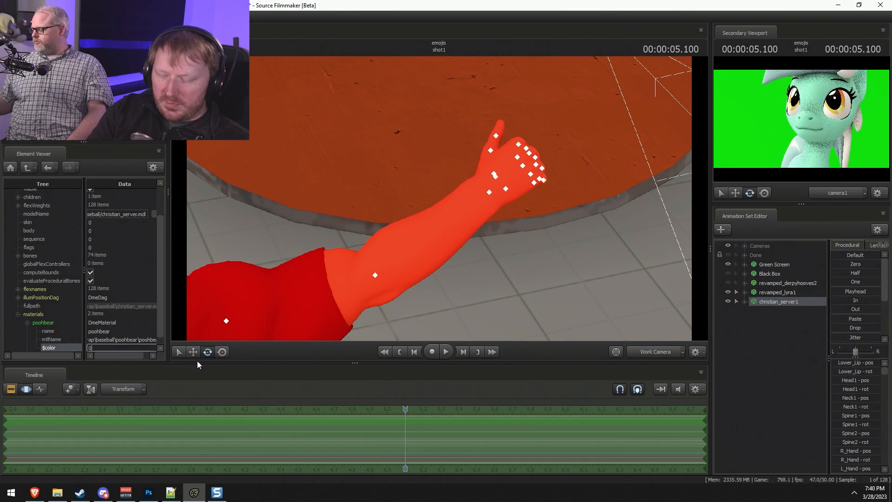
type(" 0.")
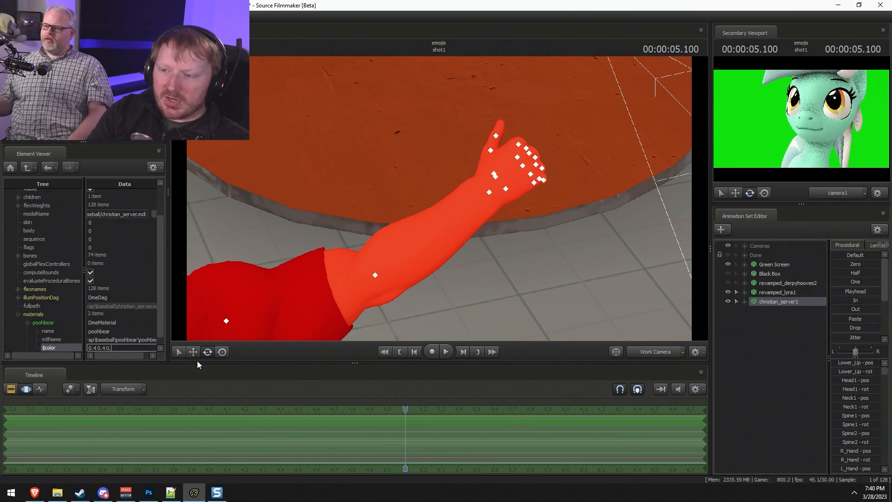
type("8")
key("Return")
left_click_drag(394, 182, 478, 167)
key("s")
key("w")
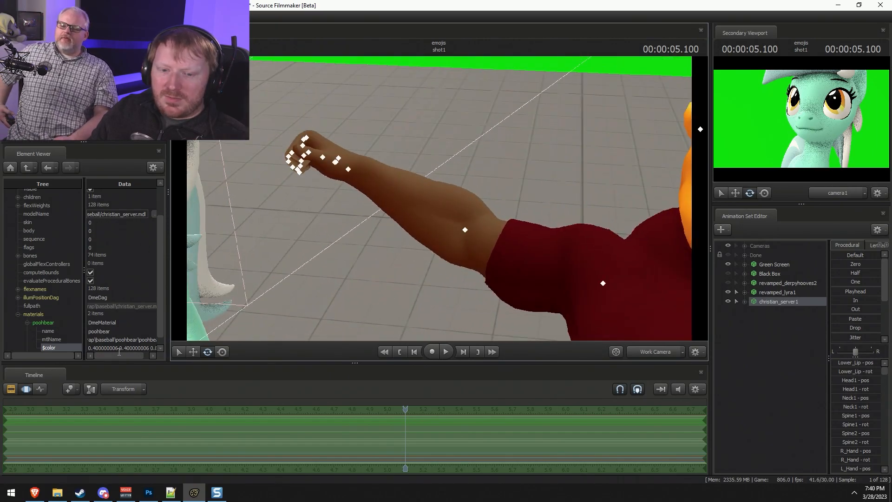
Raise poohbear's $color value to 1.4 1.4 1.8 and view the arm against the green screen beside the pony.
left_click(89, 348)
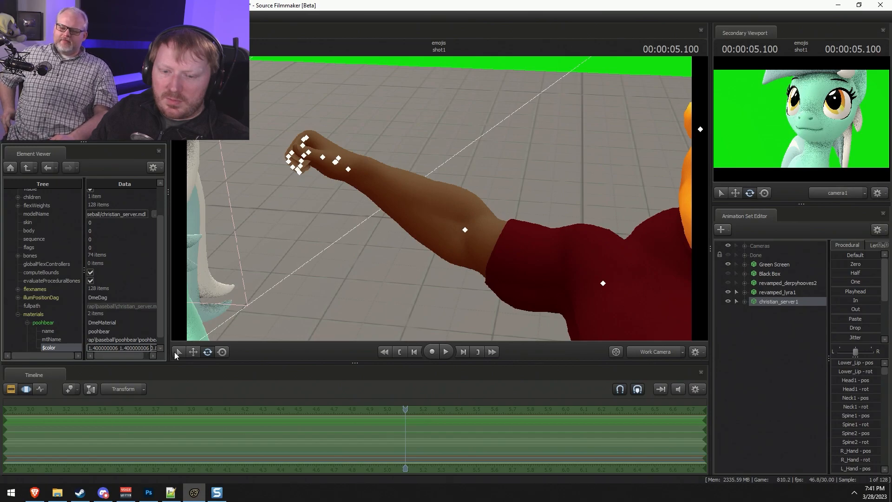
key("Return")
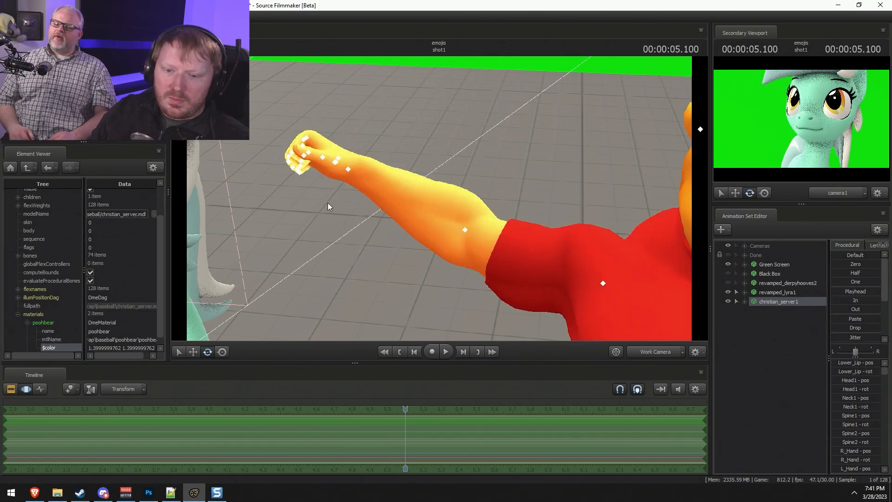
left_click_drag(120, 356, 147, 362)
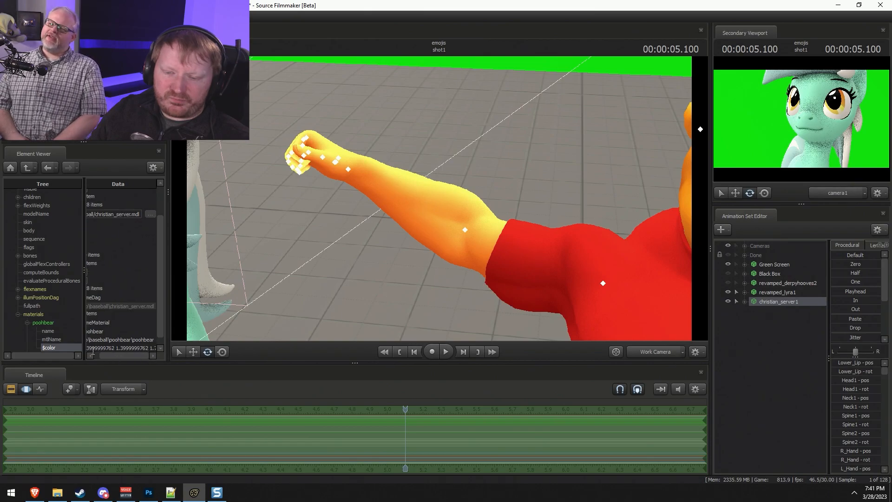
left_click_drag(359, 245, 440, 195)
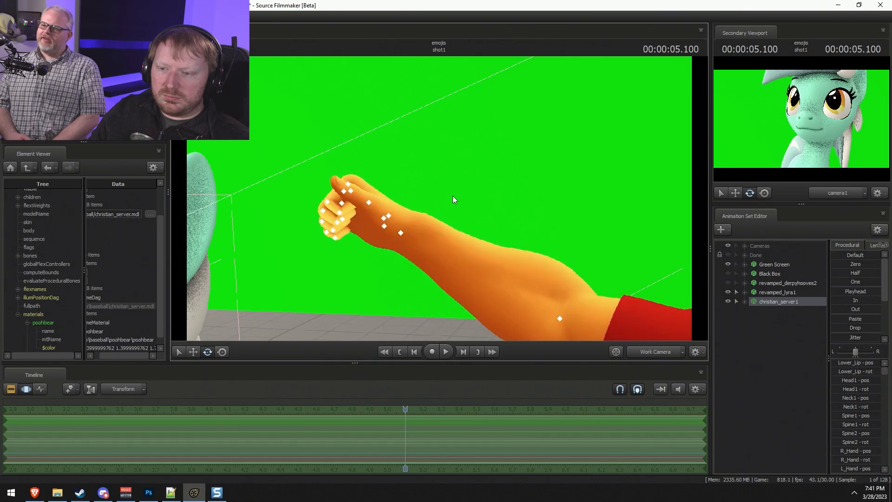
left_click_drag(454, 196, 445, 198)
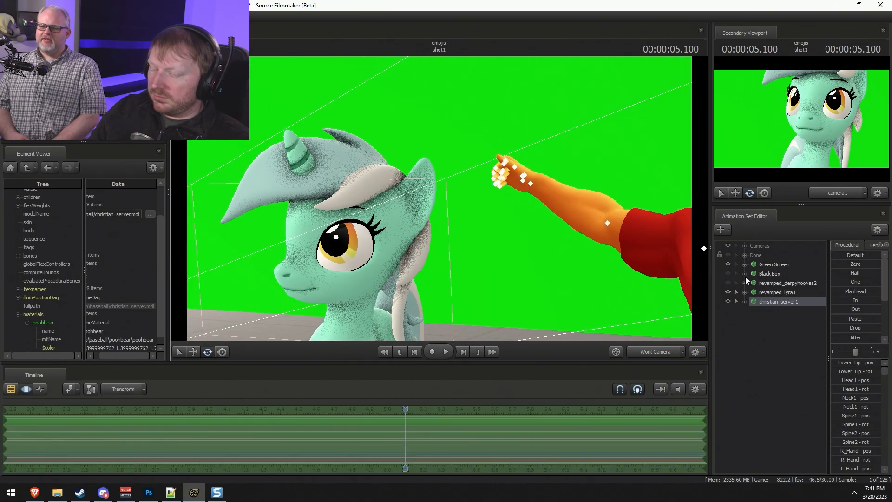
Switch to Steam and search Source Filmmaker's Workshop for "hand".
right_click(765, 329)
left_click(783, 348)
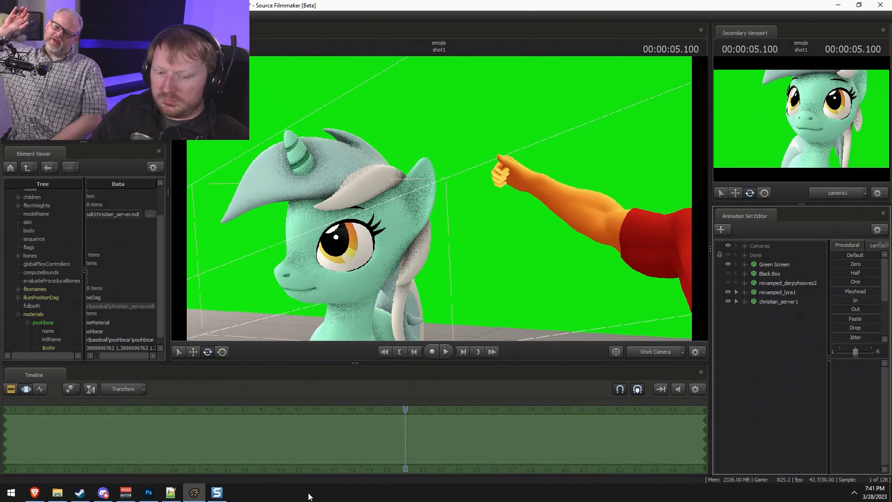
left_click(79, 492)
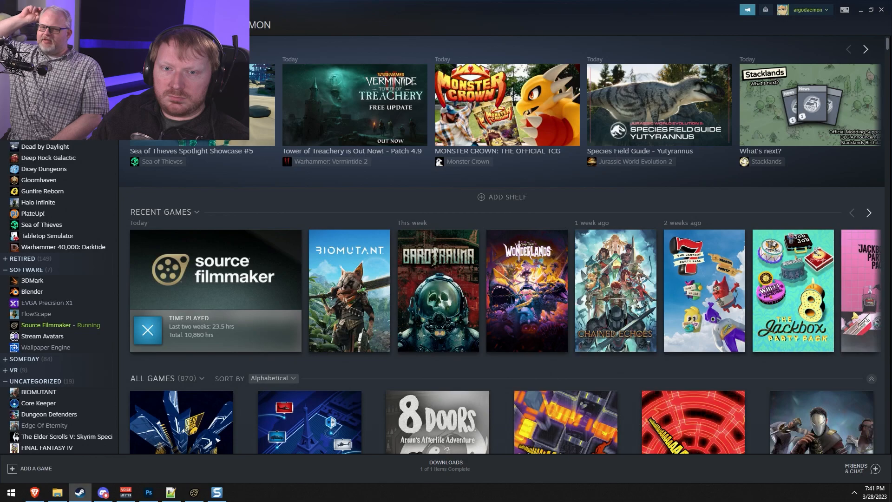
left_click(51, 325)
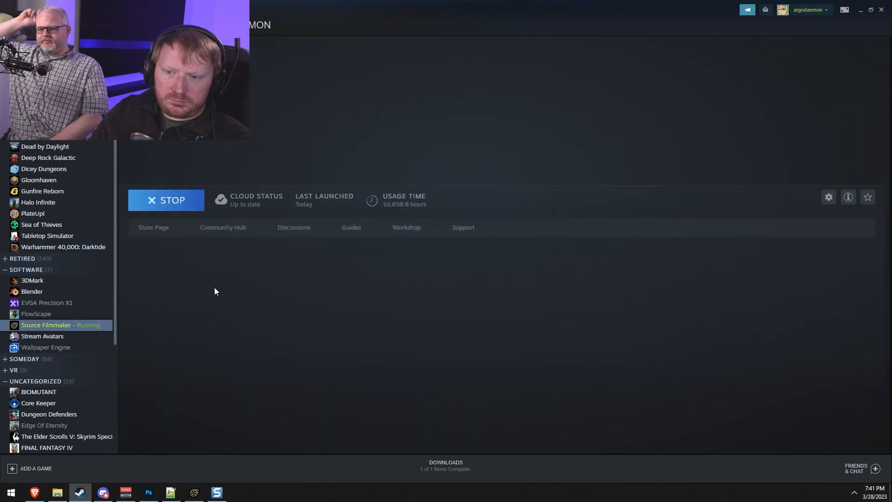
left_click(408, 228)
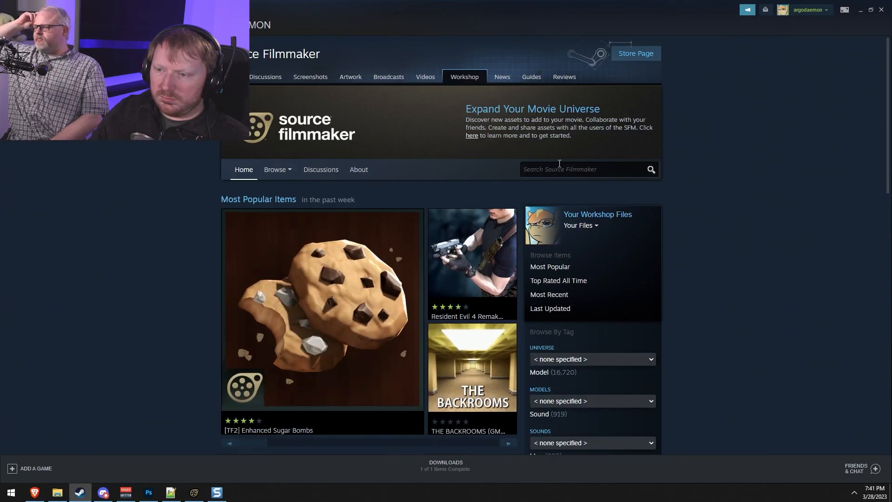
left_click(550, 165)
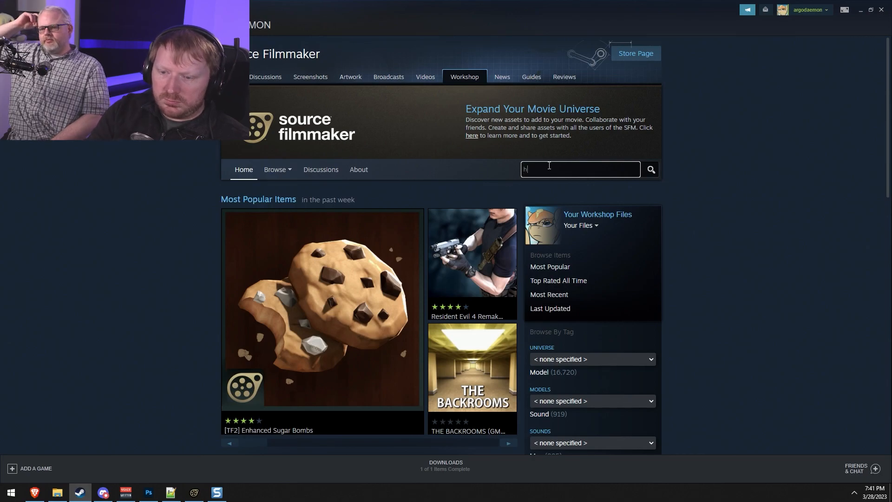
key("Return")
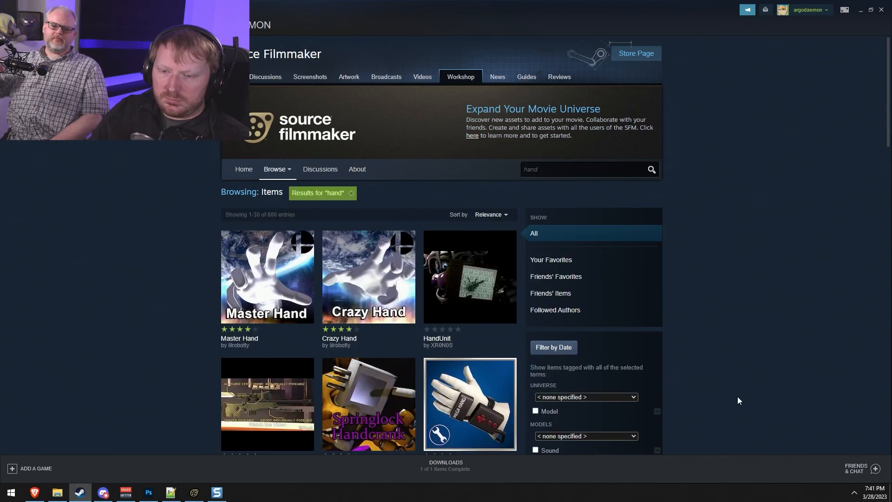
Open the Gmod Viewmodel hands (C_arms) item from the search results and subscribe to it.
scroll(753, 389, "down", 5)
scroll(808, 400, "down", 8)
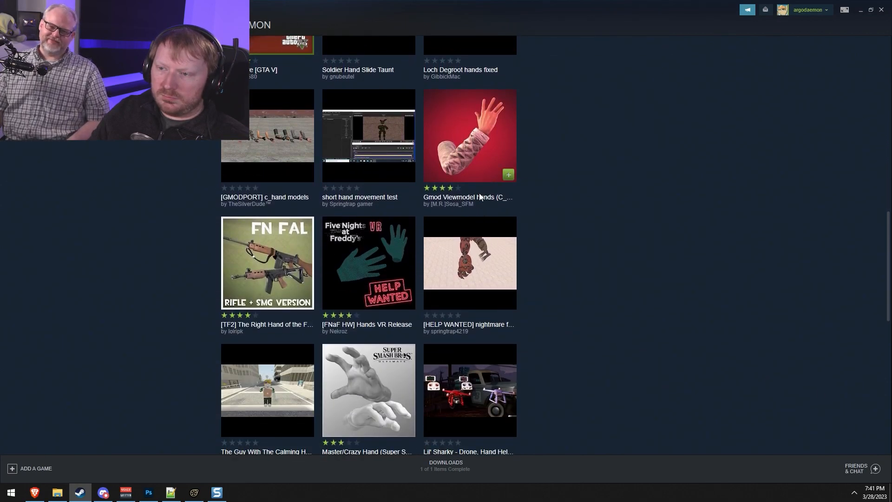
left_click(473, 146)
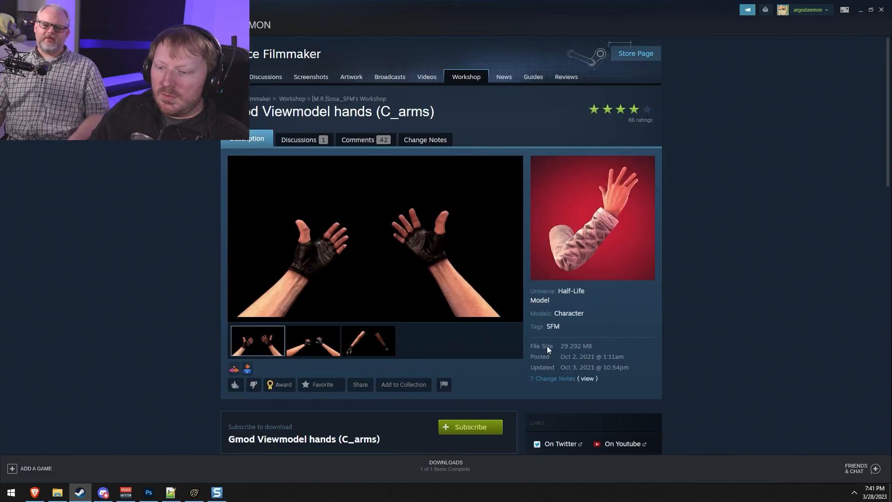
scroll(535, 353, "down", 1)
left_click(468, 381)
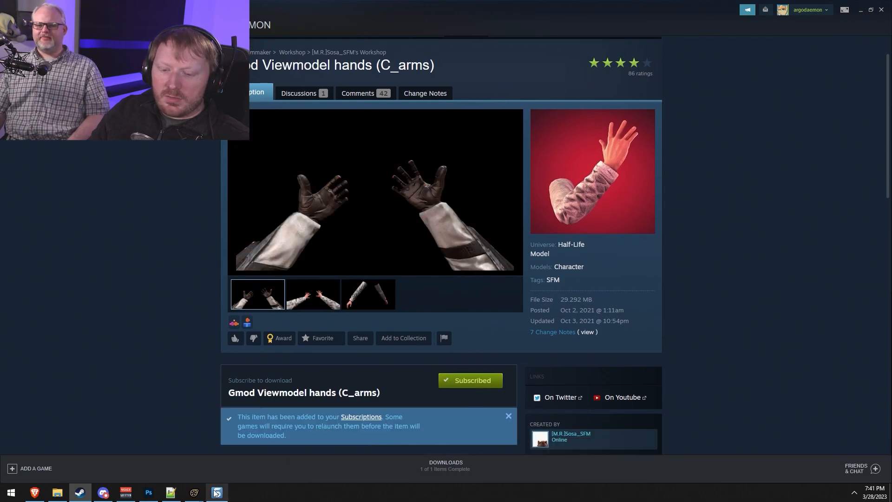
Download the queued Gmod Viewmodel hands (C_arms) files for SFM, keeping the existing skin_detail.vtf from Enhanced PMC.
mouse_move(204, 491)
left_click(239, 448)
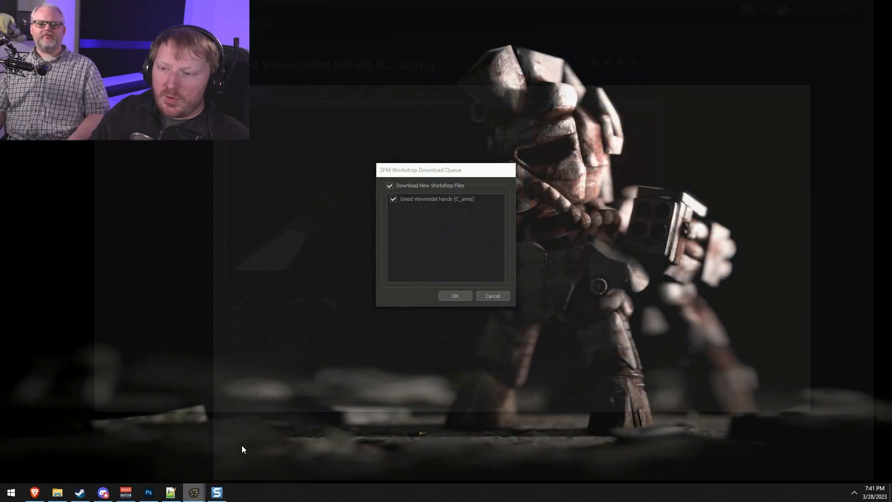
left_click(464, 295)
scroll(391, 292, "down", 3)
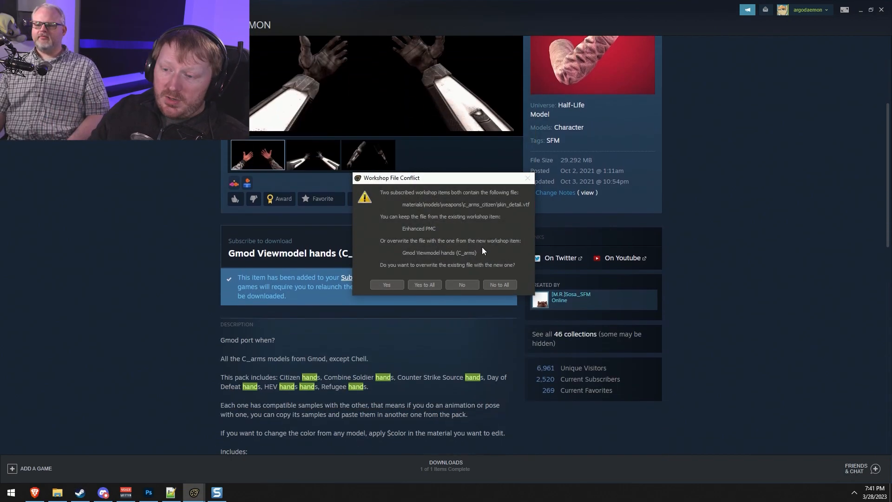
left_click(456, 283)
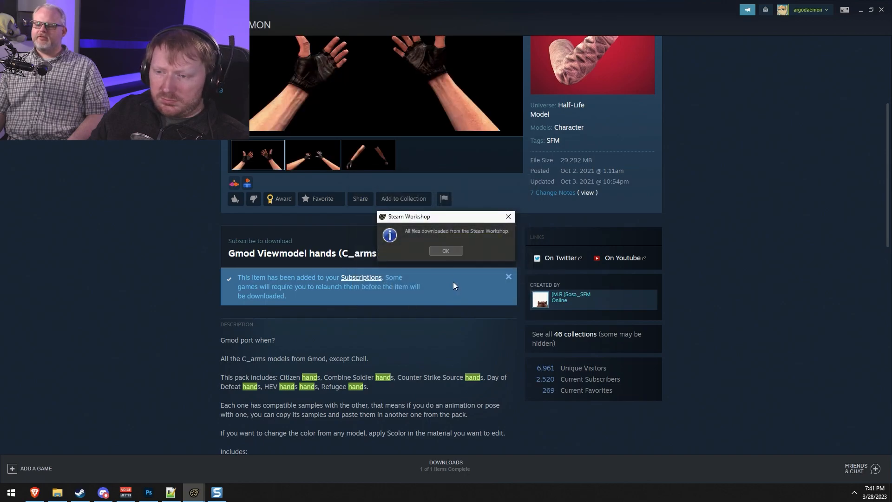
left_click(446, 251)
Return to Source Filmmaker, start an animation set for a new model, and rescan the model list filtered by "arms".
scroll(284, 347, "down", 5)
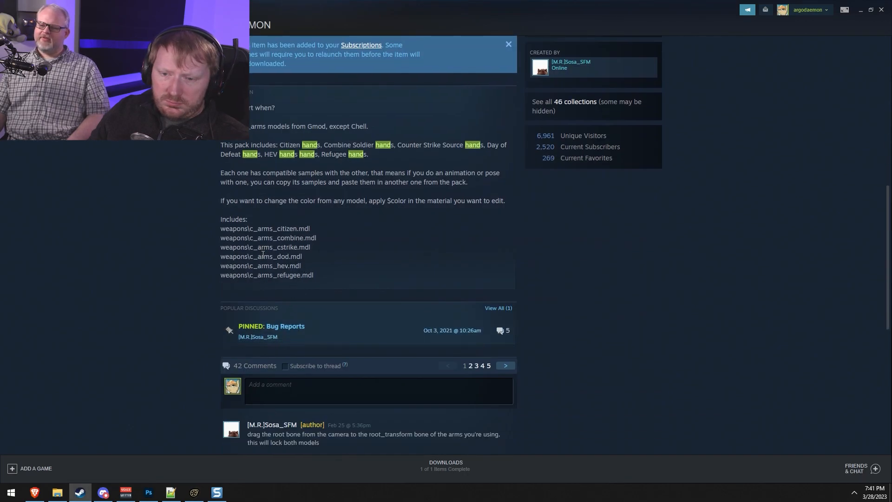
key("alt+Tab")
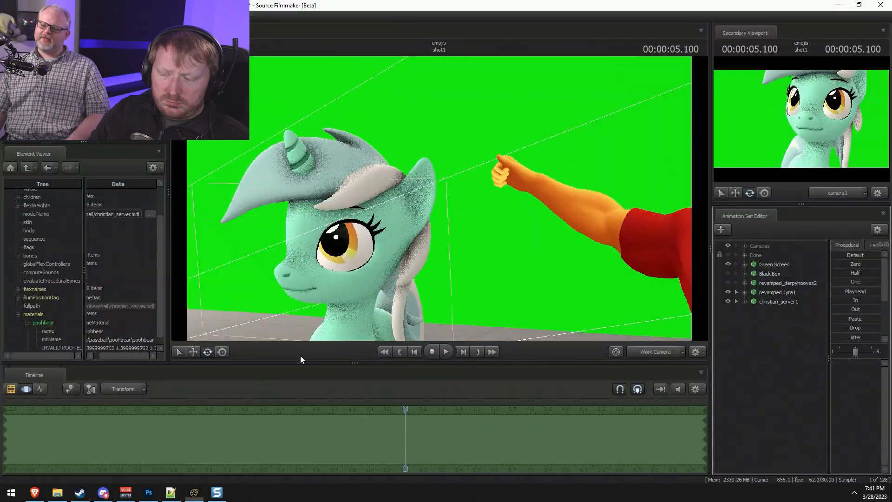
right_click(771, 351)
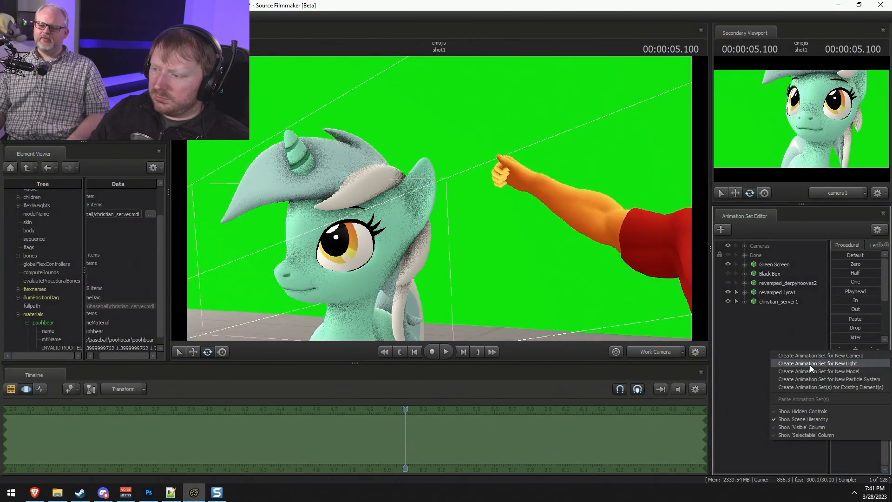
left_click(816, 370)
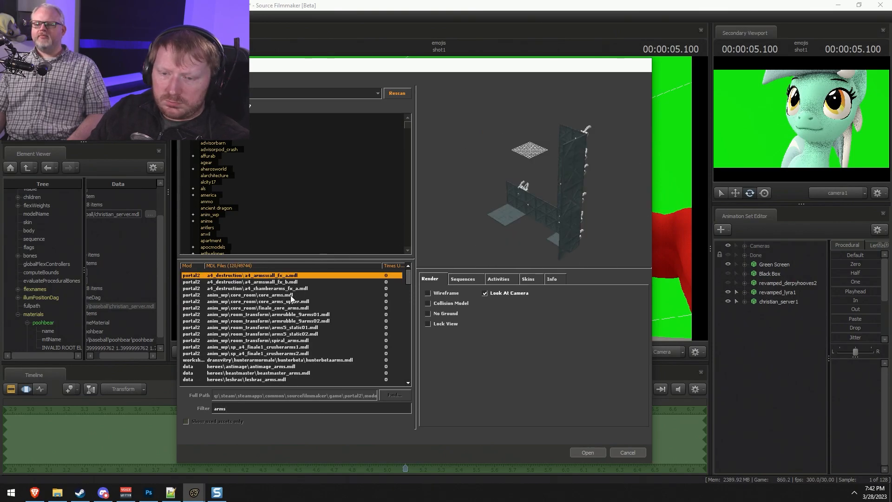
left_click(390, 94)
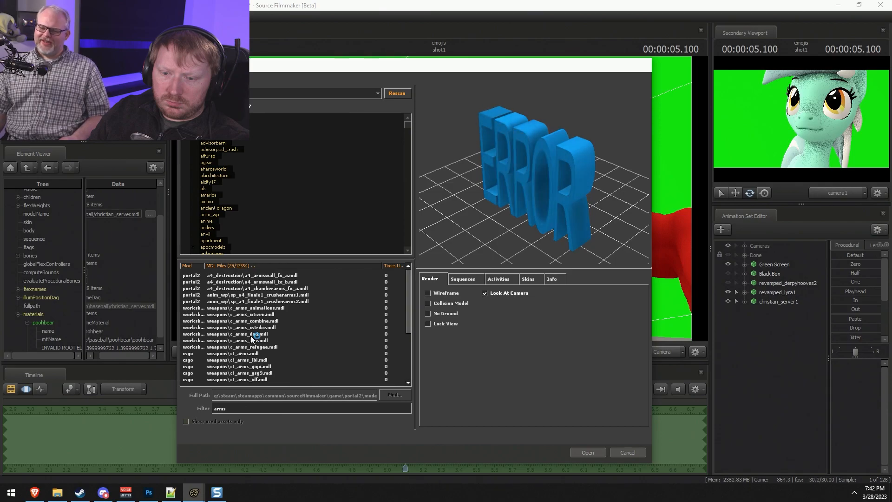
Compare previews of the c_arms models and the neighbouring TF arm models to judge their hands and sleeves.
left_click(257, 334)
left_click_drag(578, 203, 600, 107)
right_click_drag(599, 107, 599, 93)
left_click_drag(590, 140, 507, 172)
left_click(325, 340)
left_click_drag(438, 187, 479, 190)
key("Up")
key("Down")
key("Down")
left_click_drag(525, 224, 576, 214)
key("Up")
key("Up")
key("Up")
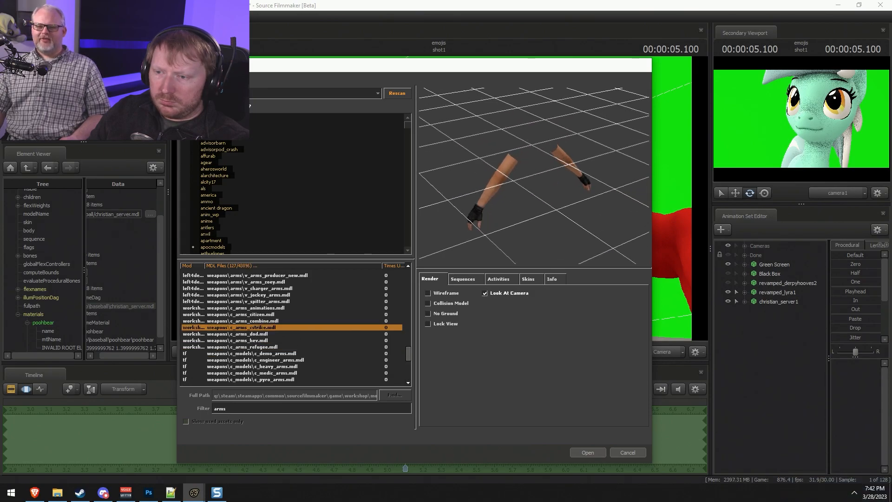
key("Down")
key("Down")
key("Down")
key("Down")
key("Down")
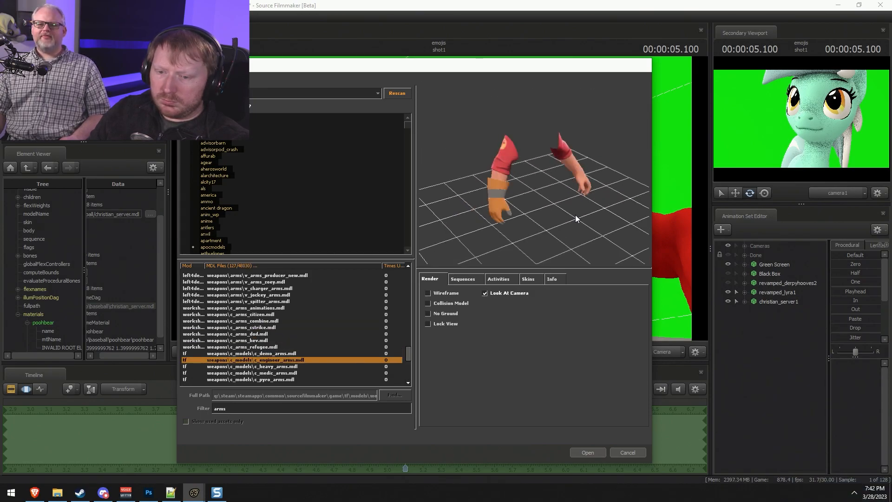
key("Up")
key("Up")
key("Up")
key("Up")
key("Up")
key("Up")
key("Up")
key("Down")
key("Down")
key("Down")
key("Down")
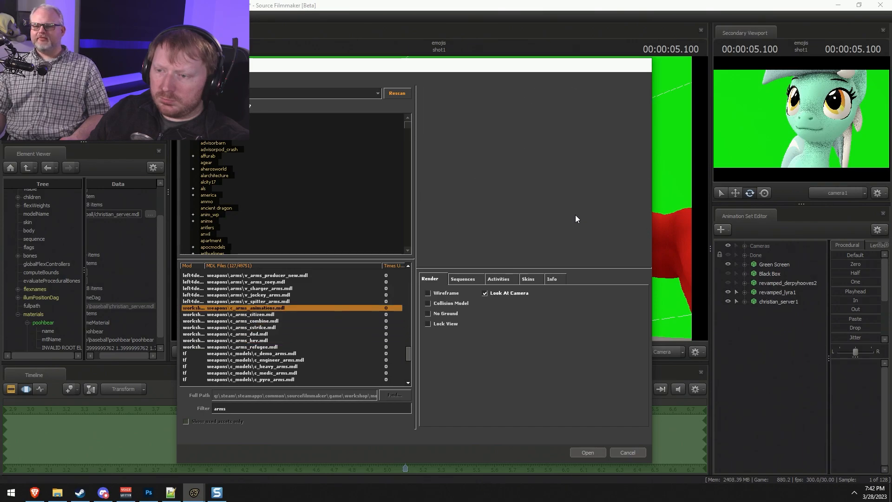
Add weapons\c_arms_citizen.mdl to the shot as a new model.
key("Up")
key("Up")
key("Up")
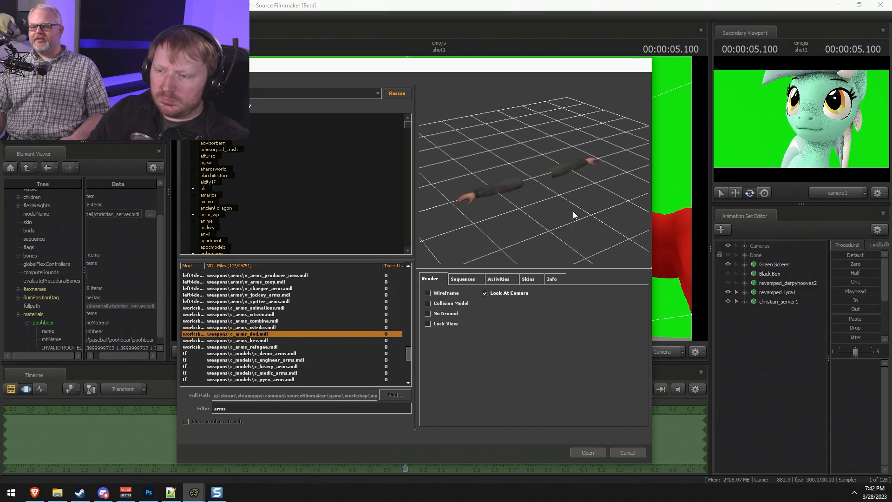
key("Up")
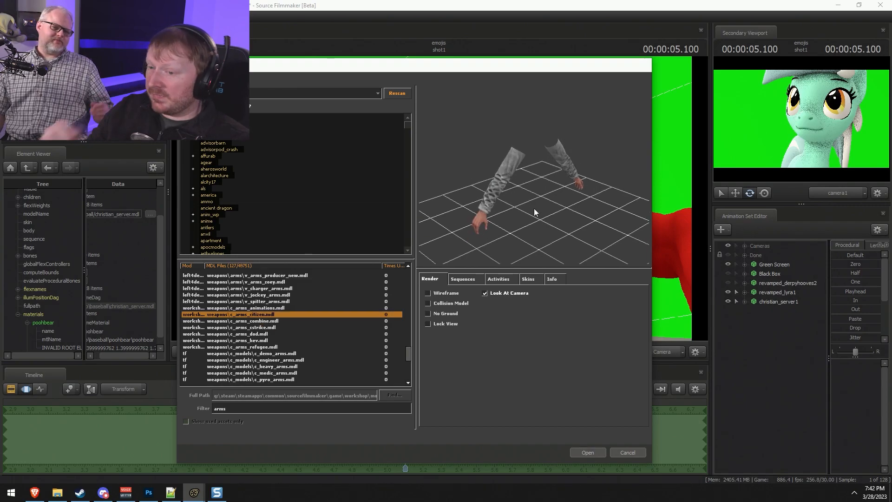
left_click(594, 451)
Delete the christian_server1 animation set and select c_arms_citizen1.
right_click(775, 306)
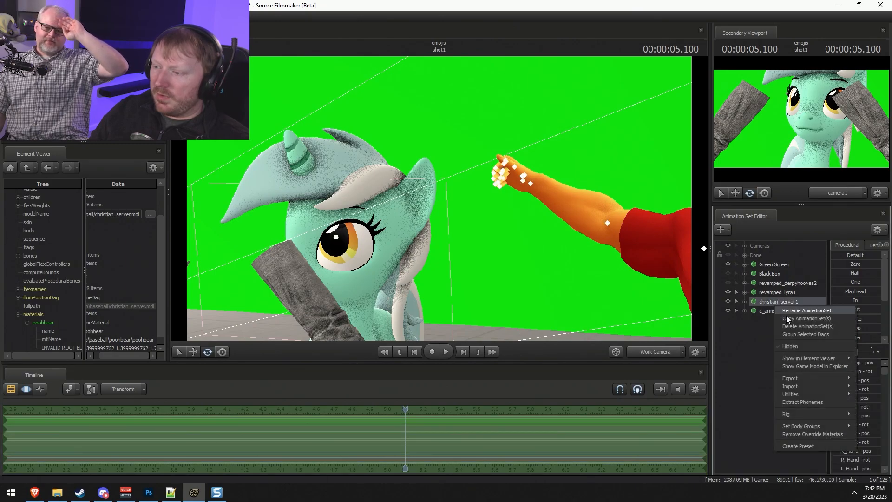
left_click(797, 327)
left_click(772, 302)
Rotate the right upper arm of c_arms_citizen1 to raise the arm and open hand toward the pony's face.
left_click_drag(581, 241, 401, 197)
left_click(402, 197)
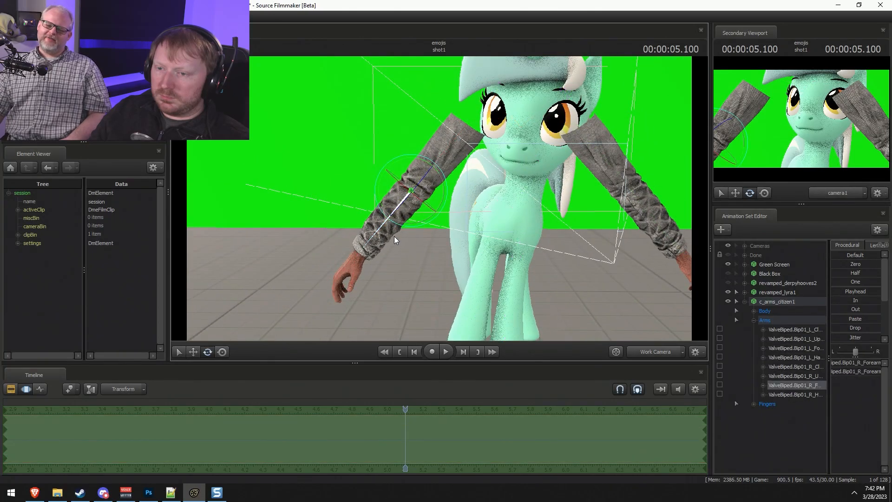
left_click(447, 162)
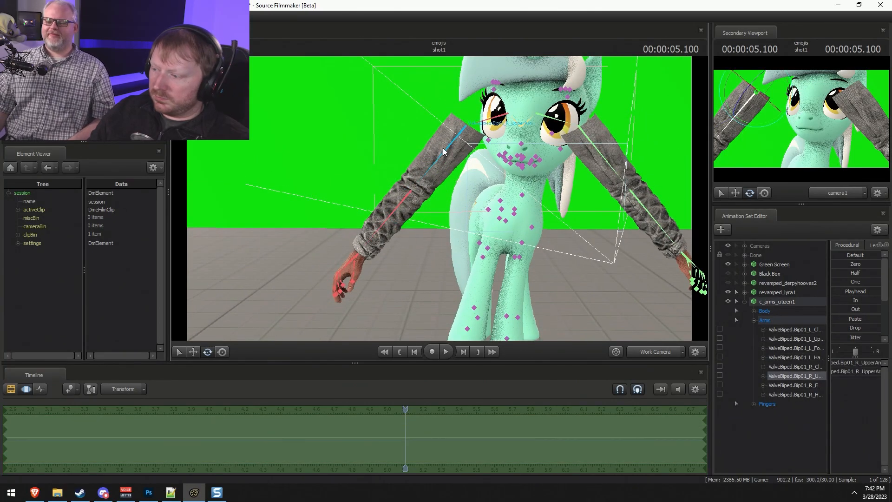
left_click_drag(494, 117, 502, 105)
left_click_drag(507, 111, 516, 155)
key("w")
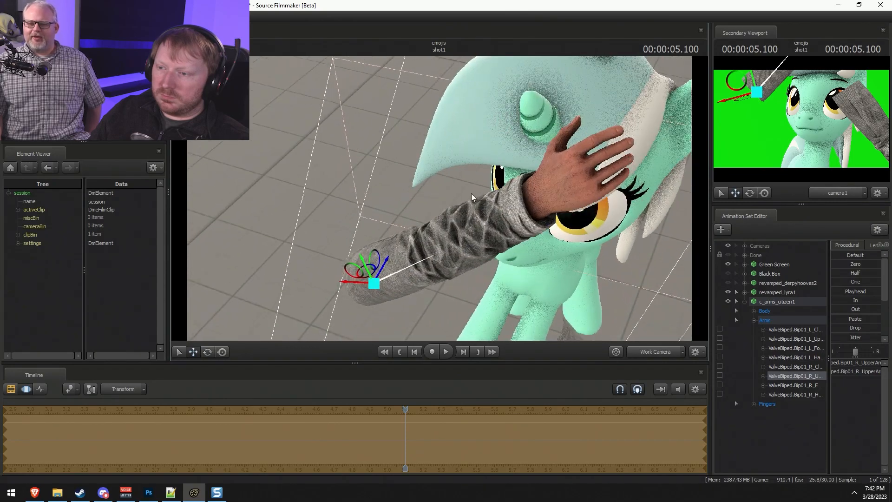
Select the right index finger's three bones and rotate them together to curl the finger into the palm.
left_click(573, 157)
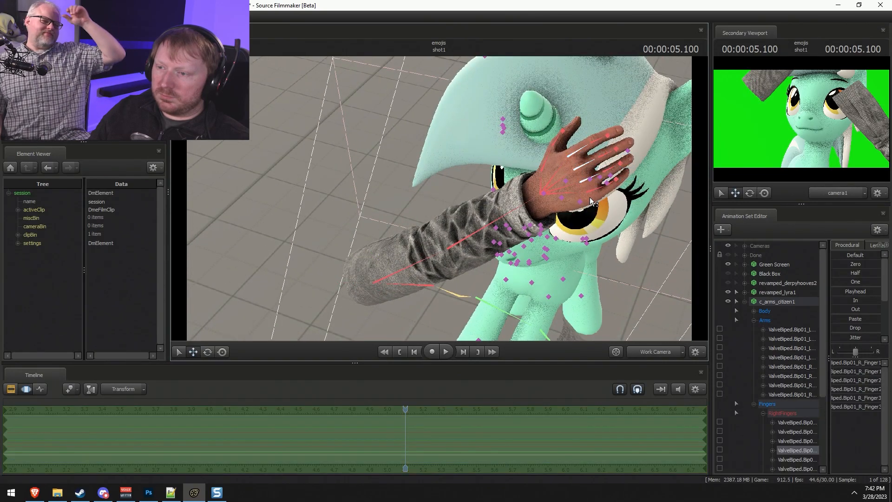
left_click(573, 155, "ctrl")
left_click(597, 142, "ctrl+shift")
left_click(609, 136, "ctrl+shift")
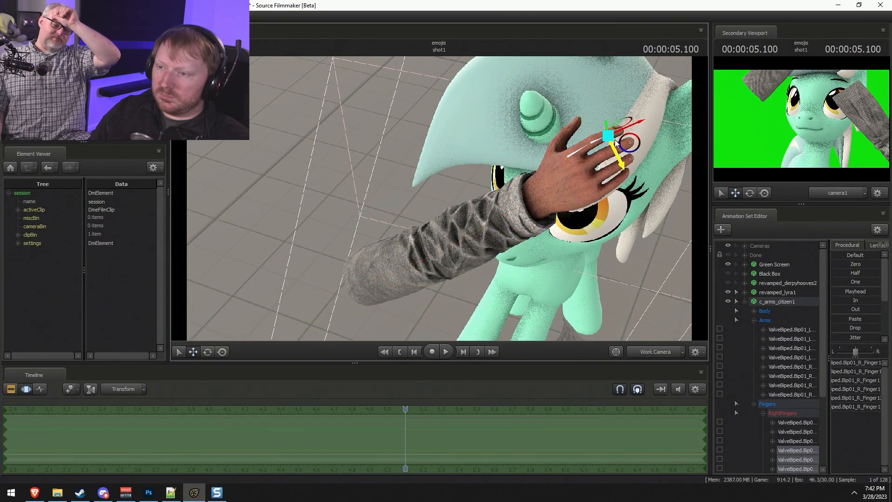
key("e")
left_click_drag(609, 135, 576, 125)
left_click_drag(528, 205, 526, 188)
left_click_drag(620, 129, 706, 229)
left_click_drag(648, 211, 439, 198)
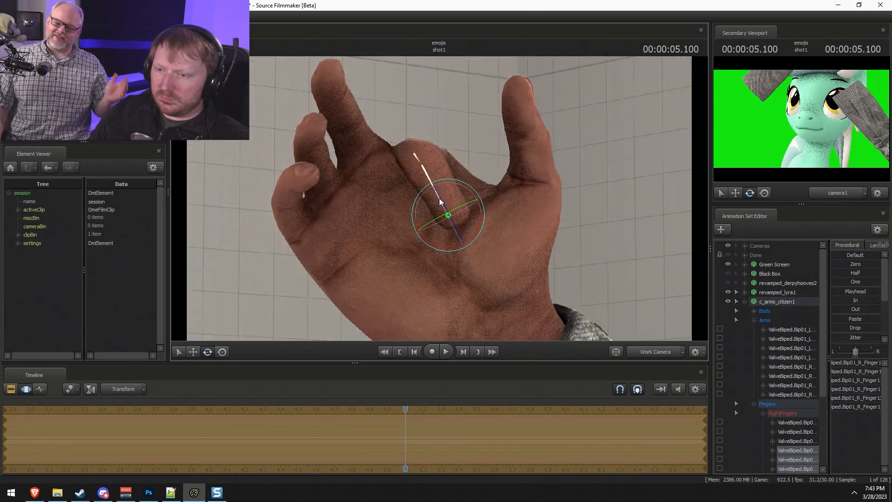
left_click_drag(513, 213, 439, 198, "alt")
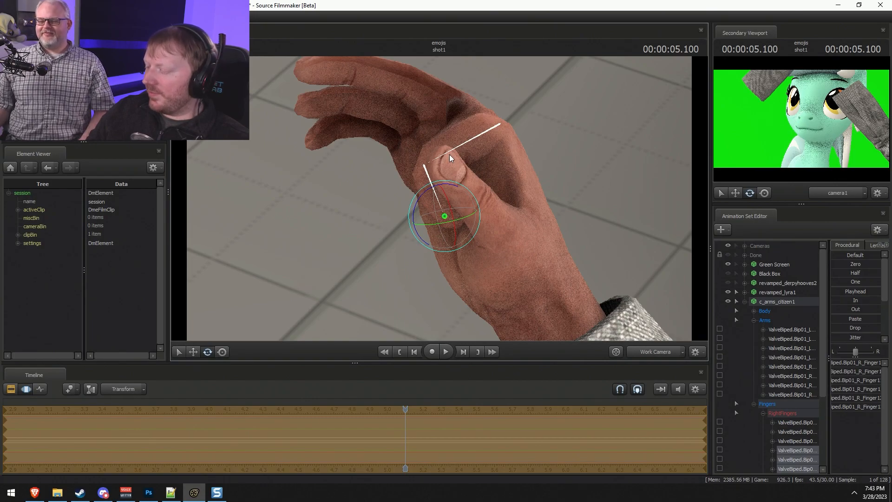
Fine-tune the bend of the index finger's outer joints so the fingertip folds in toward the palm.
left_click_drag(454, 151, 404, 160, "alt")
left_click_drag(467, 202, 472, 206)
key("ctrl")
left_click(423, 176, "ctrl")
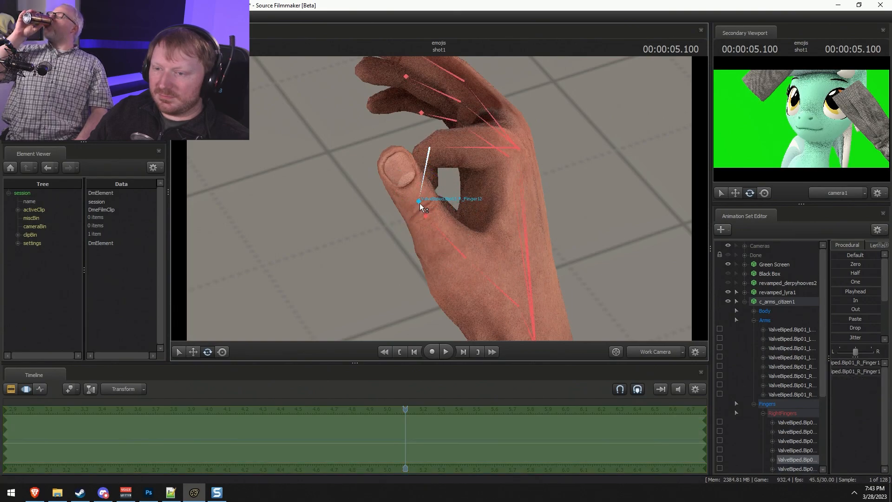
left_click_drag(452, 188, 457, 210)
left_click(424, 188, "ctrl")
left_click_drag(462, 177, 440, 199)
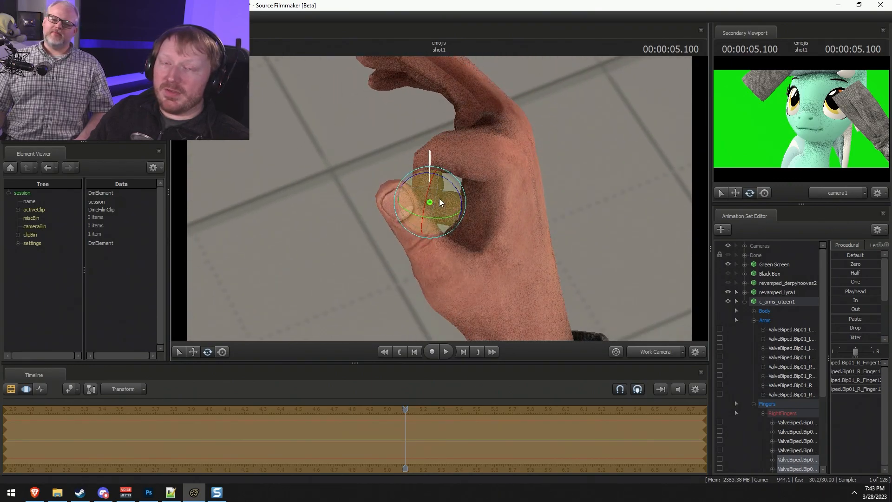
Curl the right middle finger's bones inward and adjust its outer joints to line up with the folded index finger.
left_click_drag(533, 191, 439, 202, "alt")
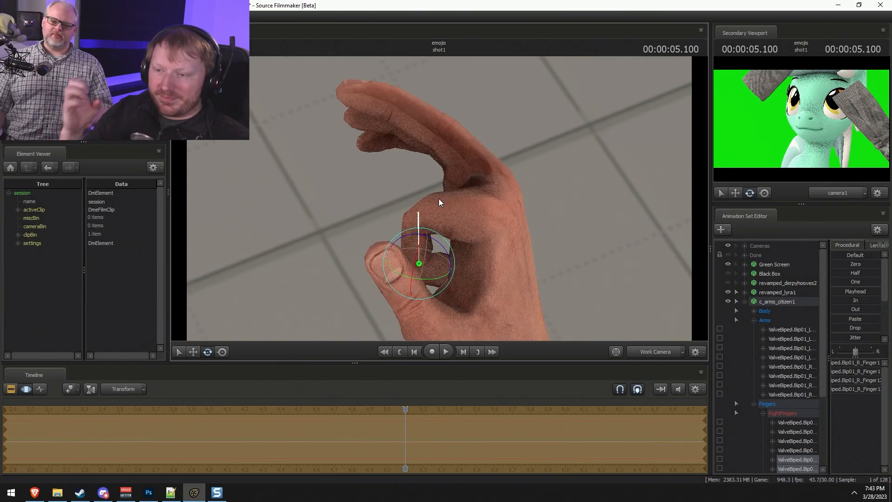
key("ctrl")
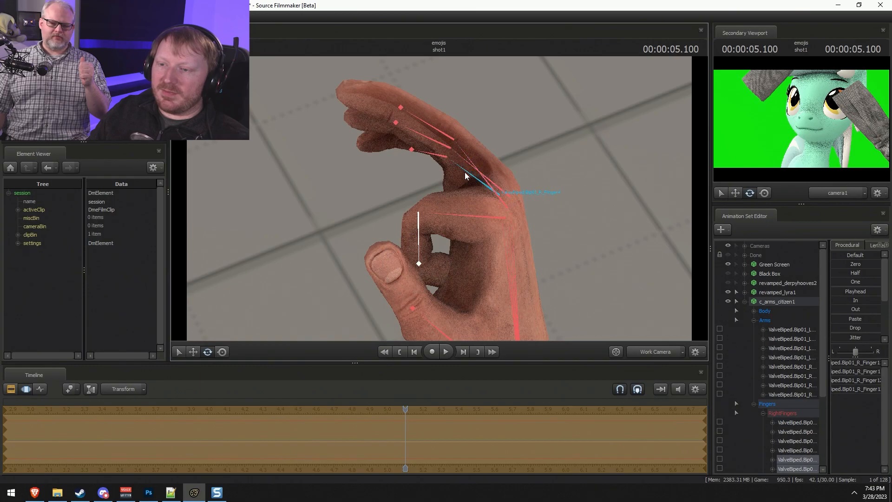
left_click(506, 203)
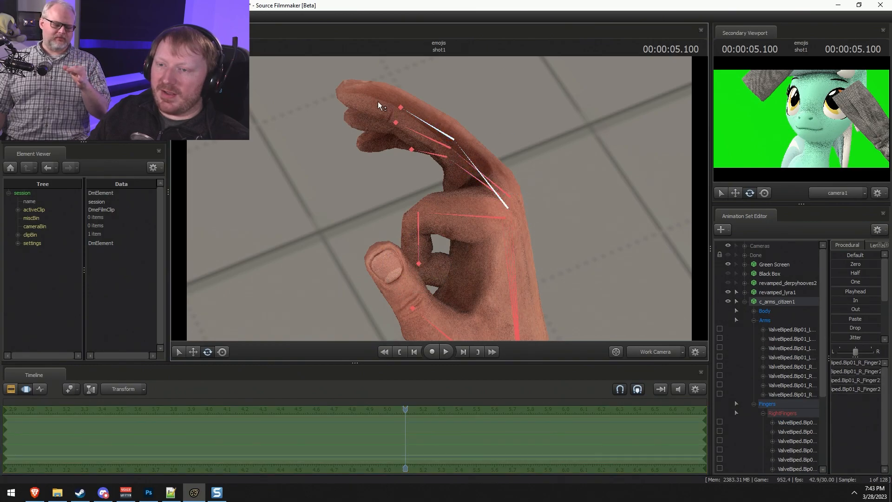
left_click(397, 108, "ctrl+shift")
left_click_drag(434, 104, 417, 83)
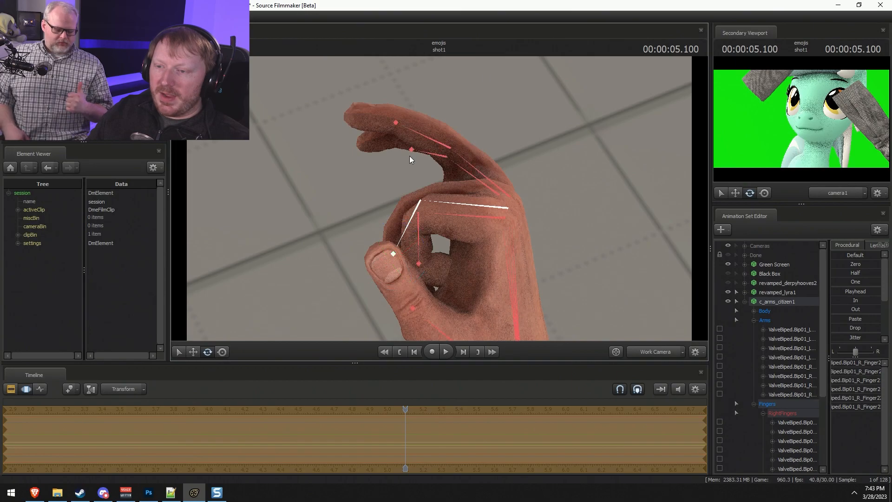
left_click(409, 231)
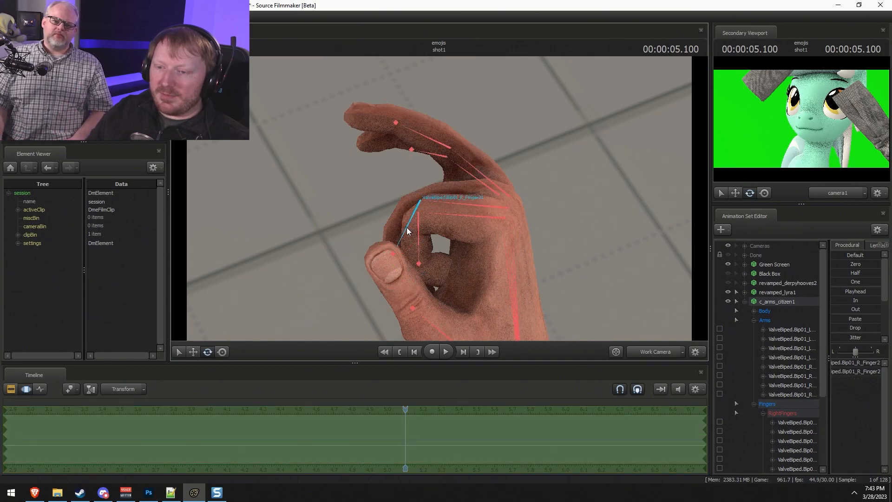
left_click(390, 259, "ctrl")
left_click(395, 255)
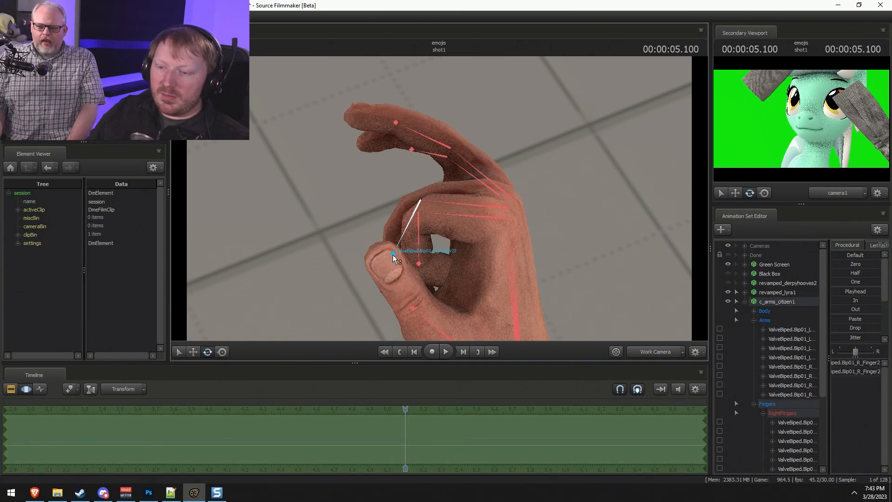
left_click_drag(423, 237, 416, 231)
Curl the right ring finger's bones inward and bend its outer joints to match the folded middle finger.
mouse_move(487, 132)
left_mouse_down("ctrl")
mouse_move(369, 158)
mouse_move(434, 162)
left_mouse_up("ctrl")
left_click(470, 159, "ctrl")
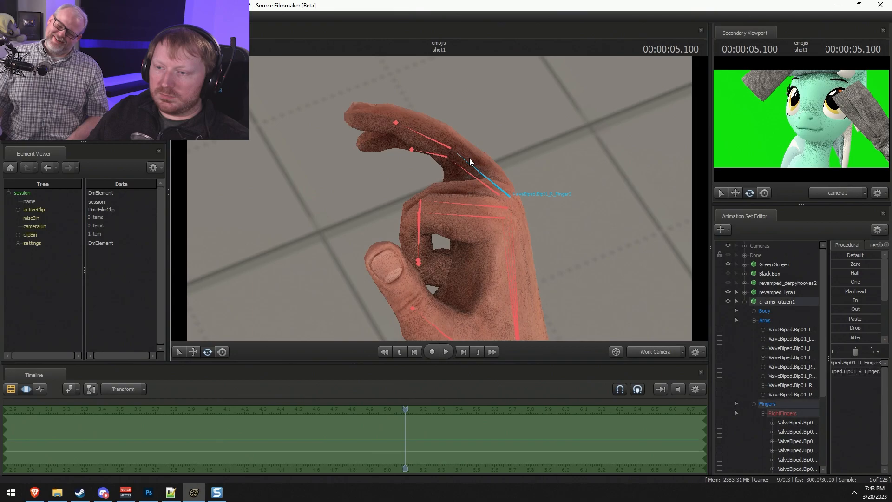
left_click(440, 141, "ctrl+shift")
left_click(396, 123, "ctrl+shift")
left_click_drag(445, 132, 358, 110)
left_click(408, 236, "ctrl")
left_click(396, 246, "ctrl")
left_click_drag(432, 165, 418, 167)
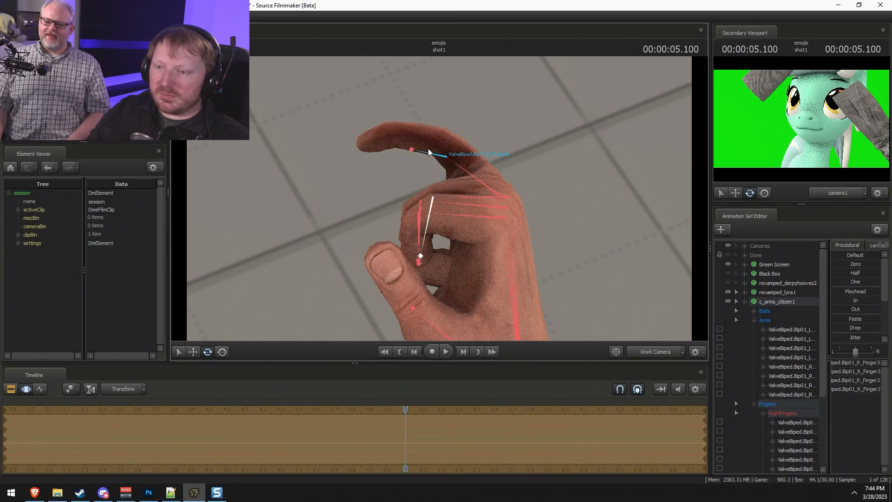
Select the right little finger's bones and curl them into the palm alongside the other folded fingers.
left_click(427, 152)
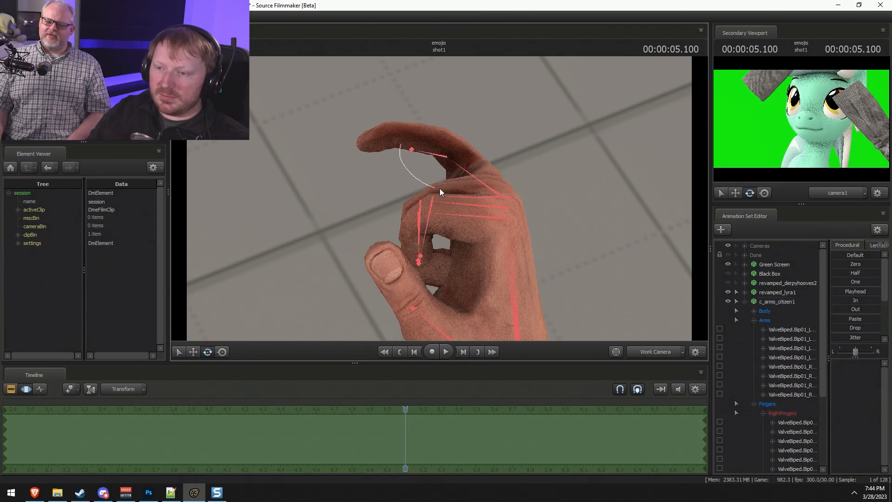
left_click(426, 131, "ctrl")
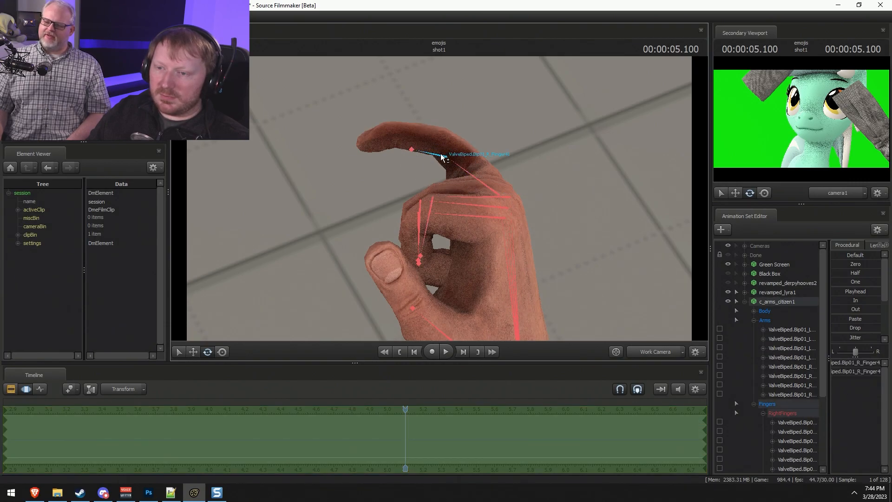
left_click(476, 177, "ctrl")
left_click_drag(514, 185, 444, 205)
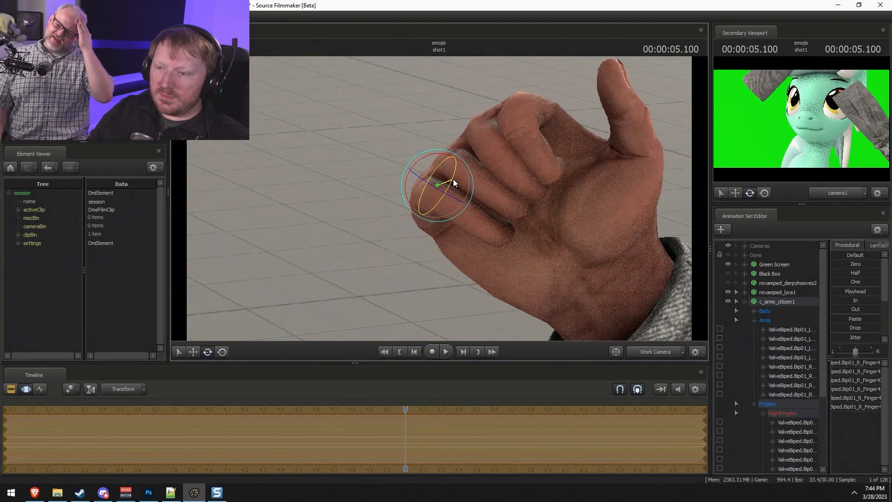
left_click_drag(453, 180, 462, 205, "alt")
Rotate the little finger's tip bone to tuck the fingertip against the palm.
left_click(512, 205)
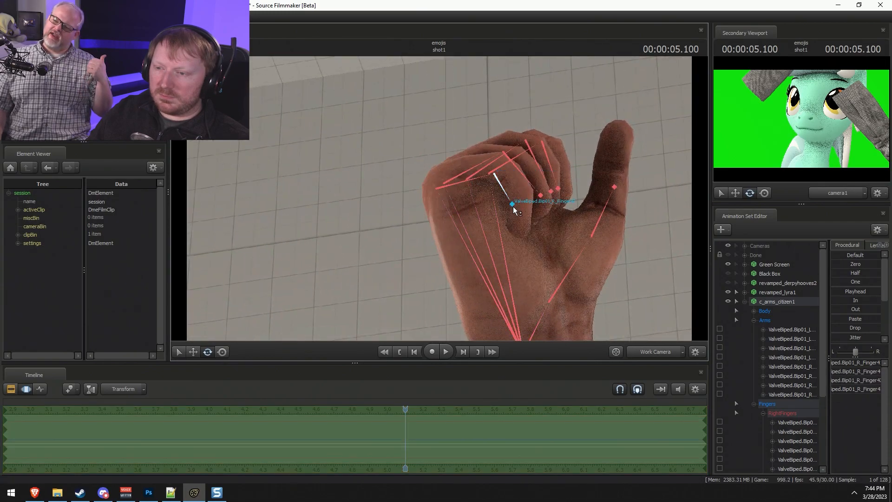
left_click_drag(537, 179, 541, 209)
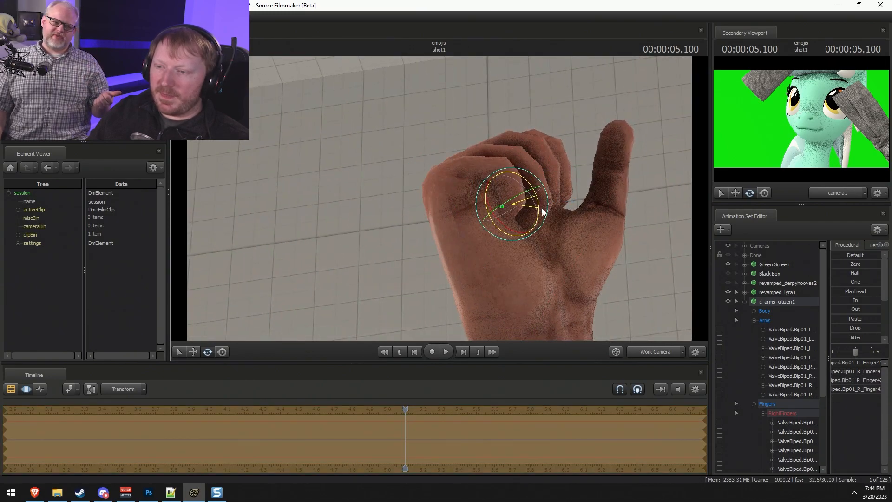
key("ctrl")
left_click(514, 208, "ctrl")
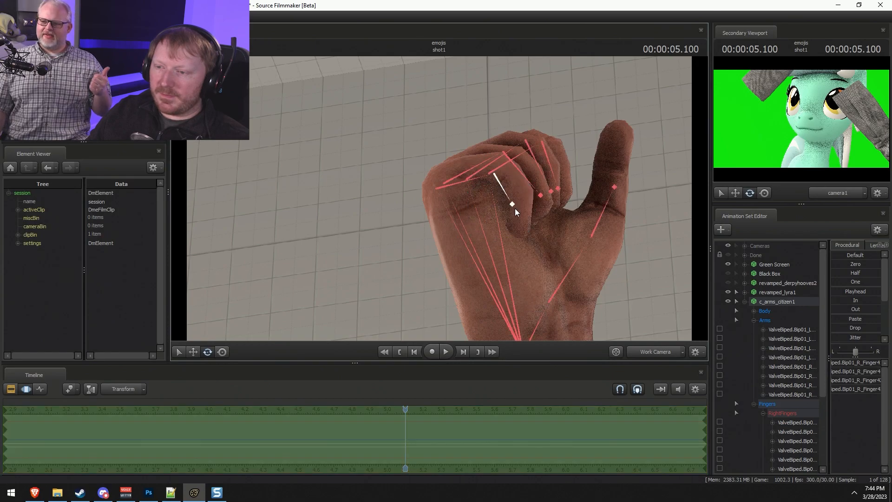
key("ctrl")
left_click_drag(532, 196, 522, 223)
left_click_drag(460, 186, 439, 198, "alt")
key("ctrl")
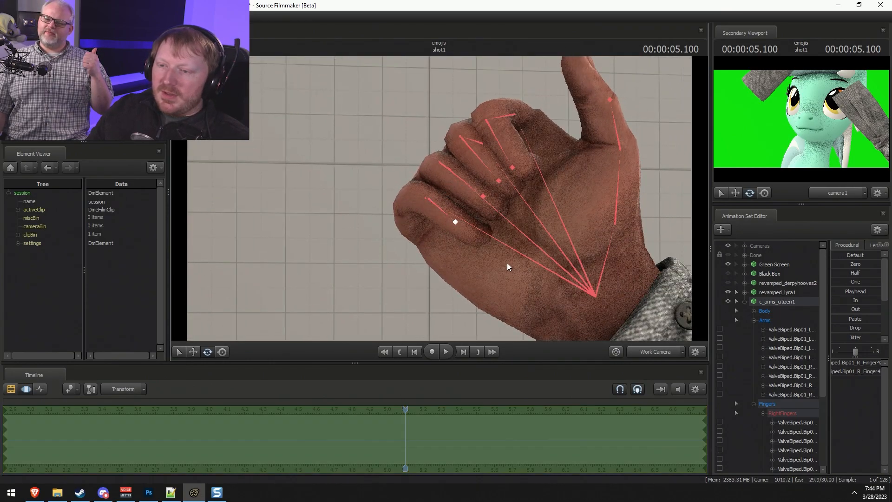
left_click(455, 223)
left_click_drag(455, 223, 423, 205, "alt")
Adjust the rotation of the ring finger and the little finger's joints so the two folded fingers sit together.
left_click(422, 153, "ctrl")
mouse_move(453, 179)
left_mouse_down("alt")
mouse_move(442, 198)
mouse_move(443, 177)
left_mouse_up("alt")
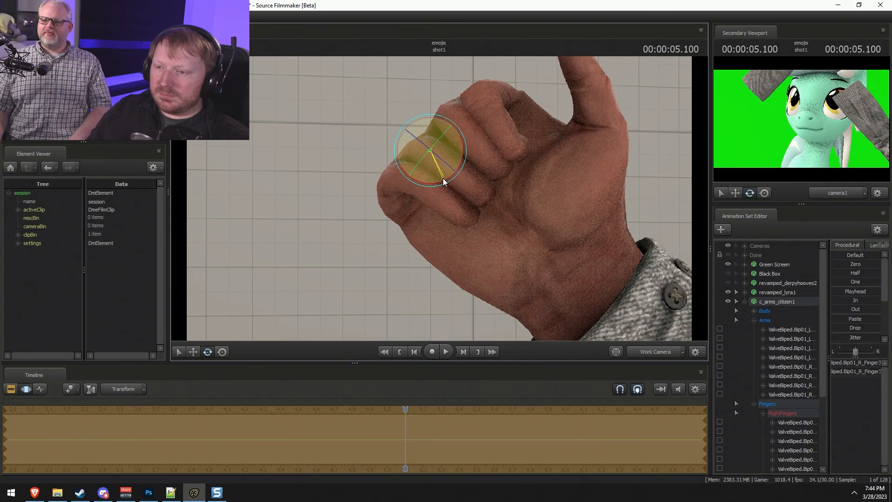
left_click(412, 179, "ctrl")
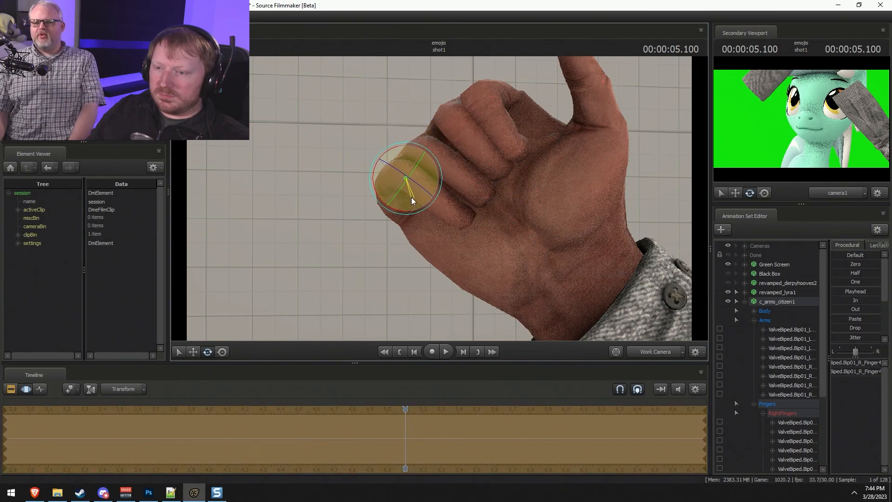
key("ctrl")
left_click(437, 203, "ctrl")
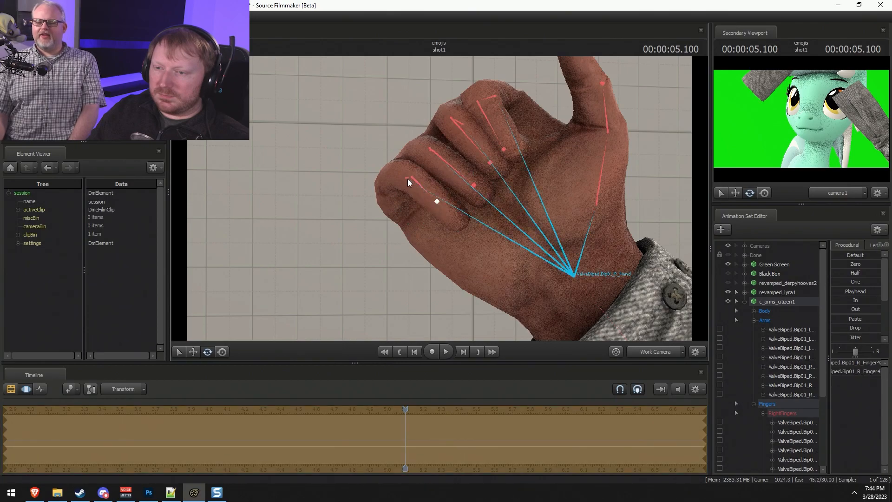
left_click(418, 184, "ctrl")
left_click_drag(437, 196, 447, 190)
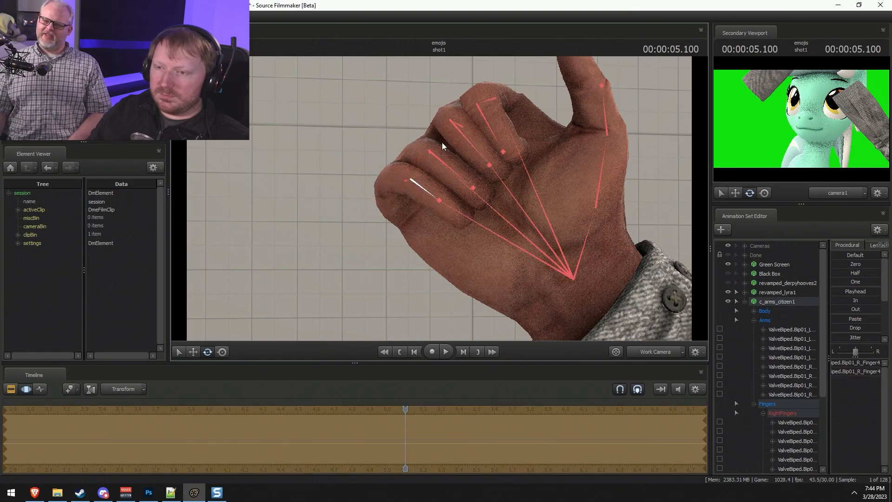
Rotate the middle and index finger joints near the knuckles to even out the spacing between the folded fingers.
left_click(459, 127, "ctrl")
left_click_drag(465, 138, 437, 135)
key("w")
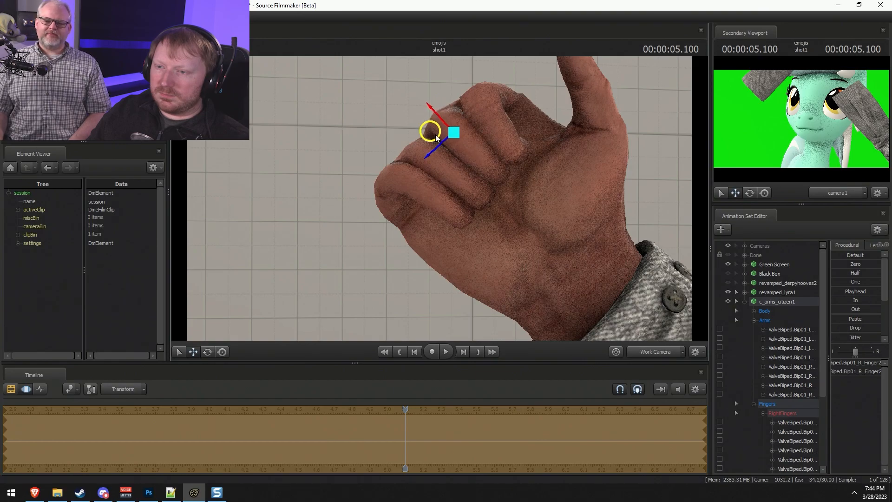
left_click_drag(489, 169, 451, 205)
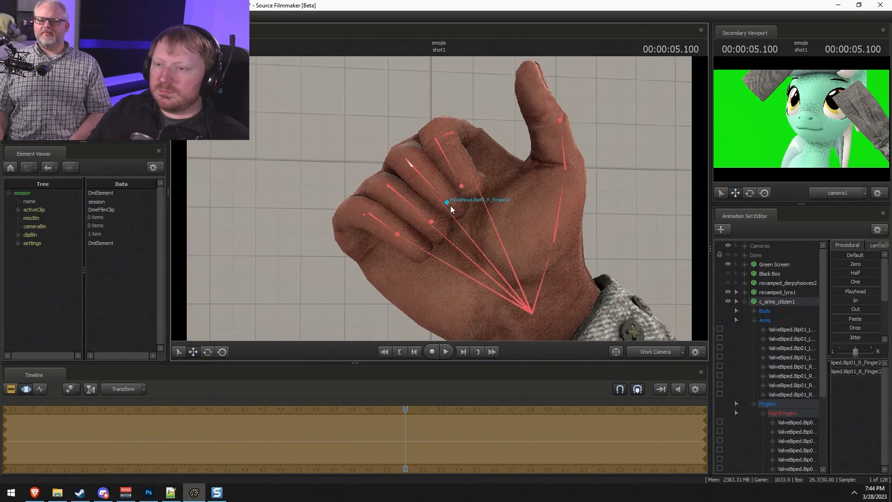
left_click(448, 130, "ctrl")
left_click_drag(449, 149, 453, 146)
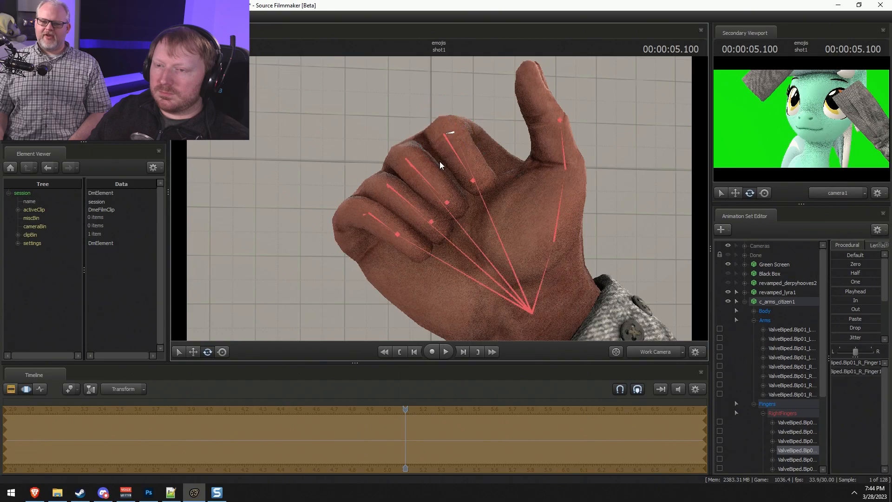
left_click(408, 164, "ctrl")
left_click_drag(412, 167, 417, 160)
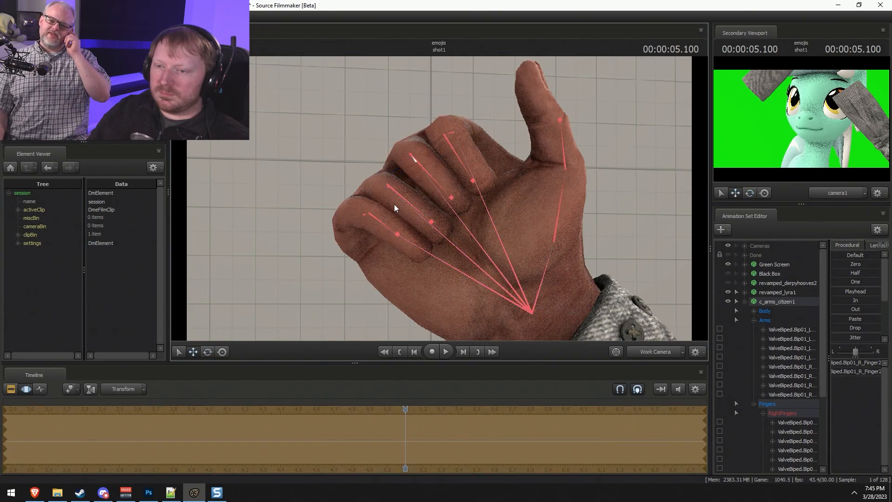
Rotate the right ring finger's knuckle joint and adjust the little finger's joint beside it.
left_click(387, 189, "ctrl")
left_click_drag(395, 194, 404, 186)
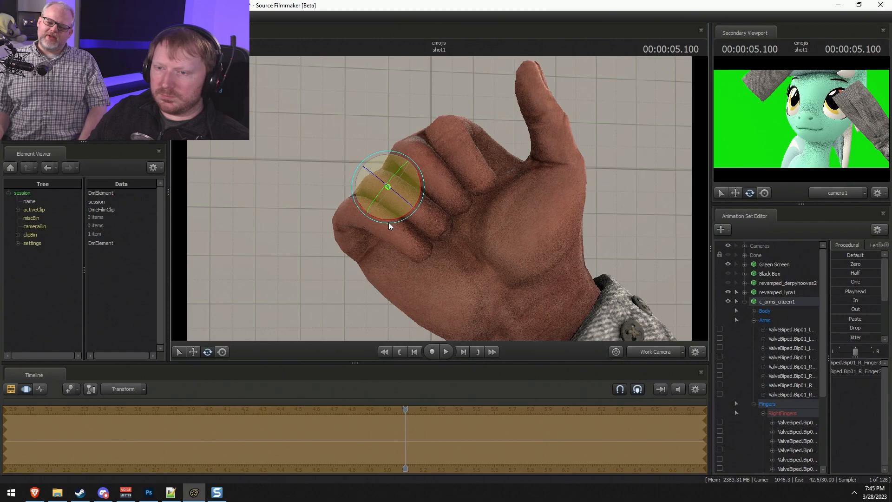
key("ctrl")
left_click(363, 216, "ctrl")
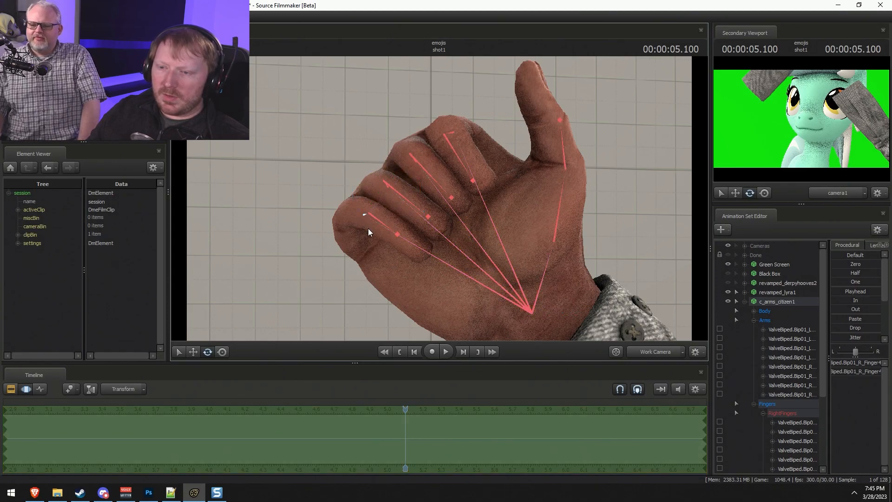
left_click_drag(496, 115, 495, 144, "alt")
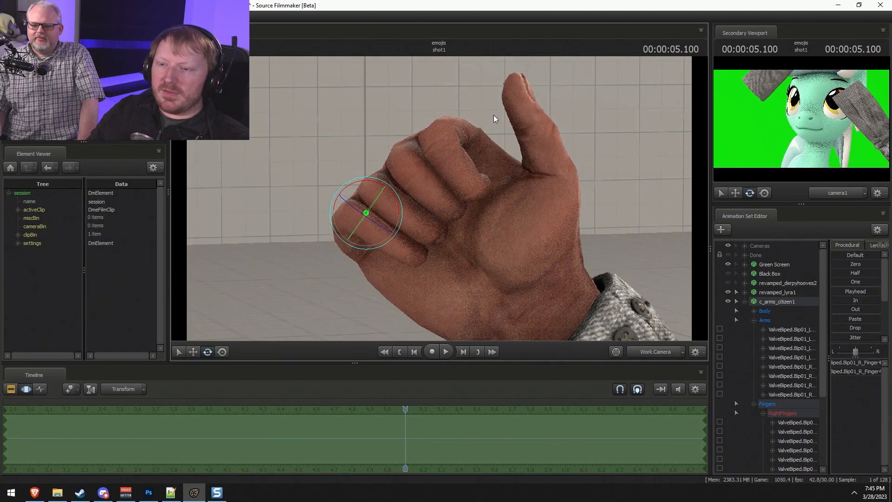
key("w")
left_click_drag(343, 211, 422, 194)
Adjust the little finger's joints so it folds into the palm in line with the other fingers.
key("e")
left_click(389, 240, "ctrl")
key("w")
mouse_move(371, 180)
left_mouse_down()
mouse_move(357, 171)
mouse_move(364, 181)
left_mouse_up()
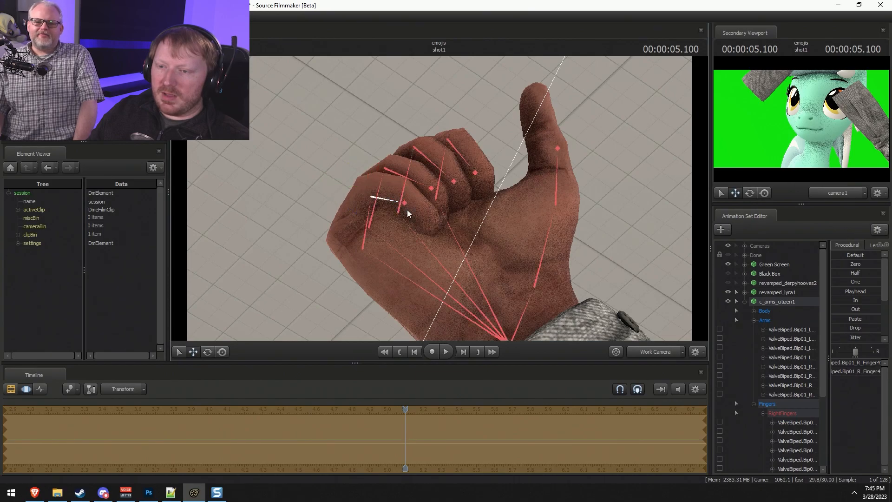
left_click(406, 203, "ctrl")
left_click_drag(418, 193, 507, 256)
left_click(384, 190, "ctrl")
left_click(387, 199, "ctrl")
key("e")
key("ctrl+z")
Shift the right thumb's base bone slightly toward the folded fingers.
left_click(481, 247)
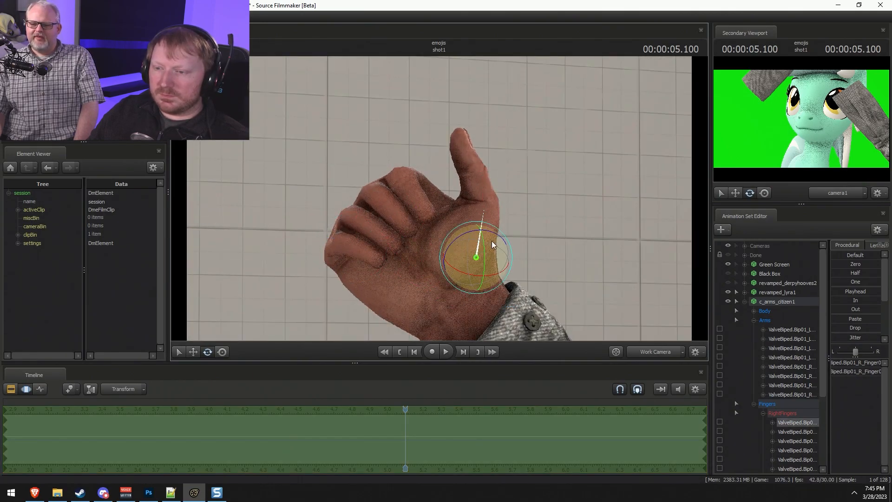
key("w")
left_click_drag(477, 258, 466, 257)
Rotate the thumb's middle and tip joints outward so the thumb bends away from the folded fingers.
left_click(472, 191, "ctrl")
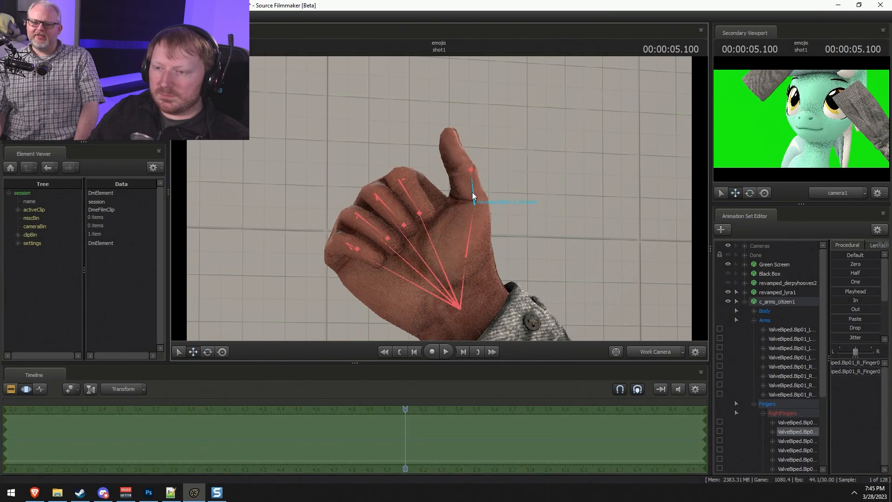
key("e")
left_click_drag(456, 184, 475, 180)
left_click(491, 166, "ctrl")
left_click_drag(480, 148, 498, 147)
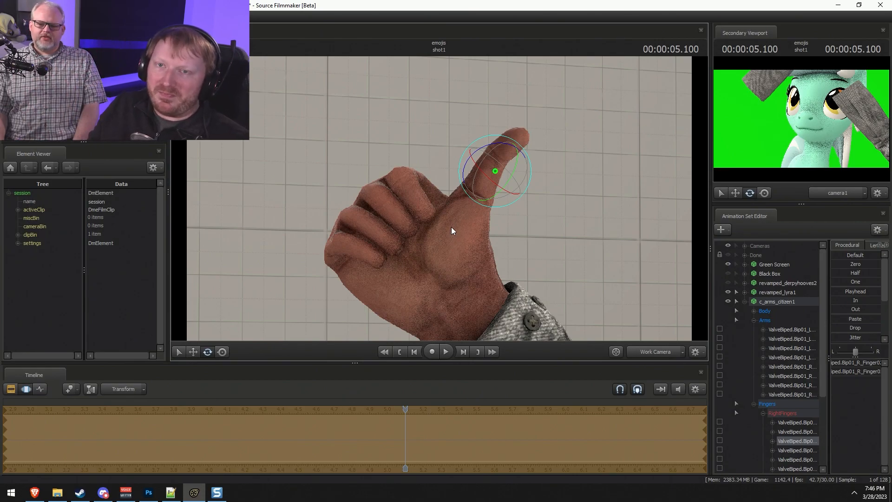
left_click_drag(522, 152, 494, 163)
key("w")
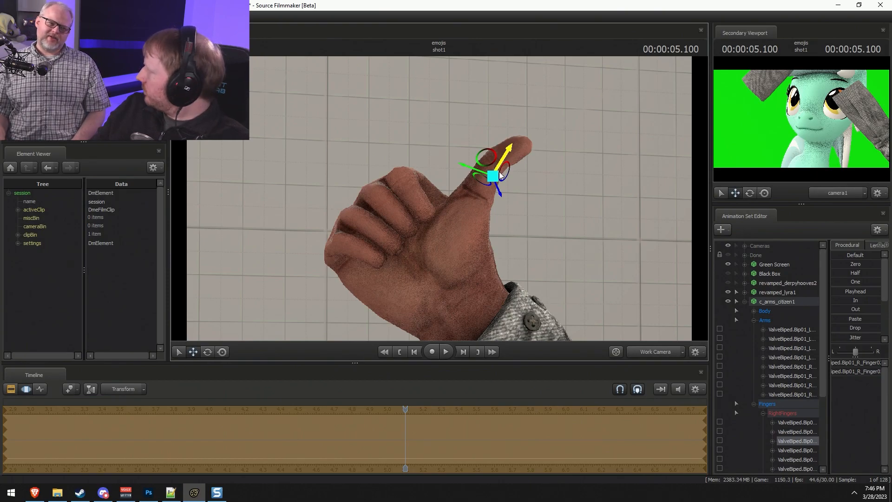
Shift the thumb's middle bone slightly to smooth the thumb's curve.
key("ctrl")
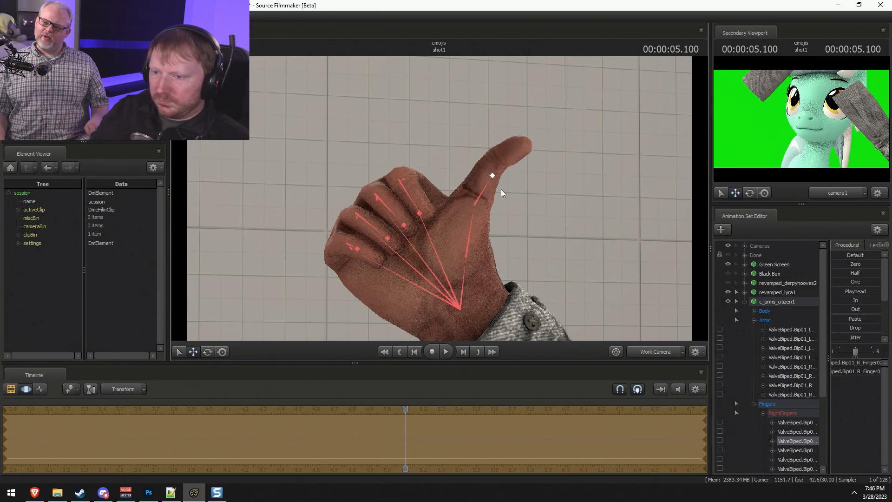
left_click(476, 198)
left_click_drag(466, 201, 473, 205)
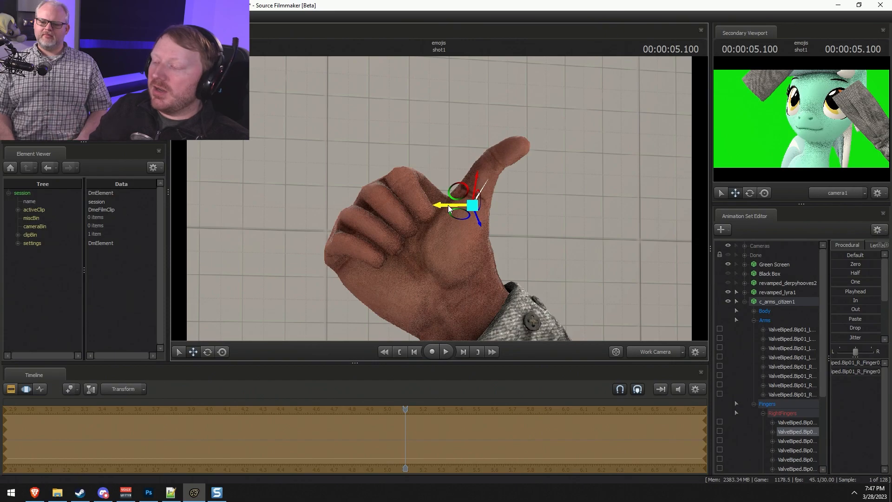
left_click_drag(508, 282, 497, 280, "alt")
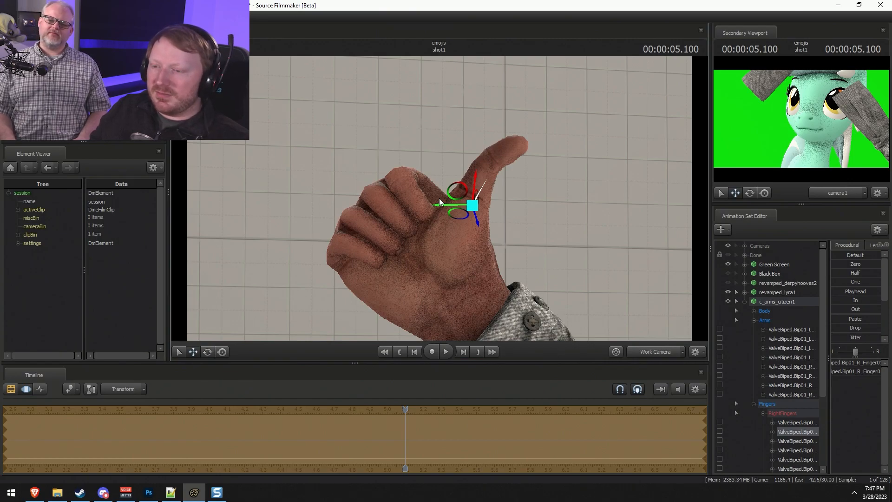
Rotate the thumb's base bone inward and its middle joint outward to refine the thumbs-up shape.
left_click_drag(372, 214, 375, 284, "alt")
left_click_drag(447, 198, 446, 251, "alt")
left_click(447, 198, "ctrl")
key("e")
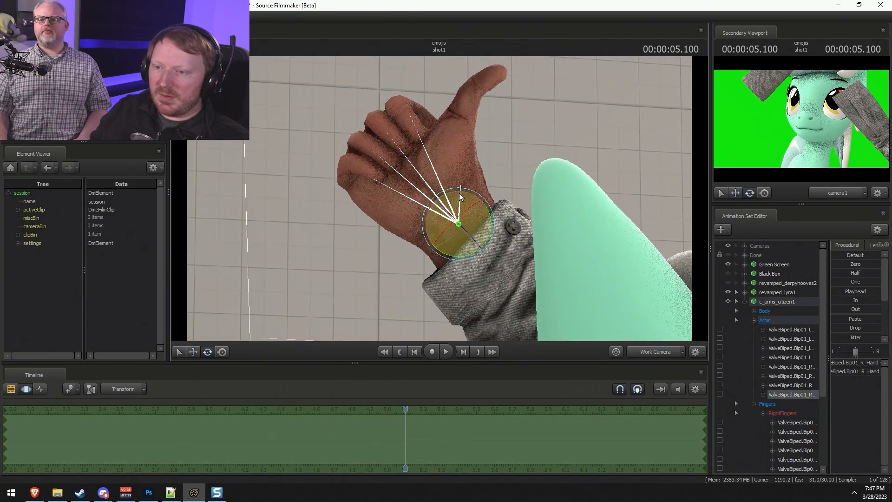
left_click(462, 172)
left_click_drag(482, 144, 469, 181)
key("ctrl+z")
key("w")
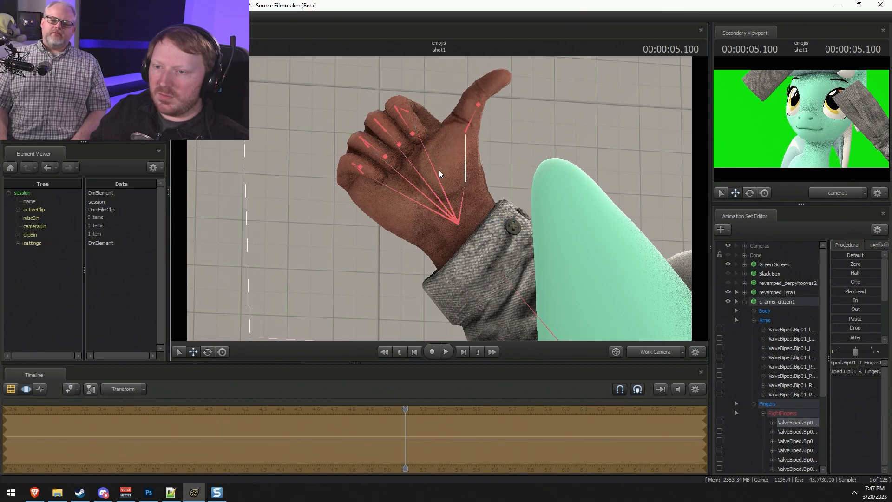
key("e")
left_click_drag(493, 158, 490, 155)
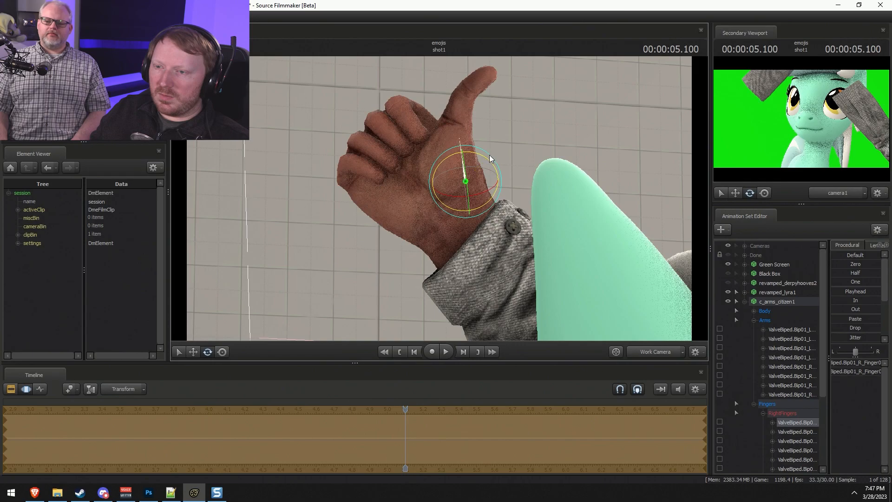
left_click(467, 116, "ctrl")
left_click_drag(490, 114, 493, 121)
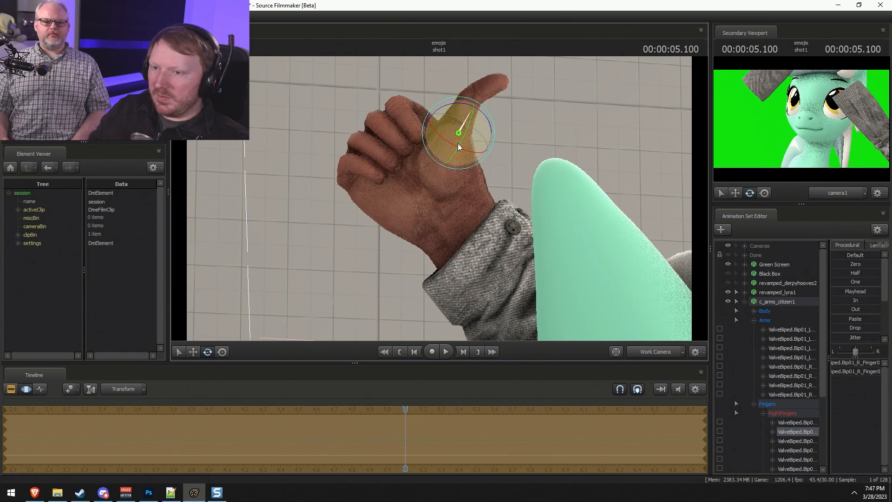
Rotate the ring finger's joint to fit it against the neighbouring folded fingers.
key("ctrl")
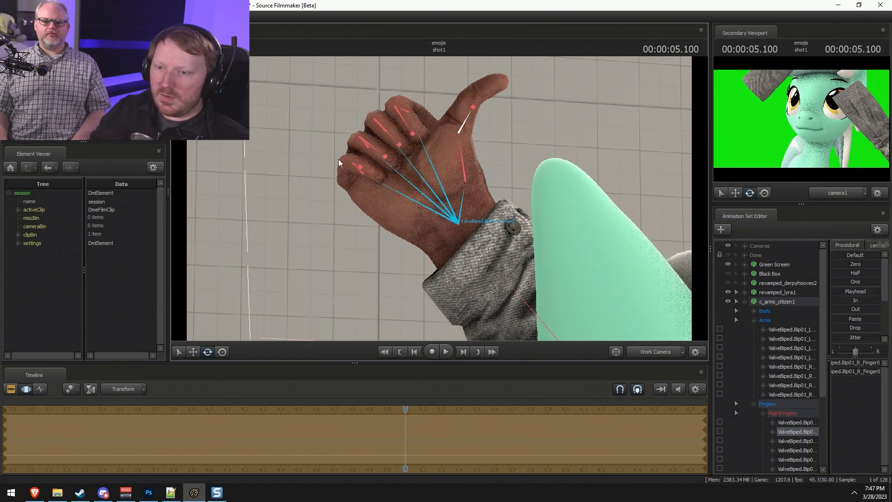
left_click(362, 173)
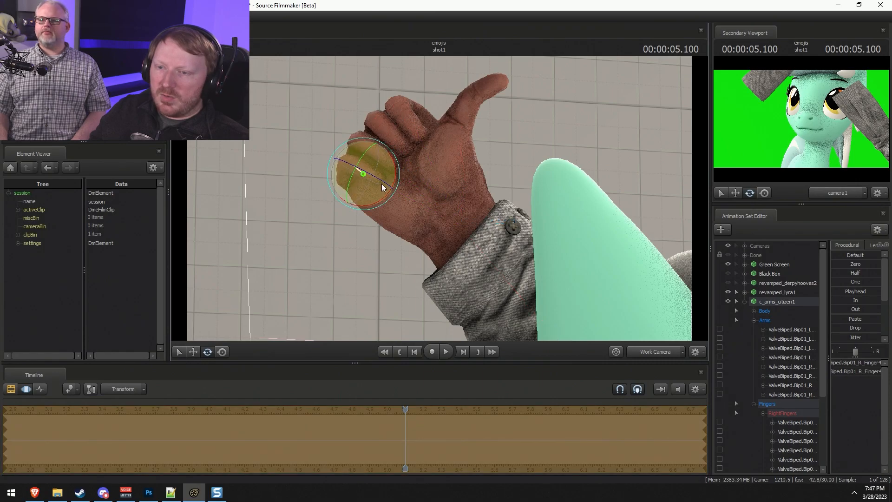
left_click(378, 150, "ctrl")
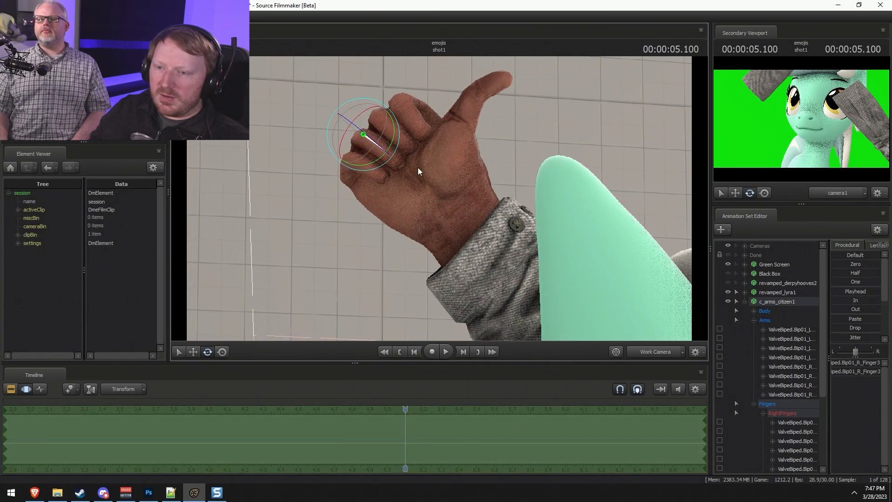
left_click_drag(397, 152, 413, 165)
left_click(389, 155, "ctrl")
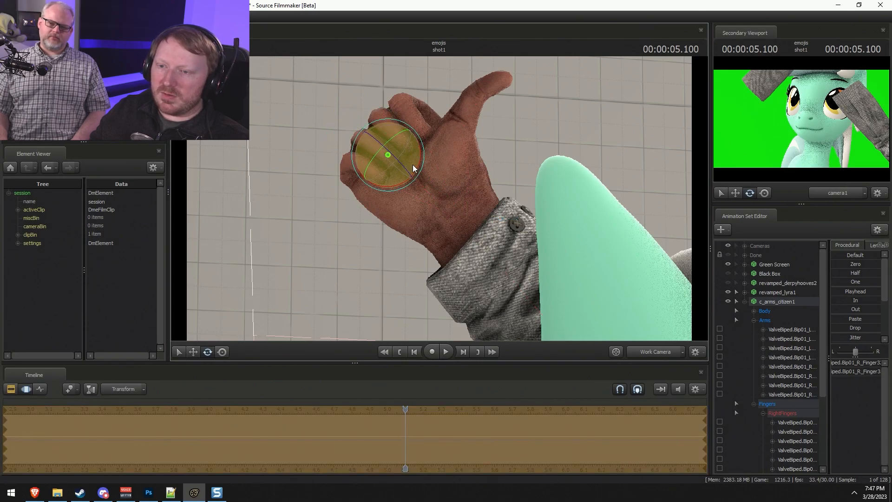
Add a scale control to the transform of the c_arms_citizen1 model's right upper arm bone.
key("ctrl+1")
key("s")
left_click_drag(524, 215, 474, 188)
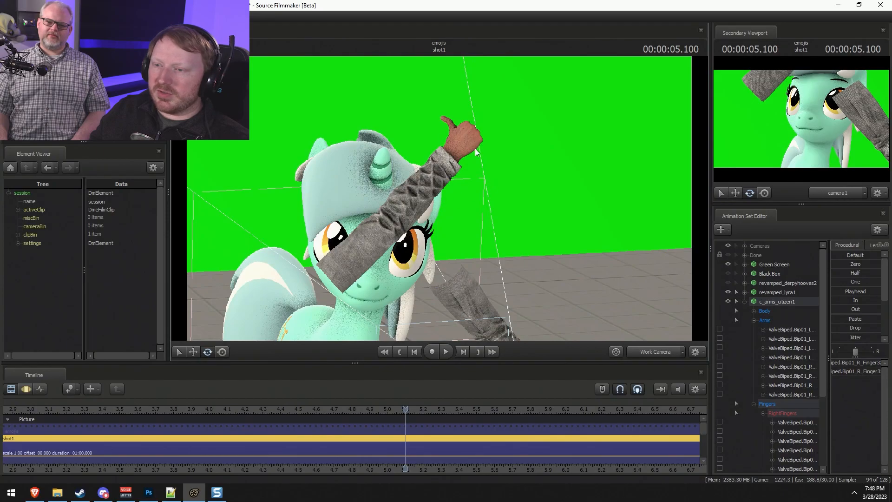
left_click_drag(568, 200, 553, 204, "alt")
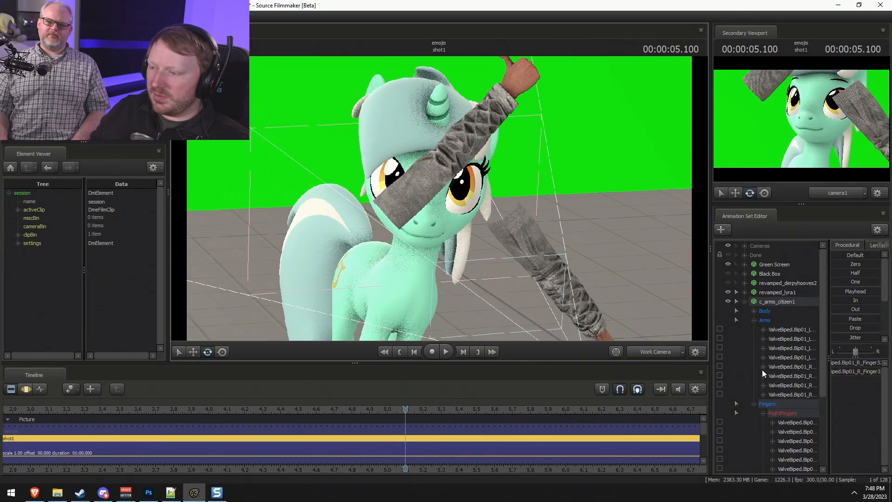
left_click(399, 205)
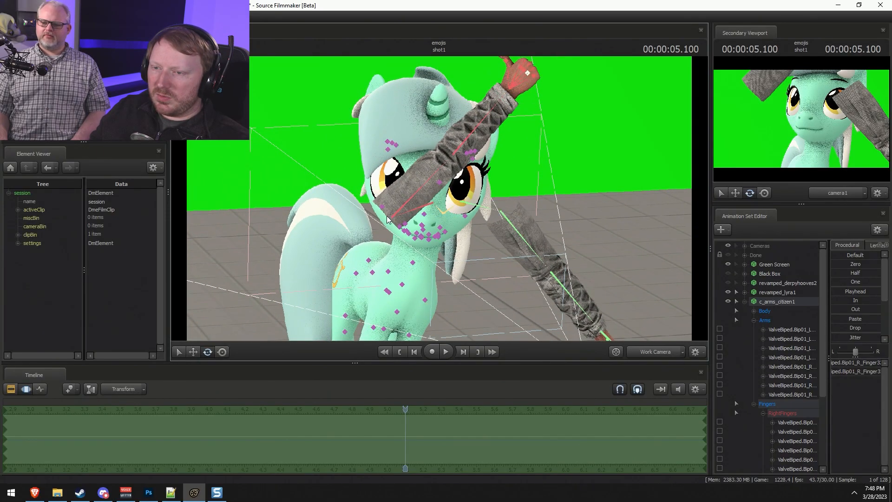
right_click(783, 376)
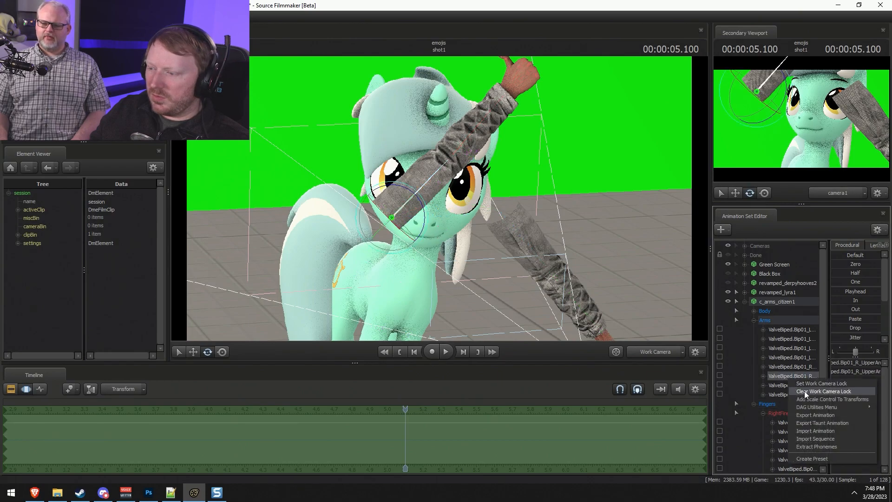
left_click(813, 400)
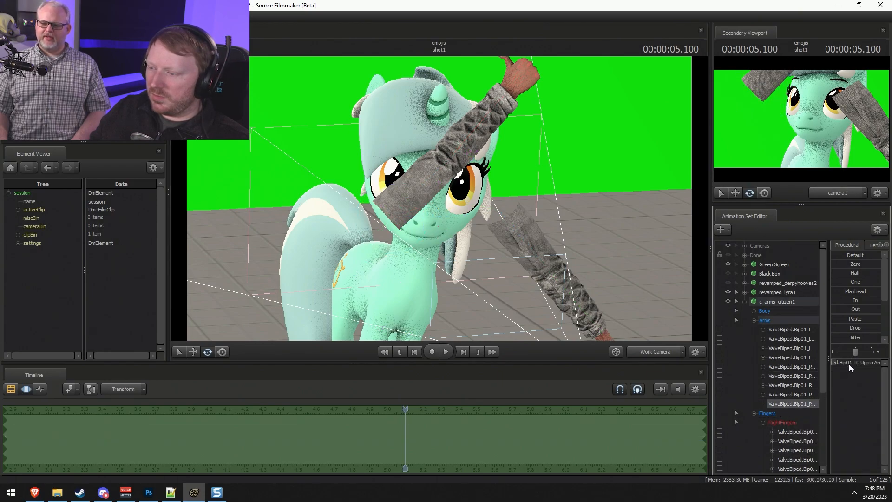
Scale up the right upper arm so the whole right arm and hand become larger than the pony's head.
left_click_drag(845, 364, 850, 364)
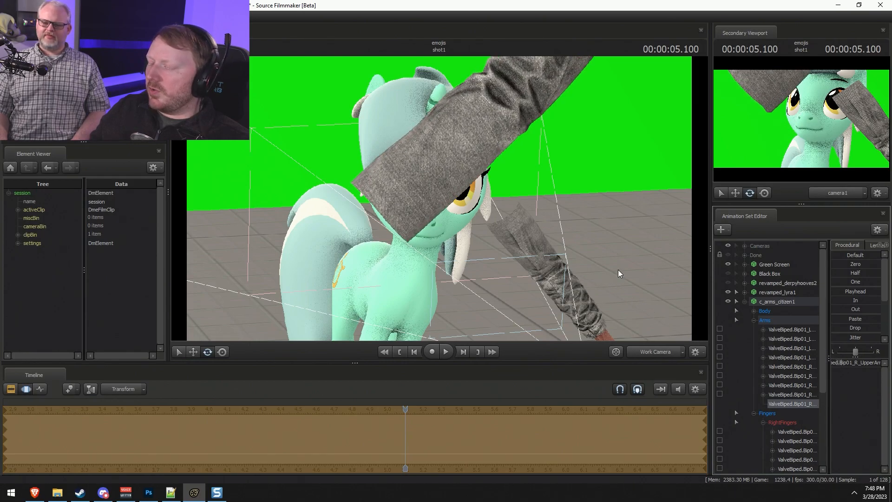
key("s")
left_click_drag(618, 270, 625, 258)
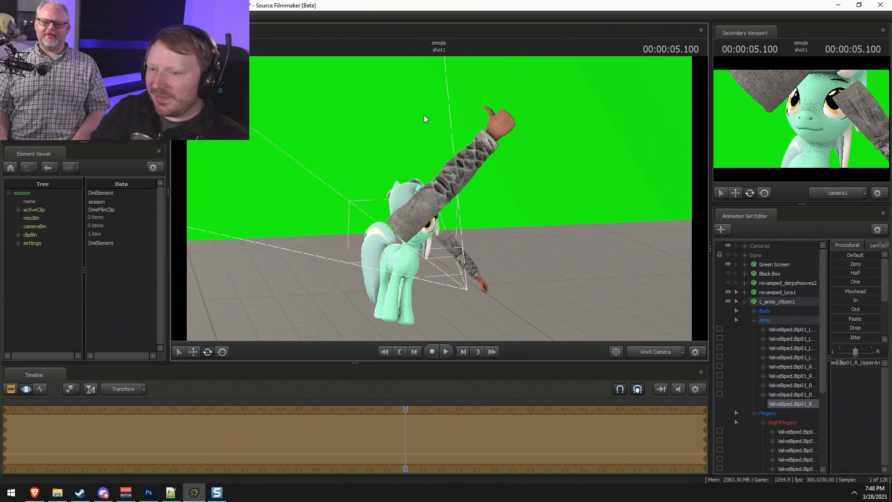
left_click_drag(516, 116, 503, 120)
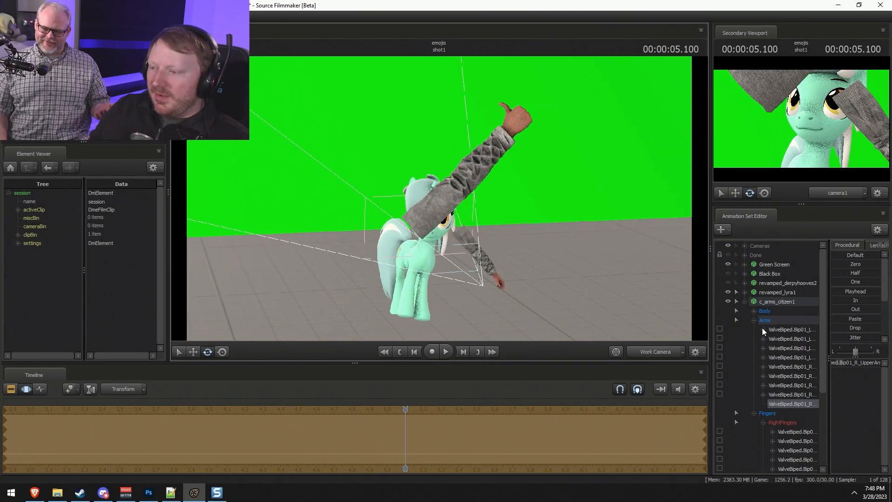
Move and rotate the right upper arm so the thumbs-up hand sits in front of the pony in camera1's frame.
left_click(785, 303)
left_click(744, 302)
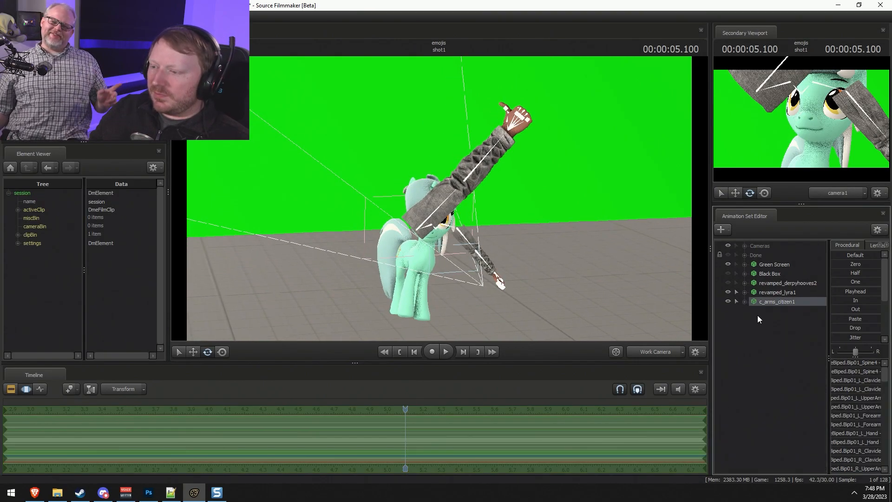
left_click(771, 301)
left_click_drag(563, 240, 537, 281)
key("w")
left_click(488, 193)
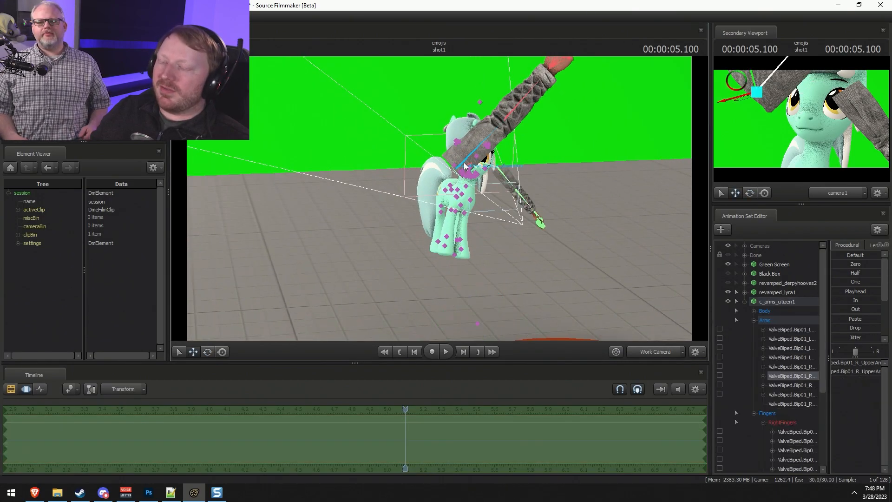
left_click_drag(428, 169, 378, 325)
key("e")
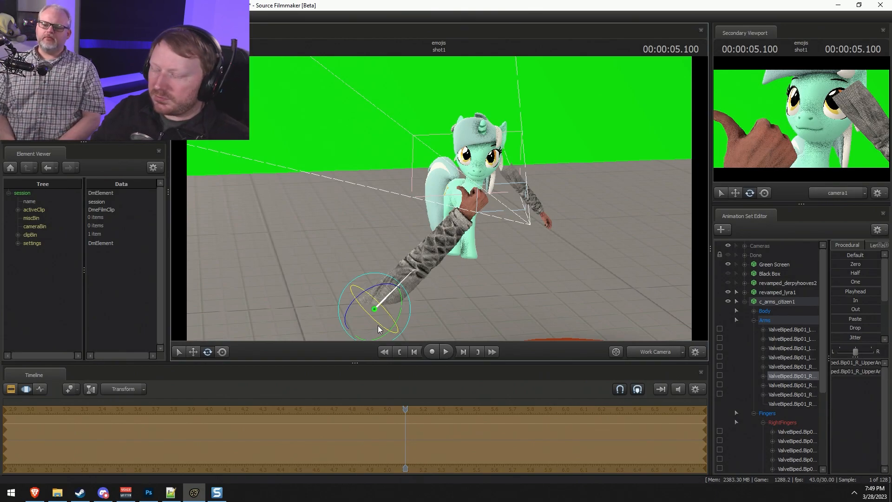
left_click_drag(372, 327, 385, 311)
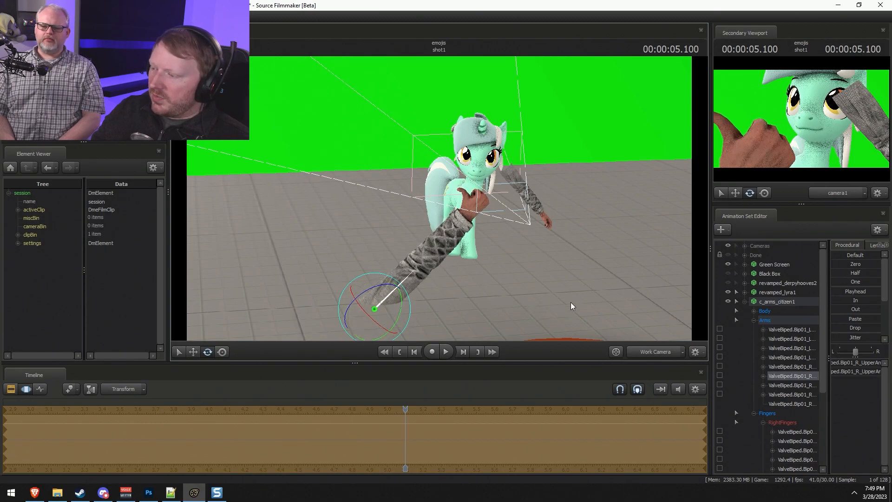
Select the right hand bone and rotate the hand at the wrist.
key("ctrl")
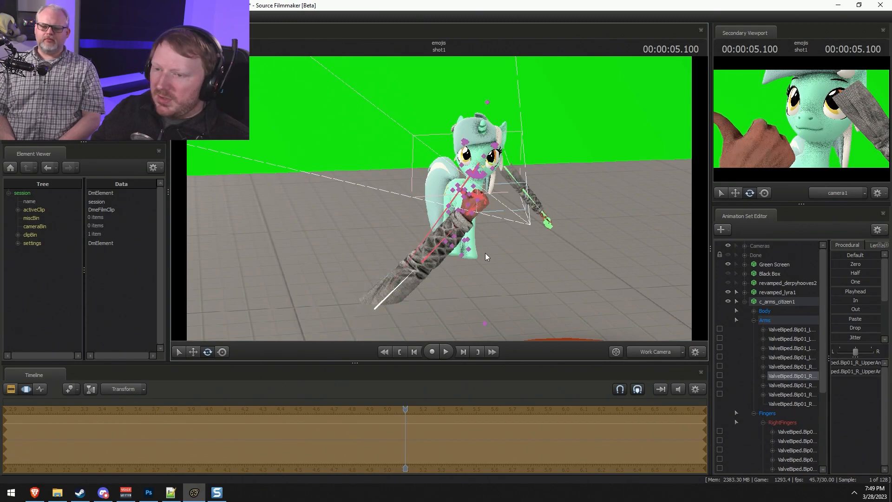
left_click(468, 217, "ctrl")
key("w")
left_click_drag(522, 257, 569, 169, "alt")
right_click_drag(512, 214, 539, 196, "alt")
key("e")
left_click_drag(497, 199, 490, 243)
key("s")
left_click_drag(438, 198, 439, 198)
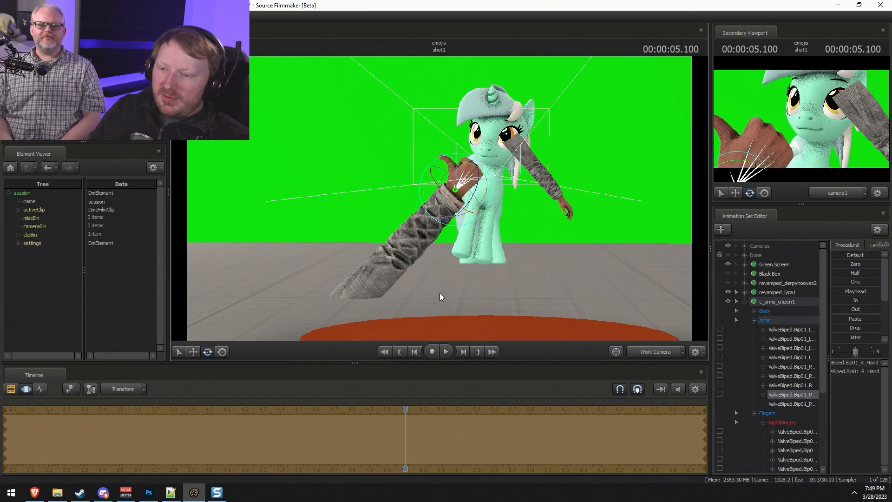
Rotate the right forearm to bend the elbow sharply, and rotate the right upper arm to swing the hand toward the pony.
left_click(361, 293)
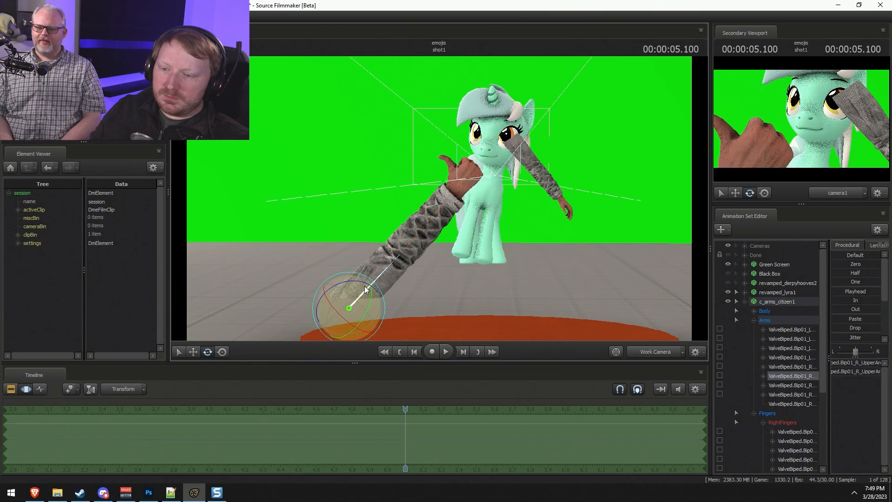
left_click(422, 237)
left_click_drag(431, 227, 358, 224)
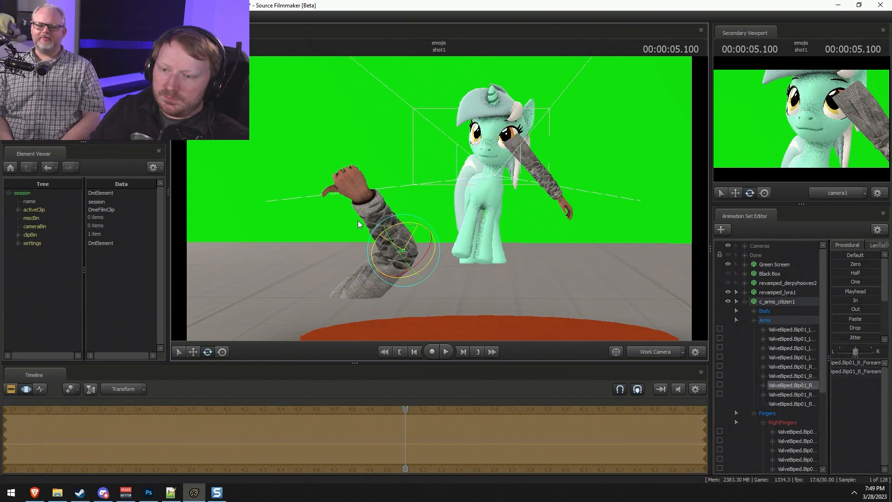
left_click(356, 300)
left_click_drag(356, 301, 444, 204)
left_click_drag(372, 270, 378, 330)
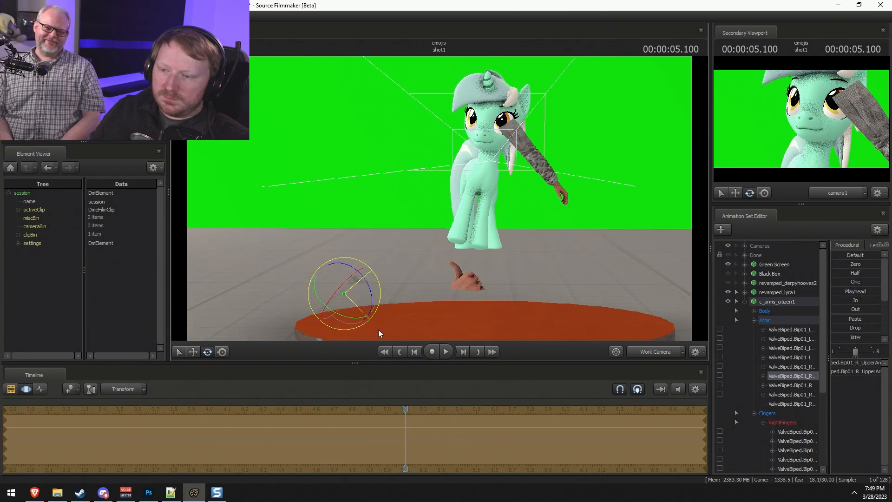
Move the right upper arm upward and back so the thumb sits in front of the pony's mouth, and check it through camera1.
key("w")
left_click_drag(344, 295, 331, 158)
left_click_drag(331, 159, 431, 198, "alt")
left_click_drag(328, 157, 356, 79)
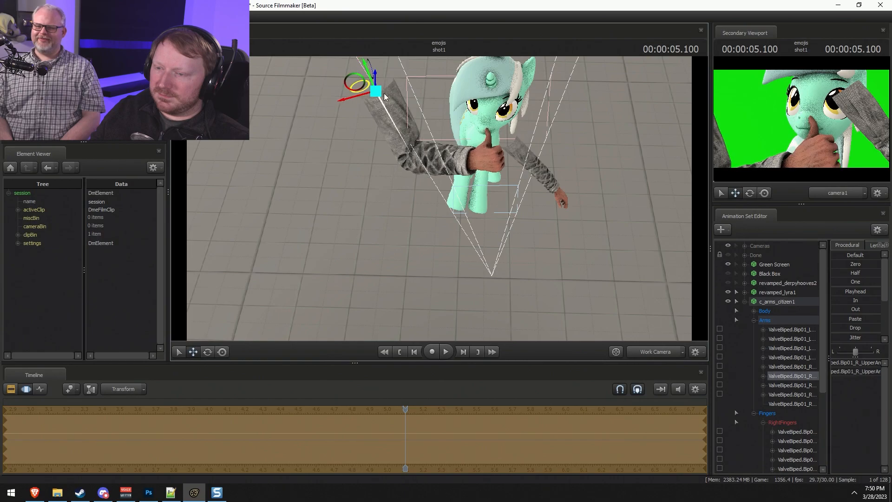
left_click(664, 354)
left_click(654, 344)
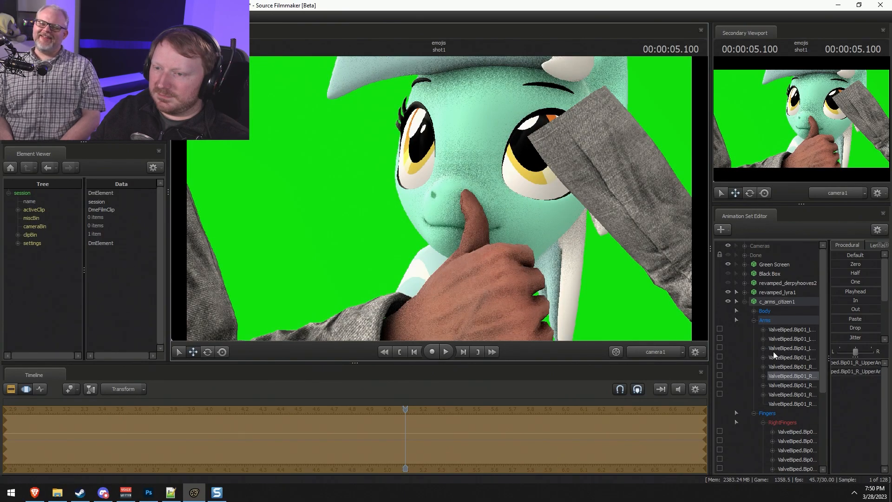
Lower the gaze of the revamped_lyra1 model with its Eyes controls and adjust its Upper Face expression.
left_click(744, 301)
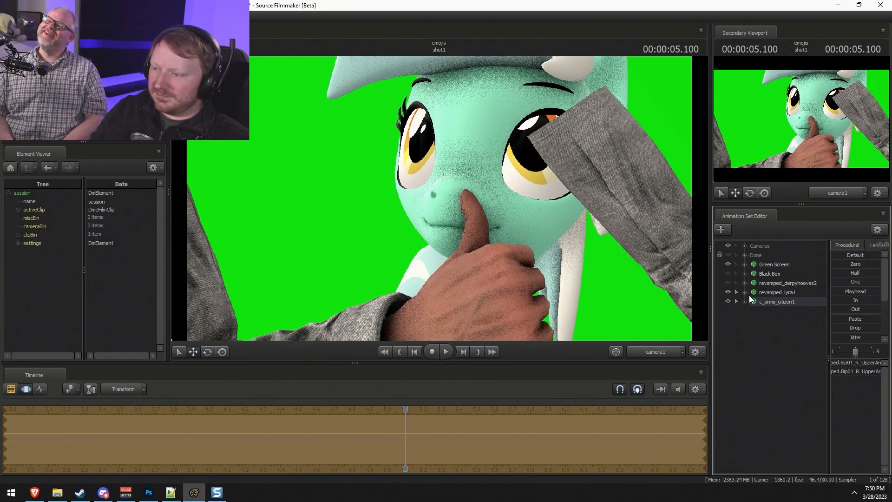
left_click(745, 292)
left_click(754, 301)
left_click(774, 311)
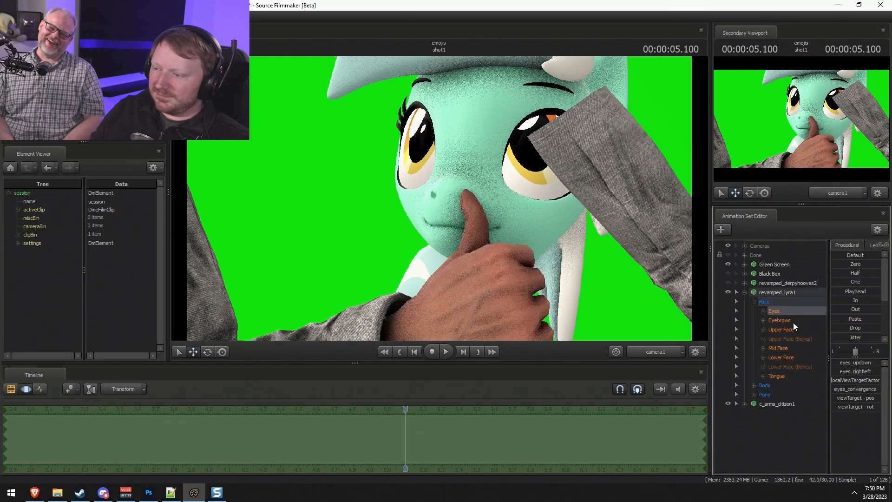
left_click_drag(860, 391, 860, 364)
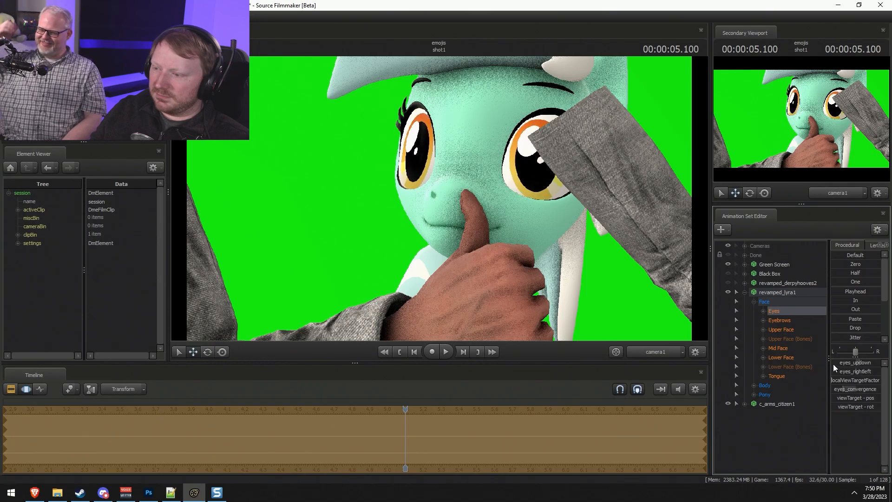
left_click(770, 330)
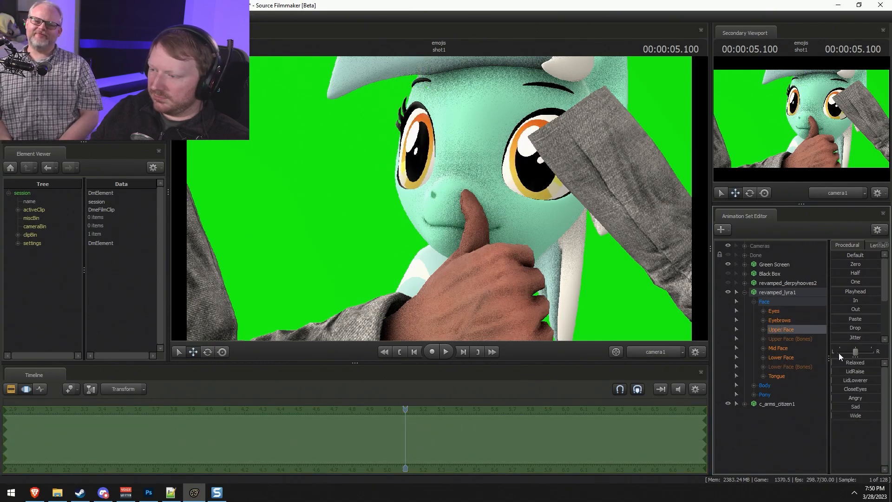
mouse_move(857, 363)
left_mouse_down()
mouse_move(874, 362)
mouse_move(847, 364)
left_mouse_up()
Shape the pony's mouth into an open grimace with the Lower Face controls MouthO, MouthFrown and MouthOnceler.
left_click(782, 357)
scroll(855, 432, "down", 3)
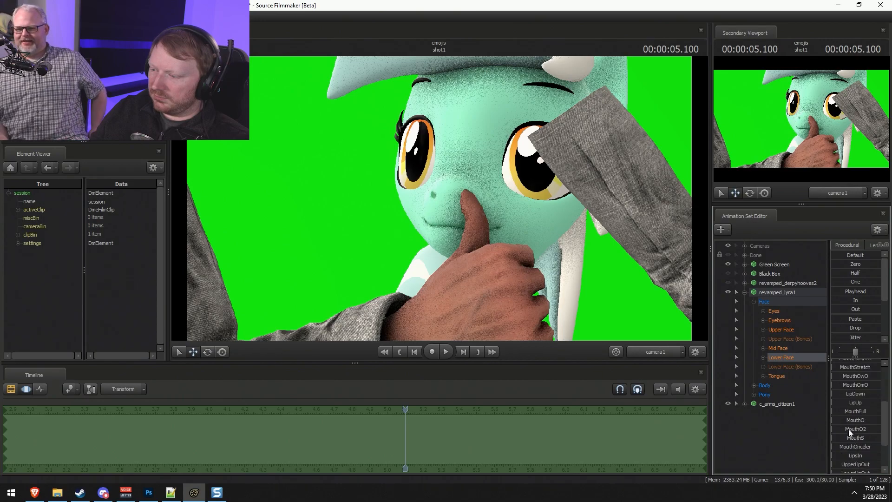
left_click_drag(841, 419, 847, 420)
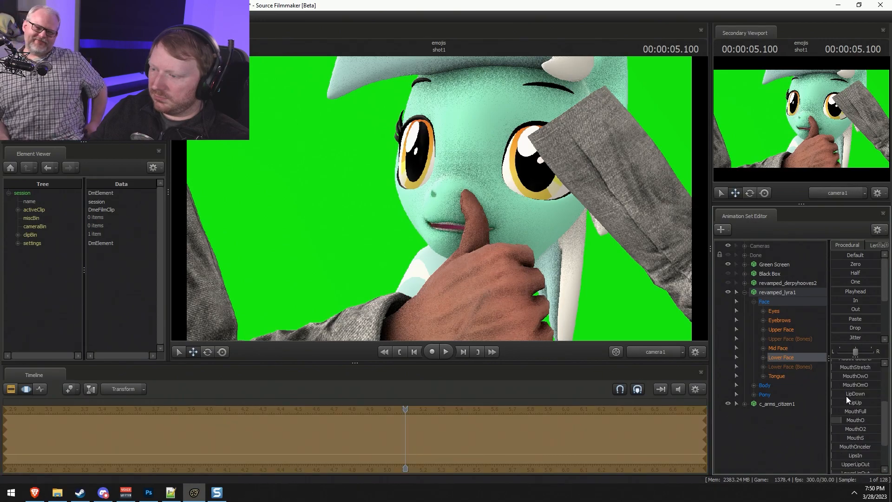
scroll(843, 397, "up", 3)
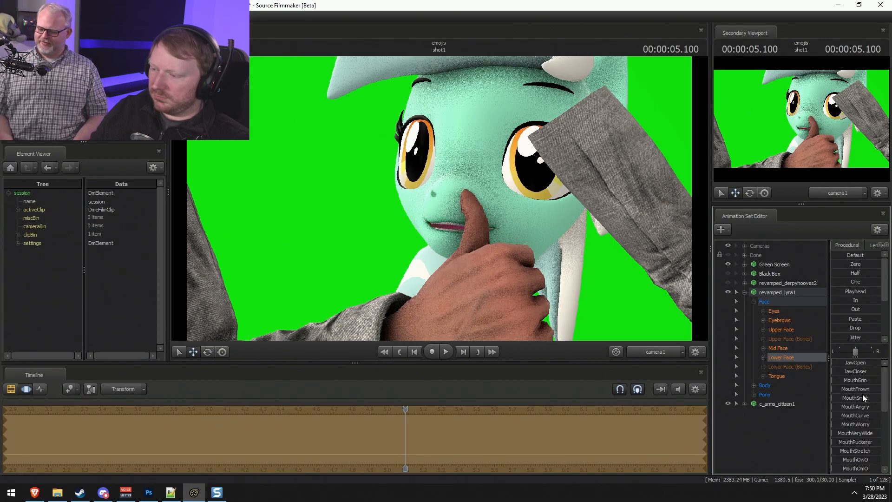
left_click_drag(846, 389, 860, 366)
scroll(865, 409, "down", 2)
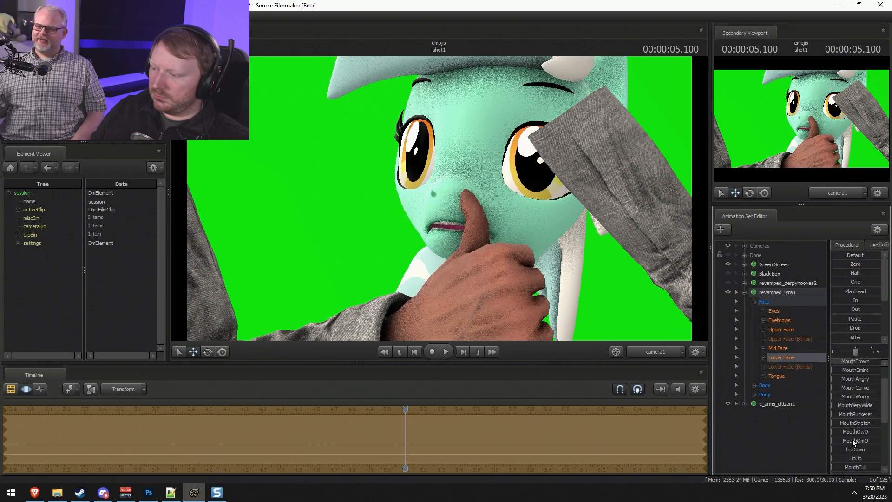
left_click_drag(853, 449, 866, 449)
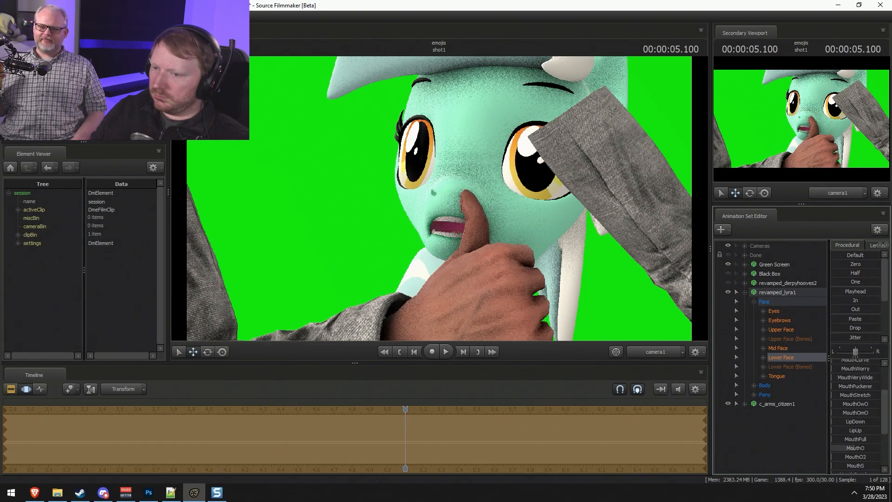
scroll(863, 419, "down", 3)
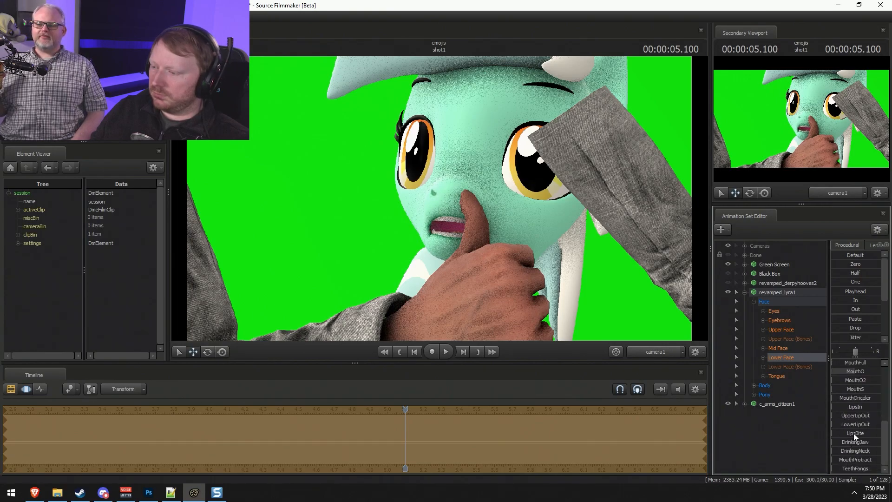
left_click_drag(864, 401, 858, 401)
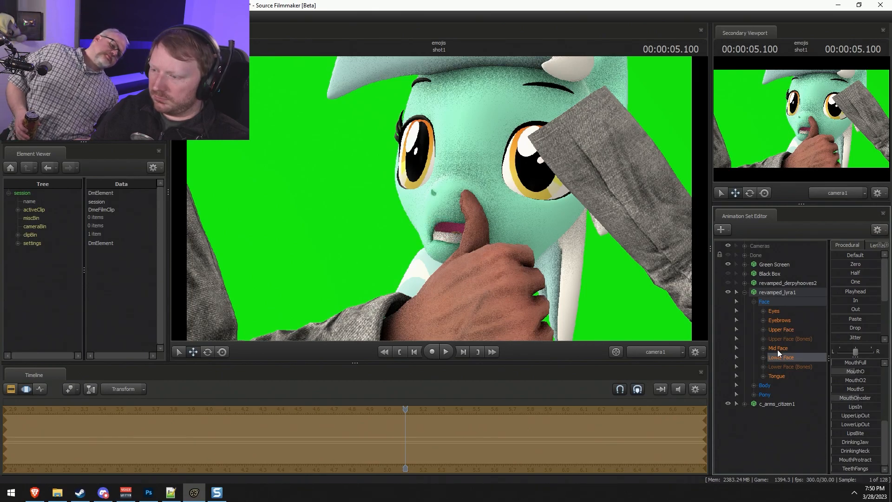
Tilt the pony's Nose bone away from the thumb and raise its NoseWrinkle value.
left_click(763, 348)
left_click(784, 376)
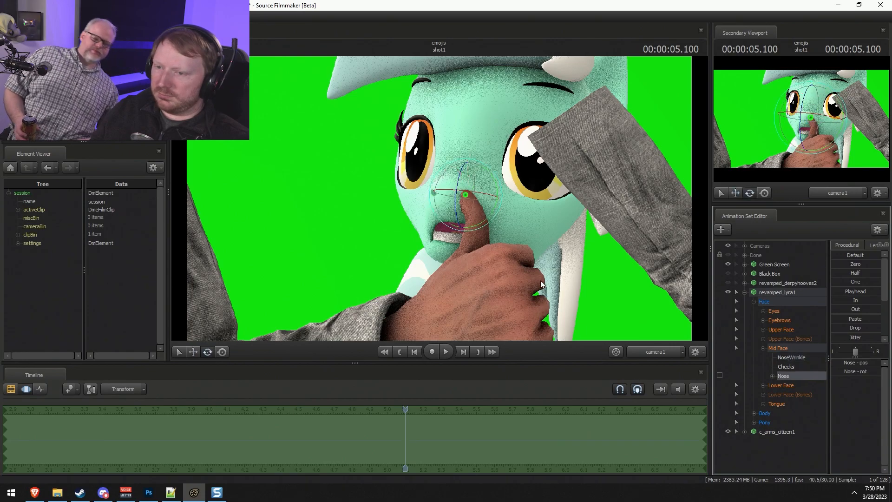
left_click_drag(497, 213, 487, 207)
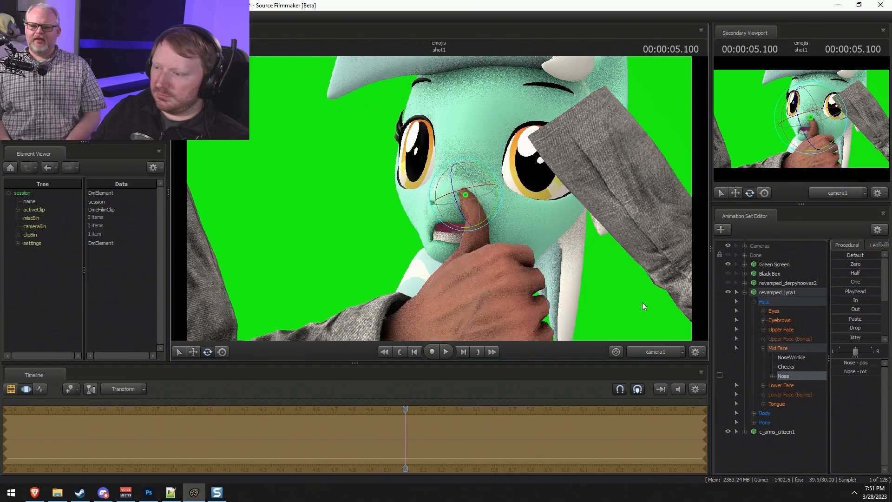
left_click(791, 357)
left_click_drag(834, 363, 867, 363)
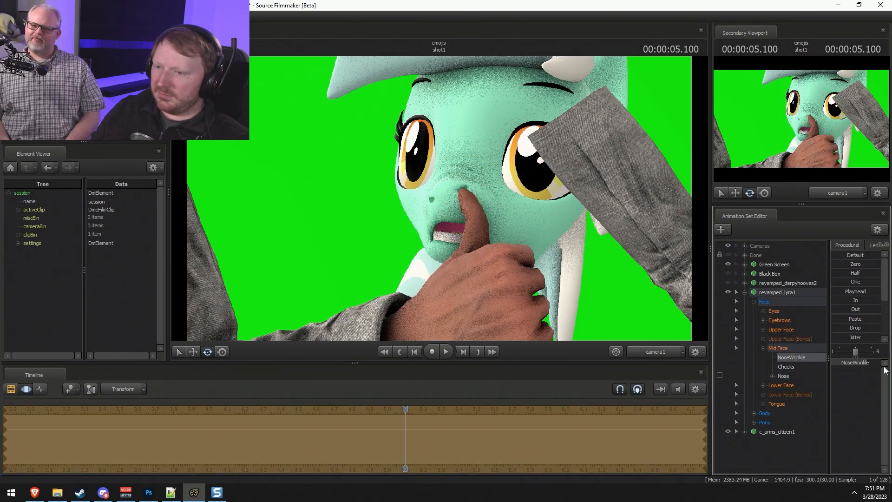
left_click(784, 376)
left_click_drag(470, 199, 449, 185)
left_click(667, 351)
left_click_drag(564, 202, 564, 203, "alt")
left_click_drag(439, 198, 463, 190, "alt")
key("e")
Move the c_arms_citizen1 model's left upper arm out of camera1's frame and save the session.
key("F1")
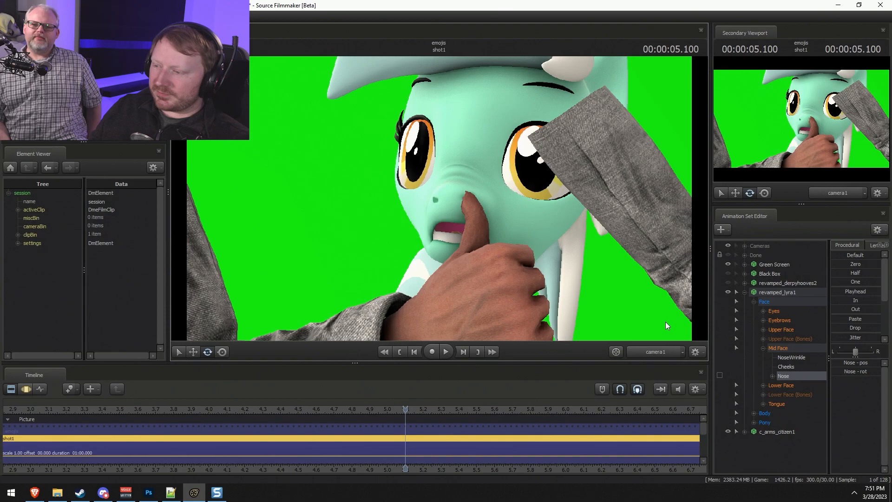
key("F2")
left_click(579, 133)
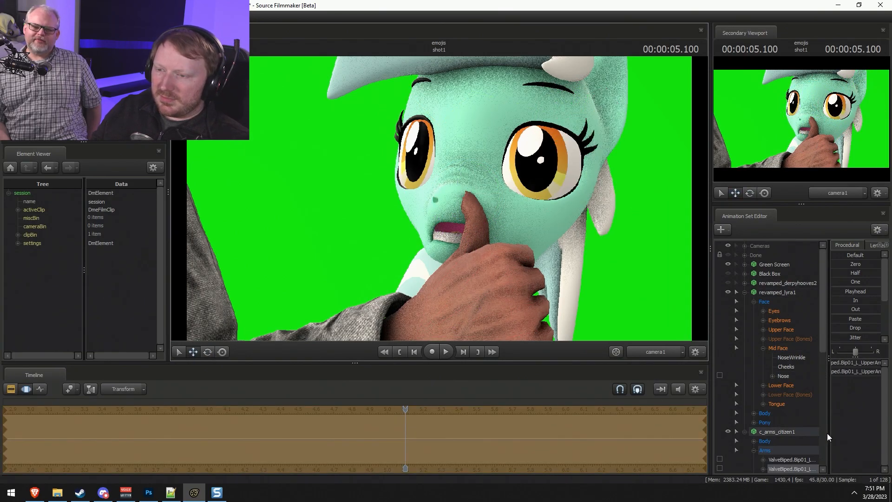
key("ctrl+s")
Undo the recent edits until the pony's original smiling face is back, keeping the left arm out of camera1's frame.
key("ctrl+z")
key("ctrl+z")
key("ctrl+z")
key("ctrl+z")
key("ctrl+z")
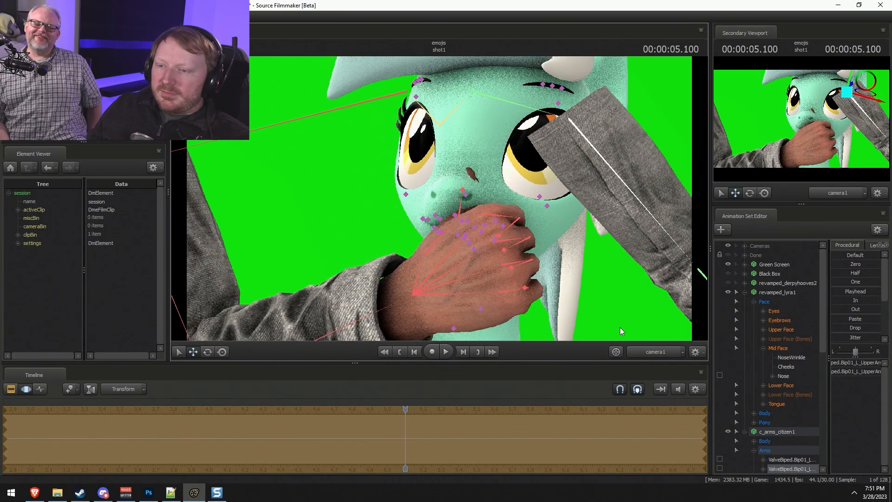
key("ctrl+z")
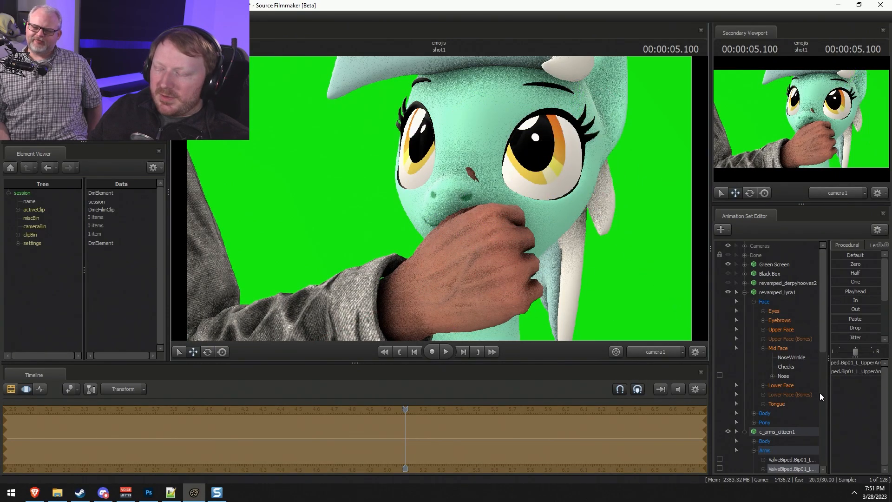
Select the right upper arm bone and rotate it in the work camera view to reposition the hand in front of the pony.
key("ctrl")
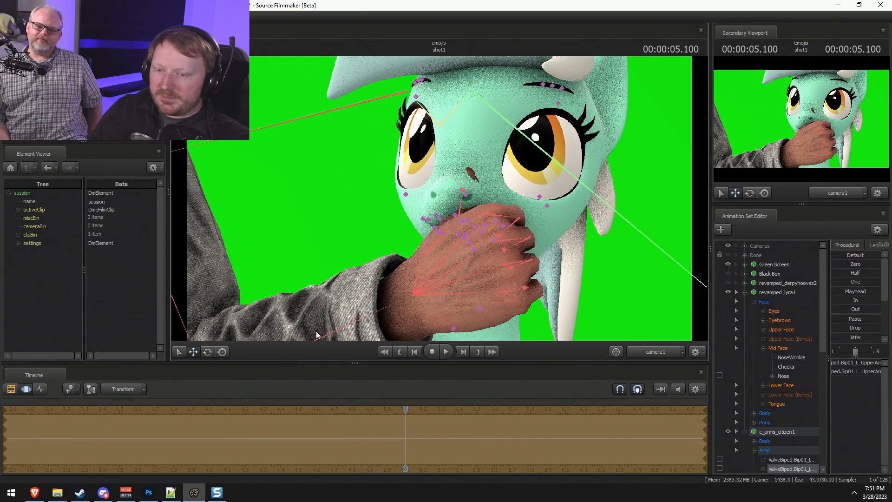
left_click(176, 311, "ctrl")
key("e")
key("ctrl")
key("c")
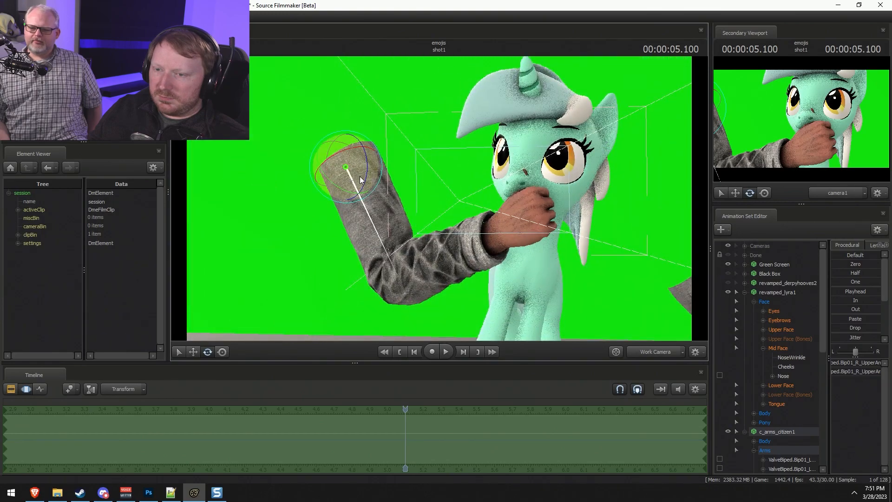
left_click_drag(381, 176, 379, 168)
key("w")
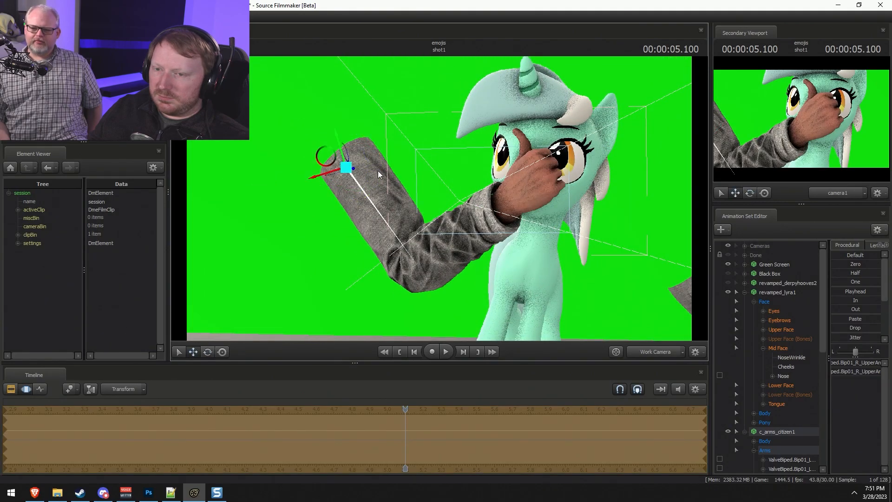
key("e")
left_click_drag(344, 153, 361, 178)
key("w")
key("e")
key("w")
Rotate the right hand so the thumb points up, and lower the upper arm slightly to place the hand beside the pony's cheek.
left_click(472, 246, "ctrl")
key("e")
left_click_drag(474, 237, 494, 233)
left_click(376, 212, "ctrl")
left_click(377, 216, "ctrl")
key("w")
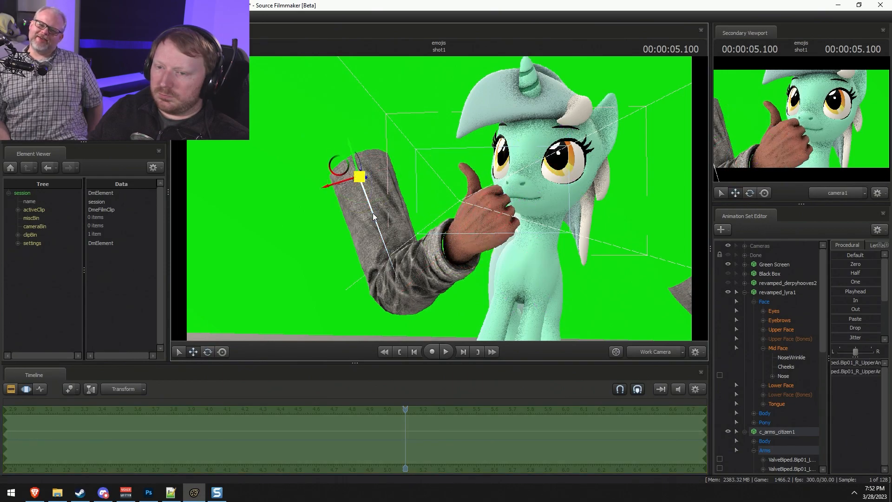
mouse_move(359, 176)
left_mouse_down()
mouse_move(372, 173)
mouse_move(359, 175)
mouse_move(360, 186)
left_mouse_up()
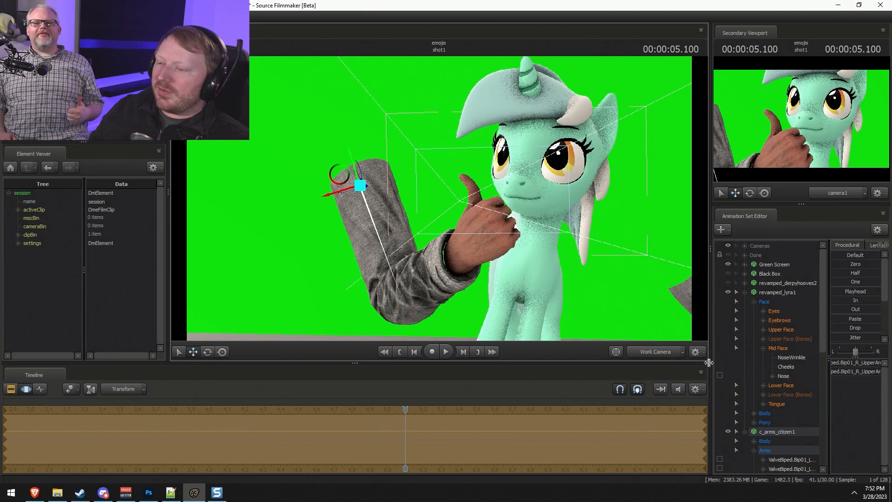
Check the thumbs-up through camera1 and shift the right upper arm slightly closer to the pony.
left_click(654, 352)
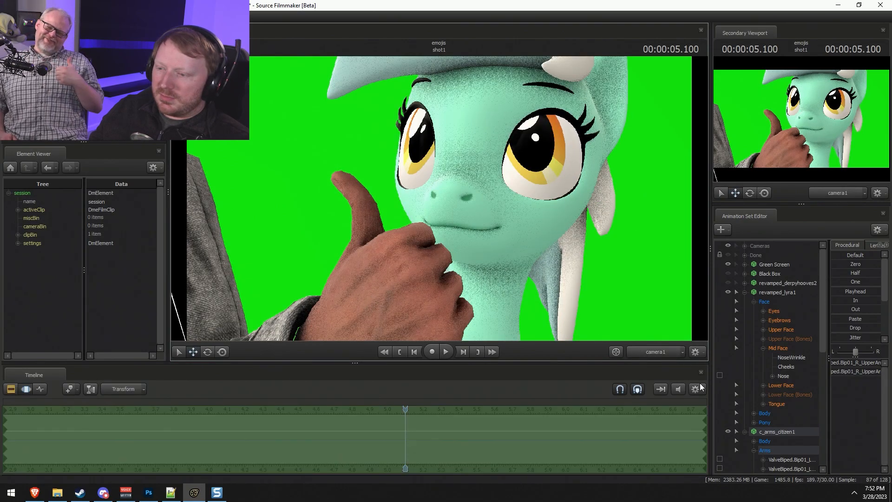
left_click(639, 351)
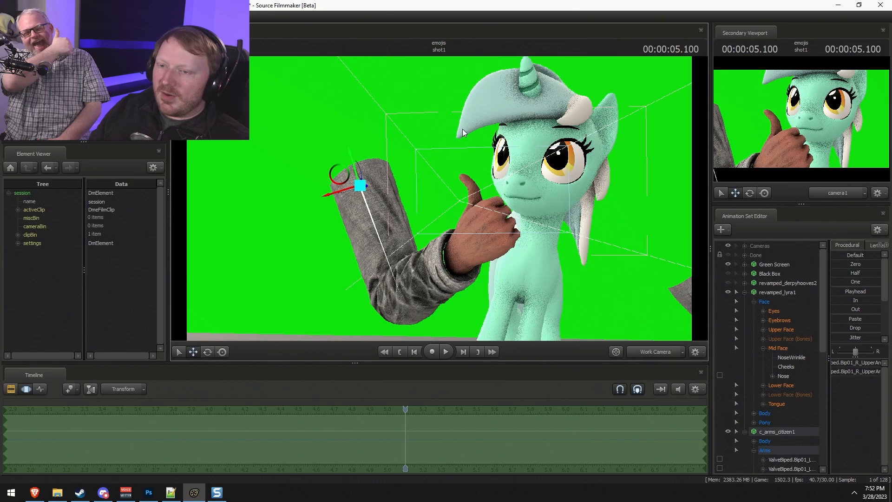
mouse_move(359, 201)
left_mouse_down()
mouse_move(393, 203)
mouse_move(367, 200)
left_mouse_up()
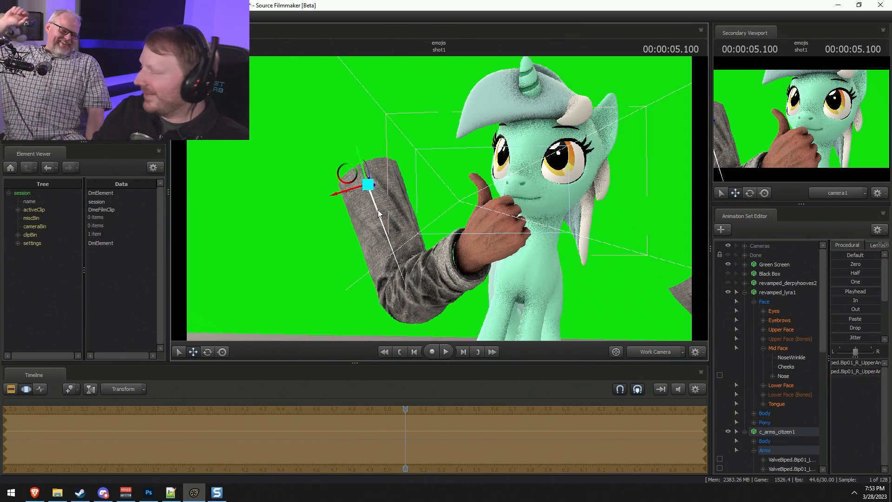
key("F2")
key("F3")
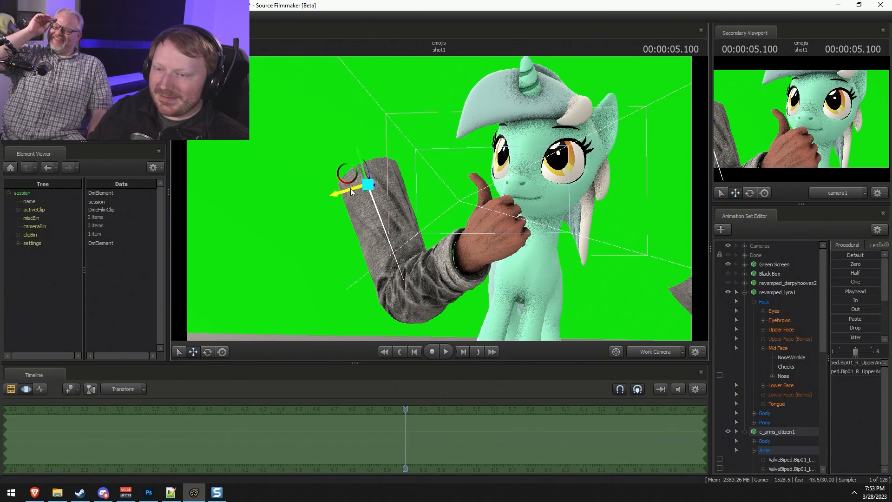
Move and rotate the right upper arm bone to bring the hand across in front of the pony's chest.
key("e")
left_click_drag(370, 200, 370, 176)
key("w")
key("e")
key("w")
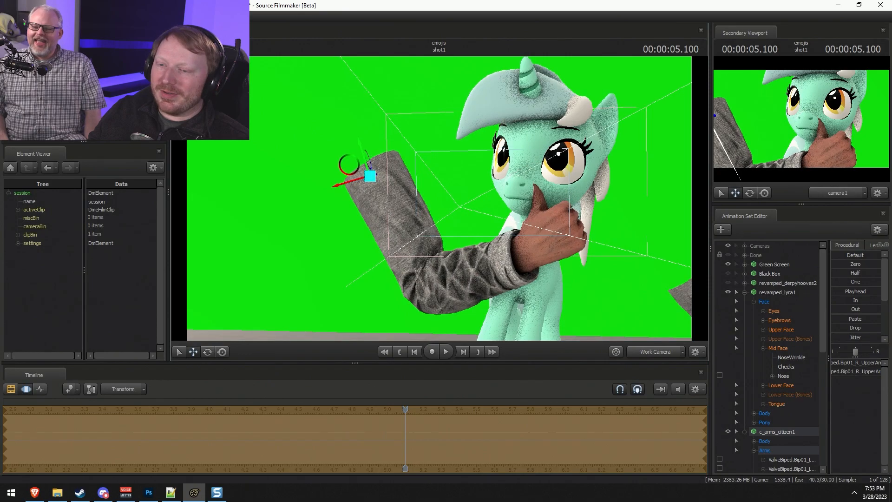
Adjust the right upper arm's position and rotate it to bring the thumb over the pony's muzzle.
left_click_drag(419, 190, 420, 216, "alt")
left_click_drag(363, 174, 359, 182)
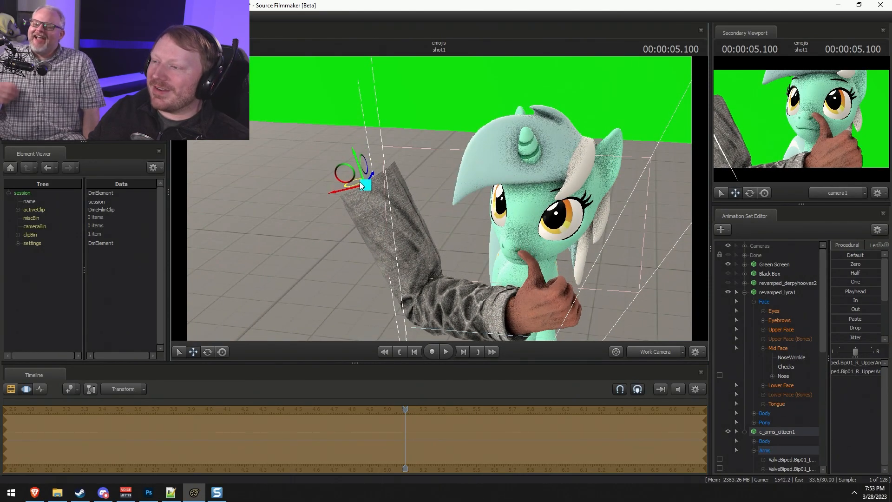
key("e")
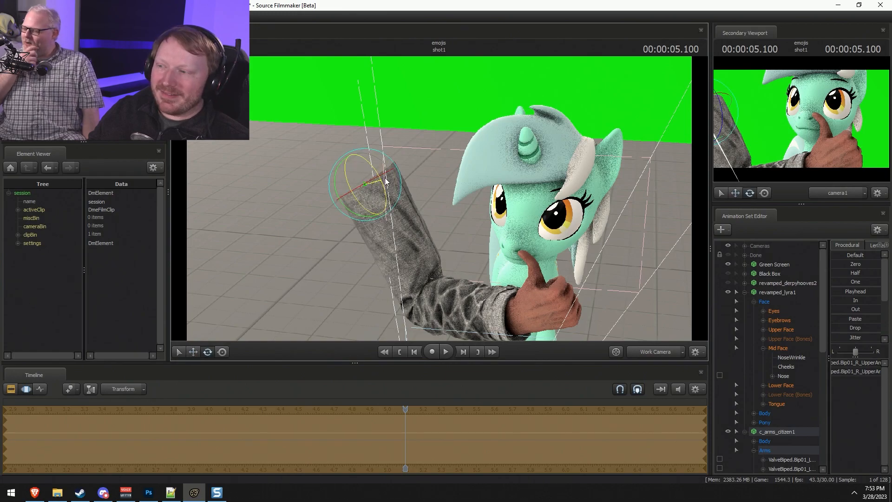
left_click_drag(378, 176, 386, 174)
key("w")
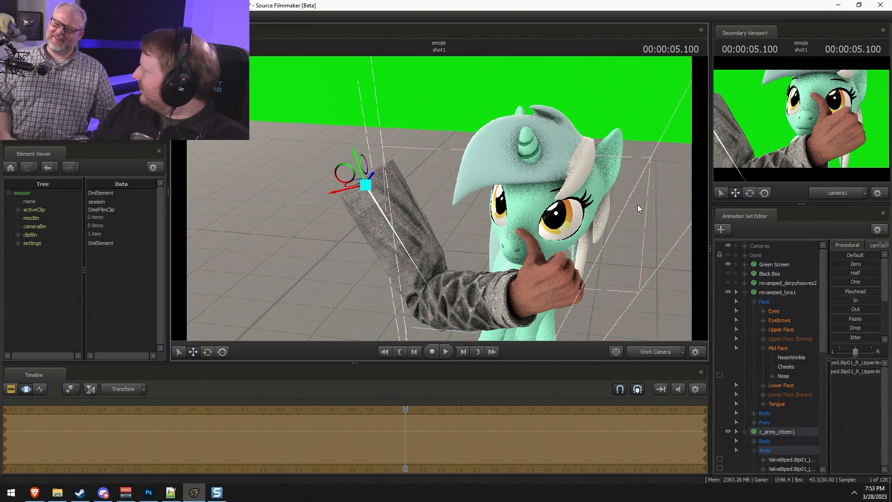
Rotate the right hand slightly, and lower the right upper arm bone to drop the thumbs-up beside the pony's chin.
left_click(543, 287)
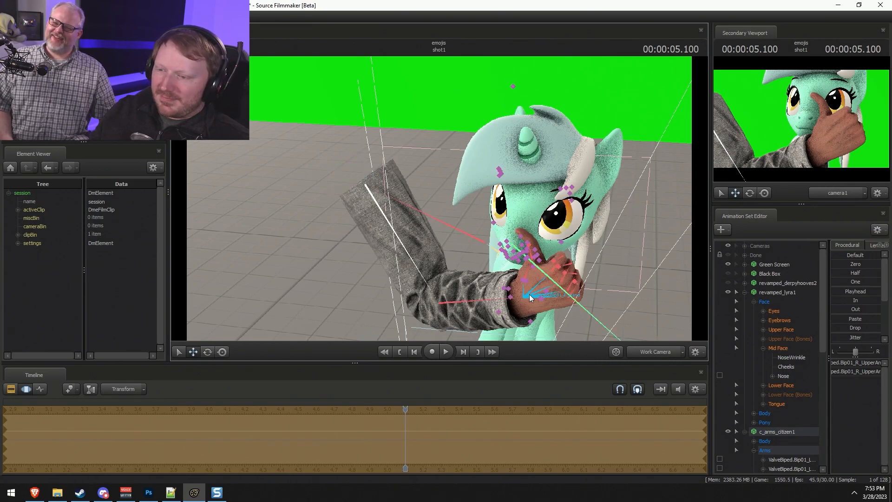
key("e")
left_click_drag(532, 279, 527, 278)
key("w")
left_click(376, 206, "ctrl")
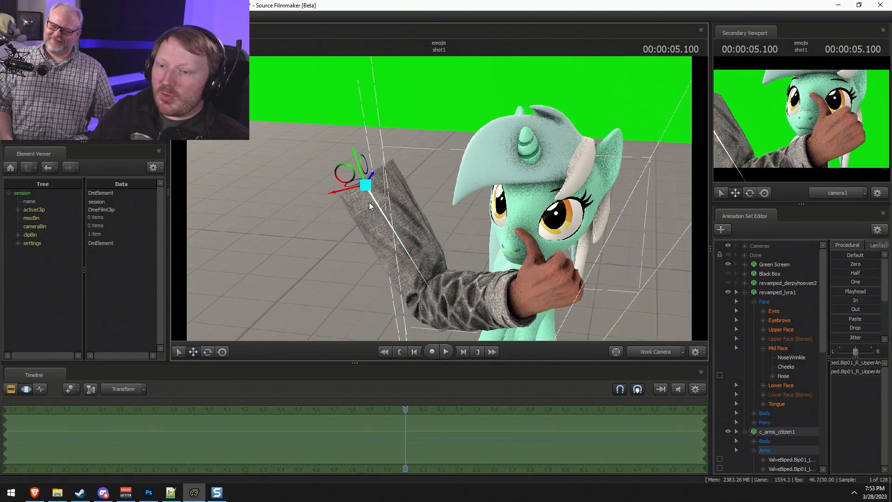
left_click_drag(349, 177, 352, 193)
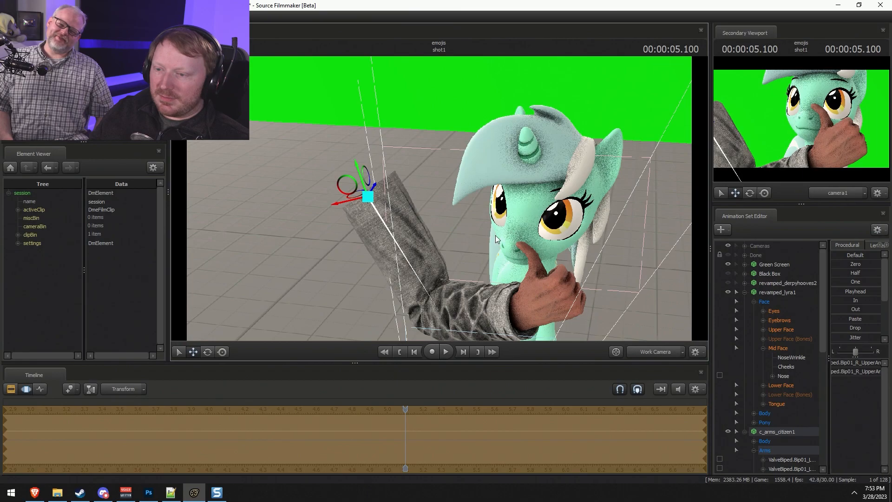
Select the pony's Neck, Head, Chest1 and Chest2 bones together for rotation.
left_click(526, 277, "ctrl")
left_click_drag(650, 265, 445, 199, "alt")
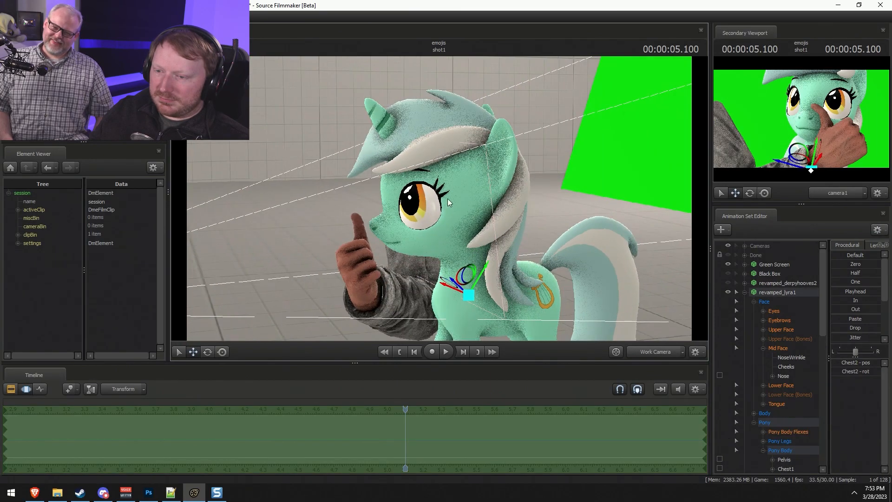
left_click(462, 275, "ctrl")
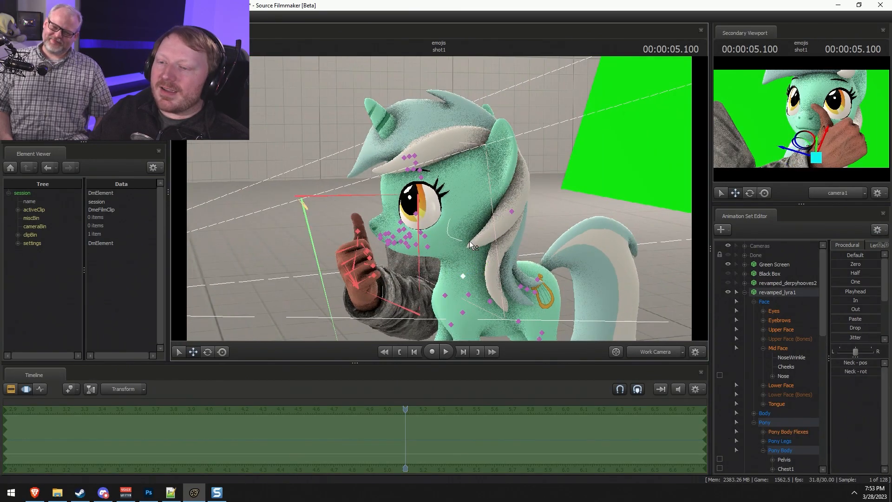
left_click(473, 244, "ctrl")
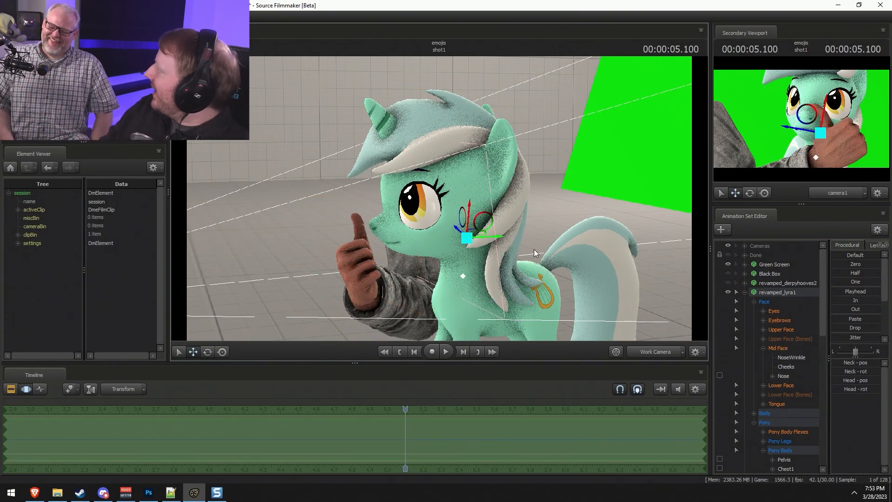
left_click_drag(566, 233, 639, 233, "alt")
key("e")
key("ctrl")
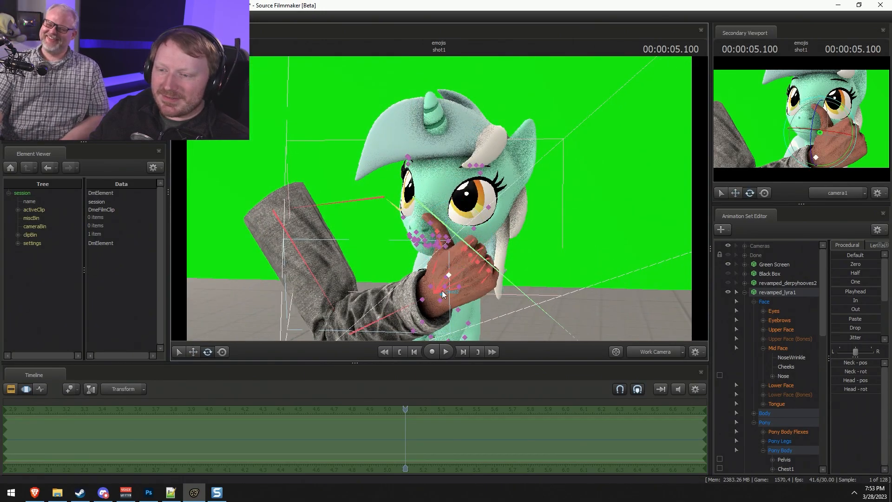
left_click(440, 301, "ctrl")
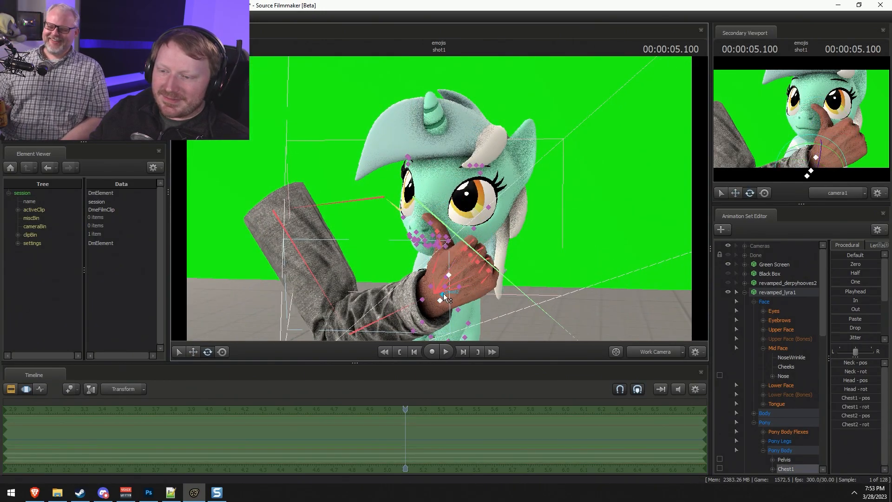
Set the rotation mode to Local, rotate the selected bones to tilt the pony's head sideways, and check the pose through camera1.
right_click(442, 295)
mouse_move(478, 315)
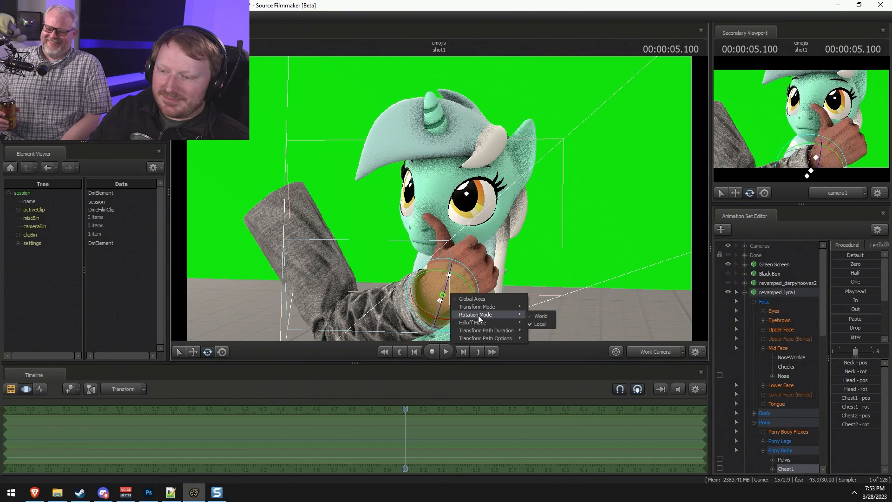
left_click(535, 321)
mouse_move(479, 288)
left_mouse_down()
mouse_move(457, 295)
mouse_move(468, 292)
mouse_move(461, 286)
left_mouse_up()
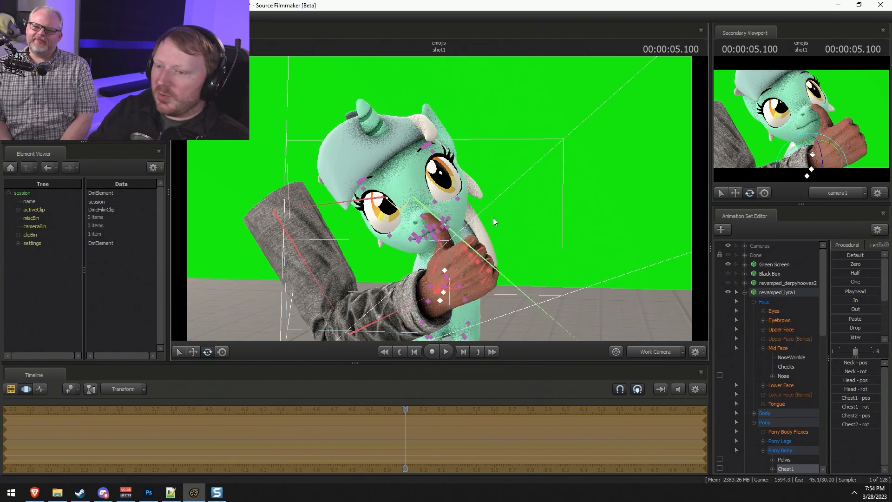
left_click(656, 353)
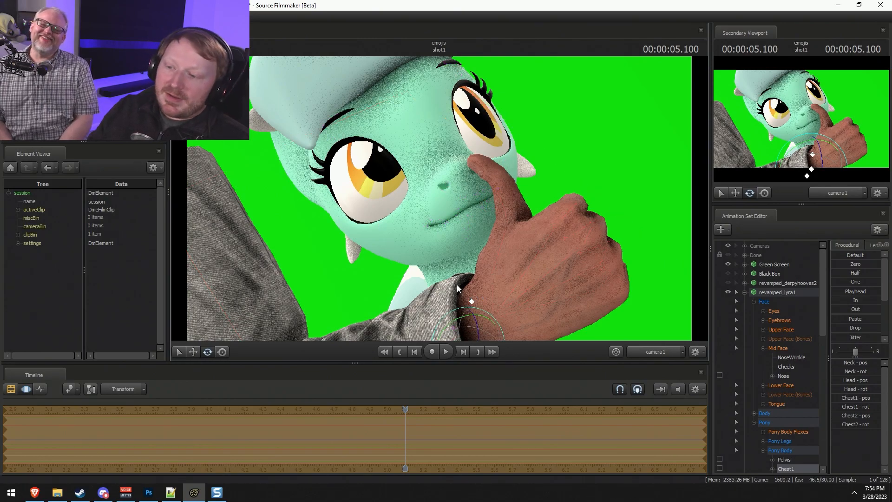
In the work camera view, rotate and shift the right upper arm to place the thumbs-up in front of the pony's cheek.
left_click(655, 352)
left_click_drag(430, 224, 444, 238)
left_click(426, 222, "ctrl")
left_click(399, 190, "ctrl")
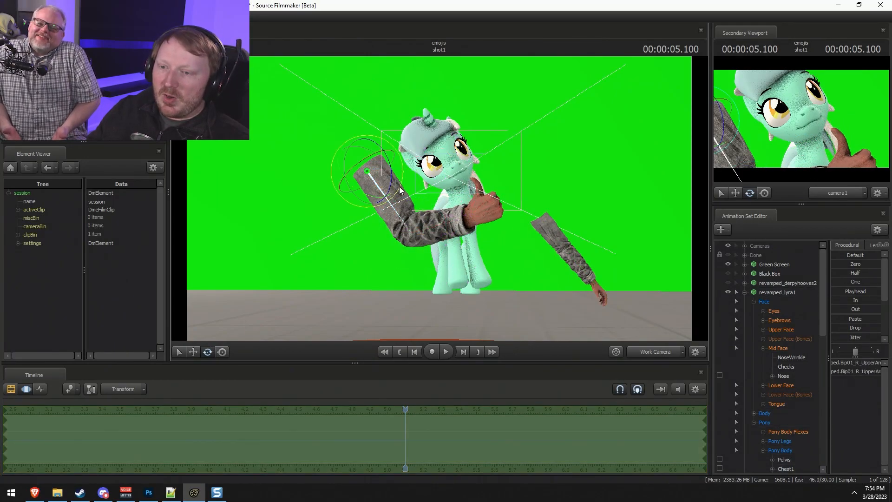
left_click_drag(405, 192, 357, 187)
key("w")
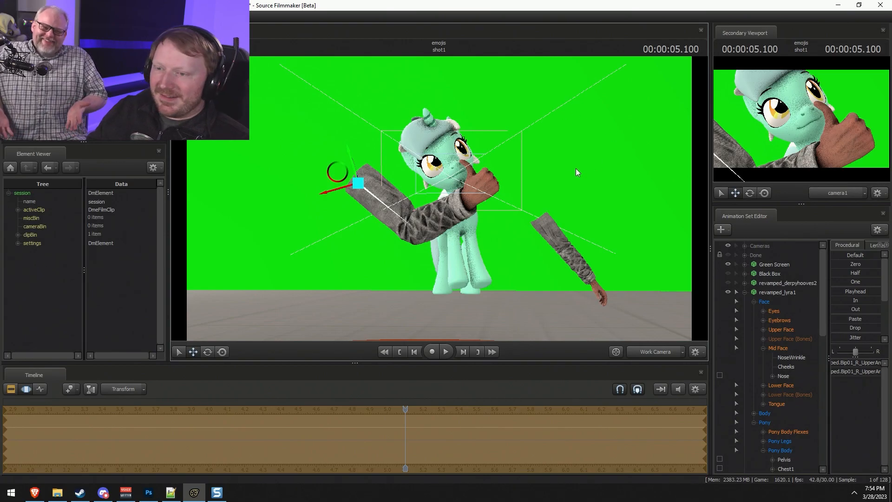
Select the right hand bone and rotate it slightly in the camera1 view to refine the thumb's angle.
left_click(485, 190)
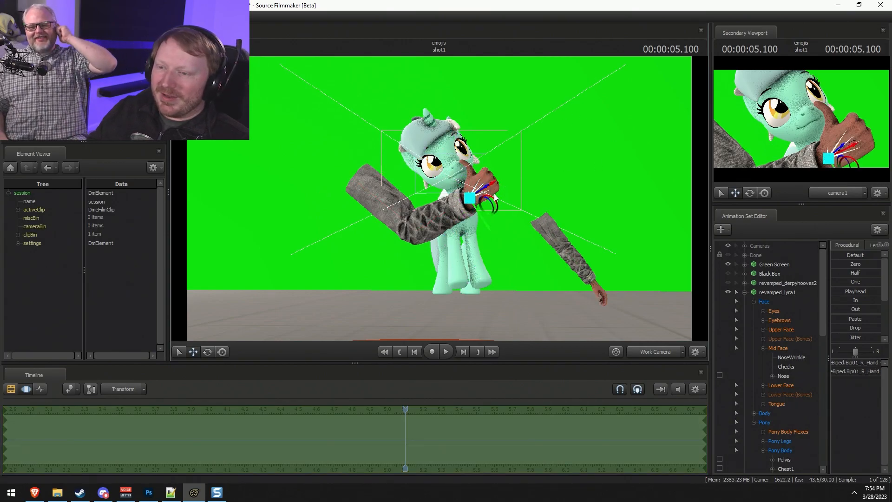
left_click(635, 352)
key("e")
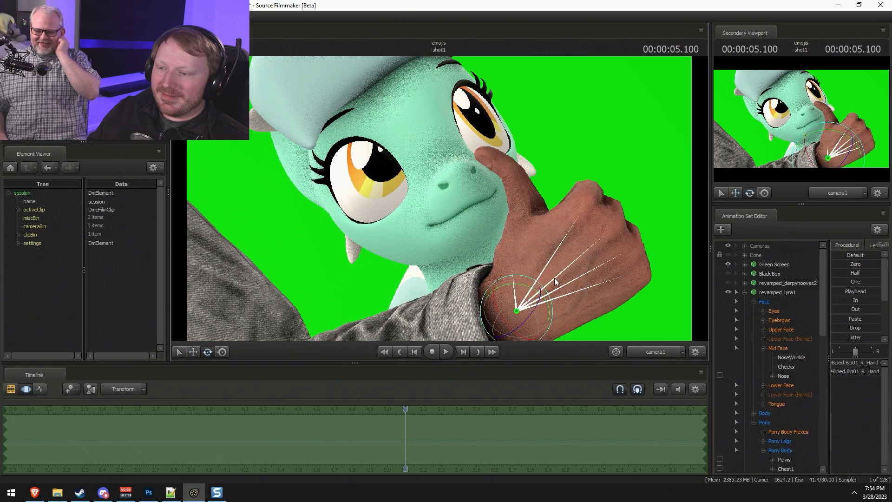
left_click_drag(549, 292, 547, 289)
left_click(454, 328)
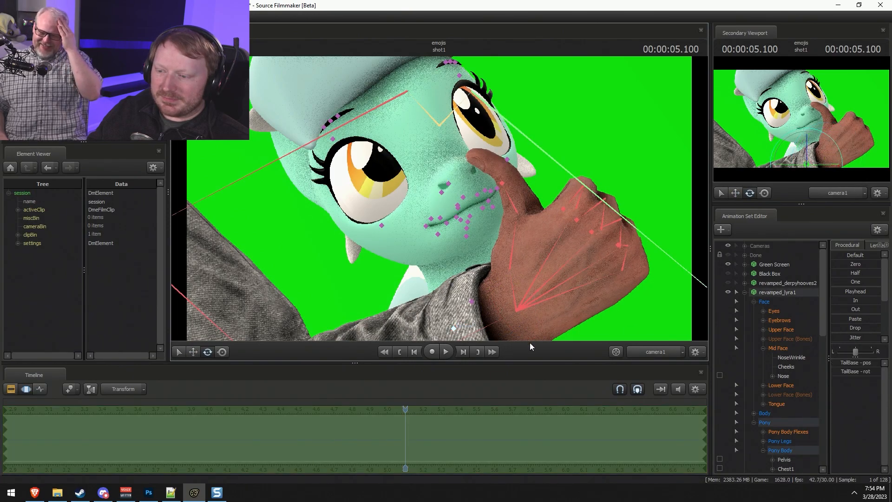
Select the pony's Head bone from behind in the work camera, then rotate it through camera1 to turn the face away from the hand.
left_click(631, 352, "ctrl")
key("s")
left_click_drag(439, 199, 439, 241)
left_click_drag(440, 182, 397, 109)
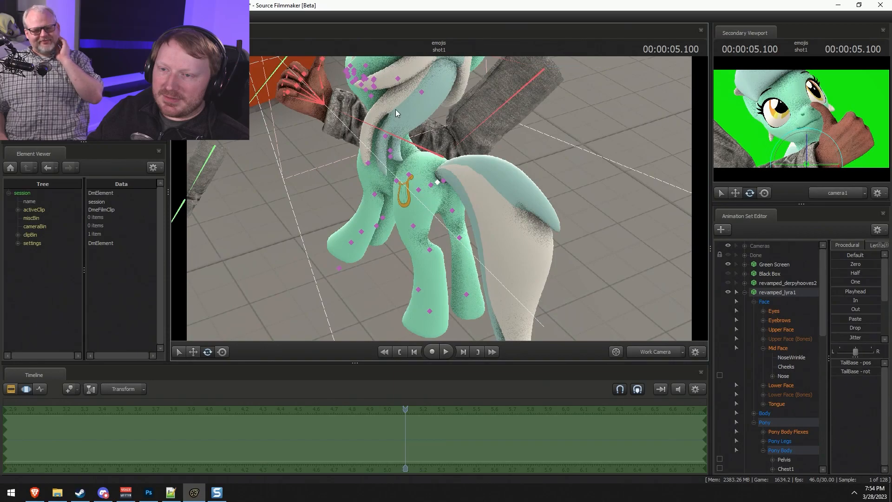
left_click(397, 104)
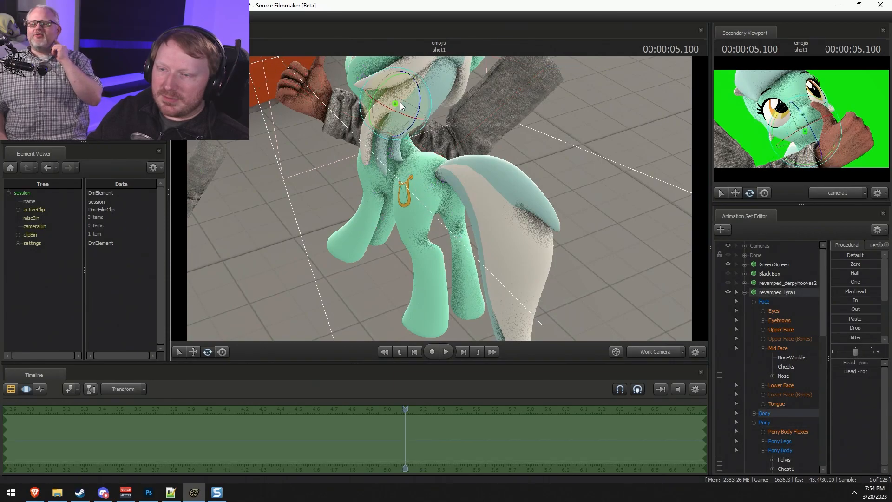
left_click_drag(399, 85, 422, 81)
key("ctrl+z")
left_click_drag(510, 118, 464, 100)
key("d")
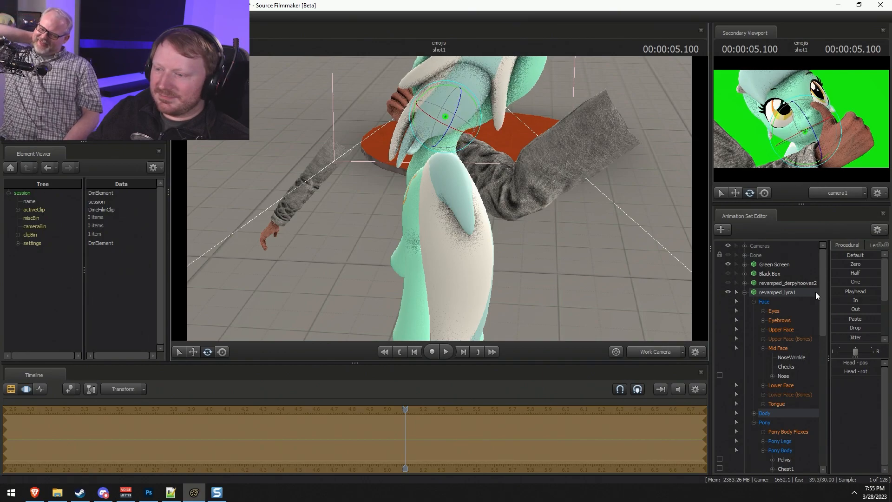
left_click(653, 355)
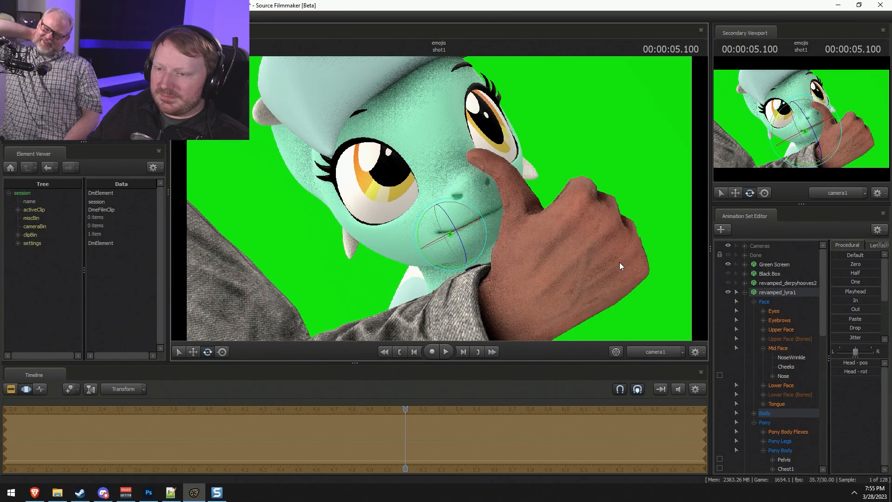
left_click_drag(487, 249, 462, 242)
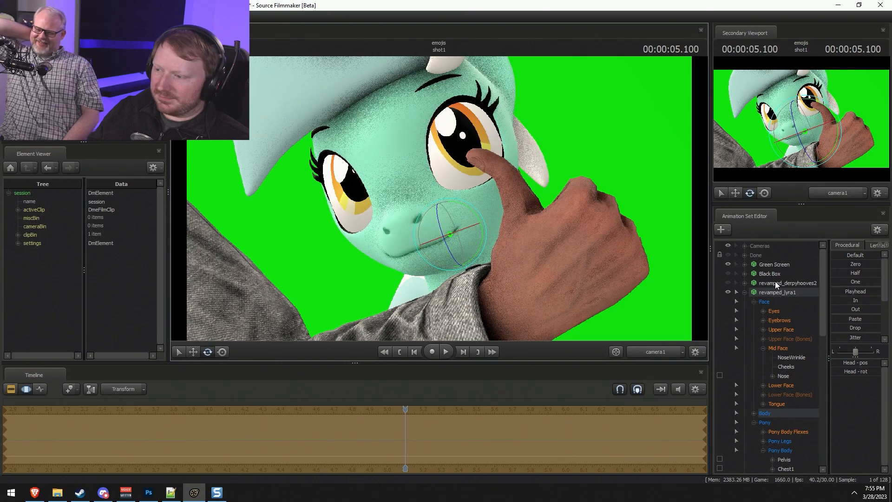
Lock the pony's eye viewTarget to camera1's transform and zero the viewTarget to aim the eyes at the camera.
left_click(745, 246)
left_click(754, 255)
left_click(765, 262)
left_click(764, 264)
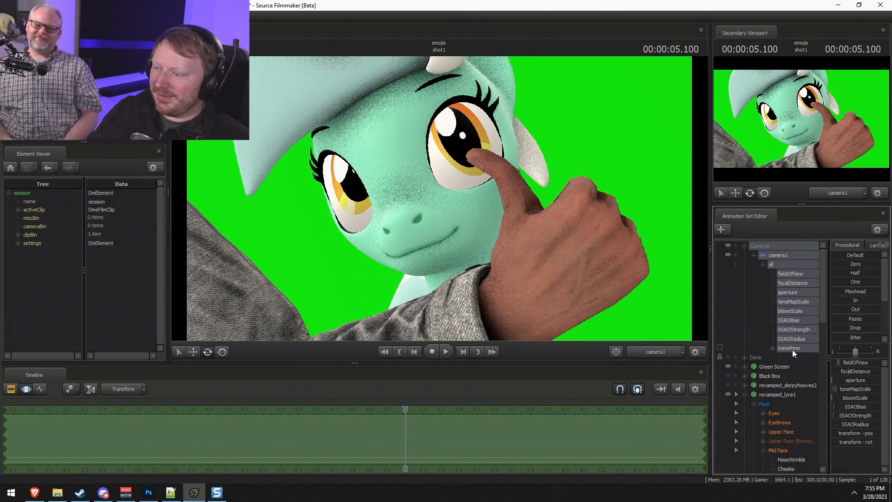
left_click(764, 414)
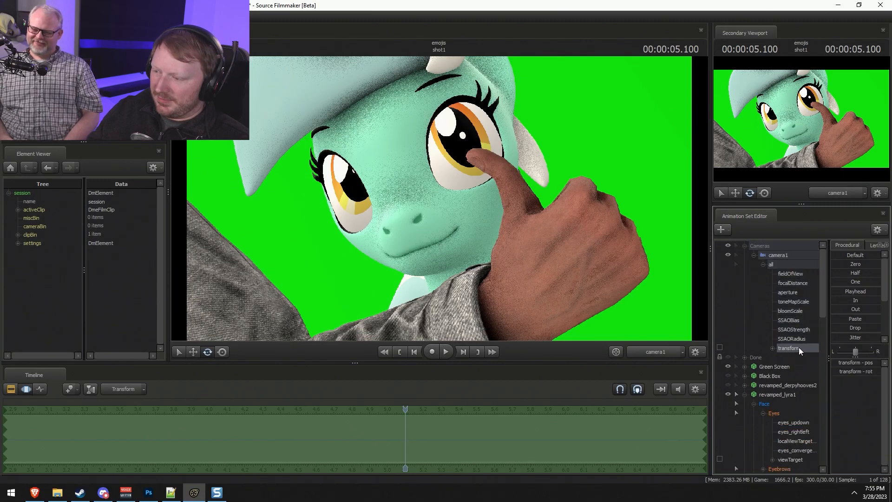
left_click(797, 451)
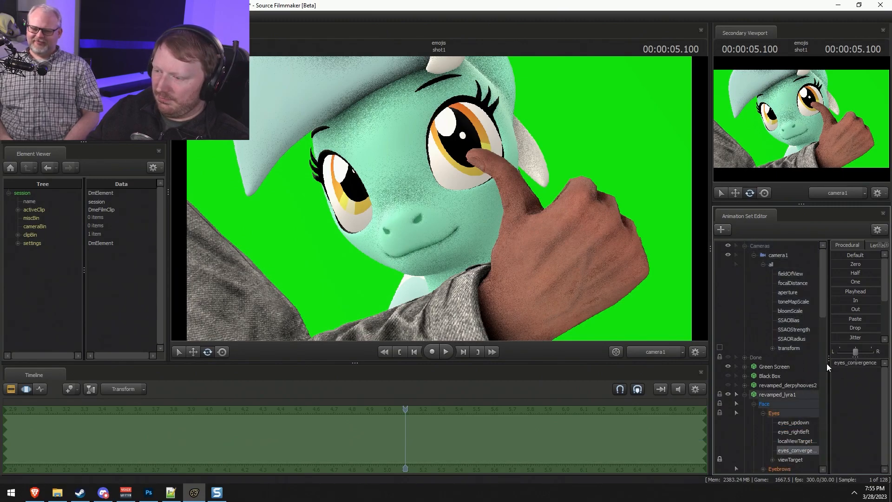
left_click(791, 460)
left_click(838, 262)
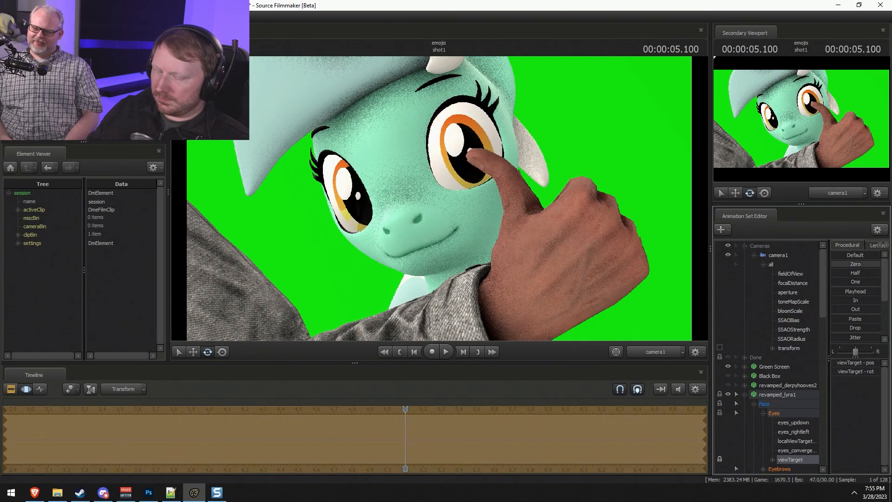
key("ctrl")
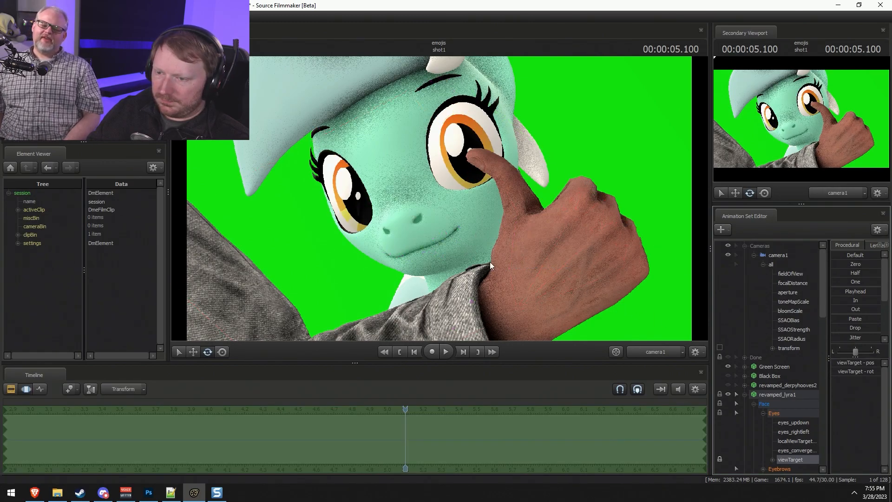
left_click(515, 308, "ctrl")
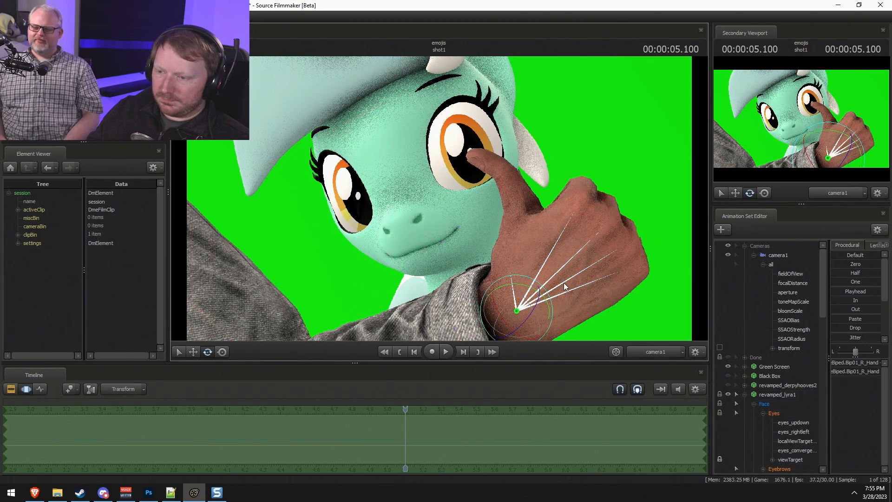
left_click_drag(554, 301, 477, 220)
key("Escape")
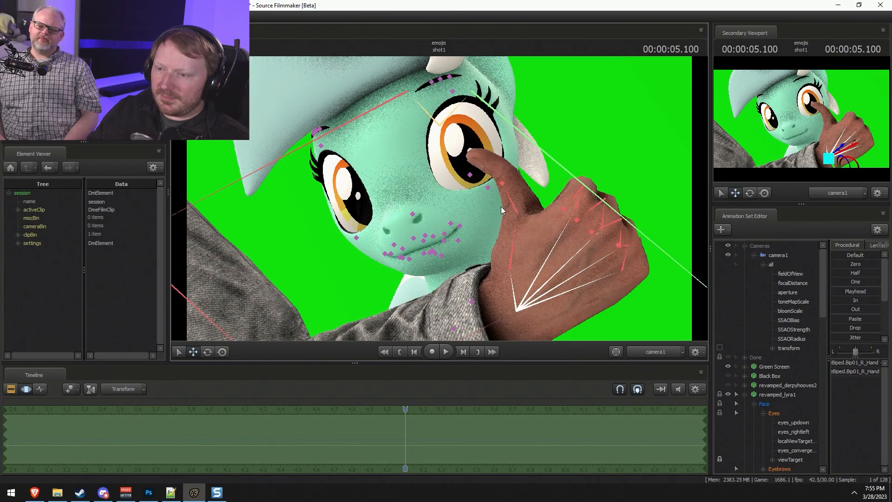
Rotate the right thumb's base bone slightly to adjust the thumbs-up, and check the shot without the bone overlay.
left_click(508, 201, "ctrl")
left_click(509, 199, "ctrl")
mouse_move(534, 195)
left_mouse_down()
mouse_move(538, 205)
mouse_move(530, 205)
left_mouse_up()
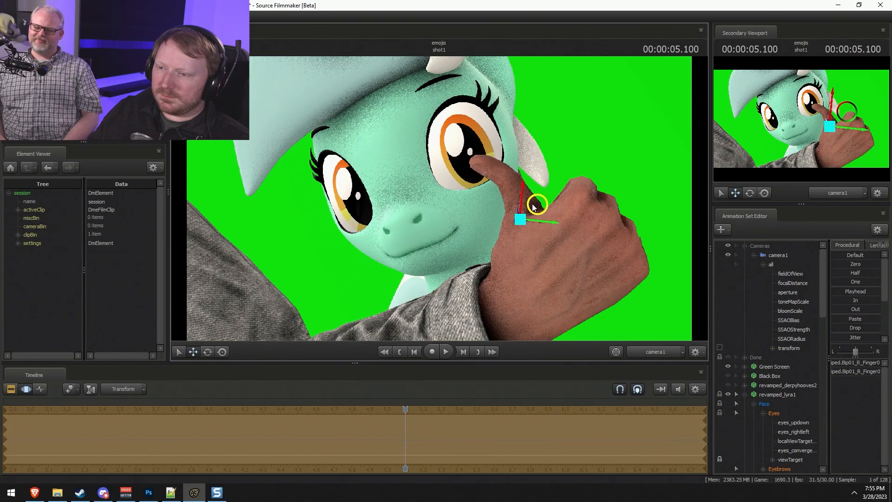
key("F2")
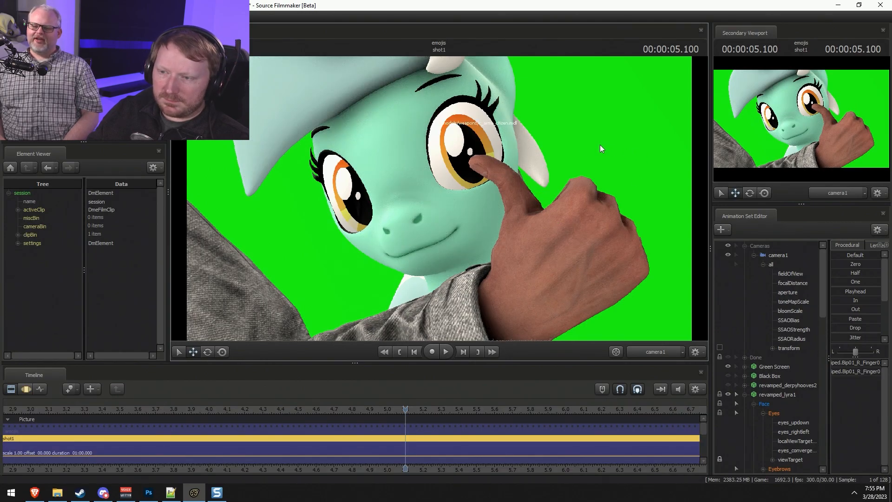
key("F3")
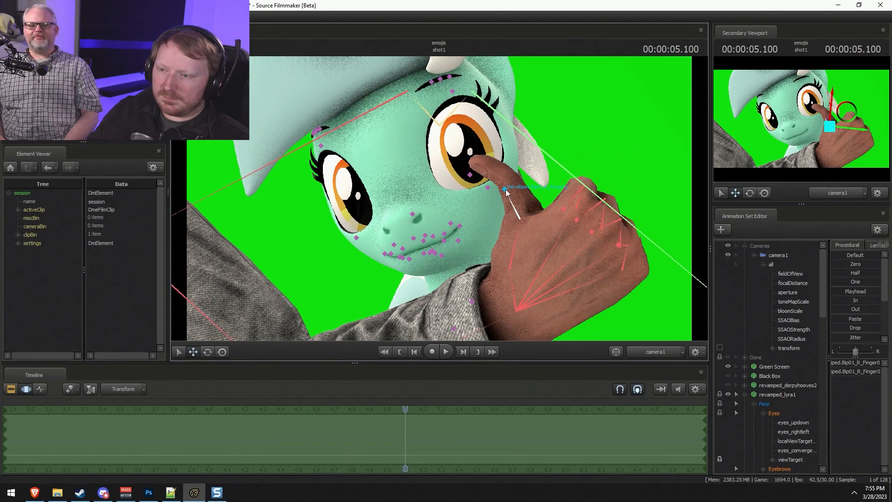
Rotate the right thumb's middle bone in the camera1 view to fine-tune the bend of the raised thumb.
left_click(506, 189, "ctrl")
key("e")
left_click_drag(479, 209, 476, 205)
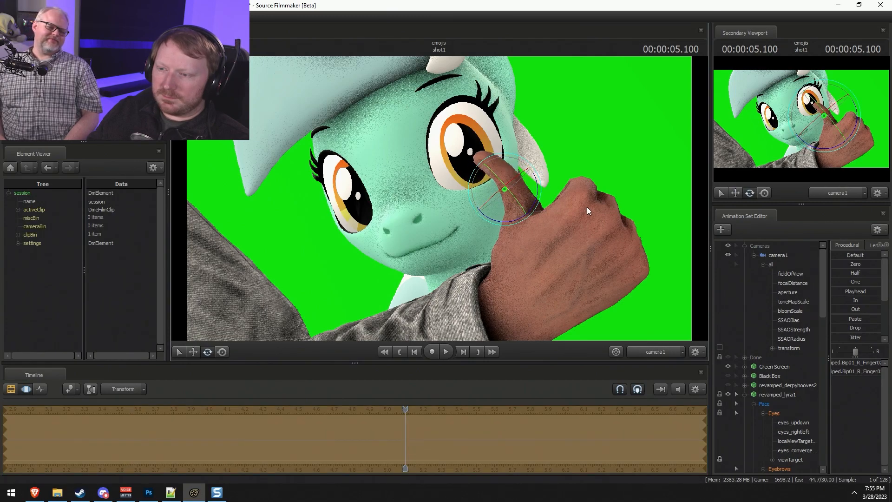
Select the right index finger's bone near the knuckle and rotate it slightly to adjust the closed fist.
left_click(567, 205, "ctrl")
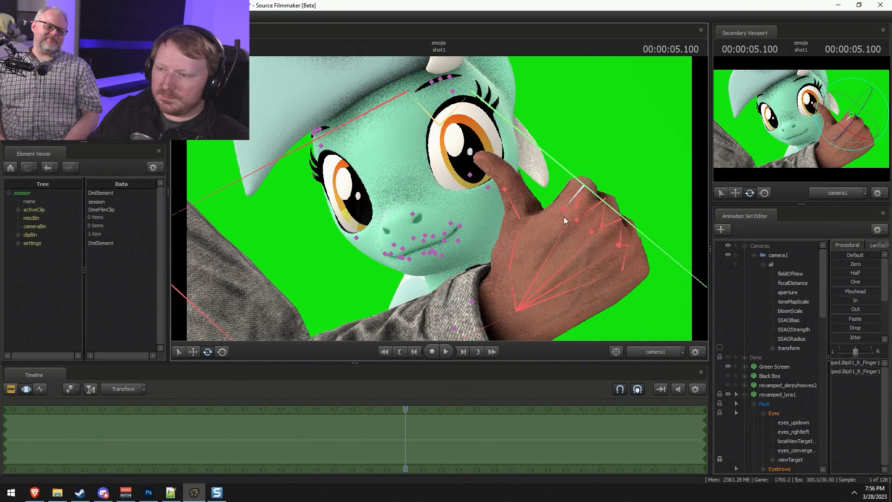
left_click_drag(583, 215, 582, 211)
key("ctrl+z")
left_click(583, 203, "ctrl")
left_click_drag(591, 214, 593, 195)
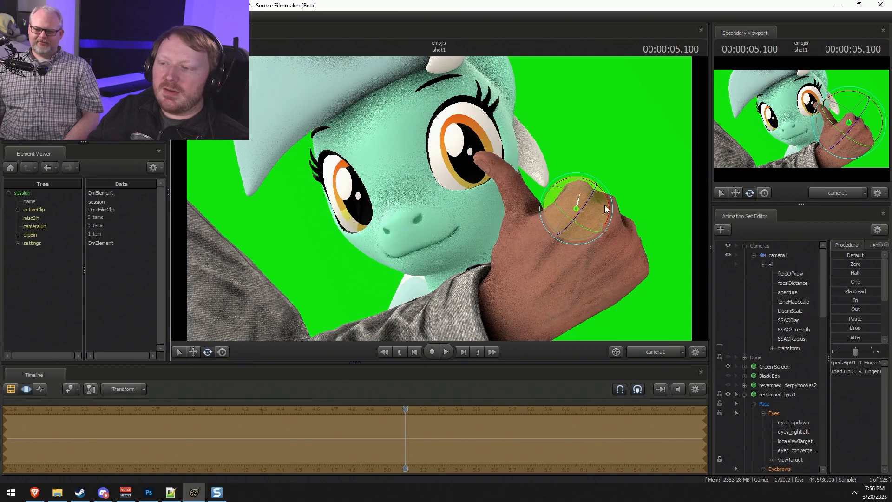
Rotate the right little finger's bone to tuck it into the fist, and check the hand with the move manipulator active.
key("ctrl")
left_click(621, 267, "ctrl")
left_click_drag(636, 274, 618, 262)
key("w")
key("ctrl")
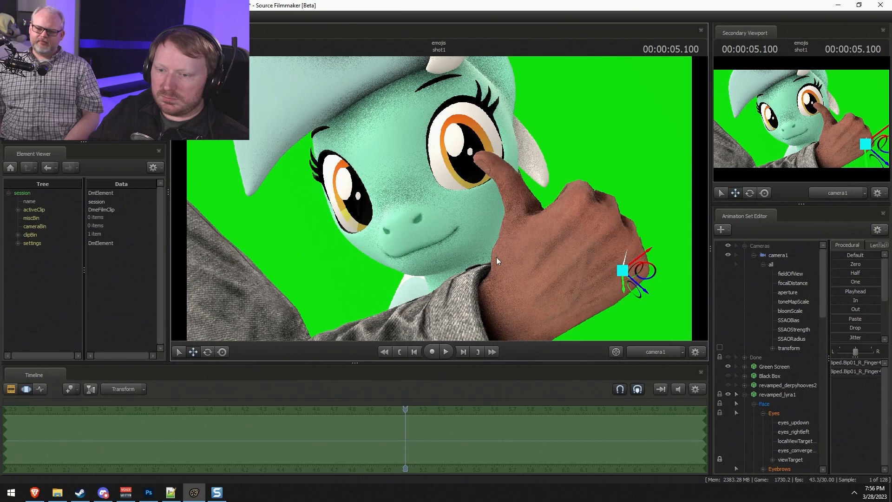
key("ctrl")
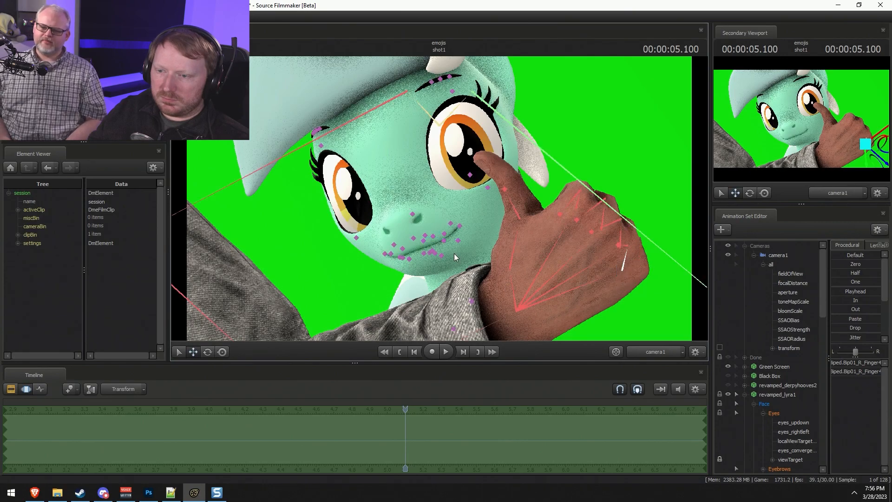
Select the pony's Pelvis bone in the work camera, then move and rotate it to change the body's position and tilt.
left_click(473, 301, "ctrl")
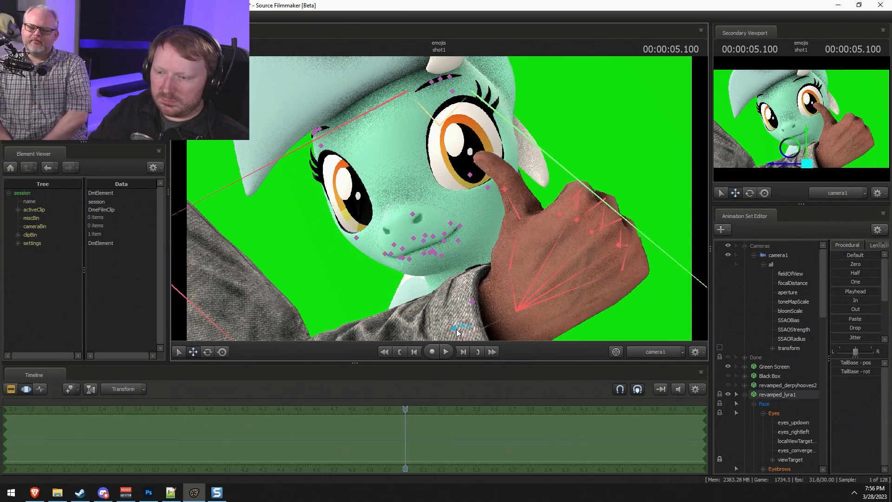
left_click(670, 355)
key("ctrl")
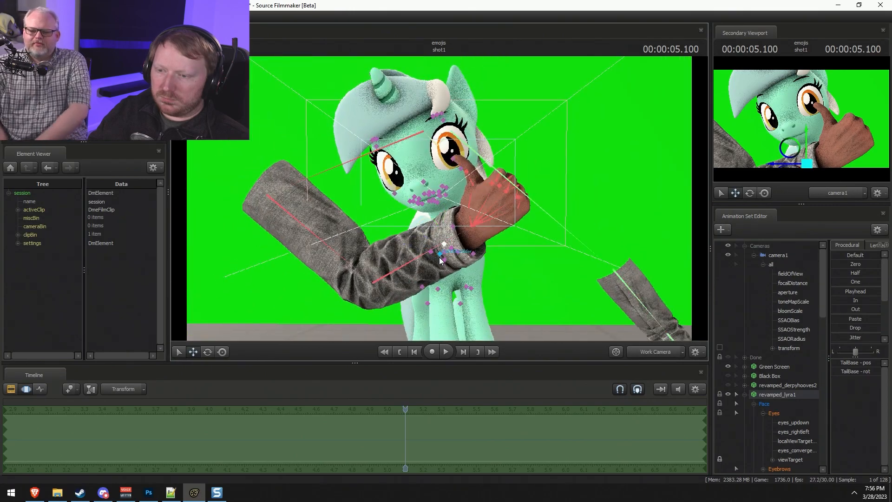
left_click(443, 252, "ctrl")
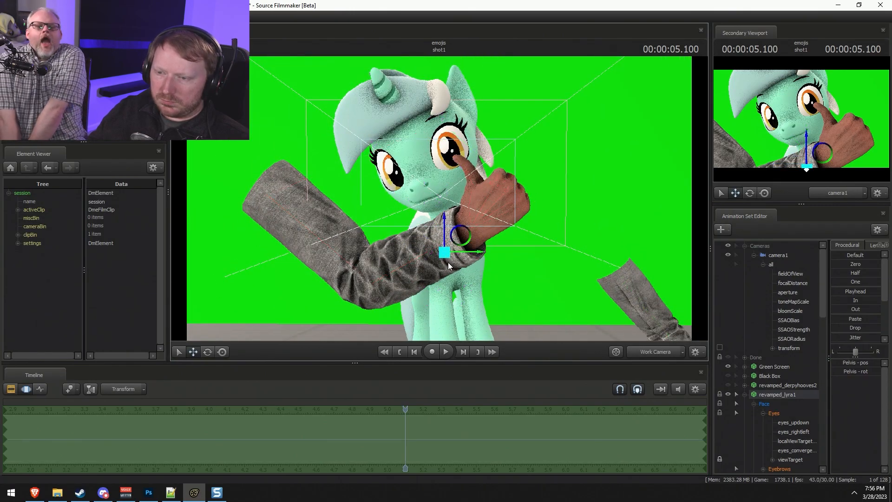
key("e")
key("w")
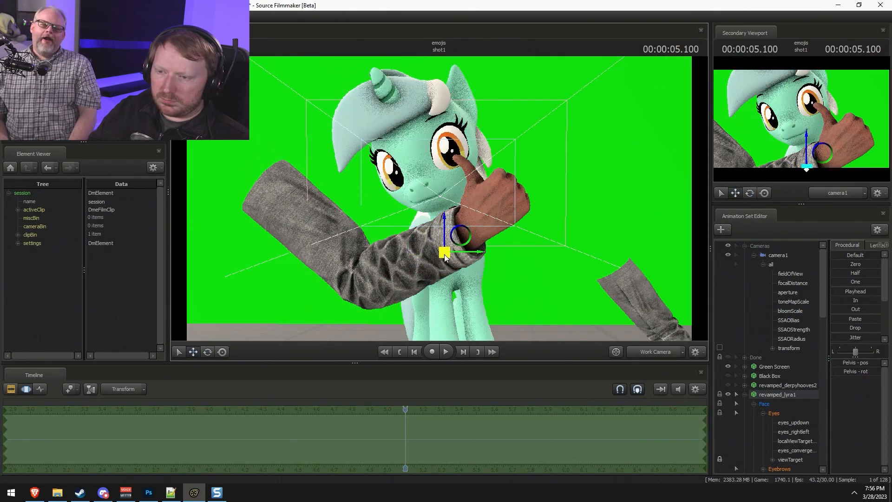
key("e")
mouse_move(456, 265)
left_mouse_down()
mouse_move(445, 258)
mouse_move(460, 247)
mouse_move(469, 261)
mouse_move(432, 247)
mouse_move(470, 250)
mouse_move(446, 276)
left_mouse_up()
key("w")
key("e")
key("w")
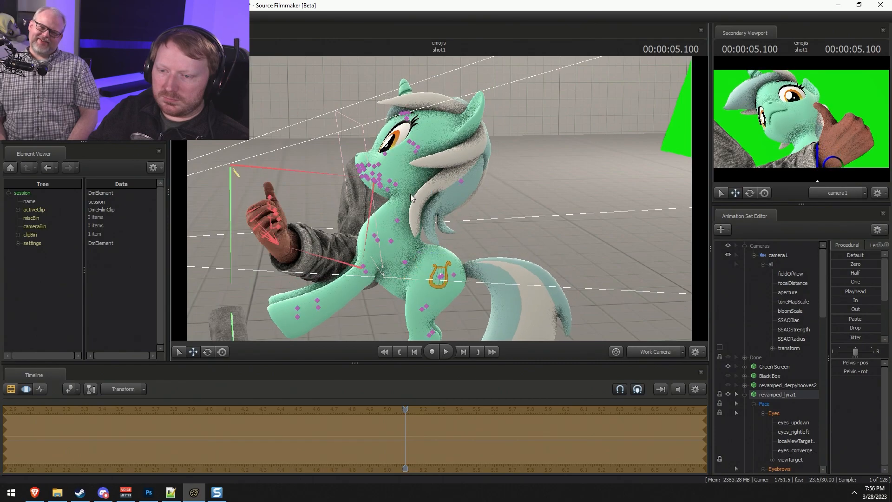
Rotate the pony's Chest2 bone in the work camera to straighten the upper body over the pelvis.
left_click(392, 242, "ctrl")
key("e")
left_click_drag(417, 222, 425, 212)
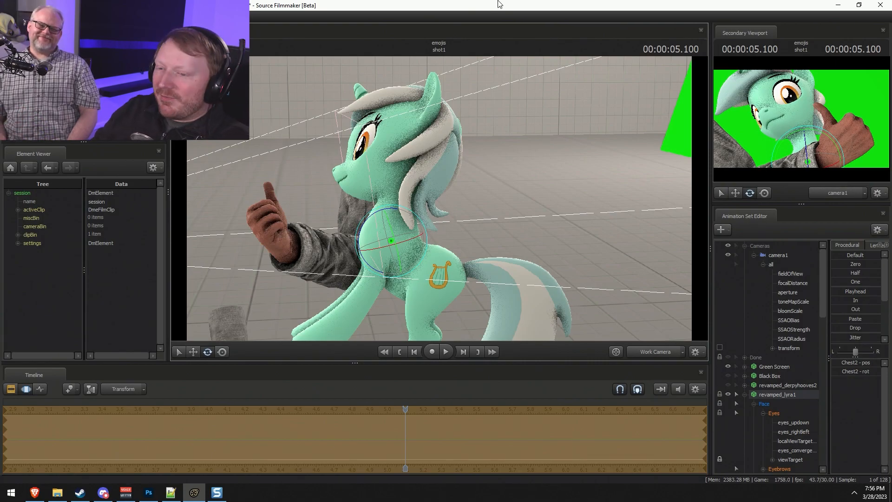
Through the camera1 view, rotate the pony's Chest2 bone further to turn the face toward the camera beside the thumb.
left_click(660, 352)
left_click(660, 351)
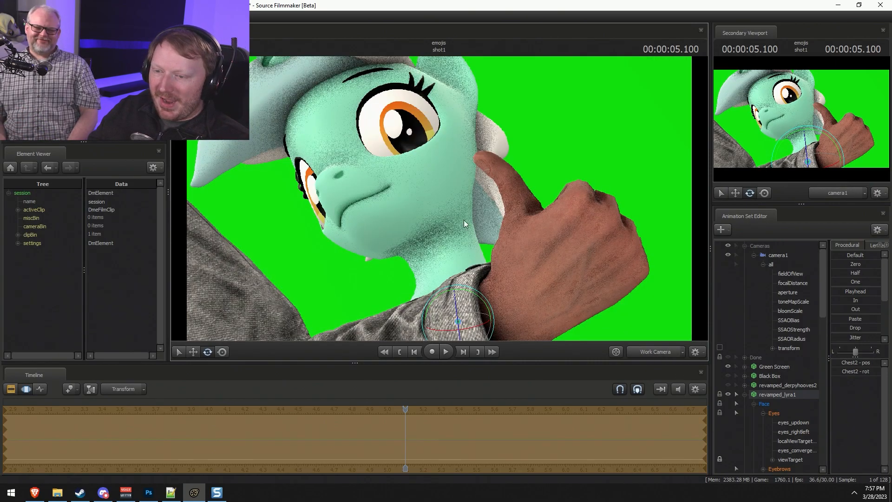
left_click(455, 283, "ctrl")
left_click_drag(463, 296, 458, 306)
left_click(458, 321)
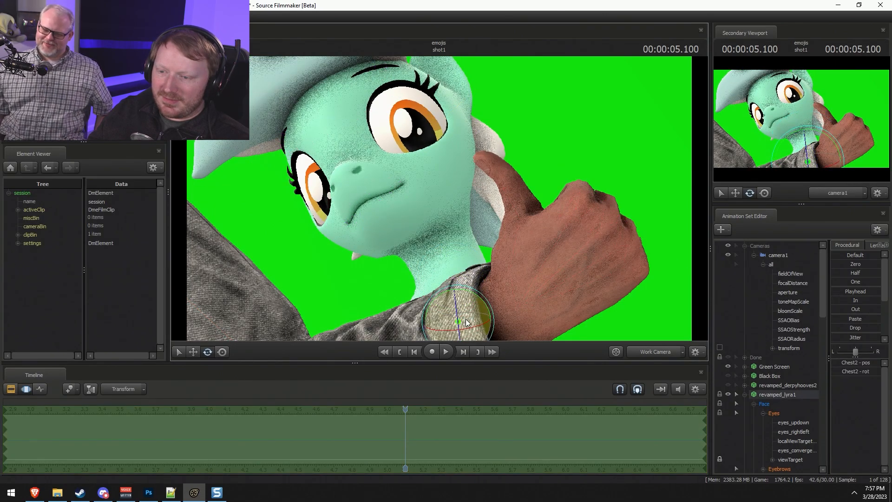
left_click_drag(479, 301, 481, 272)
left_click(457, 280, "ctrl")
left_click(447, 207)
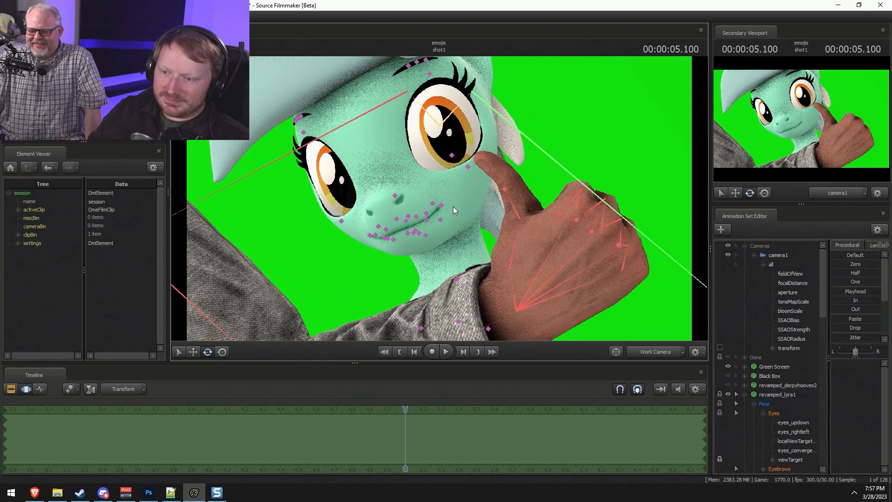
Move the pony's Pelvis bone in the work camera to lower the pony within camera1's frame.
left_click(660, 352)
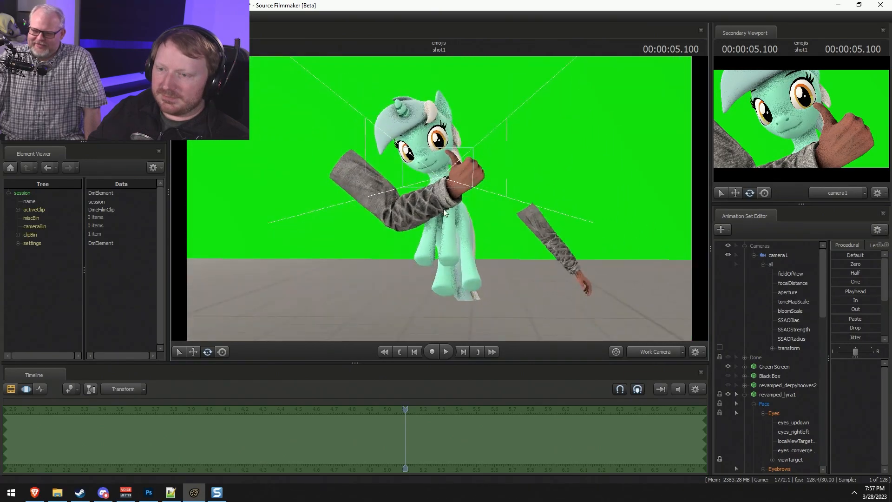
left_click(449, 213)
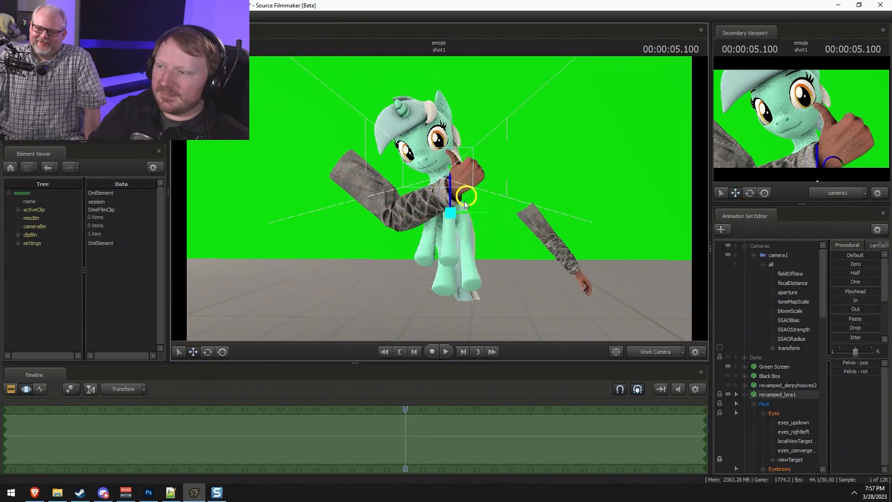
left_click_drag(466, 214, 450, 186)
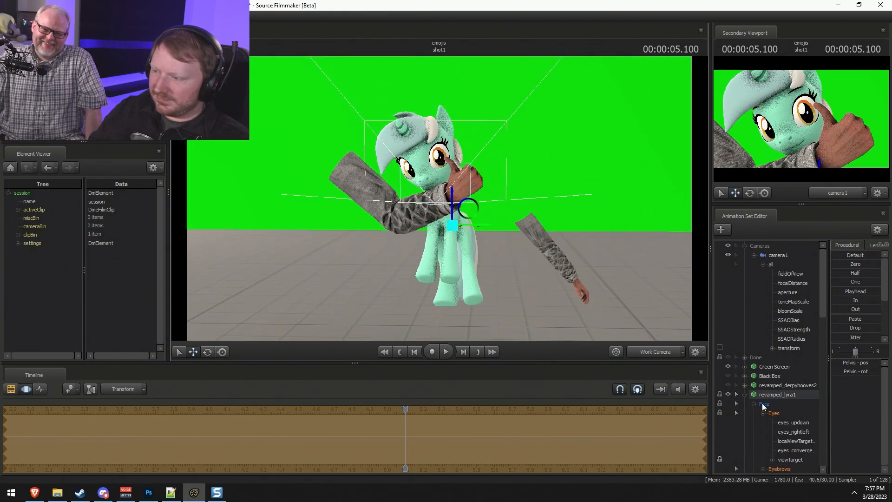
Find c_arms_citizen1's right upper arm bone in the animation set and move it to reposition the arm across the pony.
scroll(784, 418, "down", 10)
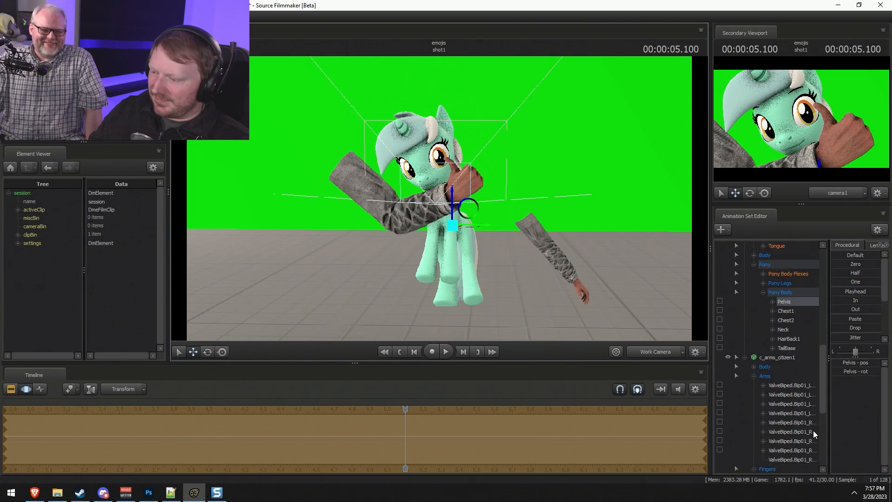
left_click(785, 386)
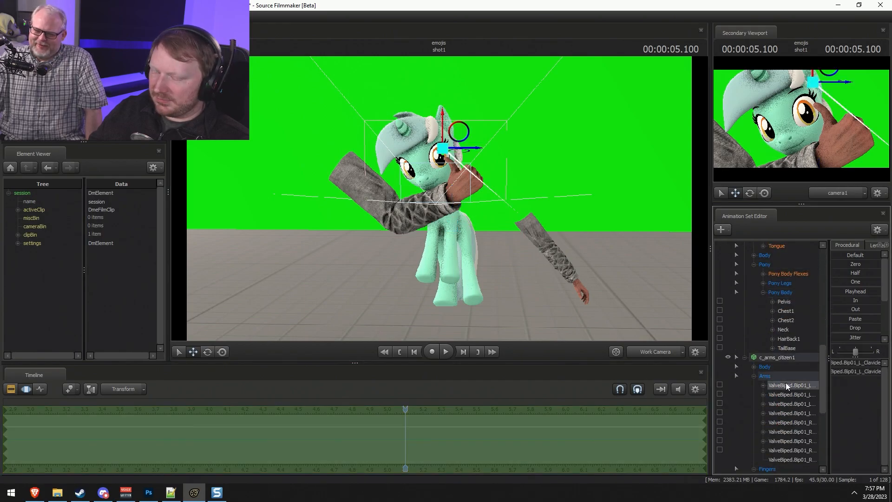
scroll(785, 419, "down", 6)
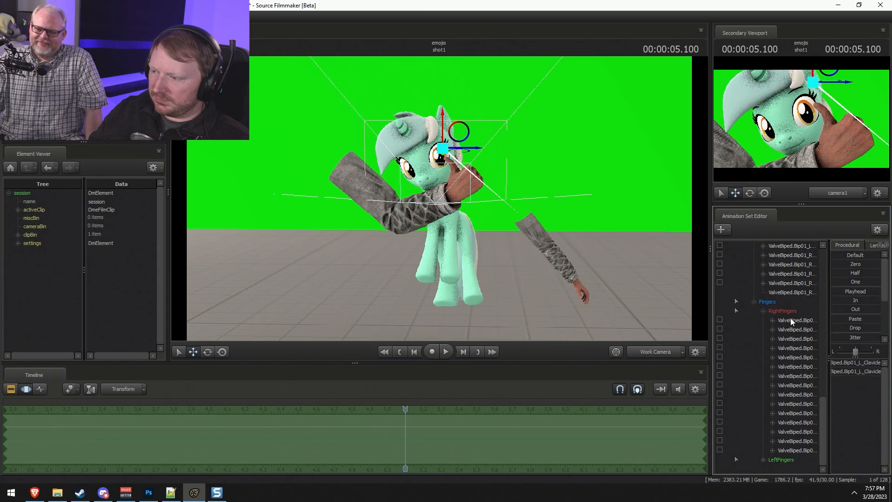
left_click(794, 292)
left_click_drag(869, 362, 860, 363)
scroll(790, 300, "up", 4)
left_click(800, 376)
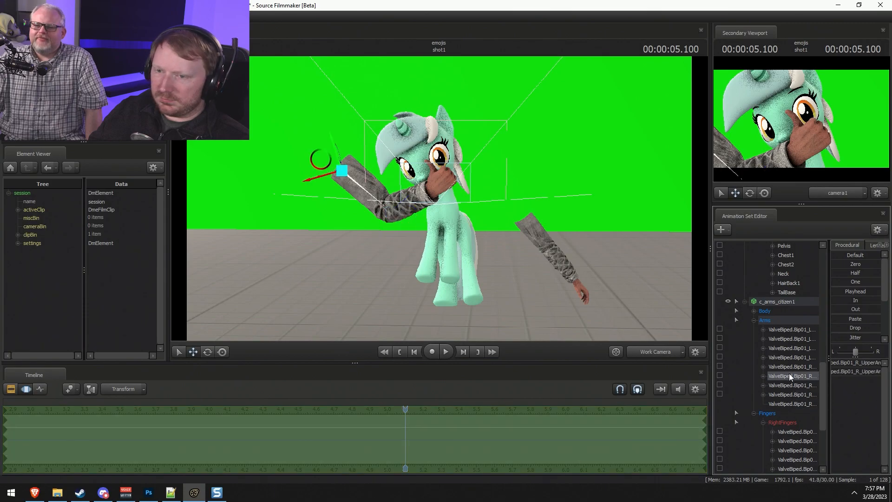
left_click_drag(319, 164, 336, 171)
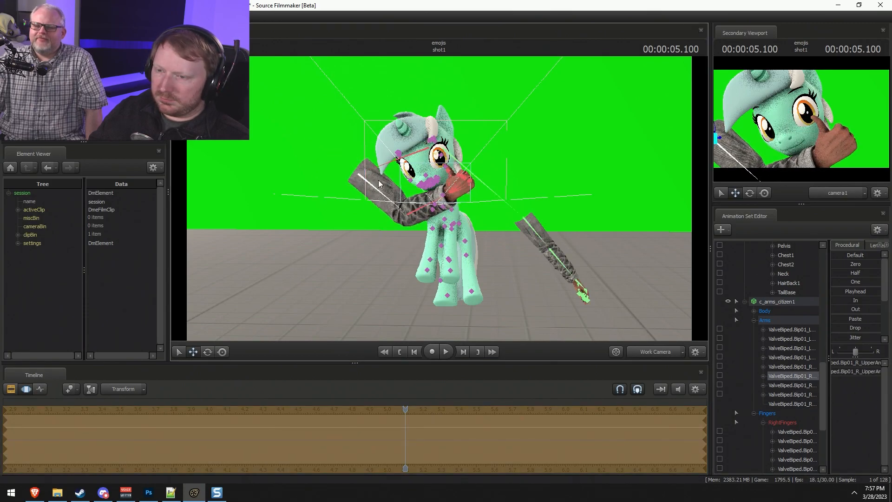
Select the right hand bone in the work camera and rotate it slightly.
left_click(456, 194, "ctrl")
key("e")
left_click_drag(482, 189, 483, 195)
left_click(454, 199, "ctrl")
left_click_drag(428, 201, 444, 212)
key("ctrl+z")
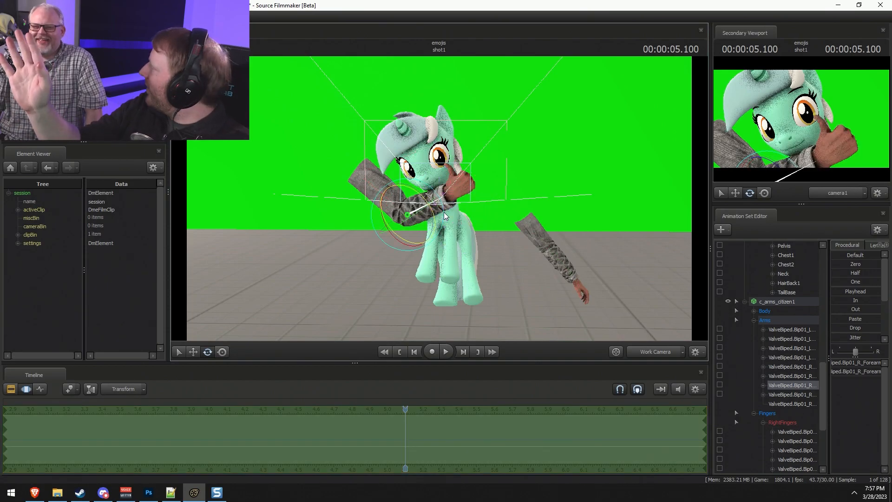
Move the right upper arm bone well down and outward, away from the pony's face.
key("ctrl")
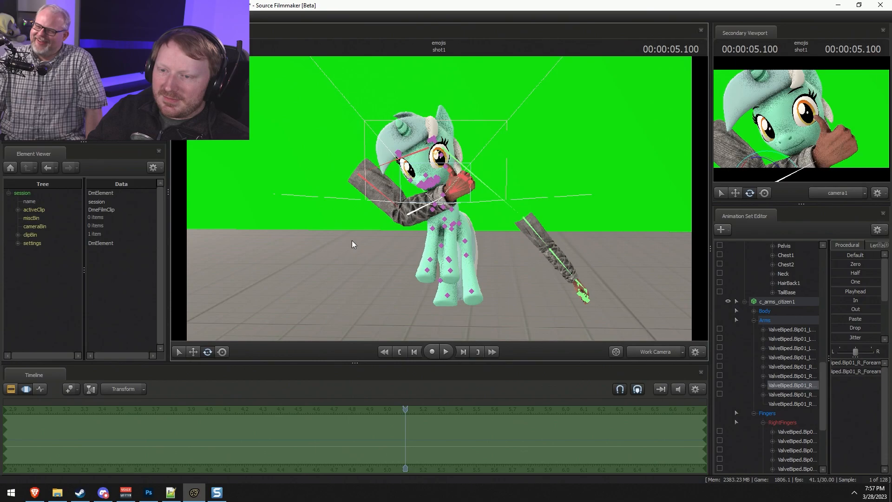
left_click(390, 207, "ctrl")
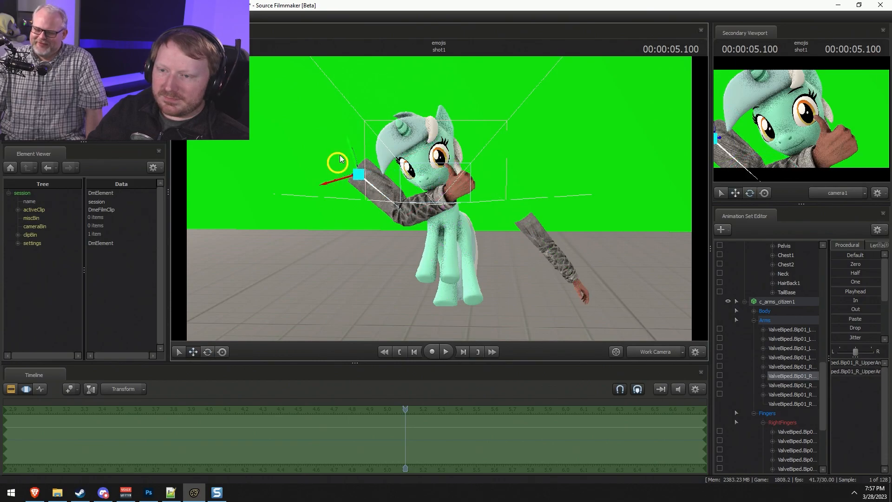
left_click_drag(342, 156, 222, 296)
Select the right forearm bone, then move and rotate it to bring the hand back beside the pony's face.
left_click(795, 389)
left_click_drag(376, 247, 511, 96)
left_click_drag(498, 213, 524, 134)
left_click_drag(484, 194, 439, 202)
key("e")
left_click_drag(390, 322, 339, 316)
key("w")
key("e")
key("w")
left_click_drag(446, 261, 425, 279)
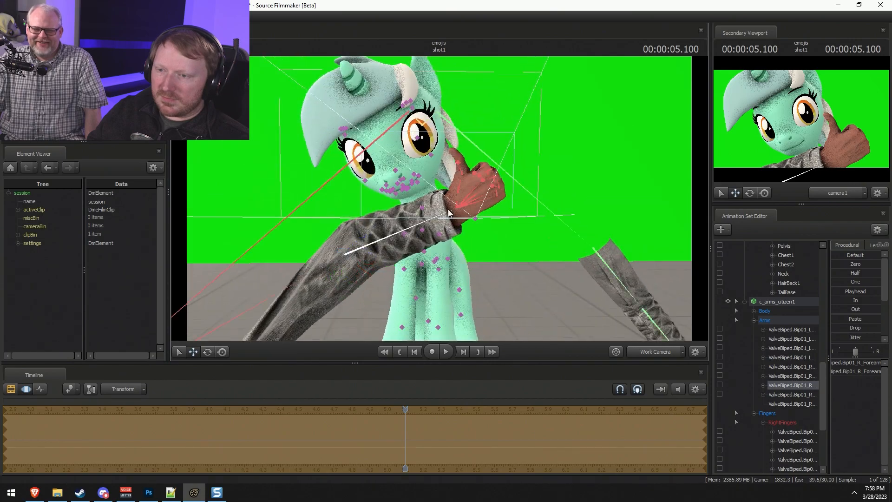
Rotate the right hand bone at the wrist to bring the thumb upright.
left_click(461, 202, "ctrl")
key("e")
mouse_move(475, 197)
left_mouse_down()
mouse_move(462, 183)
mouse_move(479, 198)
left_mouse_up()
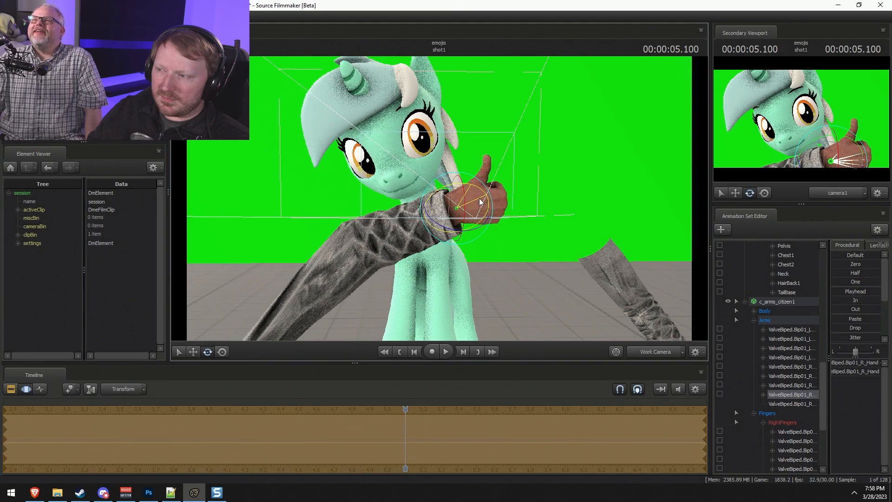
Reposition the right forearm bone to angle the sleeve more steeply, with the thumbs-up close to the pony's cheek.
left_click(372, 229)
left_click_drag(372, 229, 365, 212)
left_click_drag(341, 264, 441, 199)
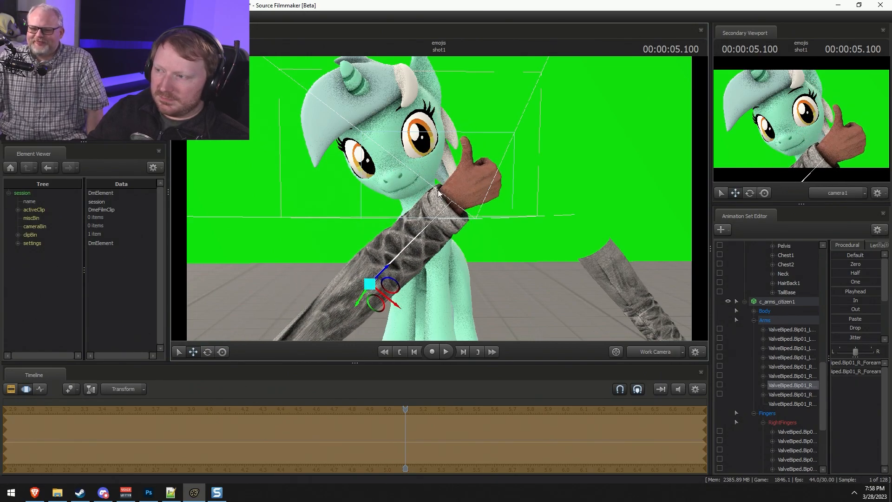
Through the camera1 view, shape the pony's smile with the Lower Face controls MouthSmirk, MouthGrin and MouthCurve.
scroll(739, 310, "up", 6)
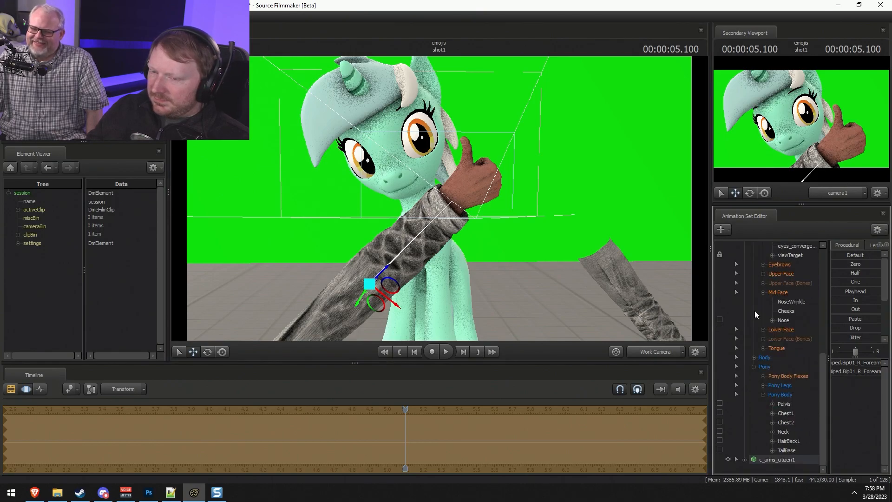
left_click(659, 352)
left_click(659, 352, "ctrl")
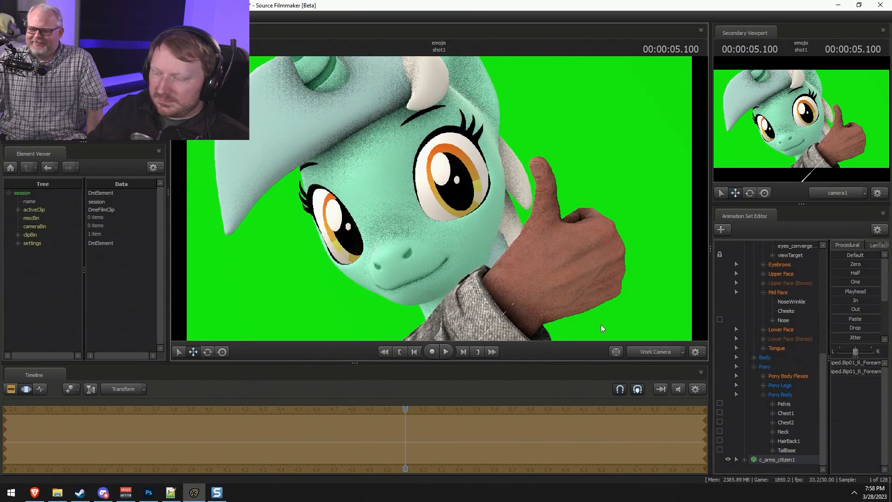
scroll(780, 361, "up", 1)
left_click(779, 360)
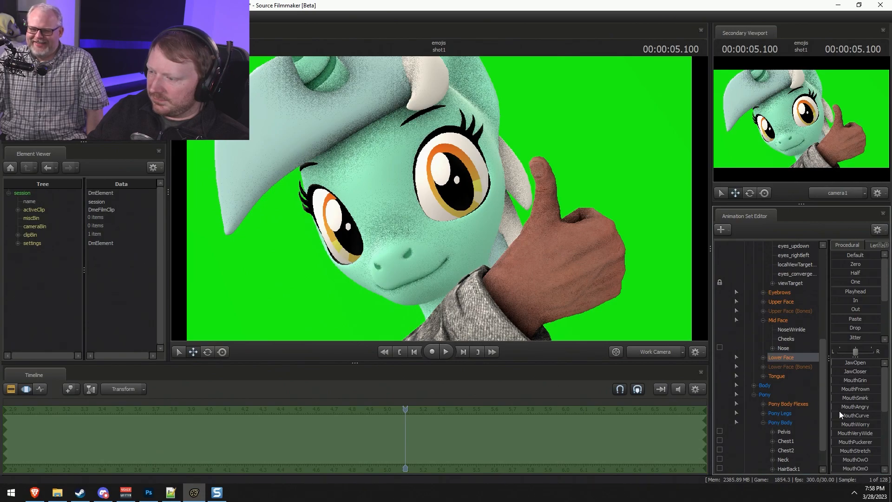
left_click(837, 399)
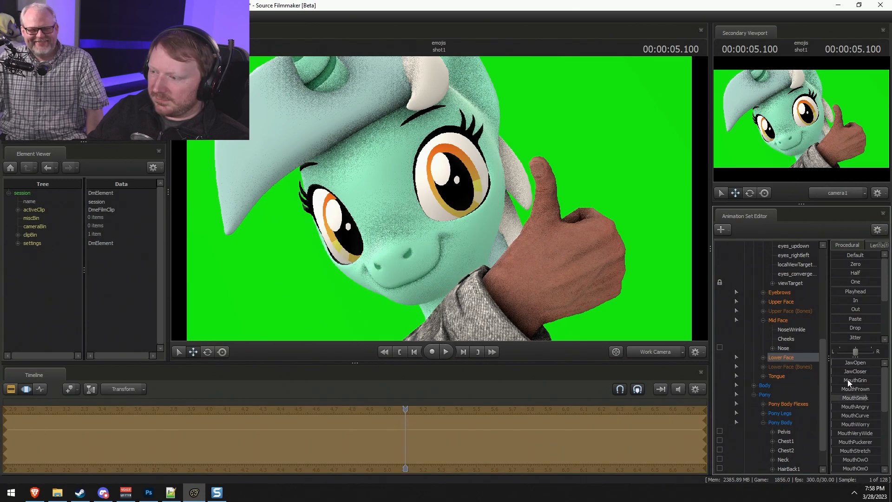
mouse_move(847, 379)
left_mouse_down()
mouse_move(856, 378)
mouse_move(854, 365)
left_mouse_up()
key("ctrl+z")
mouse_move(846, 416)
left_mouse_down()
mouse_move(866, 415)
mouse_move(839, 415)
left_mouse_up()
left_click_drag(863, 447, 874, 446)
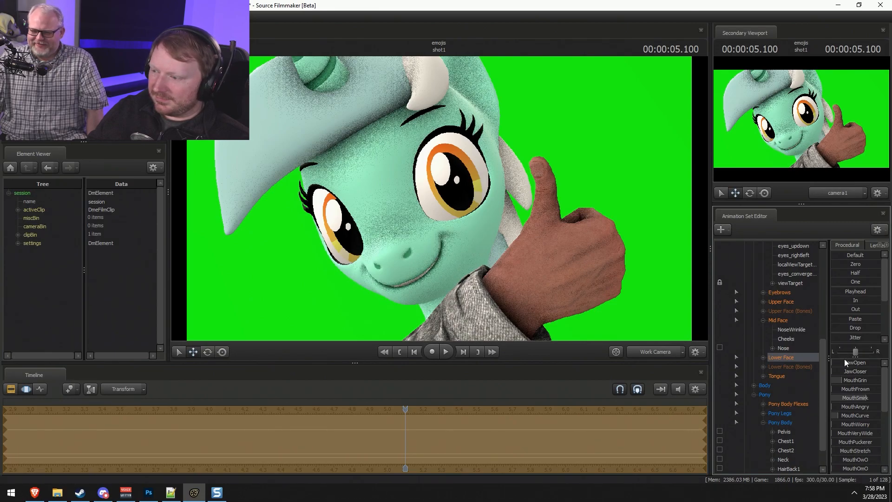
Open the pony's mouth with JawOpen, then rotate and move the TongueRoot bone to fit the tongue inside.
left_click_drag(844, 363, 853, 363)
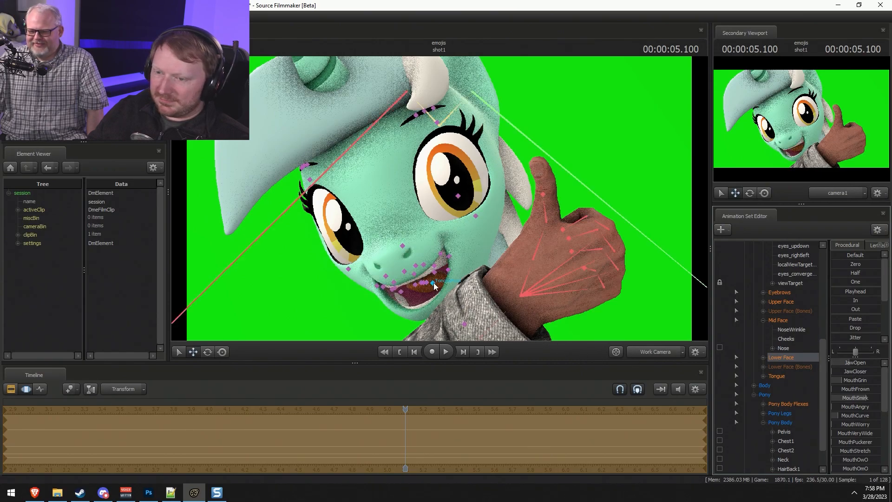
left_click(434, 282)
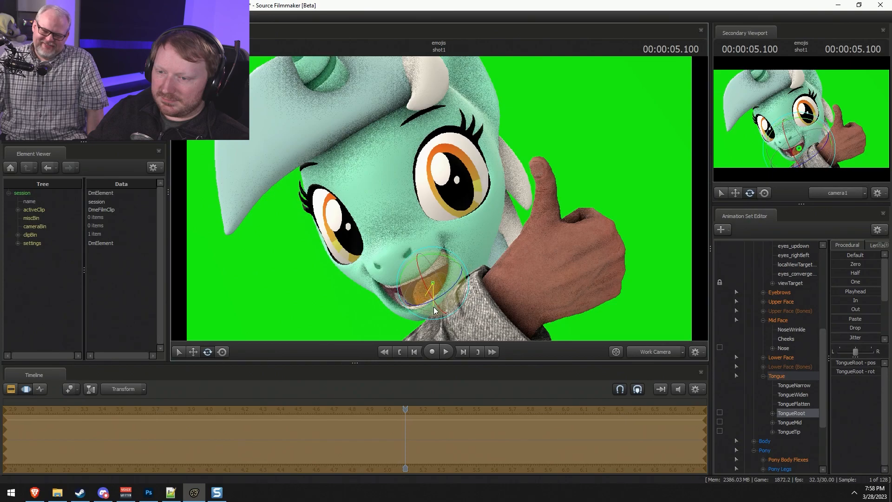
left_click_drag(433, 308, 440, 272)
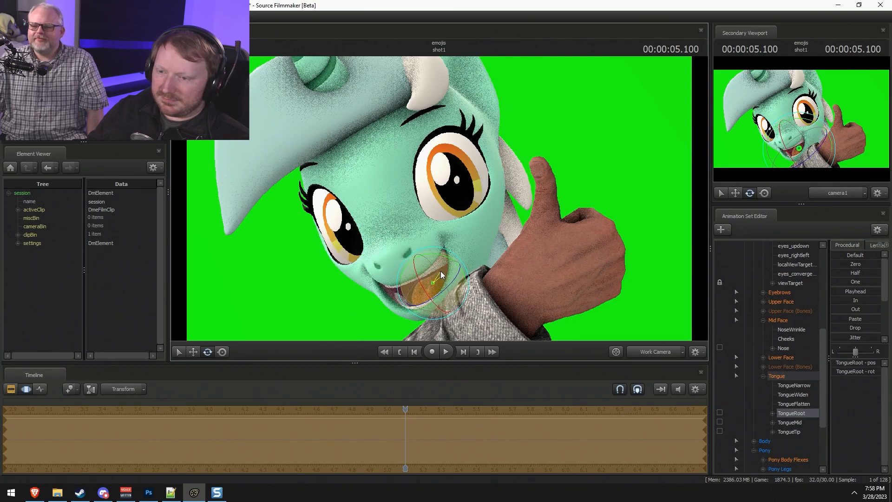
key("w")
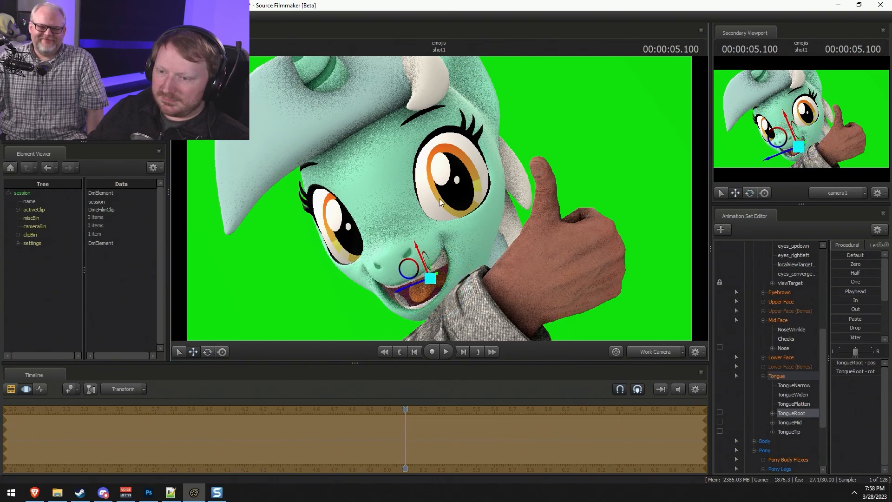
key("e")
left_click_drag(425, 271, 425, 279)
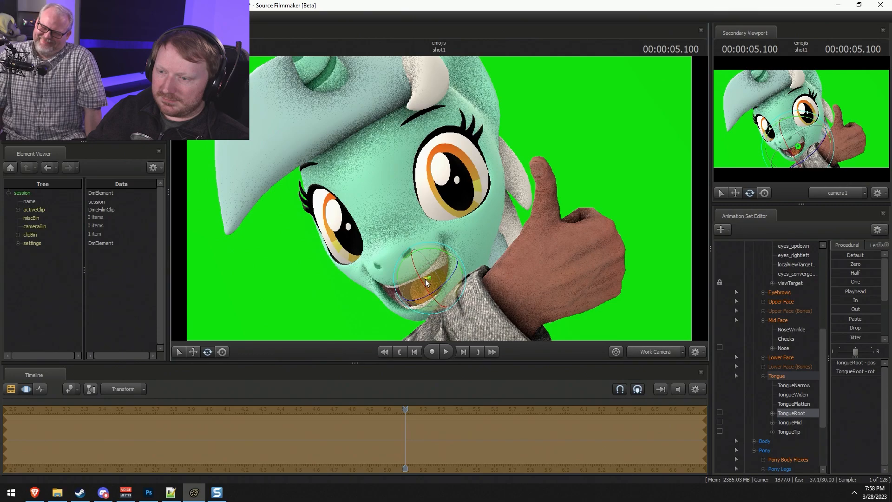
Curve the tongue by rotating the TongueMid and TongueTip bones, and broaden it with TongueWiden.
left_click(789, 431)
left_click_drag(417, 297, 436, 286)
left_click(790, 423)
left_click(794, 430, "ctrl")
left_click_drag(410, 306, 413, 295)
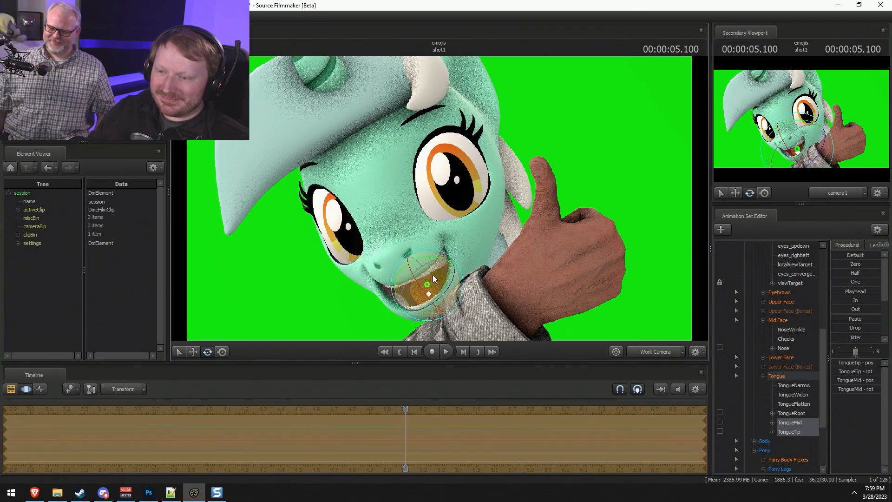
left_click(790, 394)
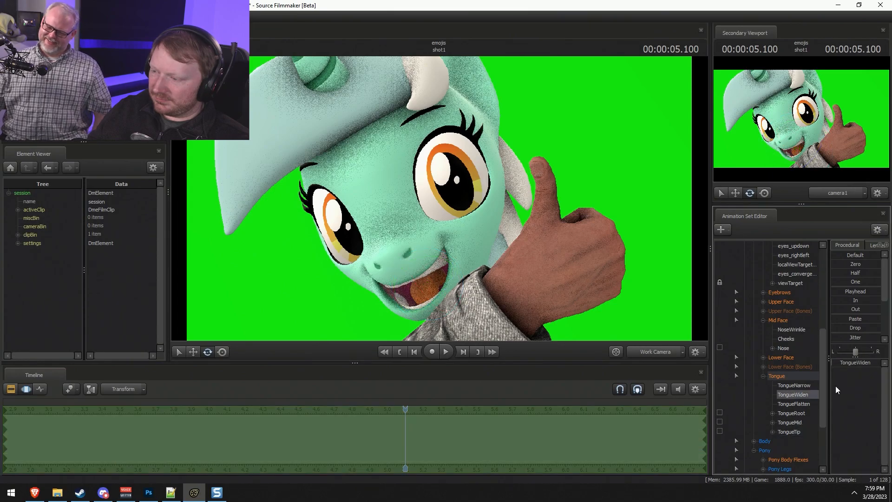
left_click_drag(841, 364, 844, 364)
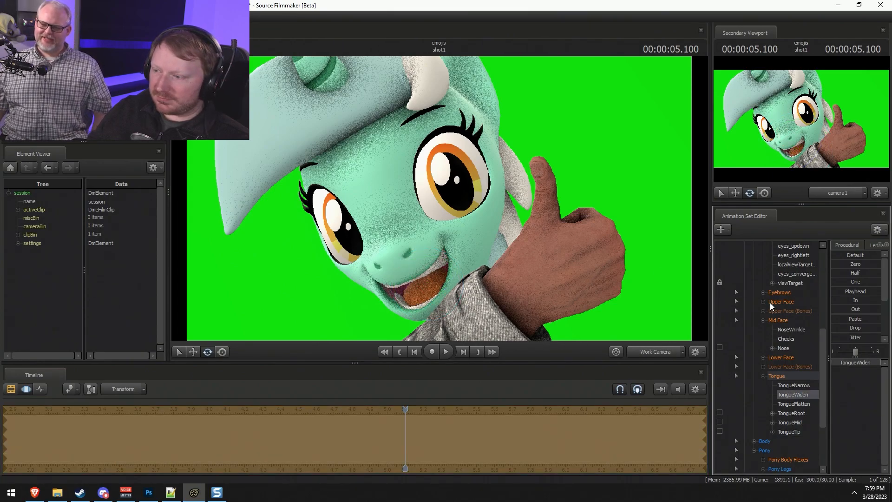
left_click(784, 321)
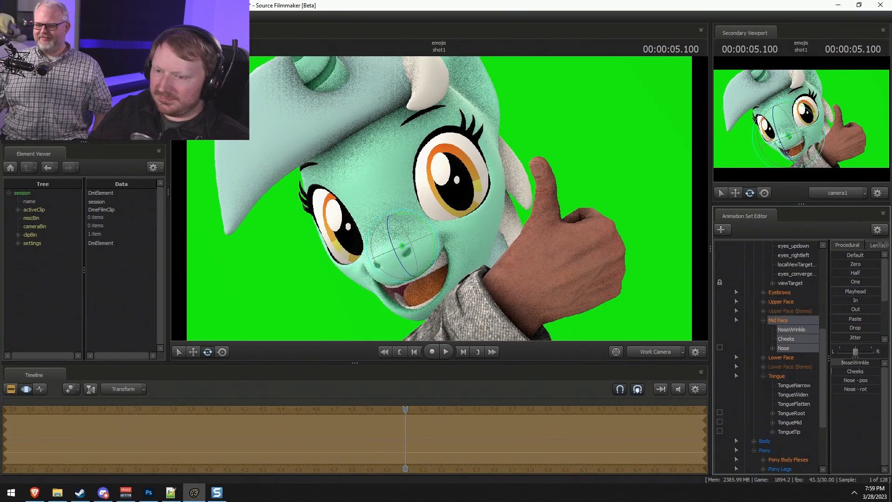
left_click_drag(442, 244, 426, 282, "ctrl")
scroll(792, 370, "up", 5)
scroll(793, 369, "down", 8)
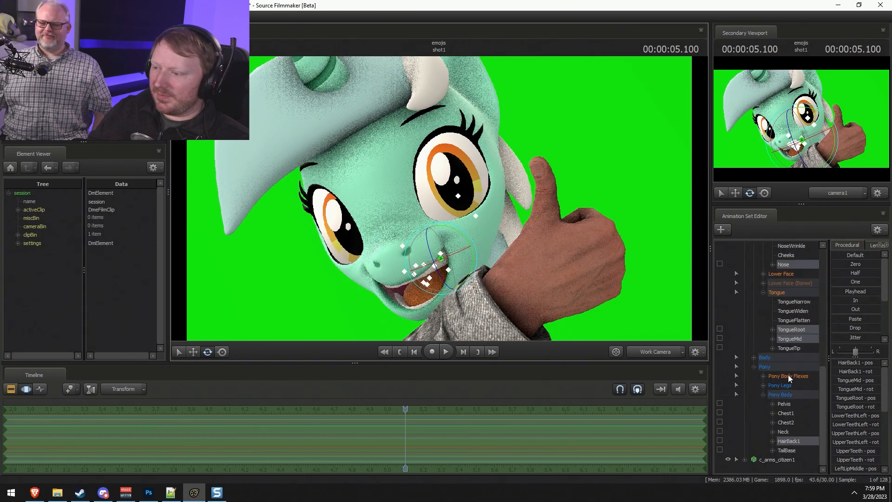
Select the pony's Head bone and rotate it to lift the muzzle and tip the face back.
left_click(754, 358)
left_click(781, 375)
left_click_drag(459, 269, 565, 266)
key("w")
key("e")
key("w")
key("e")
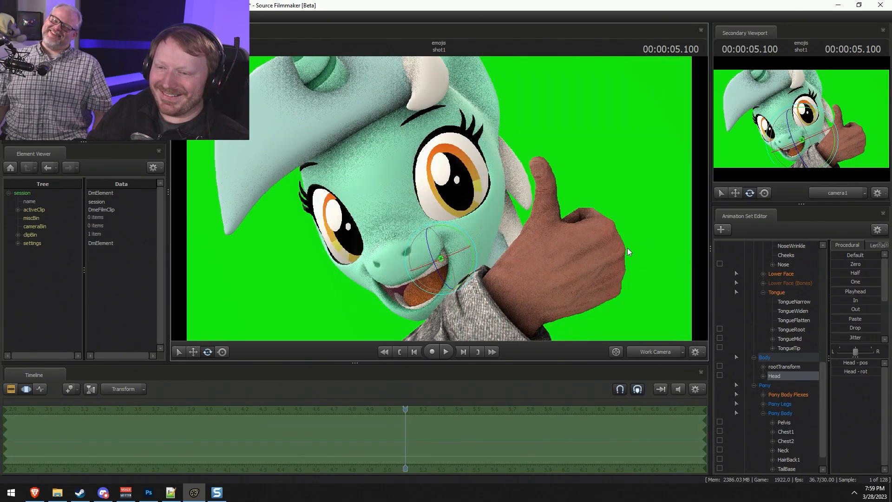
key("w")
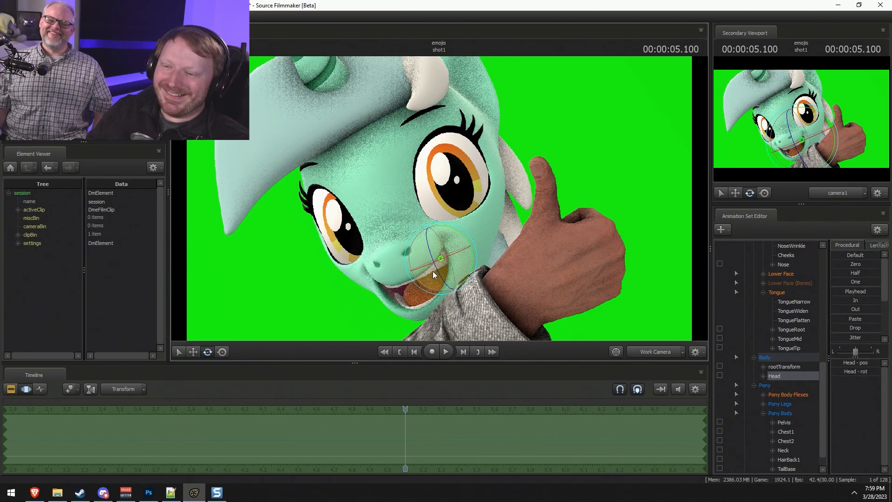
mouse_move(445, 262)
left_mouse_down()
mouse_move(473, 244)
mouse_move(447, 275)
mouse_move(457, 269)
left_mouse_up()
key("ctrl+z")
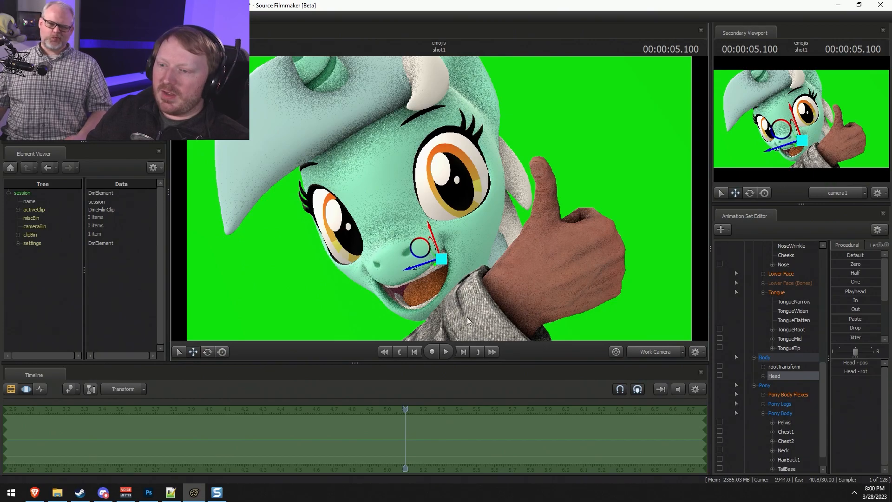
key("e")
left_click_drag(445, 265, 445, 261)
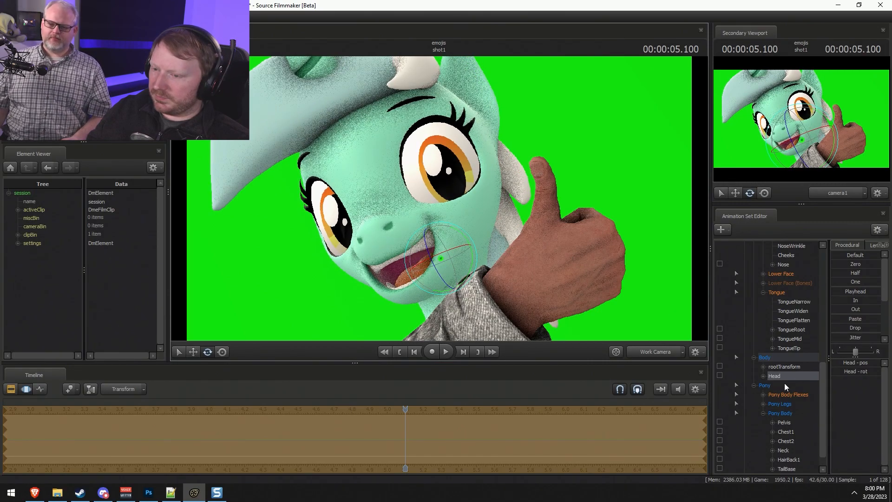
Add a scale control to the pony's Neck transform.
right_click(785, 449)
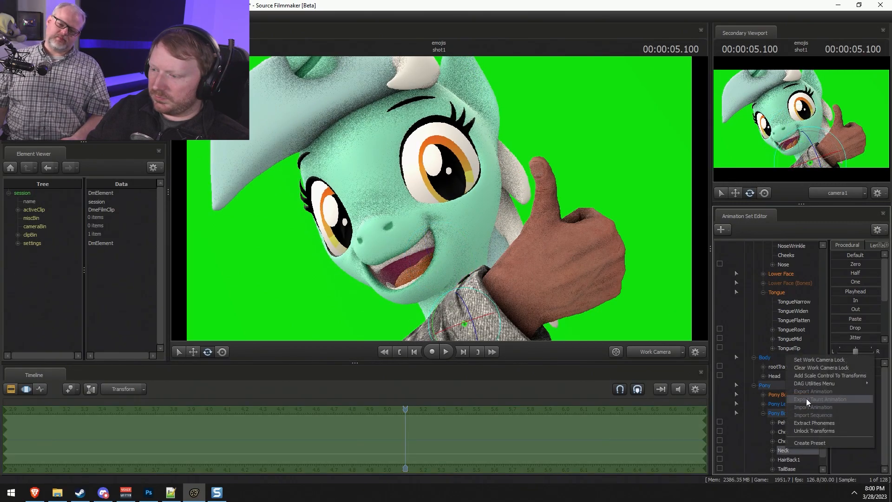
left_click(813, 375)
scroll(791, 447, "down", 1)
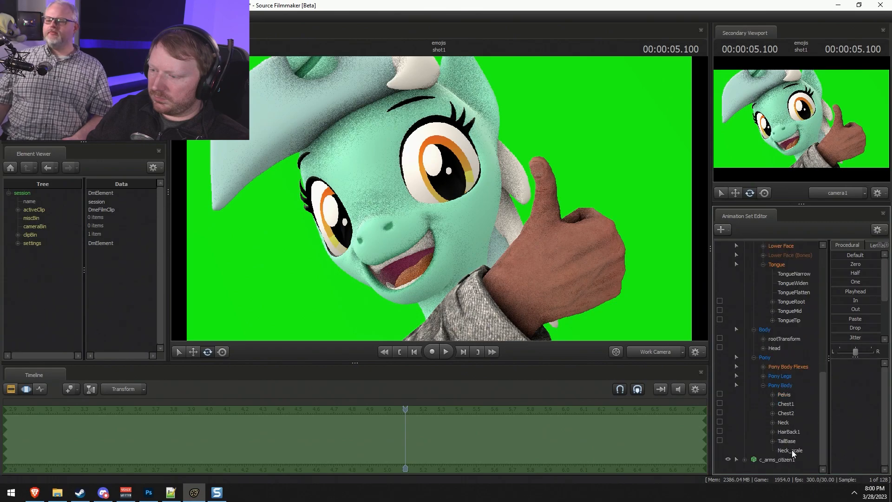
left_click(792, 450)
Rebuild the control groups of the revamped_lyra1 animation set.
scroll(782, 333, "up", 5)
left_click(775, 244)
right_click(777, 245)
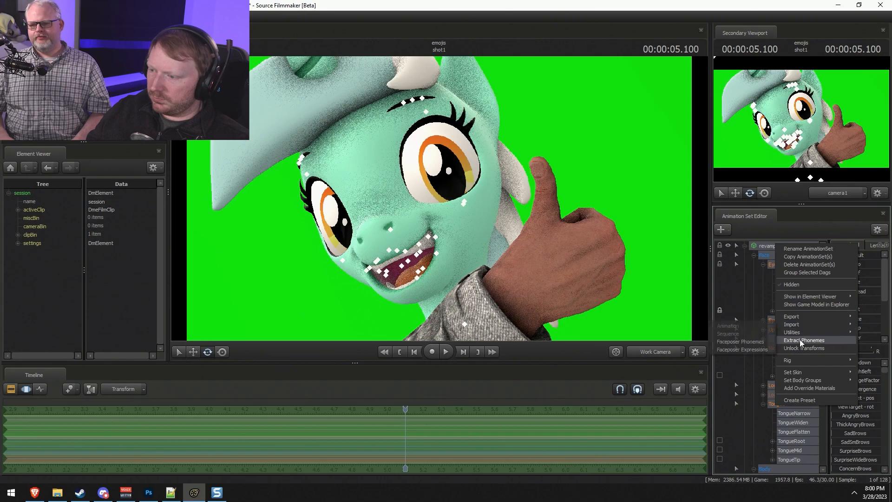
left_click(737, 349)
scroll(795, 404, "down", 7)
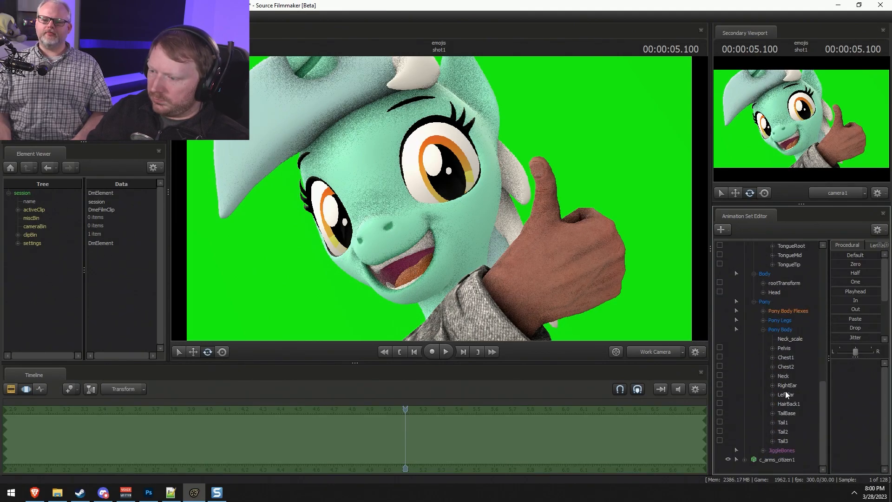
Enlarge the pony's neck and head with the Neck_scale control.
left_click(784, 378)
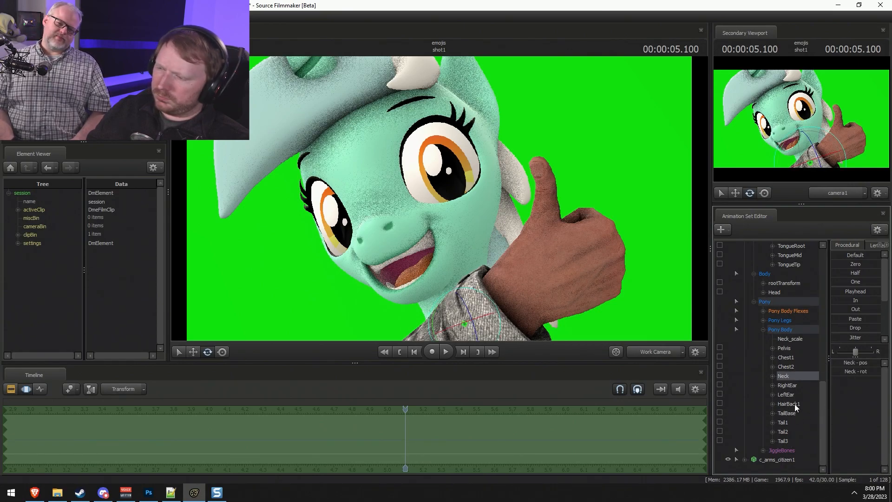
left_click(791, 340)
left_click_drag(839, 363, 843, 364)
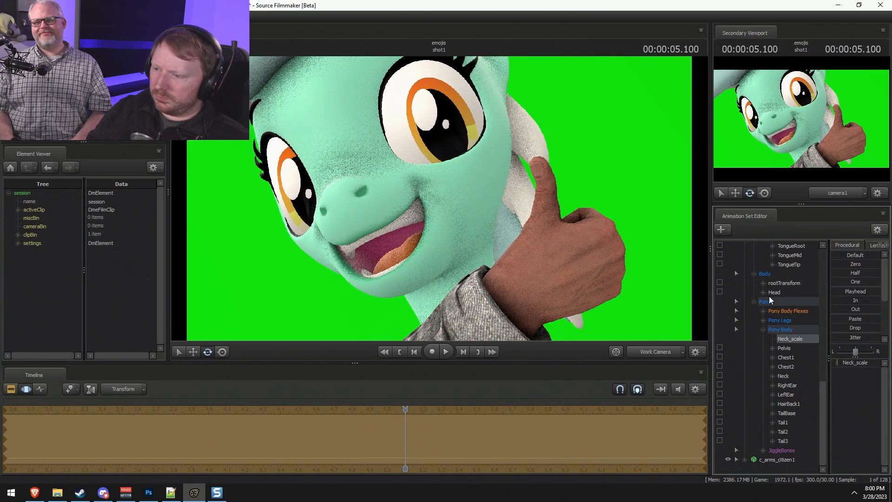
Rotate the Neck bone to swing the enlarged head toward the thumbs-up hand, refining it from the work camera.
left_click(783, 376)
left_click_drag(457, 318, 479, 344)
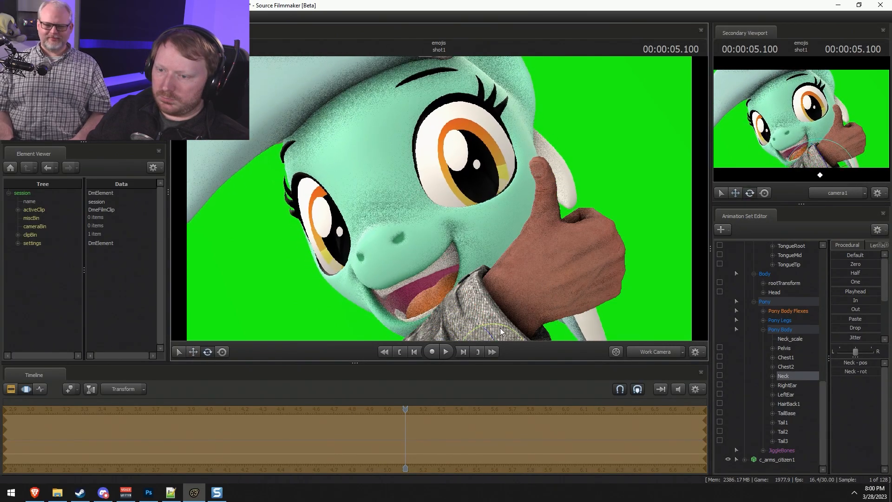
key("F2")
key("F3")
key("e")
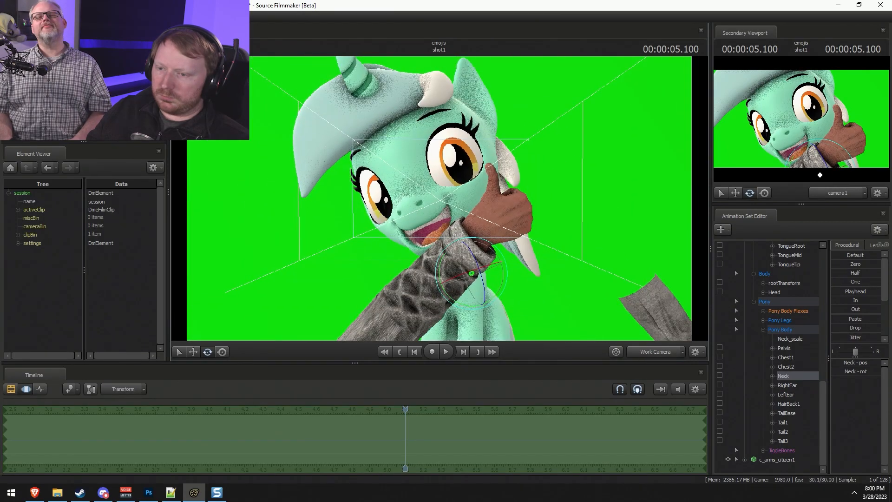
left_click_drag(463, 293, 470, 296)
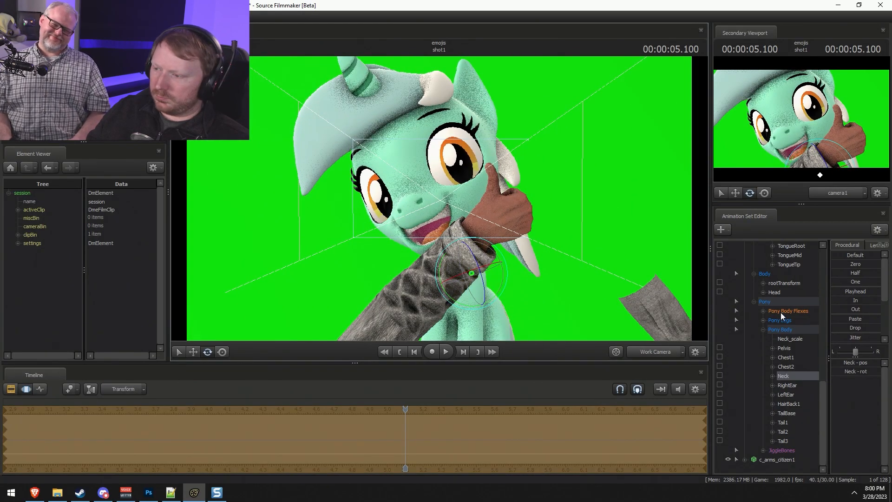
Try to rotate the pony's Head bone above the enlarged neck.
left_click(774, 292)
left_click_drag(467, 247, 480, 225)
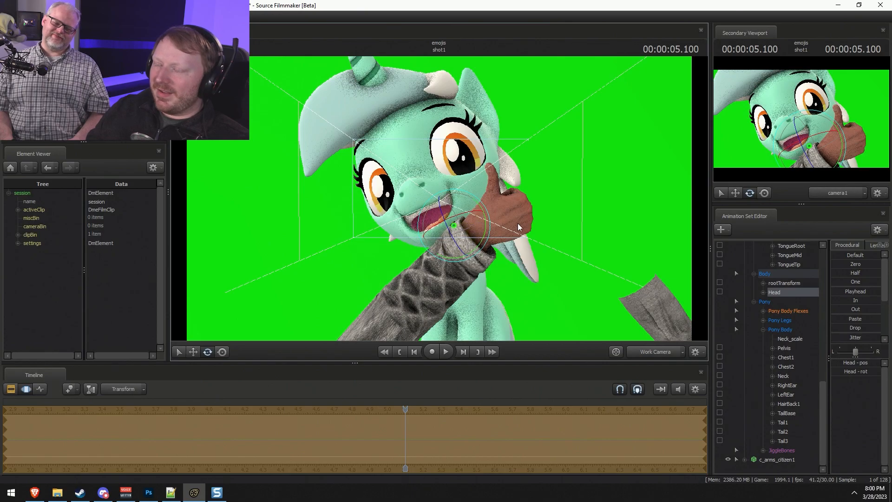
key("ctrl+z")
Through the camera1 view, undo the neck scaling and the neck rotations.
left_click(659, 352)
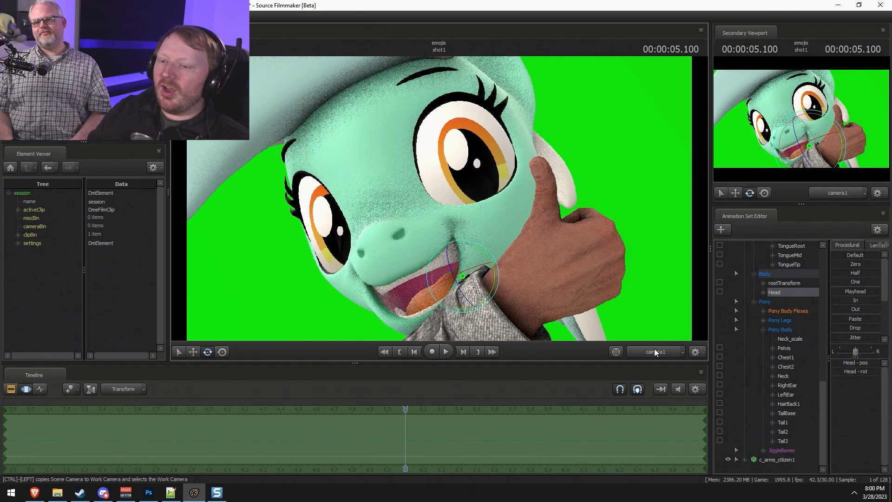
key("F2")
key("F3")
key("ctrl+y")
key("ctrl+z")
key("ctrl+z")
key("ctrl+z")
key("ctrl+z")
key("ctrl+z")
key("ctrl+z")
key("ctrl+z")
key("ctrl+z")
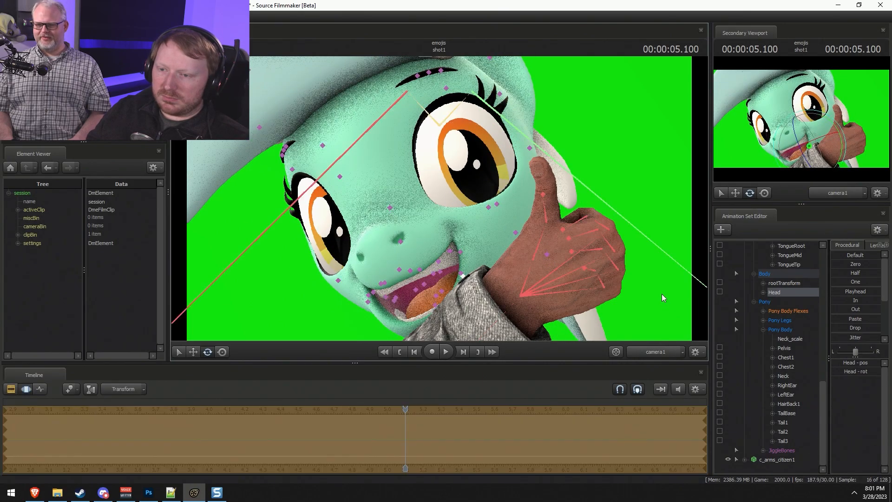
key("F2")
key("F3")
key("F2")
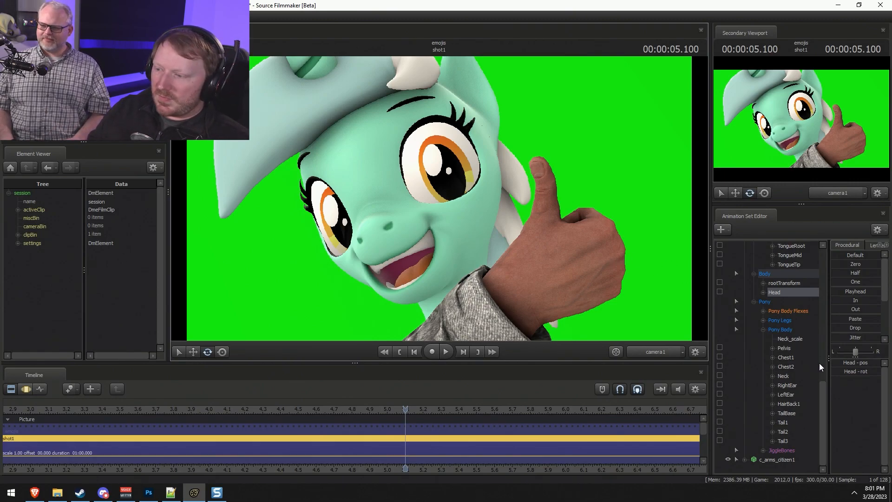
Select the whole c_arms_citizen1 model and move it from the work camera to shift the thumbs-up away from the pony's cheek.
left_click(754, 303)
scroll(759, 308, "up", 6)
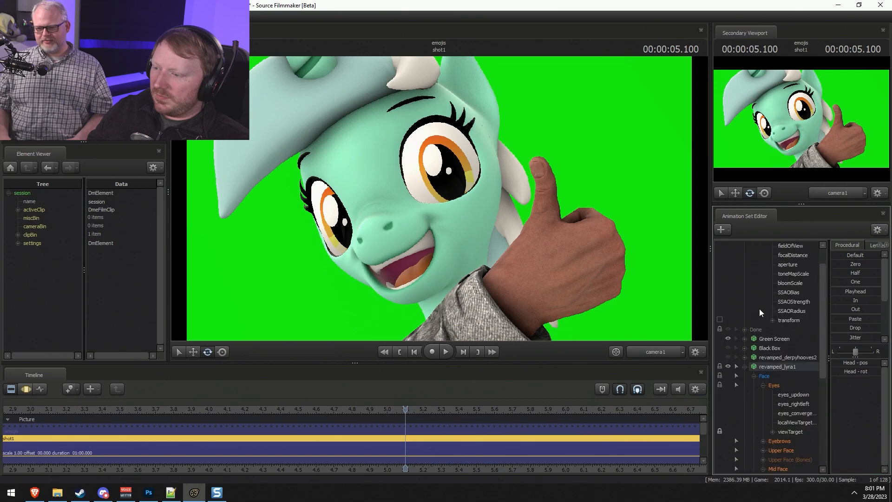
left_click(745, 367)
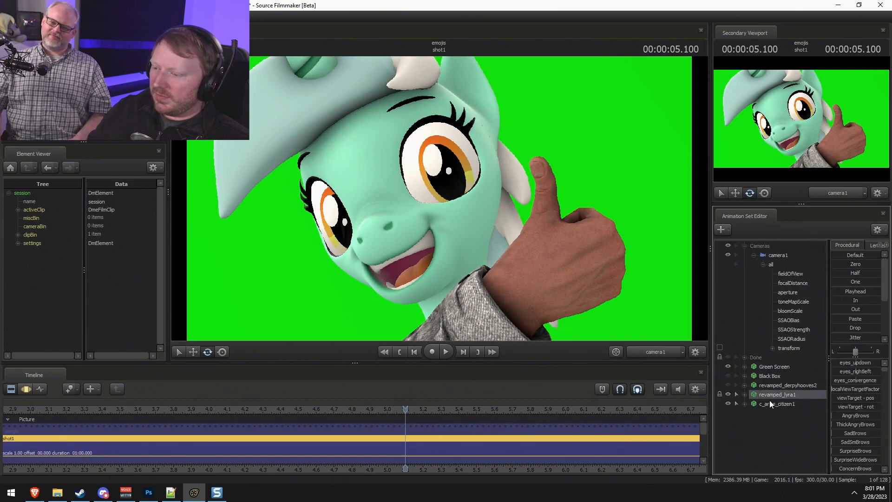
left_click(768, 402)
left_click(655, 352)
key("F3")
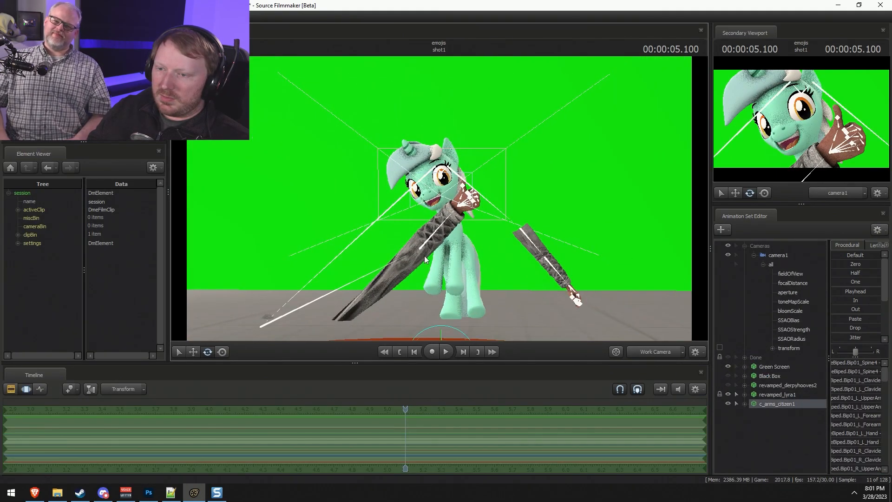
key("w")
left_click_drag(426, 301, 436, 283)
key("F2")
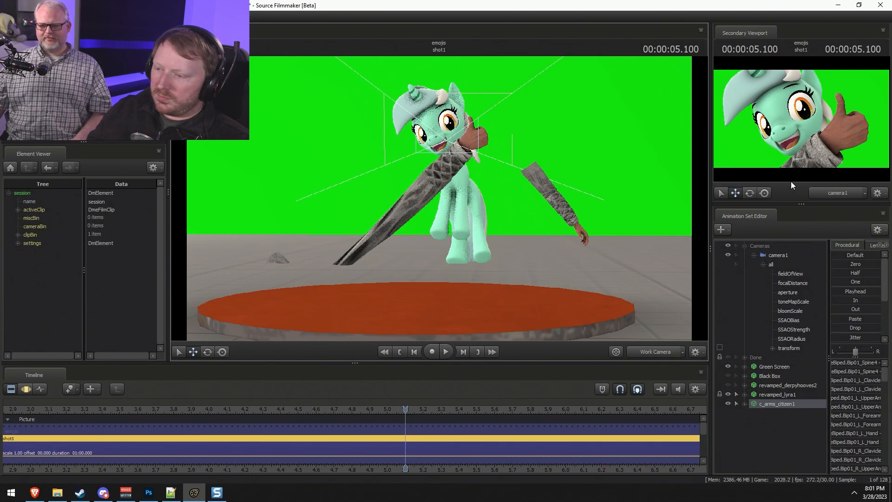
Try to rotate the right upper arm bone of c_arms_citizen1.
left_click(745, 404)
left_click(751, 422)
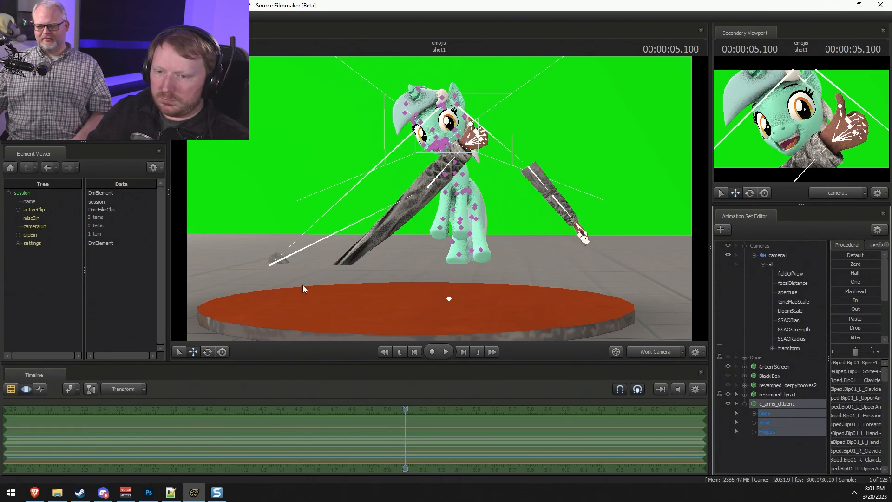
left_click(316, 251, "ctrl")
key("e")
left_click_drag(283, 260, 267, 285)
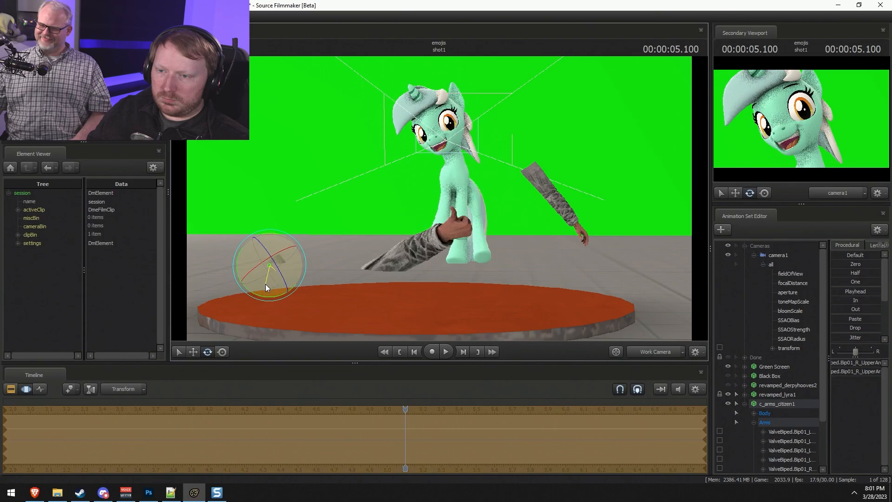
key("ctrl+z")
Widen the control tree to show the full names of the c_arms_citizen1 arm bones.
scroll(777, 425, "down", 2)
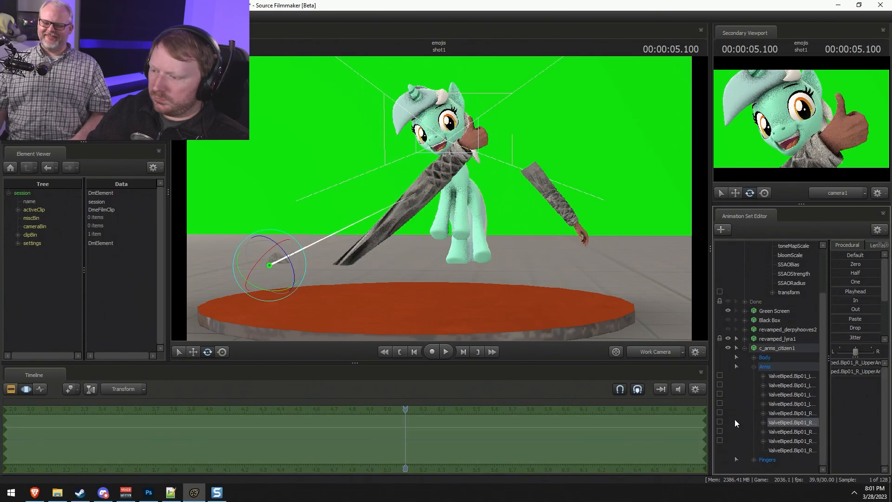
left_click(829, 412)
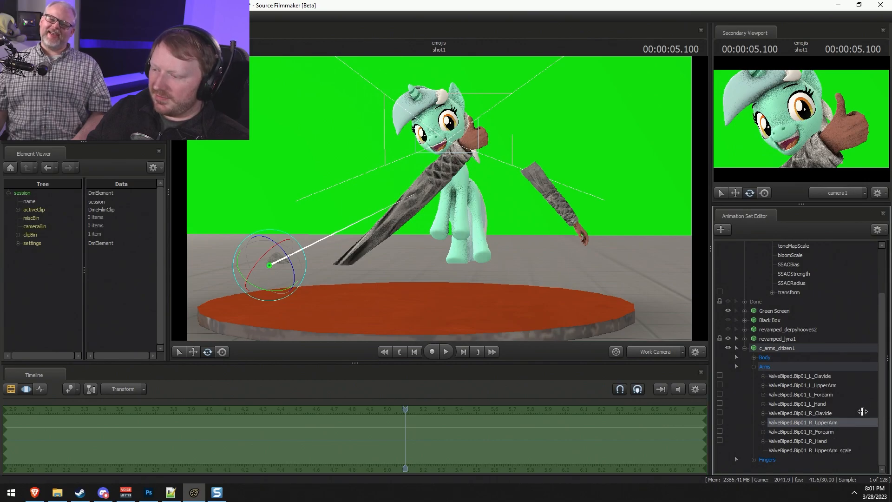
Lock the right forearm bone of c_arms_citizen1 and move its right upper arm bone upward.
left_click(887, 409)
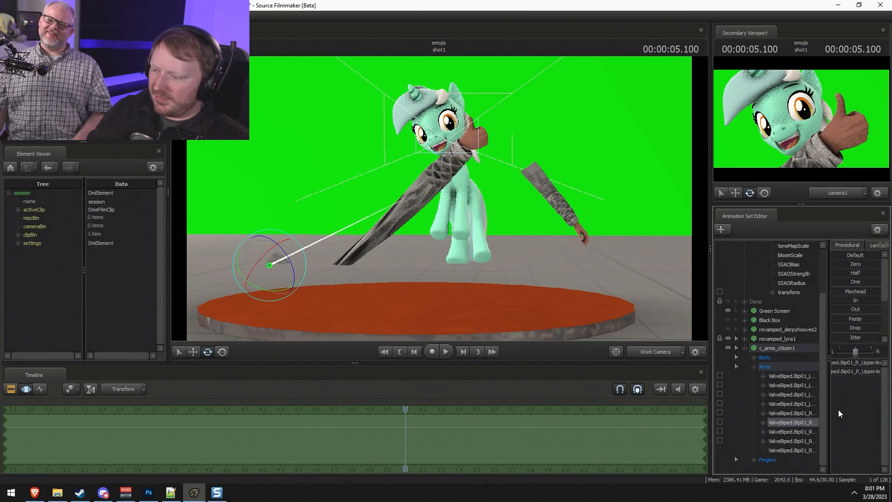
left_click(719, 434)
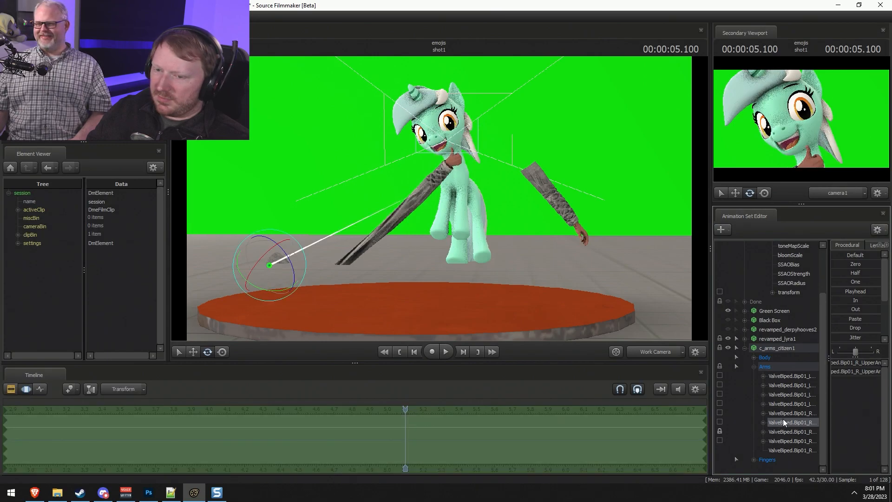
key("w")
left_click_drag(269, 265, 279, 177)
key("e")
key("w")
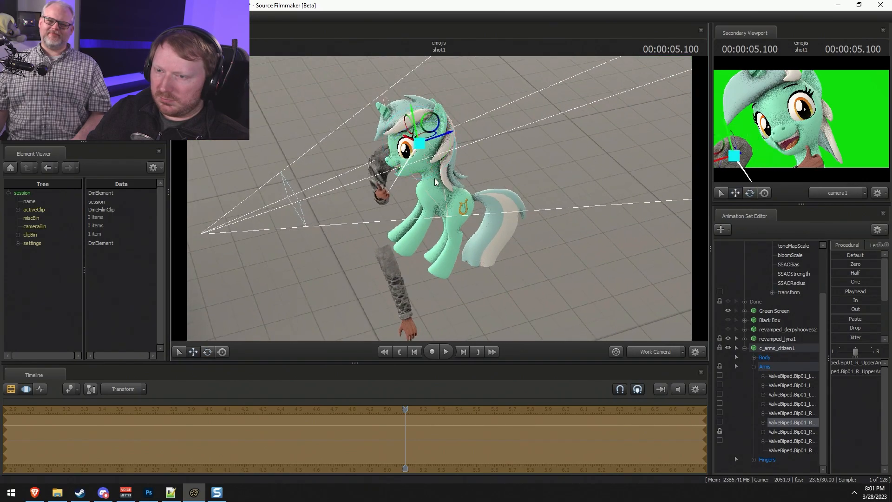
Move the right upper arm bone from a side view in the work camera, back toward the pony's shoulder.
left_click_drag(429, 130, 493, 131)
left_click_drag(484, 166, 466, 132, "alt")
key("e")
left_click_drag(459, 221, 498, 228, "alt")
key("w")
left_click_drag(416, 141, 486, 145)
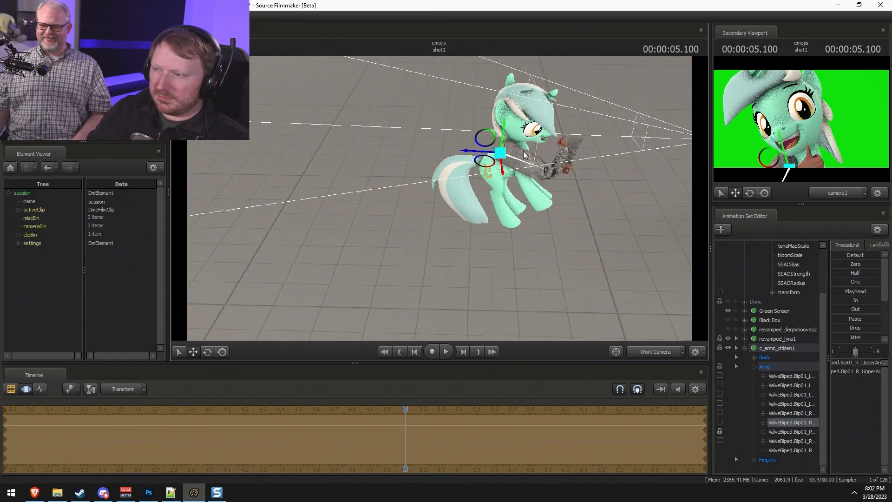
left_click_drag(475, 195, 440, 201, "alt")
Unlock the right forearm bone and check the arm from the front of the pony in the work camera.
left_click(718, 430)
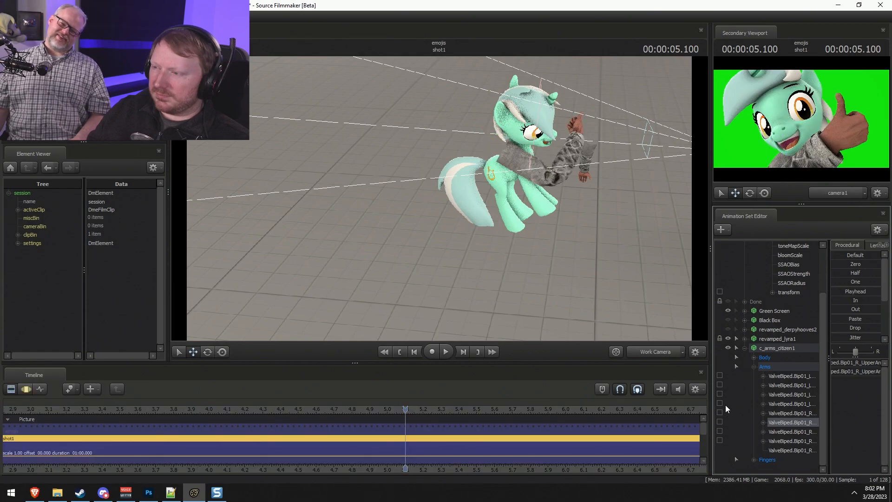
key("F3")
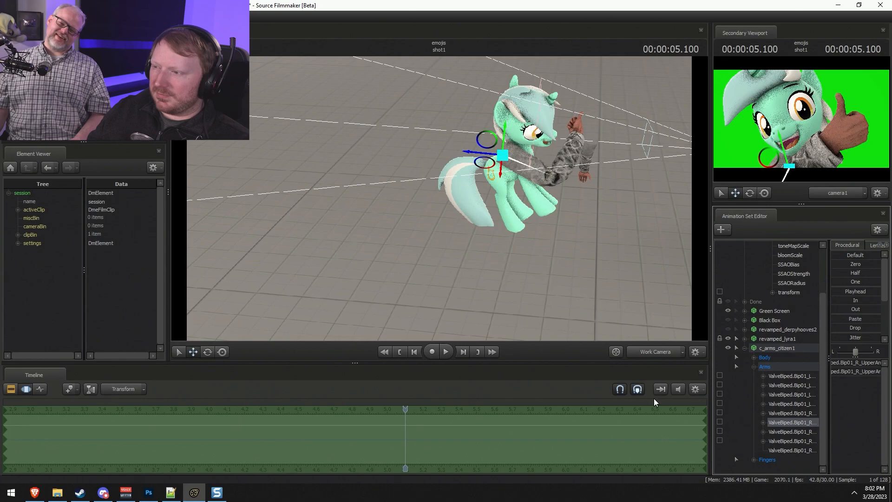
key("F2")
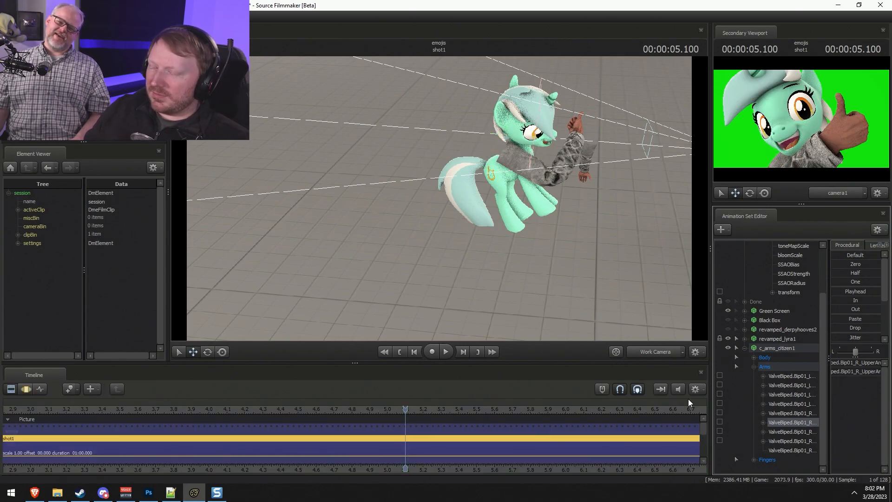
left_click_drag(577, 209, 442, 199, "alt")
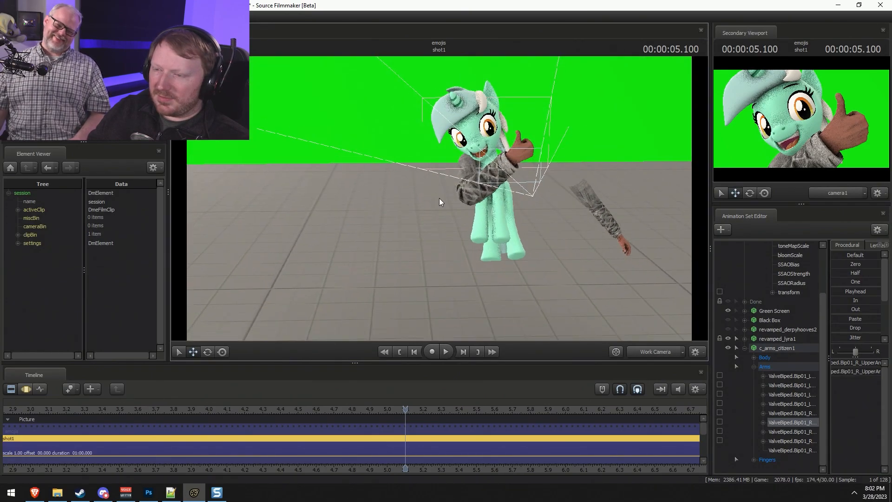
Shift the right upper arm bone slightly with the right forearm locked, and unlock the forearm to restore the thumbs-up.
left_click(484, 174)
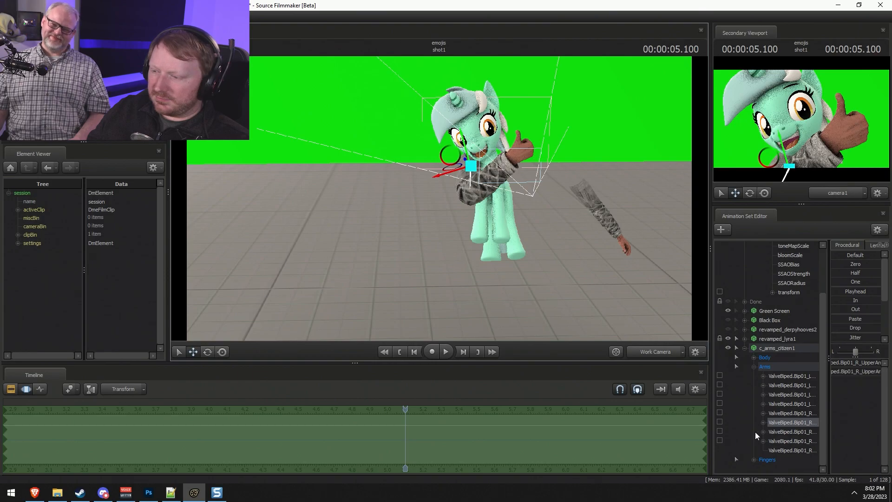
left_click(720, 431)
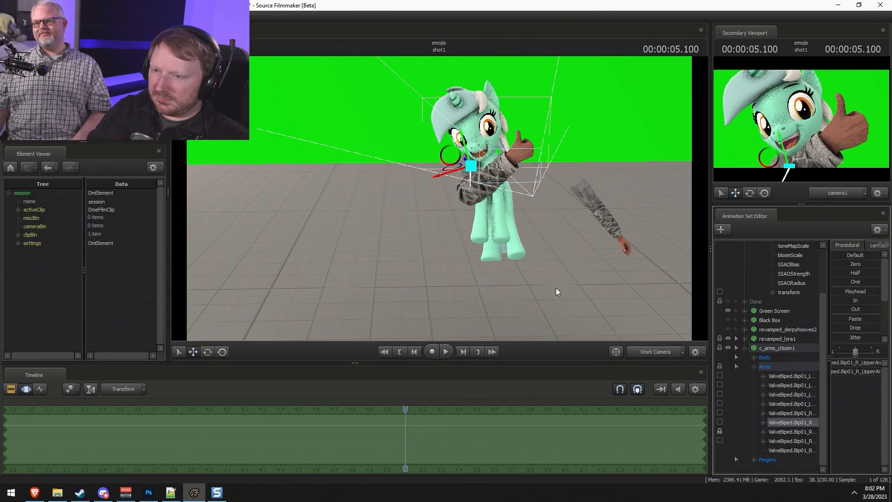
left_click_drag(444, 154, 452, 163)
key("F2")
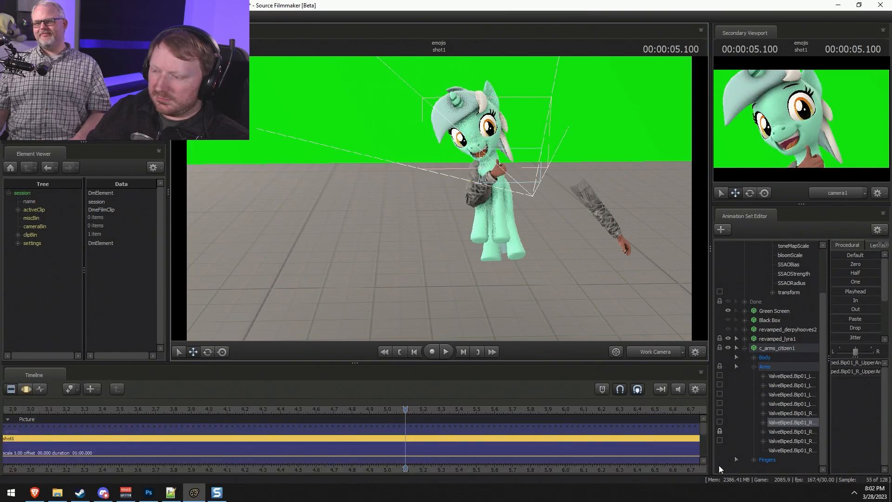
left_click(721, 430)
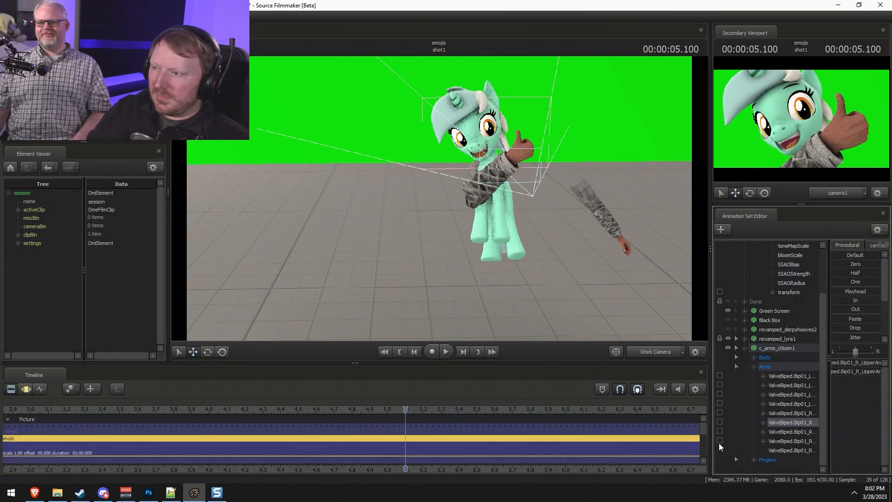
key("F3")
key("F2")
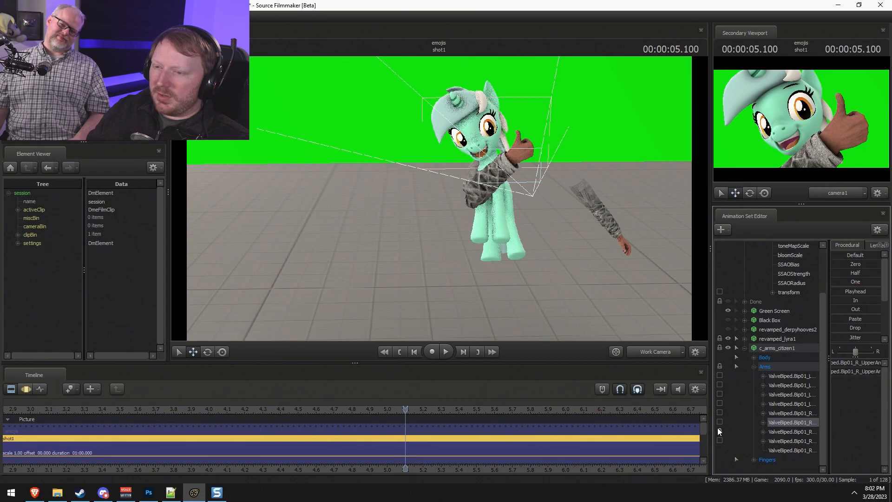
Lock the right forearm again, nudge the right upper arm bone slightly upward, and release the forearm lock.
left_click(718, 430)
key("F3")
left_click_drag(466, 166, 465, 159)
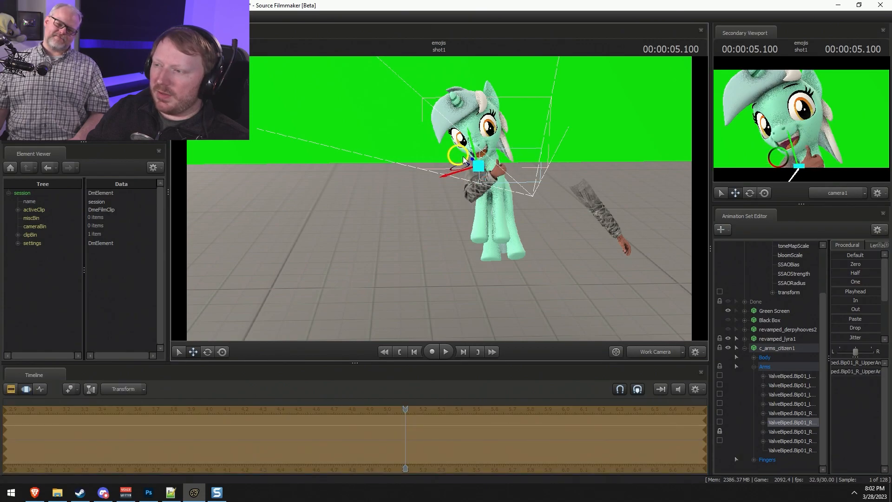
left_click(719, 431)
key("F2")
key("F3")
key("F2")
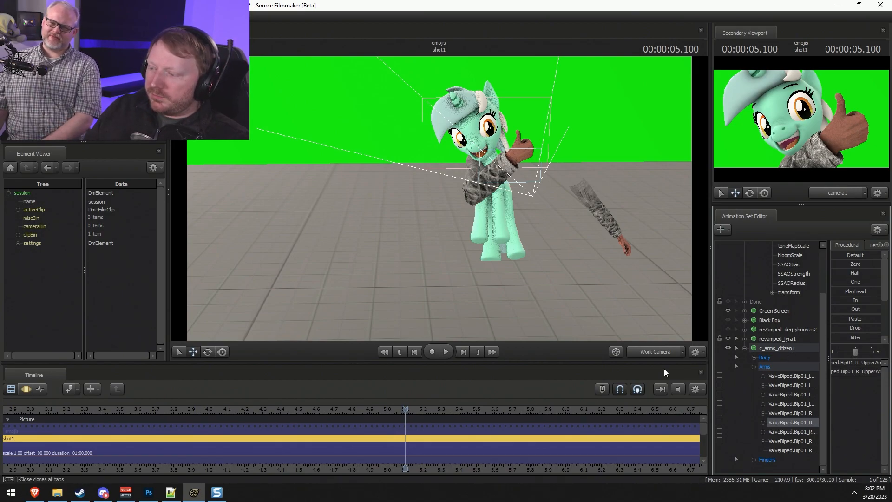
Switch the main viewport to camera1 and fine-tune that camera's focal distance.
left_click(657, 352)
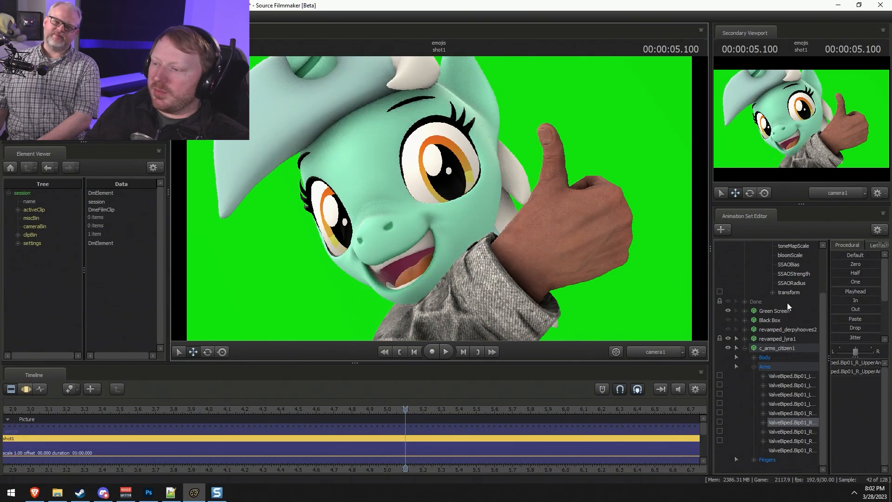
scroll(788, 304, "up", 2)
left_click(782, 255)
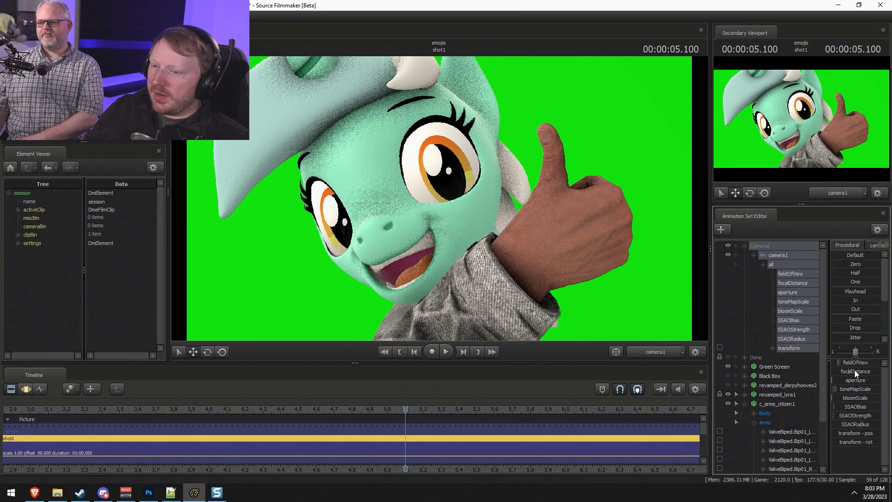
mouse_move(856, 370)
left_mouse_down()
mouse_move(848, 371)
mouse_move(855, 370)
left_mouse_up()
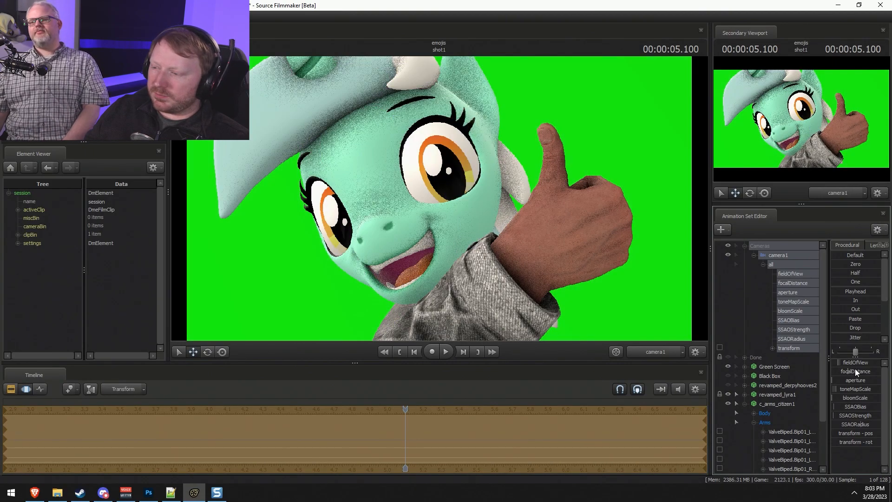
Check the viewport's progressive refinement settings and camera1's aperture control.
right_click(510, 144)
left_click(568, 153)
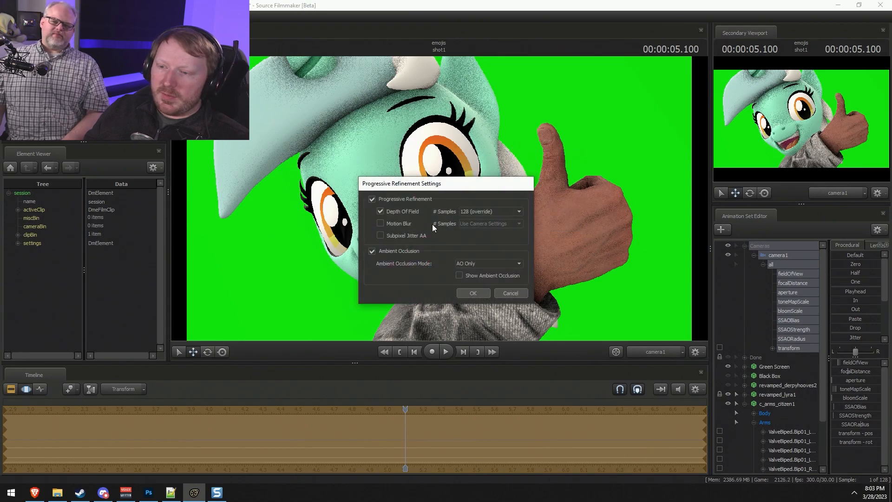
key("Escape")
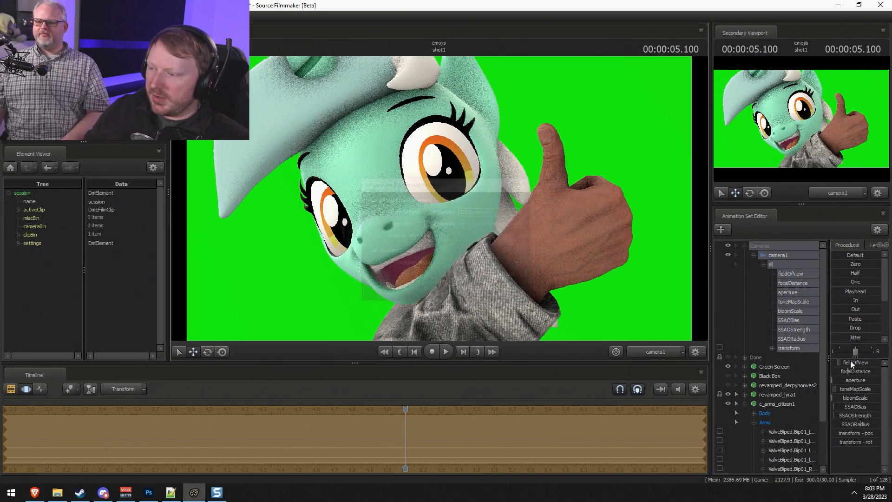
left_click(850, 382)
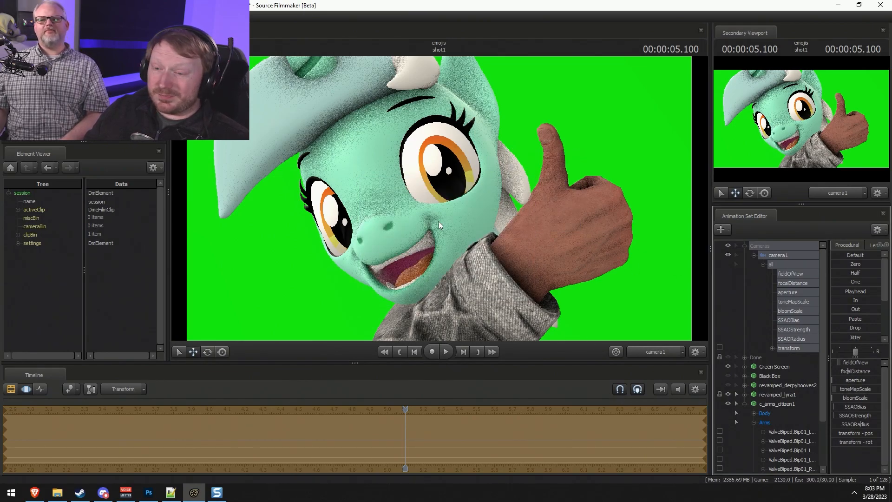
key("F3")
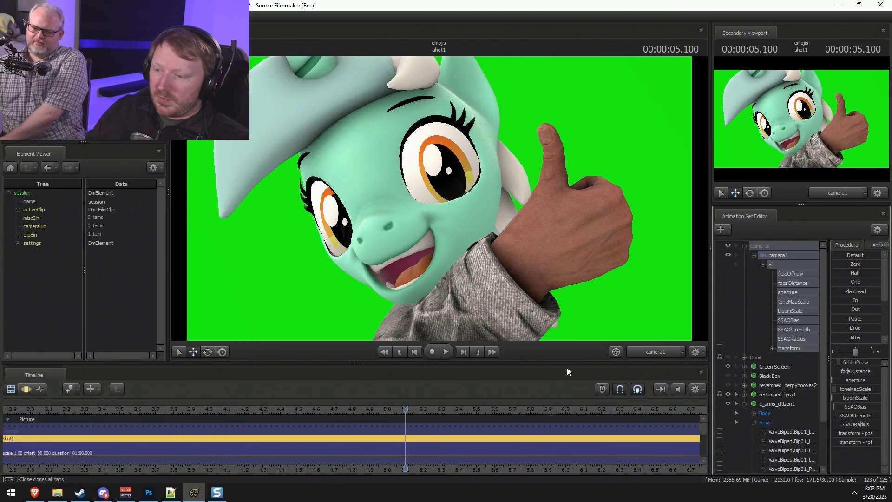
Enlarge the primary viewport and capture the camera1 image as a 1279 × 719 px screenshot with Snagit.
left_click_drag(570, 366, 570, 452)
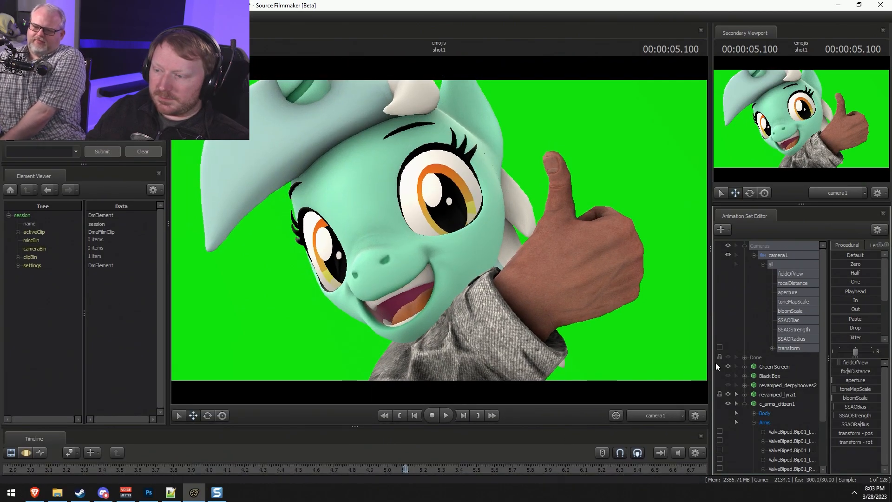
left_click_drag(711, 363, 818, 382)
key("Print")
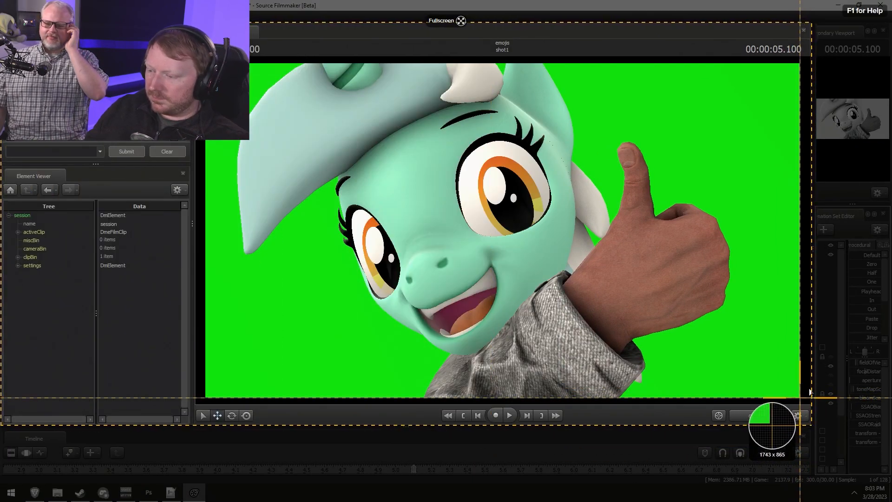
left_click_drag(800, 397, 205, 63)
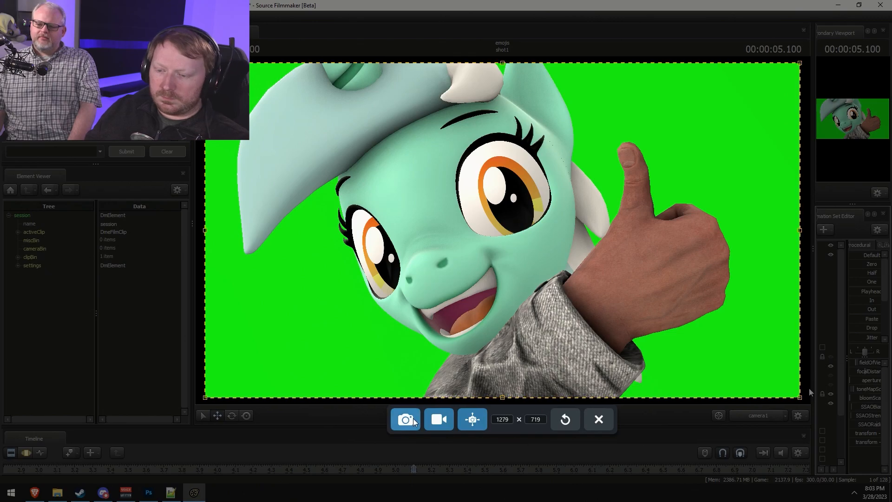
left_click(412, 420)
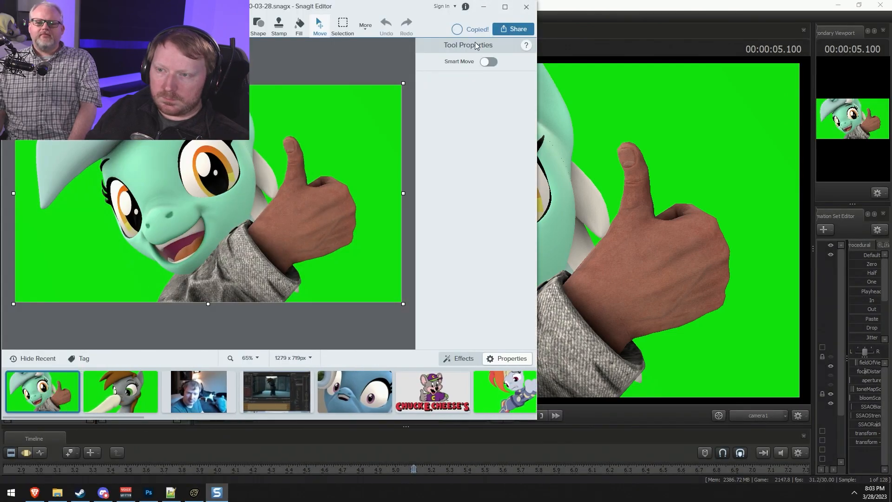
Switch to Photoshop, create a new document from the 1279 x 719 px Clipboard preset and paste the captured image.
left_click(149, 493)
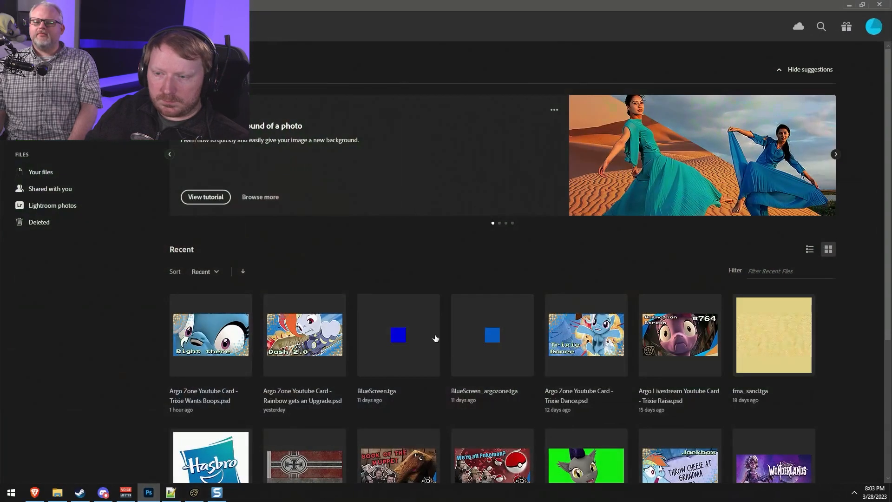
key("ctrl+n")
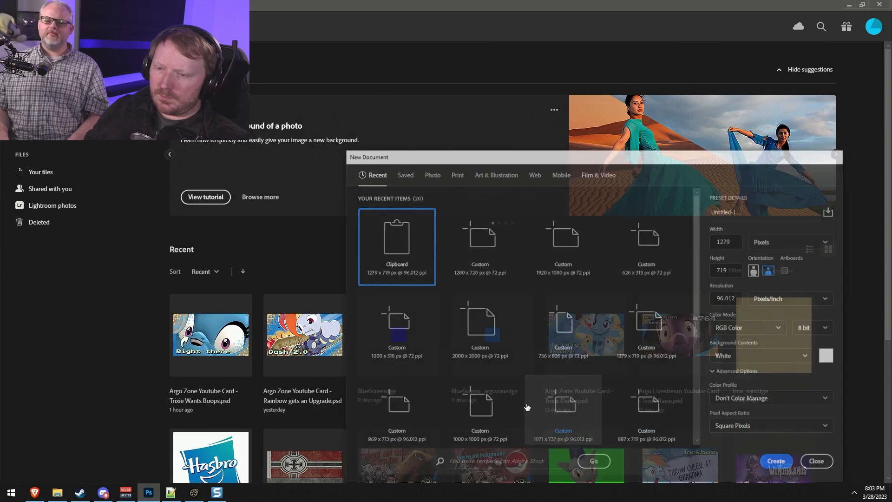
key("Return")
key("ctrl+v")
Examine the edges of the pasted image up close around the pony's hair, eyelashes and the hand.
scroll(520, 228, "up", 3, "alt")
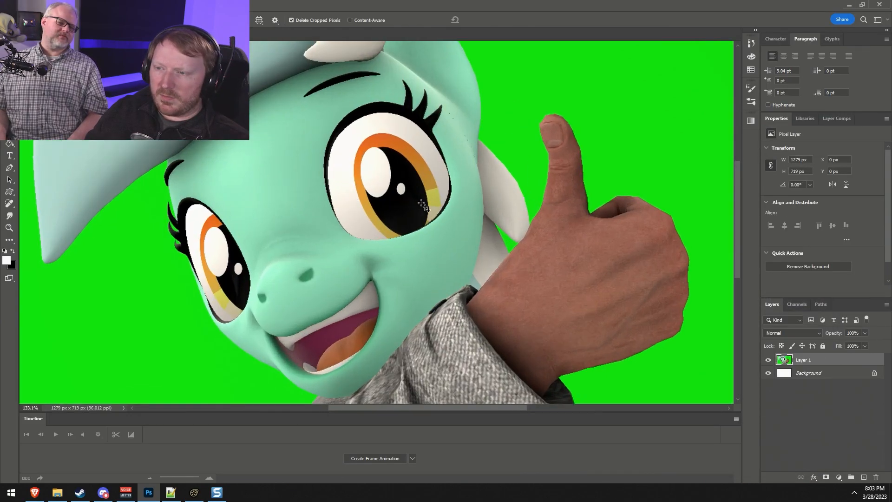
scroll(519, 229, "up", 3, "alt")
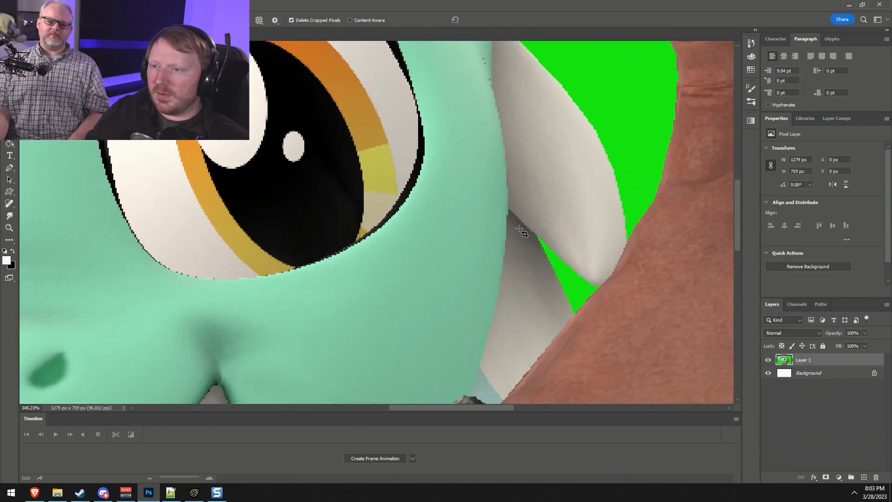
scroll(544, 217, "down", 5, "alt")
scroll(550, 216, "down", 3, "alt")
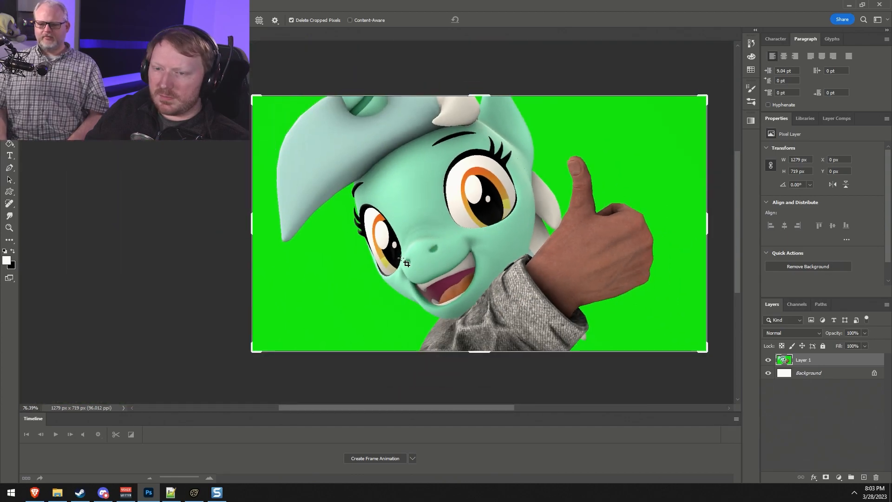
scroll(337, 255, "up", 2, "alt")
scroll(369, 200, "up", 3, "alt")
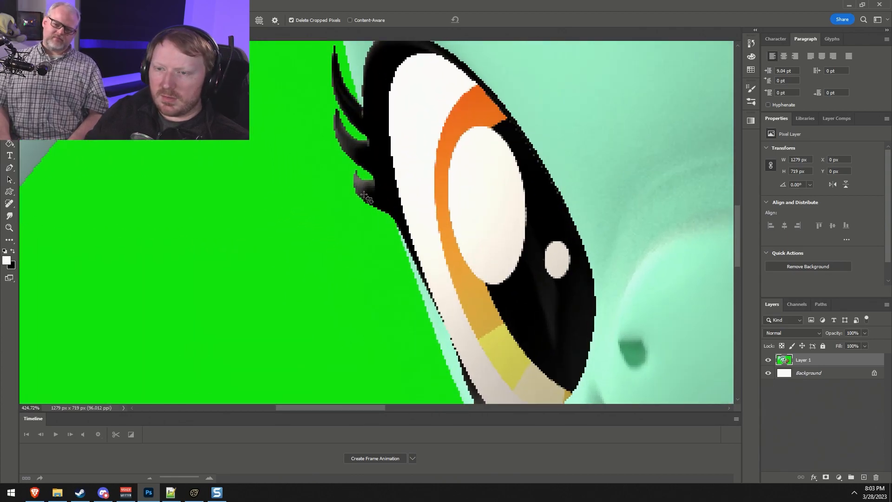
scroll(368, 200, "down", 10, "alt")
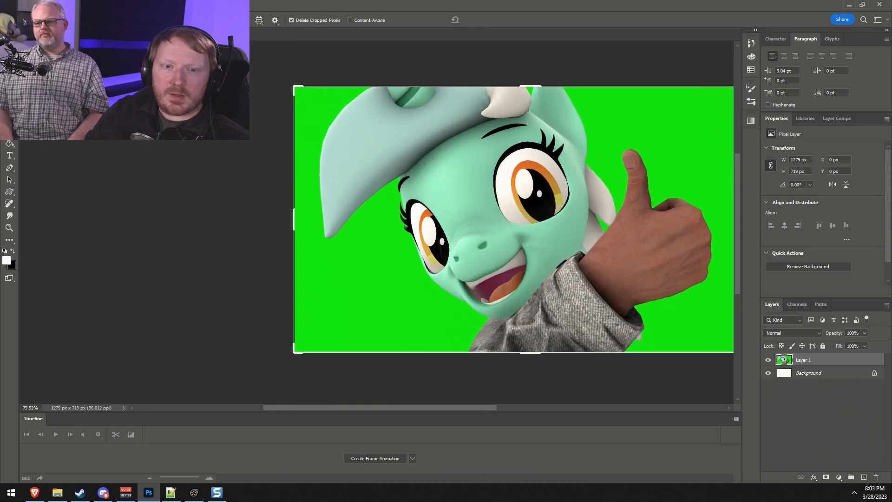
Select the green areas around the pony and the hand with the Magic Wand, including the small gap beside the white hair.
key("w")
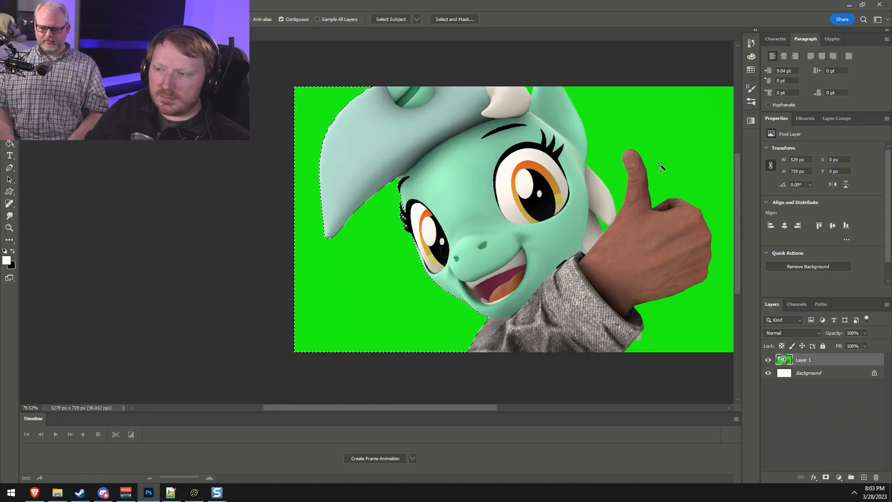
scroll(575, 212, "up", 4, "alt")
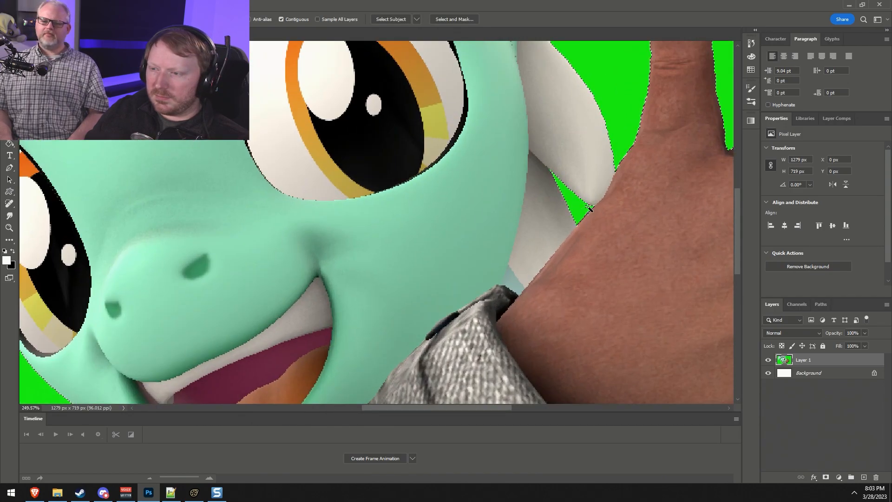
scroll(581, 205, "down", 4, "alt")
scroll(523, 223, "up", 4, "alt")
scroll(506, 321, "down", 3, "alt")
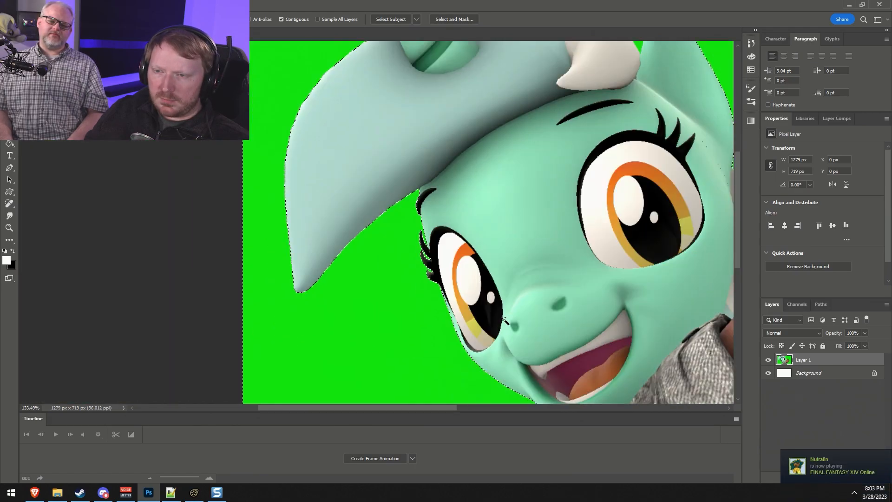
scroll(505, 321, "down", 2, "alt")
Try to mask Layer 1 with the inverted selection, then undo the mask and the inversion.
right_click(591, 292)
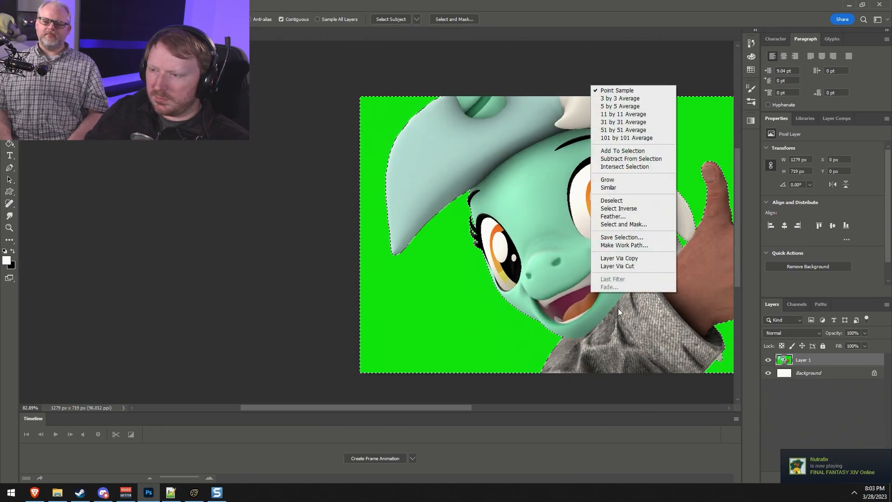
left_click(618, 208)
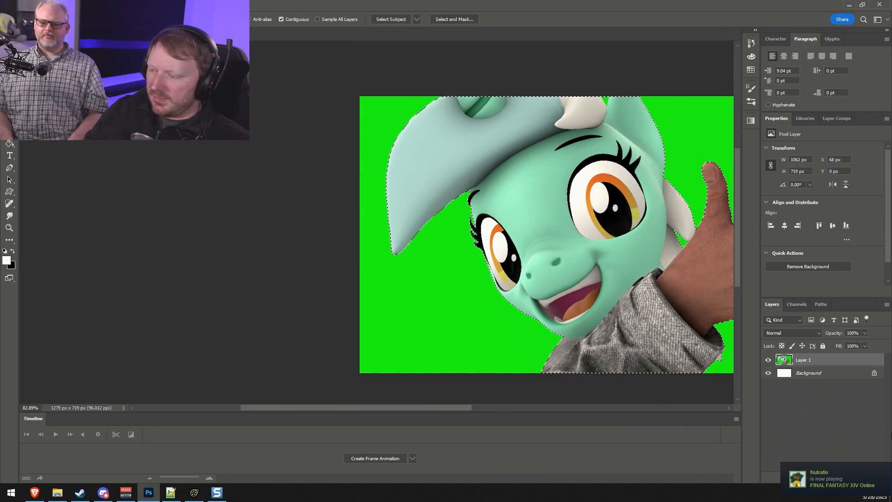
left_click(825, 476)
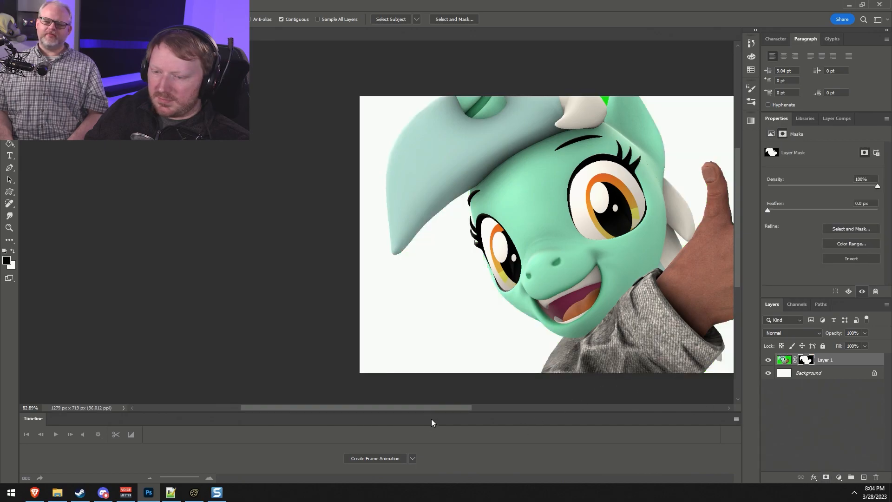
left_click_drag(441, 407, 488, 408)
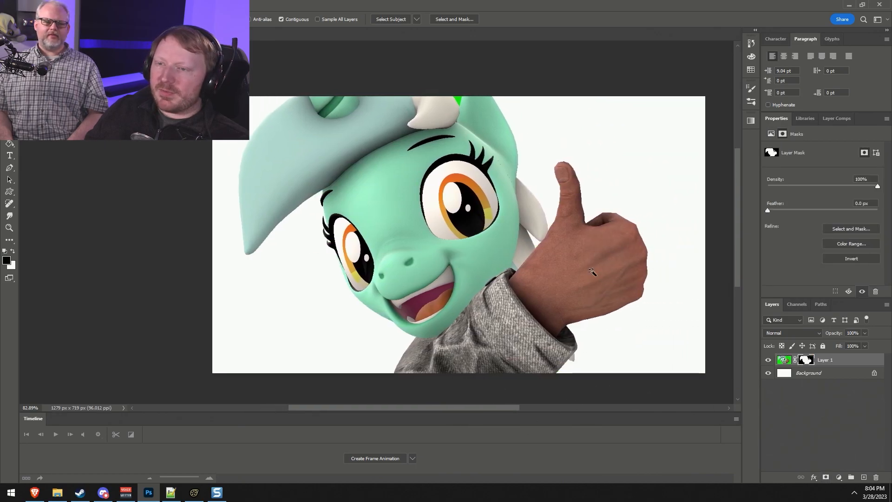
key("ctrl+z")
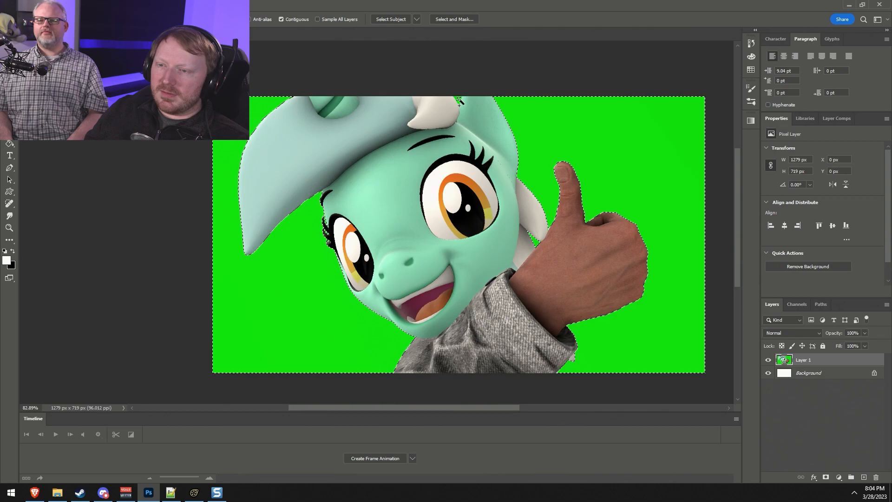
Add the leftover green patch beside the ear to the selection and mask Layer 1 with the inverted selection.
right_click(578, 128)
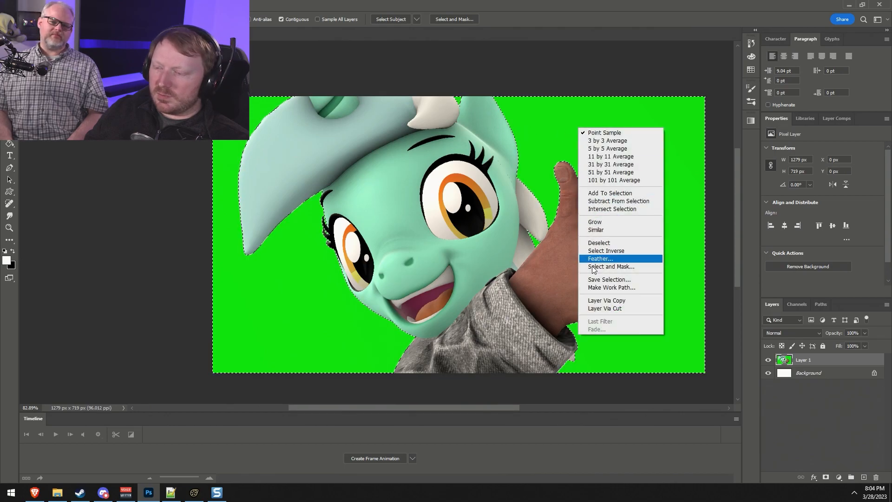
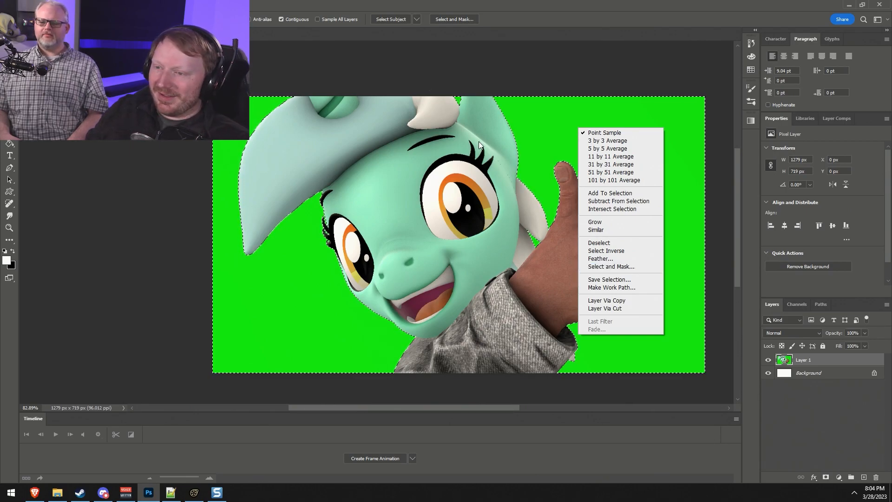
right_click(501, 150)
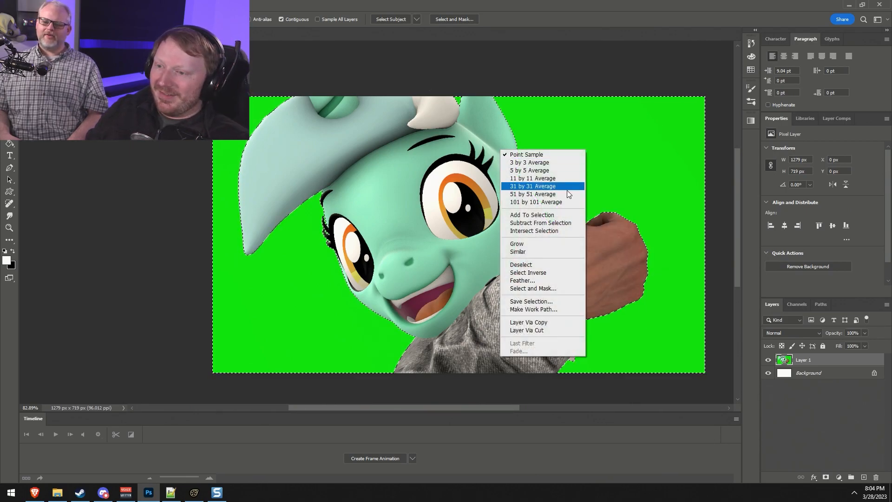
left_click(546, 273)
left_click(825, 478)
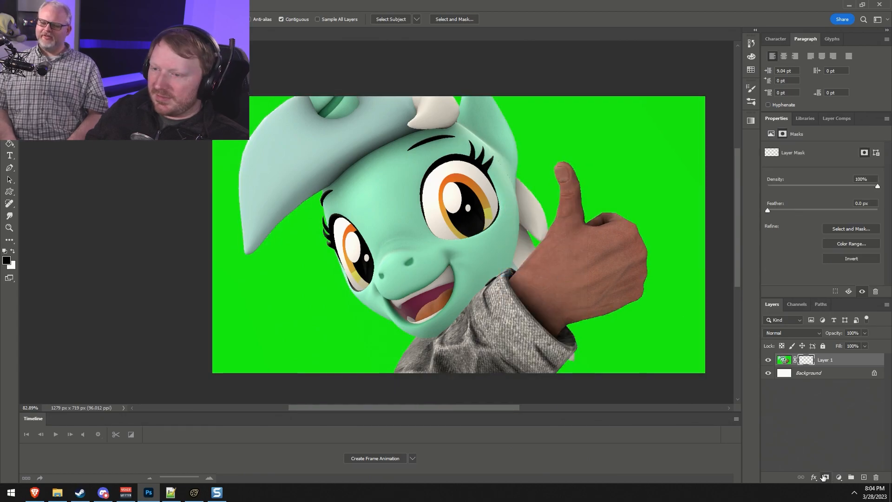
Set up the Clone Stamp with a small brush for retouching the dark specks between the eyelashes and the white hair.
scroll(453, 152, "up", 2, "alt")
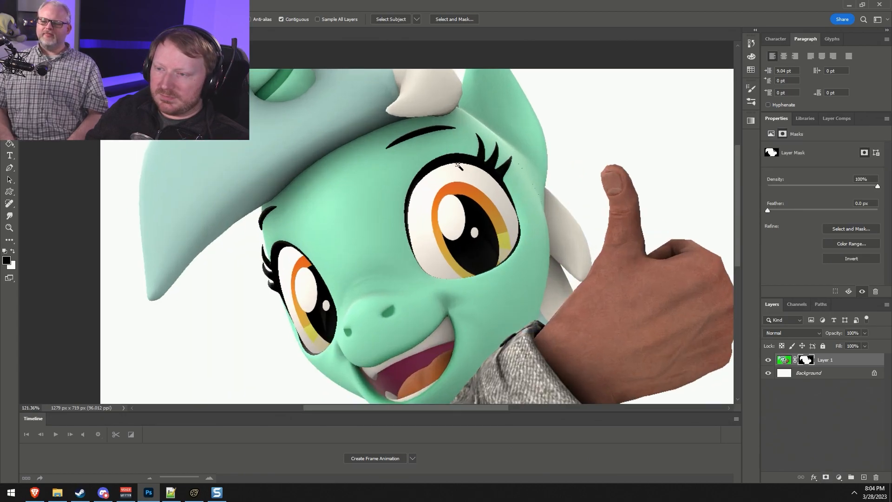
scroll(453, 153, "down", 2, "alt")
scroll(511, 140, "up", 5, "alt")
scroll(511, 140, "up", 4, "alt")
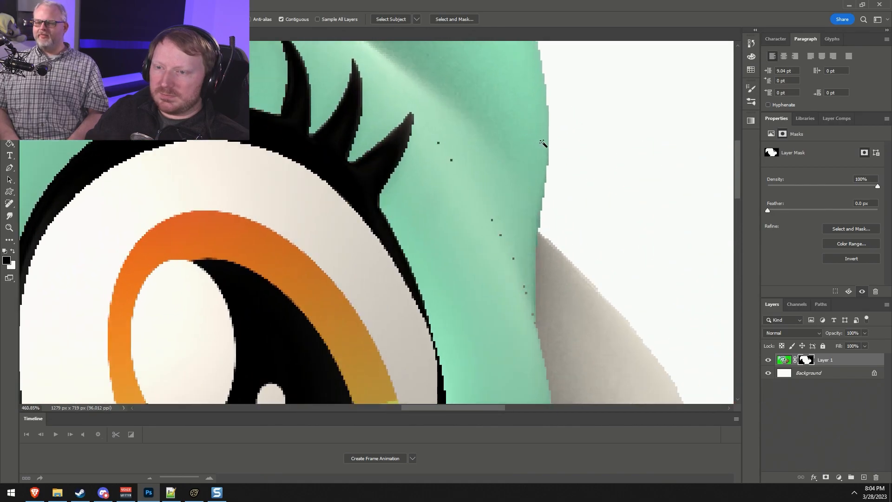
scroll(571, 234, "up", 1, "alt")
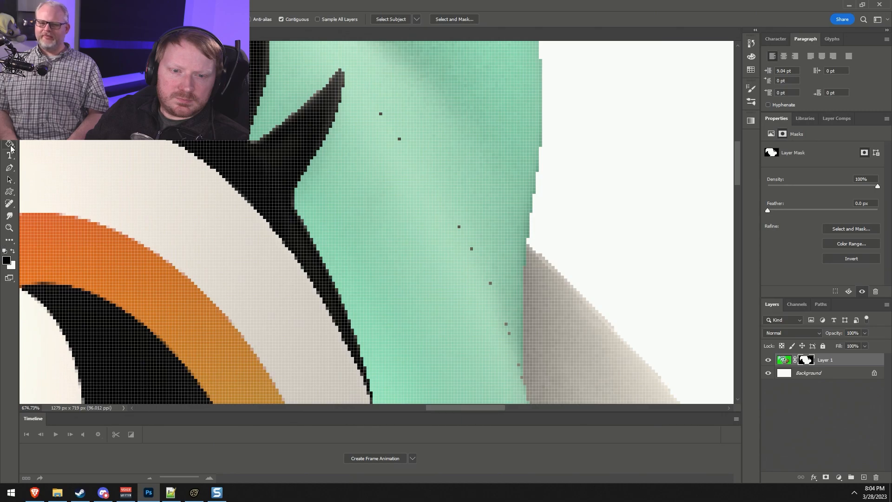
left_click(11, 204)
left_click(35, 204)
key("bracketleft")
key("bracketleft")
key("bracketleft")
key("bracketleft")
key("bracketleft")
key("bracketleft")
Target Layer 1's image instead of its mask and clone clean skin over the dark specks beside the eye.
left_click(368, 90, "alt")
left_click(381, 113)
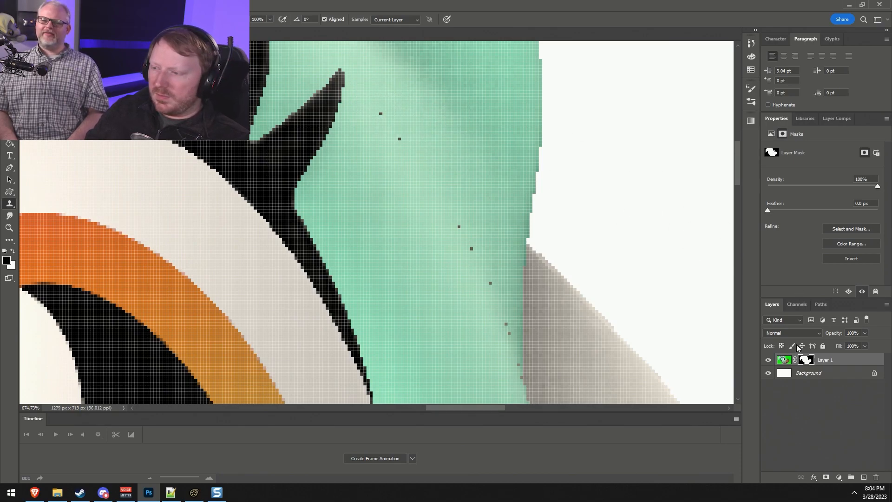
left_click(783, 360)
key("x")
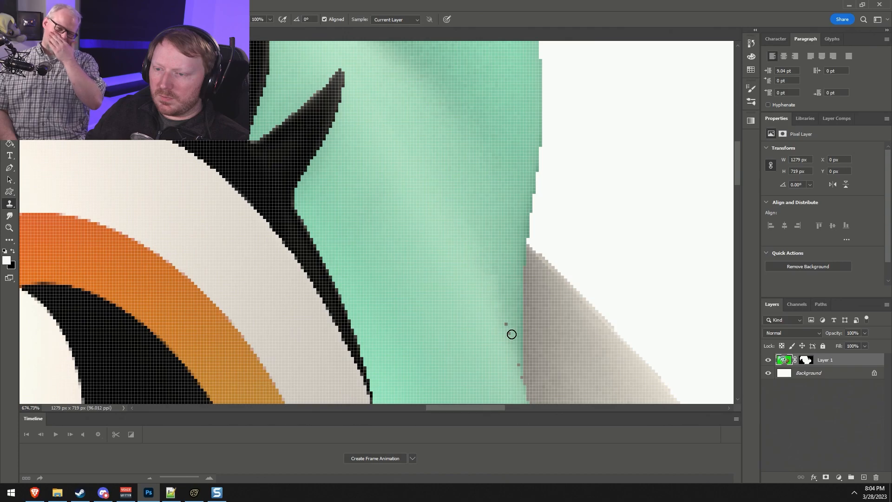
scroll(510, 337, "down", 3)
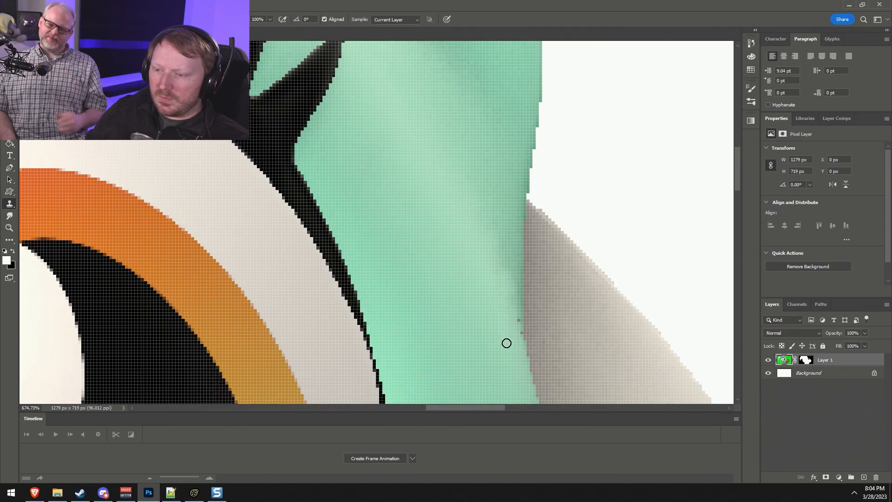
scroll(505, 297, "down", 4, "alt")
scroll(509, 305, "up", 4, "alt")
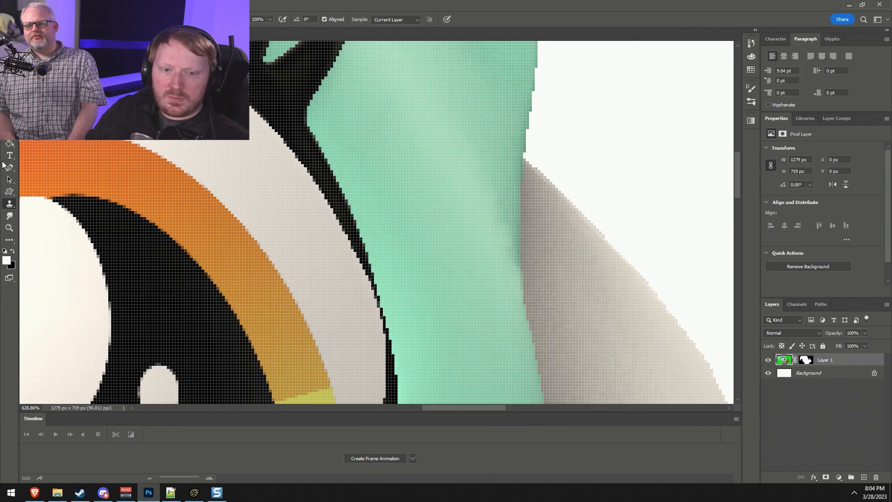
Blend the cloned skin between the eye and the white hair using the Smudge tool with a small brush.
left_click(9, 216)
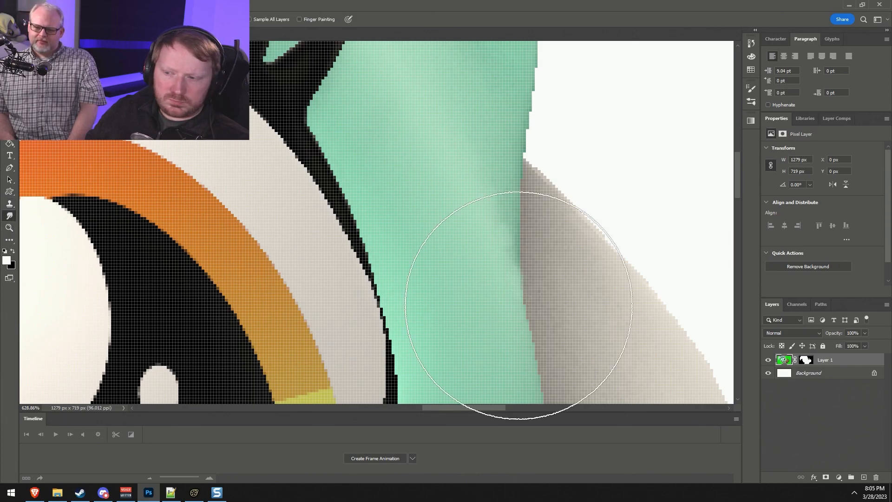
key("bracketleft")
key("bracketleft")
key("bracketleft")
key("bracketleft")
key("bracketleft")
key("bracketleft")
key("bracketleft")
key("bracketleft")
key("bracketleft")
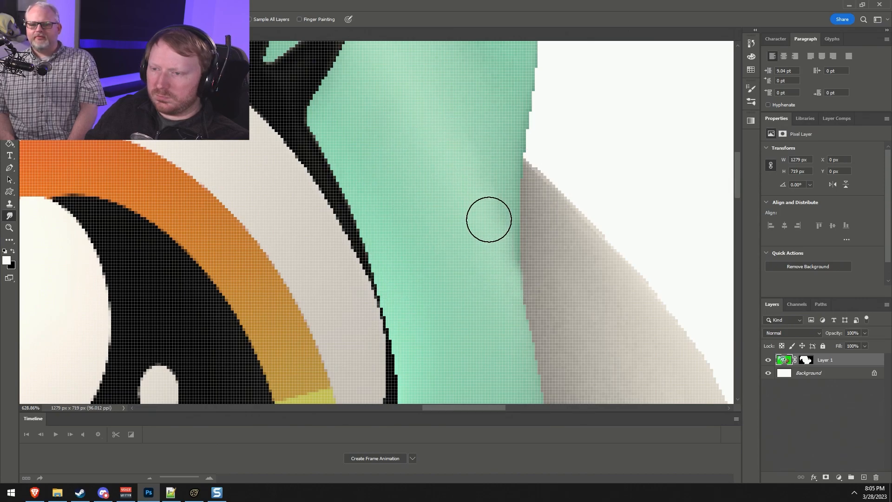
scroll(486, 314, "down", 8, "alt")
scroll(485, 313, "up", 3, "alt")
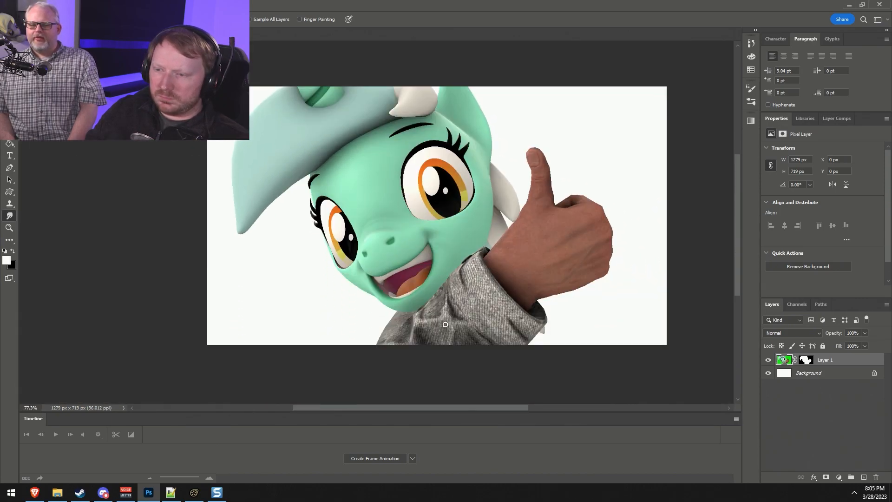
scroll(478, 176, "down", 2, "alt")
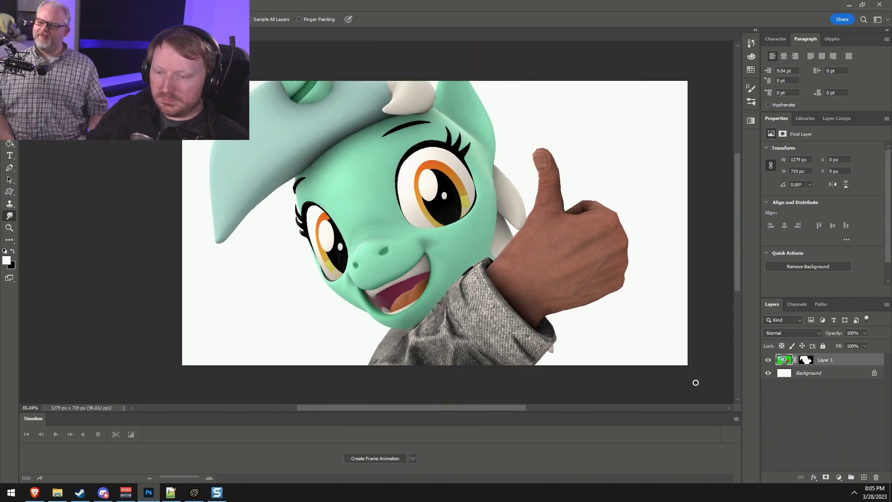
Switch to the Brave browser and search Google Images for "cartoon star".
left_click(35, 493)
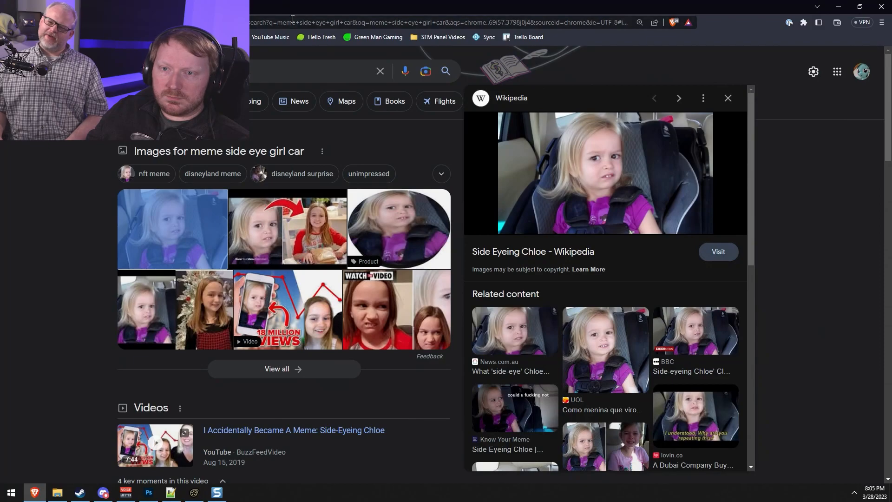
type("cartoon star")
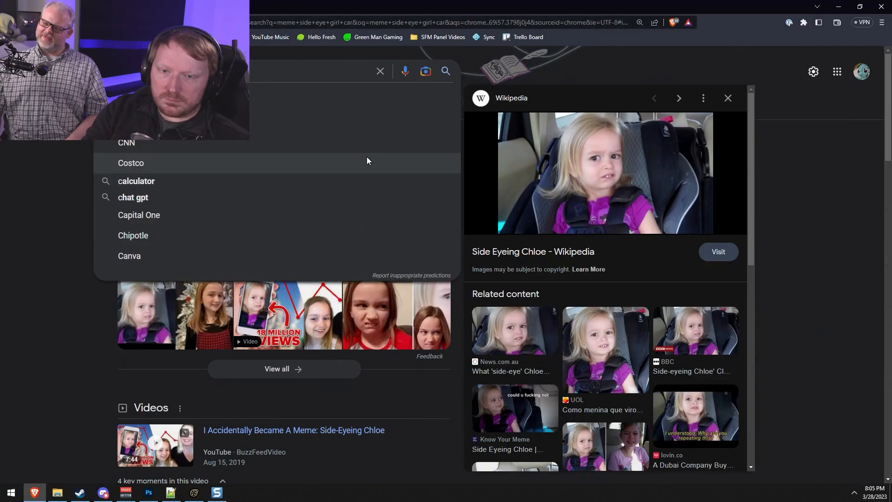
key("Return")
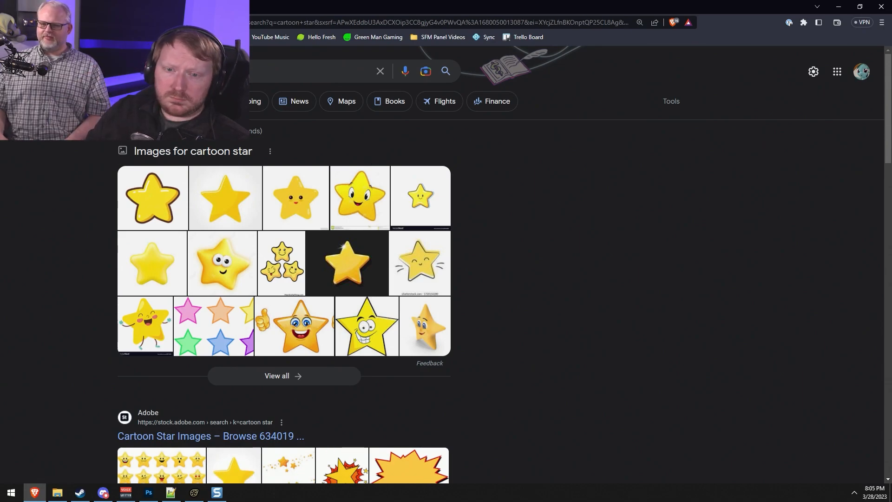
left_click(443, 234)
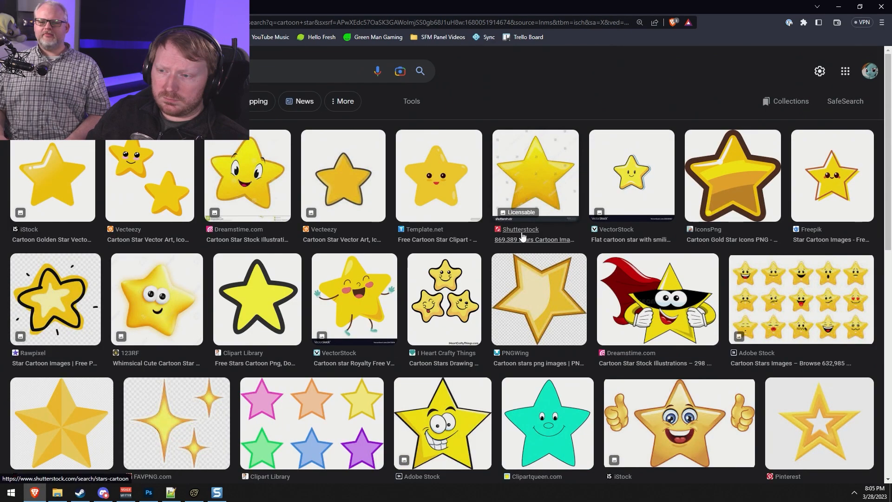
Browse the cartoon star images and preview the ClipArtBest star and the Large Yellow Star clip art from Clker.
scroll(635, 418, "down", 2)
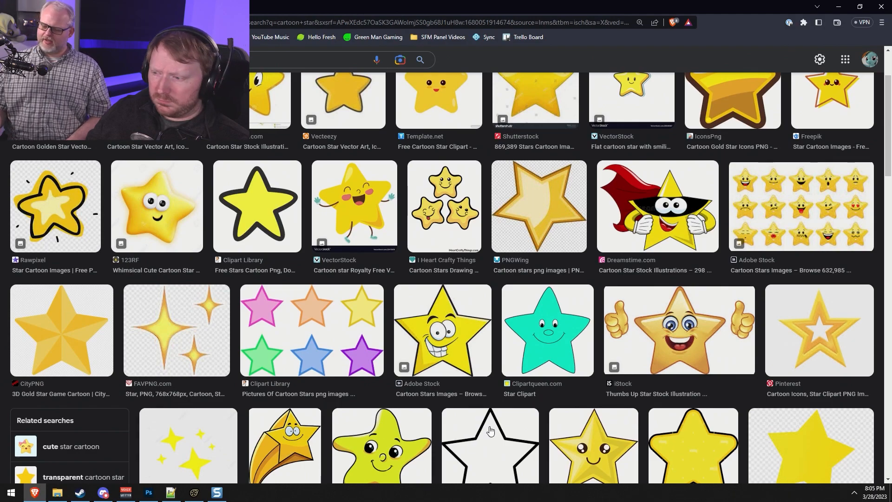
scroll(483, 430, "down", 4)
scroll(526, 430, "down", 4)
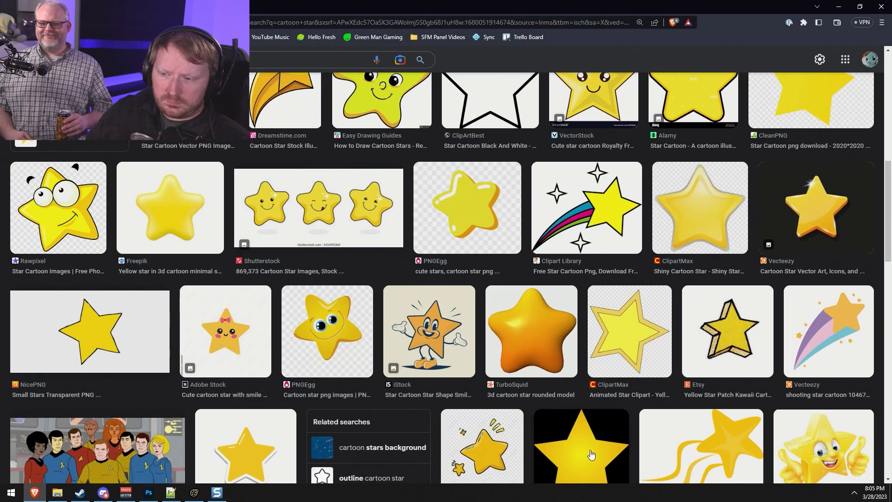
scroll(590, 453, "down", 3)
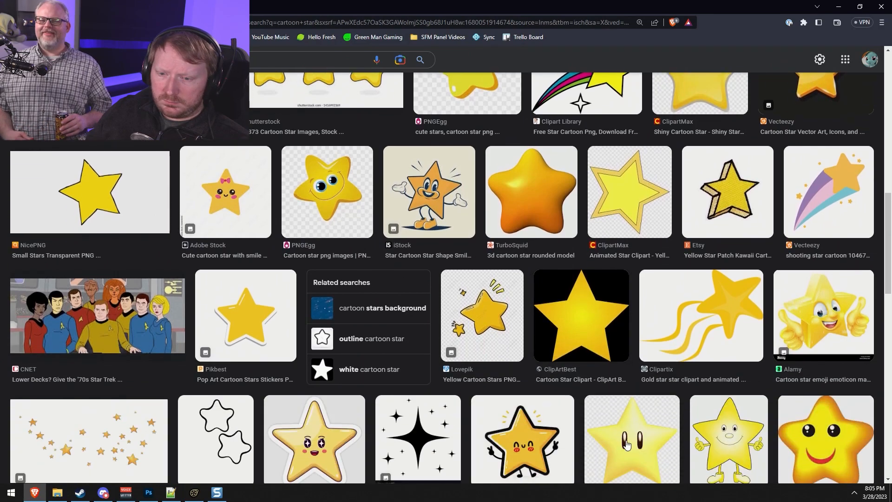
left_click(618, 318)
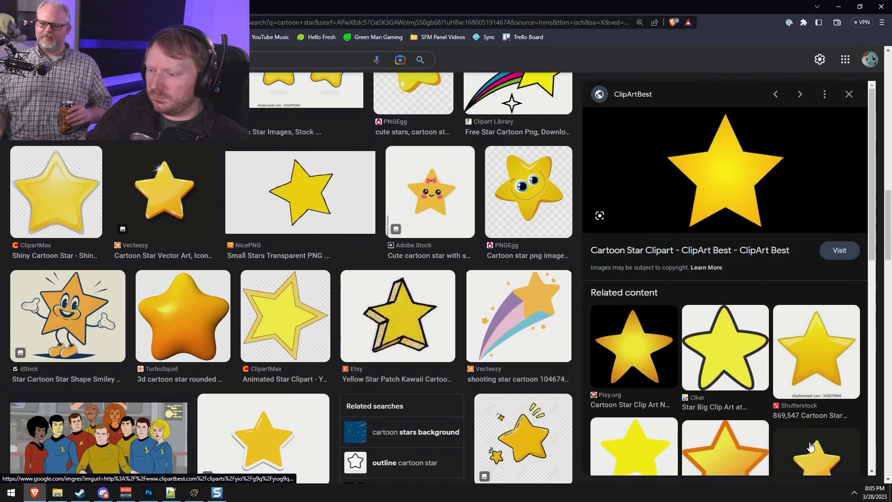
scroll(809, 444, "down", 2)
left_click(613, 356)
scroll(704, 381, "up", 3)
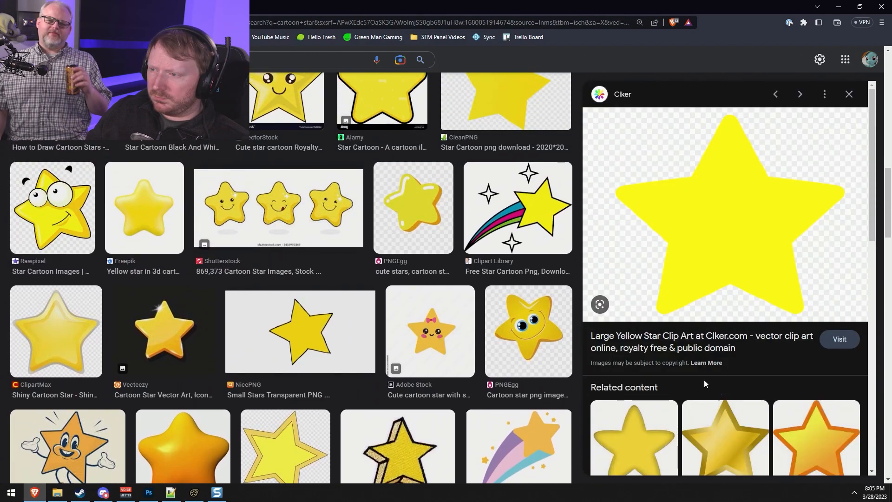
Find the ClipArtBest gold star on black among the cartoon star results, preview it and copy its image.
scroll(704, 380, "up", 6)
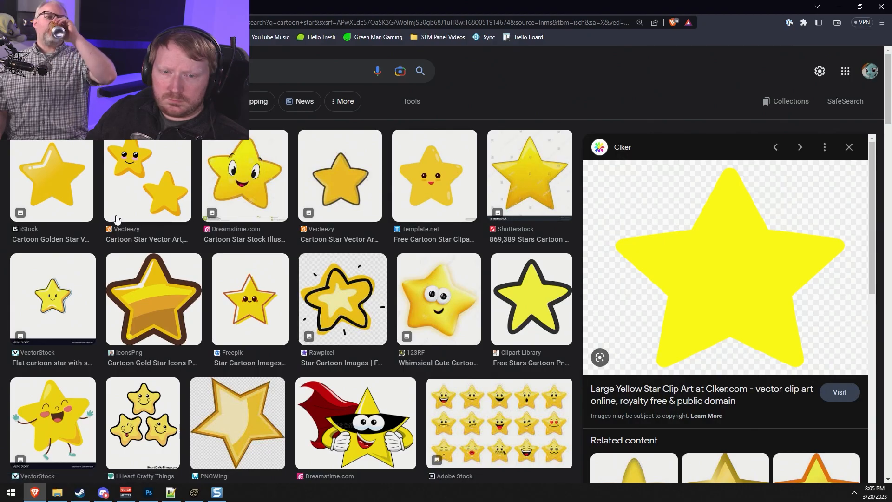
scroll(205, 287, "down", 12)
scroll(268, 301, "up", 8)
scroll(274, 298, "down", 10)
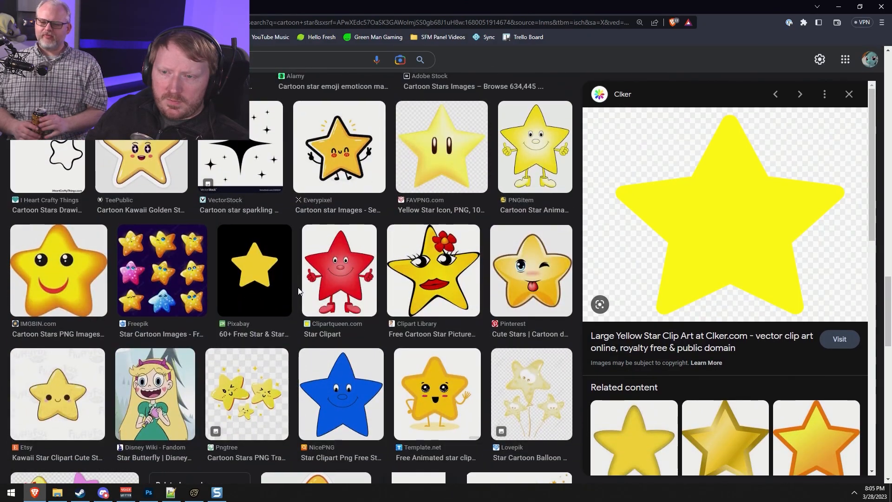
scroll(298, 293, "up", 6)
scroll(299, 292, "up", 3)
scroll(279, 279, "down", 4)
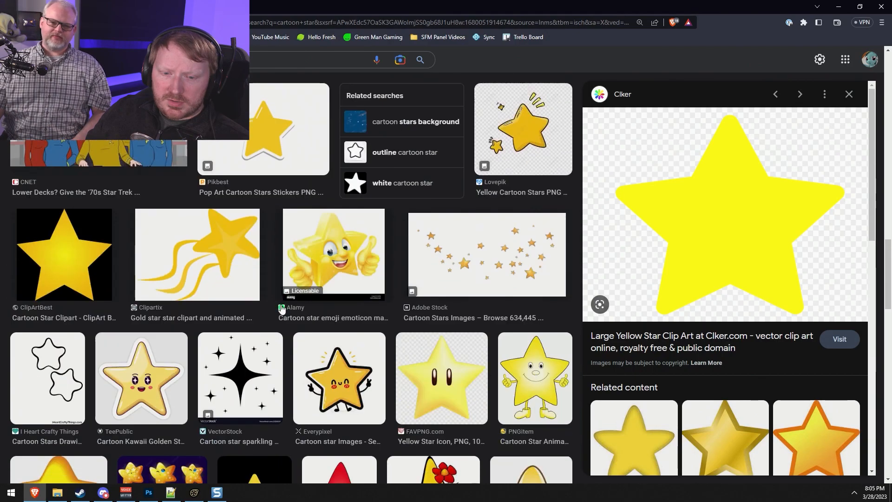
left_click(83, 277)
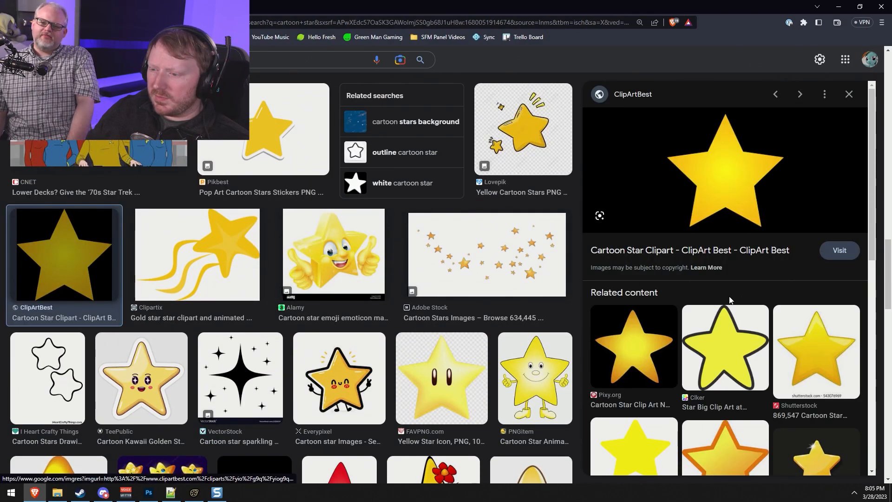
right_click(741, 172)
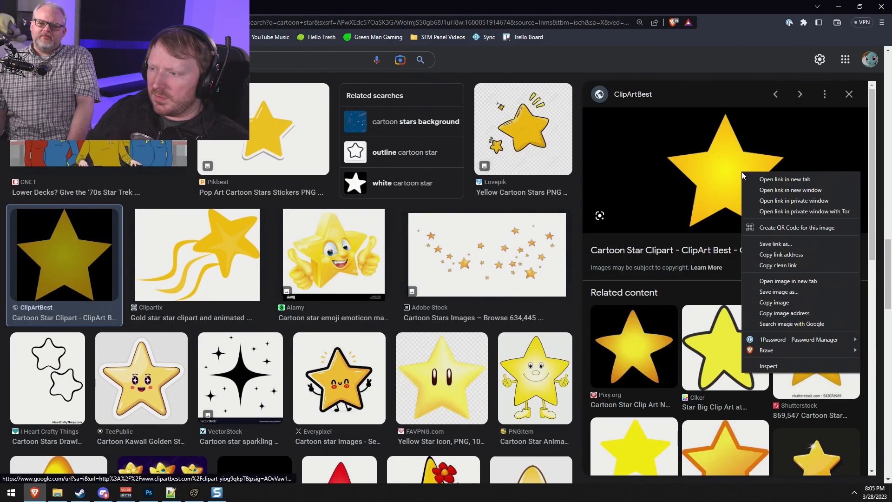
left_click(779, 311)
right_click(748, 204)
left_click(783, 335)
Switch back to Photoshop, create a new 228 x 221 px document and paste the copied star into it.
key("alt+Tab")
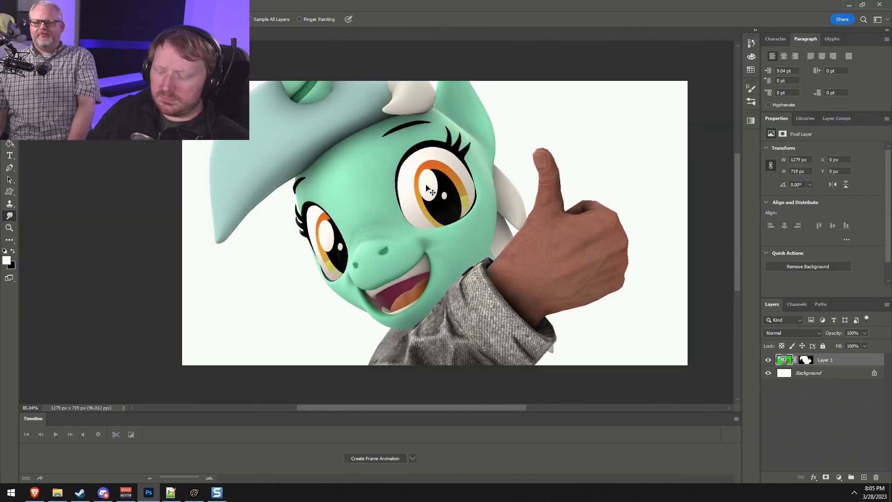
key("ctrl+n")
key("Return")
key("ctrl+v")
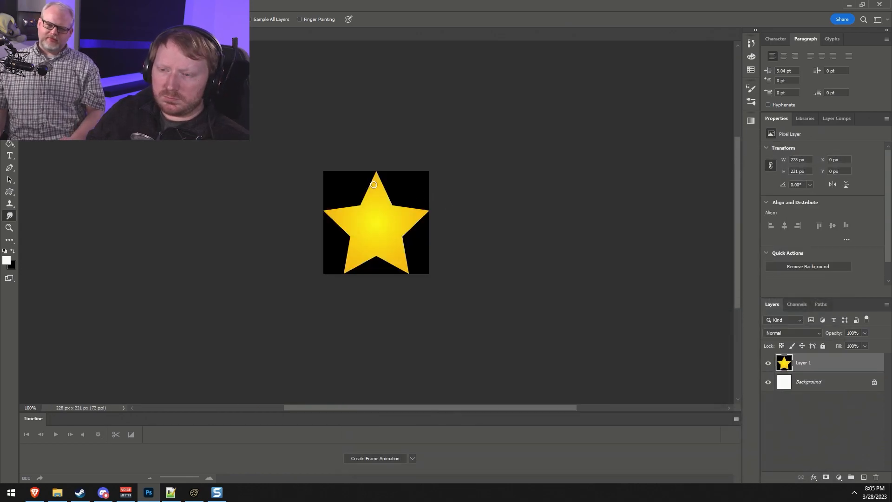
Try to select the black background above the star with the Magic Wand tool.
scroll(343, 194, "up", 5, "alt")
key("w")
left_click(453, 250)
left_click(367, 182)
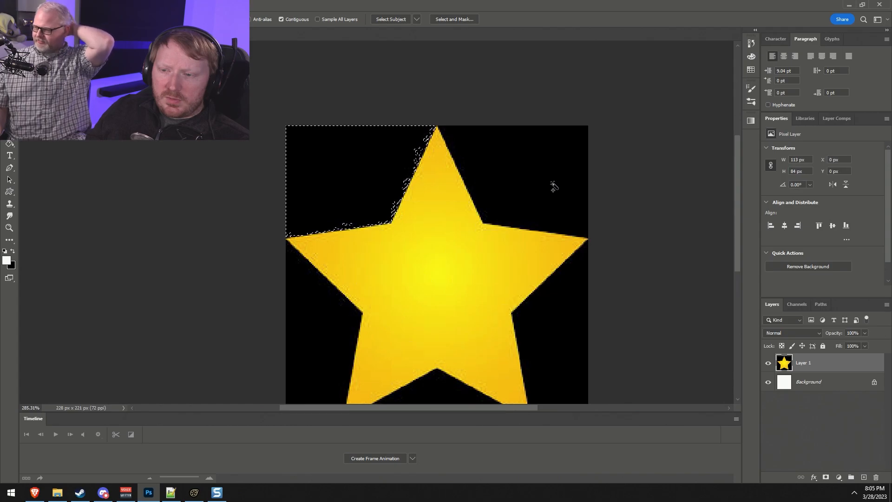
left_click(426, 202)
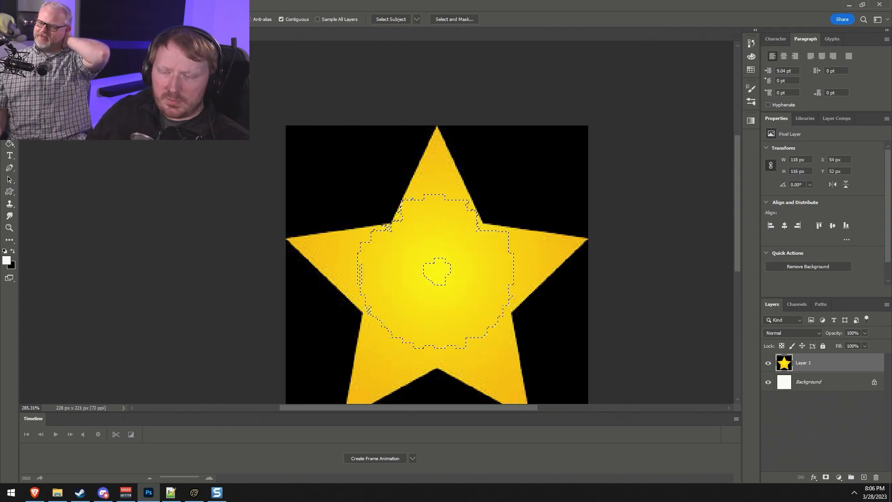
left_click(364, 160)
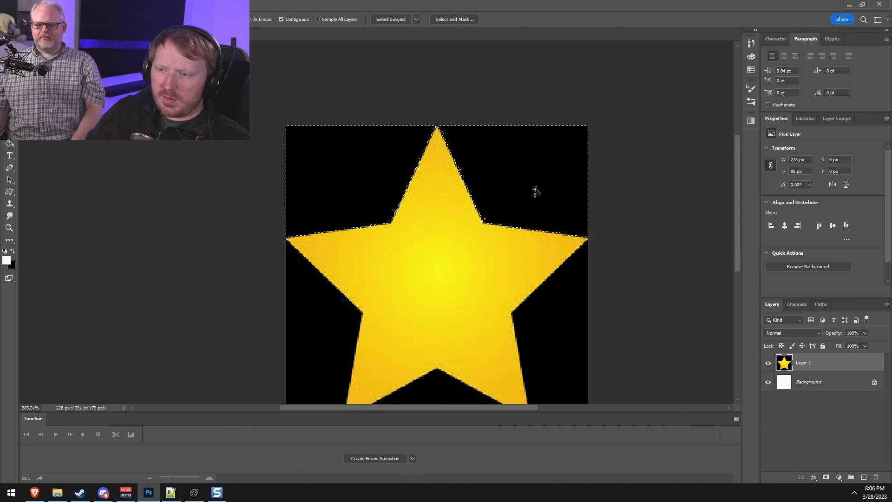
Clear the partial selection and reselect all the black areas around the star with the Magic Wand.
scroll(496, 196, "up", 3, "alt")
left_click(472, 132, "alt")
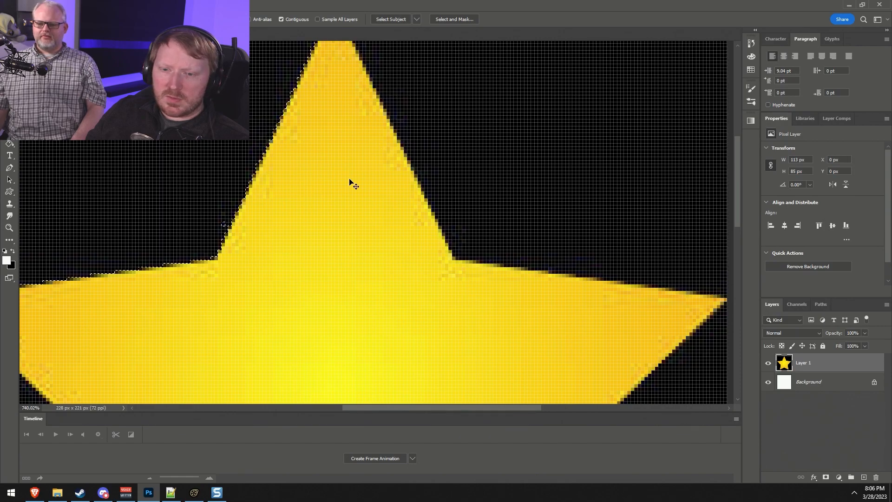
left_click(223, 224, "alt")
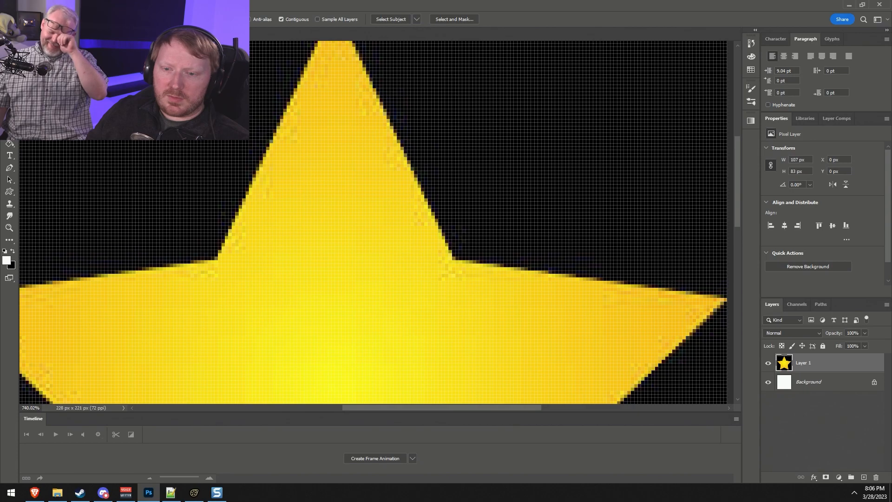
key("ctrl+d")
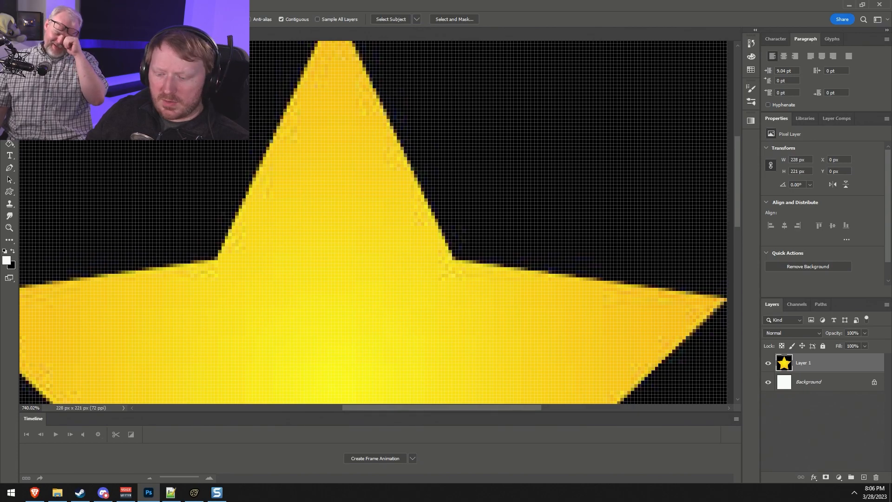
scroll(390, 144, "down", 5, "alt")
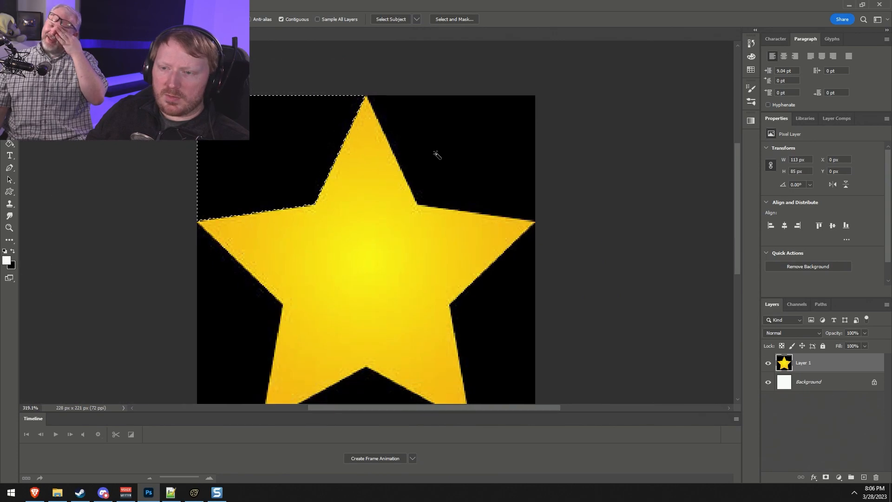
left_click(532, 343)
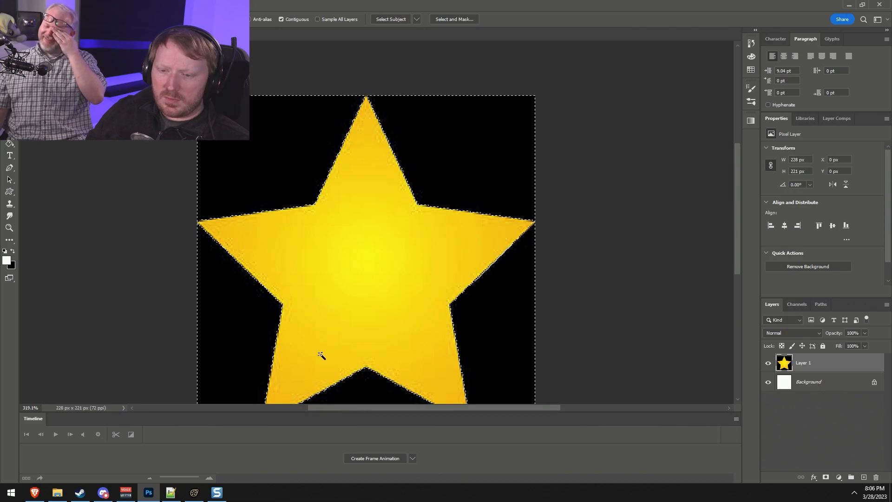
Invert the selection to the star and add a layer mask from it that hides the black surroundings.
right_click(385, 233)
left_click(426, 356)
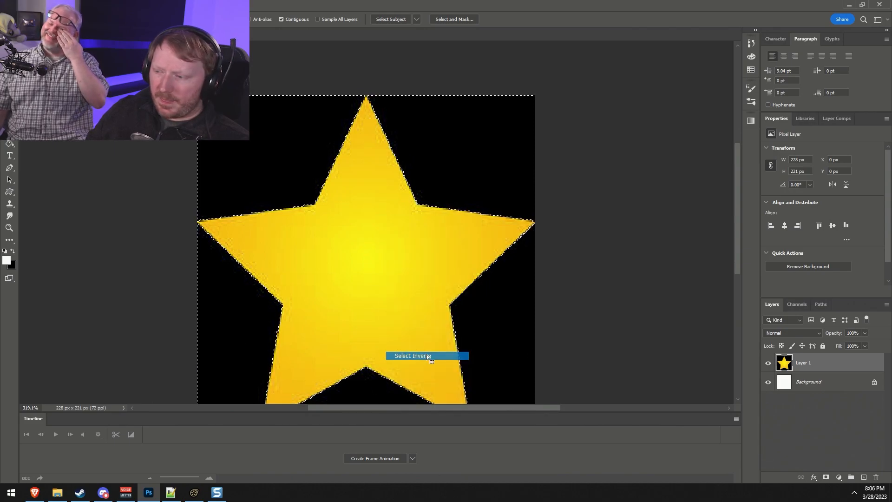
left_click(827, 477)
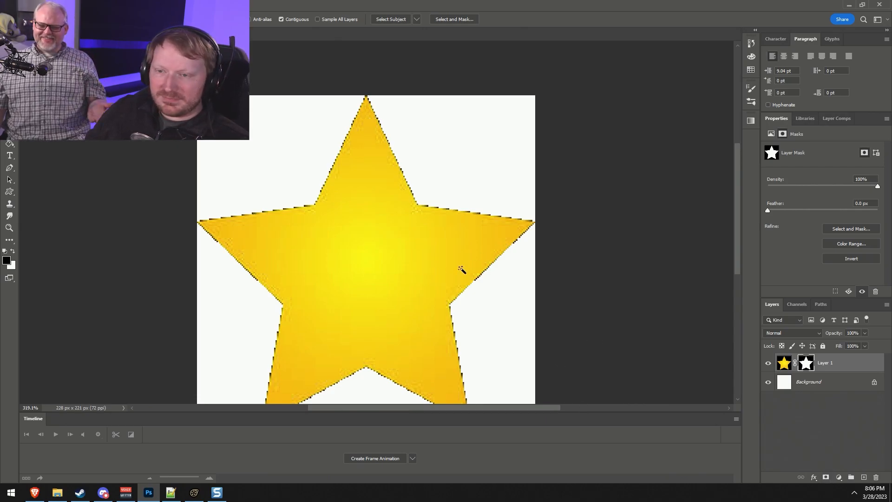
scroll(384, 252, "down", 3, "alt")
scroll(403, 295, "up", 2, "alt")
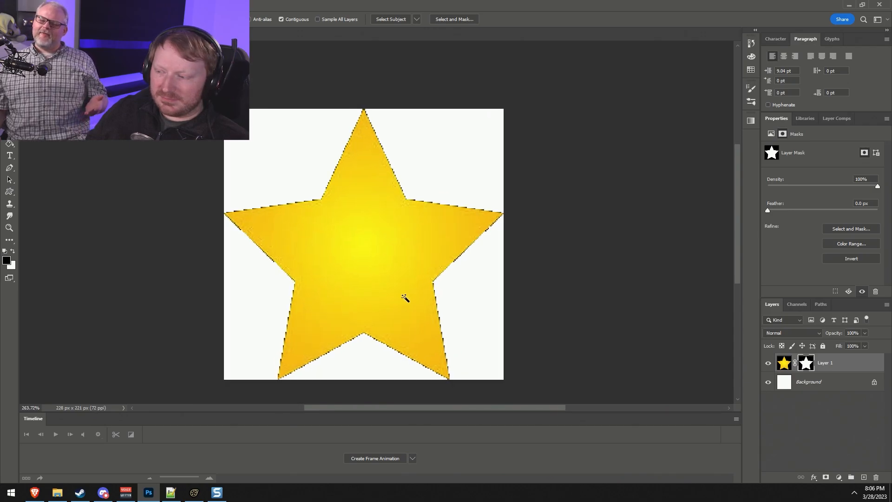
Sample the bright yellow at the star's centre and paint the whole star layer solid yellow with a large brush.
key("b")
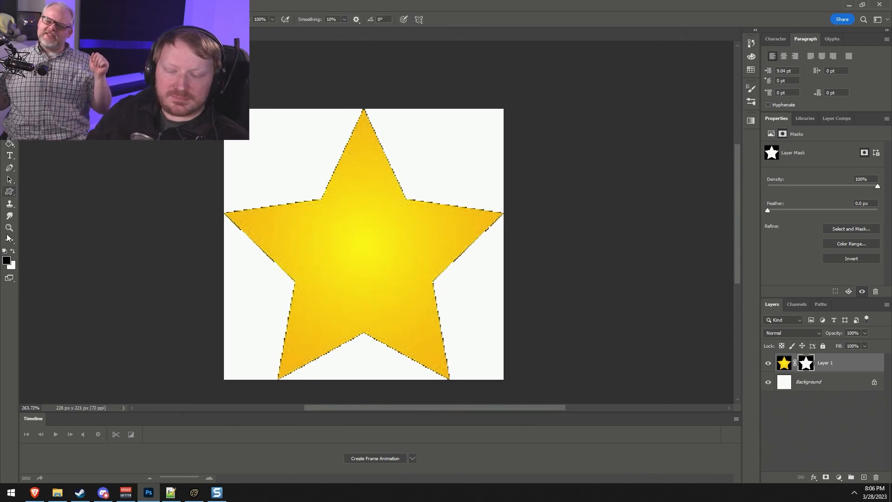
left_click(7, 260)
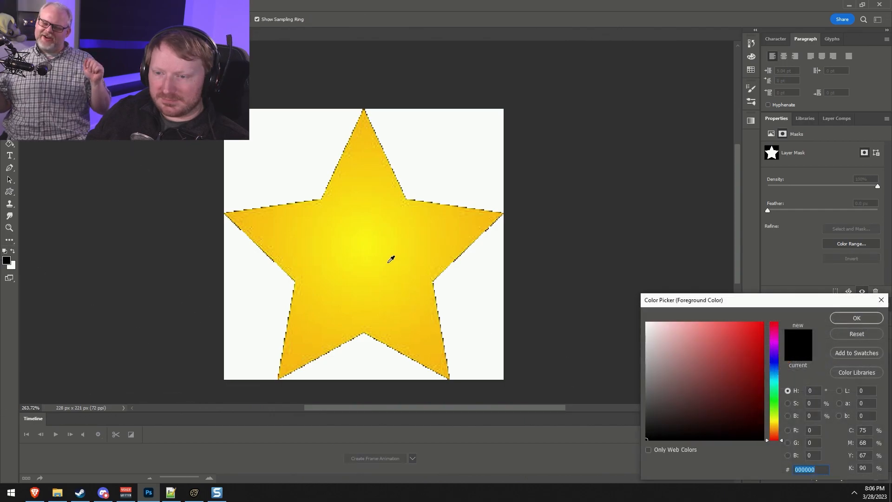
left_click(364, 253)
left_click(847, 317)
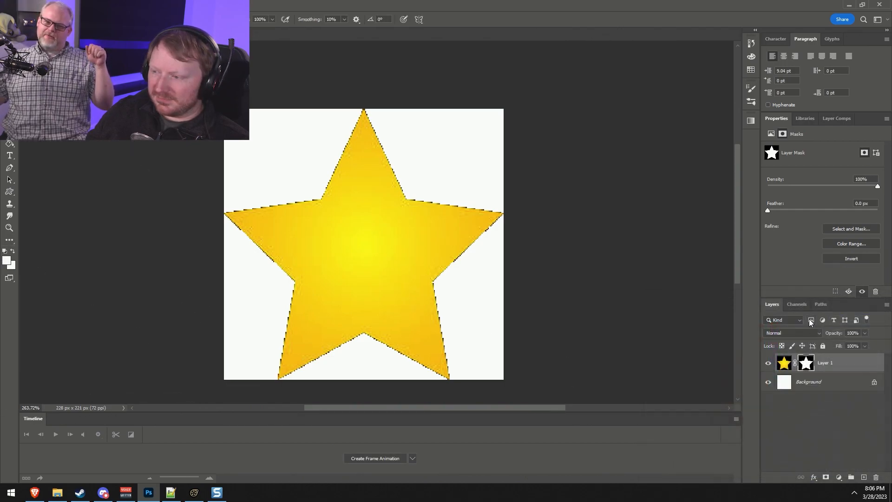
left_click(366, 248)
key("b")
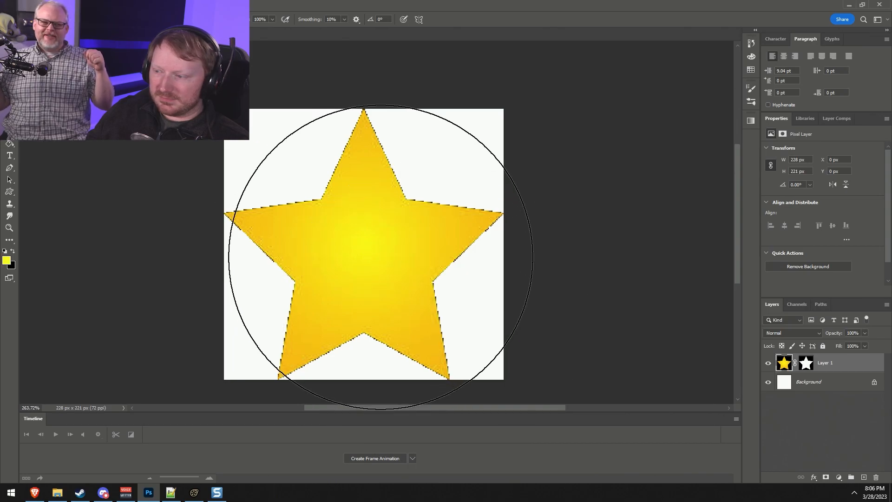
left_click(364, 239)
mouse_move(298, 175)
left_mouse_down()
mouse_move(550, 209)
mouse_move(223, 219)
left_mouse_up()
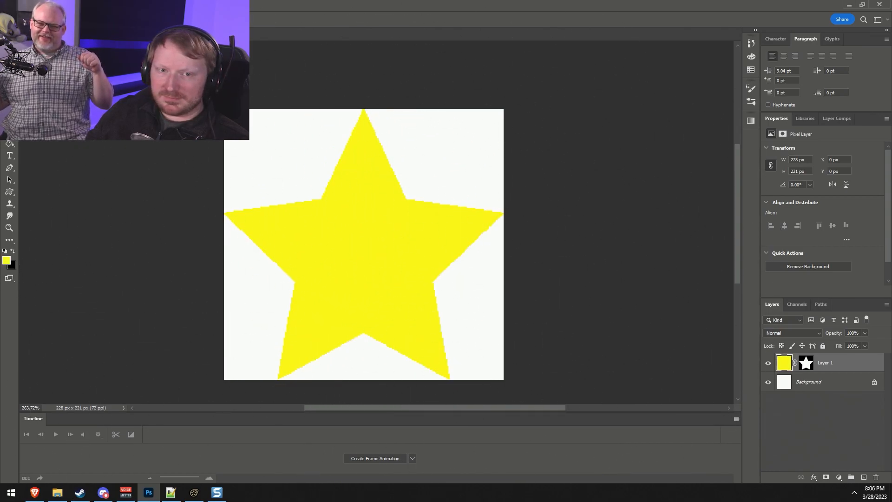
Copy the yellow star layer with its mask into the document with the pony and thumbs-up picture.
key("v")
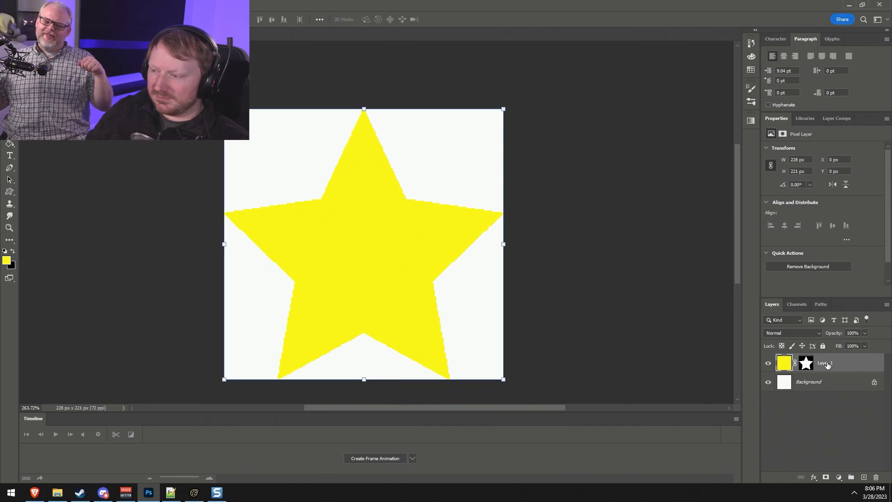
left_click(808, 365)
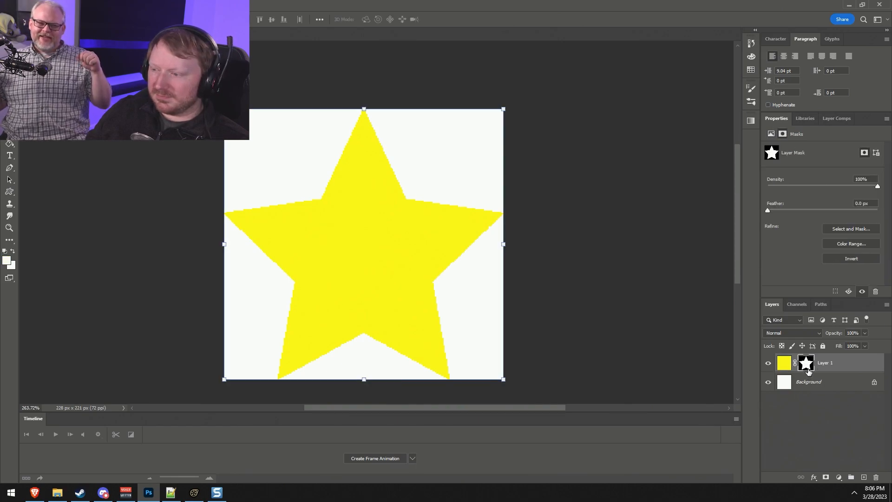
right_click(100, 140)
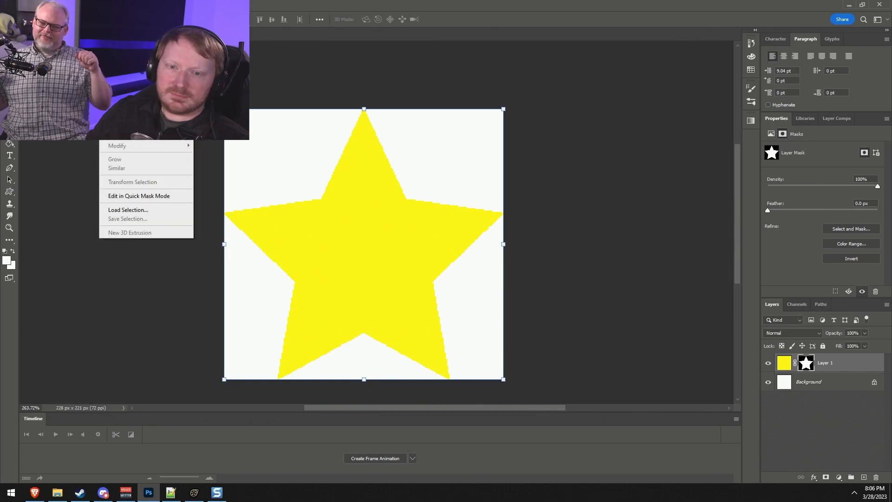
left_click(259, 2)
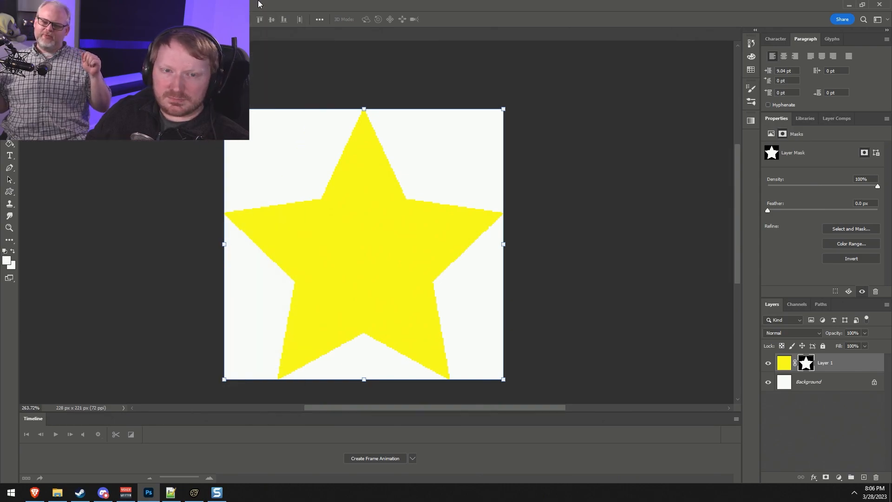
left_click(786, 364)
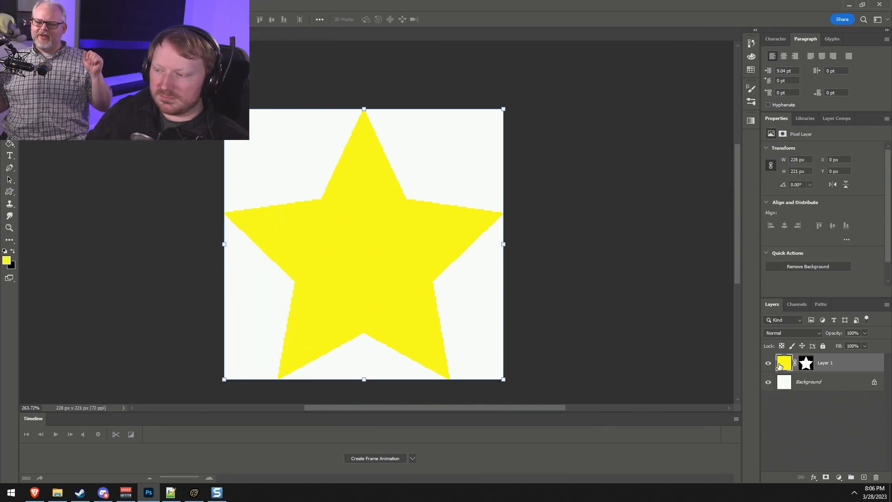
left_click_drag(837, 357, 399, 245)
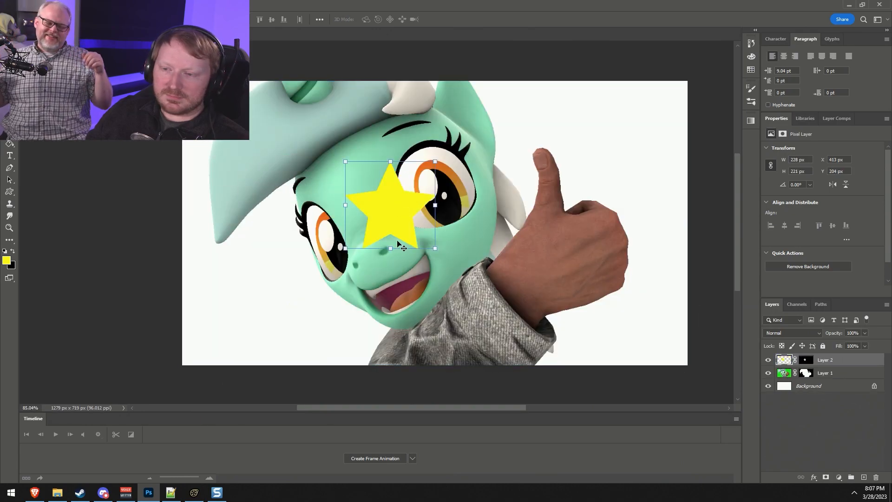
Enlarge the star to about 891 × 863 px and centre it over the picture.
left_click_drag(616, 150, 779, 120)
left_click_drag(455, 155, 383, 281)
scroll(439, 300, "down", 3, "alt")
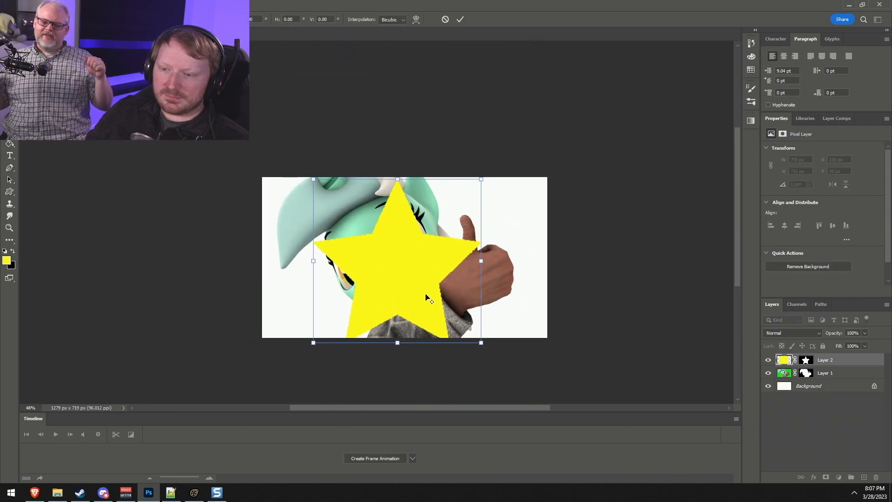
mouse_move(399, 247)
left_mouse_down()
mouse_move(399, 259)
mouse_move(413, 245)
left_mouse_up()
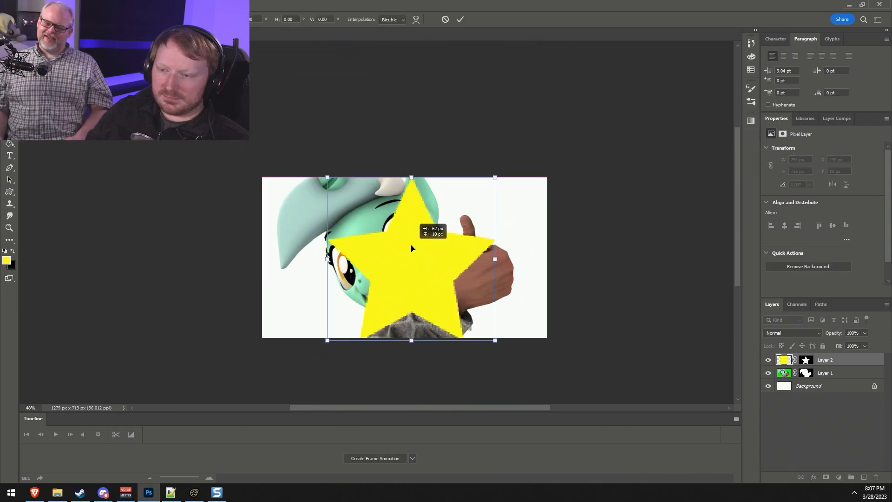
left_click_drag(502, 179, 523, 148)
left_click_drag(406, 240, 384, 254)
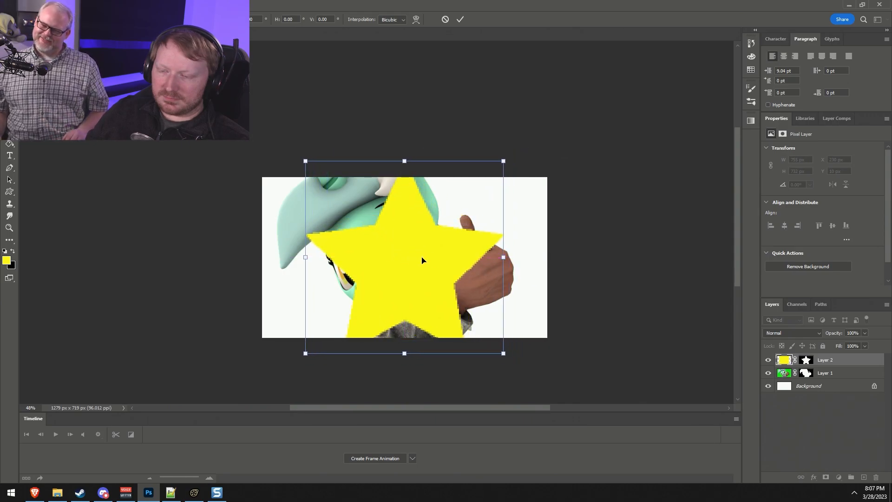
left_click(460, 19)
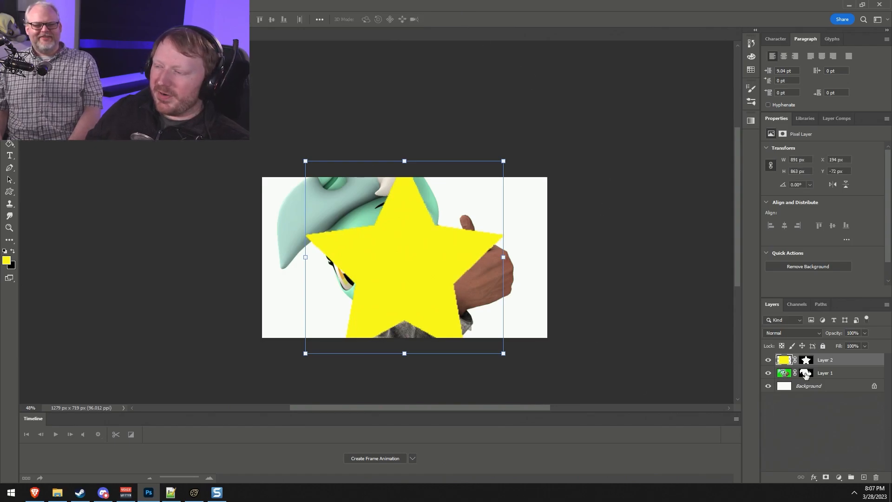
Duplicate the star layer and rotate the copy so its points fall between those of the original.
right_click(847, 360)
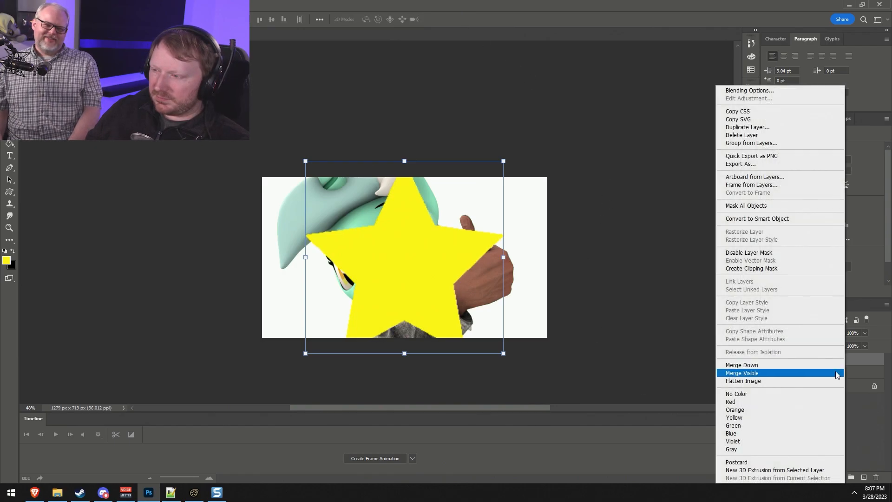
left_click(760, 127)
left_click(668, 193)
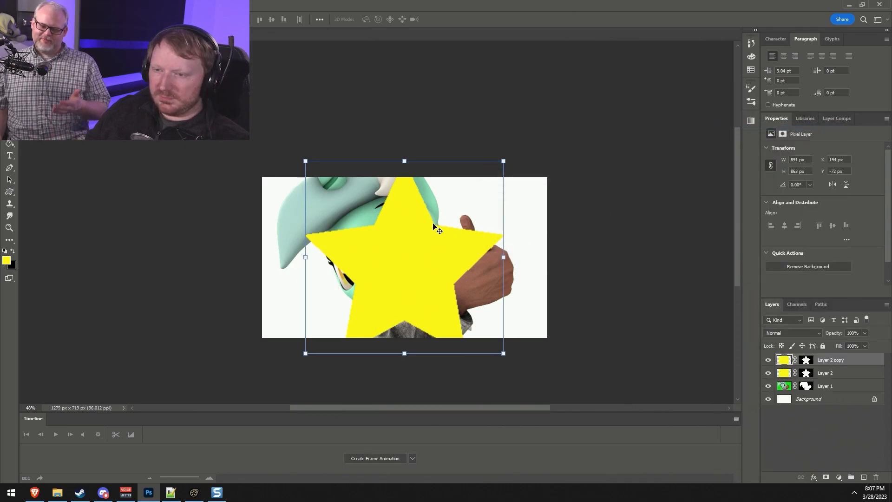
left_click_drag(512, 156, 437, 99)
left_click(460, 20)
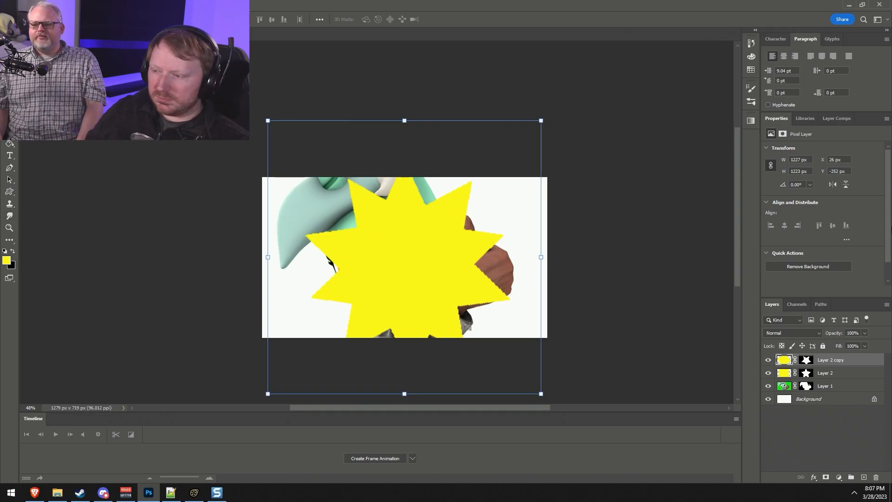
Add a Color Overlay in orange ff8a00 to the rotated star copy.
double_click(870, 359)
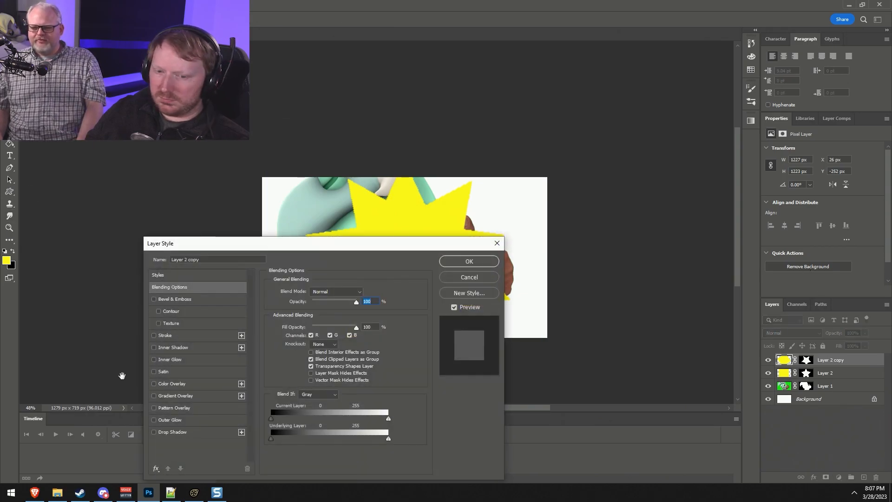
left_click(175, 385)
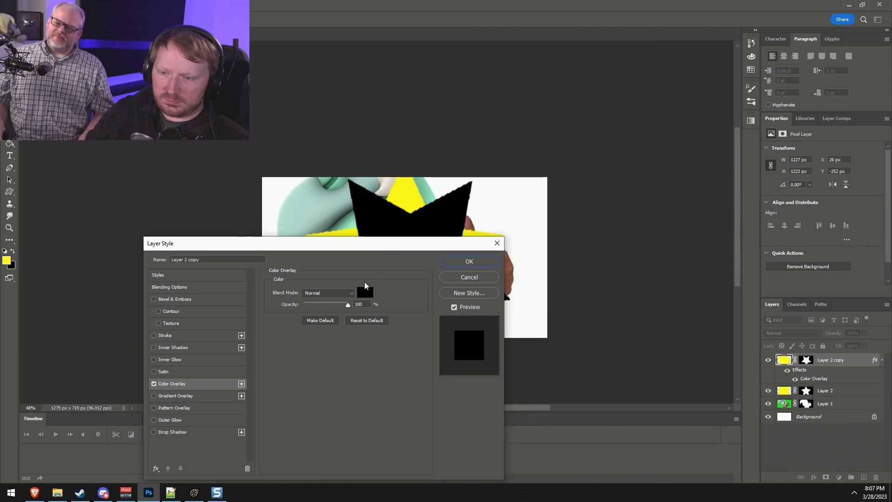
left_click(365, 293)
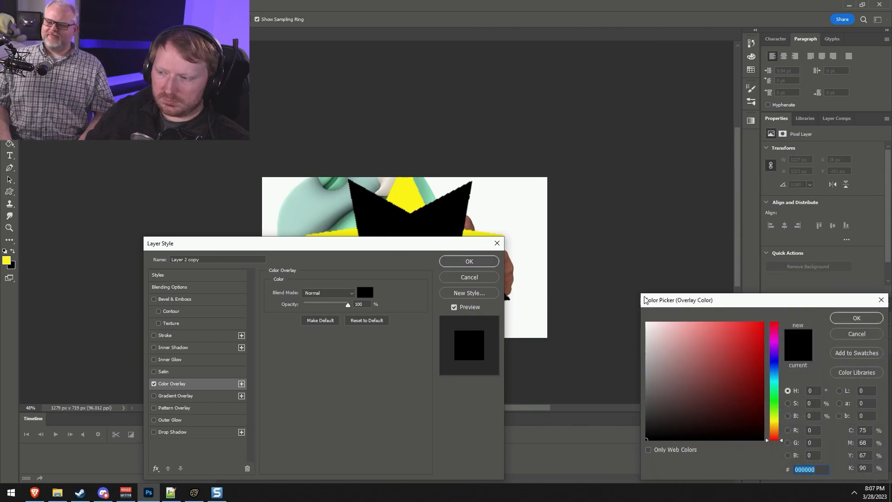
left_click(709, 372)
type("ff0000")
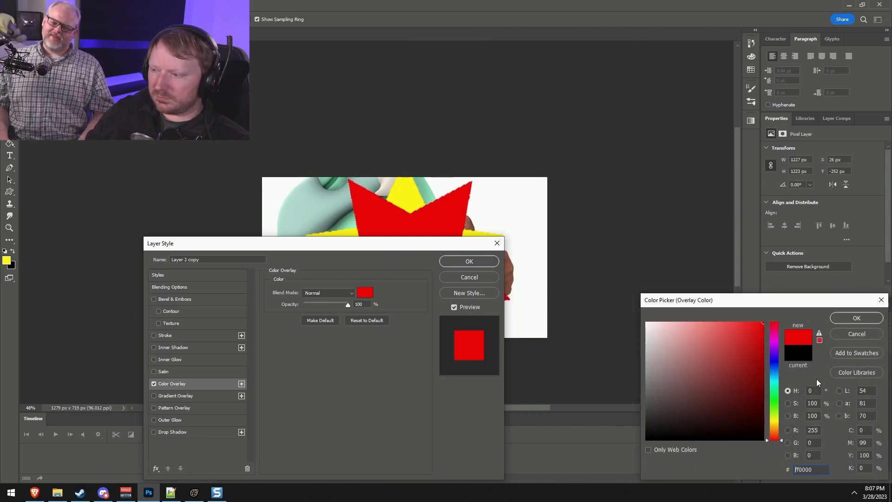
left_click_drag(772, 401, 782, 429)
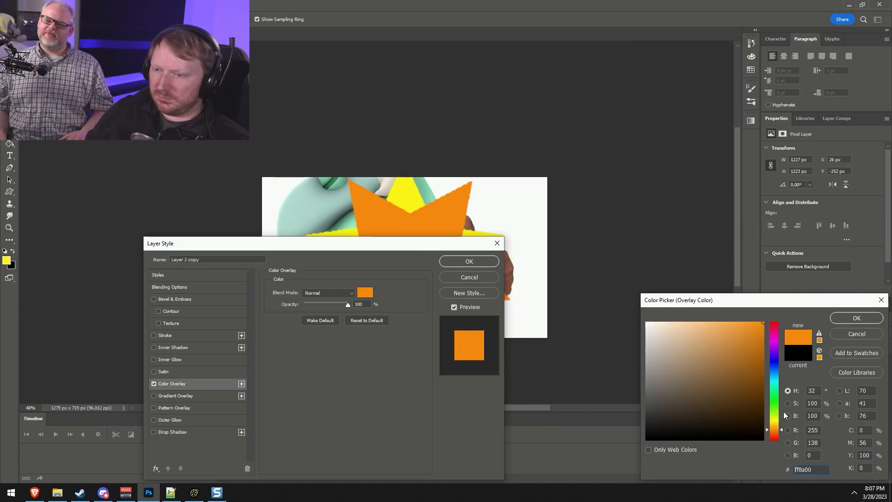
left_click(859, 316)
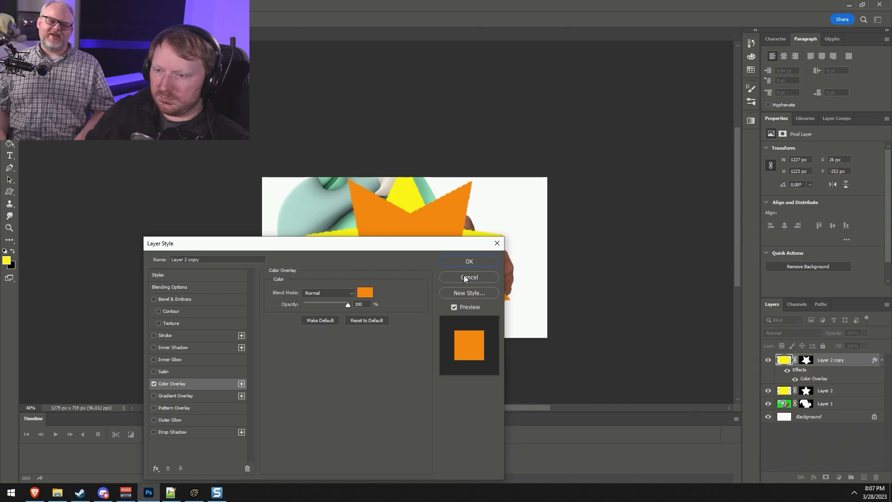
left_click(484, 261)
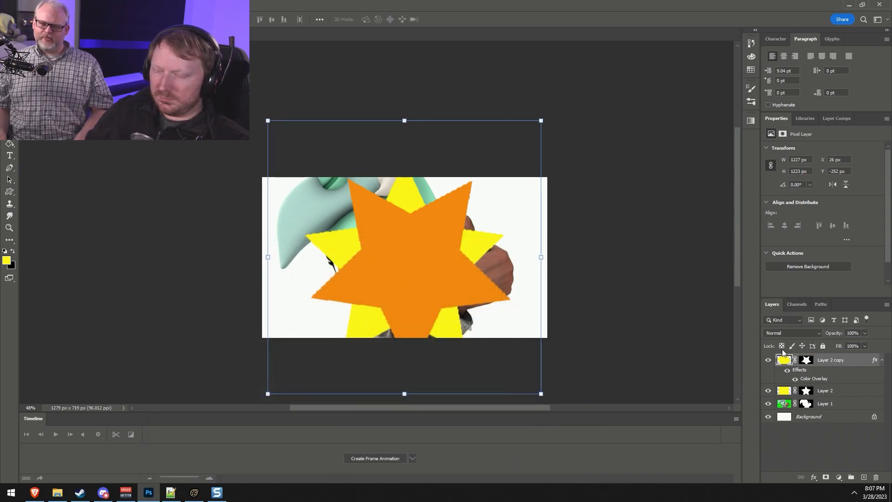
Move the orange star layer beneath the yellow star layer.
left_click_drag(852, 360, 850, 397)
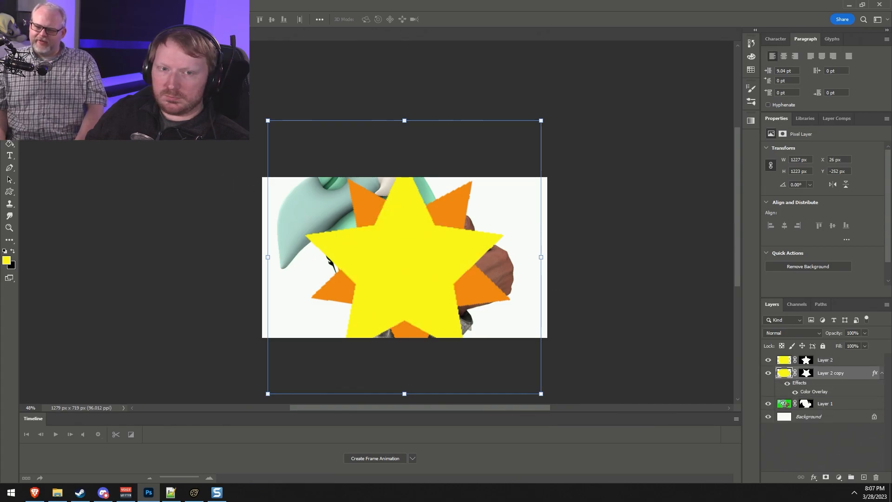
left_click_drag(548, 111, 533, 102)
key("Escape")
Duplicate the yellow and orange star layers together.
left_click(854, 364)
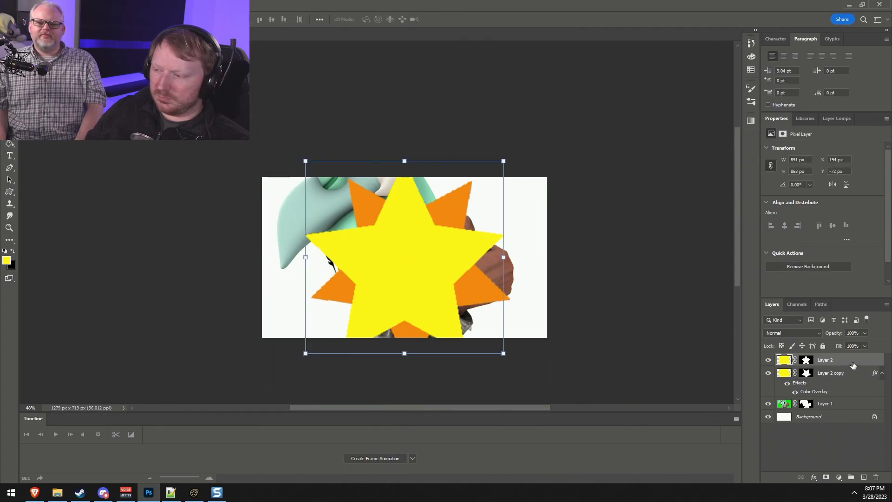
left_click(845, 375, "shift")
right_click(845, 374)
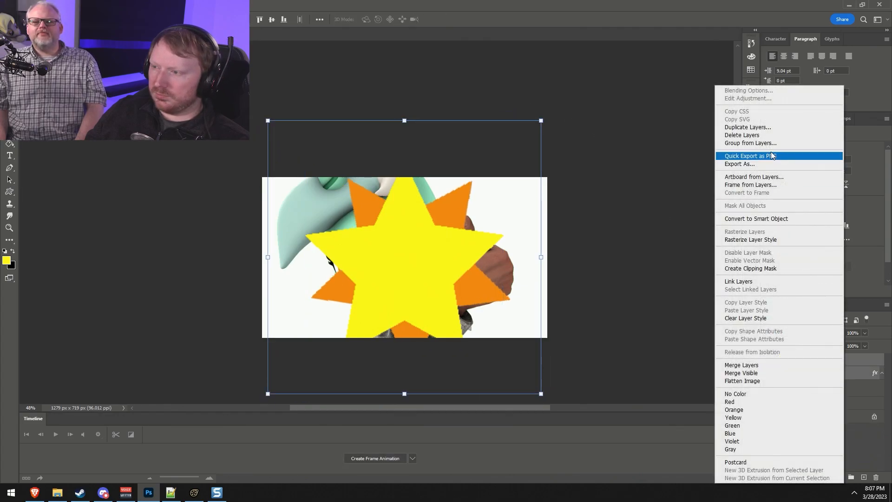
left_click(748, 128)
left_click(674, 193)
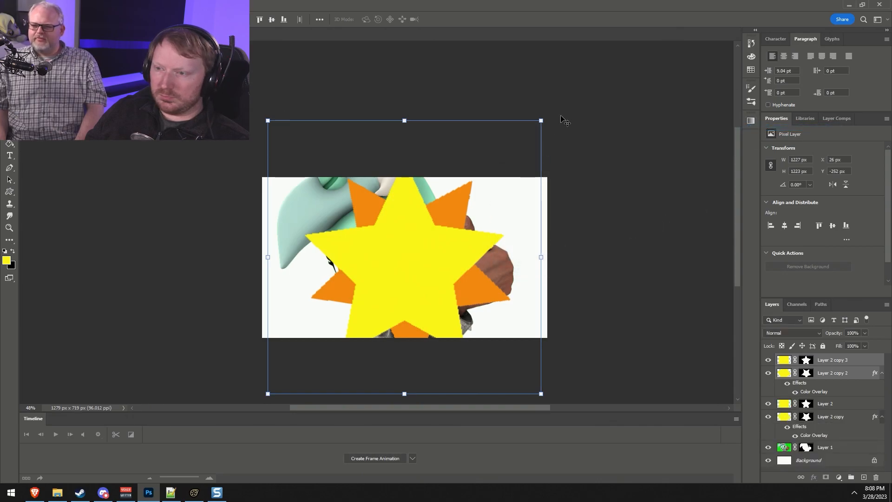
left_click_drag(549, 113, 455, 155)
key("Escape")
left_click(853, 373)
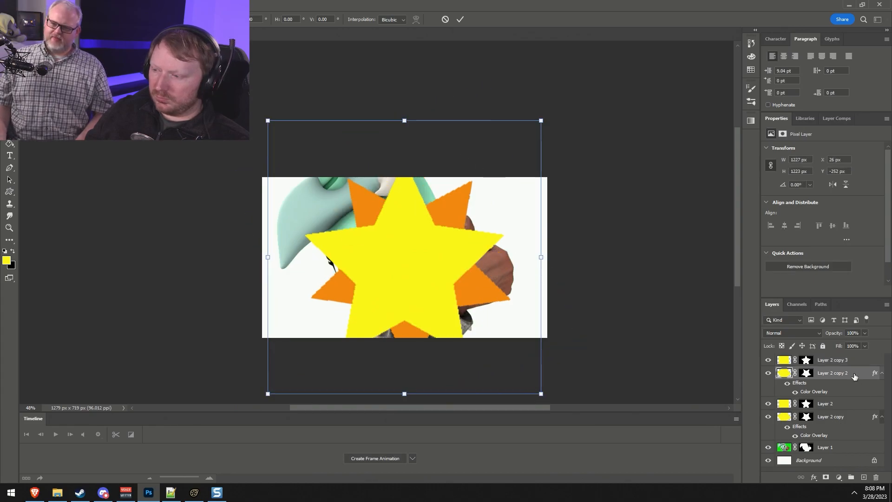
left_click_drag(544, 113, 595, 227)
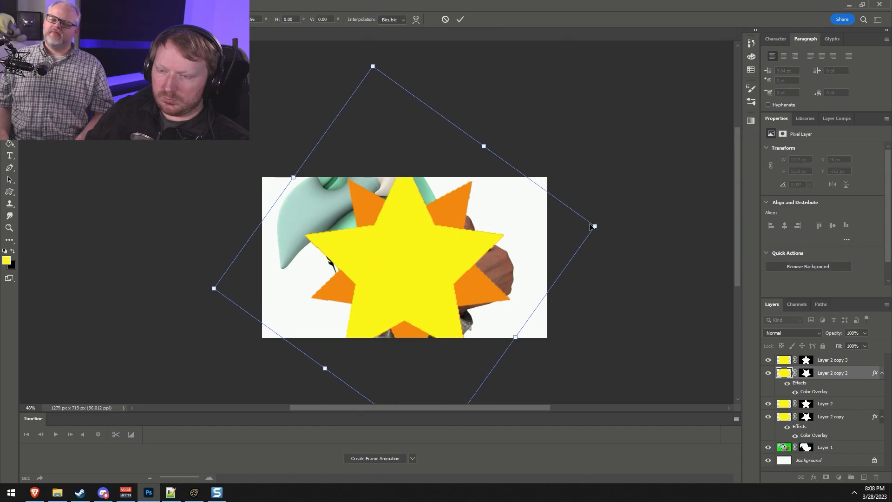
key("Escape")
Rotate the yellow star on Layer 2 copy 3 clockwise to offset its points from the star underneath.
left_click(854, 405)
left_click(861, 365)
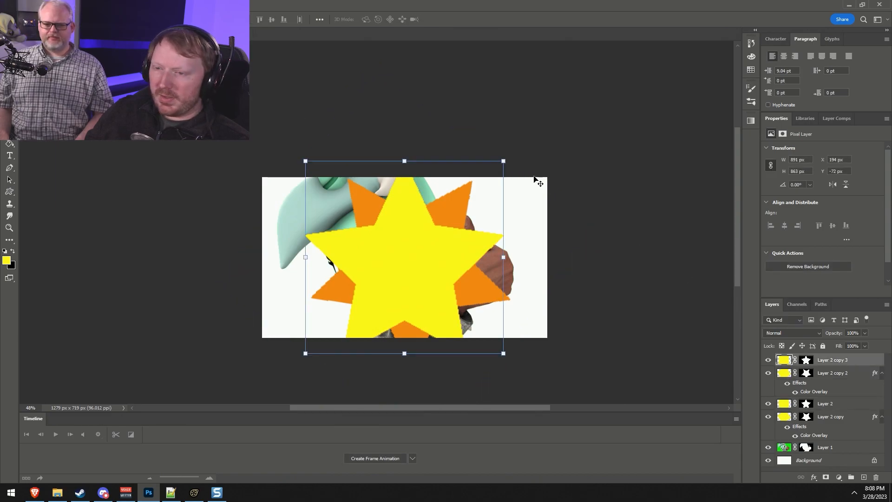
key("ctrl+t")
left_click_drag(514, 157, 547, 192)
key("Return")
Rotate the stars on Layer 2 and Layer 2 copy so yellow and orange points fan out in the gaps.
left_click(826, 404)
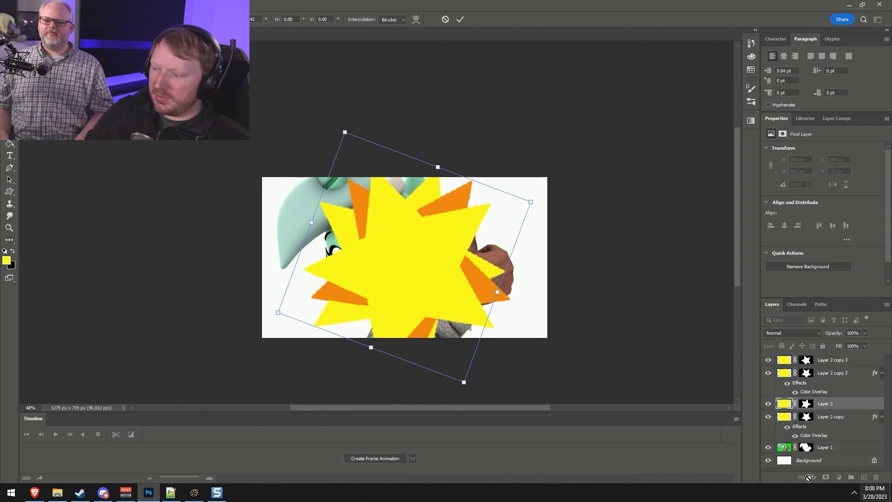
left_click(829, 420)
left_click_drag(557, 118, 417, 93)
left_click_drag(418, 262, 411, 270)
key("Tab")
key("Tab")
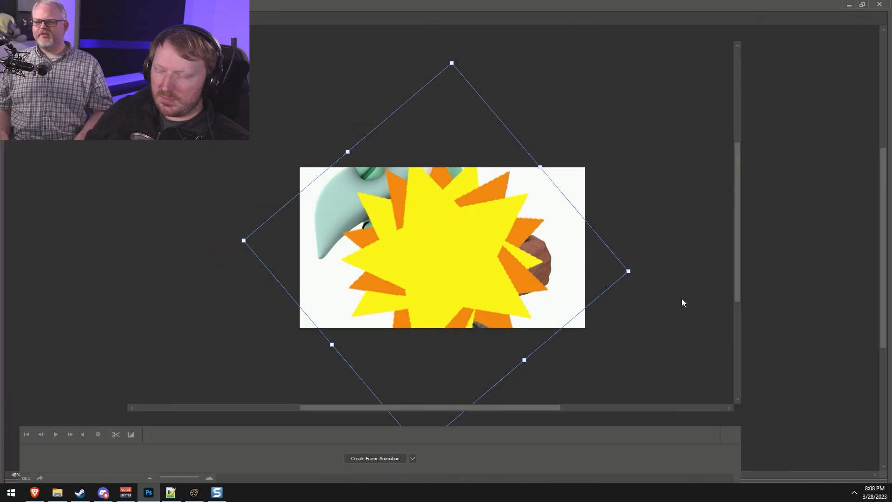
Collapse the star layers' effect lists and move Layer 1 with the pony above all four star layers.
left_click(835, 362)
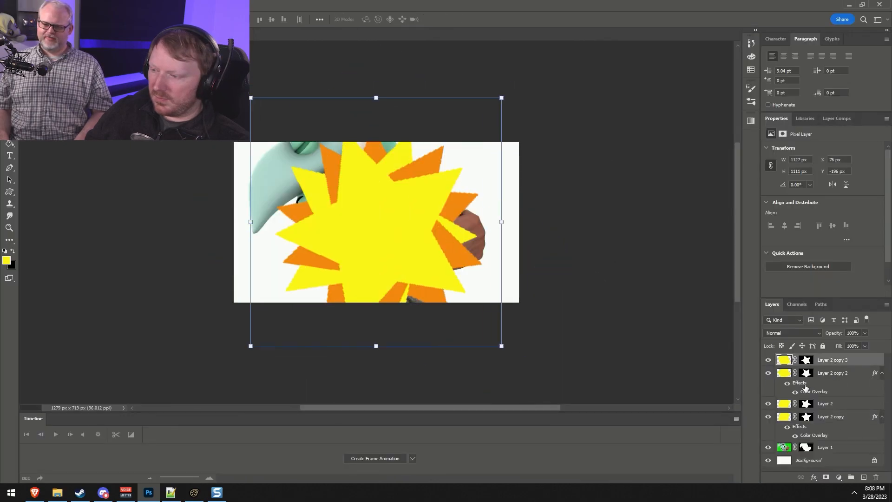
left_click(882, 374)
left_click(882, 400)
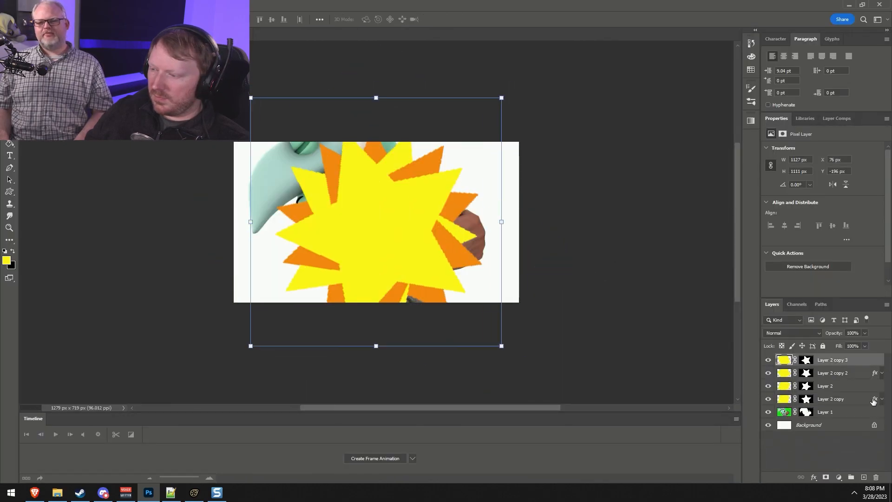
left_click(841, 402, "shift")
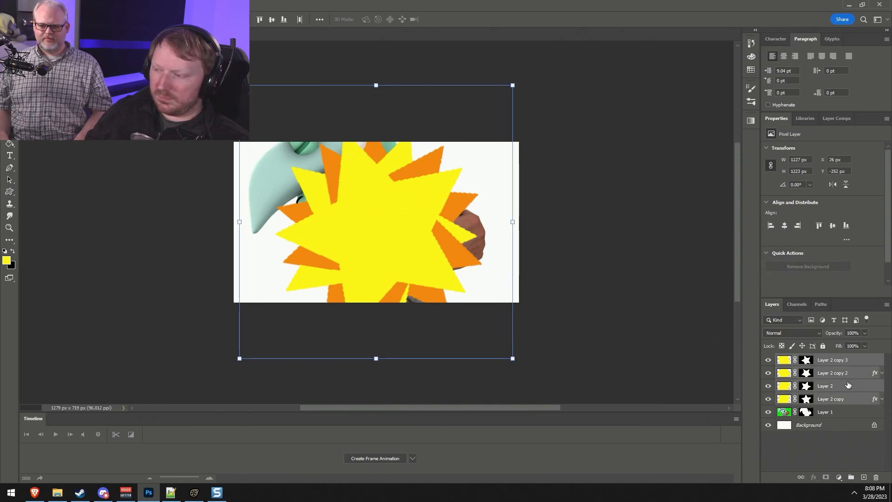
left_click_drag(823, 413, 823, 359)
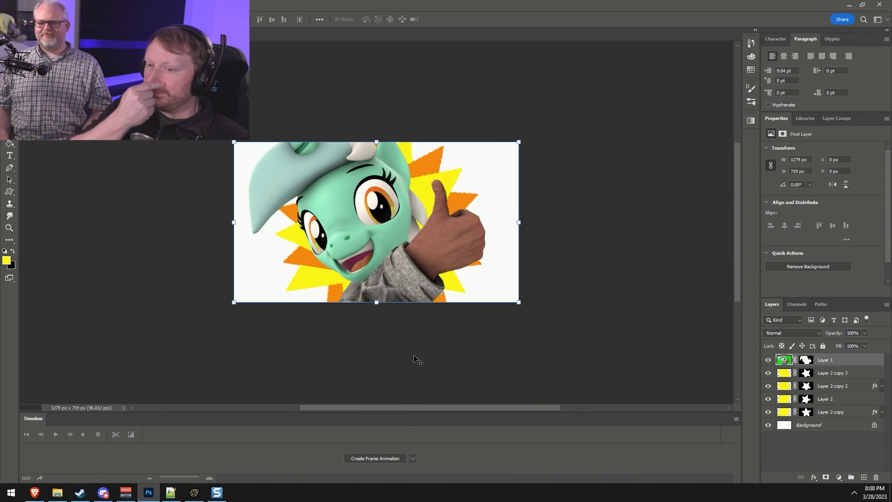
Inspect the pony cutout against the starburst and hide the white Background layer.
scroll(310, 109, "up", 3, "alt")
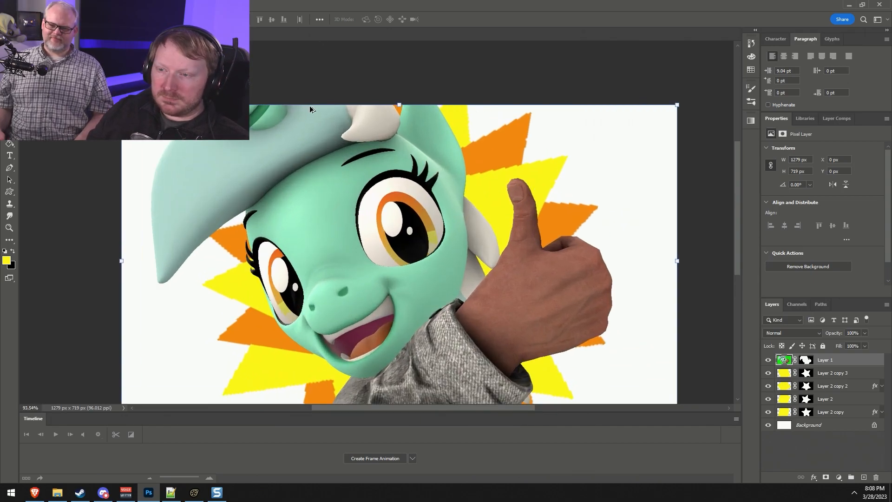
scroll(511, 251, "down", 2, "alt")
scroll(475, 180, "up", 4, "alt")
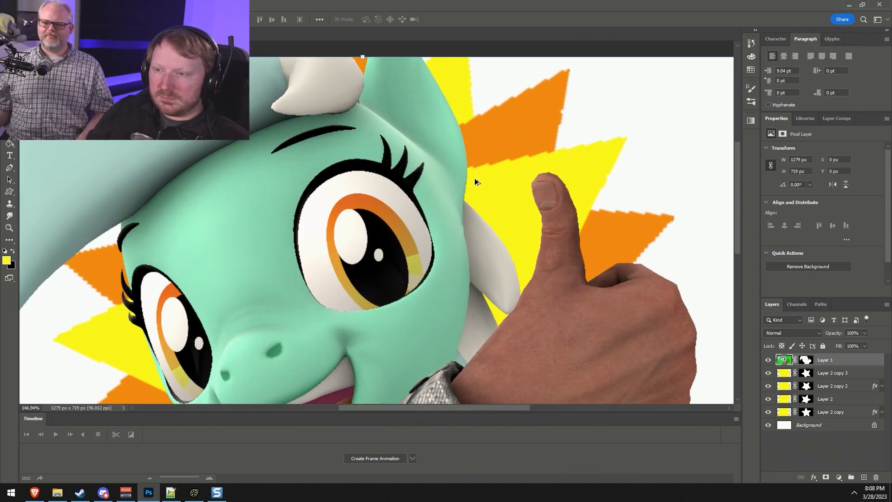
scroll(484, 147, "down", 4, "alt")
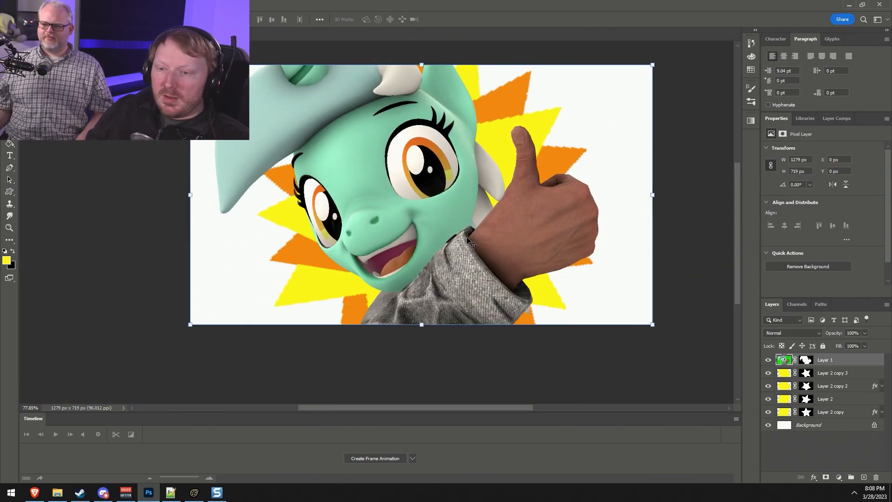
scroll(483, 252, "down", 2, "alt")
scroll(484, 254, "up", 1, "alt")
left_click(766, 425)
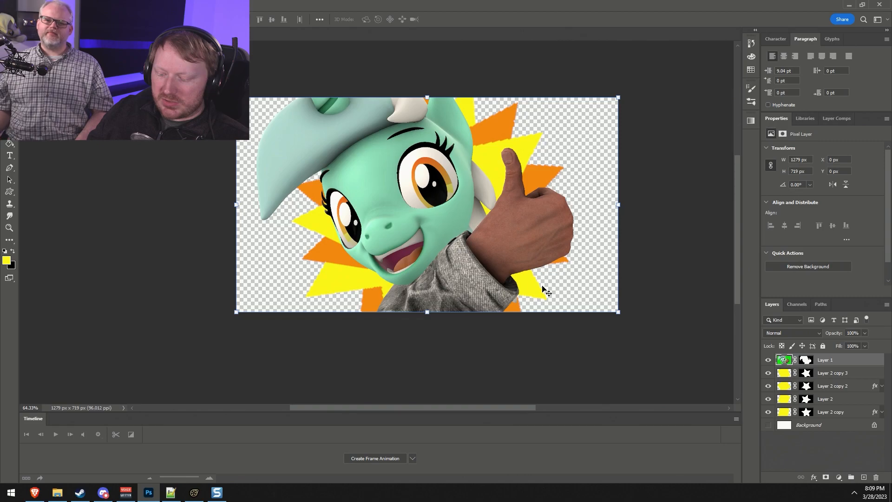
Set the canvas width to 719 pixels and shift the pony layer left to about X -334 px.
left_click(34, 5)
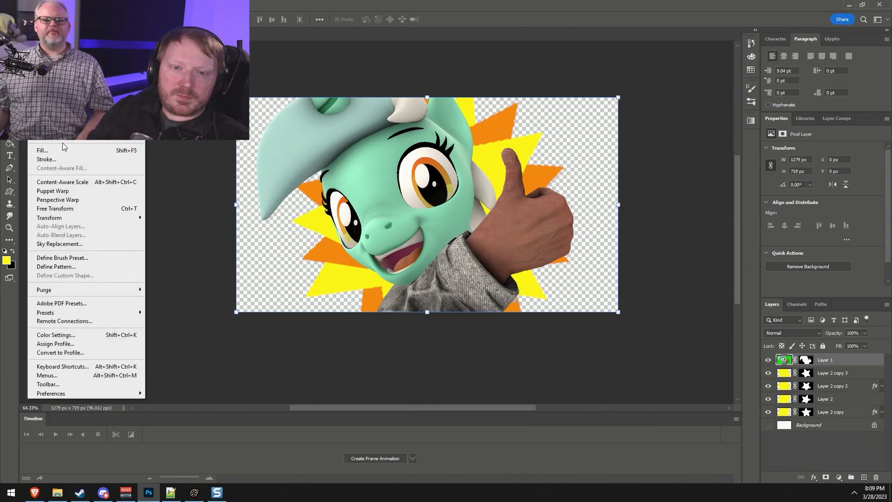
mouse_move(50, 5)
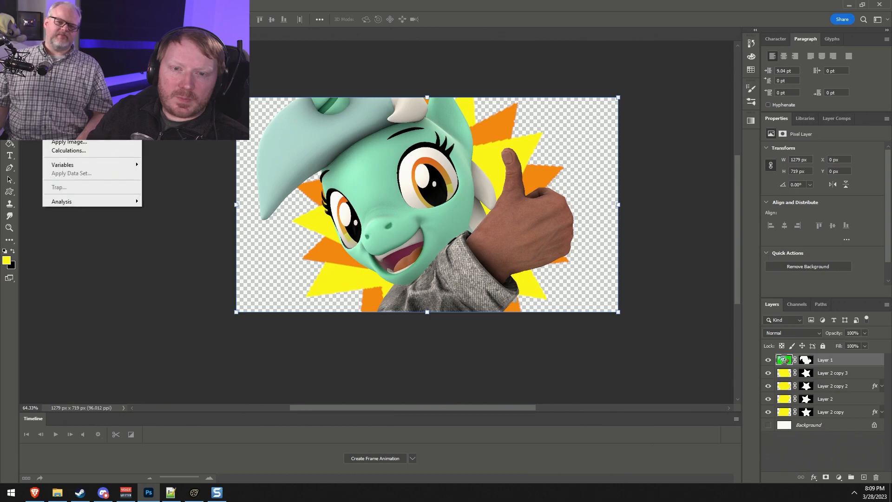
left_click(63, 73)
key("Escape")
left_click(50, 4)
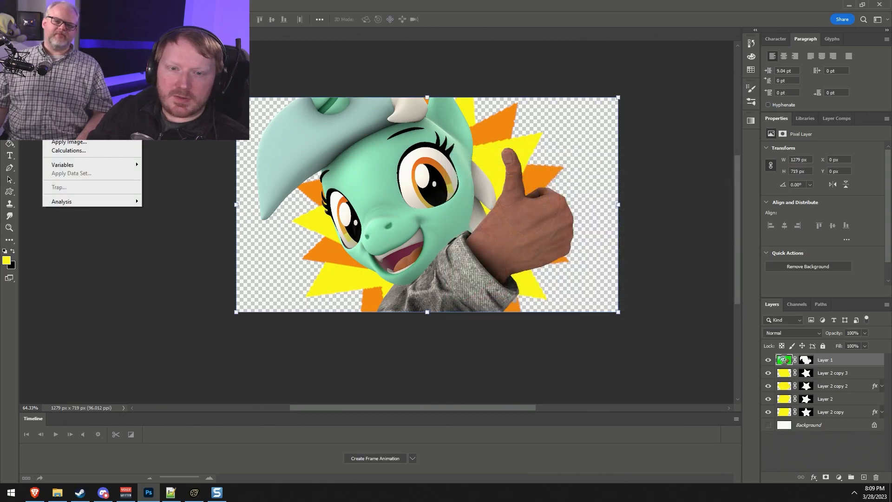
left_click(62, 83)
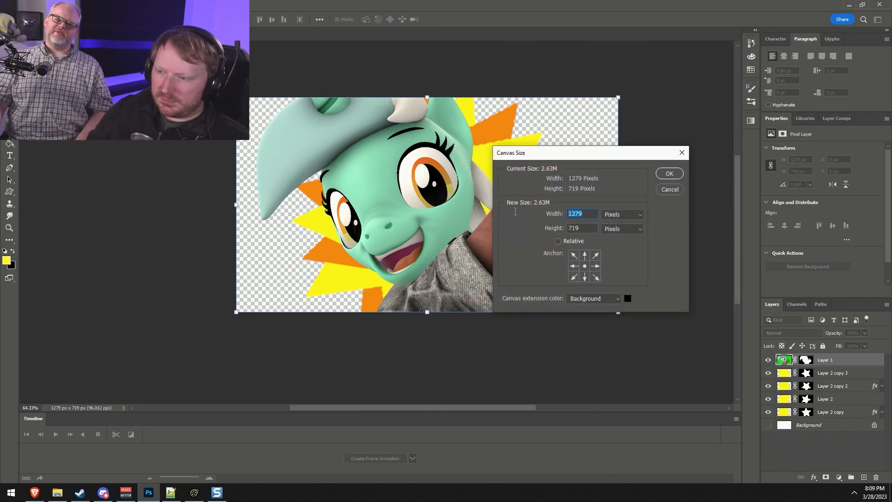
type("719")
key("Return")
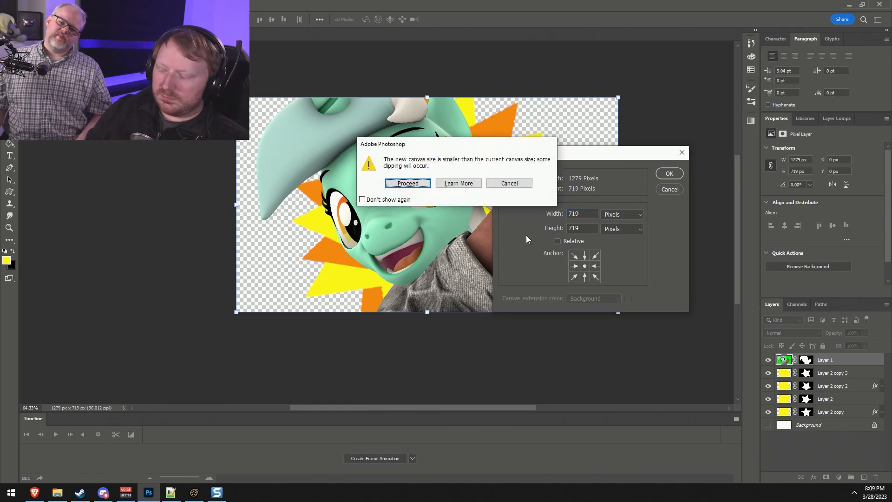
key("Return")
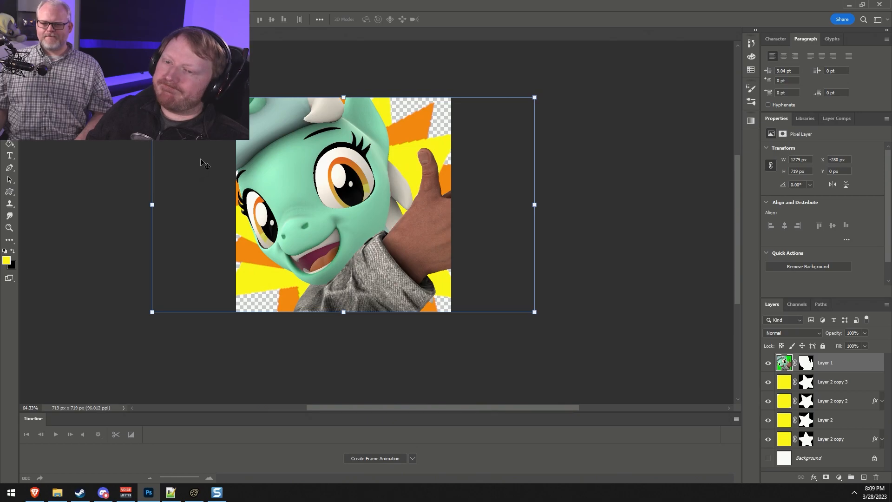
left_click_drag(398, 201, 378, 203)
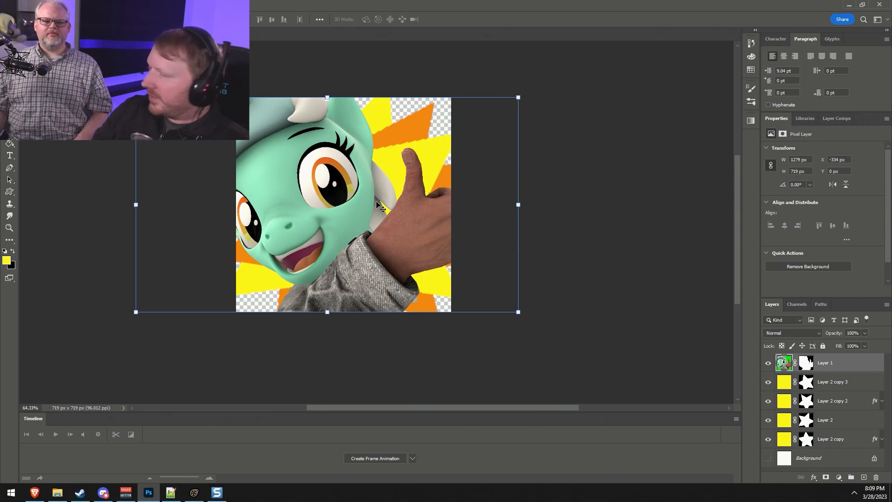
Try to scale Layer 1 down so the pony's face and the thumbs-up fit the square canvas.
left_click_drag(136, 97, 189, 124)
left_click_drag(352, 223, 322, 208)
left_click_drag(160, 112, 191, 130)
left_click_drag(286, 192, 279, 196)
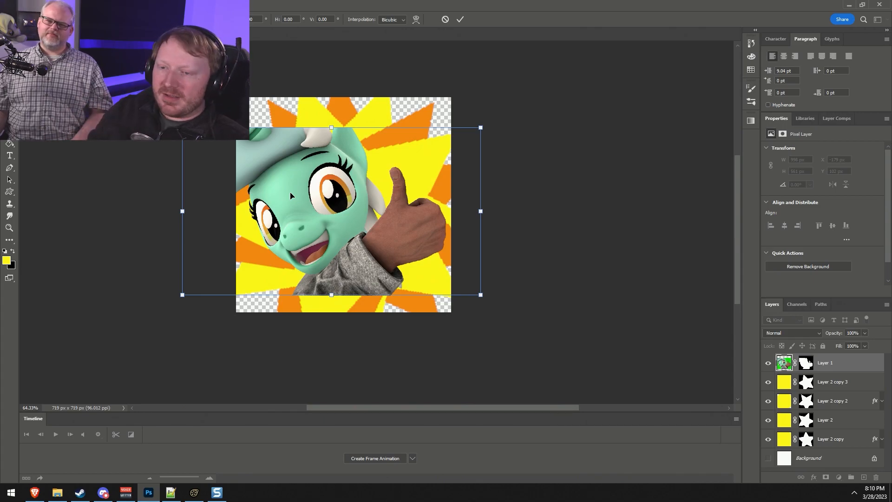
left_click(445, 19)
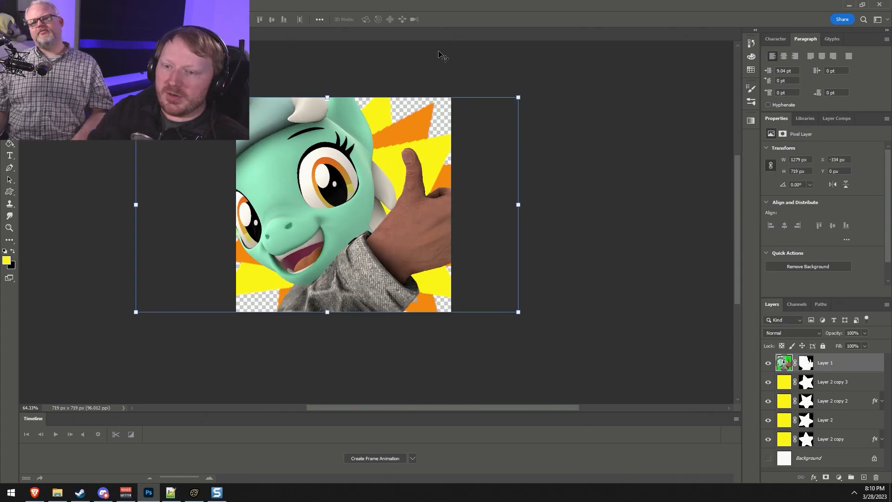
Switch to the Source Filmmaker session containing the green-screen pony and thumbs-up hand.
key("alt+Tab")
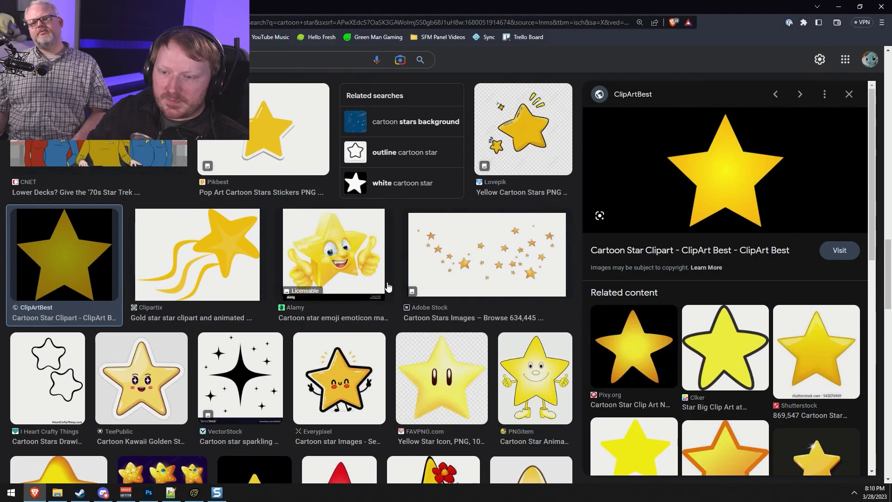
key("alt+Tab")
key("alt+Tab")
key("alt+Tab")
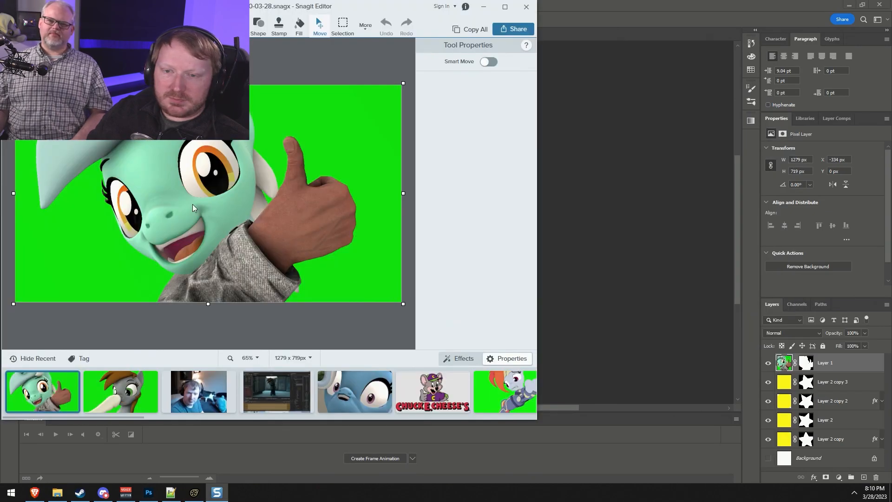
key("alt+Tab")
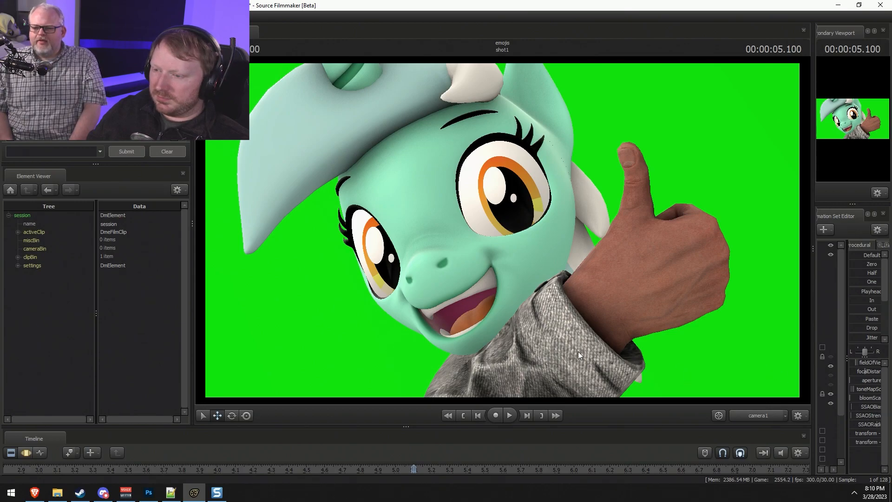
Try a slight rotation of the right hand bone of the arms model.
left_click(600, 311)
left_click(607, 303)
mouse_move(609, 268)
left_mouse_down()
mouse_move(618, 270)
mouse_move(590, 261)
mouse_move(612, 272)
left_mouse_up()
key("ctrl")
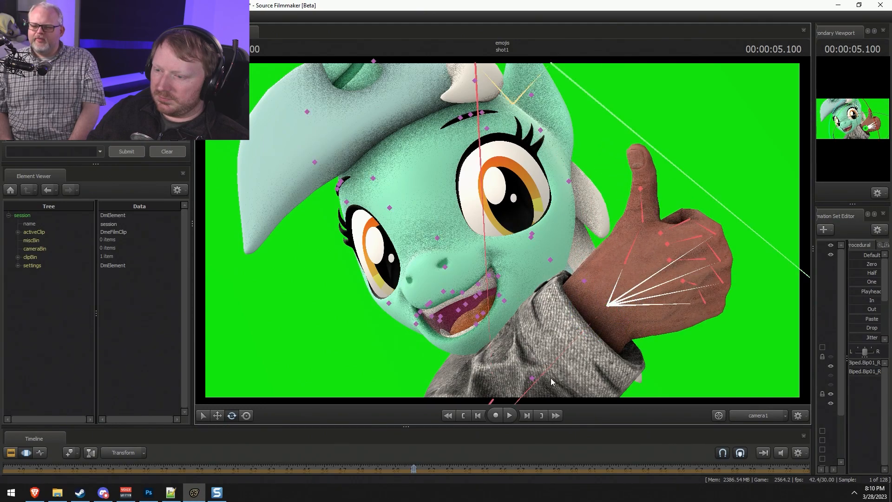
left_click(564, 348, "ctrl")
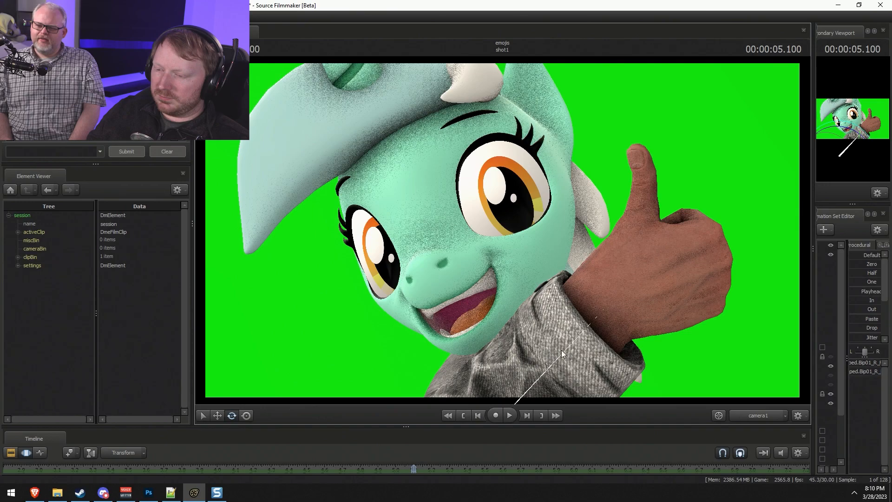
key("ctrl")
key("ctrl")
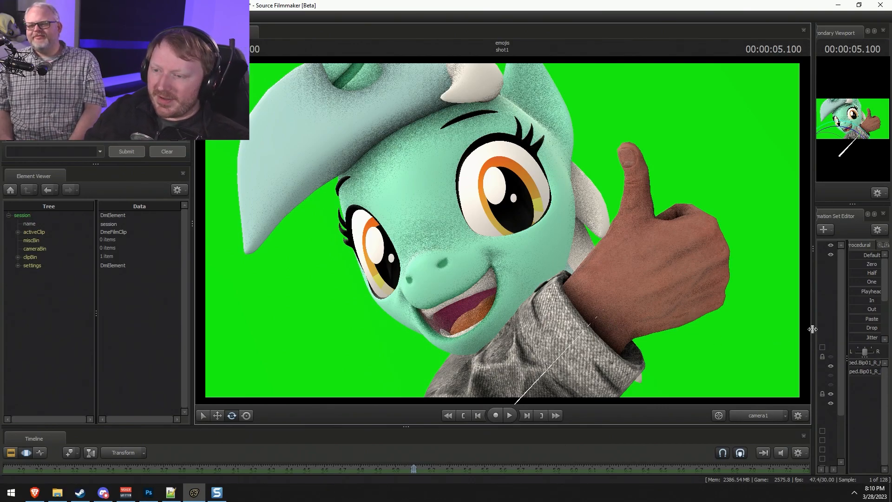
Rotate the right hand bone so the thumb tilts inward toward the pony's eye.
left_click(604, 307)
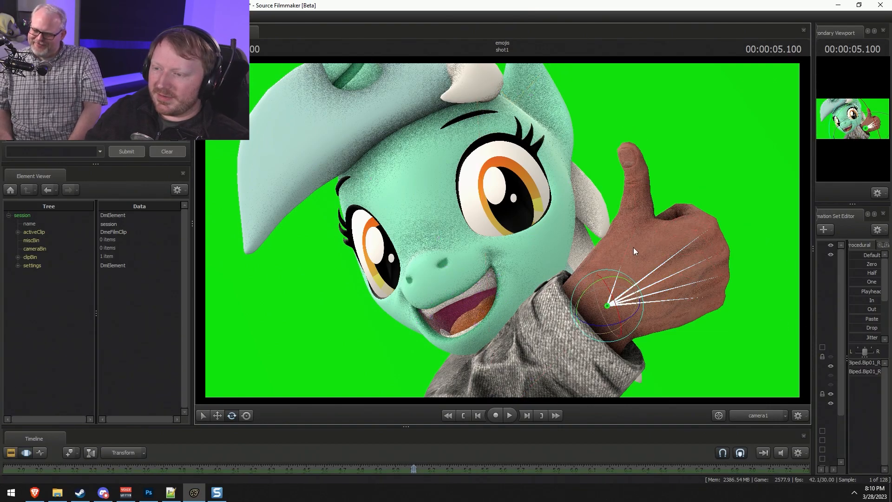
left_click_drag(632, 276, 605, 266)
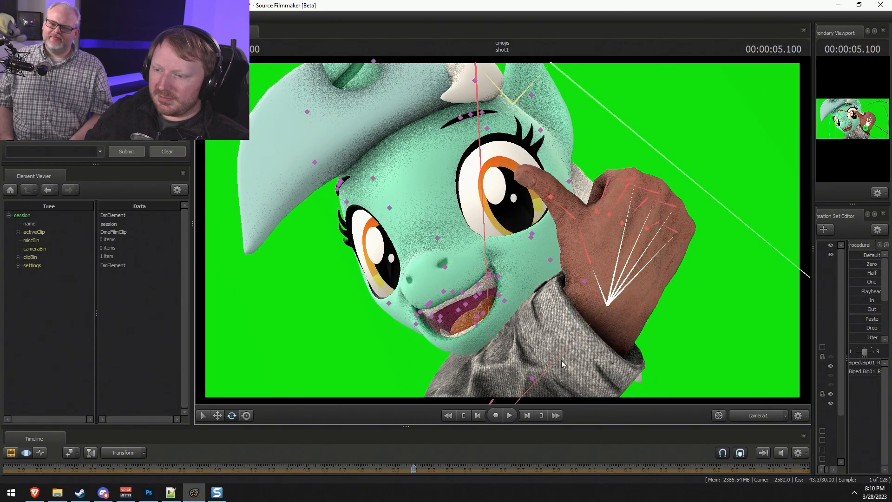
key("F1")
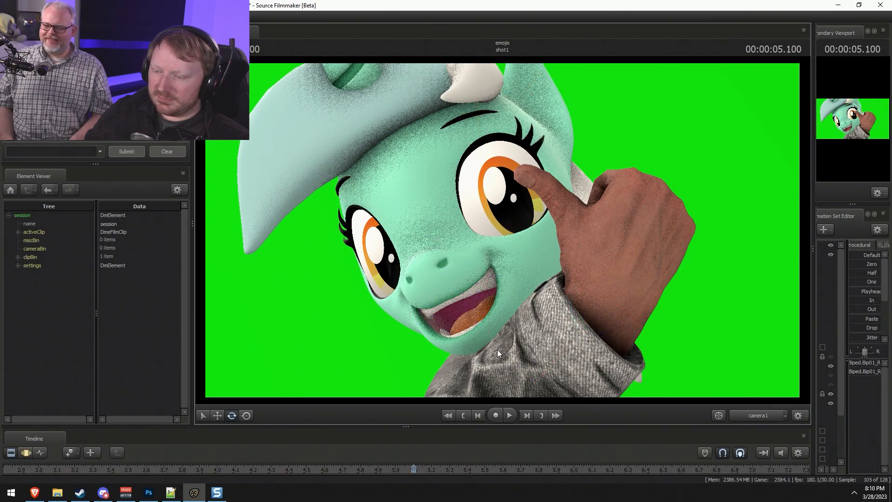
Resize the workspace to give the Animation Set Editor and the Timeline more room.
left_click_drag(810, 308, 730, 308)
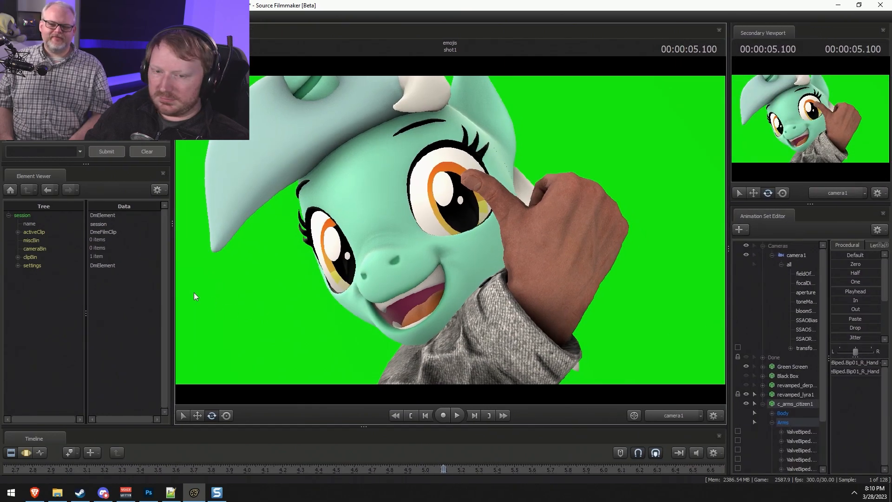
left_click_drag(170, 247, 179, 246)
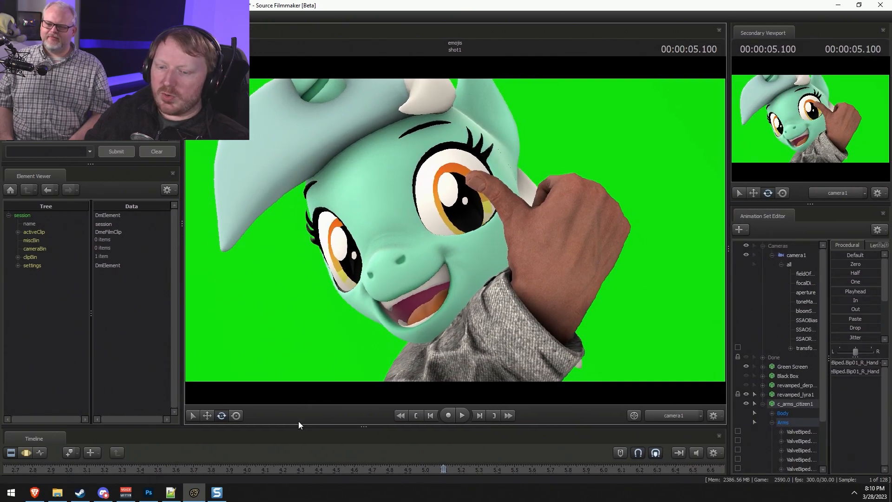
left_click_drag(298, 426, 379, 384)
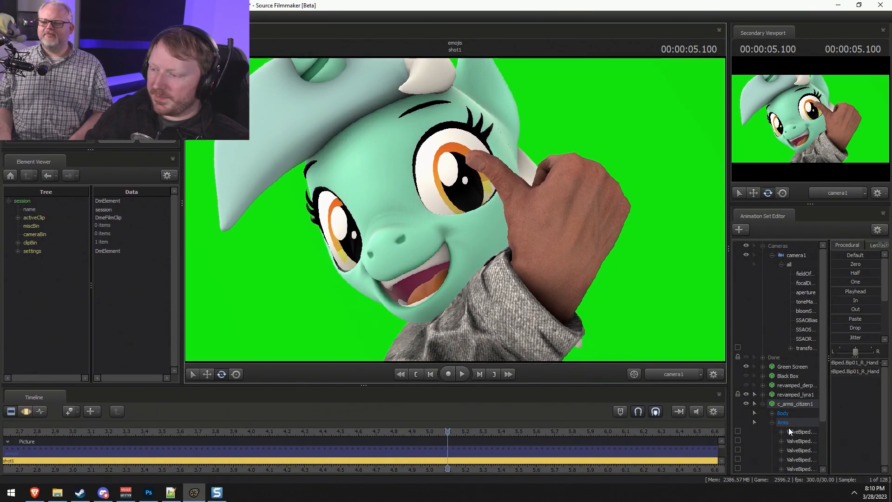
Rotate the right upper arm bone of c_arms_citizen1 to lower the hand slightly, undoing the first attempt.
scroll(789, 423, "down", 2)
left_click(803, 423)
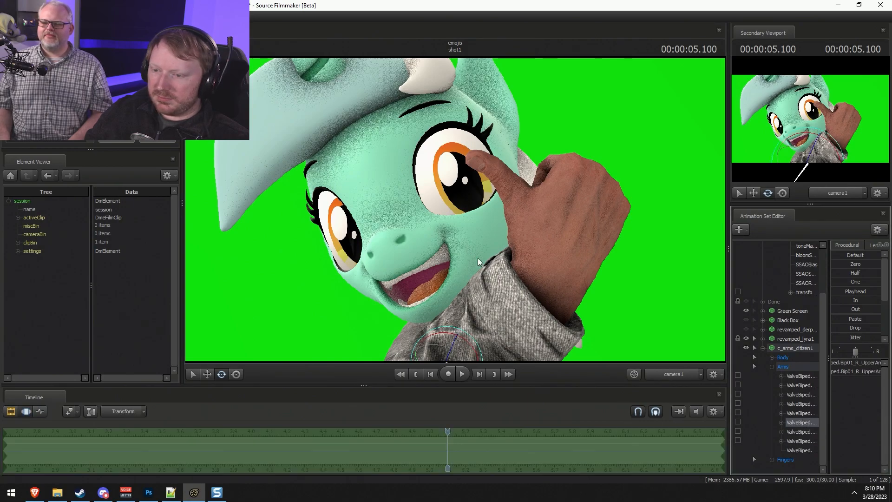
left_click_drag(467, 337, 398, 285)
key("w")
key("ctrl+z")
key("e")
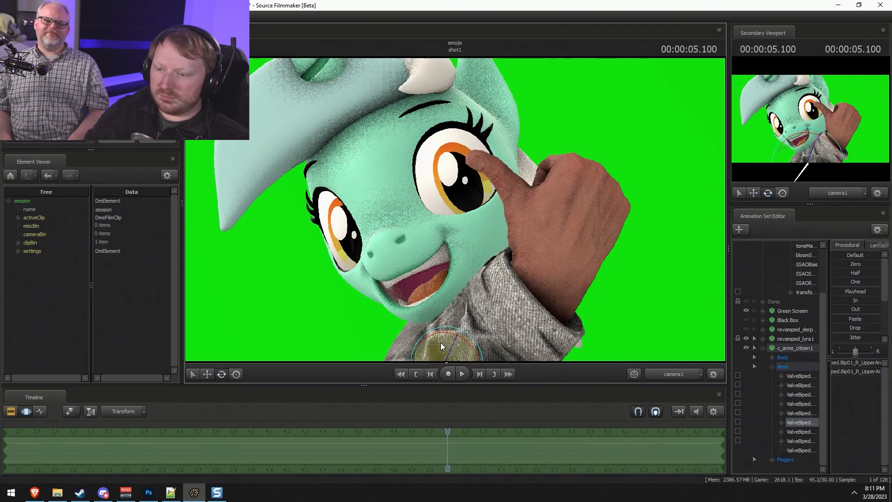
mouse_move(447, 350)
left_mouse_down()
mouse_move(438, 349)
mouse_move(462, 348)
mouse_move(441, 352)
left_mouse_up()
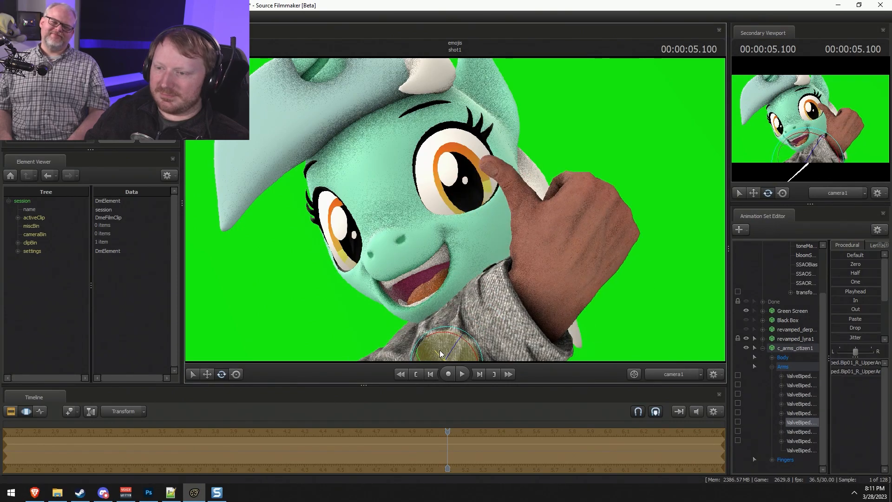
Rotate the right hand bone of c_arms_citizen1 so the thumb stands upright beside the head, clear of the pony's eye.
left_click(547, 293, "ctrl")
mouse_move(575, 278)
left_mouse_down()
mouse_move(578, 285)
mouse_move(562, 280)
mouse_move(571, 279)
left_mouse_up()
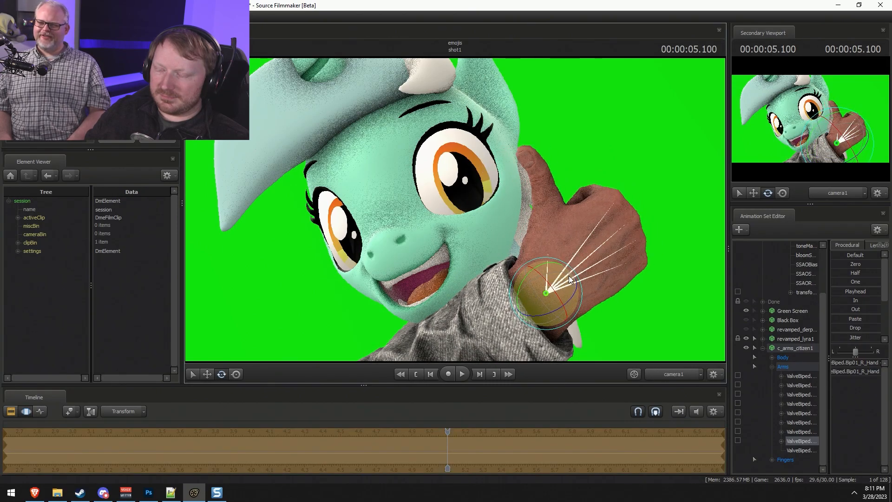
key("ctrl")
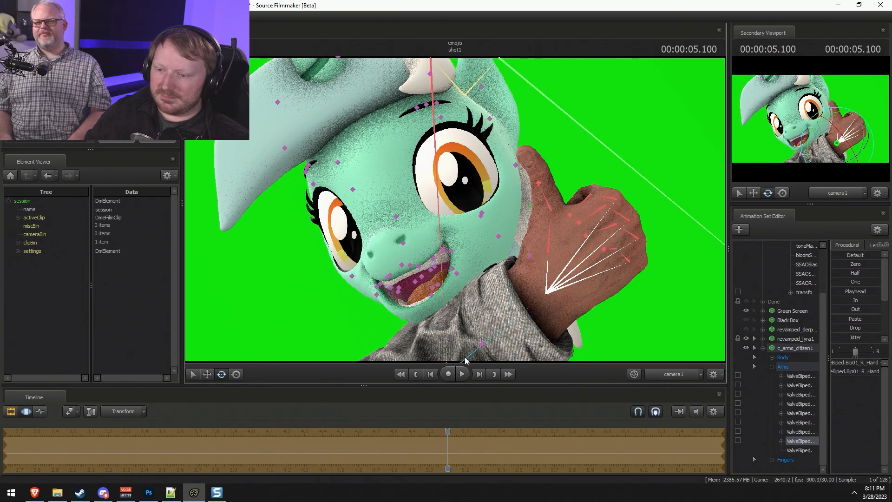
key("Escape")
Switch the primary viewport to the work camera and reframe it to show more of the sleeve below the pony's head.
left_click(668, 370)
key("ctrl")
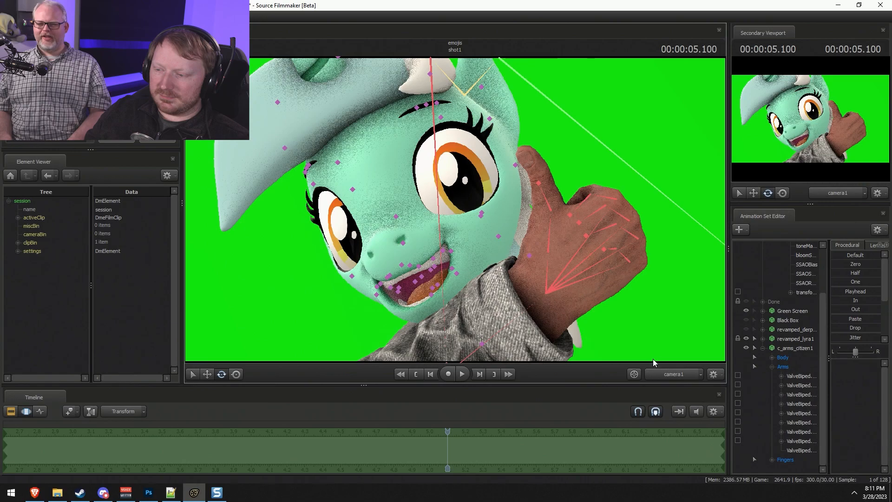
left_click_drag(420, 274, 423, 291)
Try a right upper arm adjustment and turn the right hand bone to a thumbs-down pose, undoing the hand rotation.
key("ctrl")
left_click(421, 319)
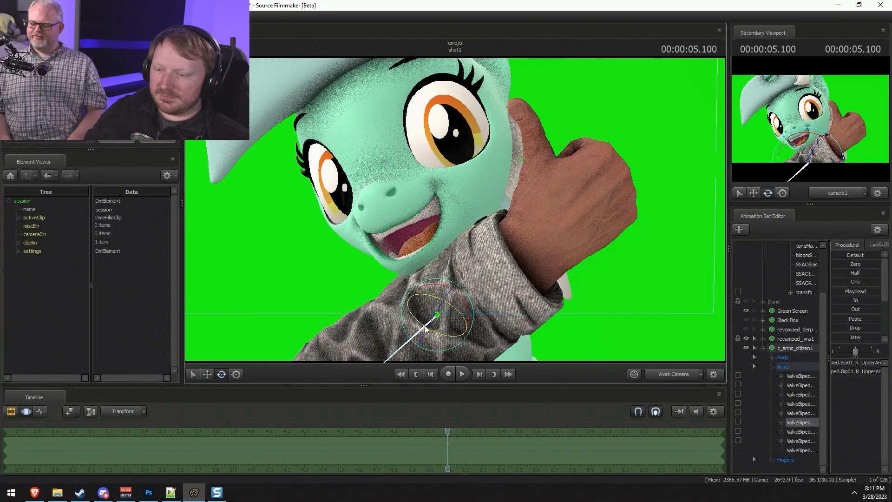
left_click_drag(421, 323, 441, 344)
left_click(566, 233)
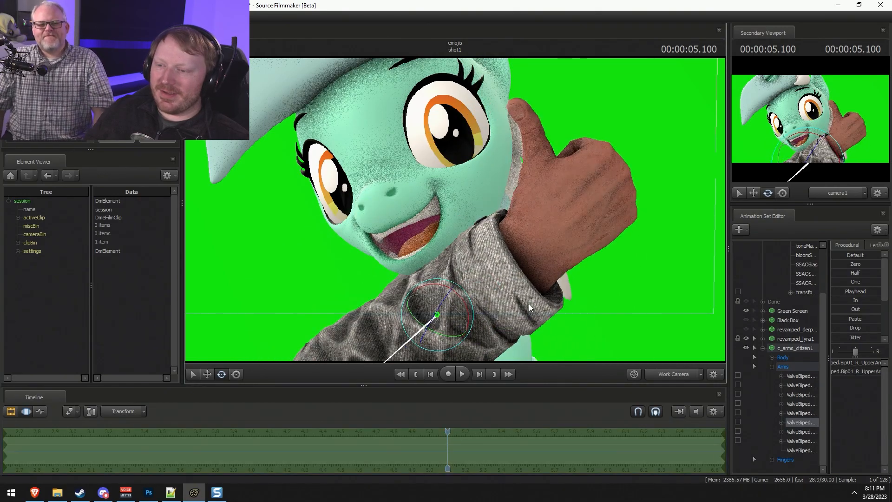
left_click_drag(560, 264, 540, 251)
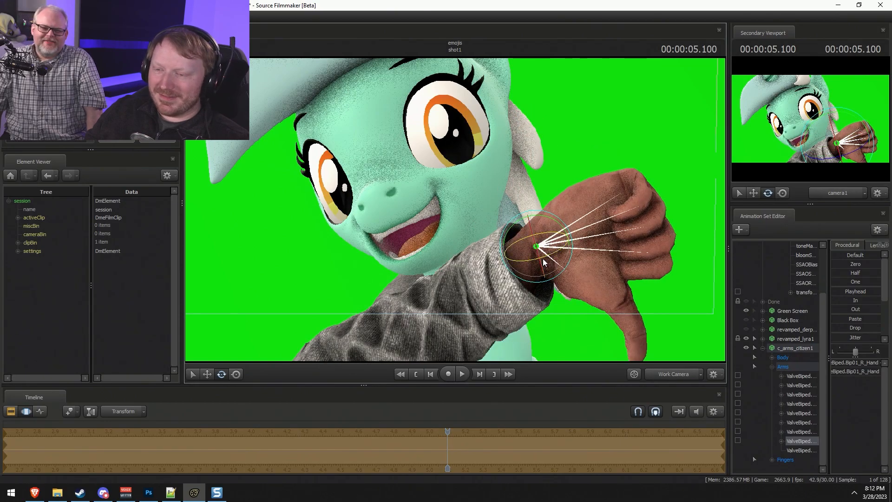
key("ctrl+z")
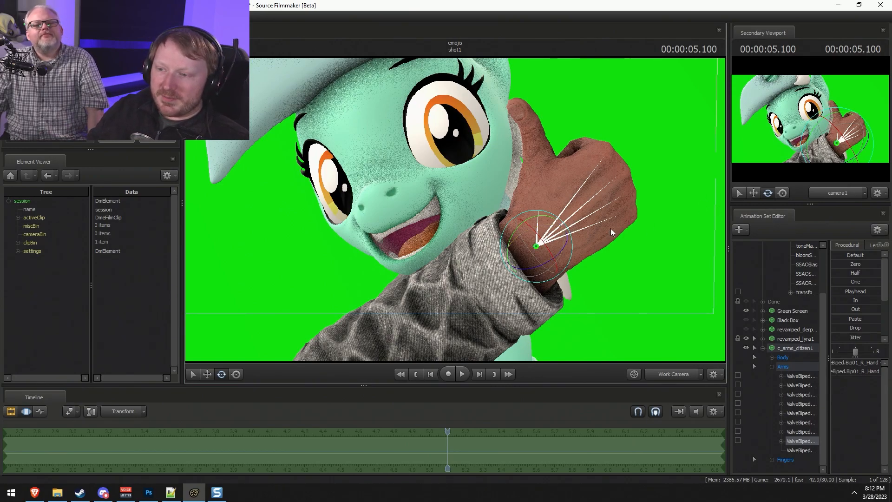
Rotate the Chest2 bone of revamped_lyra1 to turn the pony's upper body and head away from the raised thumb.
key("ctrl")
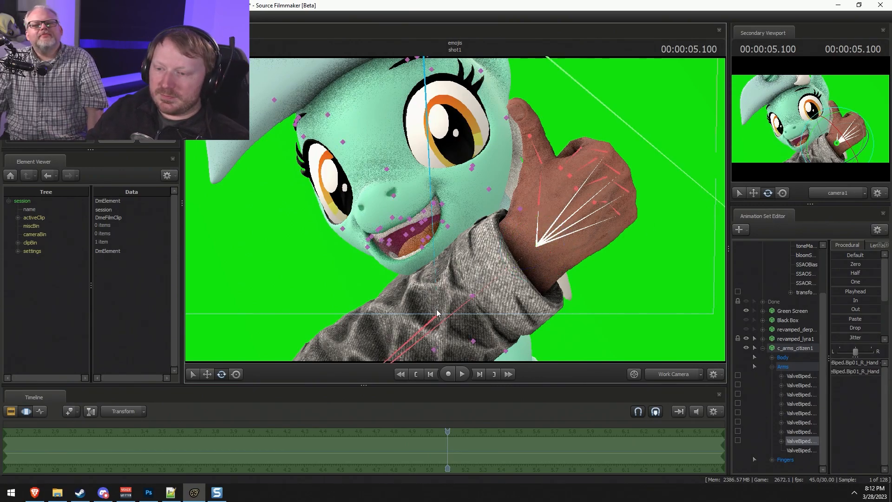
left_click(539, 301, "ctrl")
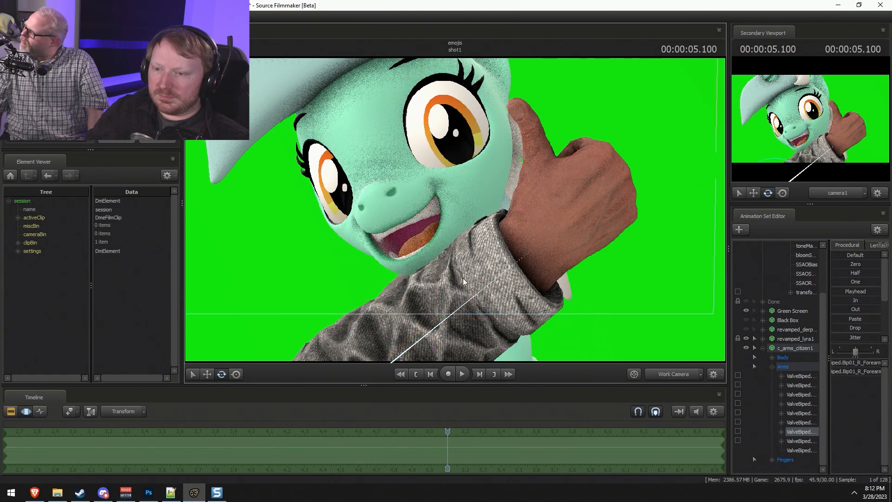
key("ctrl")
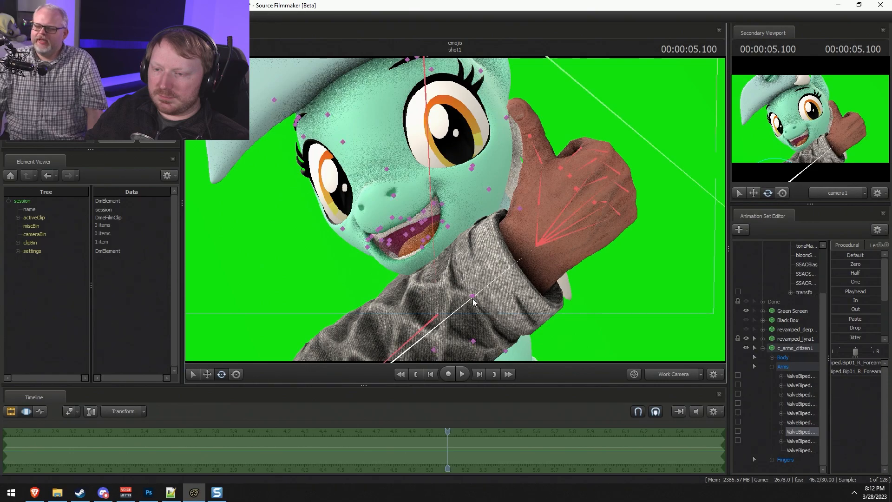
left_click(472, 298, "ctrl")
left_click(474, 343, "ctrl")
left_click_drag(504, 336, 479, 333)
Reposition and rotate the neck bone of revamped_lyra1 so the head tilts sharply back behind the thumbs-up hand.
key("ctrl")
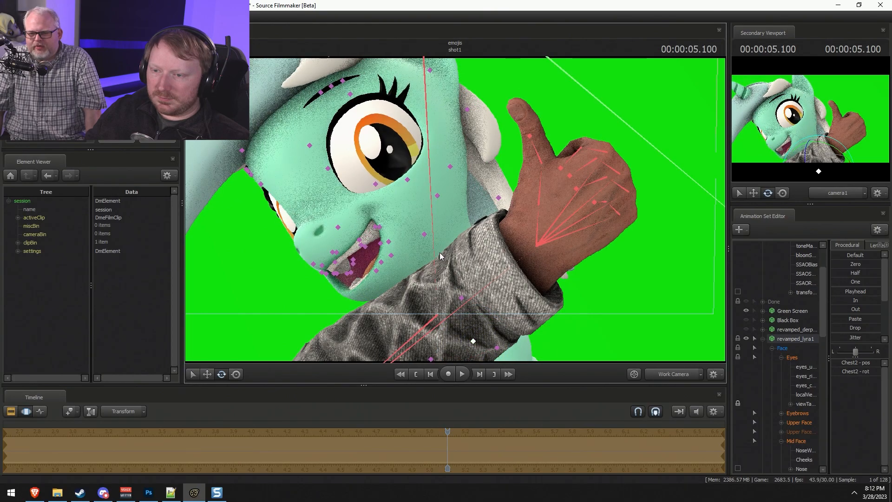
left_click(424, 235, "ctrl")
left_click(463, 296, "ctrl")
left_click_drag(471, 267, 465, 247)
left_click_drag(469, 282, 536, 317)
key("e")
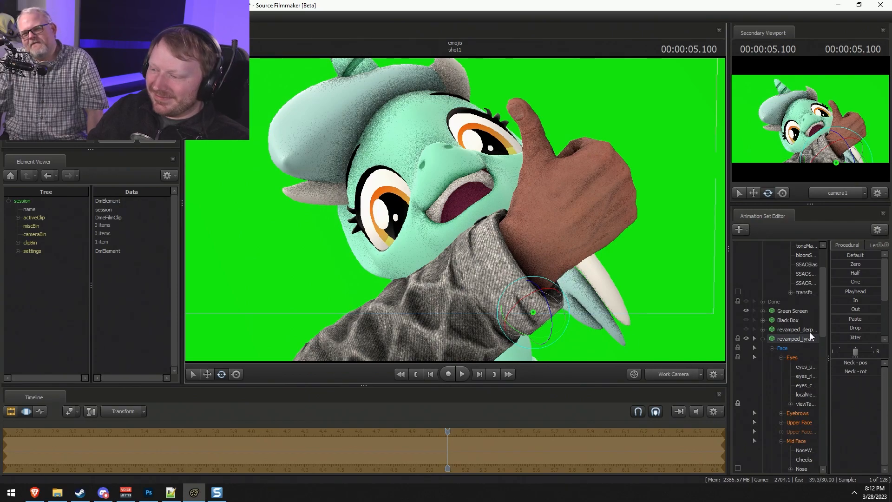
Remove the MouthSmirk expression using the Lower Face controls of revamped_lyra1.
scroll(799, 451, "down", 3)
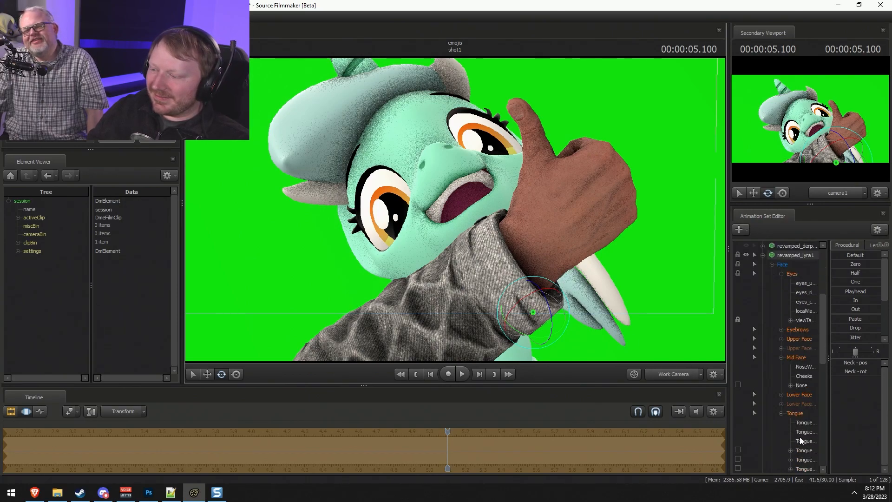
left_click(800, 395)
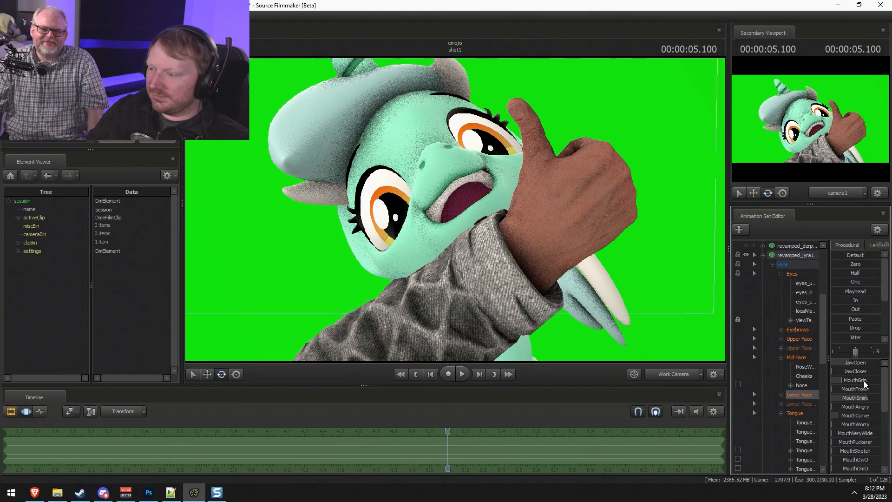
key("ctrl+z")
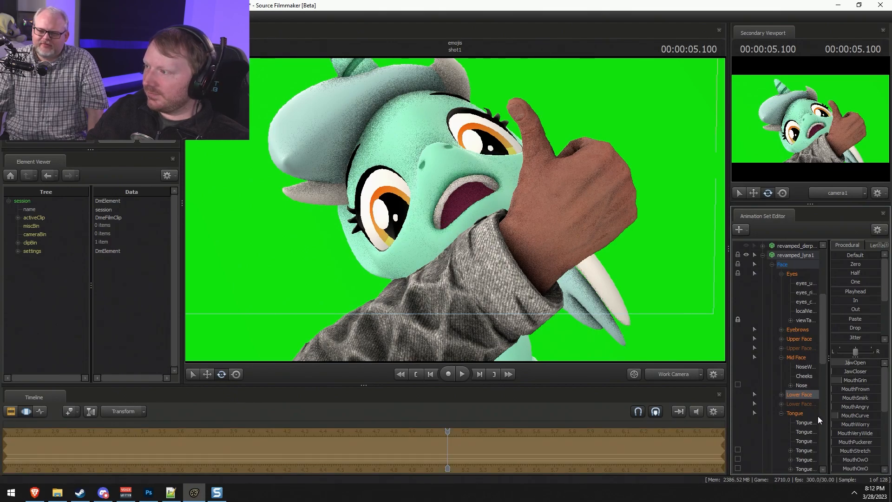
scroll(809, 415, "down", 5)
scroll(849, 414, "down", 1)
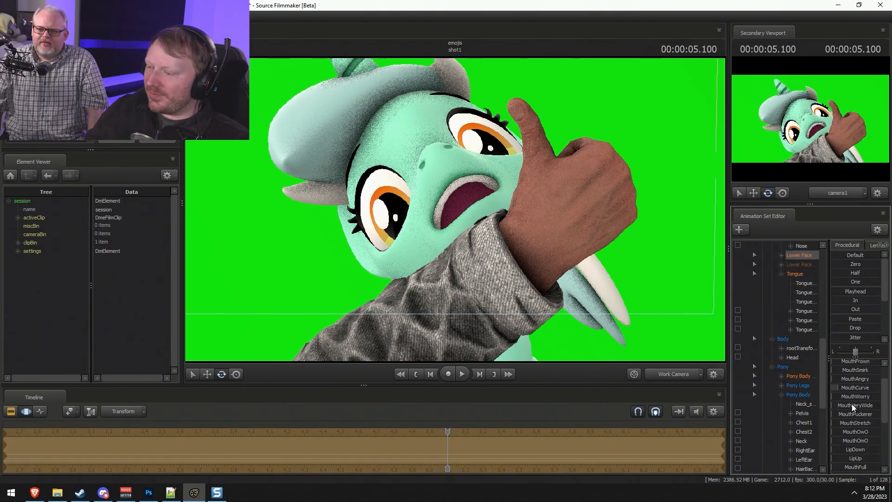
scroll(838, 433, "up", 1)
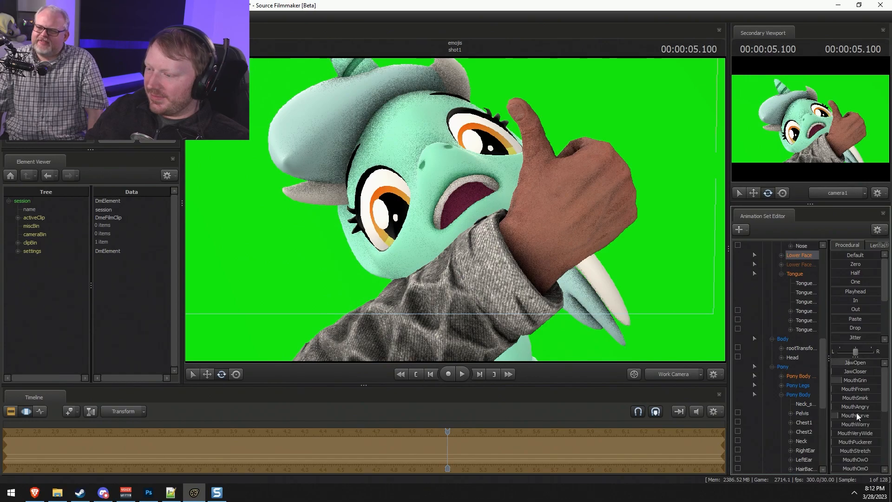
Raise MouthO to give the pony a rounded open mouth, adjust JawOpen slightly, and clear the control selection.
scroll(854, 412, "down", 4)
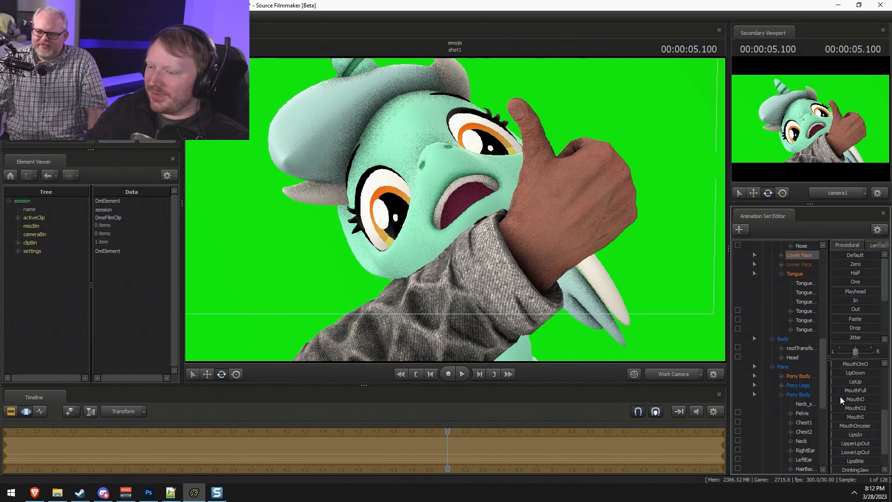
left_click_drag(840, 399, 856, 399)
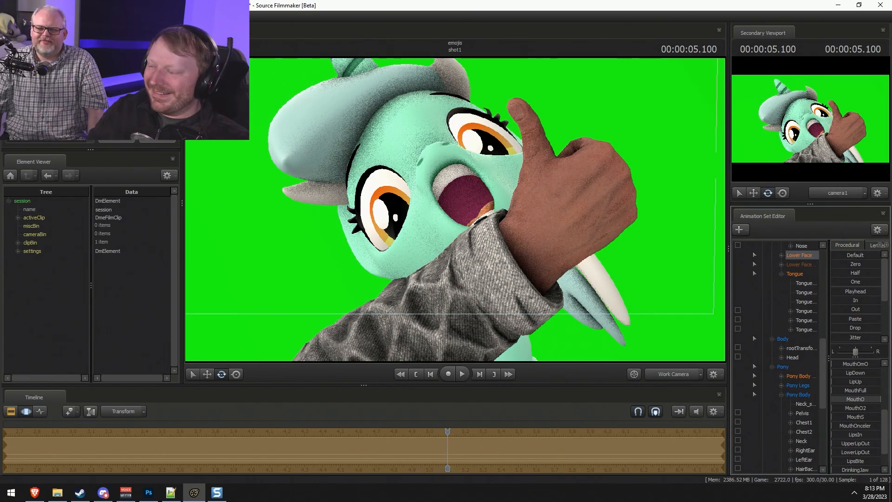
scroll(845, 389, "up", 4)
mouse_move(850, 363)
left_mouse_down()
mouse_move(832, 362)
mouse_move(872, 362)
mouse_move(848, 363)
left_mouse_up()
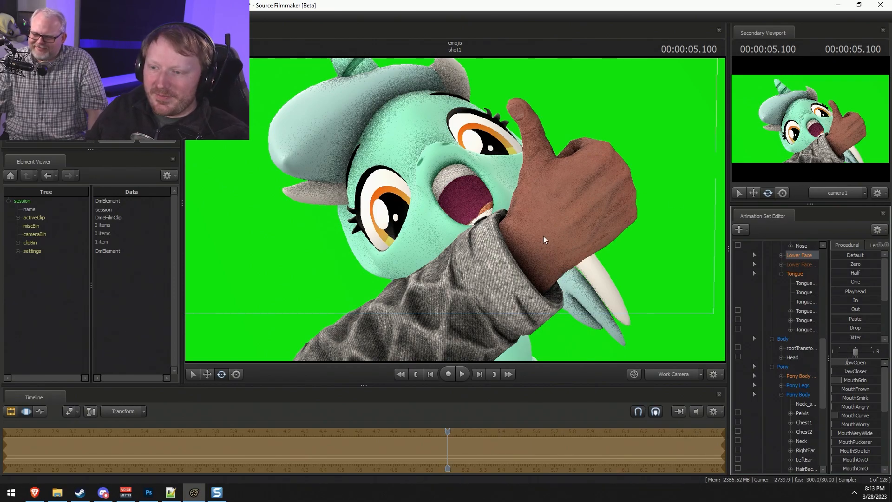
left_click(501, 235, "ctrl")
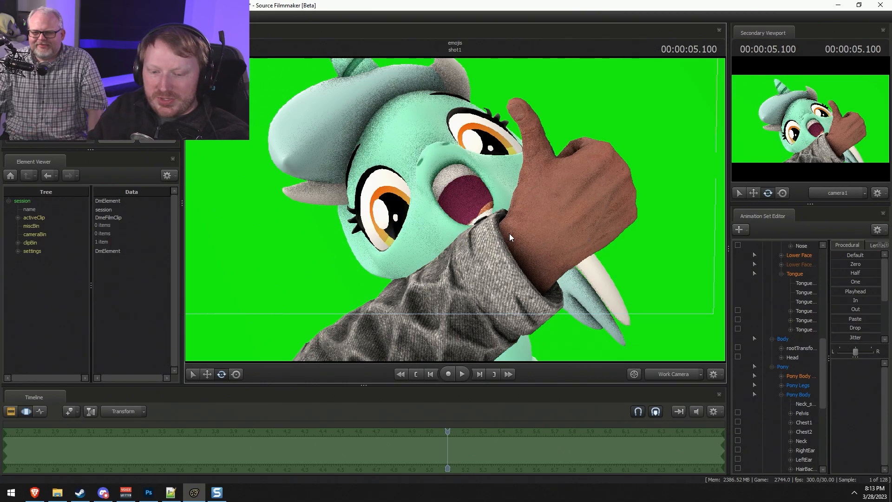
Switch to File Explorer, browse the Emoji - Pony folder, and view pip_boop.png enlarged.
left_click(57, 492)
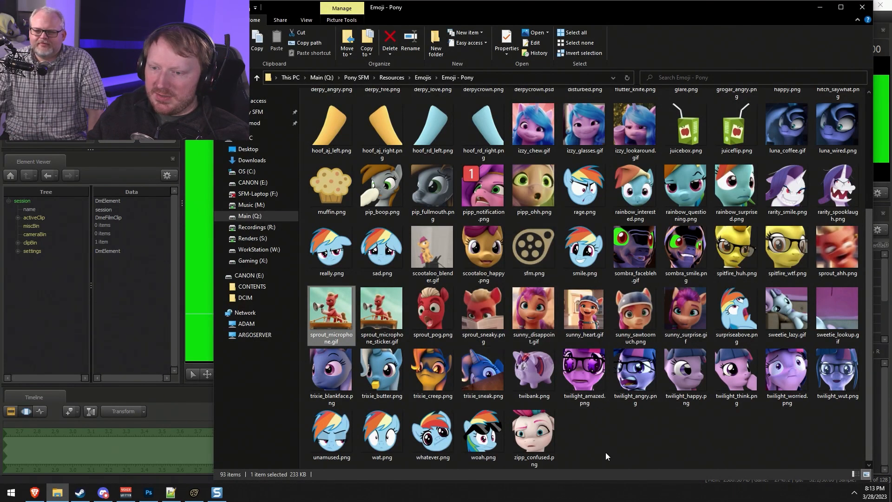
scroll(604, 449, "up", 3)
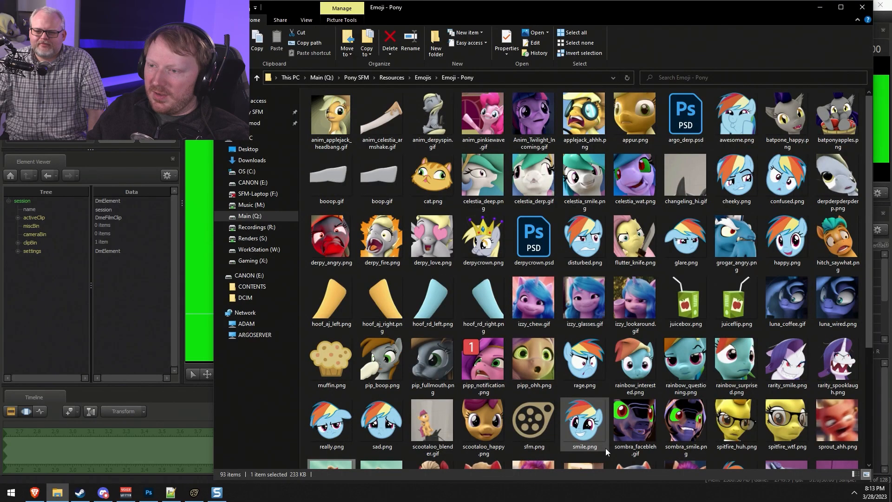
scroll(510, 306, "down", 3)
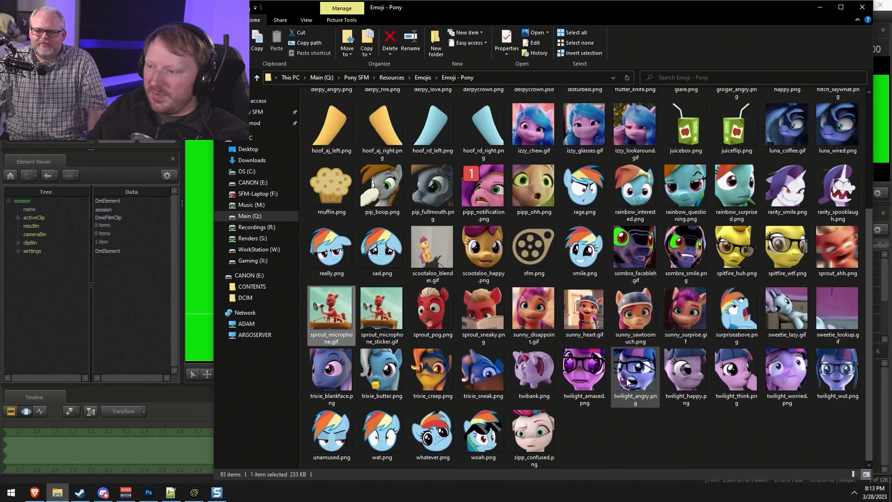
double_click(384, 188)
scroll(468, 316, "up", 3)
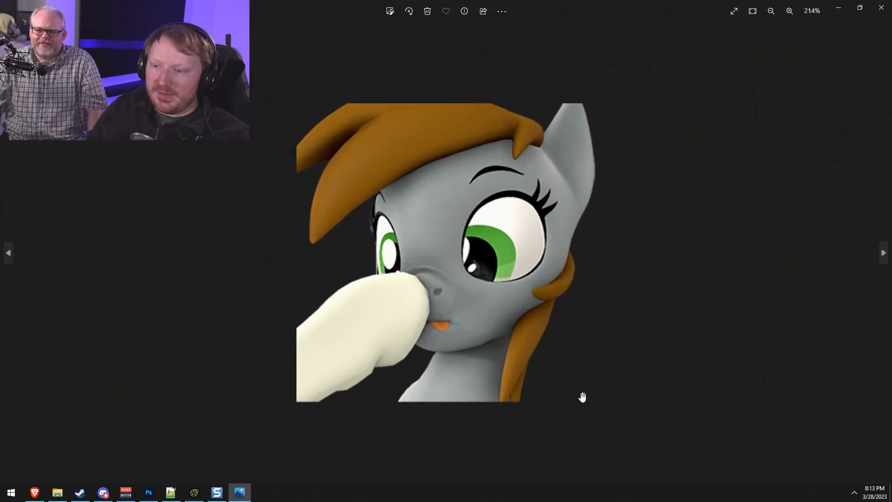
left_click(889, 13)
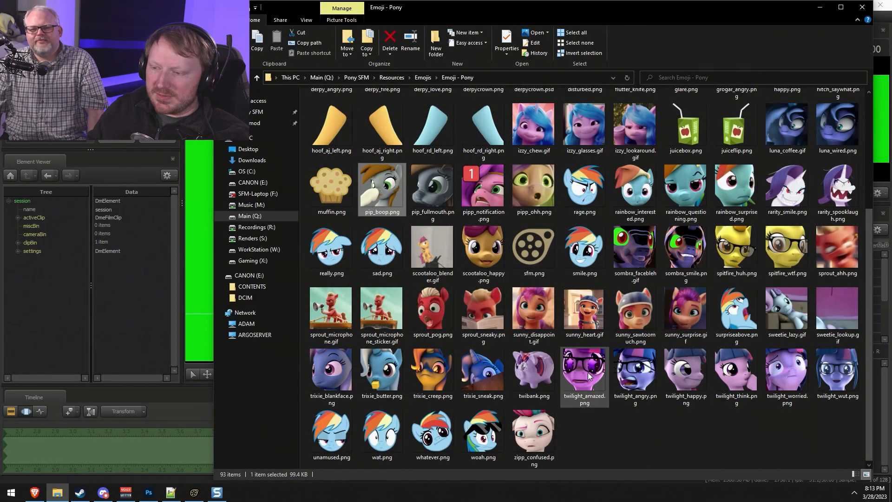
View the luna_coffee.gif and luna_wired.png emojis from the Emoji - Pony folder.
scroll(648, 403, "up", 3)
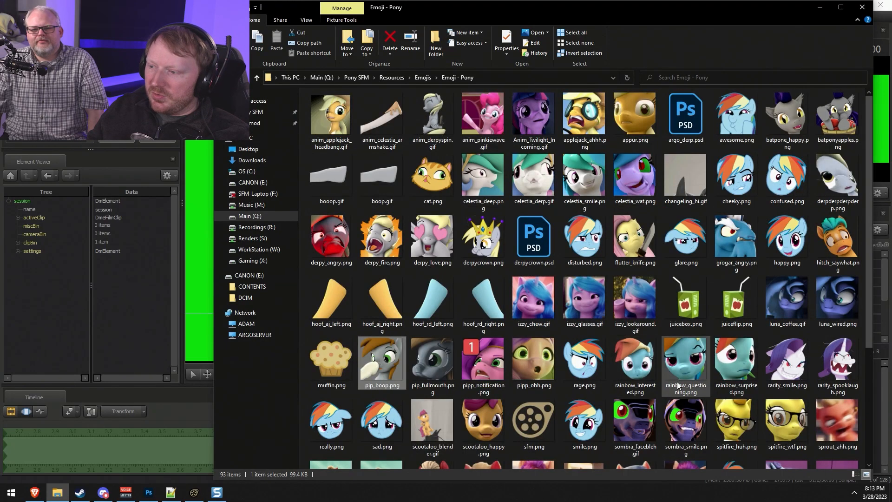
double_click(786, 316)
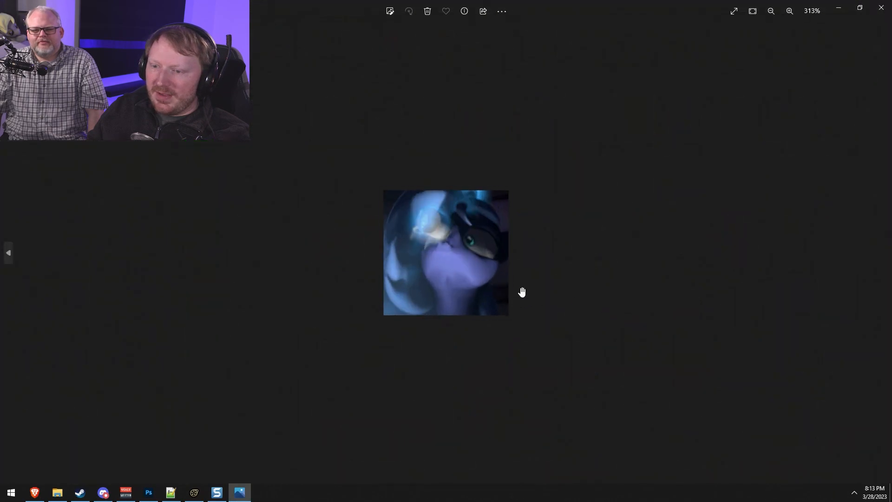
scroll(775, 378, "up", 1)
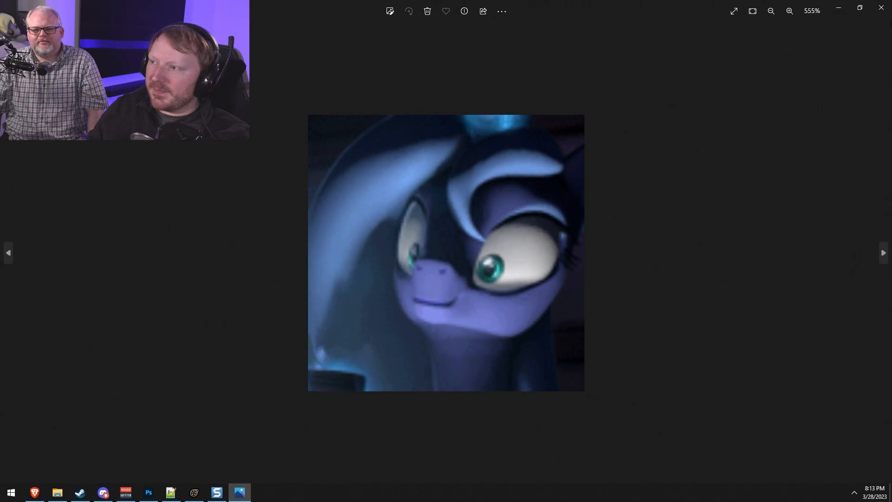
left_click(881, 7)
double_click(833, 306)
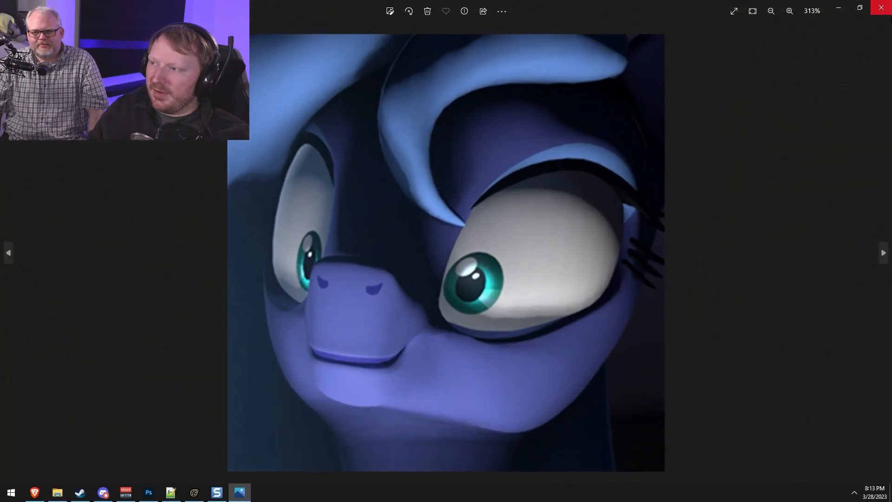
left_click(881, 7)
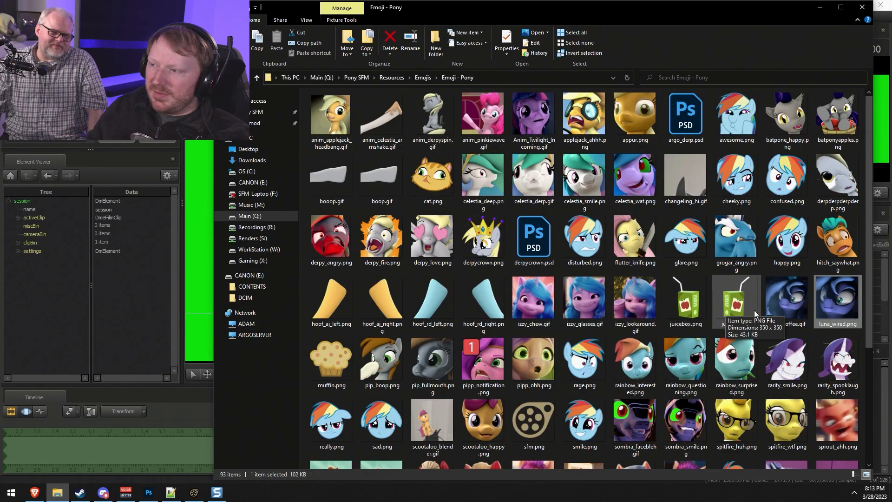
View the sprout_pog.png emoji and open sunny_heart.gif enlarged.
scroll(757, 309, "down", 3)
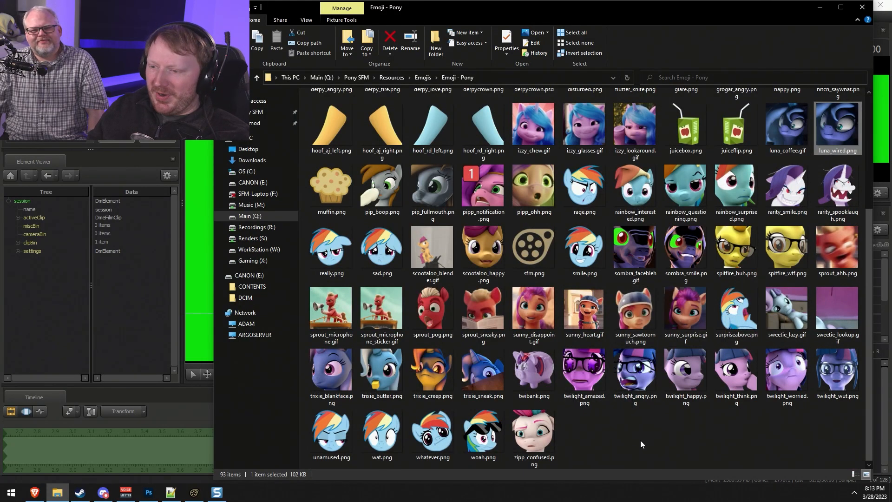
double_click(446, 313)
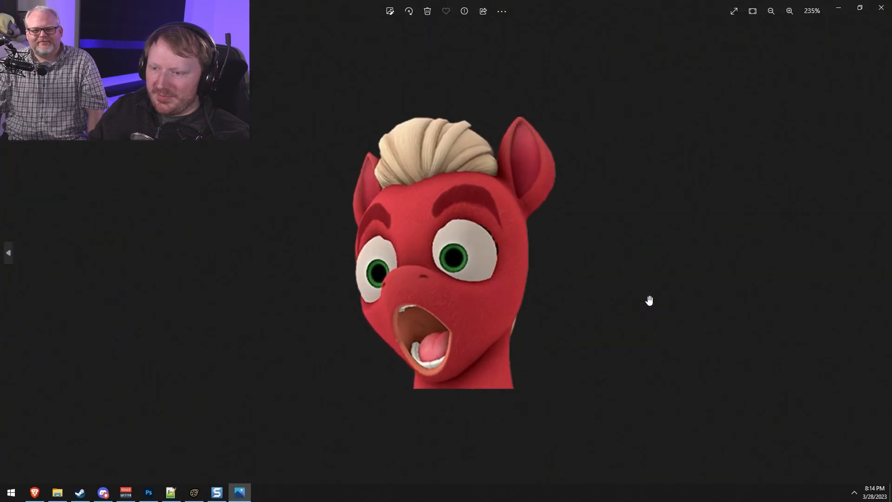
left_click(882, 8)
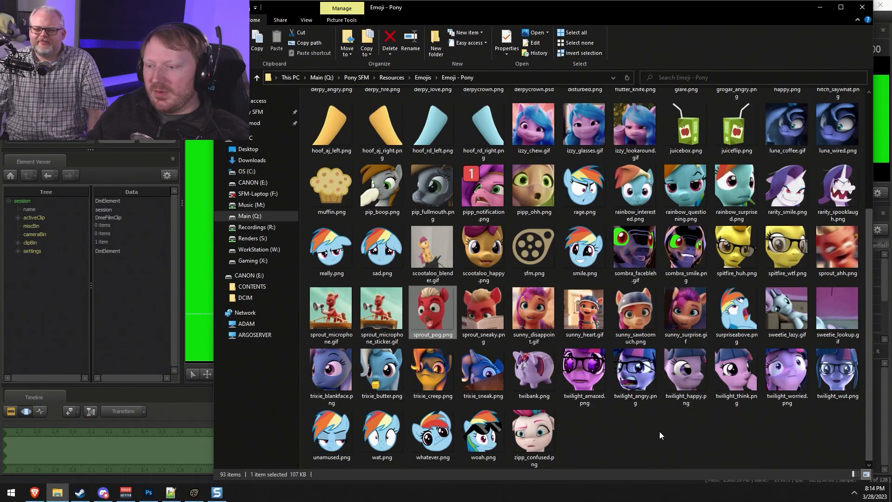
double_click(582, 309)
scroll(615, 347, "up", 5)
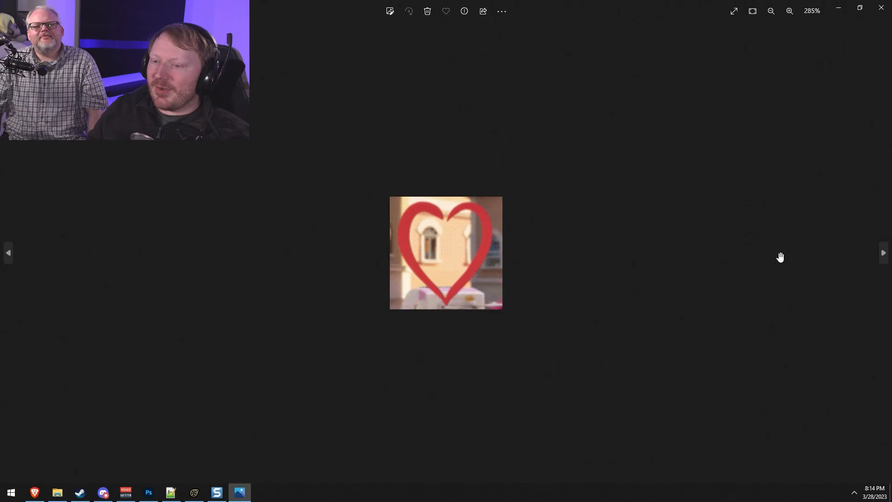
Close the enlarged heart emoji, look through the rest of the Emoji - Pony folder, and switch back to Source Filmmaker.
left_click(882, 7)
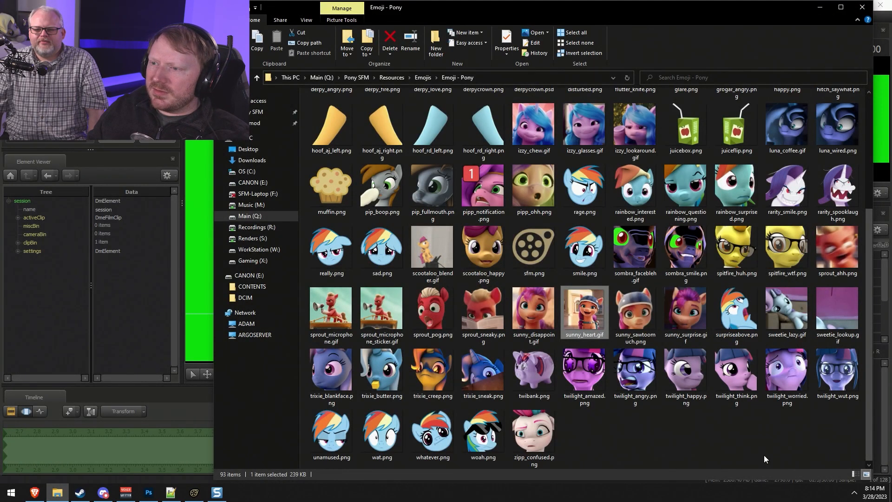
scroll(764, 456, "up", 3)
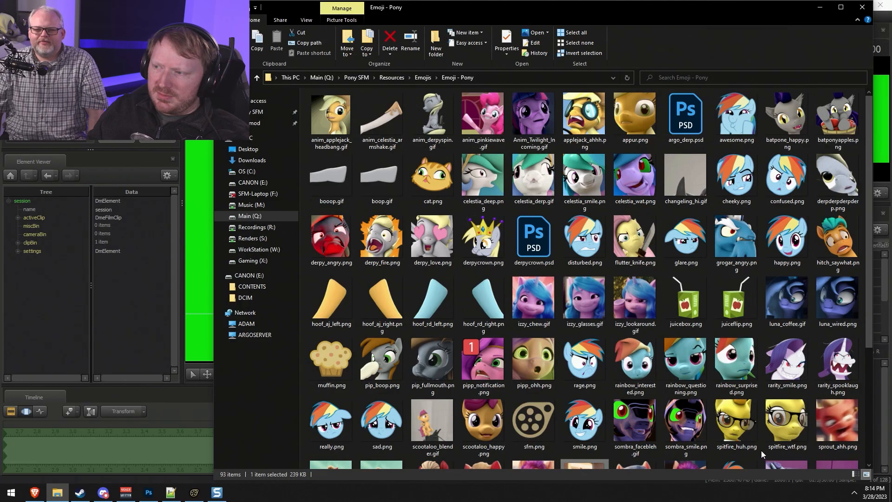
left_click(817, 12)
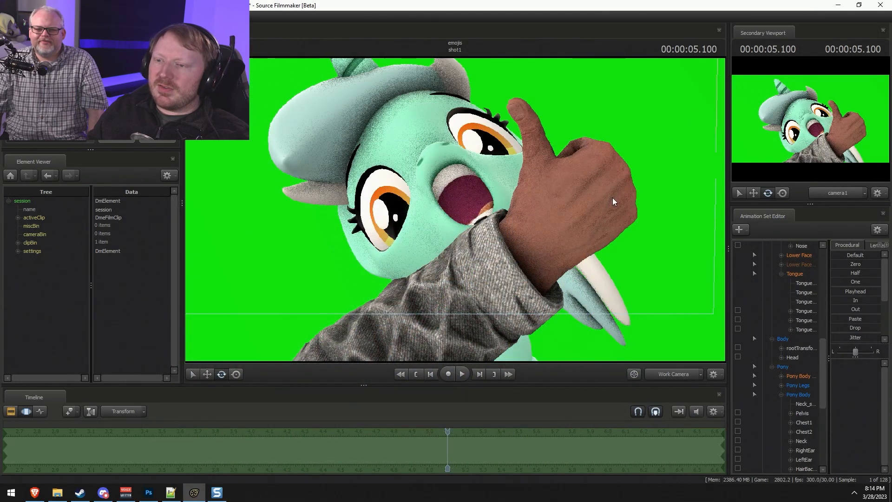
Try rotating the human right upper arm so the thumbs-up hand covers the pony's mouth.
key("ctrl")
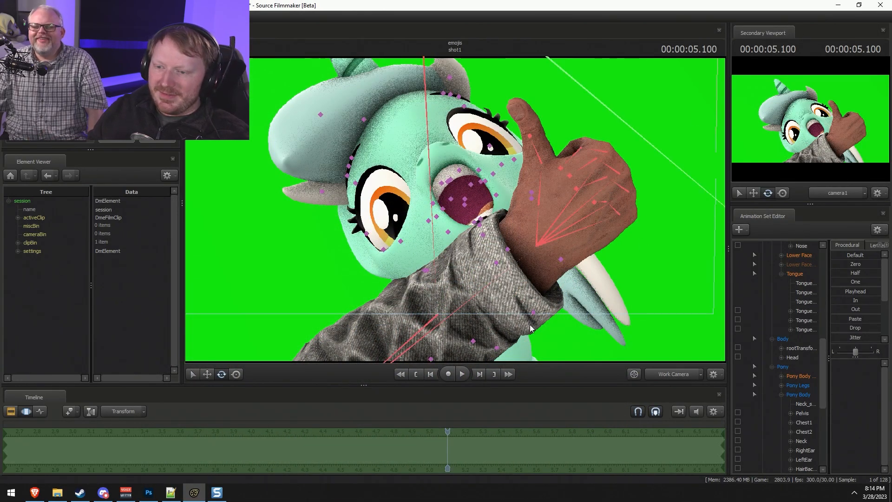
left_click(419, 334, "ctrl")
left_click_drag(442, 331, 424, 336)
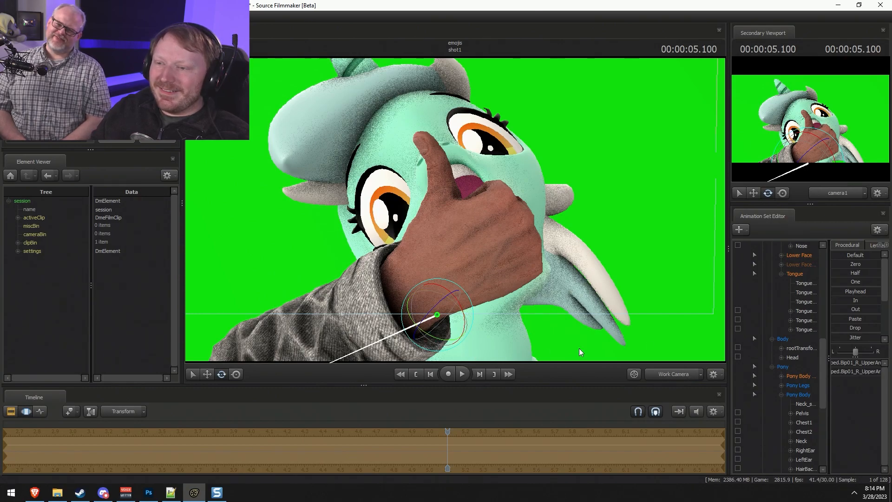
Try crossing the pony's eyes with the eyes_convergence control.
scroll(791, 340, "up", 3)
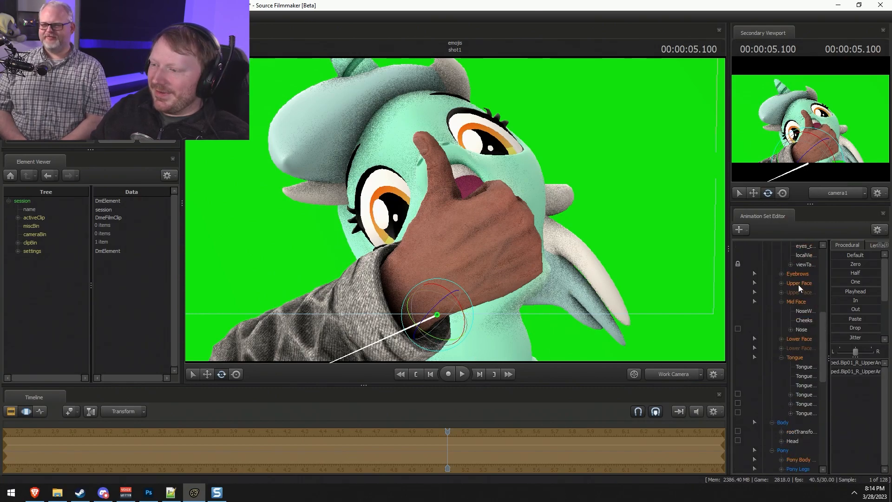
scroll(799, 302, "up", 4)
left_click(799, 328)
left_click_drag(868, 381, 878, 381)
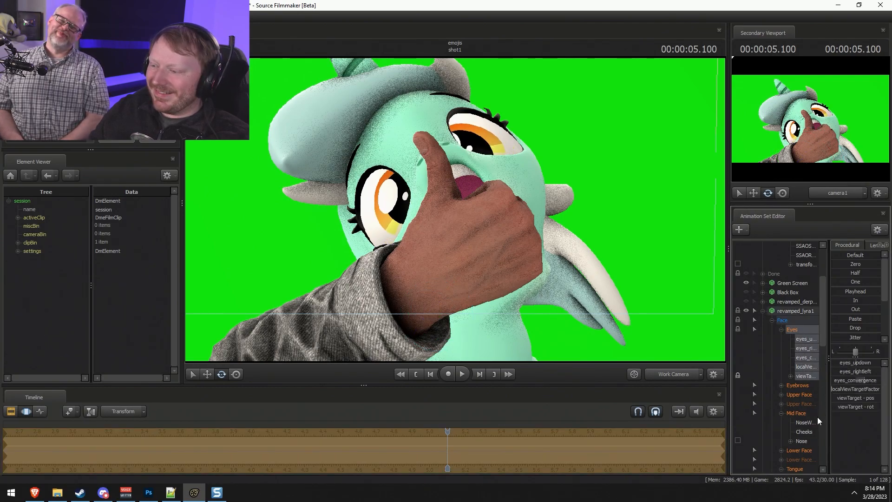
Try closing the pony's mouth into a frown with the Lower Face controls and check the pose through camera1.
left_click(799, 449)
scroll(860, 428, "down", 4)
left_click_drag(858, 370, 842, 361)
scroll(874, 369, "up", 4)
left_click_drag(590, 302, 584, 279)
key("w")
mouse_move(843, 364)
left_mouse_down()
mouse_move(855, 365)
mouse_move(844, 364)
left_mouse_up()
left_click_drag(566, 245, 536, 276)
key("s")
key("r")
key("w")
mouse_move(849, 363)
left_mouse_down()
mouse_move(860, 363)
mouse_move(846, 363)
left_mouse_up()
left_click_drag(466, 248, 465, 248)
left_click(673, 373)
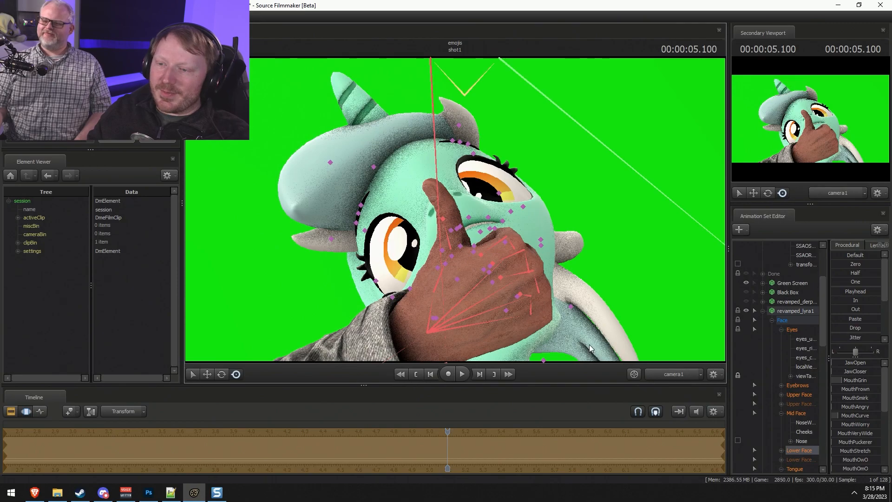
Undo the trial changes to the arm, eyes and mouth.
key("ctrl+z")
key("ctrl+z")
key("ctrl+z")
key("ctrl+z")
key("ctrl+z")
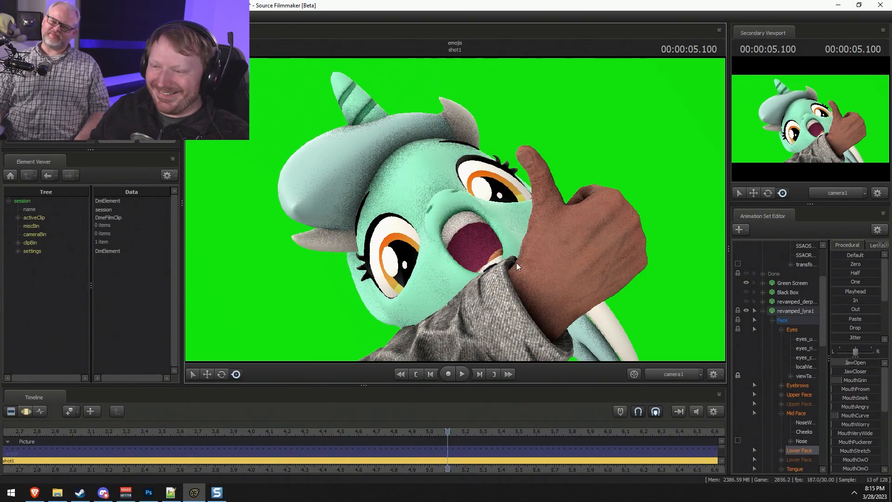
Move the pony's Head bone slightly upward so the face sits higher beside the hand.
left_click(506, 310)
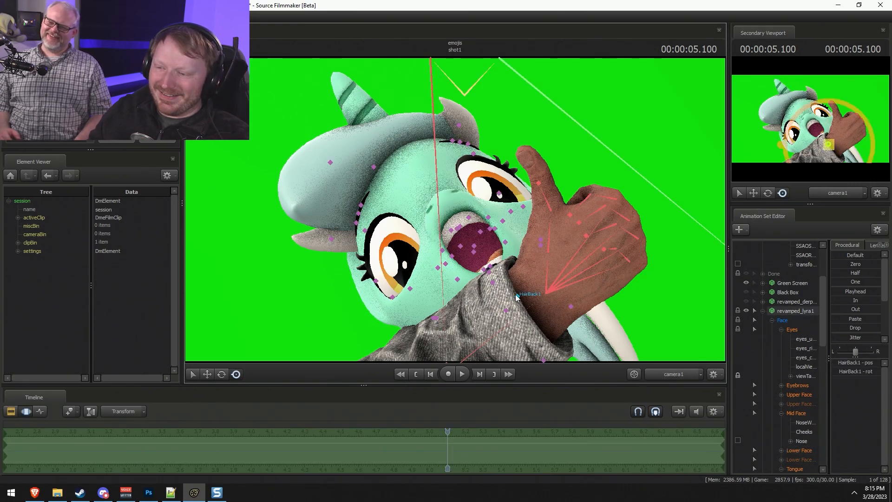
left_click(507, 312, "ctrl")
left_click_drag(507, 311, 511, 289)
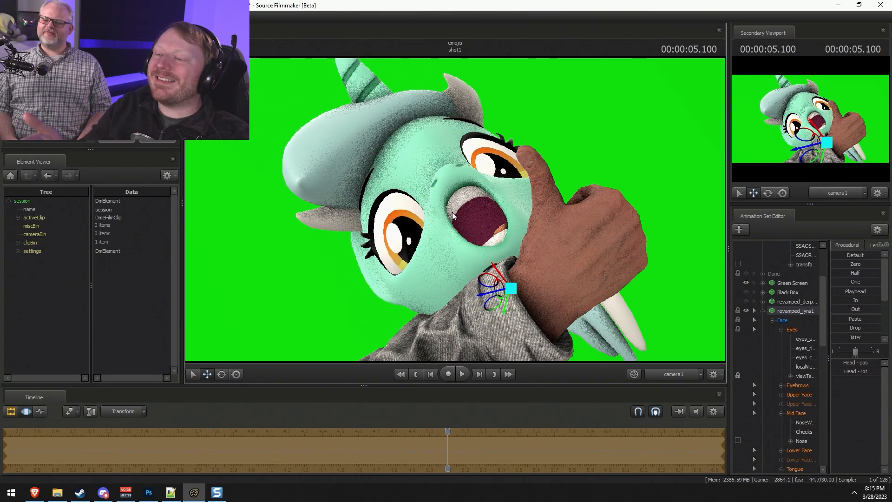
key("F2")
key("F3")
Rotate the human right hand so its thumb tilts away from the pony's eye.
left_click(580, 283, "ctrl")
key("e")
left_click_drag(562, 278, 588, 269)
key("w")
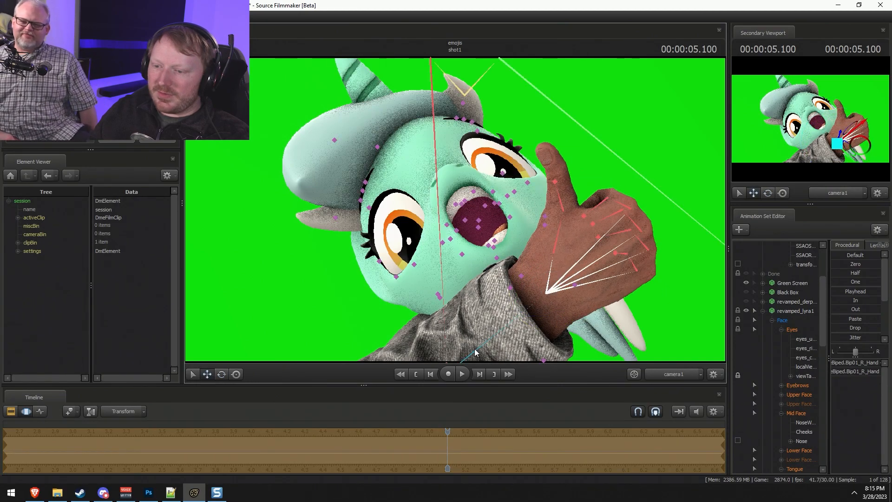
Select the human right upper arm and shift it slightly upward, fine-tuning the hand's placement through camera1.
left_click(476, 352, "ctrl")
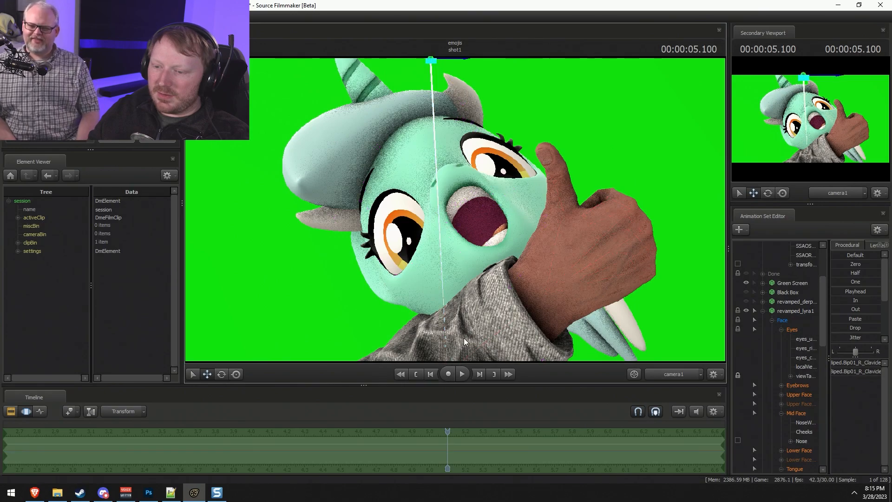
left_click(479, 352, "ctrl")
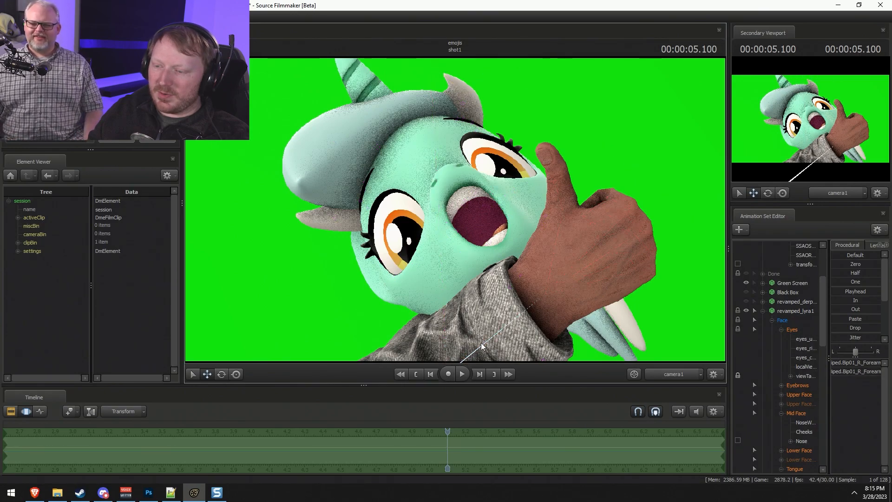
left_click(662, 375)
left_click(427, 275, "ctrl")
left_click(468, 259, "ctrl")
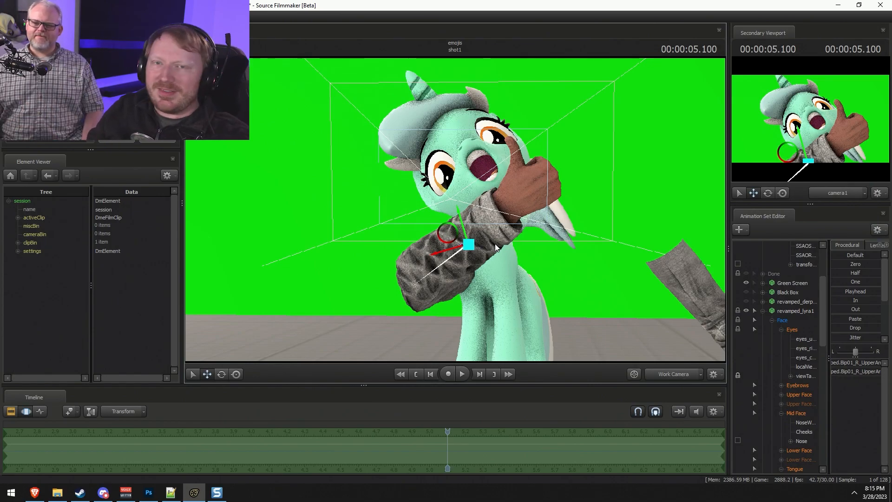
mouse_move(466, 255)
left_mouse_down()
mouse_move(473, 241)
mouse_move(465, 242)
left_mouse_up()
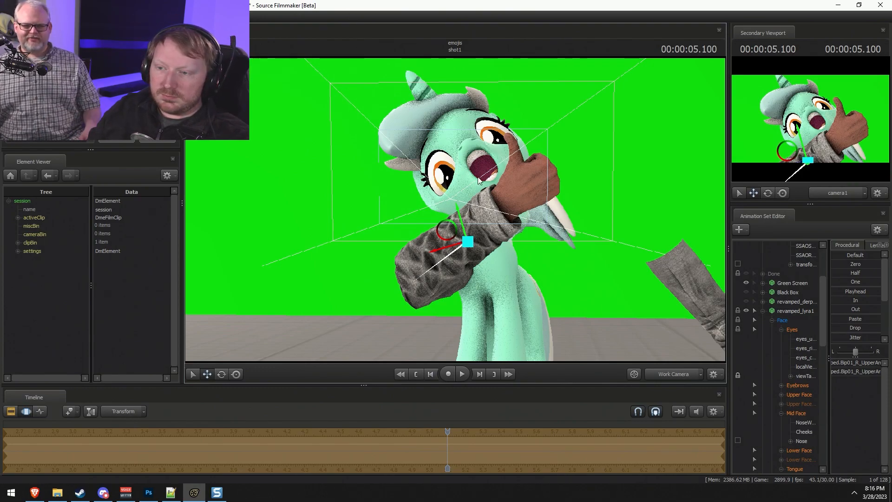
left_click(670, 376)
mouse_move(430, 348)
left_mouse_down()
mouse_move(420, 342)
mouse_move(433, 347)
left_mouse_up()
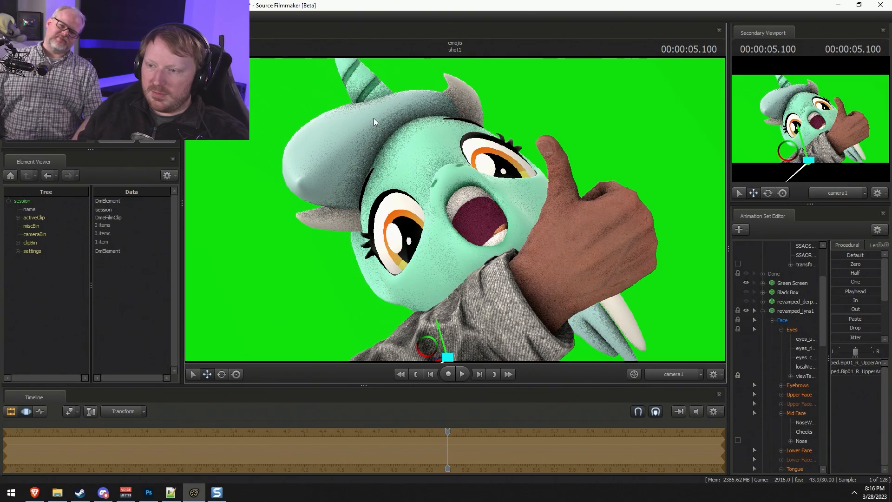
Curve the right thumb toward the pony's eye by rotating its tip joint and the joint below it.
left_click(562, 183)
left_click(564, 176)
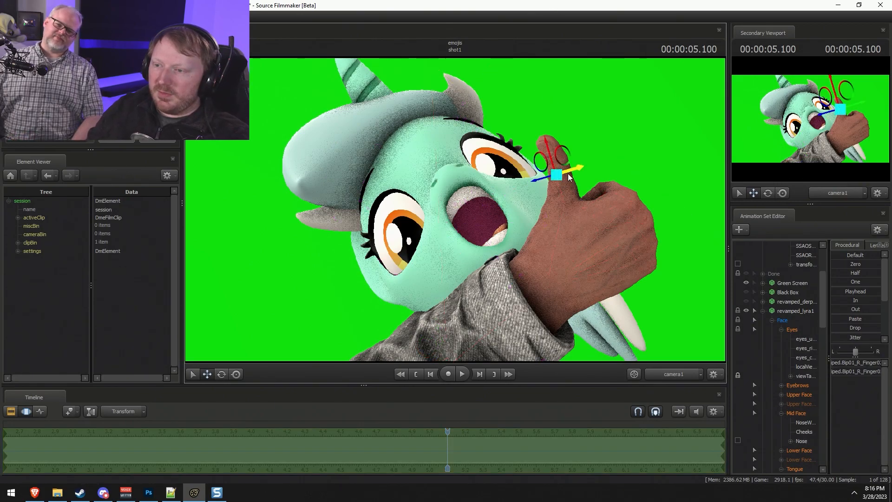
left_click_drag(587, 152, 555, 187)
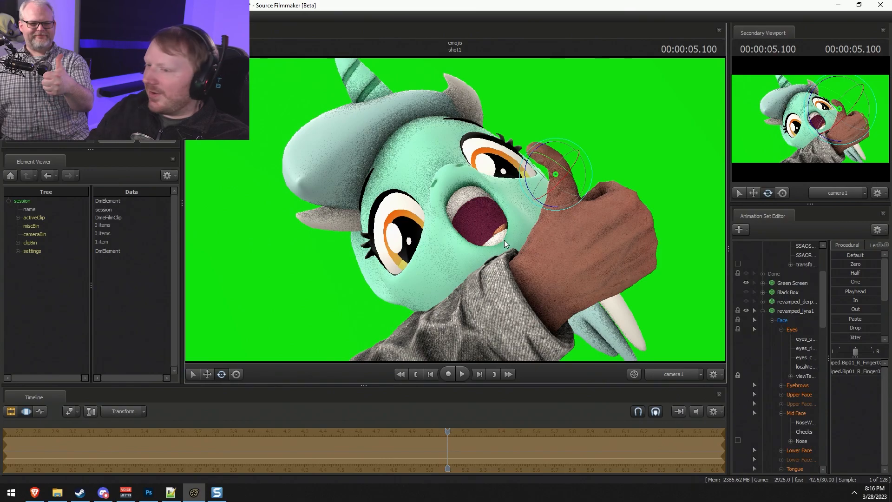
key("ctrl+z")
left_click_drag(569, 179, 557, 169)
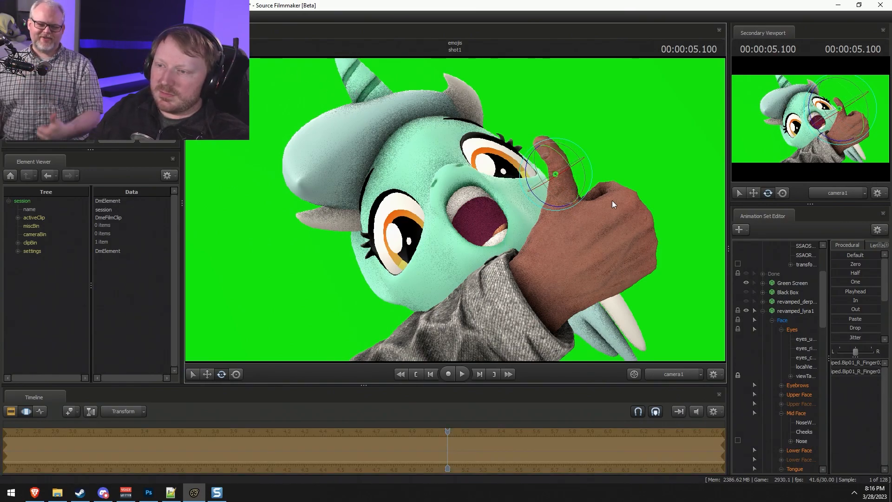
left_click(564, 202, "ctrl")
left_click_drag(592, 178, 590, 191)
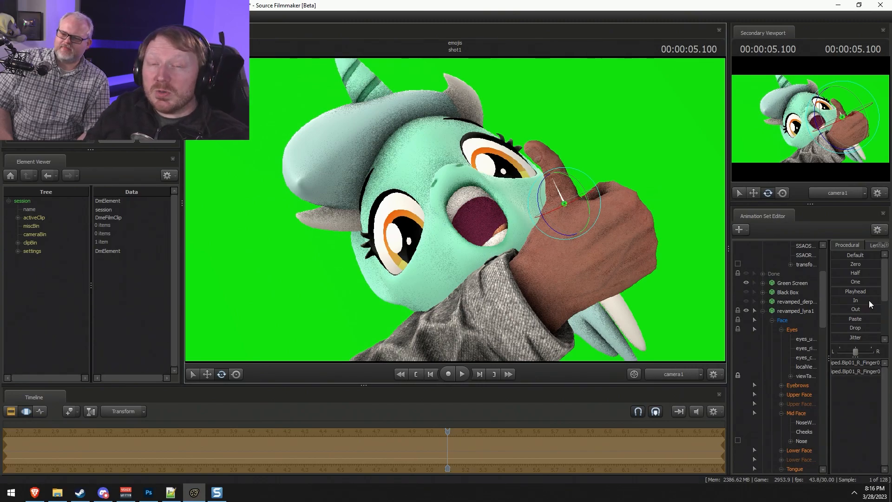
key("F4")
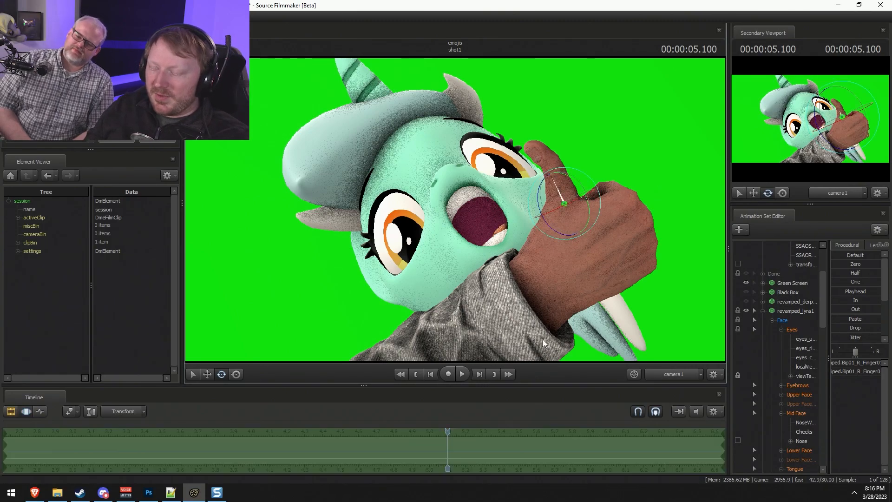
Rotate the TongueRoot bone so the tongue rises into view inside the pony's open mouth.
left_click_drag(631, 243, 443, 159)
left_click(443, 161)
left_click(427, 140)
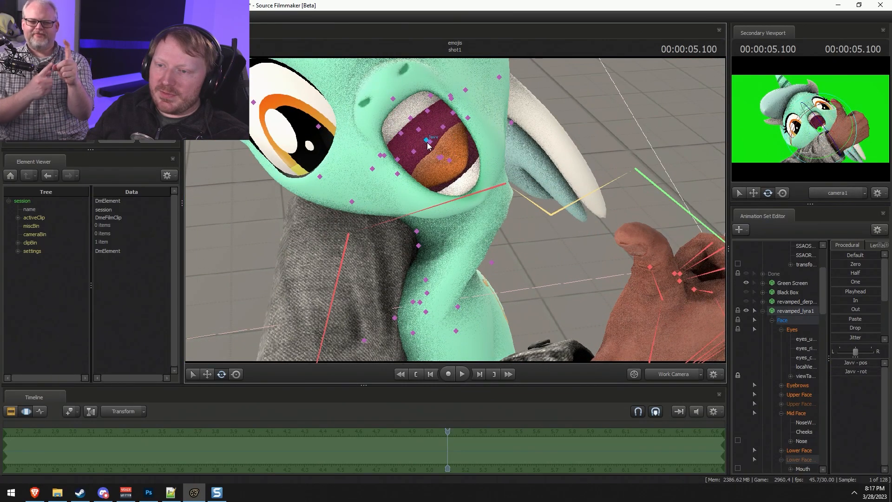
left_click(449, 160)
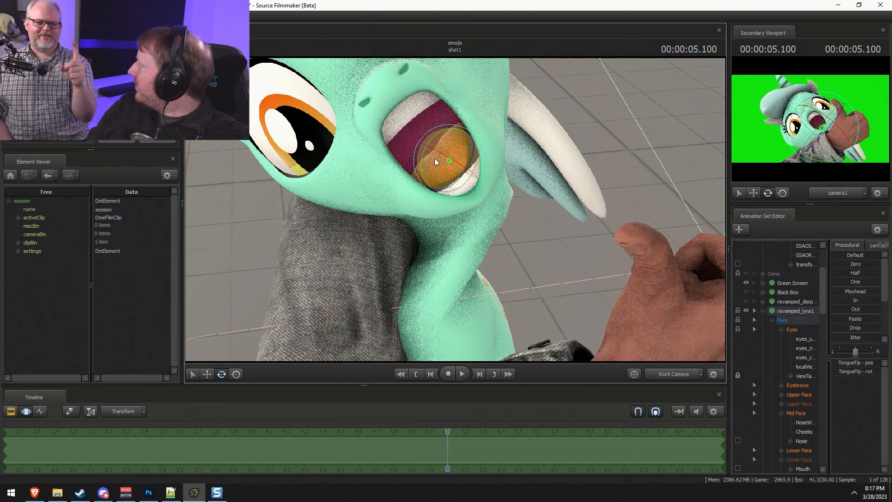
left_click(676, 378)
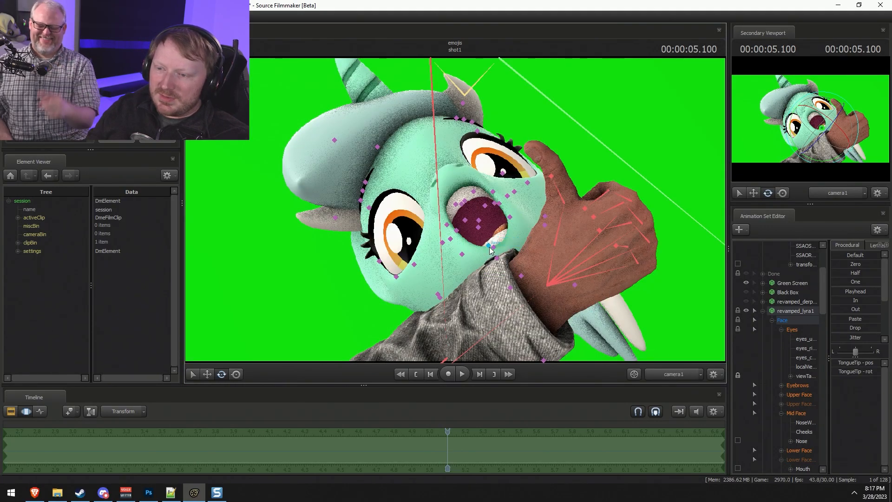
left_click(498, 258)
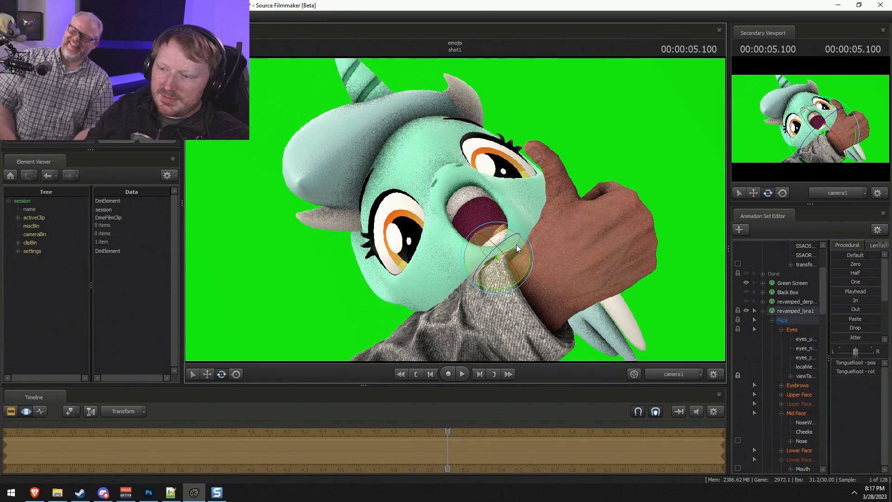
left_click_drag(511, 252, 504, 234)
key("ctrl+1")
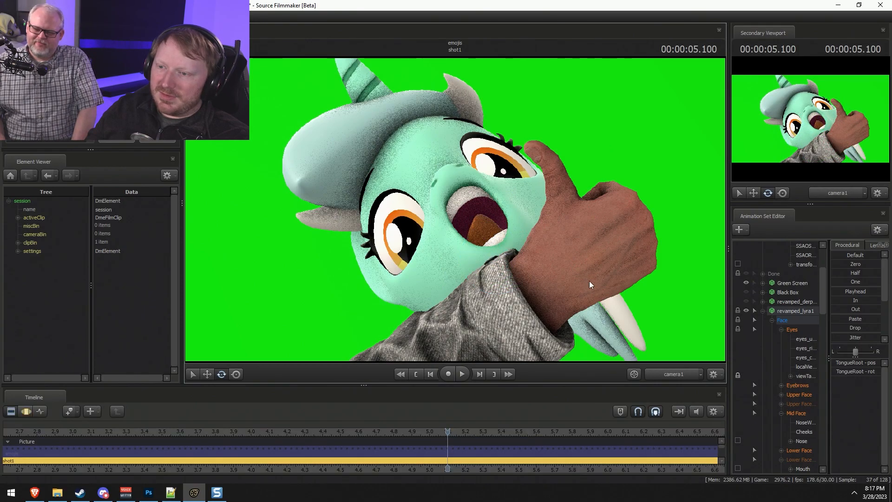
key("ctrl+2")
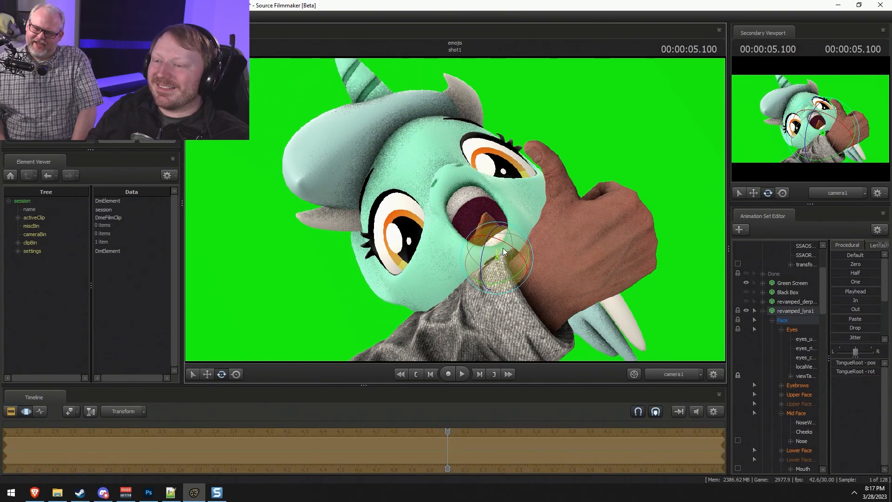
key("ctrl+1")
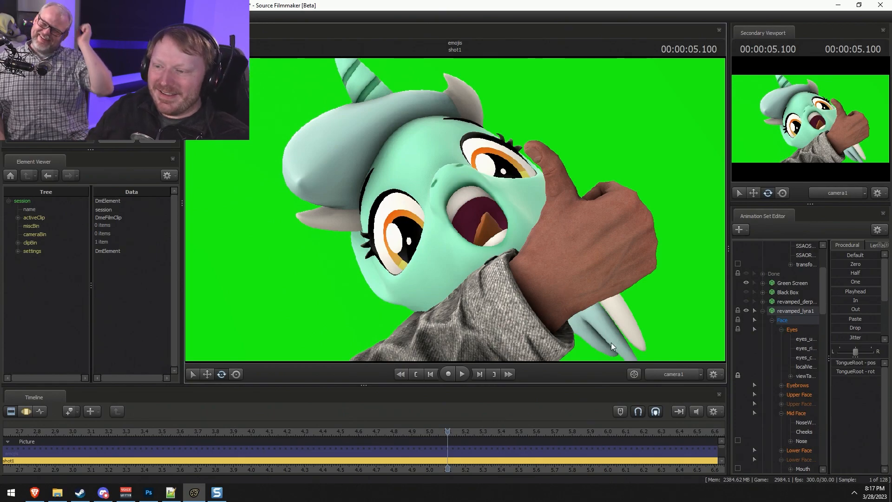
Rotate the HairBack1 bone to tuck the pony's back hair behind the thumbs-up hand.
left_click(689, 376)
mouse_move(532, 200)
left_mouse_down()
mouse_move(542, 201)
mouse_move(533, 201)
left_mouse_up()
key("ctrl+2")
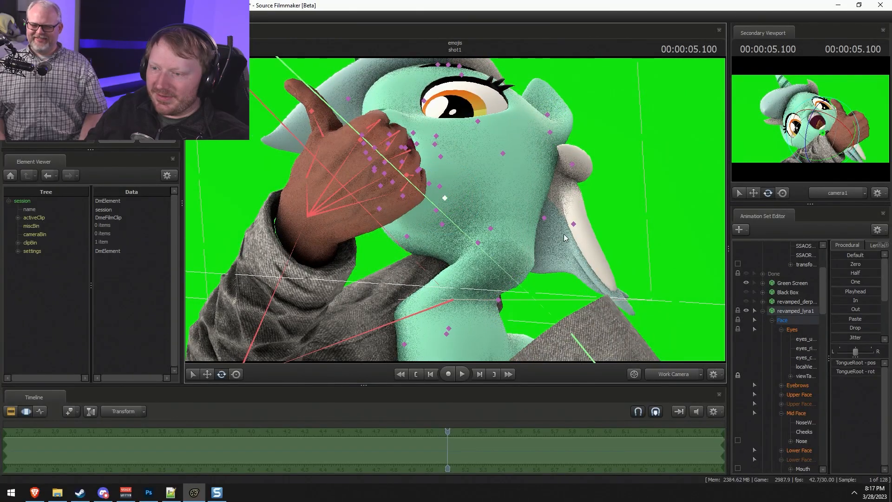
left_click(674, 374)
left_click(651, 362)
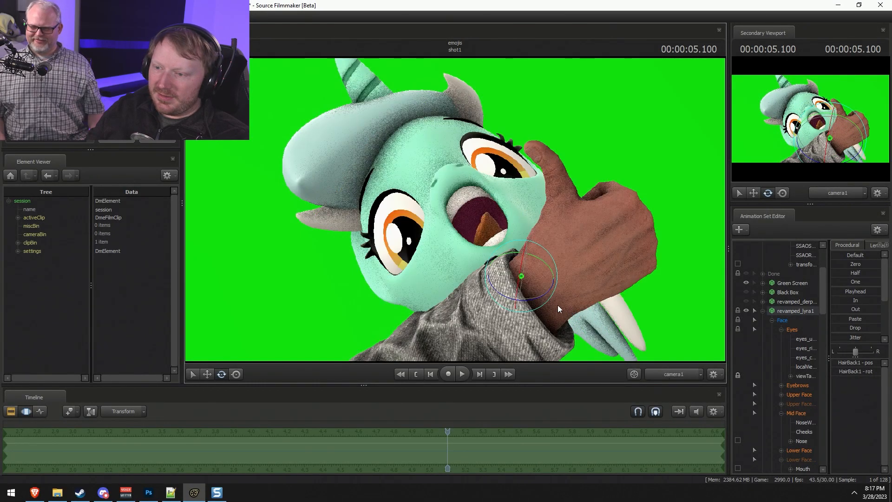
left_click(543, 298)
left_click_drag(543, 298, 522, 296)
key("w")
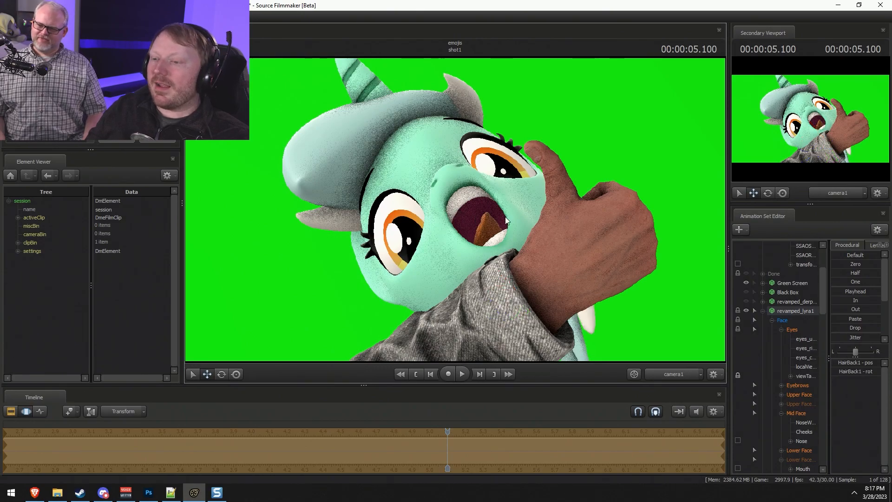
key("F2")
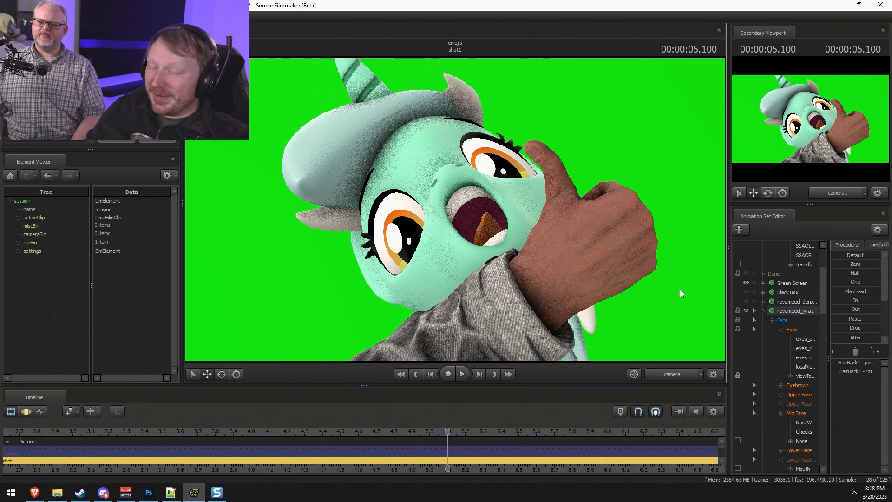
Collapse the revamped_lyra1, c_arms_citizen1 and Cameras entries, clear the control selection, and save the session.
left_click(763, 310)
scroll(772, 341, "up", 3)
left_click(763, 403)
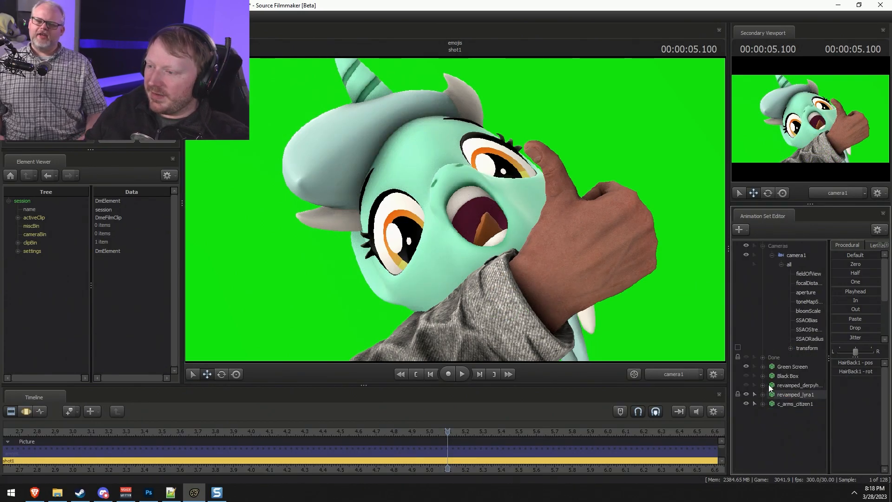
left_click(763, 246)
left_click(804, 387)
key("ctrl+s")
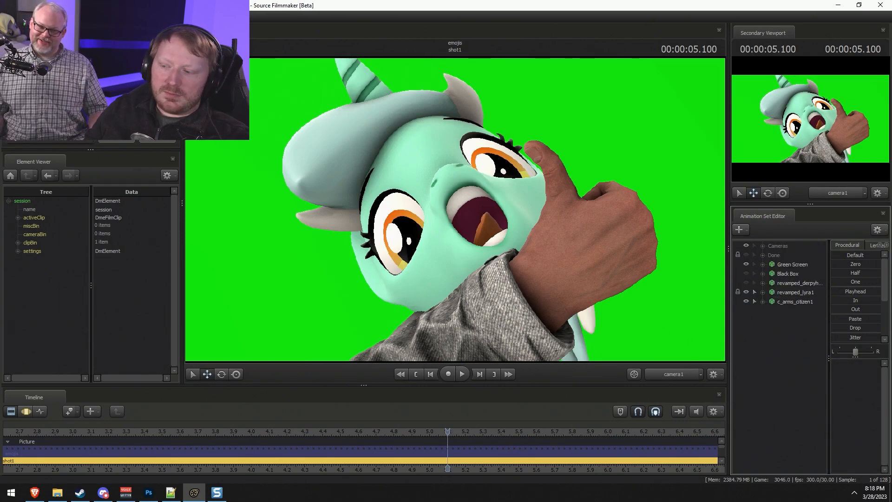
left_click(10, 17)
mouse_move(47, 116)
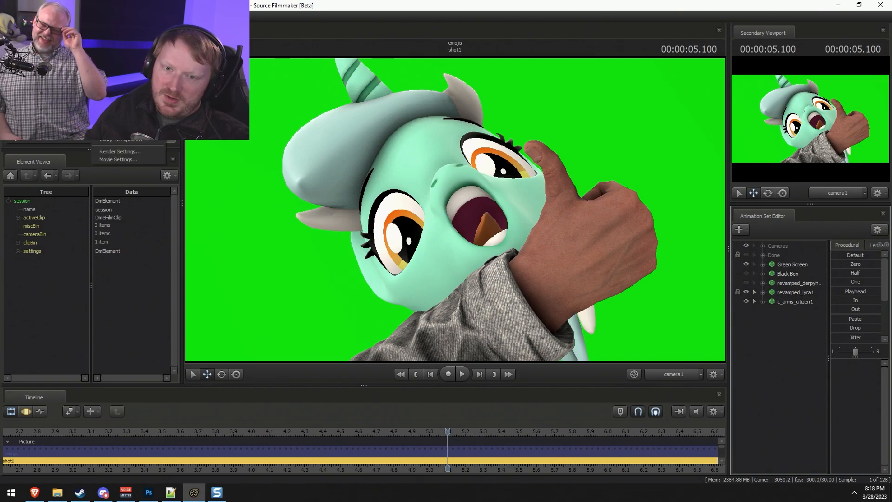
left_click(272, 77)
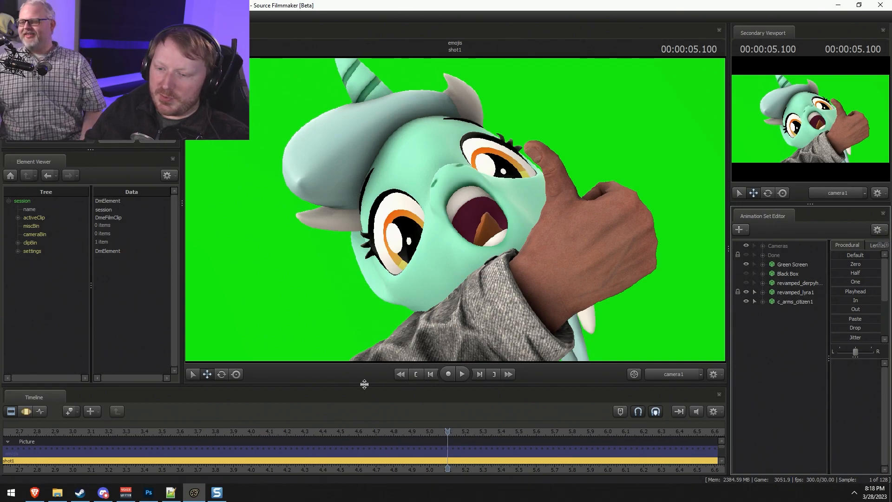
Enlarge the primary viewport by shrinking the timeline, Element Viewer and Animation Set Editor areas around it.
left_click_drag(364, 382, 366, 428)
left_click_drag(182, 379, 134, 379)
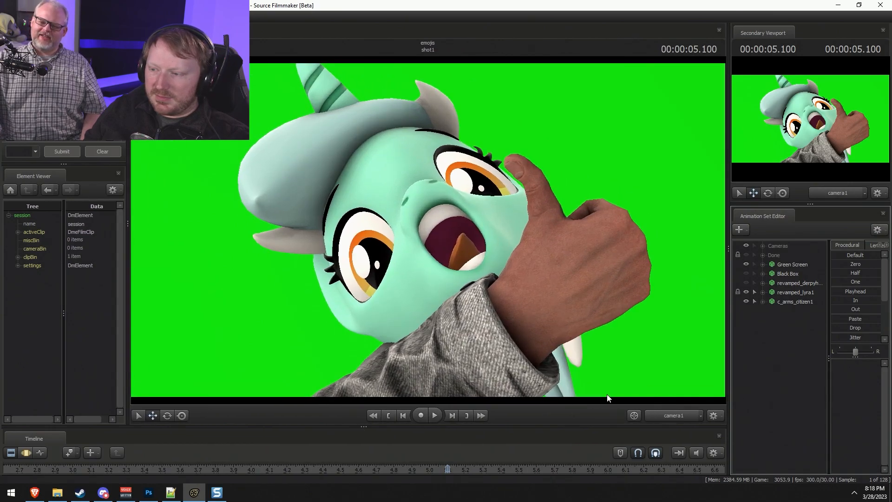
left_click_drag(729, 360, 761, 360)
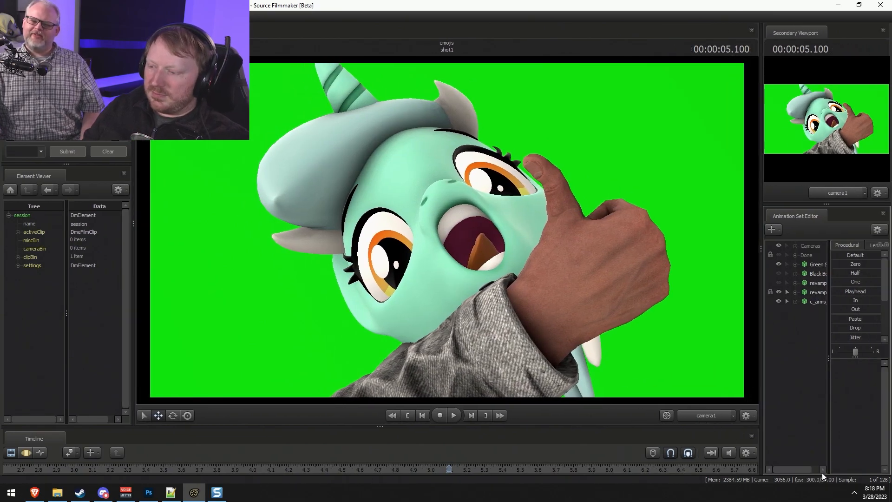
Capture the green-screen pony render as a 1279 x 719 px Snagit screenshot and close the capture editor.
key("Print")
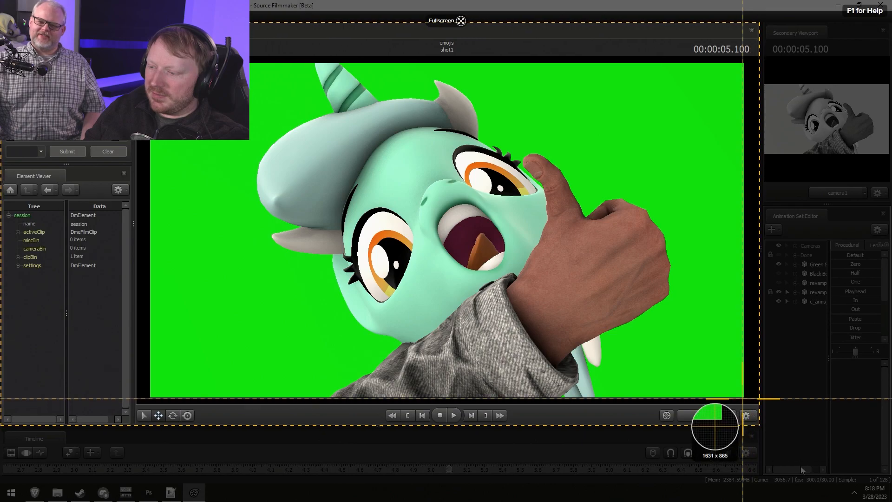
left_click_drag(744, 397, 150, 63)
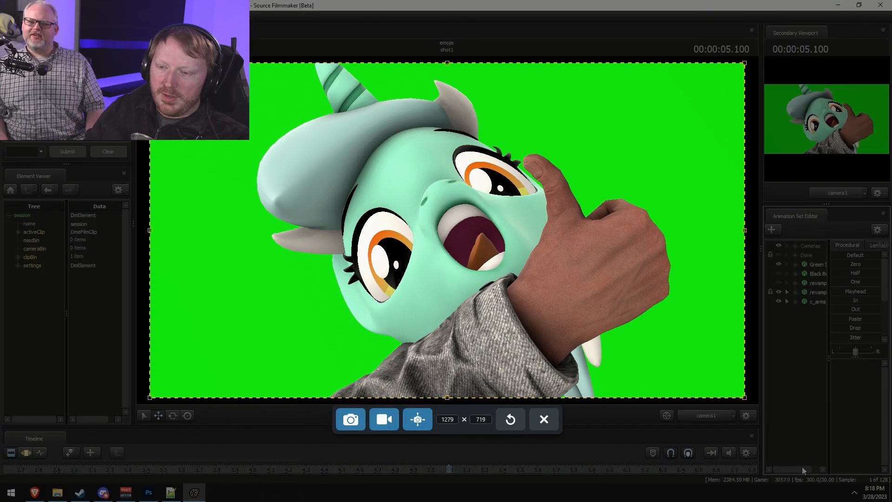
left_click(353, 430)
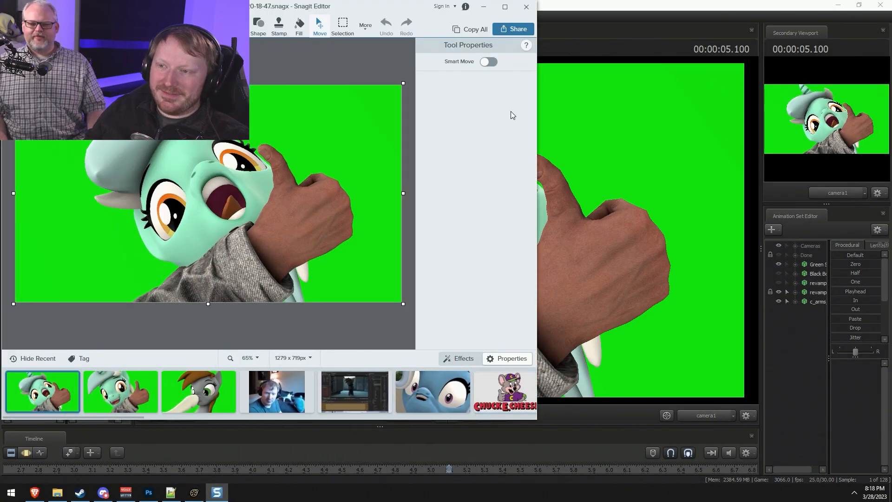
left_click(530, 8)
Switch to Photoshop, paste the capture as a new layer and position it over the square emoji canvas.
left_click(149, 492)
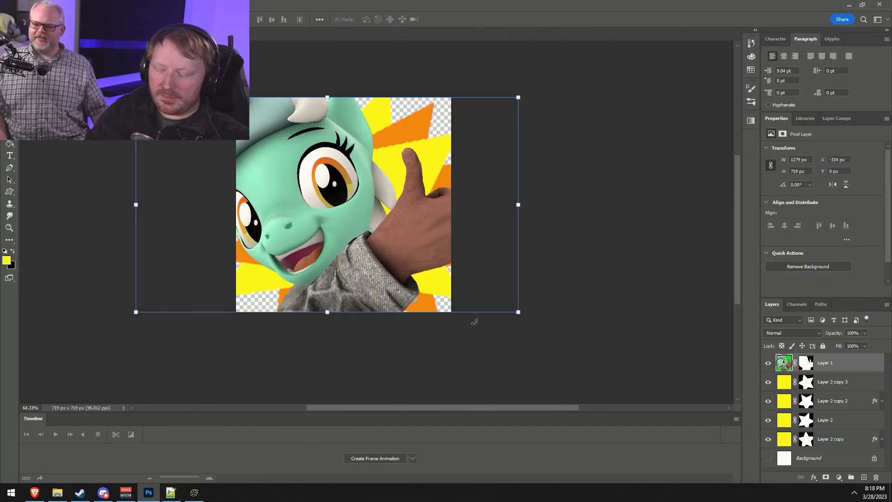
key("ctrl+v")
left_click_drag(404, 249, 386, 318)
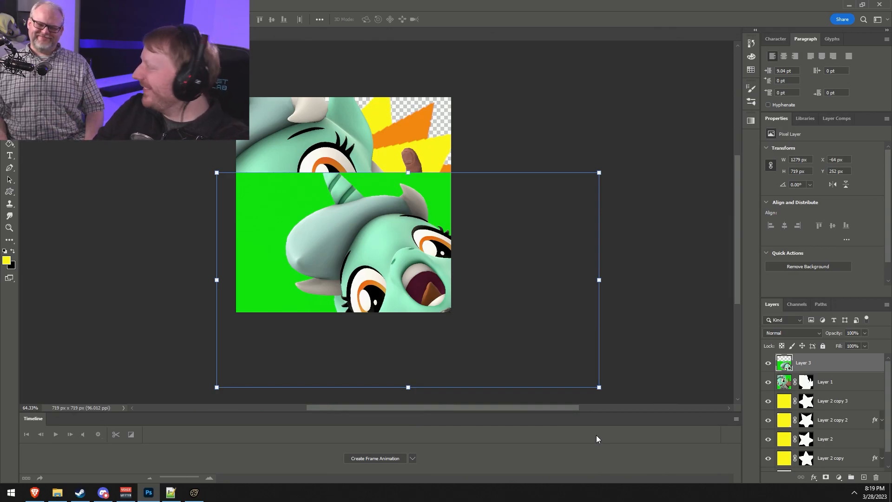
left_click_drag(330, 247, 243, 163)
Switch back to Source Filmmaker, activate the Motion Editor, and expand revamped_lyra1's controls in a widened Animation Set Editor.
key("alt+Tab")
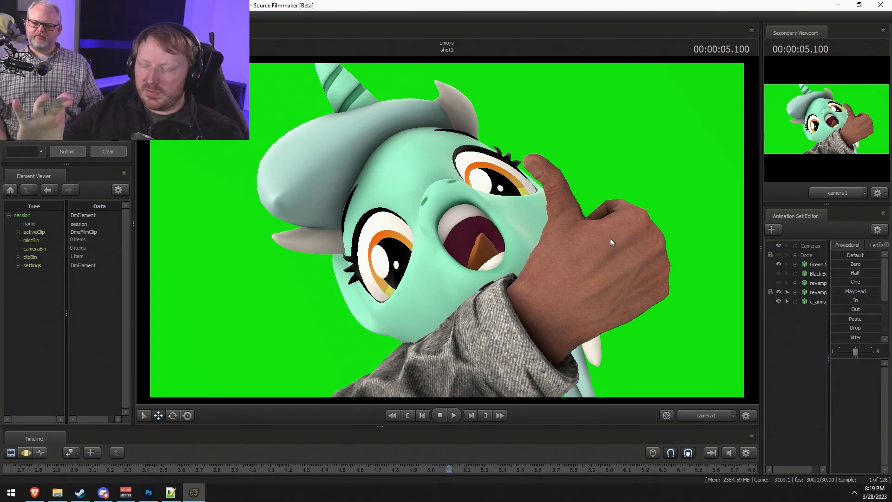
key("F3")
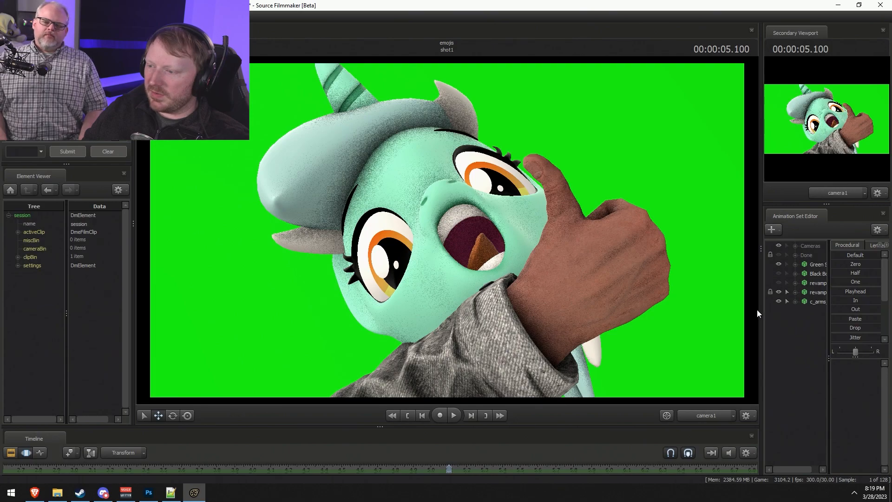
left_click_drag(761, 309, 721, 305)
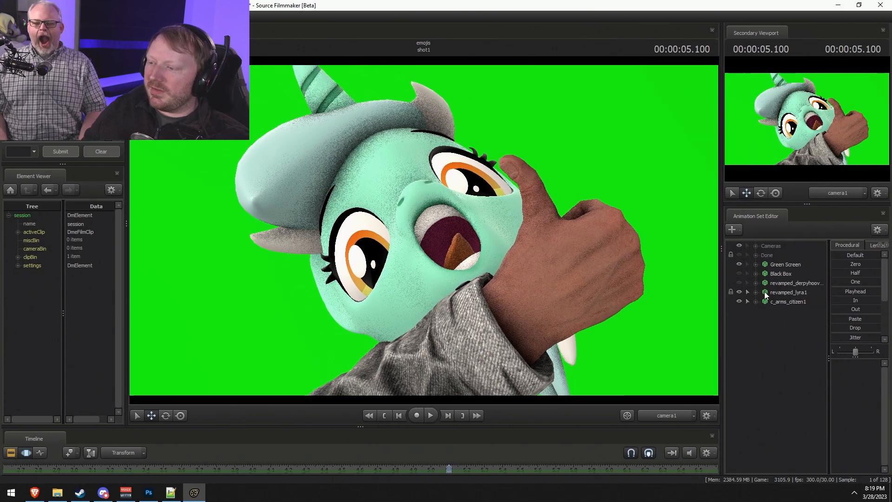
left_click(757, 293)
left_click(765, 301)
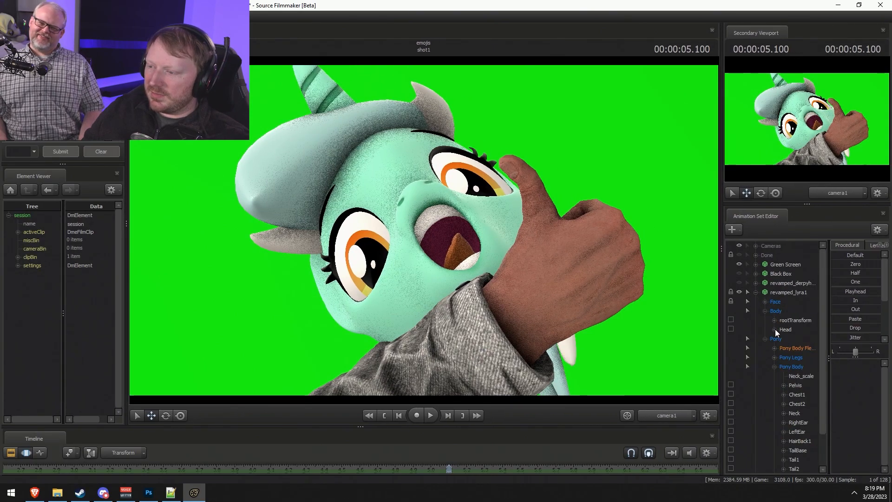
Try to shift the pony's Head control up toward the thumb.
left_click(785, 329)
key("e")
mouse_move(479, 314)
left_mouse_down()
mouse_move(501, 307)
mouse_move(483, 313)
mouse_move(475, 299)
left_mouse_up()
key("w")
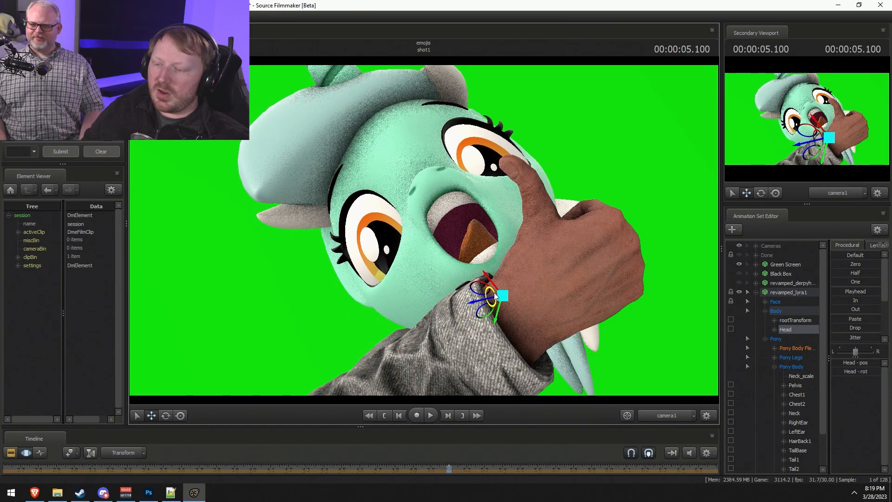
key("ctrl+z")
Move the pony's Head control closer to the camera and sideways so the thumb only just overlaps the eye's edge.
left_click(684, 417)
key("d")
left_click_drag(618, 344, 474, 344)
key("s")
left_click_drag(474, 237, 478, 302)
key("ctrl+z")
left_click_drag(477, 257, 692, 457)
left_click(667, 415)
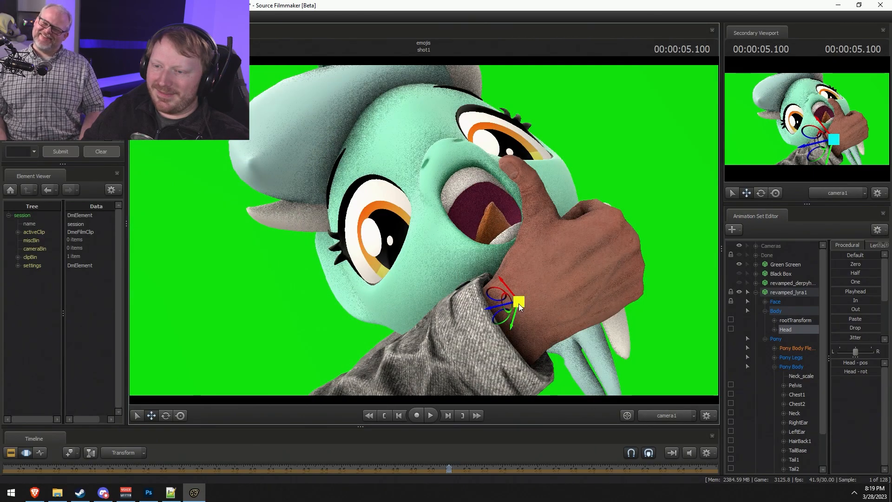
left_click_drag(498, 318, 480, 334)
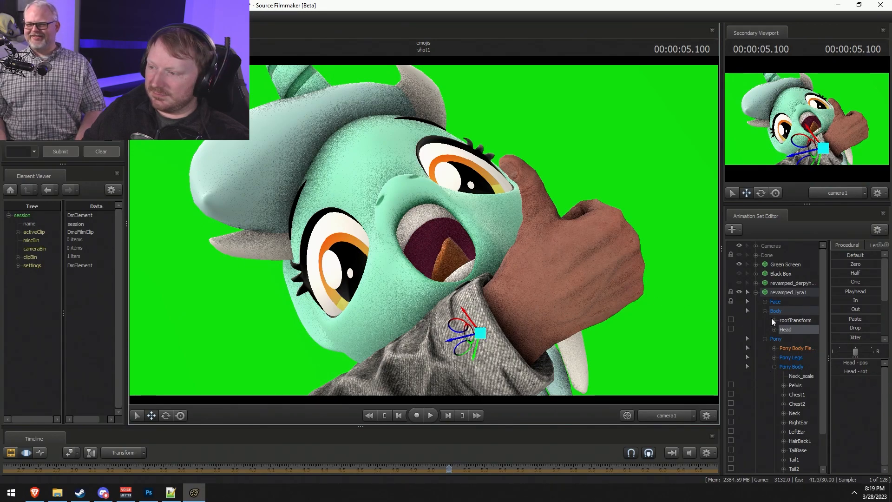
Change the body group of revamped_lyra1 to give the pony smaller irises.
left_click(784, 301)
right_click(785, 294)
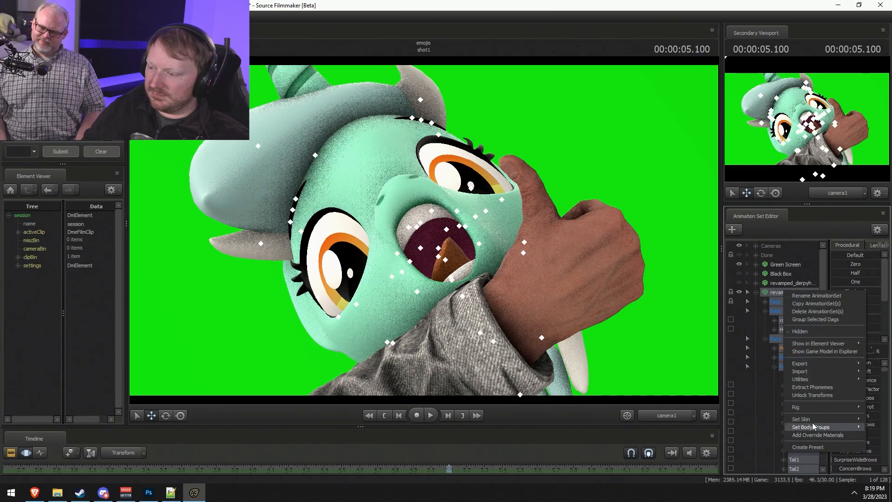
left_click(874, 428)
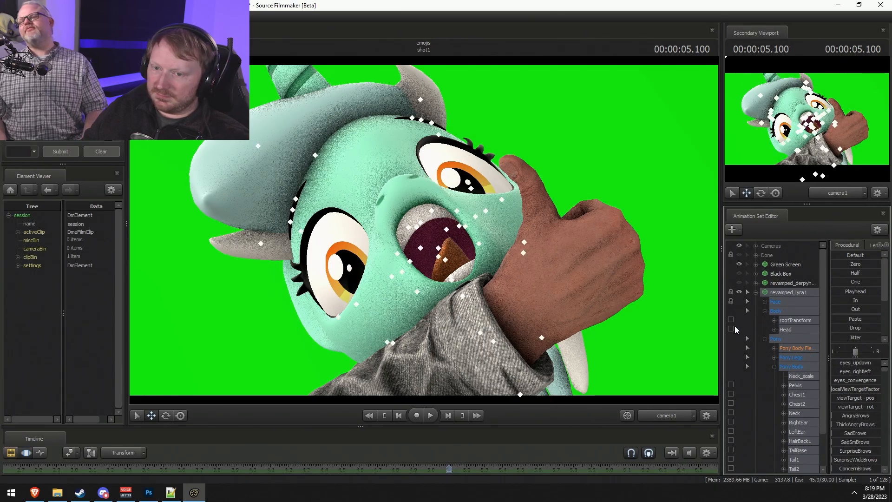
Slightly adjust the pony's eyes_convergence and increase SurpriseBrows to raise the eyebrows.
left_click(776, 303)
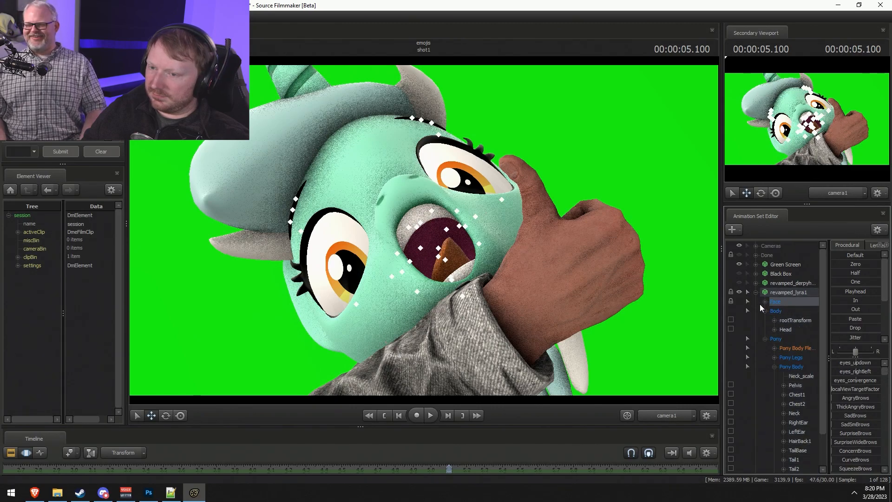
left_click(765, 301)
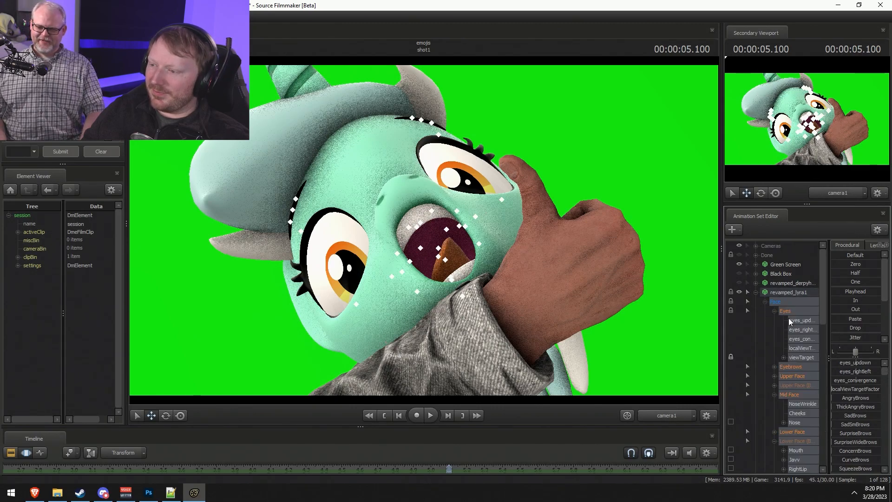
left_click(809, 339)
left_click_drag(855, 365, 858, 365)
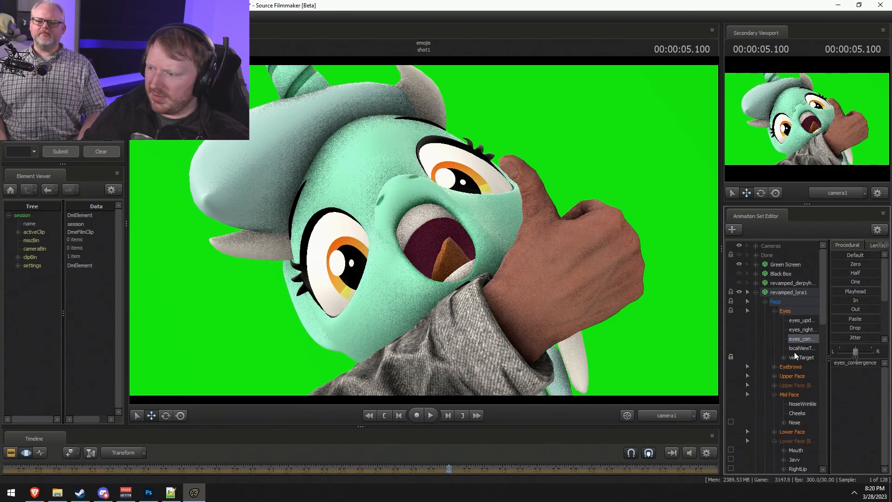
left_click(791, 367)
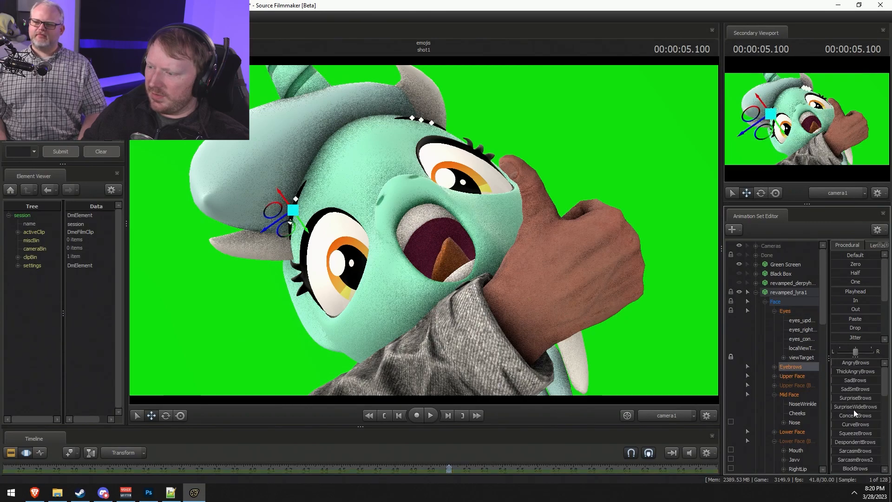
left_click_drag(852, 398, 876, 398)
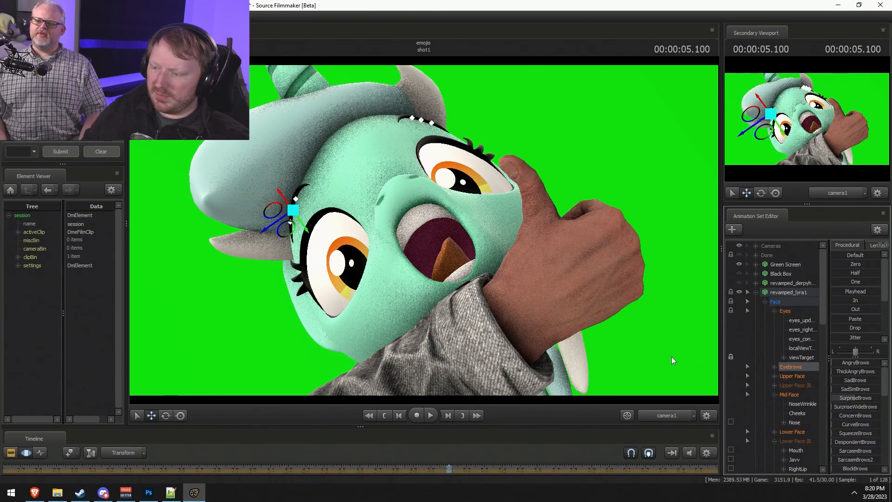
Rotate the RightEyeBrow and LeftEyeBrow bones from the work camera to reshape both brows, and return to camera1.
left_click(660, 412)
left_click_drag(458, 225, 424, 219)
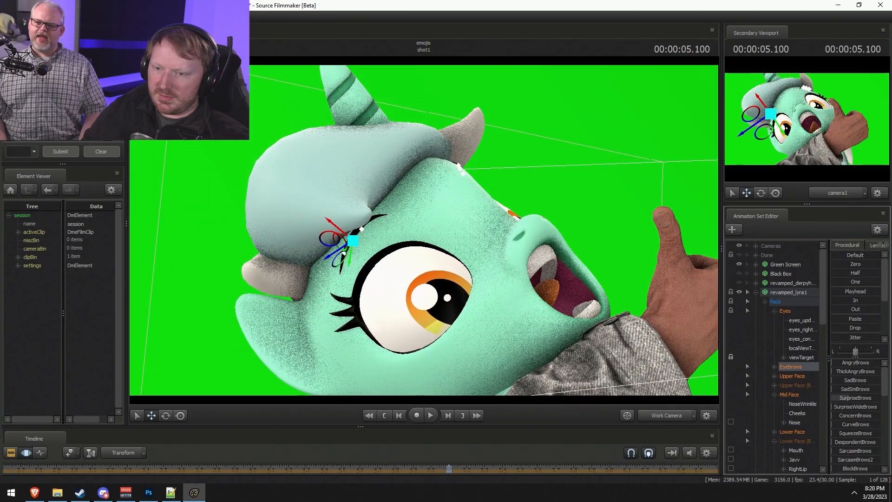
left_click(352, 238, "ctrl")
key("e")
left_click_drag(377, 267, 330, 298)
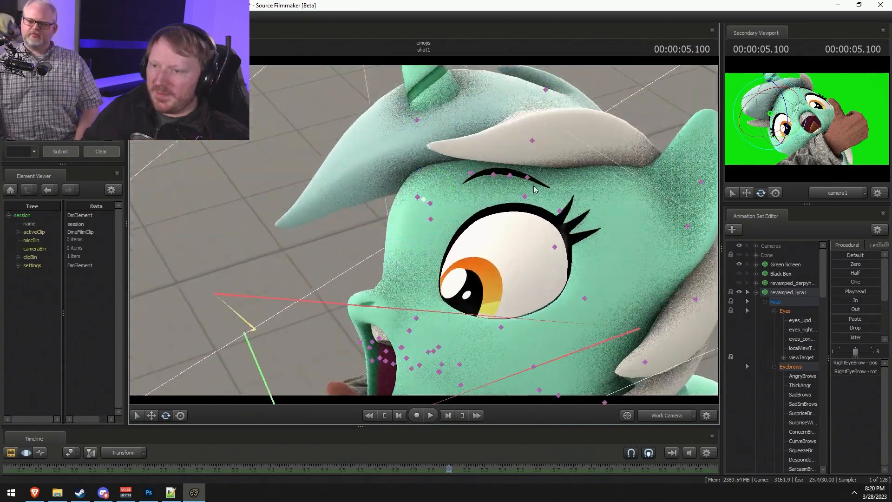
left_click(511, 176, "ctrl")
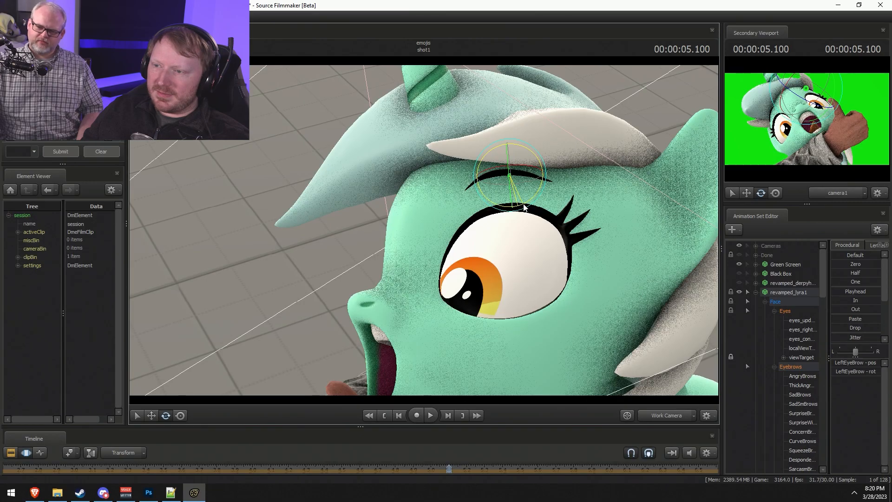
left_click_drag(524, 205, 425, 237)
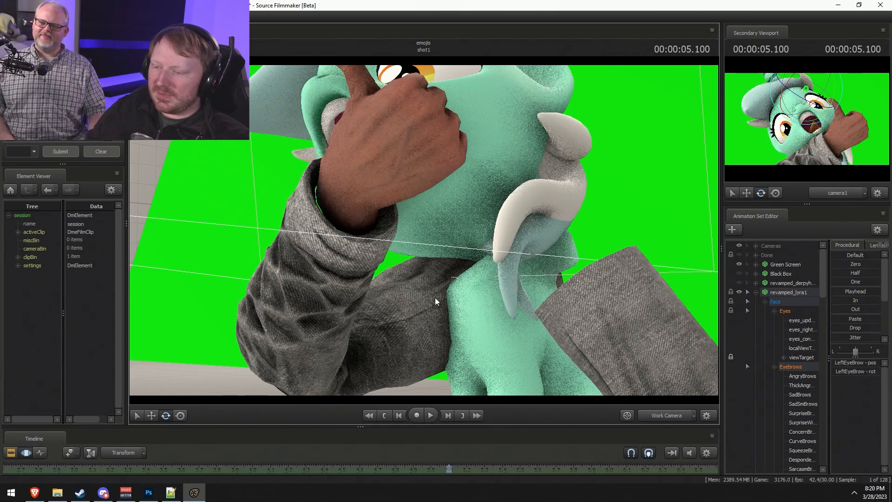
left_click(659, 418)
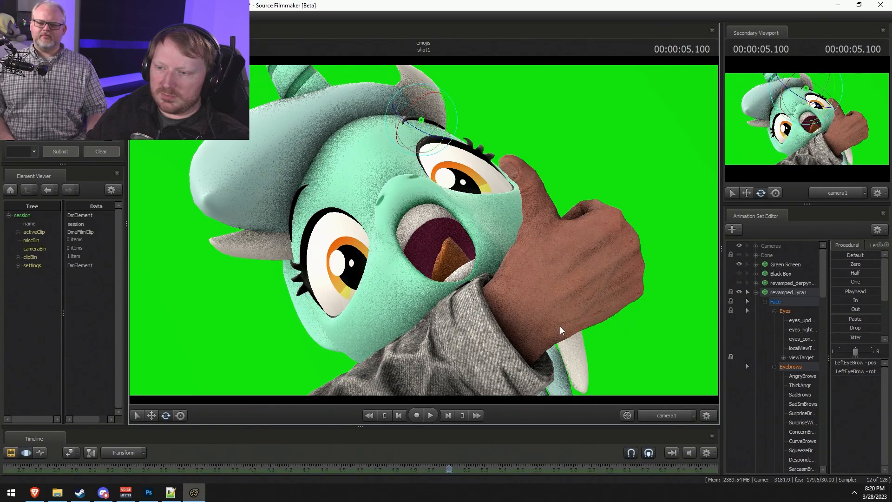
Rotate the right thumb's base bone and shift the right upper arm toward the pony's face, comparing the clean preview.
left_click(534, 209, "ctrl")
left_click_drag(560, 191, 572, 194)
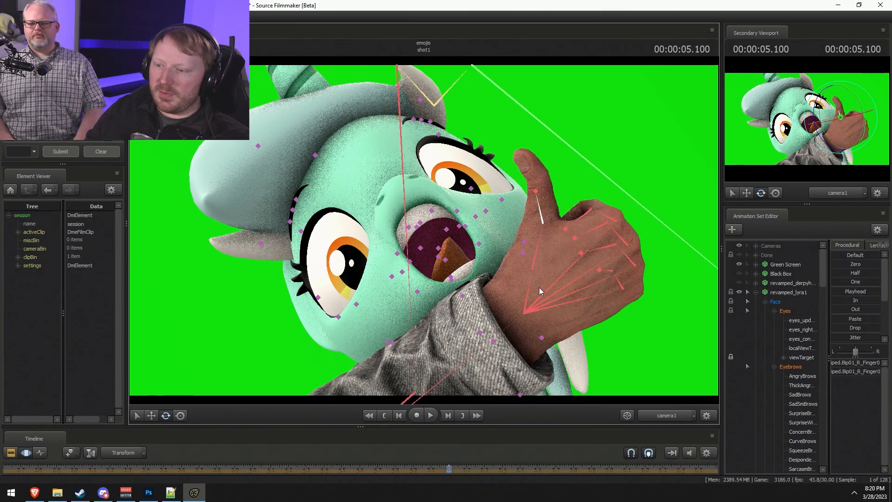
left_click(409, 393, "ctrl")
left_click_drag(411, 391, 407, 392)
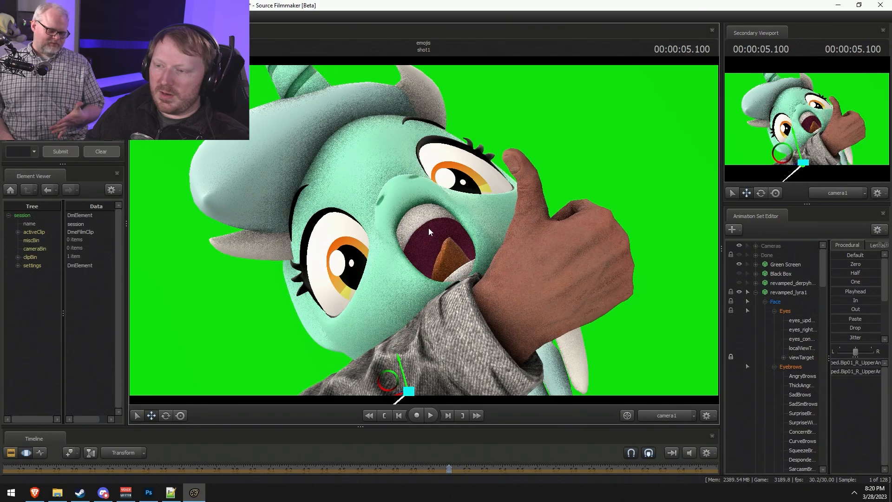
key("F2")
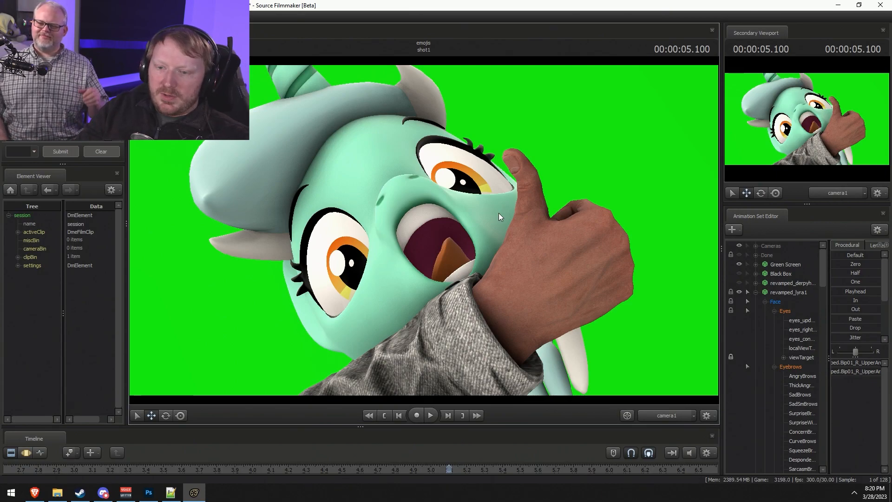
key("F3")
key("F2")
key("F3")
left_click(315, 155)
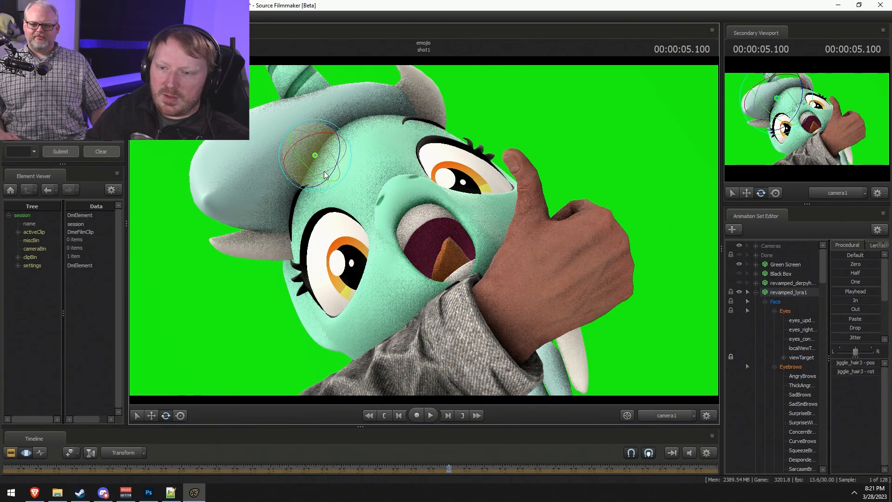
right_click(771, 296)
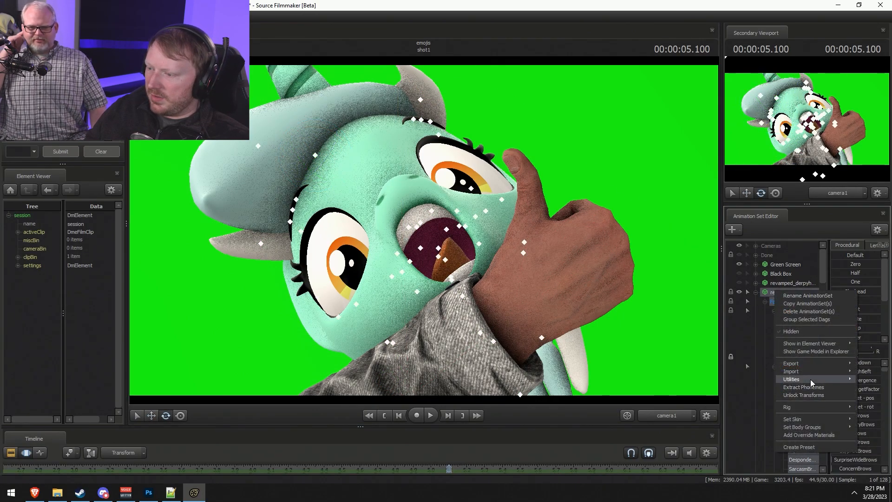
mouse_move(810, 380)
left_click(609, 237)
left_click(315, 155, "ctrl")
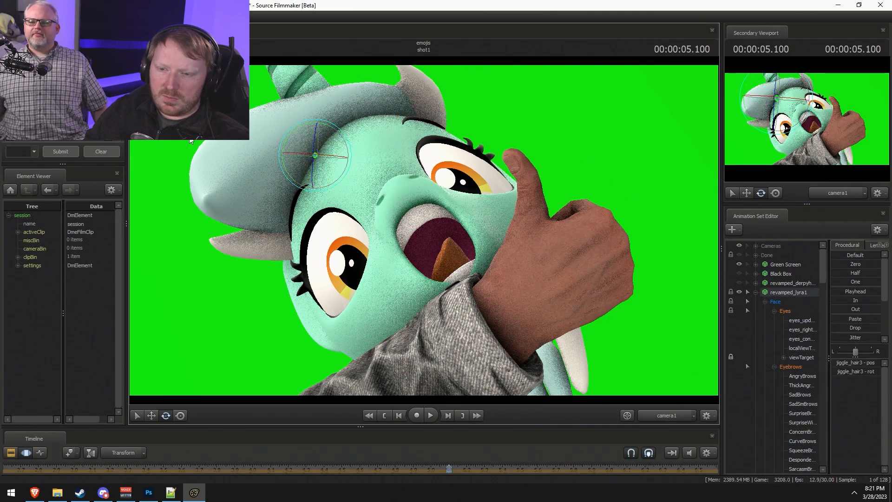
Move the jiggle_hair1 bone to bring the pony's front hair closer to its head.
left_click(258, 146)
mouse_move(273, 150)
left_mouse_down()
mouse_move(253, 146)
mouse_move(259, 164)
mouse_move(268, 145)
left_mouse_up()
key("ctrl+z")
key("w")
left_click(441, 251)
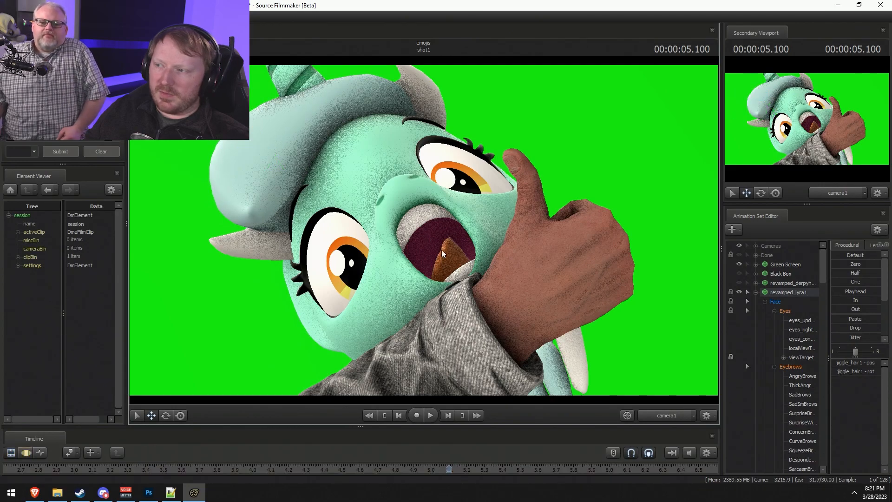
Try rotating the jiggle_hair4 bone to tuck in the pale hair lock beside the pony's right eye, and undo it.
key("F3")
left_click(265, 241, "ctrl")
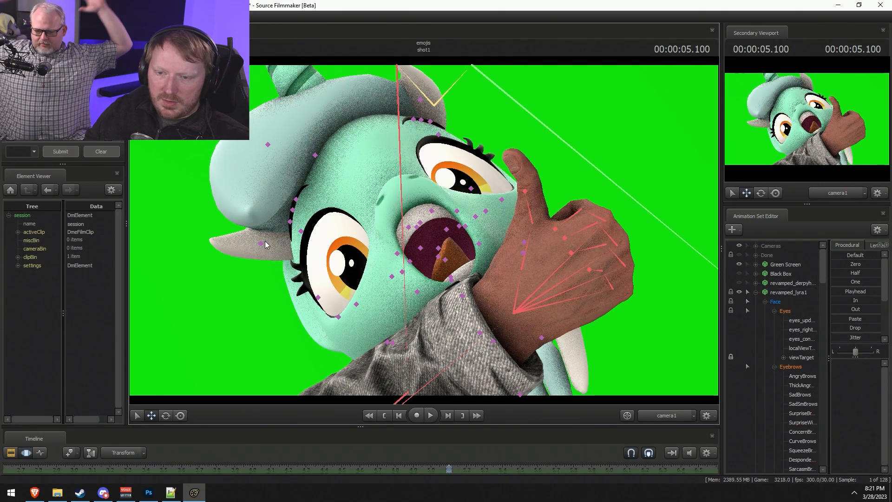
left_click(263, 246, "ctrl")
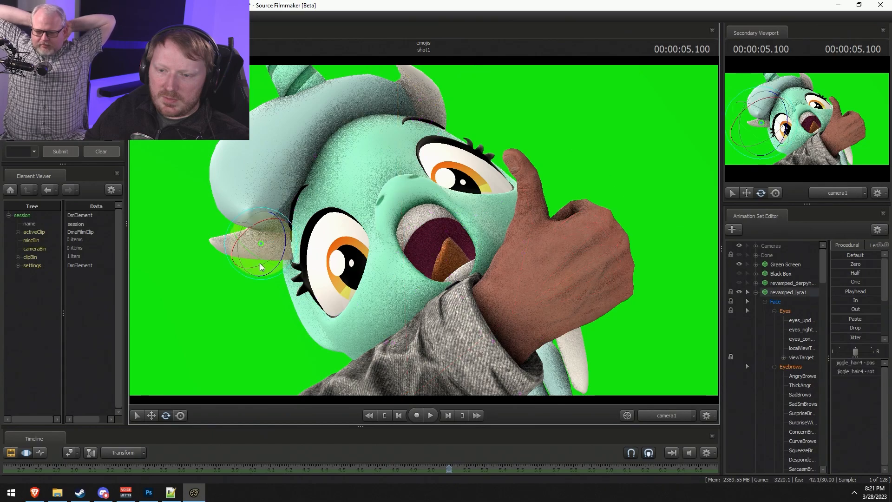
left_click_drag(263, 257, 265, 222)
key("F2")
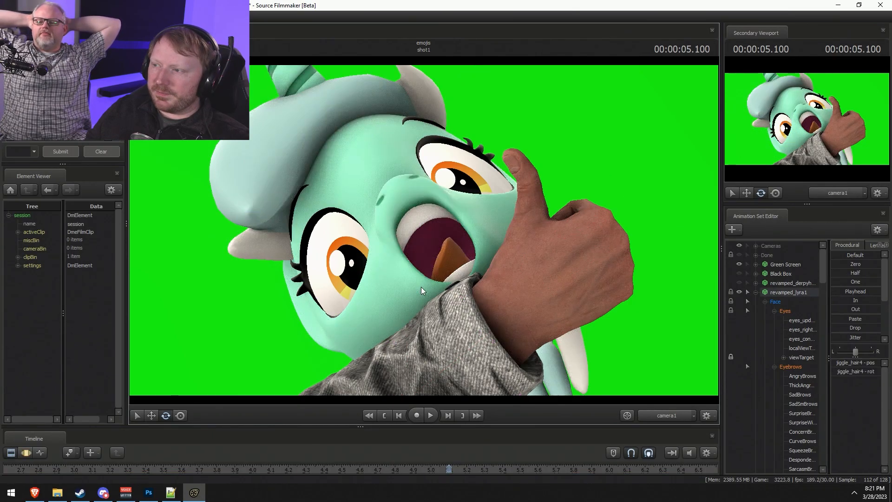
key("F3")
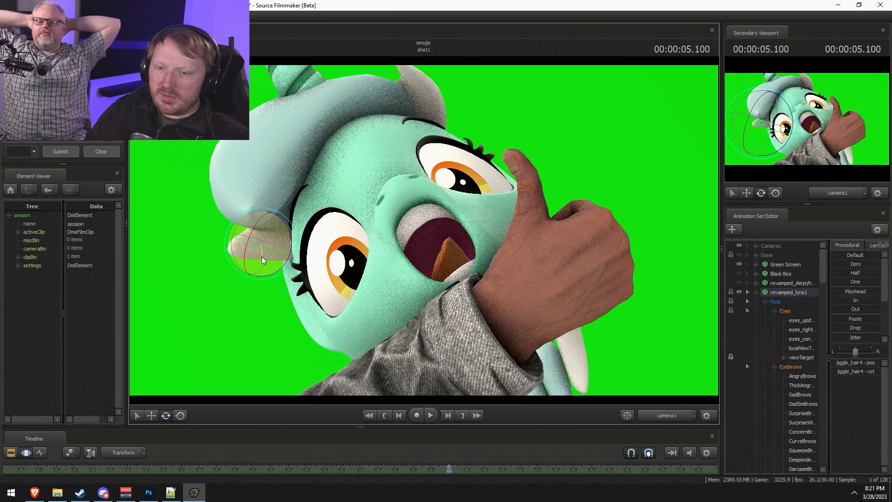
left_click_drag(261, 248, 261, 253)
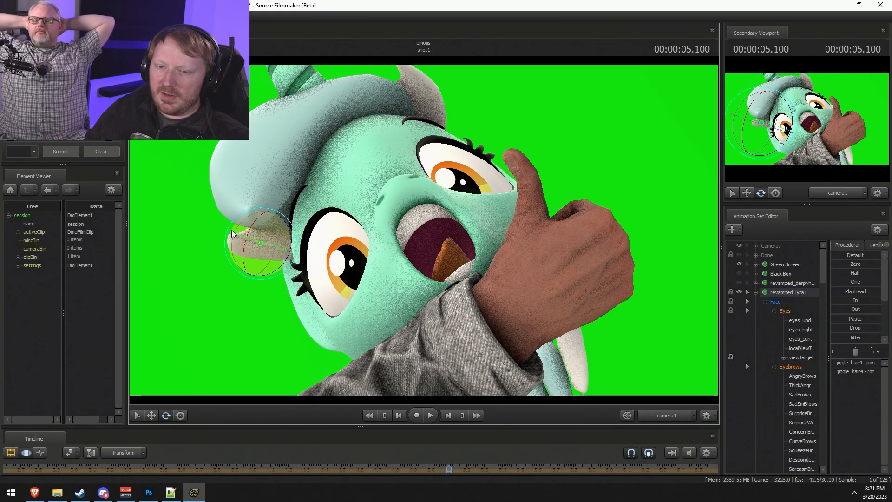
left_click(209, 235)
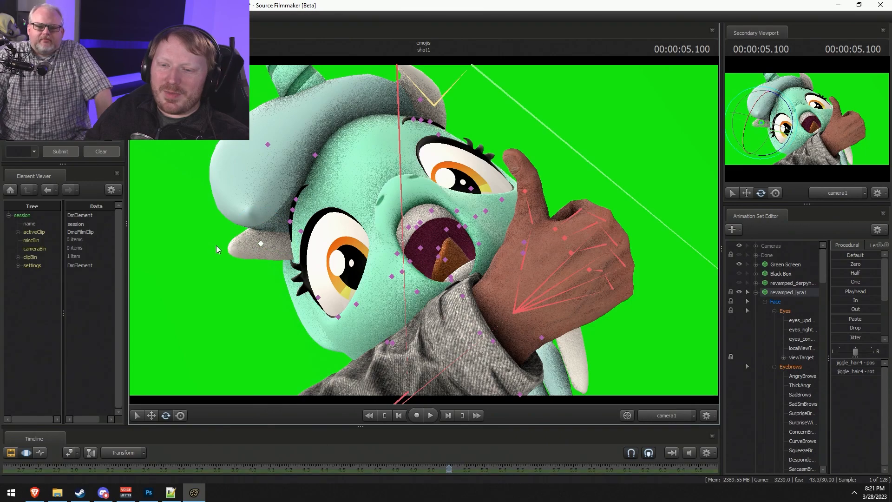
key("ctrl+z")
key("ctrl+z")
key("ctrl+z")
key("ctrl+z")
Rotate the jiggle_hair4 bone slightly to draw the pale hair lock closer to the head, comparing the clean preview.
left_click_drag(249, 255, 251, 256)
key("F2")
key("F3")
Rotate the left and right ear bones outward so both ears stick out from behind the pony's head.
left_click(487, 213)
left_click_drag(497, 250, 500, 247)
left_click_drag(473, 204, 468, 224)
left_click_drag(509, 192, 499, 195)
left_click(339, 317, "ctrl")
mouse_move(361, 327)
left_mouse_down()
mouse_move(348, 310)
mouse_move(359, 320)
left_mouse_up()
key("F2")
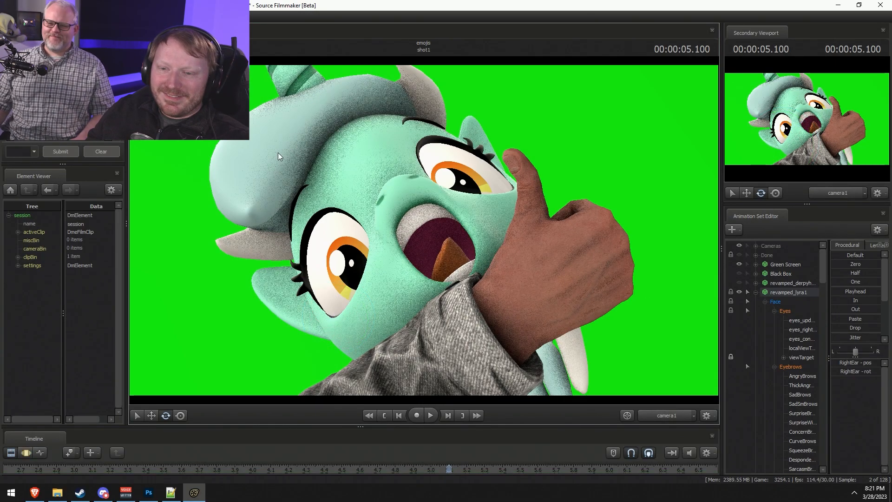
Rotate the jiggle_hair1 bone to reshape the front of the pony's hair.
key("F3")
left_click(269, 143)
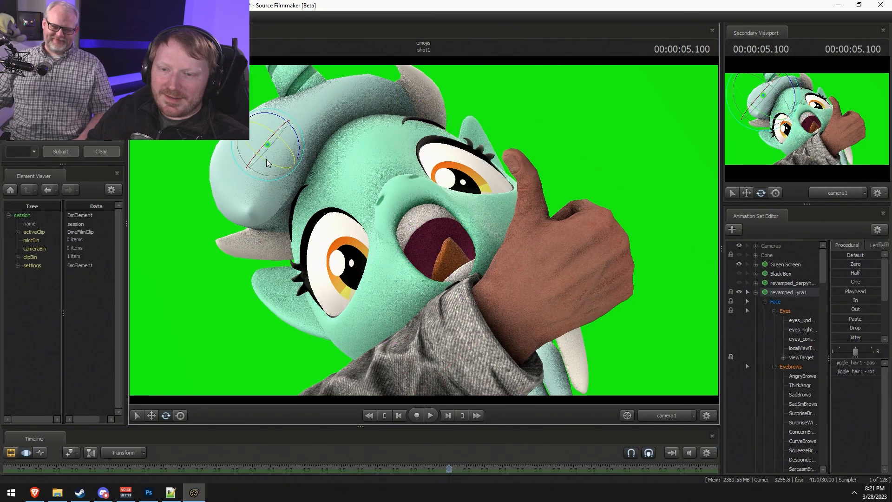
left_click_drag(270, 146, 266, 146)
key("F2")
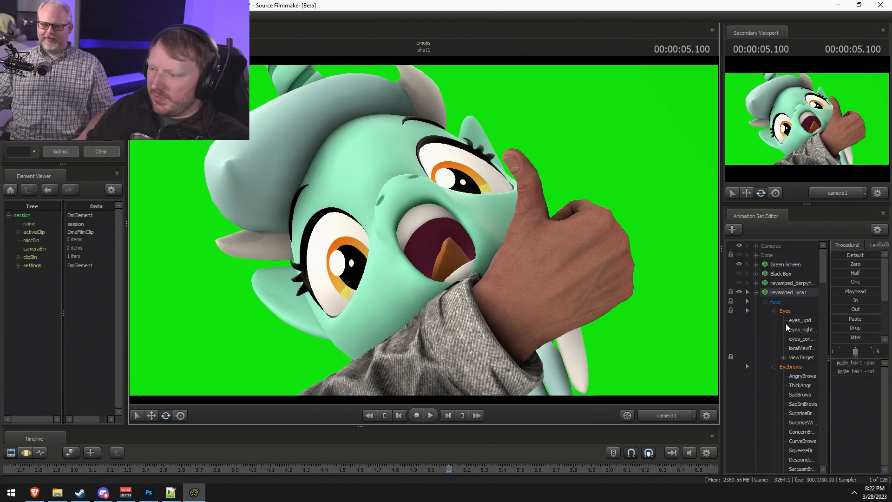
Adjust the lower and upper eyelid bones of both eyes to reshape the eye openings.
key("F3")
left_click(361, 304, "ctrl")
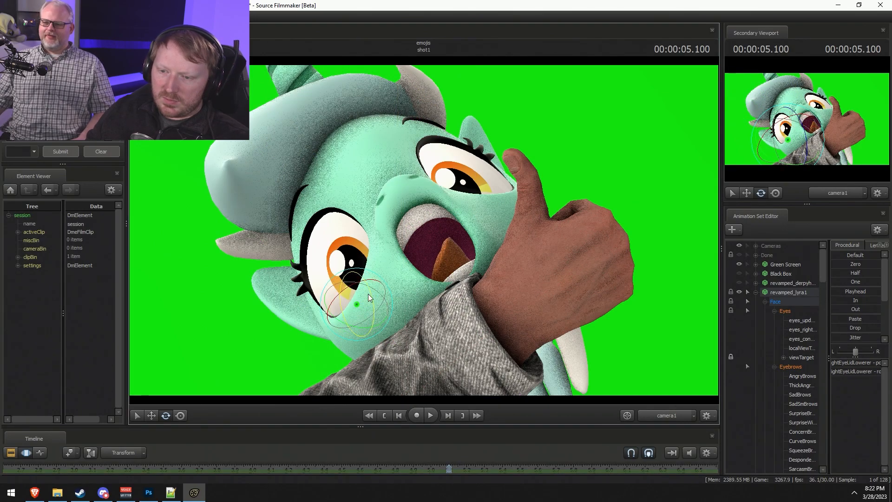
left_click(503, 201, "ctrl")
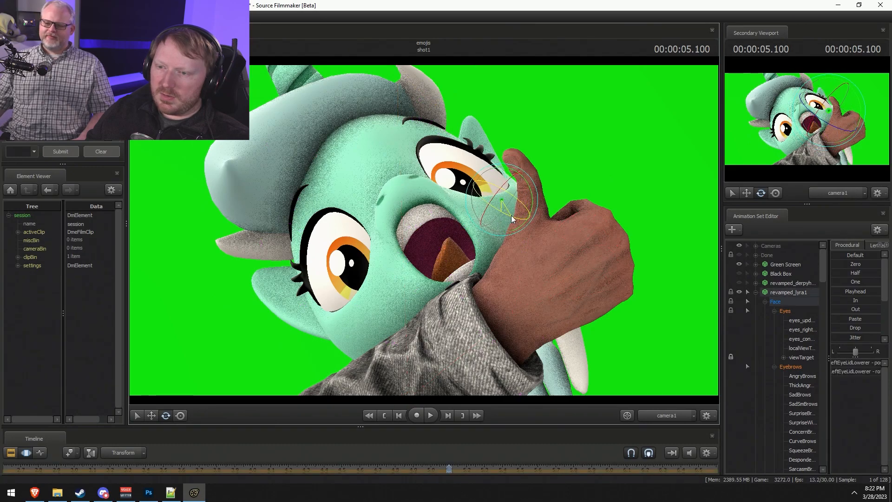
left_click(427, 143, "ctrl")
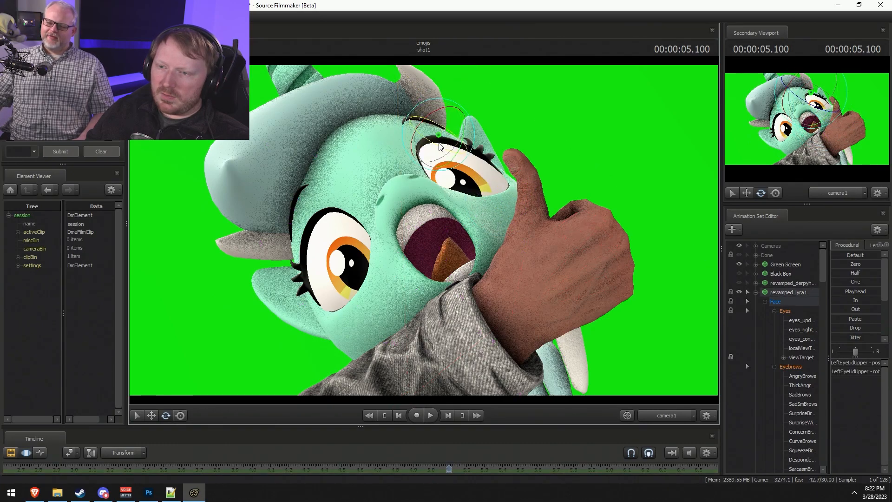
left_click(321, 240, "ctrl")
left_click_drag(320, 238, 319, 225)
key("F2")
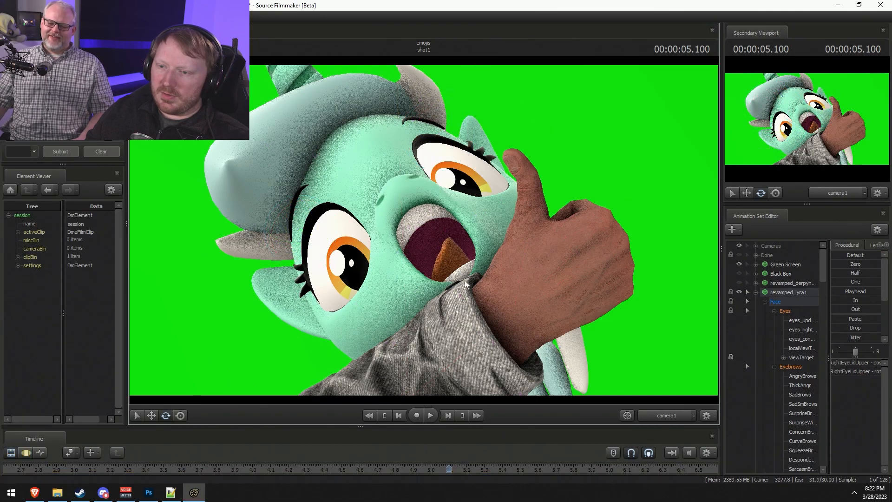
Increase the Upper Face Wide control to open the eyes slightly, and test the Mid Face NoseWrinkle control.
left_click(800, 357)
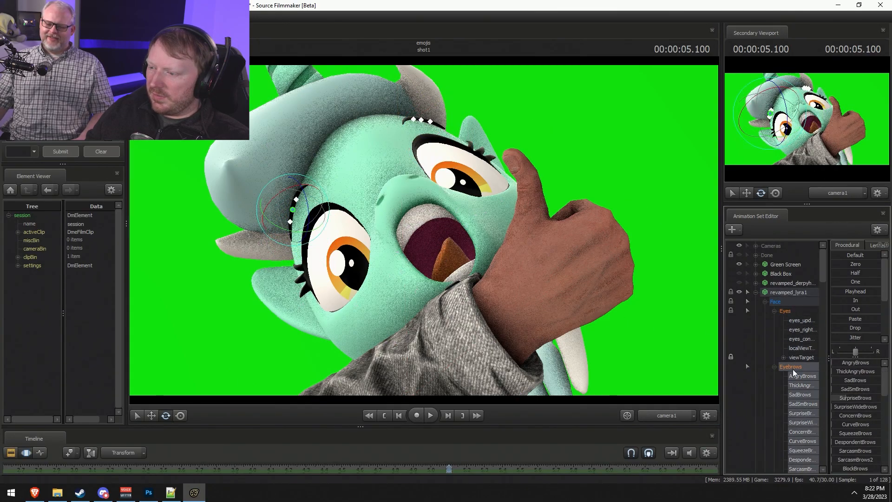
left_click(774, 367)
left_click(808, 376)
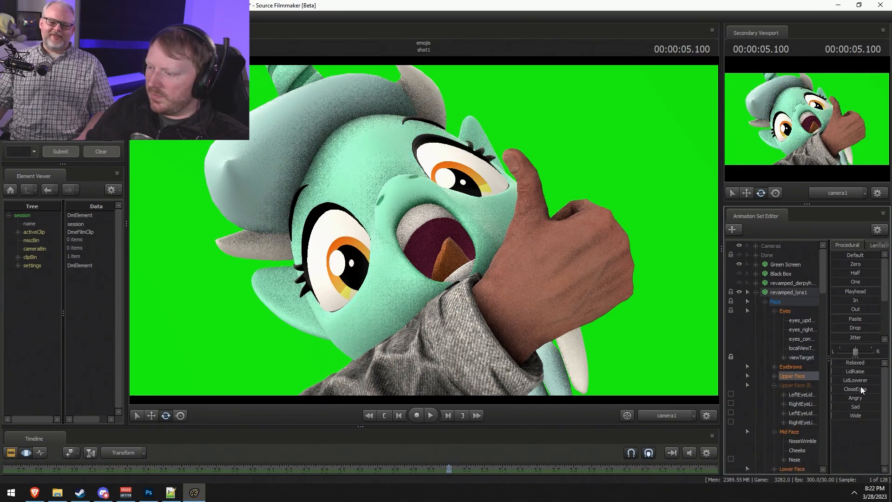
left_click_drag(853, 415, 870, 413)
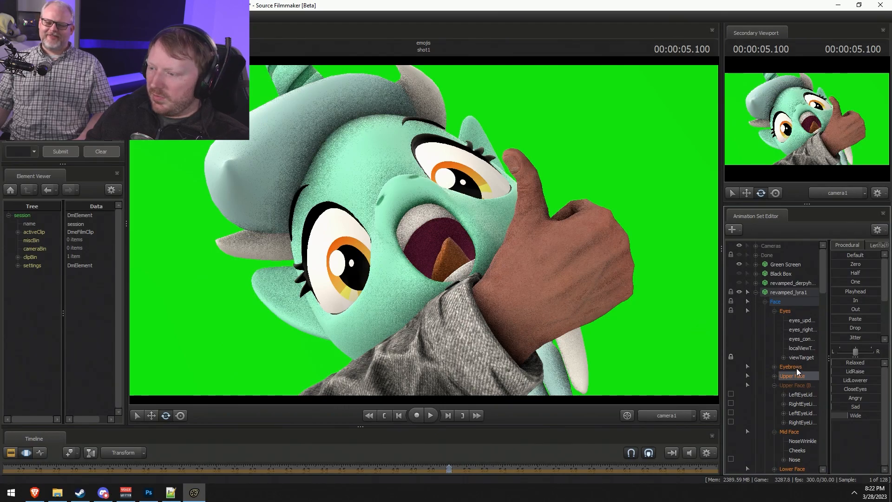
left_click(800, 441)
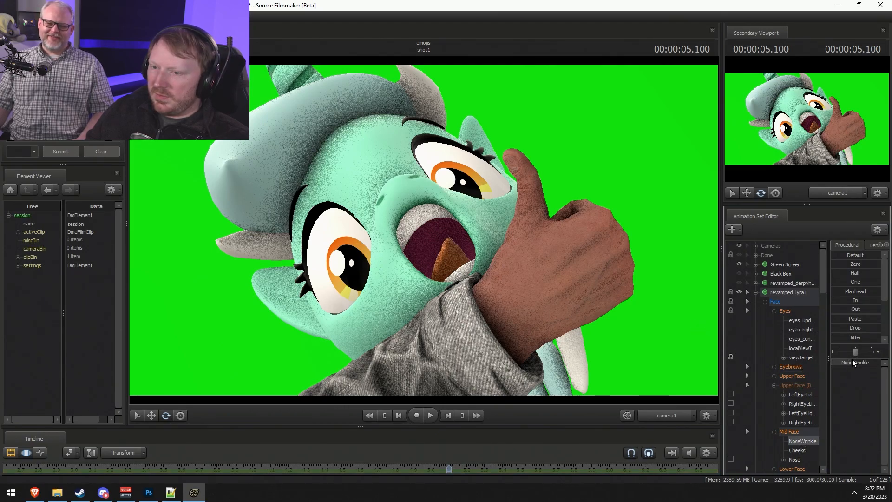
mouse_move(856, 365)
left_mouse_down()
mouse_move(867, 366)
mouse_move(846, 366)
mouse_move(874, 366)
mouse_move(851, 365)
mouse_move(859, 366)
left_mouse_up()
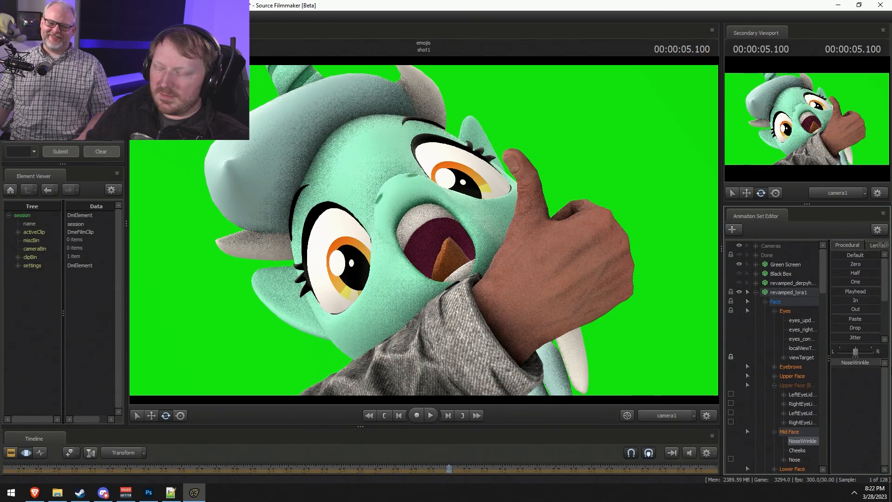
Frame the pony's face from the side in the Work Camera and select the Nose bone.
left_click(656, 413)
left_click_drag(610, 364, 535, 237)
left_click_drag(423, 230, 363, 274)
key("ctrl")
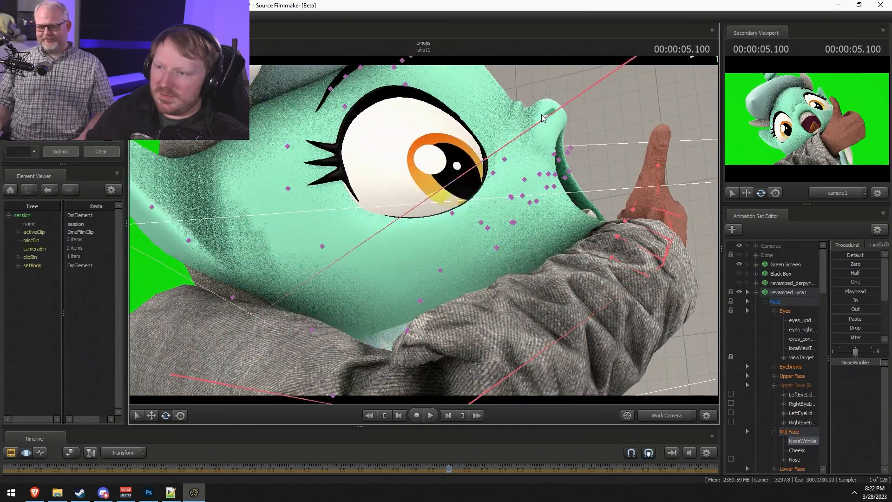
key("ctrl")
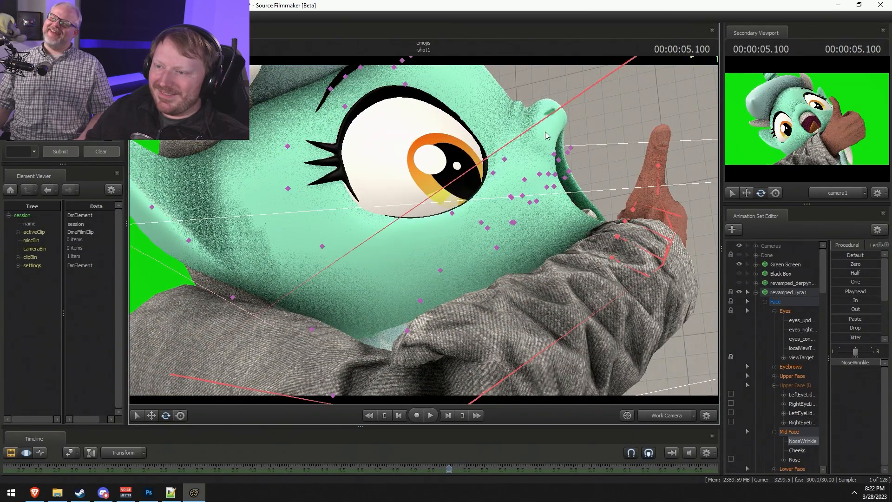
left_click(552, 155)
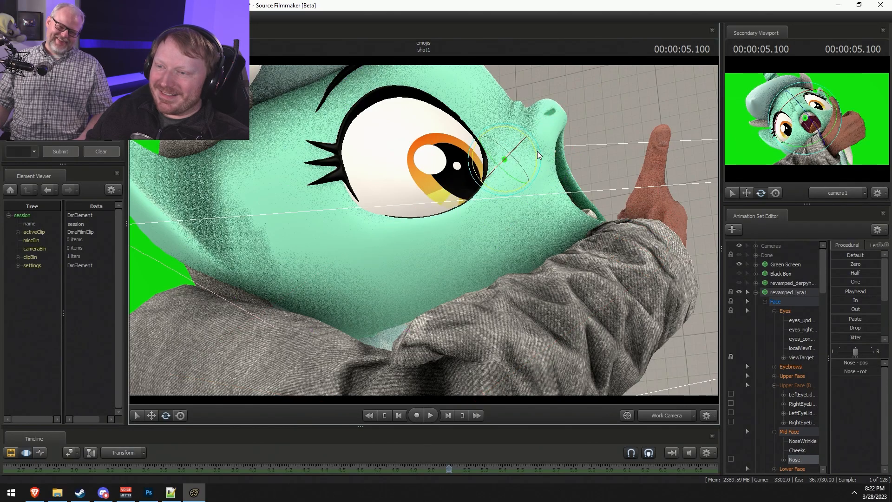
Try rotating the Nose bone upward and shifting its position, and undo both changes.
left_click_drag(534, 146, 531, 145)
key("w")
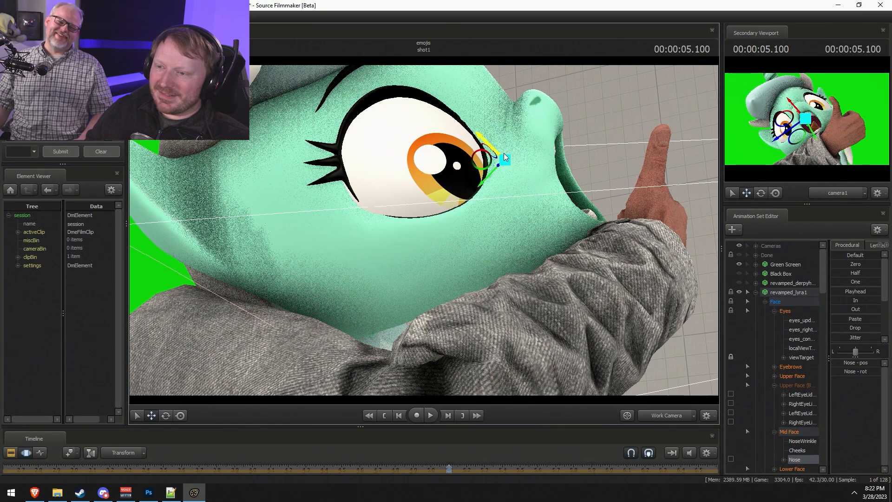
left_click_drag(483, 159, 491, 168)
key("F2")
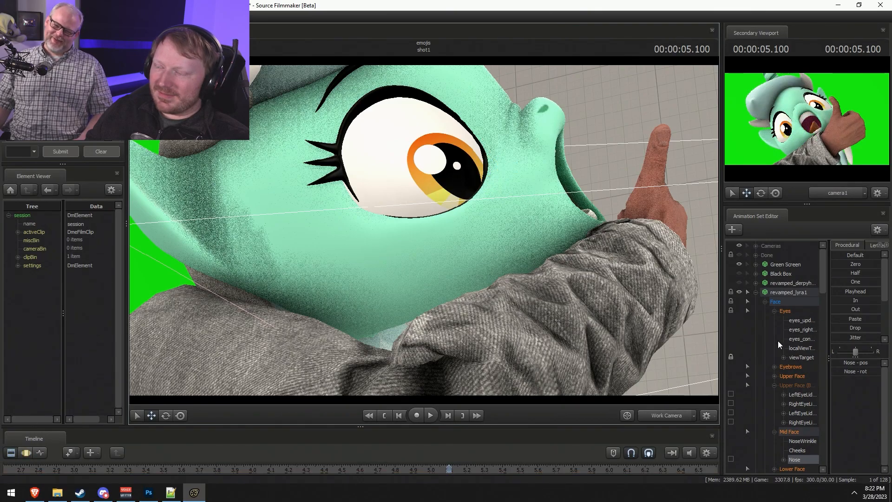
key("F3")
key("ctrl+z")
key("ctrl+z")
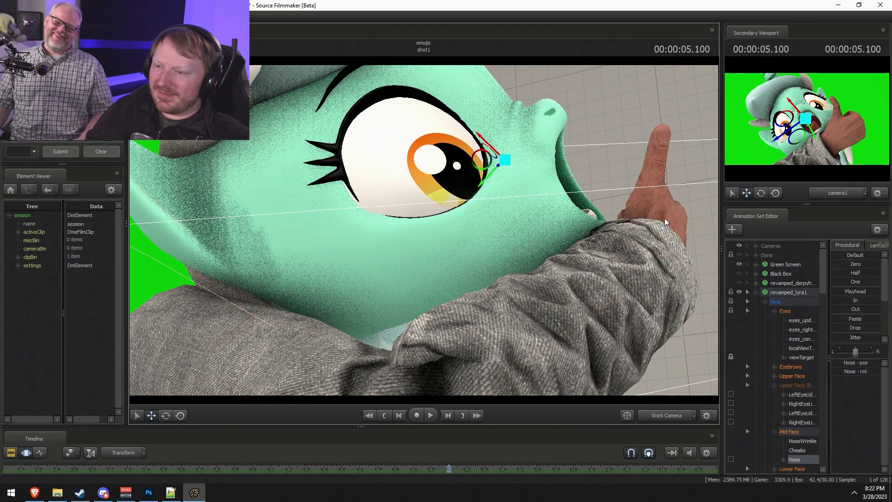
Rotate the Nose bone slightly downward and return the viewport to camera1.
key("e")
left_click_drag(532, 144, 535, 147)
key("F2")
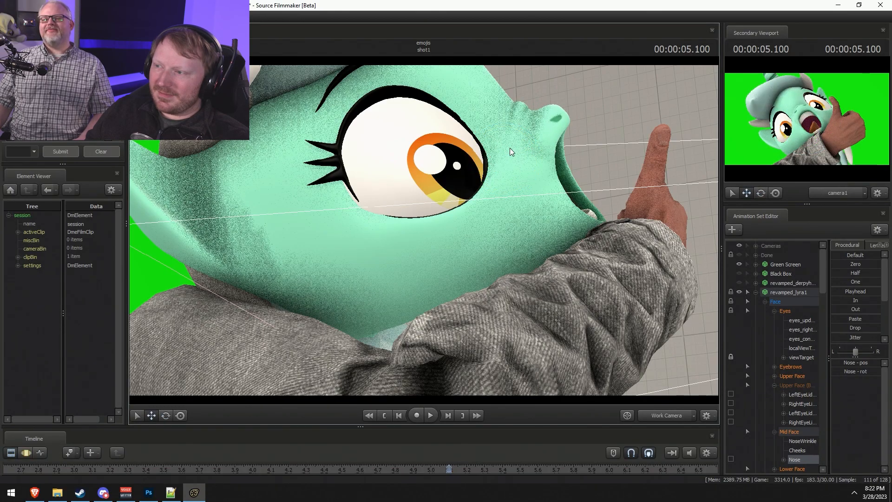
left_click(668, 416)
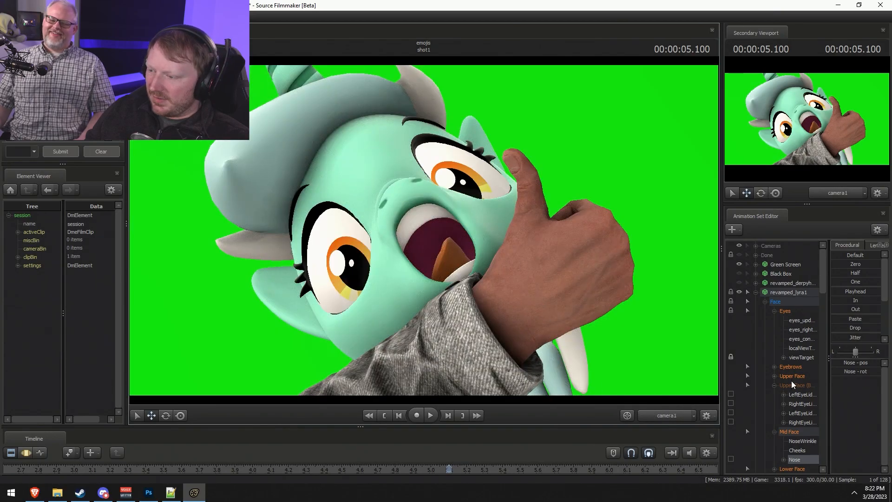
Try the MouthSmirk, MouthOmO and MouthFull controls of the Lower Face, reverting each one.
left_click(792, 469)
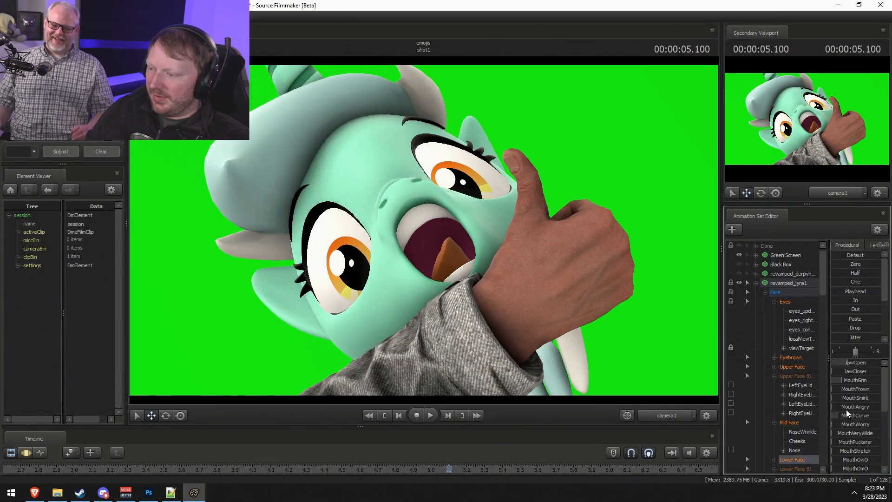
left_click_drag(849, 407, 872, 399)
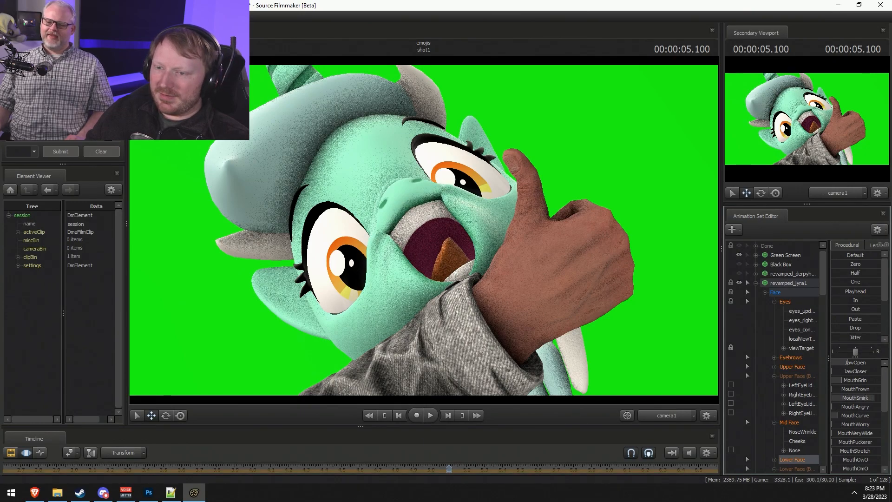
scroll(852, 416, "down", 1)
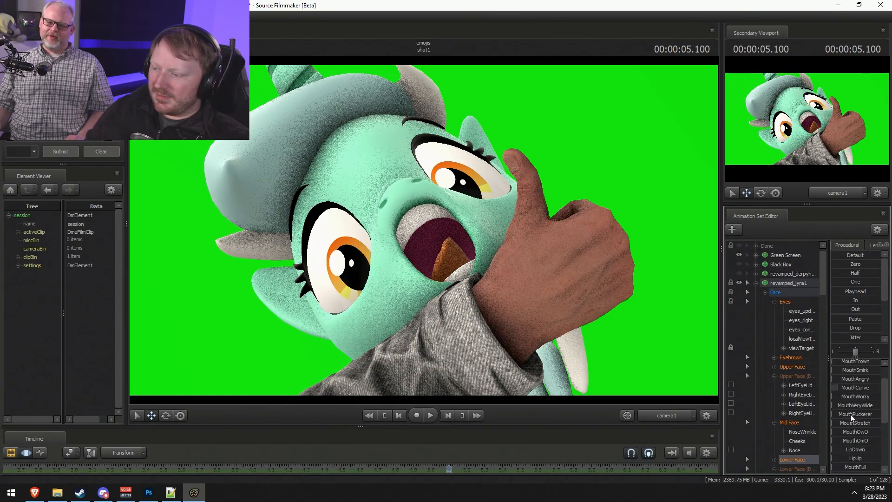
left_click_drag(842, 433, 860, 441)
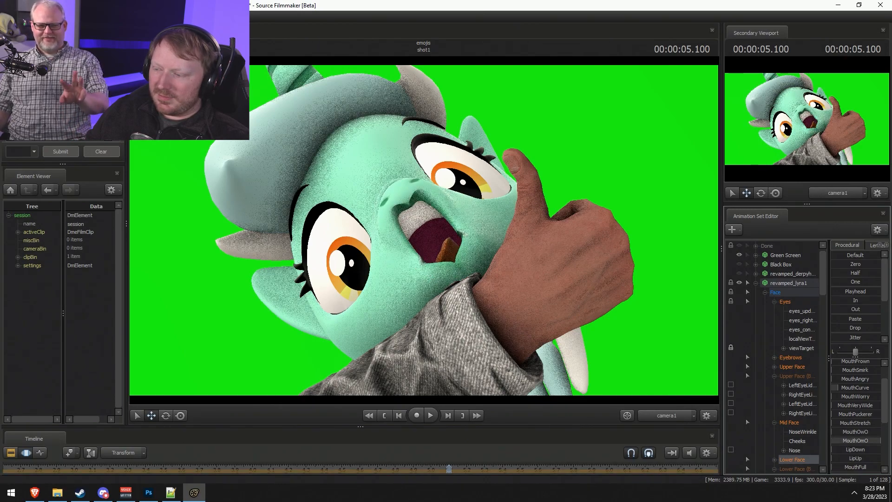
scroll(854, 460, "down", 3)
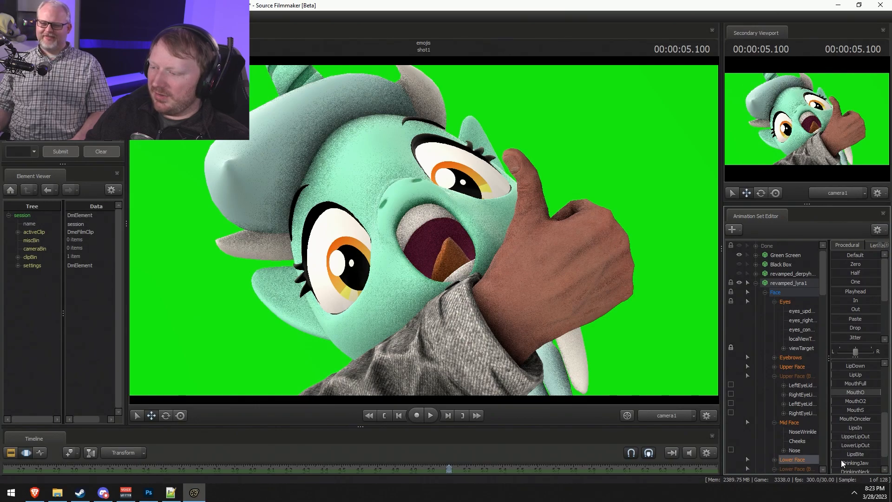
scroll(847, 421, "up", 1)
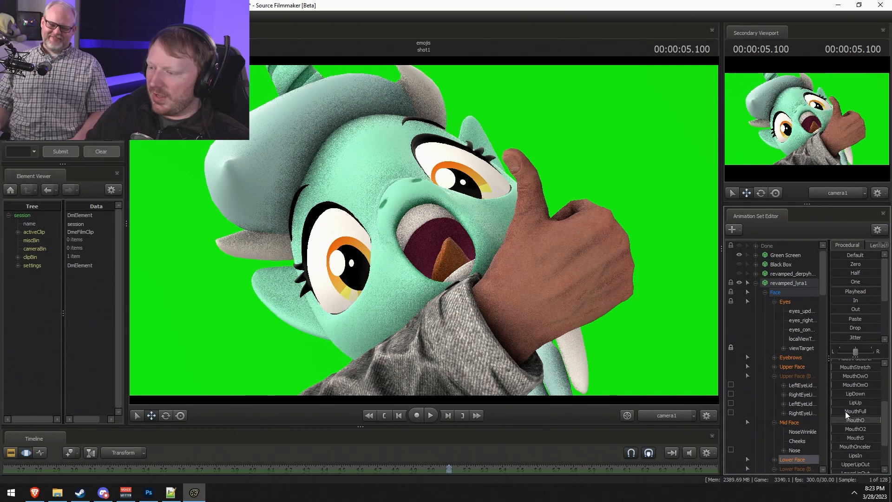
left_click_drag(847, 412, 869, 412)
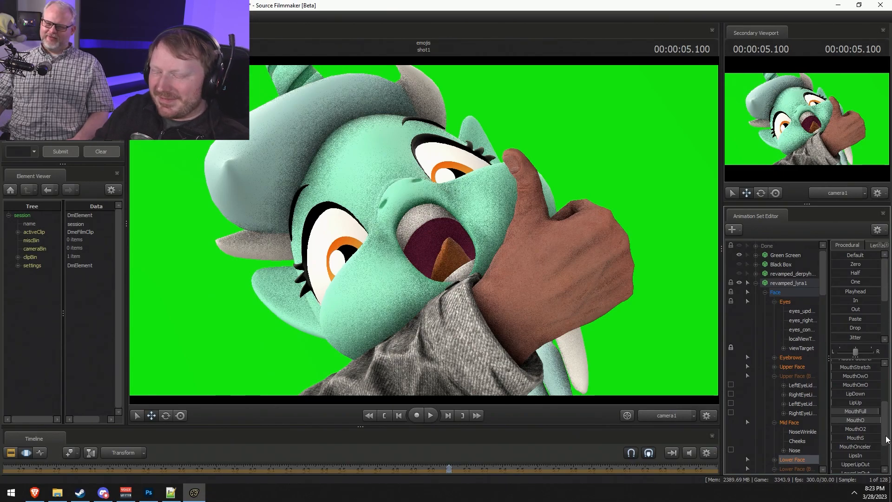
key("ctrl+z")
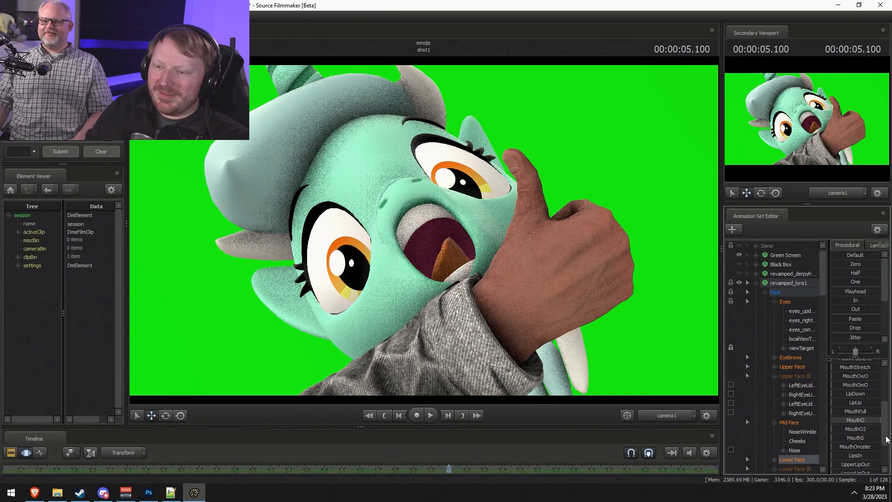
key("F2")
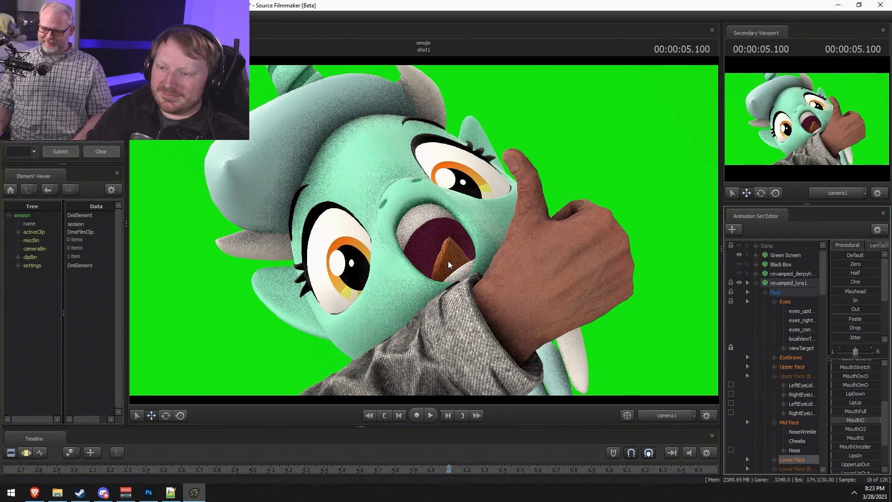
Try shifting the TongueTip bone slightly, undo the move, and return to the clip editor.
key("F3")
key("F2")
key("F3")
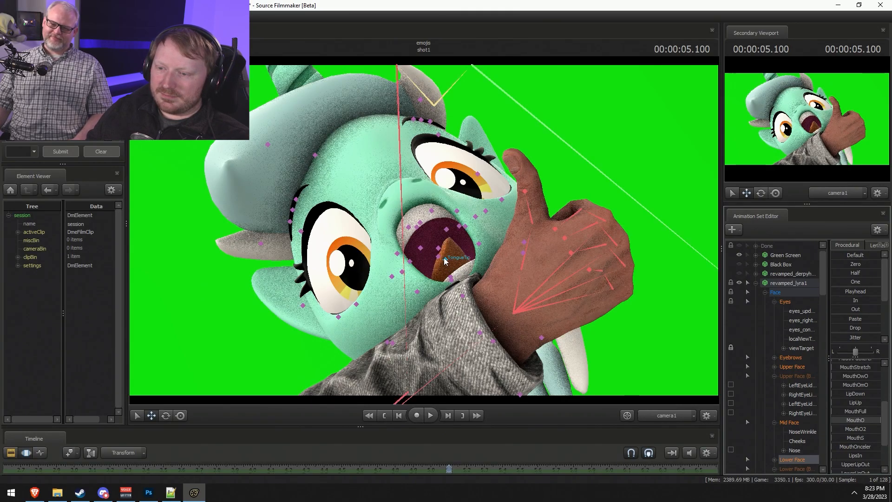
left_click(445, 259, "ctrl")
left_click_drag(462, 253, 459, 253)
key("ctrl+z")
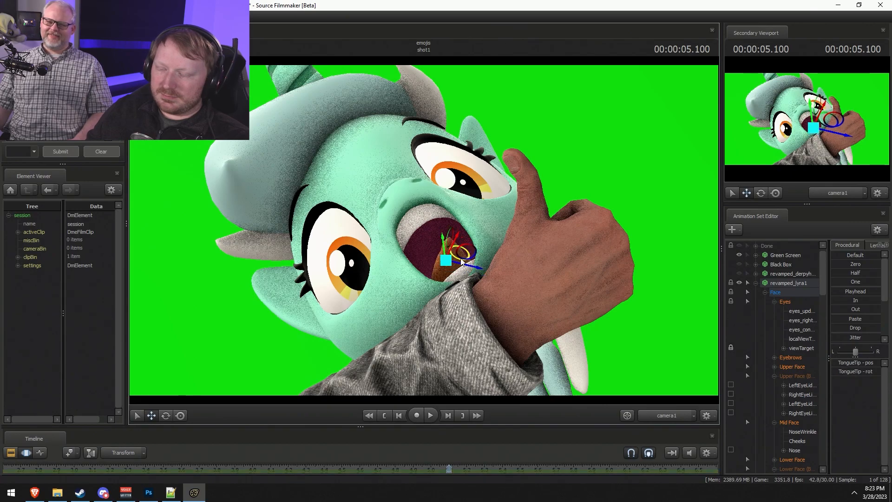
key("e")
key("F2")
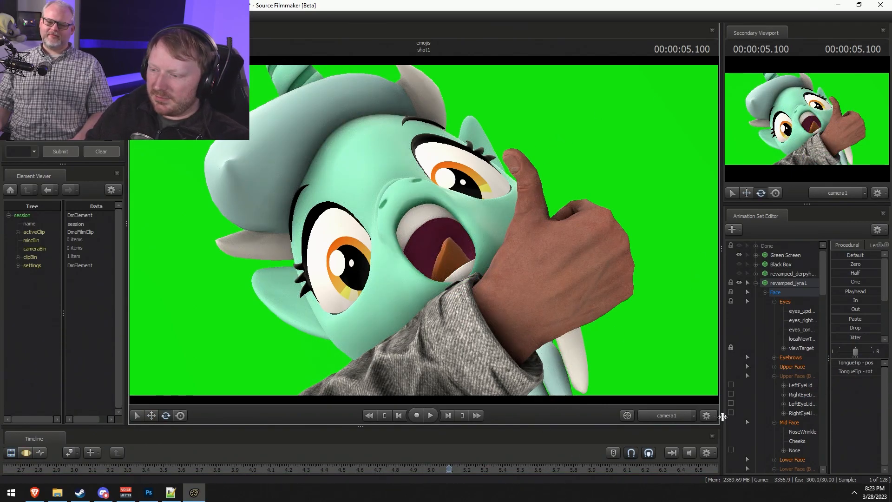
Enlarge the main viewport and capture the full rendered frame as a 1279 x 719 px image.
left_click_drag(723, 418, 773, 421)
key("Print")
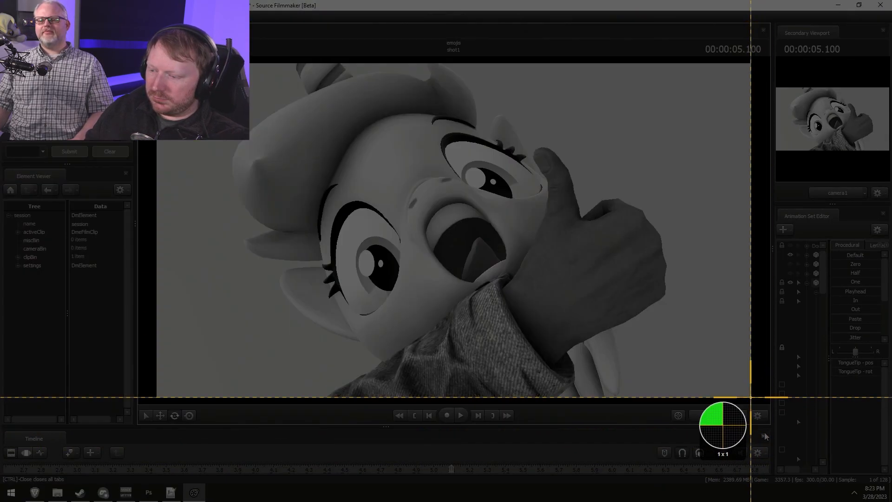
left_click_drag(750, 398, 156, 63)
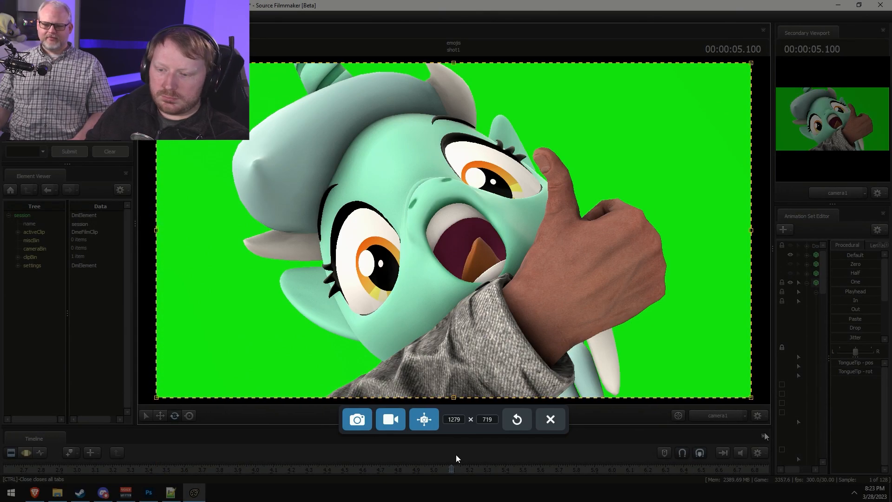
left_click(357, 420)
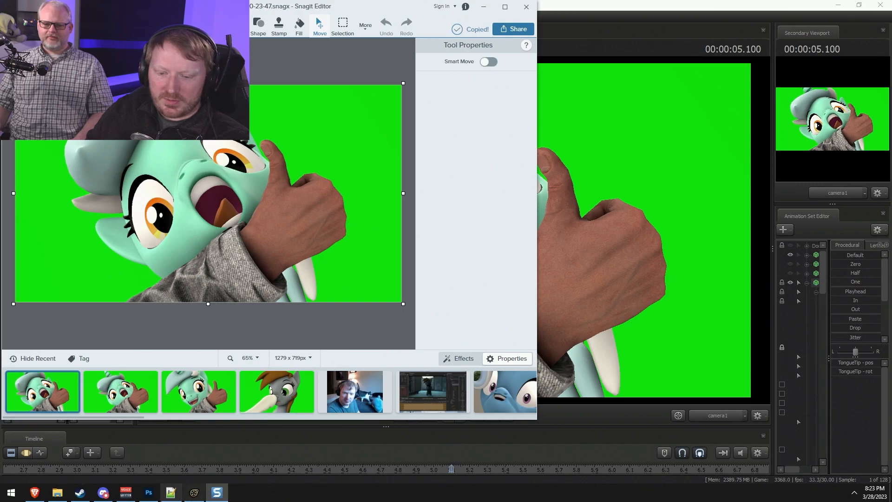
Switch to Photoshop, paste the capture as a new layer and position it so face and thumb fit the square canvas.
left_click(154, 494)
key("ctrl+v")
left_click_drag(281, 190, 242, 194)
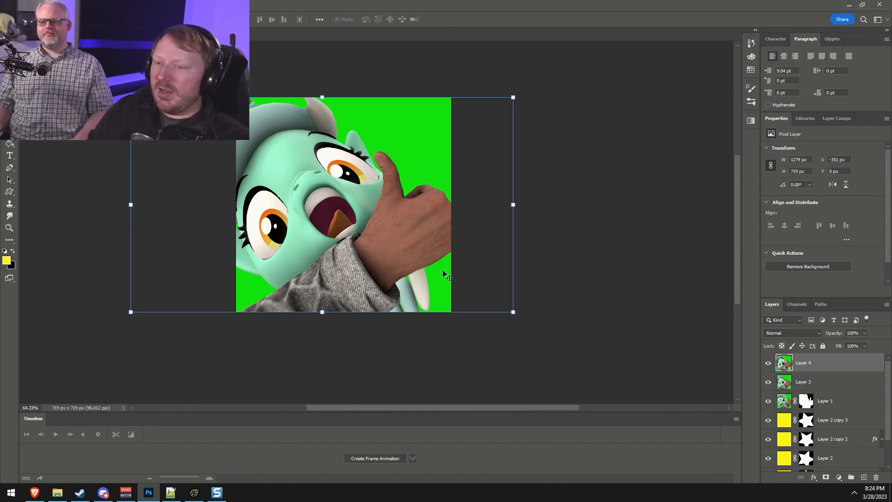
mouse_move(398, 259)
left_mouse_down()
mouse_move(388, 259)
mouse_move(406, 255)
left_mouse_up()
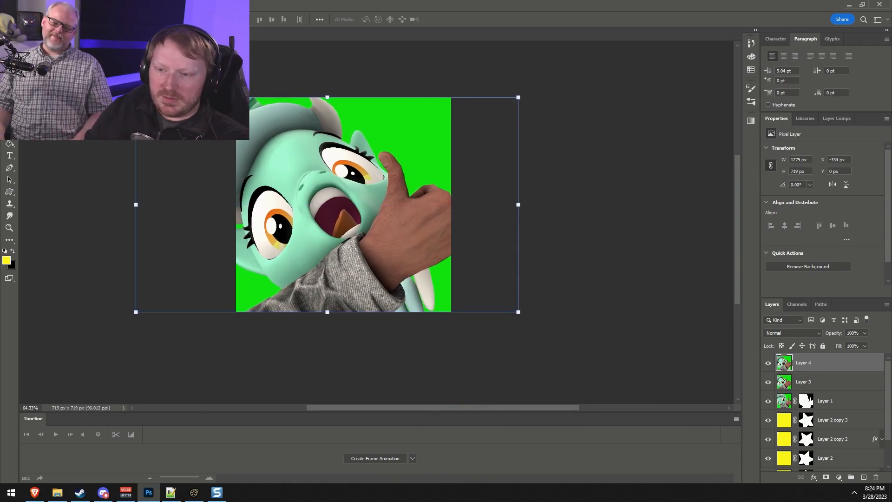
Select Layer 4's green background with the Magic Wand, including the narrow gaps between the hair strands below the hand.
scroll(407, 130, "up", 3, "alt")
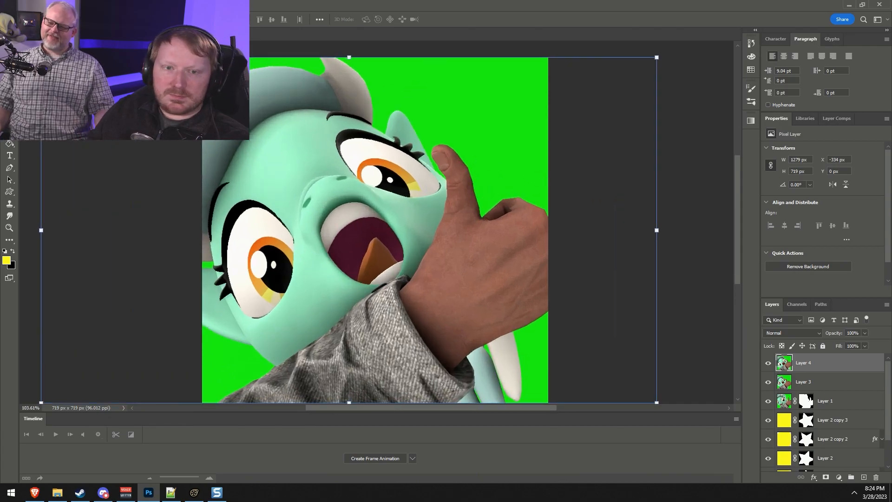
key("w")
left_click(462, 206)
scroll(427, 242, "down", 5)
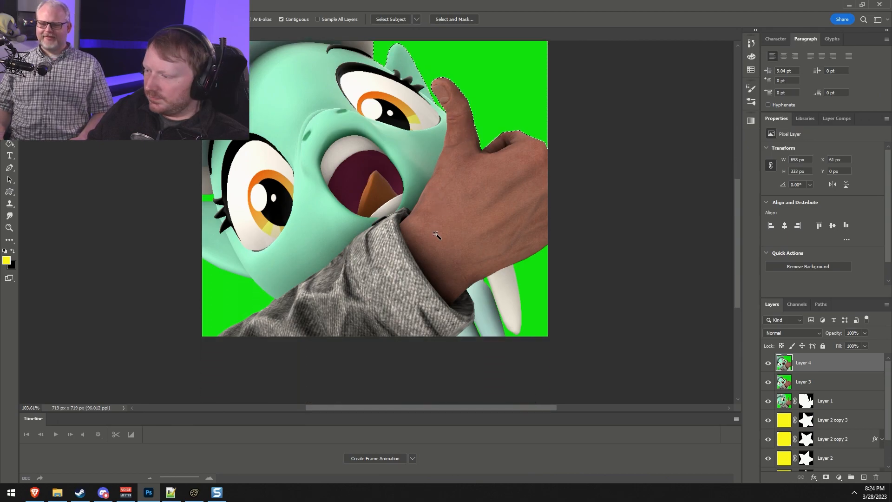
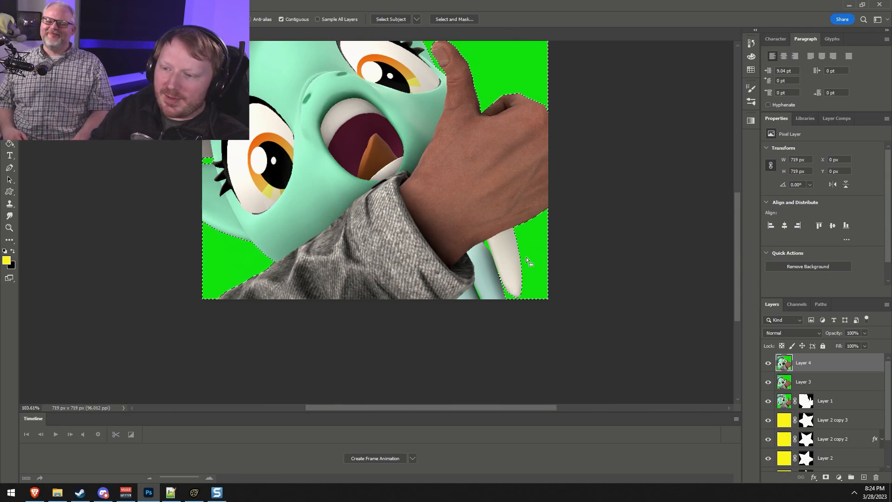
scroll(523, 264, "up", 3, "alt")
scroll(523, 264, "up", 6, "alt")
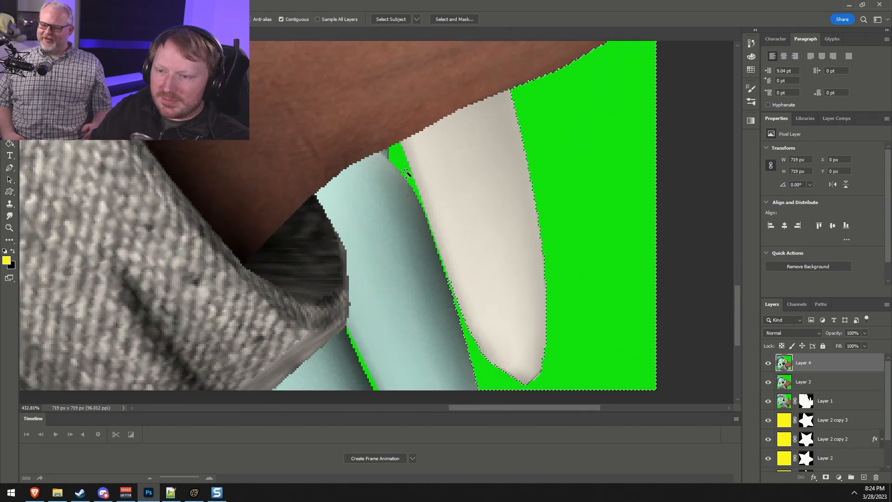
scroll(427, 274, "up", 4, "alt")
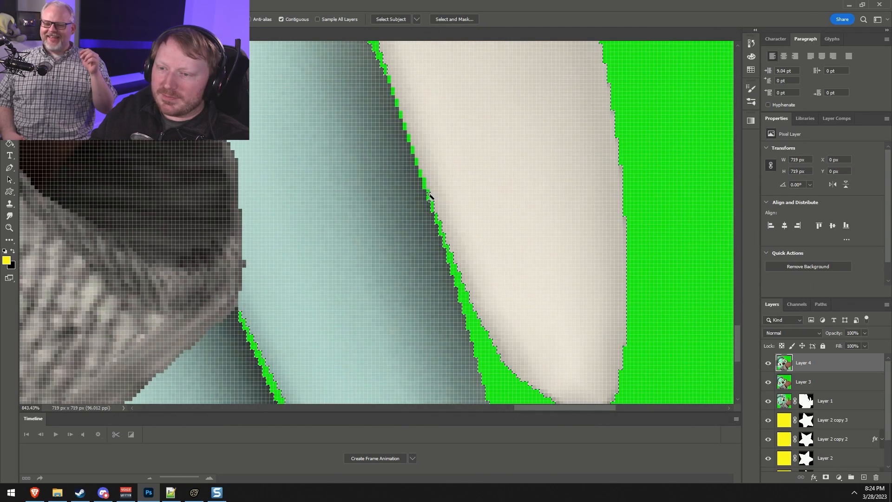
scroll(414, 218, "up", 2)
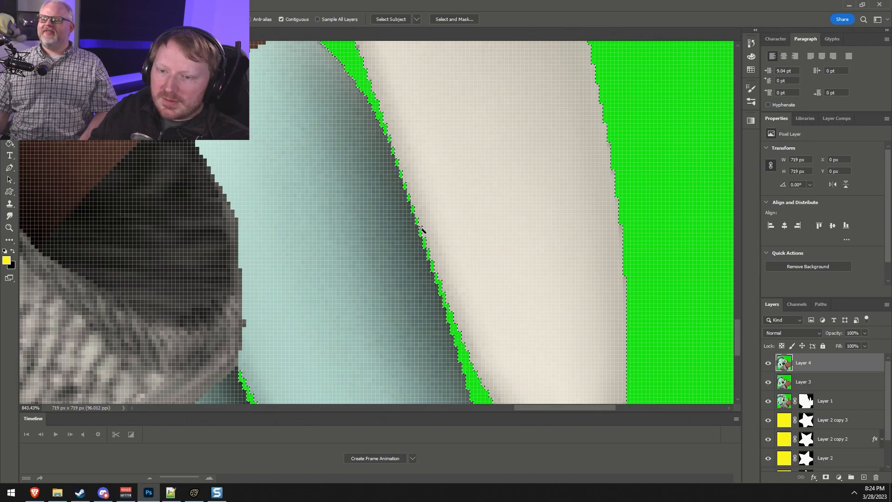
Examine the green-background selection around the hair, ears, thumb and canvas edges for missed areas.
scroll(365, 214, "down", 5, "alt")
scroll(355, 221, "down", 1, "alt")
scroll(356, 221, "down", 5)
scroll(269, 111, "down", 8, "alt")
scroll(269, 114, "up", 7)
scroll(78, 147, "up", 7)
scroll(105, 214, "up", 6, "alt")
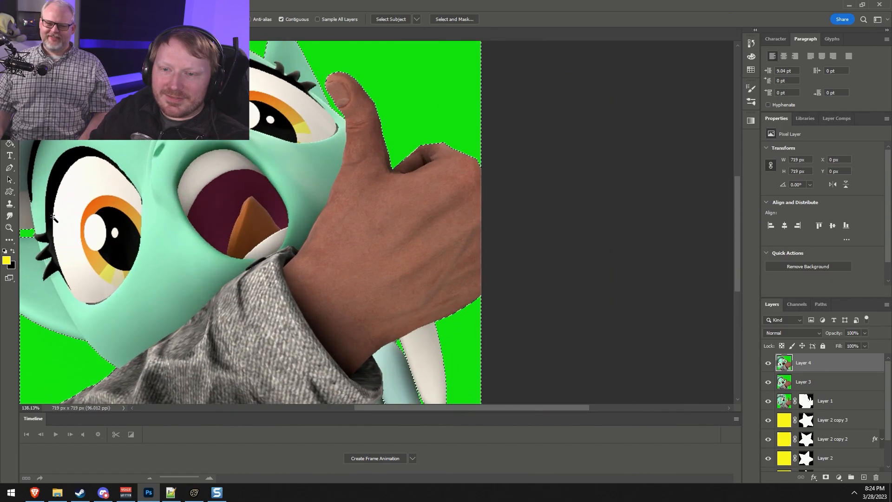
scroll(200, 230, "up", 9)
scroll(220, 235, "down", 4, "alt")
scroll(78, 239, "up", 1, "alt")
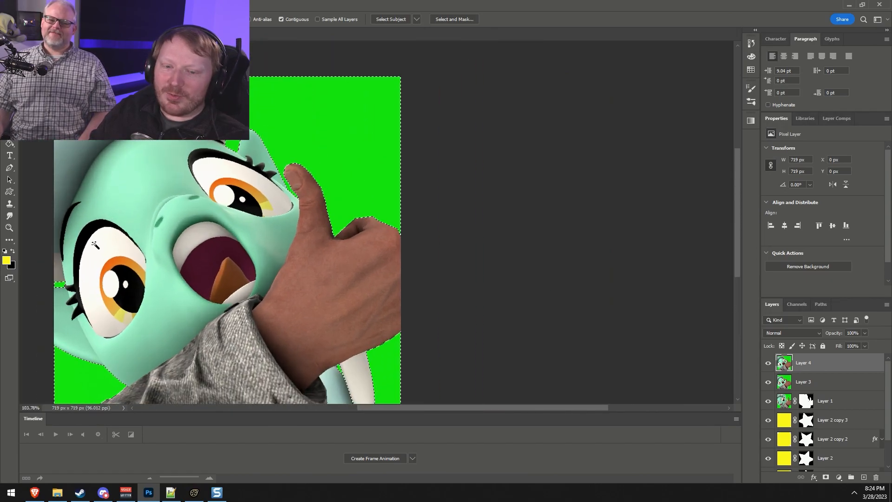
scroll(95, 244, "down", 1)
left_click_drag(500, 410, 447, 418)
scroll(293, 285, "down", 5)
scroll(295, 286, "up", 2)
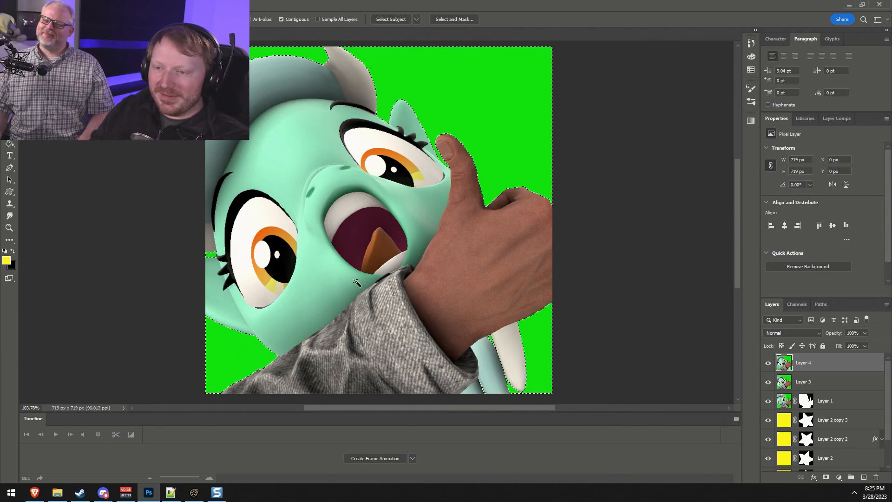
Invert the selection, add it as a layer mask on Layer 4, and hide Layer 3 and Layer 1.
right_click(397, 218)
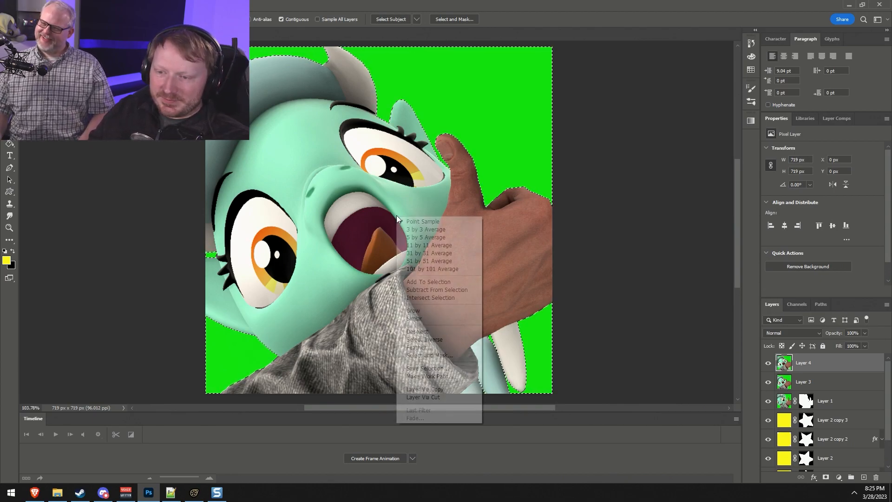
left_click(442, 339)
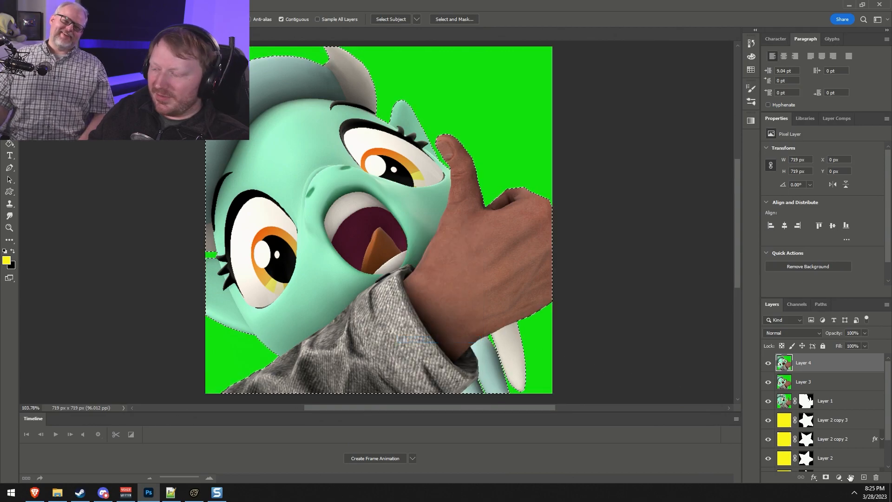
left_click(826, 479)
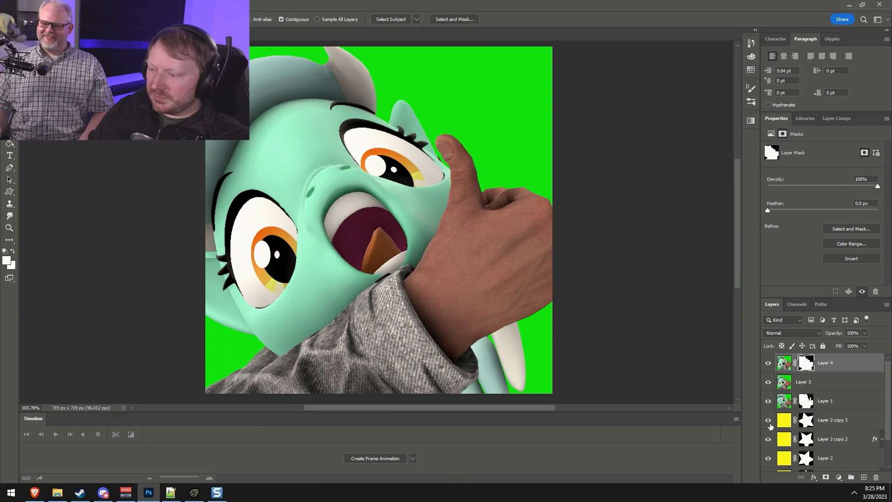
left_click(769, 383)
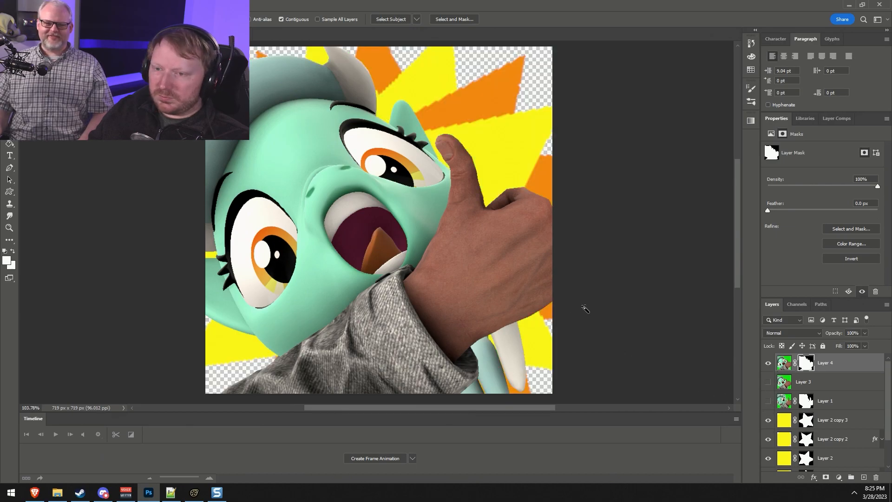
scroll(493, 310, "down", 3, "alt")
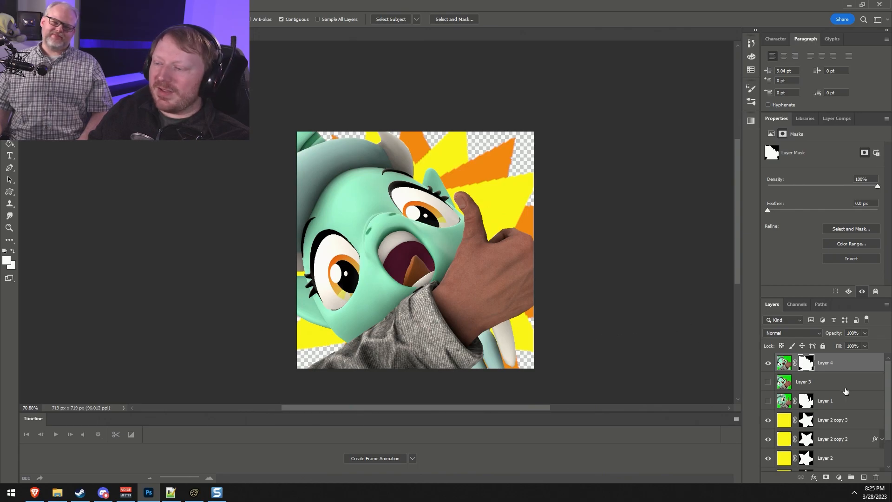
Select the four sunburst layers from Layer 2 copy 3 down to Layer 2 copy and hide them all.
scroll(821, 402, "down", 2)
left_click(860, 375)
left_click(859, 387)
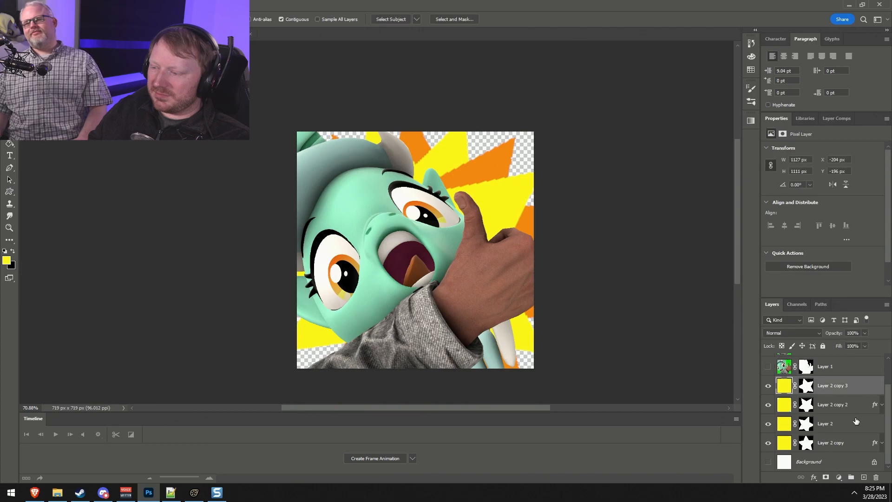
left_click(850, 447, "shift")
key("Tab")
key("Tab")
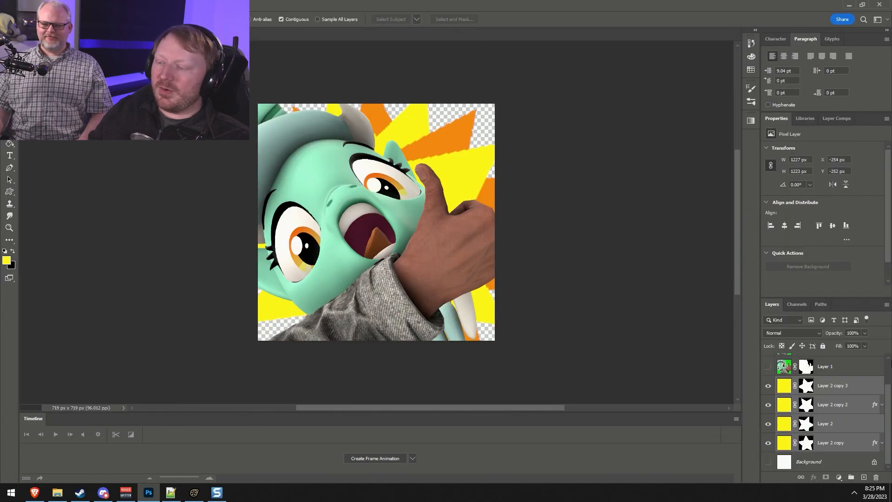
left_click_drag(769, 386, 766, 451)
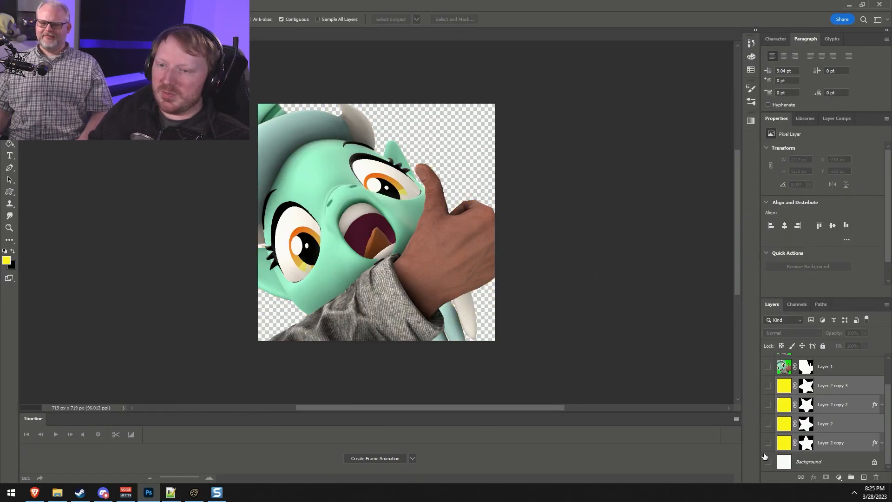
scroll(461, 284, "down", 1, "alt")
scroll(476, 283, "up", 1, "alt")
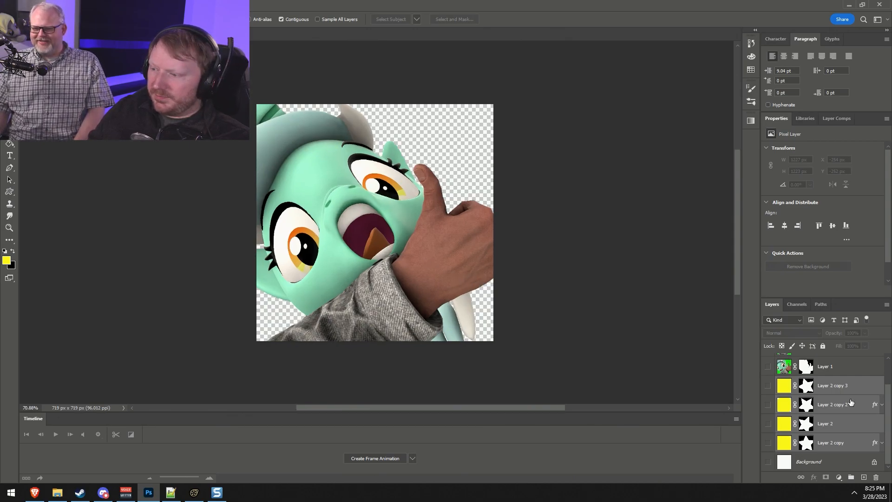
Apply Levels to Layer 4's image with input levels of 12, 1.10 and 252.
scroll(851, 402, "up", 2)
left_click(783, 366)
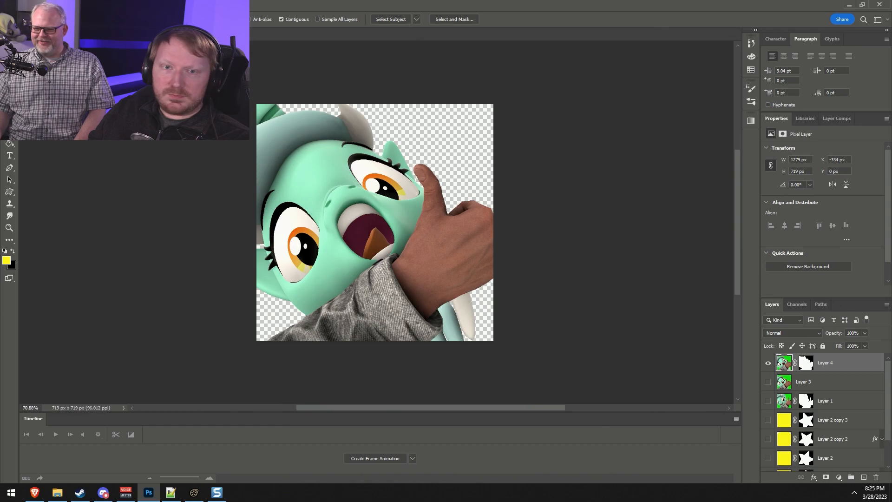
left_click(50, 4)
mouse_move(68, 29)
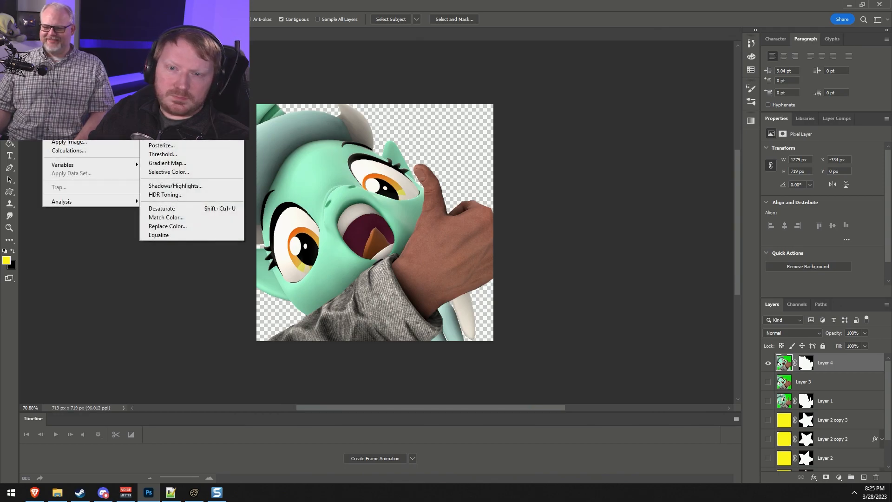
left_click(163, 39)
left_click_drag(548, 271, 554, 271)
left_click_drag(667, 271, 605, 271)
left_click_drag(660, 270, 663, 271)
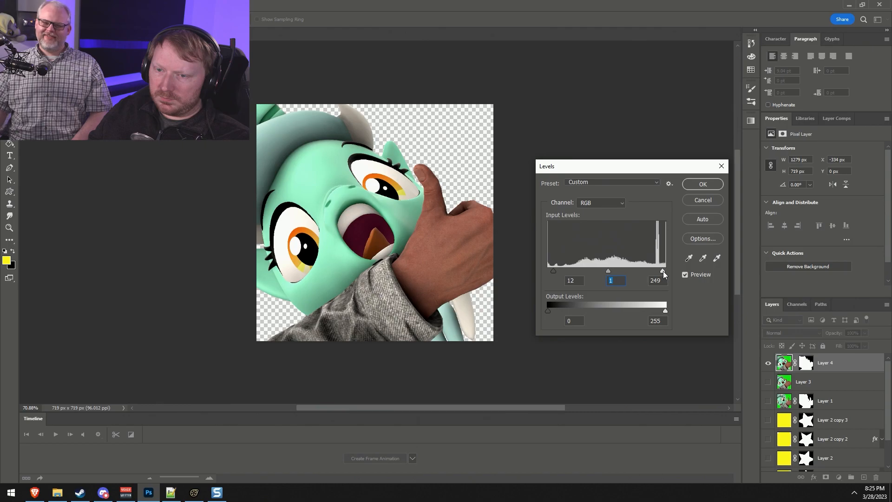
left_click(665, 271)
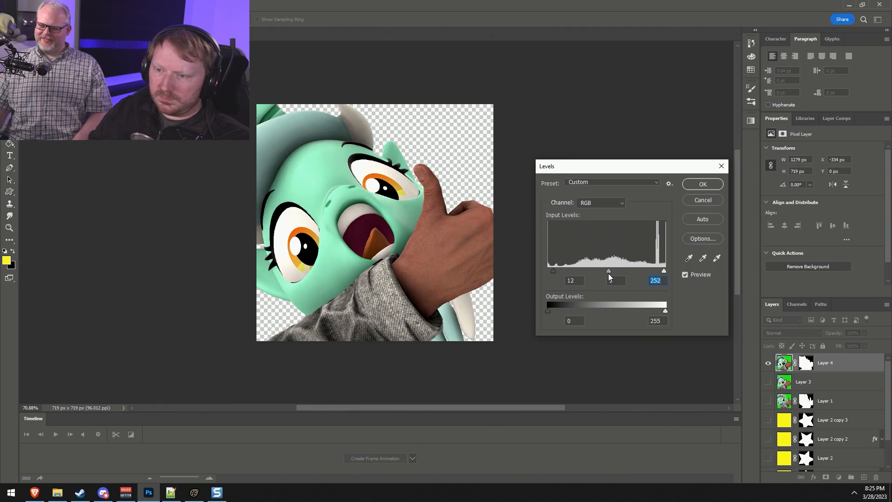
left_click_drag(609, 274, 602, 272)
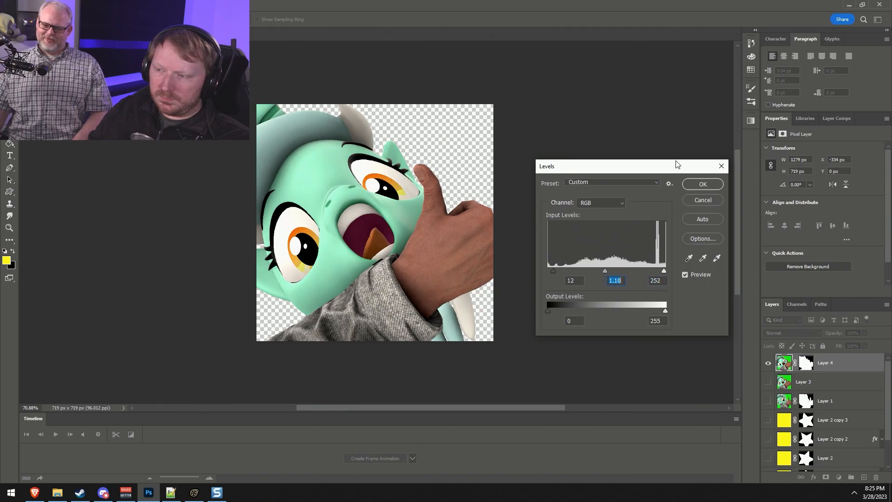
left_click(703, 184)
Apply a Vibrance adjustment of +39 to Layer 4's image and view the result at a smaller size.
left_click(55, 6)
mouse_move(68, 28)
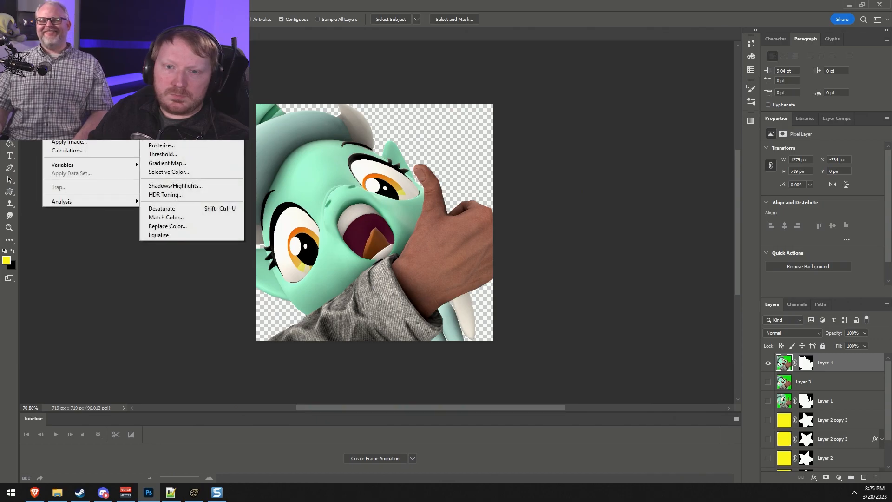
left_click(163, 71)
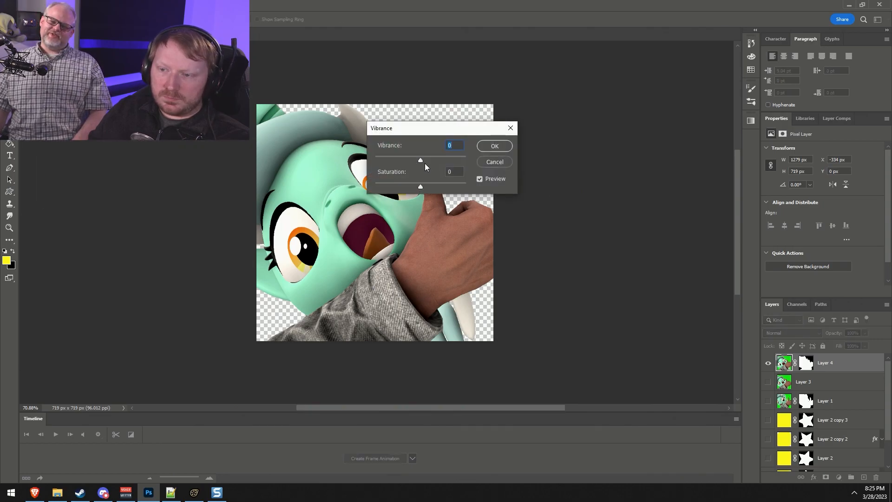
left_click_drag(444, 161, 444, 162)
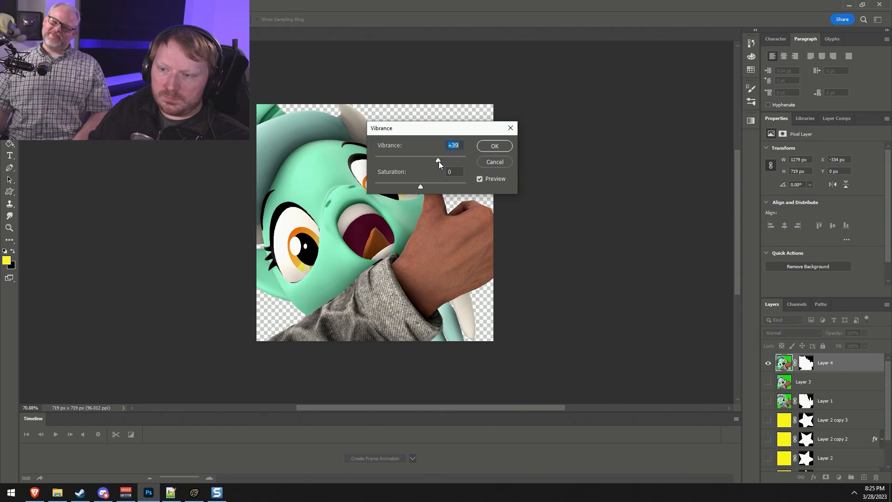
left_click(497, 146)
scroll(396, 288, "down", 3, "alt")
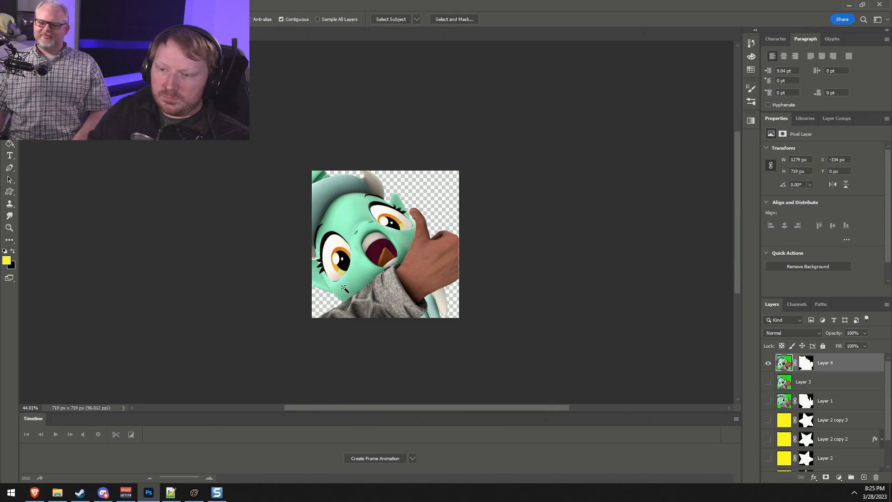
Try resizing the whole image to 300 px wide with Layer 4's mask still unapplied, and undo the resize.
scroll(410, 267, "up", 4, "alt")
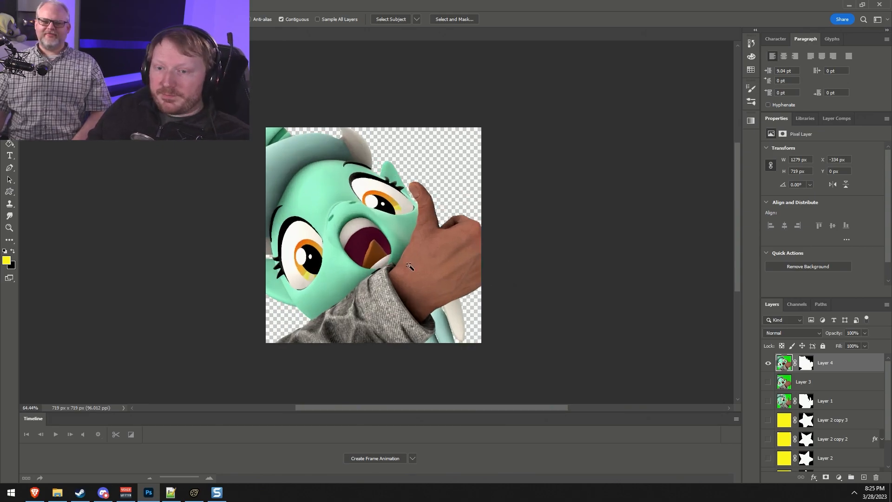
scroll(287, 265, "up", 2, "alt")
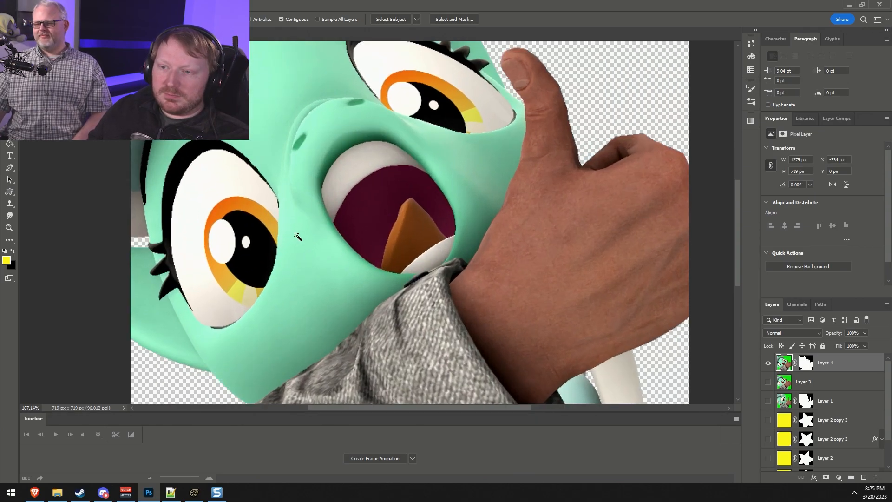
scroll(292, 248, "down", 3, "alt")
left_click(50, 5)
left_click(61, 72)
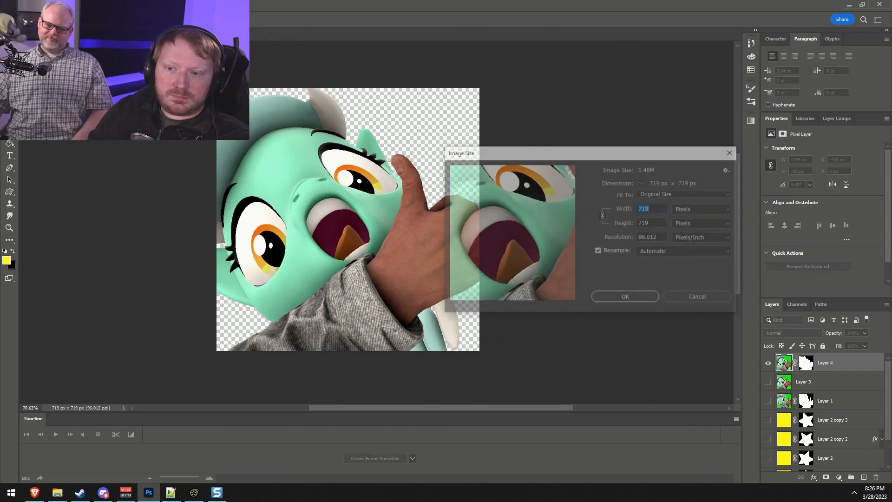
type("300")
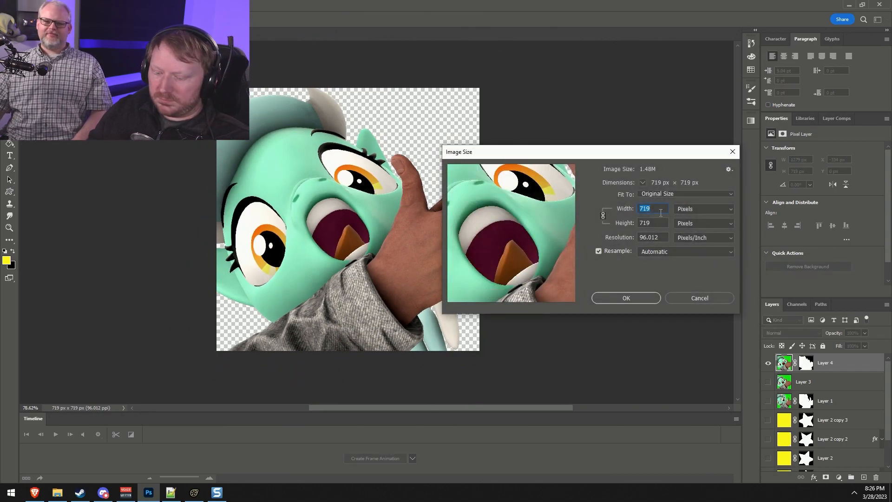
key("Return")
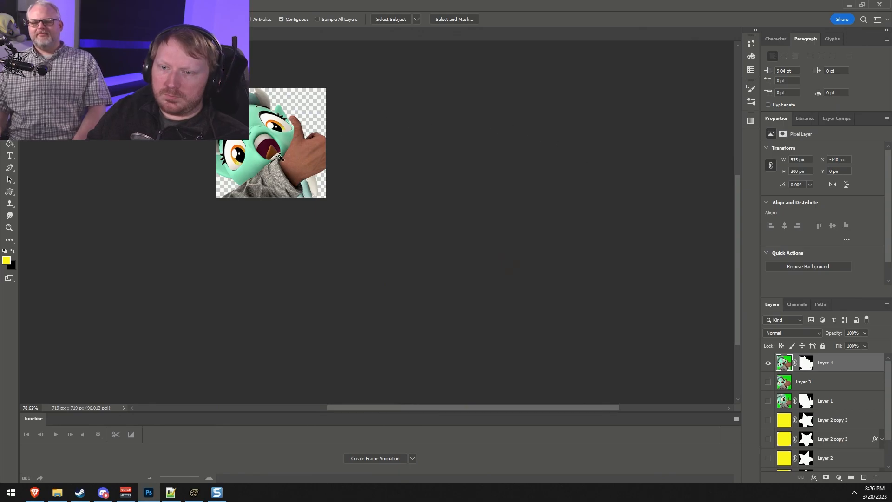
key("ctrl+z")
Apply Layer 4's layer mask permanently and resize the image to 300 × 300 pixels.
right_click(802, 365)
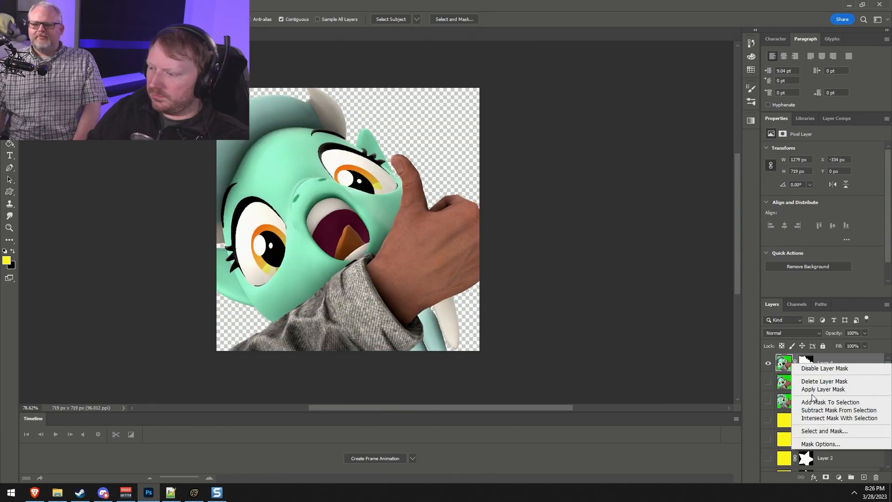
left_click(821, 389)
left_click(49, 5)
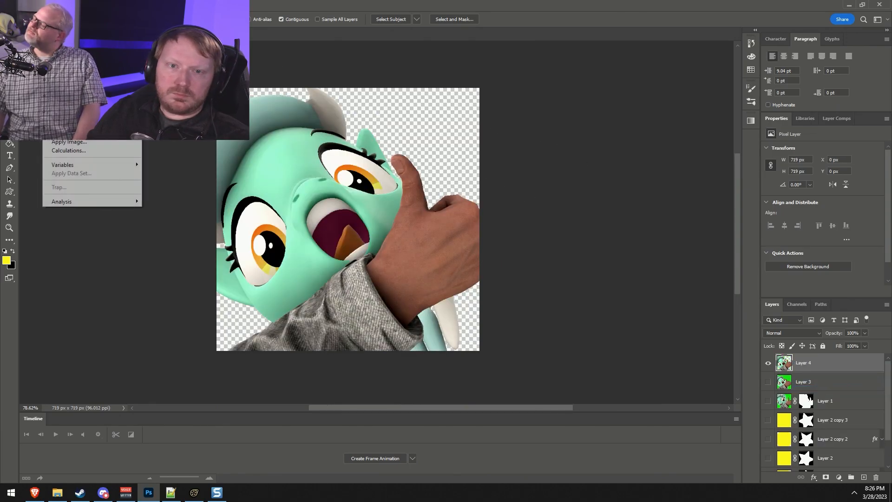
left_click(61, 75)
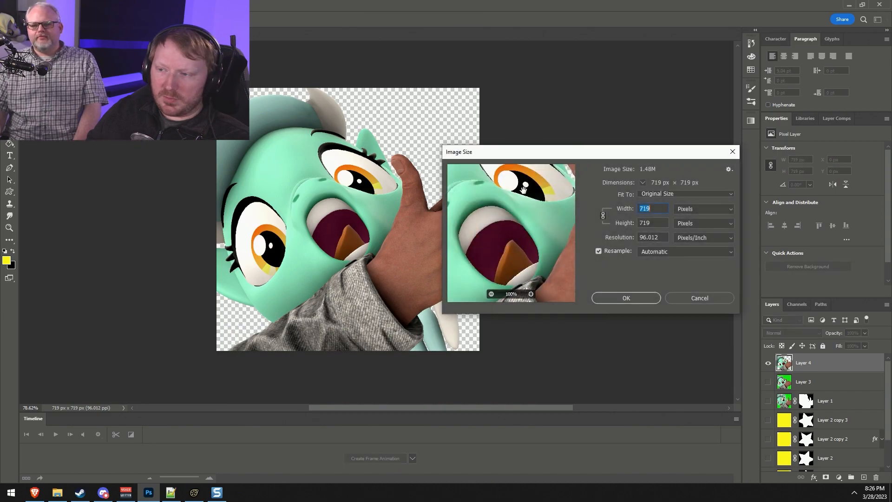
type("300")
key("Return")
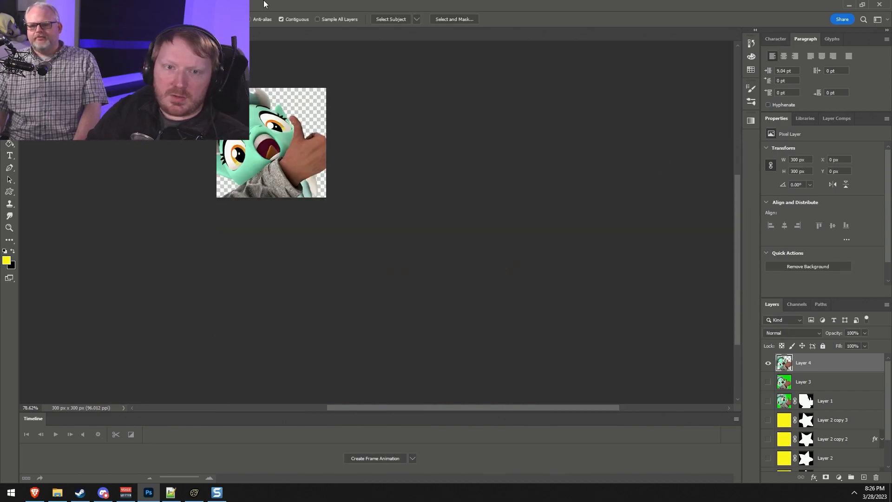
Save the image on the computer as a PNG named lyra_thumbsup in the Emojis > Emoji - Pony folder, using the large file size option.
left_click(19, 5)
left_click(33, 118)
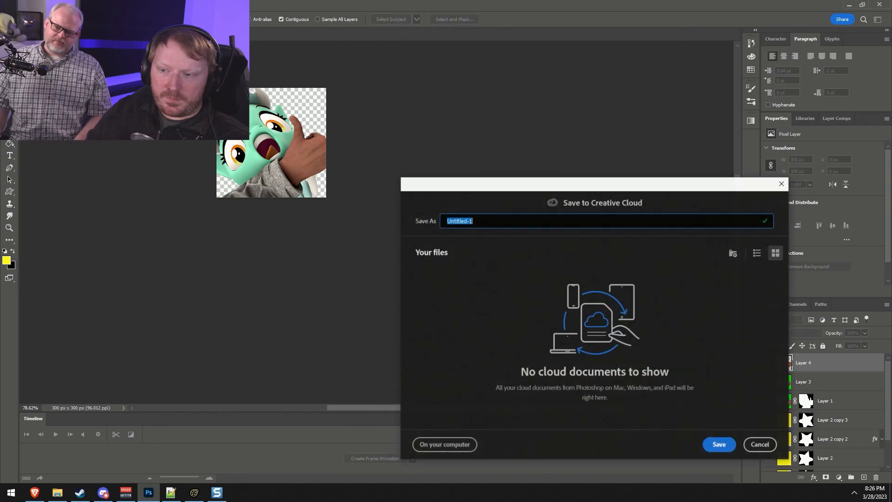
left_click(458, 443)
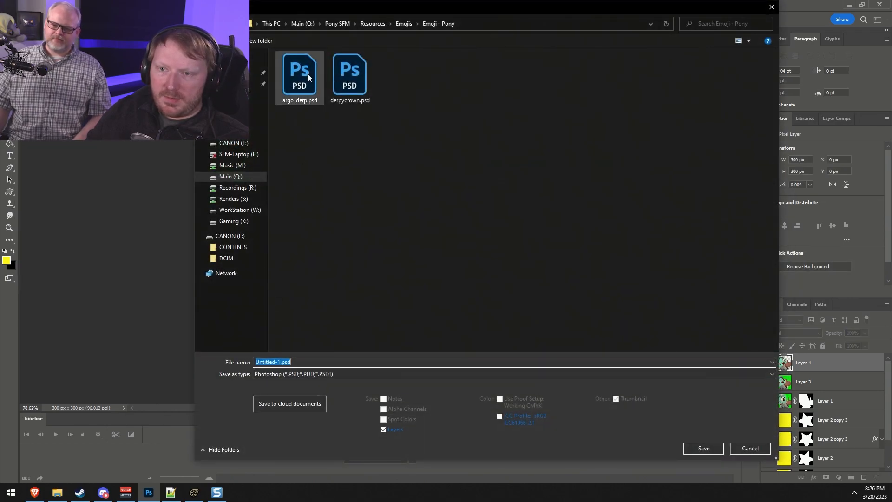
left_click(383, 27)
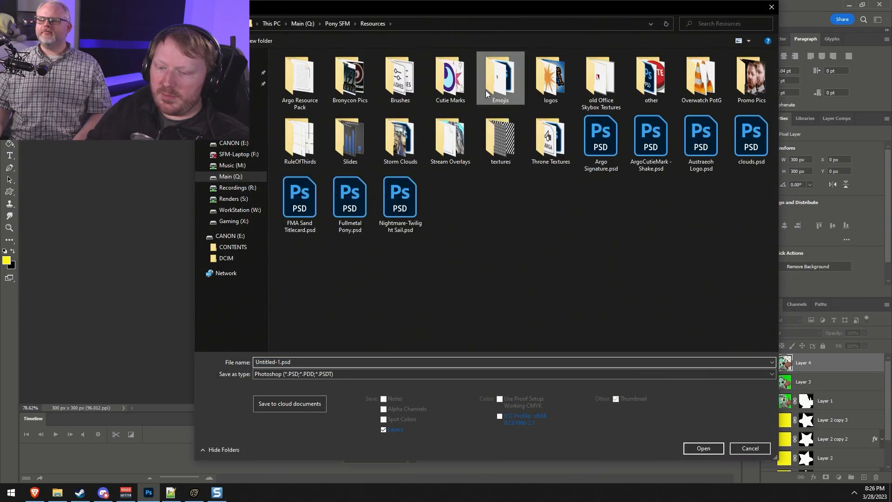
double_click(501, 77)
double_click(399, 77)
left_click(277, 374)
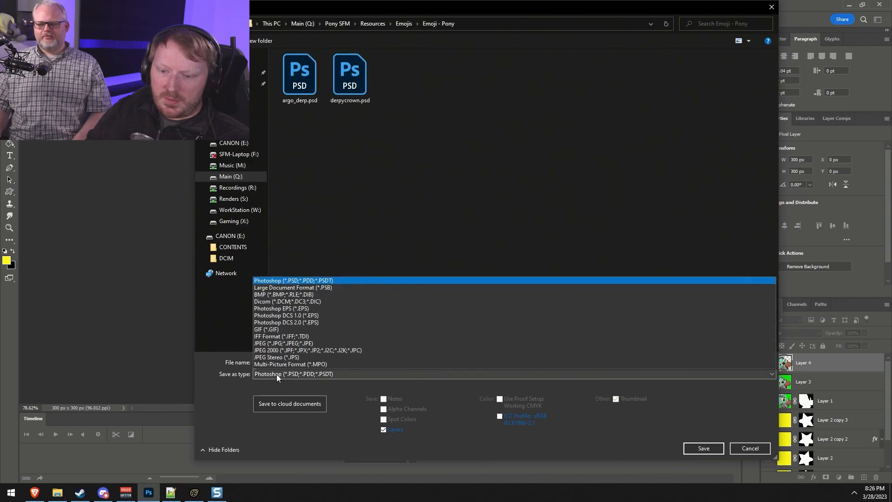
left_click(279, 330)
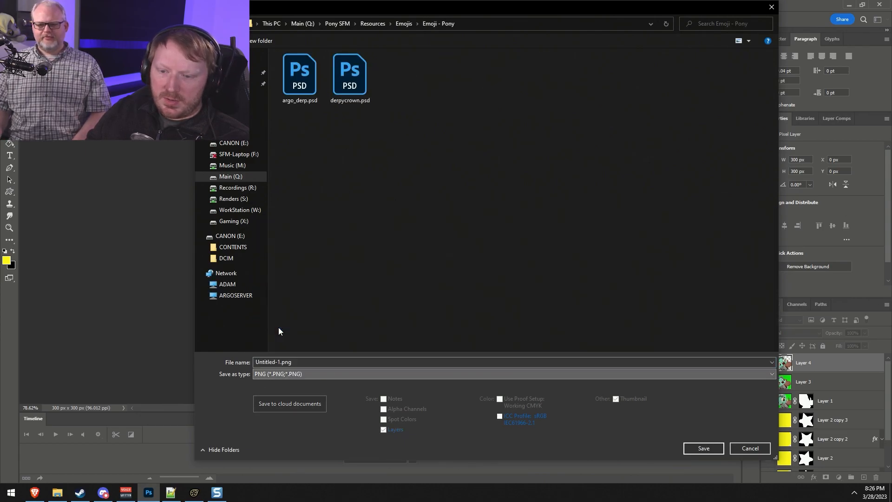
double_click(280, 361)
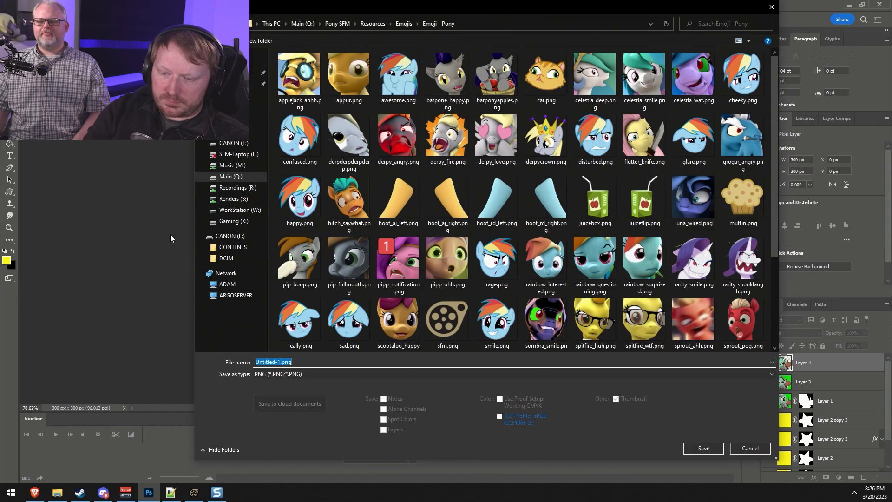
type("lyra_thumbsup")
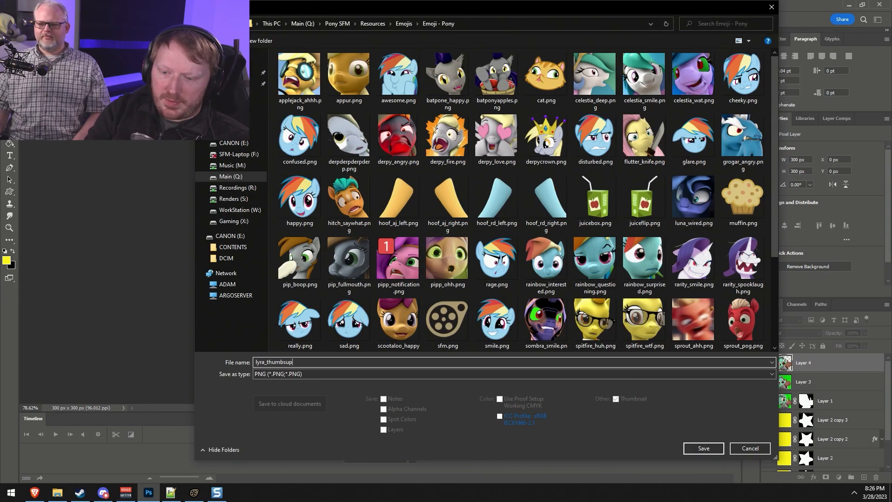
key("Return")
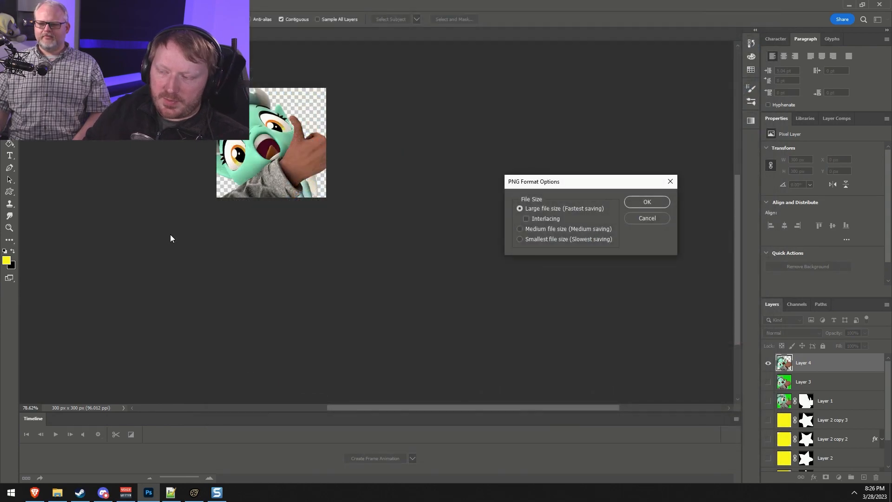
key("Return")
Switch to Discord and open the Emoji page of the server's settings.
left_click(102, 493)
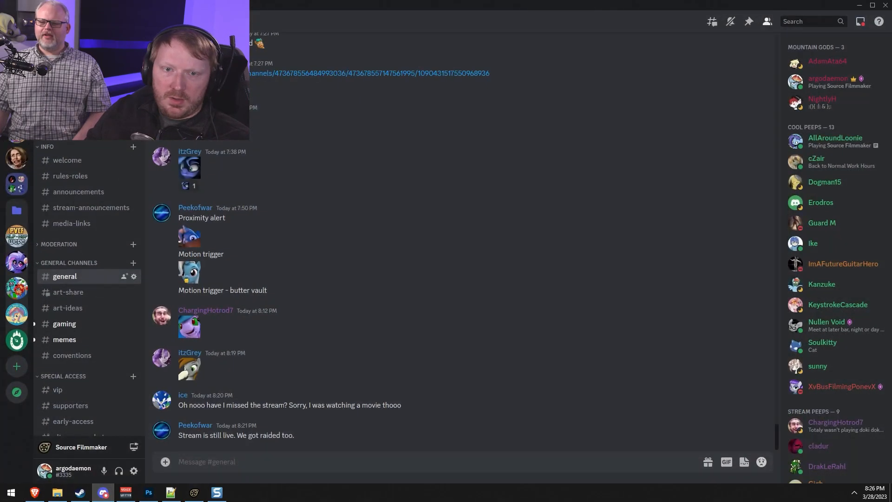
left_click(70, 21)
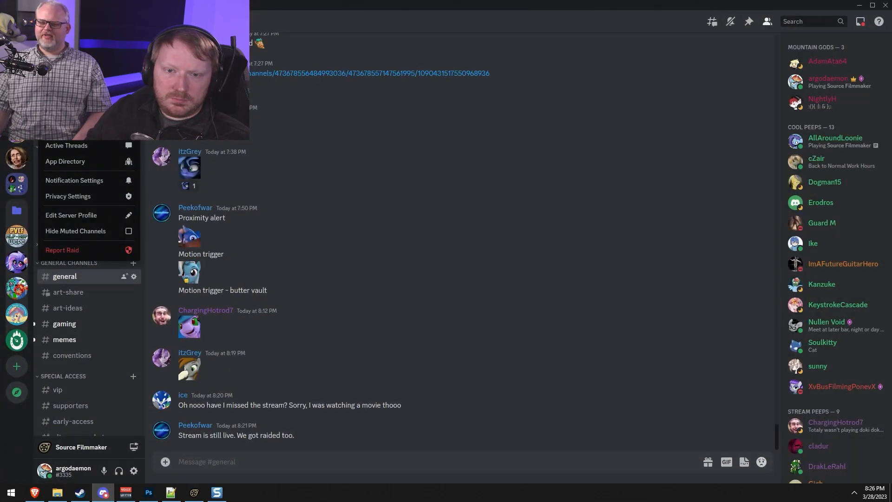
left_click(74, 82)
left_click(232, 88)
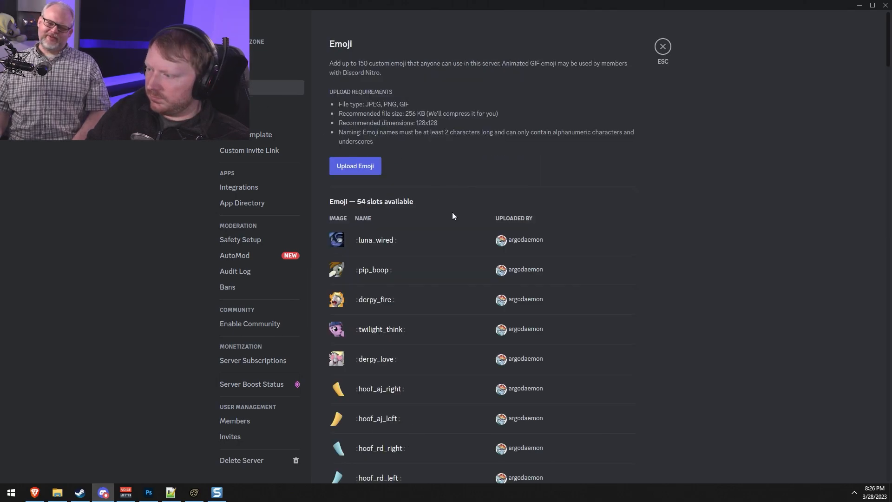
Upload lyra_thumbsup.png from the Emoji - Pony folder as a custom server emoji and close the server settings.
mouse_move(590, 230)
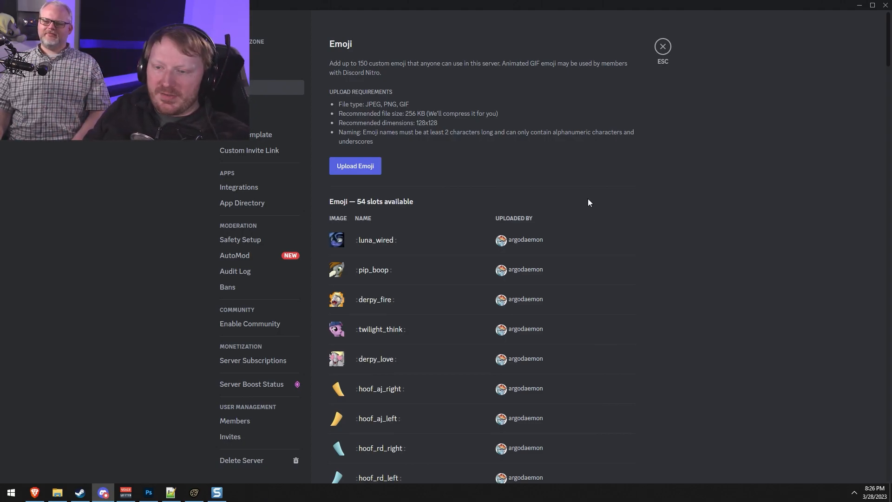
mouse_move(439, 267)
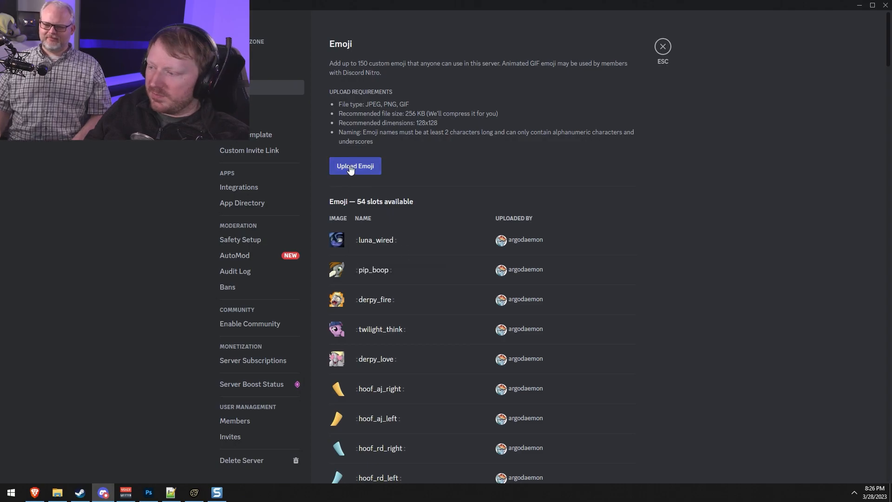
left_click(370, 173)
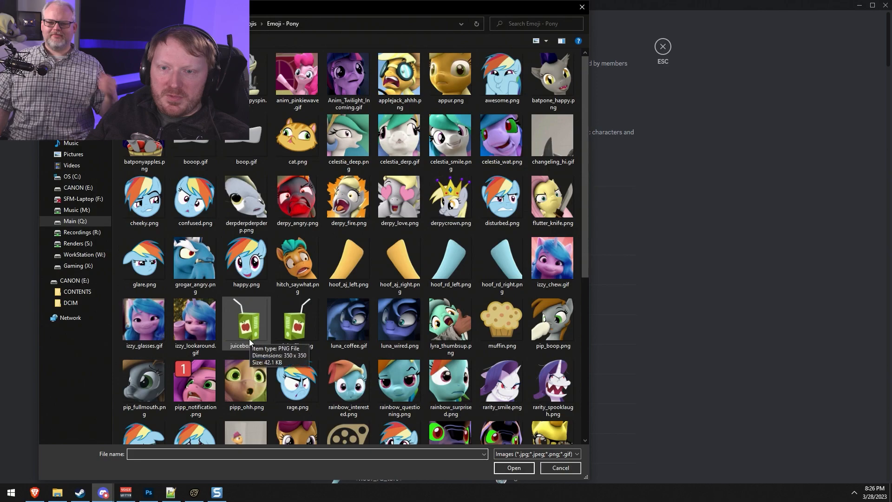
scroll(342, 346, "down", 5)
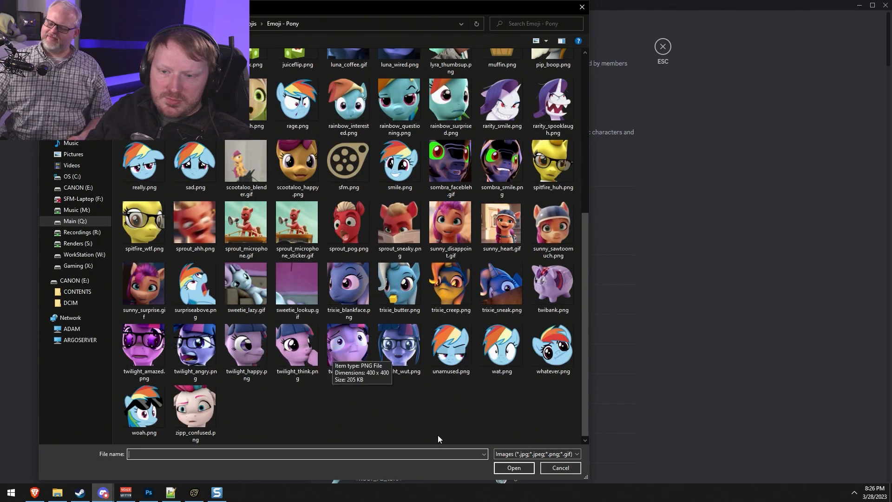
scroll(473, 431, "up", 3)
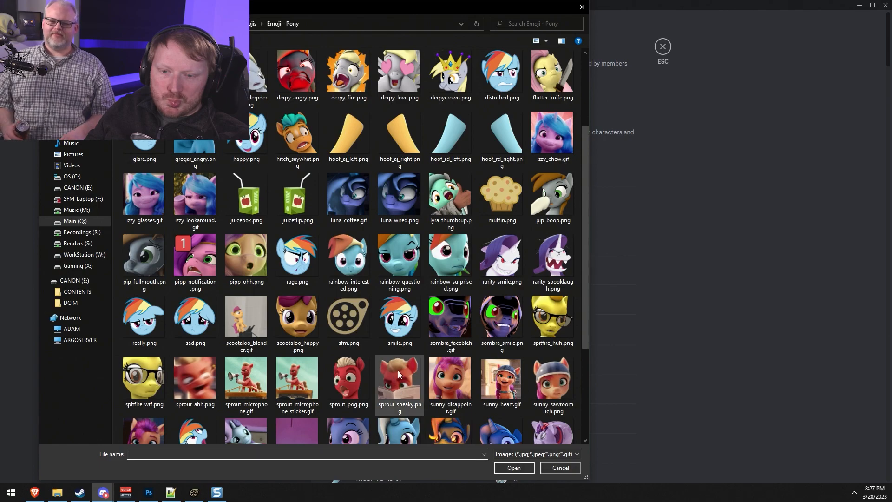
double_click(440, 202)
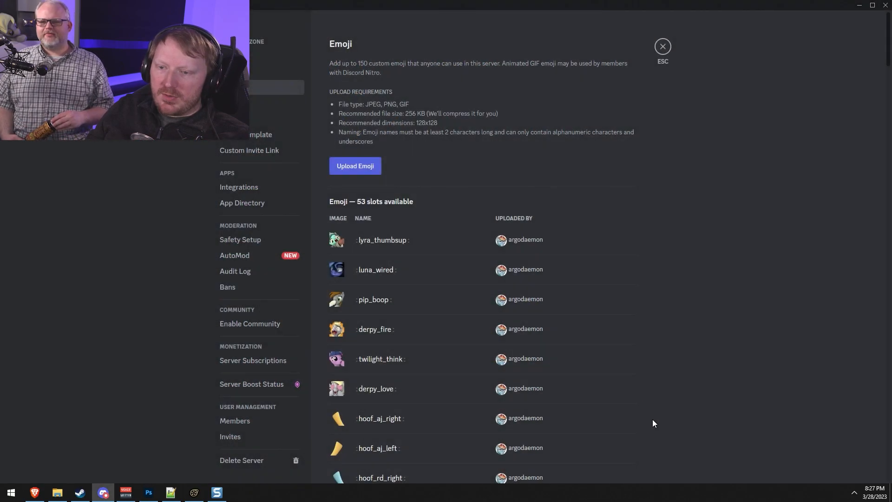
left_click(655, 52)
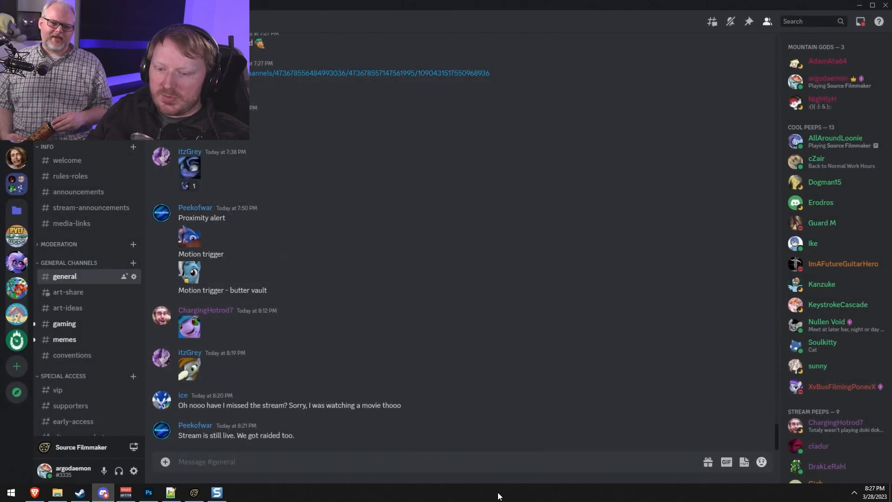
Send the new lyra_thumbsup emoji as a message in the general channel.
left_click(762, 462)
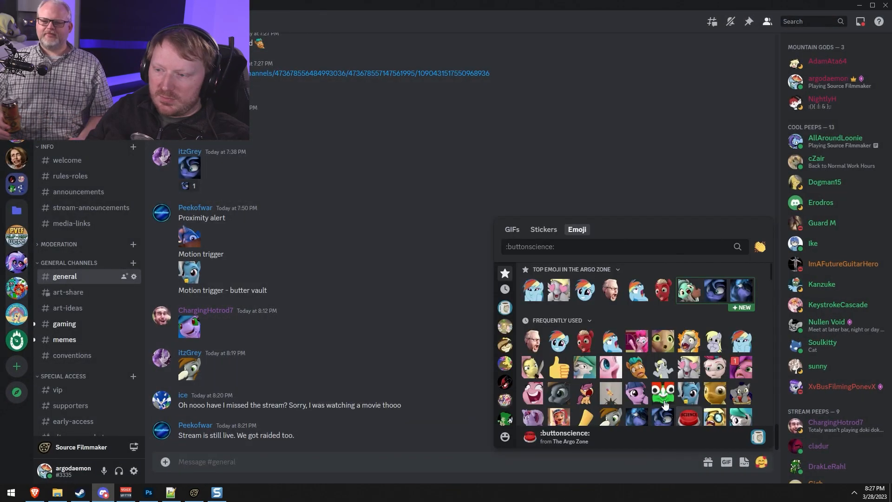
left_click(689, 291)
key("Return")
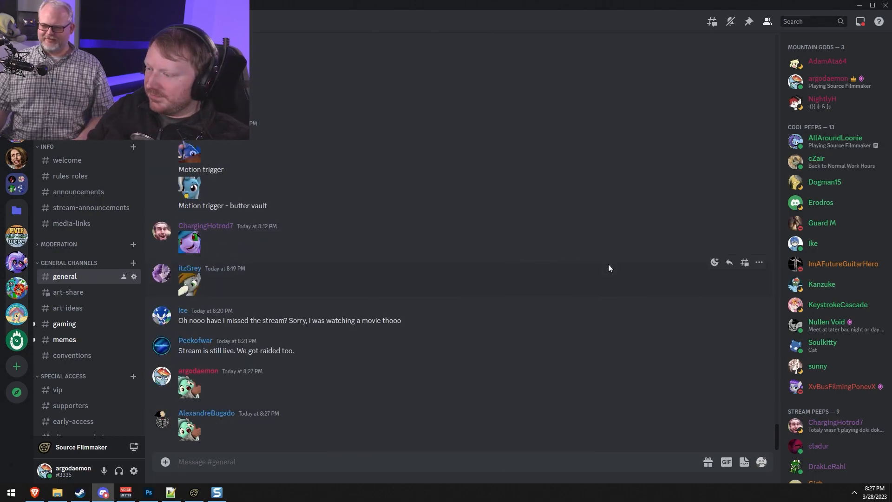
Minimize Discord and Photoshop and return to the Source Filmmaker session with the posed pony.
left_click(859, 10)
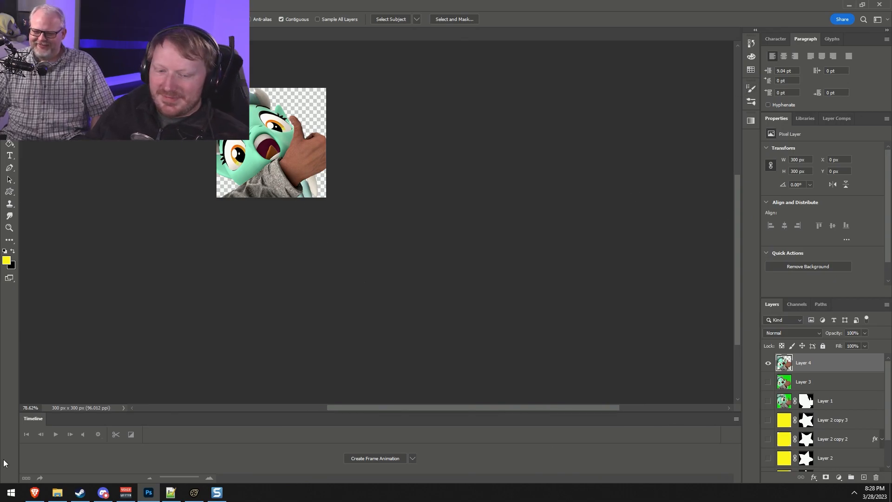
left_click(849, 5)
left_click(527, 7)
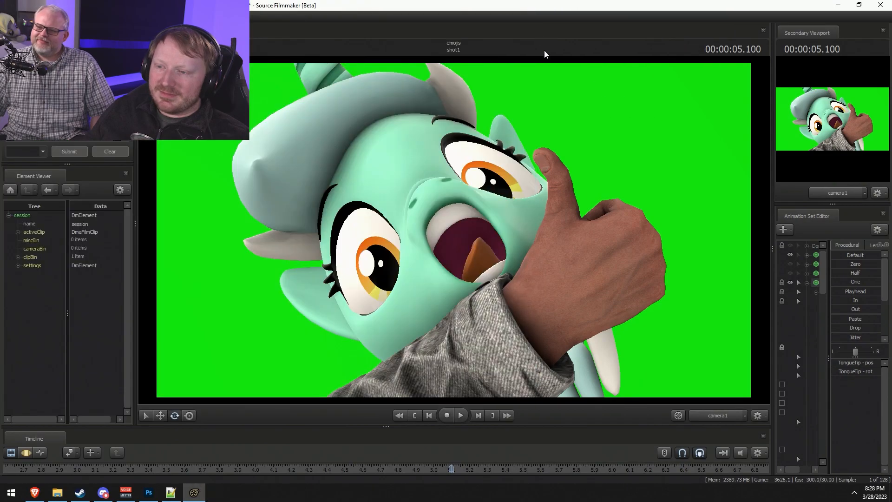
left_click(837, 6)
left_click(194, 492)
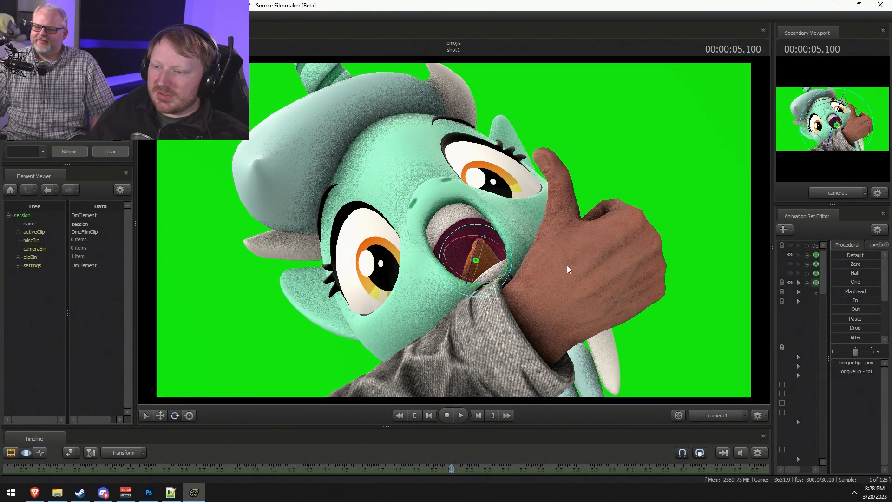
Rearrange the workspace by making the timeline taller, widening the Animation Set Editor and Secondary Viewport, and giving the Animation Set Editor more height.
left_click_drag(773, 279, 749, 279)
left_click_drag(132, 333, 160, 335)
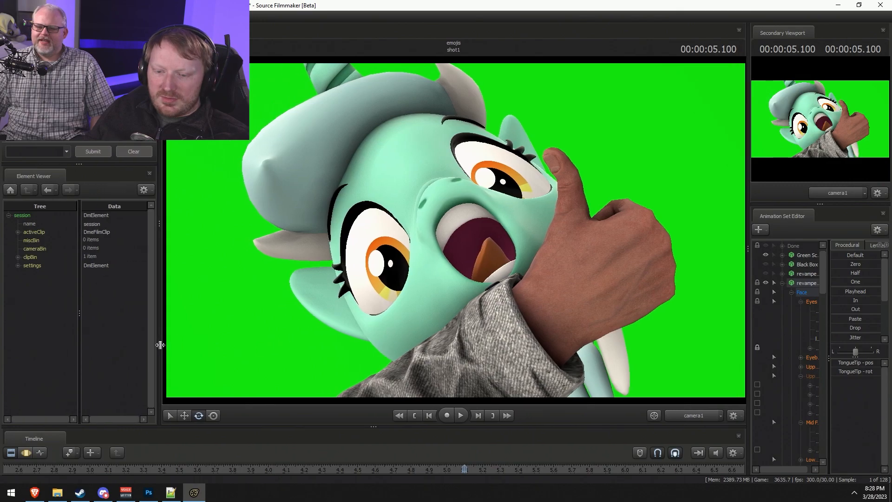
left_click_drag(325, 427, 326, 395)
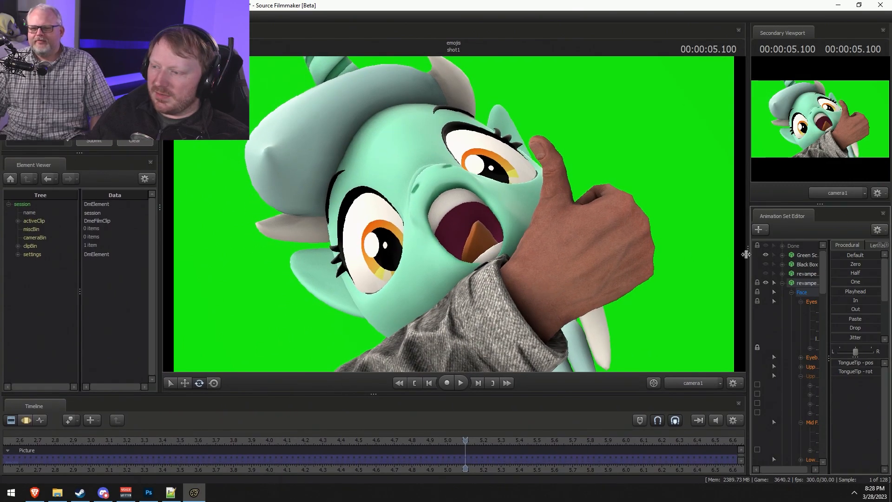
left_click_drag(749, 255, 714, 255)
left_click_drag(800, 202, 796, 177)
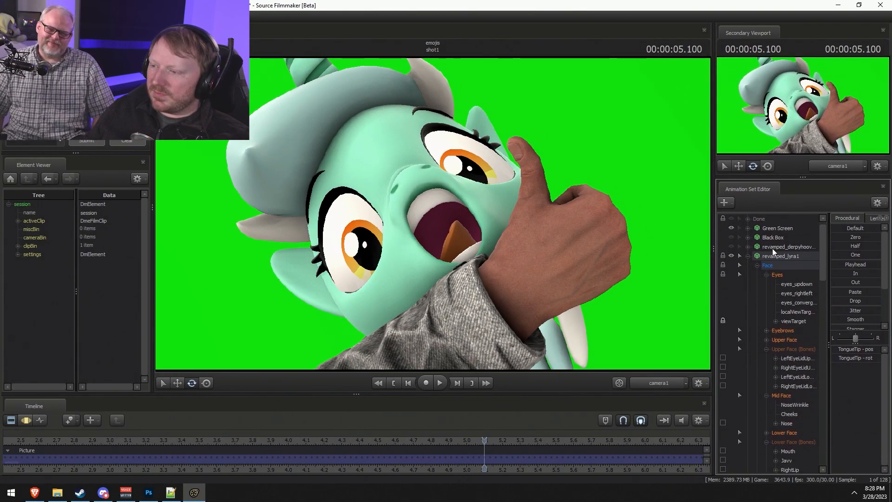
Move the revamped_lyra1 and c_arms_citizen1 models into the Done group in the Animation Set Editor.
left_click(748, 257)
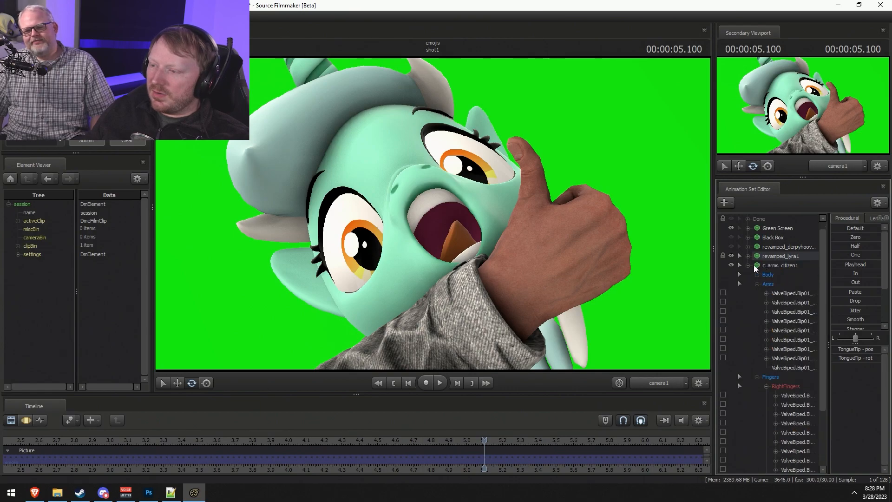
left_click(749, 265)
left_click(770, 274)
left_click(775, 267, "ctrl")
mouse_move(776, 267)
left_mouse_down()
mouse_move(762, 236)
mouse_move(770, 264)
mouse_move(777, 252)
mouse_move(774, 269)
left_mouse_up()
key("Delete")
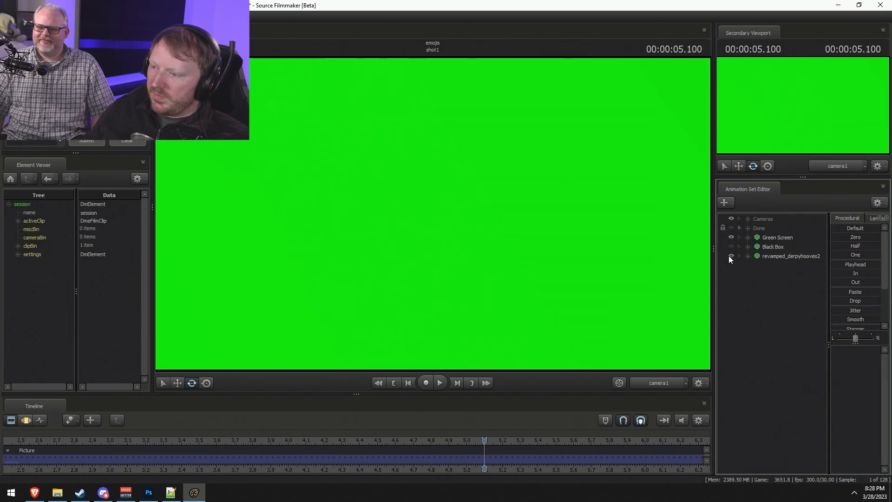
Switch the main viewport to the Work Camera, delete the revamped_derpyhooves2 animation set, and save the session.
left_click(648, 383)
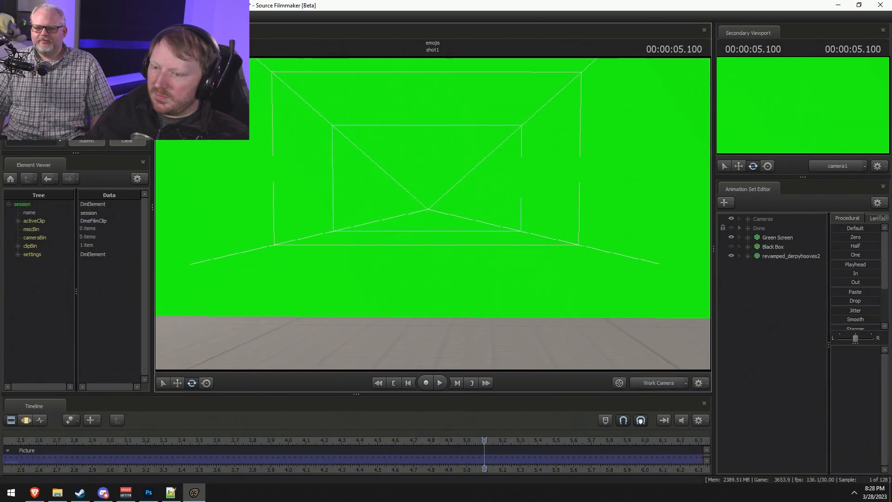
right_click(777, 258)
left_click(789, 278)
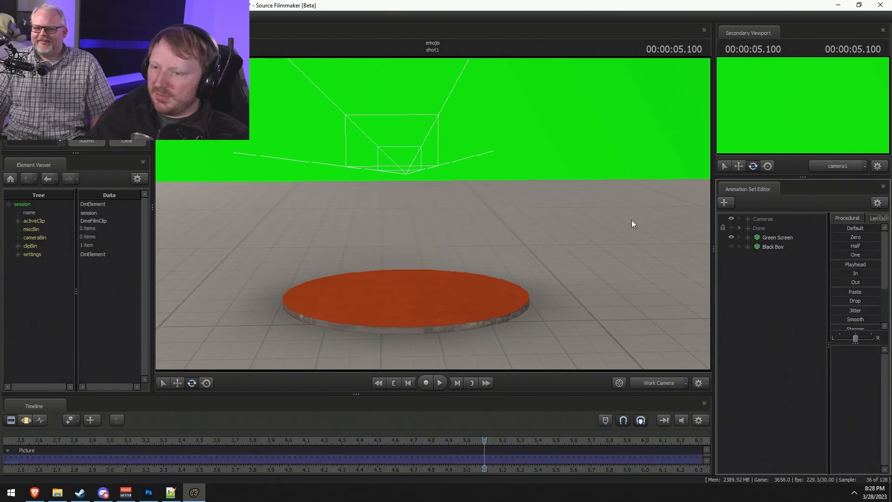
left_click_drag(634, 222, 636, 237)
key("w")
left_click_drag(434, 214, 433, 176)
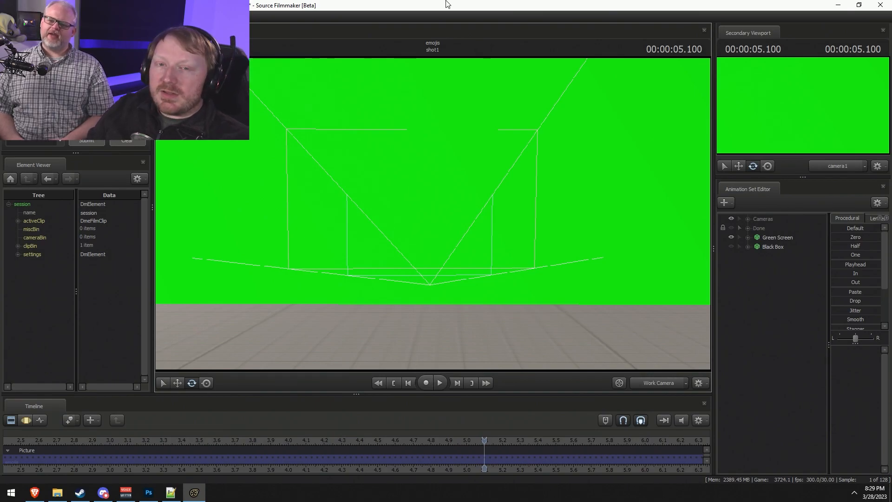
key("ctrl+s")
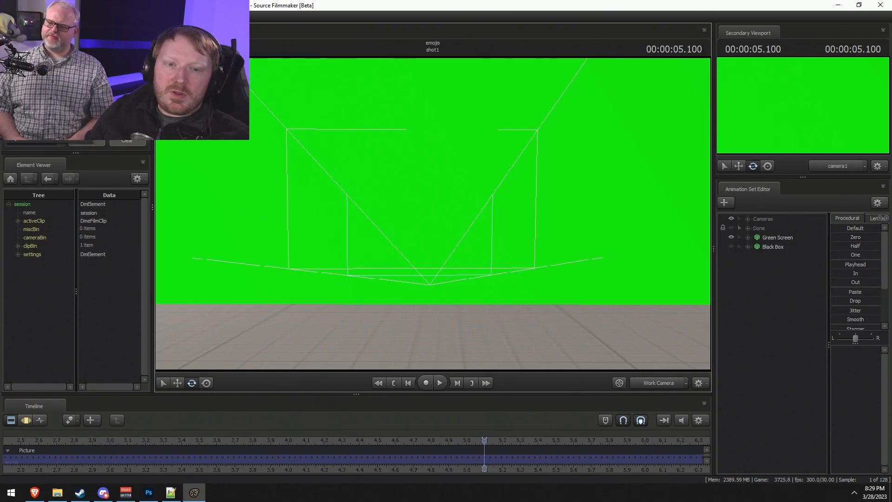
Open the session file "leavingthevault - know what to do.dmx" from the bloopers 2 folder.
key("ctrl+o")
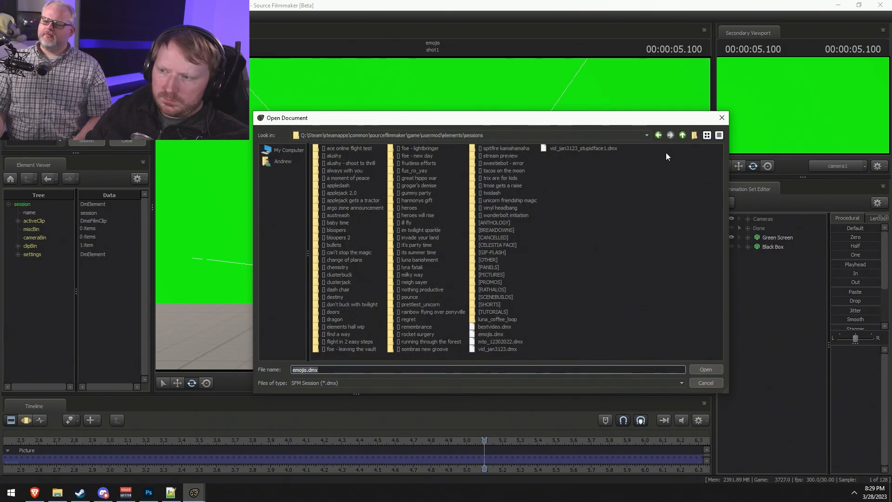
left_click(683, 135)
double_click(331, 155)
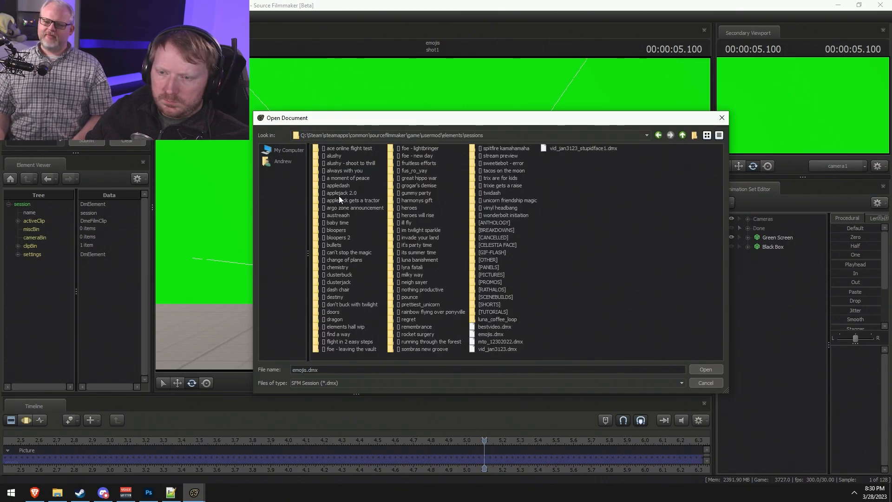
double_click(339, 237)
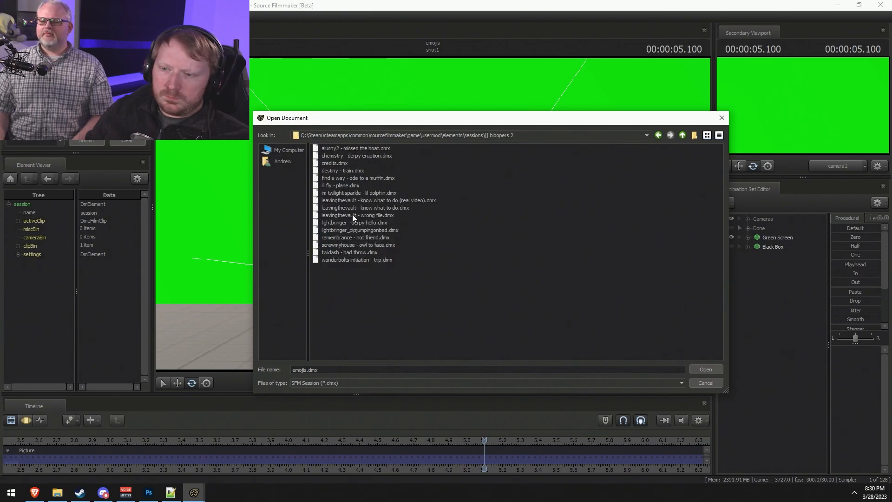
left_click(406, 209)
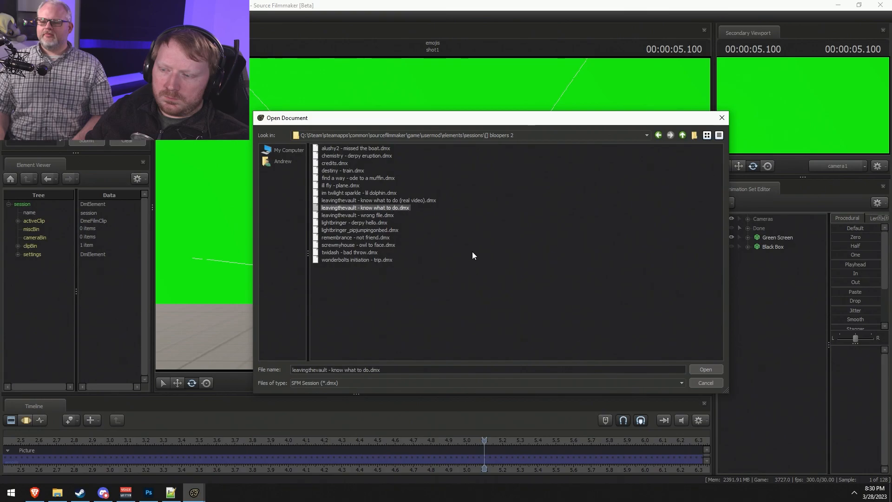
left_click(719, 368)
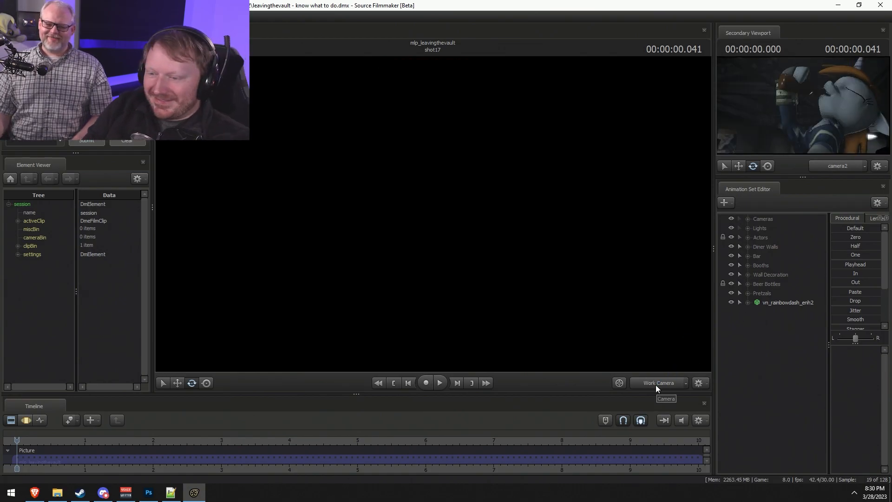
View the bar scene through camera2 and scrub the timeline to about 1.1 seconds.
left_click(657, 385)
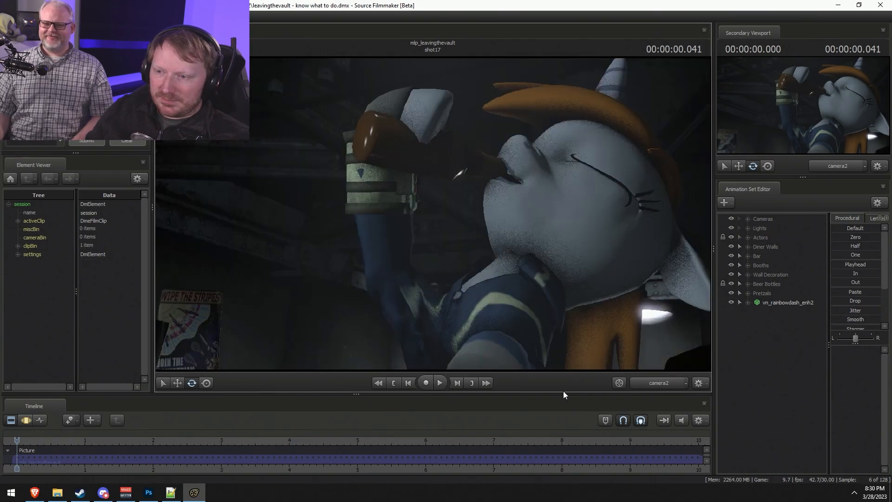
left_click_drag(17, 439, 76, 441)
left_click_drag(91, 442, 88, 442)
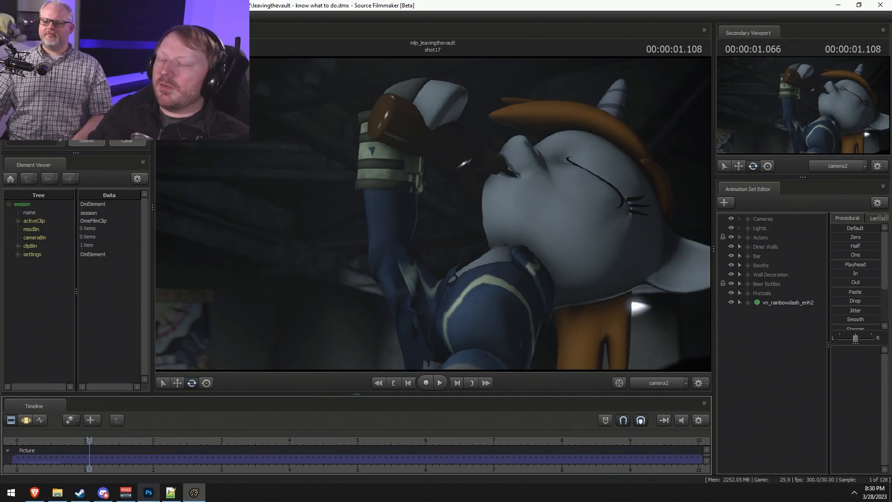
Reopen the emojis.dmx session from the recent files.
mouse_move(194, 492)
mouse_move(167, 493)
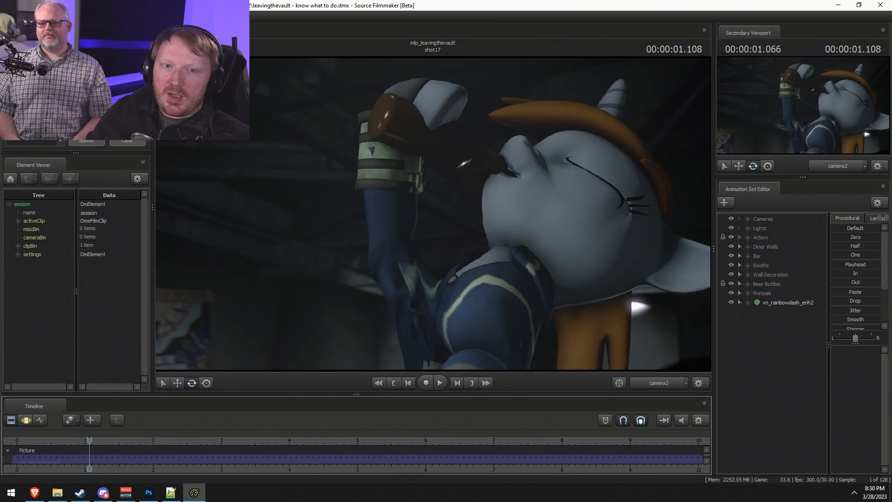
mouse_move(47, 78)
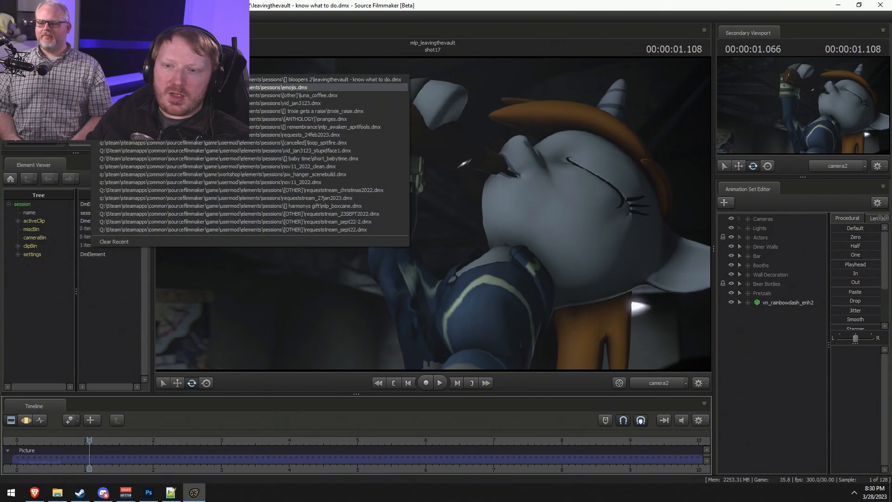
left_click(158, 88)
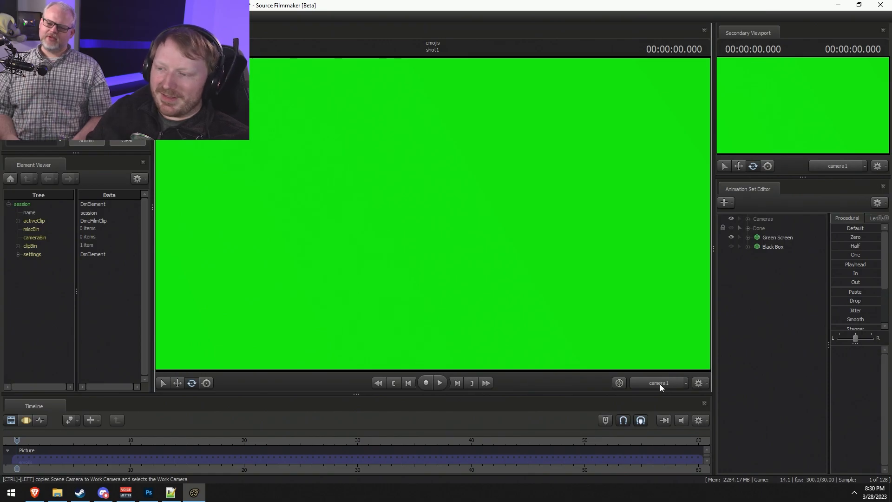
Create an animation set for a new model, filtering by "berry" and choosing revamped_berrypunch.mdl.
right_click(791, 314)
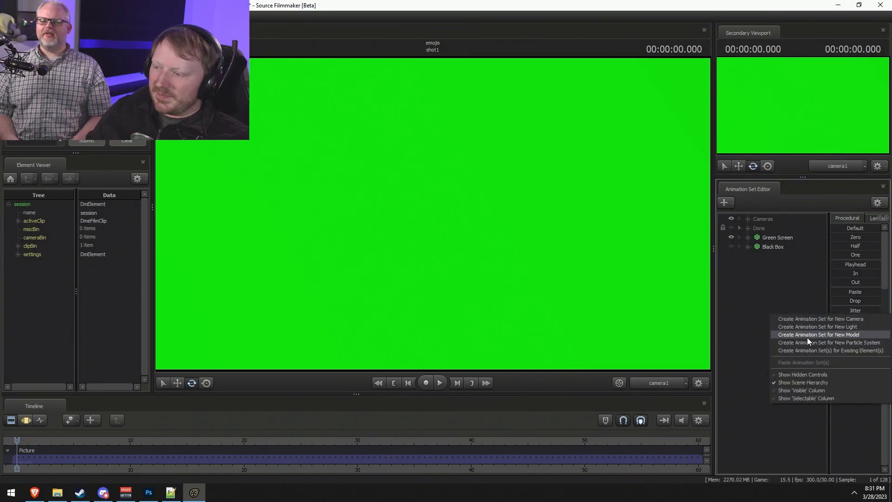
left_click(808, 336)
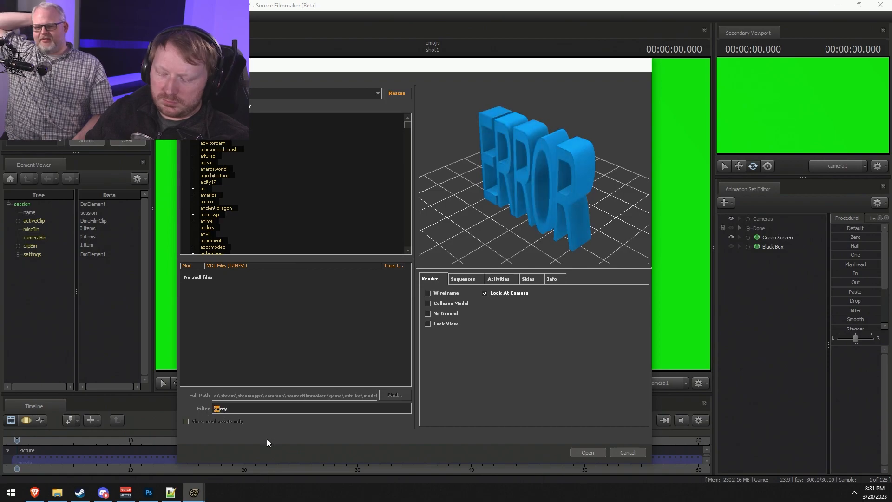
type("b")
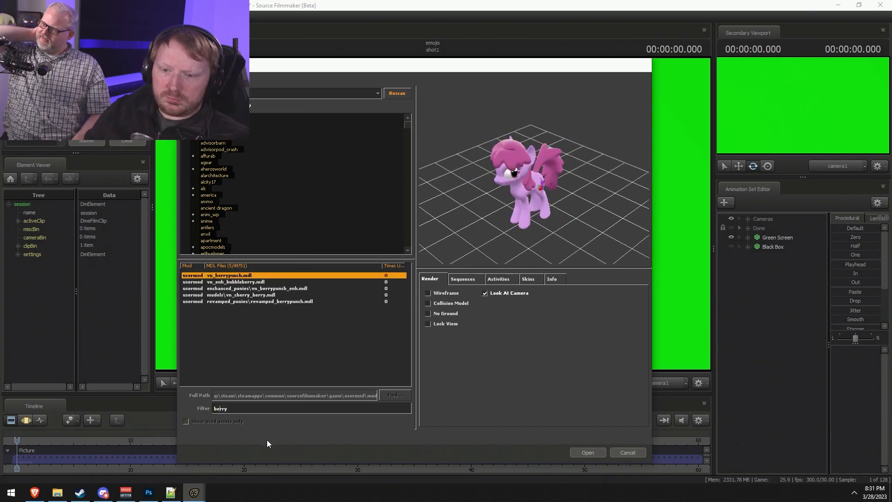
double_click(247, 300)
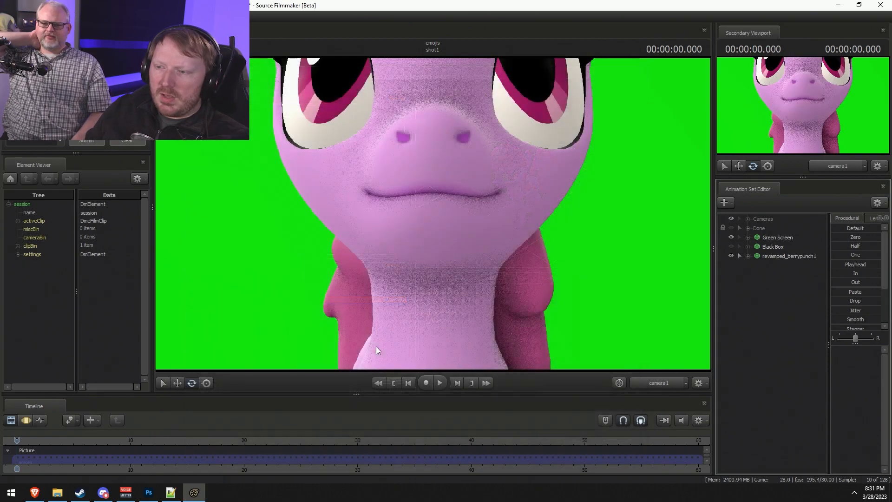
View the pony through the Work Camera and search the models for "beer" for another new animation set.
left_click(646, 384)
key("s")
left_click_drag(629, 306, 433, 214)
right_click(781, 288)
left_click(819, 308)
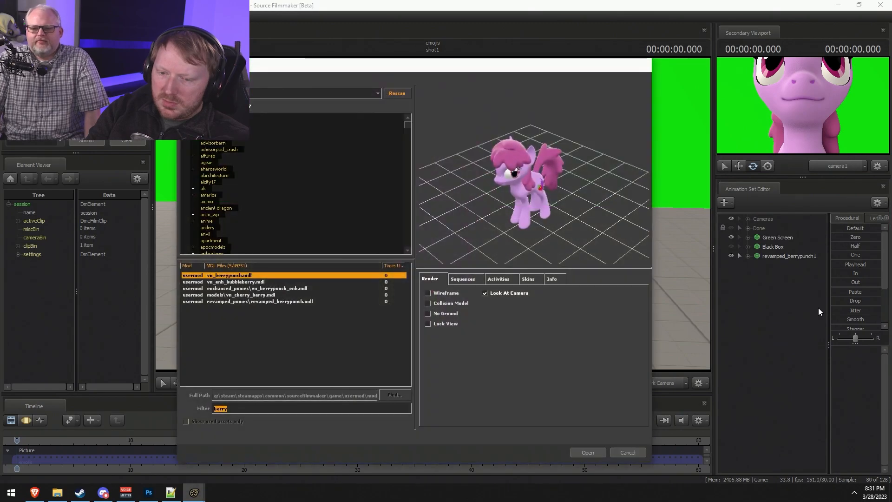
type("beer")
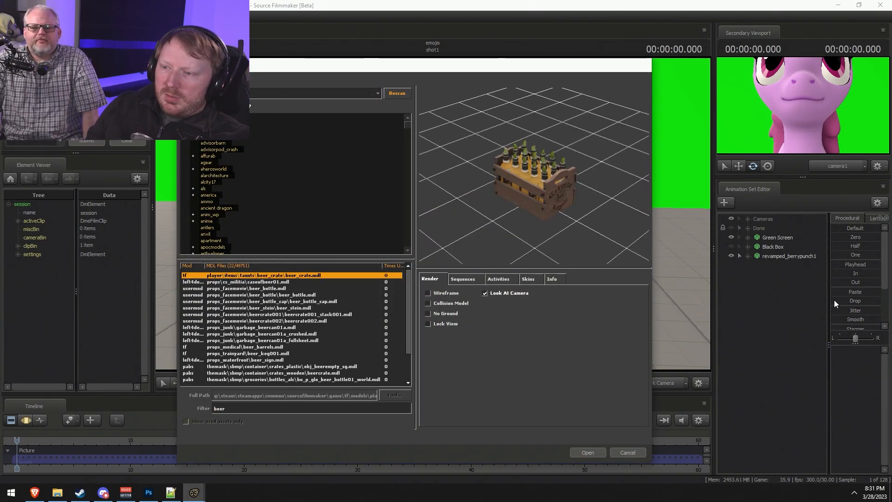
Compare the beer bottle variants in the model preview and add props_facemovie\beer_bottle.mdl to the scene.
key("Down")
key("Down")
key("Down")
key("Down")
key("Up")
key("Up")
key("Down")
key("Up")
key("Down")
key("Up")
key("Down")
left_click_drag(485, 218, 498, 200)
key("Up")
key("Down")
key("Up")
key("Down")
key("Up")
key("Down")
key("Up")
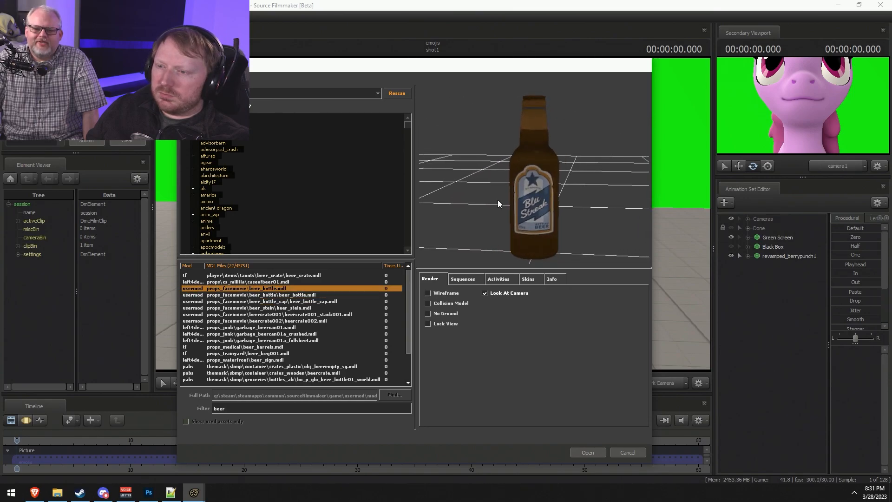
right_click_drag(534, 217, 534, 195)
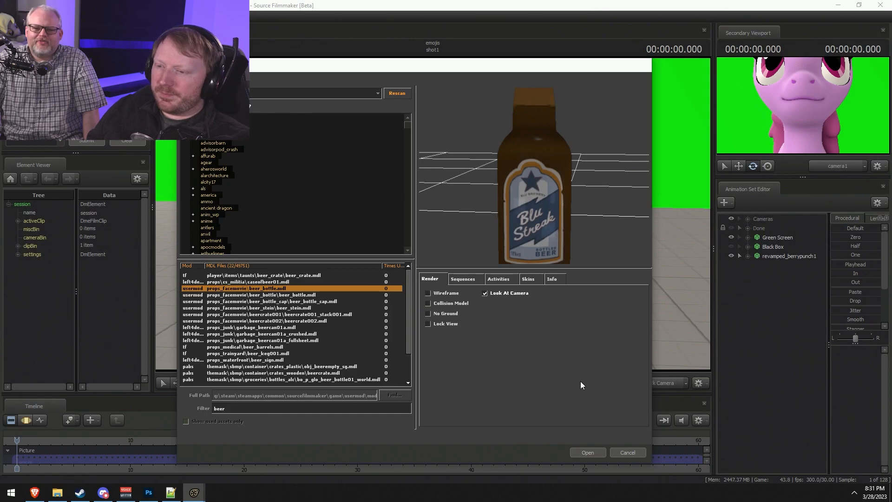
left_click(588, 452)
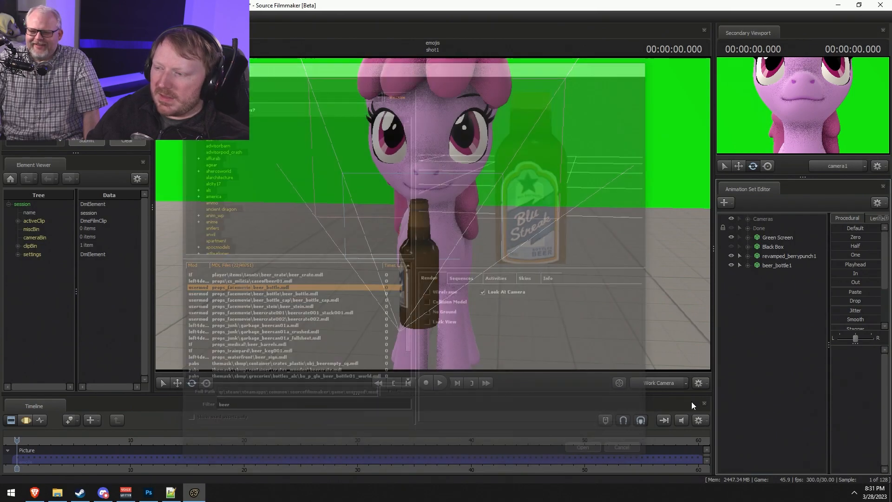
right_click(765, 263)
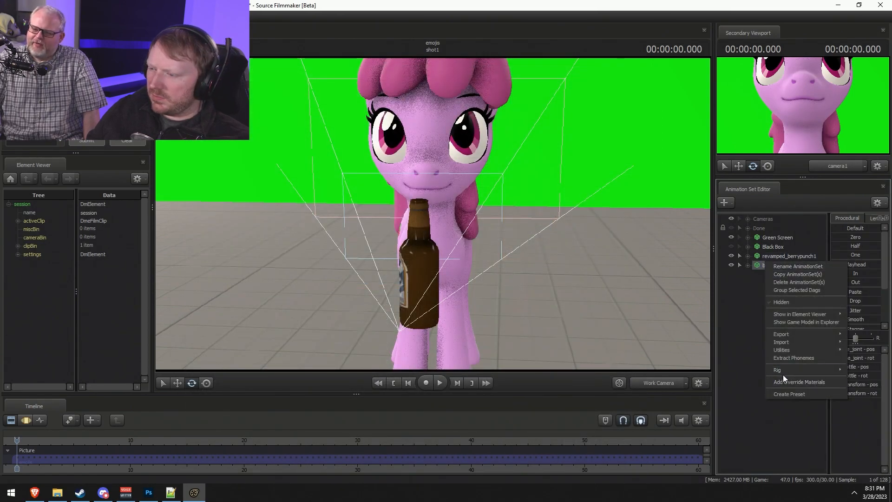
left_click_drag(536, 220, 531, 253)
left_click_drag(433, 214, 434, 214)
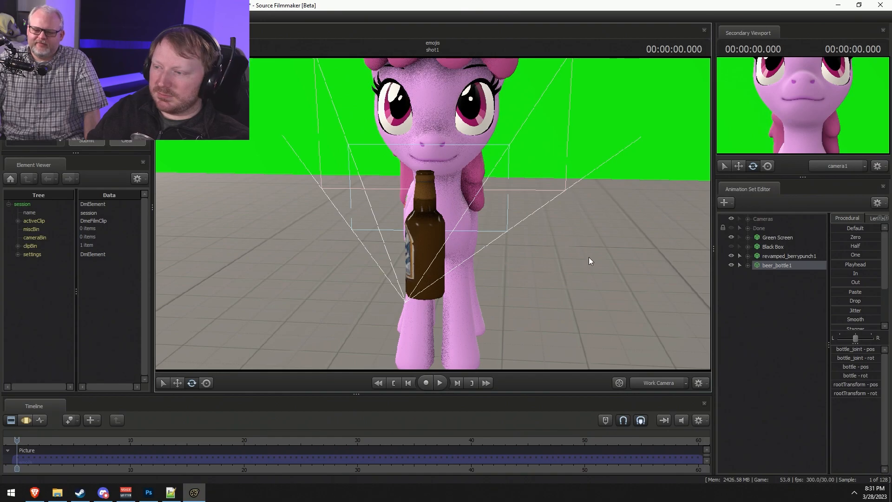
left_click_drag(495, 214, 459, 195)
key("d")
key("s")
key("s")
left_click_drag(499, 274, 506, 317)
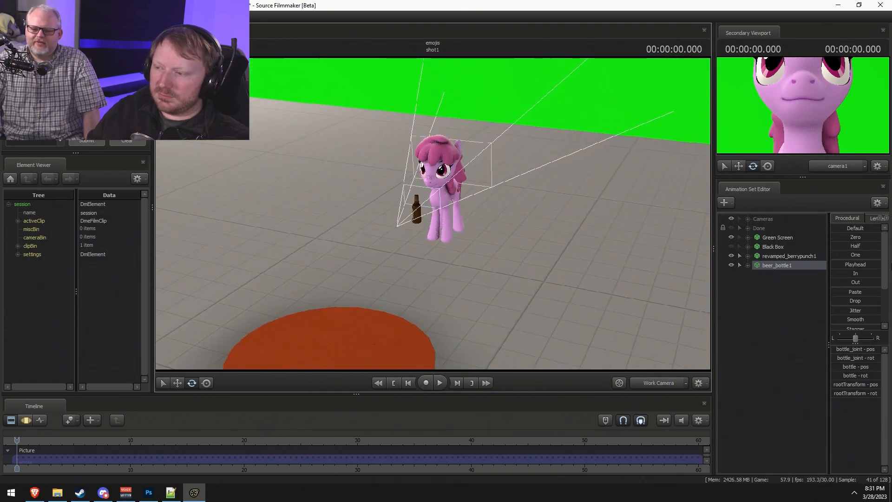
Rotate the whole revamped_berrypunch1 model about its root so the pony stands in three-quarter profile to camera1.
left_click(814, 258)
left_click_drag(432, 202, 460, 206)
key("r")
left_click(452, 197)
key("w")
left_click_drag(542, 226, 548, 202)
key("e")
left_click_drag(448, 324, 430, 321)
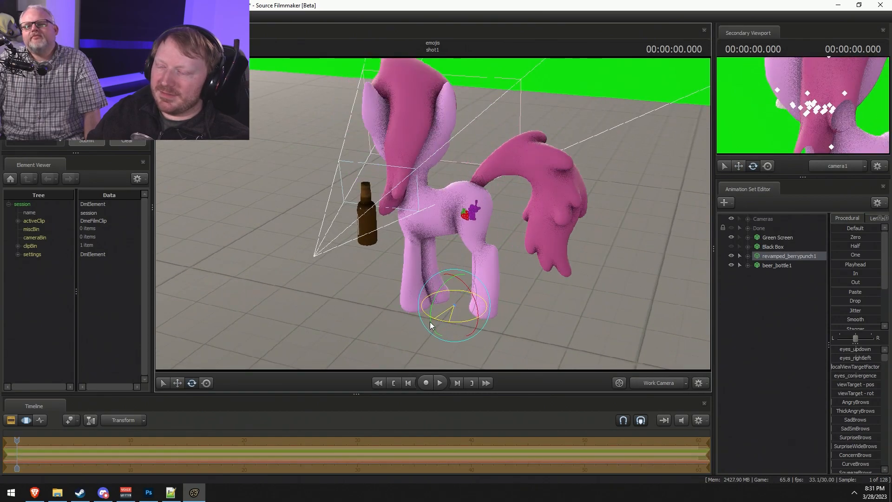
key("ctrl+z")
right_click(443, 308)
mouse_move(475, 332)
left_click(543, 337)
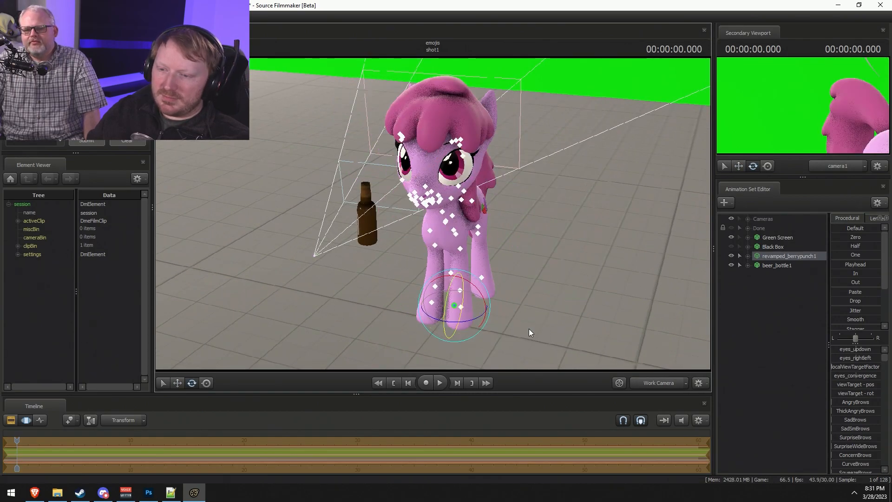
left_click_drag(462, 321, 460, 256)
key("w")
left_click_drag(534, 257, 549, 219, "alt")
left_click_drag(433, 214, 404, 153)
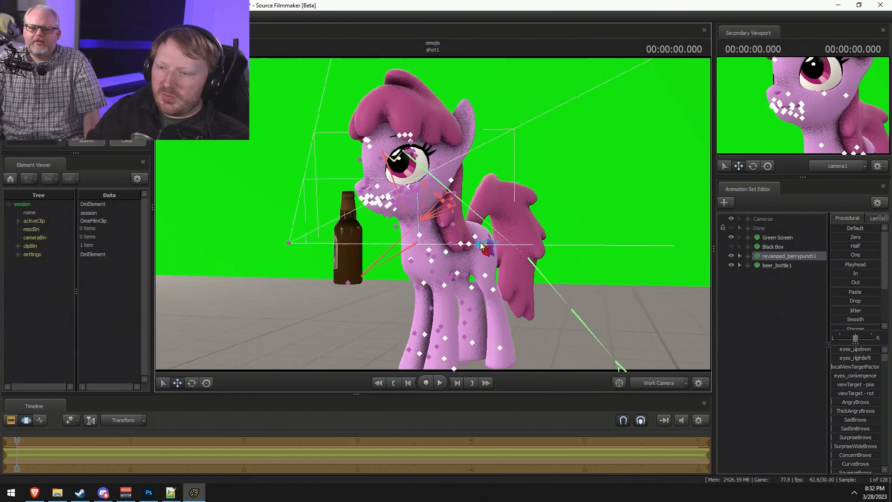
Tilt the pony's body backward from its body bones so it rears up off its front legs.
left_click(467, 246)
left_click_drag(452, 229, 413, 234)
left_click(430, 251)
key("w")
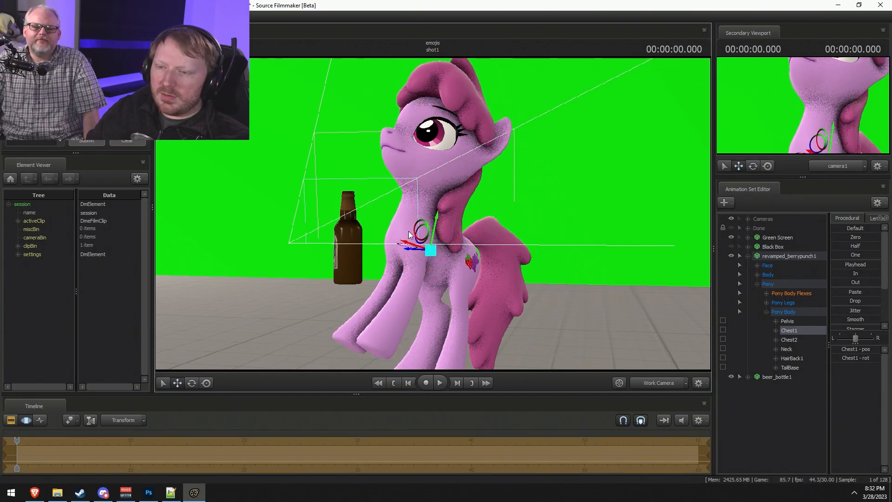
Rotate the pony's RightShoulder bone to raise the right front leg forward to about head height.
left_click(405, 225, "ctrl")
left_click_drag(405, 225, 426, 219, "alt")
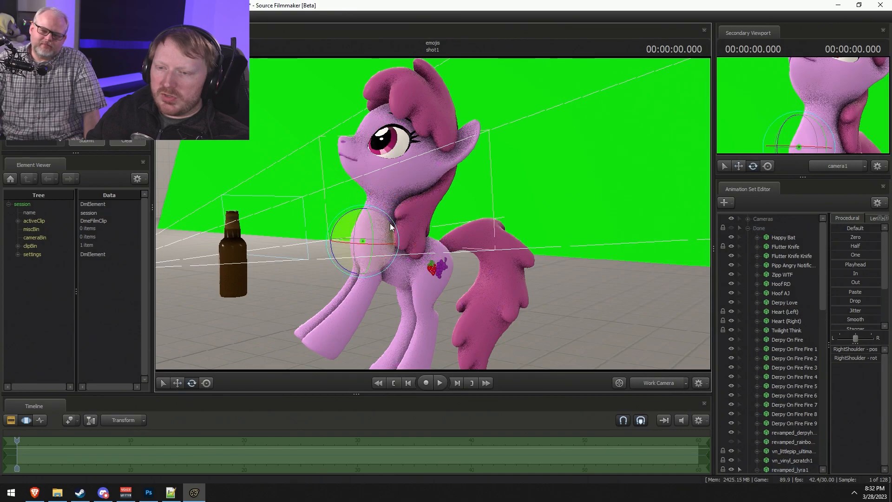
left_click(391, 221, "ctrl")
key("ctrl+z")
left_click_drag(353, 214, 376, 240)
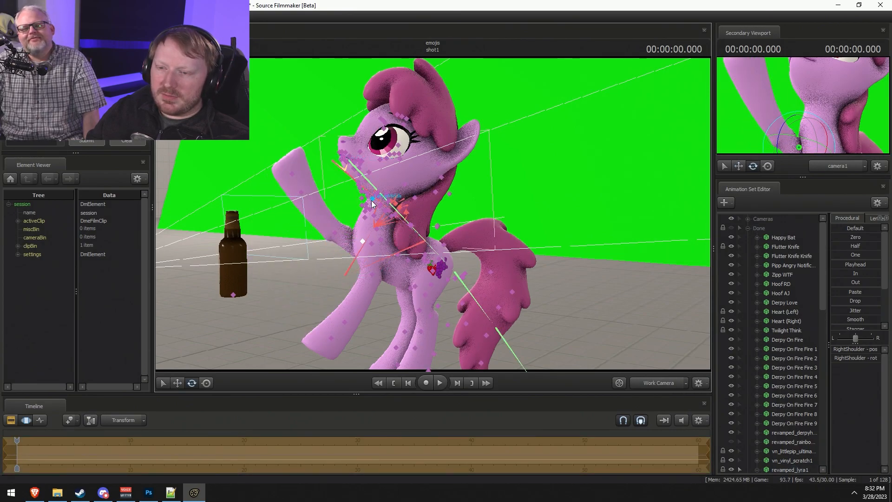
left_click(375, 219, "ctrl")
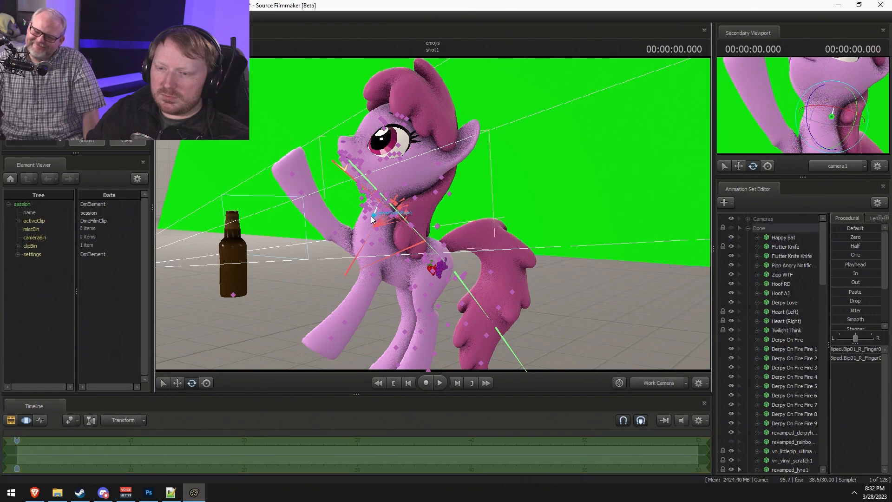
Collapse the Done group and expand the Face controls of revamped_berrypunch1.
left_click(372, 215, "ctrl")
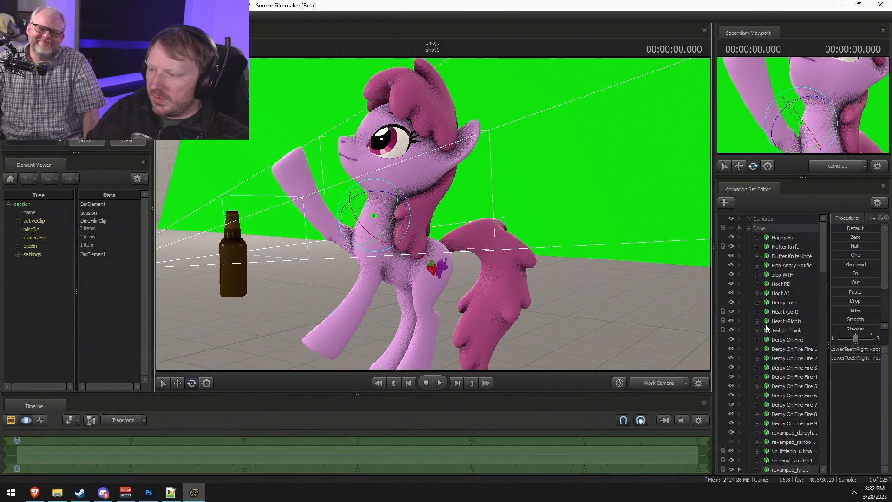
left_click(749, 227)
key("ctrl")
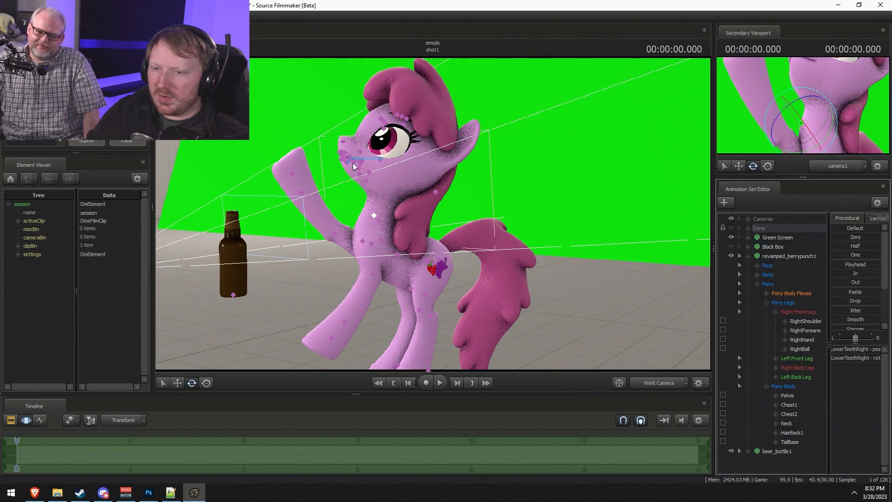
left_click(757, 265)
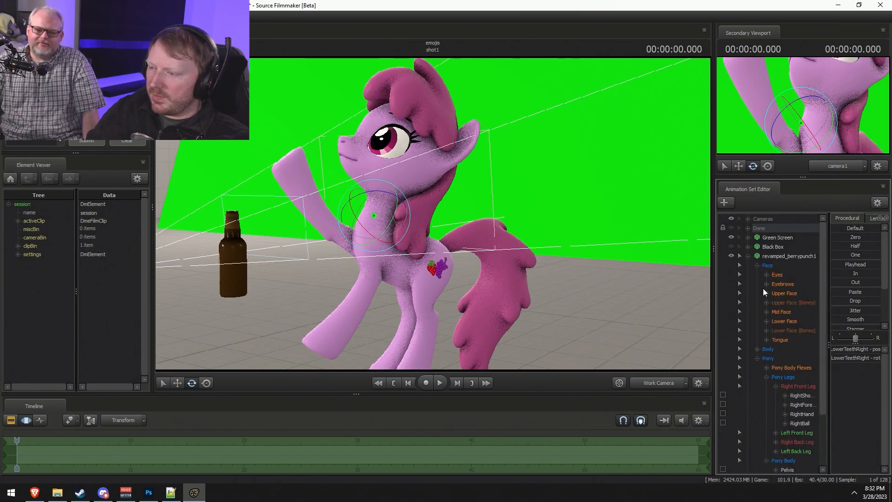
left_click(746, 303)
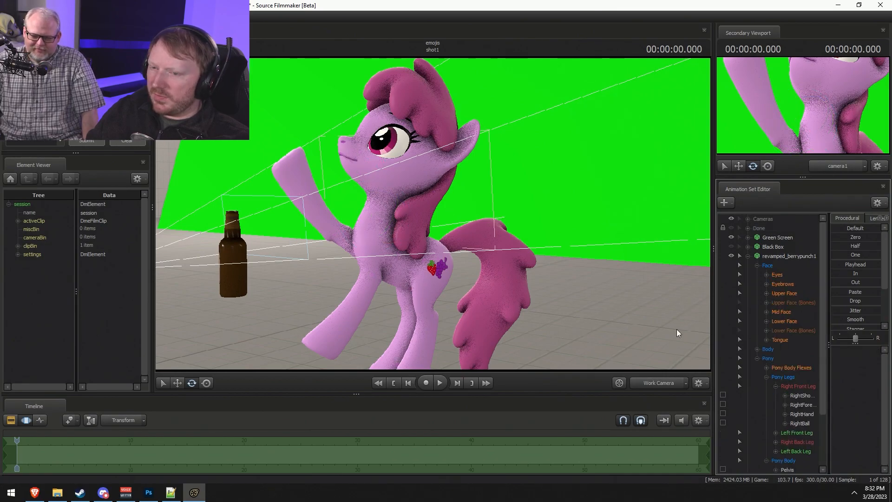
Tilt the pony's Head bone back and rotate the RightShoulder bone to bring the raised hoof closer to the muzzle.
key("ctrl")
left_click_drag(412, 123, 346, 114)
left_click(739, 288)
key("ctrl")
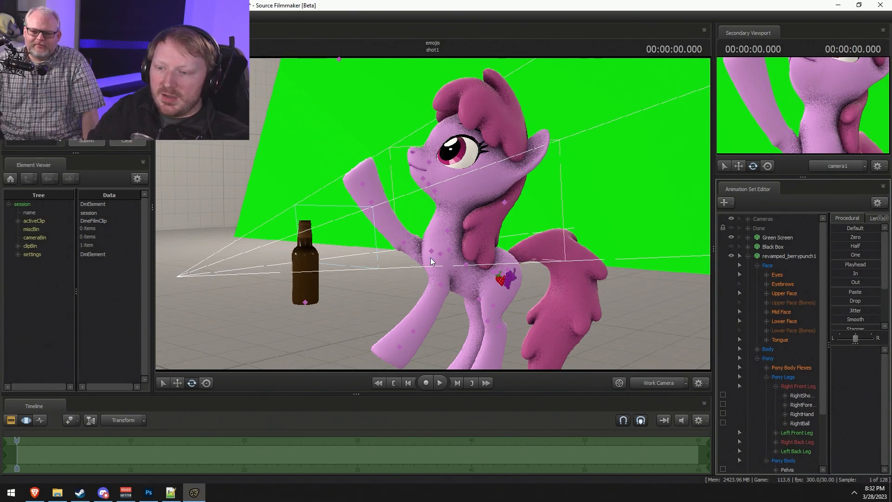
left_click(448, 230)
mouse_move(442, 199)
left_mouse_down()
mouse_move(438, 207)
mouse_move(463, 207)
left_mouse_up()
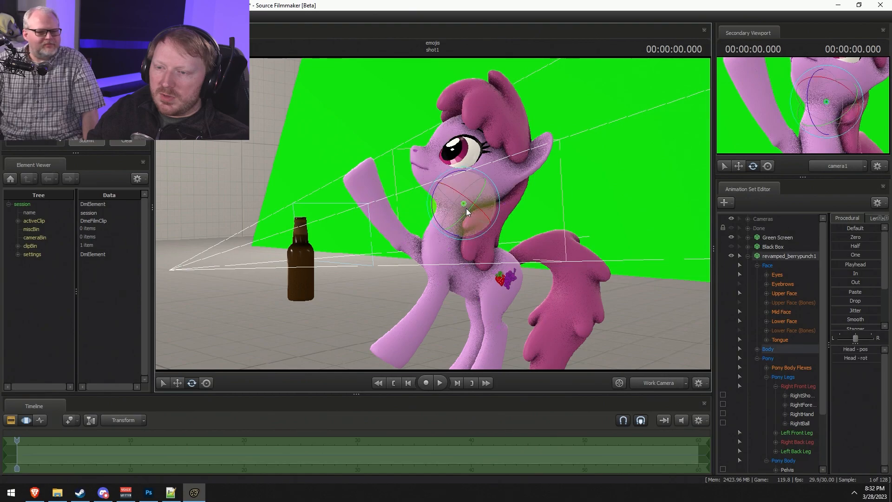
left_click_drag(445, 177, 453, 173)
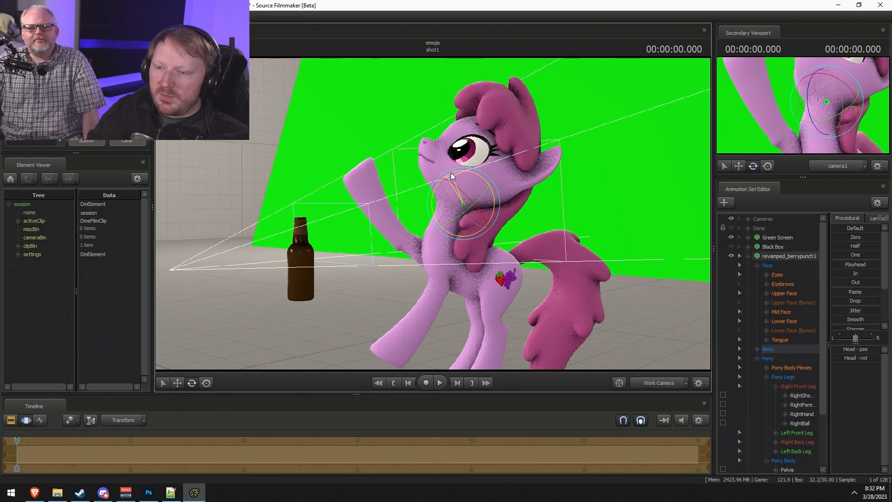
left_click(430, 250, "ctrl")
mouse_move(402, 258)
left_mouse_down()
mouse_move(394, 241)
mouse_move(397, 248)
left_mouse_up()
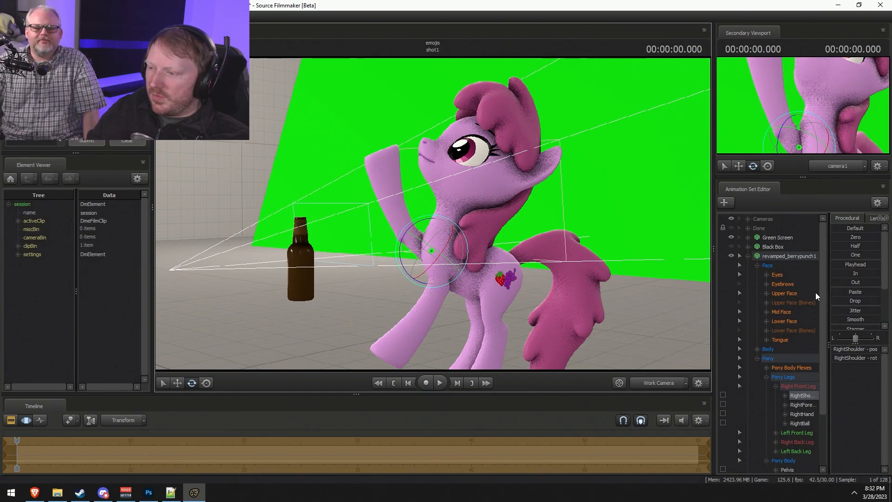
Move and rotate beer_bottle1 so it rests on the raised hoof with its neck at the pony's mouth.
left_click(750, 257)
left_click(766, 265)
left_click_drag(291, 312, 361, 134)
key("e")
key("w")
key("w")
left_click_drag(585, 271, 433, 214)
key("s")
Look through the beer_bottle1 bones and the Berry Punch model's options and Lower Face controls.
left_click(748, 265)
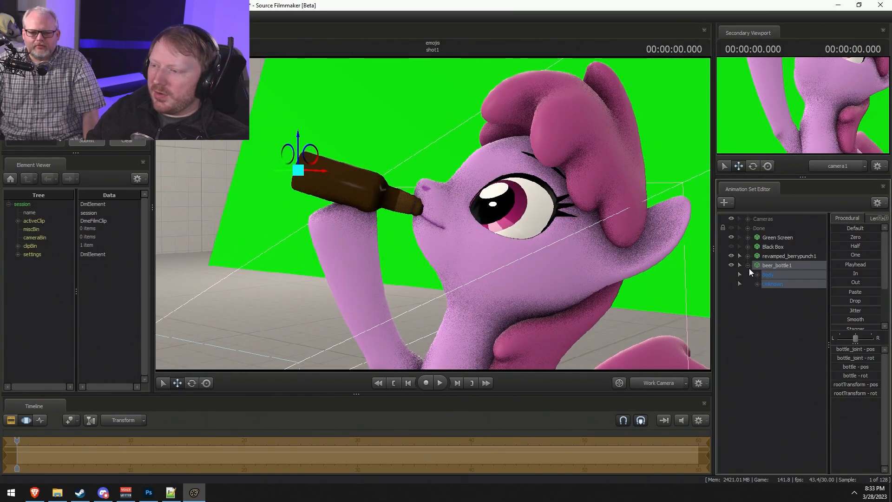
left_click(757, 284)
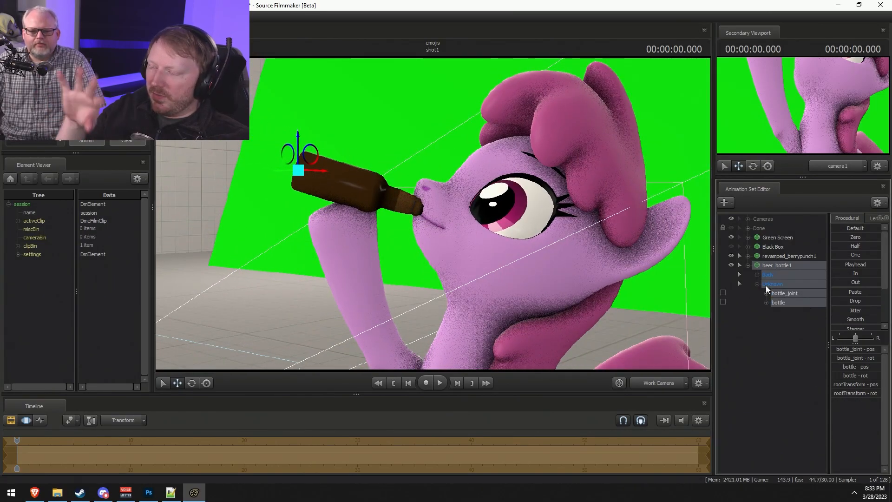
left_click(748, 256)
left_click(748, 256)
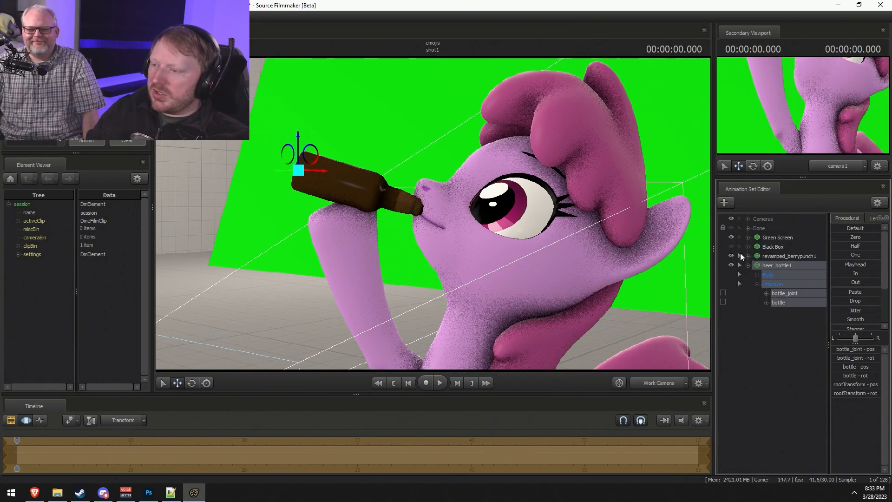
left_click(762, 256)
right_click(762, 259)
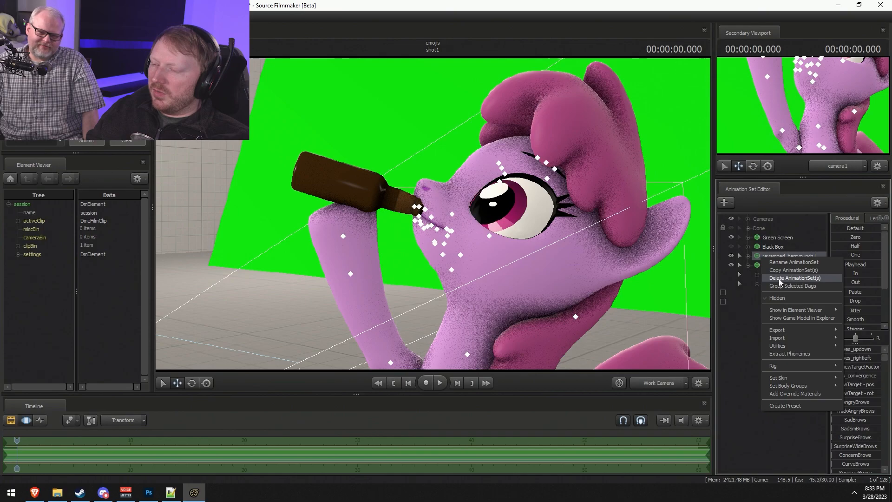
mouse_move(792, 349)
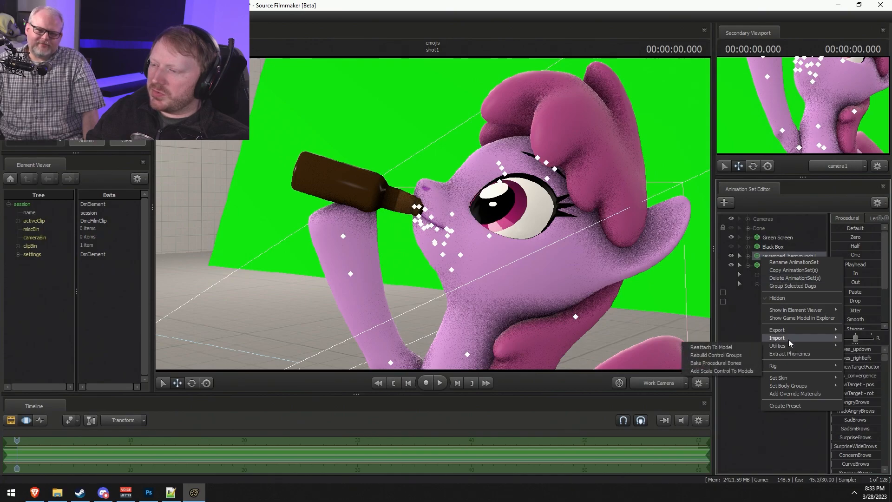
left_click(774, 298)
left_click(767, 331)
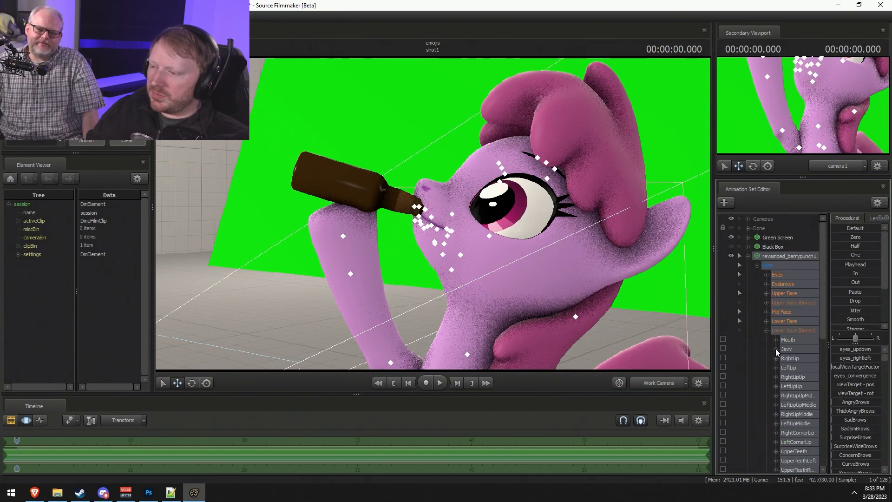
left_click(788, 327)
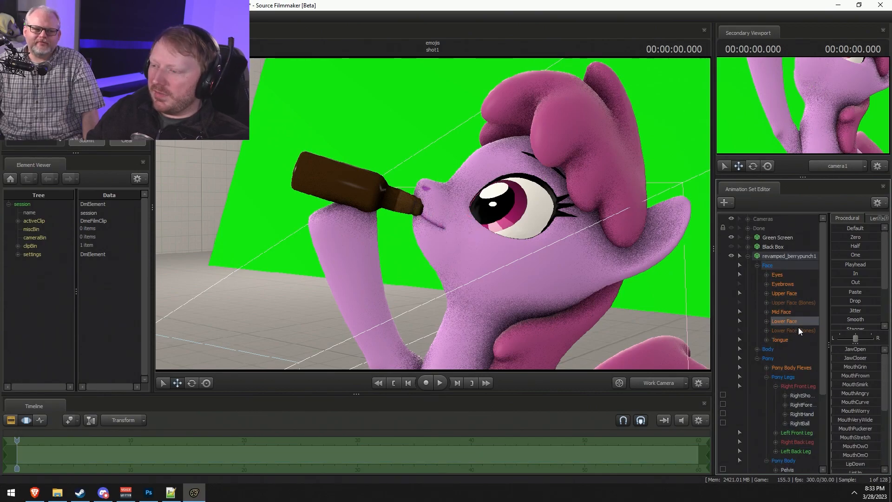
Narrow the pony's eyes by increasing the Upper Face Relaxed flex and partly raising LidRaise.
left_click(785, 293)
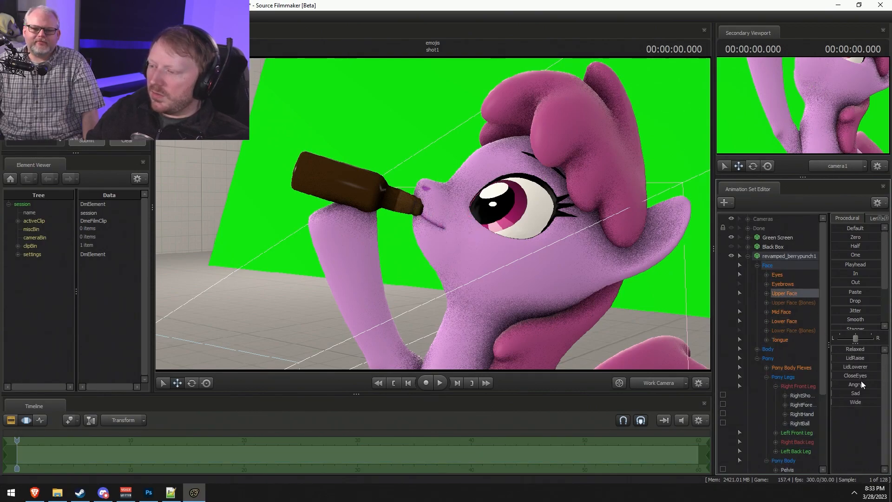
left_click_drag(855, 376, 866, 349)
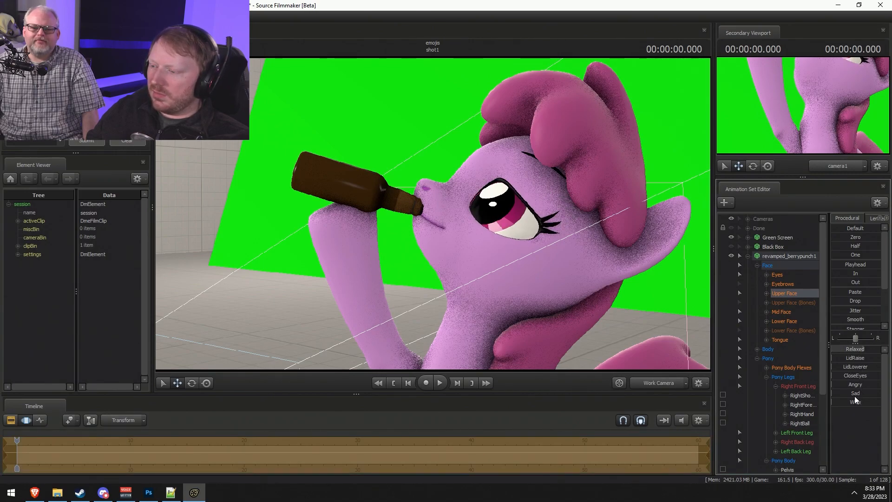
left_click_drag(854, 358, 866, 357)
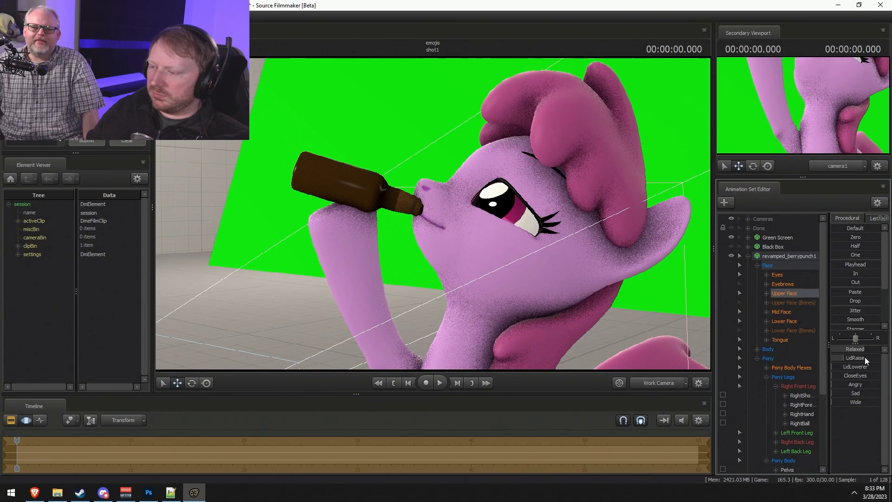
Set the revamped_berrypunch1 skin to the variant with smaller pupils.
left_click(778, 256)
right_click(777, 255)
mouse_move(797, 374)
left_click(866, 392)
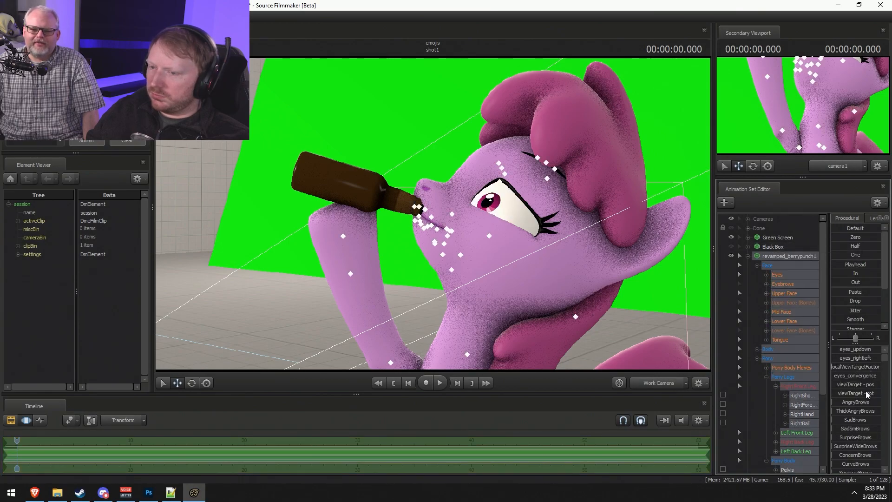
Turn the pony's eyes inward toward the bottle using the view target and eyes_convergence.
left_click(777, 275)
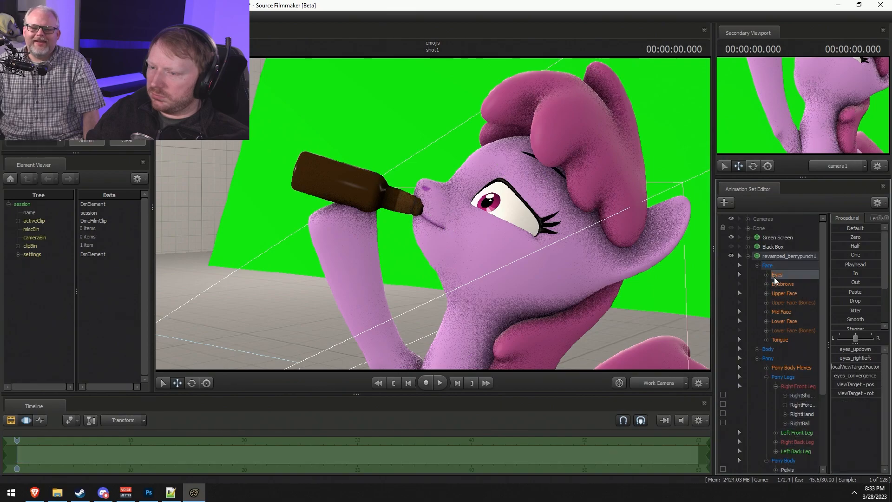
left_click_drag(404, 193, 397, 190)
key("s")
left_click_drag(382, 120, 365, 87)
left_click_drag(424, 111, 507, 149, "alt")
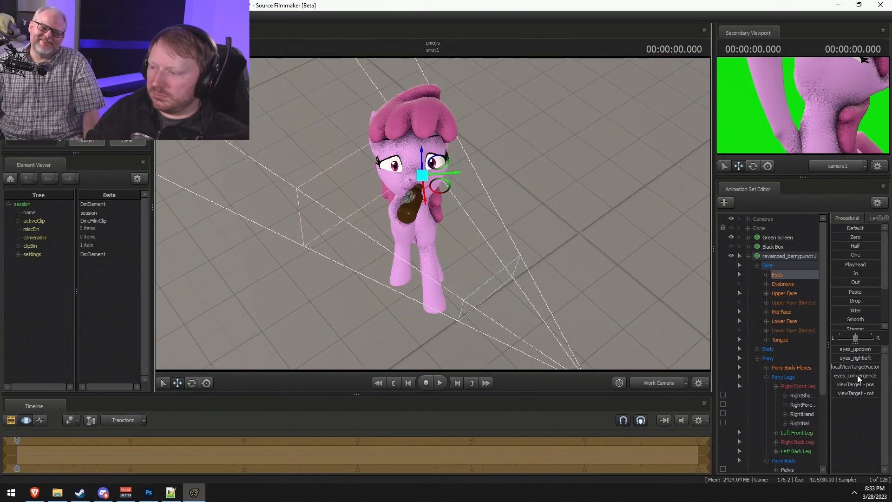
left_click_drag(868, 376, 872, 376)
left_click_drag(444, 214, 471, 235)
key("w")
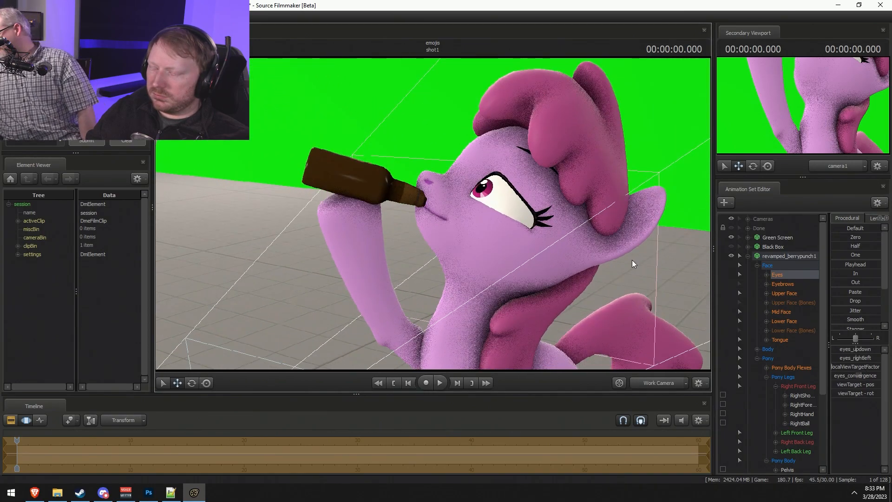
Increase the DespondentBrows flex and move the LeftEyeBrow bone down so the brow sits closer above the eye.
left_click(784, 285)
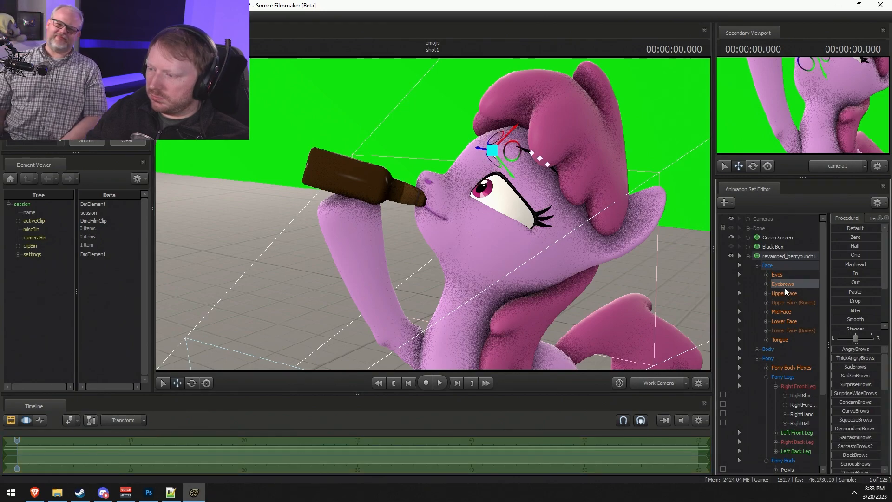
left_click(849, 429)
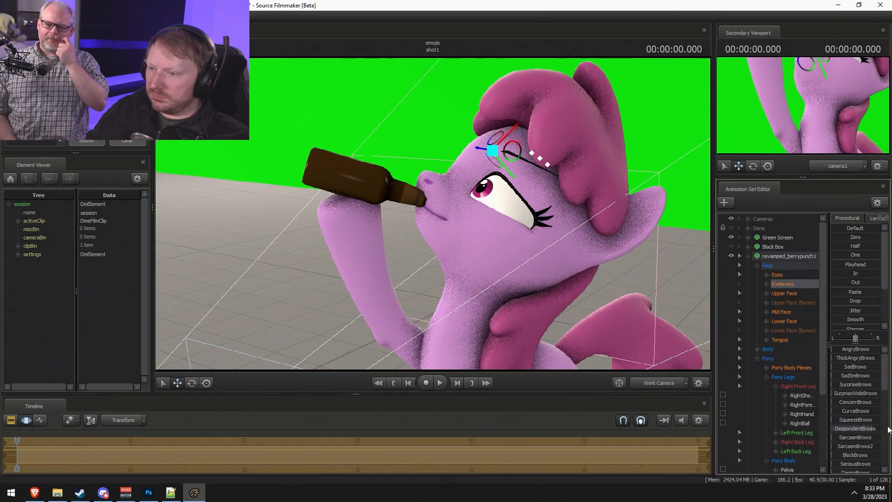
left_click(541, 159)
left_click(542, 163)
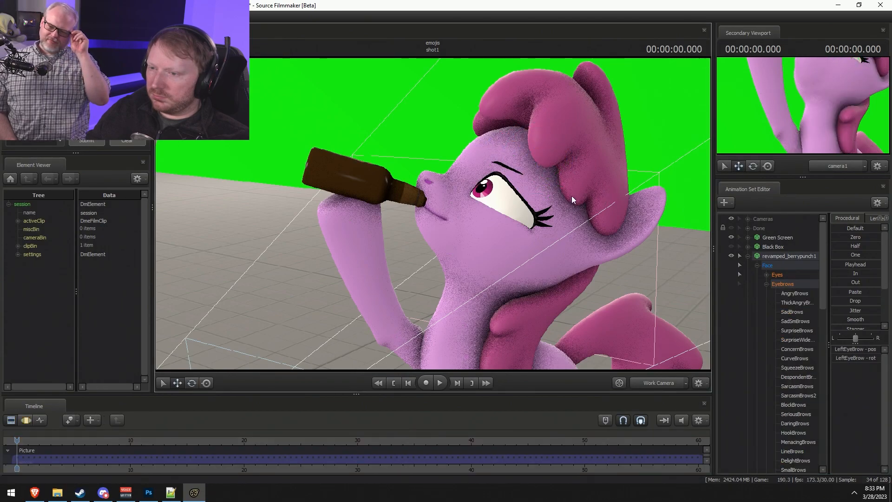
key("e")
key("w")
left_click_drag(536, 175, 471, 210, "alt")
left_click_drag(538, 193, 587, 143)
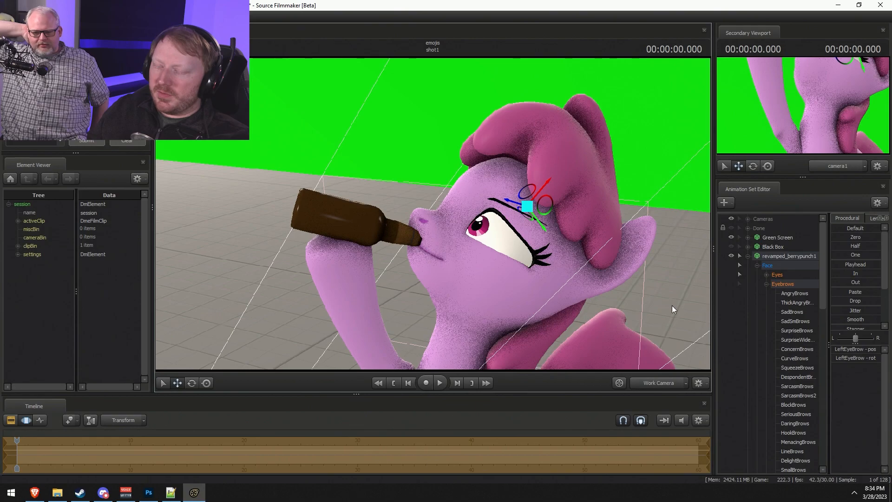
left_click_drag(611, 290, 606, 320)
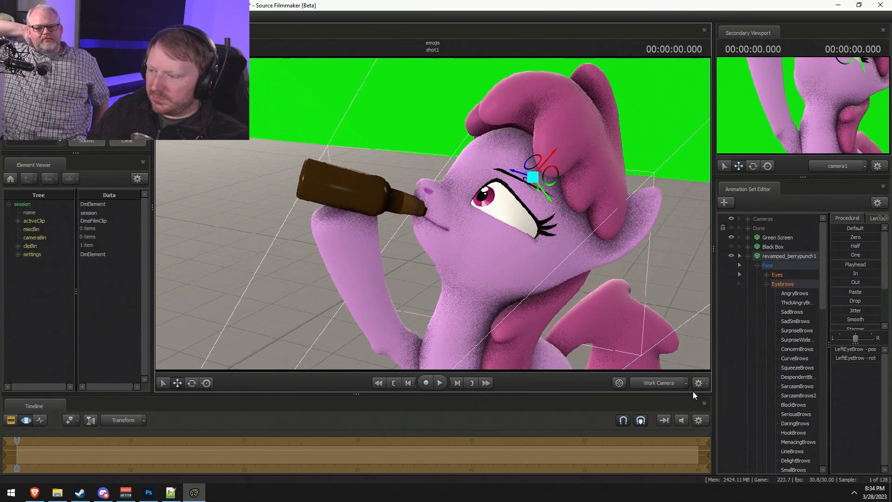
Open the pony's mouth around the bottle neck with the Lower Face MouthO and MouthPuckerer flexes.
left_click(767, 284)
left_click(775, 323)
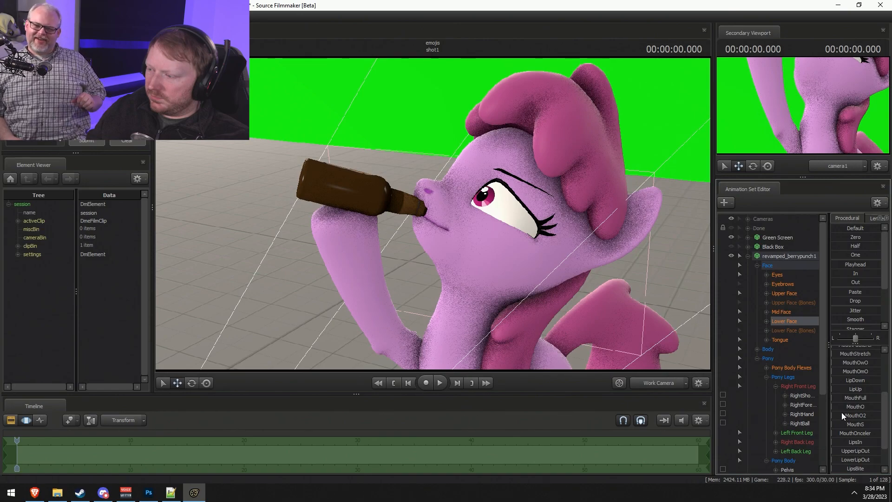
left_click_drag(844, 406, 859, 406)
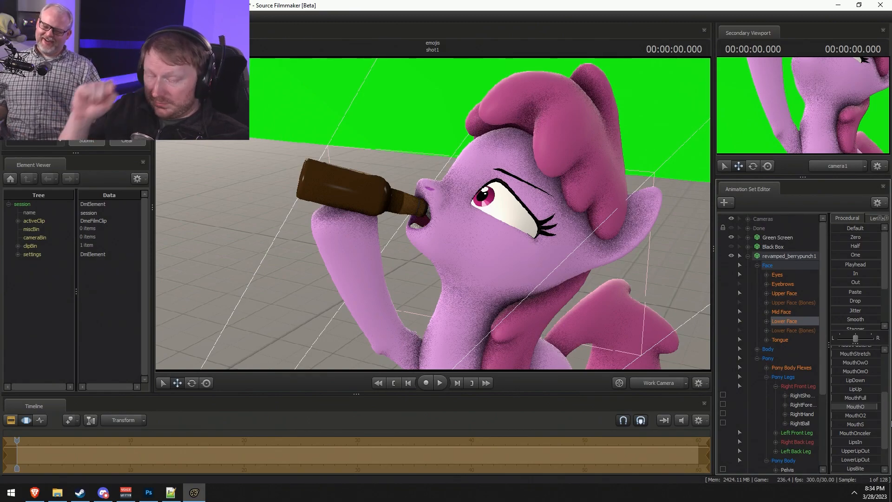
left_click_drag(866, 405, 865, 406)
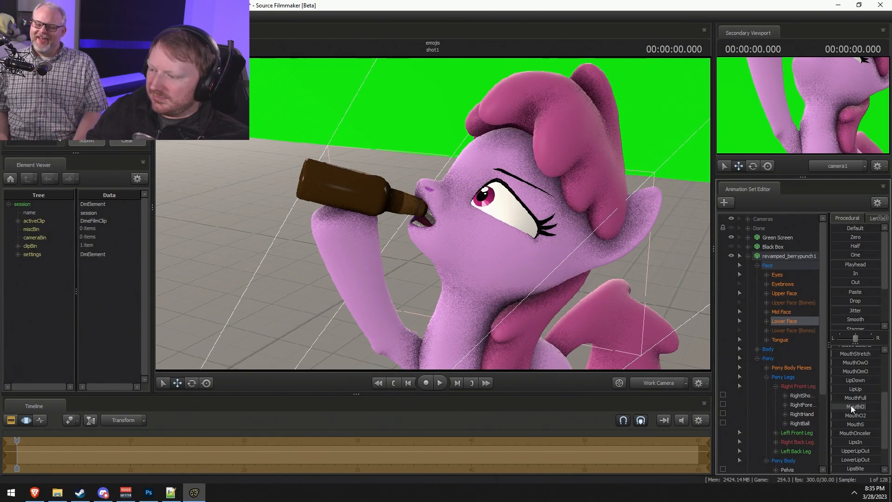
left_click_drag(843, 348, 874, 358)
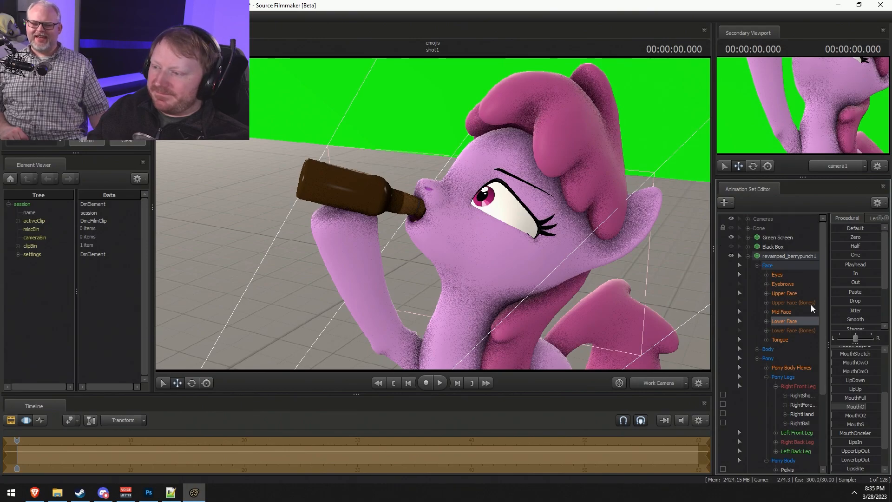
scroll(858, 356, "up", 3)
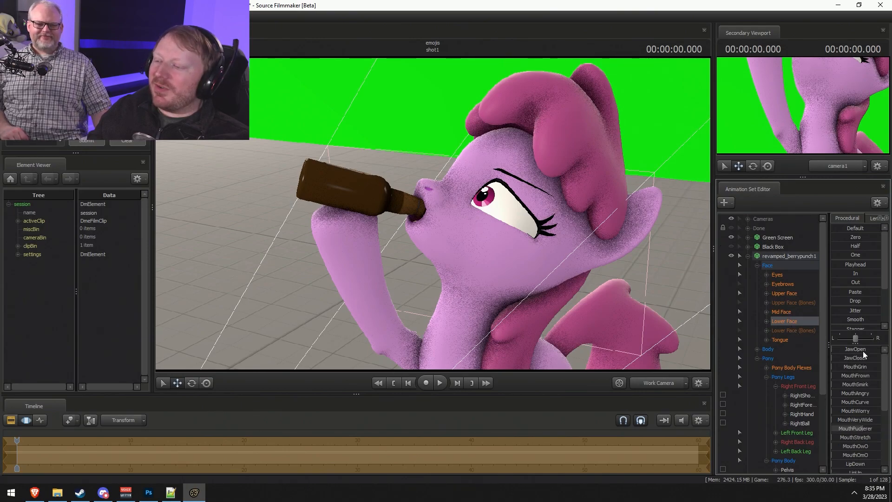
scroll(802, 450, "down", 4)
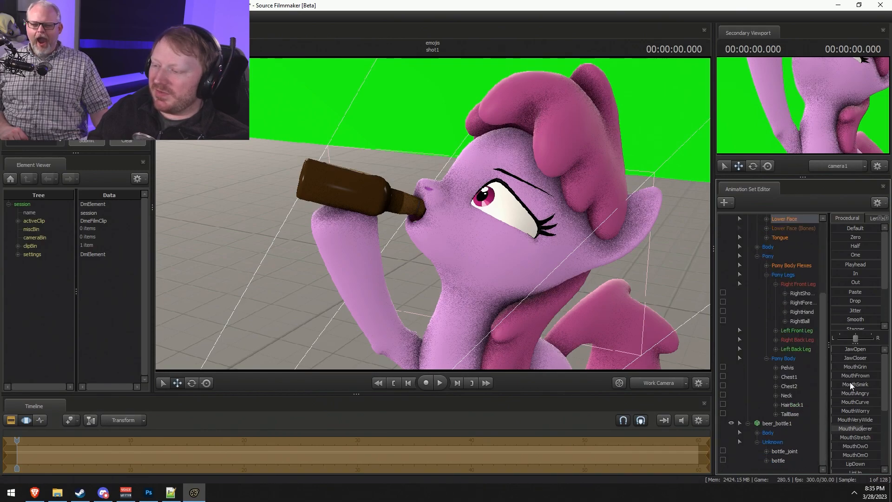
Adjust the pony's Lower Face MouthO and MouthPuckerer sliders to shape the lips around the bottle neck.
scroll(852, 378, "down", 2)
left_click_drag(857, 436, 848, 436)
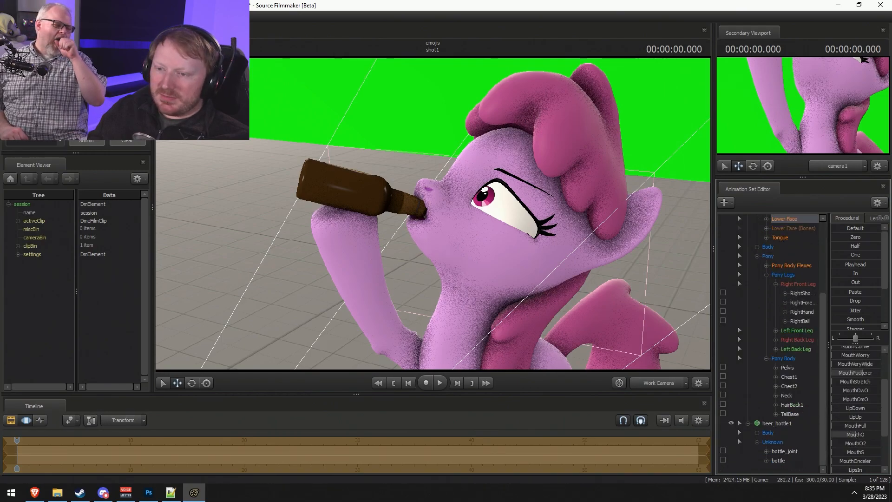
left_click_drag(847, 374, 865, 382)
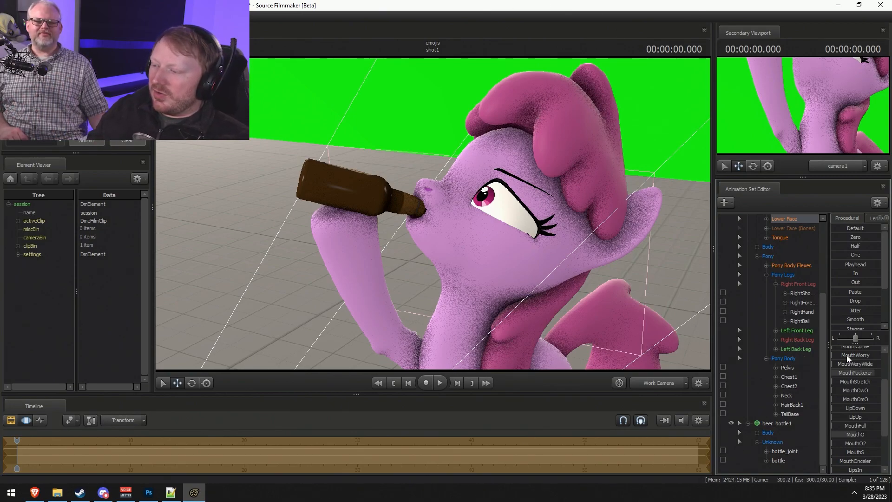
Adjust the JawCloser slider so the pony's jaw closes in toward the bottle.
scroll(845, 354, "up", 2)
left_click_drag(863, 357, 876, 358)
left_click_drag(511, 242, 509, 200)
left_click_drag(438, 227, 439, 214)
key("w")
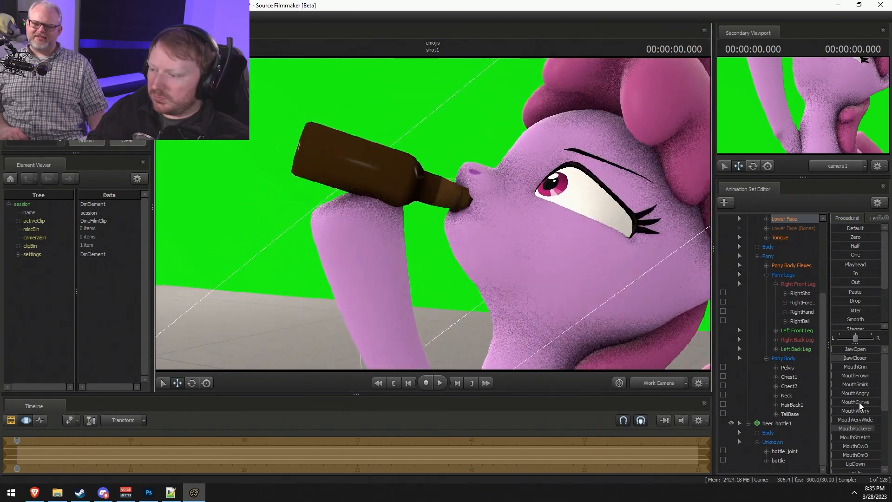
Fine-tune the MouthO slider so the lips fit more closely around the bottle opening.
scroll(865, 423, "down", 2)
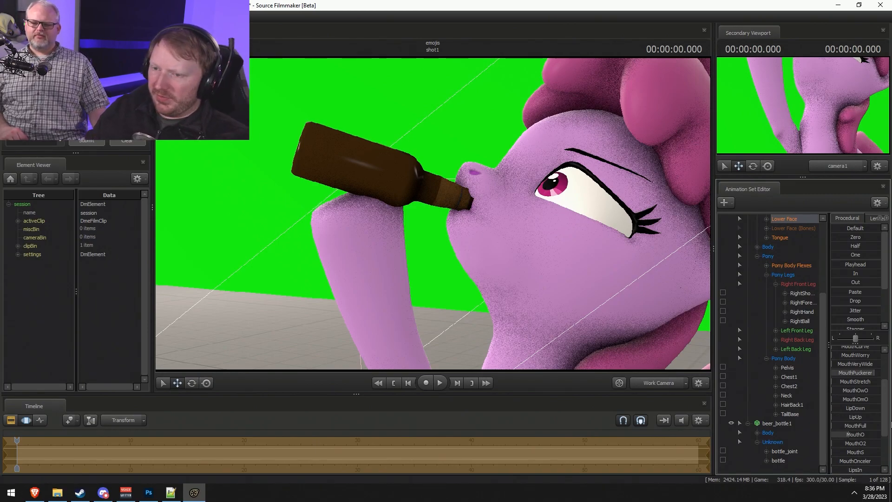
mouse_move(863, 437)
left_mouse_down()
mouse_move(877, 437)
mouse_move(858, 435)
left_mouse_up()
key("s")
left_click_drag(529, 257, 538, 253)
scroll(871, 402, "up", 2)
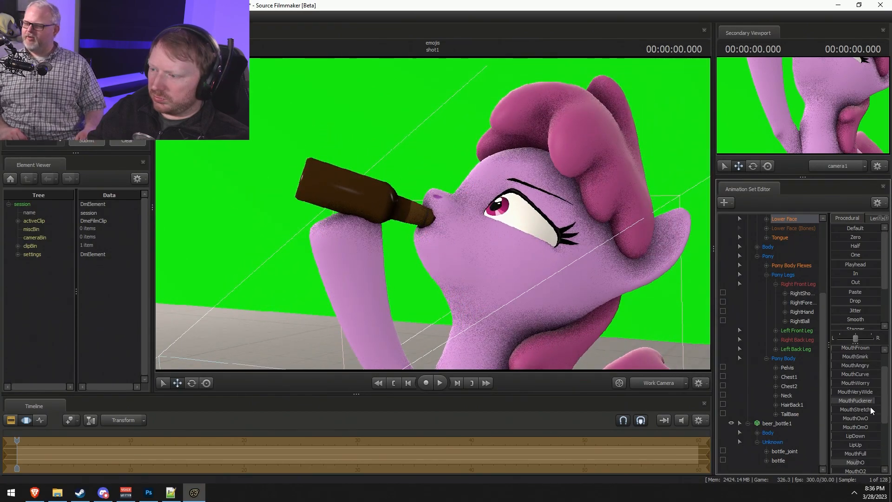
Collapse the Pony group and rotate the bottle bone of beer_bottle1 so the bottle tips more steeply toward the mouth.
scroll(779, 260, "up", 4)
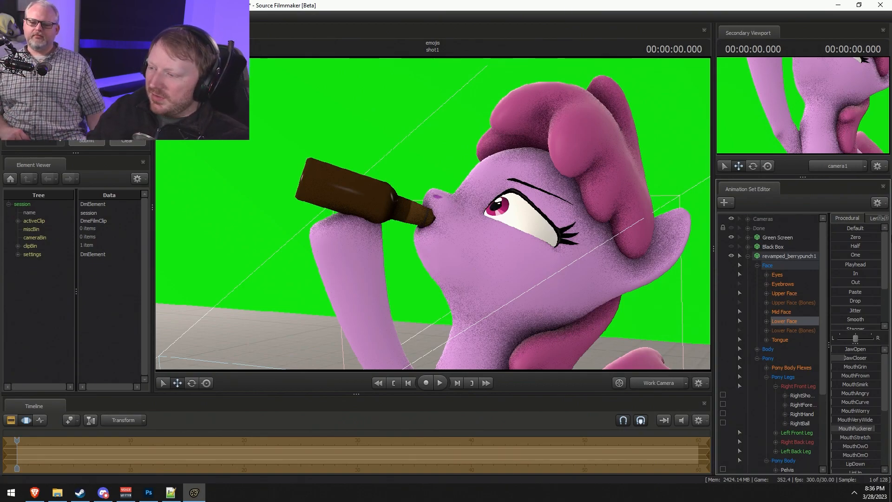
left_click_drag(472, 293, 416, 302)
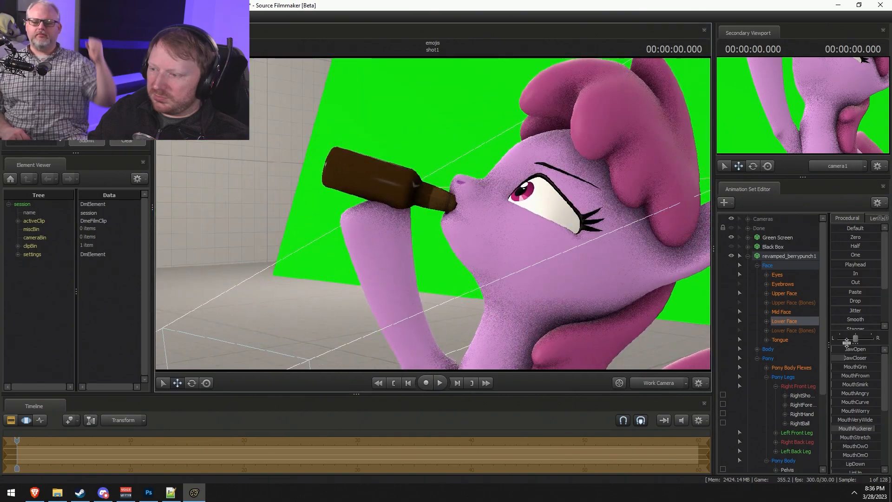
left_click(759, 359)
left_click(775, 396)
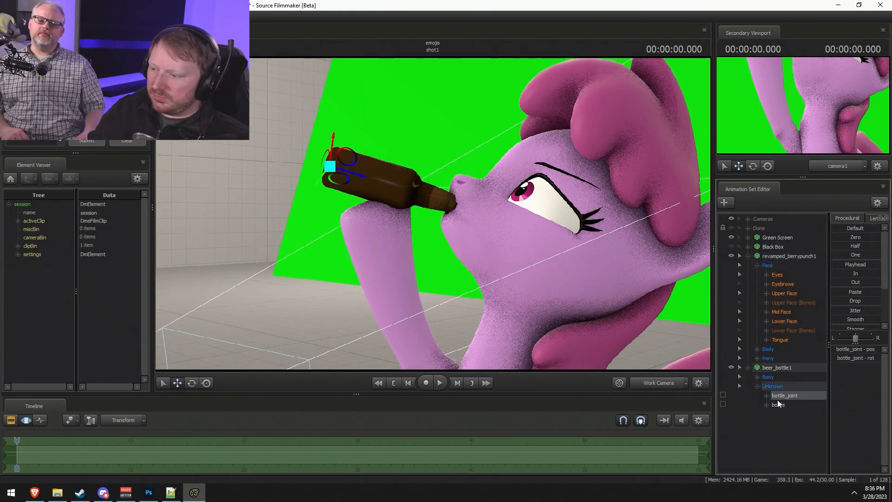
left_click(778, 404)
key("e")
left_click_drag(364, 165, 339, 252)
key("w")
key("e")
Reposition the tilted bottle so its neck sits between the pony's lips and its body rests against the raised hoof.
left_click_drag(440, 233, 425, 213, "alt")
key("w")
left_click_drag(343, 222, 431, 216)
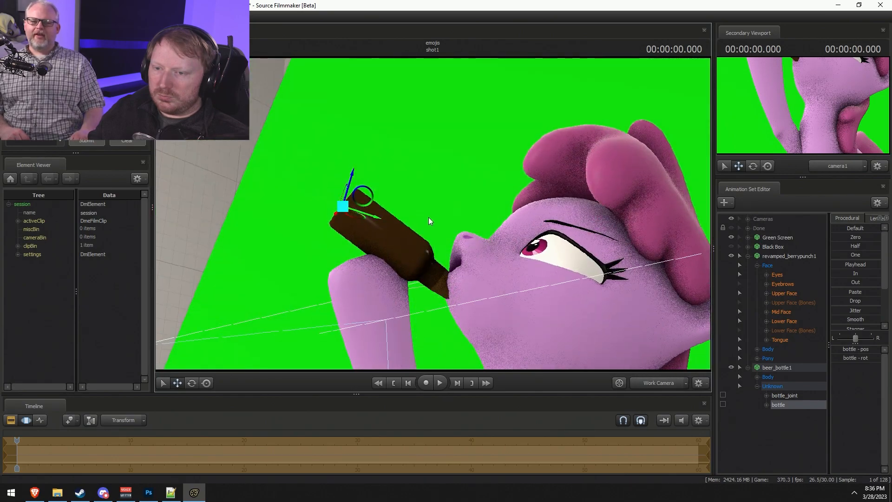
left_click_drag(344, 206, 389, 210)
left_click_drag(412, 230, 456, 321)
left_click_drag(472, 220, 434, 213)
left_click(777, 275)
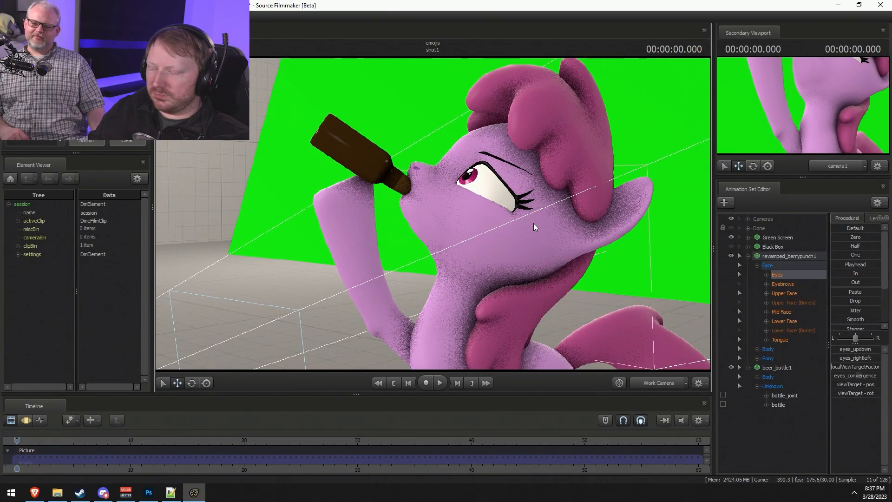
key("F3")
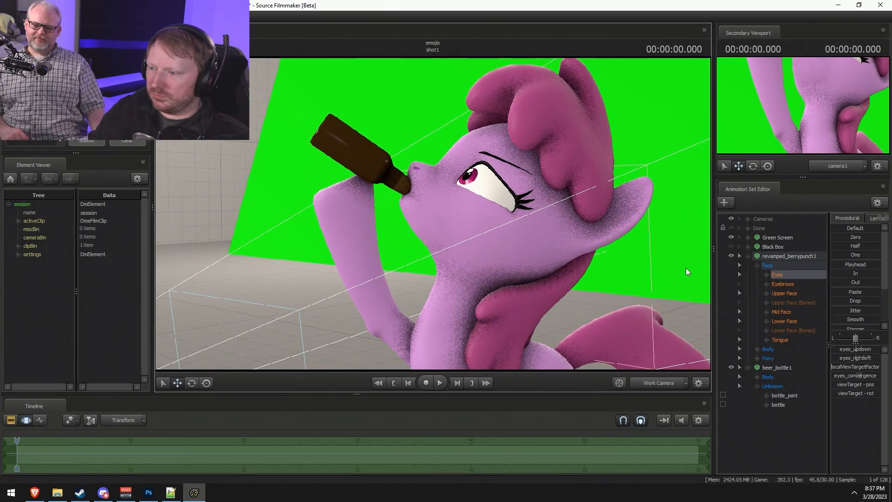
left_click(781, 311)
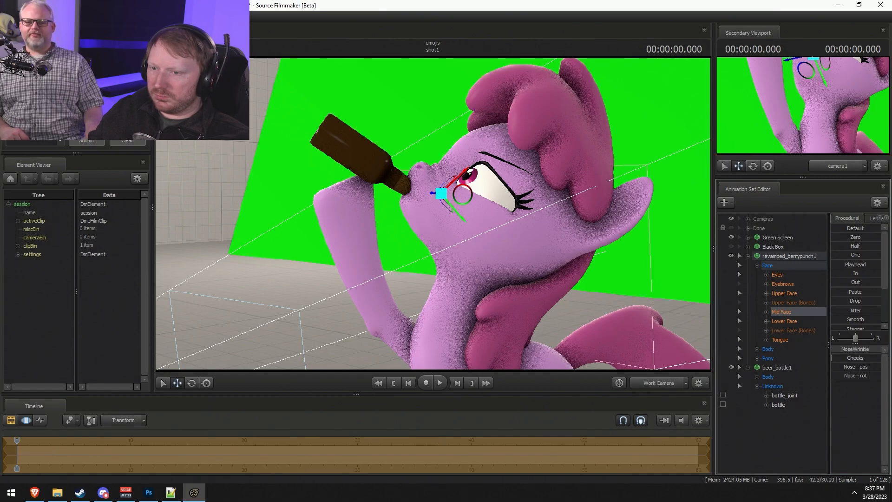
key("w")
left_click_drag(537, 261, 538, 258)
key("ctrl")
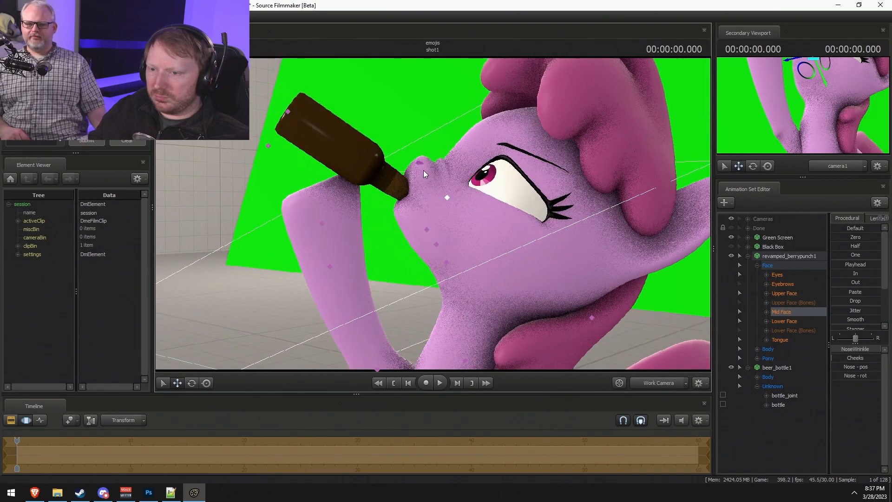
left_click(447, 197)
left_click(766, 303)
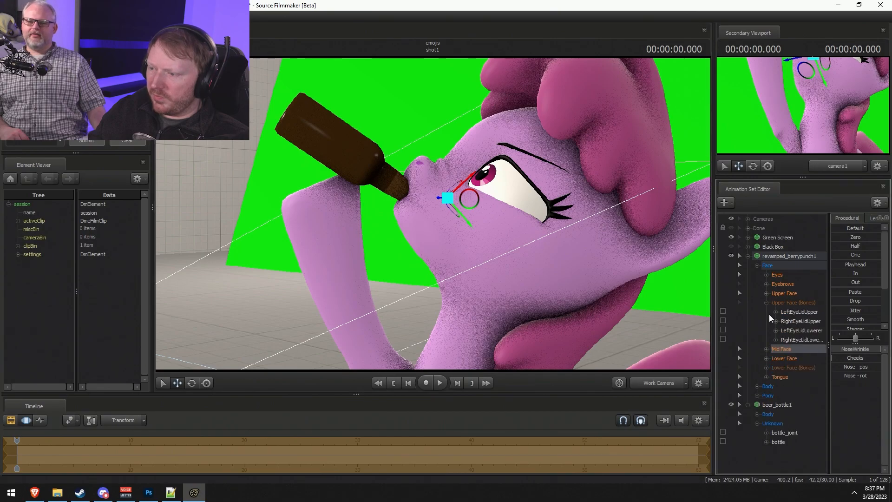
left_click(766, 303)
Move the Nose bone in the Mid Face group slightly up and away from the face.
left_click(767, 311)
left_click(787, 340)
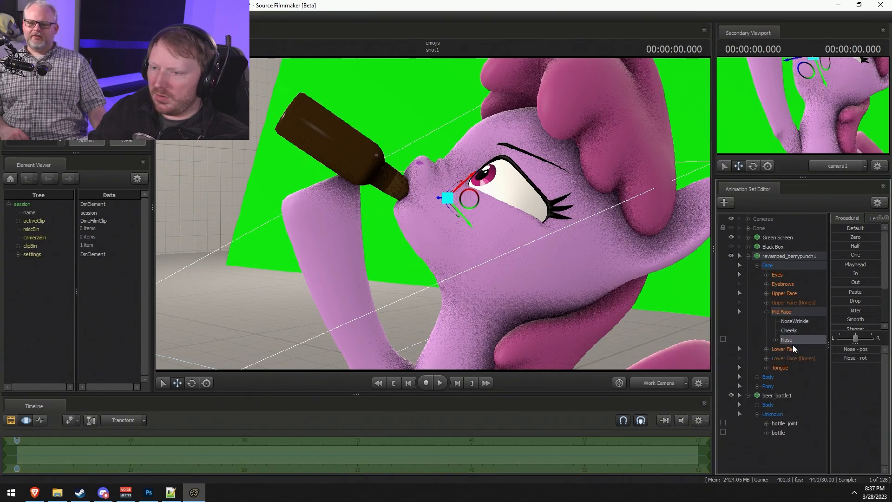
left_click_drag(468, 197, 461, 194)
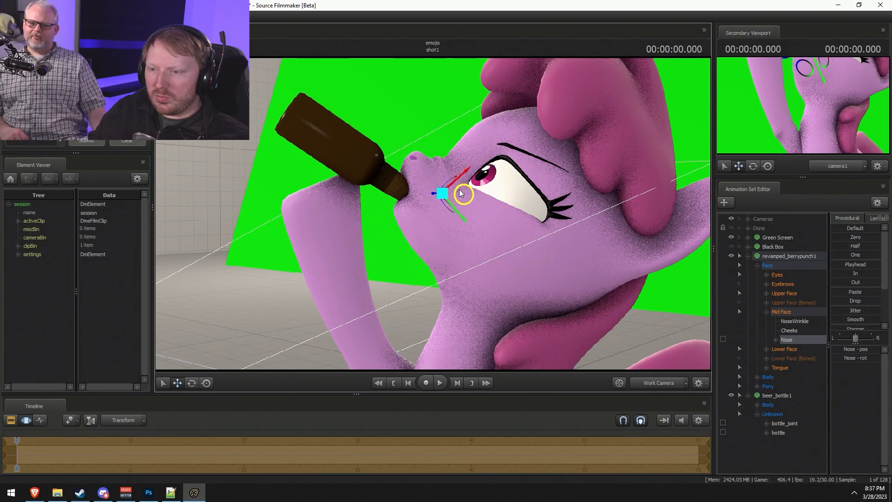
key("e")
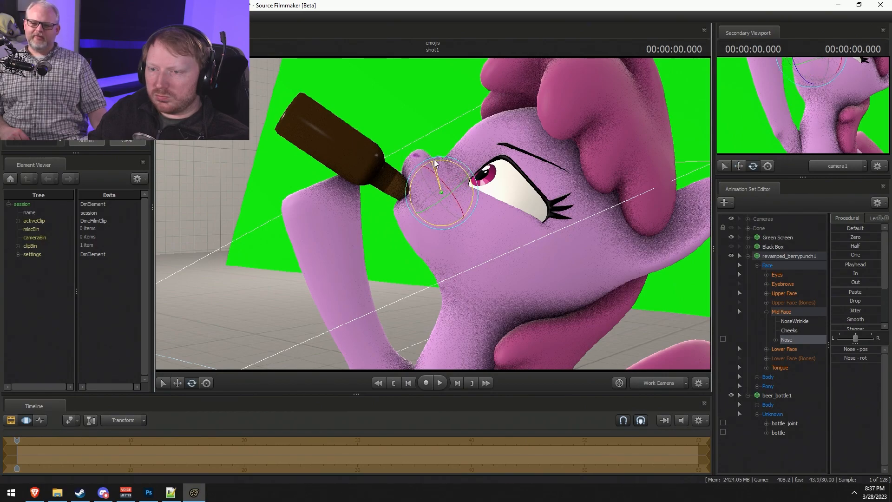
key("w")
left_click(464, 195)
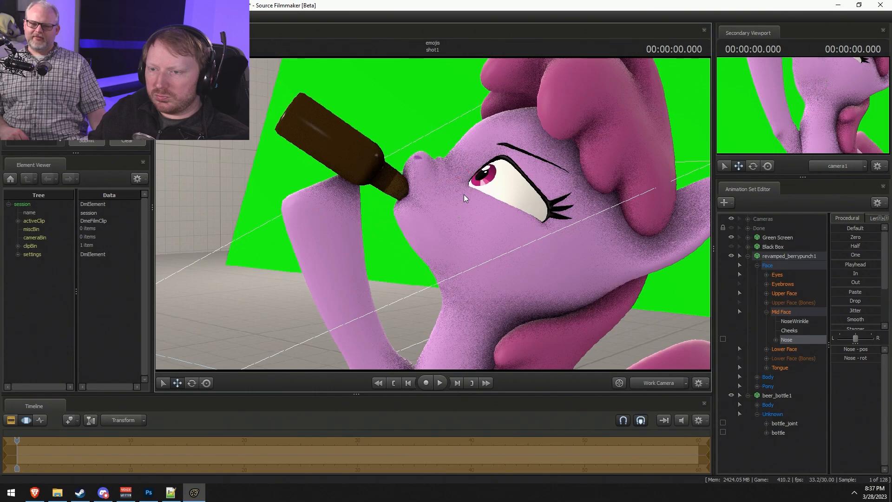
key("F2")
left_click_drag(466, 202, 706, 325, "alt")
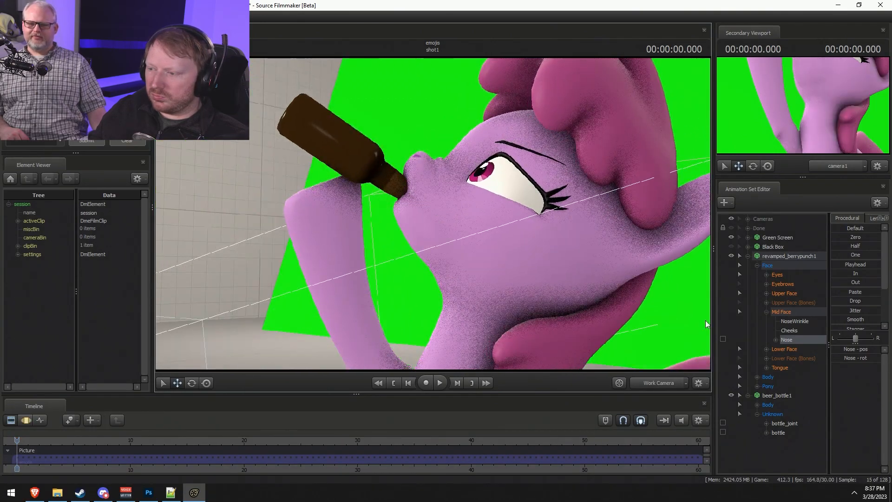
Reduce the Lower Face DrinkingNeck slider to zero.
left_click(790, 349)
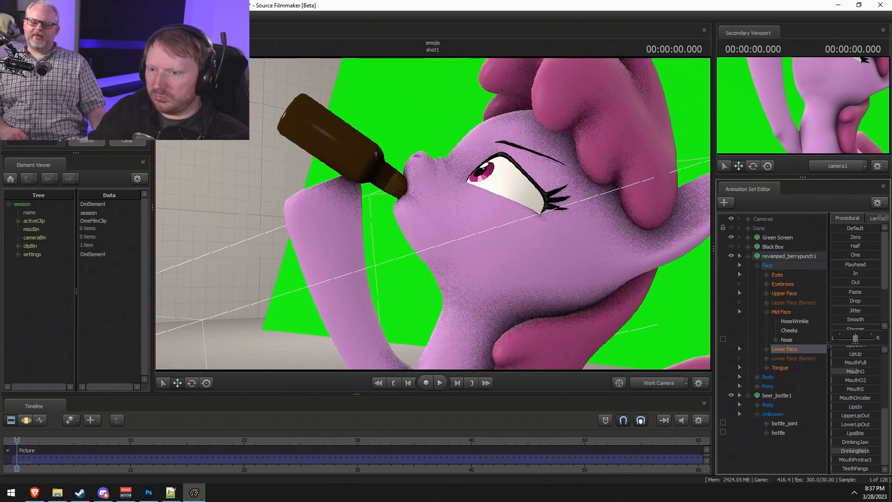
key("F3")
mouse_move(846, 451)
left_mouse_down()
mouse_move(877, 451)
mouse_move(833, 451)
mouse_move(873, 443)
mouse_move(832, 442)
left_mouse_up()
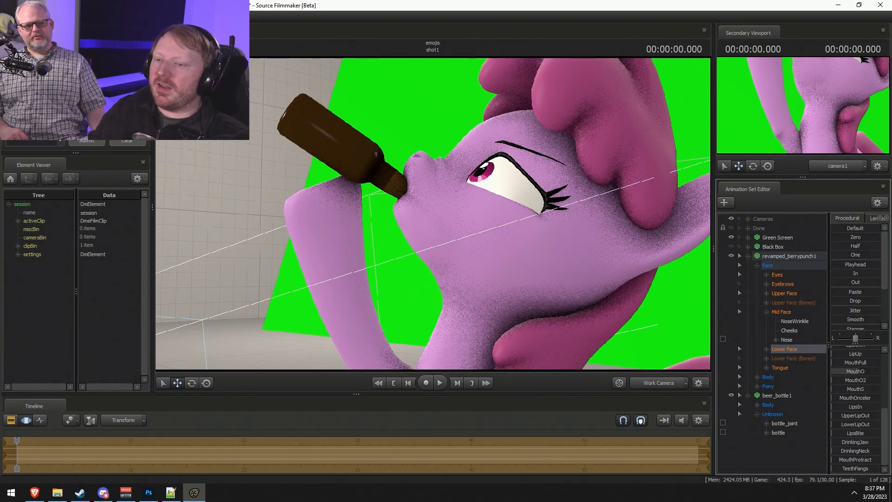
Open the pony's eyes with the Upper Face controls by lowering LidRaise and raising Wide to its maximum.
left_click_drag(435, 272, 435, 218)
left_click_drag(590, 235, 584, 200)
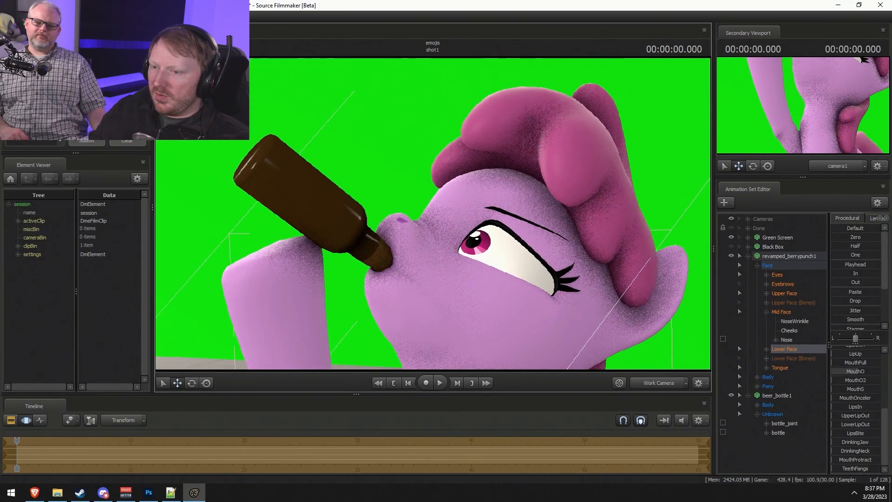
left_click_drag(550, 237, 549, 265)
left_click(795, 294)
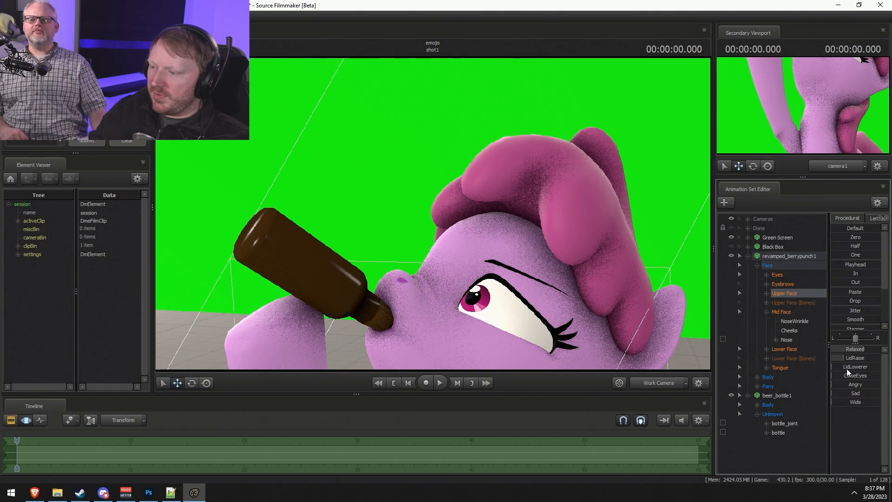
mouse_move(862, 356)
left_mouse_down()
mouse_move(868, 367)
mouse_move(854, 363)
left_mouse_up()
left_click_drag(843, 403, 880, 403)
Move the Eyes viewTarget in front of the pony so her gaze points forward past the bottle.
left_click_drag(581, 265, 574, 229)
left_click(781, 275)
key("s")
left_click_drag(309, 88, 274, 170)
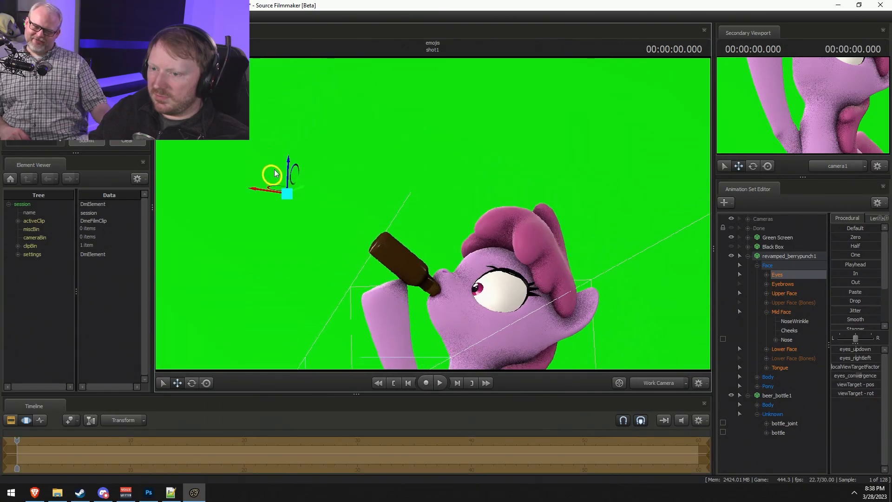
left_click_drag(433, 206, 433, 214)
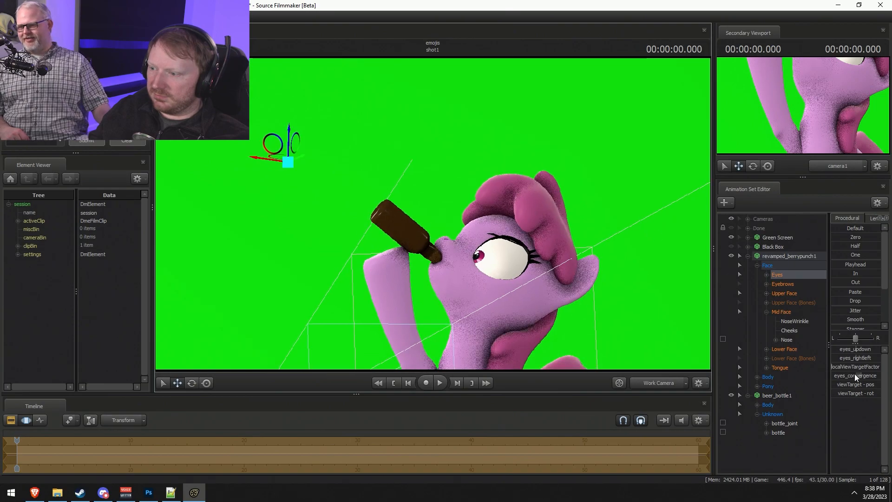
Move and rotate the left lower eyelid bone to reshape the lower edge of the widened eye.
left_click(790, 296)
key("w")
left_click_drag(414, 207, 436, 233)
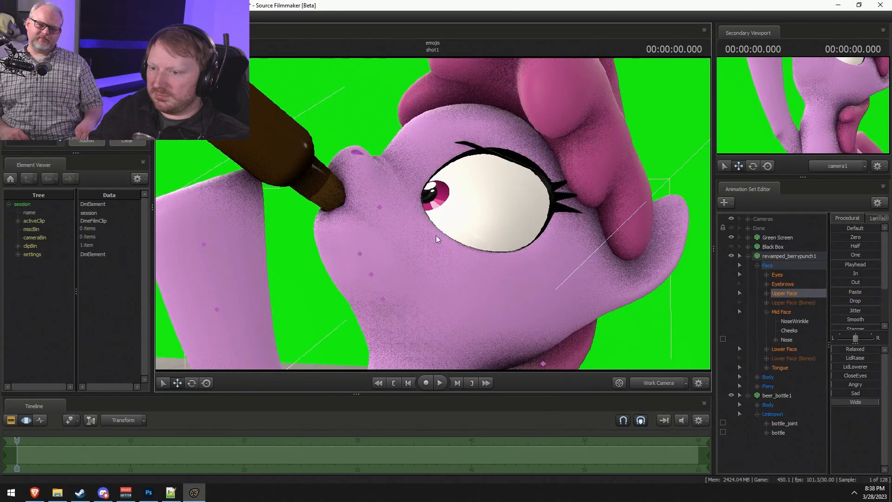
left_click(739, 302)
left_click(464, 242, "ctrl")
key("e")
left_click_drag(483, 268, 475, 234)
key("w")
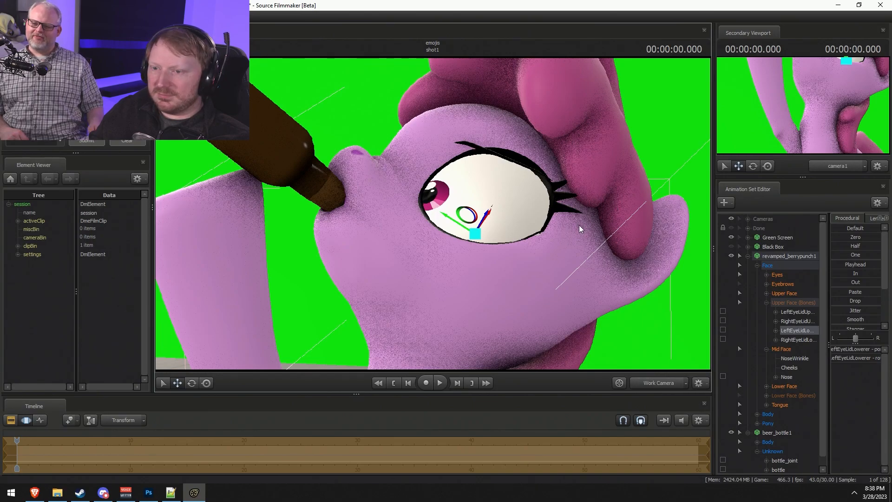
key("e")
left_click_drag(473, 271, 483, 269)
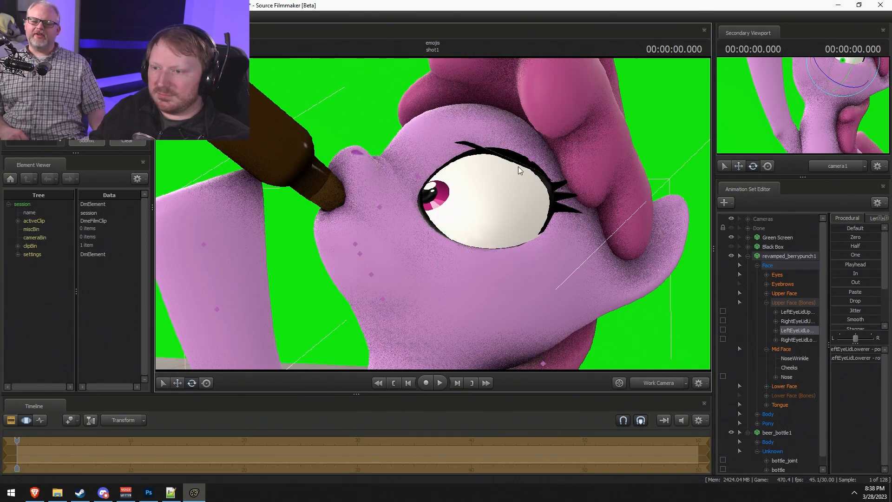
Rotate and shift the left upper eyelid bone to refine the upper edge of the widened eye.
left_click(531, 160, "ctrl")
left_click_drag(526, 188, 517, 186)
key("w")
left_click_drag(513, 152, 527, 167)
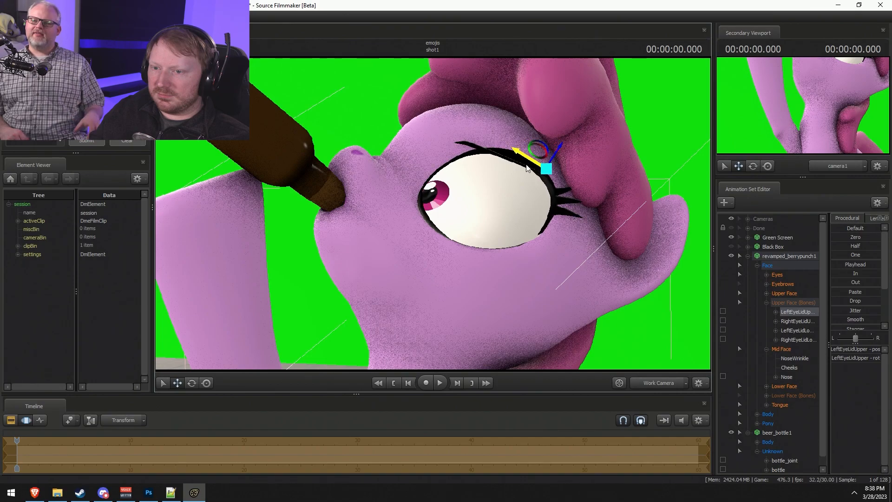
left_click_drag(495, 248, 442, 234)
left_click_drag(581, 246, 789, 273)
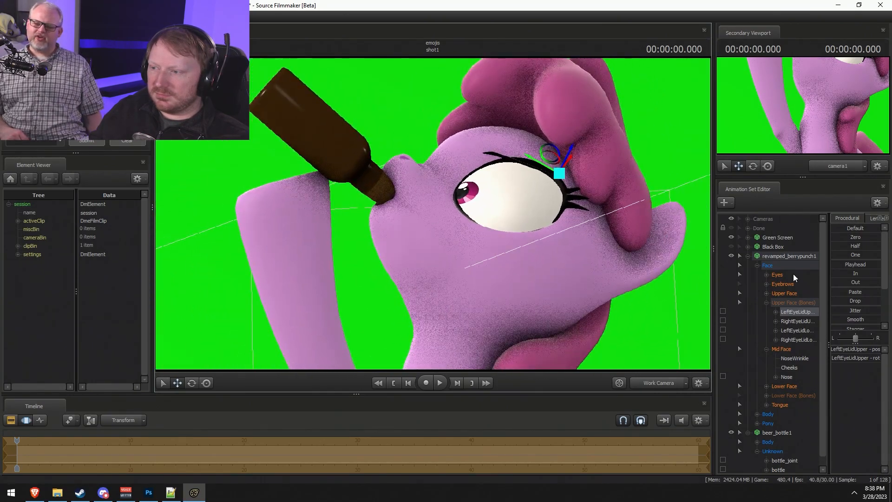
Check the pony's framing through camera1 and return the viewport to the Work Camera.
left_click(749, 219)
left_click(776, 227)
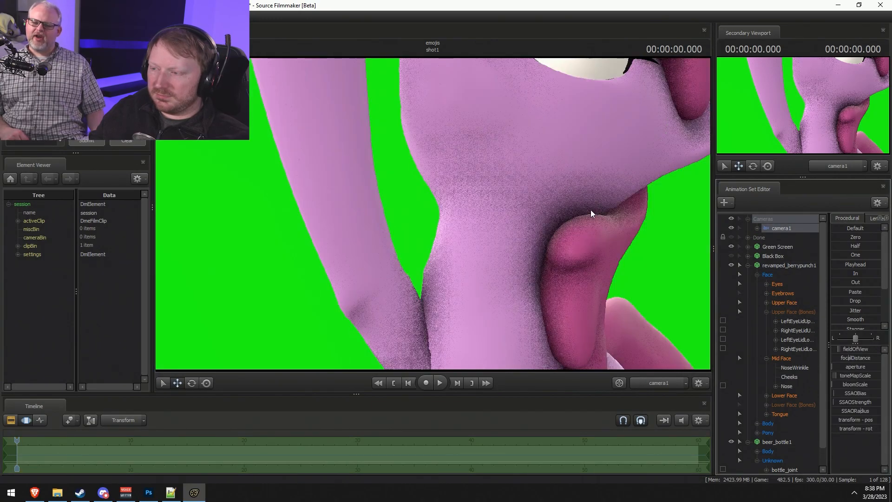
key("F2")
left_click(662, 385)
left_click(662, 385)
Select the pony and the beer bottle together and lower both into camera1's frame.
left_click(756, 267)
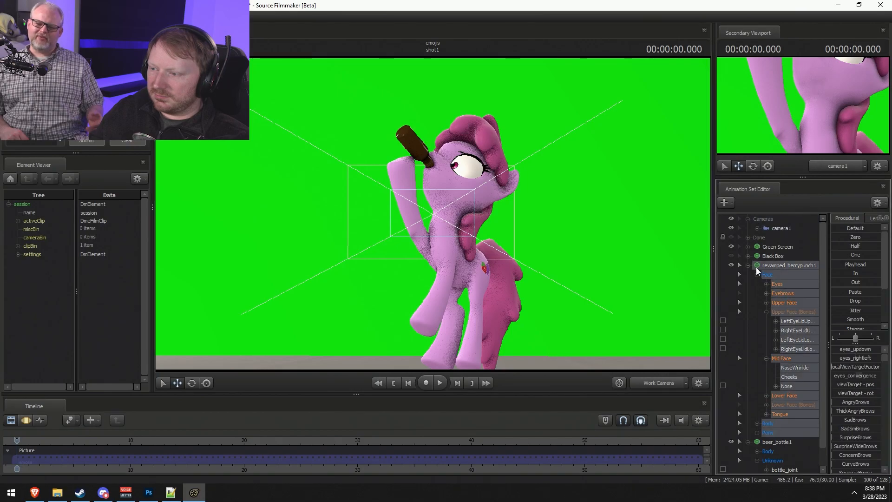
left_click(747, 265)
left_click(783, 276, "ctrl")
key("F3")
key("F2")
key("F3")
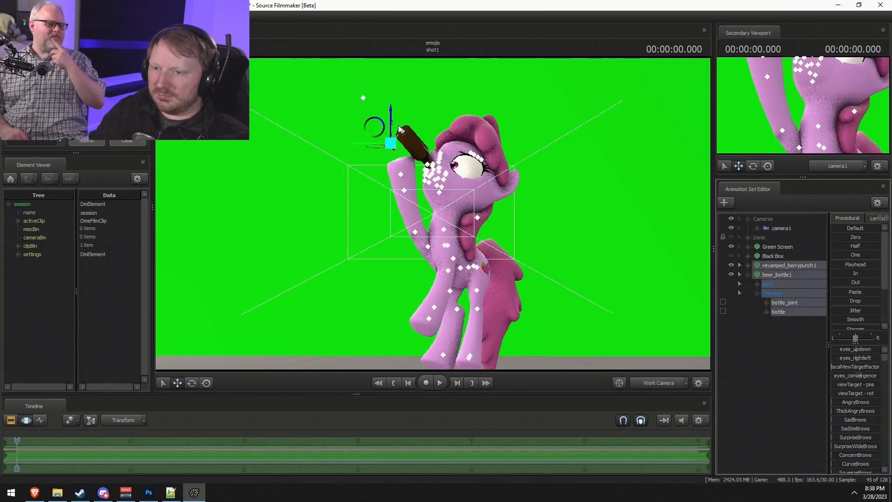
left_click_drag(390, 110, 391, 156)
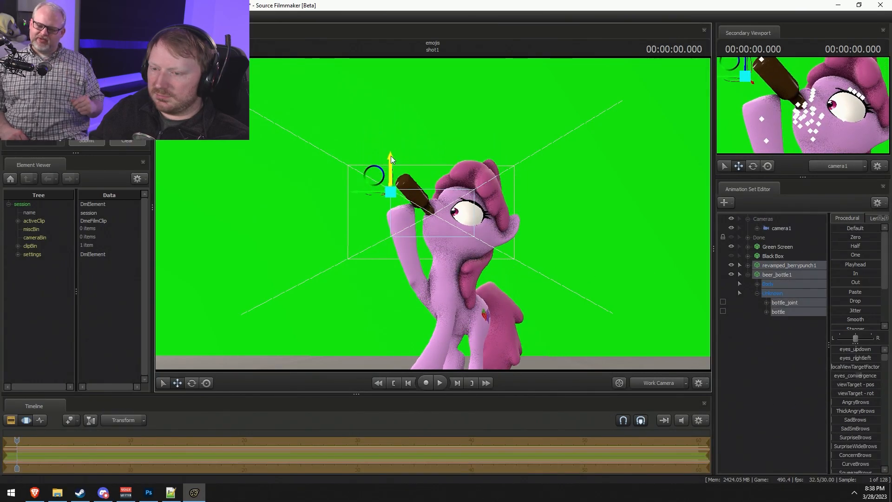
Shift the pony and bottle together horizontally to adjust their placement before camera1, and view the framing through camera1.
left_click_drag(449, 208, 446, 270, "alt")
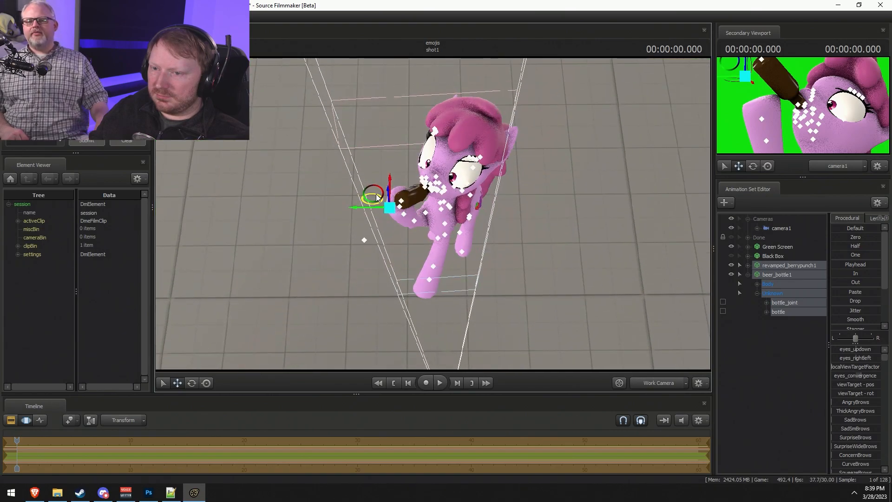
left_click_drag(377, 198, 428, 107)
key("ctrl+z")
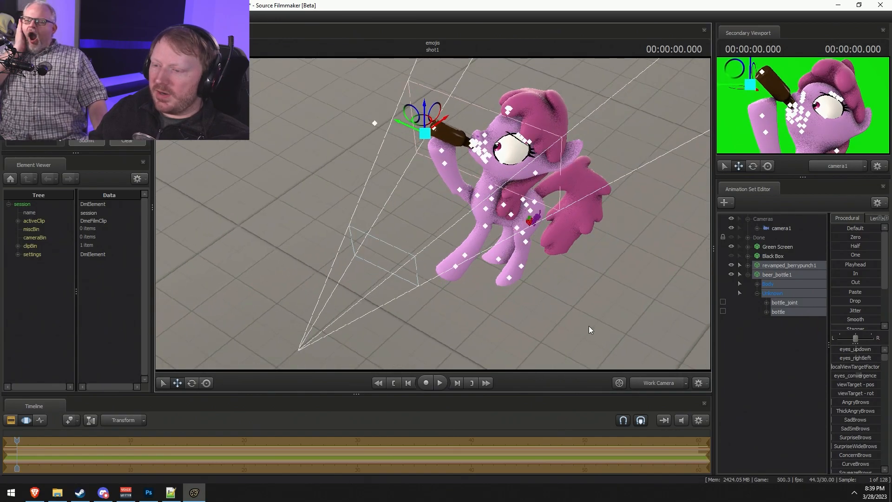
left_click(645, 382)
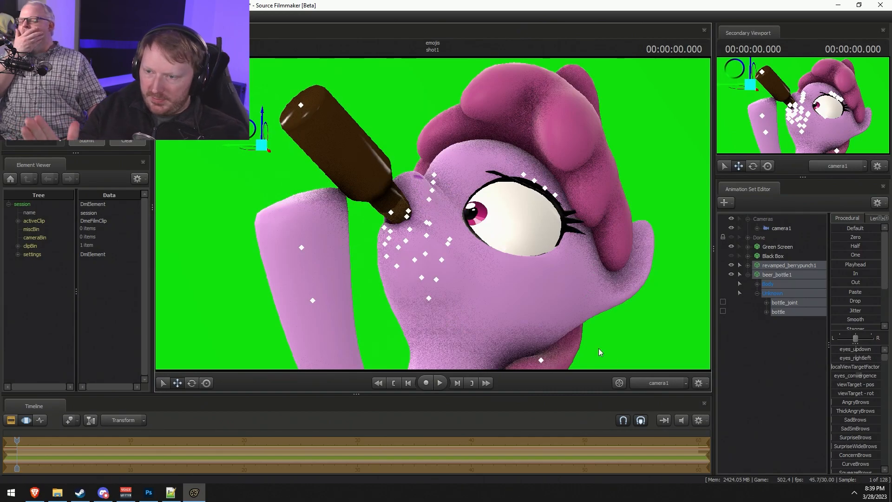
Rotate the pony and bottle together slightly to fine-tune their angle in the camera1 view.
key("e")
right_click(285, 148)
left_click(297, 152)
left_click_drag(274, 137, 296, 119)
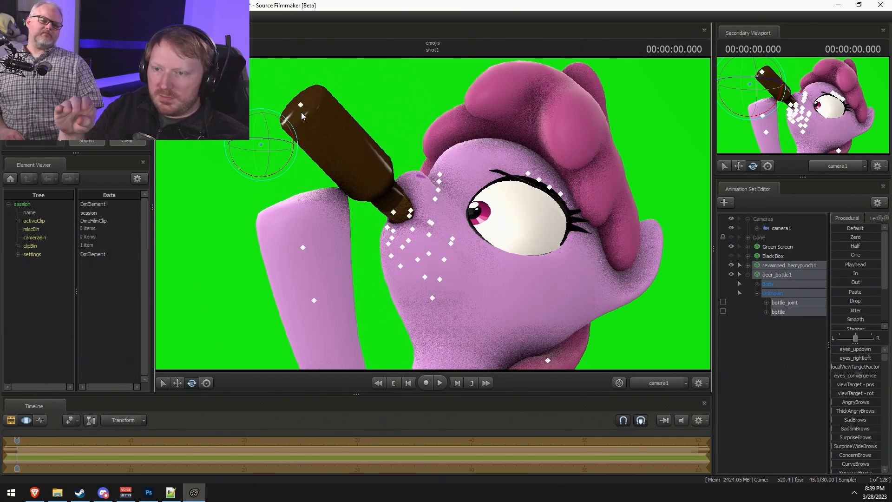
left_click(520, 285)
key("F2")
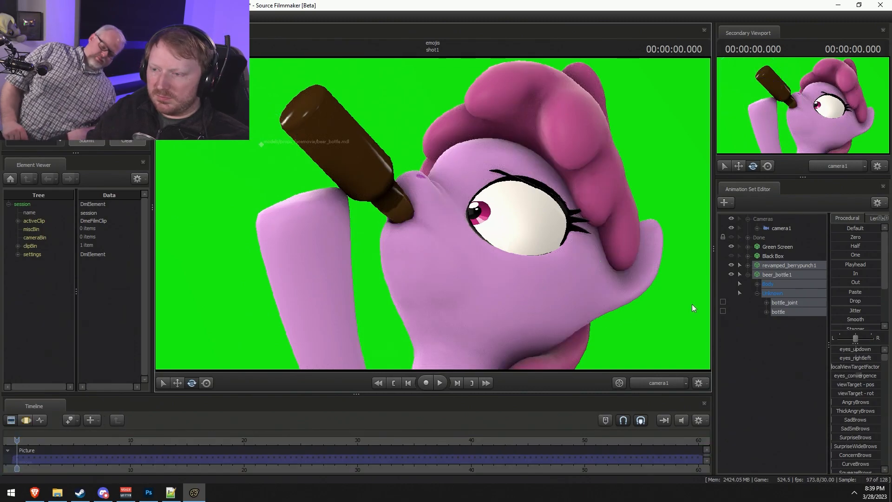
Increase the SurpriseBrows value in the pony's Eyebrows group to about half to raise her brows.
left_click(749, 265)
left_click(783, 293)
scroll(861, 405, "down", 3)
scroll(870, 428, "up", 3)
key("F3")
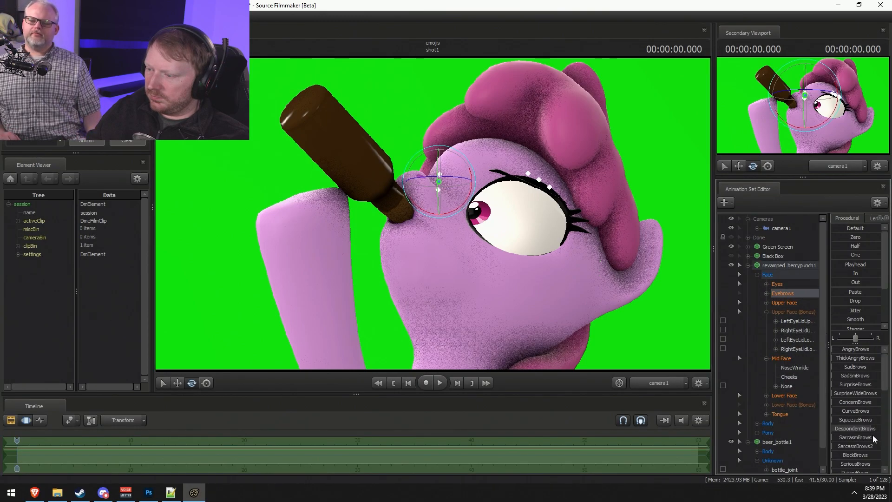
left_click_drag(846, 383, 863, 383)
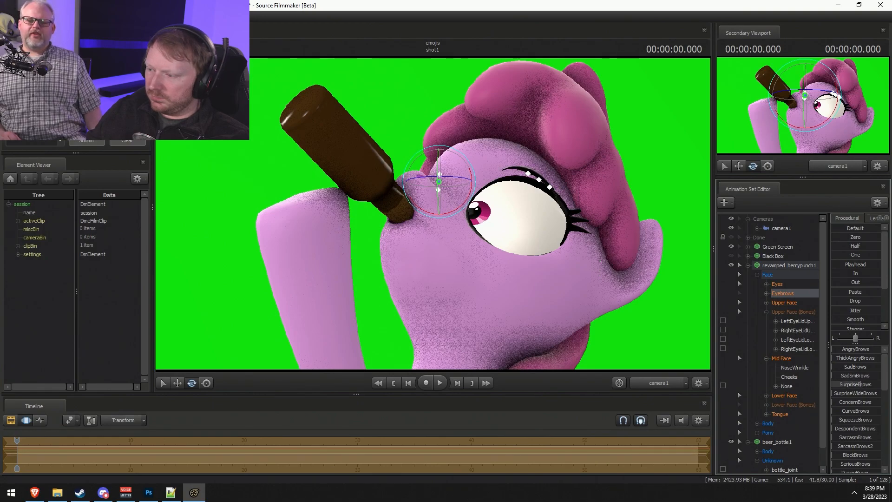
Move the LeftEyeBrow bone upward and rotate it to follow the widened eye.
left_click(539, 180)
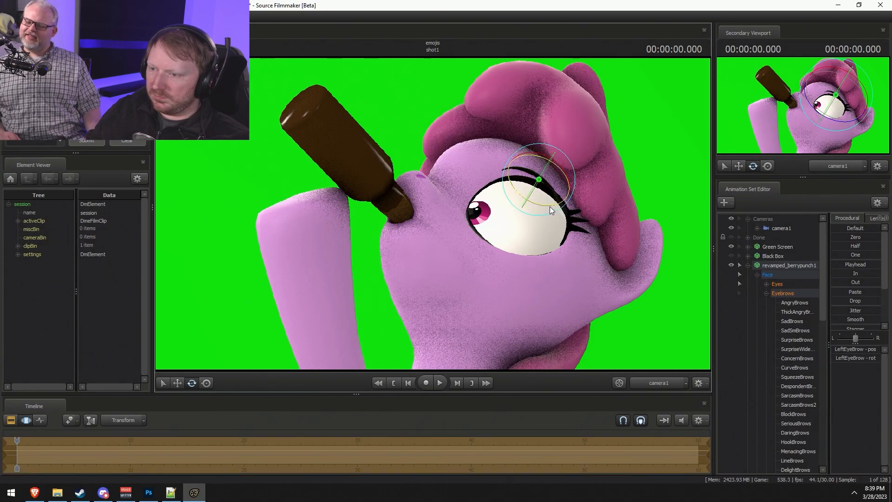
key("w")
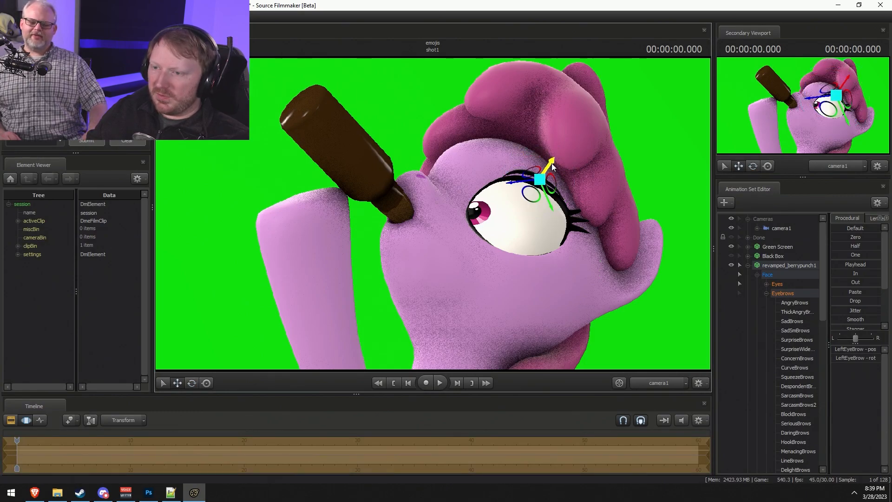
key("e")
left_click_drag(528, 199, 527, 195)
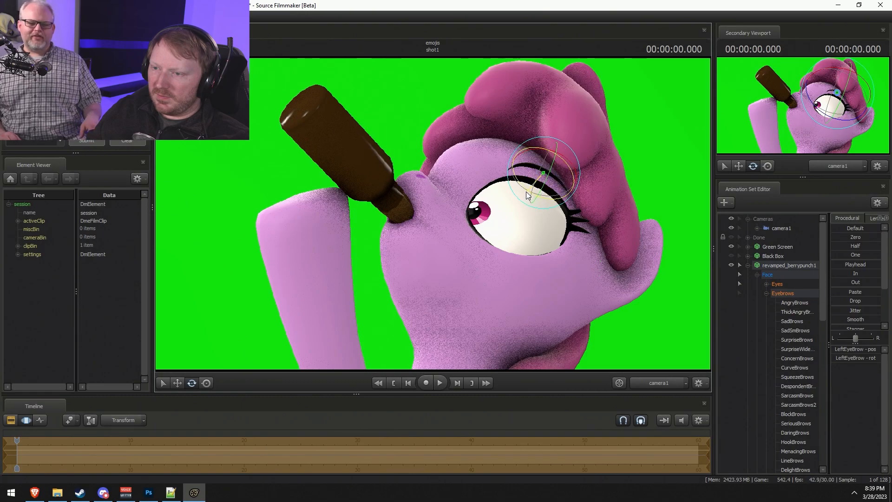
left_click(538, 215)
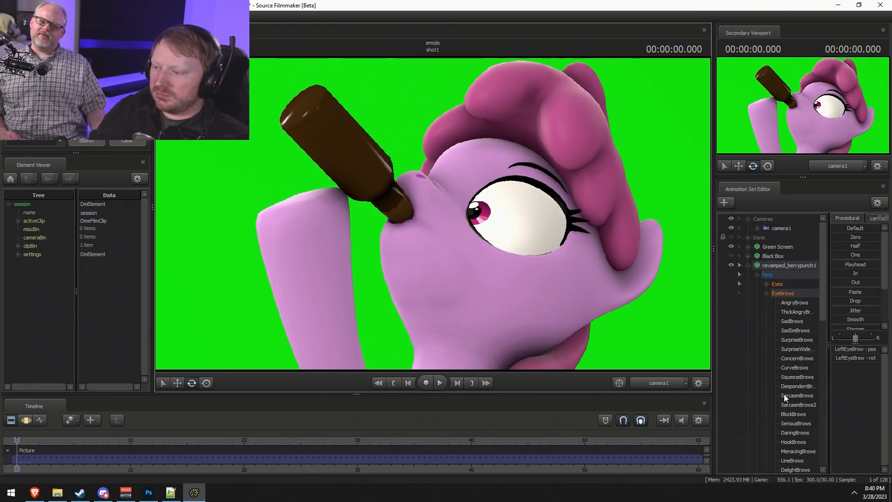
Try adjusting the Upper Face sliders, including CloseEyes, to alter the shape of the pony's widened eye.
left_click(768, 293)
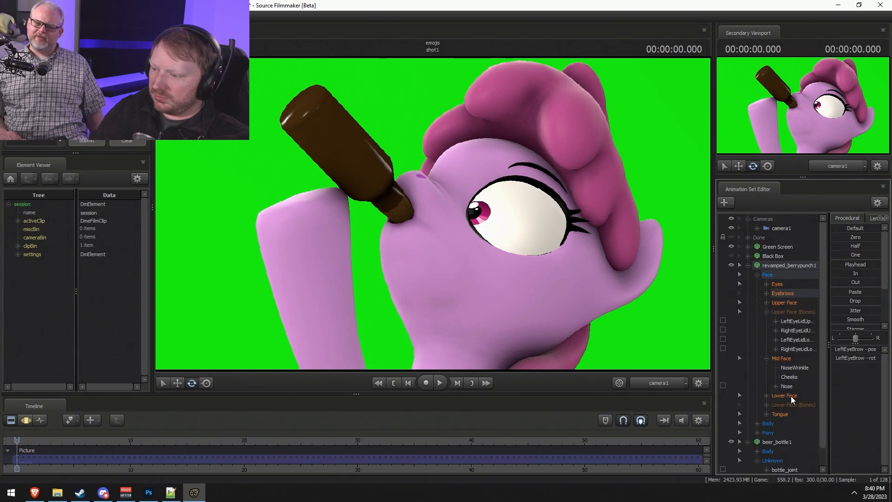
left_click(790, 395)
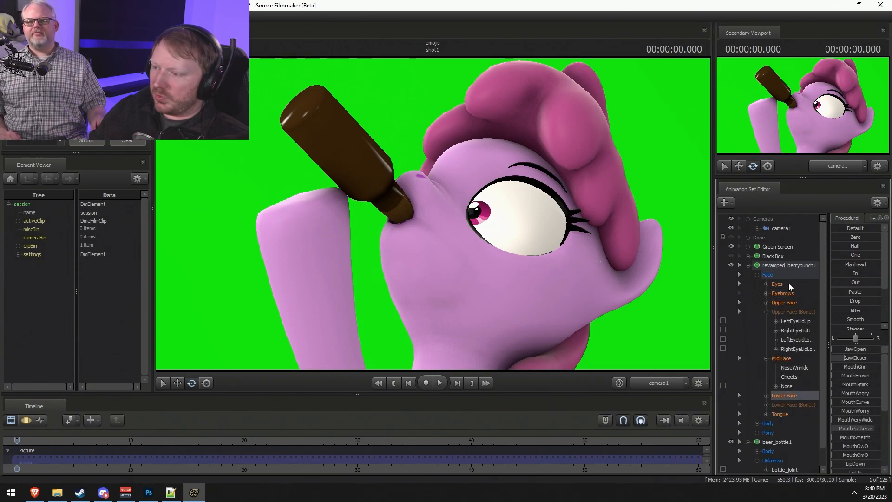
left_click(783, 303)
key("F3")
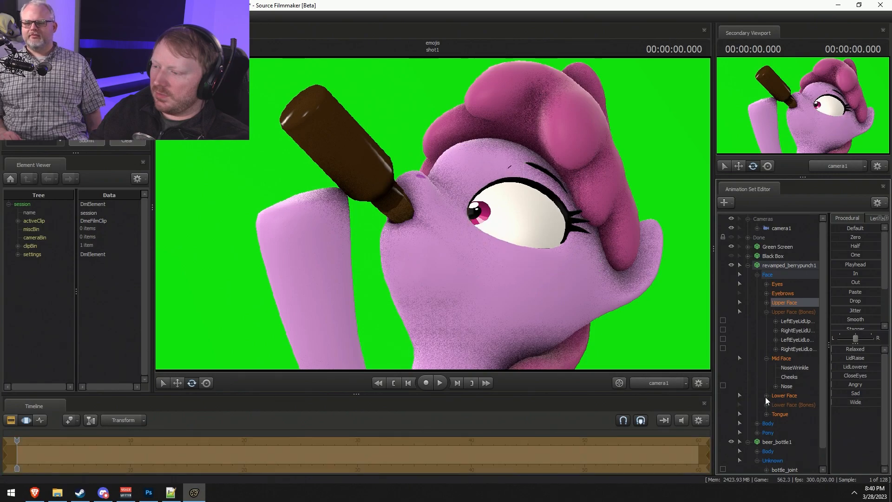
mouse_move(849, 375)
left_mouse_down()
mouse_move(880, 376)
mouse_move(832, 375)
left_mouse_up()
key("ctrl+z")
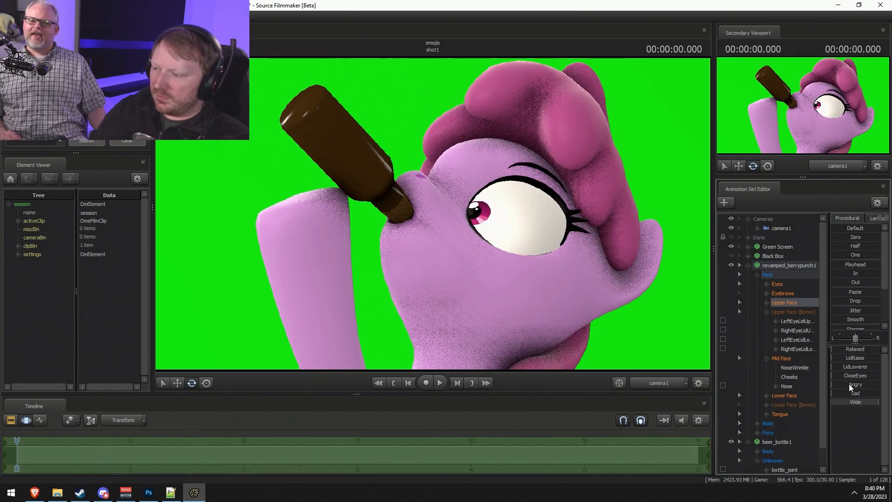
mouse_move(847, 377)
left_mouse_down()
mouse_move(867, 378)
mouse_move(841, 377)
mouse_move(854, 377)
left_mouse_up()
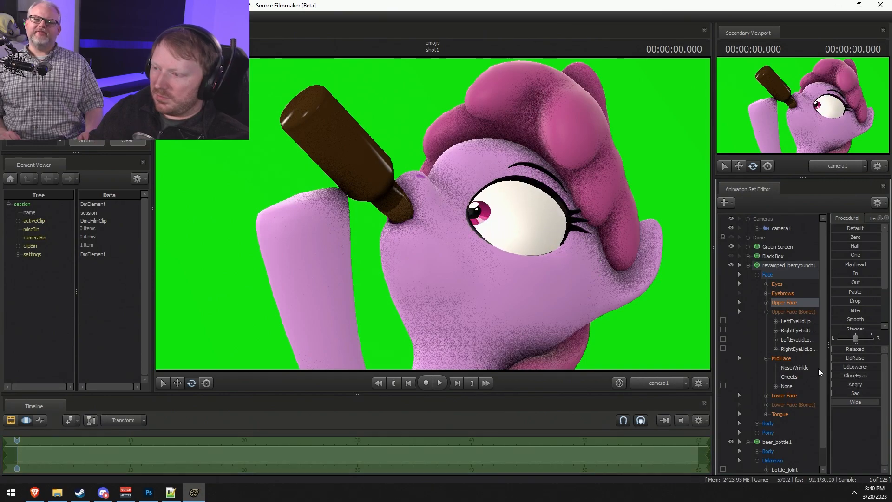
Change the pony's skin to the variant with larger irises and pupils.
right_click(775, 265)
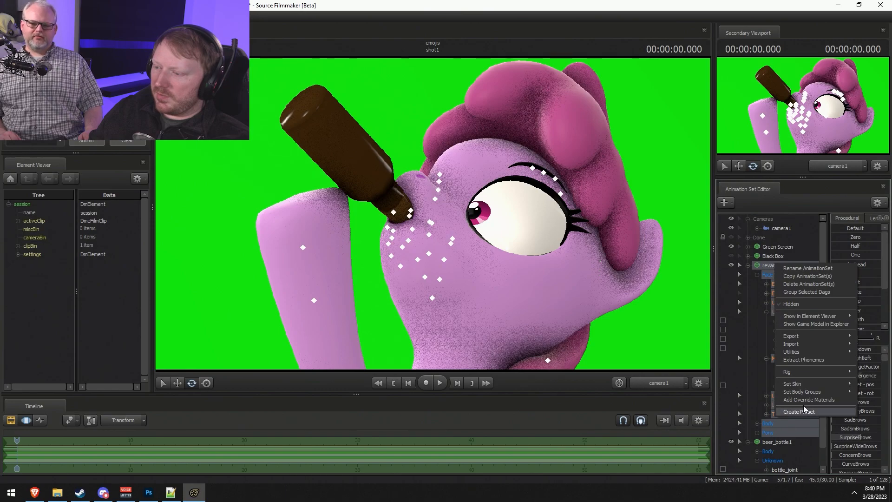
mouse_move(814, 384)
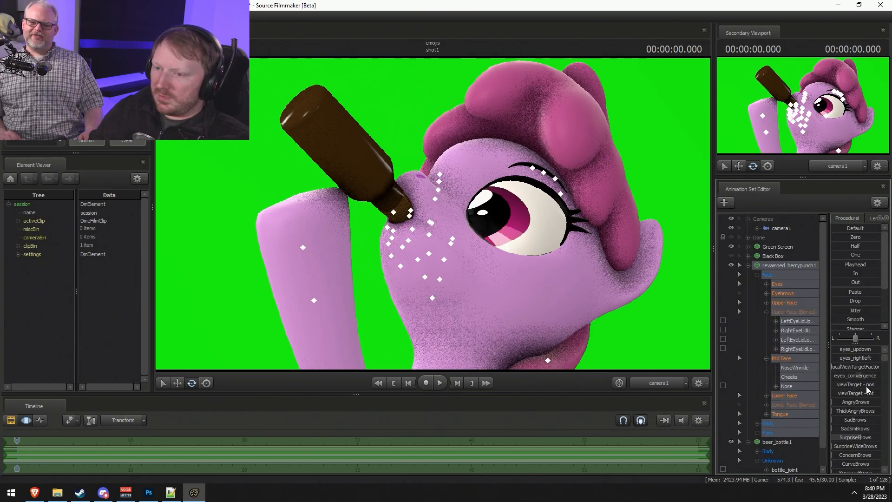
key("F2")
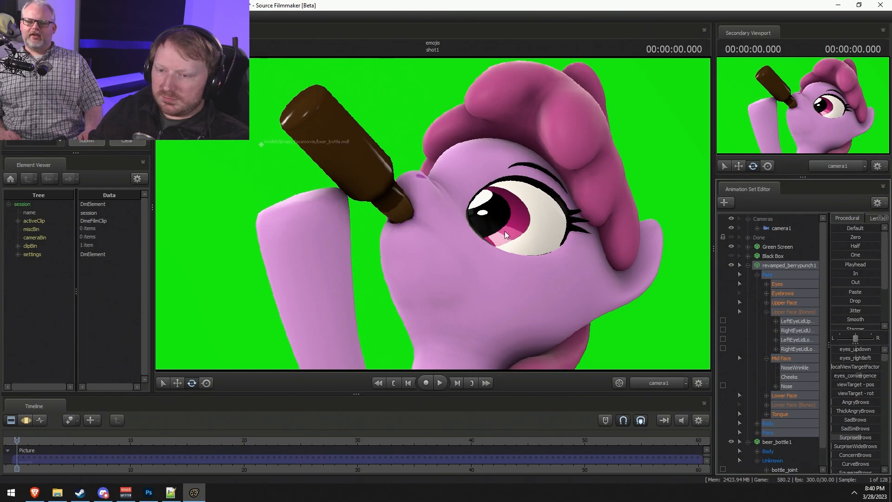
Switch the viewport from camera1 back to the Work Camera for posing the pony's body.
key("F3")
left_click(644, 380)
left_click(411, 283)
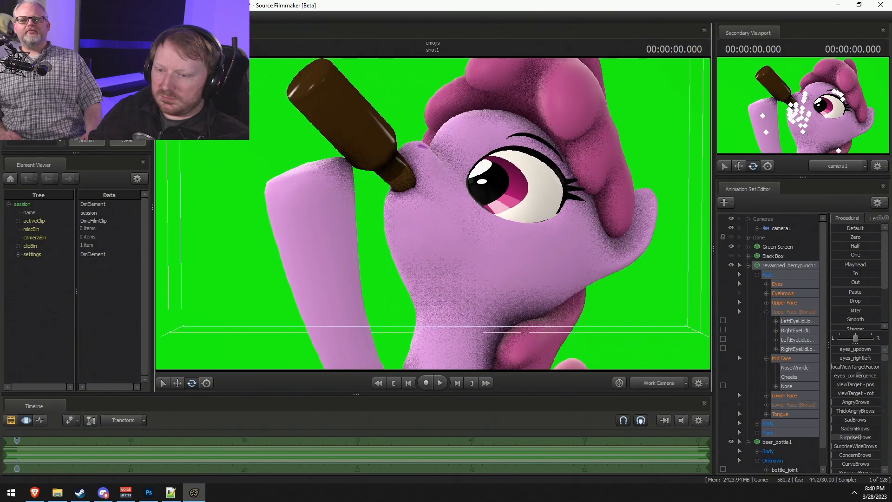
Try repositioning the pony's right front leg and moving the bottle, and undo the changes.
key("s")
left_click(413, 312, "ctrl")
left_click_drag(415, 324, 467, 248)
left_click(370, 136)
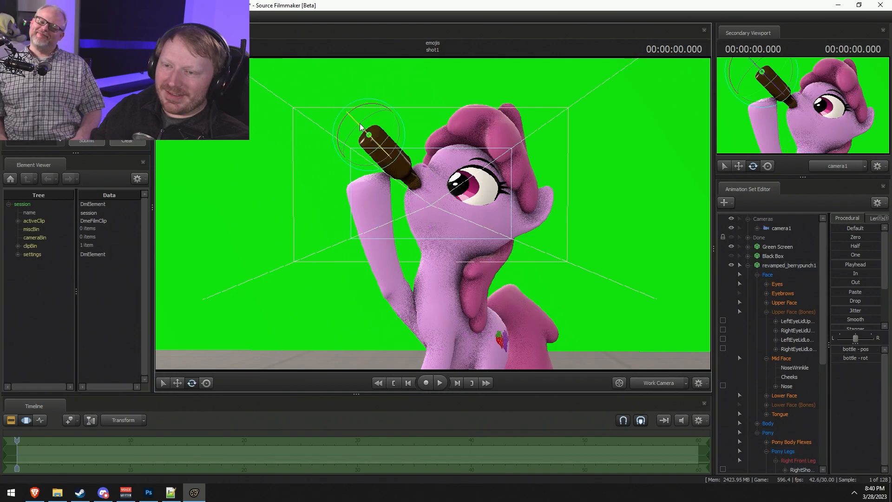
key("w")
left_click_drag(380, 148, 408, 187)
key("ctrl+z")
key("ctrl+z")
key("ctrl+z")
key("ctrl+z")
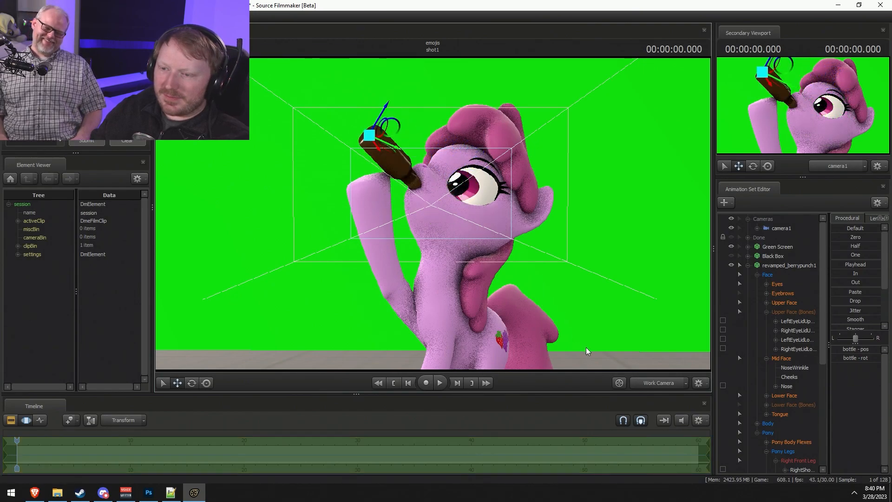
Try moving the RightShoulder bone up and away from the chest, and undo the move.
left_click(414, 310)
left_click_drag(414, 310, 378, 265)
left_click(389, 284, "ctrl")
left_click(413, 310, "ctrl")
key("w")
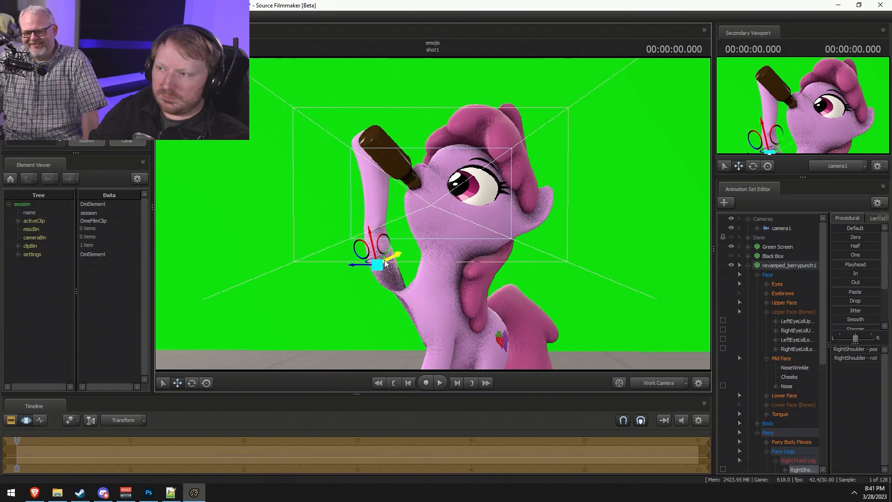
key("e")
key("ctrl+z")
Rotate and shift the RightShoulder and RightForearm bones to bring the raised leg closer to the bottle.
left_click_drag(386, 316, 410, 298)
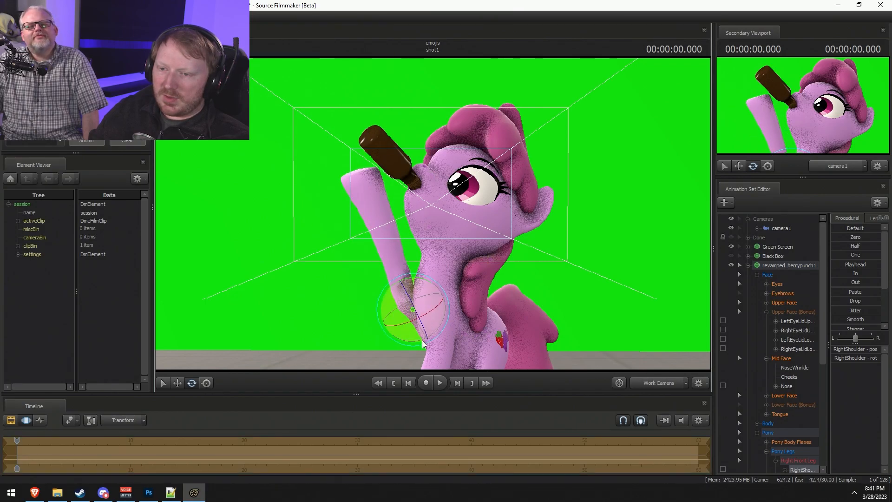
left_click(384, 268)
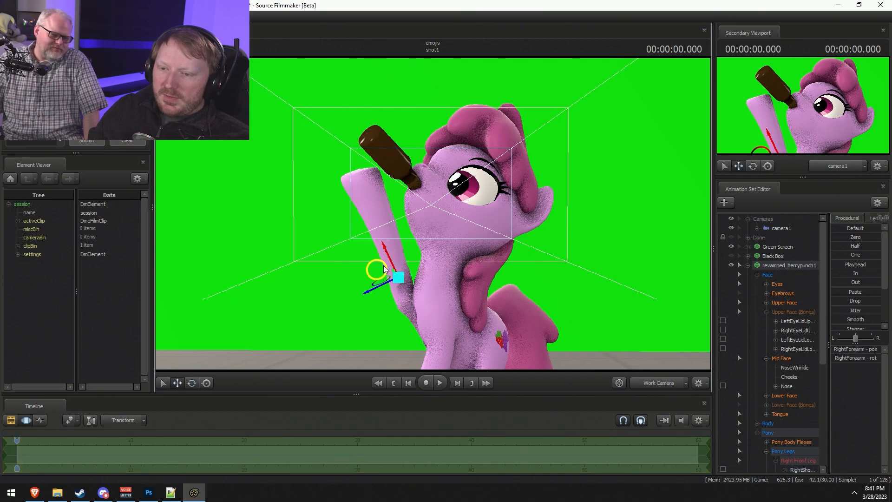
left_click_drag(386, 258, 403, 257)
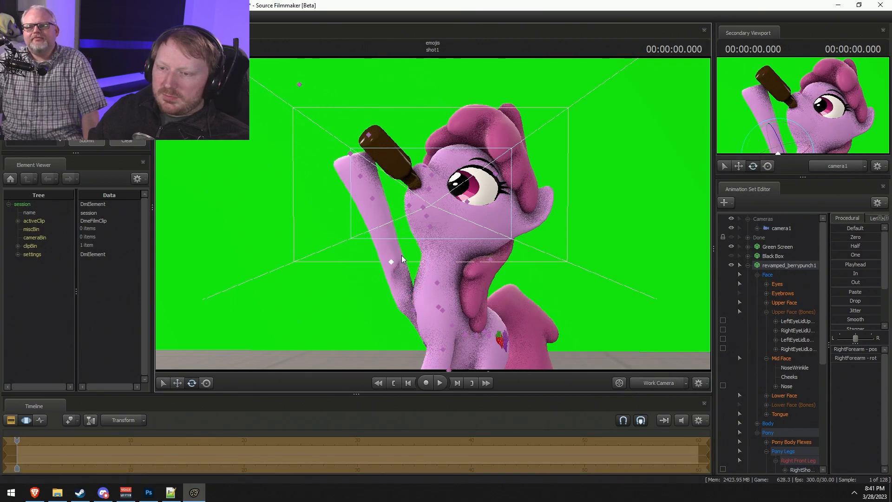
Lock the Neck bone to hold the head in place and rotate Chest2 to turn the pony's upper body.
left_click(439, 307)
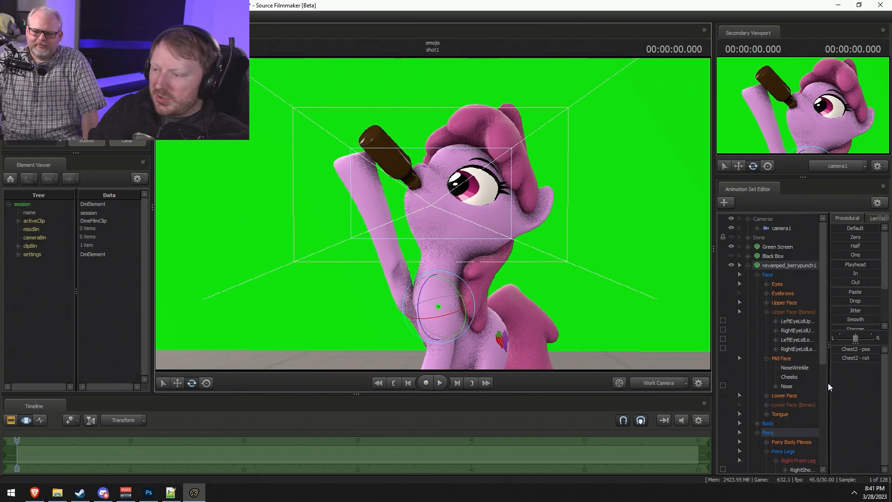
scroll(785, 395, "down", 4)
scroll(781, 421, "down", 1)
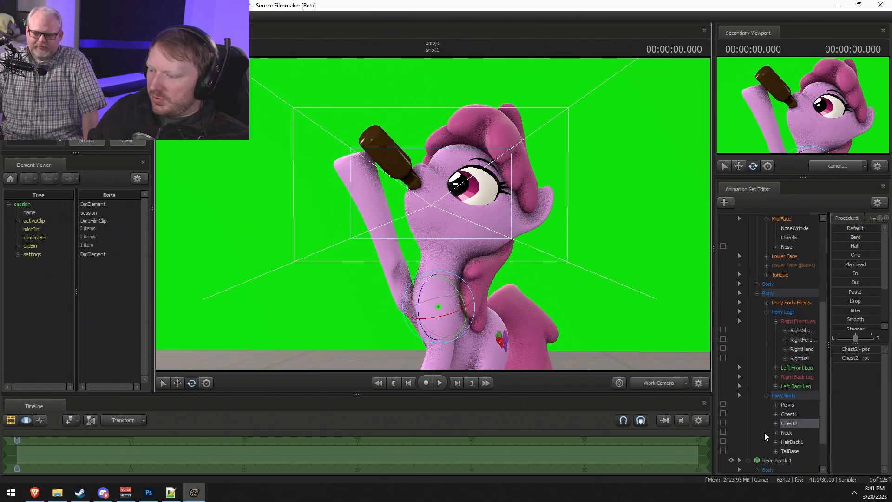
left_click(723, 432)
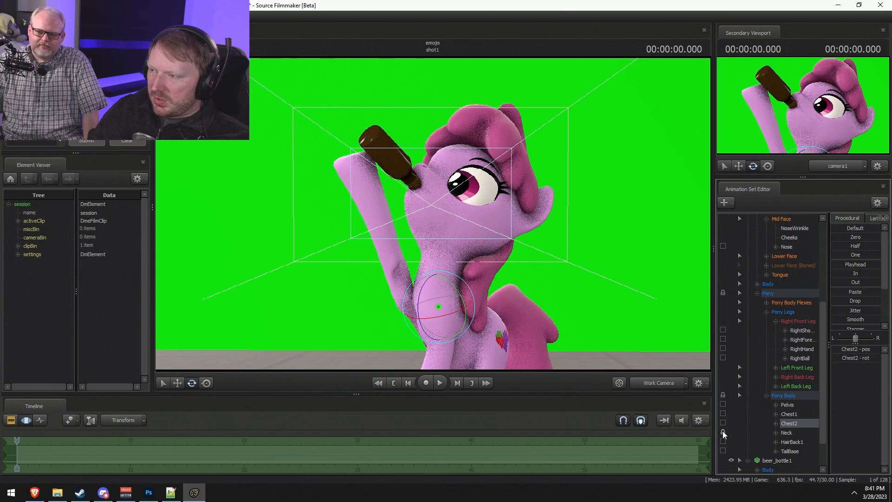
left_click_drag(469, 315, 371, 241)
Repose the right front leg from shoulder to RightBall so it bends upward with the hoof against the bottle.
left_click(407, 286)
key("ctrl+z")
key("ctrl+z")
left_click(417, 295)
key("w")
key("e")
left_click(376, 257, "ctrl")
left_click(385, 185, "ctrl")
left_click_drag(385, 180, 382, 171)
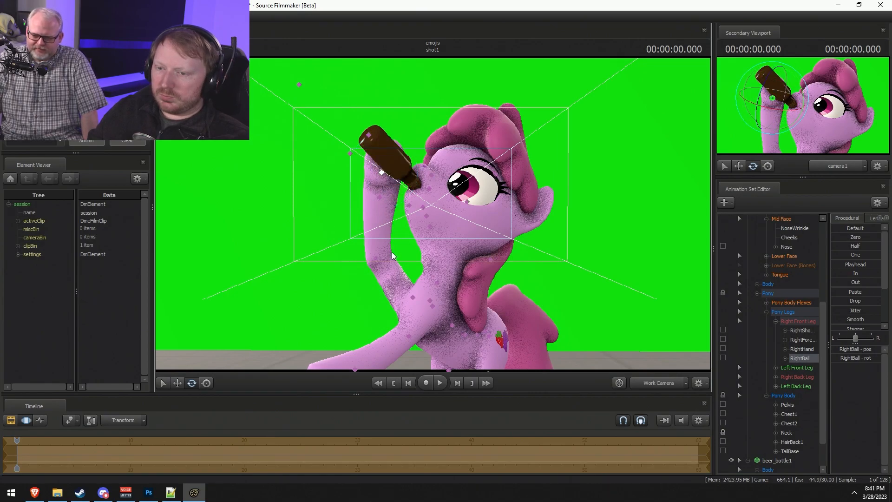
Try rotating the RightHand bone to curl the raised hoof behind the beer bottle, and preview the pose.
left_click(378, 236, "ctrl")
left_click(379, 196, "ctrl")
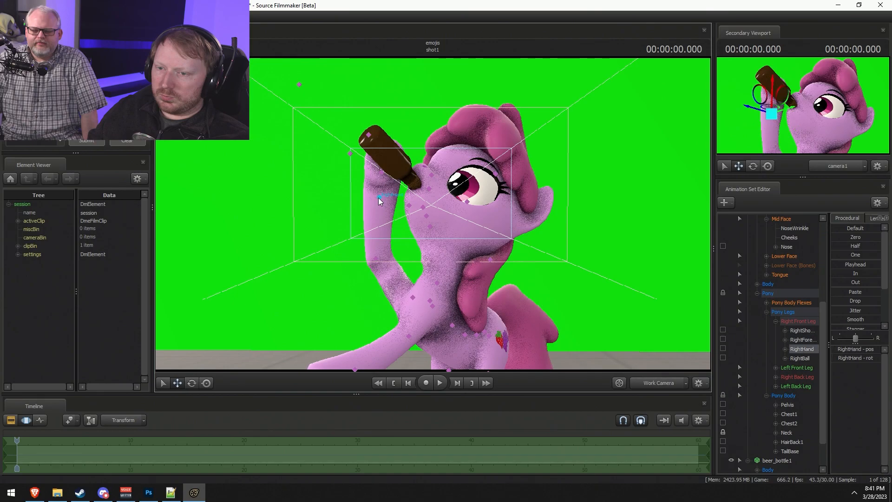
key("e")
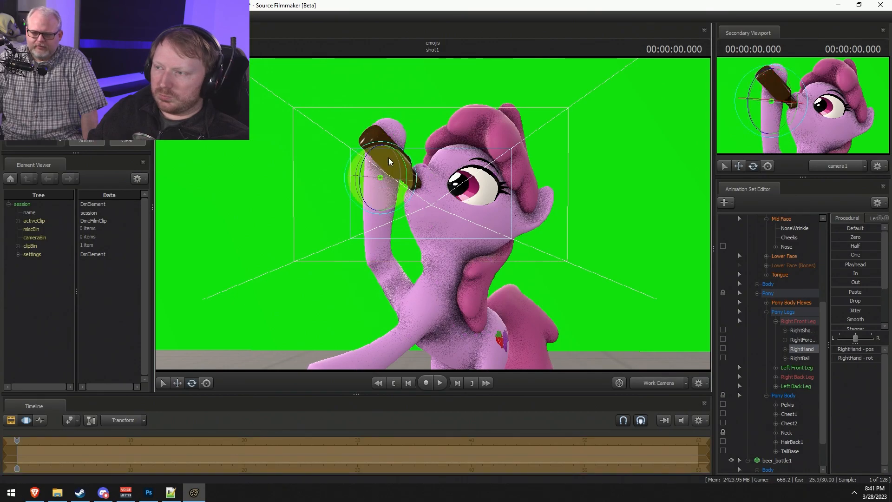
left_click_drag(388, 146, 400, 153)
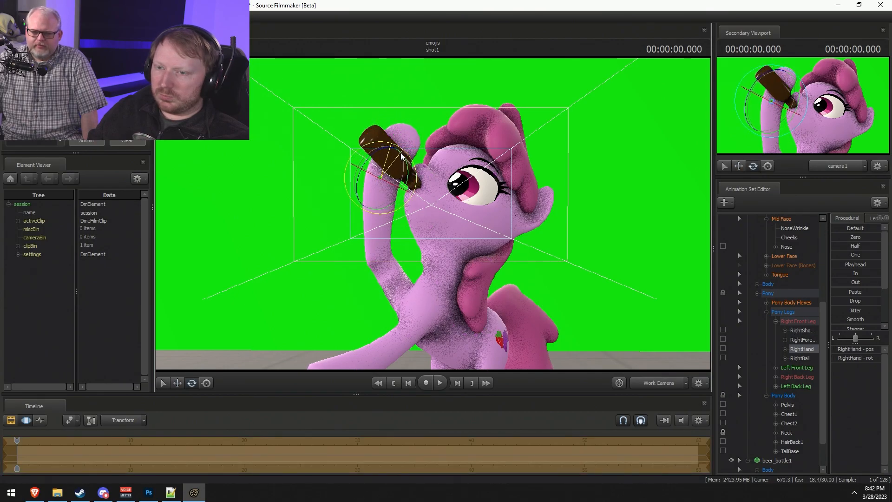
key("F2")
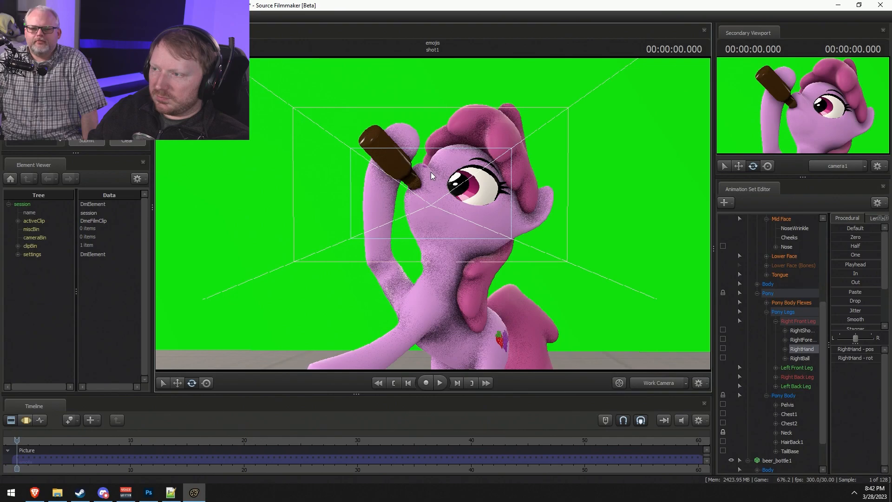
key("F3")
Undo the RightHand rotation and try swinging the RightForearm bone outward, away from the bottle.
left_click(377, 259)
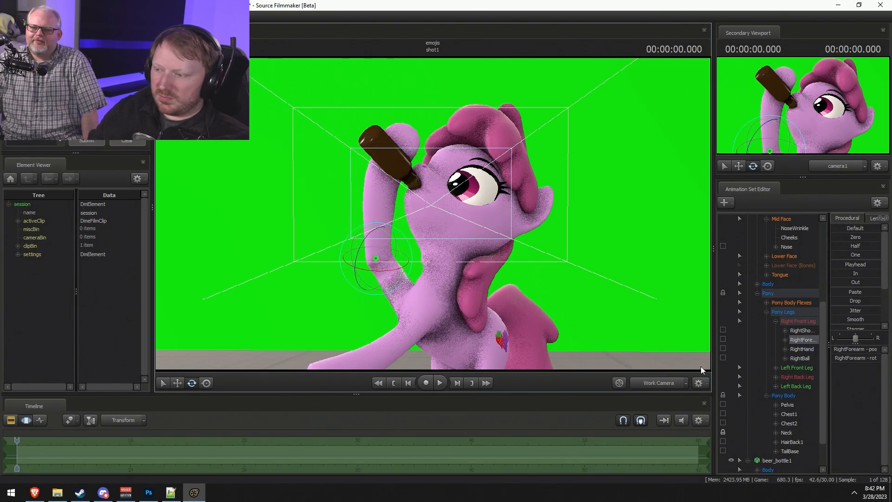
key("alt")
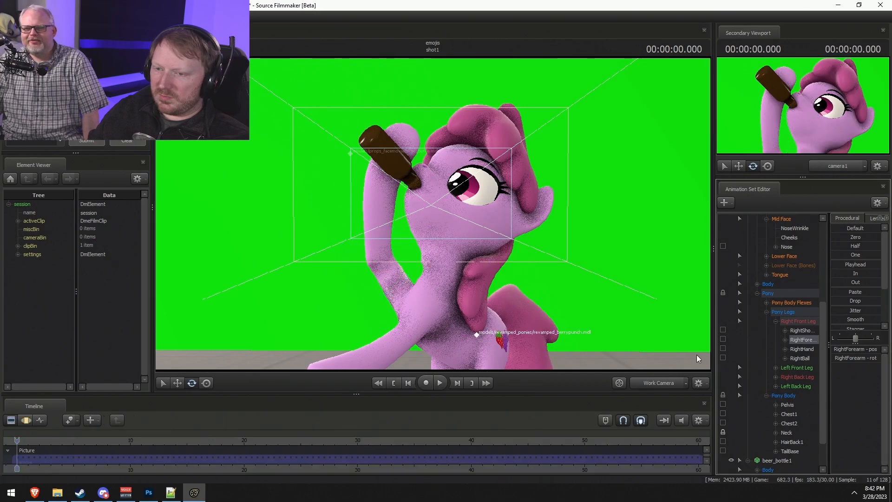
key("ctrl")
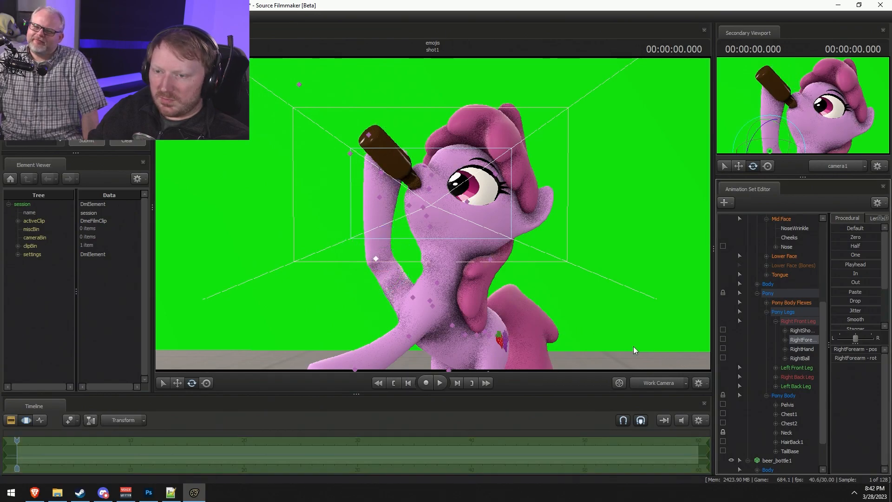
key("ctrl+z")
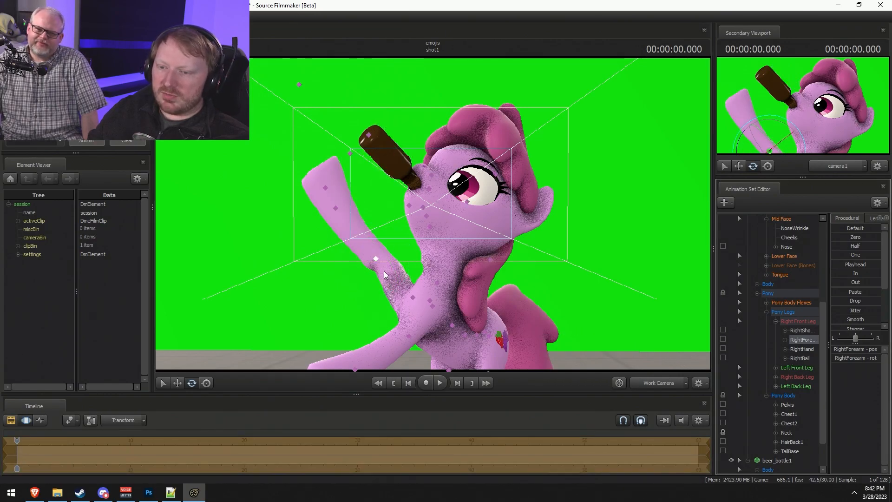
left_click(376, 258)
left_click_drag(400, 247, 354, 255)
key("w")
key("ctrl+z")
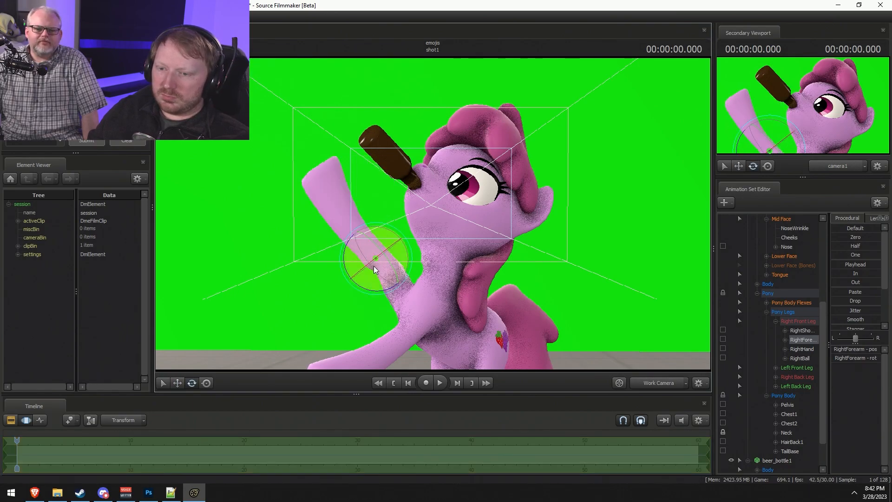
Try shifting the RightShoulder bone and rotating RightForearm and RightHand to bring the straightened leg back toward the bottle.
left_click(411, 297)
mouse_move(401, 303)
left_mouse_down()
mouse_move(421, 274)
mouse_move(410, 295)
left_mouse_up()
key("w")
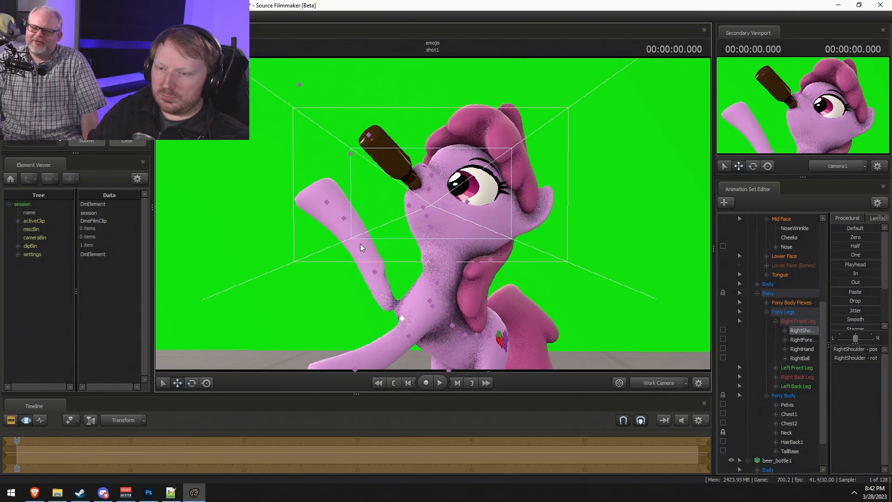
left_click(375, 272)
key("e")
left_click_drag(399, 254, 403, 261)
left_click(364, 209)
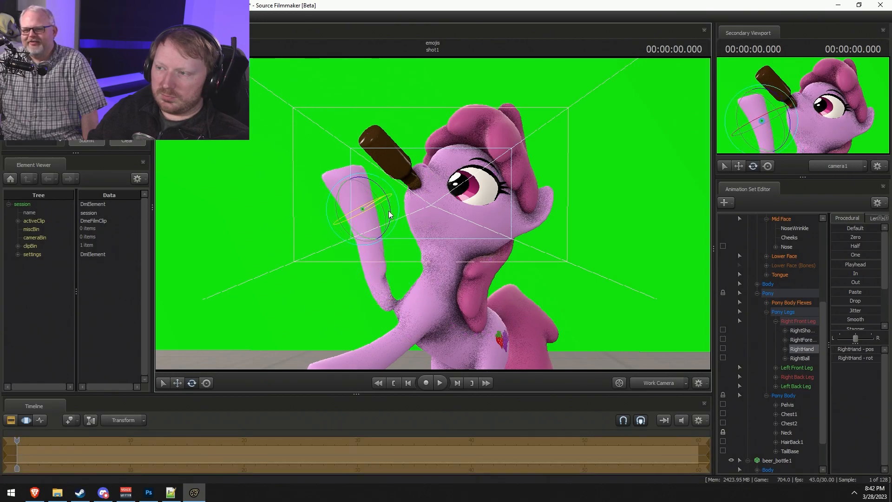
left_click_drag(391, 209, 419, 215)
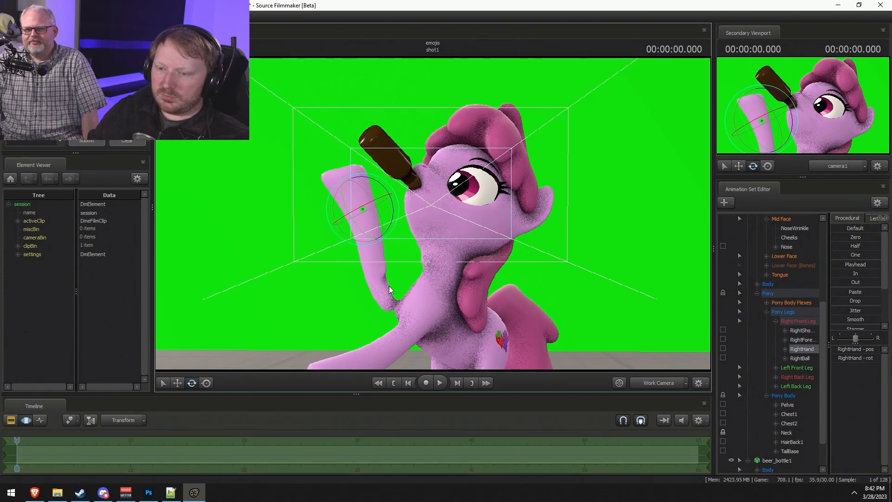
Undo the recent shoulder, forearm and hand changes back to the earlier bent pose of the right front leg.
key("w")
key("ctrl+z")
key("ctrl+z")
key("ctrl+z")
key("ctrl+z")
key("ctrl+z")
key("ctrl+z")
key("ctrl+z")
key("ctrl+z")
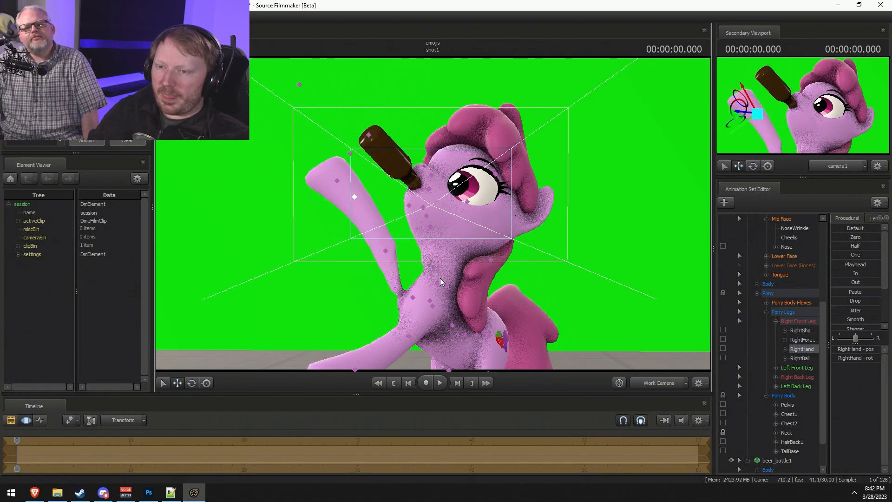
key("ctrl+z")
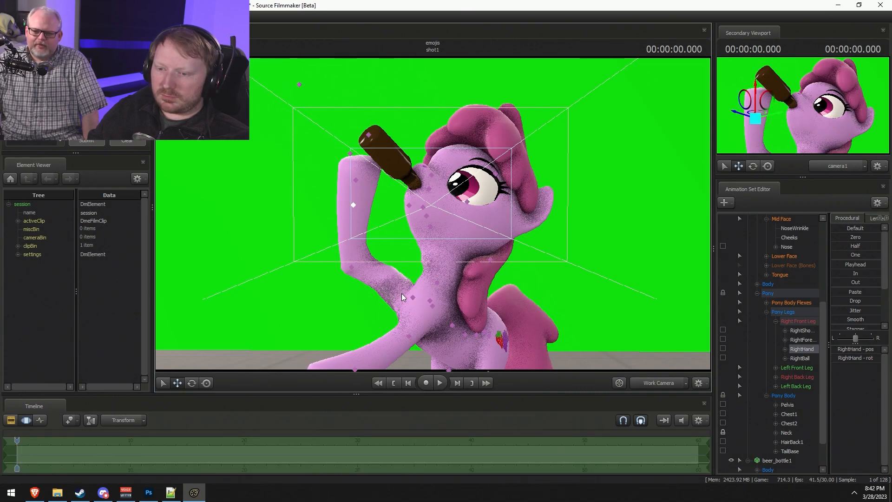
Move the RightShoulder bone toward the chest so the hoof meets the bottle, and view the shot through camera1.
left_click(411, 297, "ctrl")
left_click_drag(412, 296, 437, 294)
key("F2")
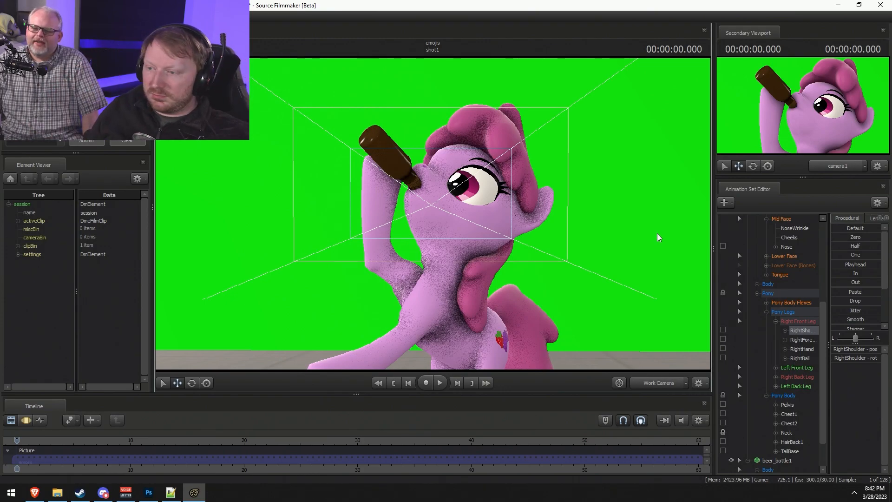
left_click(671, 386)
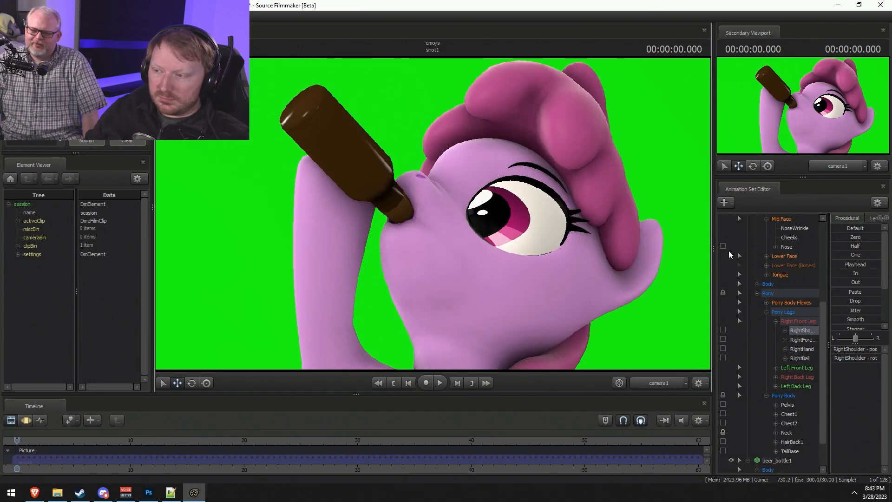
Set the skin of the revamped_berrypunch1 model to 1.
scroll(787, 308, "up", 4)
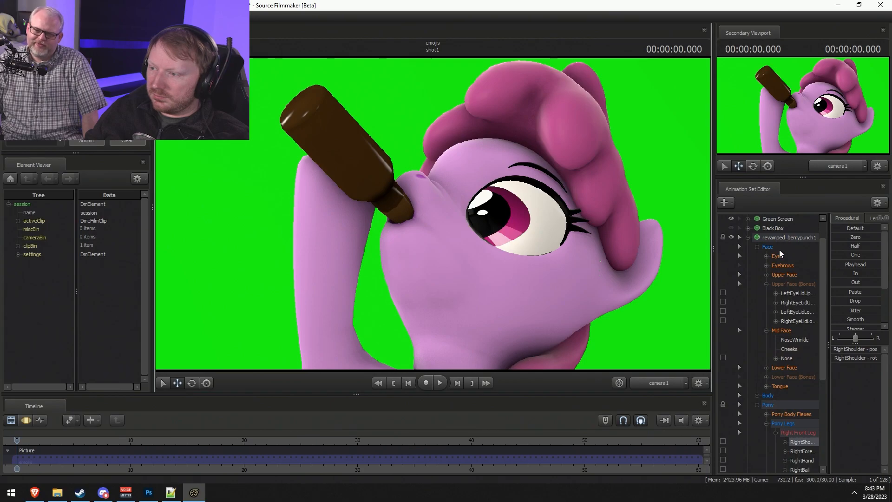
right_click(774, 238)
mouse_move(790, 327)
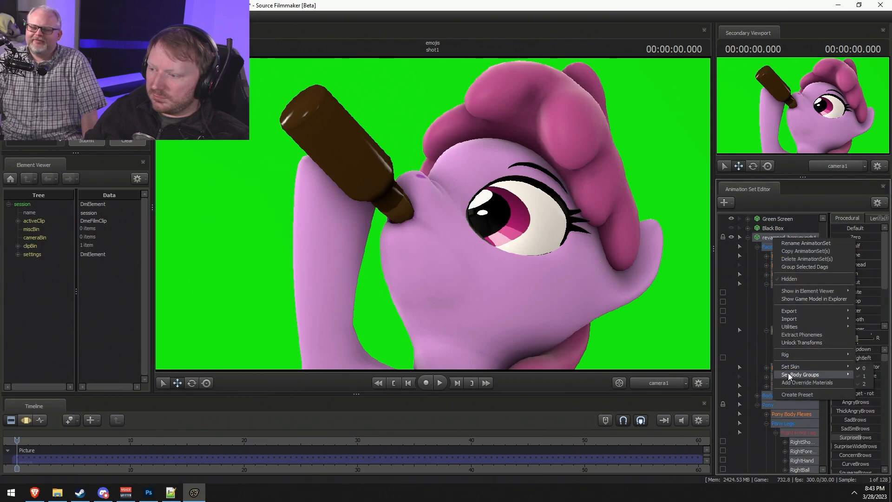
mouse_move(807, 367)
left_click(866, 377)
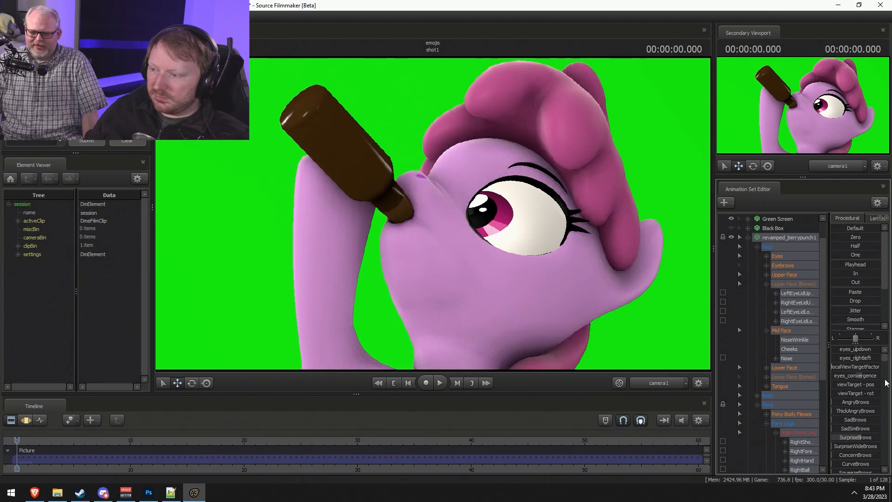
Set the Upper Face Angry flex to its maximum and raise LidRaise to roughly half to narrow the eyes.
left_click(790, 274)
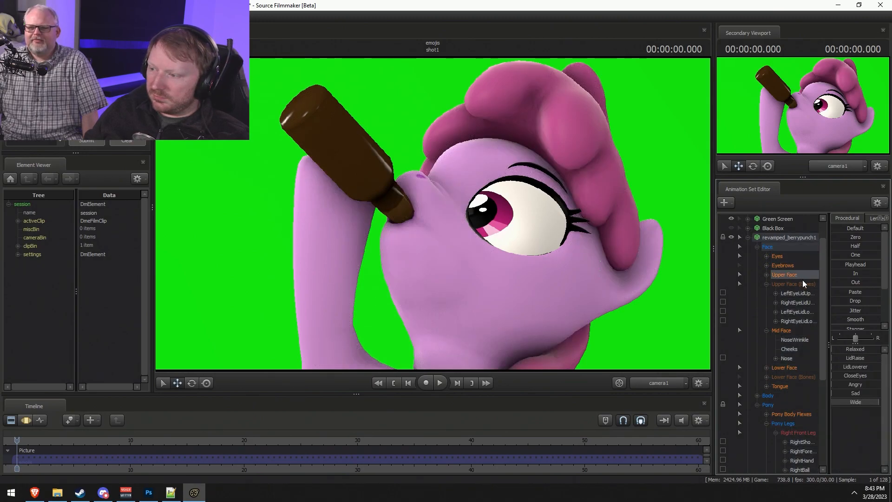
key("F3")
left_click_drag(838, 385, 881, 385)
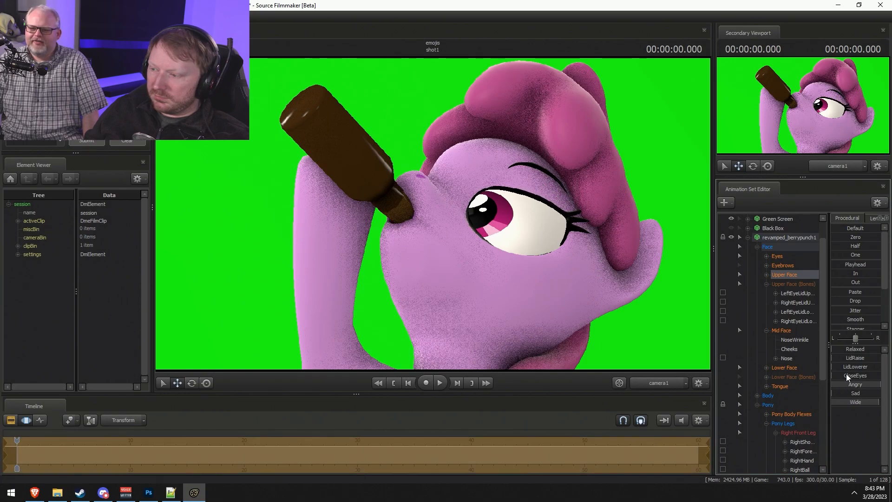
mouse_move(848, 360)
left_mouse_down()
mouse_move(841, 361)
mouse_move(856, 360)
left_mouse_up()
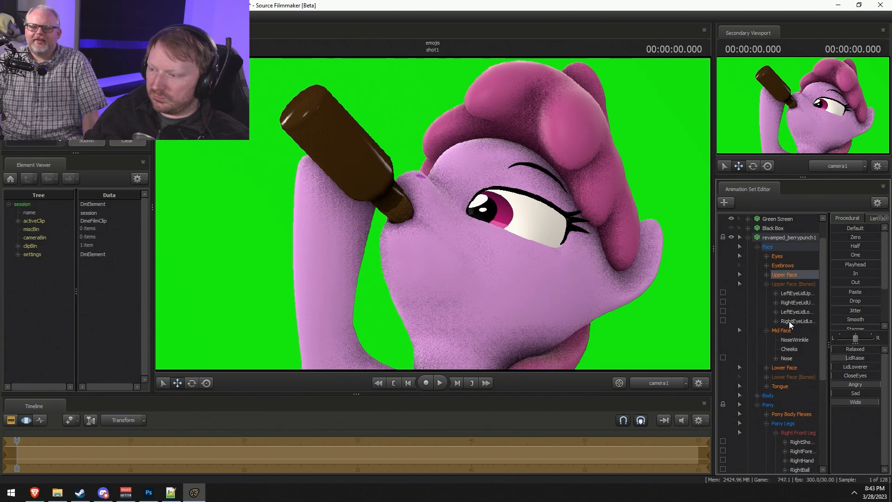
Adjust the eyes_updown and eyes_rightleft sliders to redirect the pony's gaze, and preview the result.
left_click(786, 367)
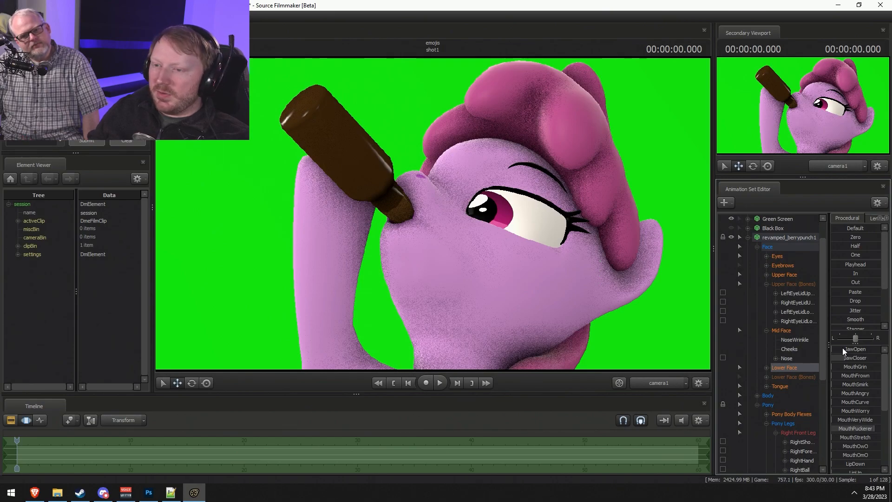
left_click(775, 256)
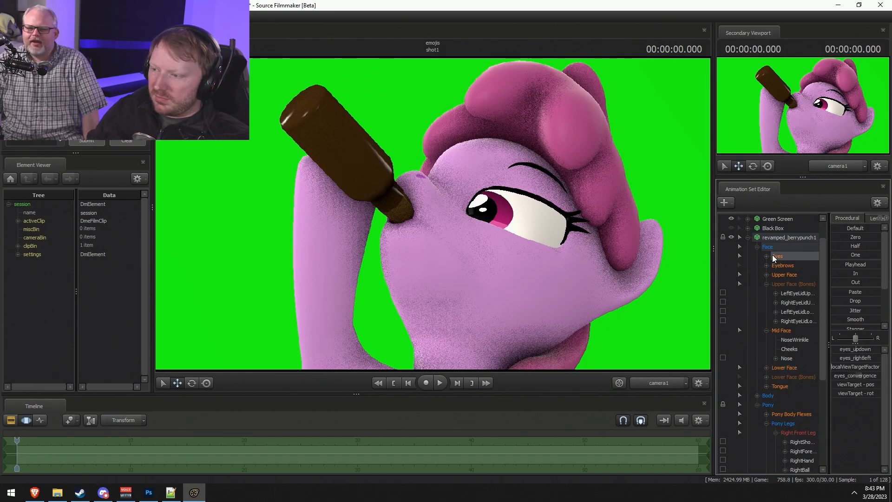
mouse_move(855, 348)
left_mouse_down()
mouse_move(842, 349)
mouse_move(882, 351)
mouse_move(860, 358)
left_mouse_up()
left_click_drag(868, 349, 868, 352)
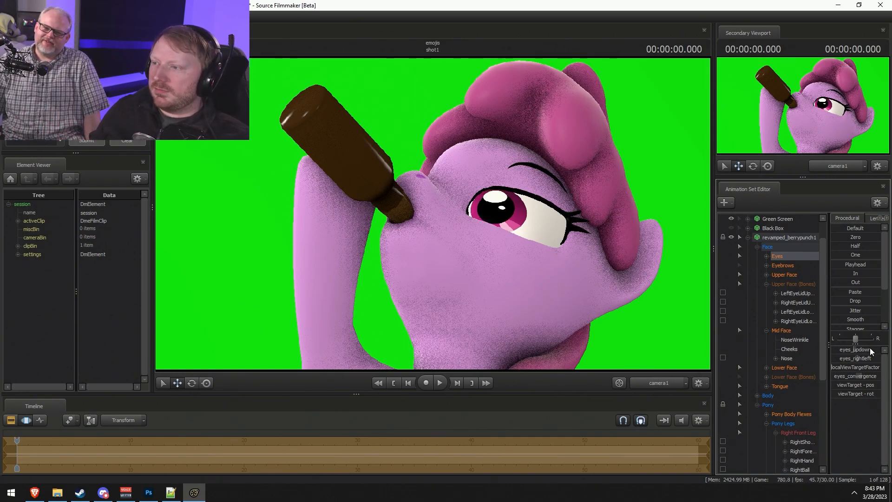
key("F2")
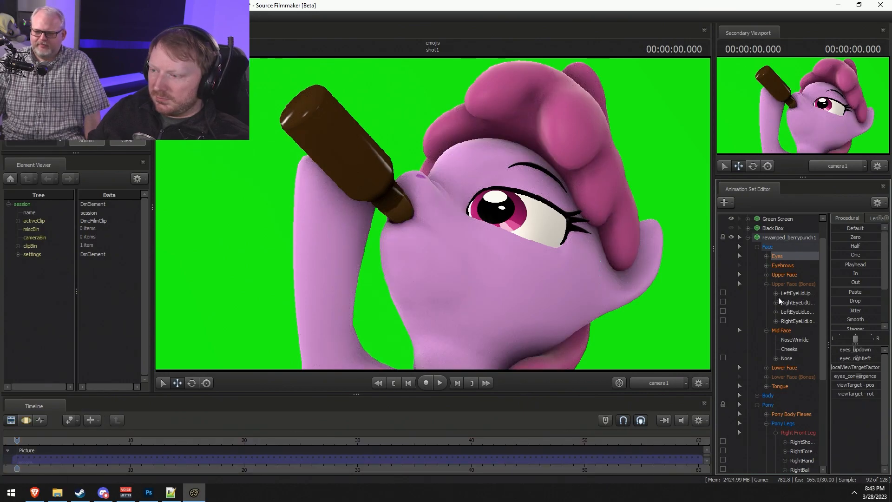
Lower the SurpriseBrows flex to zero and raise AngryBrows to its maximum to give the pony angry eyebrows.
left_click(789, 275)
left_click(838, 358)
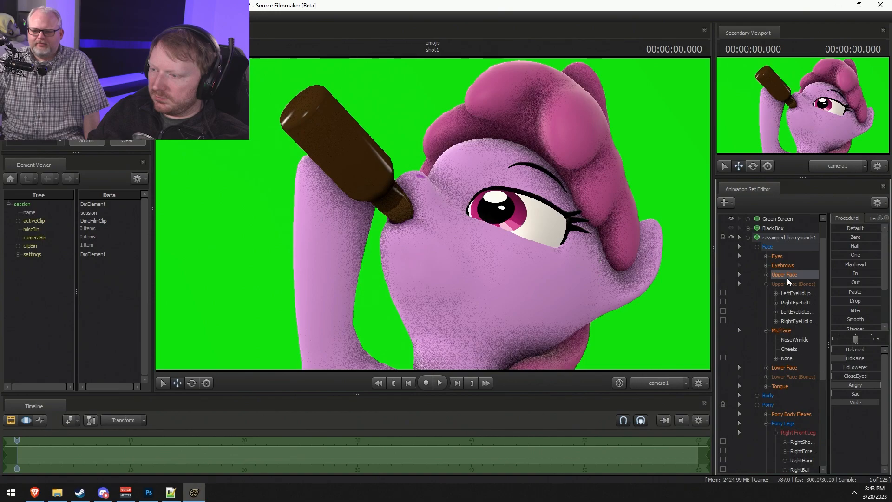
left_click(791, 266)
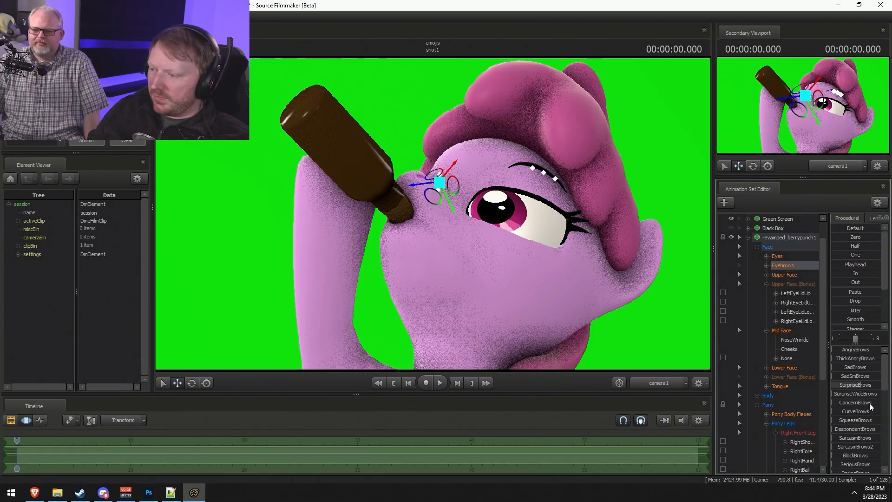
left_click(866, 385)
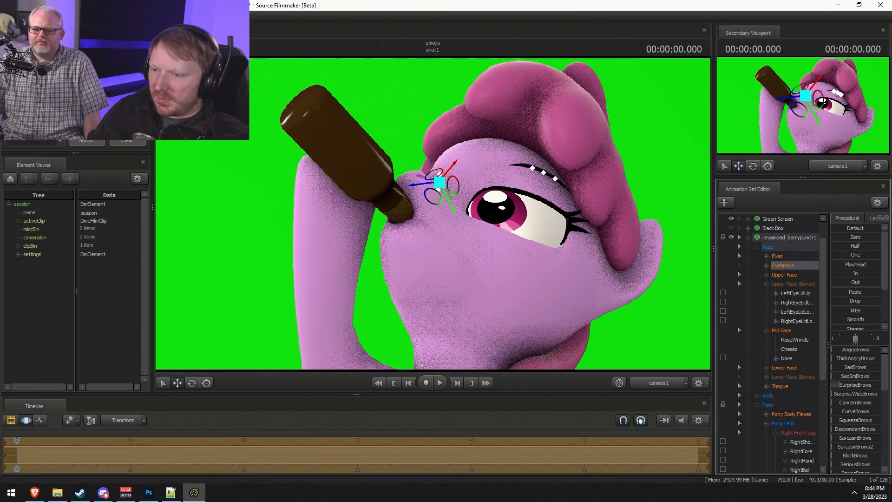
key("ctrl+z")
left_click_drag(860, 387, 860, 386)
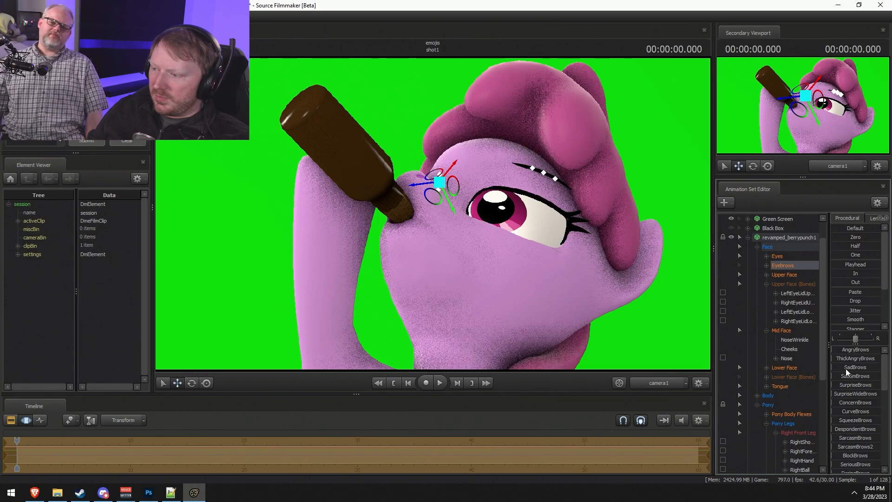
left_click_drag(844, 350, 849, 349)
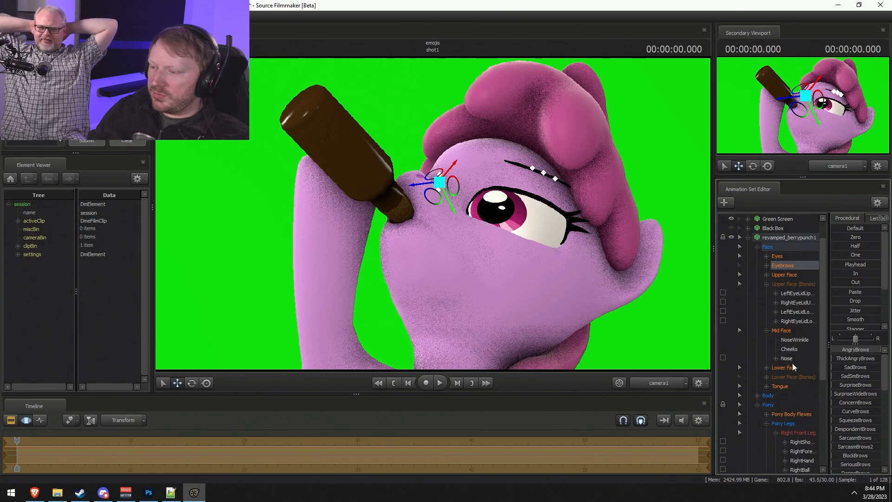
Try rotating the LeftEyeLidUpper bone to reshape the upper eyelid, and undo the rotation.
left_click(787, 320)
left_click(790, 312)
left_click(793, 296)
key("e")
left_click_drag(579, 211, 584, 220)
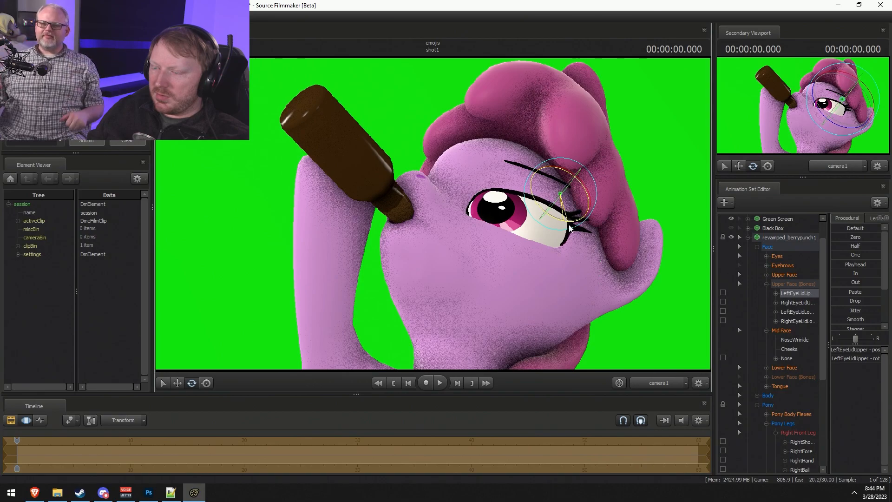
key("ctrl+z")
Adjust the LeftEyeLidLower bone's rotation and position to reshape the lower eyelid, and save the session.
left_click(788, 311)
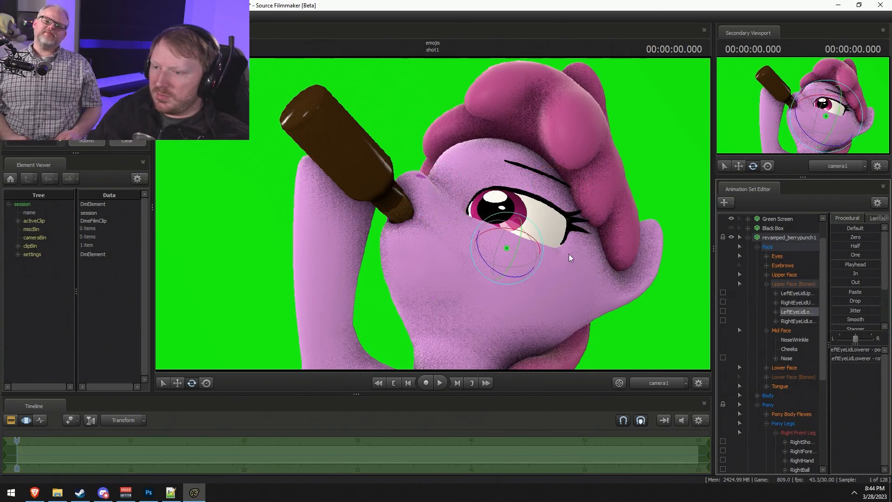
left_click_drag(509, 269, 519, 276)
key("ctrl+z")
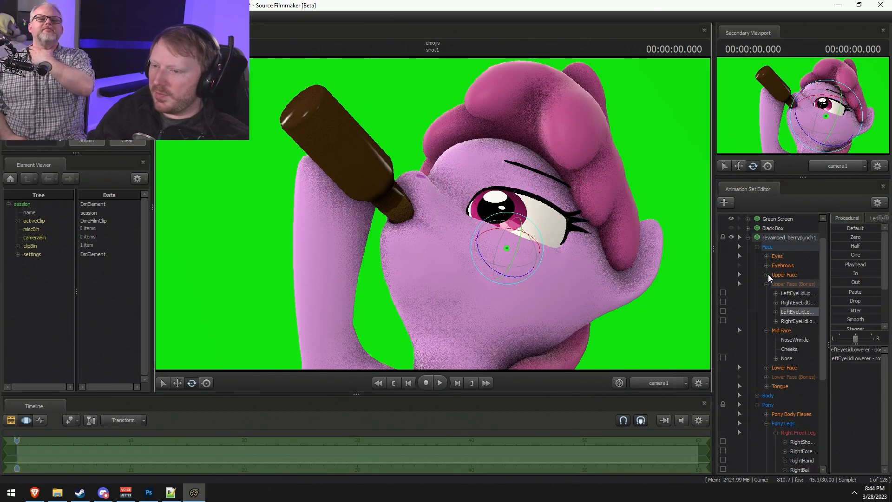
left_click_drag(508, 278, 516, 275)
key("w")
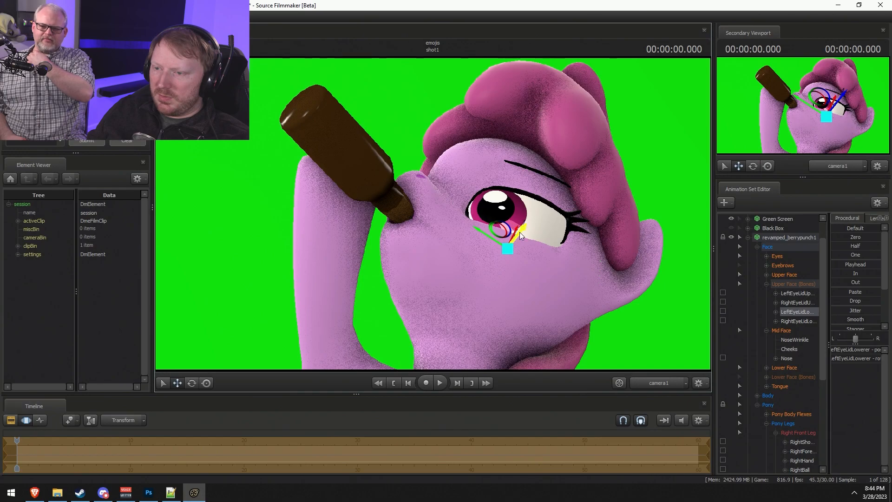
left_click_drag(523, 241, 529, 236)
key("ctrl+s")
Through the Work Camera, try adjusting the lower left eyelid in close-up, and undo the change.
left_click(661, 383)
left_click_drag(644, 312, 674, 342, "alt")
right_click_drag(413, 196, 421, 200, "alt")
left_click_drag(419, 183, 439, 197)
key("e")
key("w")
key("ctrl+z")
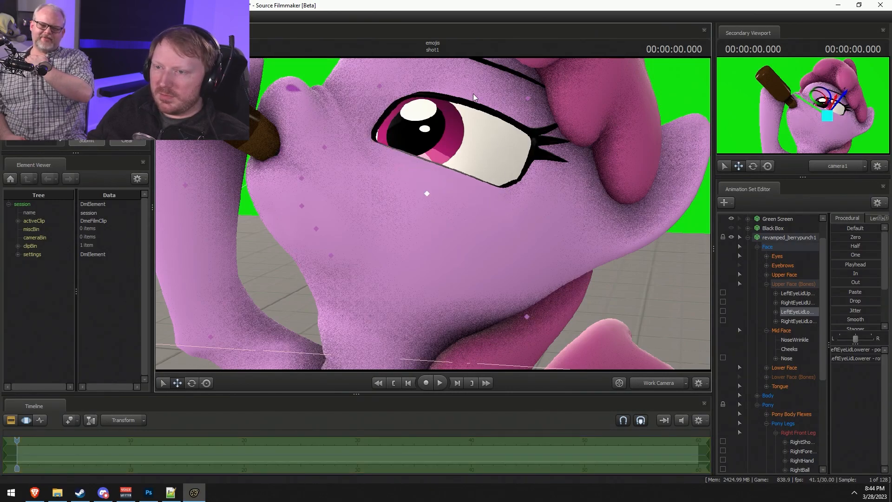
Rotate and shift the LeftEyeLidUpper bone to lower the upper eyelid over the eye, and check the result in camera1.
left_click(529, 98)
key("e")
left_click_drag(518, 125, 525, 130)
key("w")
left_click_drag(529, 99, 514, 94)
key("e")
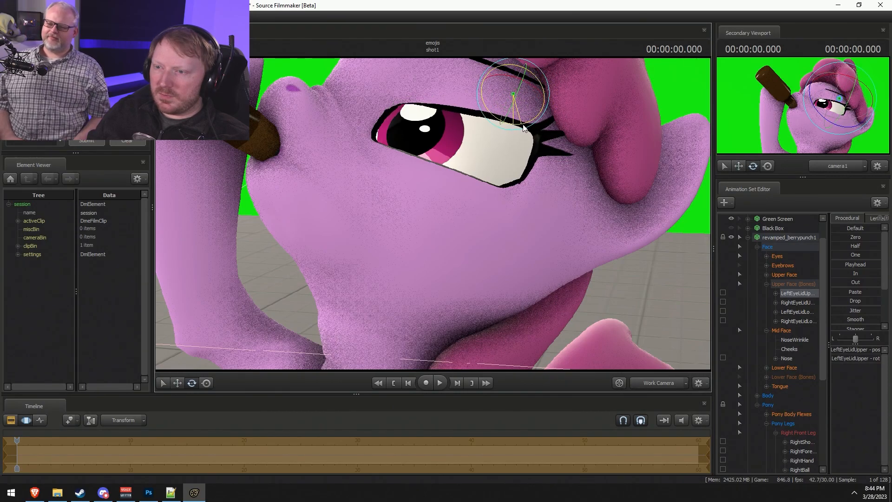
key("F2")
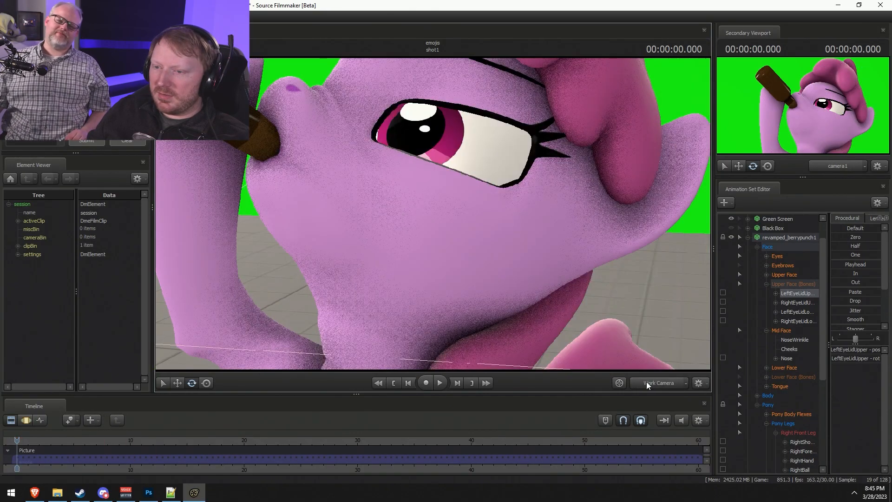
left_click(646, 381)
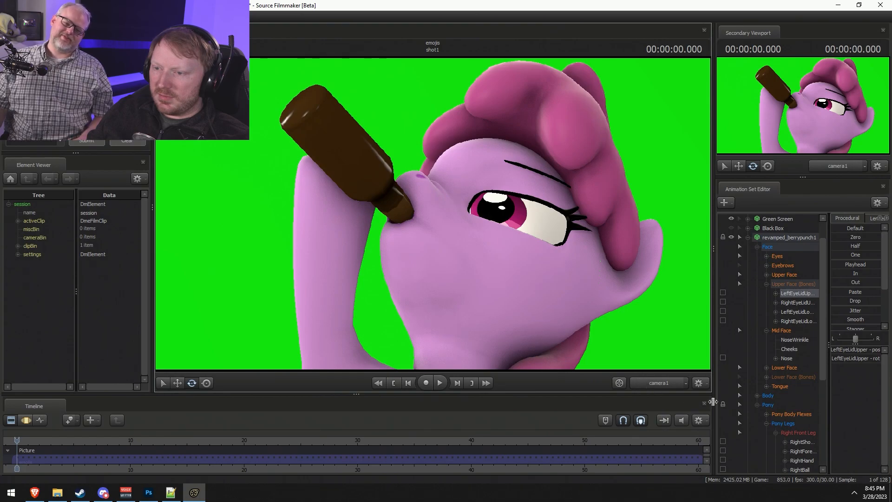
key("F3")
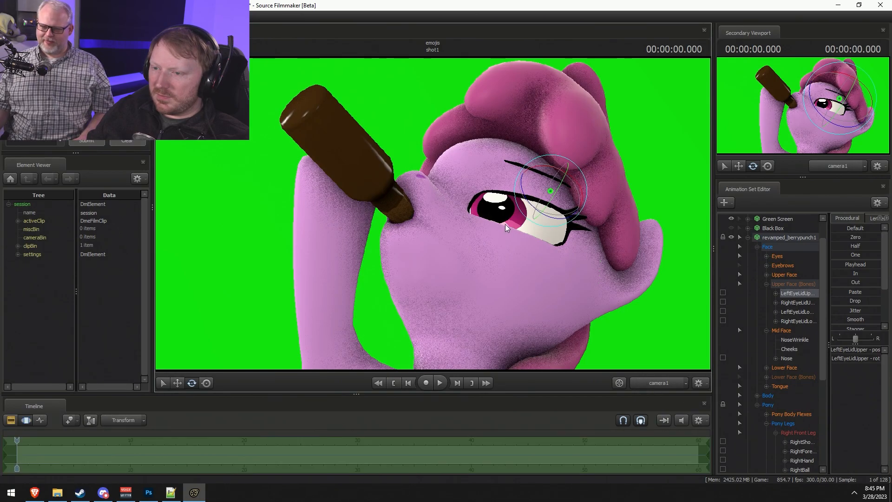
left_click_drag(545, 215, 598, 227)
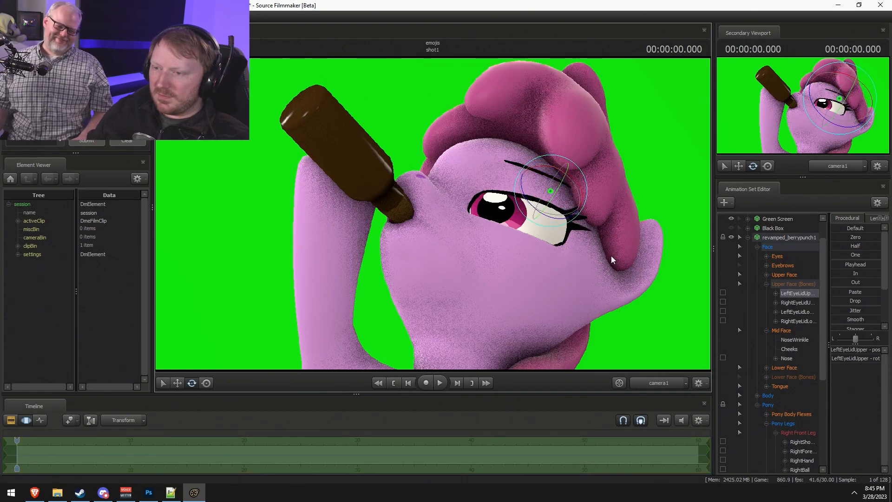
Move the LeftEyeBrow bone down towards the eye and rotate it to a flatter angle, and preview the expression.
left_click(768, 266)
scroll(795, 385, "down", 5)
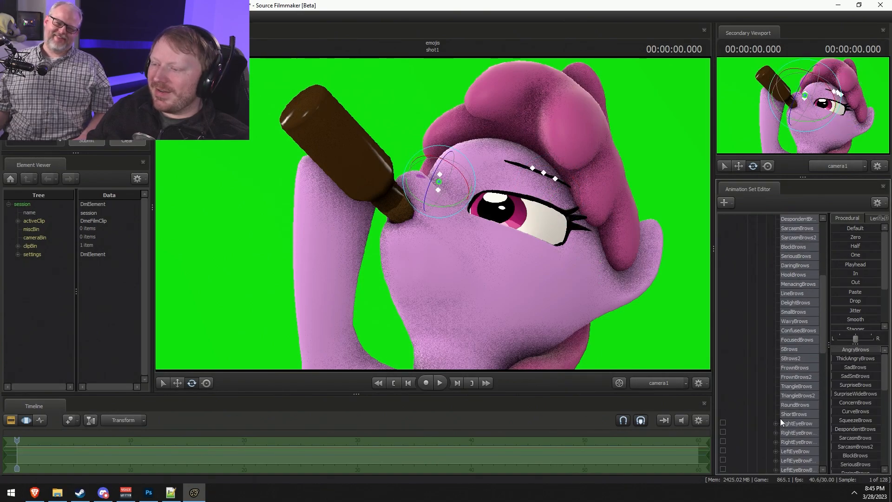
scroll(788, 416, "down", 1)
left_click(793, 424)
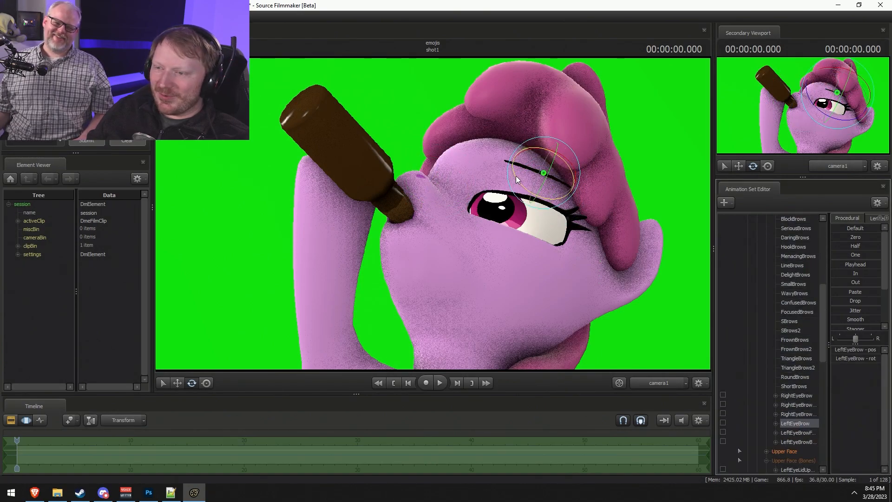
key("w")
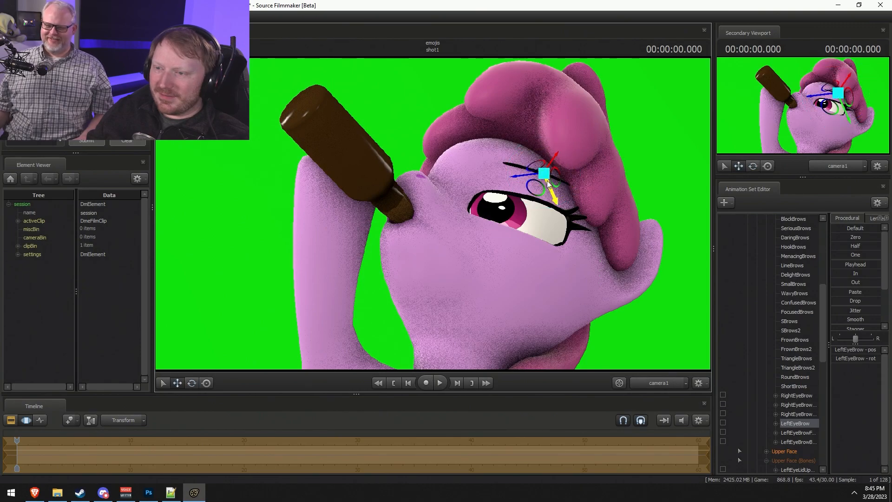
mouse_move(540, 188)
left_mouse_down()
mouse_move(529, 192)
mouse_move(541, 170)
mouse_move(537, 180)
left_mouse_up()
key("e")
left_click_drag(529, 214, 538, 211)
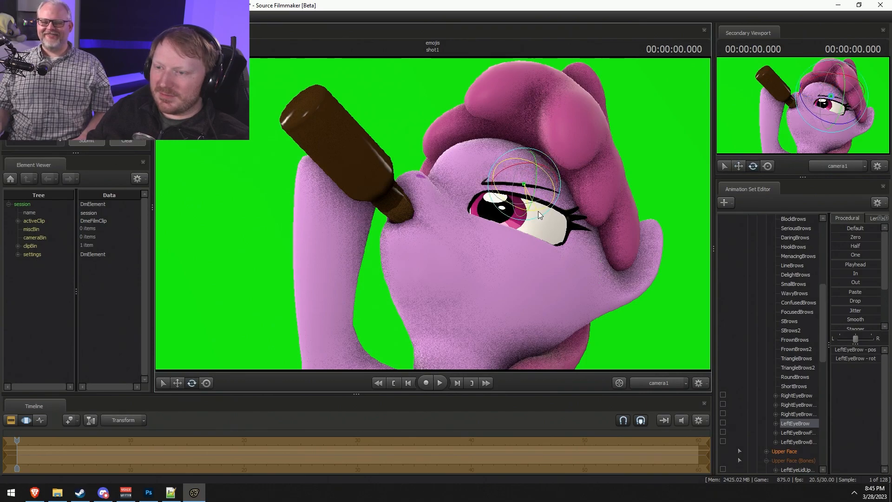
key("F2")
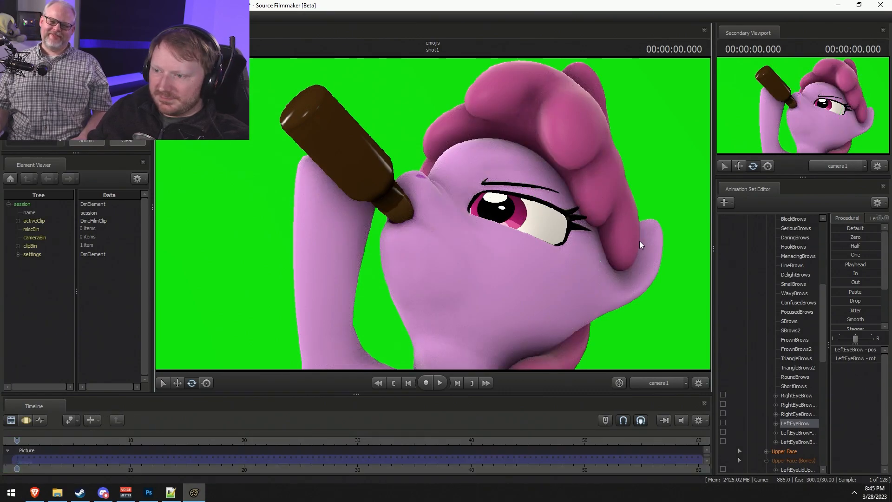
key("F3")
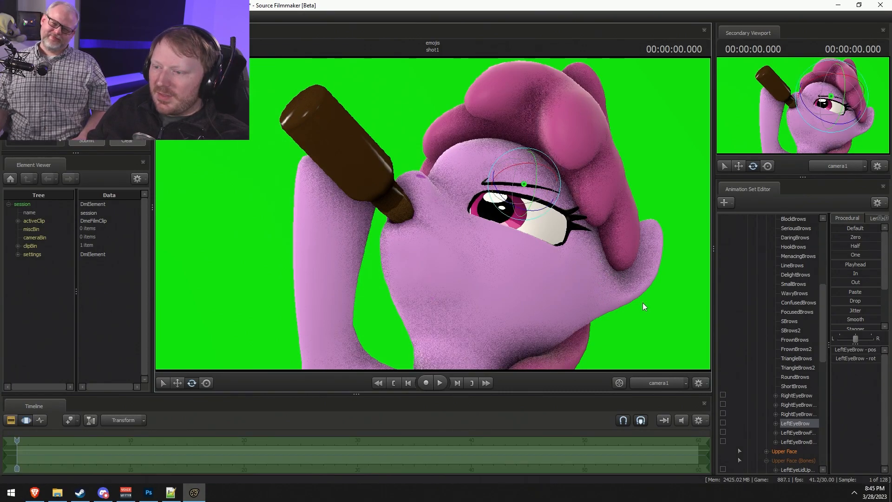
Inspect the pony's face close up through the Work Camera, and preview the shot in camera1.
left_click(658, 380)
key("w")
left_click_drag(622, 321, 599, 324)
key("w")
key("s")
key("s")
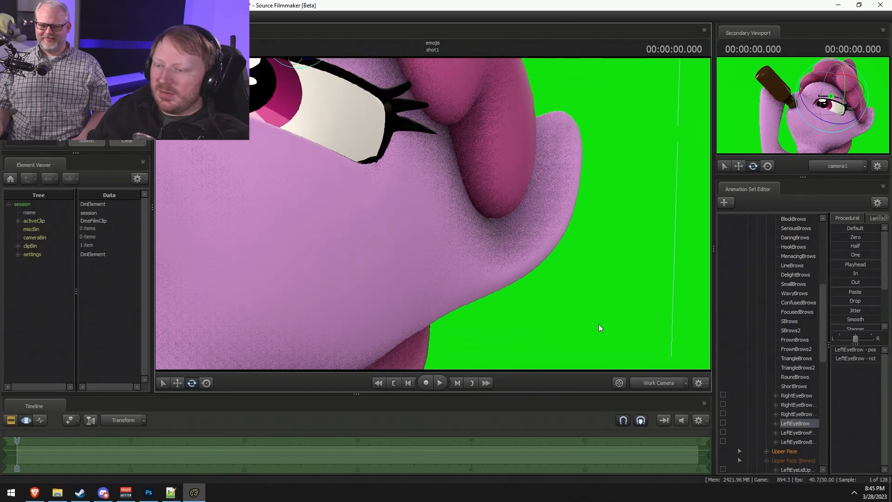
left_click(664, 382)
key("F2")
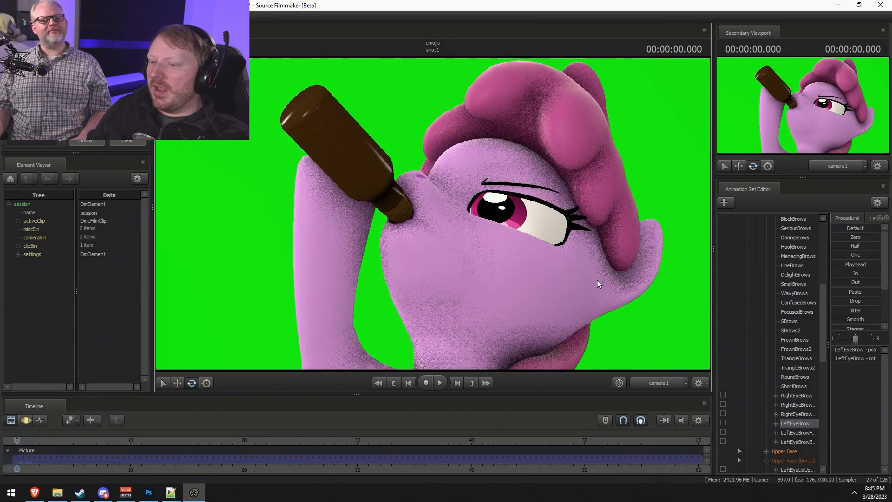
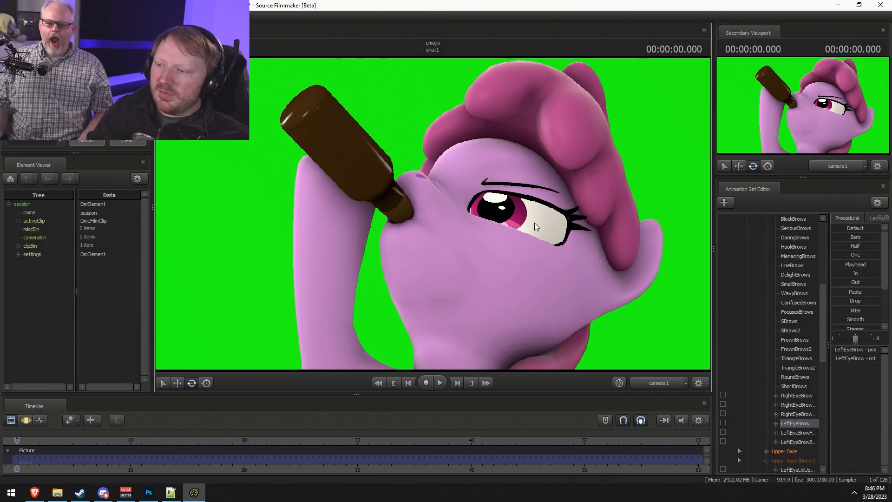
Collapse the Eyebrows group of revamped_berrypunch1 and bake the model's procedural bones.
key("F3")
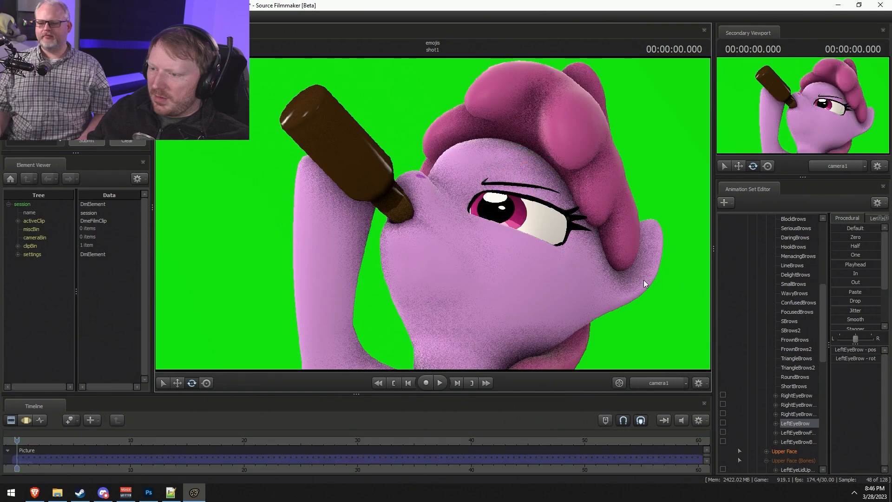
scroll(782, 280, "up", 6)
scroll(781, 281, "up", 1)
left_click(788, 265)
right_click(788, 265)
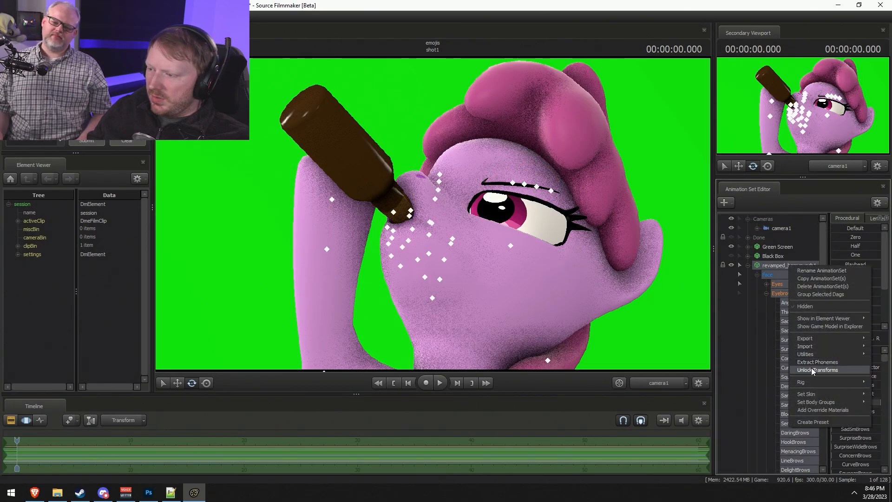
mouse_move(813, 353)
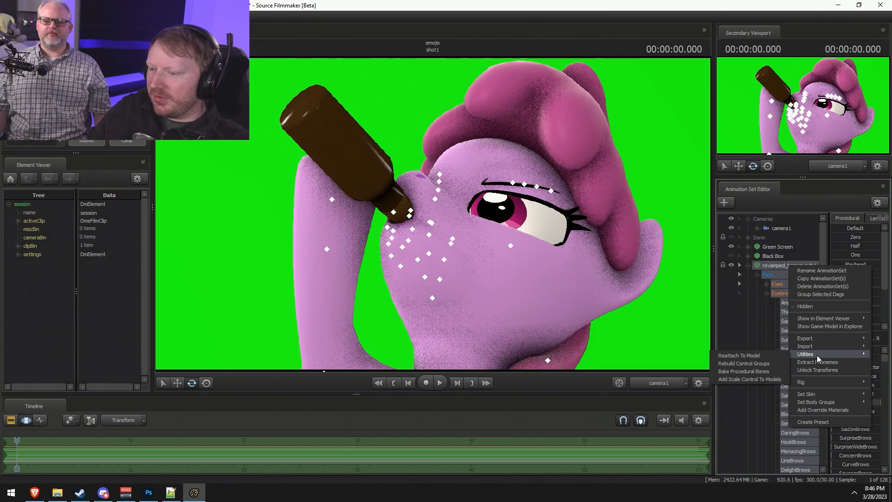
left_click(600, 166)
left_click(766, 293)
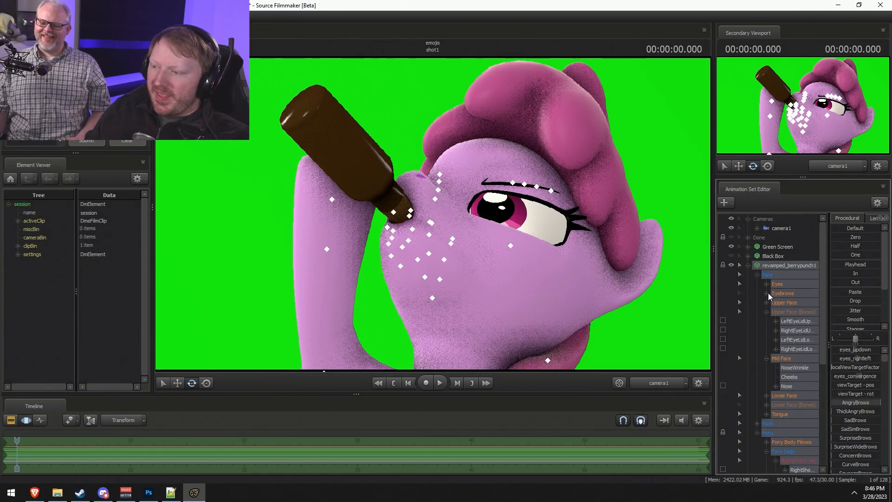
left_click(634, 201)
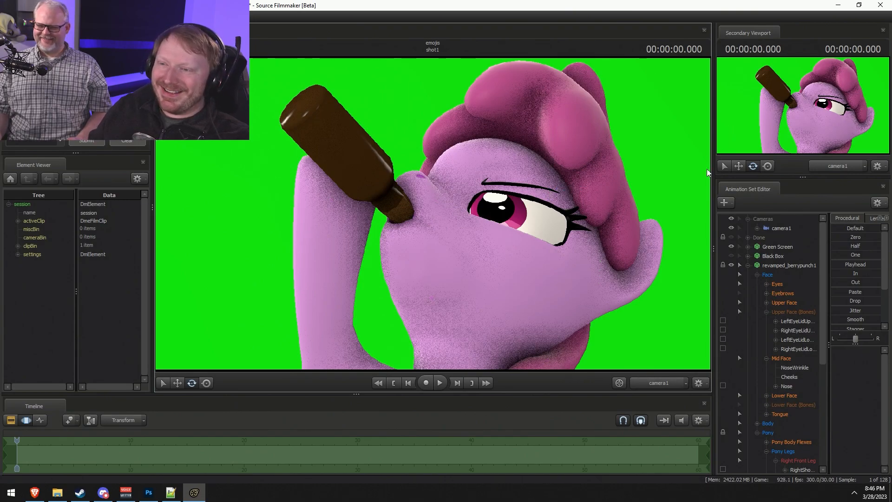
right_click(788, 265)
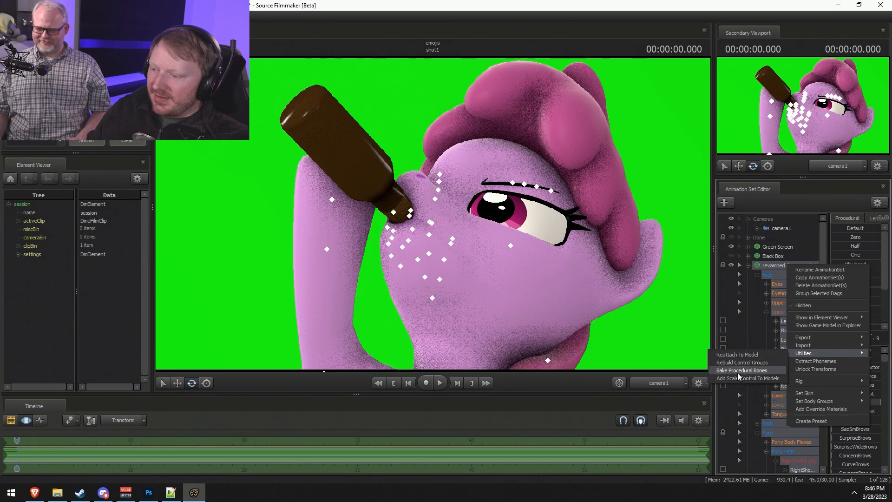
left_click(738, 372)
Try rotating the LeftEar bone downward so the ear droops, and preview the pose.
left_click(617, 285)
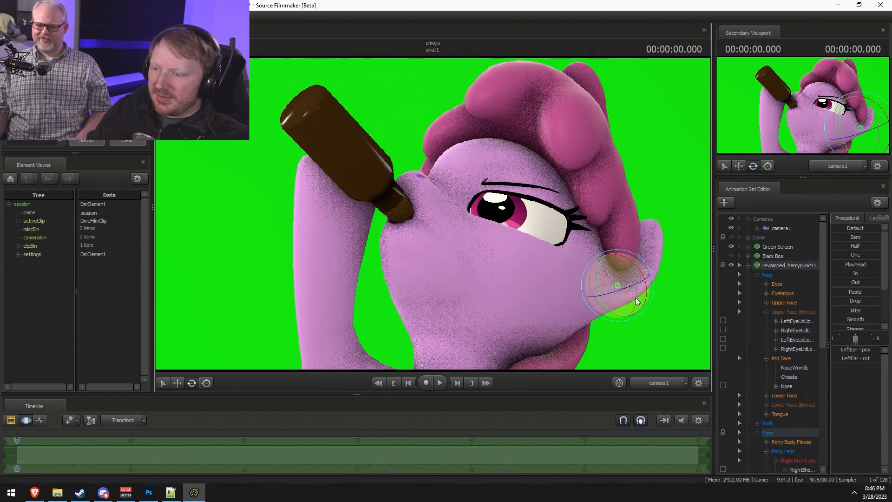
left_click_drag(620, 298, 643, 296)
key("F2")
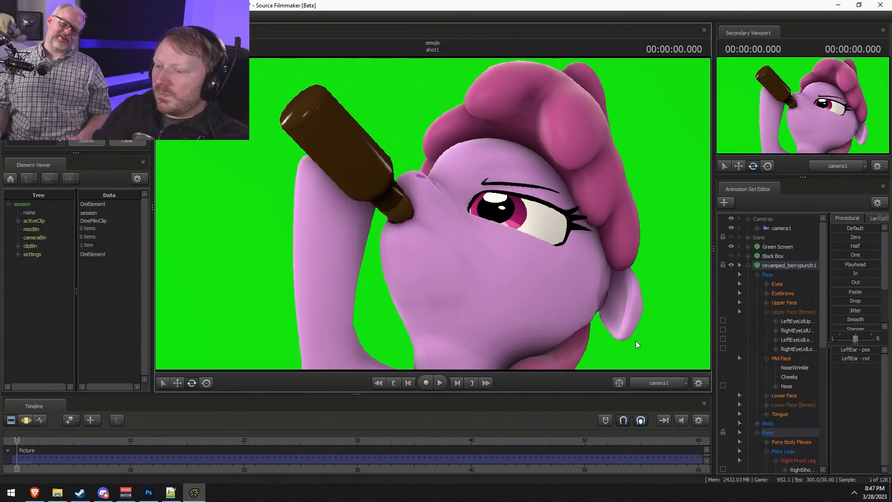
key("F3")
left_click_drag(638, 264, 643, 288)
key("F2")
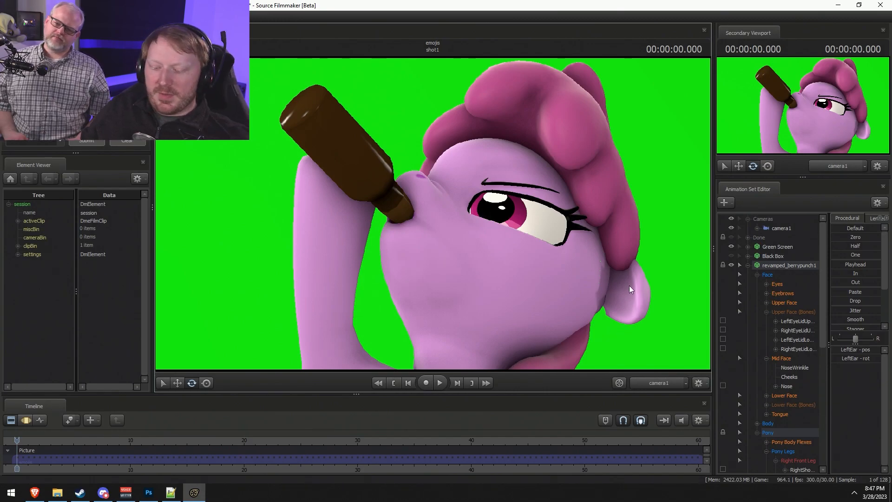
Try a further rotation of the left ear, and undo all of the ear rotations.
key("F3")
left_click_drag(624, 284, 626, 274, "ctrl")
key("F2")
key("F3")
key("ctrl+z")
key("ctrl+z")
key("ctrl+z")
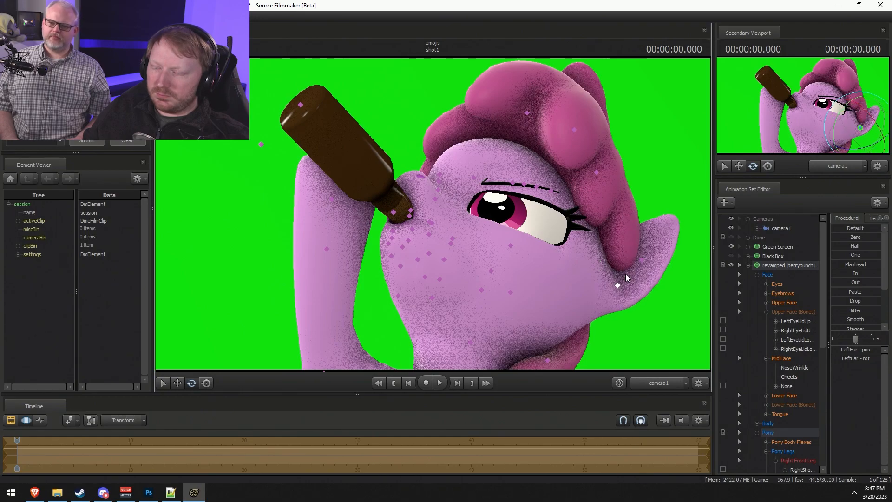
key("ctrl+z")
Preview the shot without bone controls and save the session.
key("F2")
key("F3")
key("ctrl+s")
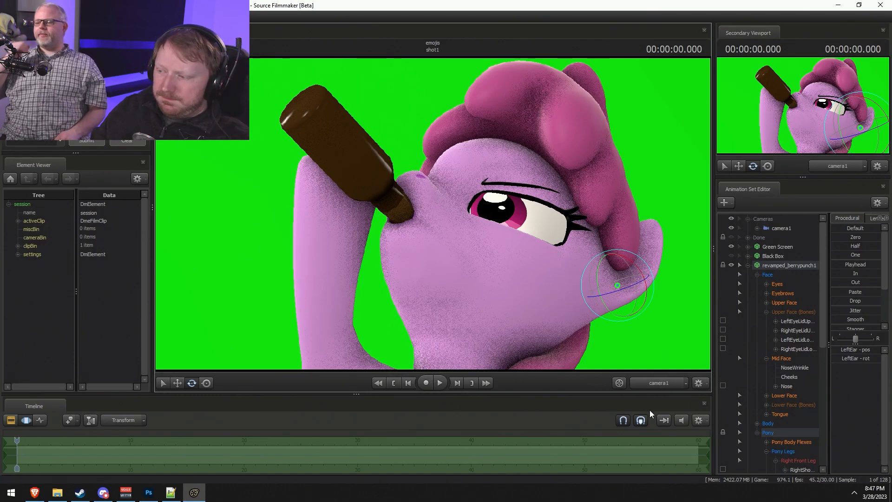
Enlarge the primary viewport and display the camera1 shot without bone controls.
left_click_drag(667, 395, 793, 405)
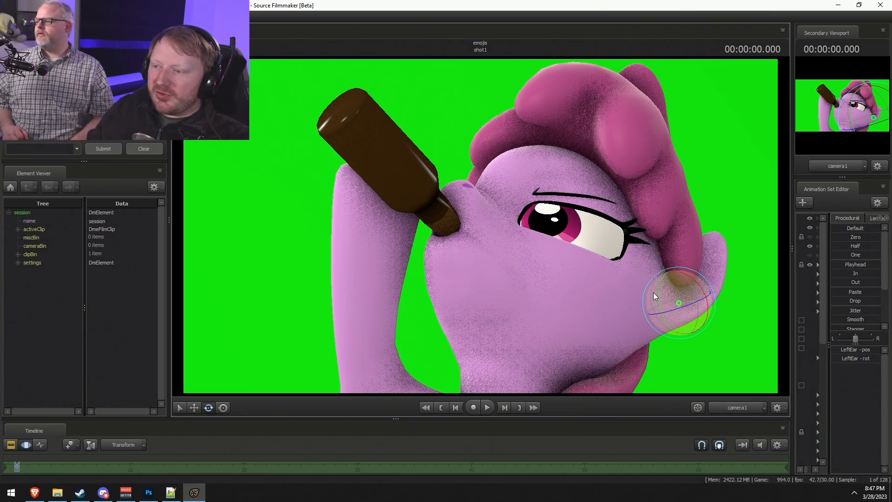
left_click(673, 278)
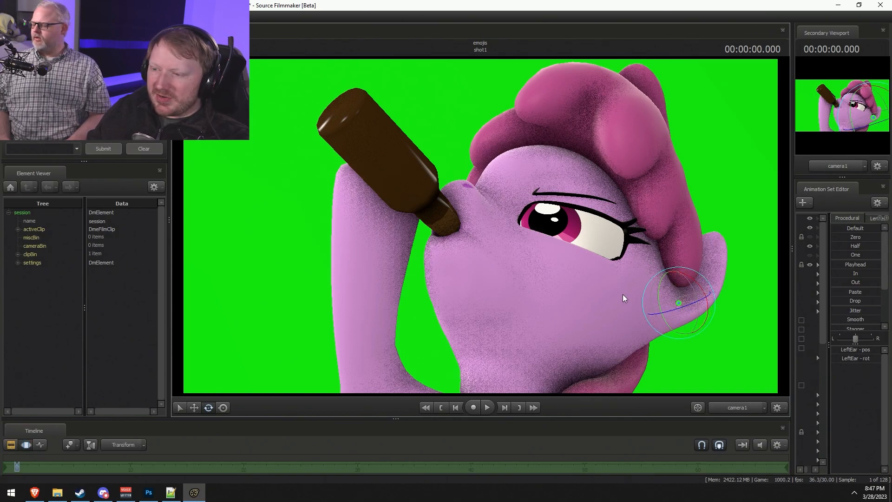
key("F3")
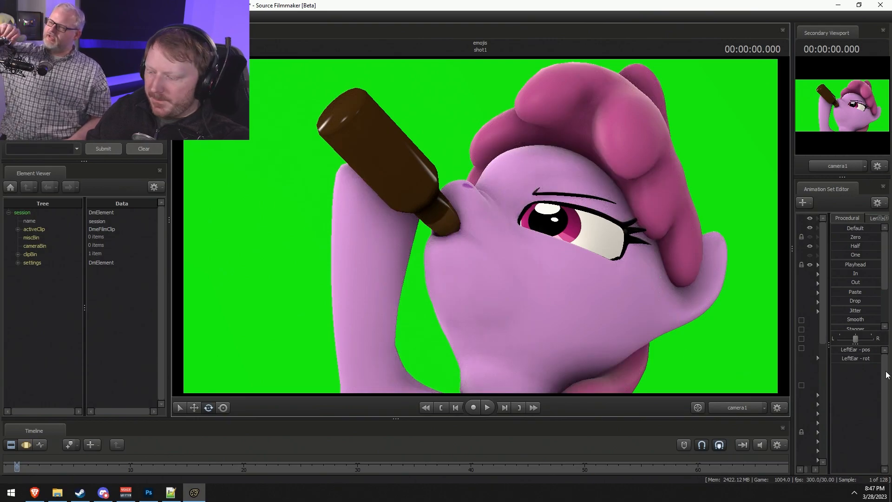
Capture the green-screen camera1 shot as a 1279 × 719 region image and copy the whole capture in Snagit Editor.
key("ctrl+Print")
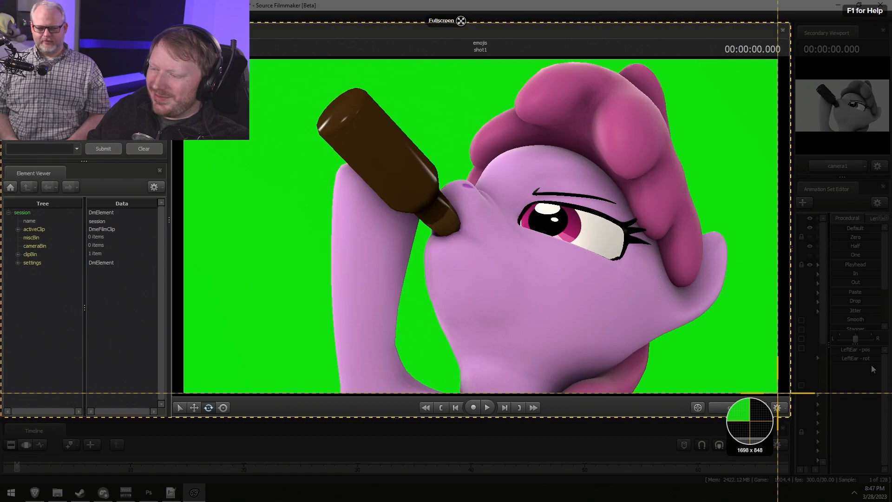
left_click(778, 393)
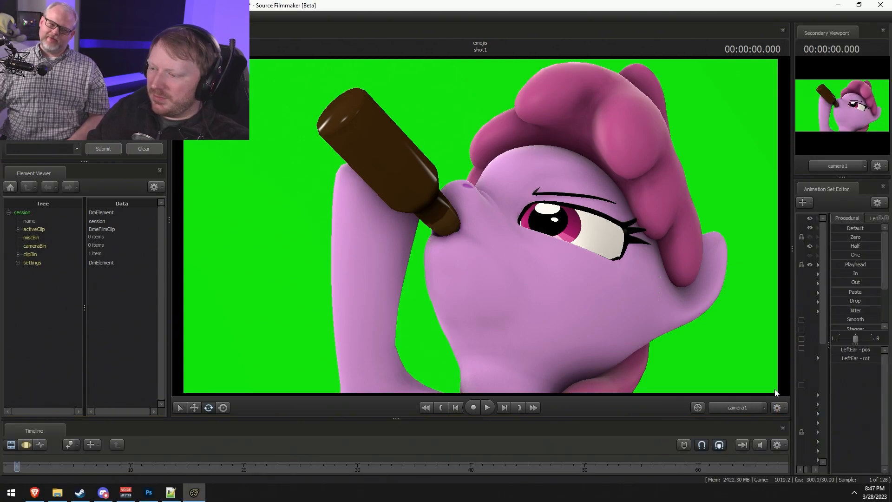
key("ctrl+Print")
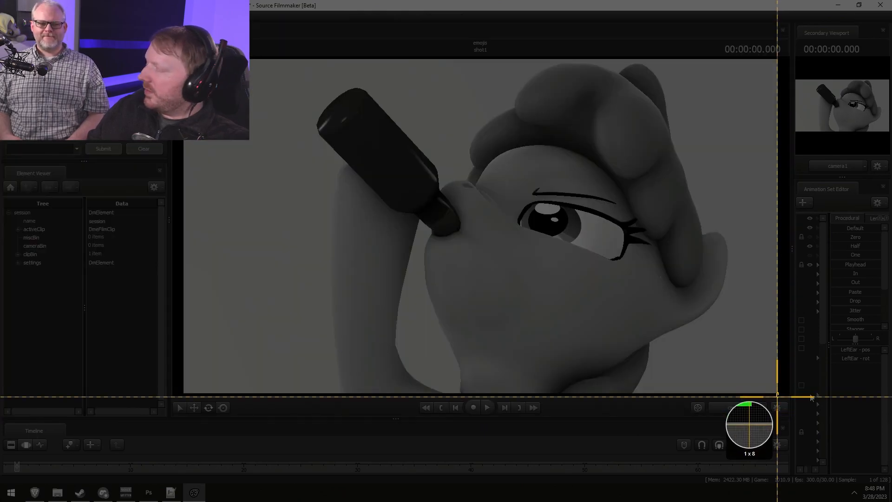
left_click_drag(778, 393, 183, 59)
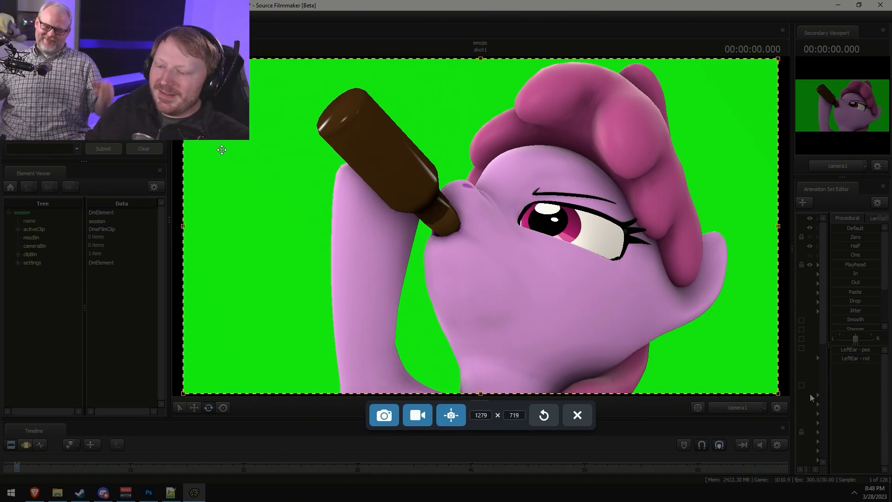
left_click(393, 418)
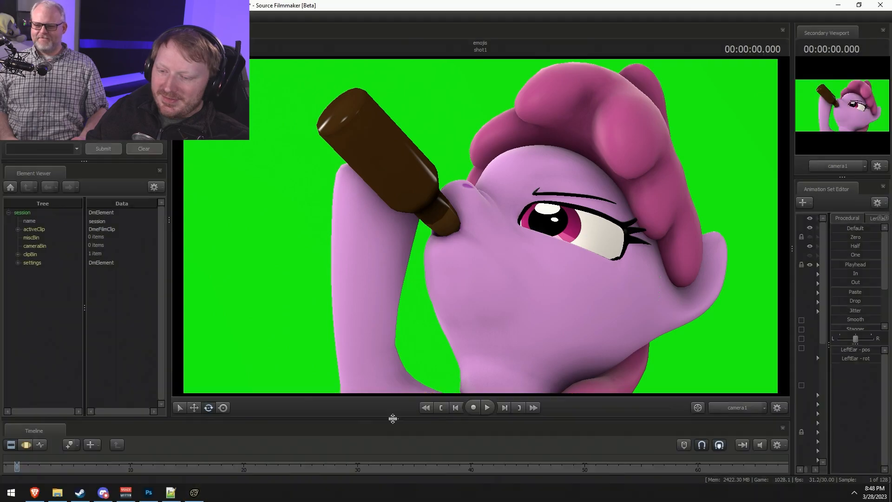
left_click(470, 29)
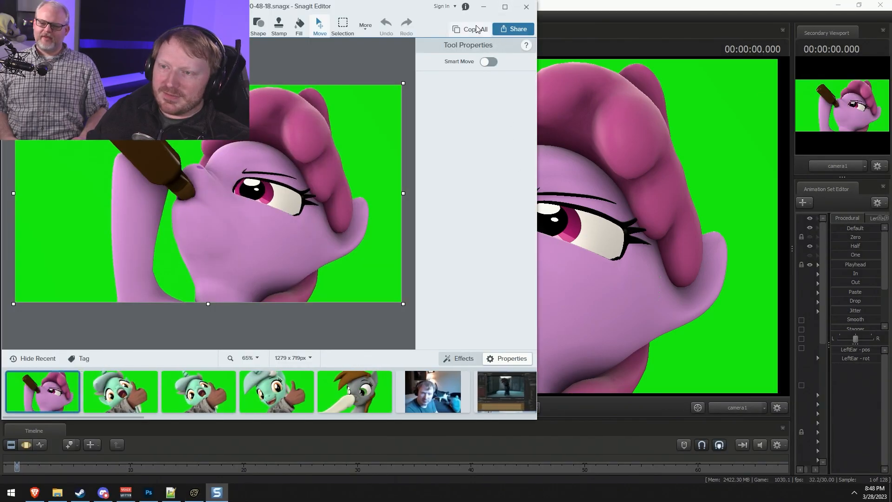
Switch to Photoshop, create a new 1279 × 719 px document, and paste the captured shot into it.
key("alt+Tab")
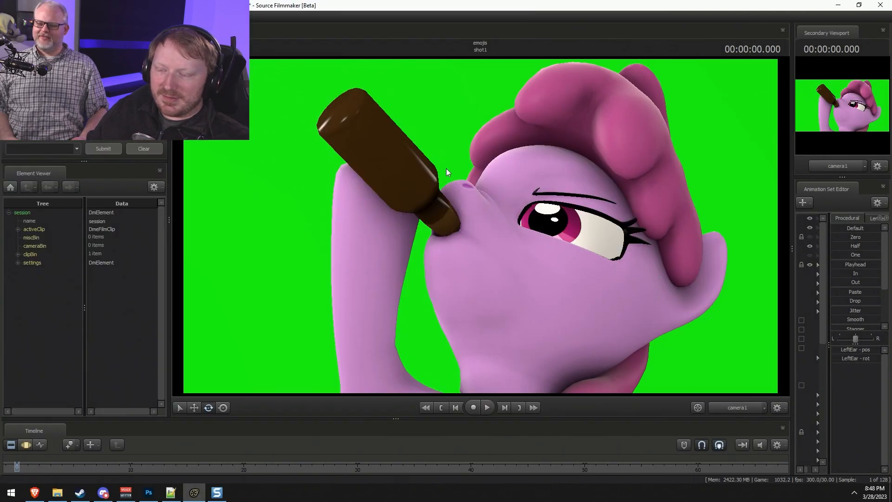
key("alt+Tab")
key("alt+Tab")
left_click(520, 208)
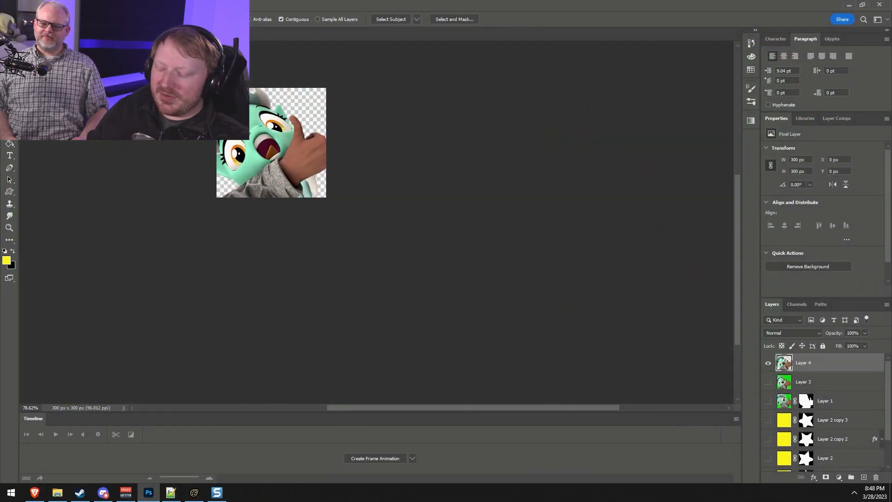
key("ctrl+n")
key("Return")
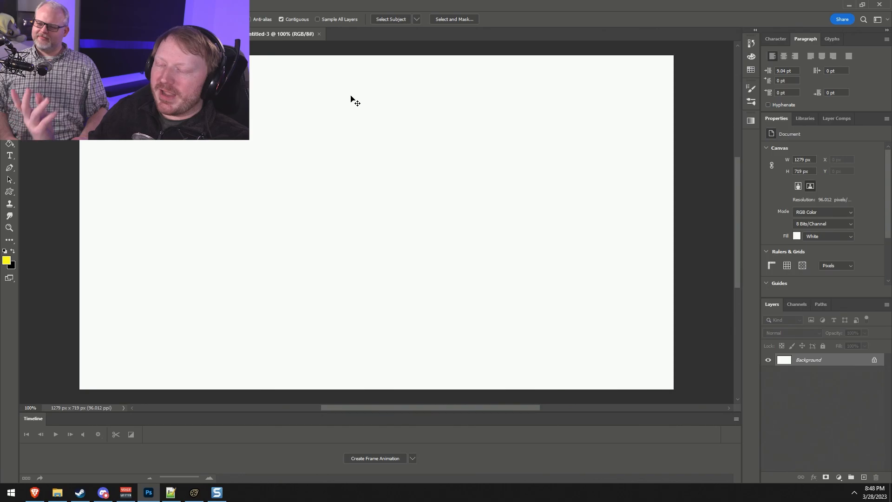
key("ctrl+v")
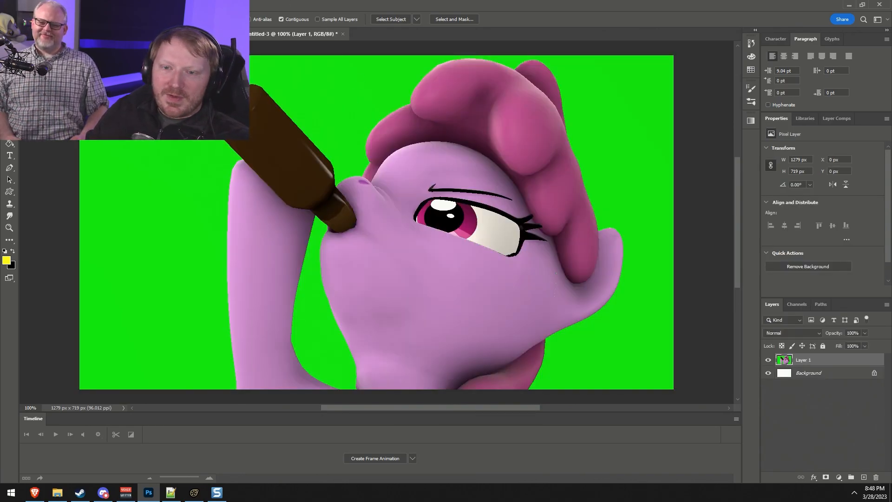
Select the green background including the gap beside the arm, invert the selection, and mask Layer 1 to isolate the pony and bottle.
left_click(212, 157)
left_click(312, 279, "shift")
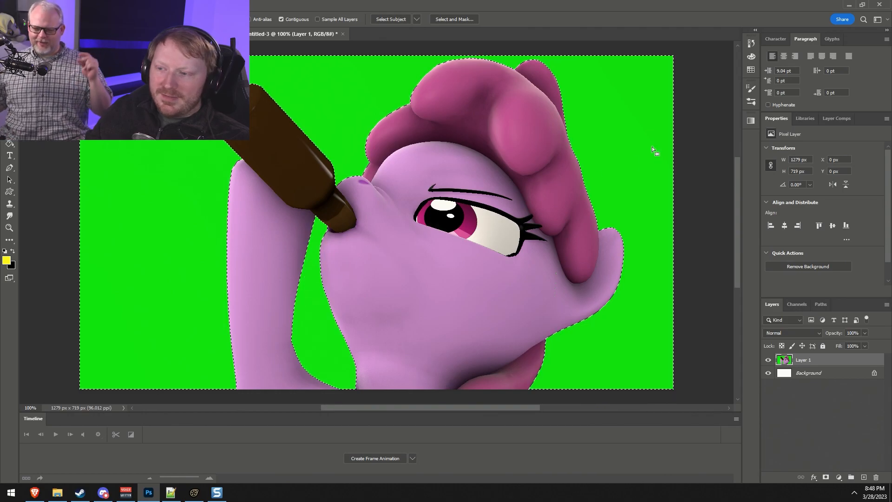
right_click(477, 282)
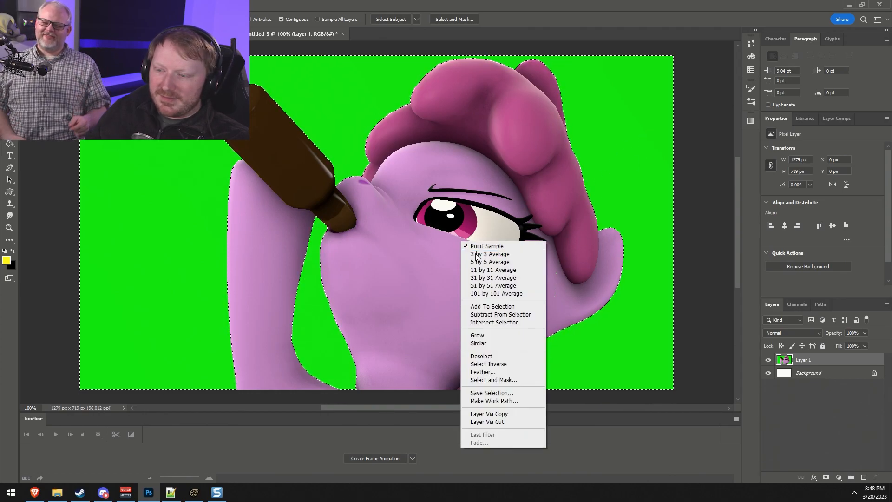
left_click(501, 345)
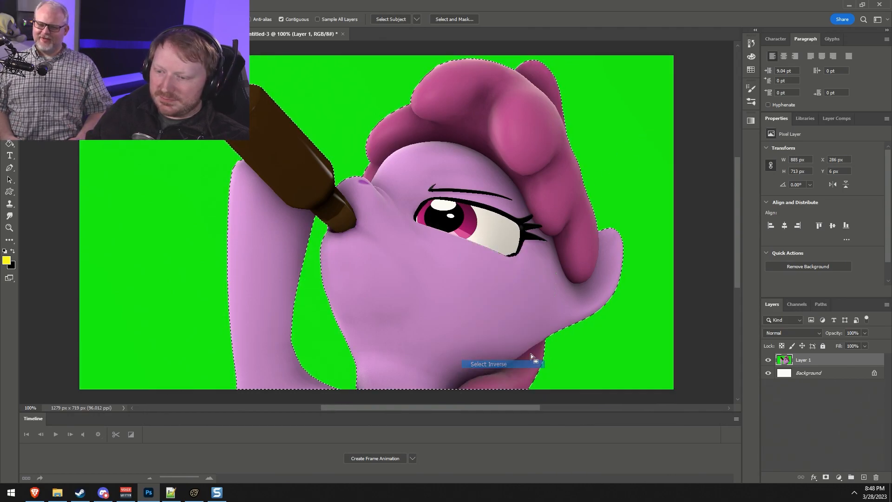
left_click(826, 477, "alt")
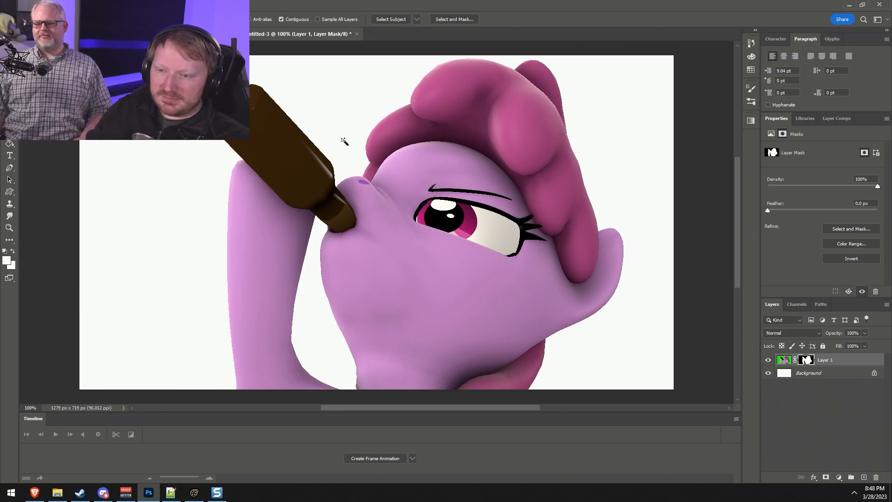
Examine the masked pony's outline and bottle edges against the white background.
scroll(343, 141, "up", 5, "alt")
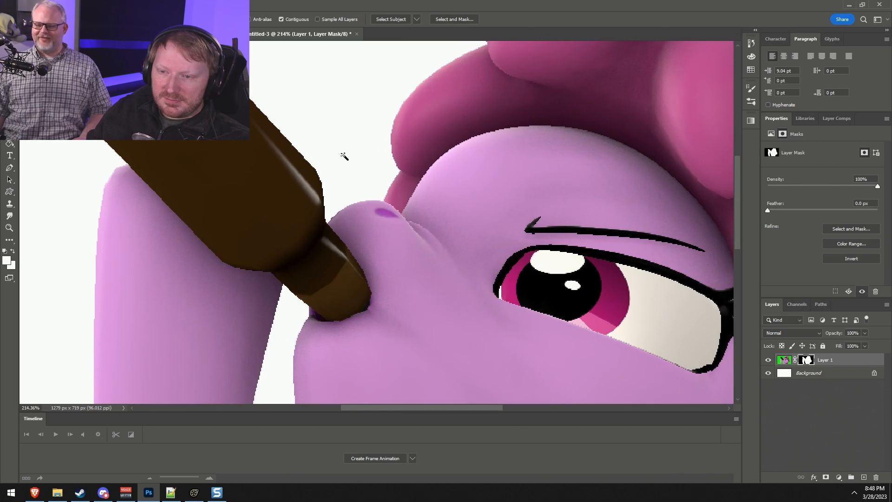
scroll(390, 199, "down", 6, "alt")
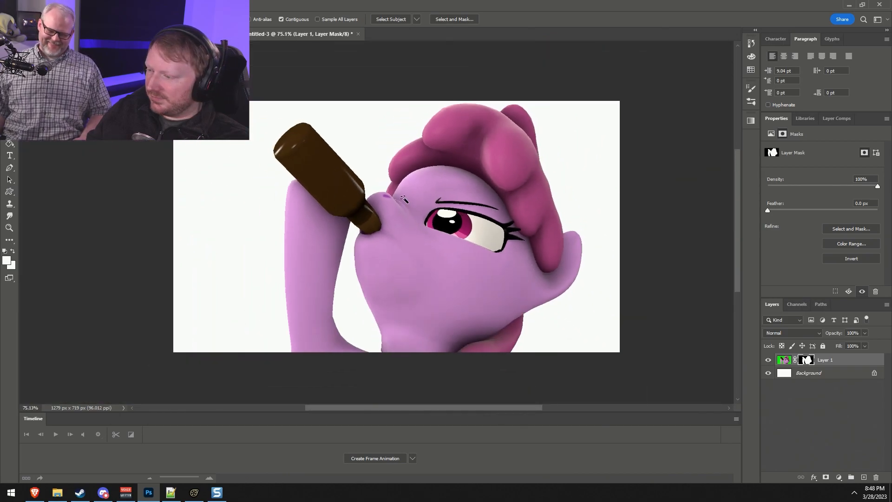
scroll(403, 197, "up", 4, "alt")
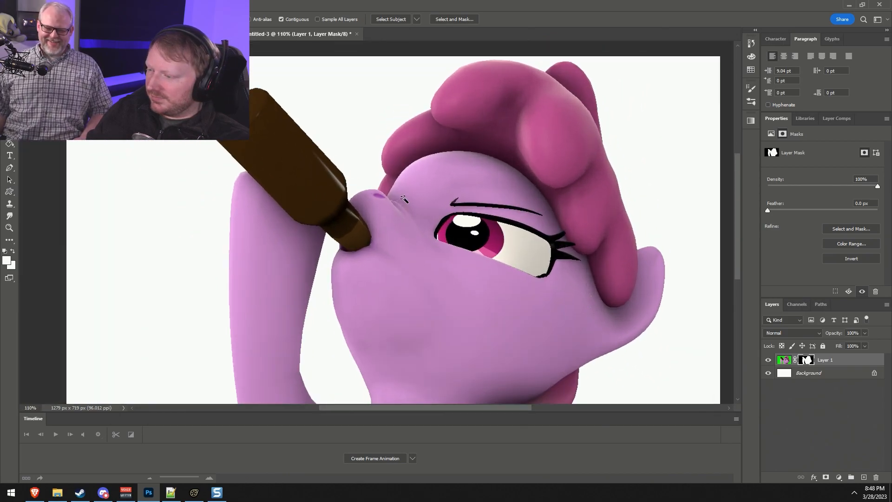
scroll(412, 202, "down", 6)
scroll(413, 200, "down", 2, "alt")
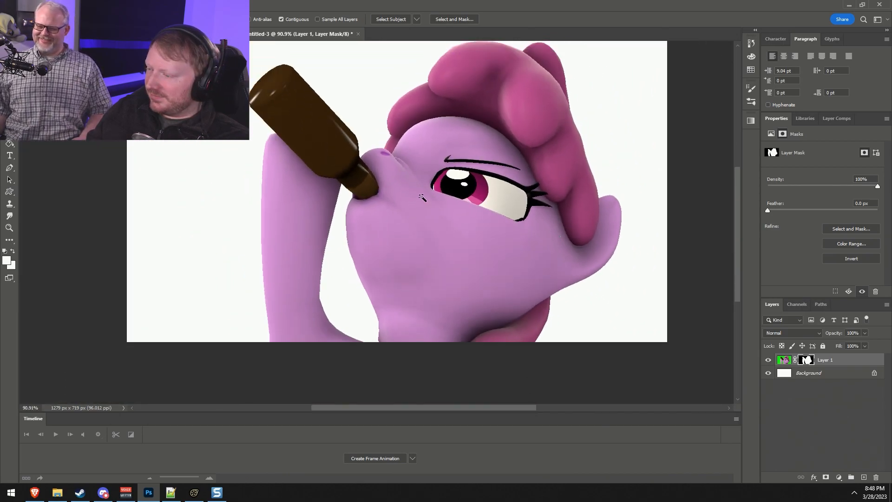
scroll(421, 197, "up", 2, "alt")
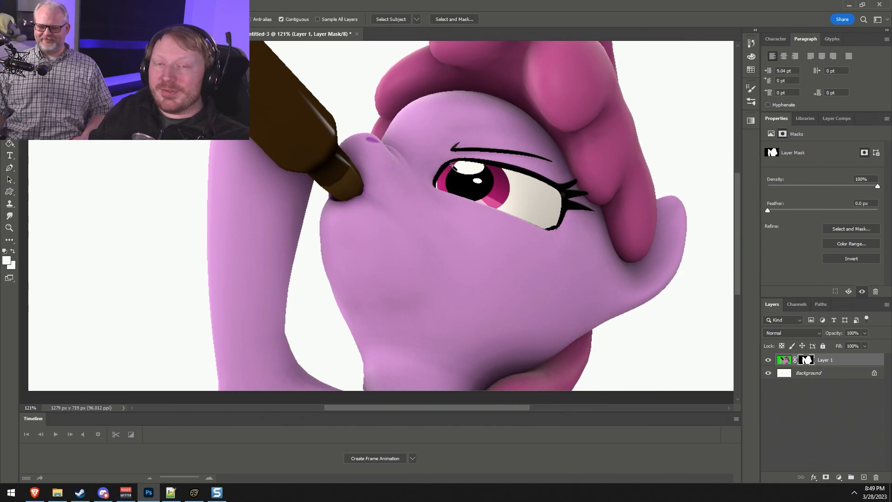
scroll(497, 161, "down", 3, "alt")
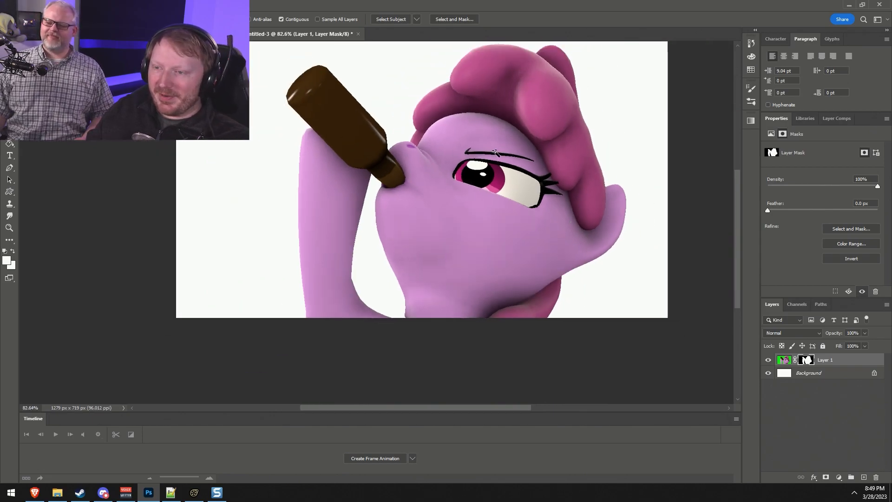
scroll(518, 112, "up", 2)
scroll(524, 145, "up", 1, "alt")
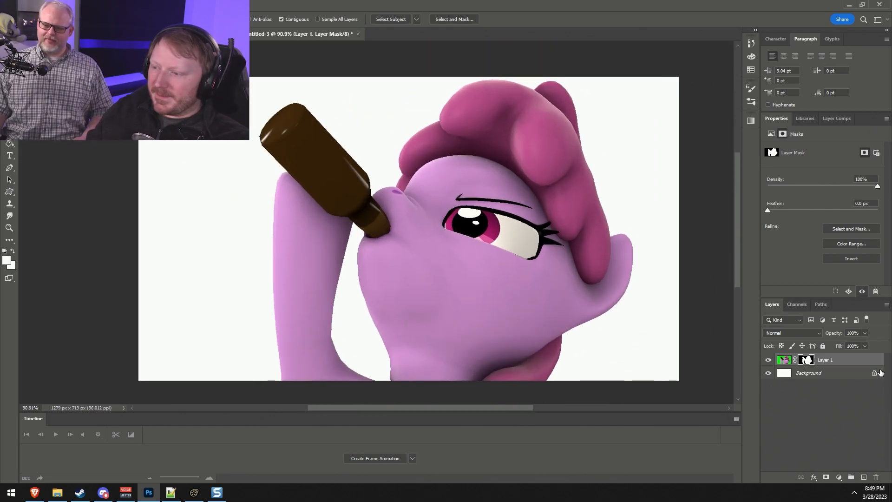
Apply Layer 1's mask permanently, and brighten the pony with Levels using a black input level of 11.
right_click(807, 362)
left_click(823, 388)
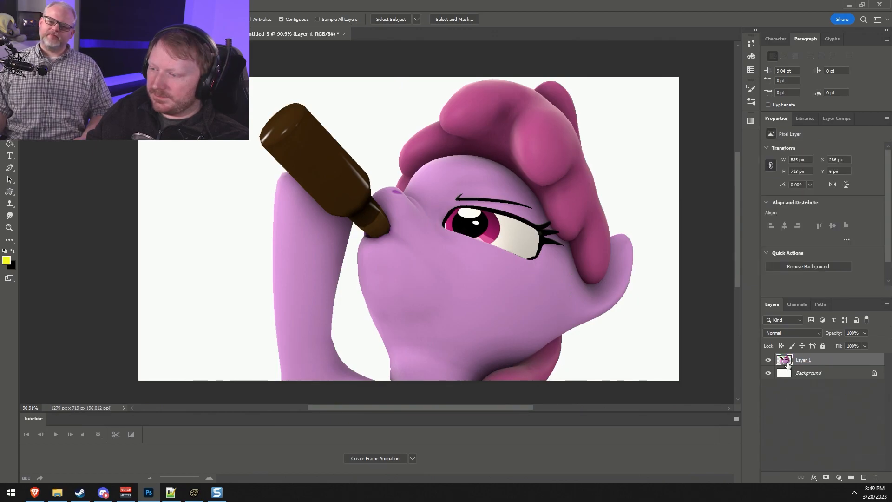
left_click(71, 5)
mouse_move(51, 5)
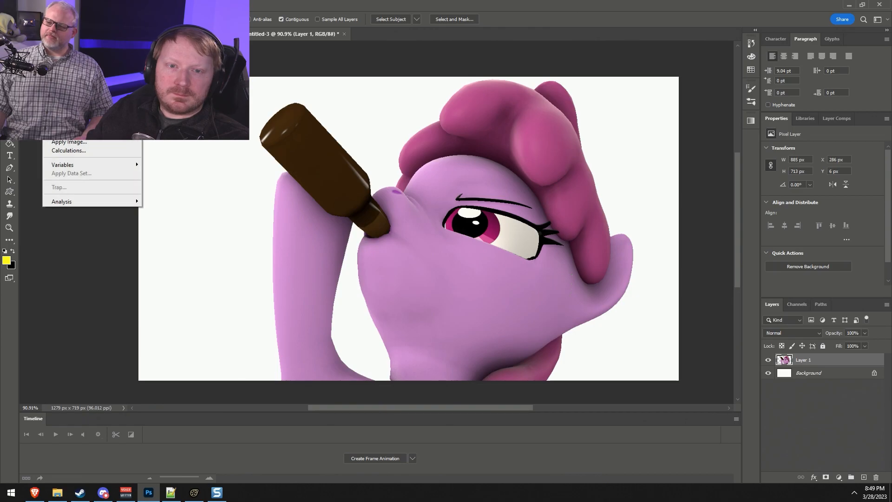
mouse_move(67, 28)
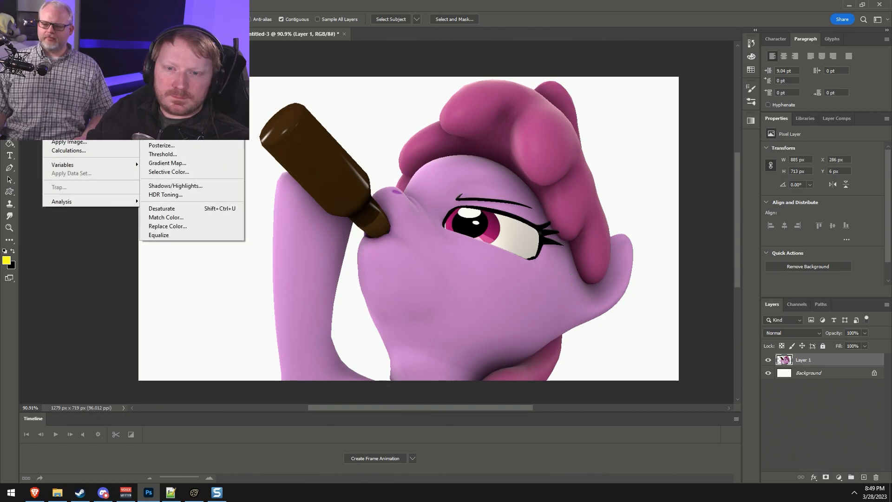
left_click(158, 37)
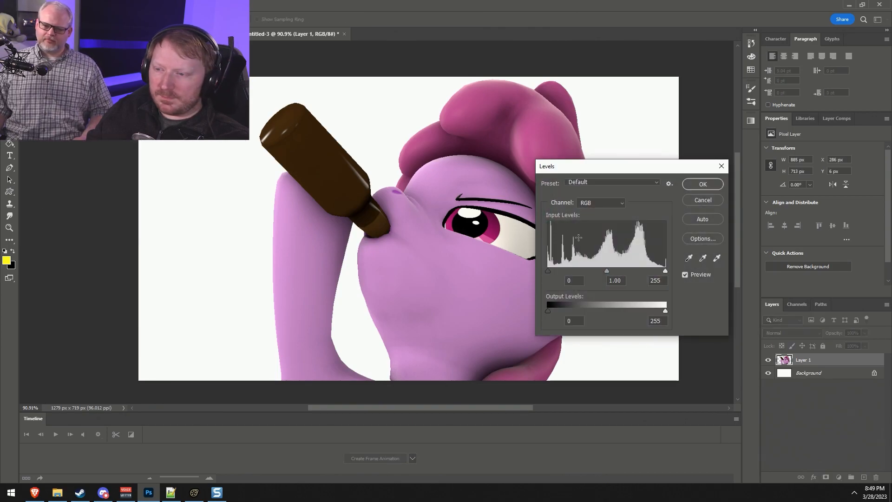
left_click_drag(548, 272, 553, 272)
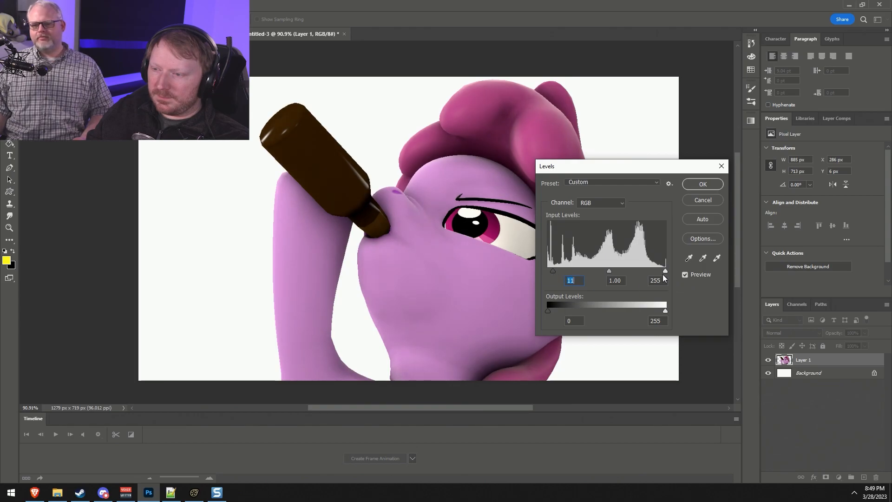
left_click_drag(665, 272, 596, 271)
left_click(702, 185)
Raise the vibrance of the pony layer to +35.
left_click(51, 5)
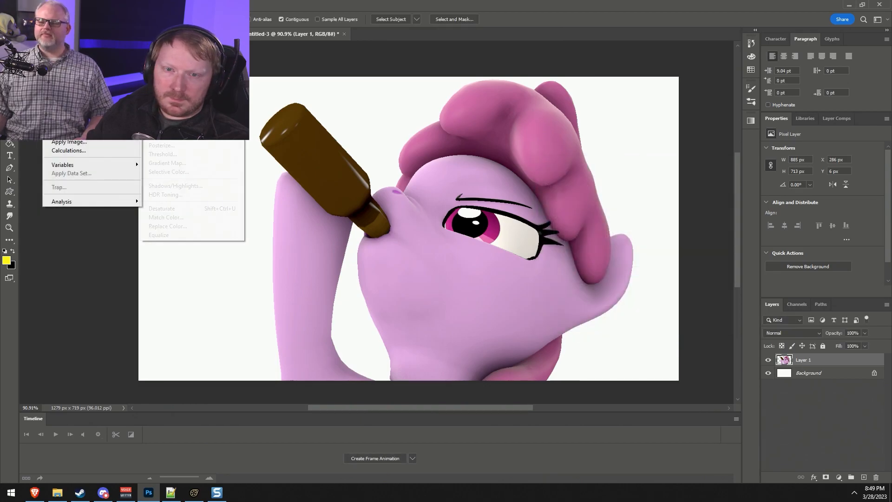
mouse_move(67, 29)
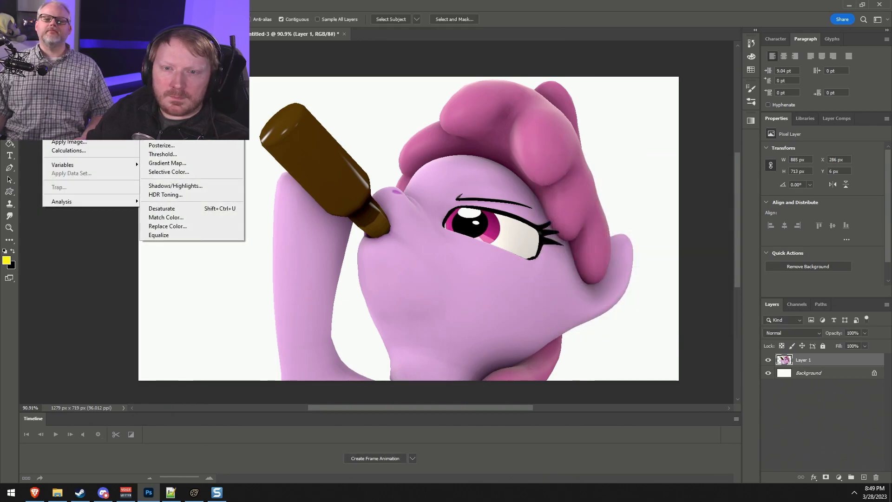
left_click(160, 70)
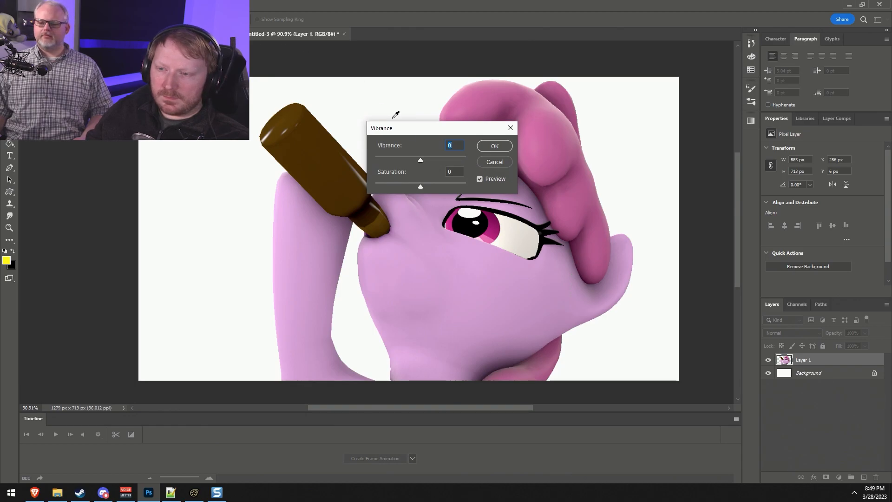
left_click_drag(422, 159, 437, 157)
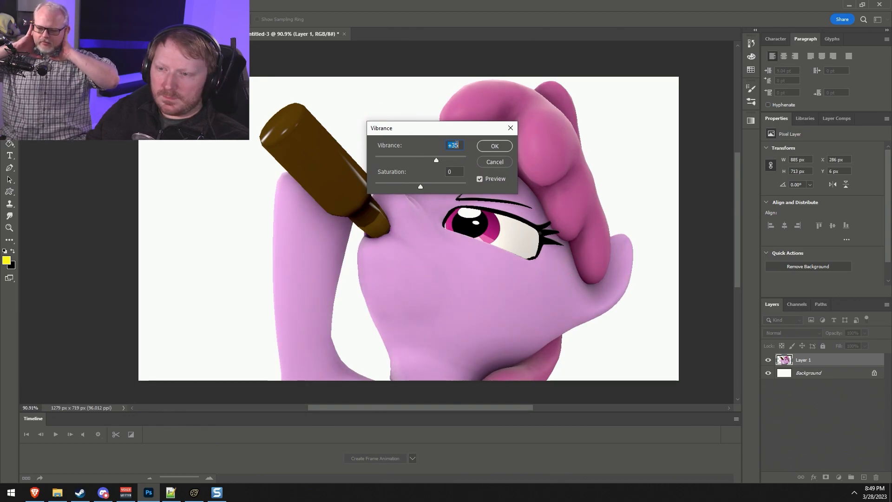
left_click(496, 145)
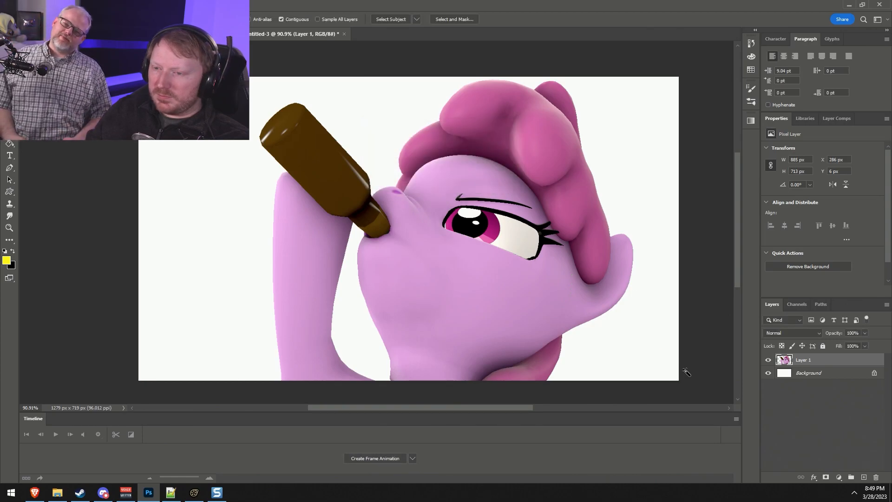
Crop the canvas to a width of 719 pixels and shift the pony layer to the canvas's left edge.
scroll(529, 296, "down", 2, "alt")
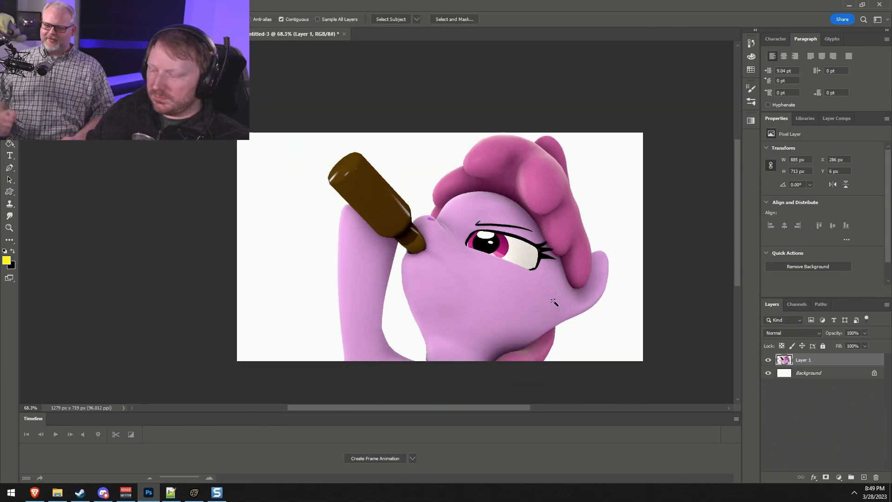
left_click(51, 4)
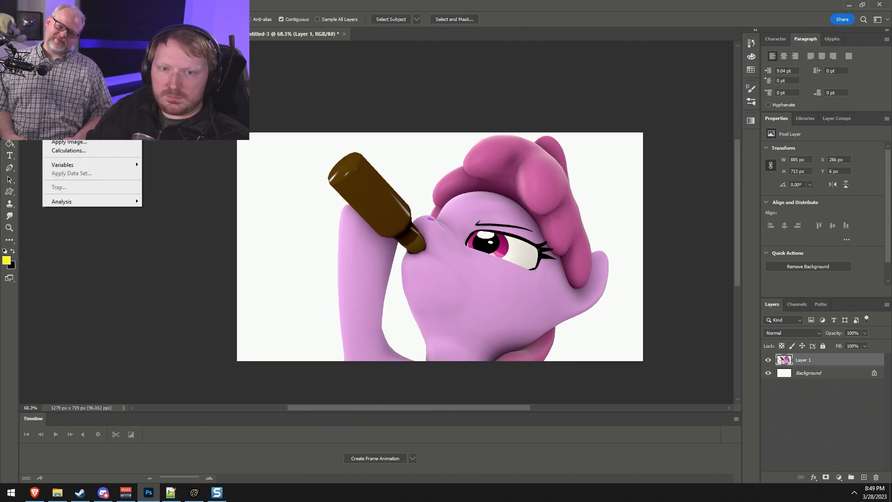
mouse_move(70, 30)
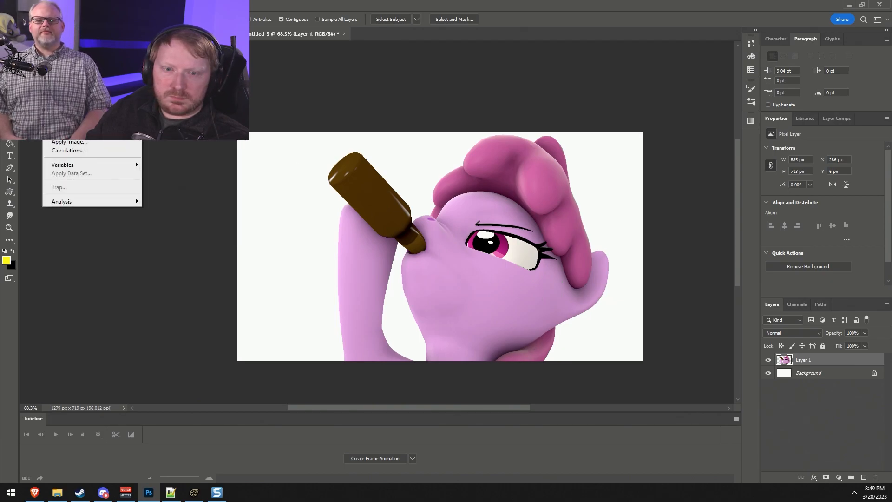
left_click(70, 75)
double_click(588, 212)
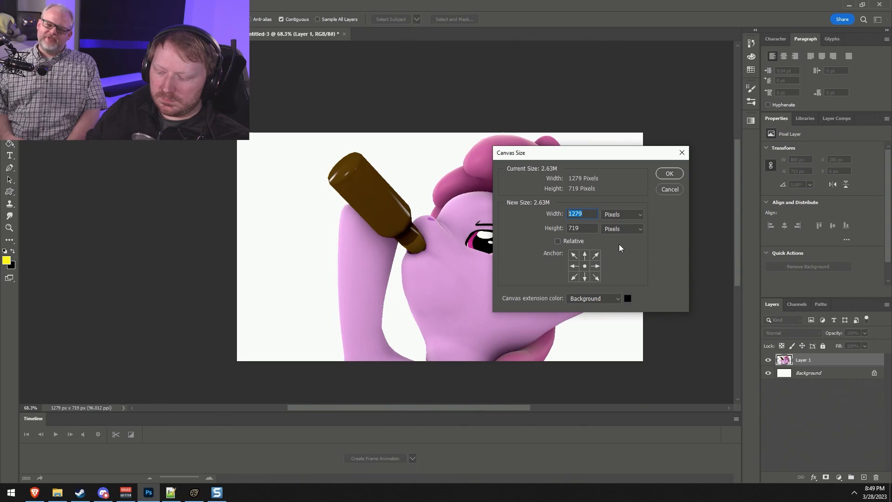
type("719")
key("Return")
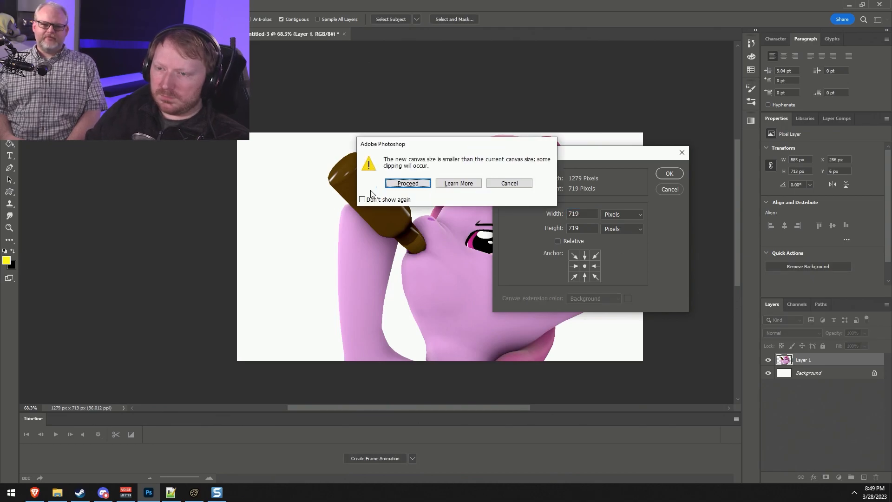
left_click(400, 183)
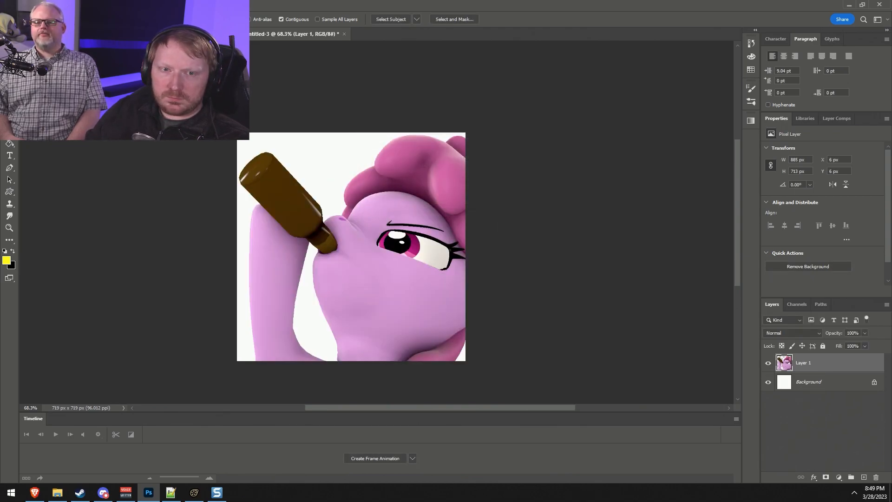
key("v")
mouse_move(357, 251)
left_mouse_down()
mouse_move(345, 249)
mouse_move(361, 252)
left_mouse_up()
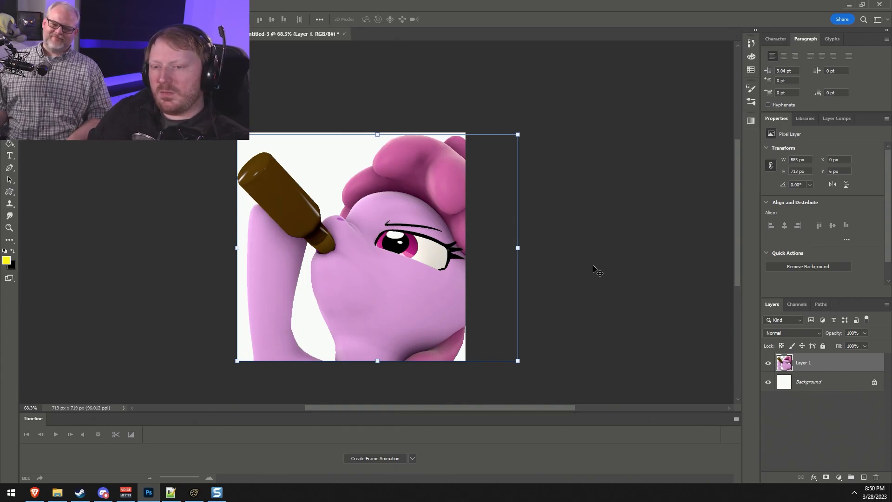
Switch to Source Filmmaker and rotate and shift the bottle into a more upright pose with its neck still at the pony's mouth.
key("alt+Tab")
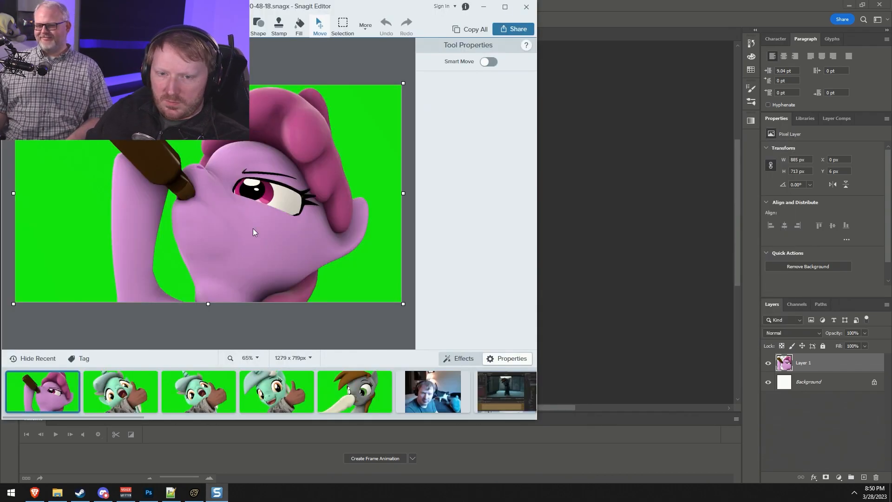
key("alt+Tab")
key("alt+Tab")
key("Tab")
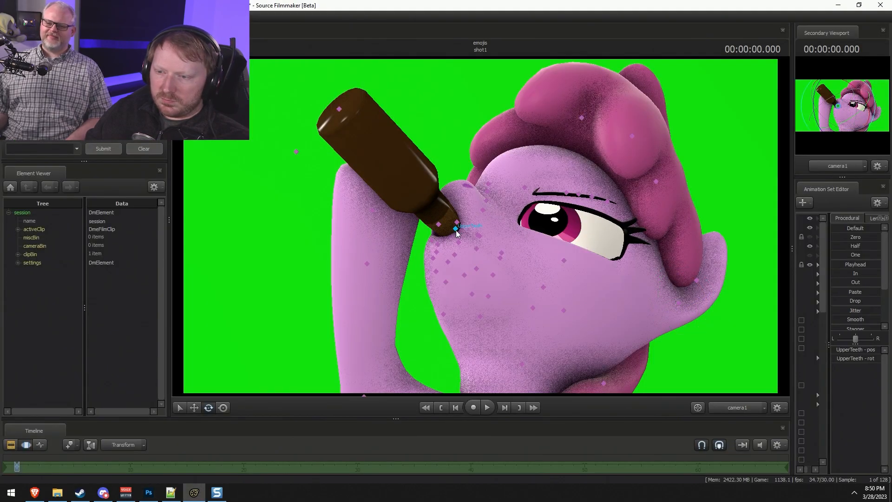
left_click(339, 121)
right_click(339, 121)
left_click(351, 125)
right_click(331, 127)
left_click(351, 132)
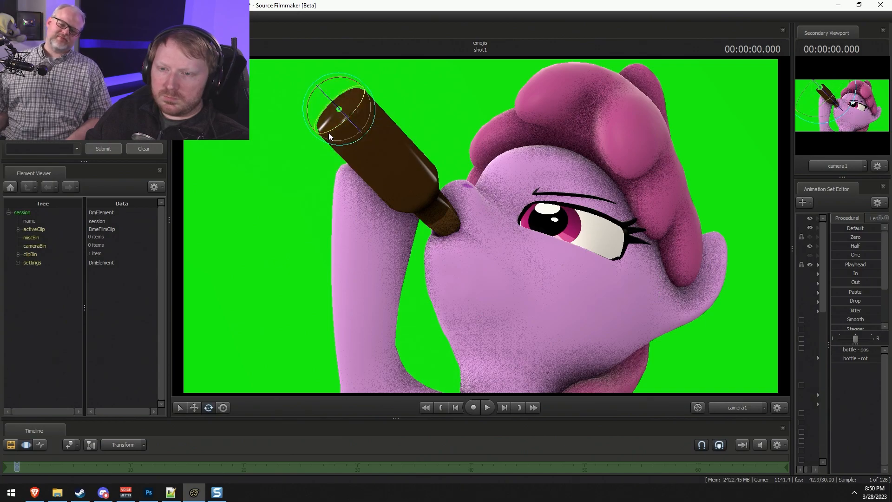
left_click_drag(309, 121, 359, 94)
key("w")
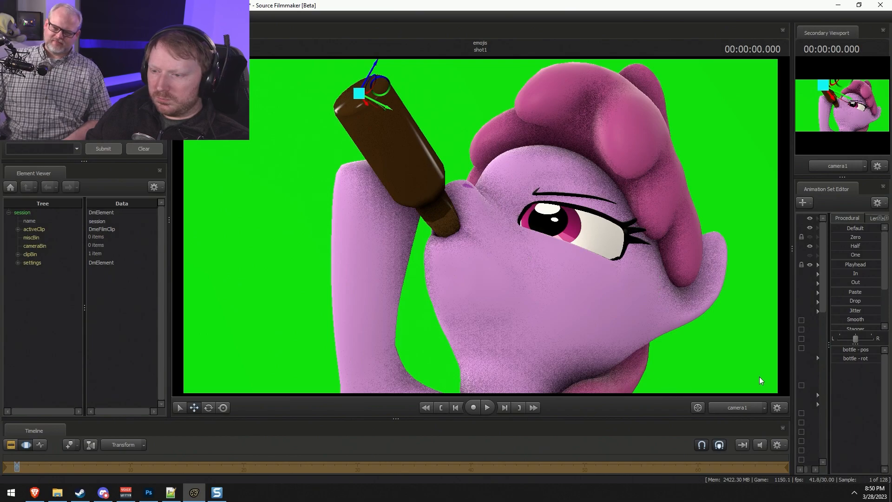
key("alt+Tab")
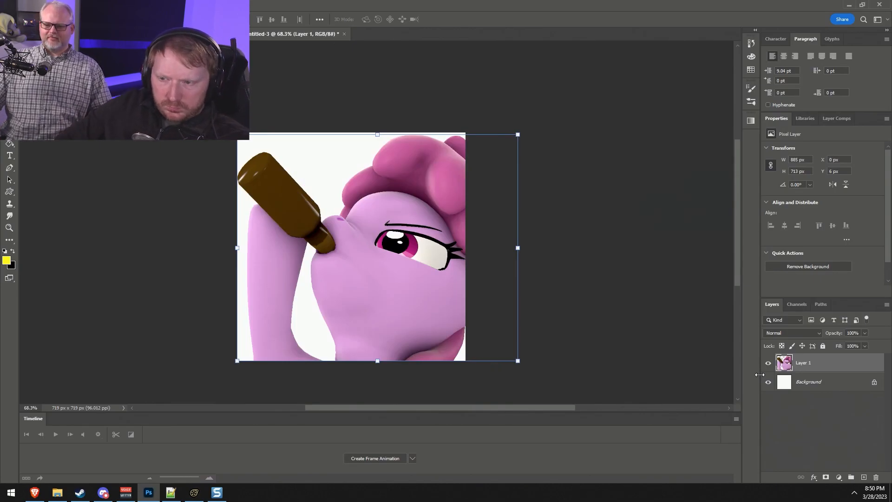
key("alt+Tab")
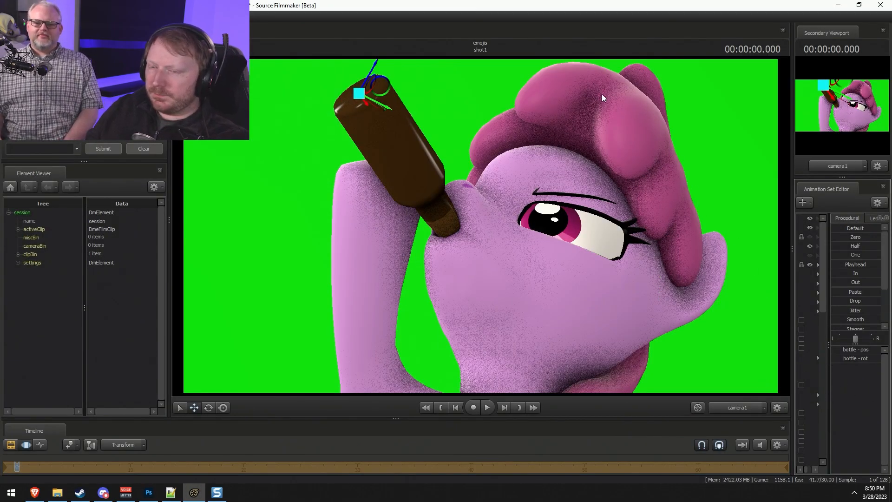
Capture the reposed pony viewport as a 1279 × 719 image with Snagit and copy the capture.
left_click(739, 237)
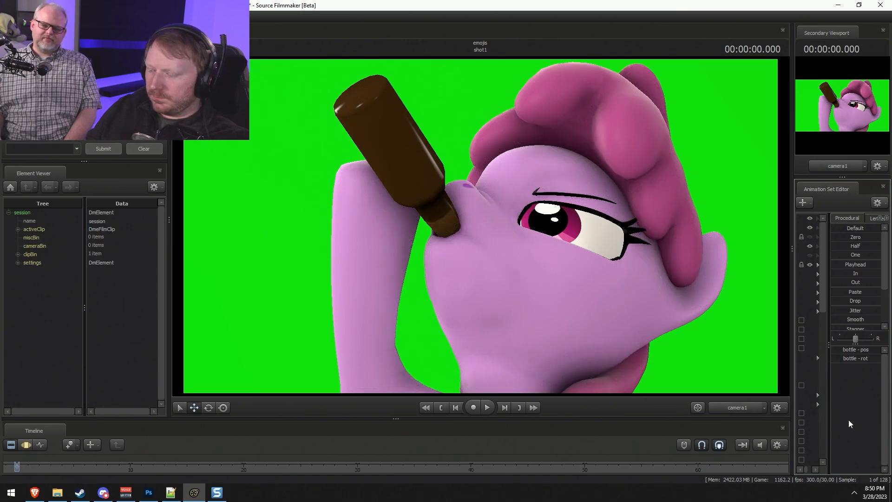
key("Print")
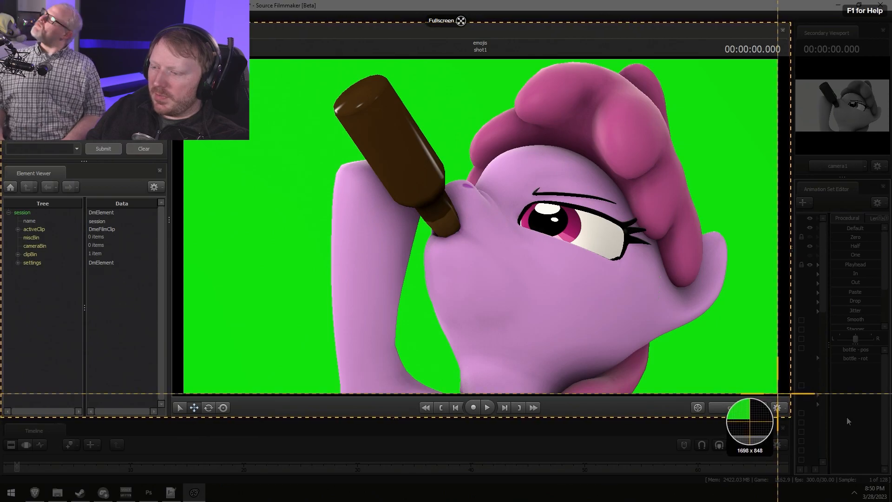
left_click_drag(778, 393, 183, 60)
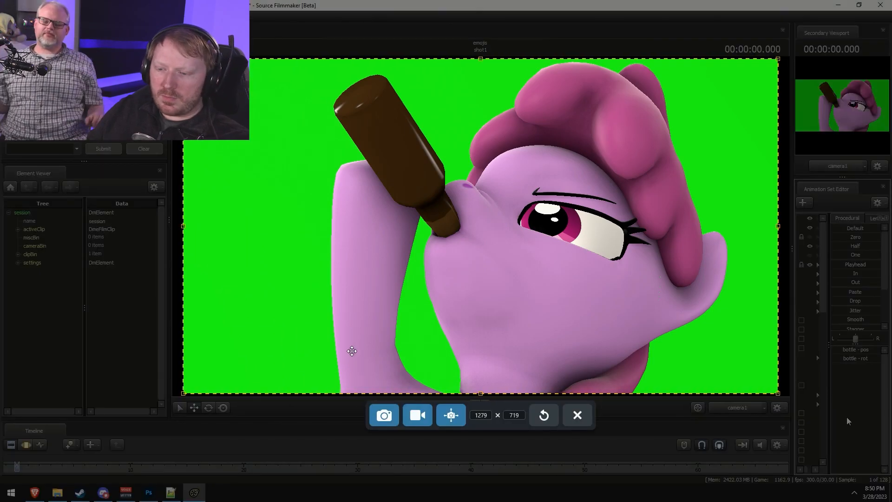
left_click(385, 418)
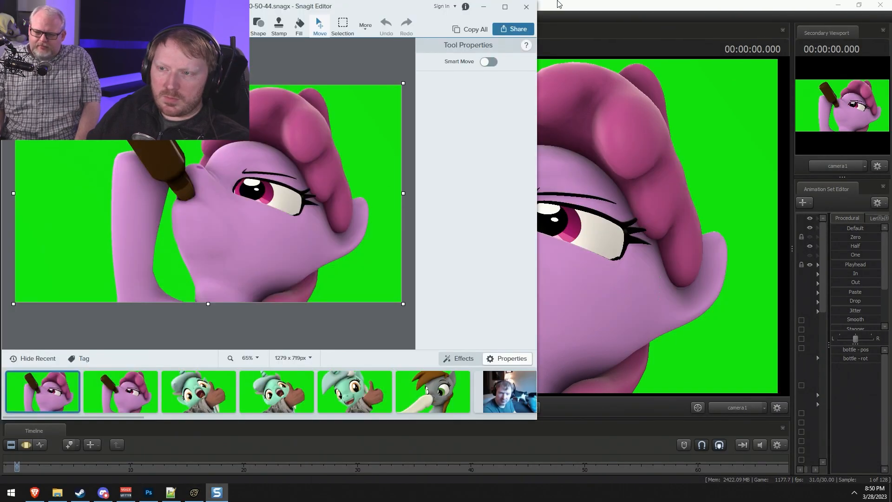
left_click(459, 31)
Return to Photoshop, undo back to the unmasked 1279 × 719 green-screen image, and paste the new capture as a layer above it.
key("alt+Tab")
key("ctrl+v")
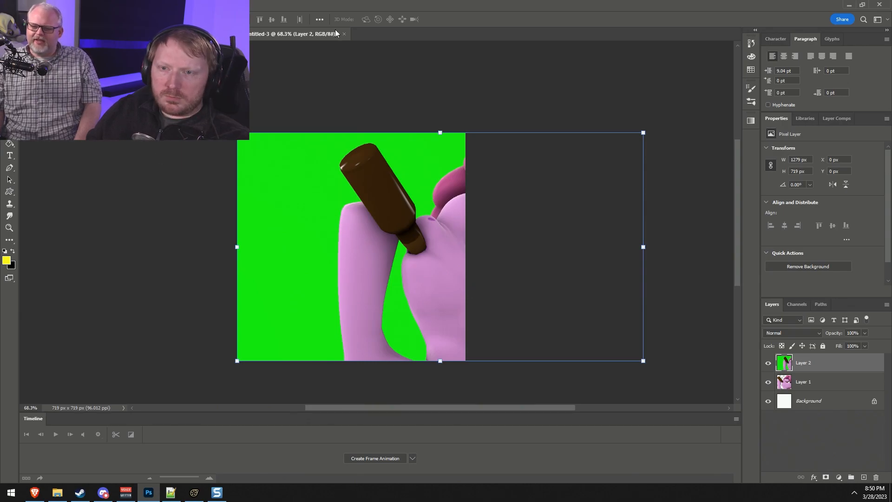
key("ctrl+z")
key("ctrl+z")
key("ctrl+z")
key("ctrl+z")
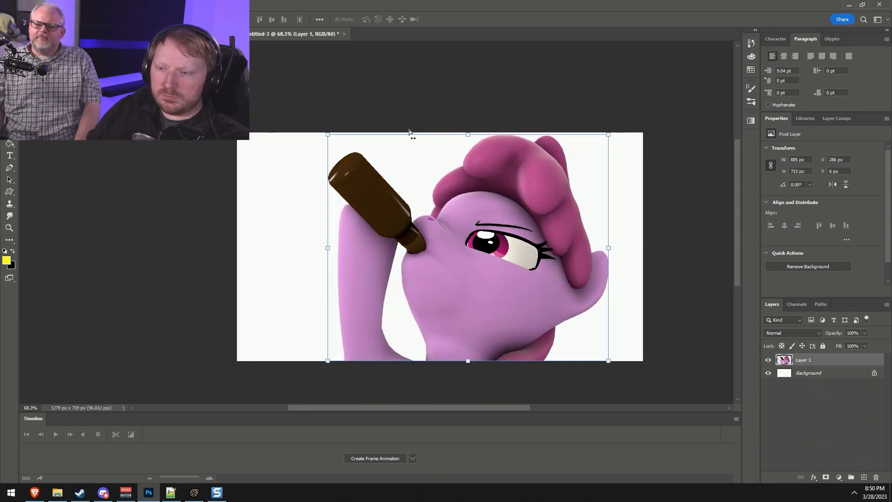
key("ctrl+z")
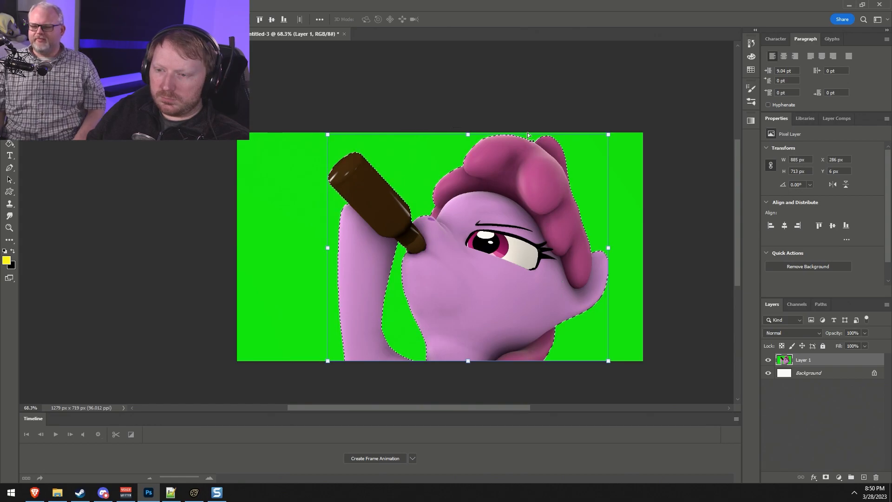
key("ctrl+v")
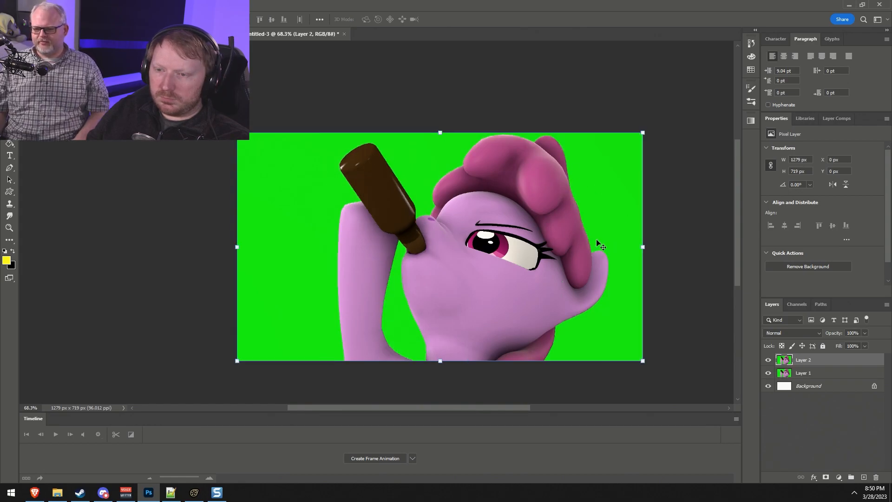
Compare the new bottle pose with the old one by repeatedly hiding and showing Layer 2.
left_click(768, 361)
left_click(768, 361)
left_click(768, 361)
left_click(768, 361)
left_click(769, 360)
left_click(769, 360)
left_click(768, 360)
left_click(769, 361)
left_click(769, 361)
left_click(768, 361)
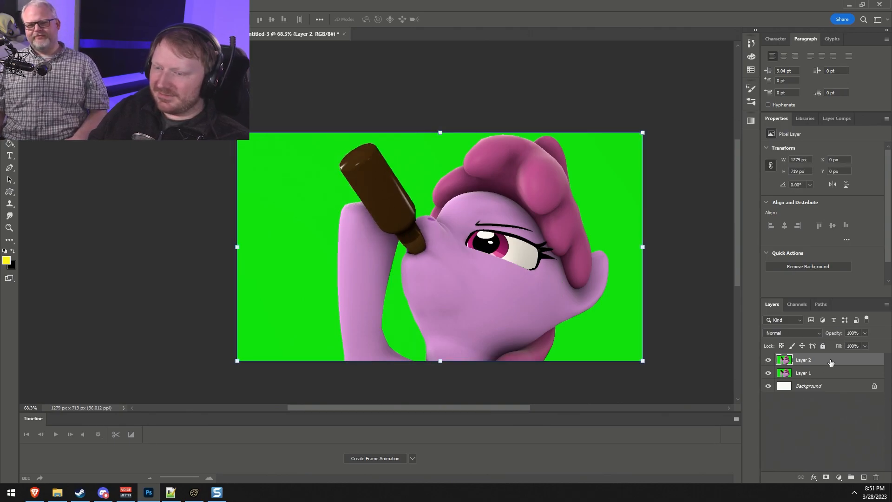
Select Layer 2's green background including the gap beside the arm, invert the selection, and mask the layer to isolate pony and bottle.
key("w")
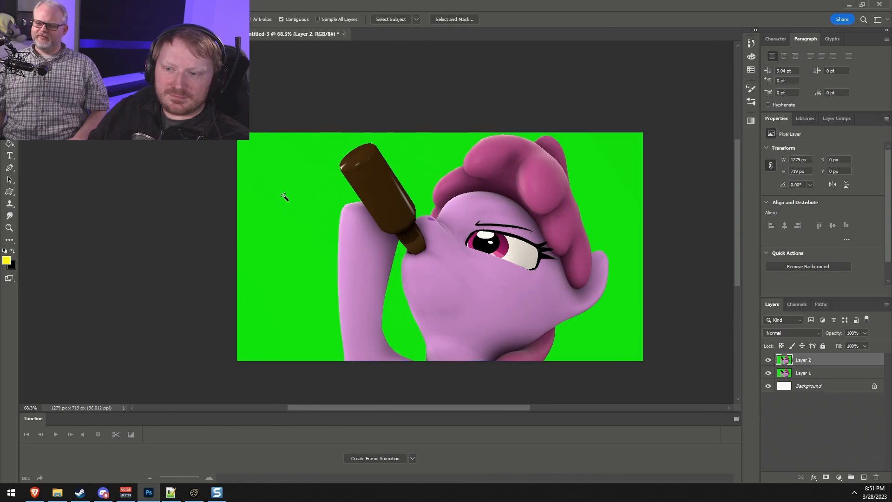
left_click(410, 337)
right_click(525, 293)
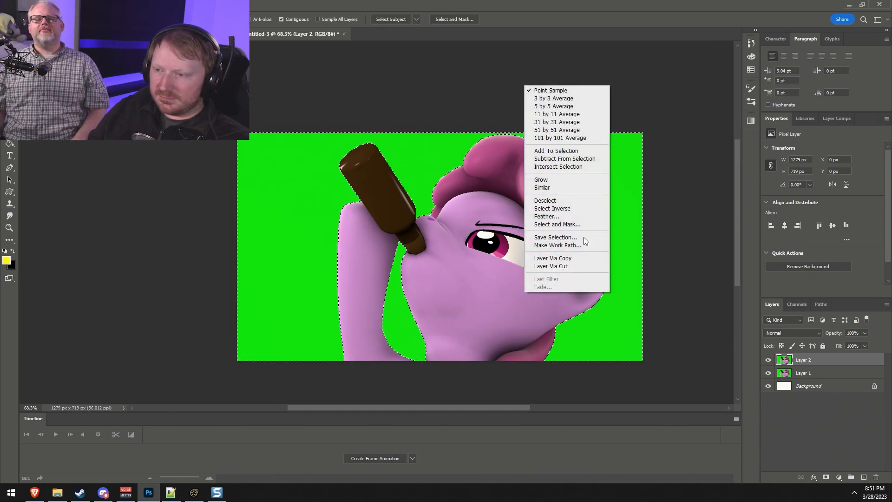
left_click(565, 208)
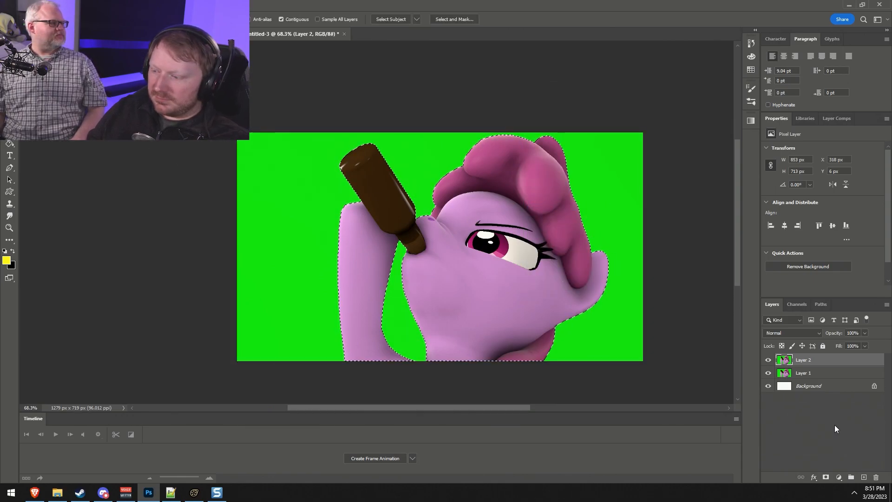
left_click(827, 478)
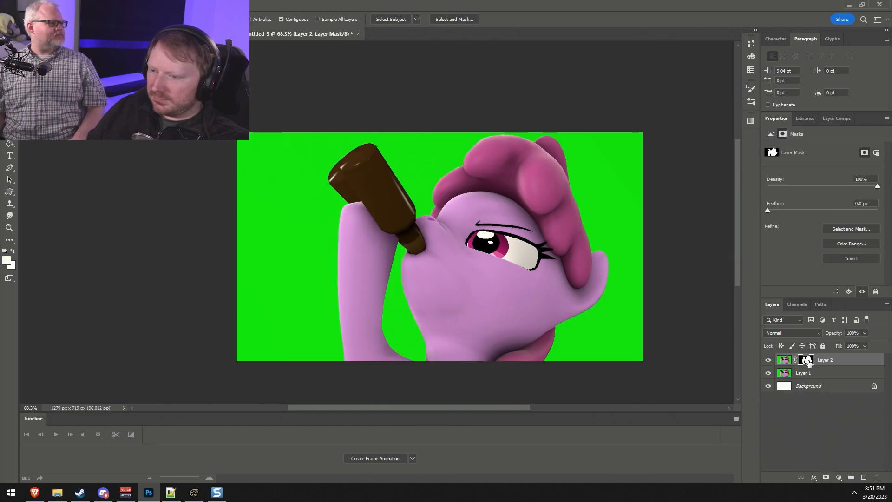
Apply Layer 2's mask permanently and delete the old green-screen Layer 1.
right_click(808, 362)
left_click(802, 388)
left_click(802, 373)
key("Delete")
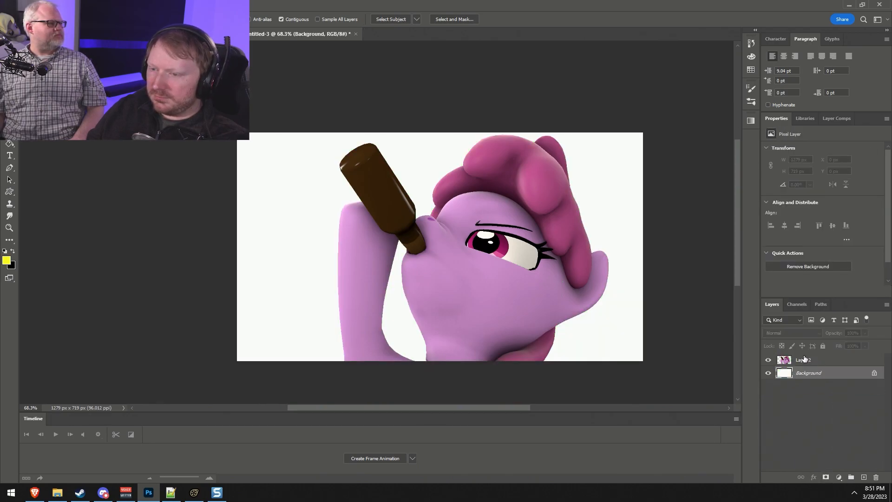
Brighten Layer 2 using Levels with input values of 11 for black, 1.27 for midtones and 244 for white.
left_click(836, 360)
left_click(51, 5)
mouse_move(65, 30)
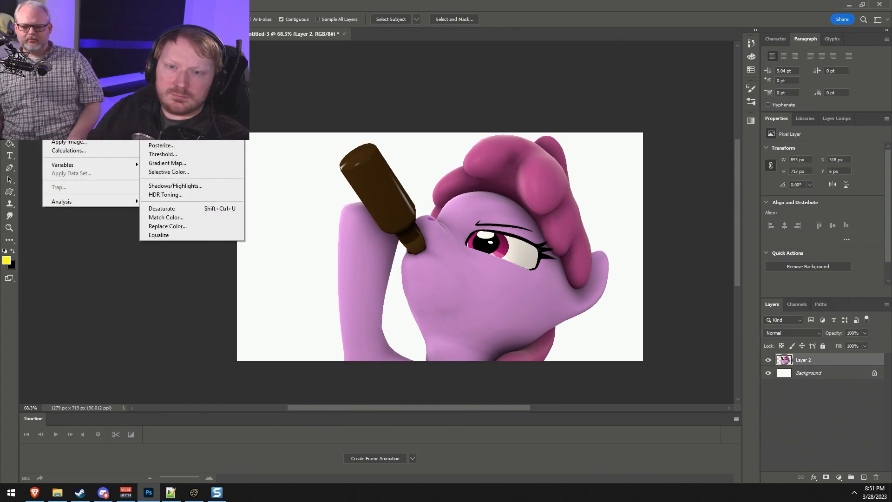
left_click(156, 38)
left_click_drag(548, 270, 553, 271)
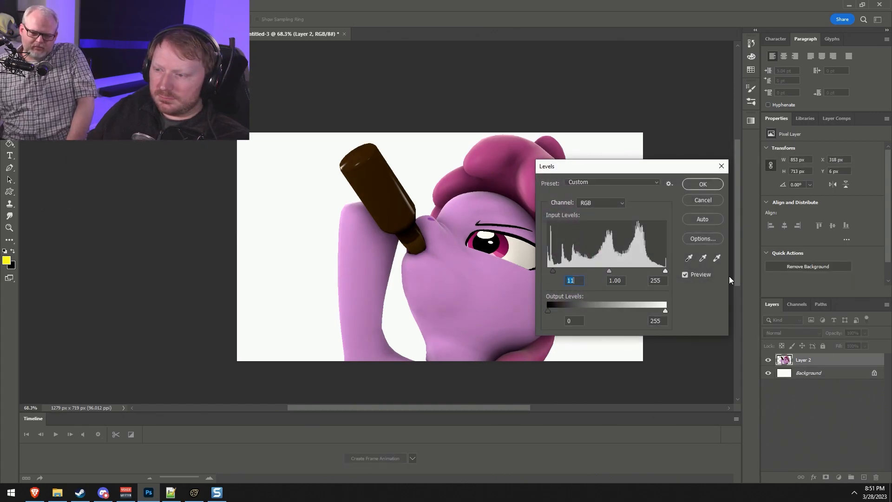
left_click_drag(665, 270, 661, 271)
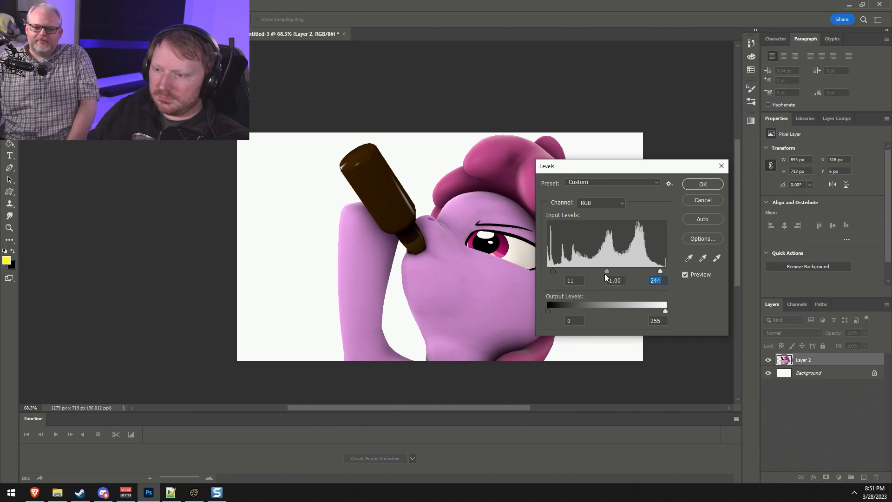
left_click_drag(606, 272, 598, 270)
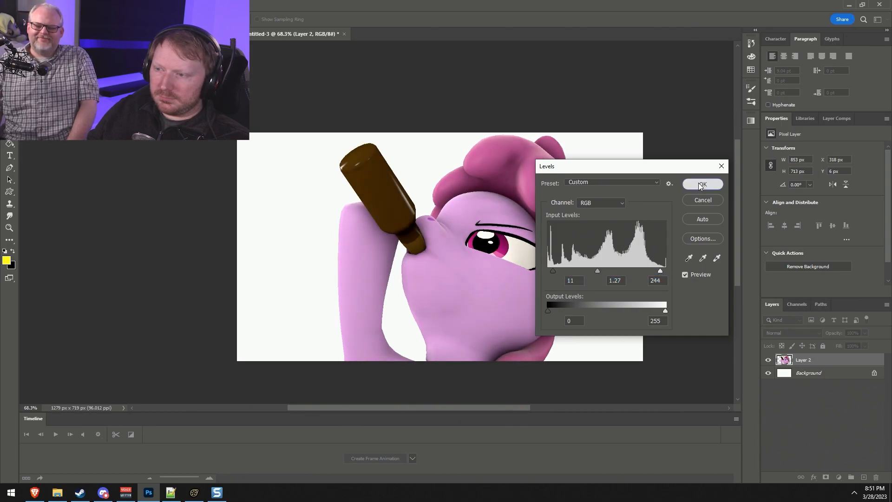
left_click(701, 184)
Apply a Vibrance adjustment to the cut-out pony on Layer 2.
left_click(55, 6)
mouse_move(70, 26)
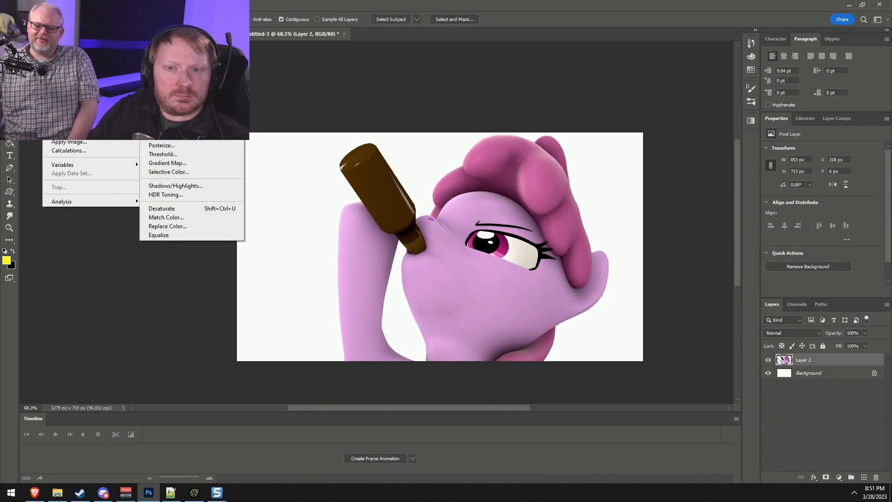
left_click(160, 70)
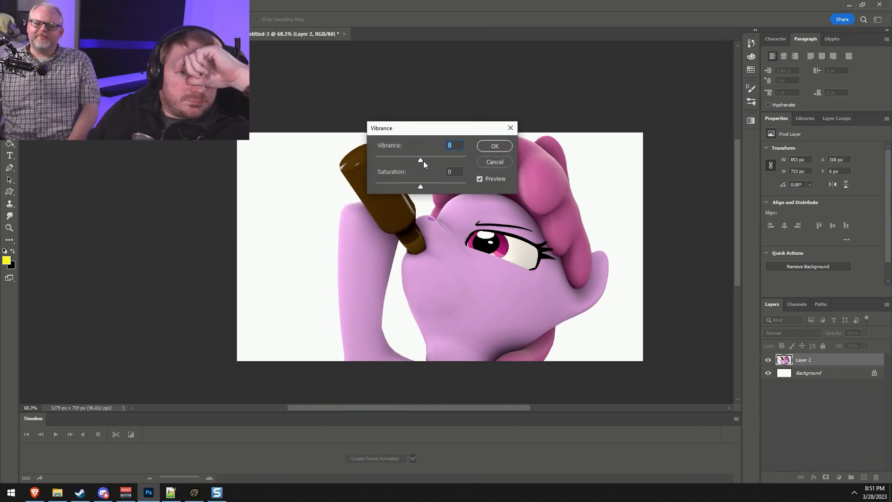
left_click(498, 148)
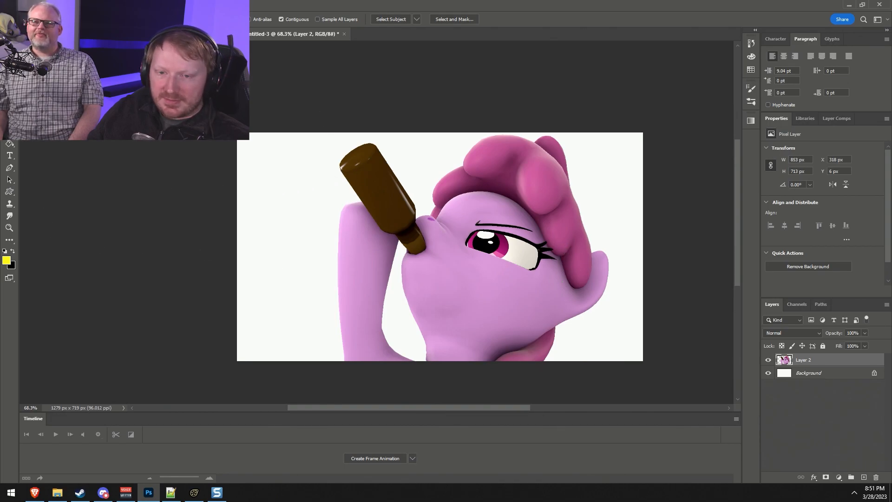
Crop the canvas to a 719 × 719 pixel square through Canvas Size, accepting the clipping.
left_click(51, 5)
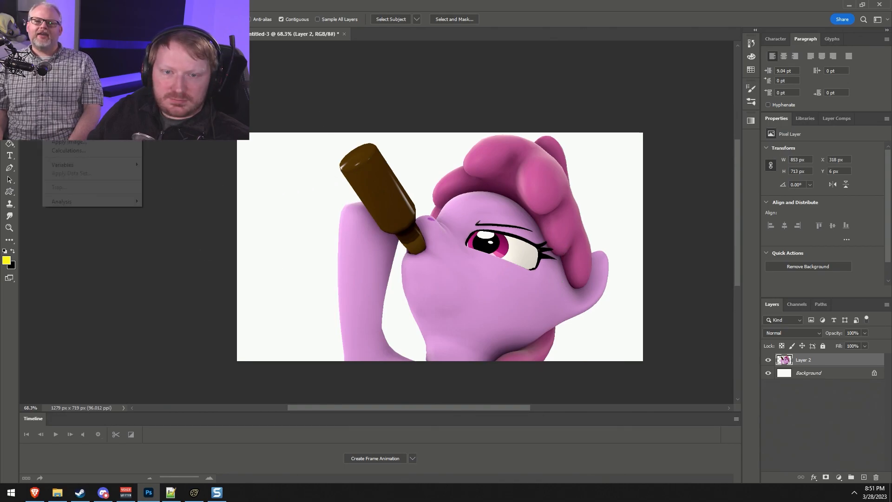
left_click(69, 84)
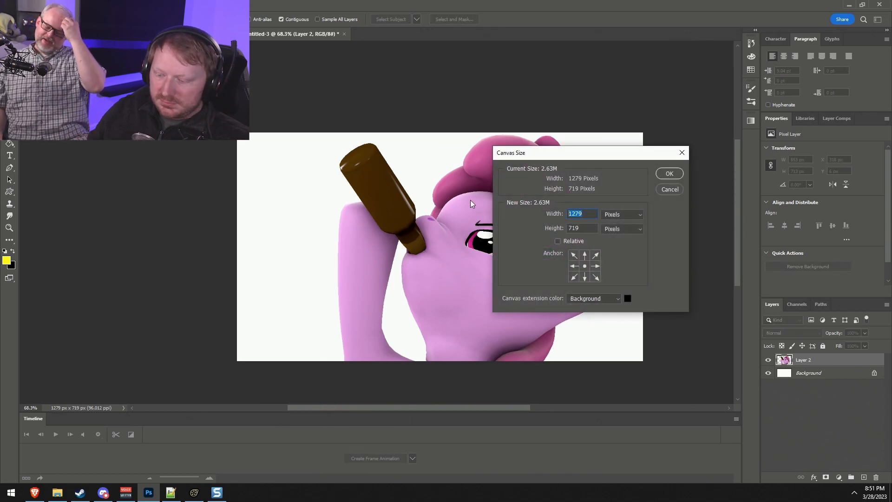
type("719")
key("Return")
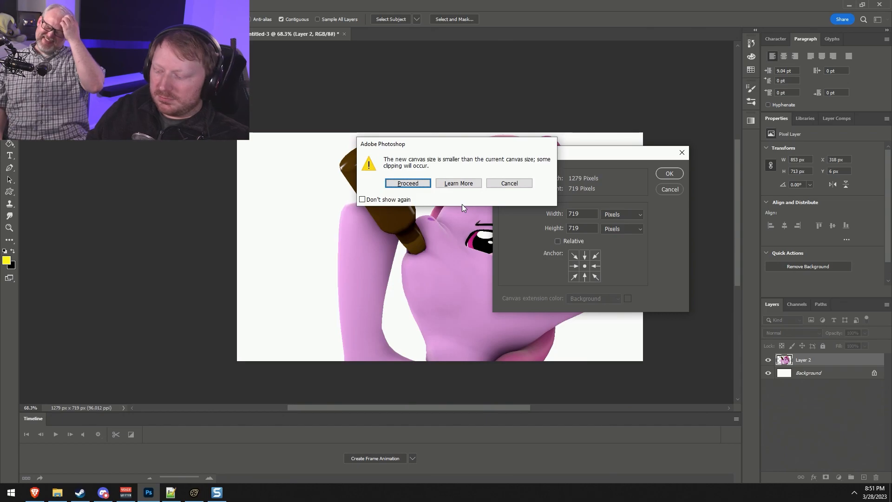
key("Return")
Nudge Layer 2 left to X 2 px, placing the pony's arm and bottle beside the canvas's left edge.
key("v")
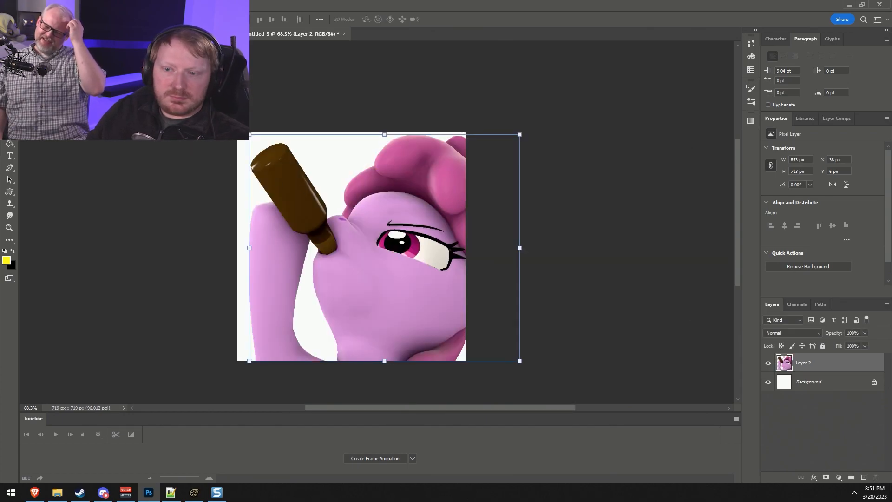
key("Left")
key("Left")
key("Left")
key("Left")
key("Left")
key("Left")
key("Left")
key("Left")
key("Left")
key("Left")
key("Left")
key("Left")
key("Left")
key("Left")
key("Left")
key("Left")
key("Left")
key("Left")
key("Left")
key("Left")
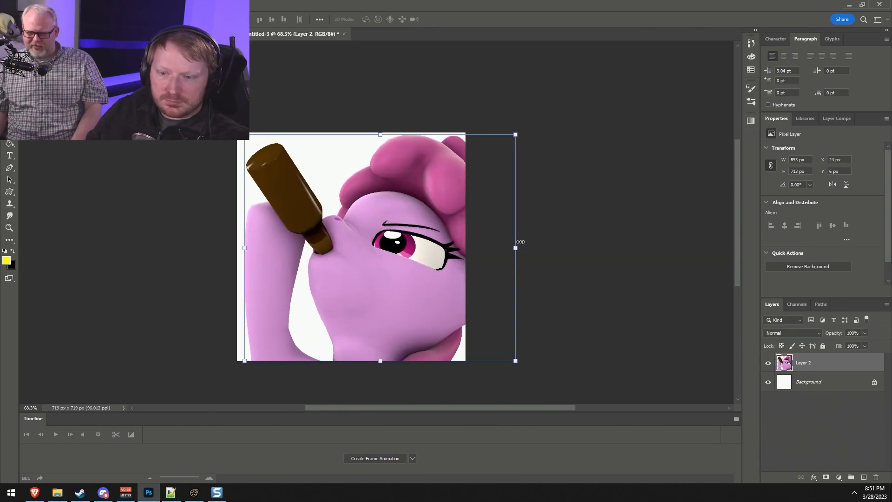
key("Left")
key("Left")
key("Left")
key("Left")
key("Left")
key("Left")
key("Left")
key("Left")
key("Left")
key("Left")
key("Left")
key("Left")
key("Left")
key("Left")
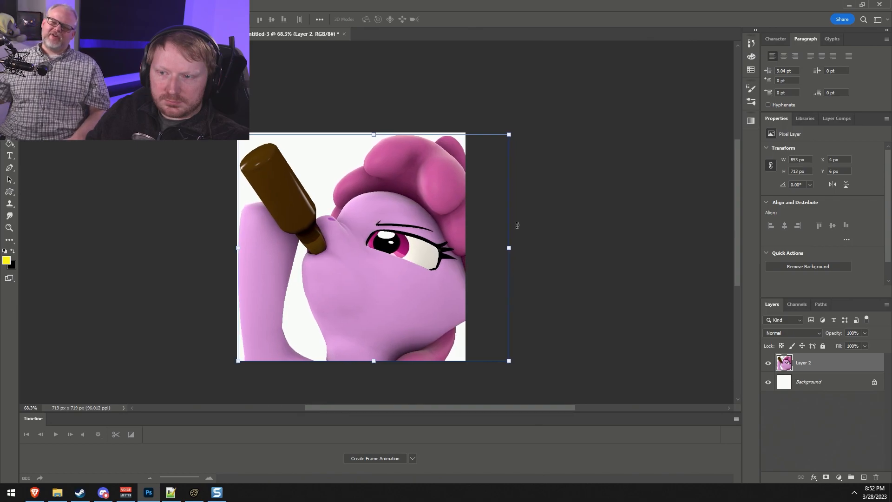
key("Left")
key("Left")
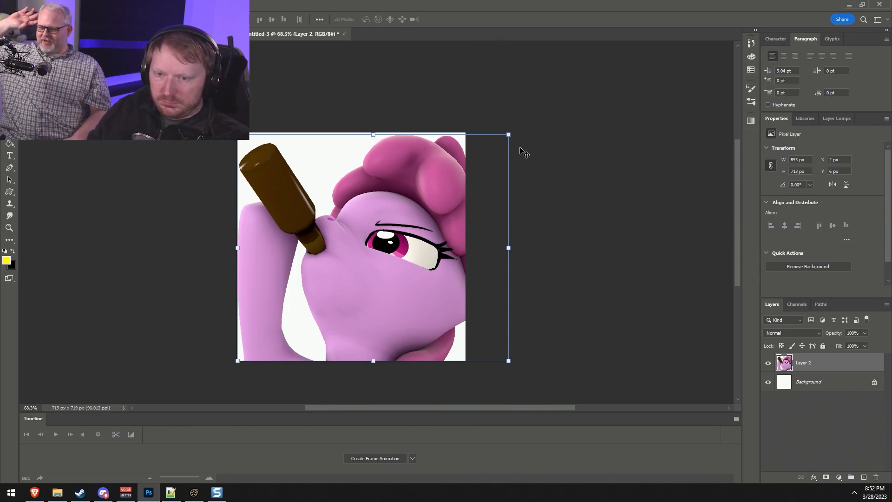
Nudge Layer 2 further left to X 0 px, checking the arm's outline against the canvas edge.
scroll(232, 248, "up", 5, "alt")
scroll(231, 261, "up", 5, "alt")
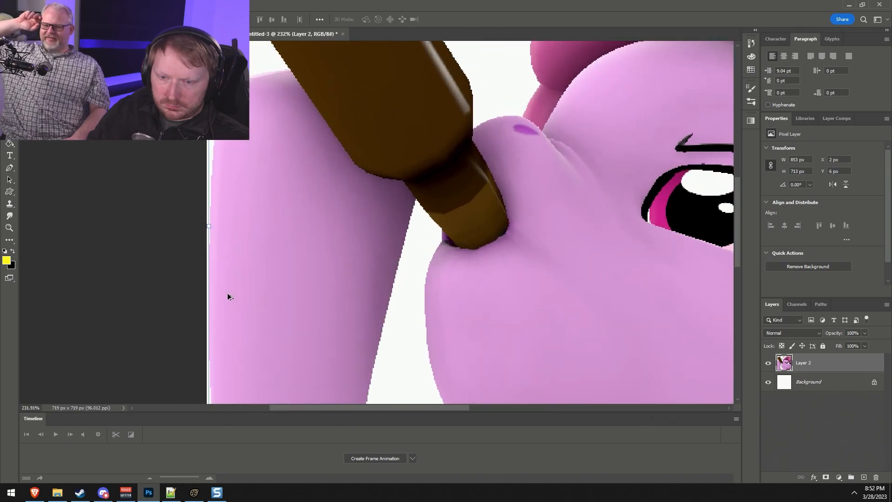
key("Left")
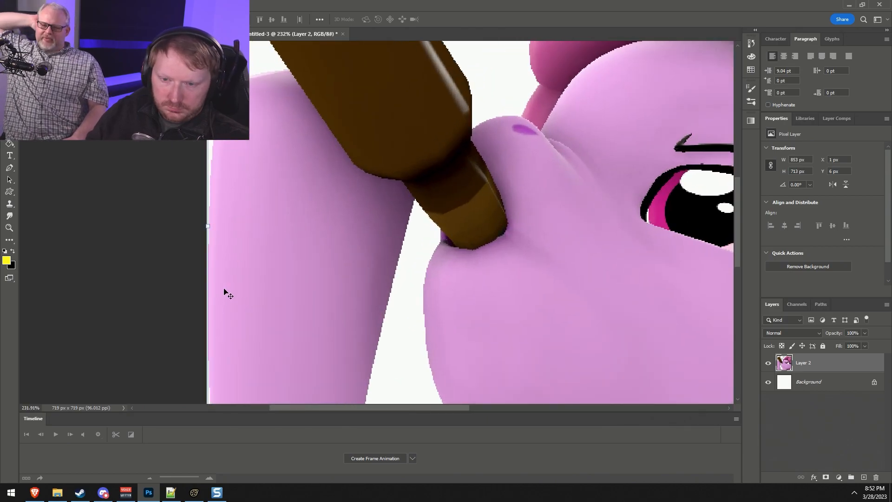
key("Left")
scroll(295, 303, "down", 4, "alt")
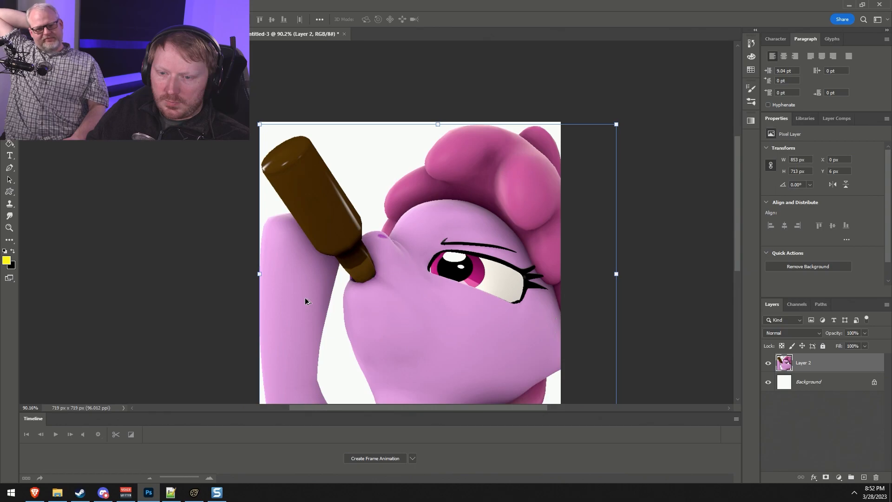
scroll(219, 308, "up", 6, "alt")
key("Right")
key("Left")
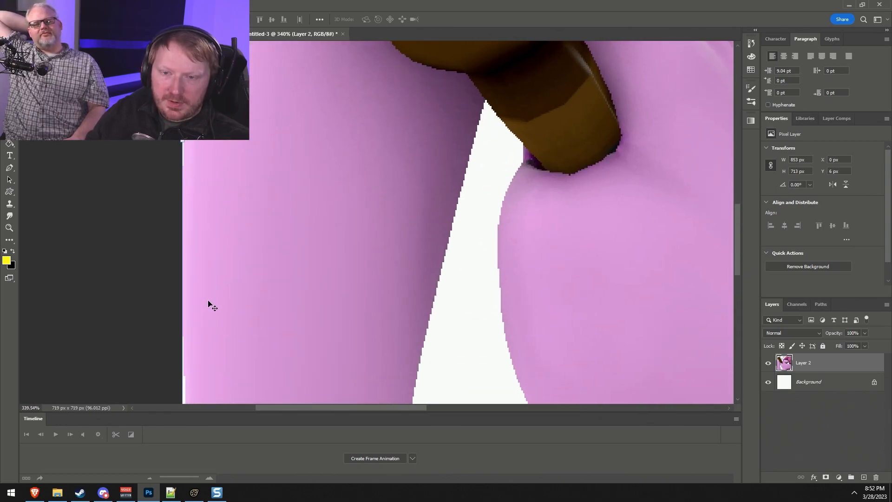
Nudge Layer 2 back right to X 2 px and check how the pony sits in the square canvas.
scroll(448, 232, "down", 5, "alt")
scroll(465, 226, "up", 5, "alt")
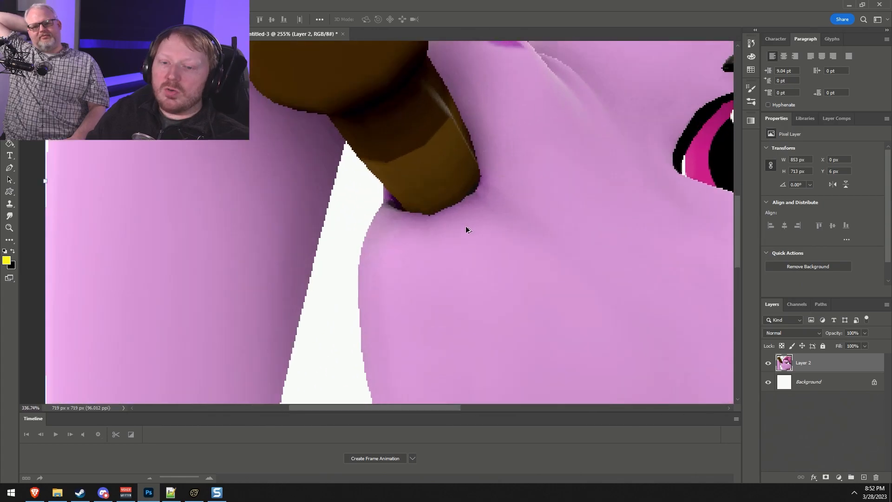
scroll(468, 224, "down", 2, "alt")
key("Right")
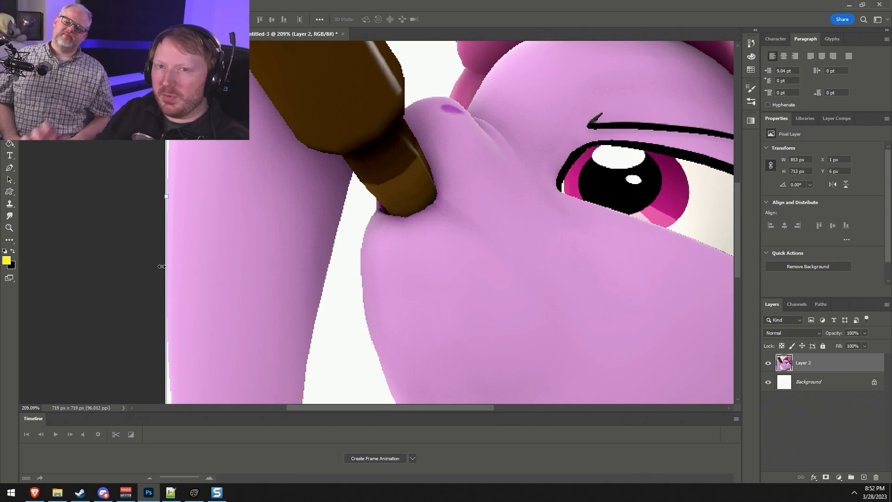
scroll(595, 343, "down", 5, "alt")
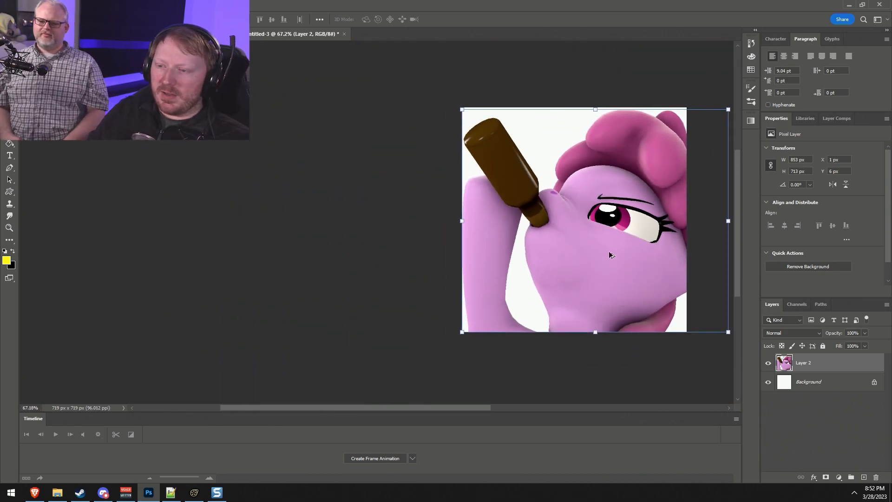
scroll(483, 391, "up", 3, "alt")
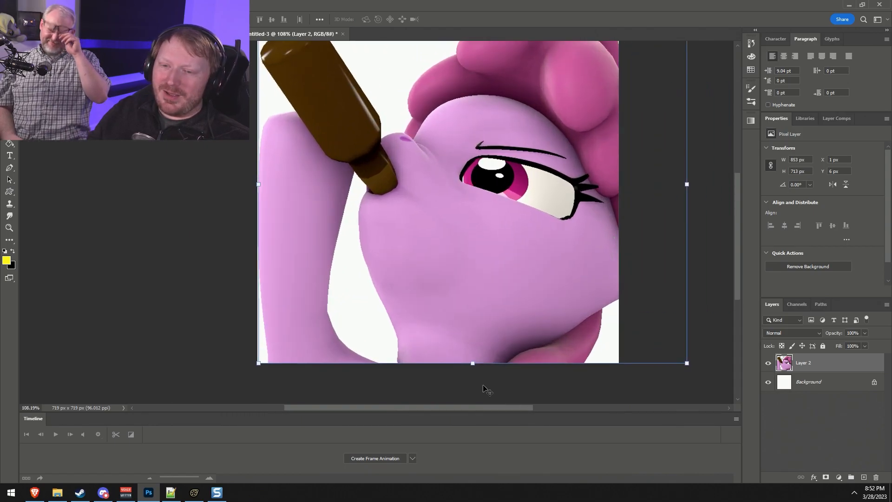
scroll(558, 342, "down", 2, "alt")
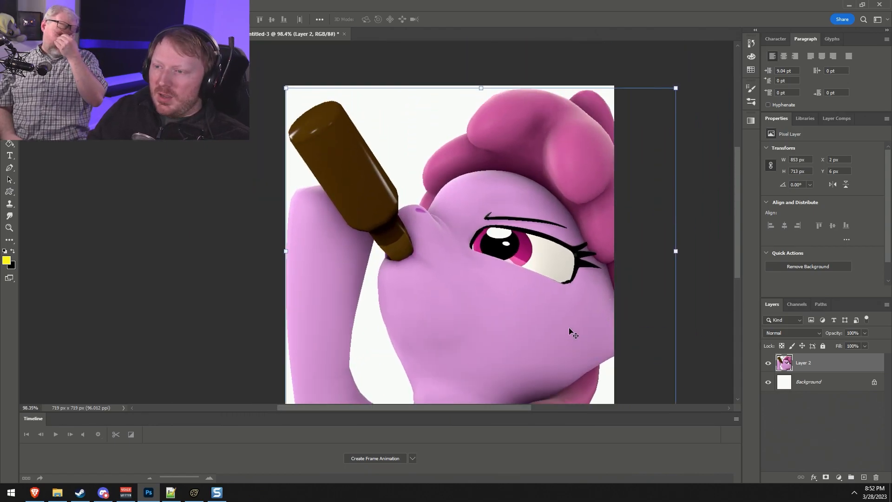
scroll(581, 305, "down", 1, "alt")
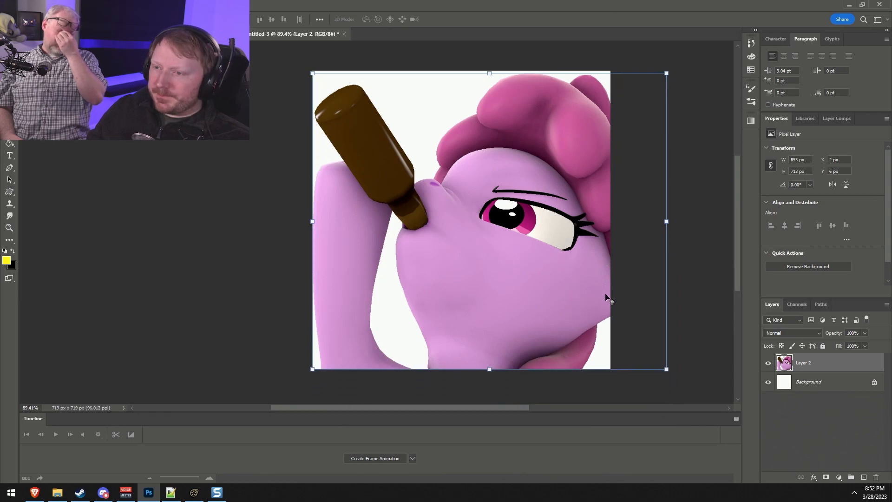
Try to stretch Layer 2's upper edge up to the canvas's top edge, and undo the stretch.
left_click_drag(494, 73, 491, 70)
key("ctrl+z")
key("ctrl+z")
key("ctrl+z")
key("ctrl+z")
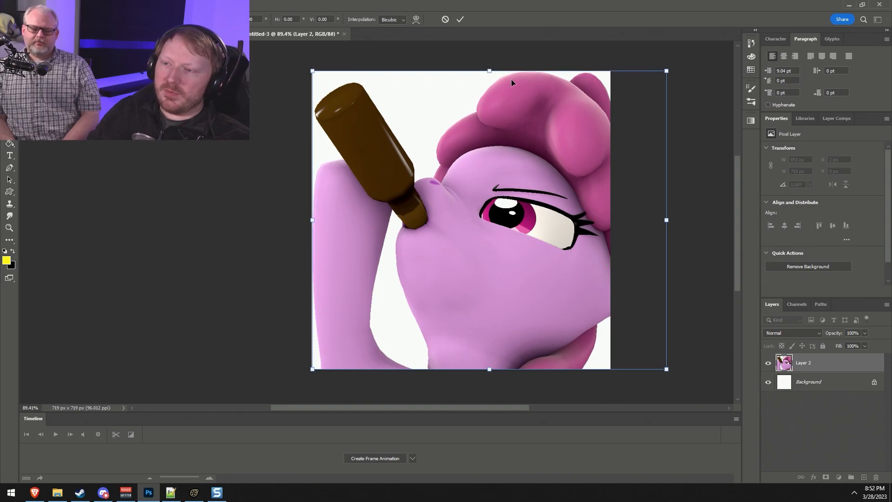
key("ctrl+z")
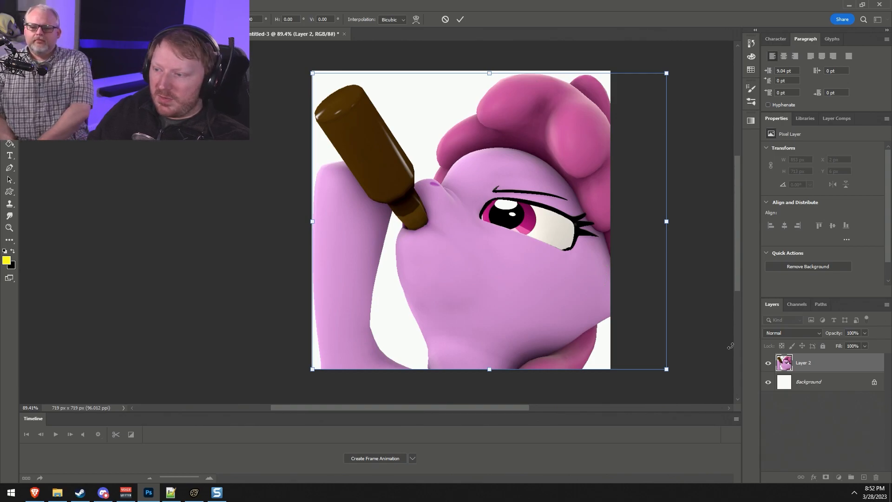
Hide the white Background layer and resize the image to 300 × 300 pixels.
left_click(769, 381)
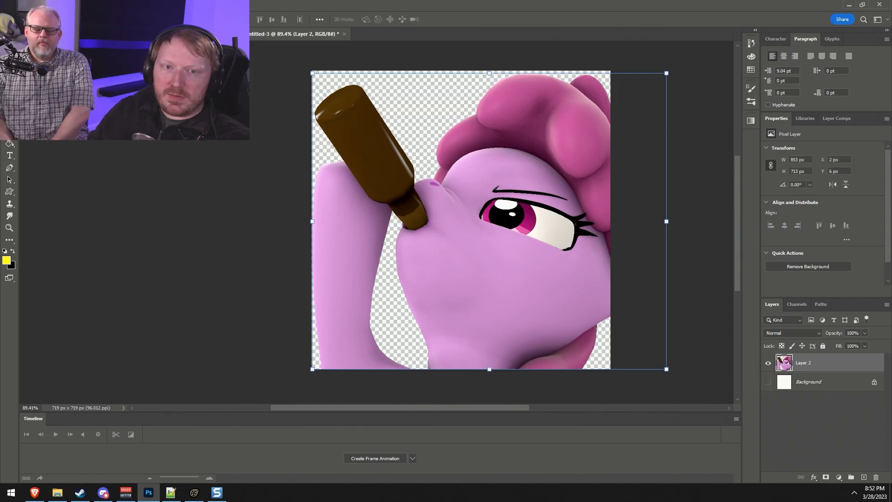
left_click(51, 5)
left_click(65, 76)
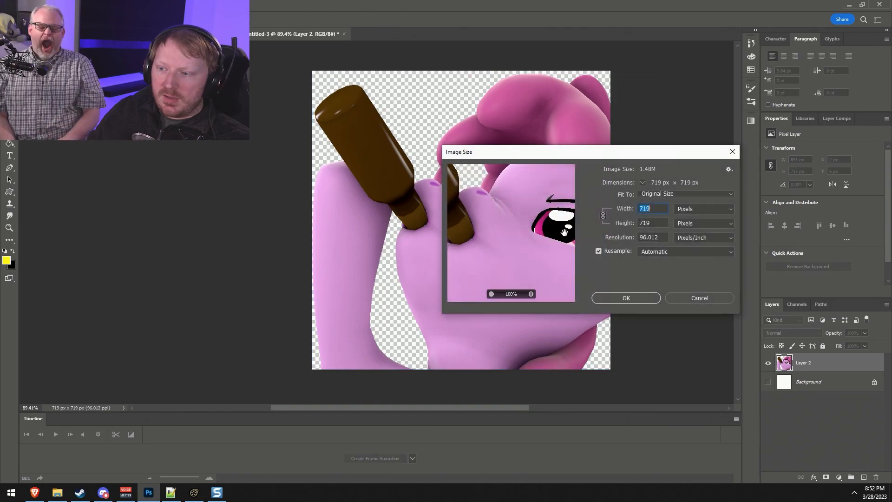
type("300")
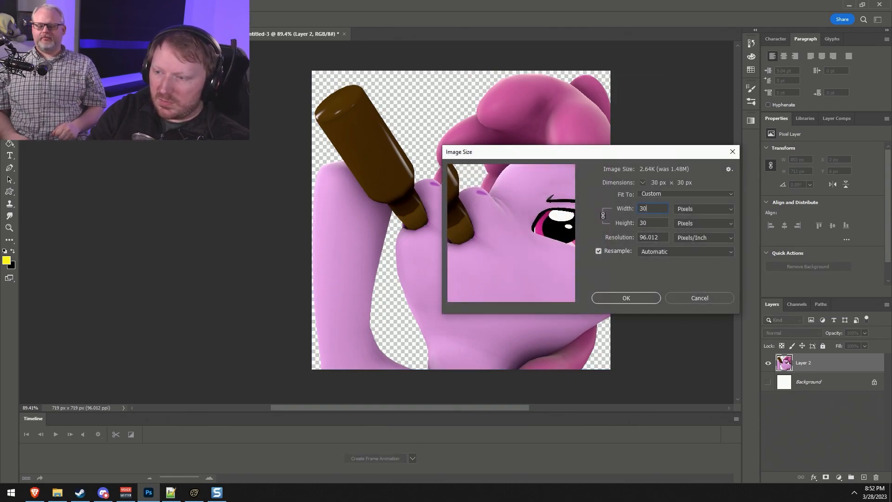
key("Return")
Stretch Layer 2's upper edge to the top of the canvas, giving a height of 300 px at Y 0.
scroll(346, 154, "up", 6, "alt")
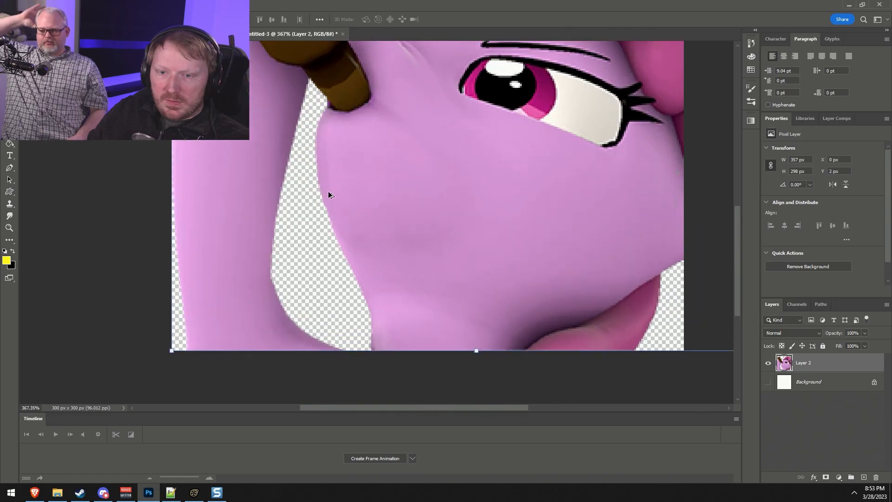
scroll(243, 165, "up", 5)
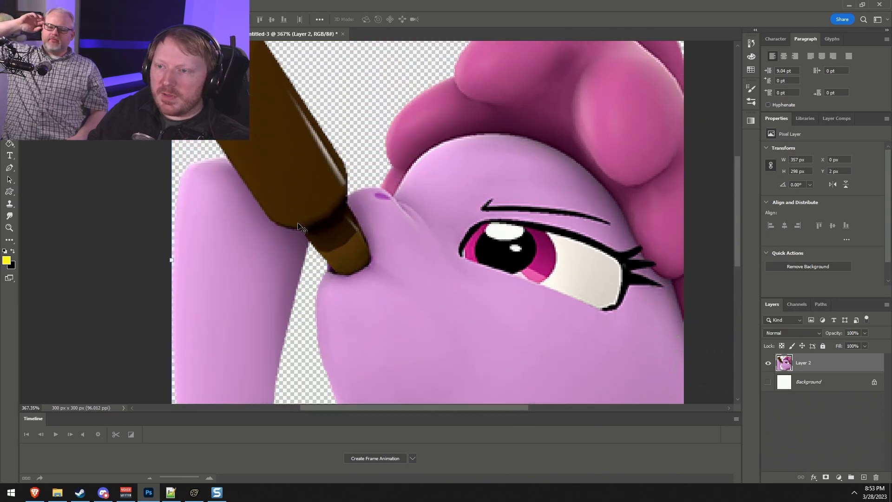
left_click(478, 49)
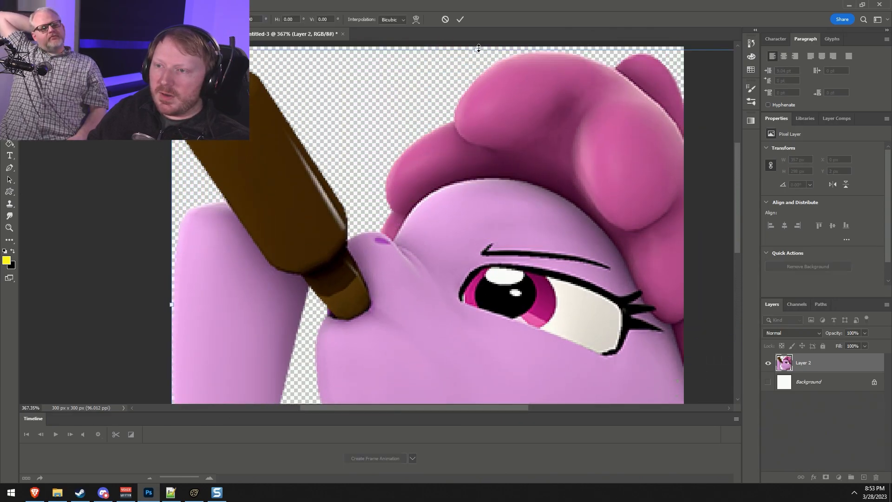
scroll(476, 140, "down", 4, "alt")
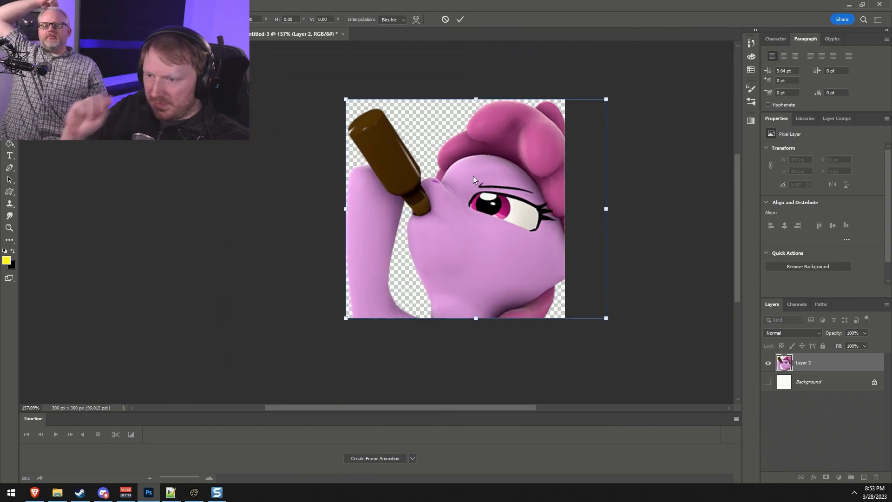
Apply the transform and start saving the emoji locally in the Emoji - Pony folder with PNG as the file type.
left_click(19, 6)
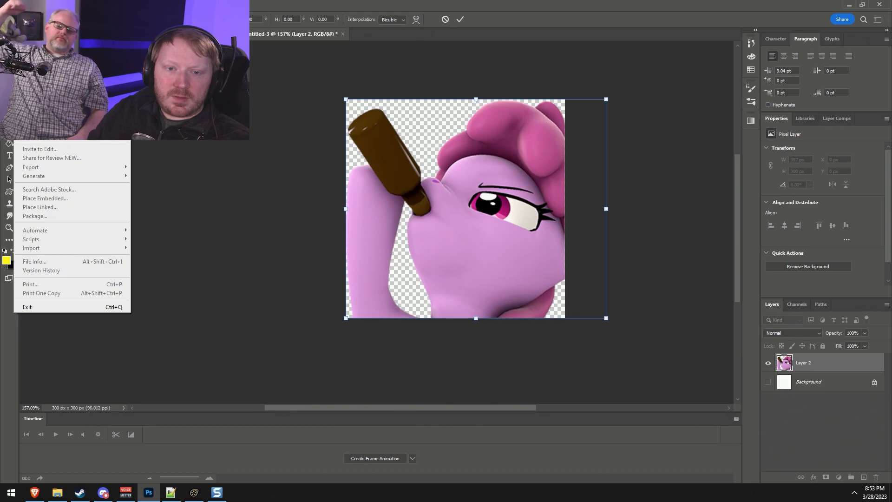
left_click(60, 120)
left_click(407, 183)
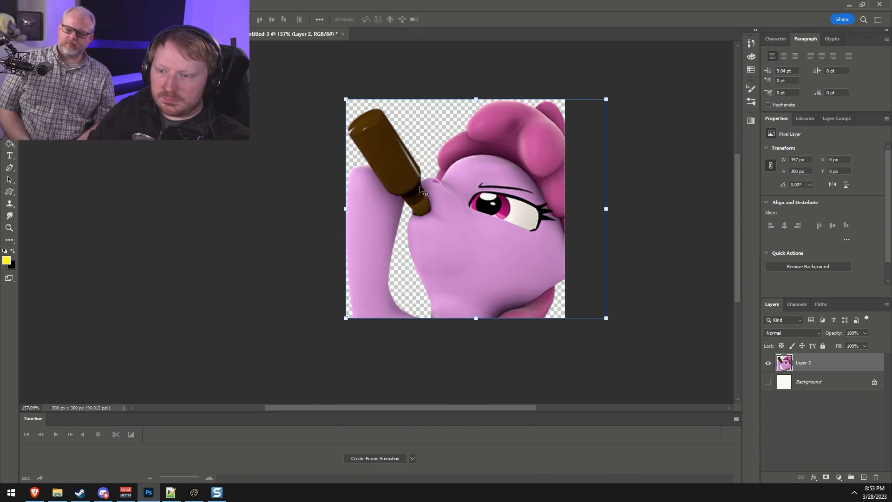
left_click(445, 445)
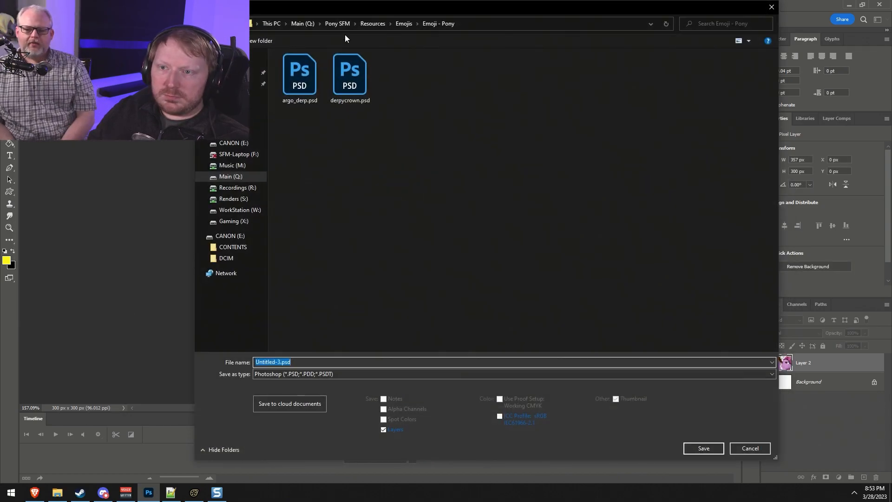
left_click(325, 374)
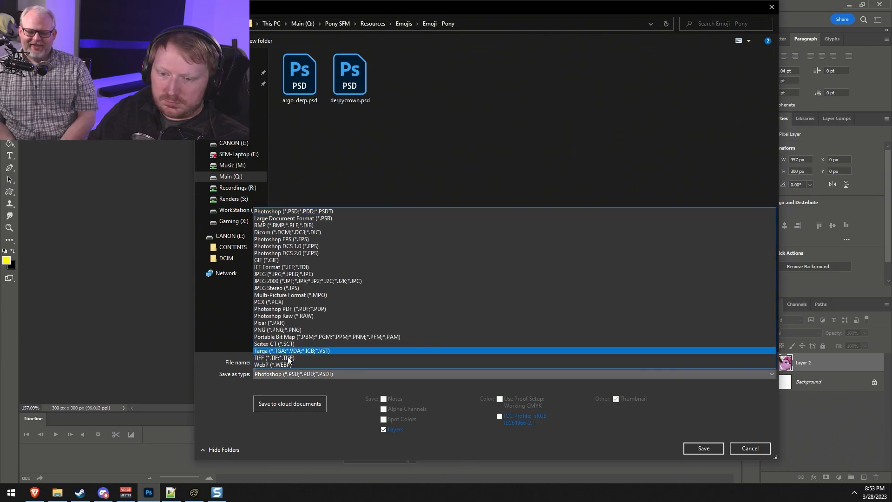
left_click(295, 330)
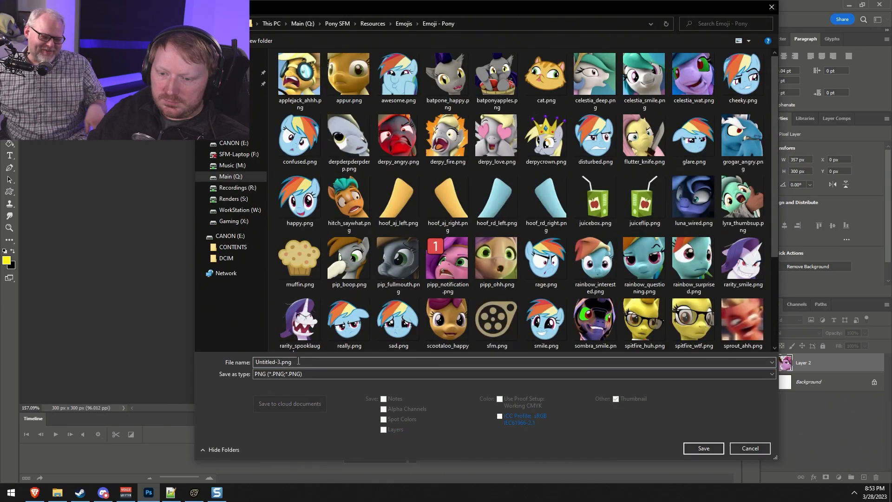
Name the PNG file berry_drin and save it with the large file size option.
triple_click(280, 362)
type("BERRY")
key("BackSpace")
key("BackSpace")
key("BackSpace")
type("berry_drin")
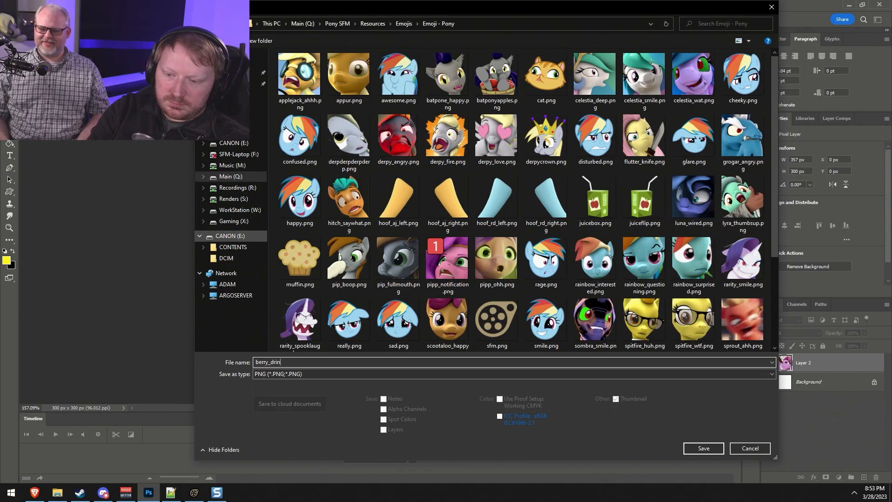
key("Return")
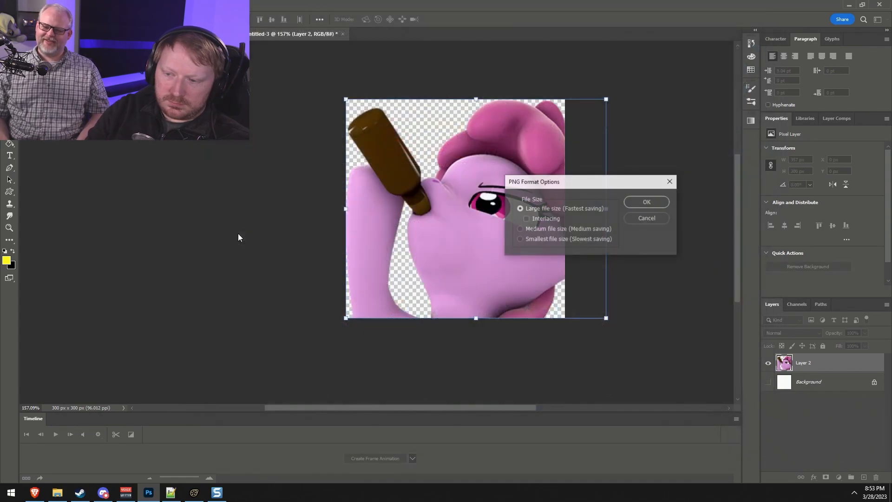
key("Return")
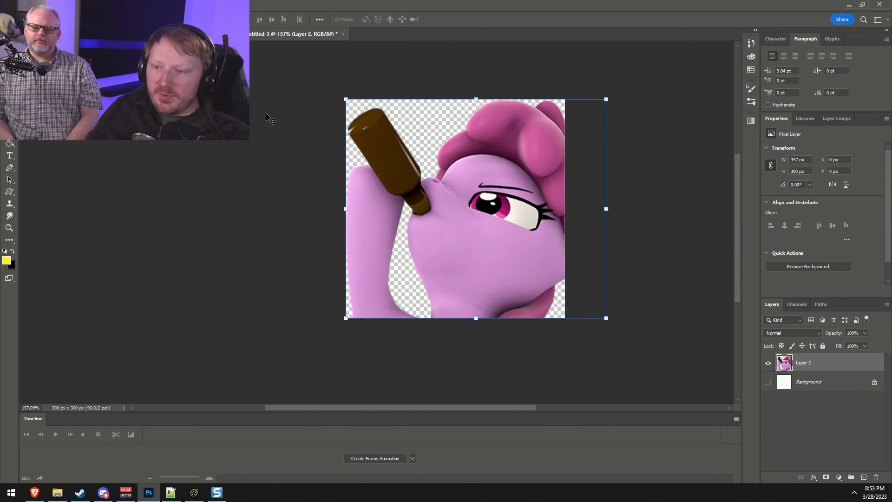
left_click(18, 5)
left_click(35, 118)
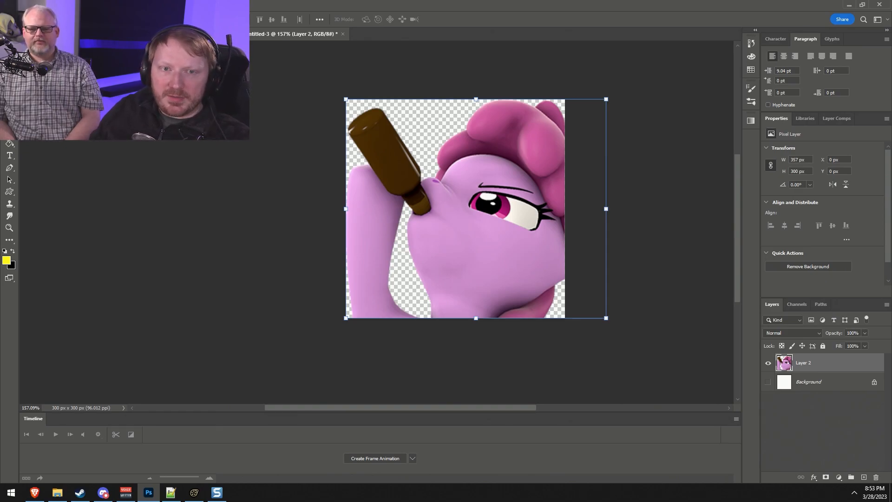
left_click(20, 5)
left_click(35, 119)
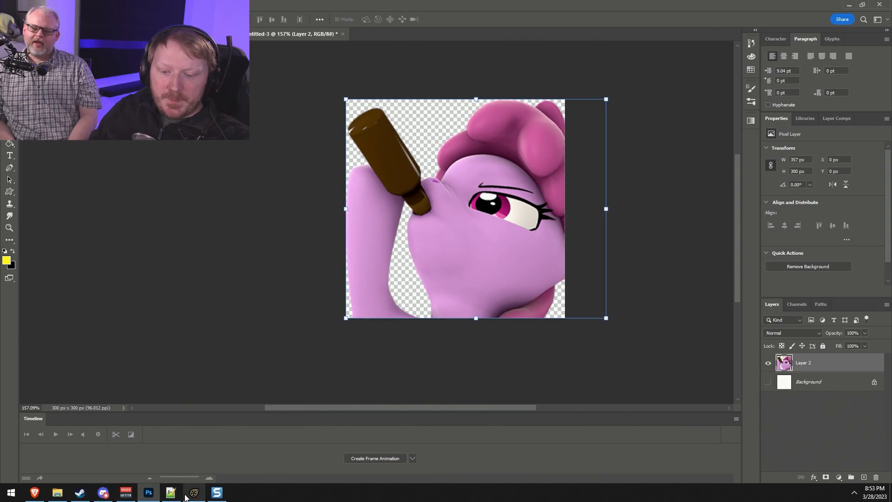
Switch to Discord and upload the saved berry_drink image as a custom emoji in the server's emoji settings.
mouse_move(186, 497)
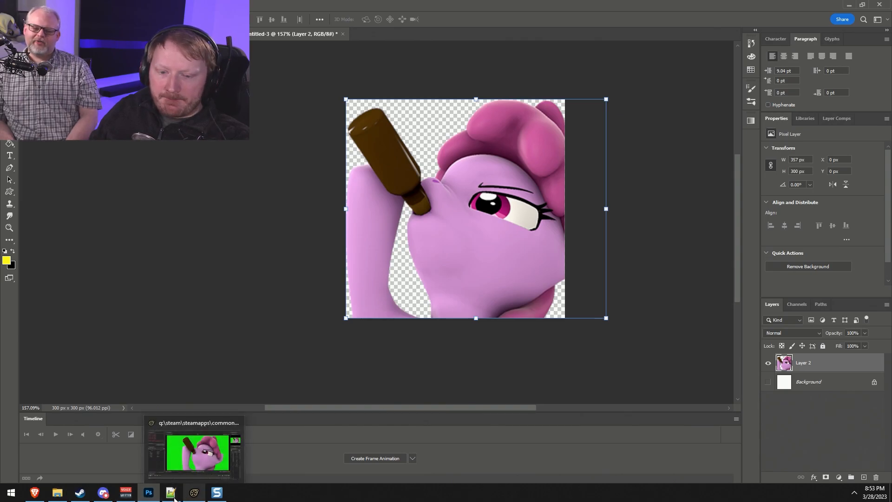
left_click(103, 492)
left_click(89, 22)
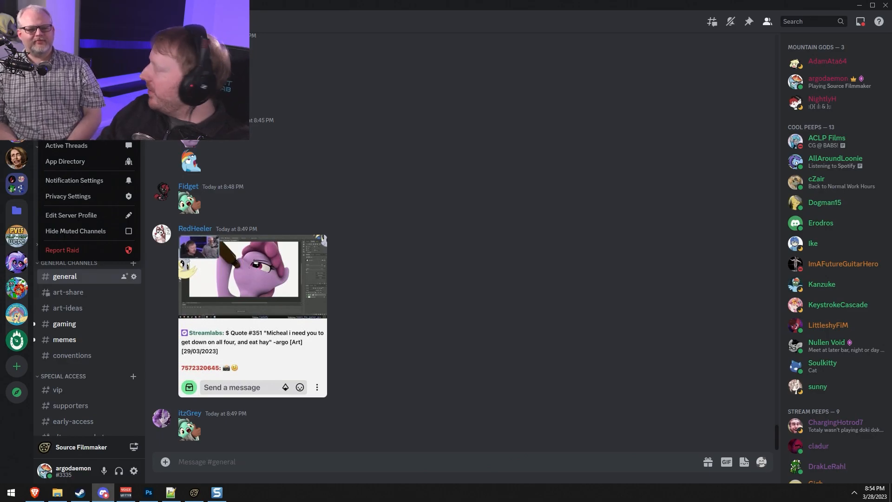
left_click(74, 82)
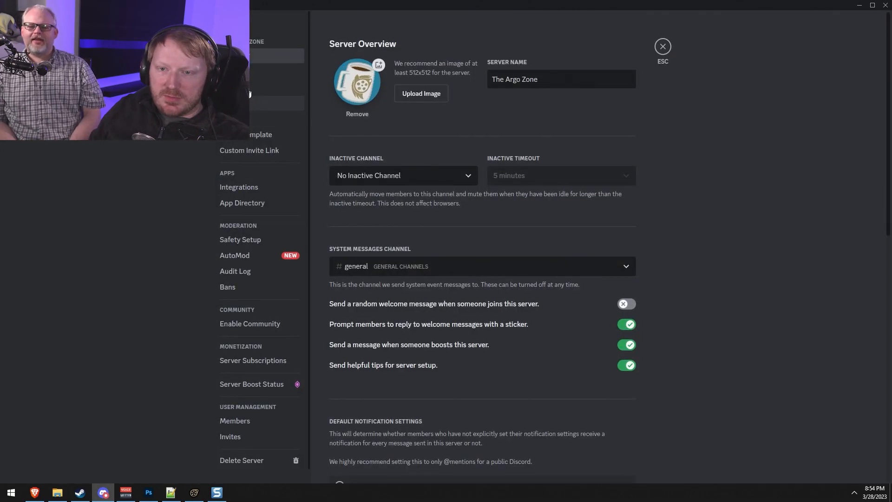
left_click(277, 87)
left_click(372, 167)
double_click(197, 150)
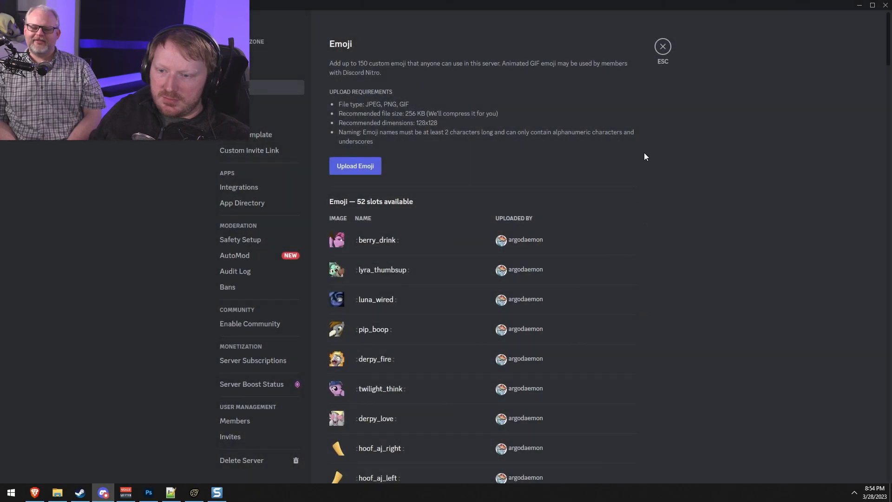
left_click(666, 53)
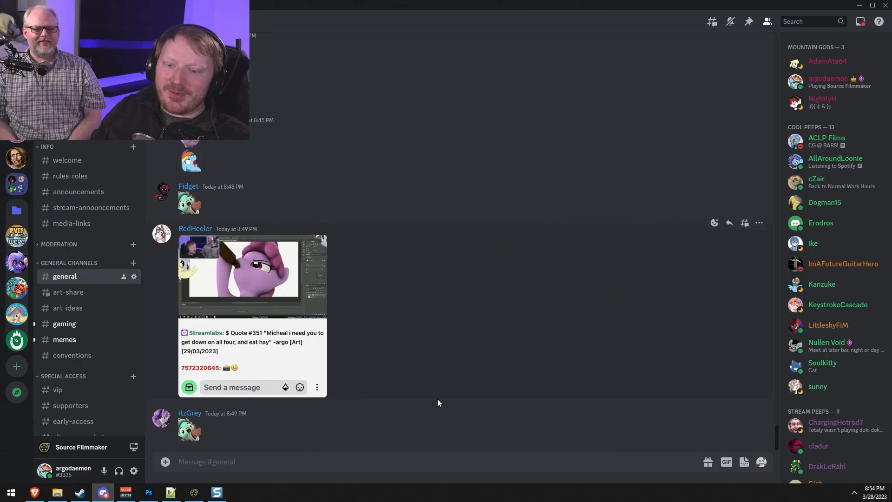
Post the berry_drink emoji as a message in the general channel.
left_click(761, 466)
left_click(691, 290)
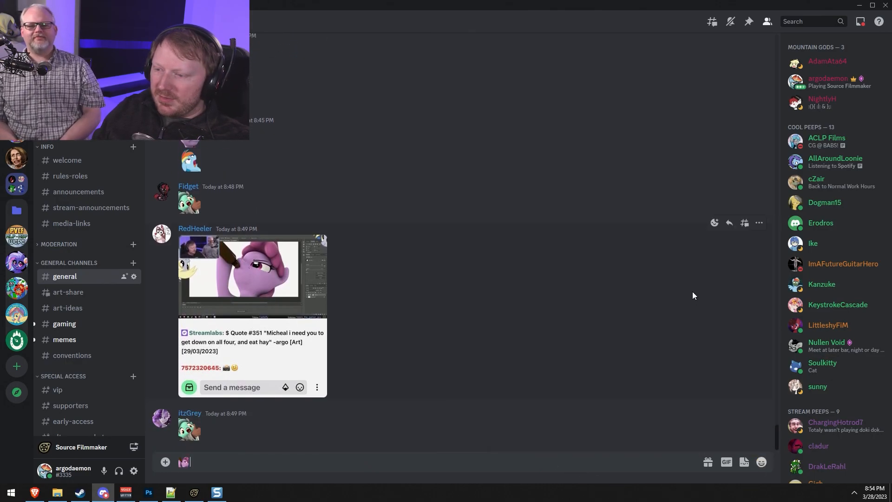
key("Return")
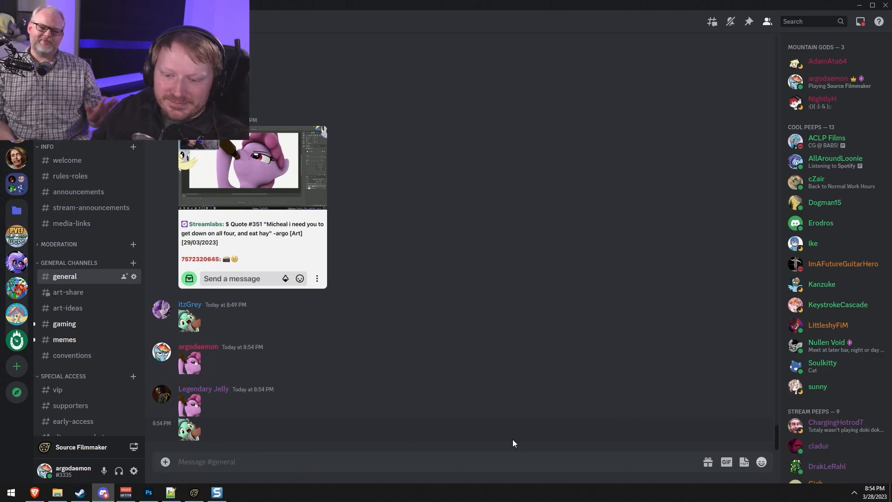
Switch to Source Filmmaker and widen the Animation Set Editor so the model names fit.
left_click(194, 493)
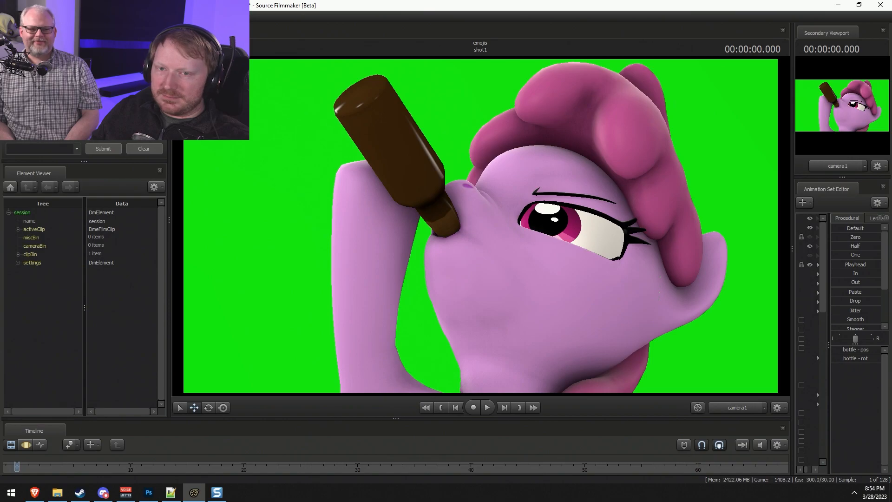
right_click(635, 200)
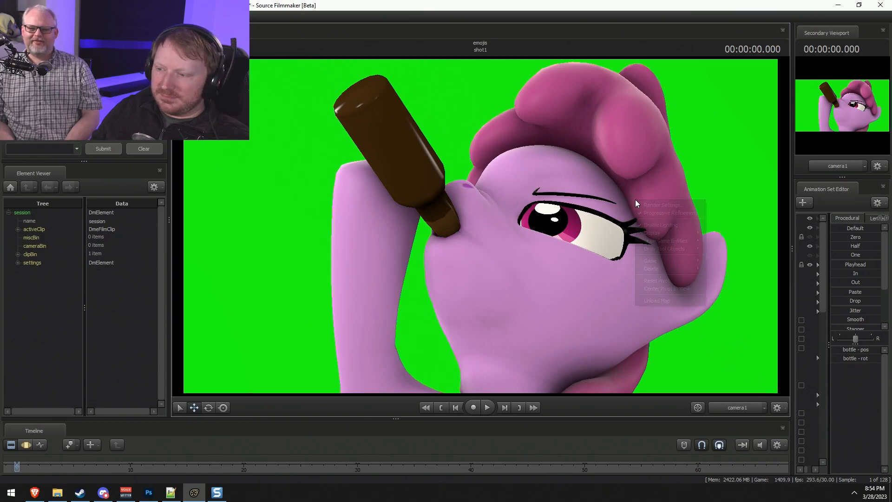
left_click(574, 199)
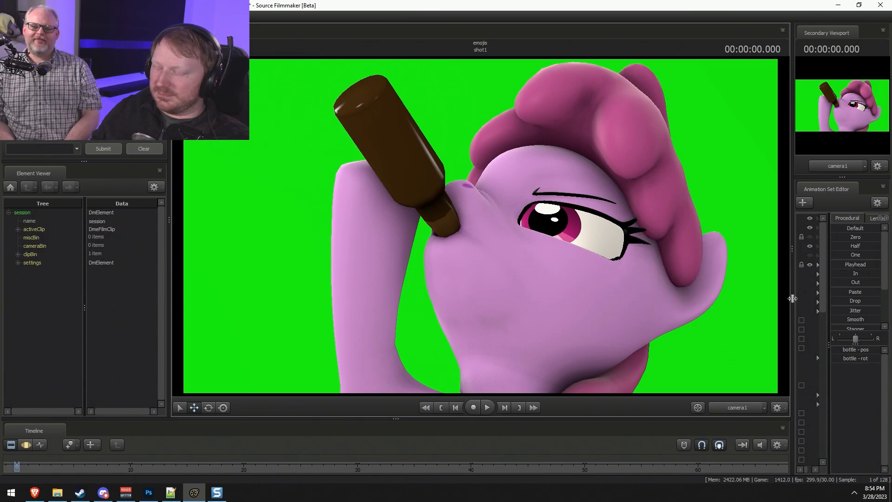
left_click_drag(793, 298, 743, 300)
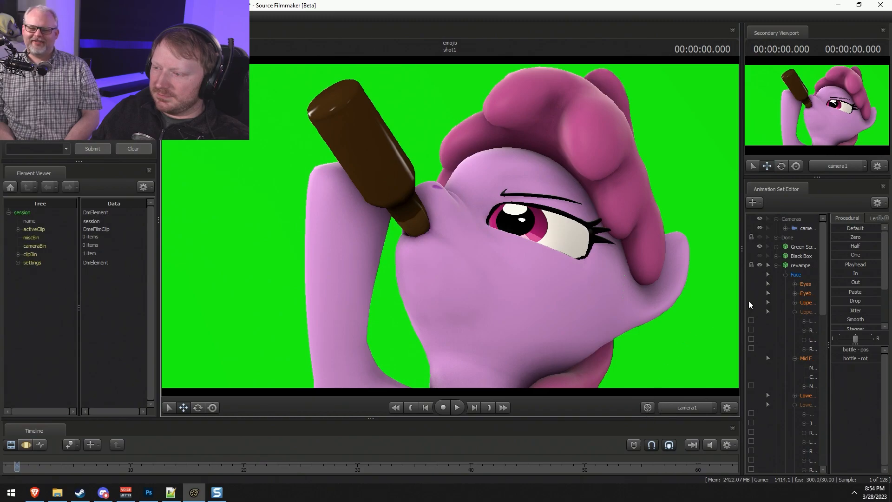
Move the purple pony's animation set into the Done group and hide that group's contents.
left_click(776, 266)
left_click(799, 273)
left_click_drag(799, 273, 791, 237)
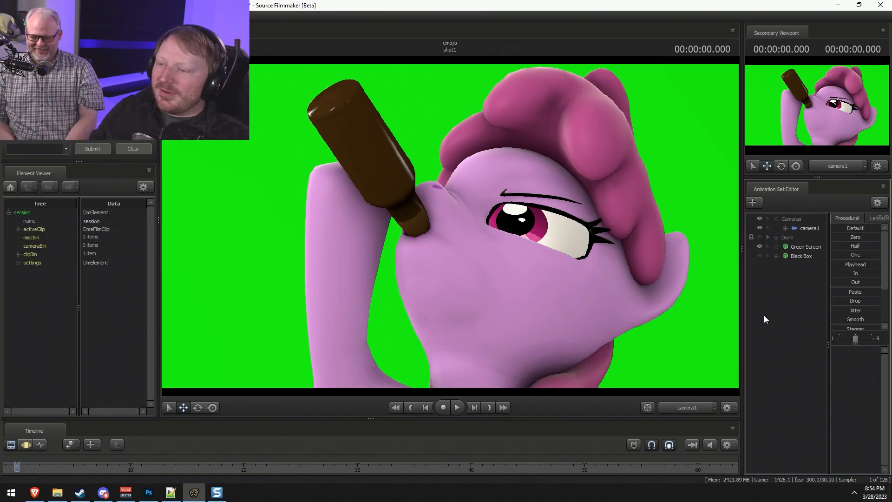
left_click(768, 237)
Create an animation set for revamped_rainbowdash.mdl, found with the model filter rainbow, and enlarge the timeline area.
right_click(776, 288)
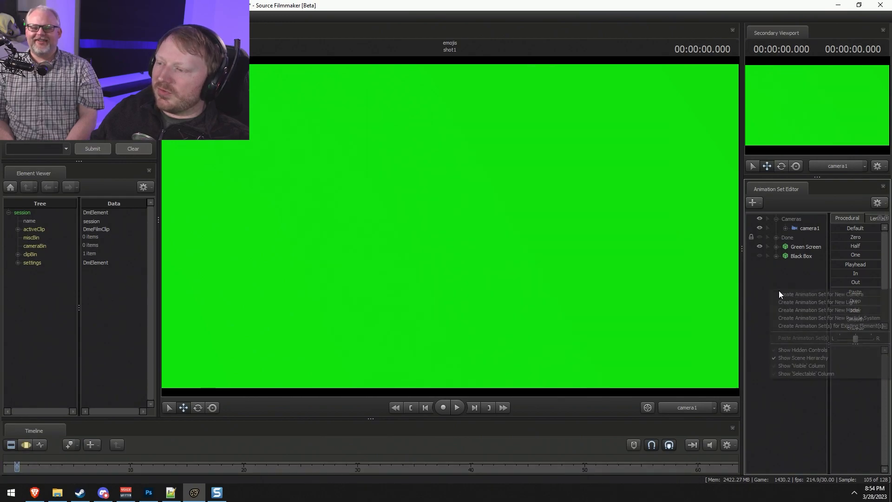
left_click(769, 268)
right_click(810, 295)
left_click(826, 317)
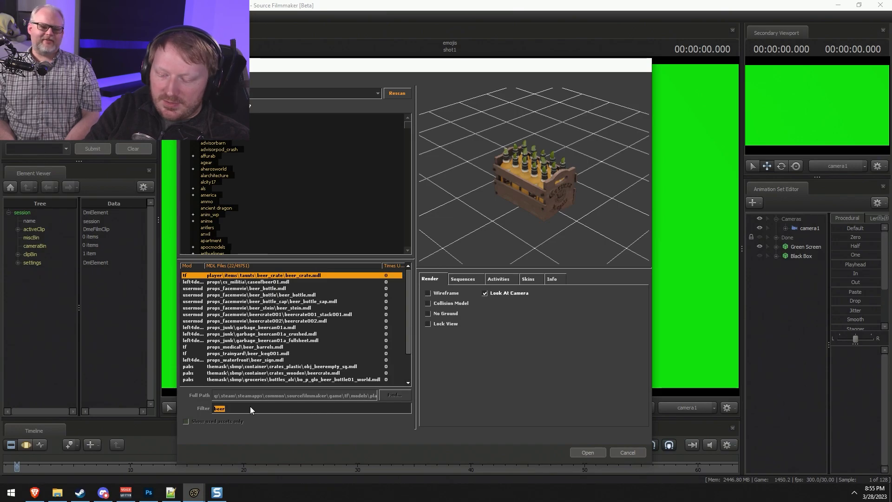
type("rainbow")
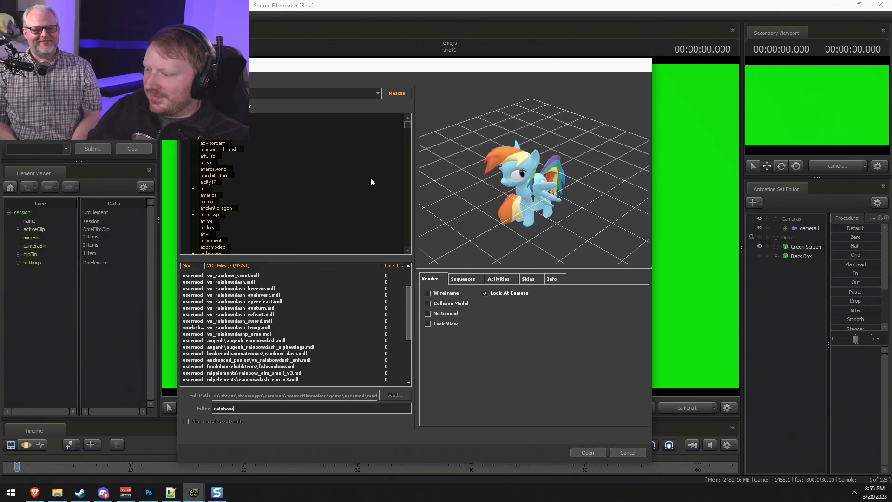
scroll(228, 358, "down", 4)
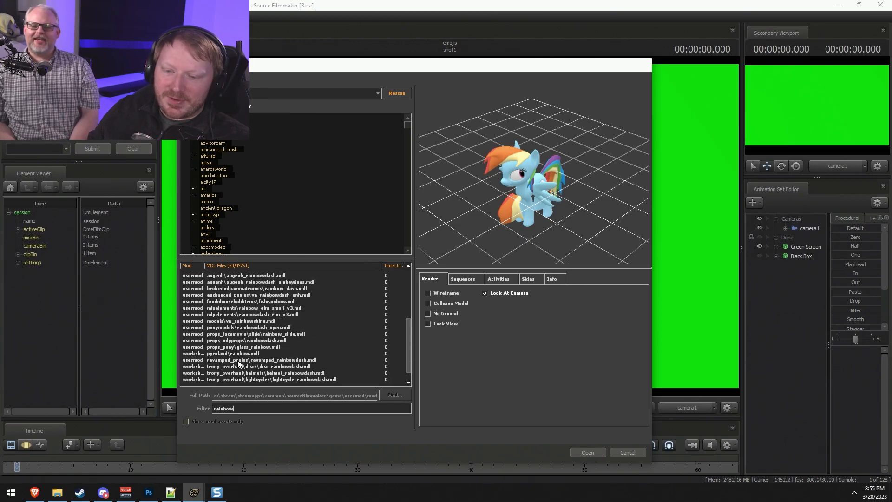
double_click(240, 359)
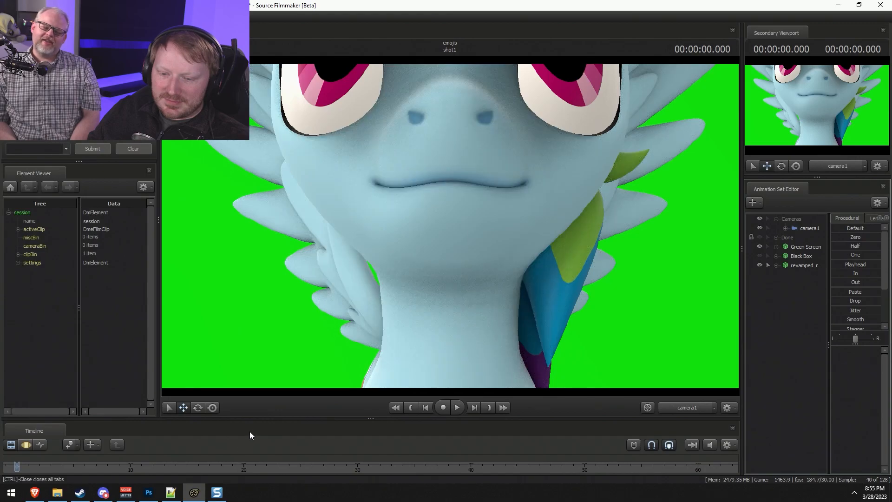
left_click_drag(259, 419, 253, 378)
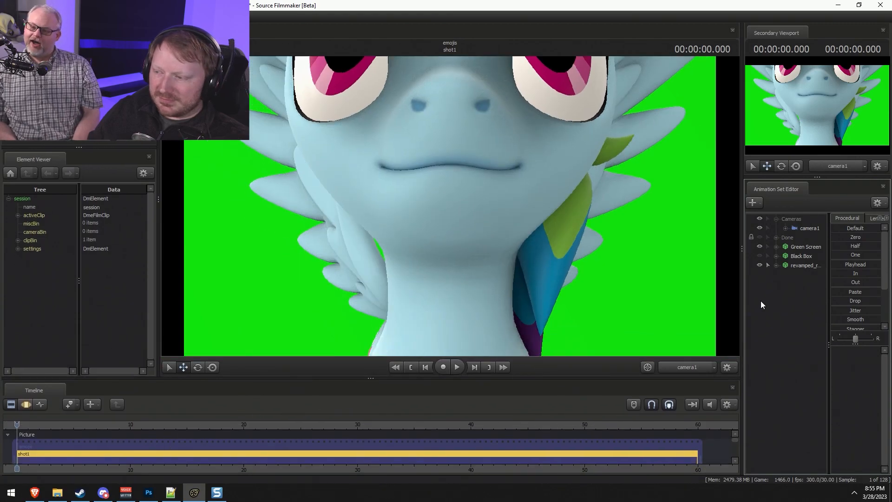
Add the revamped_catcostume_muzzle.mdl outfit as a new model, found with the filter cat.
right_click(772, 284)
left_click(794, 304)
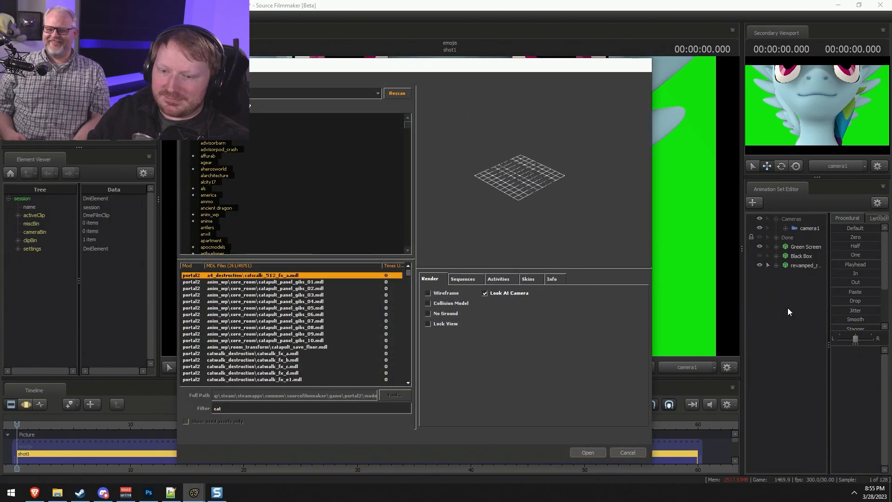
key("Down")
scroll(277, 375, "down", 14)
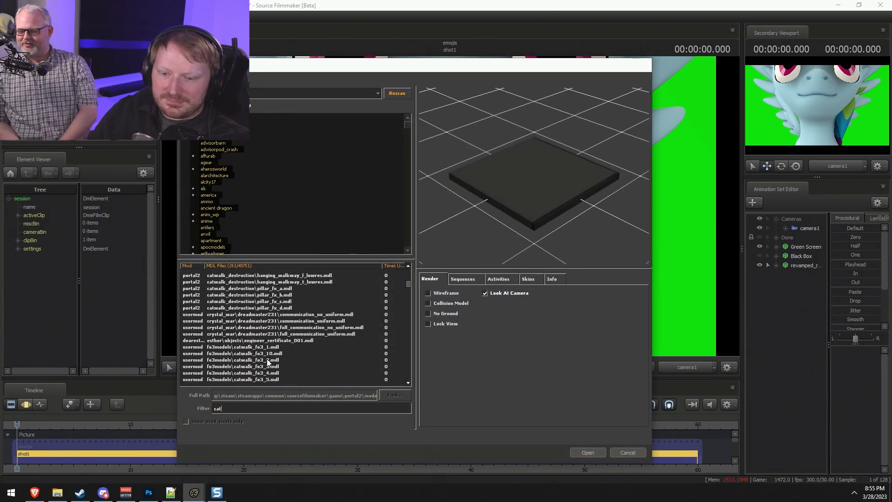
scroll(269, 356, "down", 7)
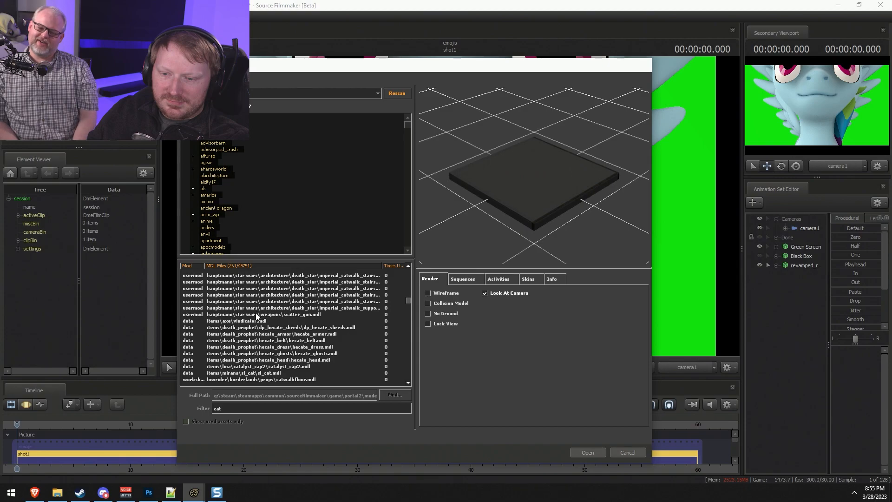
scroll(264, 317, "down", 4)
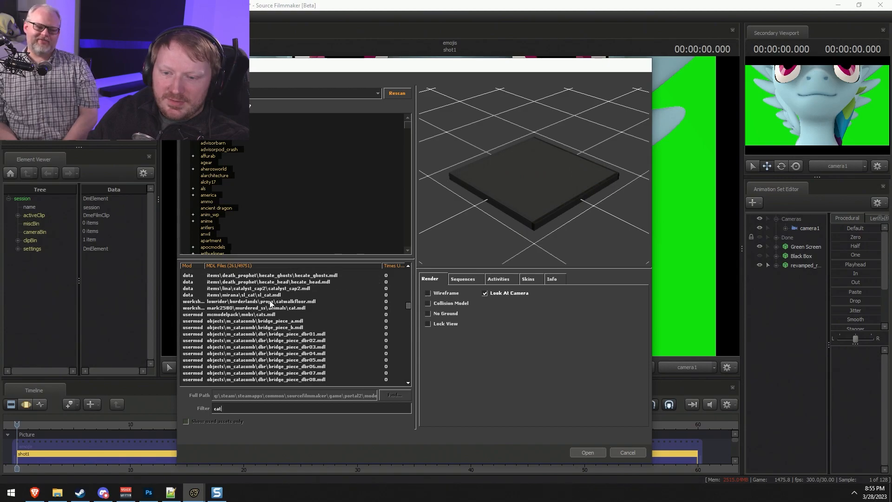
scroll(267, 309, "down", 6)
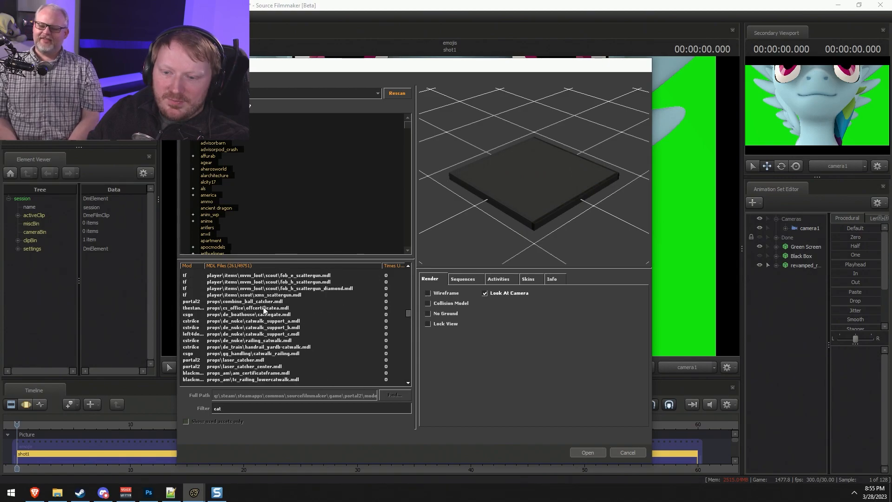
scroll(265, 303, "down", 1)
scroll(268, 335, "down", 12)
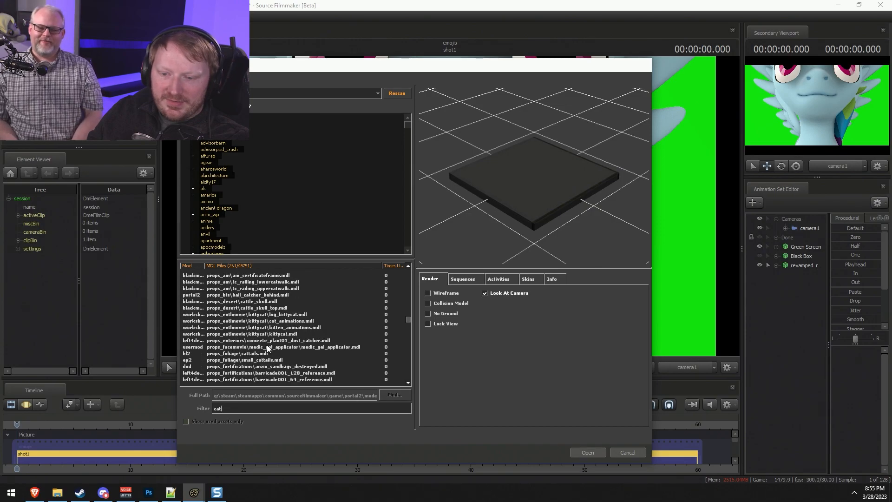
scroll(258, 321, "down", 15)
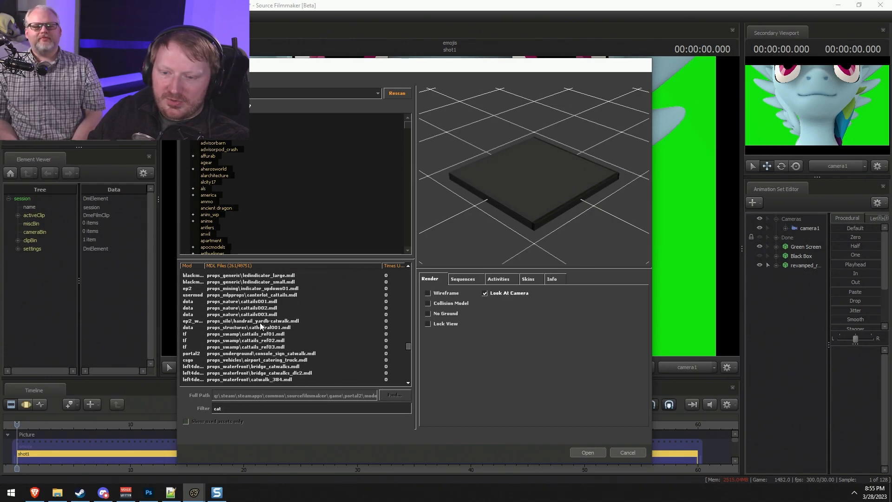
scroll(263, 331, "up", 1)
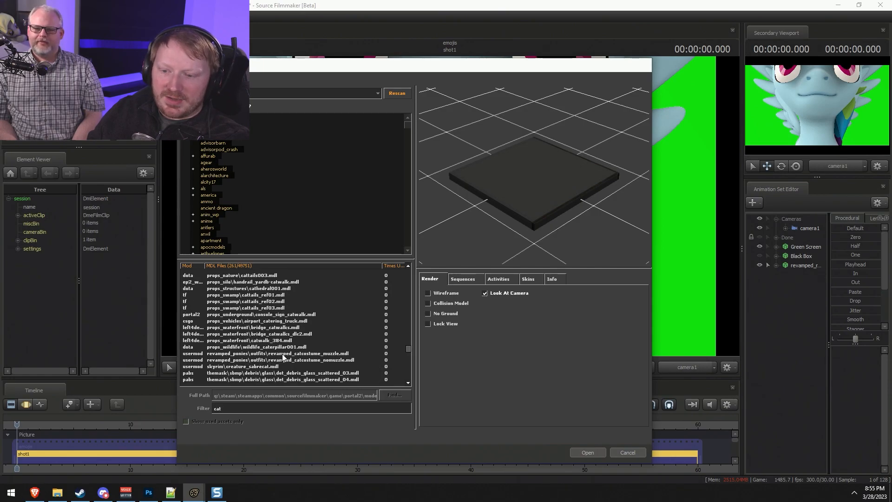
left_click(339, 354)
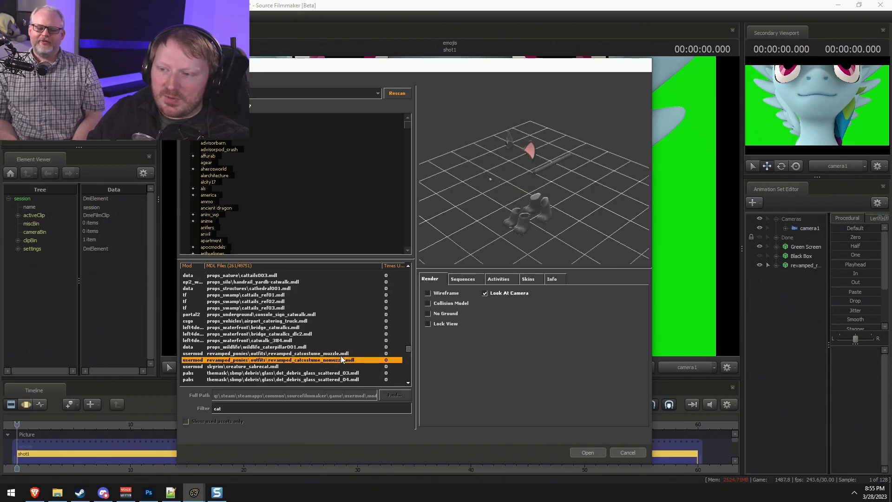
left_click(587, 452)
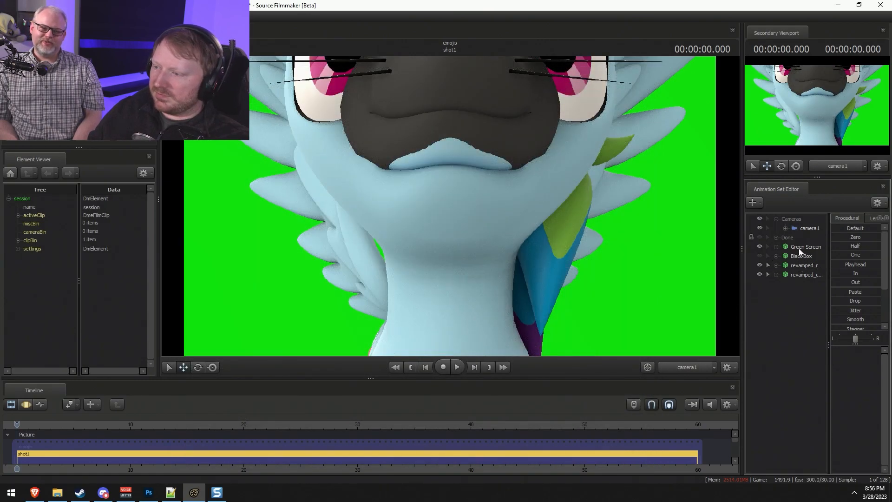
Lock the cat costume's bones to the Rainbow Dash model and zero its controls in the Motion Editor.
left_click(804, 274)
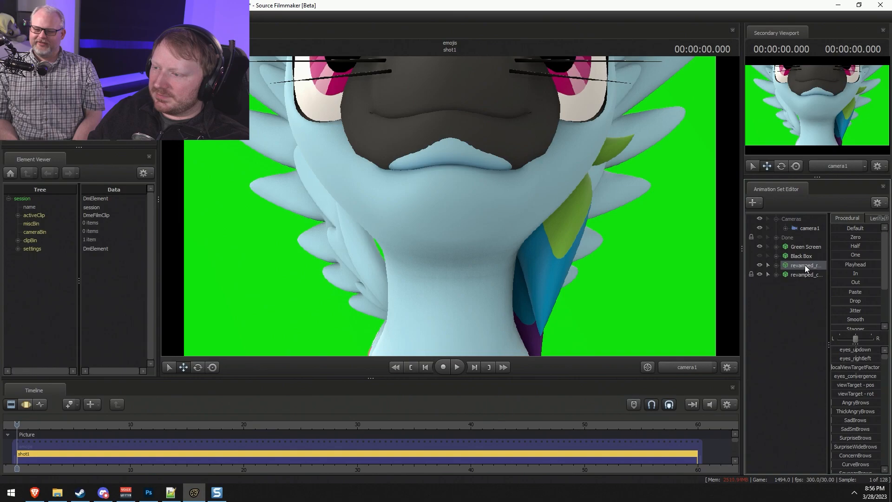
key("F3")
double_click(850, 237)
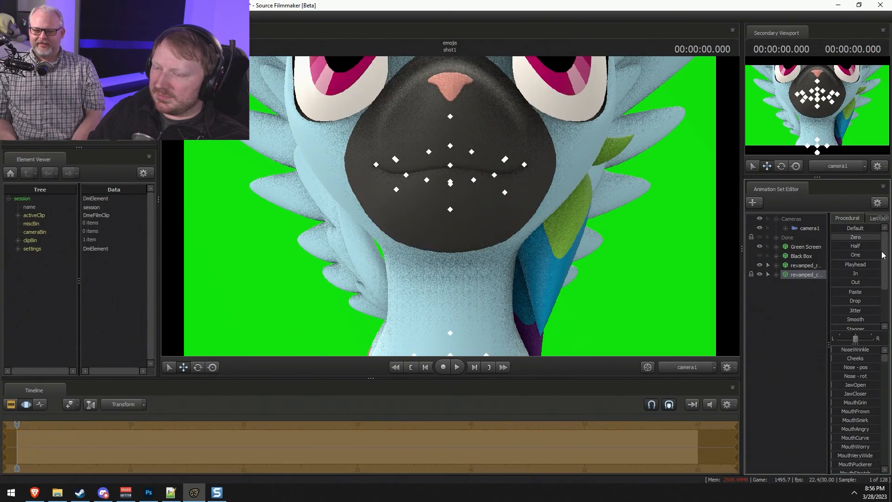
Inspect the costume's fit on the pony through the Work Camera and return to camera1.
left_click(678, 367)
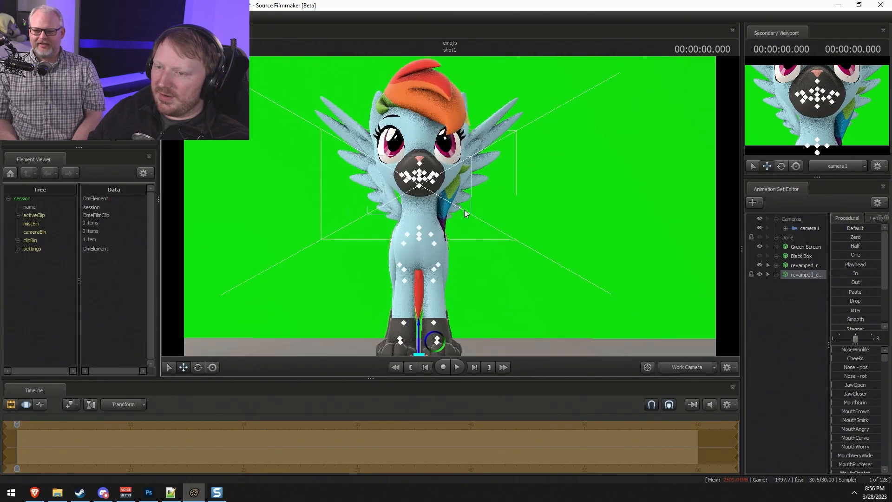
left_click(447, 233)
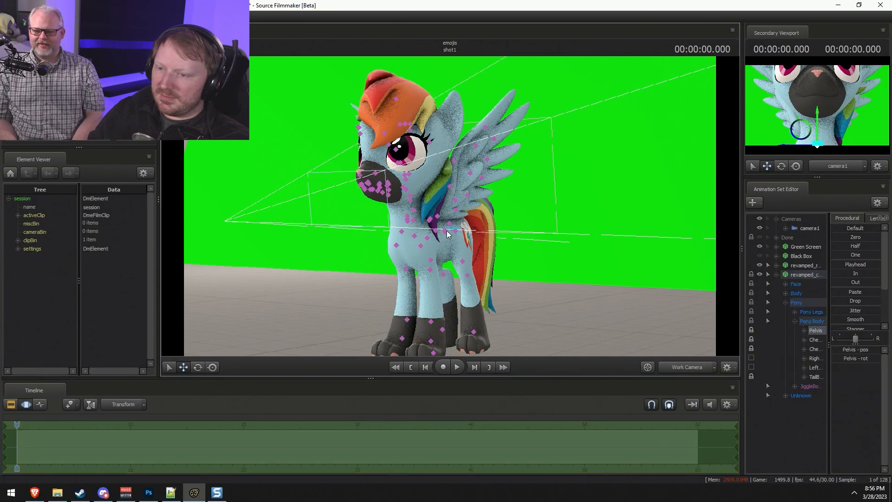
left_click(678, 368)
key("e")
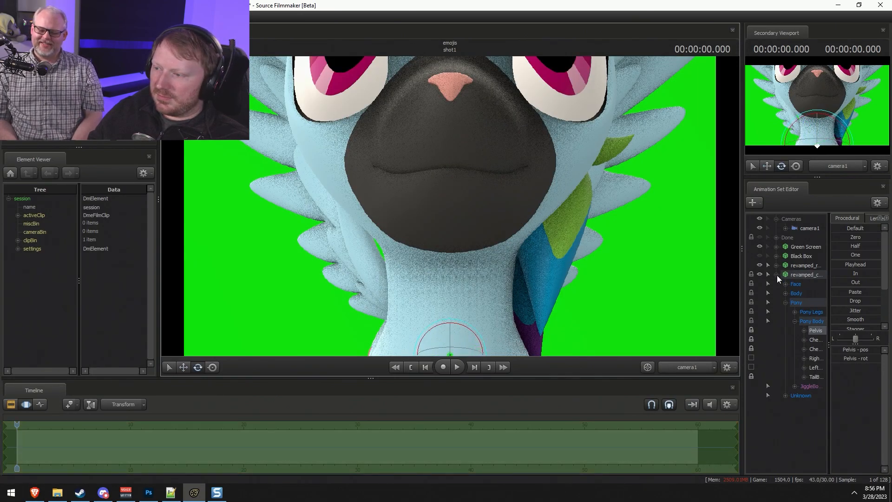
Through the Work Camera, turn the Rainbow Dash model slightly and move it farther from camera1 so the whole face fits the shot.
left_click(775, 275)
left_click(792, 265)
left_click(681, 368)
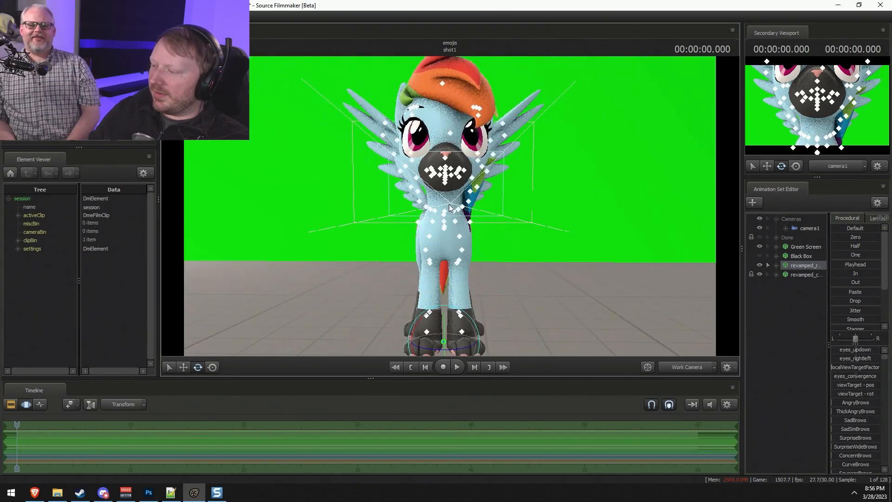
left_click_drag(456, 344, 472, 322)
key("ctrl+z")
key("w")
key("e")
key("w")
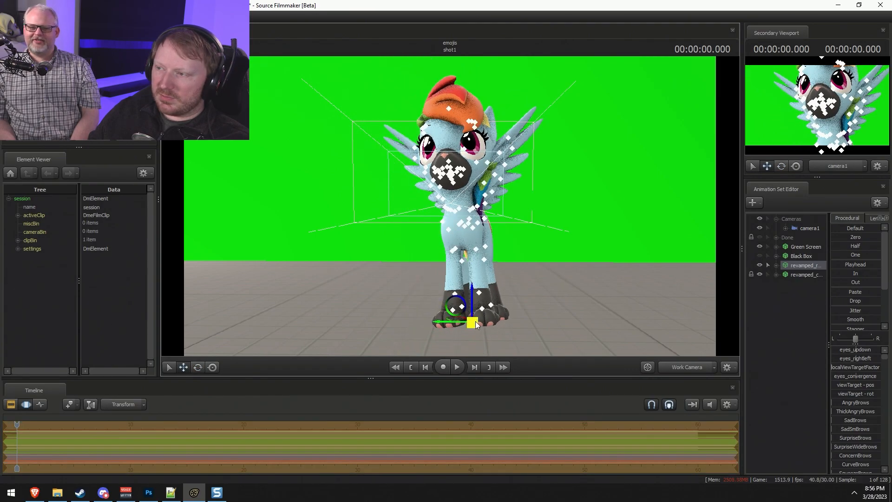
left_click_drag(472, 322, 476, 309)
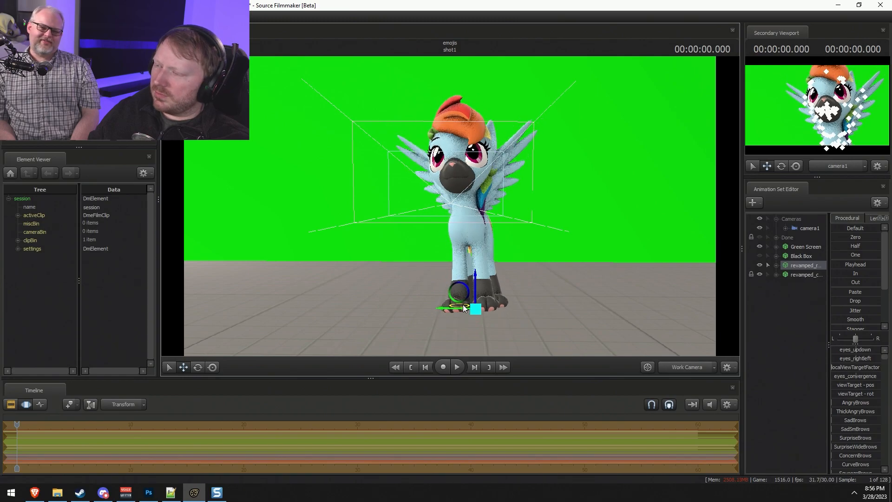
Record a waving front leg through camera1 by rotating Rainbow Dash's RightShoulder during live recording for about nine seconds.
left_click(456, 231)
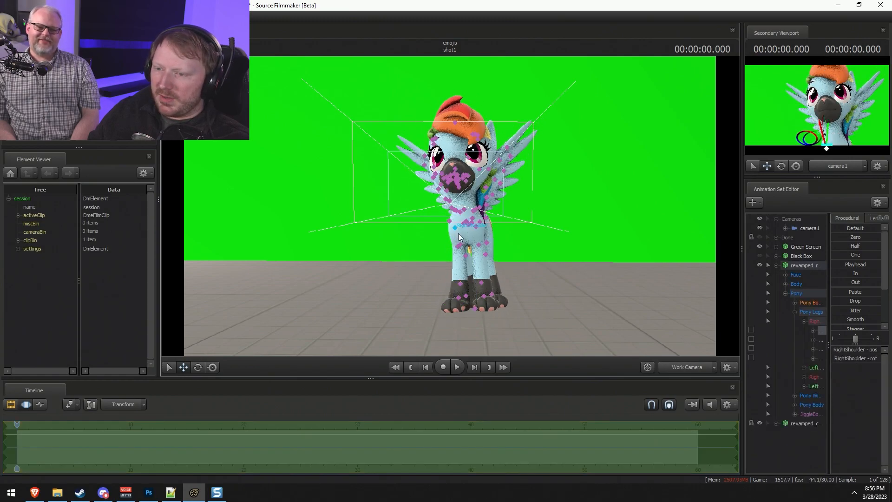
left_click(797, 275)
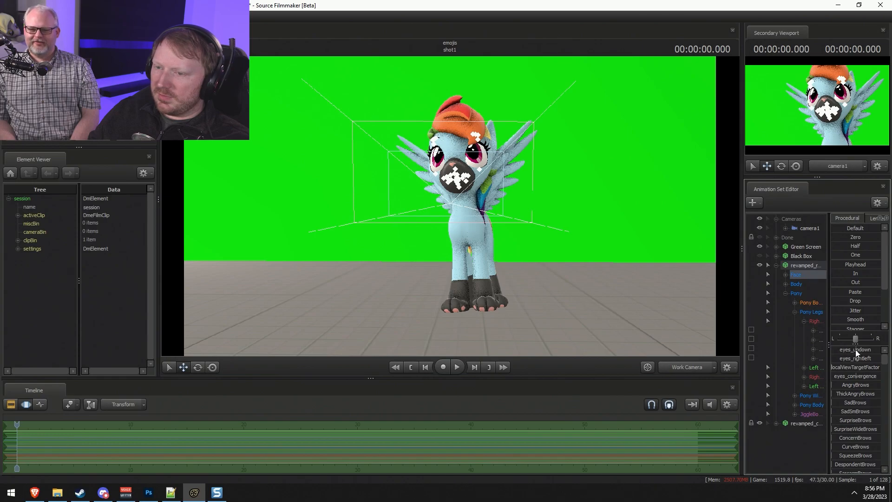
left_click(452, 229)
left_click(692, 363)
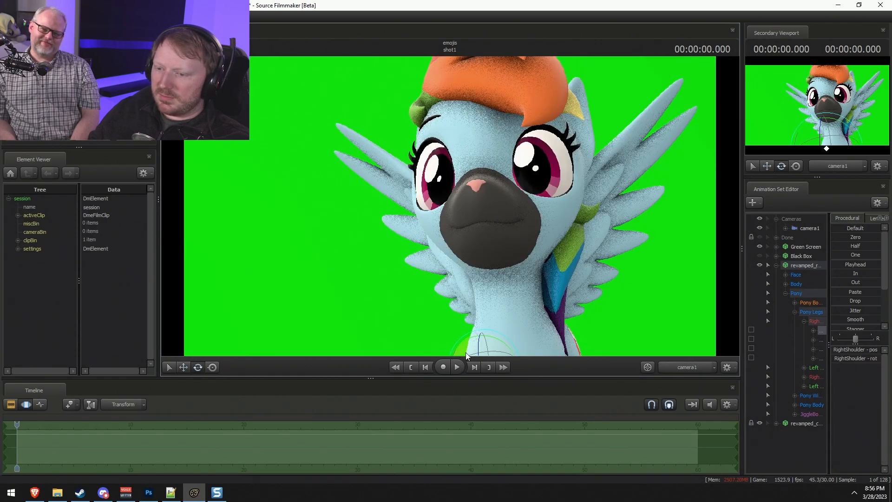
mouse_move(481, 341)
left_mouse_down()
mouse_move(473, 339)
mouse_move(488, 350)
mouse_move(483, 333)
left_mouse_up()
key("space")
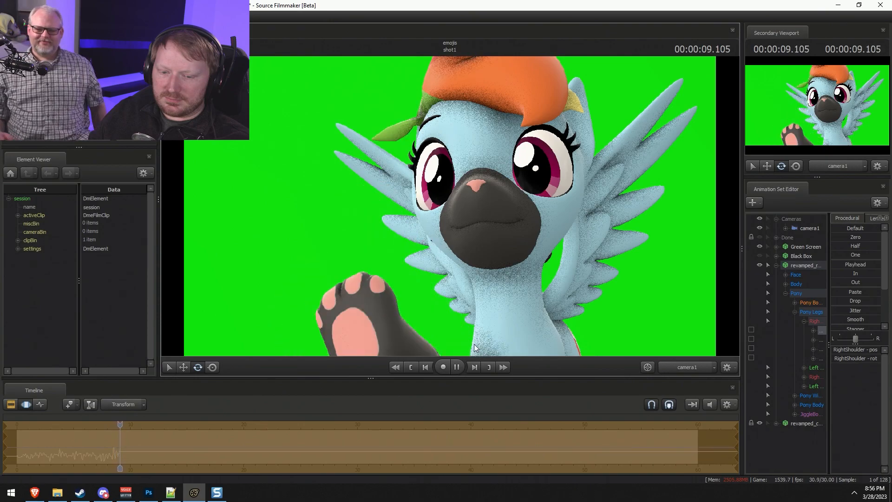
key("space")
Show the beginning of shot1 in the Clip Editor with the playhead at 0.5 s.
key("F2")
key("F3")
key("F2")
left_click(22, 424)
middle_click_drag(34, 456, 227, 473)
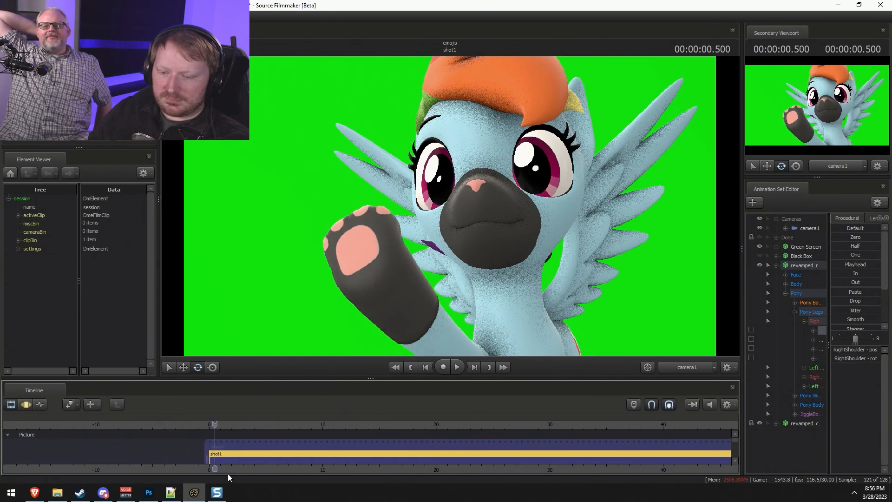
scroll(227, 473, "up", 2)
right_click(795, 266)
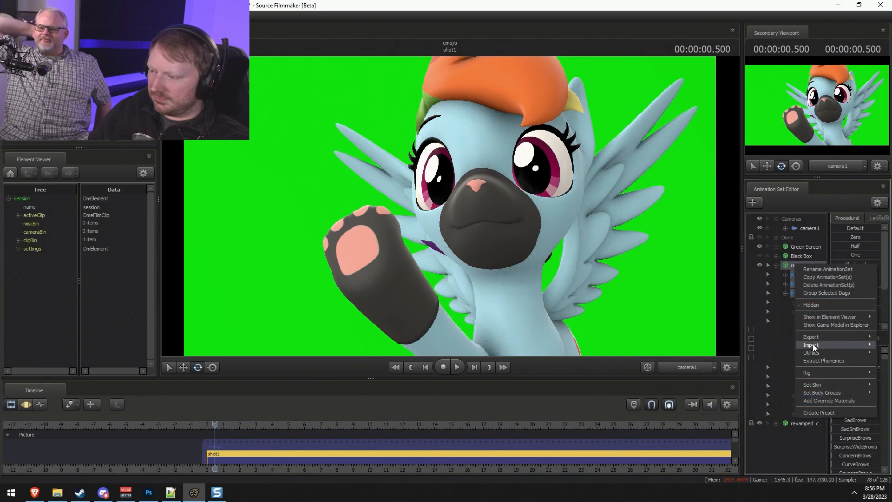
mouse_move(802, 353)
left_click(775, 370)
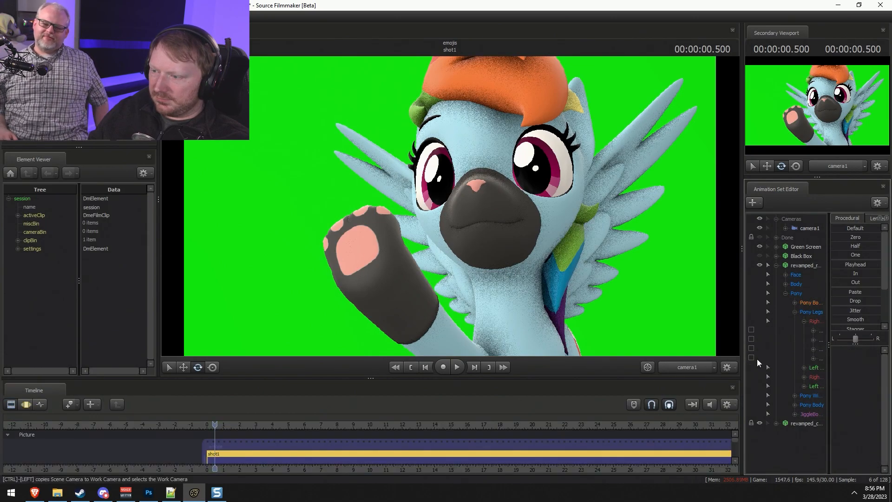
Select the Lower Face controls of revamped_rainbowdash2 and widen the Animation Set Editor so the control names are readable.
left_click(785, 275)
left_click(807, 331)
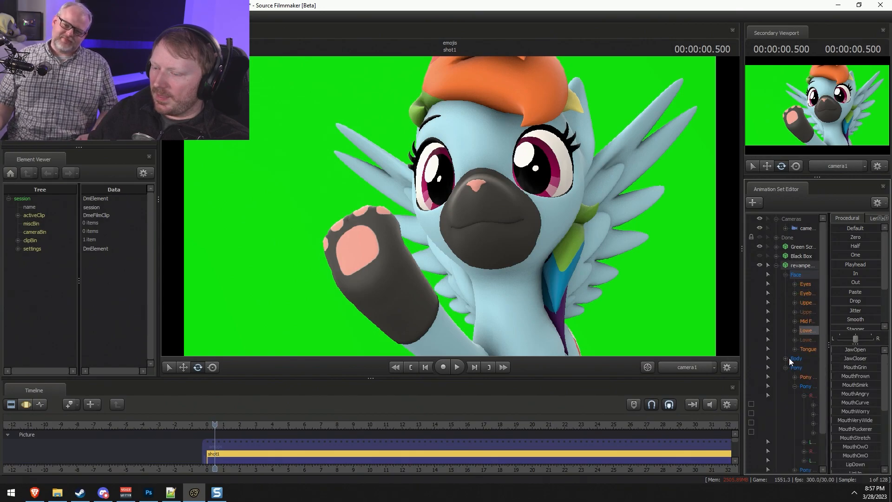
left_click_drag(743, 323, 655, 326)
Hide the cat costume and, in a short Motion Editor time selection around 1.066 s, raise MouthGrin strongly and MouthAngry slightly.
key("F3")
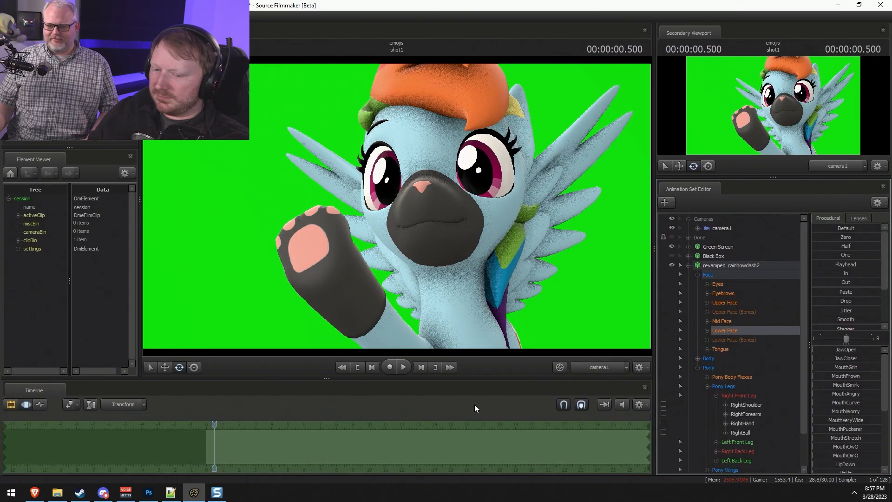
left_click_drag(242, 455, 244, 455)
left_click(250, 458)
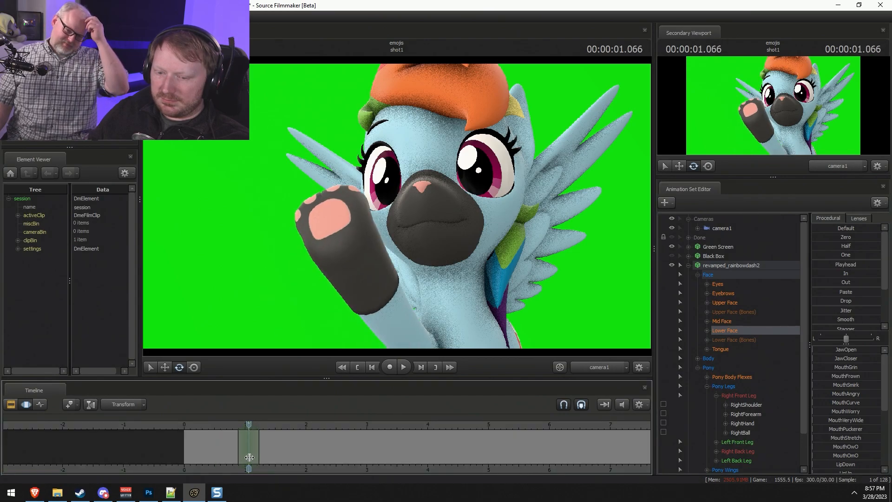
scroll(249, 452, "up", 3)
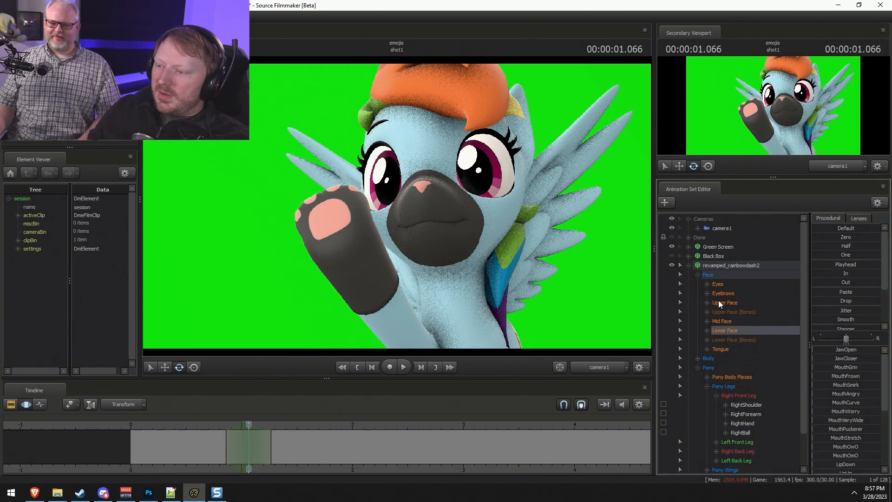
left_click(689, 266)
left_click(673, 275)
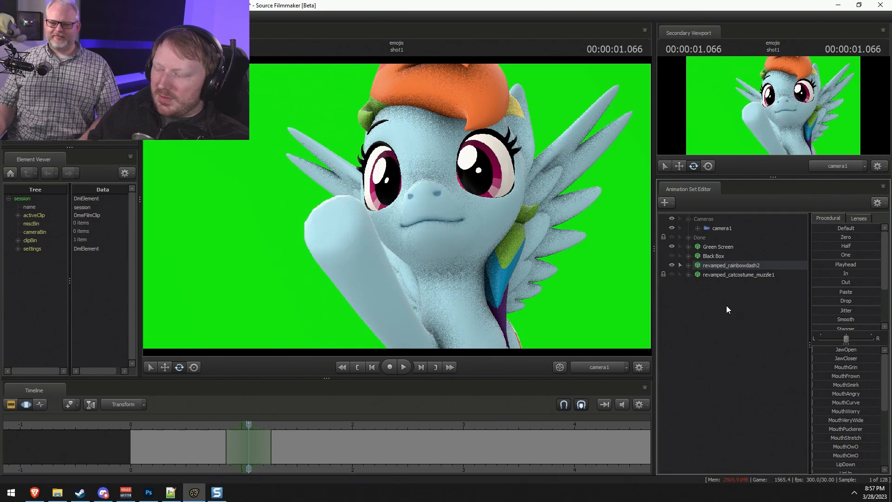
left_click_drag(835, 367, 870, 367)
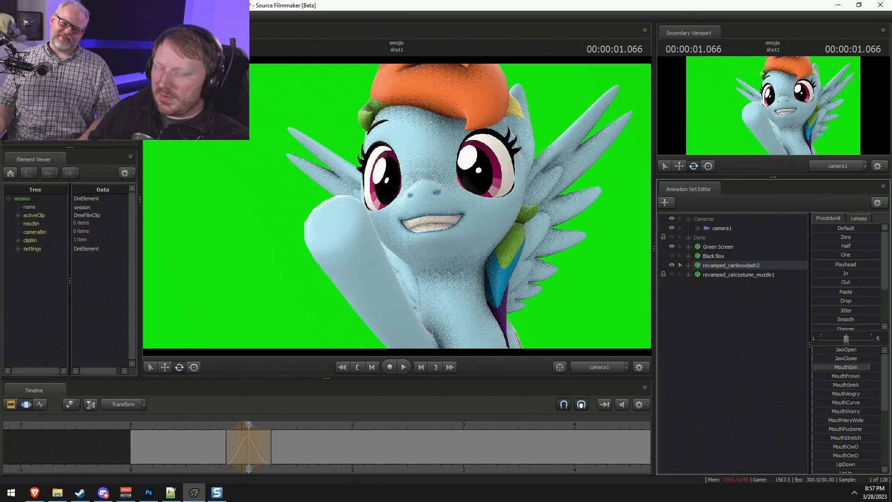
left_click_drag(846, 395, 833, 394)
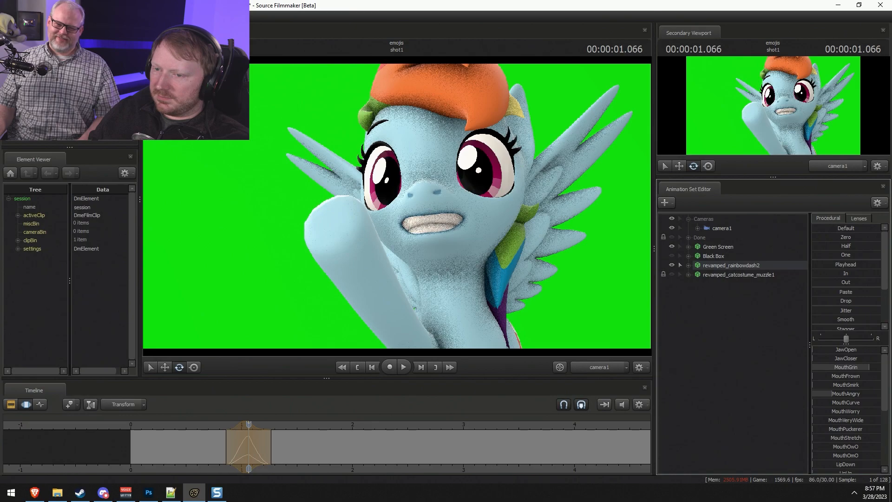
Raise JawOpen partway around 1.233 s, then shape the mouth with MouthO2 and some MouthPuckerer around 1.400 s.
scroll(263, 439, "up", 2)
left_click_drag(245, 451, 284, 453)
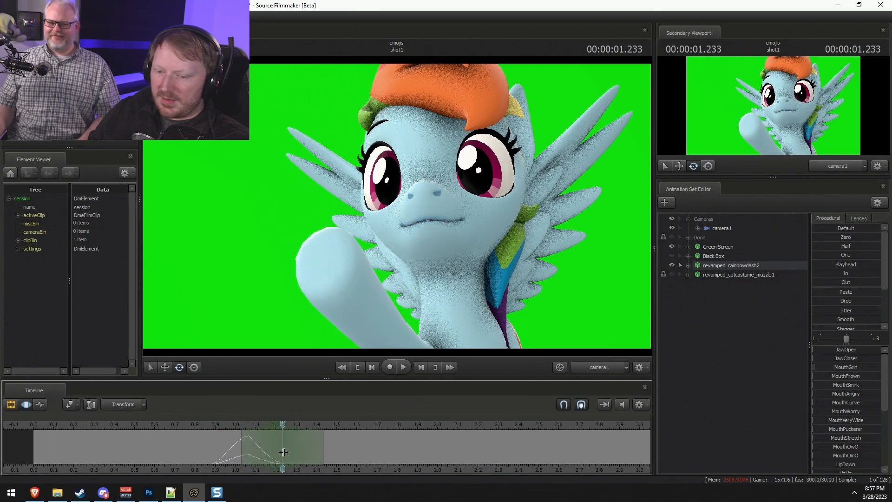
left_click_drag(823, 350, 843, 349)
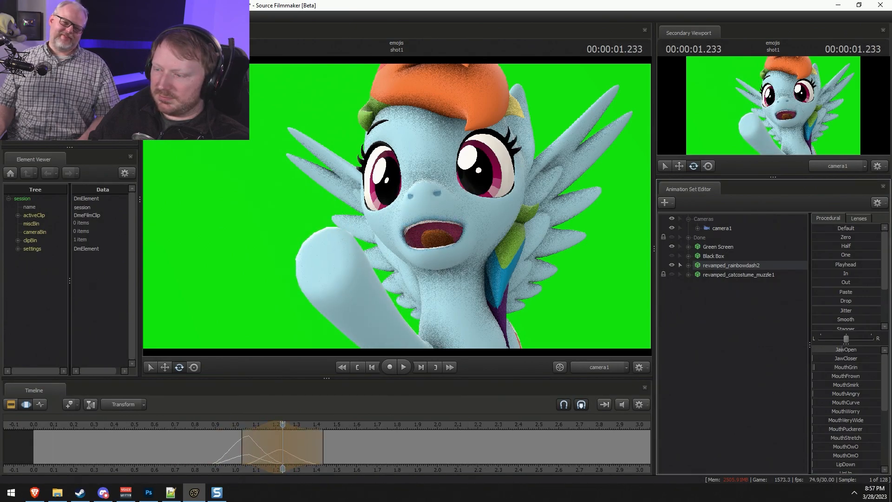
mouse_move(315, 442)
left_mouse_down()
mouse_move(260, 444)
mouse_move(316, 447)
left_mouse_up()
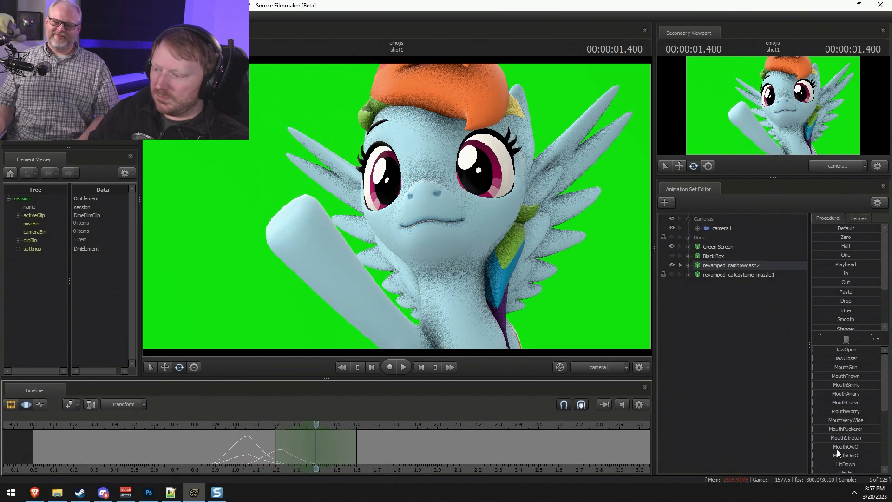
scroll(837, 453, "down", 3)
mouse_move(844, 416)
left_mouse_down()
mouse_move(869, 422)
mouse_move(861, 416)
left_mouse_up()
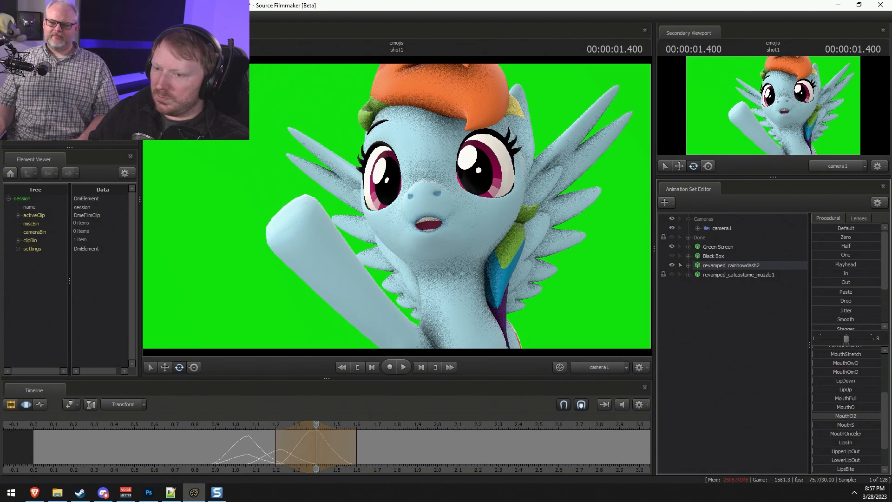
scroll(842, 376, "up", 1)
left_click_drag(845, 373, 865, 373)
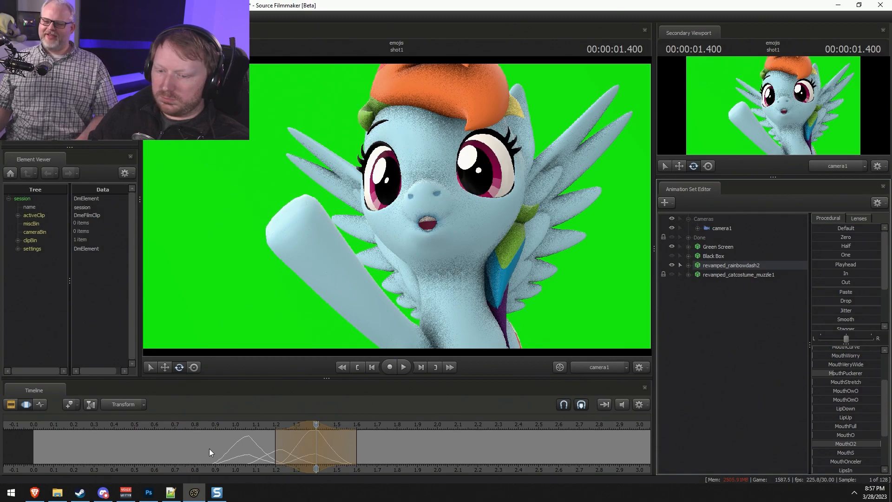
left_click(275, 447)
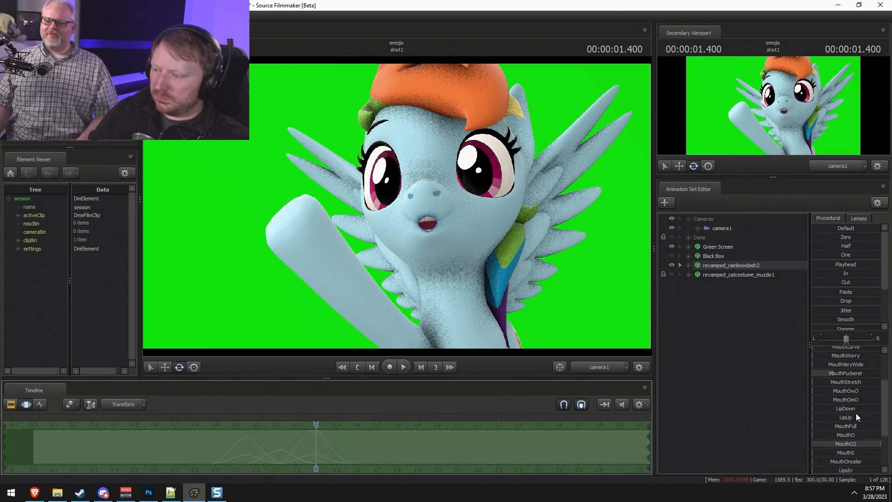
left_click_drag(850, 394, 878, 394)
key("ctrl+z")
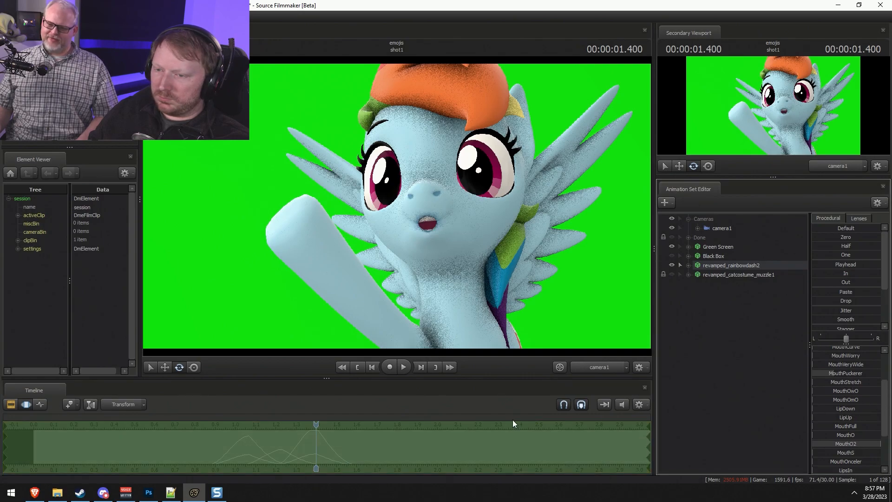
Raise JawCloser and adjust MouthCurve into a slight frown around 0.933 s, and raise MouthStretch and MouthVeryWide partway around 1.133 s.
left_click_drag(273, 448, 213, 443)
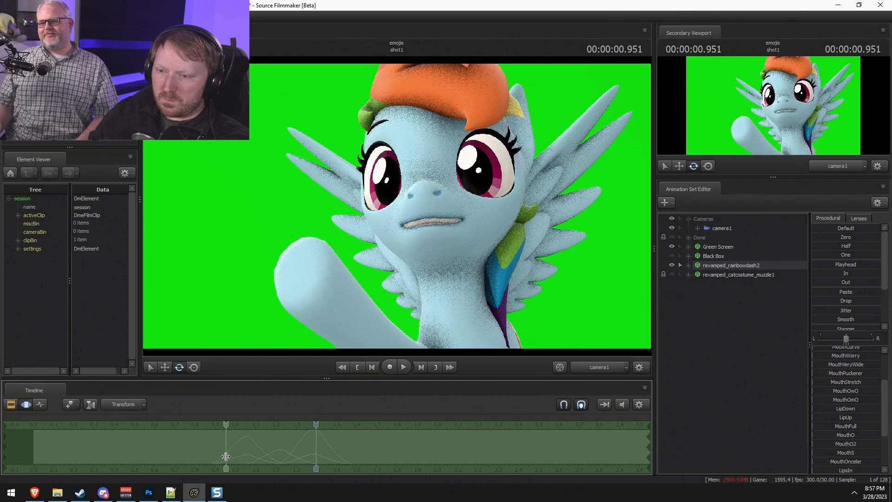
left_click(227, 447)
left_click(222, 451, "shift")
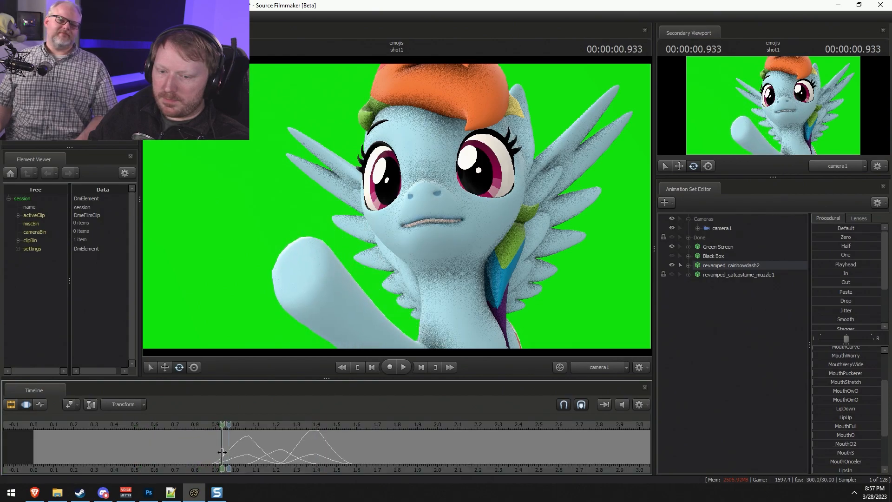
scroll(224, 451, "up", 4)
scroll(224, 451, "up", 1)
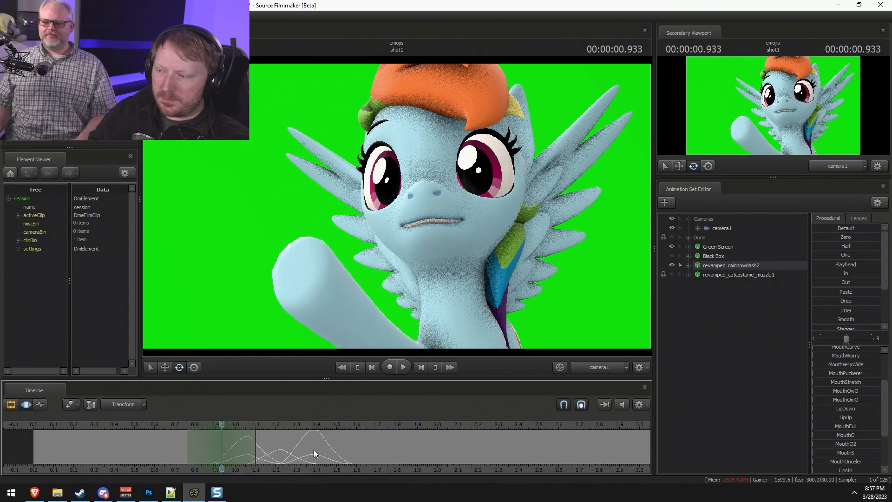
left_click_drag(884, 390, 860, 360)
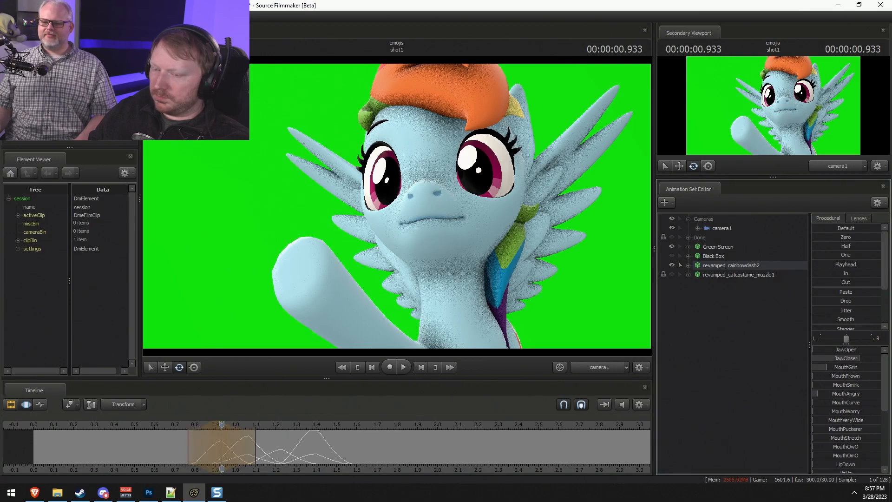
left_click_drag(839, 403, 850, 403)
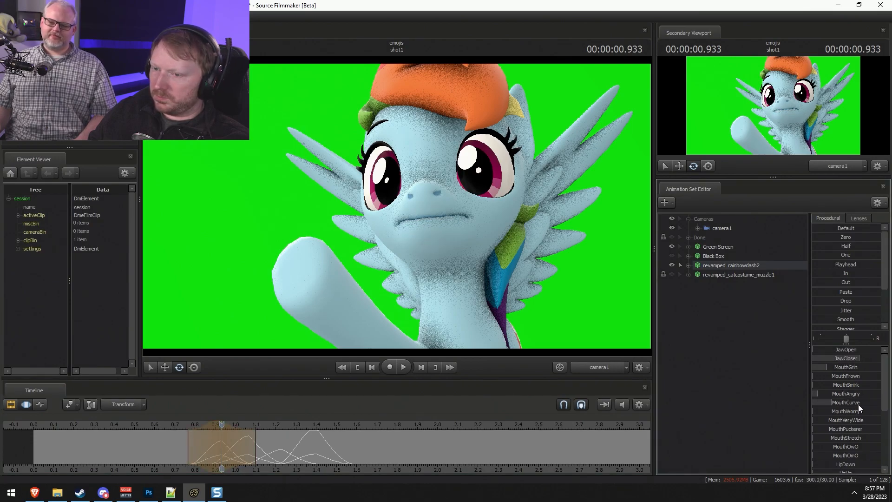
left_click_drag(211, 440, 265, 443)
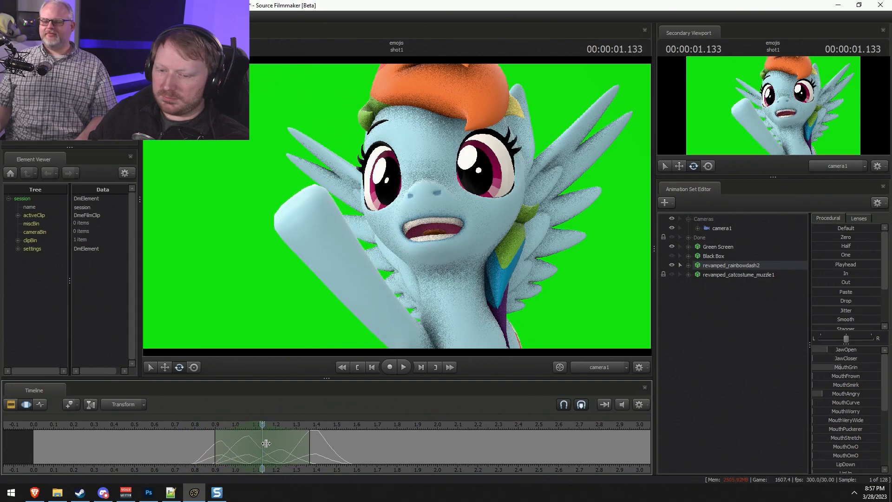
left_click_drag(844, 437, 863, 417)
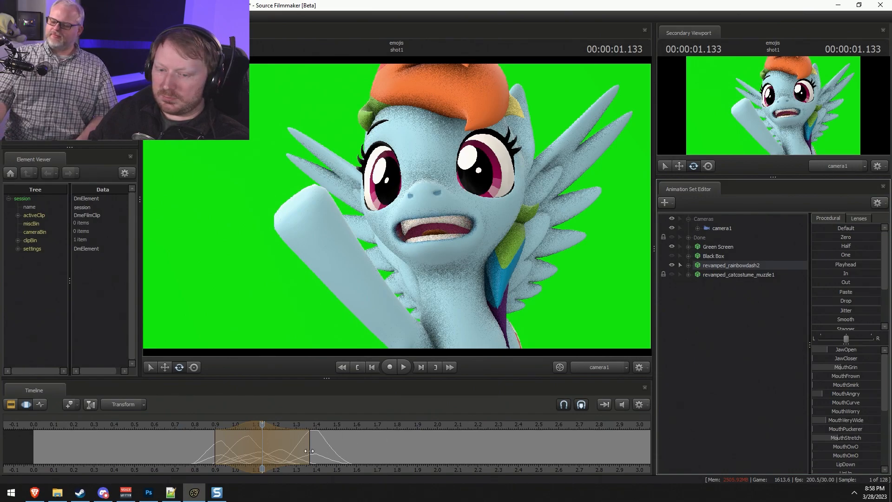
Select revamped_catcostume_muzzle1 and replace the time selection with a range from 0.733 s to about 1.67 s.
left_click(182, 436)
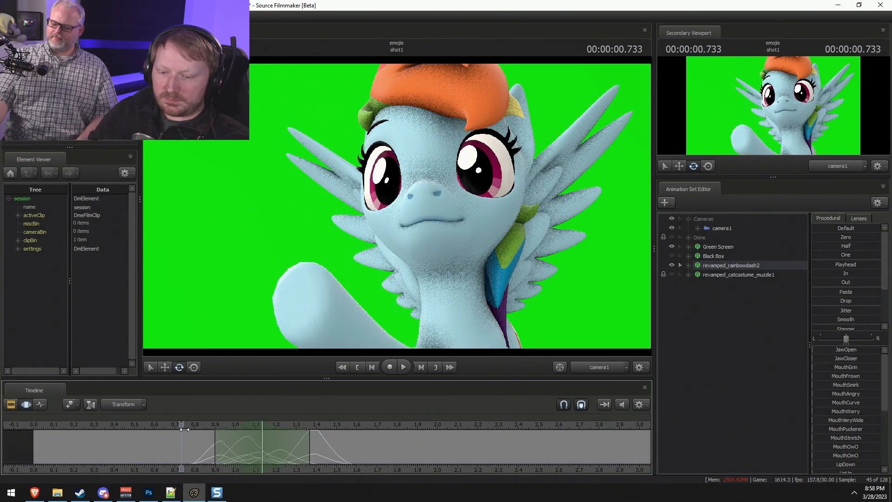
left_click(689, 264)
double_click(347, 455)
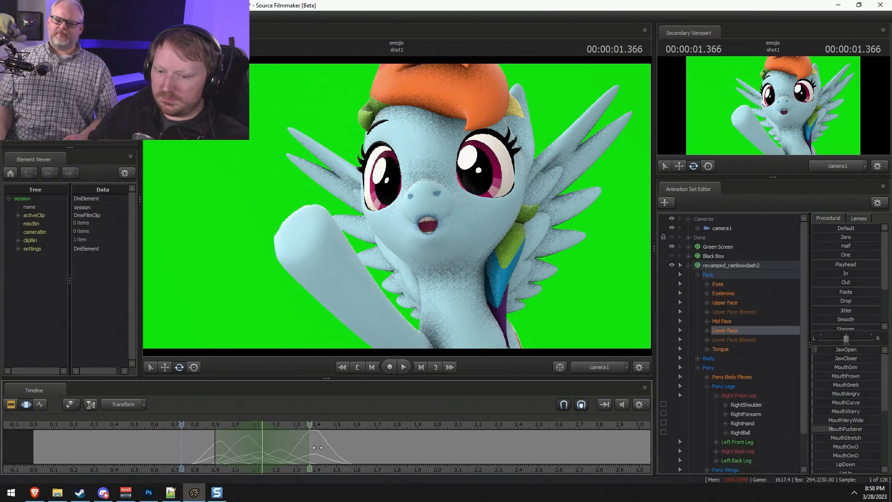
scroll(721, 384, "down", 2)
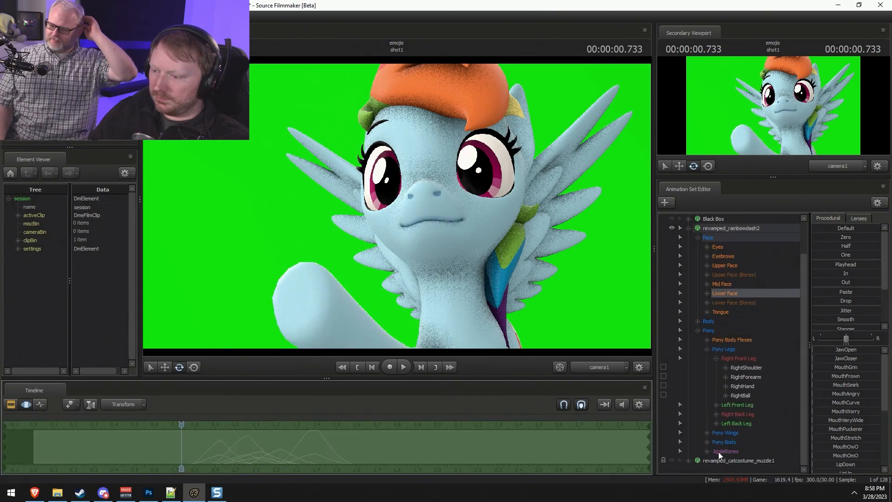
left_click(713, 461)
key("m")
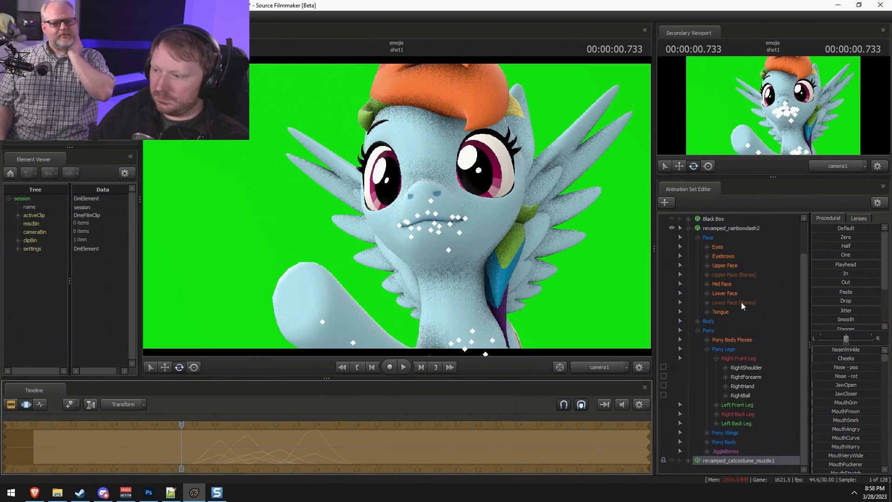
left_click_drag(185, 447, 396, 457, "shift")
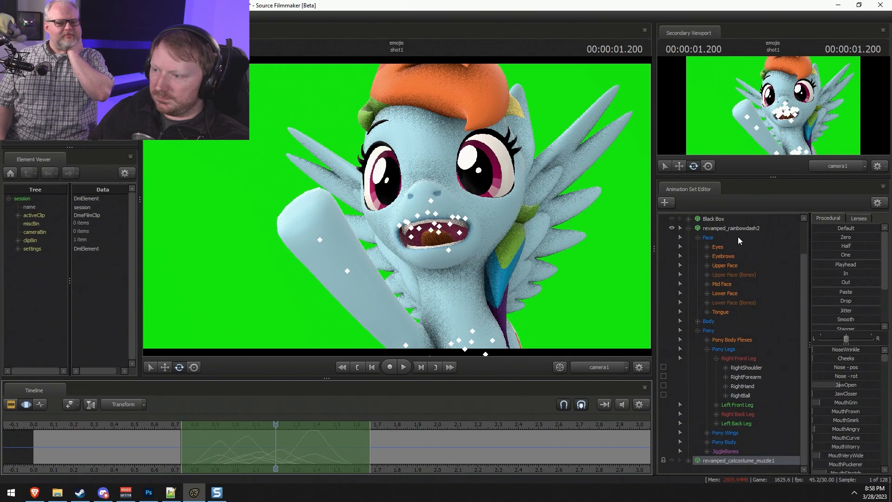
Select the Face control groups of both revamped_rainbowdash2 and revamped_catcostume_muzzle1.
left_click(688, 228)
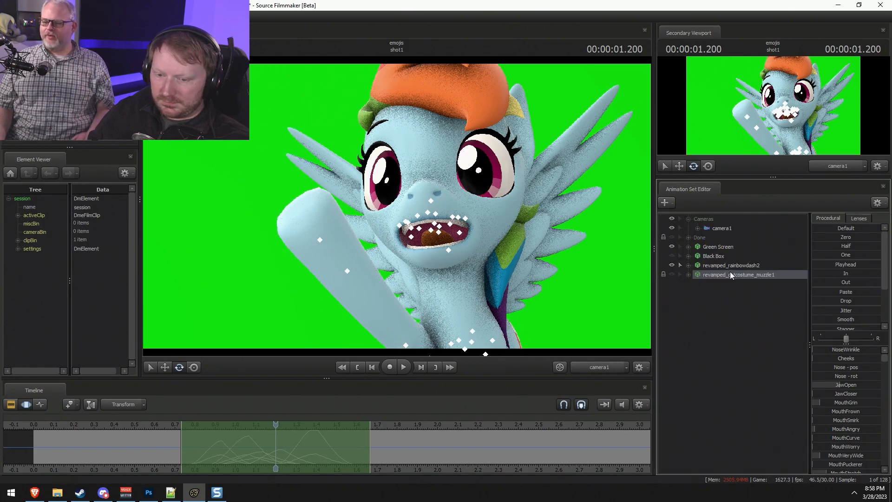
left_click(732, 266, "ctrl")
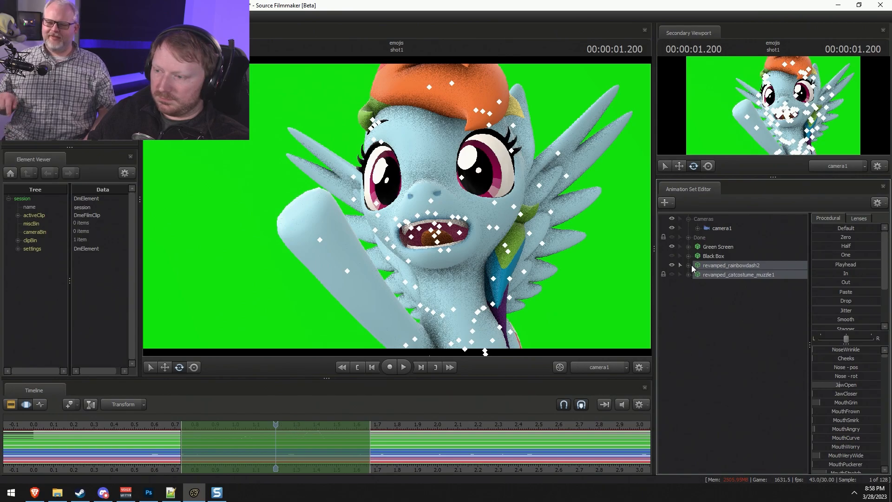
left_click(689, 265)
left_click(716, 283)
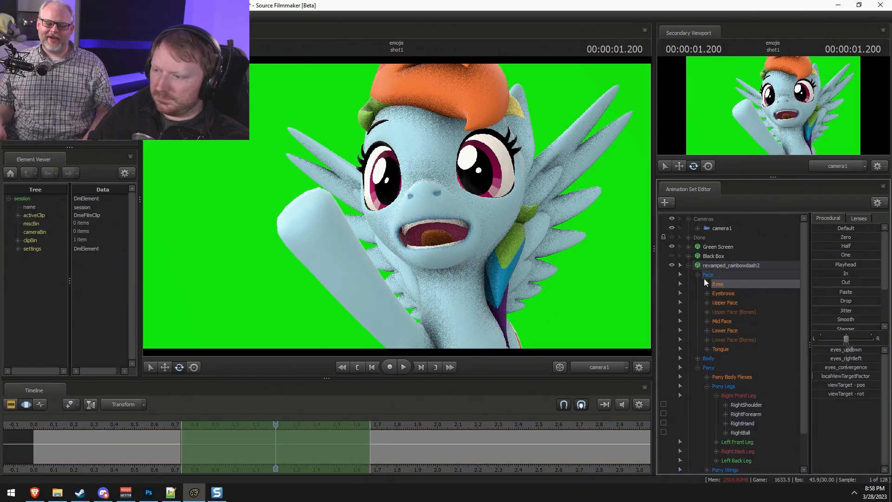
left_click(725, 273)
left_click(698, 275)
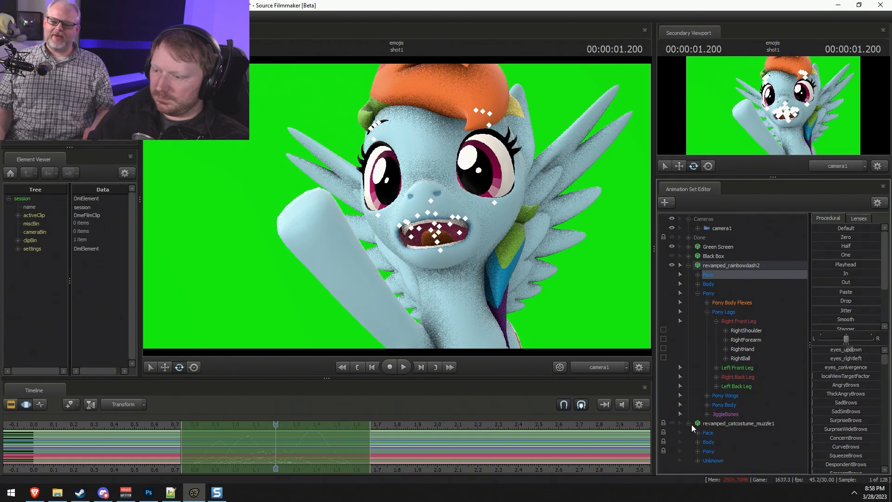
left_click(709, 433, "ctrl")
Copy the mouth animation and paste it repeatedly at spaced intervals along the timeline, up to about 8.4 s.
scroll(302, 446, "down", 2)
left_click_drag(282, 447, 403, 452)
key("ctrl+v")
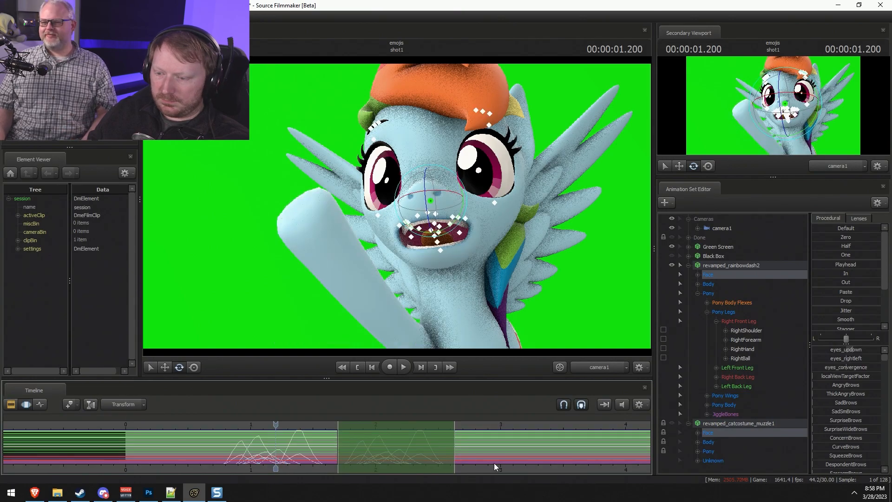
scroll(313, 466, "down", 3)
left_click_drag(163, 458, 375, 455)
key("F2")
key("F3")
key("ctrl+v")
key("F2")
key("F3")
key("F2")
key("F3")
key("ctrl+v")
left_click_drag(462, 453, 580, 459)
key("ctrl+v")
key("F2")
key("F3")
Make revamped_catcostume_muzzle1 visible and play the repeated mouth animation from 0.133 s.
scroll(237, 448, "down", 4)
left_click_drag(84, 424, 39, 425)
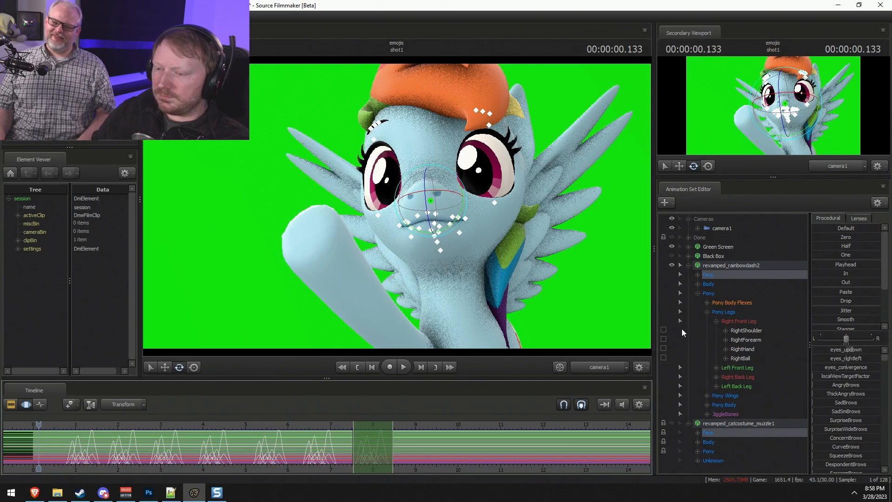
left_click(690, 266)
left_click(671, 276)
key("space")
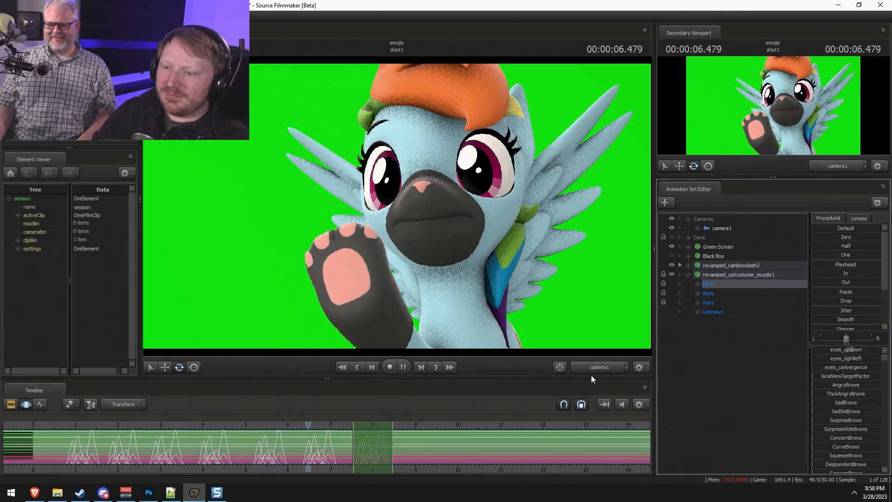
key("space")
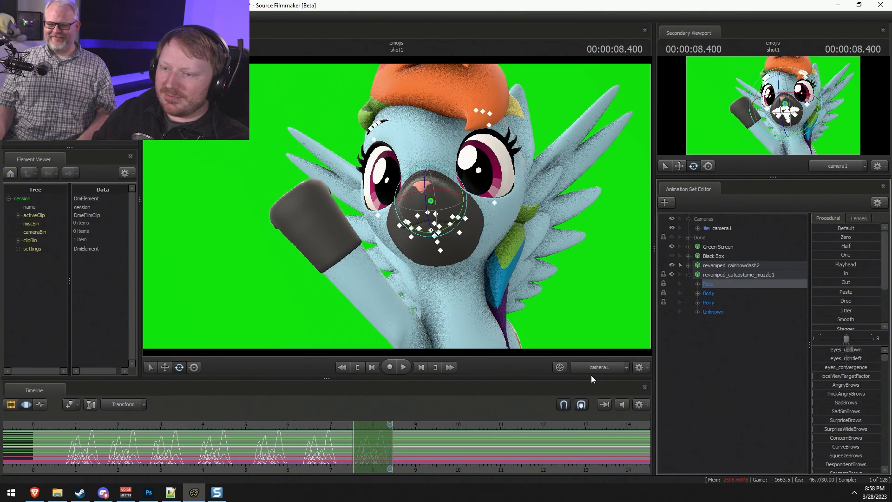
Check the muzzle and mouth motion around 5.8 s, then replay the animation from near the start.
mouse_move(283, 428)
left_mouse_down()
mouse_move(258, 430)
mouse_move(280, 432)
left_mouse_up()
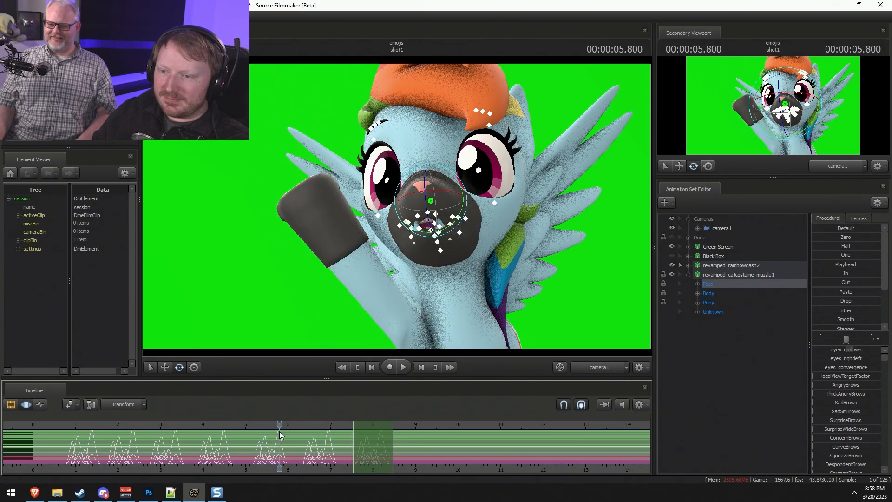
key("F2")
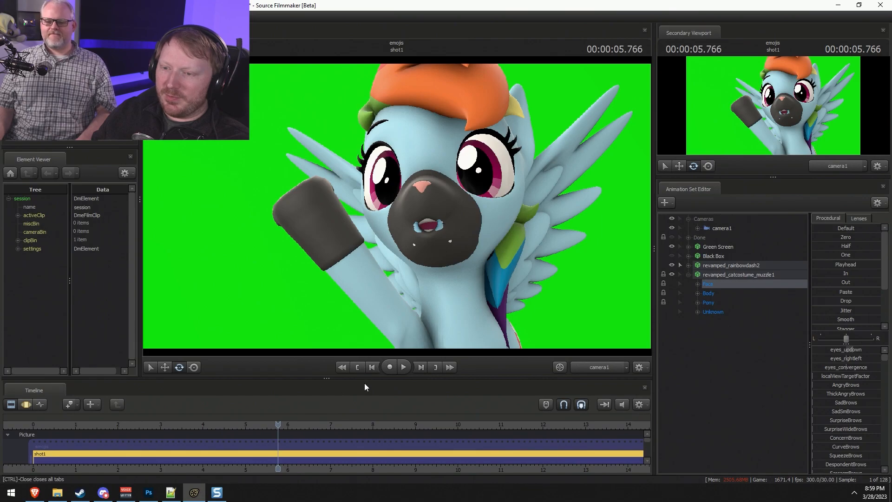
key("F3")
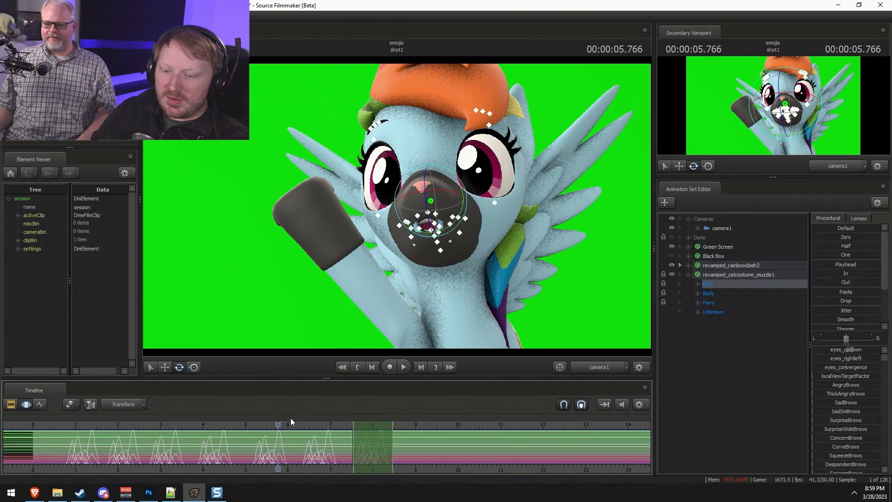
scroll(279, 424, "down", 3)
left_click(126, 427)
key("space")
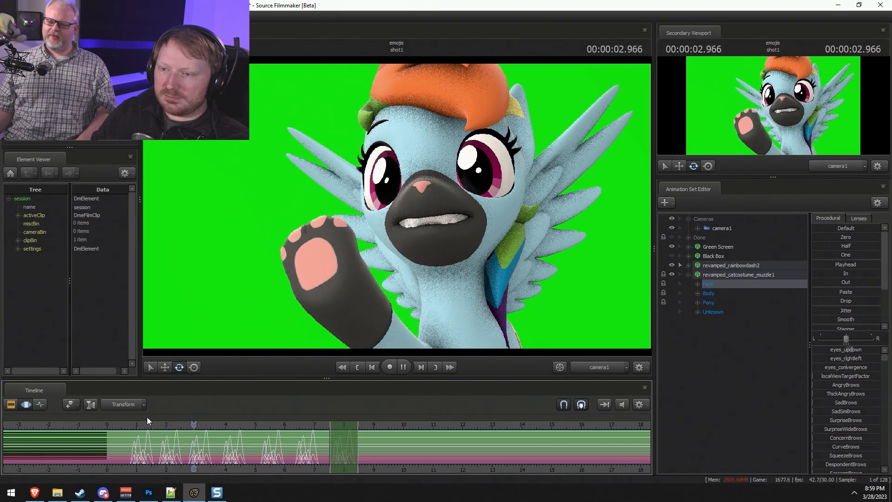
key("space")
left_click(122, 427)
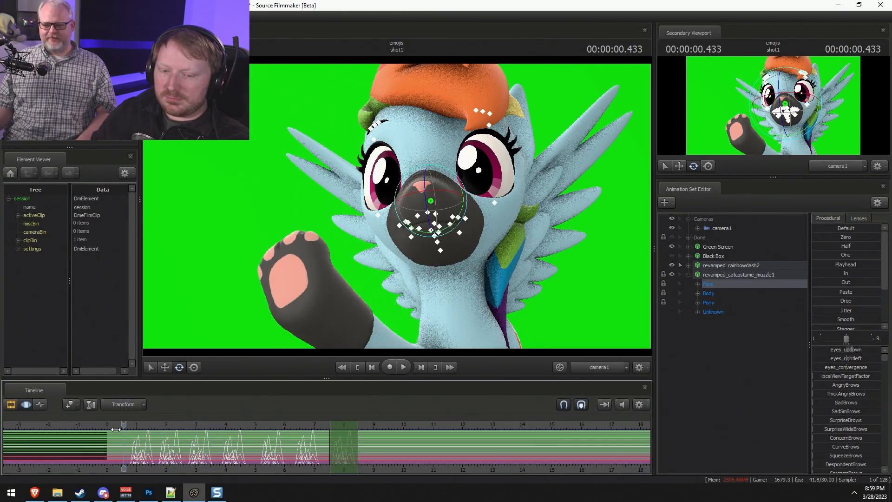
left_click_drag(118, 428, 113, 428)
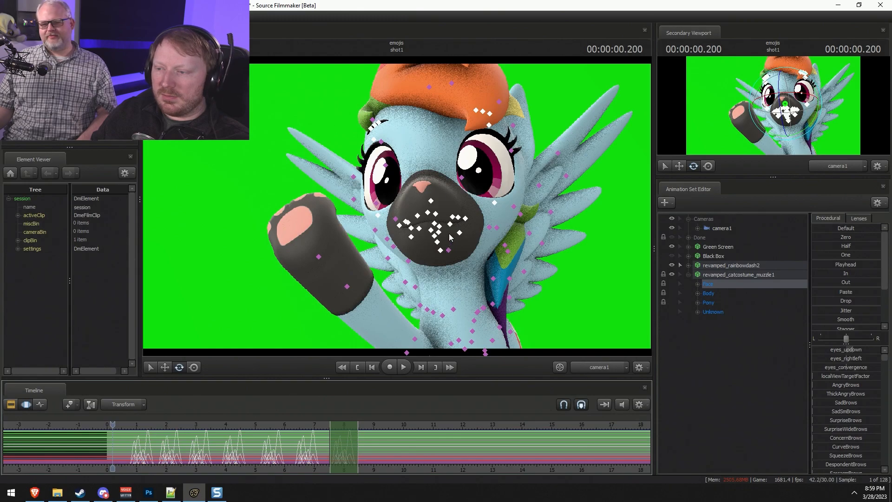
Select Rainbow Dash's Head control and record live head rotations while the shot plays from 0.200 s.
left_click(689, 265)
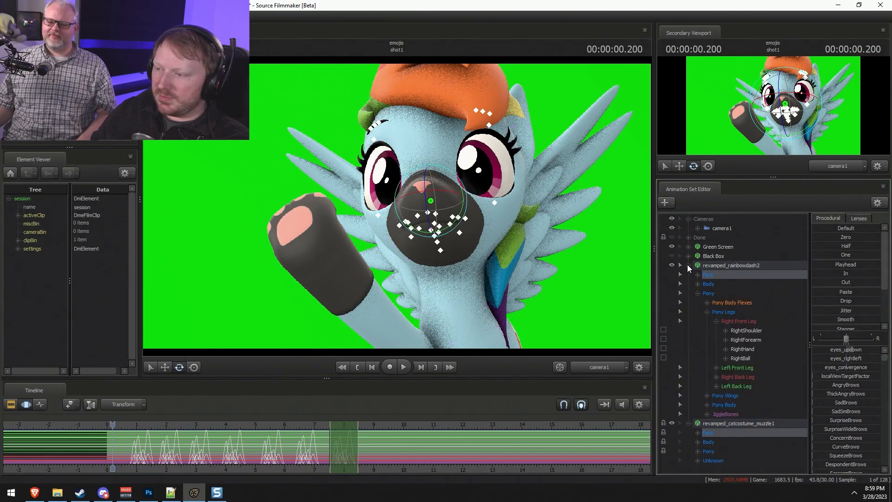
left_click(698, 284)
left_click(719, 302)
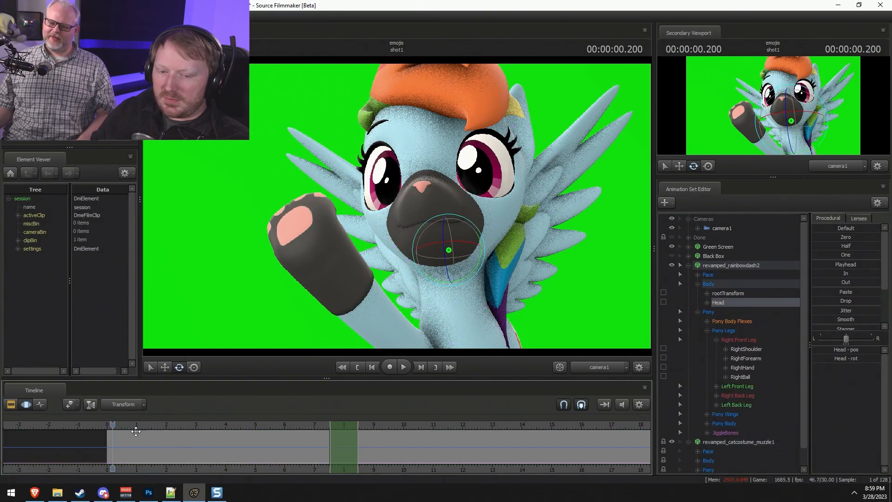
key("space")
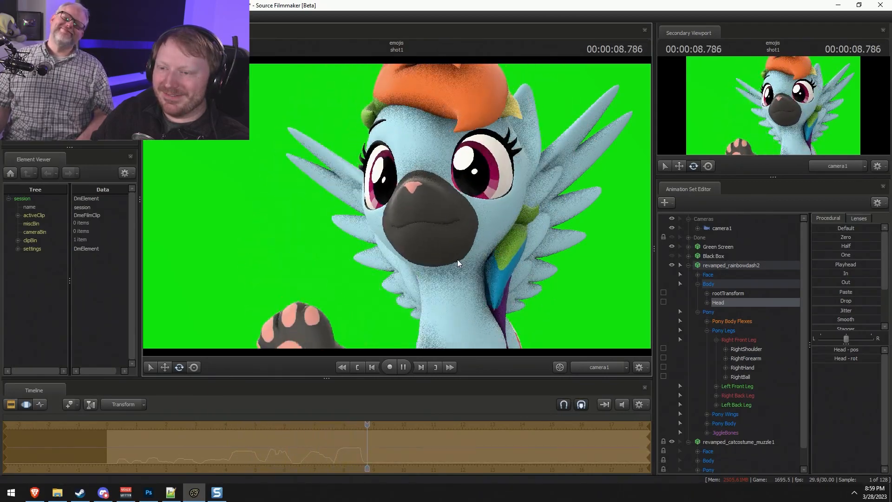
key("space")
Play back the recorded head motion from near the start of the shot, then undo the recording.
key("F2")
left_click(122, 426)
key("space")
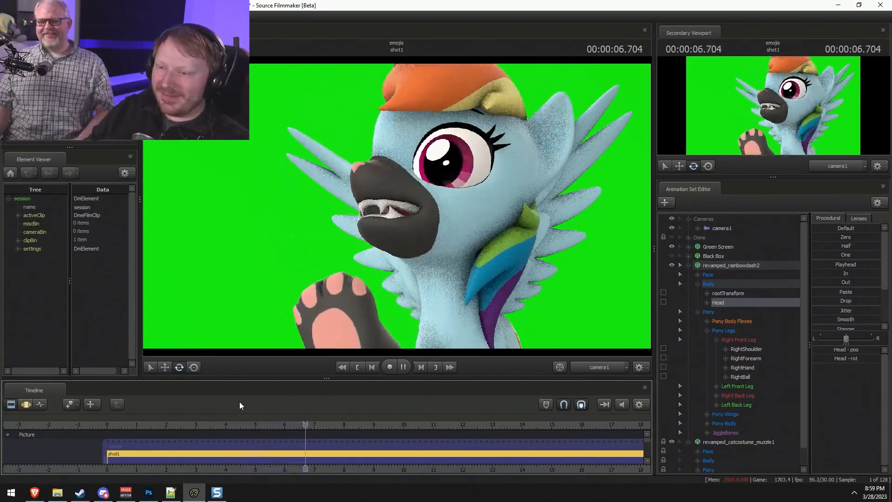
key("space")
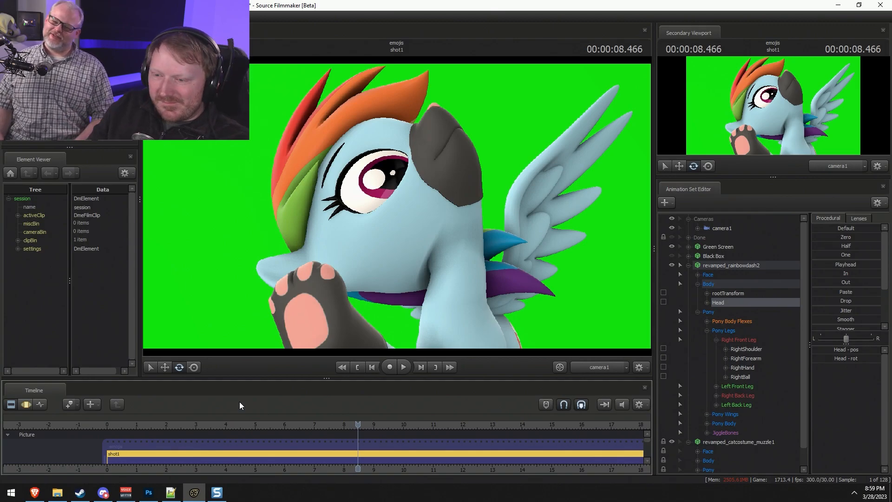
key("F3")
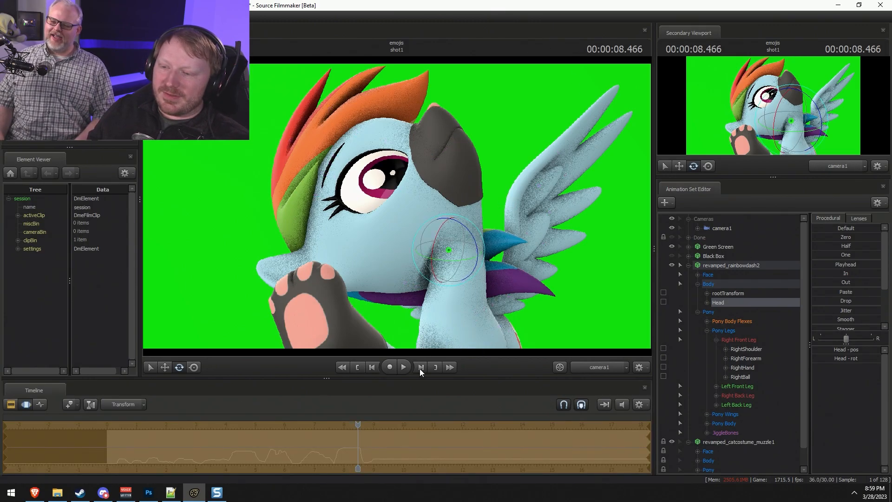
key("ctrl+z")
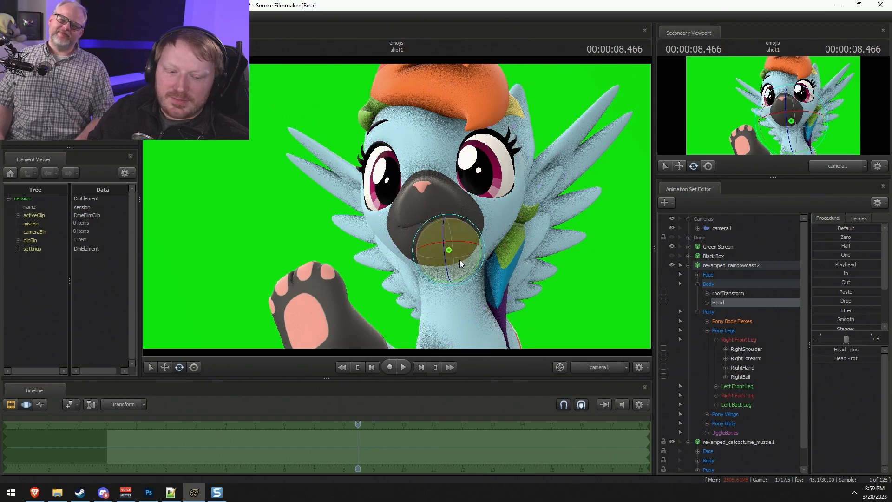
Try rotating Rainbow Dash's head into several extreme poses at 8.466 s, then undo the rotations.
key("ctrl+y")
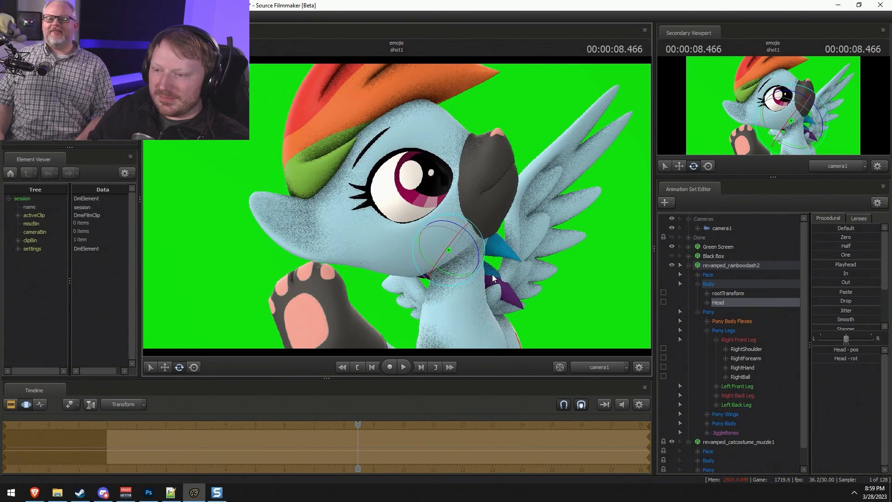
left_click_drag(452, 266, 389, 264)
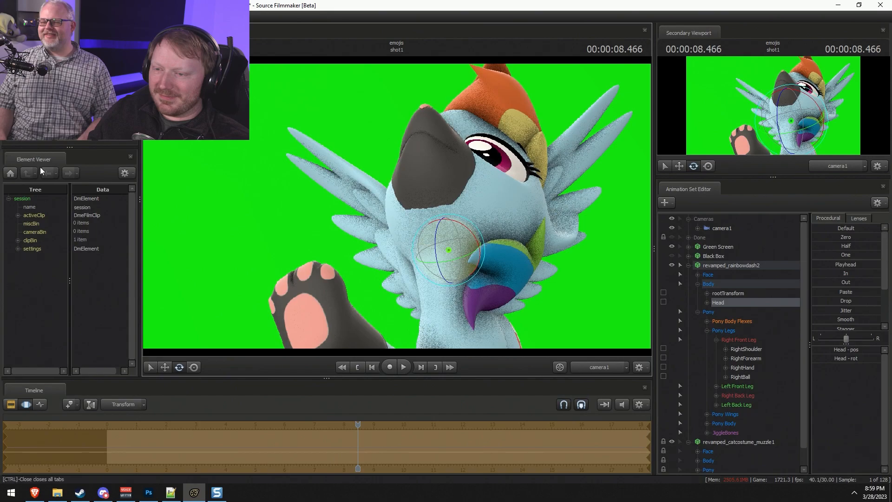
left_click_drag(473, 243, 186, 240)
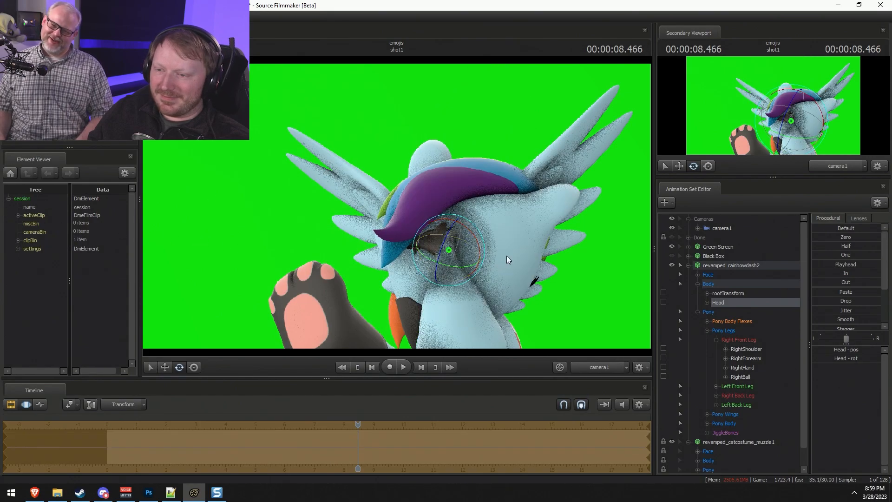
left_click_drag(510, 263, 274, 383)
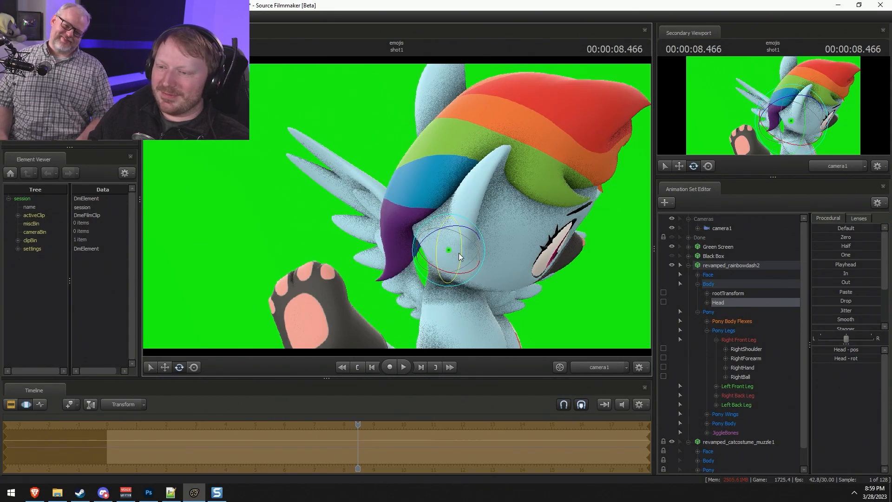
left_click_drag(459, 253, 190, 260)
left_click_drag(444, 232, 431, 343)
left_click_drag(469, 267, 233, 126)
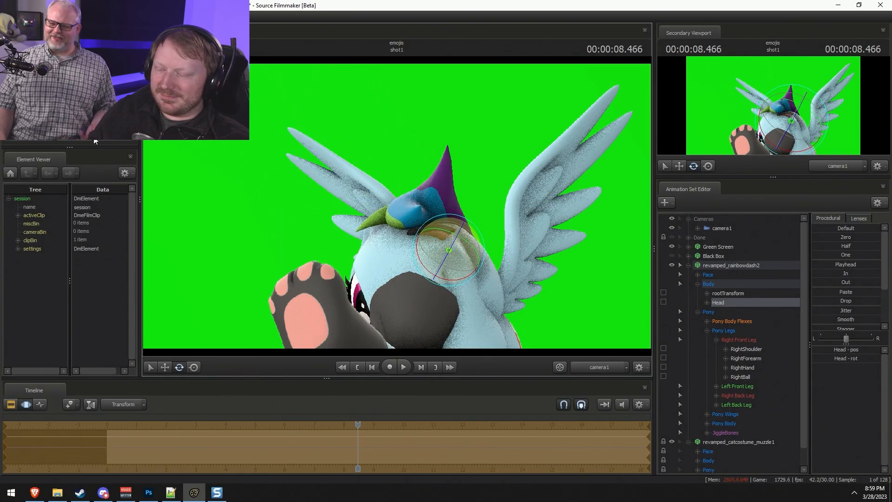
left_click_drag(431, 239, 484, 235)
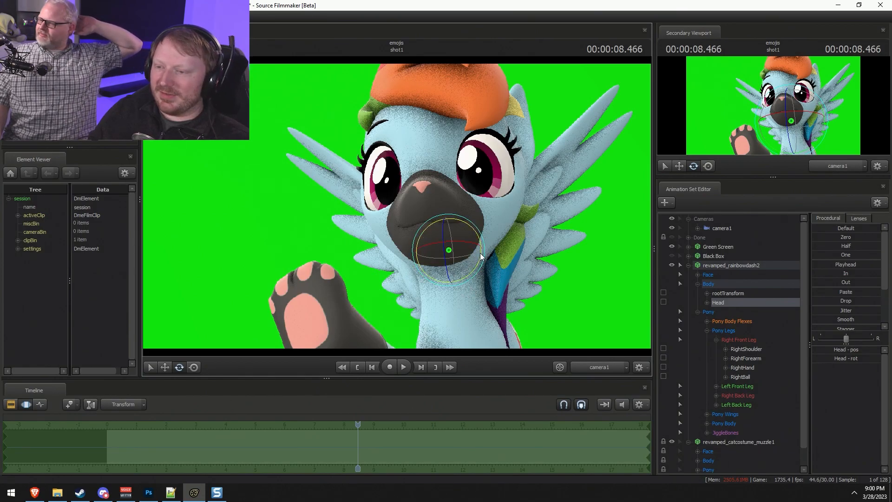
left_click_drag(486, 255, 366, 242)
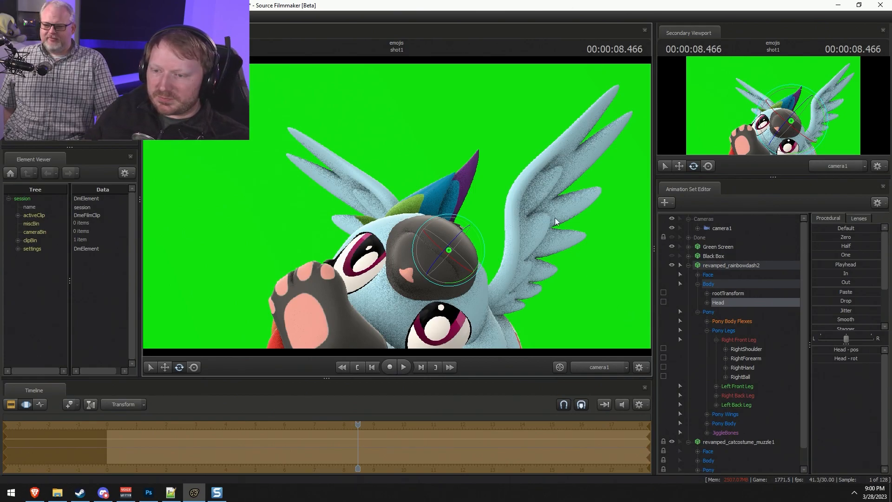
key("ctrl+z")
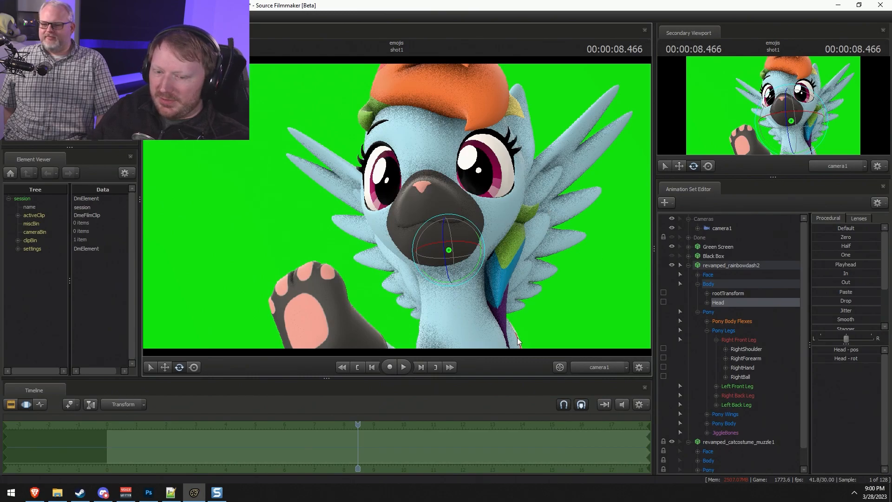
Save the session and close Source Filmmaker.
key("ctrl+s")
left_click(885, 4)
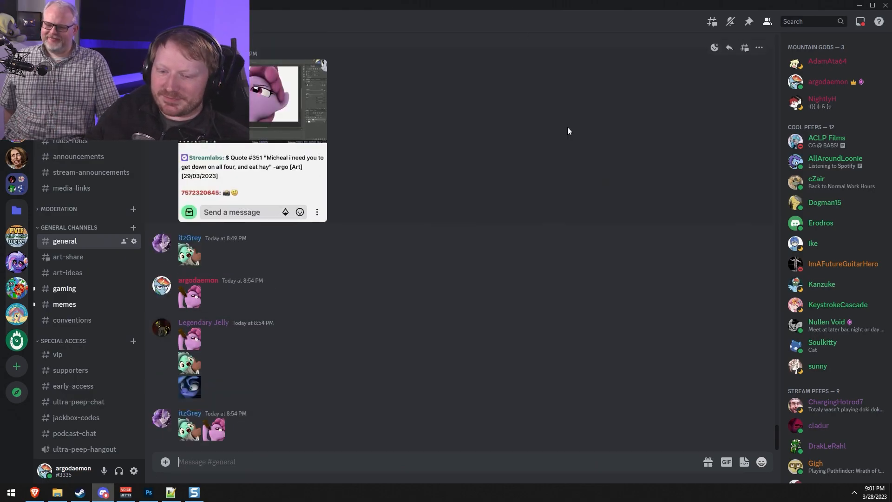
Minimize Discord and quit Photoshop without saving the changes to Untitled-3.
left_click(859, 5)
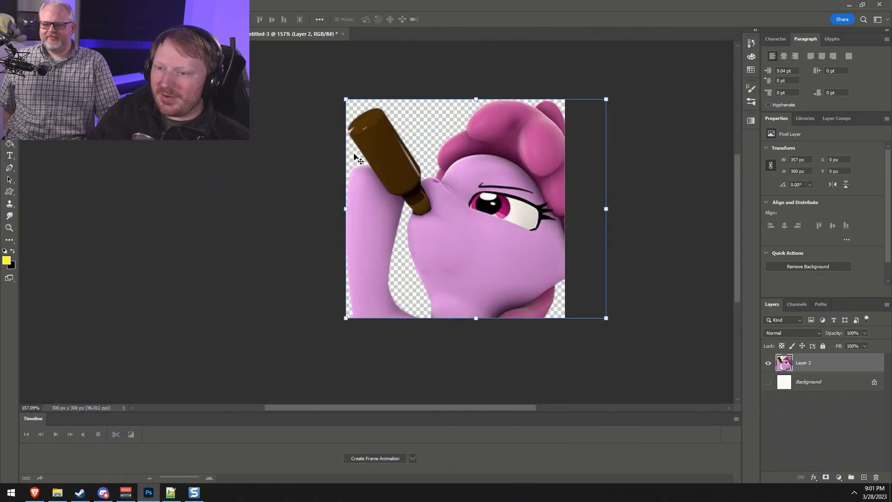
left_click(879, 4)
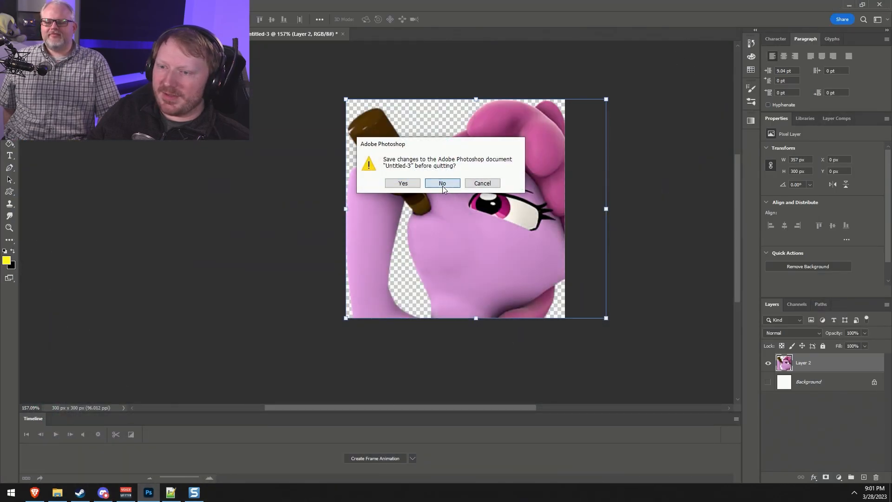
left_click(443, 186)
left_click(443, 186)
left_click(447, 183)
left_click(446, 185)
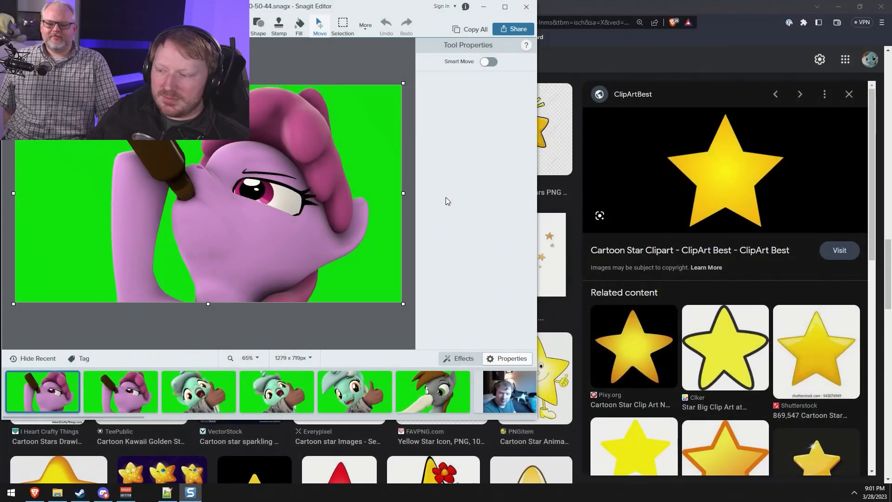
Close Snagit Editor and the browser's cartoon star image search page.
left_click(526, 6)
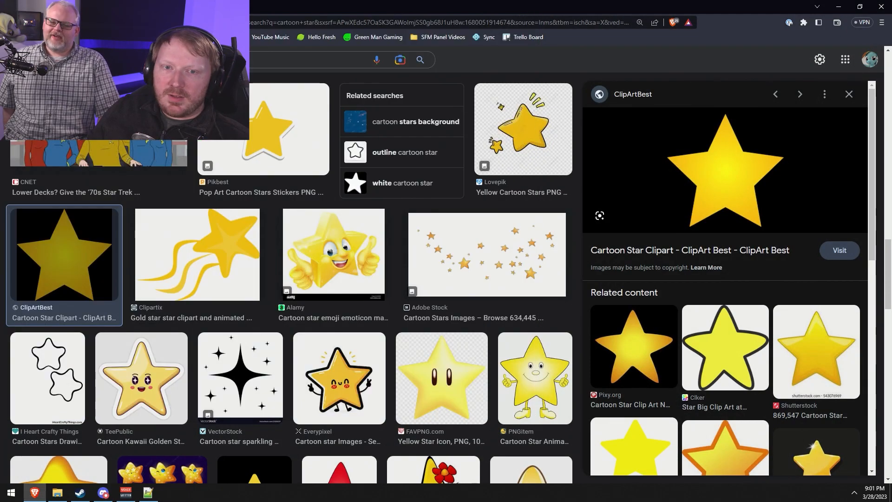
key("ctrl+w")
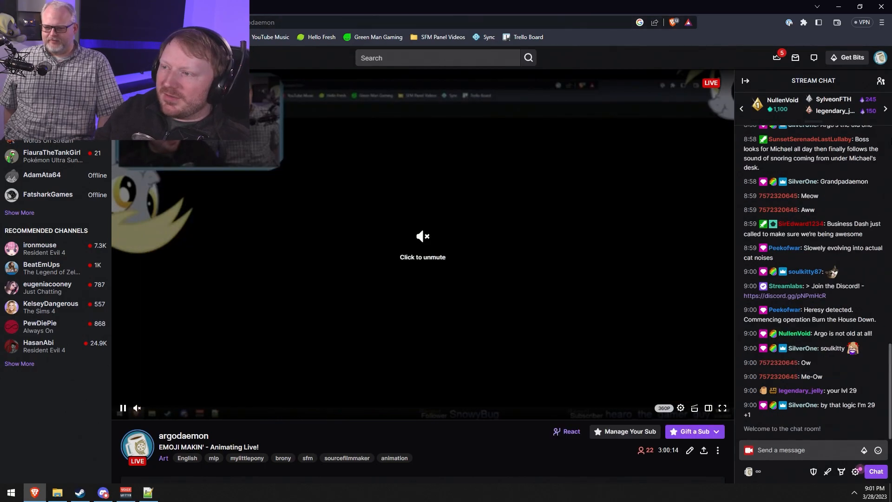
Open Twitch's Creator Dashboard and mark the first eleven requests in the reward requests queue as complete.
left_click(881, 58)
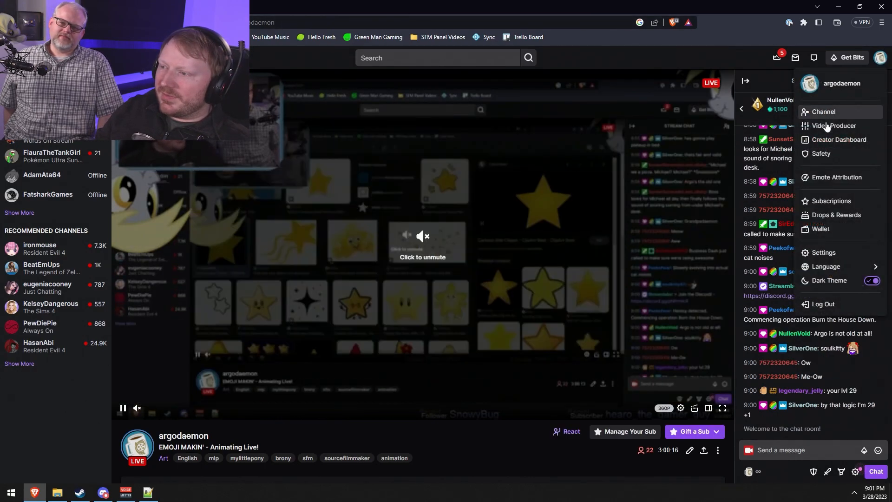
left_click(837, 139)
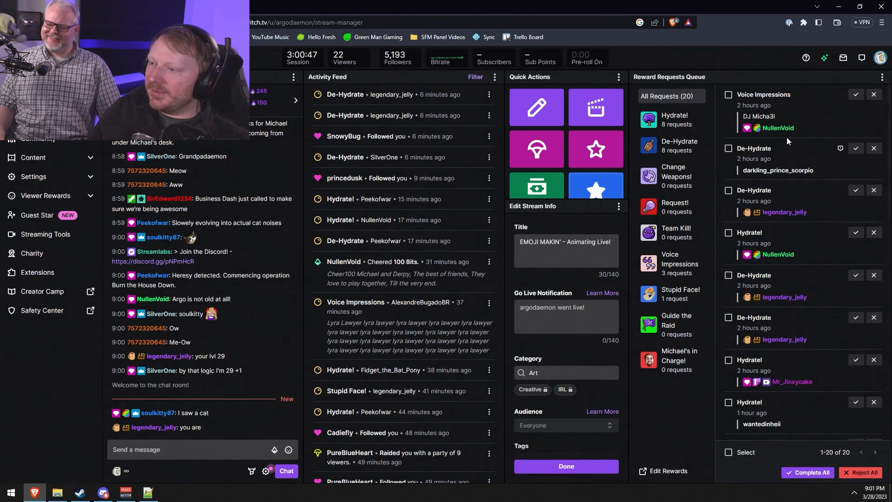
left_click(856, 95)
left_click(857, 94)
left_click(857, 95)
left_click(856, 95)
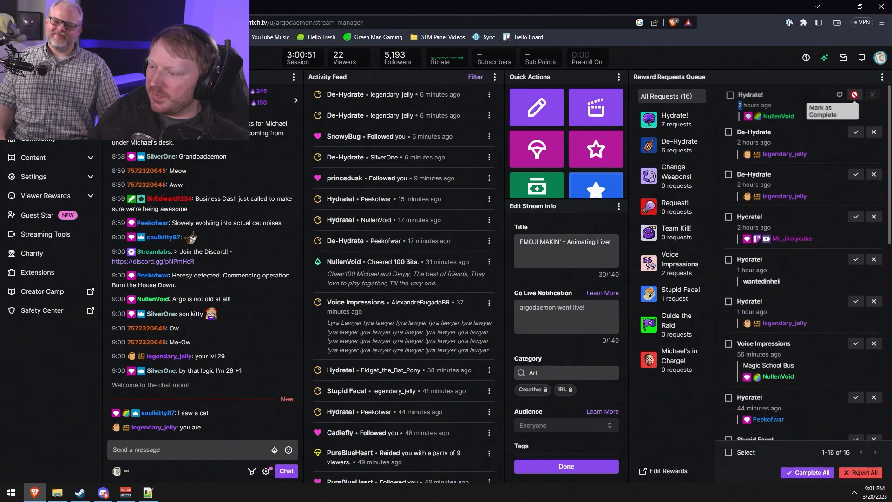
left_click(856, 94)
left_click(856, 94)
left_click(855, 94)
left_click(856, 94)
left_click(856, 95)
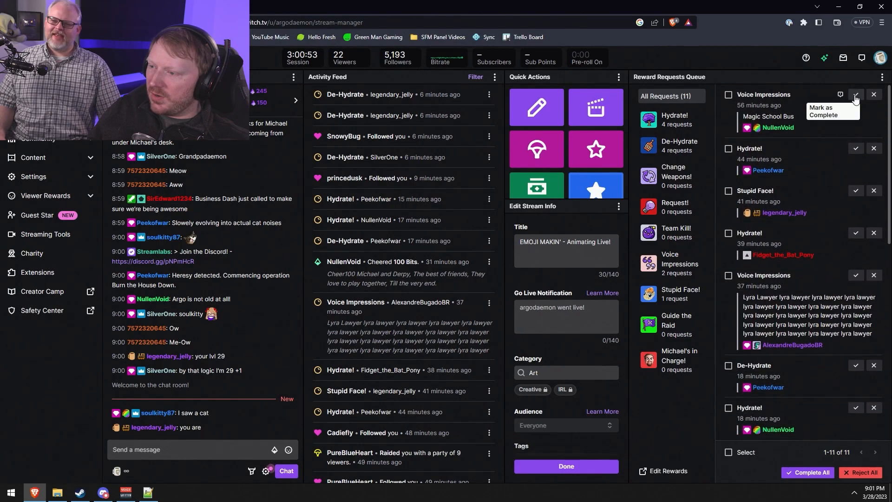
left_click(856, 96)
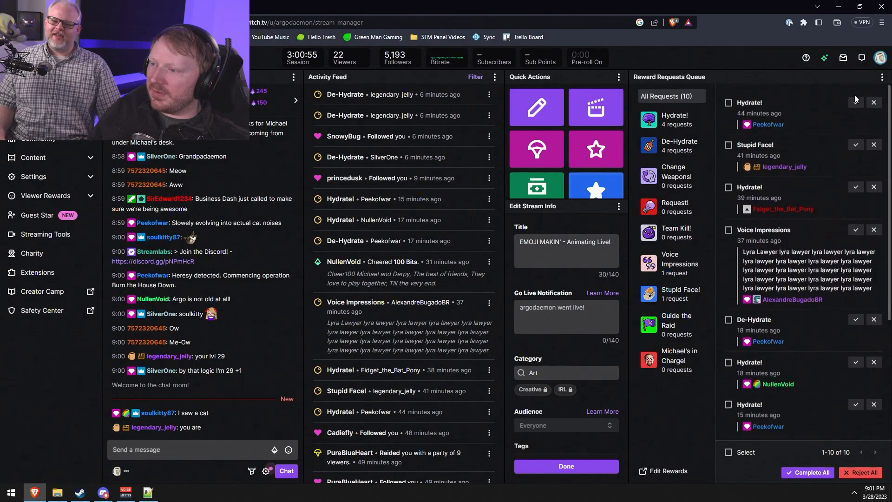
left_click(856, 95)
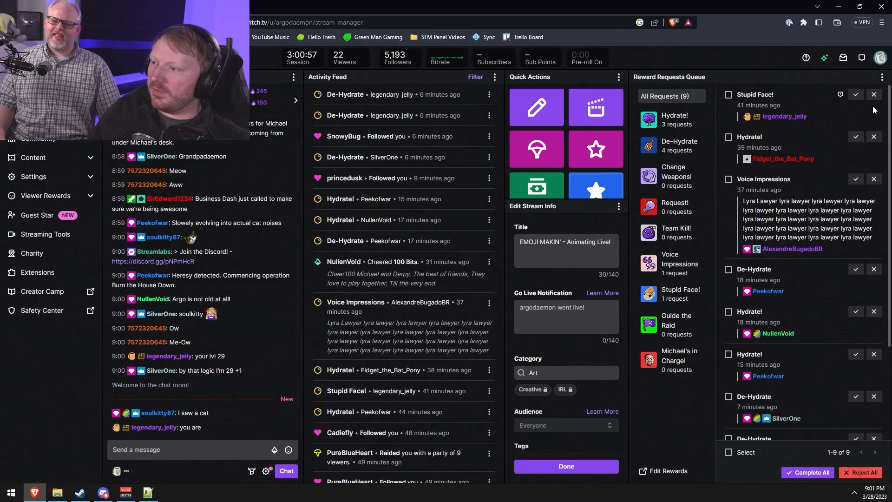
Reject and refund the Stupid Face! request, and mark the next five reward requests as complete.
left_click(874, 95)
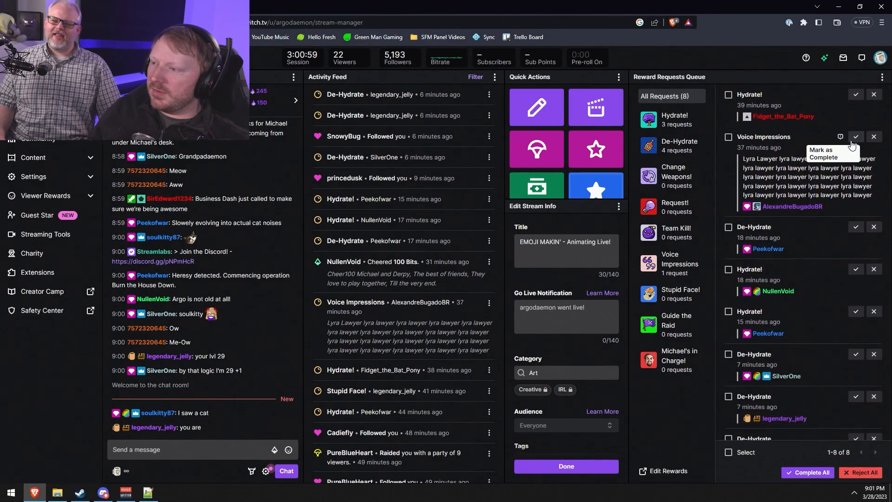
left_click(856, 95)
left_click(856, 95)
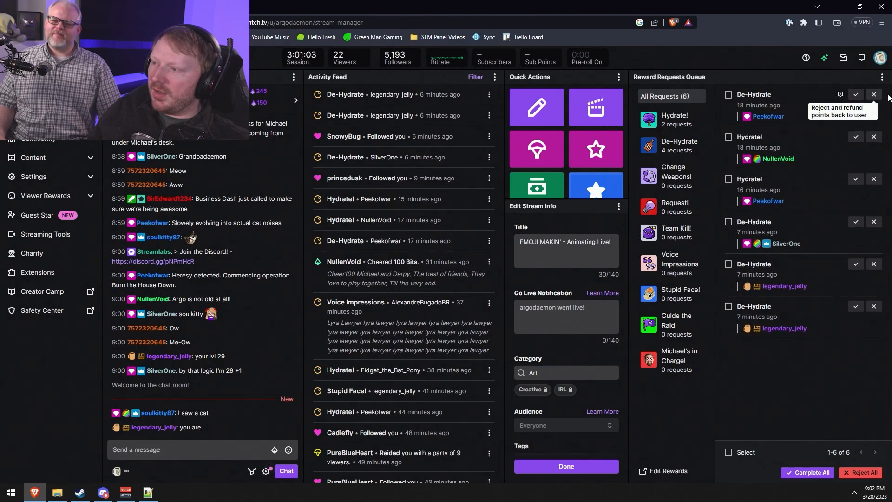
left_click(856, 95)
left_click(857, 97)
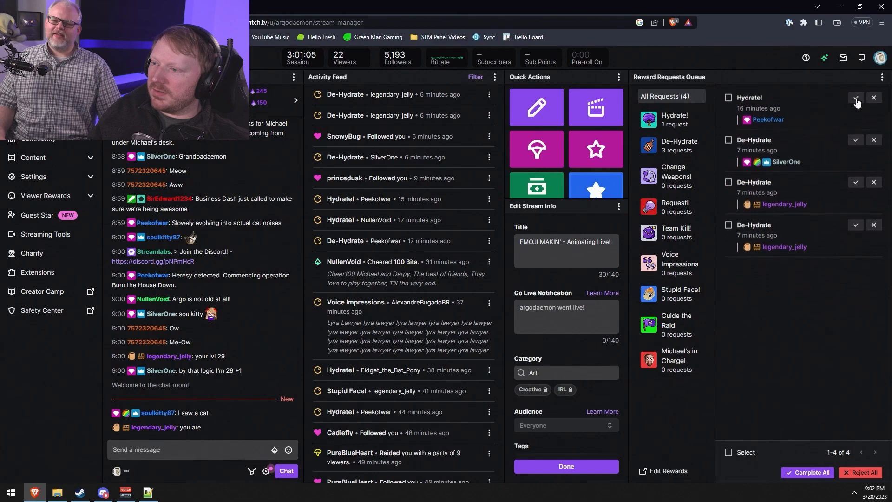
left_click(856, 96)
Reject the three remaining De-Hydrate requests, and clear the two new Hydrate! requests by completing one and rejecting the other.
left_click(873, 96)
left_click(874, 97)
left_click(875, 97)
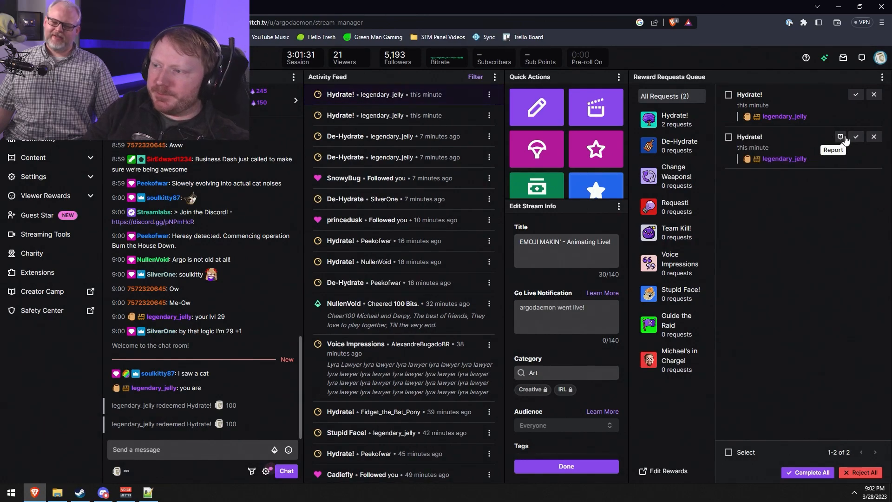
left_click(856, 94)
left_click(874, 94)
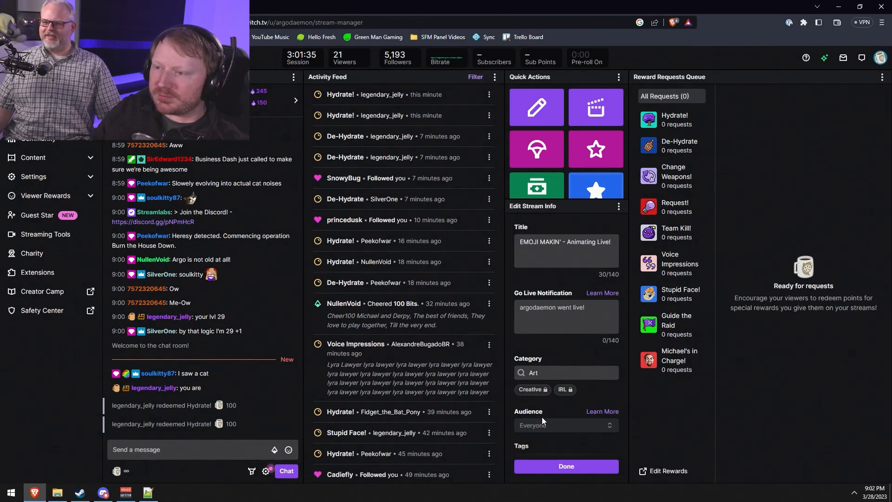
Start a raid on the followed channel that is streaming Sea of Thieves.
left_click(525, 147)
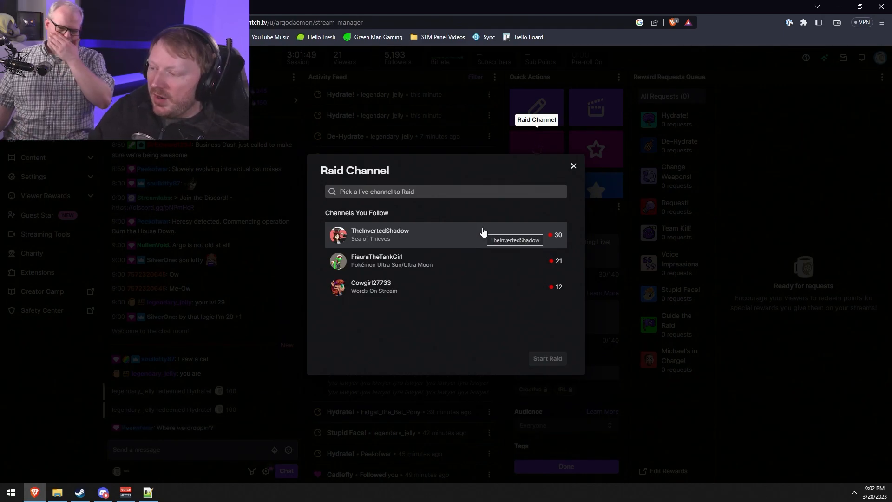
left_click(474, 240)
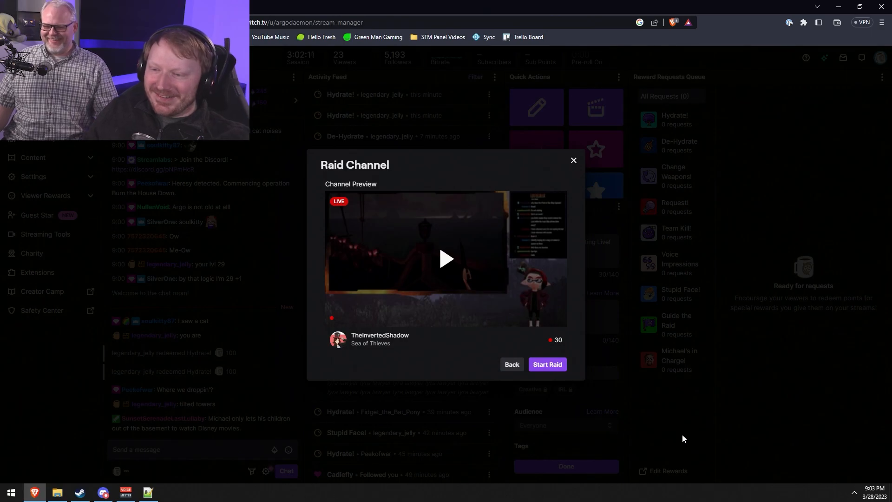
left_click(551, 367)
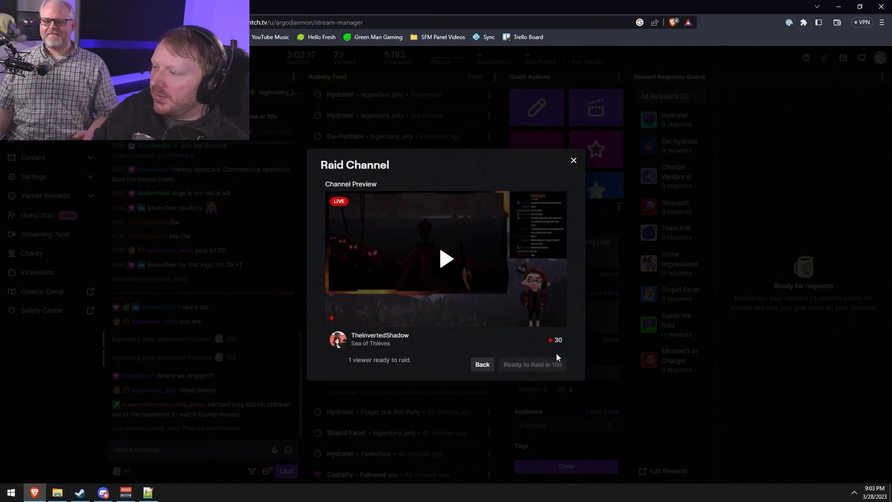